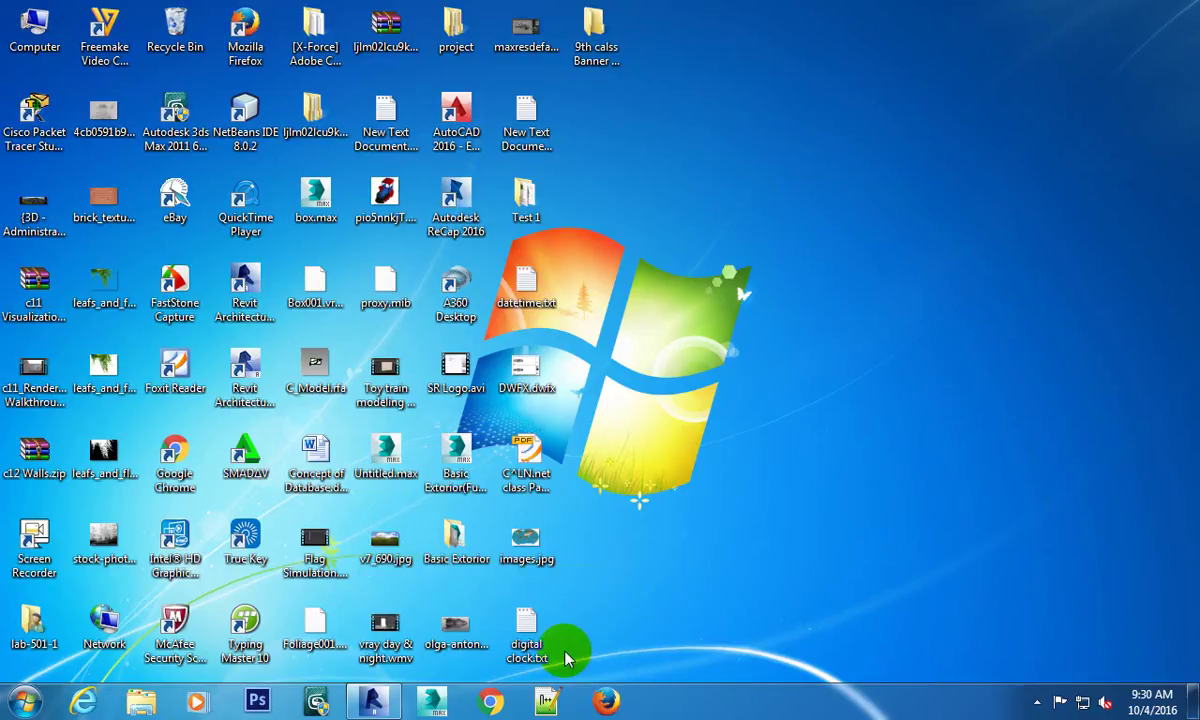
Restore the Revit window and select the Level 9 line in the South elevation.
click(372, 708)
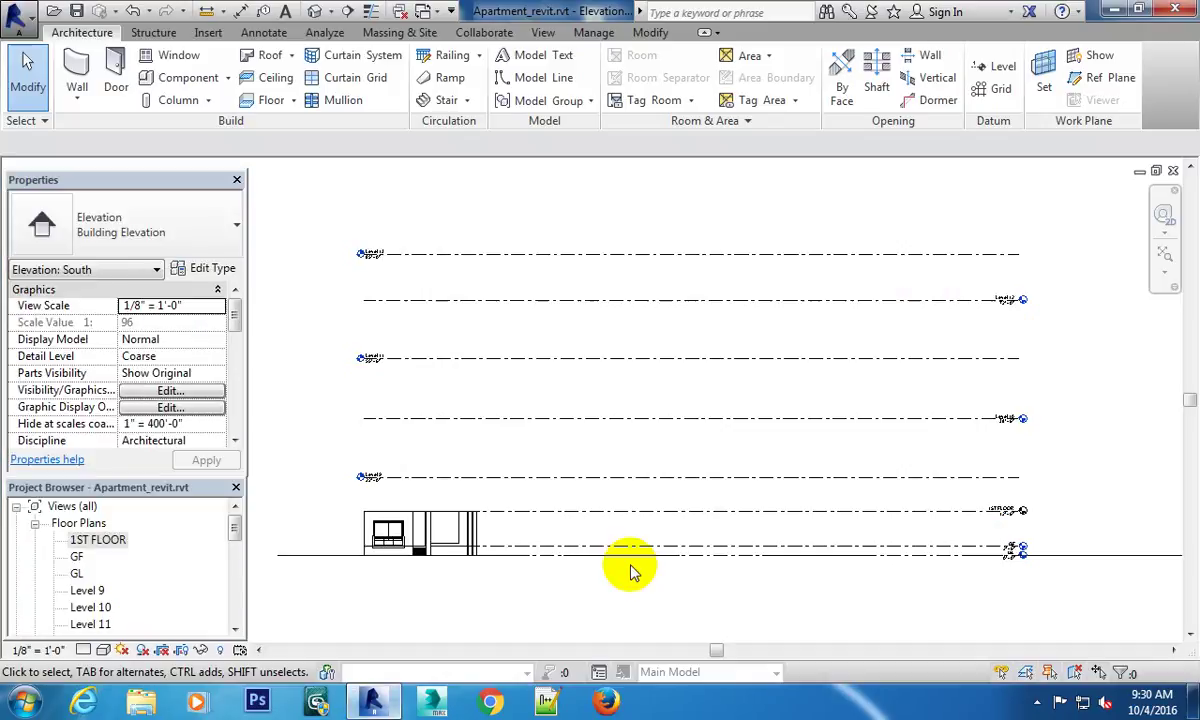
middle_drag(763, 308, 662, 373)
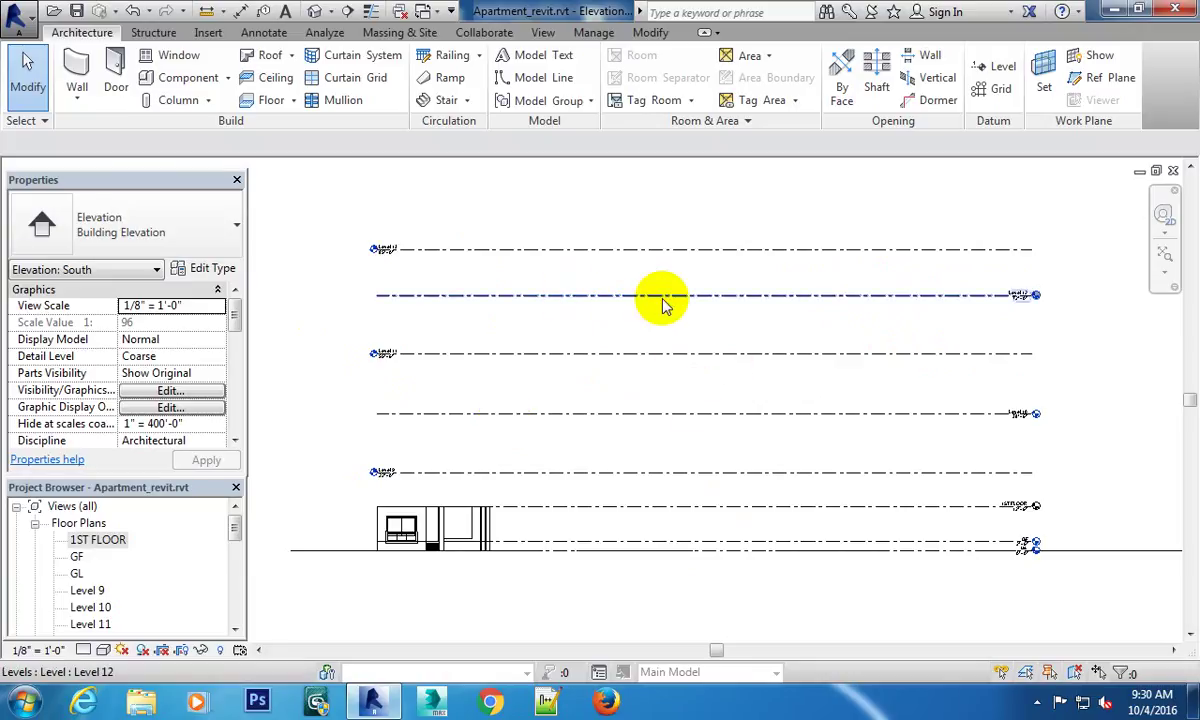
scroll(740, 354, down, 1)
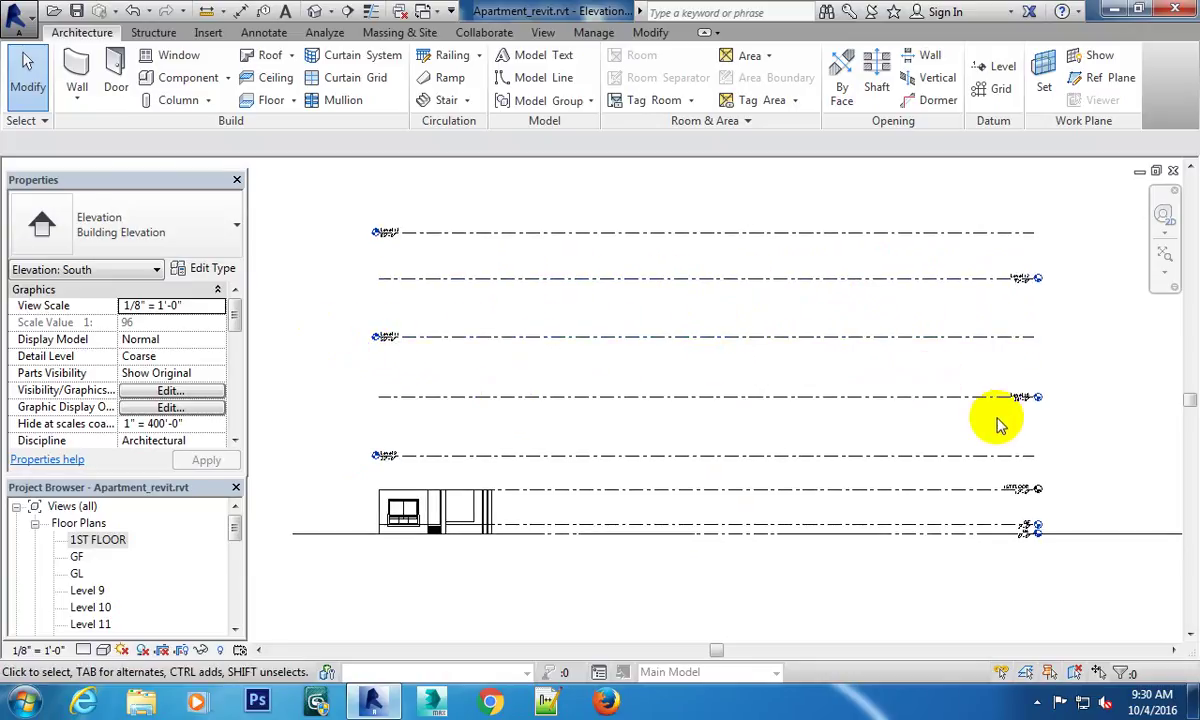
click(708, 462)
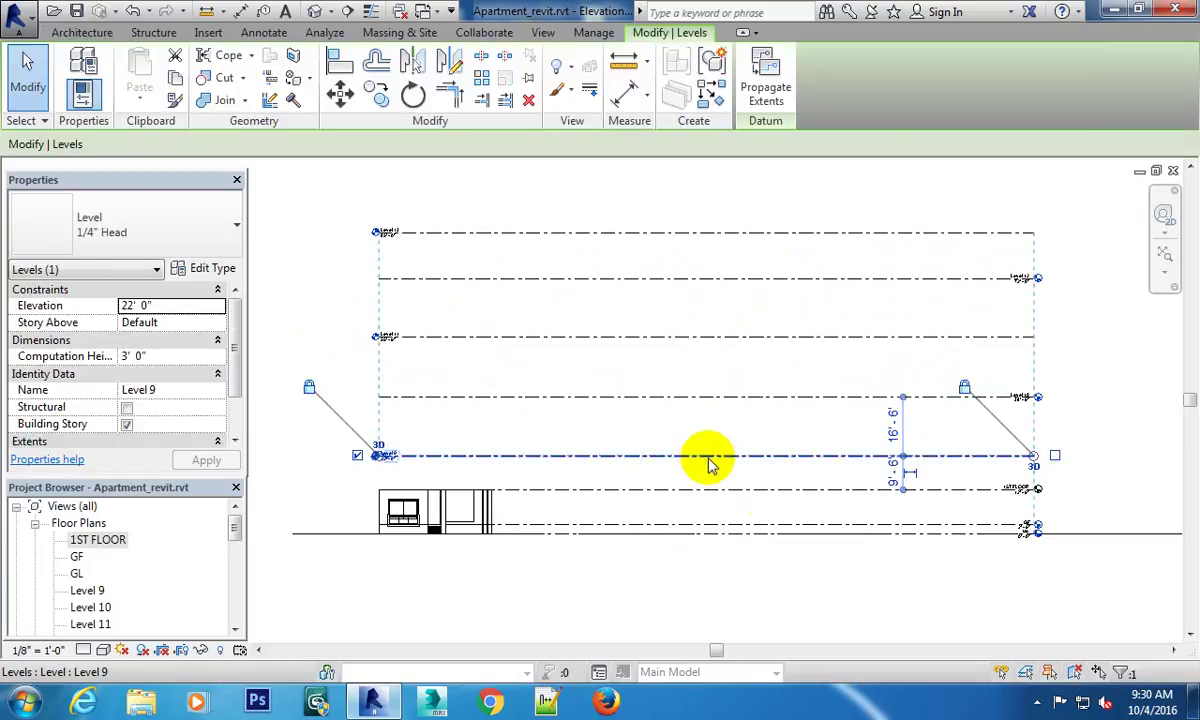
middle_drag(1120, 455, 1118, 433)
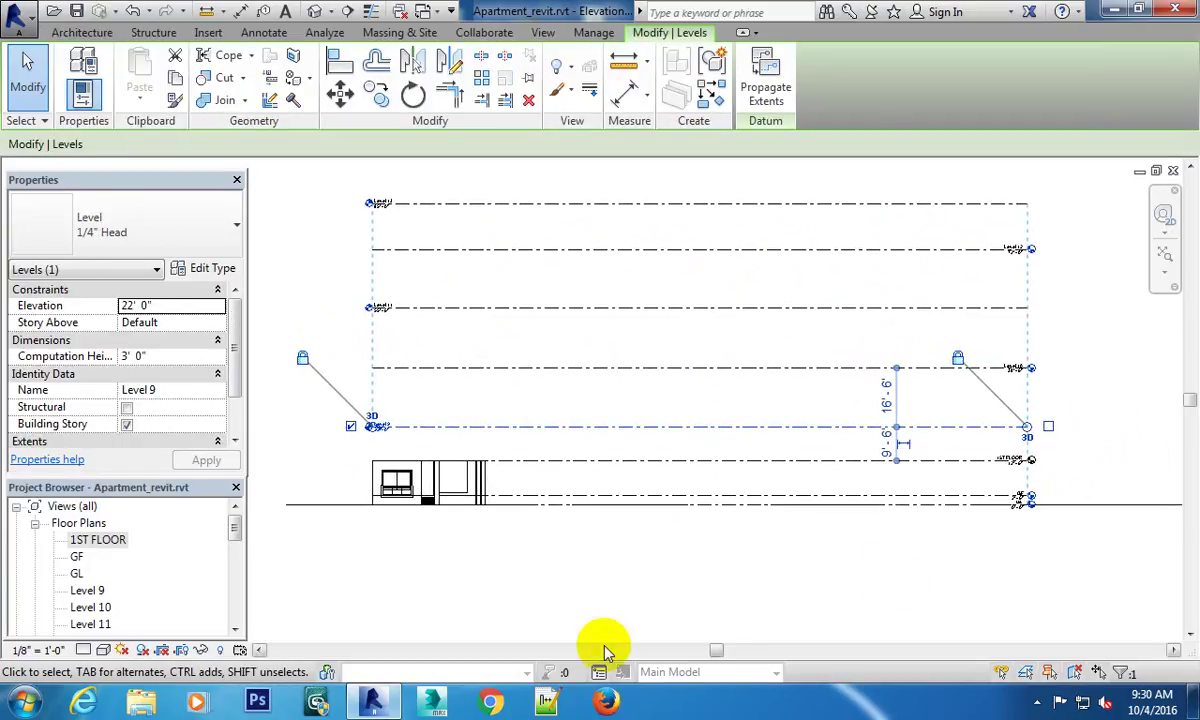
middle_drag(718, 517, 684, 503)
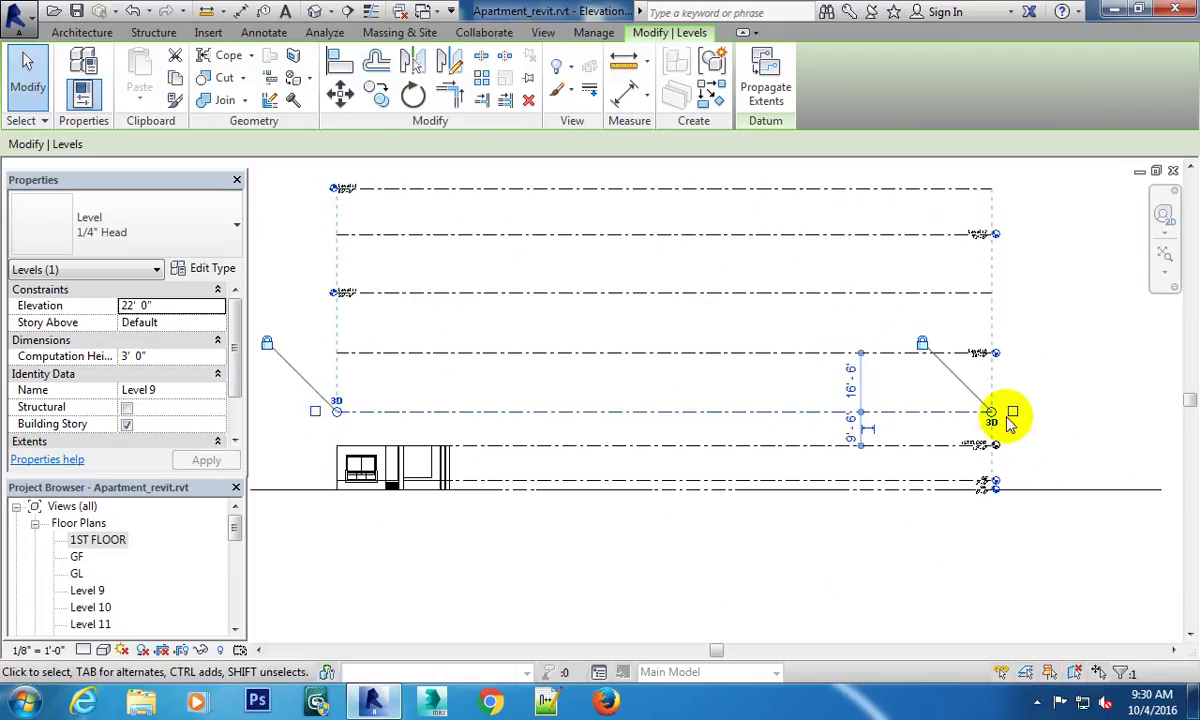
click(1080, 396)
Hide the left-end level heads of Level 11 and Level 13.
click(935, 292)
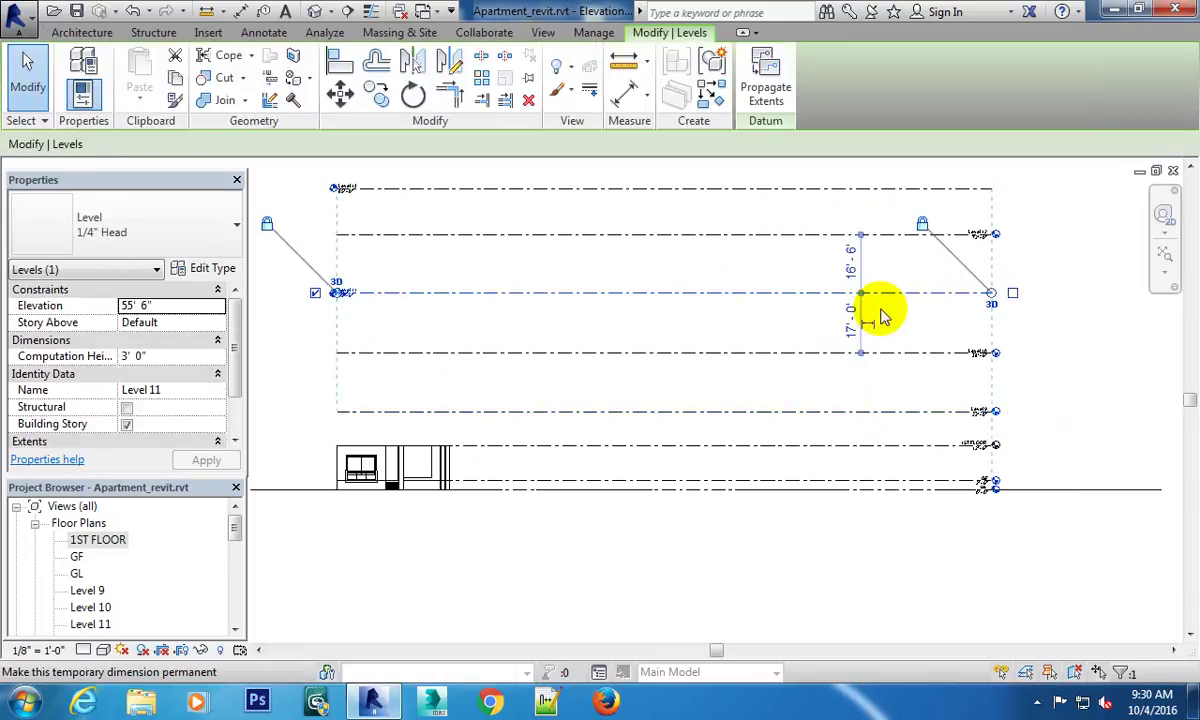
click(315, 292)
click(303, 340)
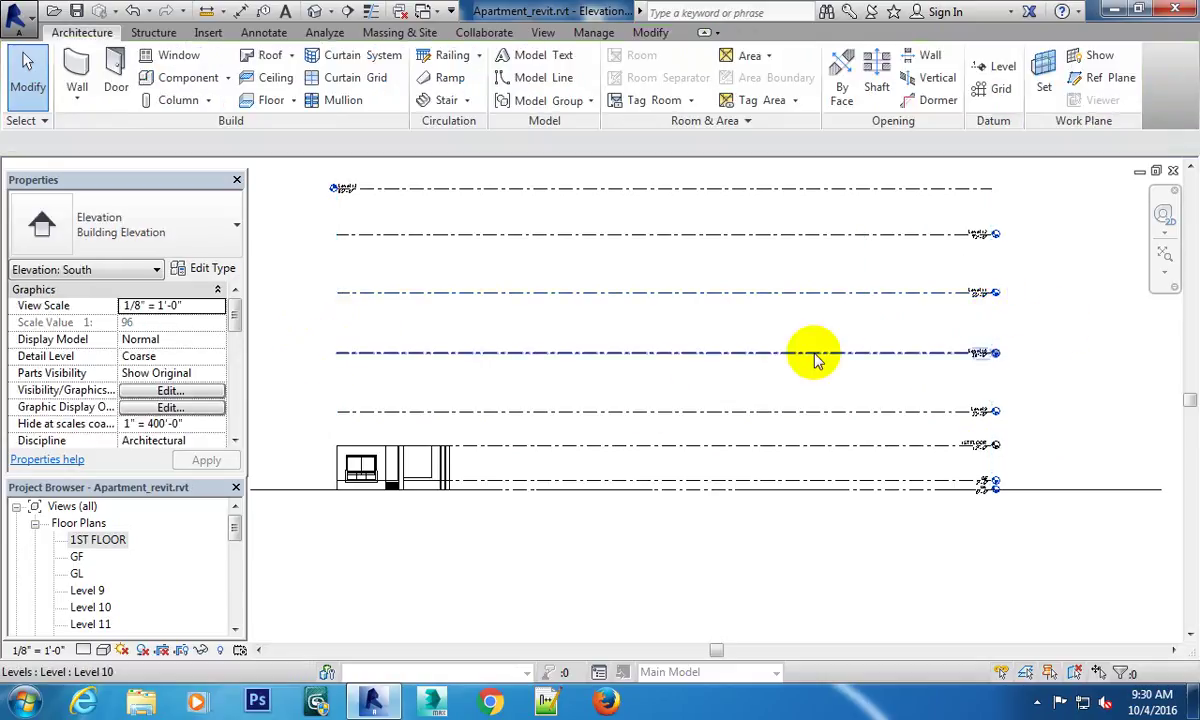
mouse_move(849, 295)
middle_down()
mouse_move(857, 375)
mouse_move(868, 316)
middle_up()
click(867, 314)
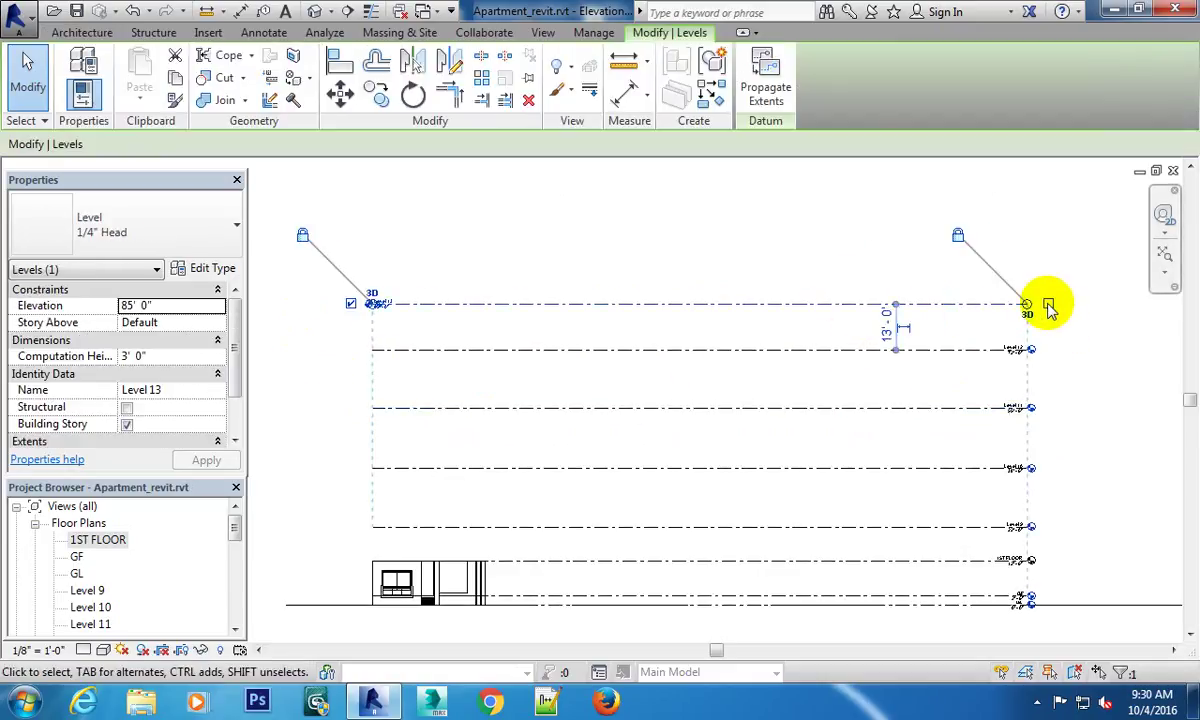
click(350, 304)
click(563, 362)
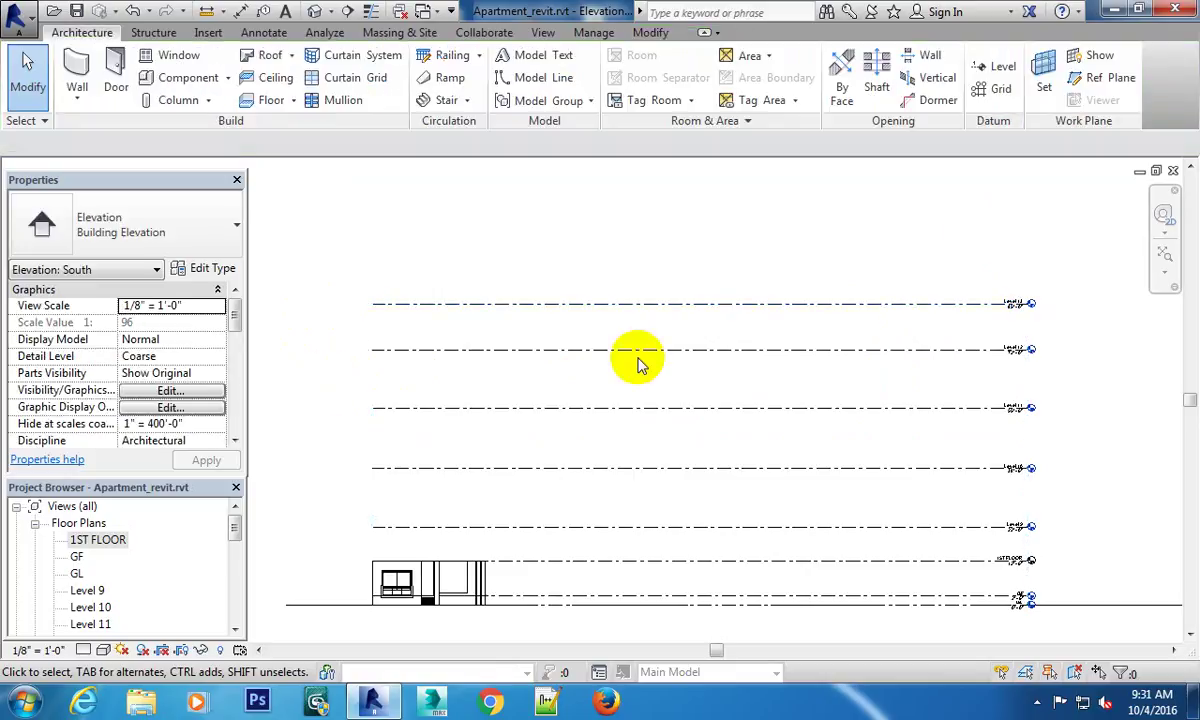
Select the 1ST FLOOR floor plan in the Project Browser.
scroll(563, 362, down, 1)
drag(235, 533, 236, 527)
click(105, 524)
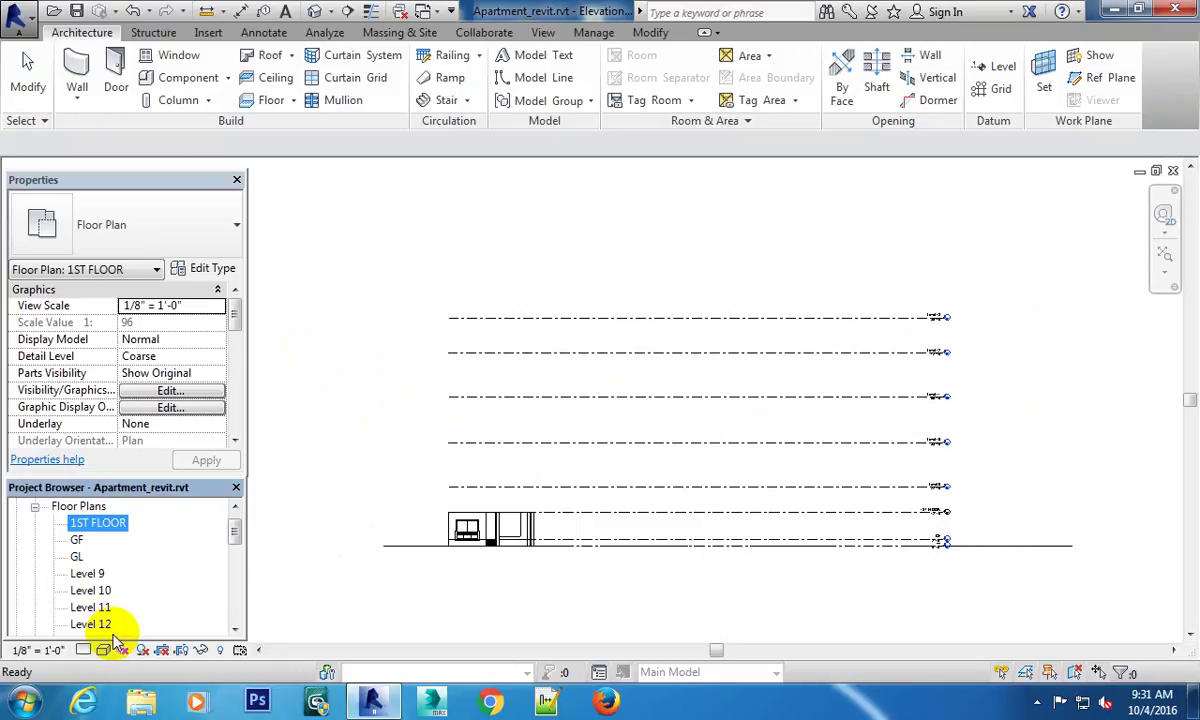
mouse_move(236, 536)
mouse_down()
mouse_move(235, 520)
mouse_move(235, 554)
mouse_move(240, 537)
mouse_up()
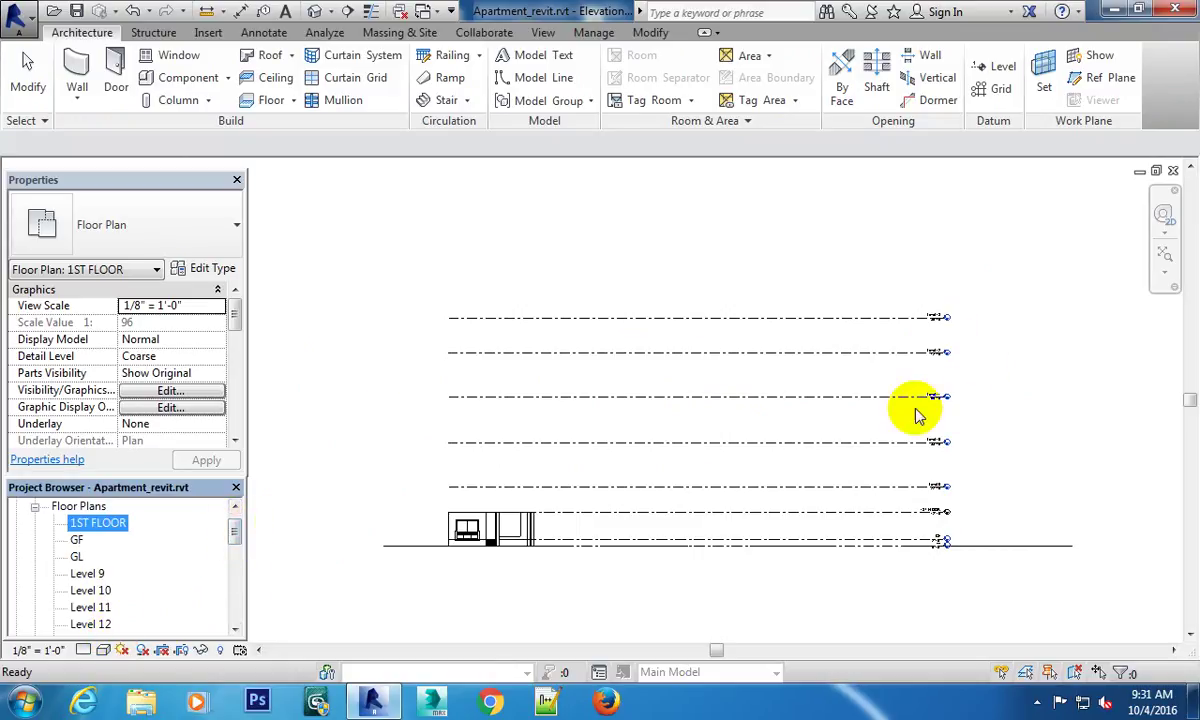
scroll(887, 474, up, 3)
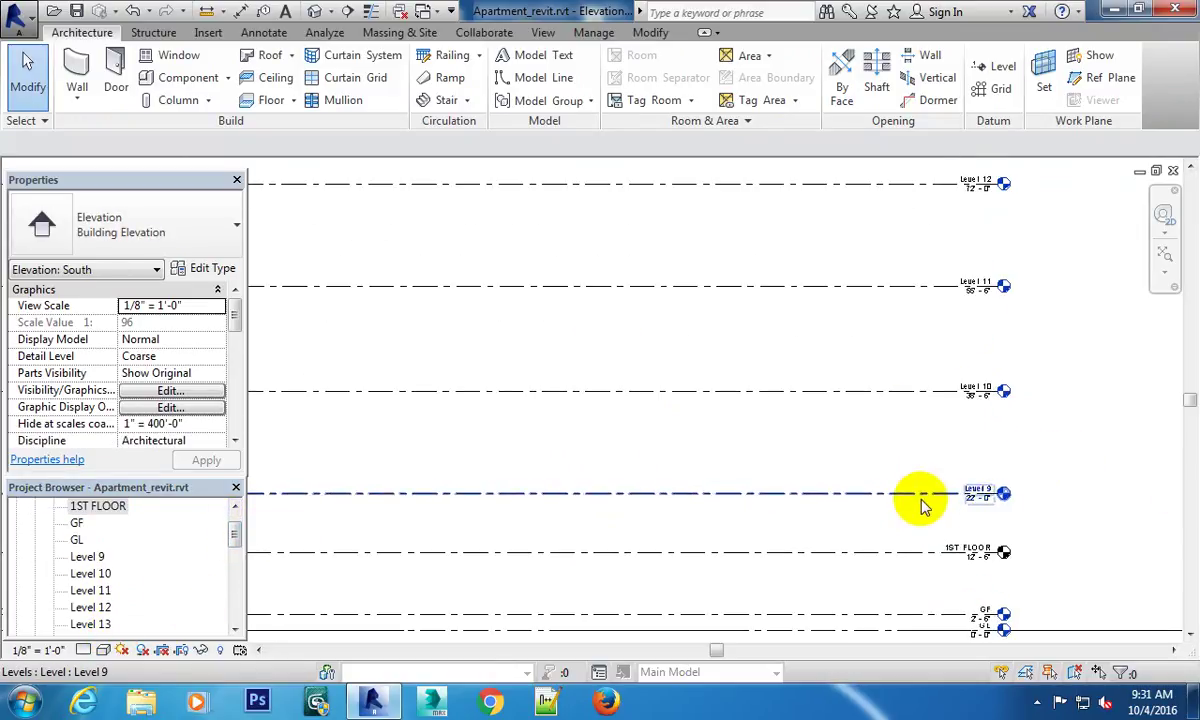
scroll(919, 495, up, 2)
scroll(935, 407, up, 2)
scroll(900, 300, down, 1)
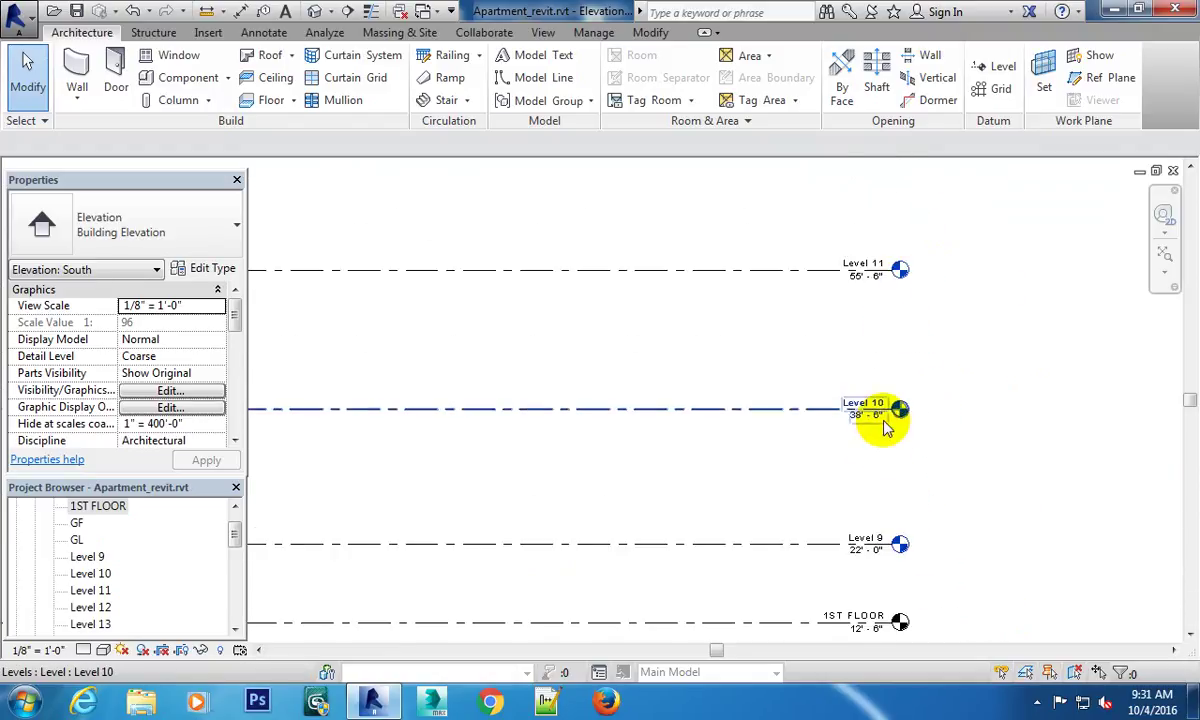
scroll(866, 310, down, 1)
scroll(860, 380, down, 2)
scroll(845, 435, down, 1)
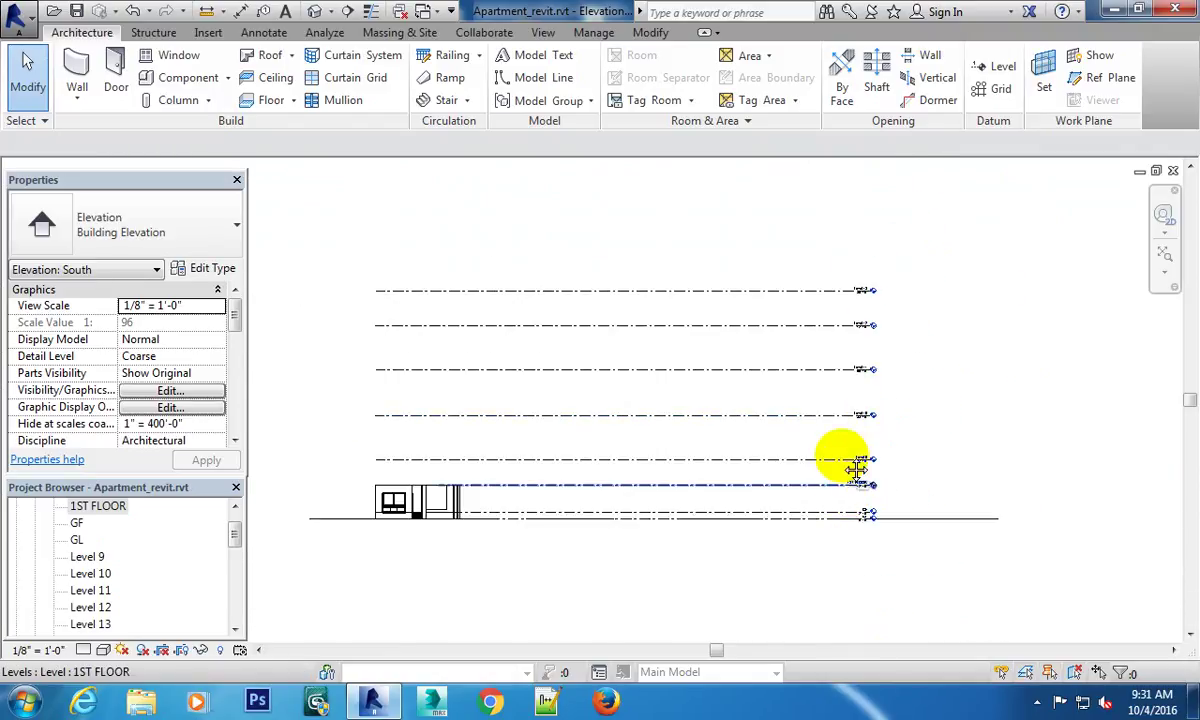
scroll(835, 480, down, 1)
scroll(810, 440, up, 1)
scroll(846, 383, up, 1)
scroll(908, 389, up, 1)
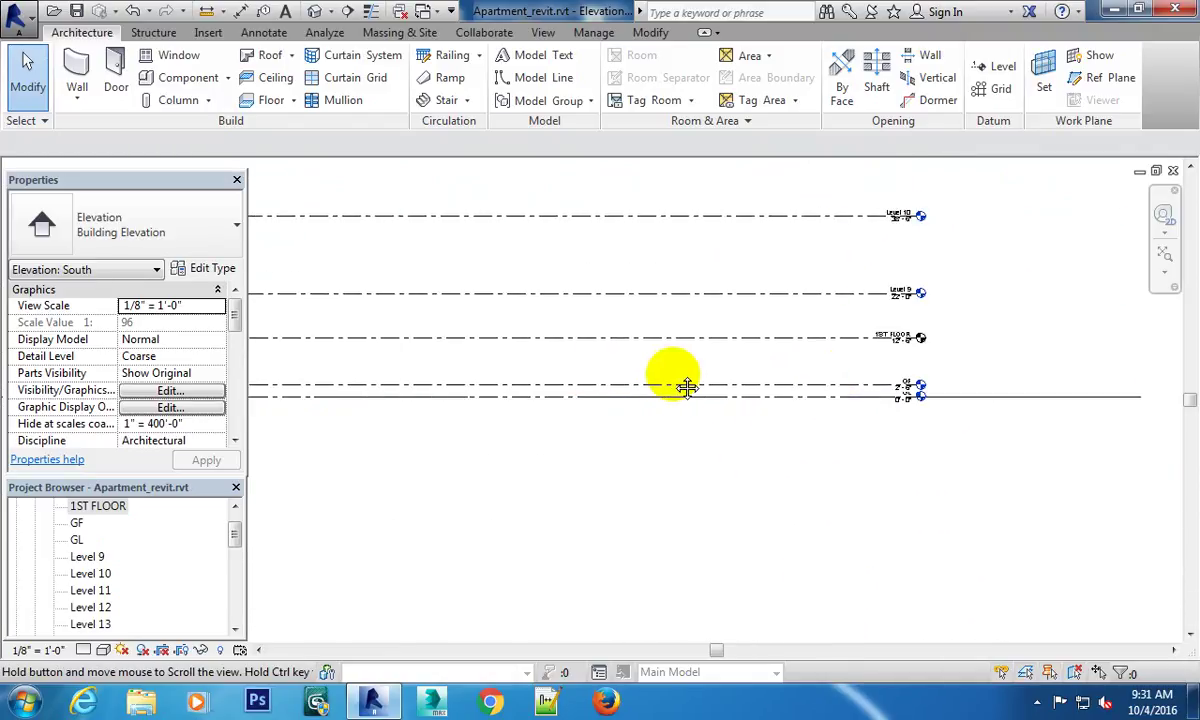
scroll(855, 354, up, 1)
scroll(797, 337, up, 1)
scroll(680, 405, down, 2)
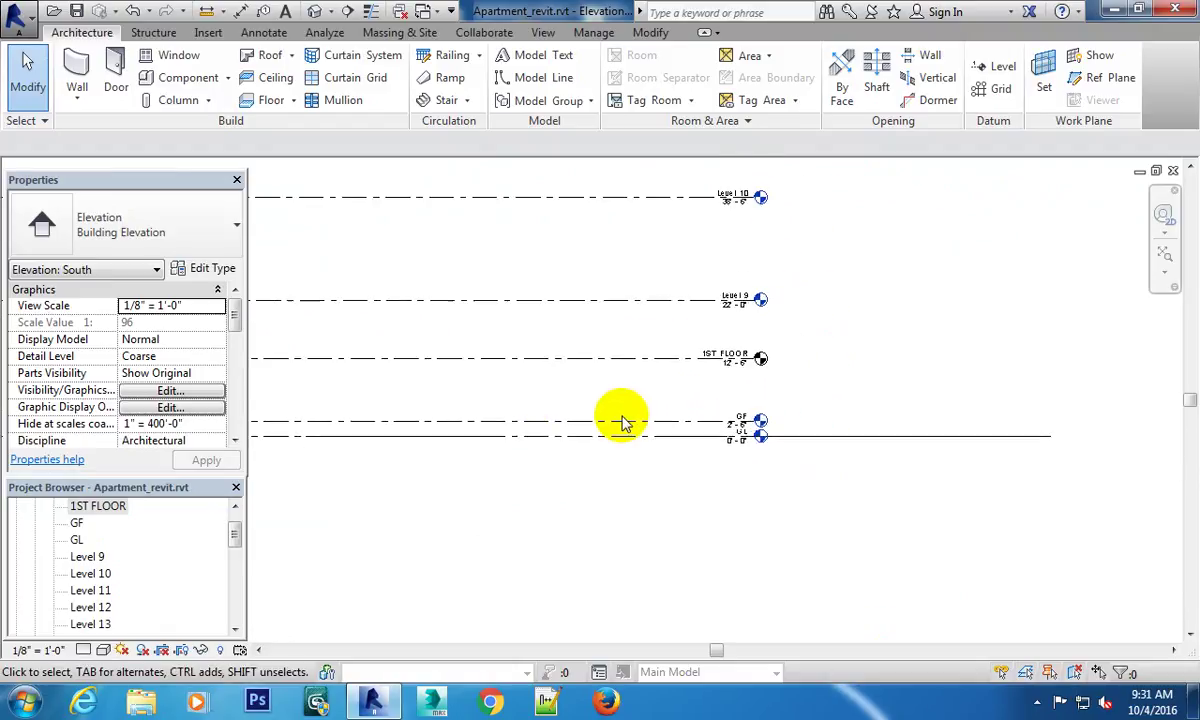
middle_drag(621, 418, 1008, 410)
scroll(580, 350, up, 1)
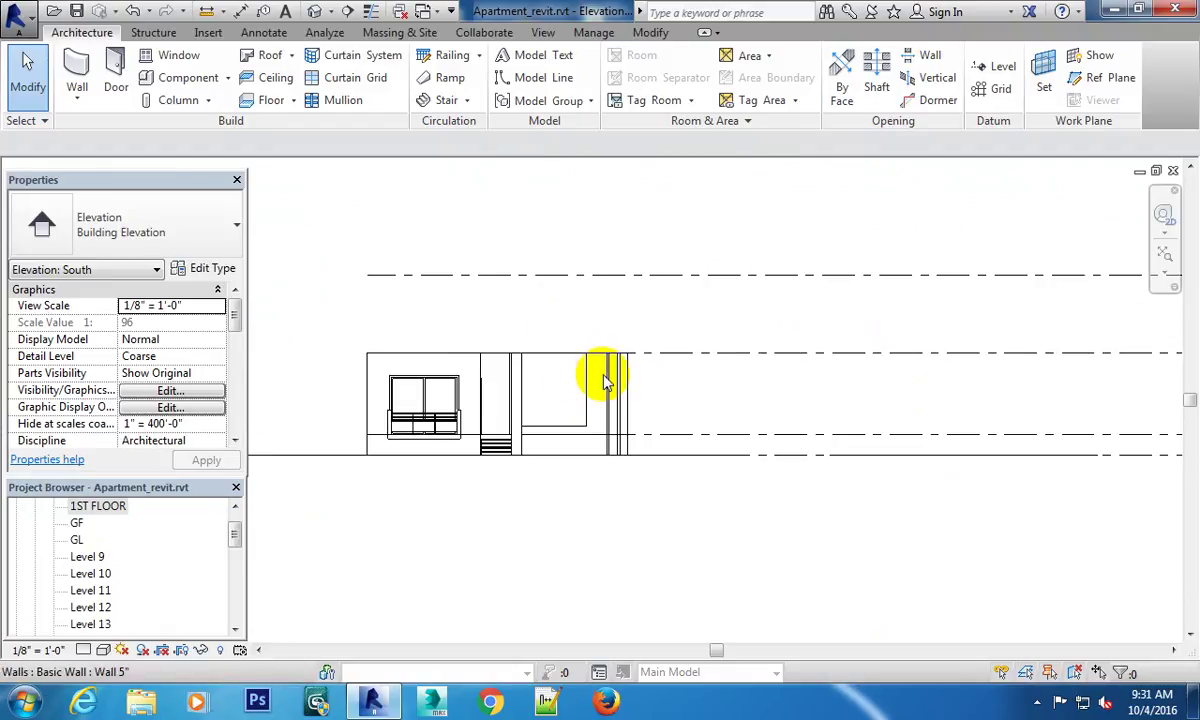
scroll(603, 356, up, 1)
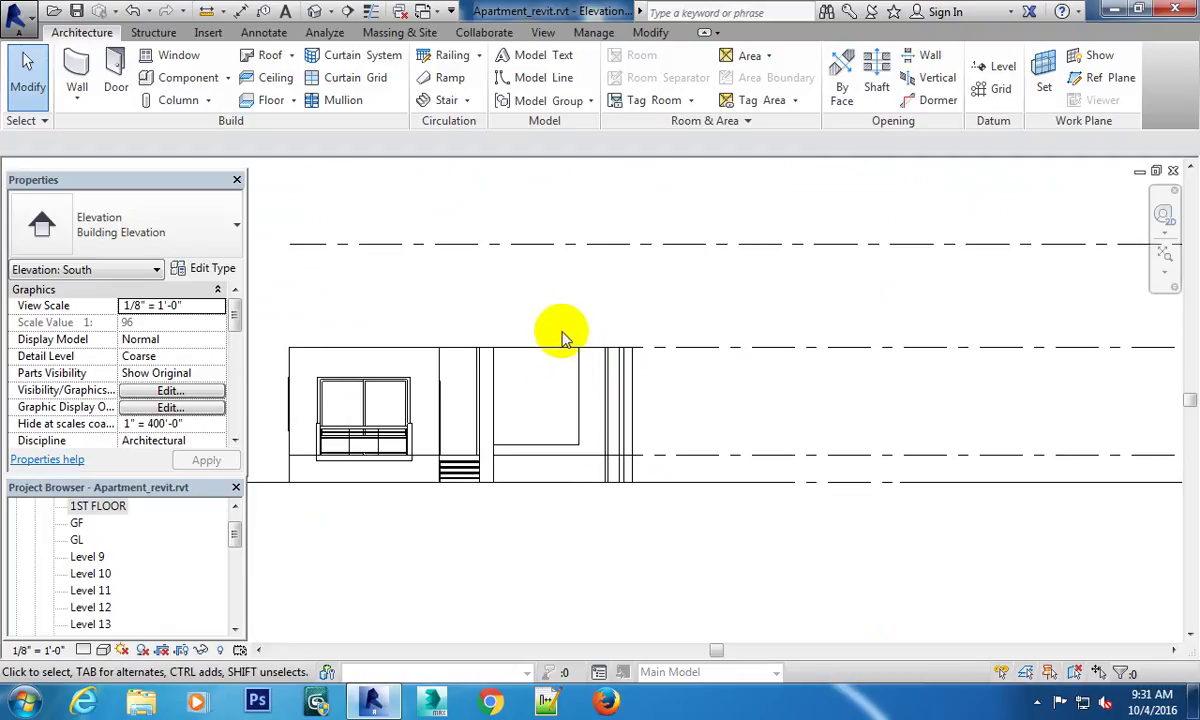
scroll(664, 343, down, 2)
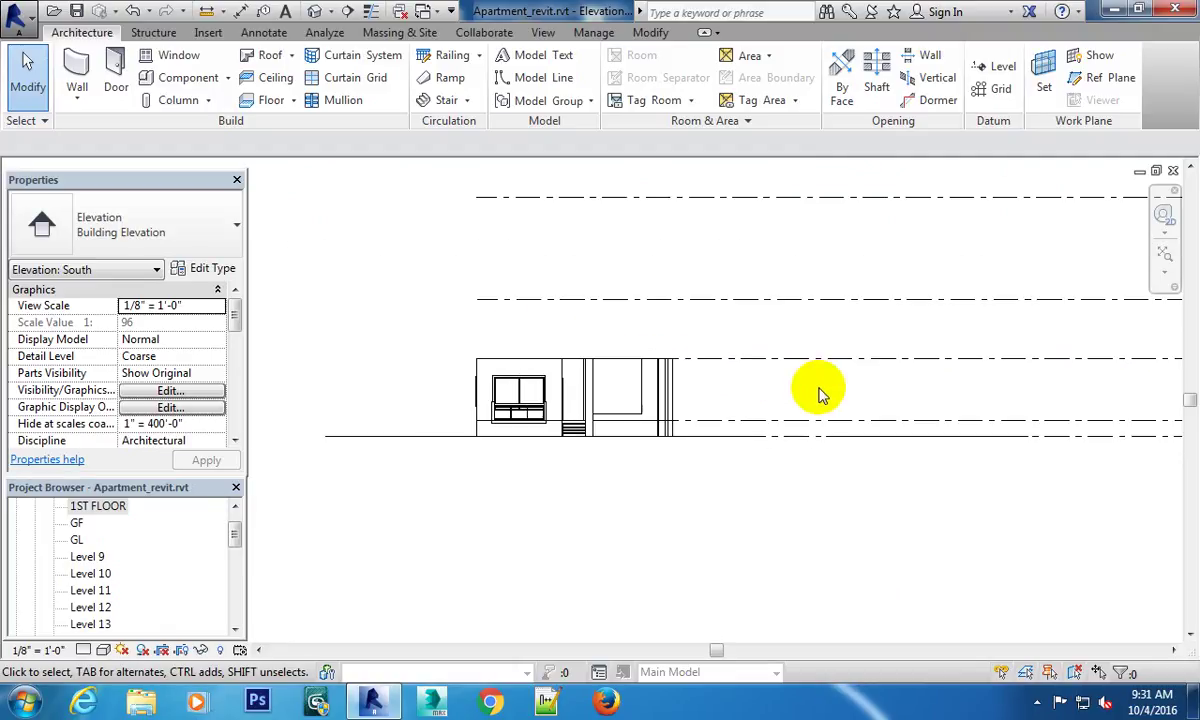
middle_drag(817, 394, 482, 399)
middle_drag(1122, 388, 777, 396)
scroll(707, 343, up, 1)
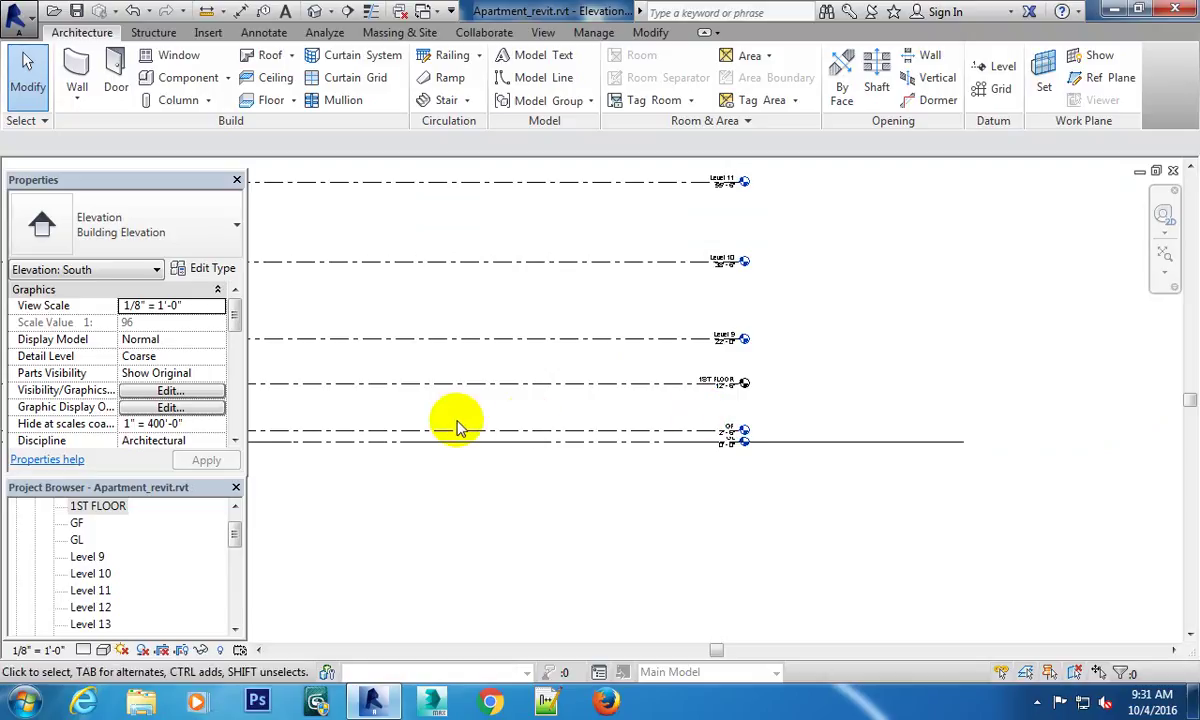
middle_drag(461, 420, 705, 370)
middle_drag(520, 370, 648, 383)
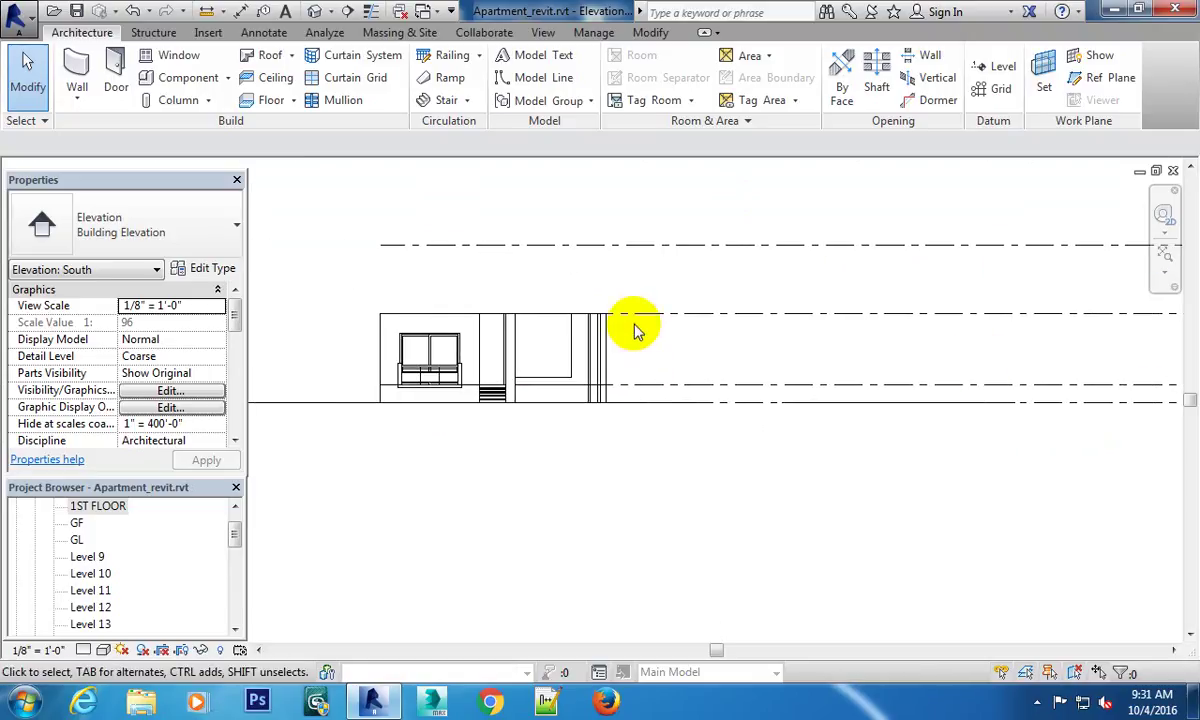
scroll(620, 390, up, 2)
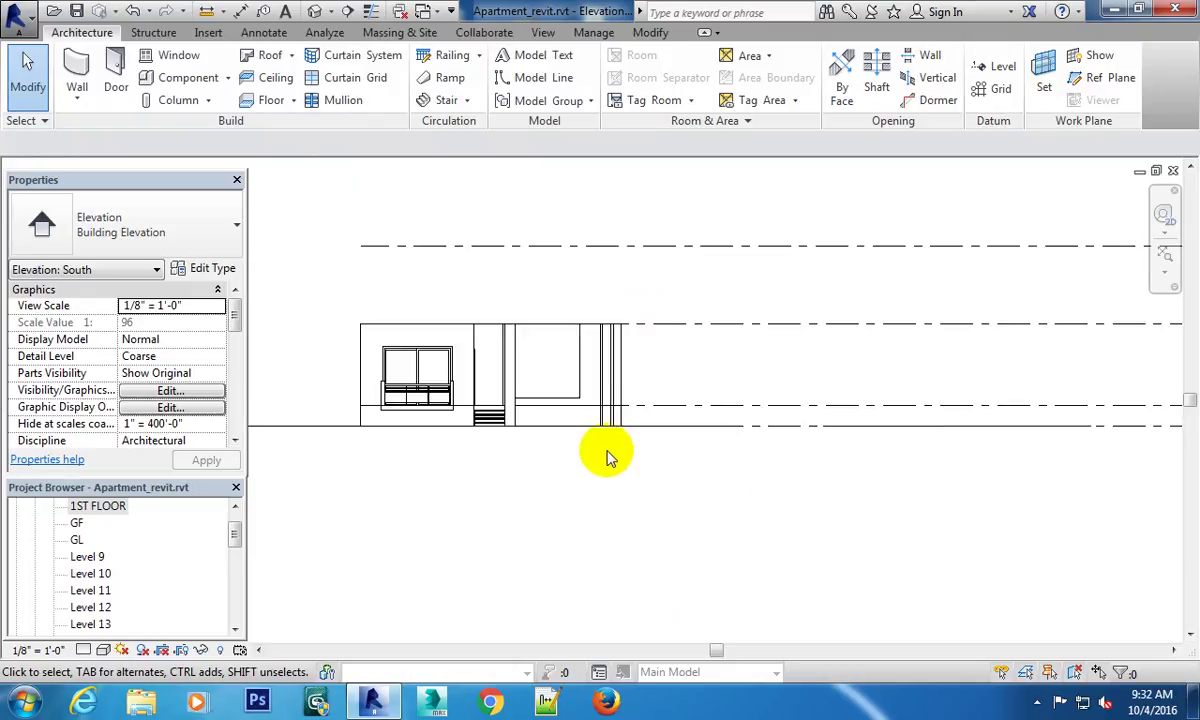
middle_drag(727, 505, 678, 418)
scroll(554, 383, up, 2)
scroll(553, 328, up, 1)
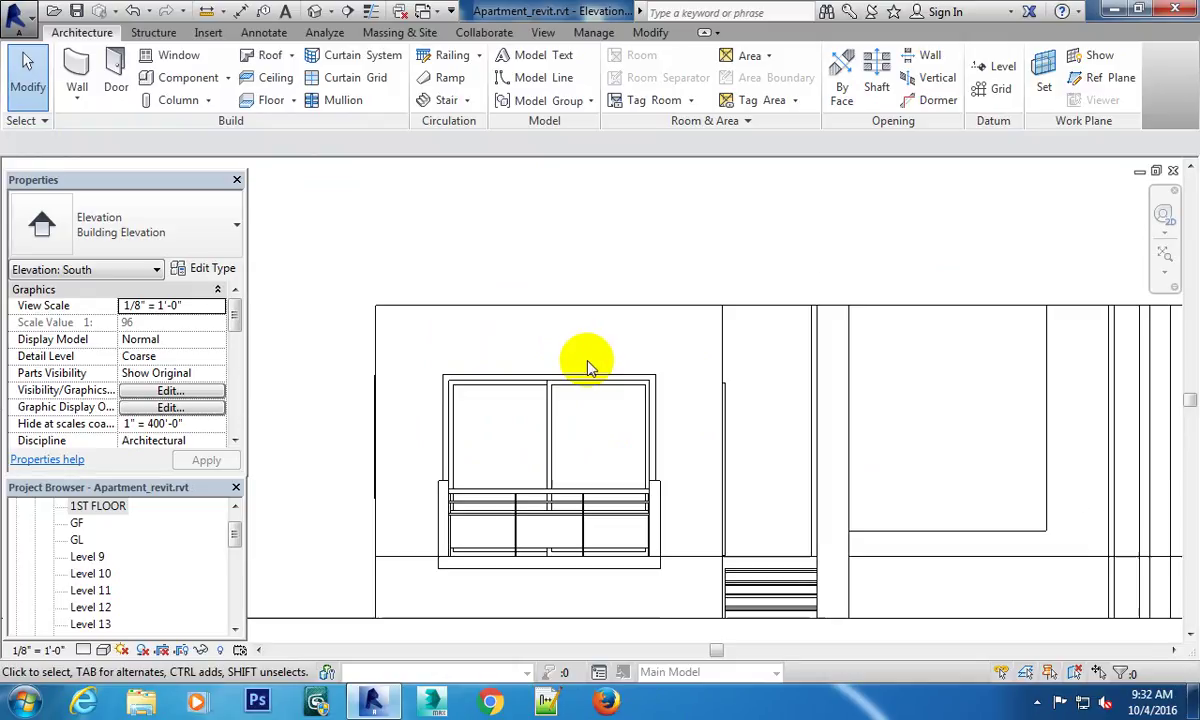
middle_drag(587, 367, 605, 372)
scroll(580, 370, up, 1)
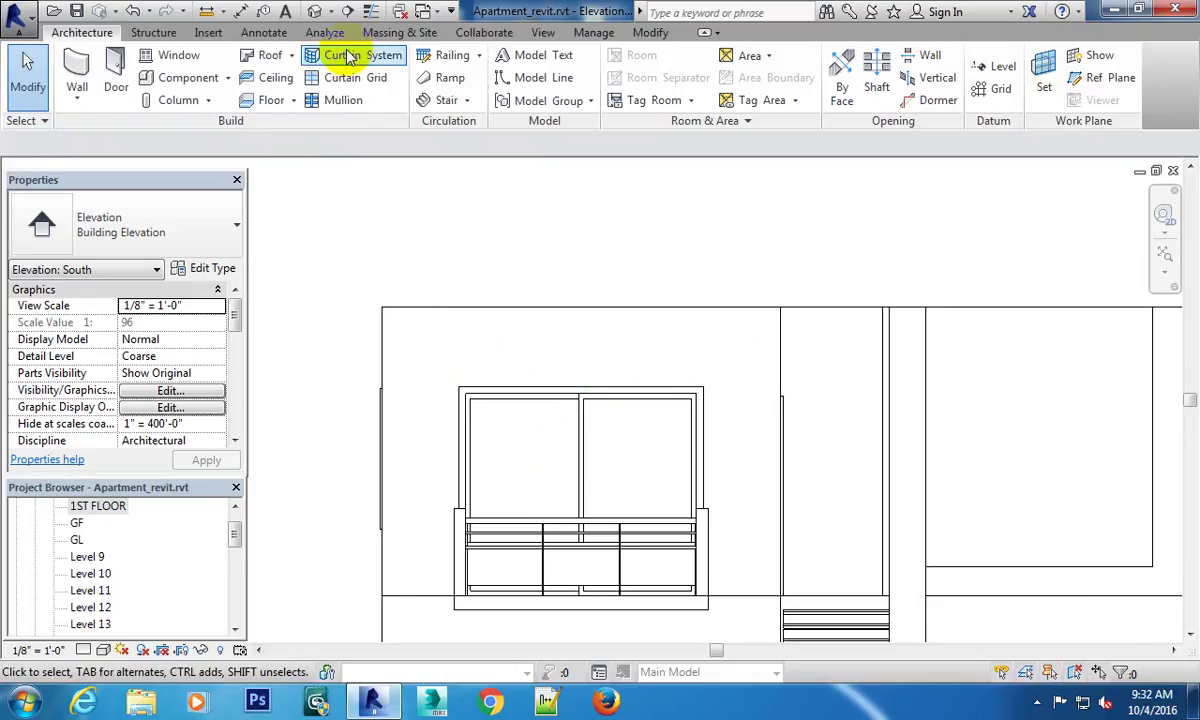
click(240, 11)
click(553, 388)
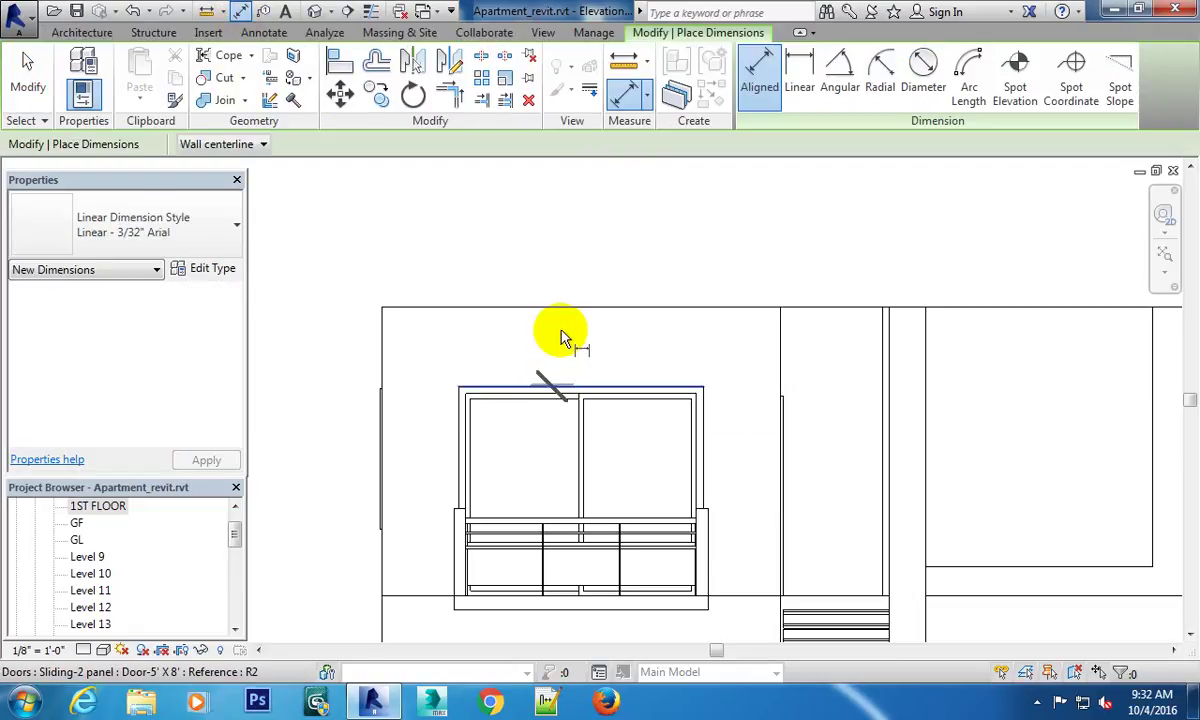
click(558, 312)
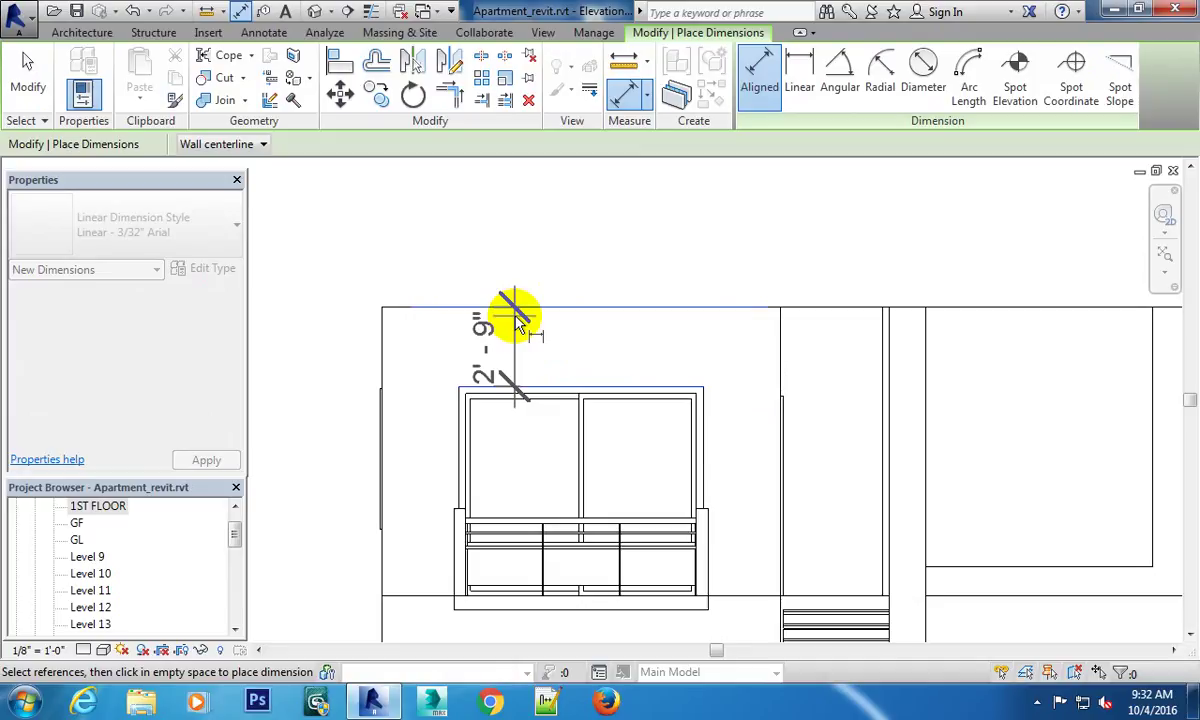
key(Escape)
key(Escape)
scroll(643, 383, down, 3)
mouse_move(769, 428)
middle_down()
mouse_move(650, 462)
mouse_move(577, 451)
middle_up()
click(478, 376)
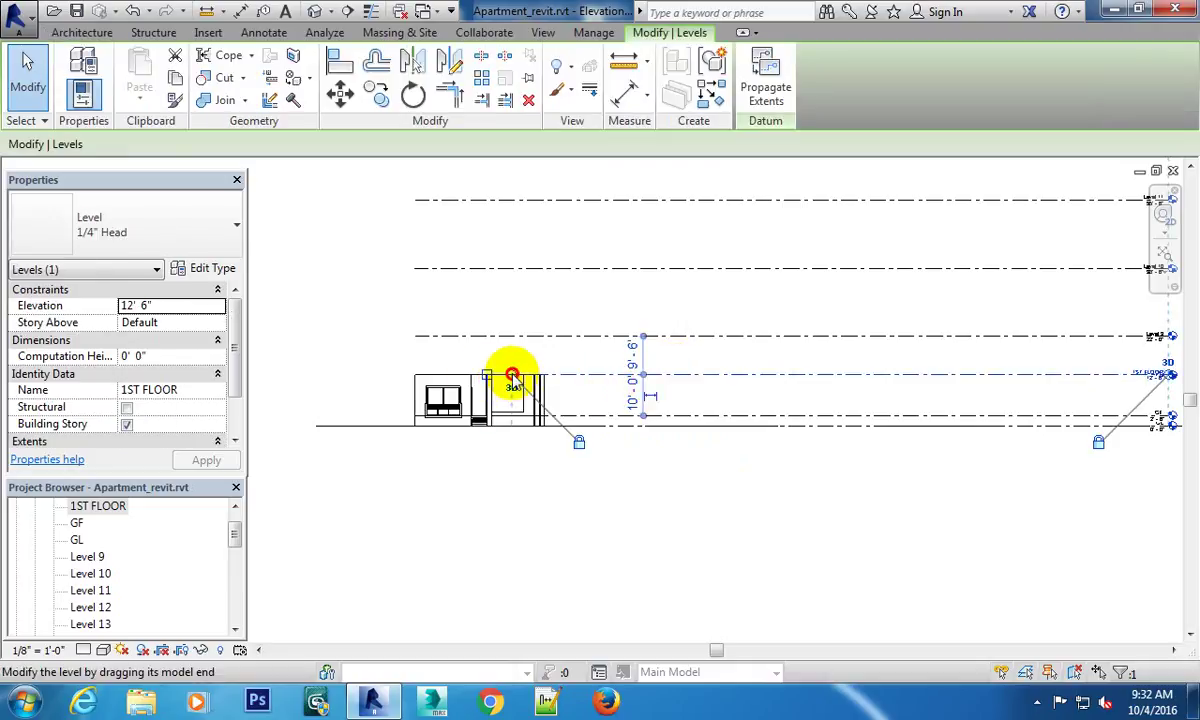
Drag the left ends of the 1ST FLOOR and Level 9 lines leftward to align with the others.
drag(512, 376, 315, 375)
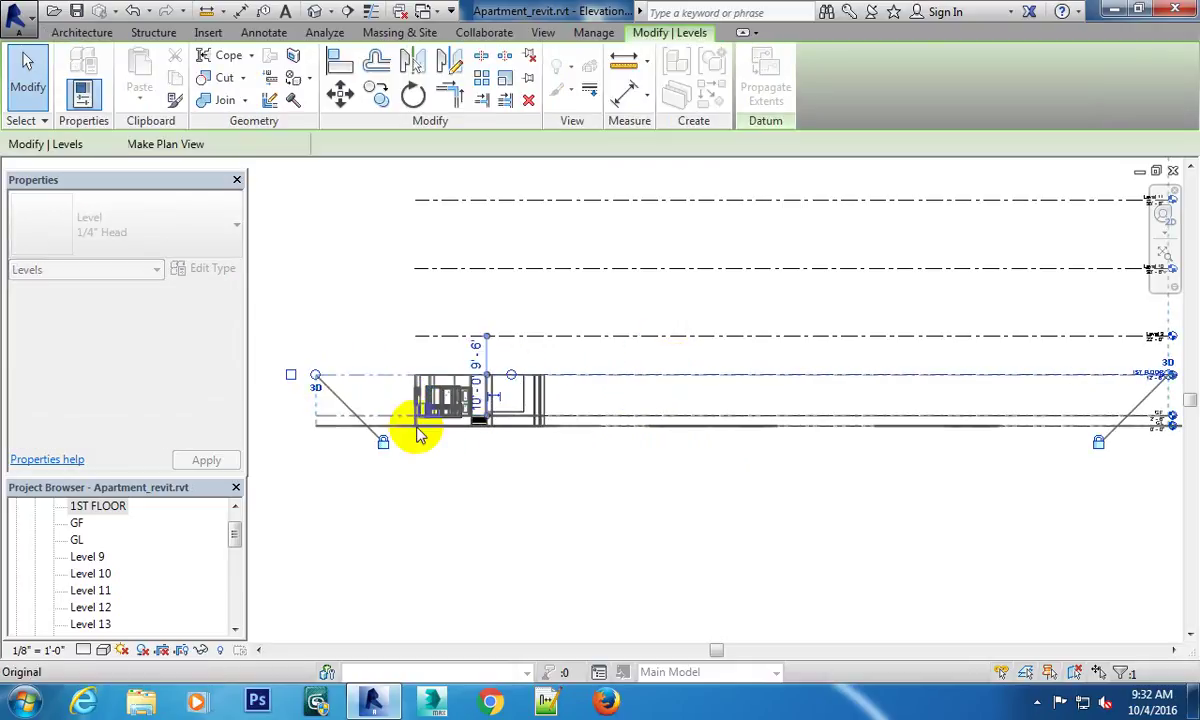
click(530, 337)
mouse_move(482, 370)
middle_down()
mouse_move(745, 497)
mouse_move(718, 442)
middle_up()
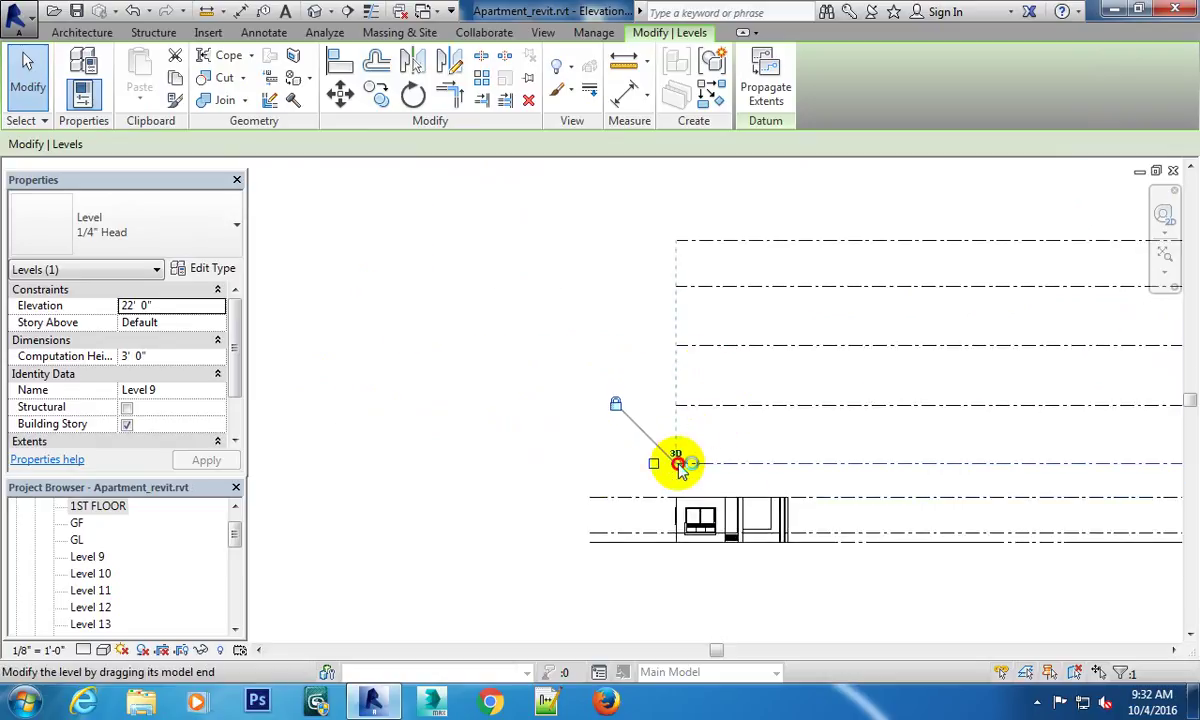
drag(679, 470, 580, 537)
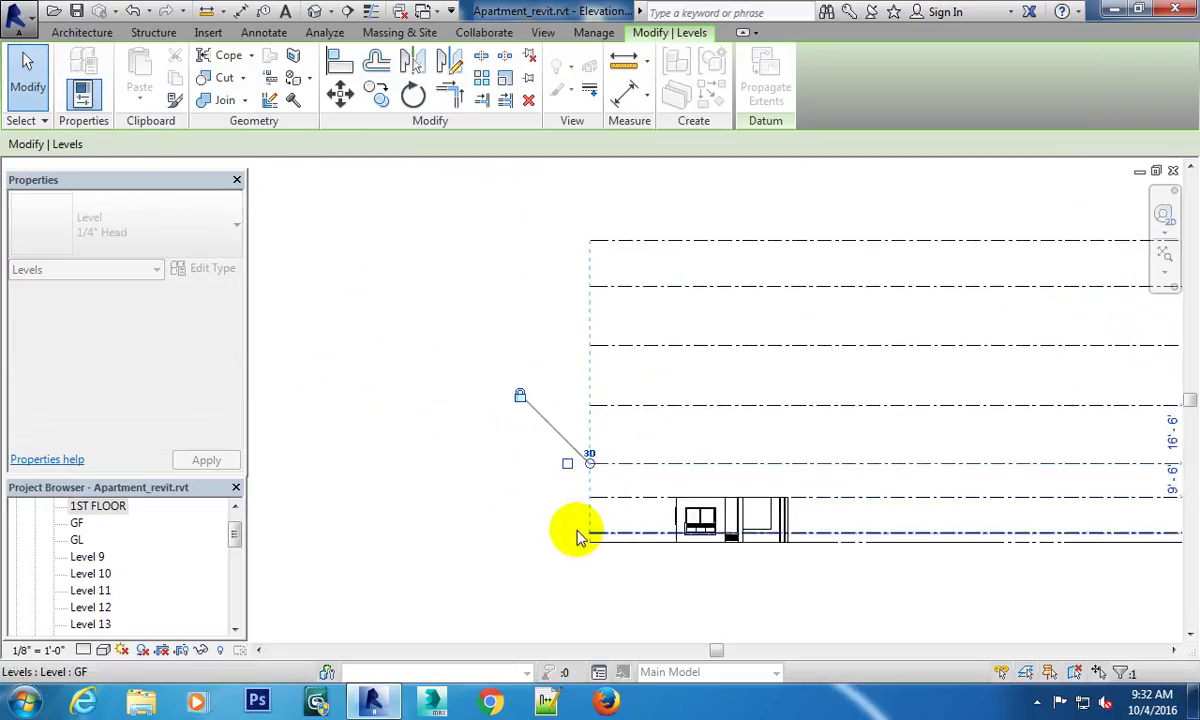
click(482, 508)
scroll(494, 431, down, 2)
scroll(948, 420, up, 2)
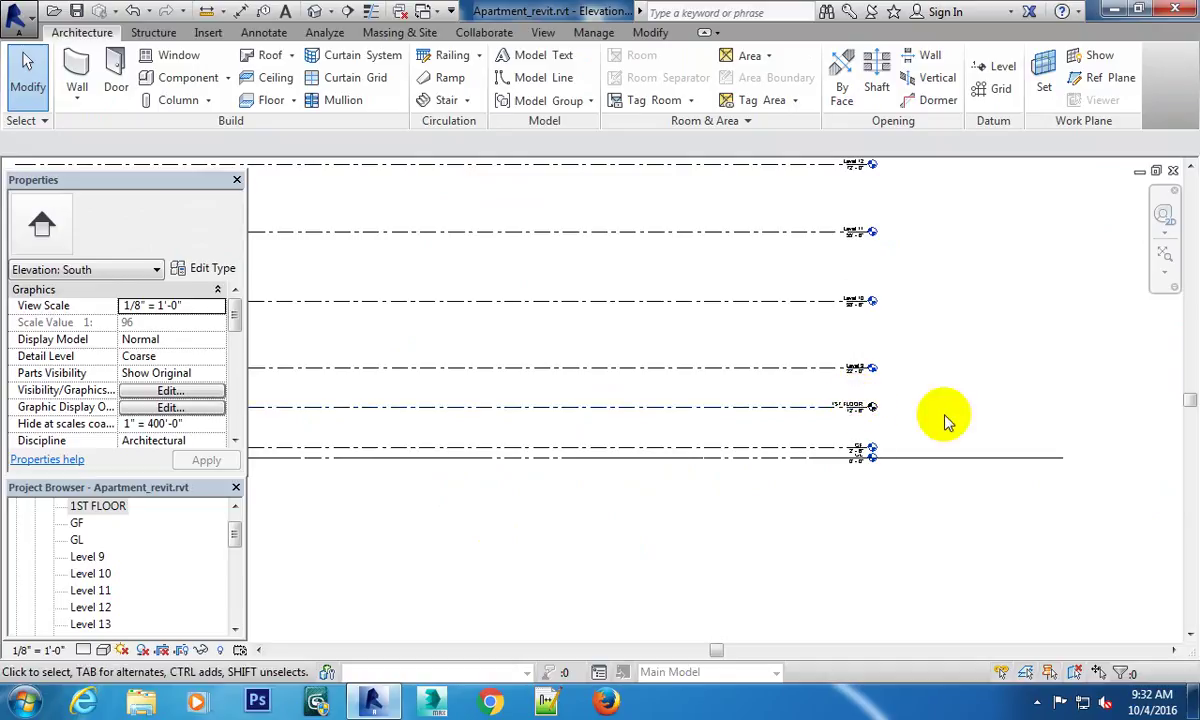
scroll(948, 420, up, 2)
scroll(803, 428, down, 1)
click(677, 484)
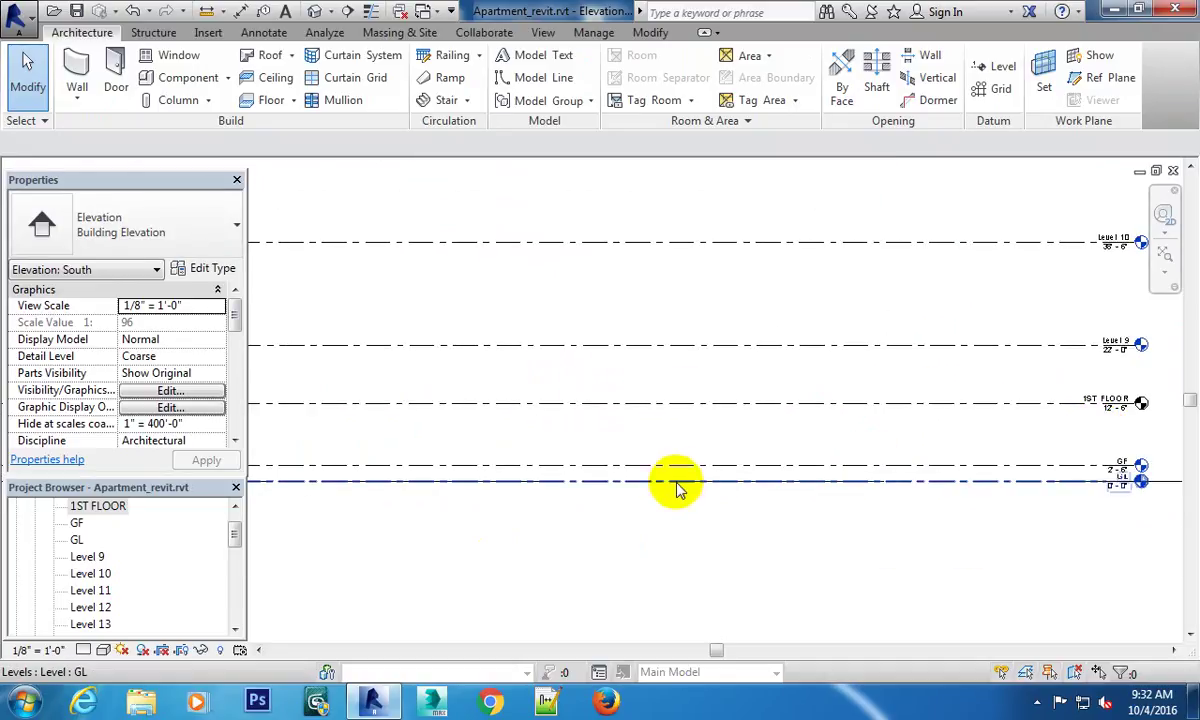
scroll(675, 445, up, 3)
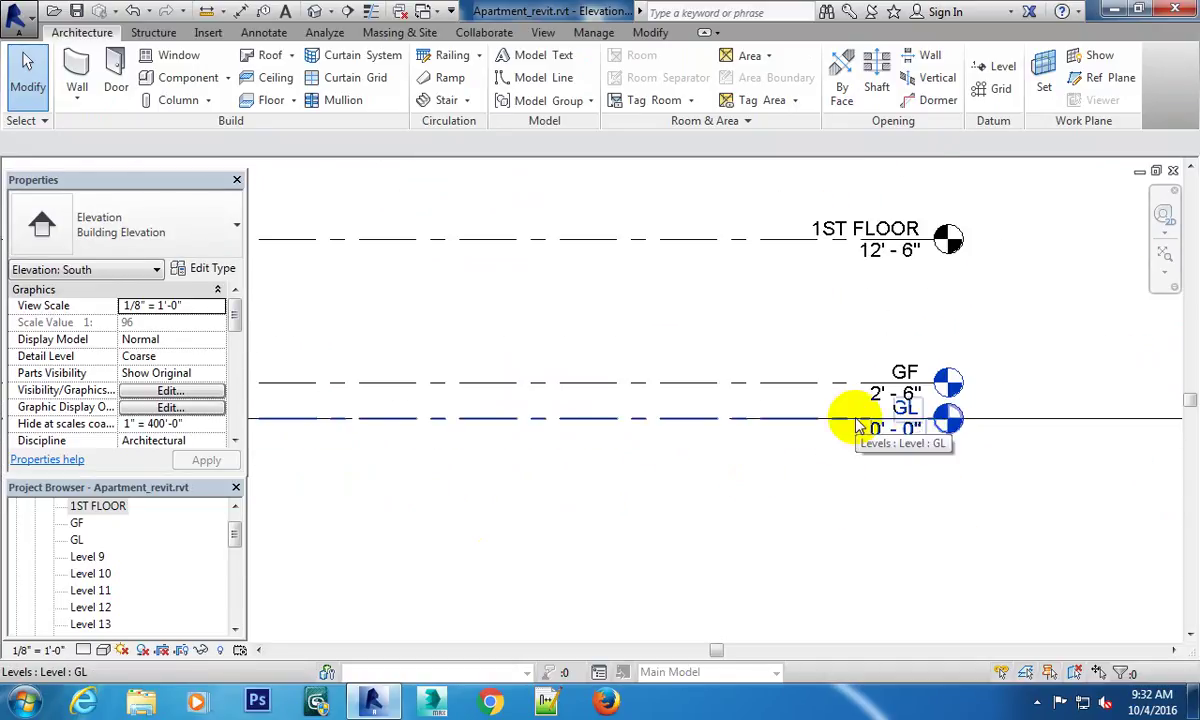
scroll(790, 535, down, 1)
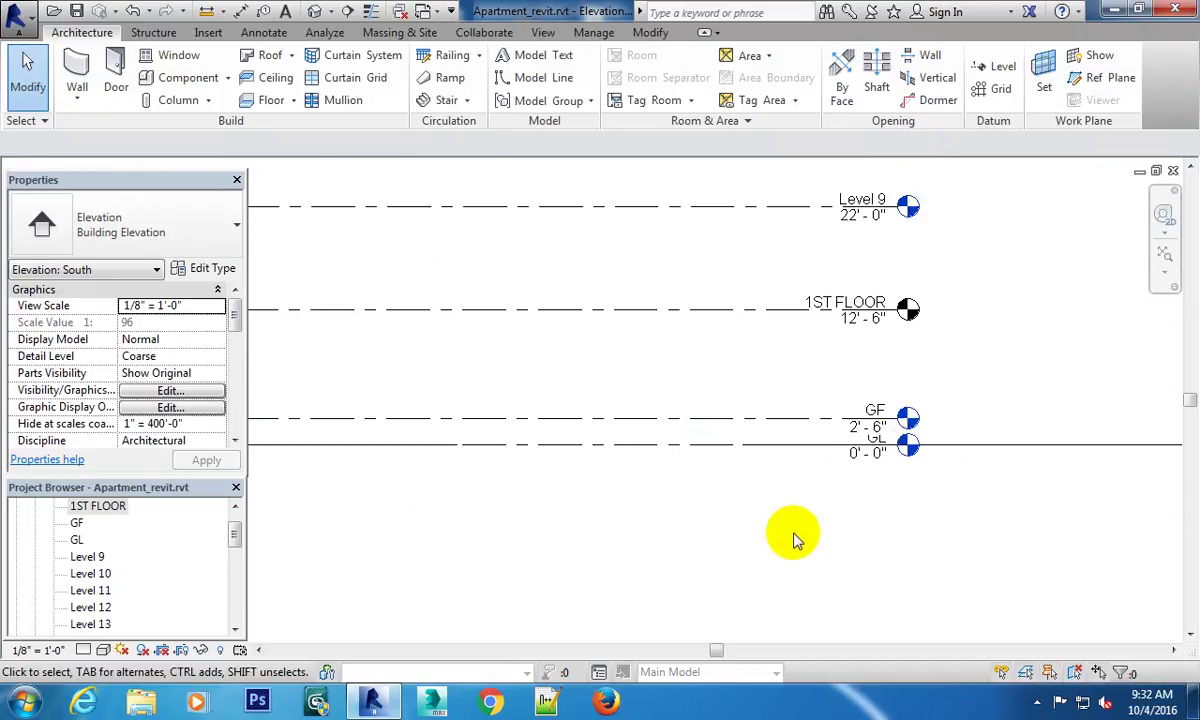
scroll(880, 465, up, 2)
scroll(885, 440, down, 2)
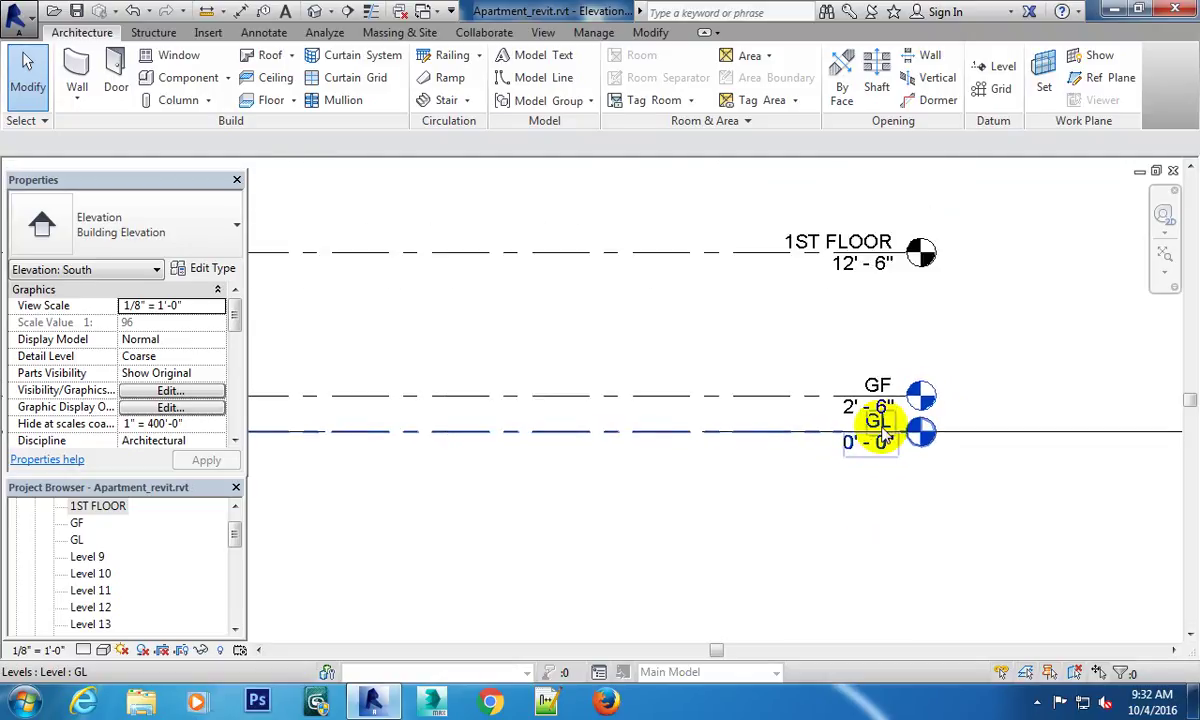
scroll(863, 442, down, 1)
scroll(870, 410, up, 2)
scroll(885, 383, up, 1)
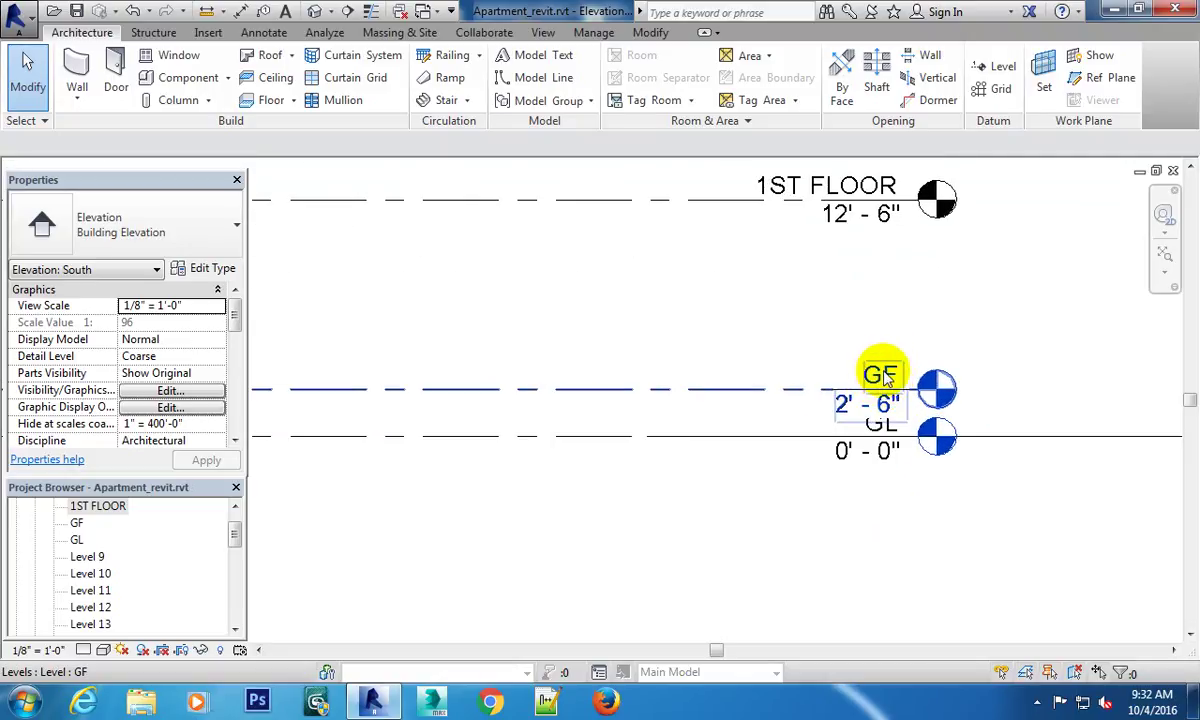
scroll(885, 380, down, 1)
scroll(884, 390, down, 1)
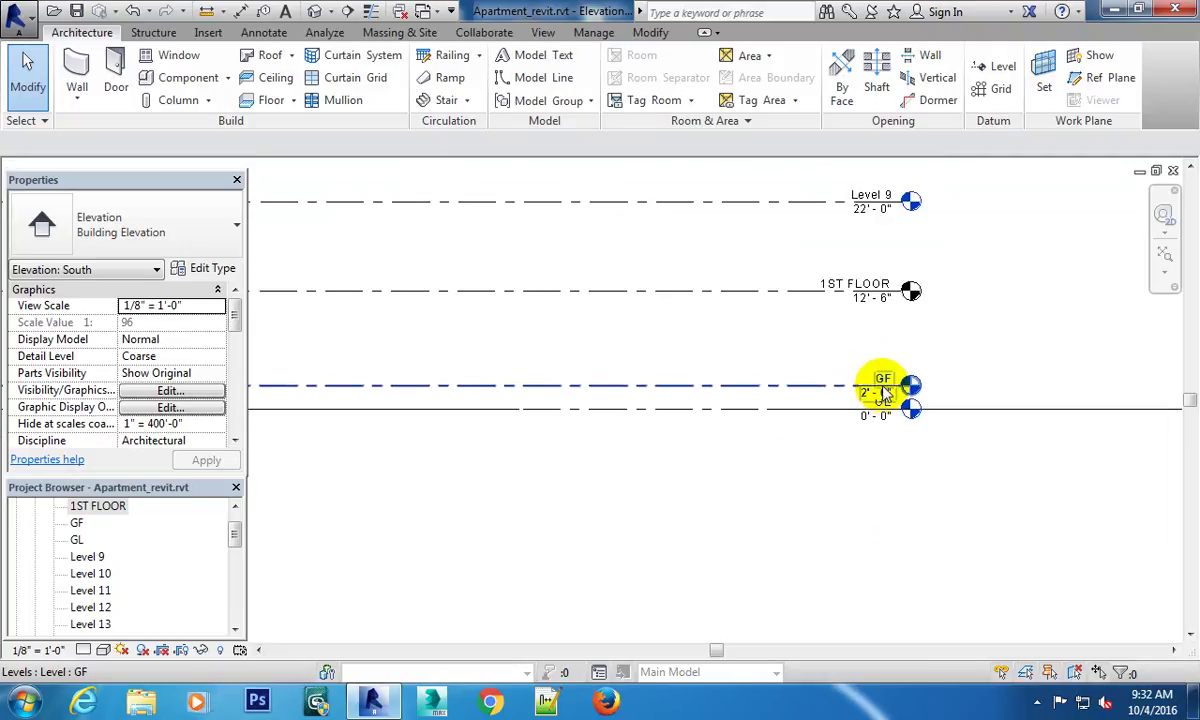
scroll(884, 392, up, 1)
scroll(880, 390, down, 1)
scroll(720, 415, down, 1)
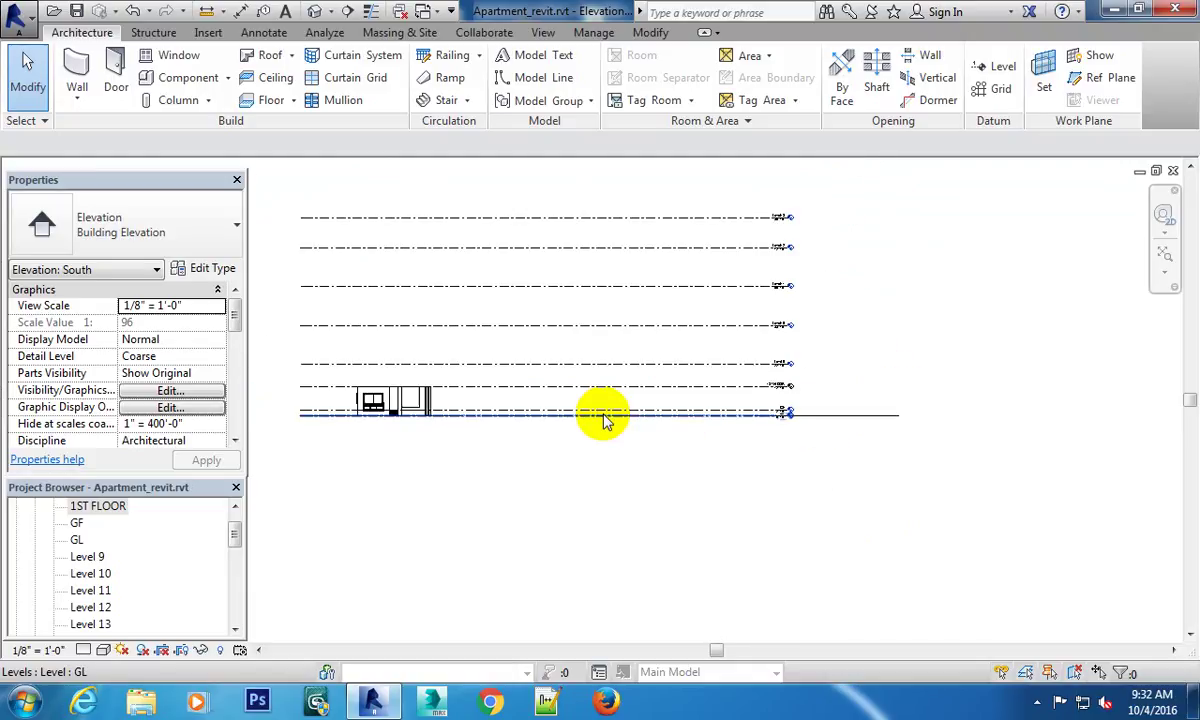
scroll(595, 380, down, 1)
middle_drag(584, 343, 697, 360)
scroll(697, 360, up, 1)
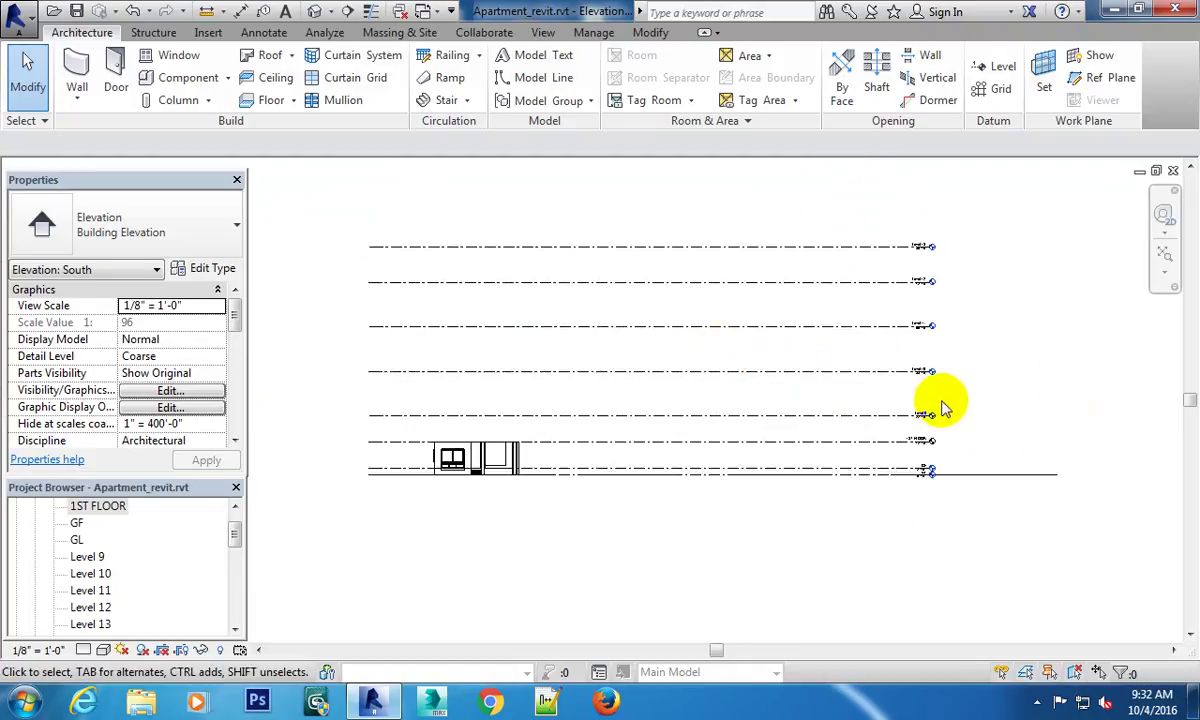
mouse_move(991, 378)
middle_down()
mouse_move(1023, 332)
mouse_move(1010, 366)
mouse_move(1016, 356)
middle_up()
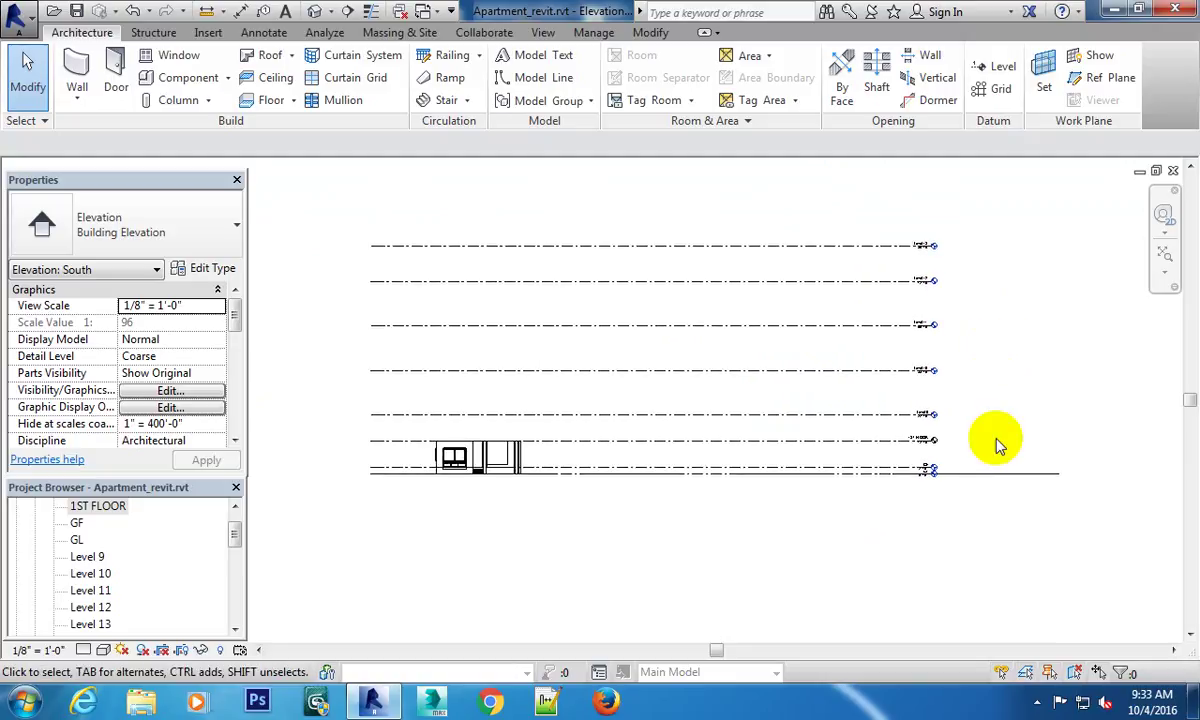
middle_drag(997, 442, 1018, 389)
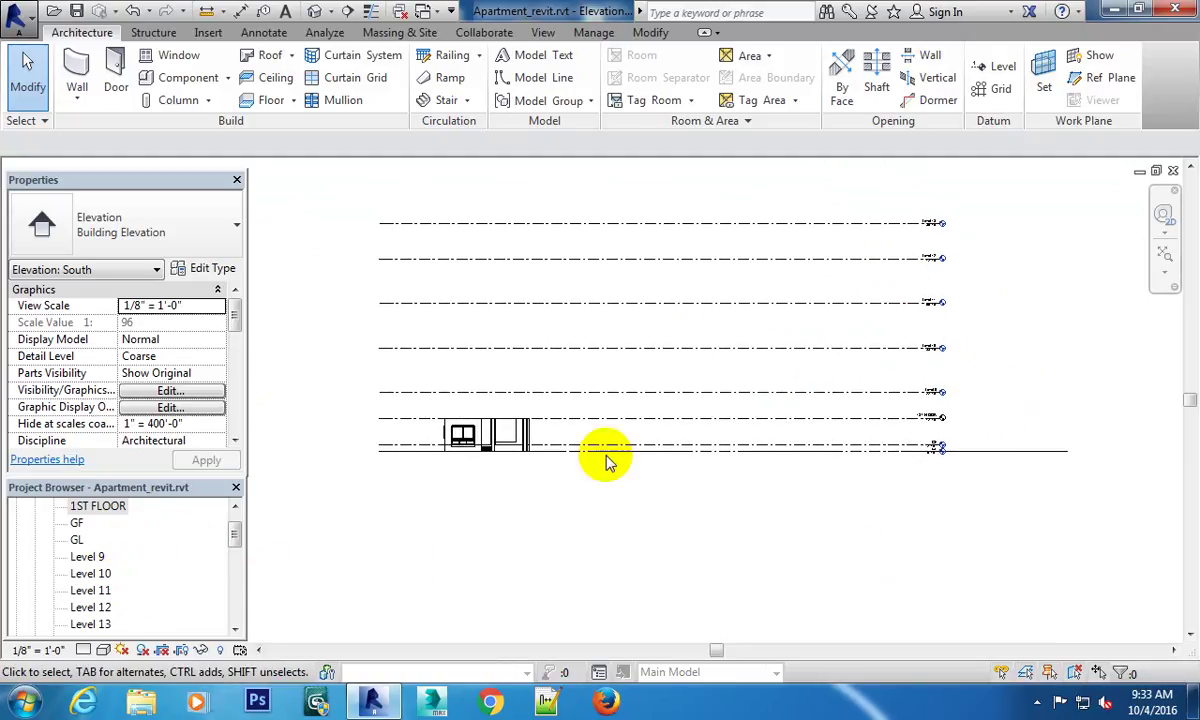
Switch to the floor plan view showing the imported Apartment Plan.dwg drawings.
scroll(718, 437, down, 3)
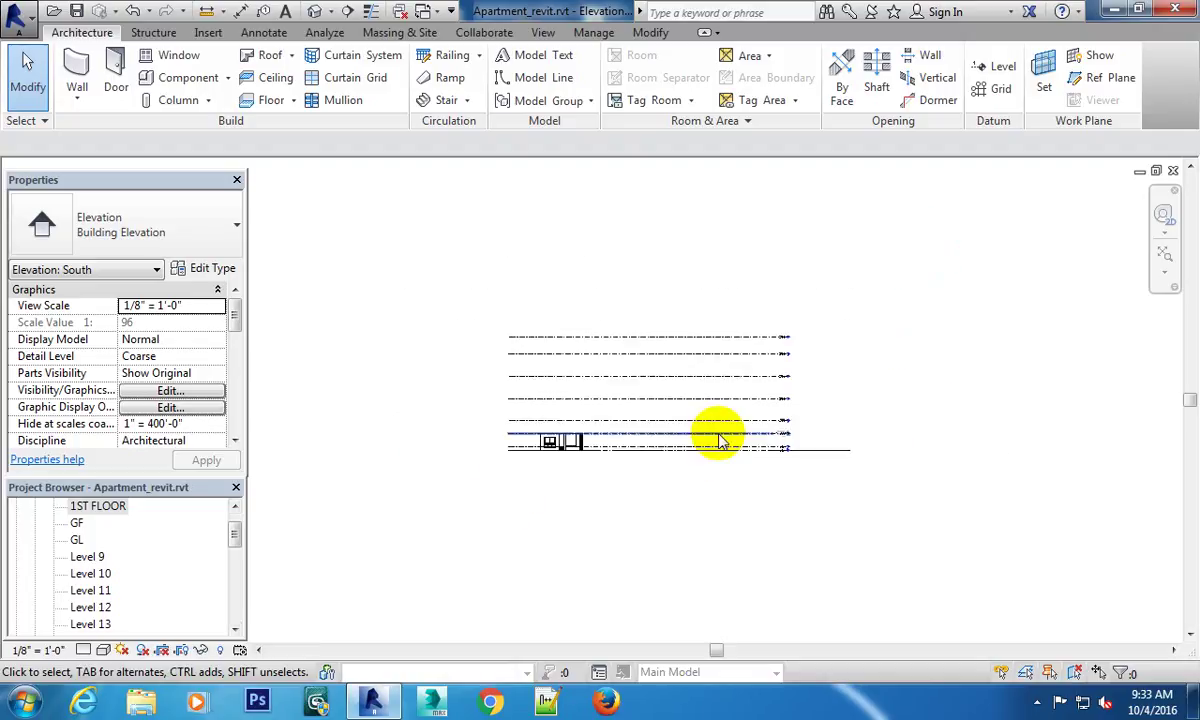
scroll(727, 428, down, 3)
key(ctrl+Tab)
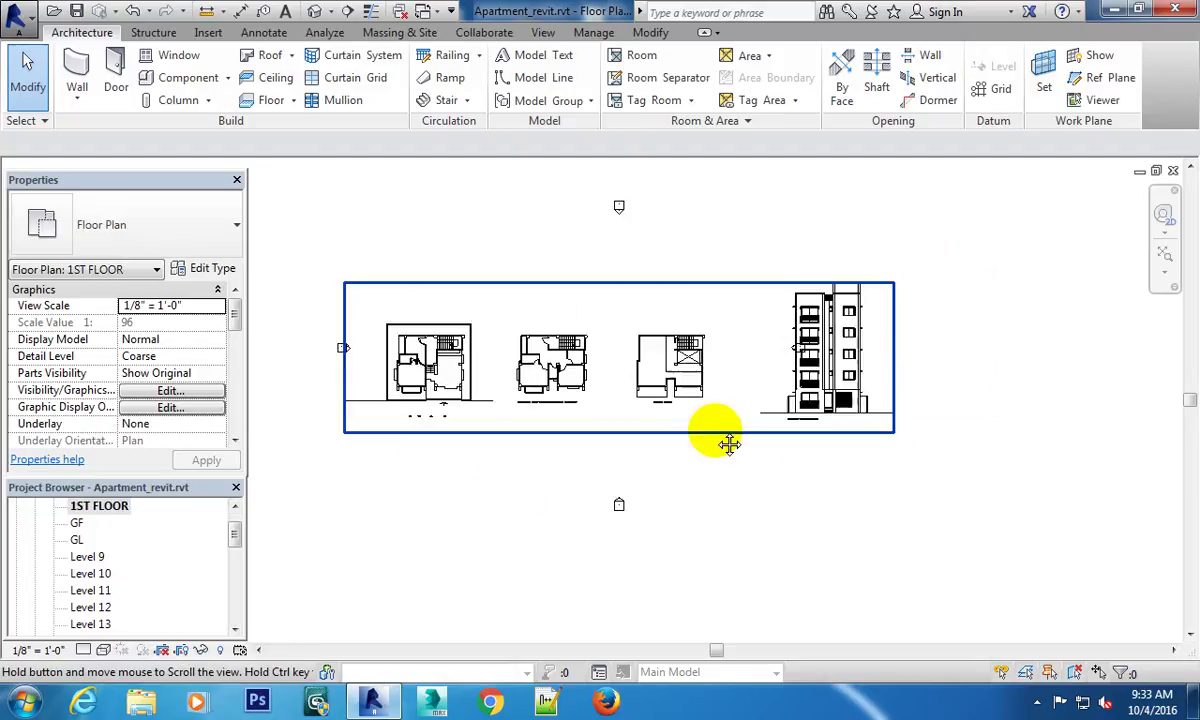
scroll(727, 440, up, 3)
scroll(780, 455, up, 3)
scroll(742, 495, up, 1)
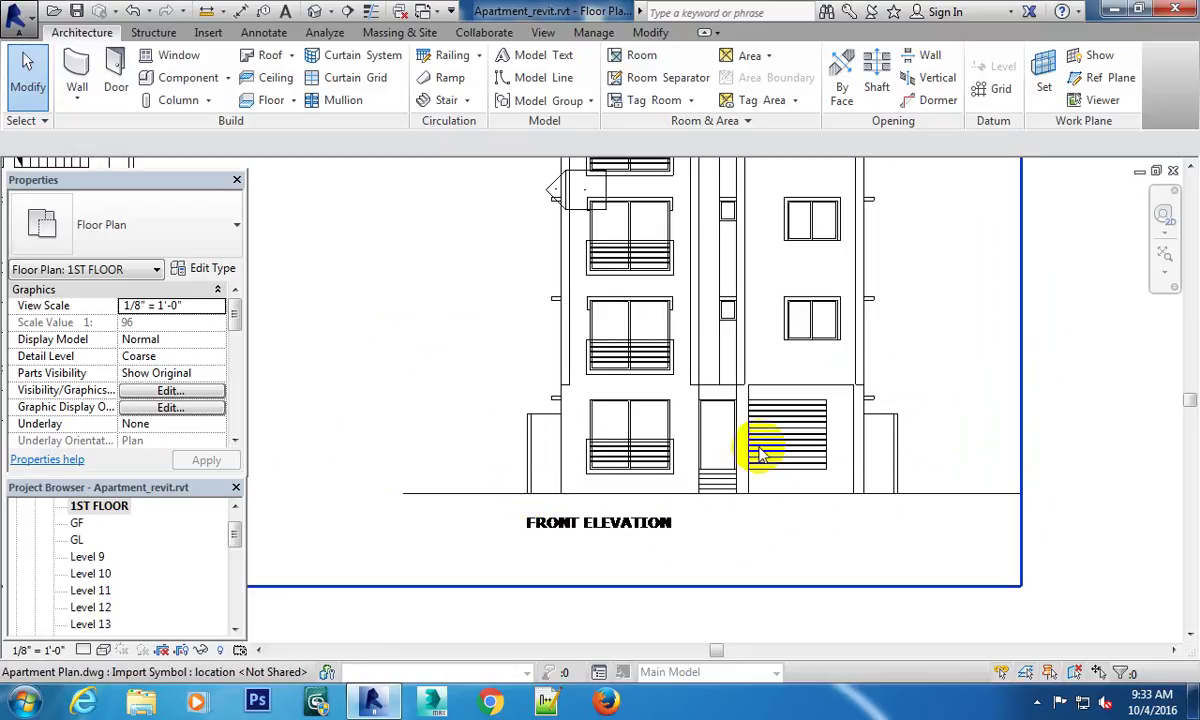
Pan and zoom around the imported front elevation drawing, including its roof.
middle_drag(772, 458, 770, 506)
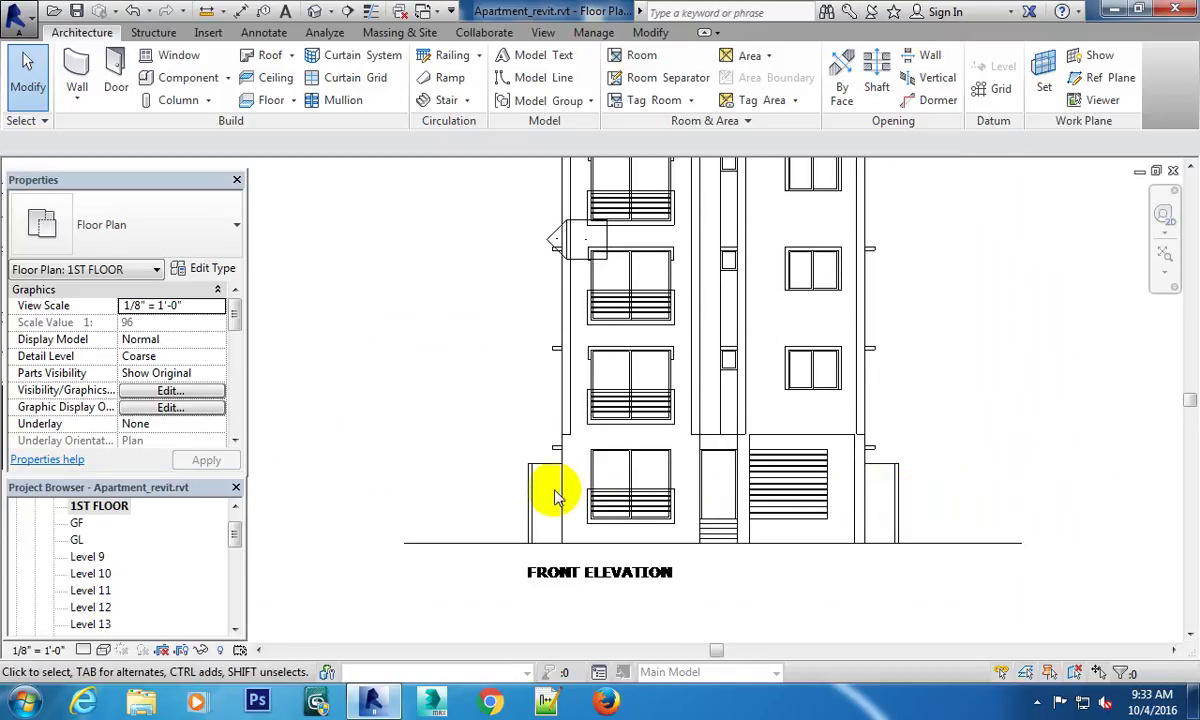
mouse_move(729, 490)
middle_down()
mouse_move(745, 490)
mouse_move(793, 562)
middle_up()
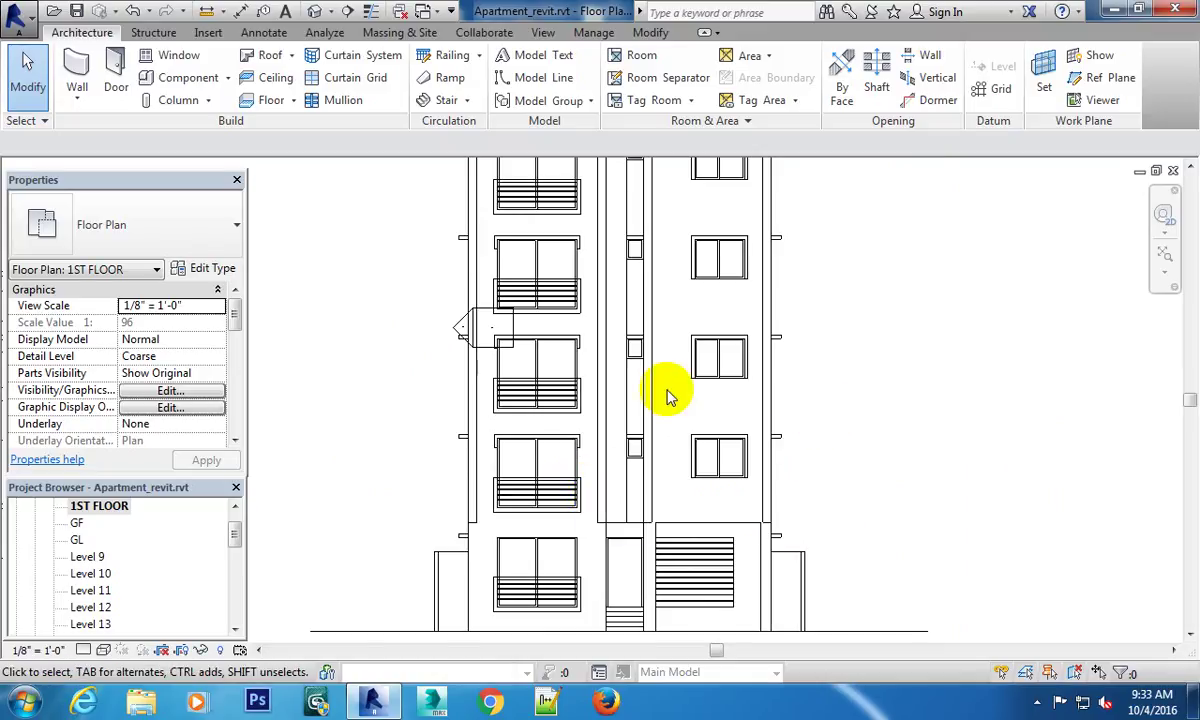
mouse_move(664, 397)
middle_down()
mouse_move(664, 426)
mouse_move(735, 478)
middle_up()
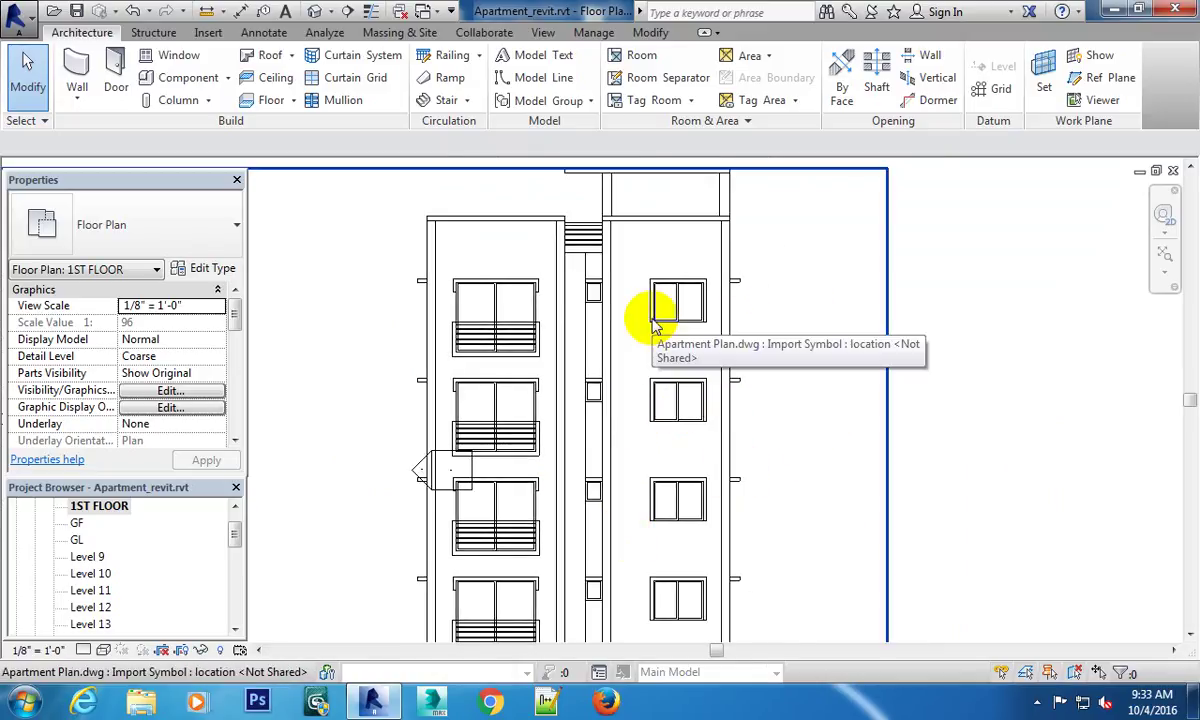
middle_drag(664, 330, 661, 357)
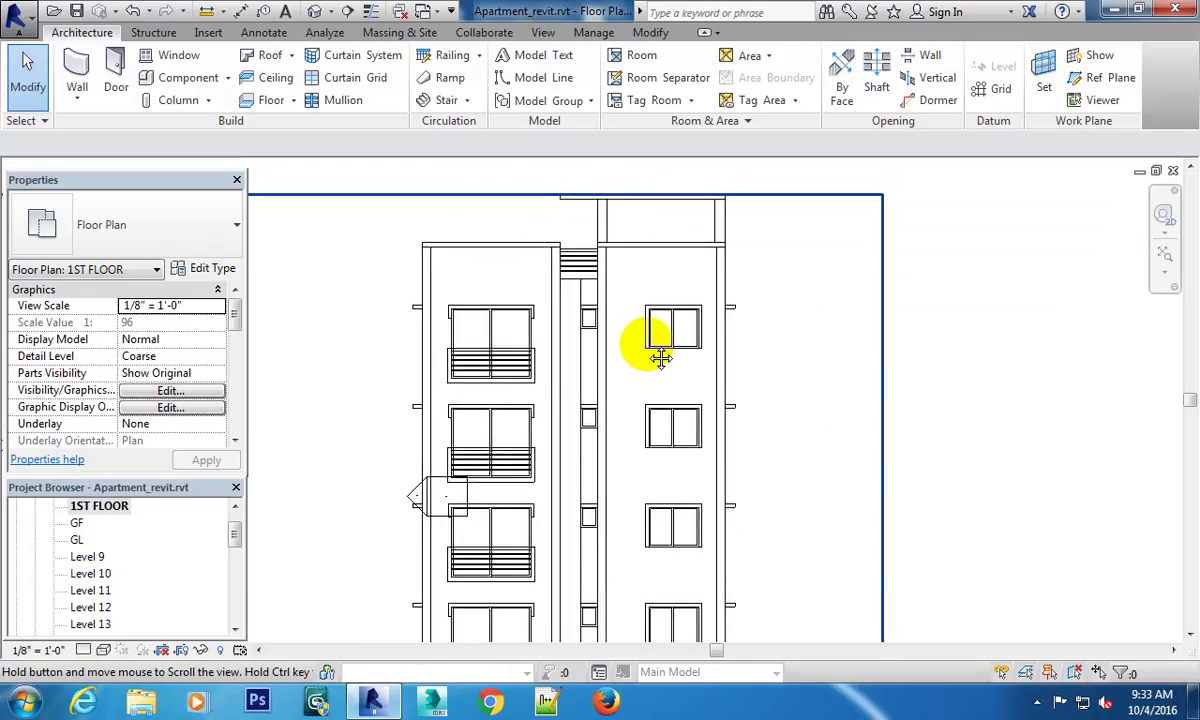
middle_drag(661, 357, 683, 322)
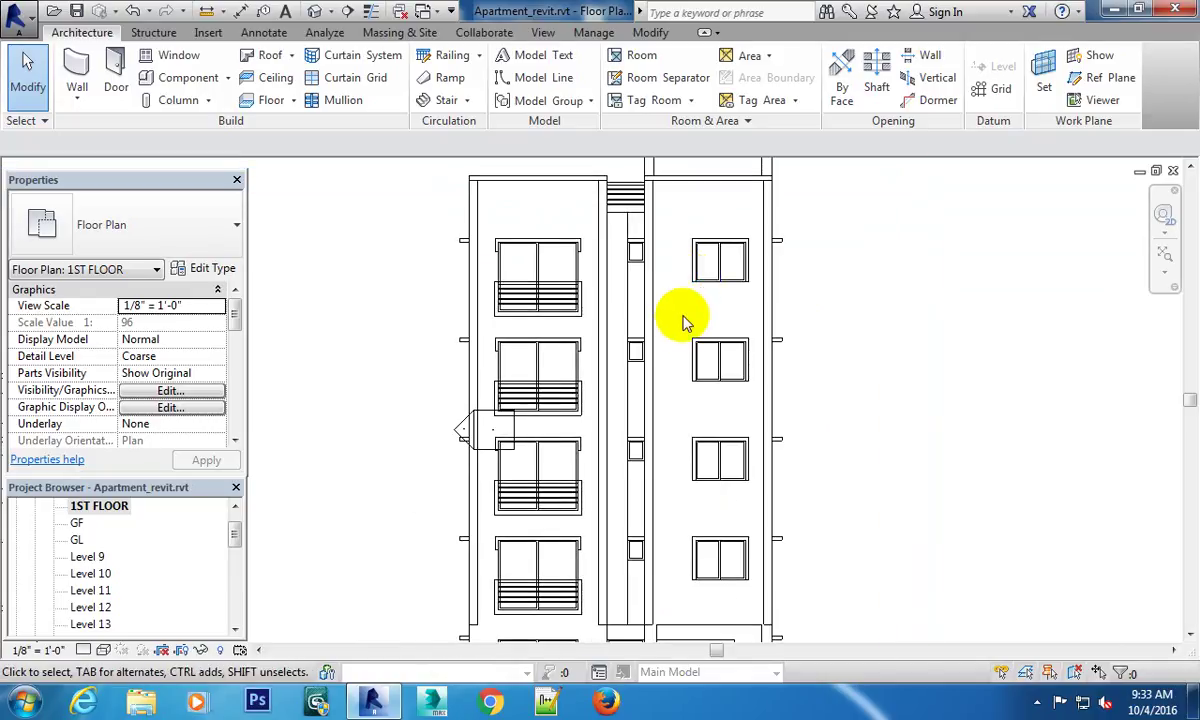
scroll(703, 288, down, 1)
scroll(698, 272, up, 2)
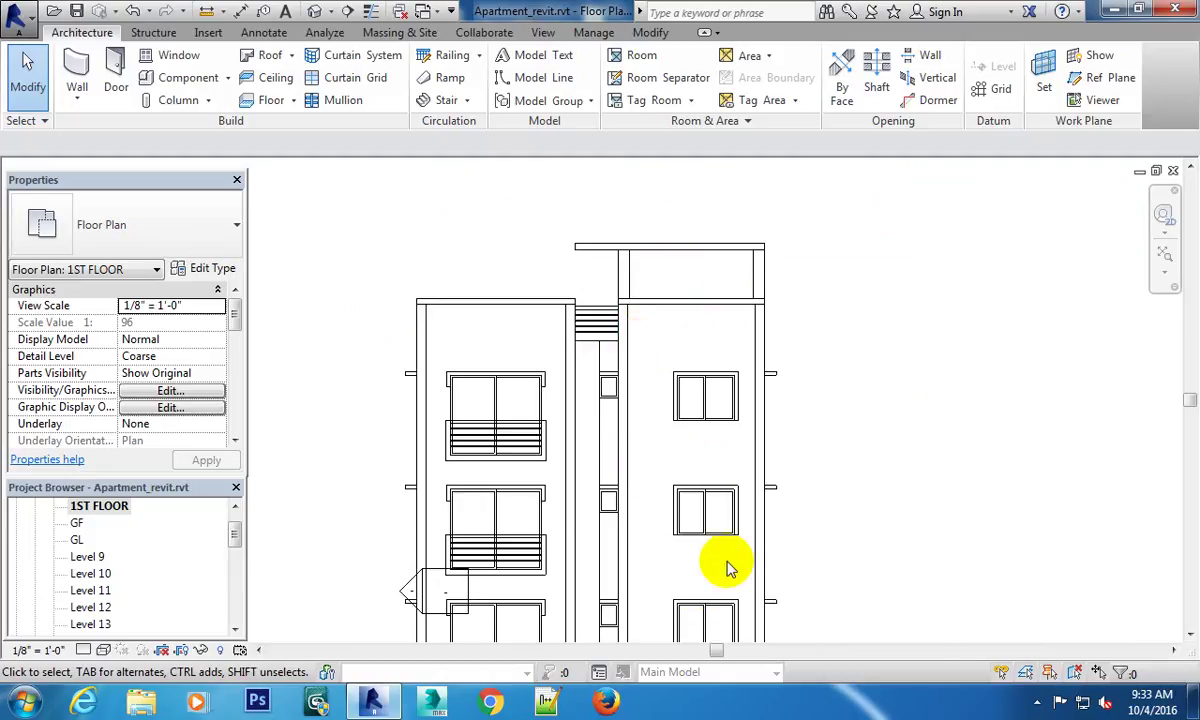
scroll(730, 500, down, 3)
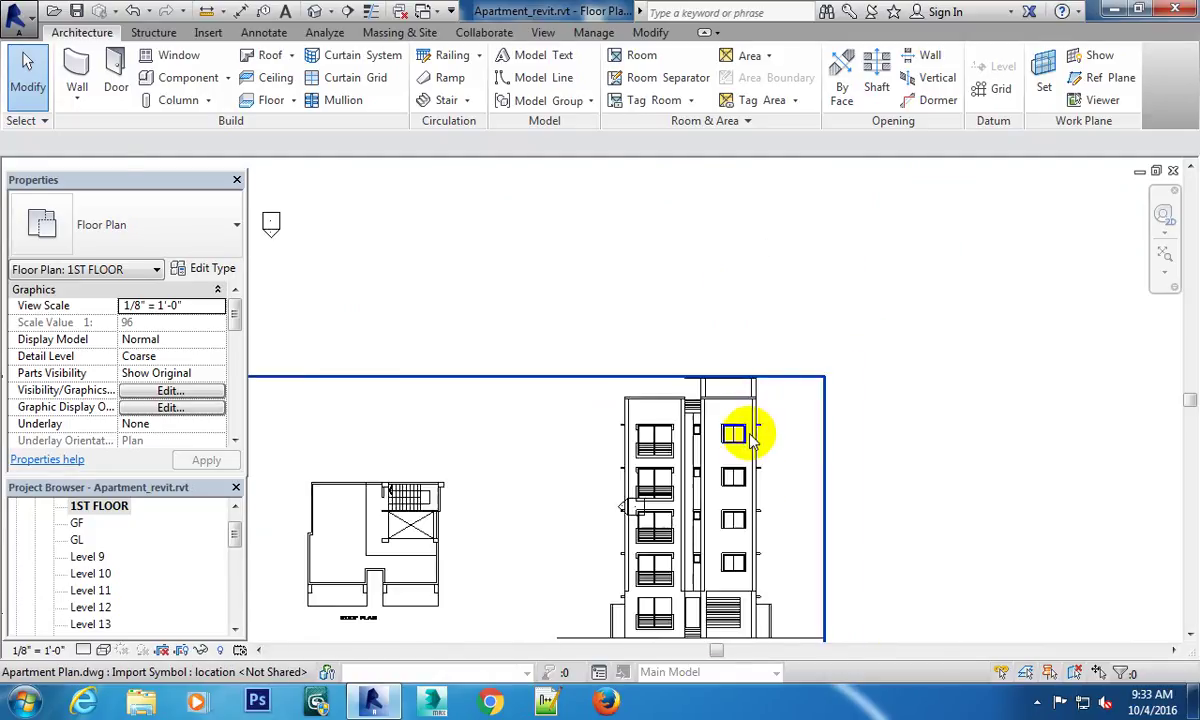
scroll(697, 480, up, 3)
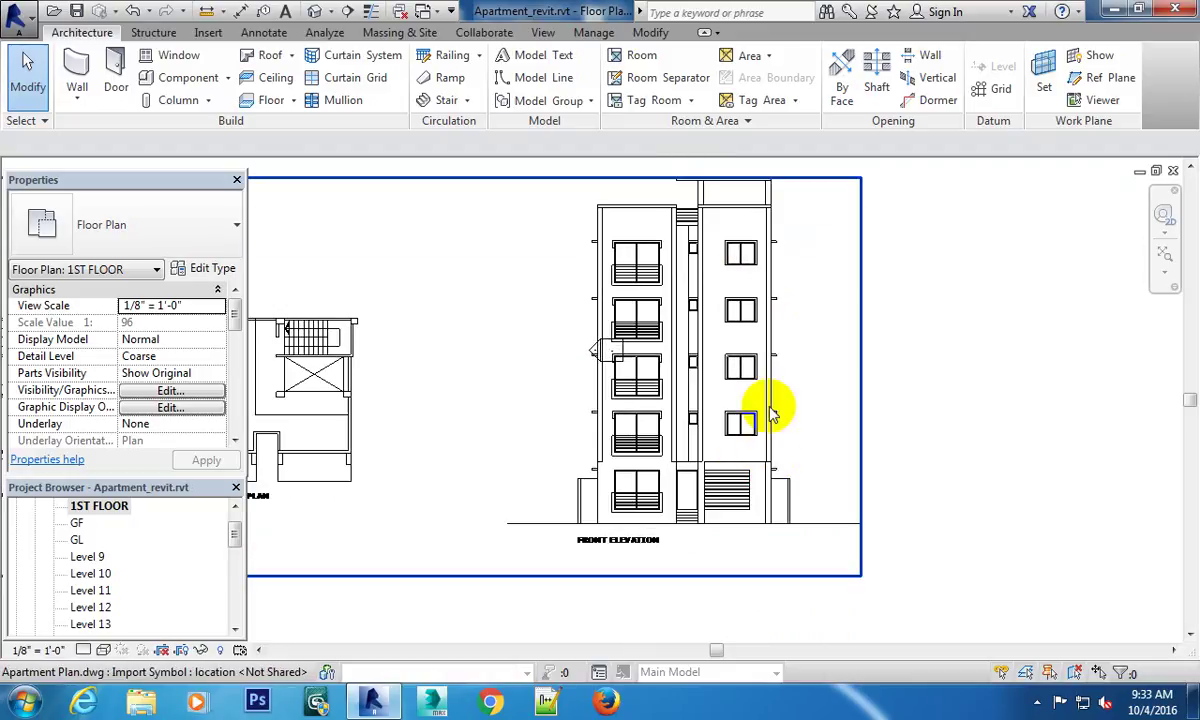
middle_drag(769, 407, 766, 536)
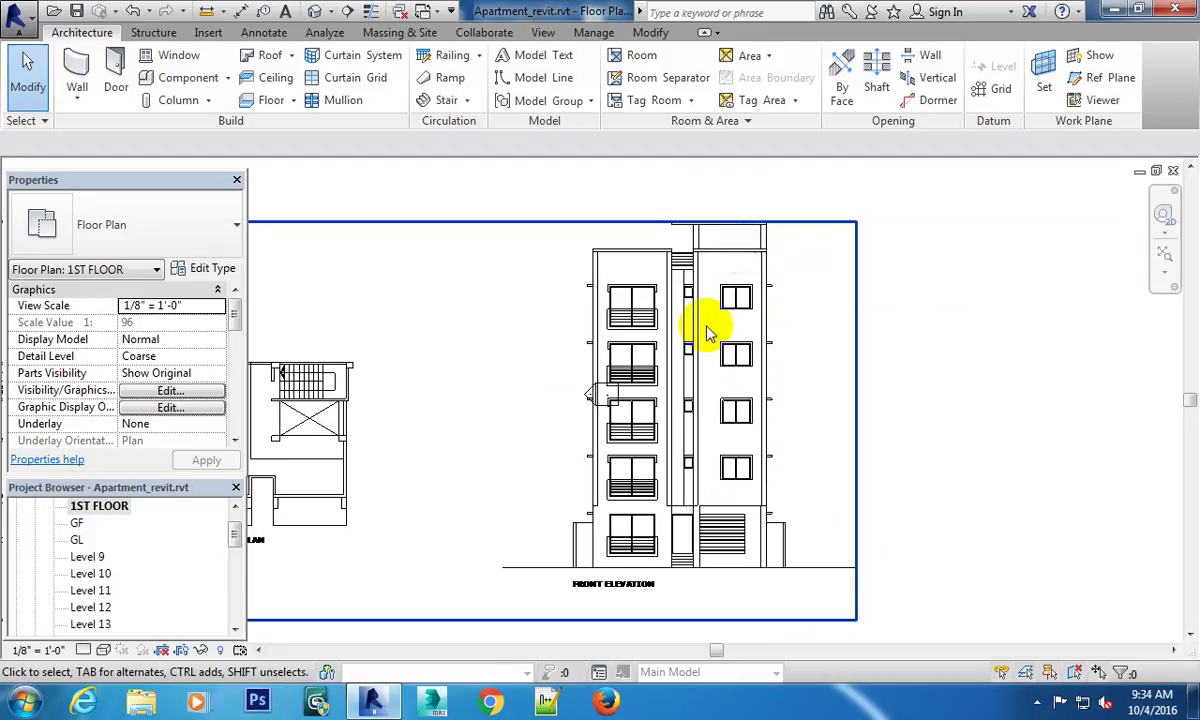
scroll(495, 470, down, 5)
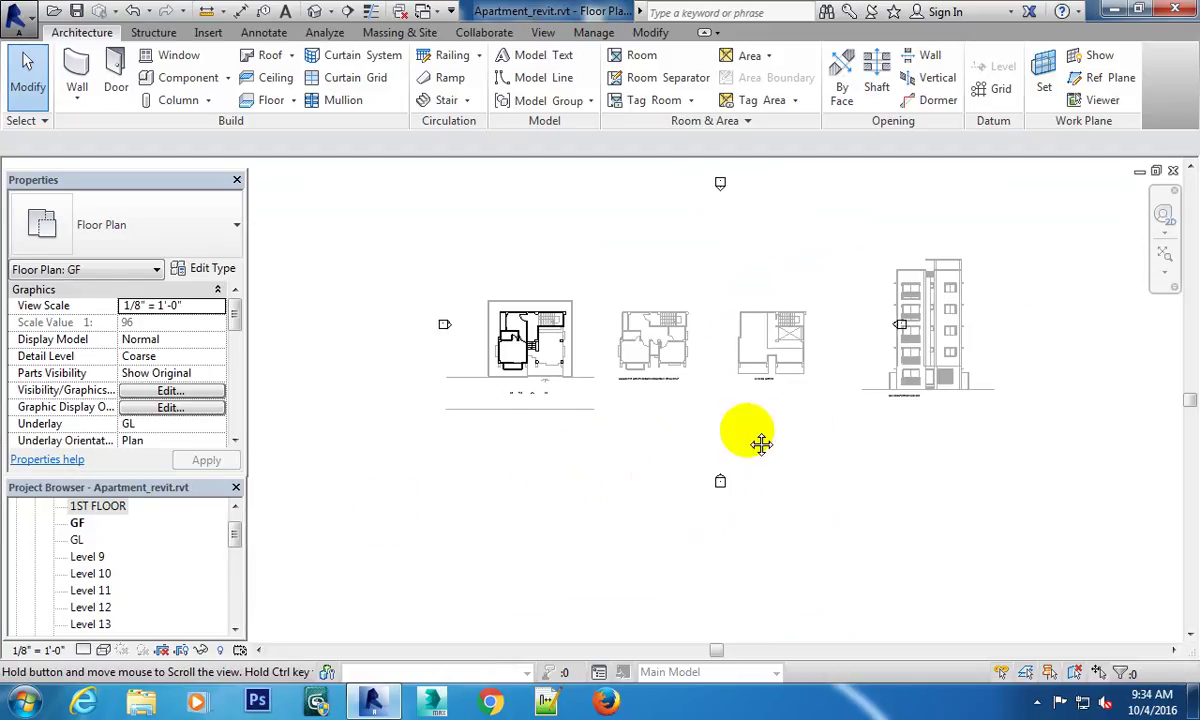
Open the South elevation and zoom in on the GL, GF, 1ST FLOOR and Level 9 heads.
double_click(758, 442)
scroll(745, 452, up, 2)
scroll(710, 436, up, 2)
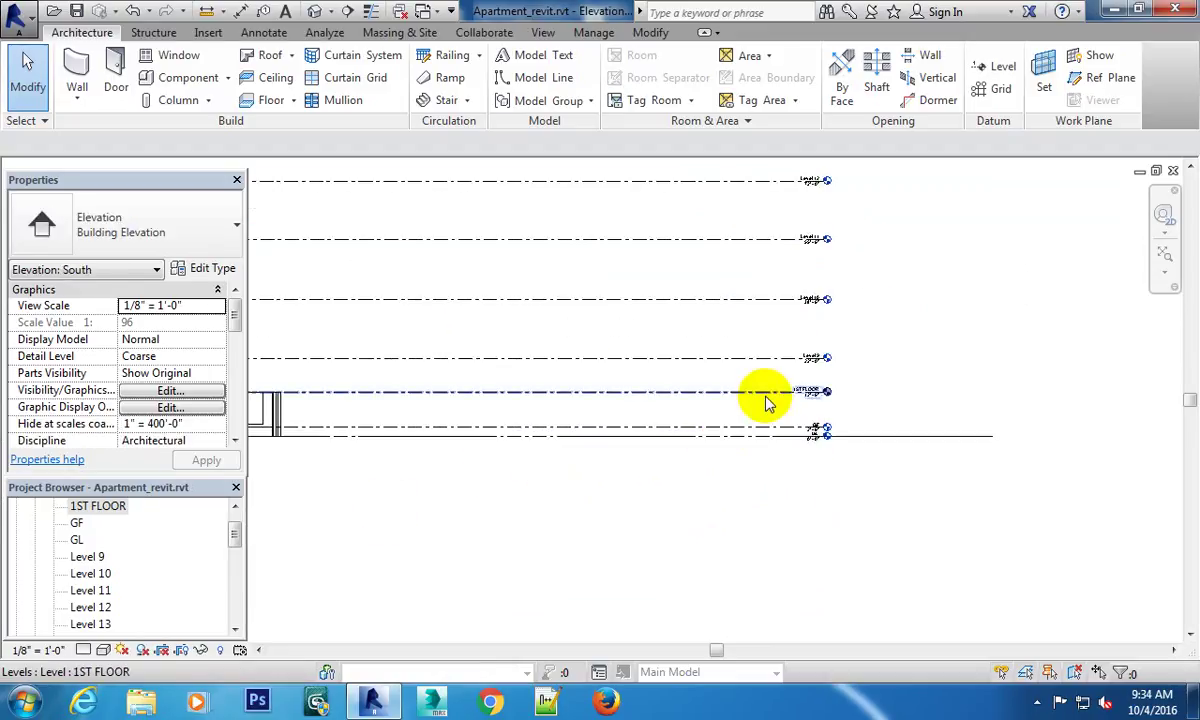
scroll(763, 402, up, 2)
scroll(884, 442, up, 1)
scroll(905, 450, up, 1)
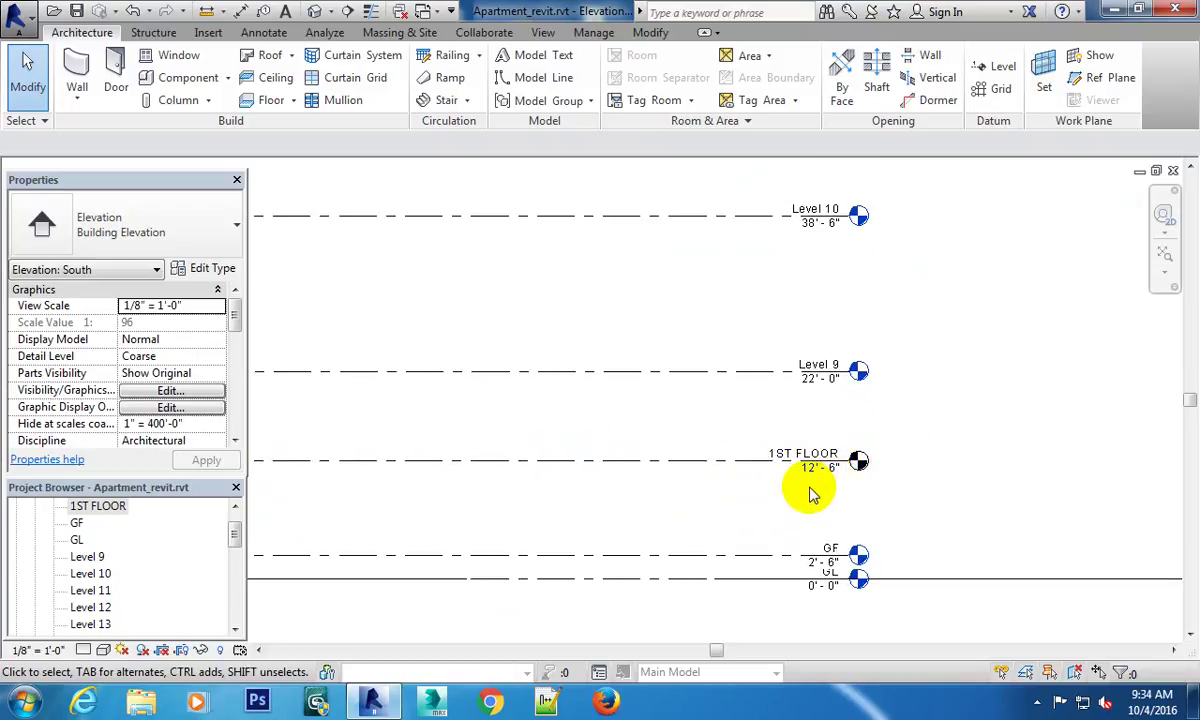
scroll(873, 477, down, 2)
middle_drag(860, 470, 916, 434)
scroll(906, 429, up, 1)
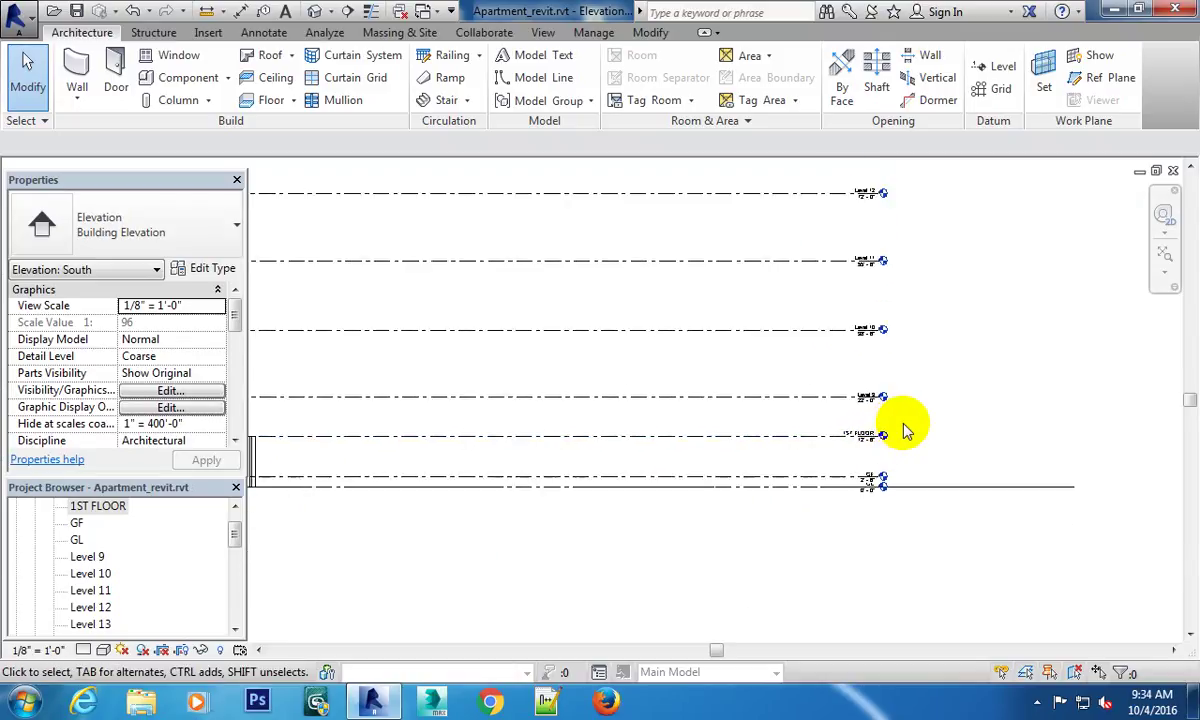
scroll(785, 472, up, 1)
mouse_move(785, 472)
middle_down()
mouse_move(1048, 453)
mouse_move(624, 450)
middle_up()
scroll(683, 423, up, 2)
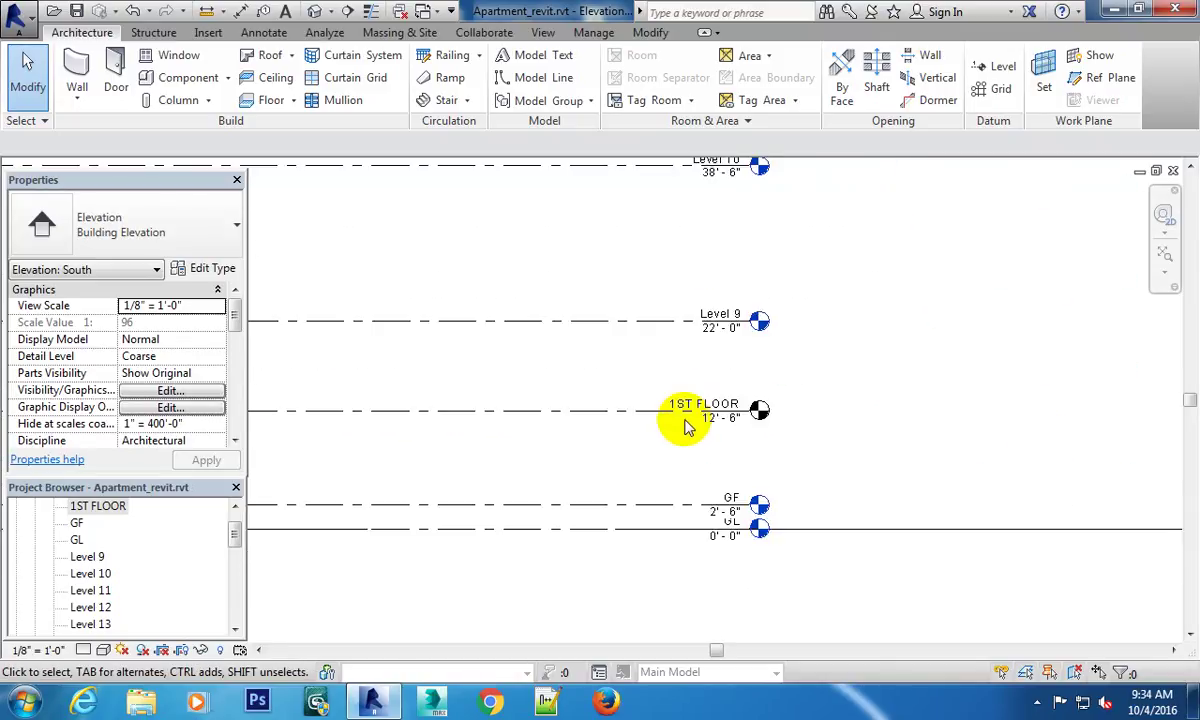
scroll(795, 392, up, 2)
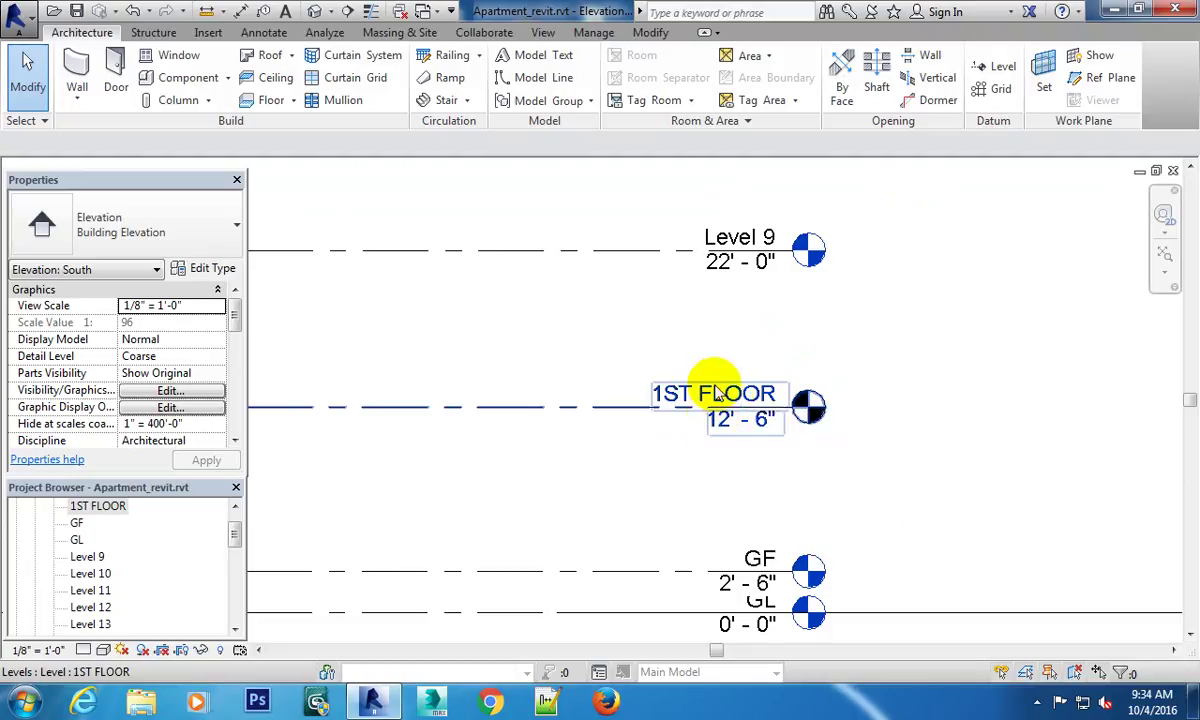
Dismiss the 1ST FLOOR plan's context menu and select the GF floor plan.
right_click(112, 512)
click(165, 560)
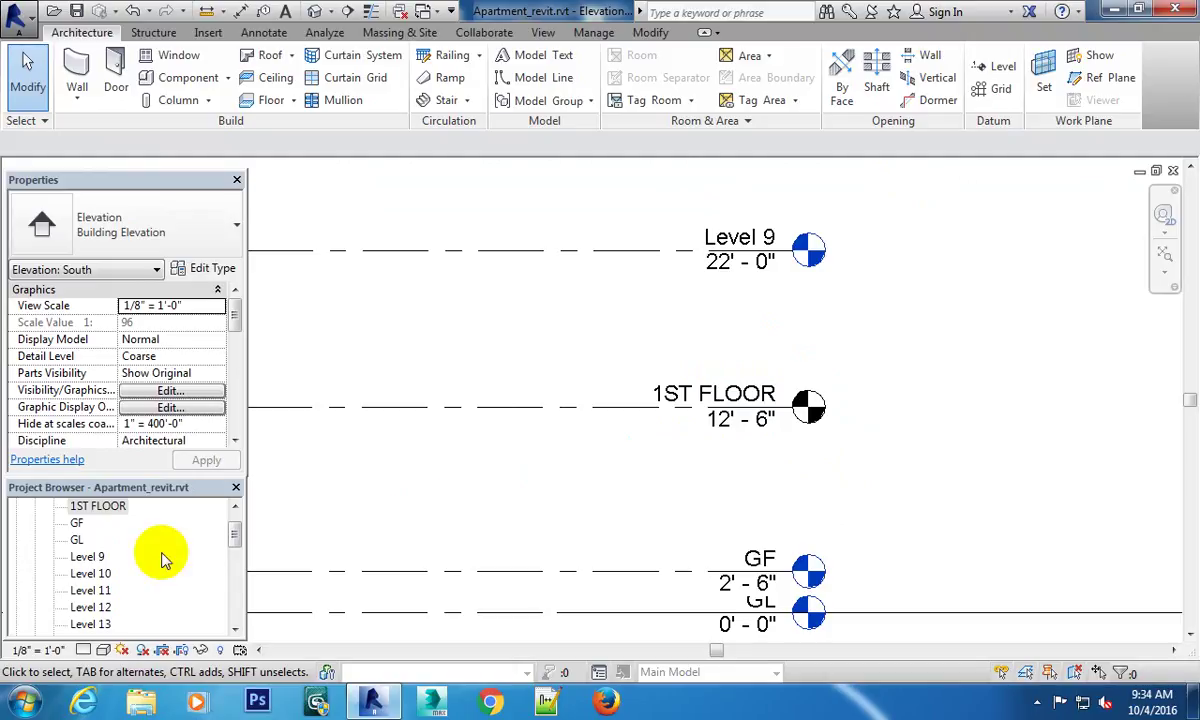
click(79, 524)
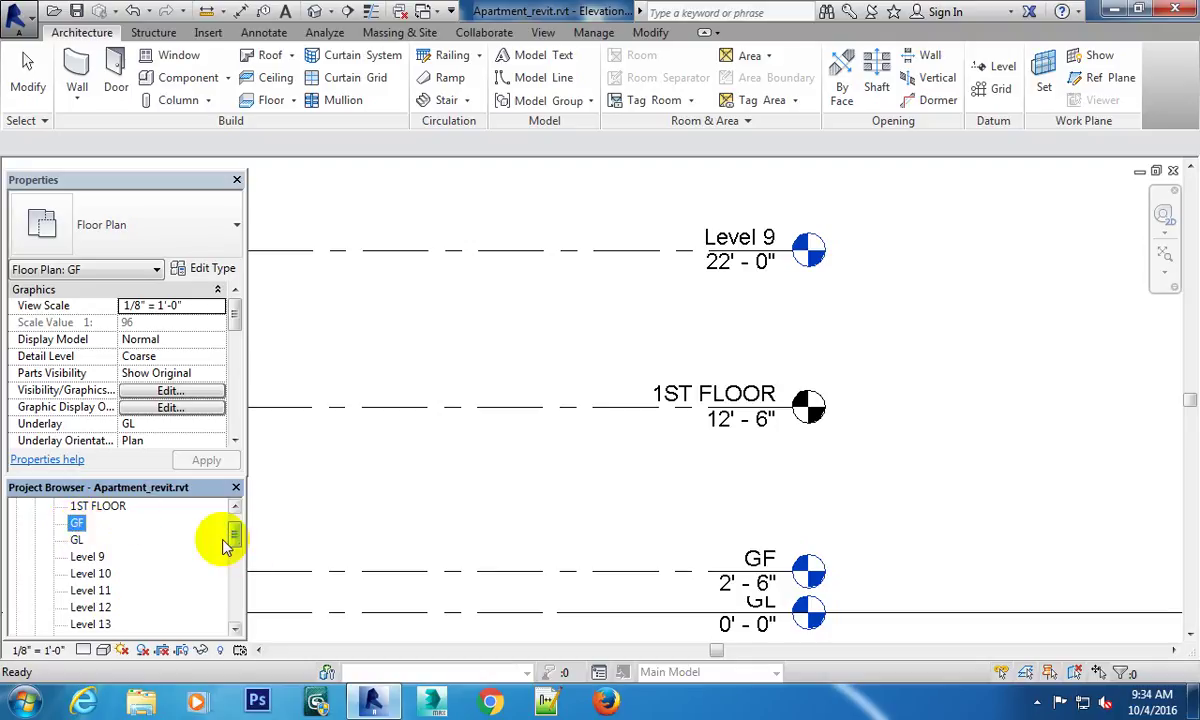
drag(233, 528, 235, 521)
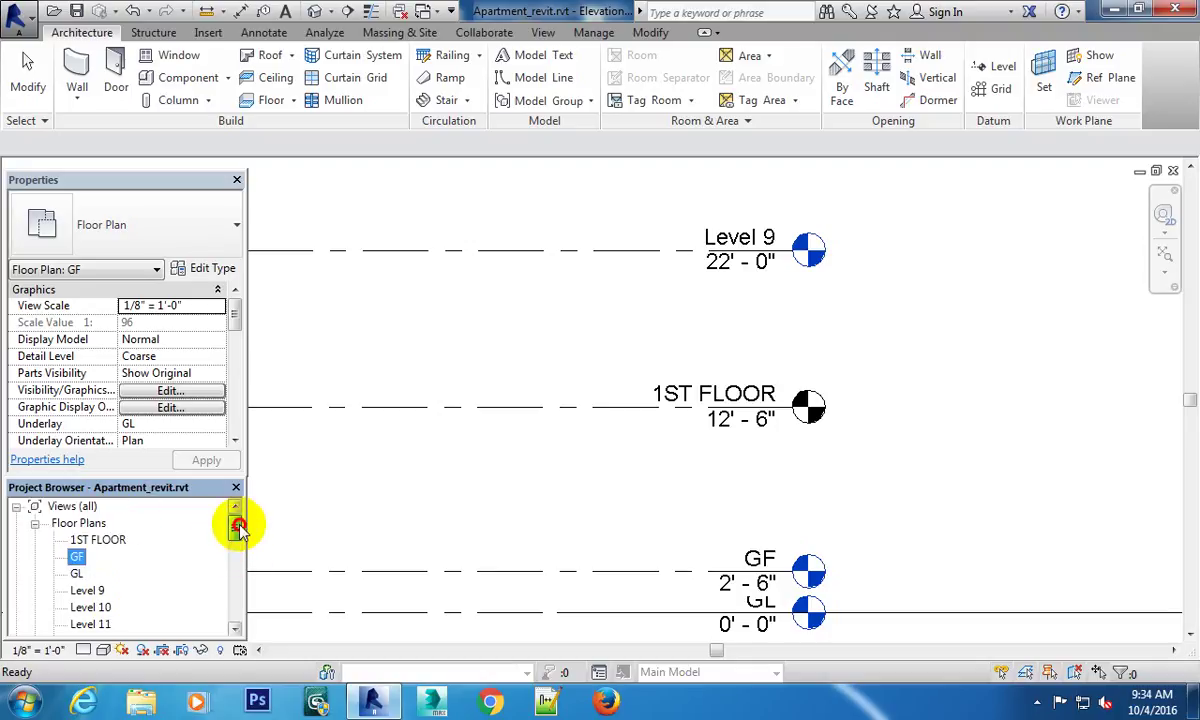
click(234, 628)
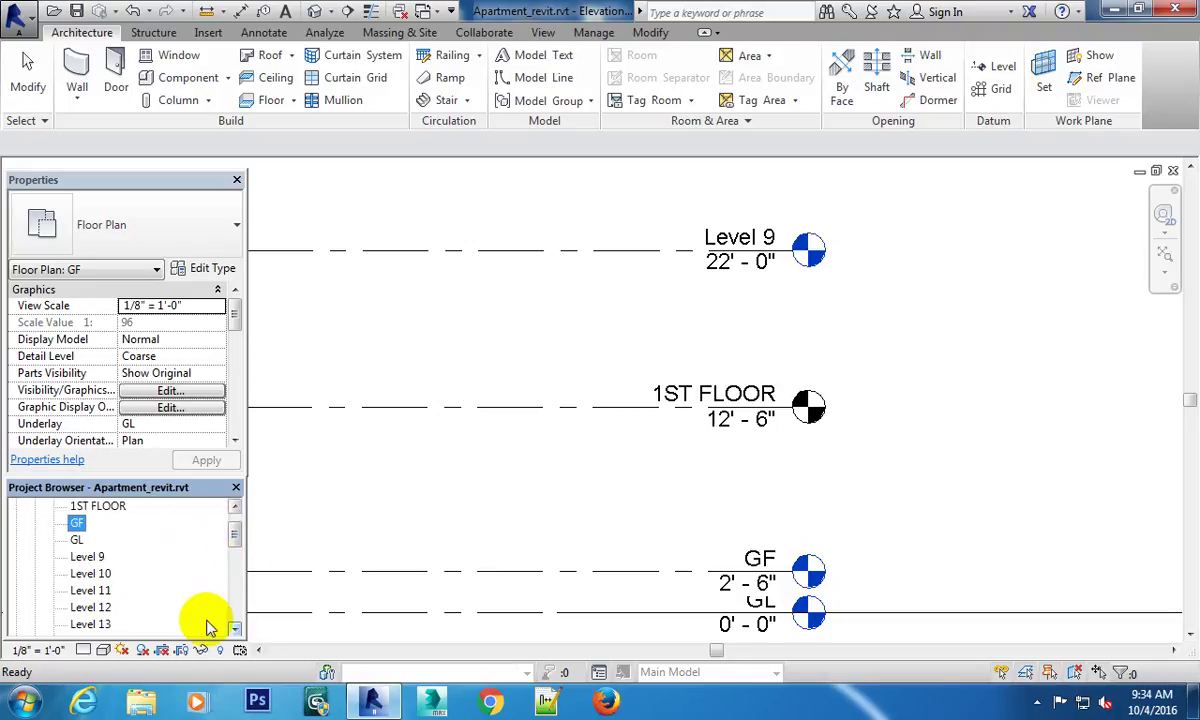
right_click(77, 540)
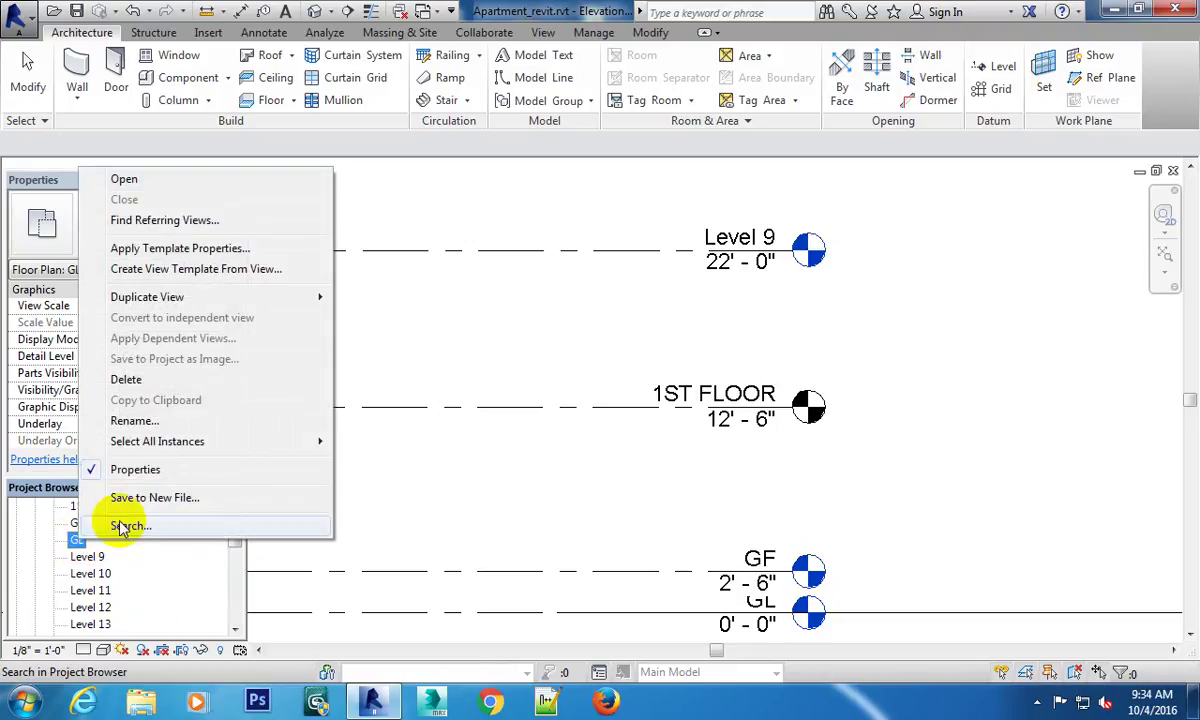
click(150, 420)
click(850, 223)
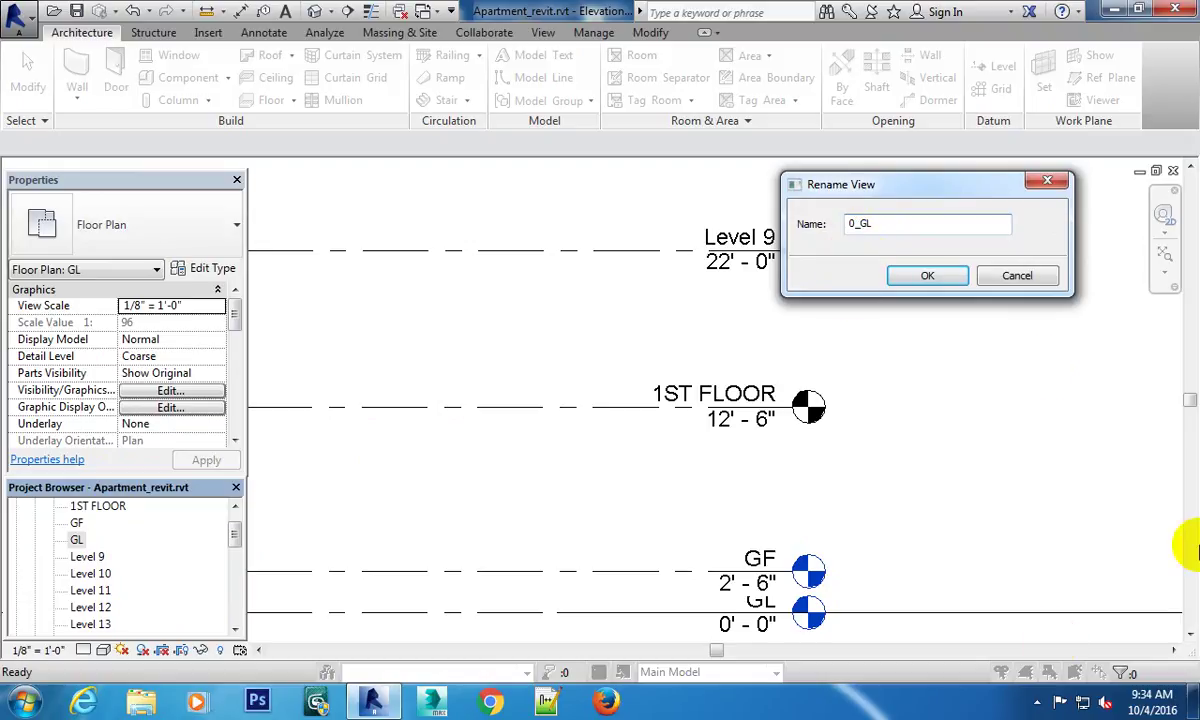
click(920, 280)
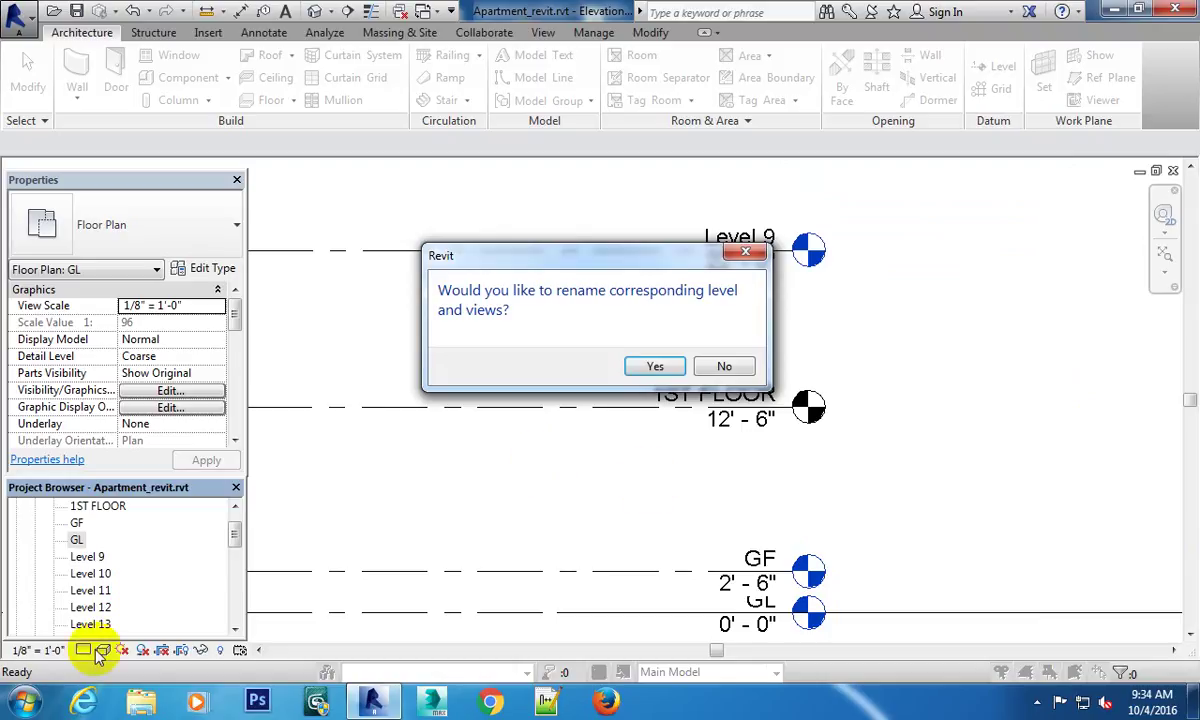
click(652, 368)
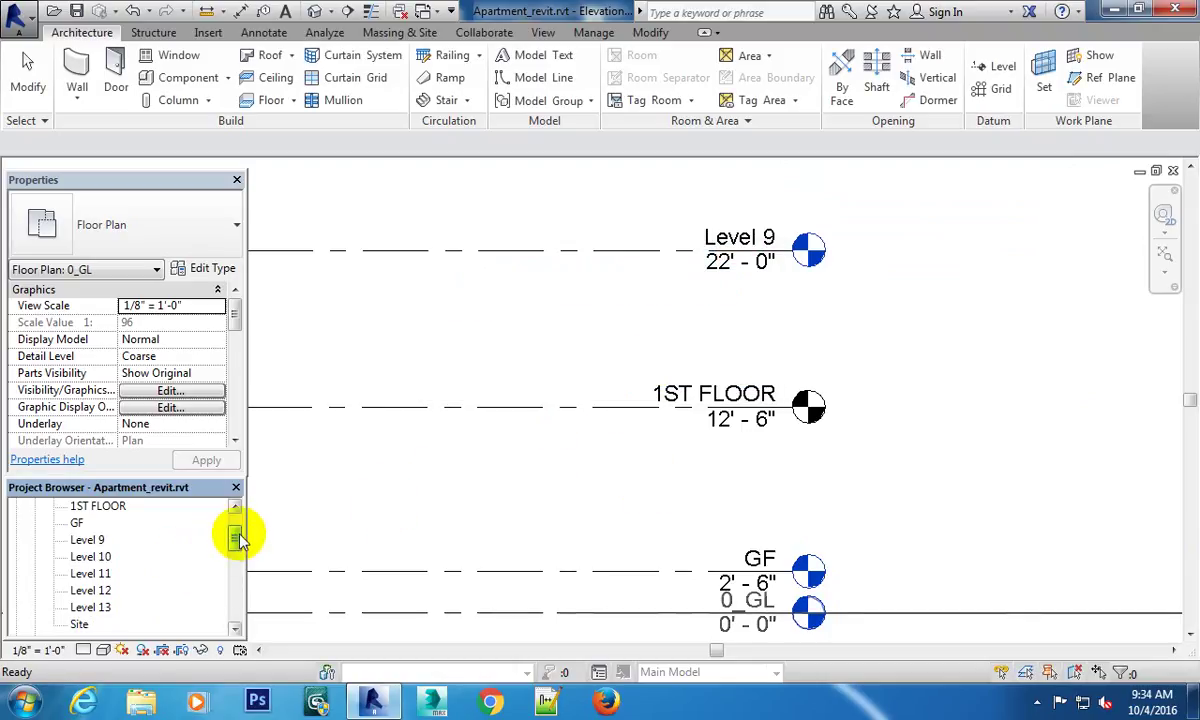
drag(238, 540, 236, 556)
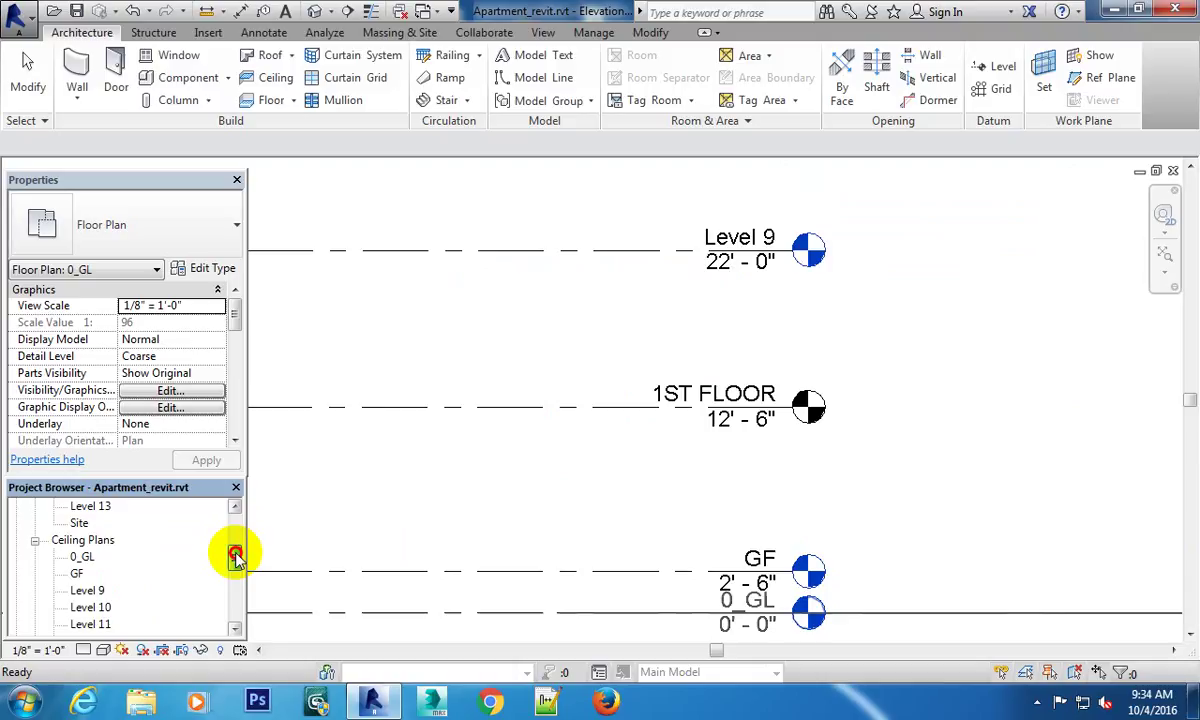
drag(235, 556, 235, 549)
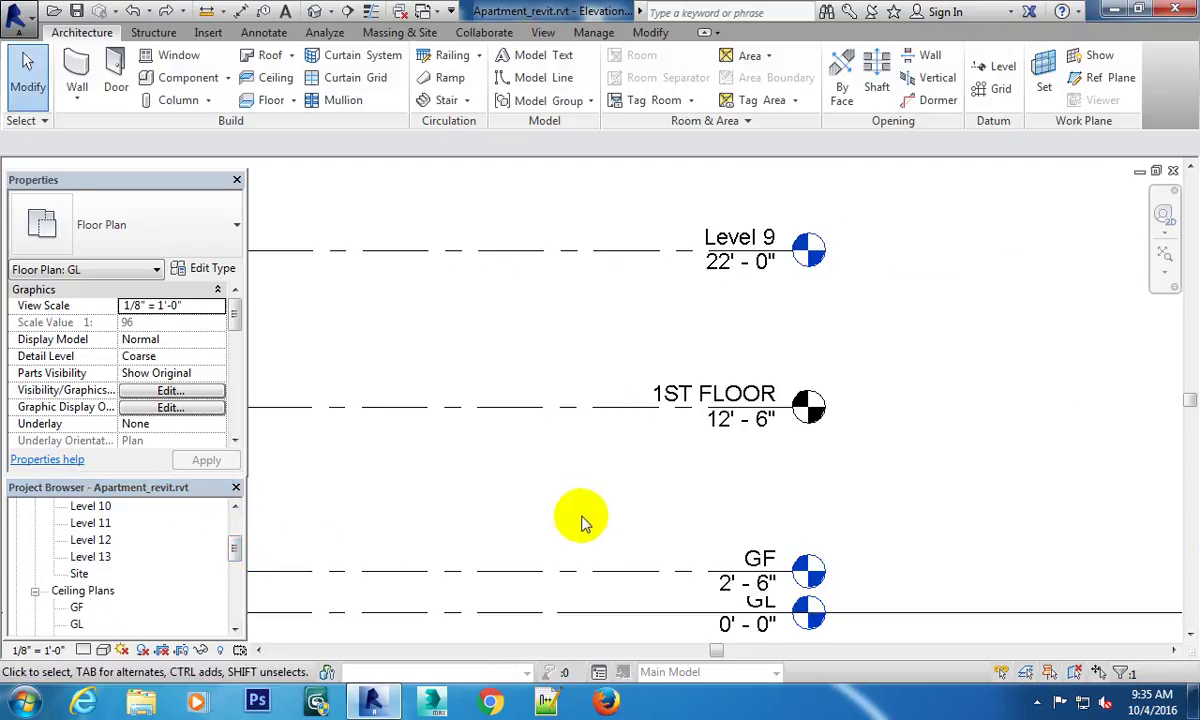
middle_drag(585, 522, 707, 420)
scroll(737, 474, down, 2)
scroll(758, 517, down, 5)
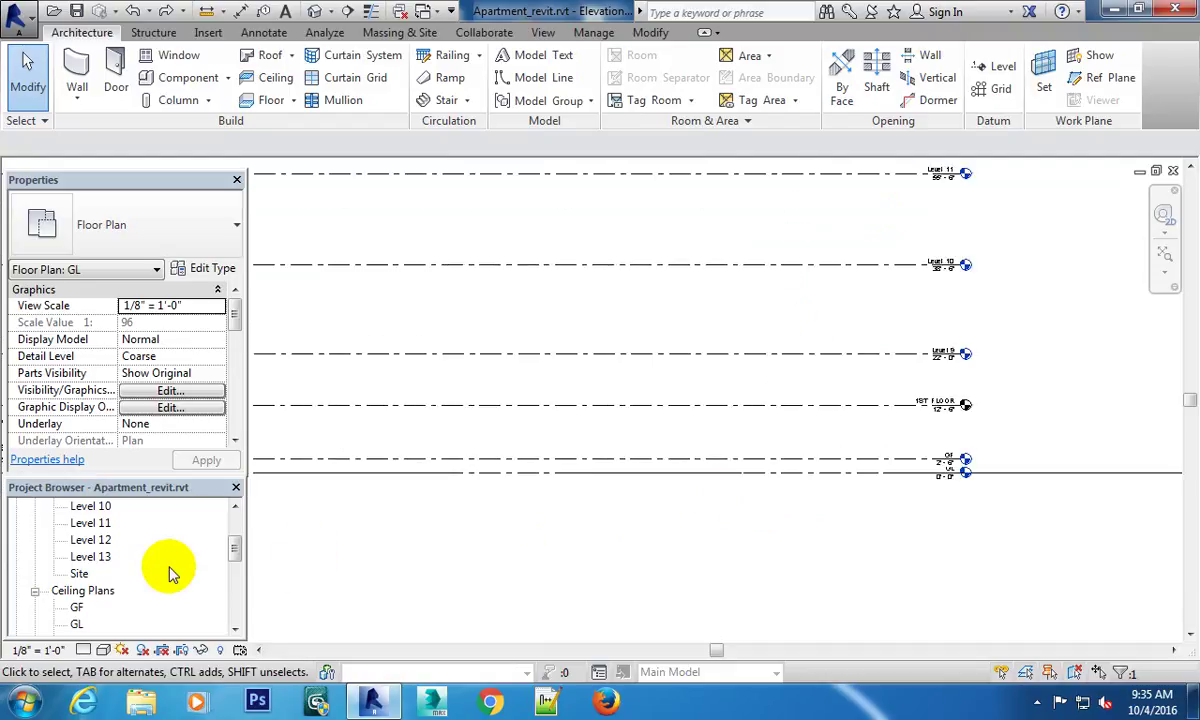
Rename the GL floor plan to 1_GL and apply the rename to the matching level.
drag(236, 543, 236, 522)
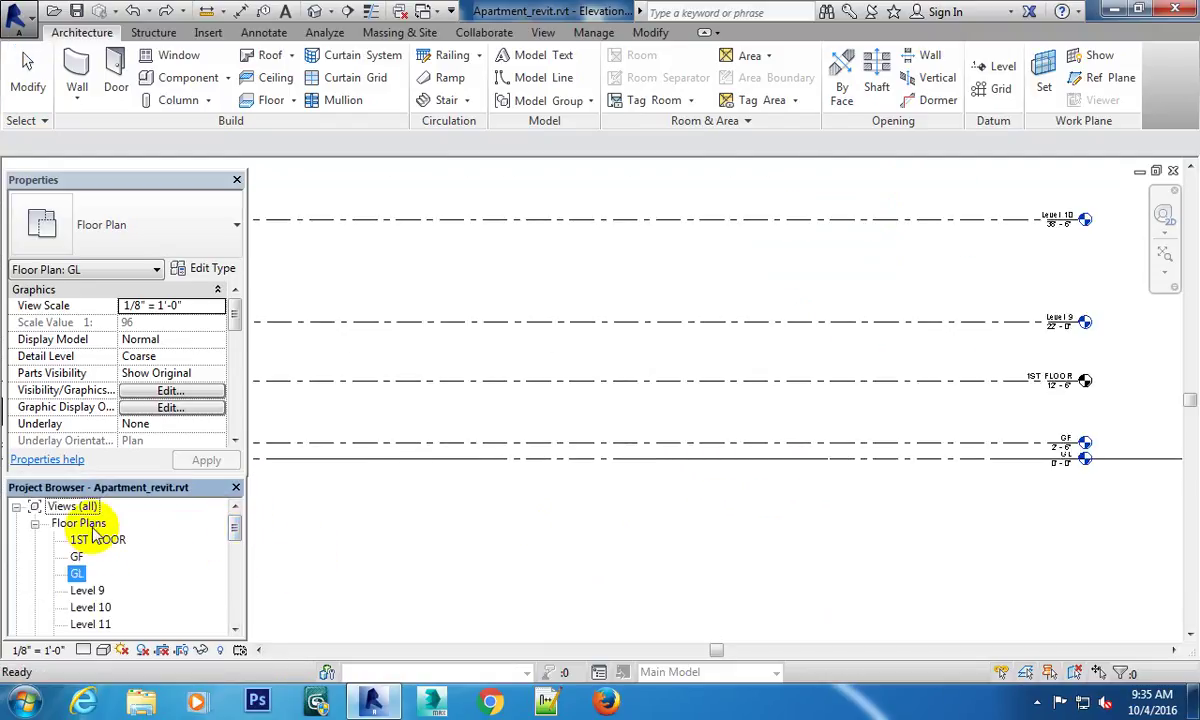
right_click(78, 577)
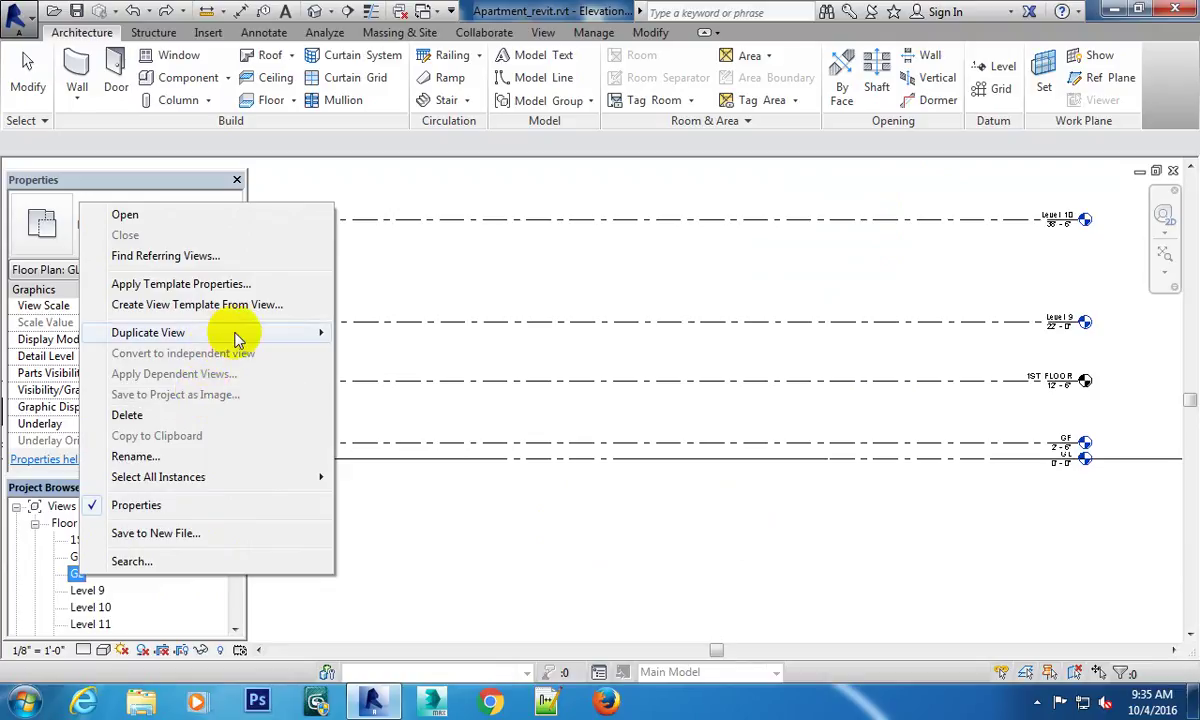
click(177, 458)
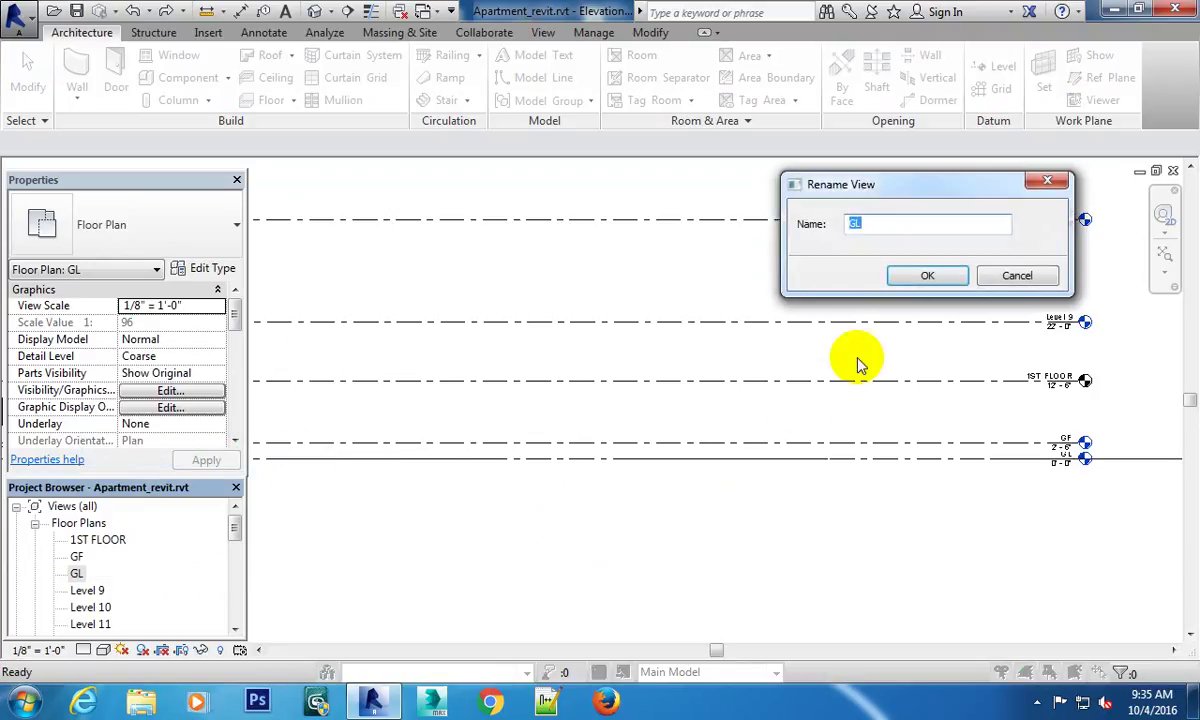
drag(928, 203, 870, 220)
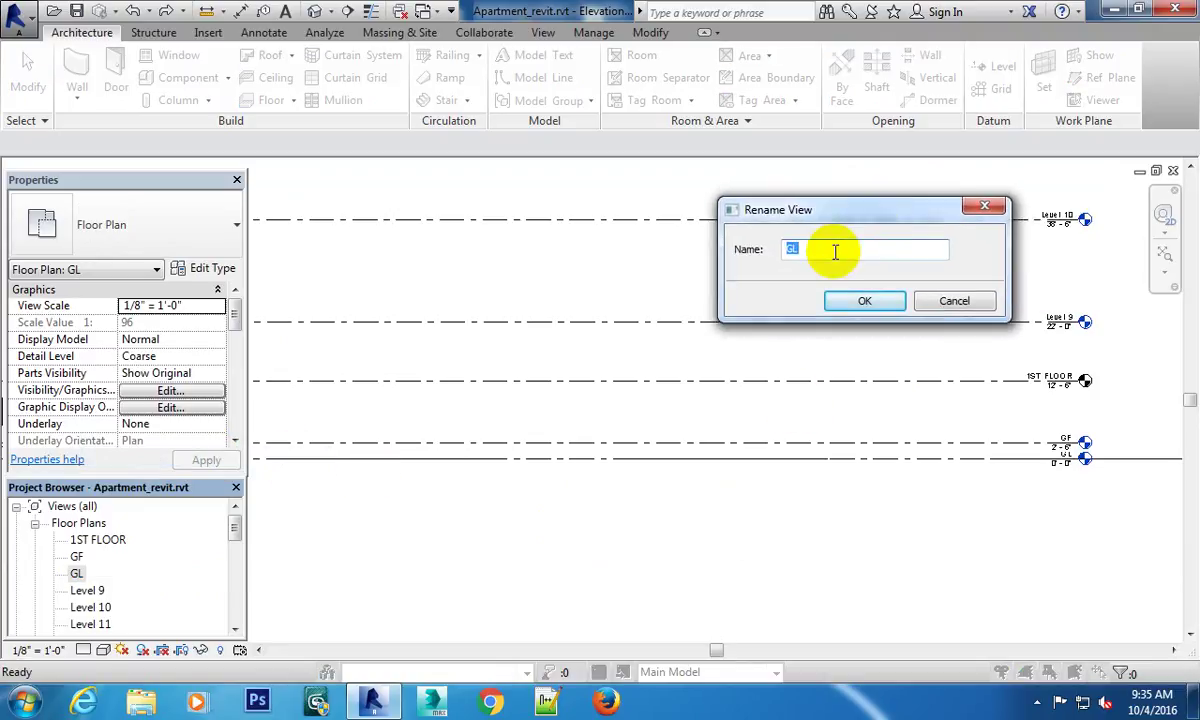
click(836, 252)
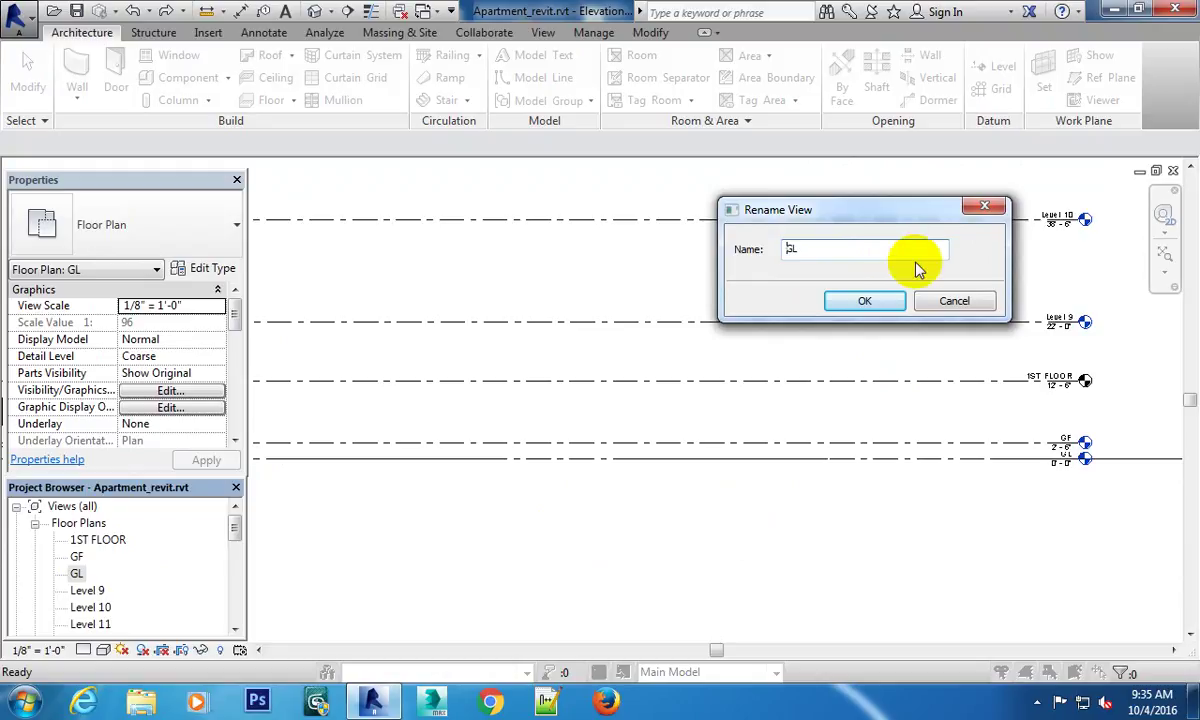
text(1)
text(_)
click(857, 298)
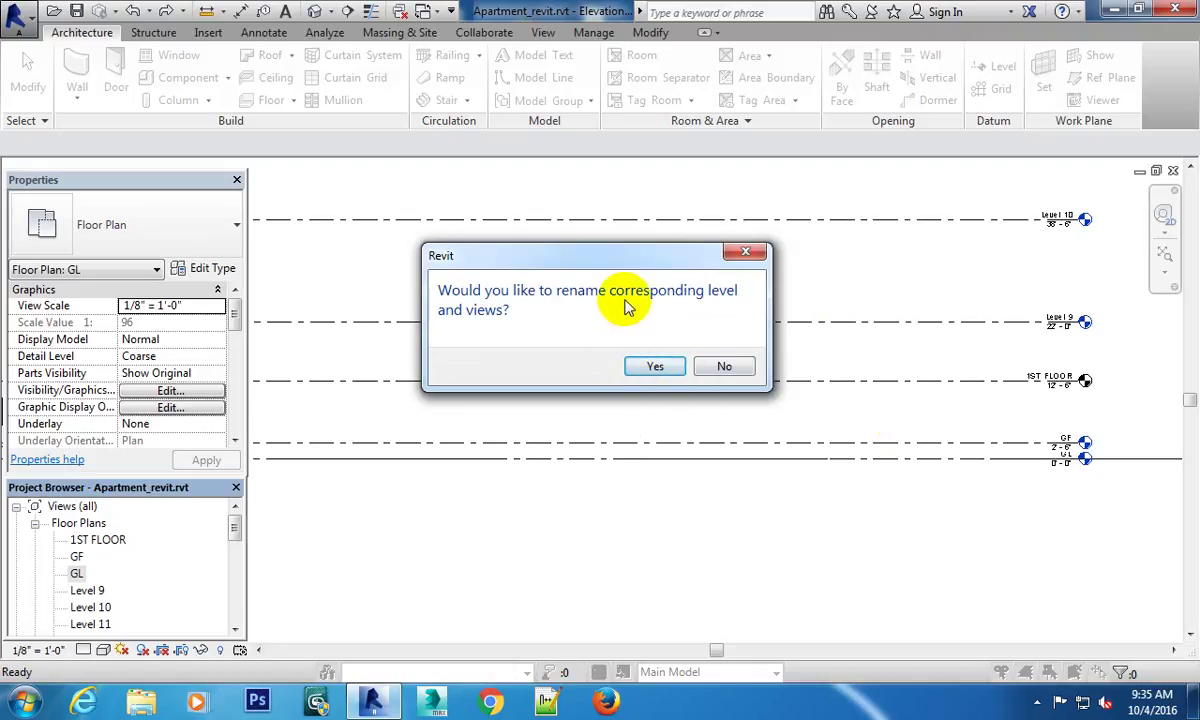
click(651, 367)
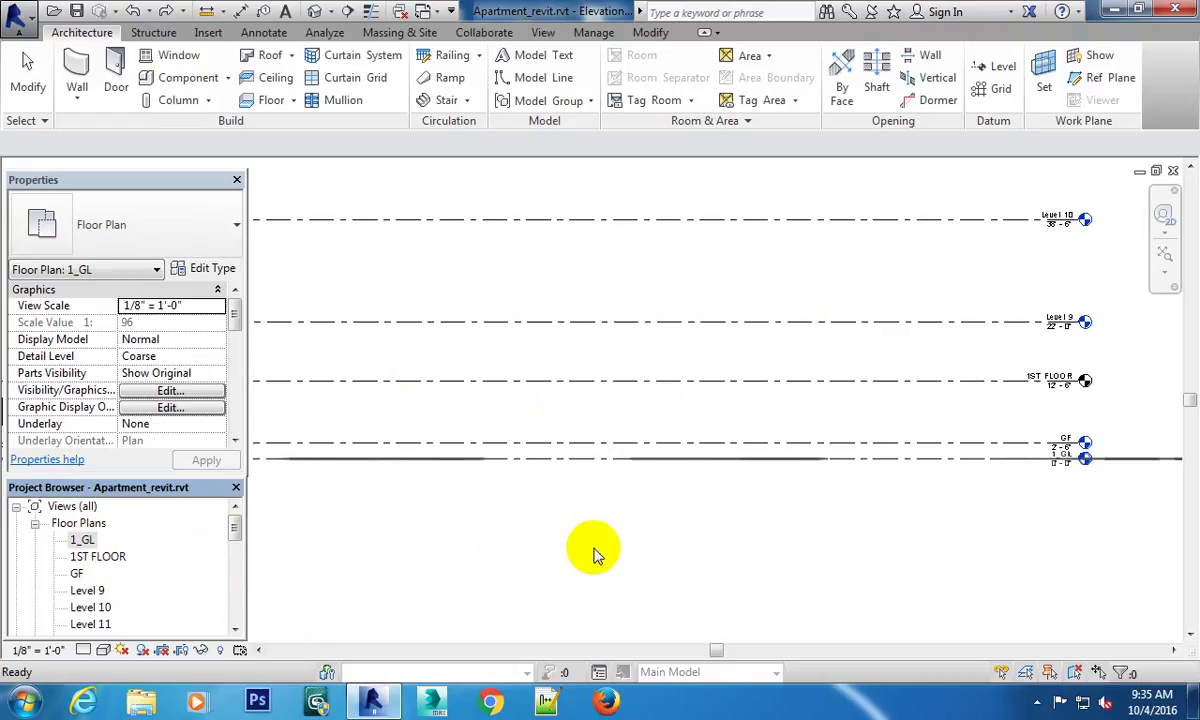
Rename the GF floor plan and its level to 2_GF.
click(78, 574)
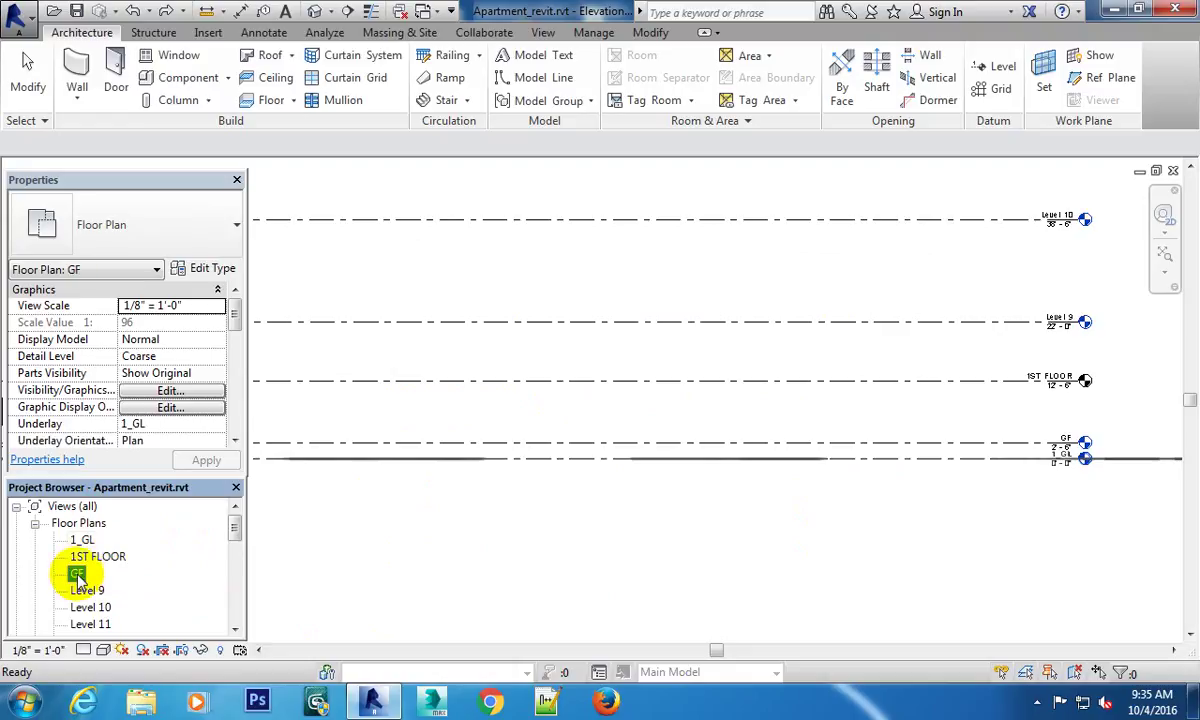
right_click(78, 574)
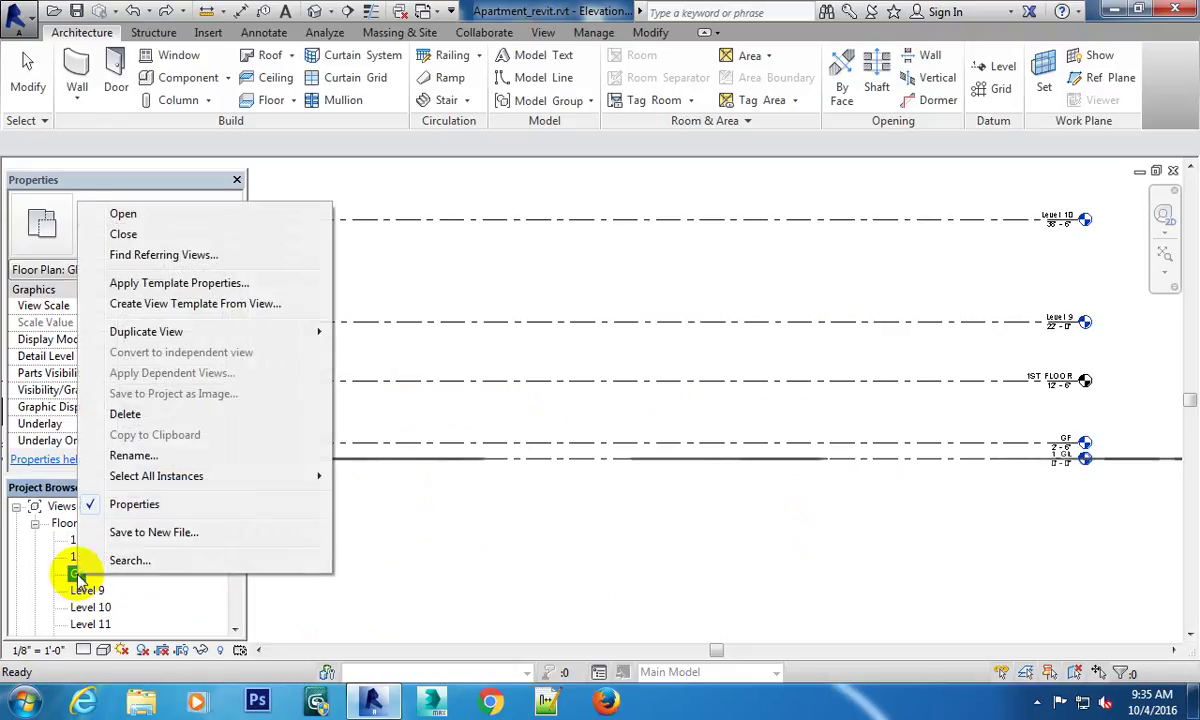
click(150, 456)
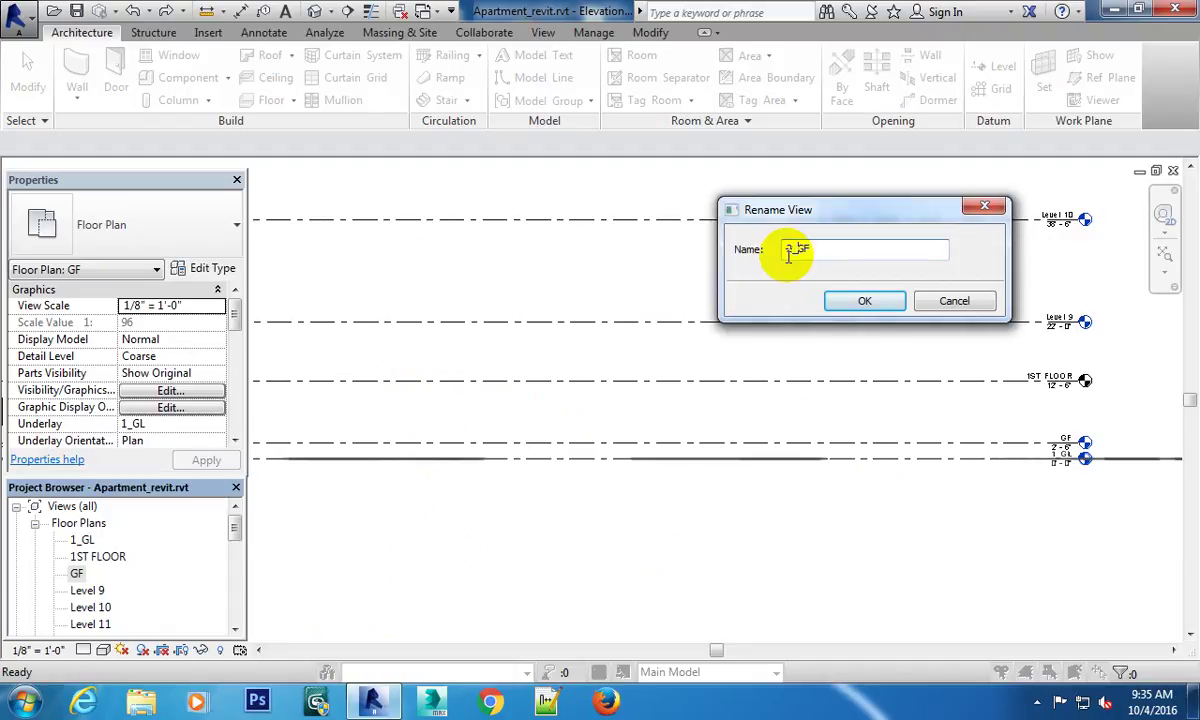
click(864, 304)
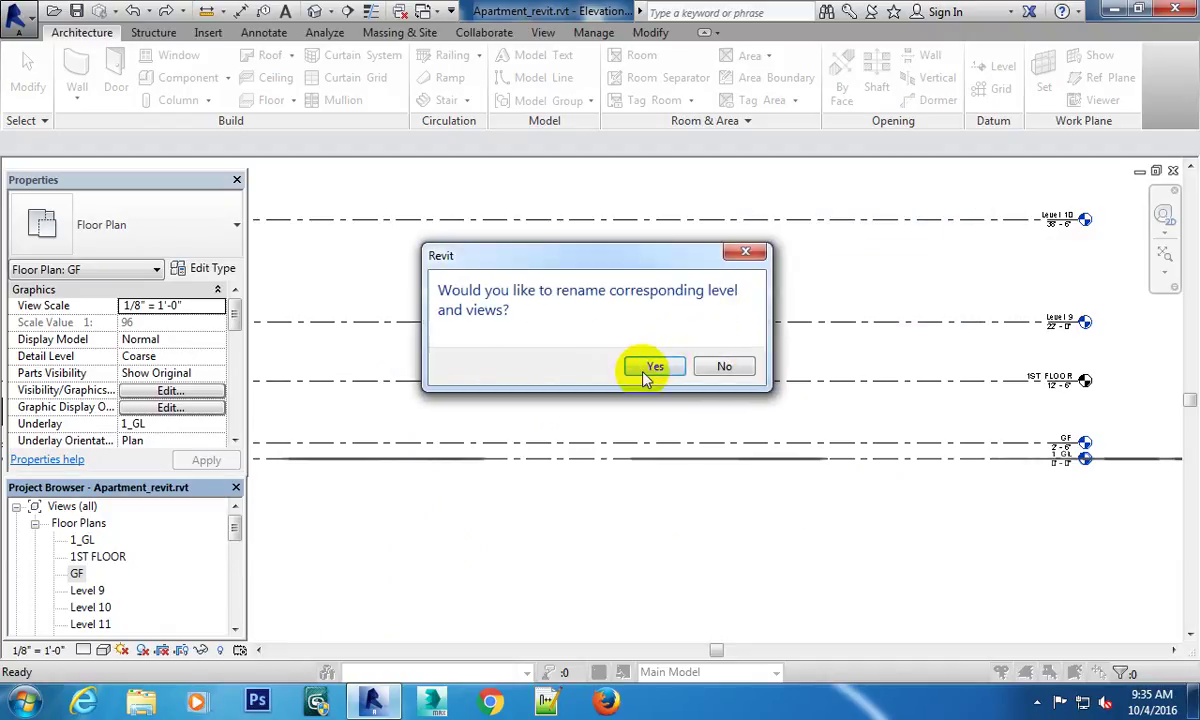
click(645, 368)
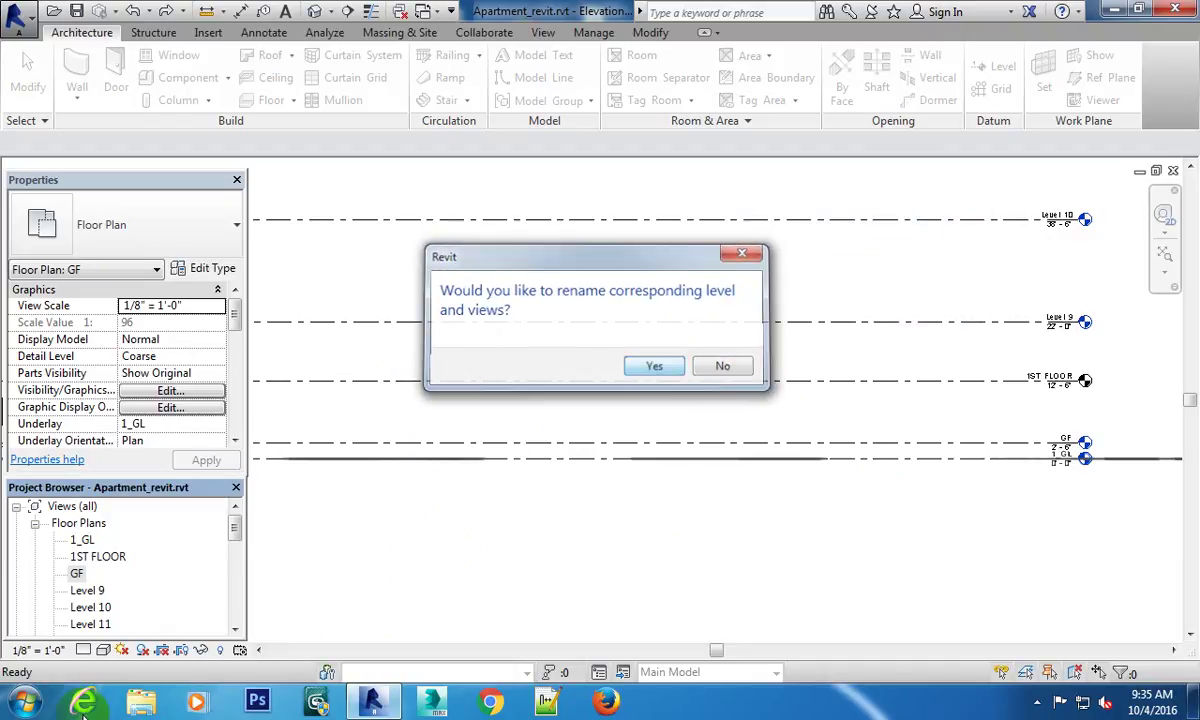
Rename the 2_GF floor plan and its level to 2_Ground Floor.
click(234, 530)
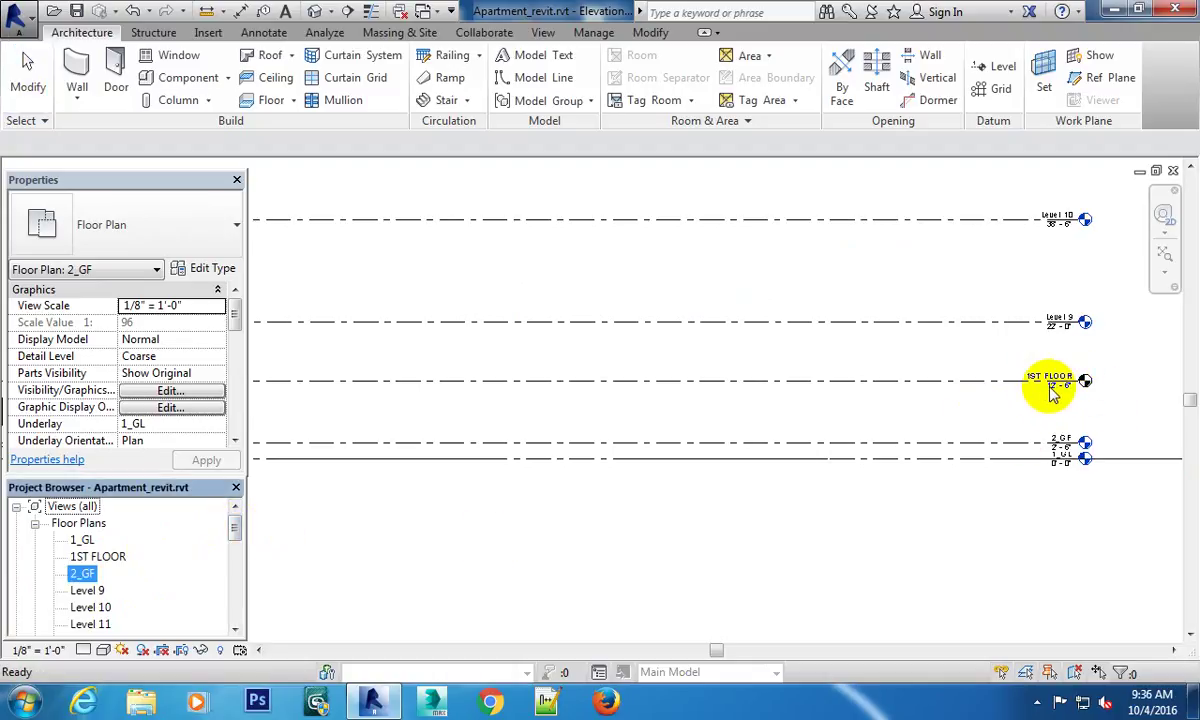
right_click(85, 577)
click(163, 455)
text(2_Ground Floor)
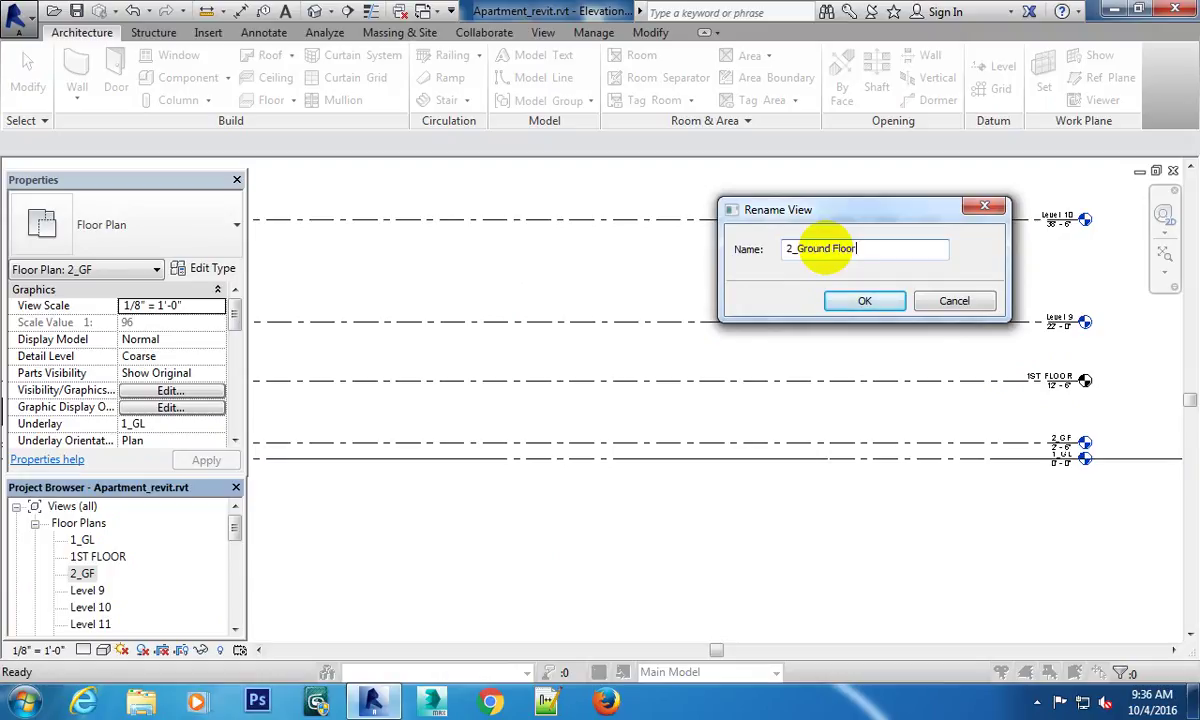
click(865, 303)
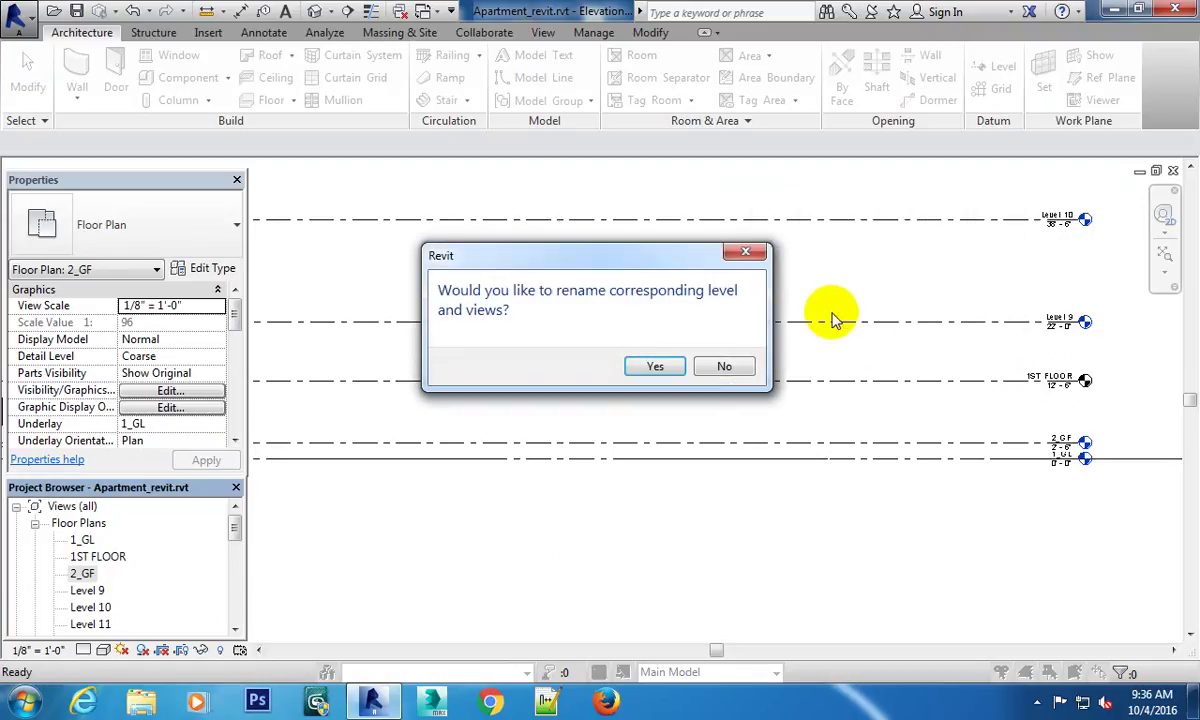
click(672, 364)
Rename the 2_Ground Floor plan and its level to 2_GROUND FLOOR.
click(98, 556)
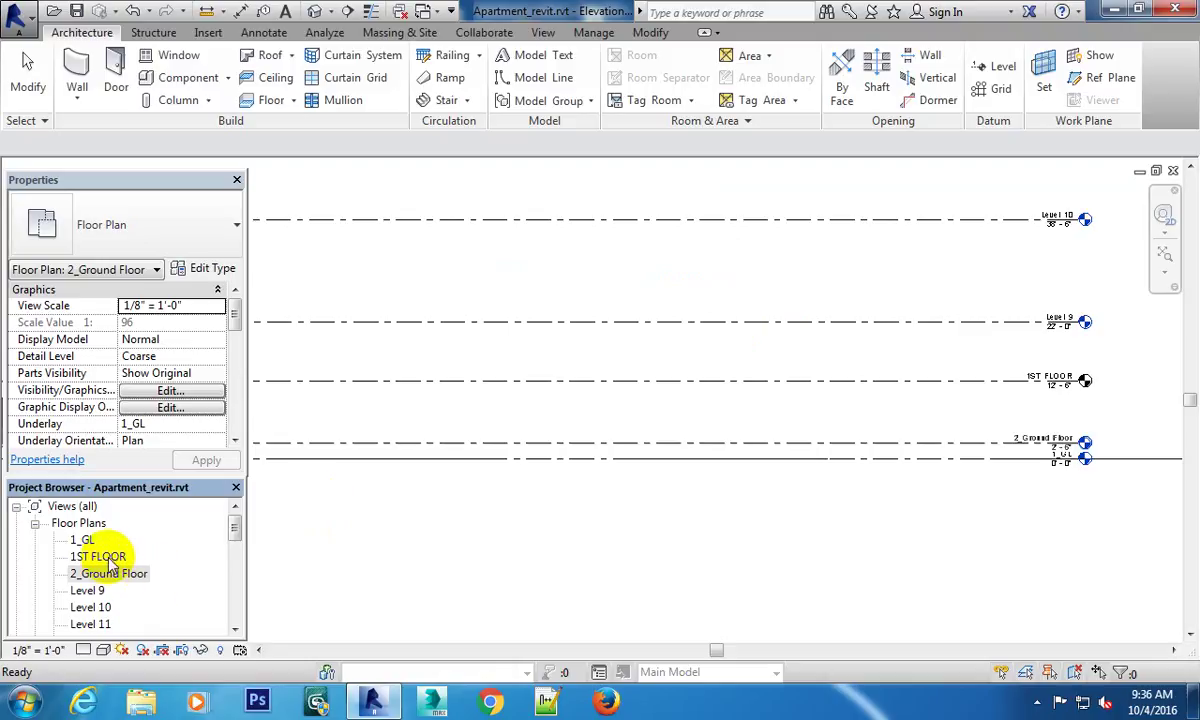
scroll(1050, 455, up, 3)
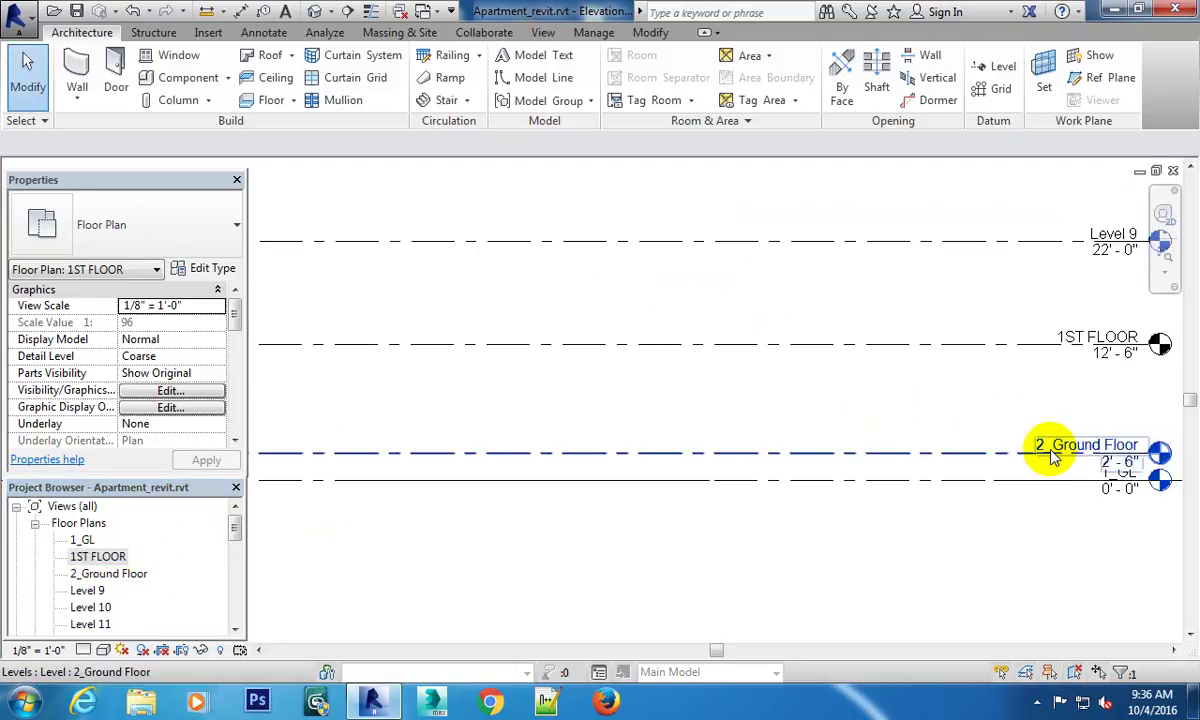
scroll(938, 450, up, 3)
scroll(870, 450, down, 1)
scroll(890, 457, down, 2)
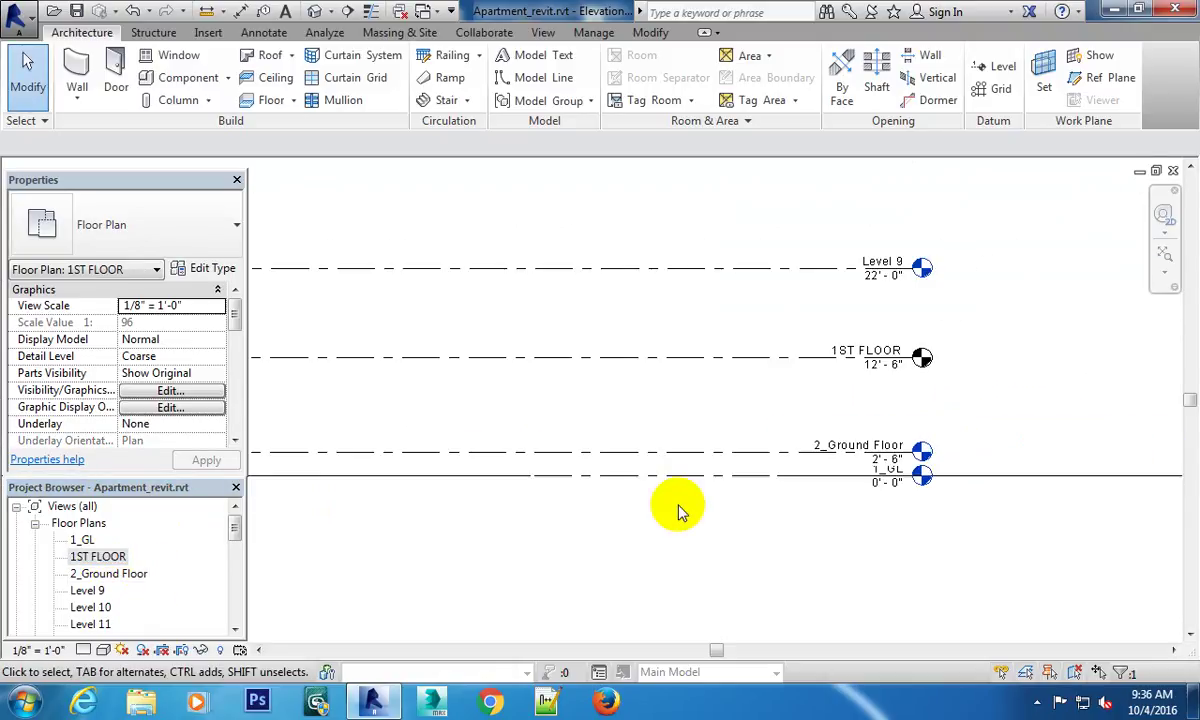
click(107, 576)
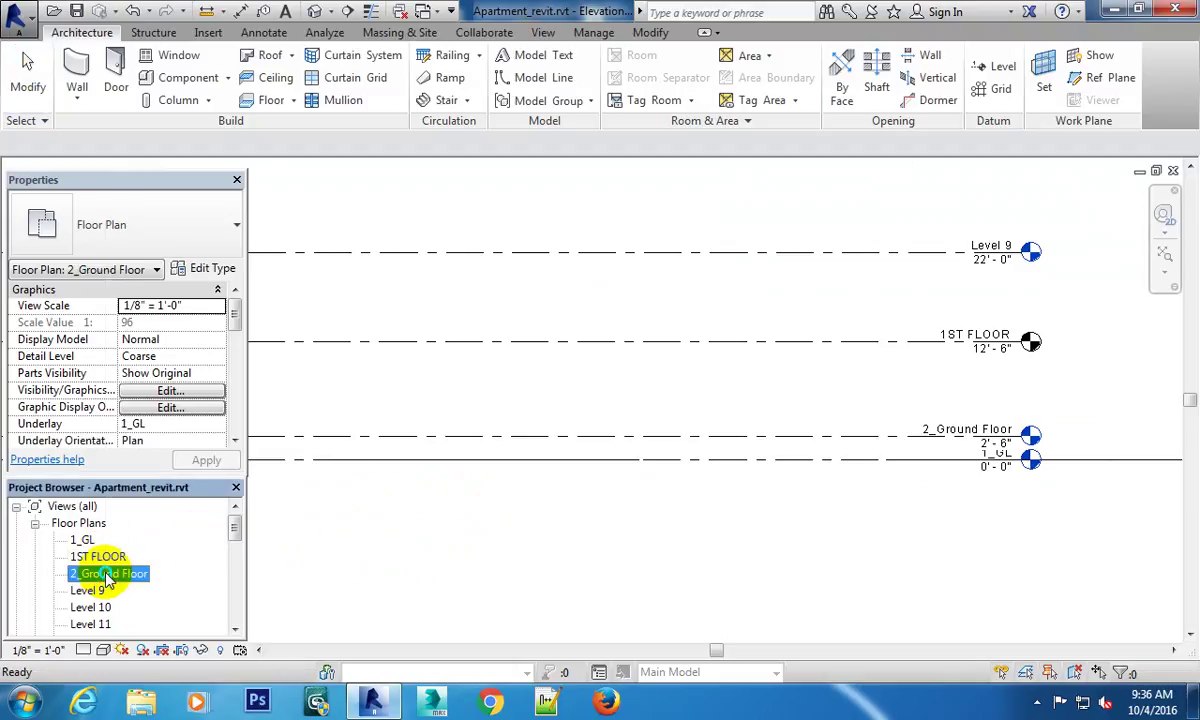
right_click(107, 578)
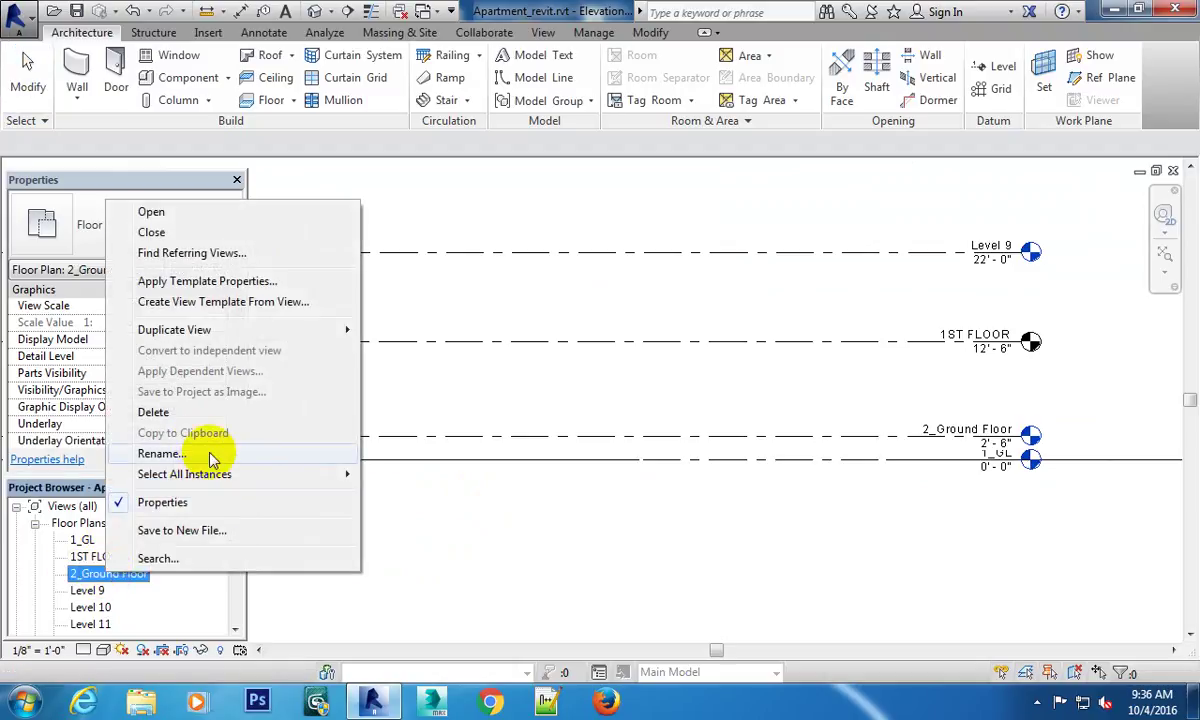
click(160, 454)
text(2_GROUND FLOOR)
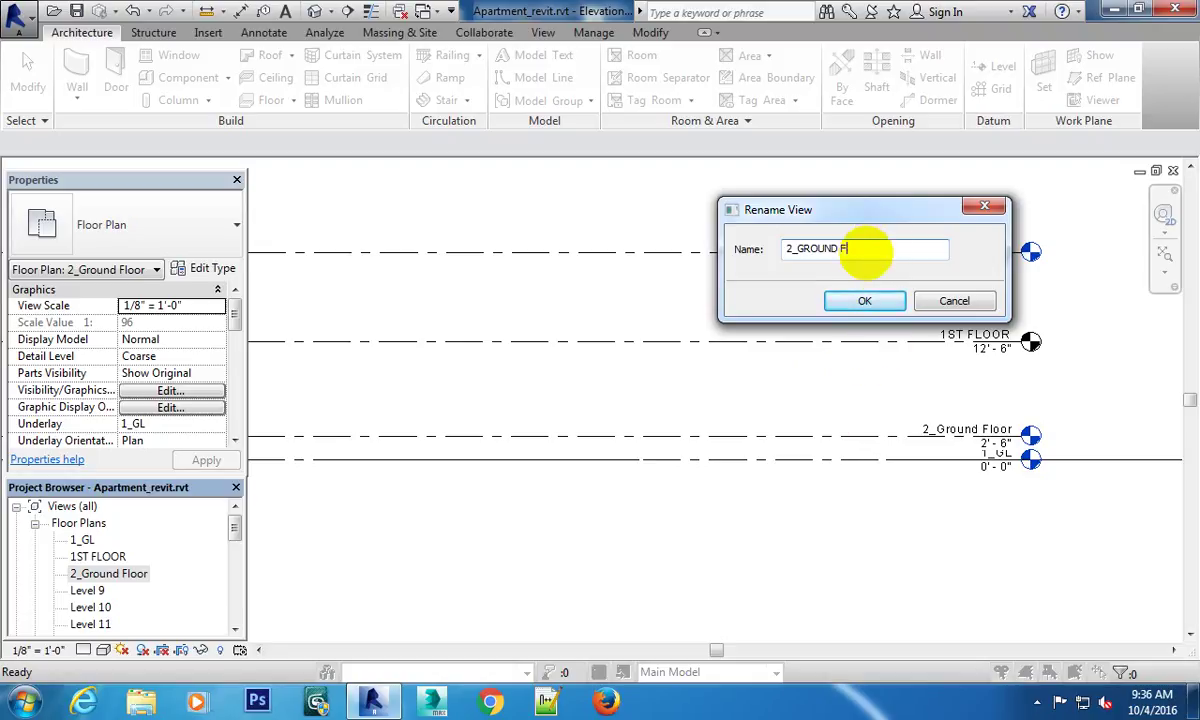
click(866, 301)
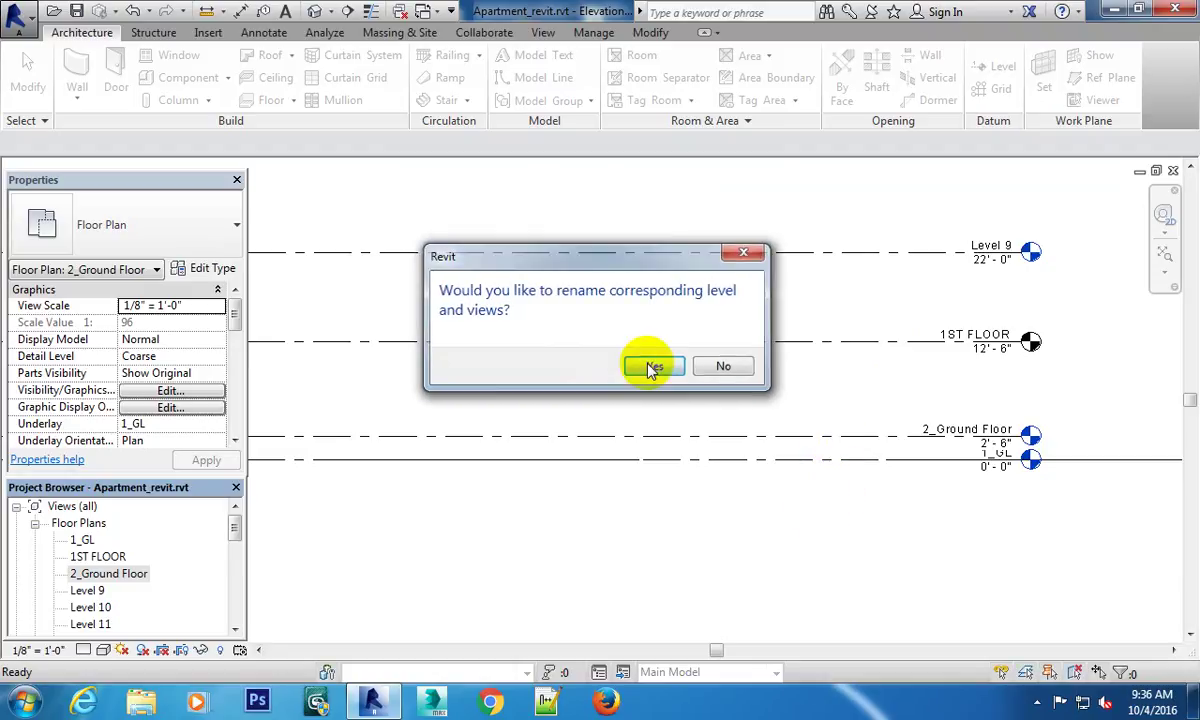
click(655, 367)
scroll(715, 370, down, 1)
Pan and zoom the South elevation to frame the 1ST FLOOR, 2_GROUND FLOOR and 1_GL level heads.
scroll(730, 355, down, 1)
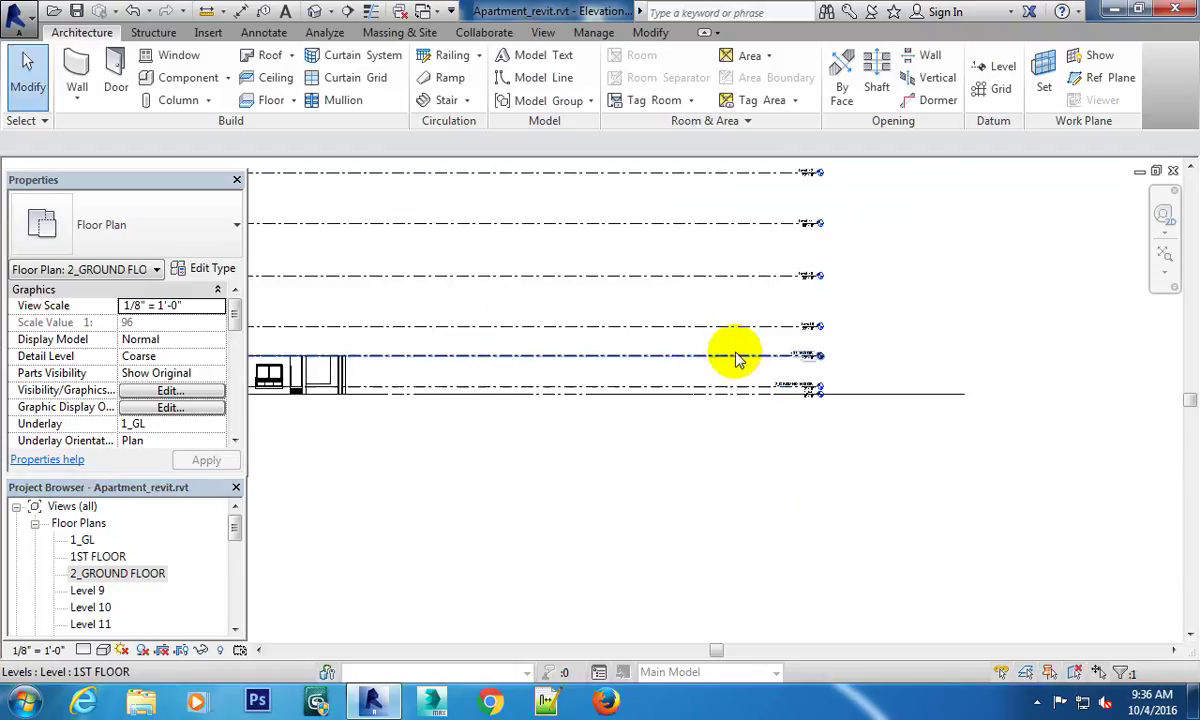
scroll(785, 348, down, 1)
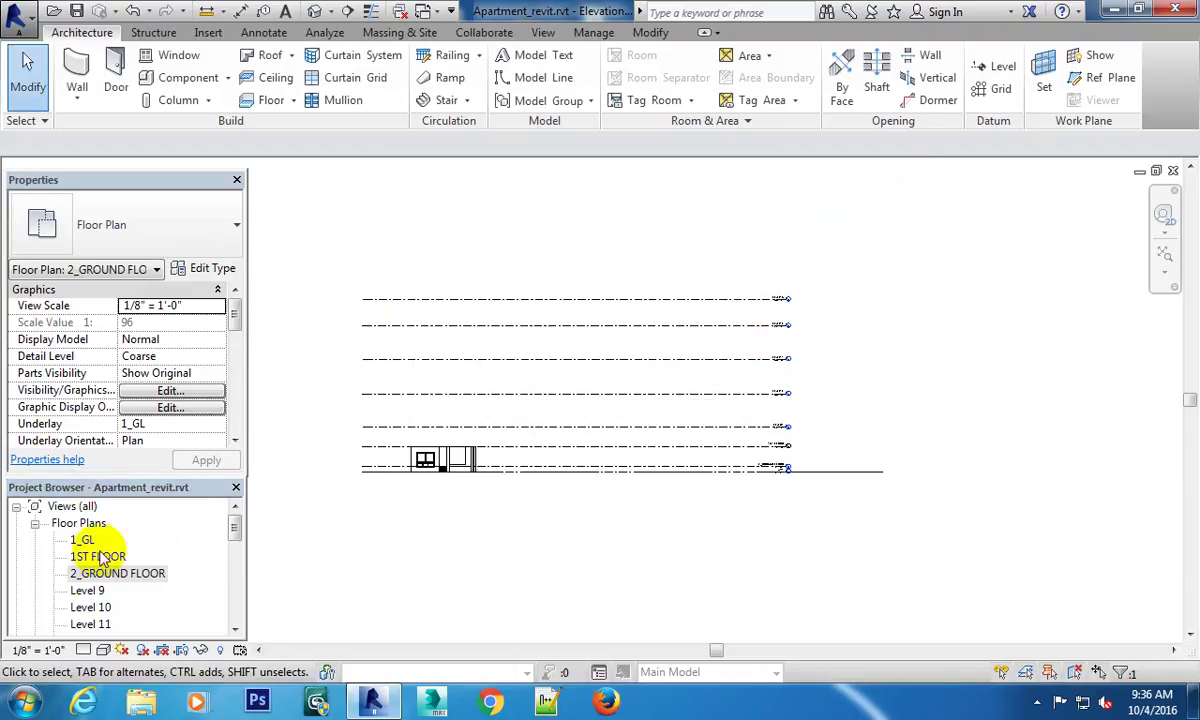
scroll(805, 440, up, 2)
scroll(830, 440, up, 2)
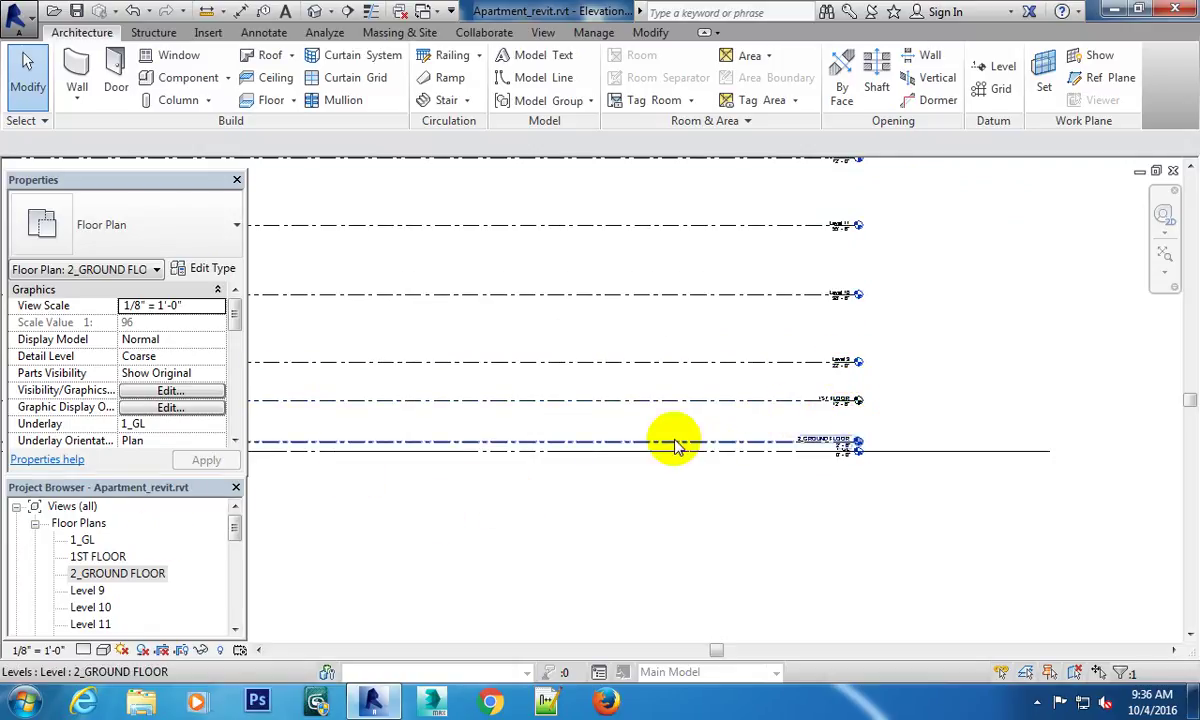
middle_drag(900, 340, 940, 332)
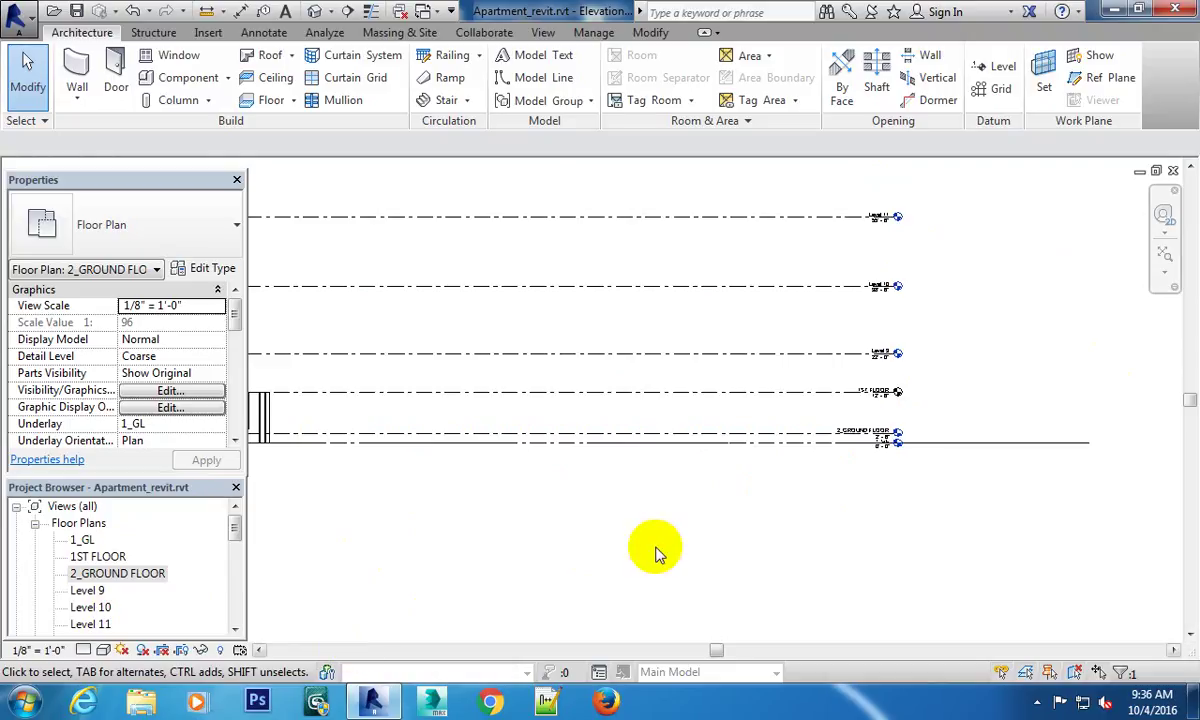
middle_drag(836, 402, 800, 478)
scroll(800, 478, up, 2)
scroll(800, 478, up, 2)
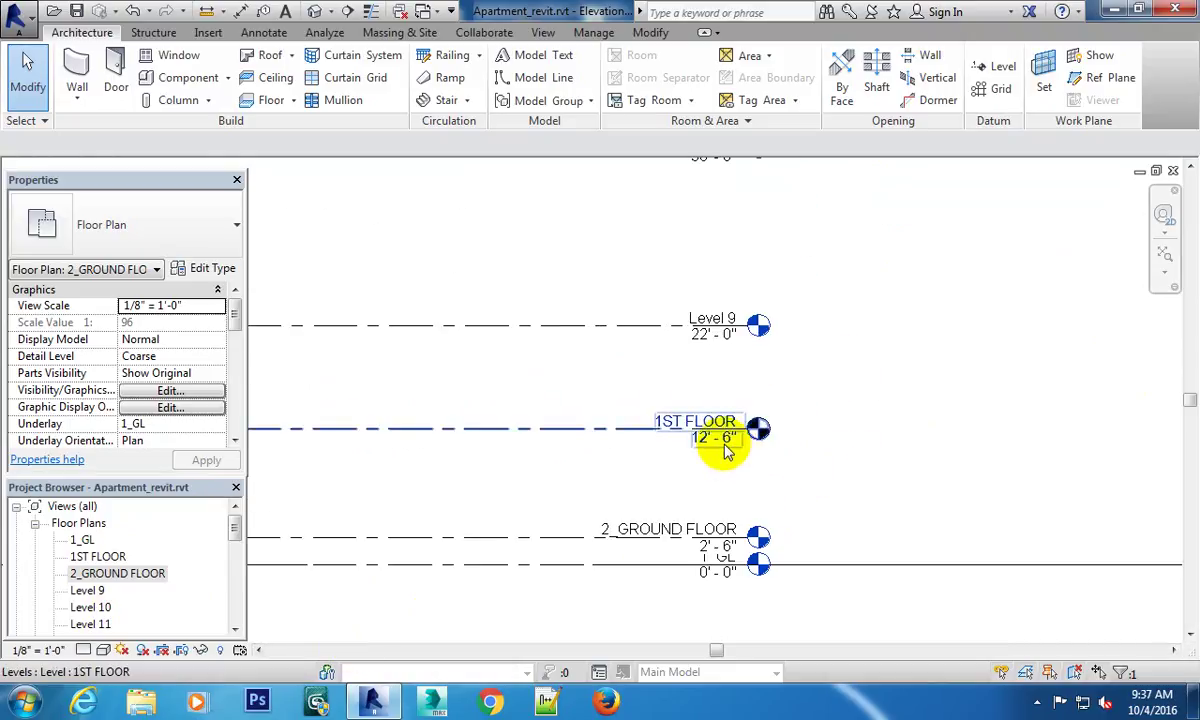
scroll(710, 455, down, 1)
middle_drag(729, 477, 885, 440)
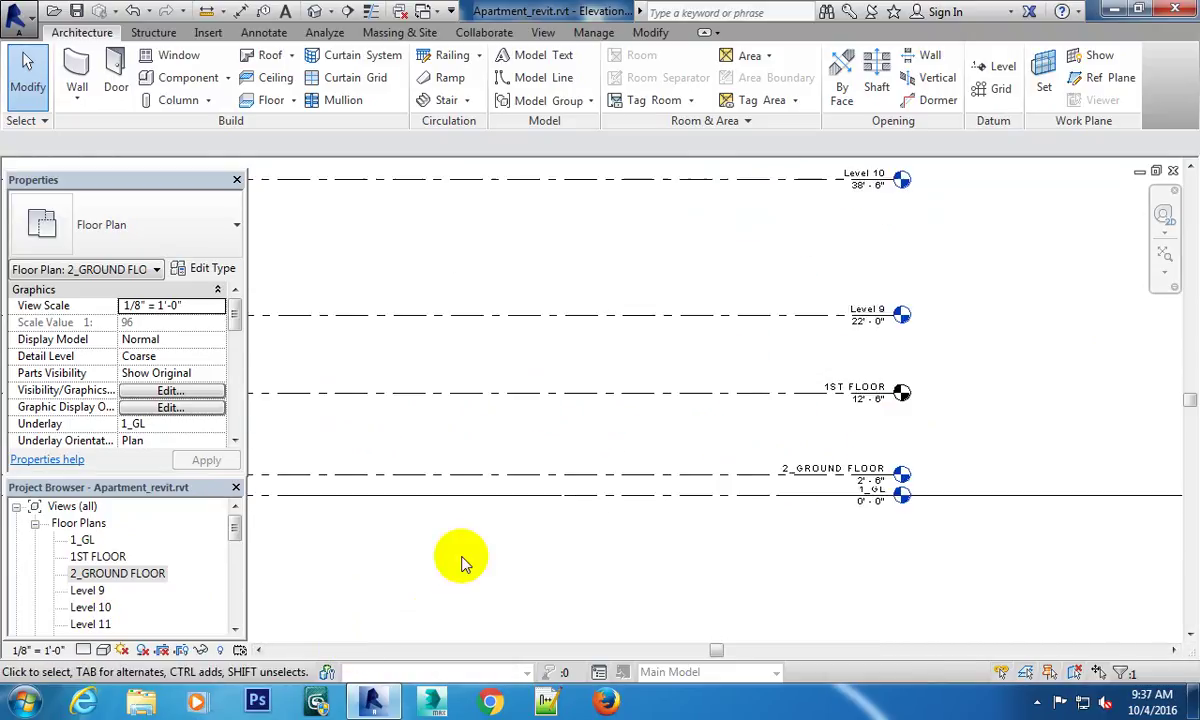
scroll(800, 375, up, 2)
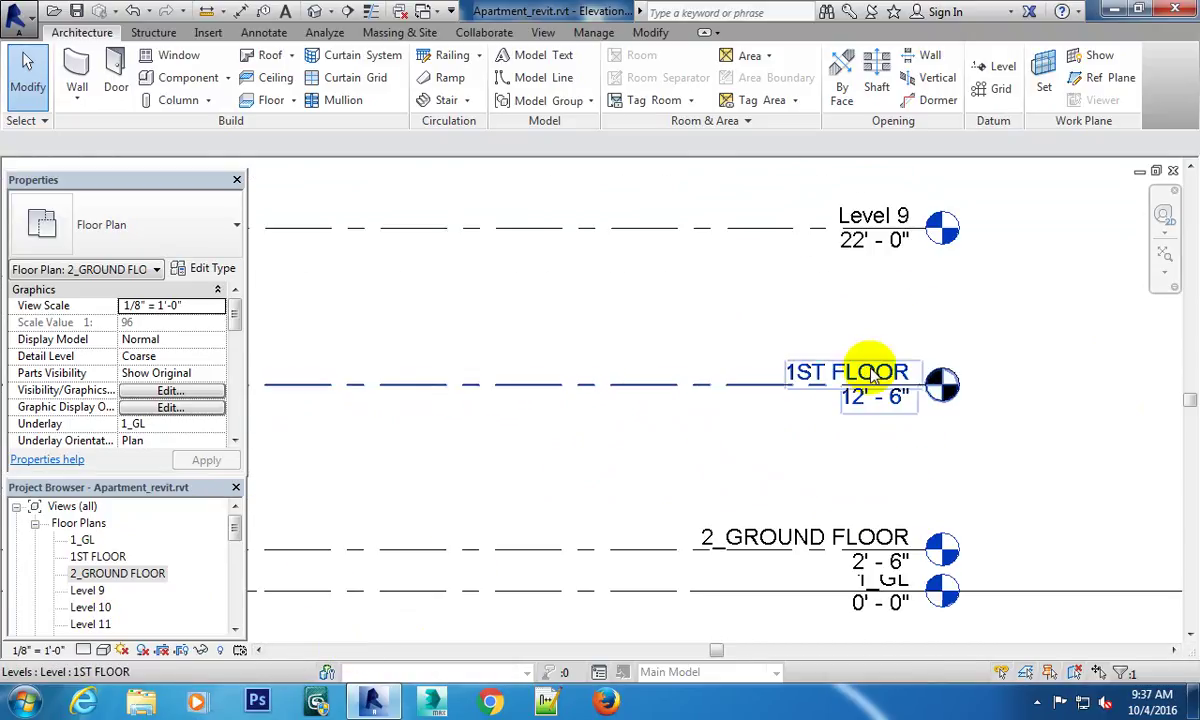
scroll(800, 375, up, 1)
Rename the 1ST FLOOR level to 3_FIRST FLOOR by editing its label in the elevation.
click(887, 386)
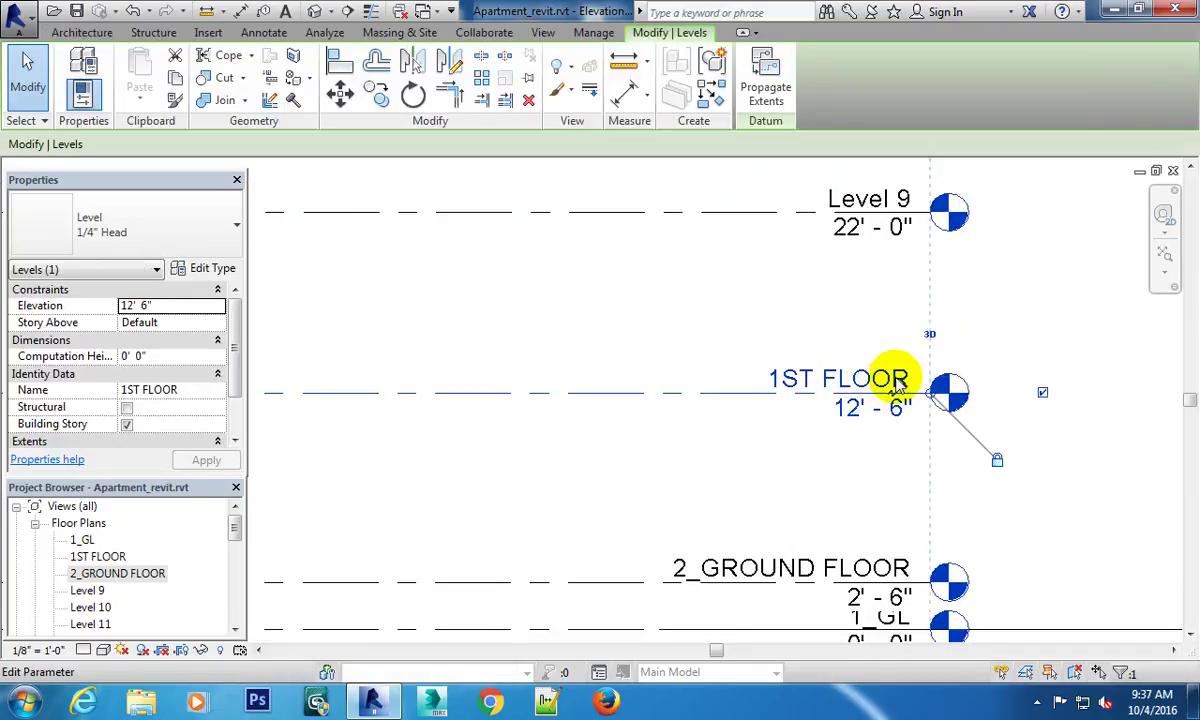
click(891, 378)
text(3_FIRST FLOO)
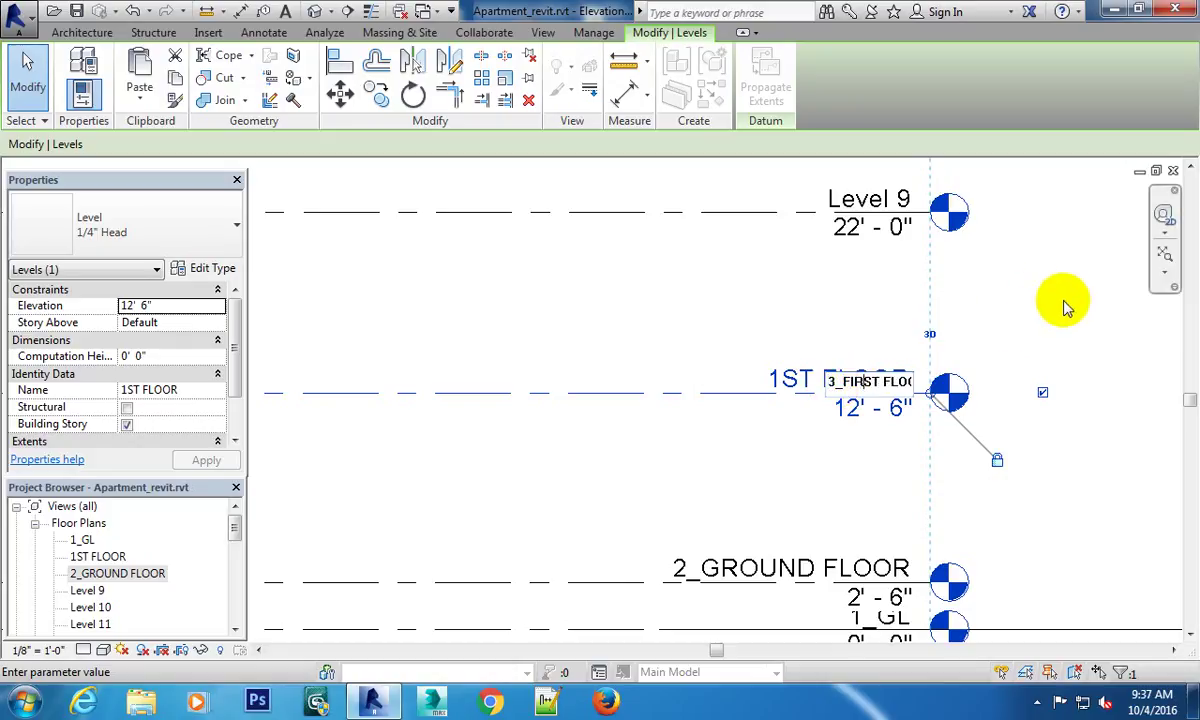
click(966, 278)
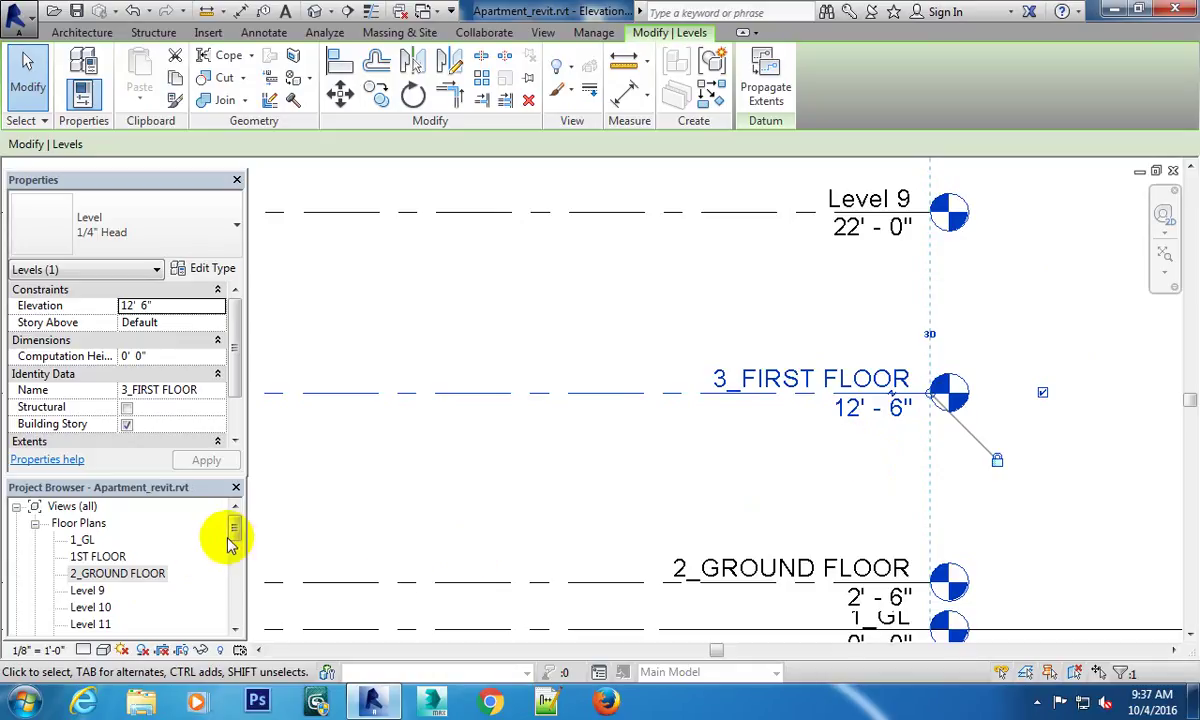
drag(236, 527, 237, 540)
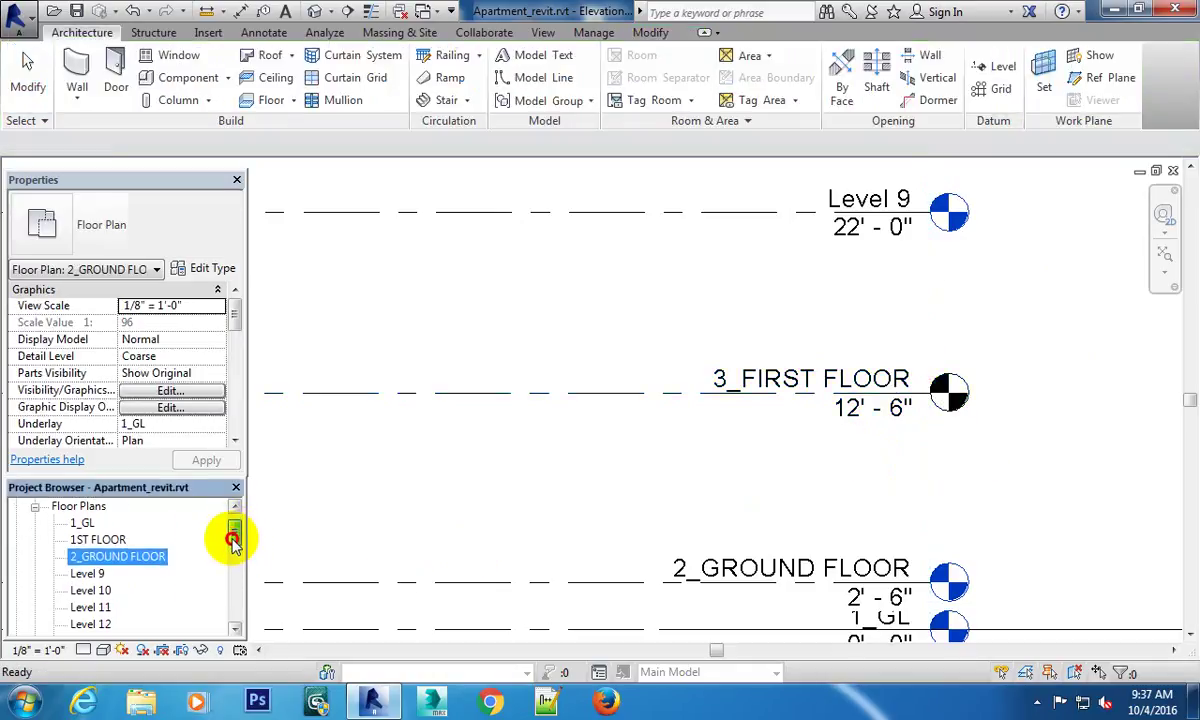
drag(232, 533, 233, 540)
click(615, 392)
scroll(700, 445, down, 2)
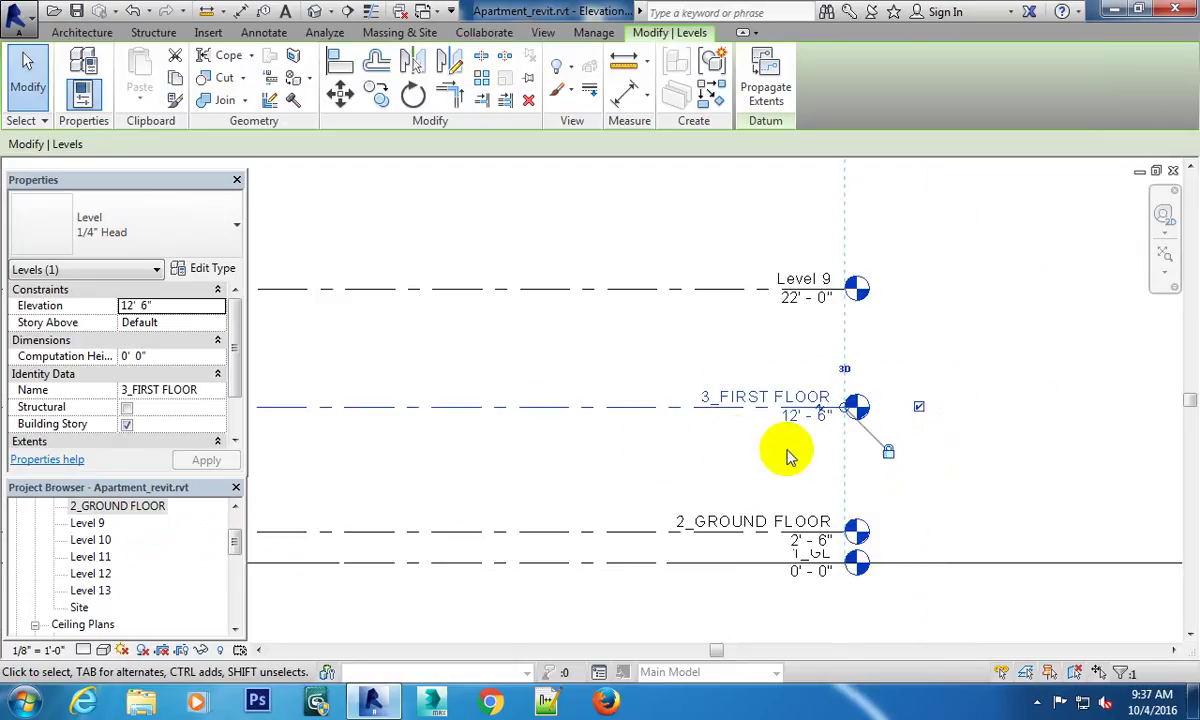
scroll(800, 460, down, 1)
click(820, 455)
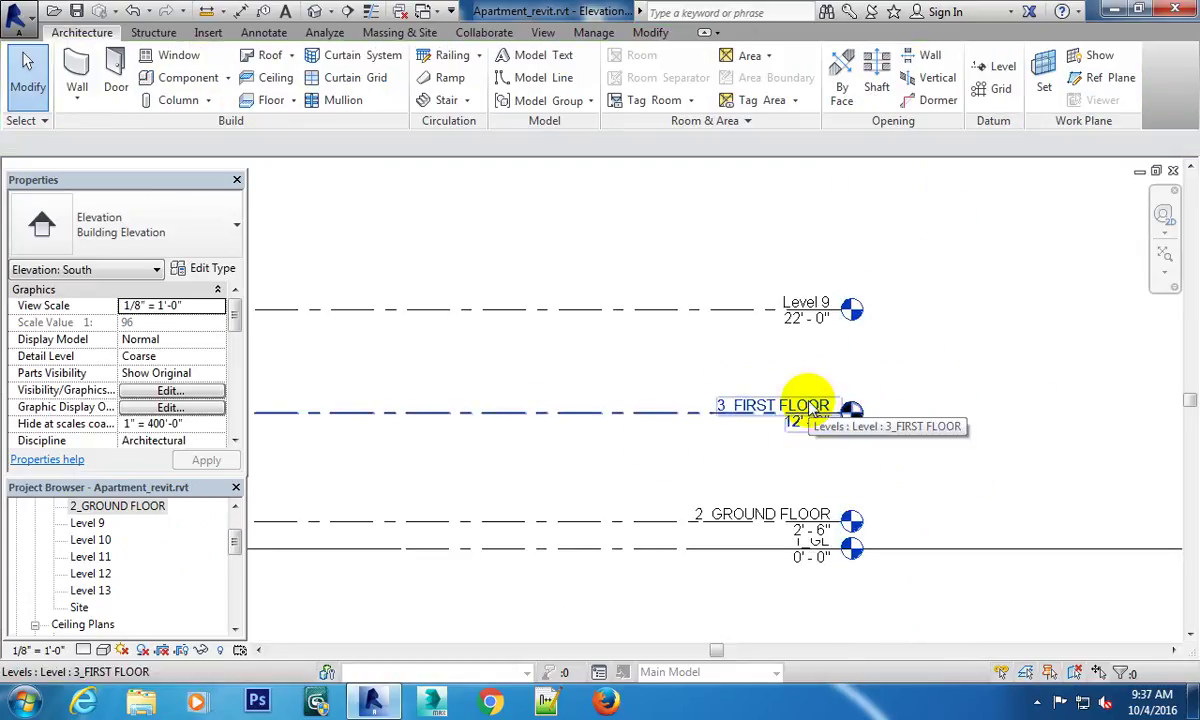
Reopen the 3_FIRST FLOOR level name for editing and cancel without changes.
scroll(812, 410, down, 1)
scroll(760, 400, up, 3)
scroll(790, 390, up, 2)
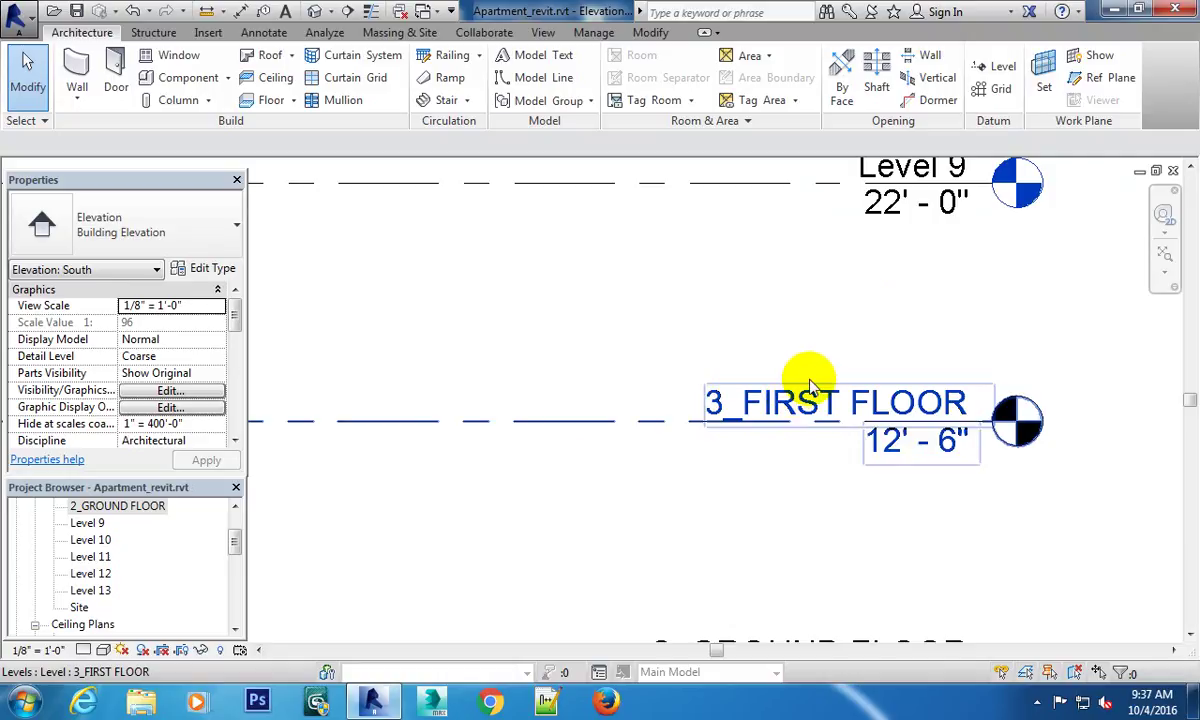
click(778, 404)
click(780, 404)
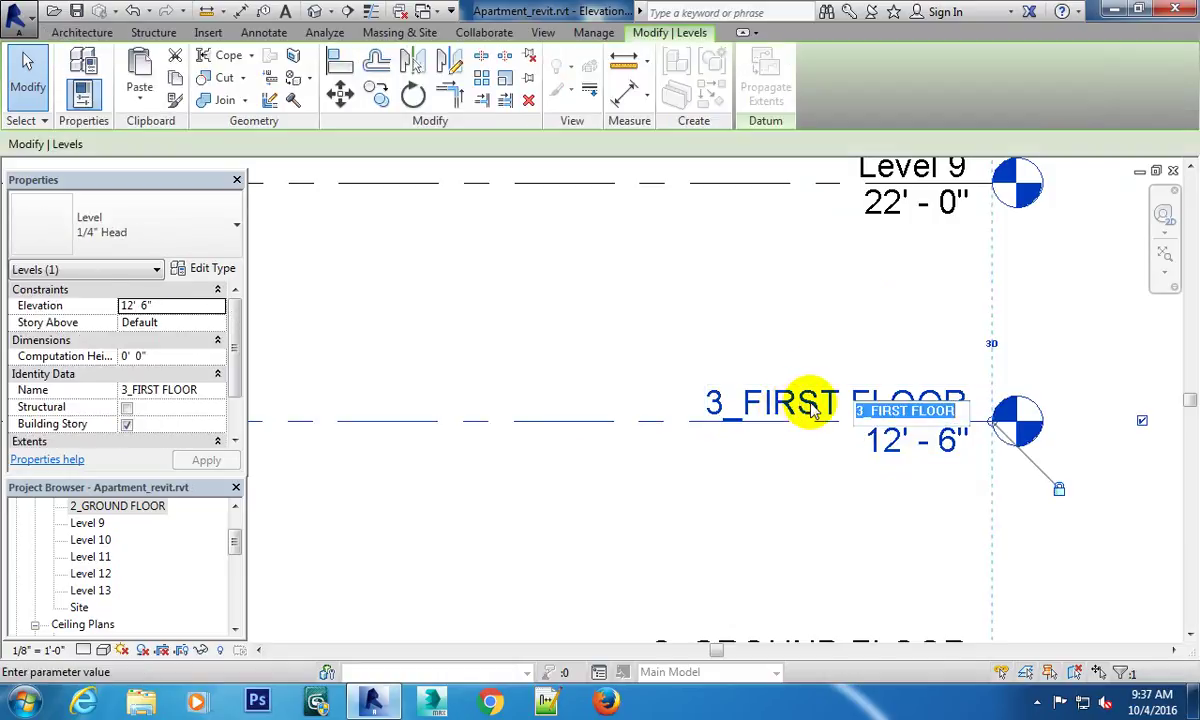
key(Escape)
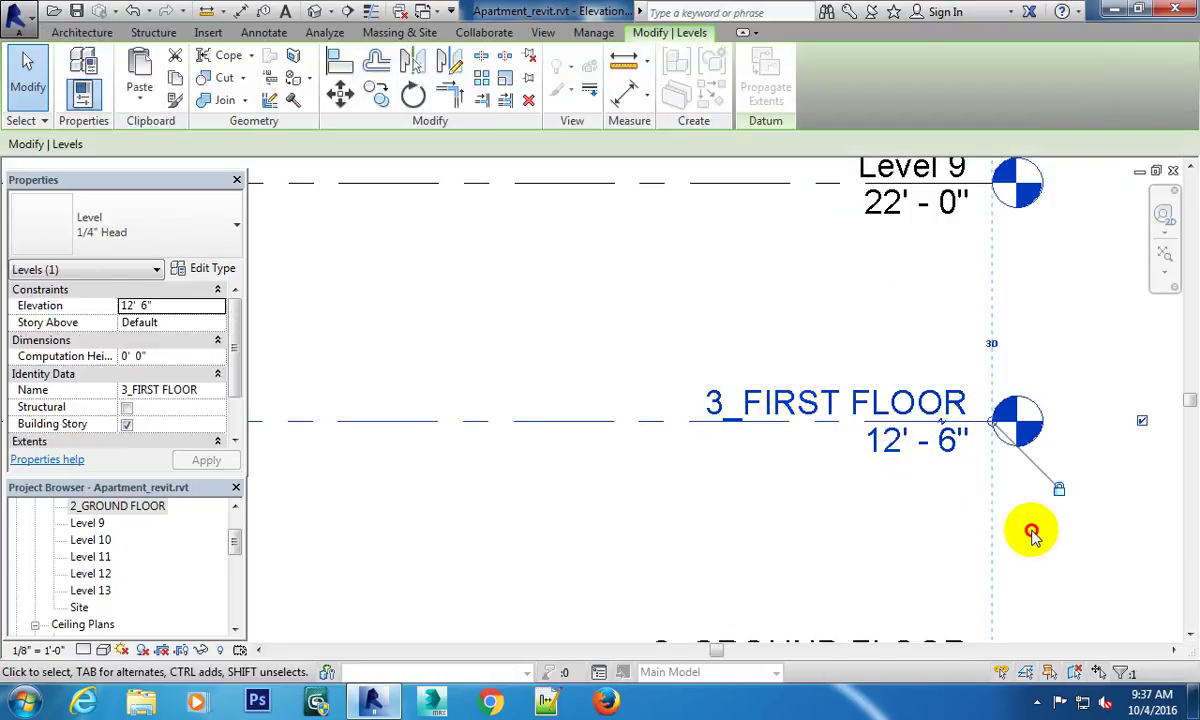
scroll(1000, 500, down, 1)
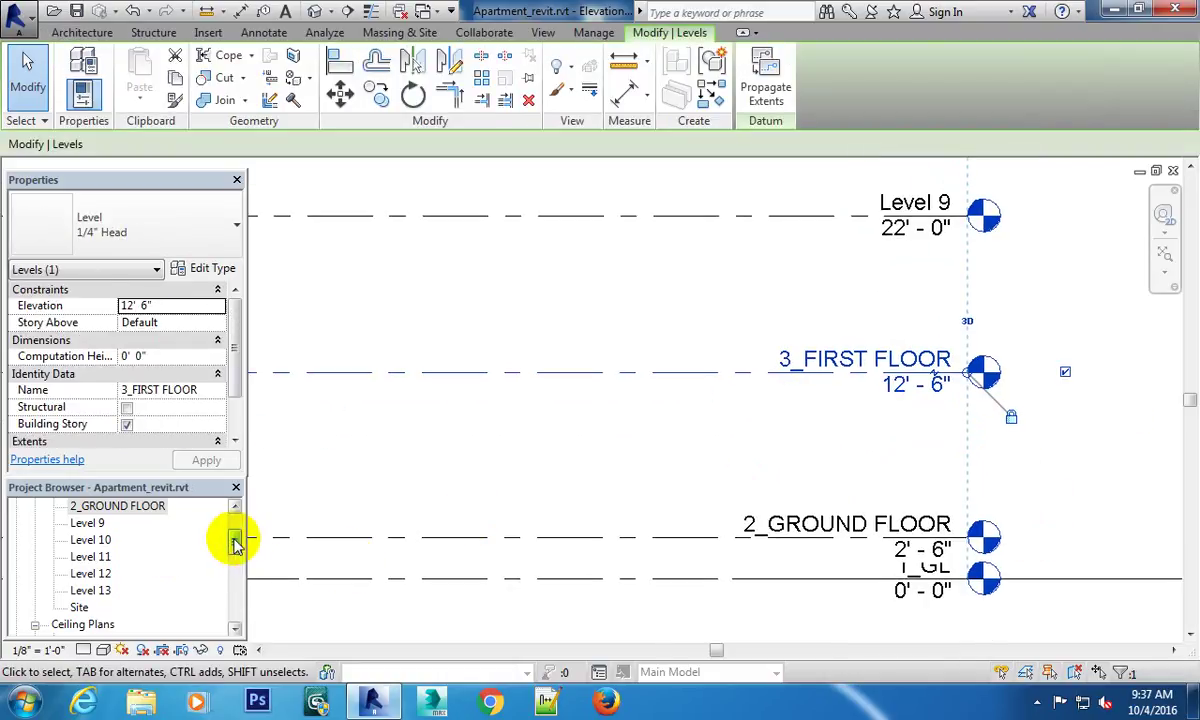
Rename the 1ST FLOOR floor plan view to 3_FIRST FLOOR.
drag(236, 536, 236, 528)
click(116, 558)
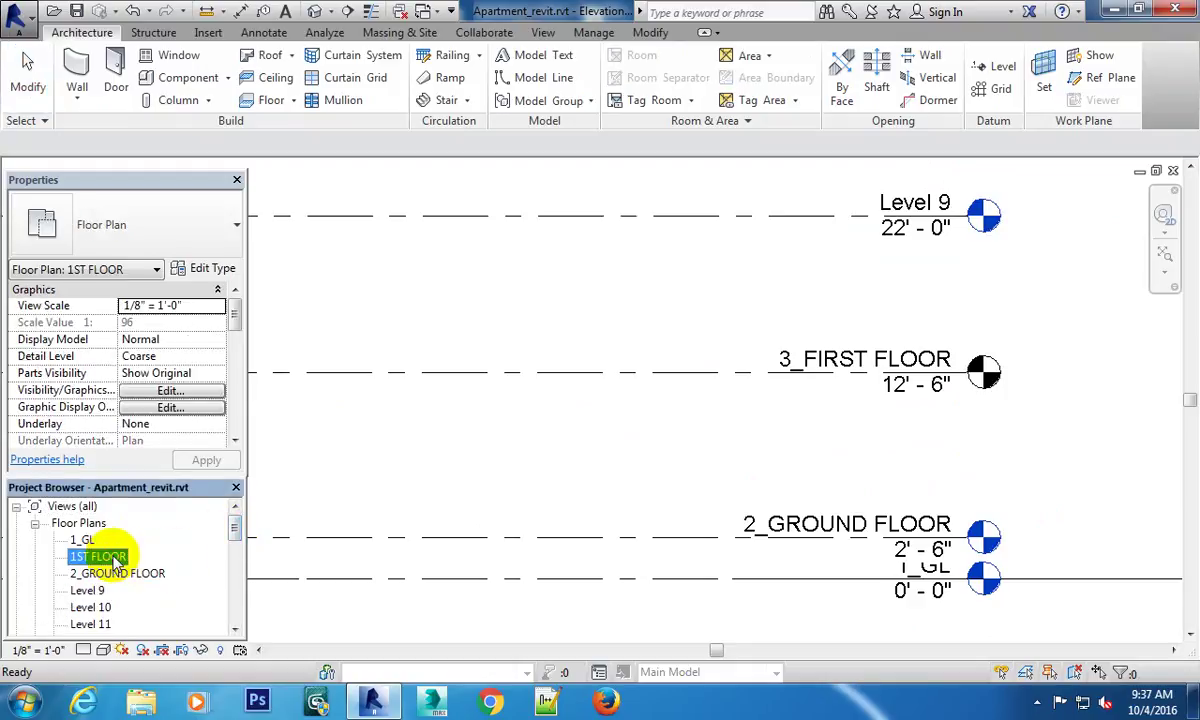
right_click(116, 558)
click(209, 437)
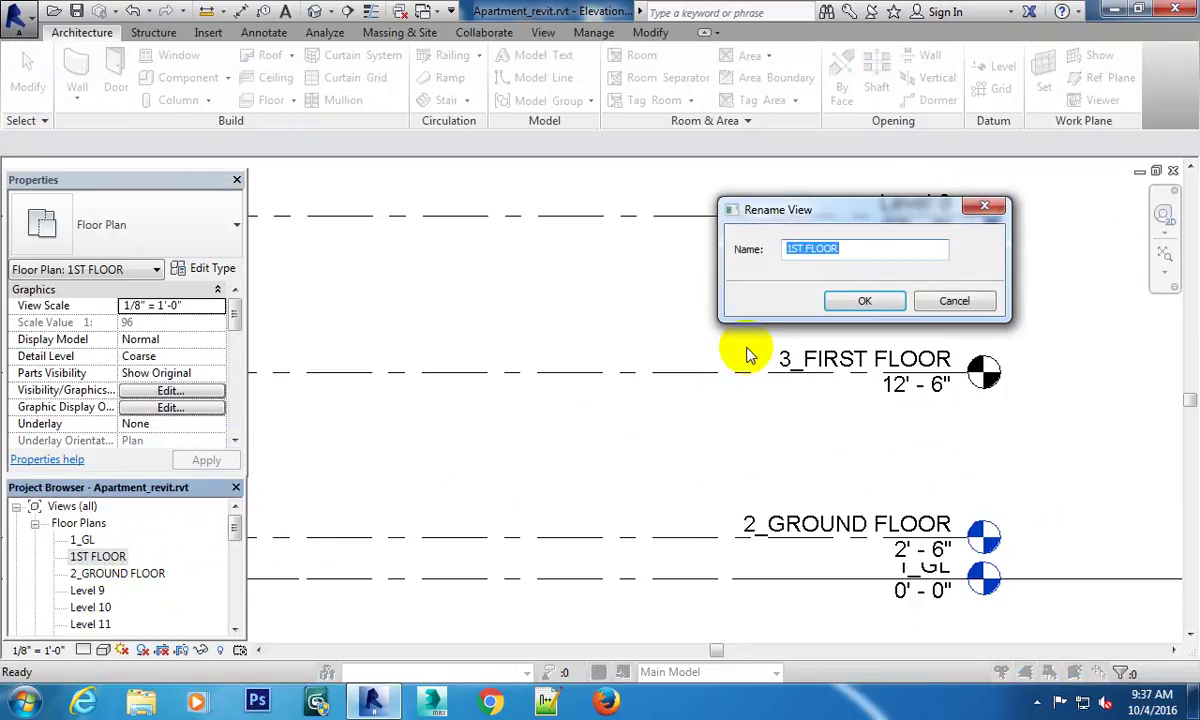
text(3_FIRST FLOOR)
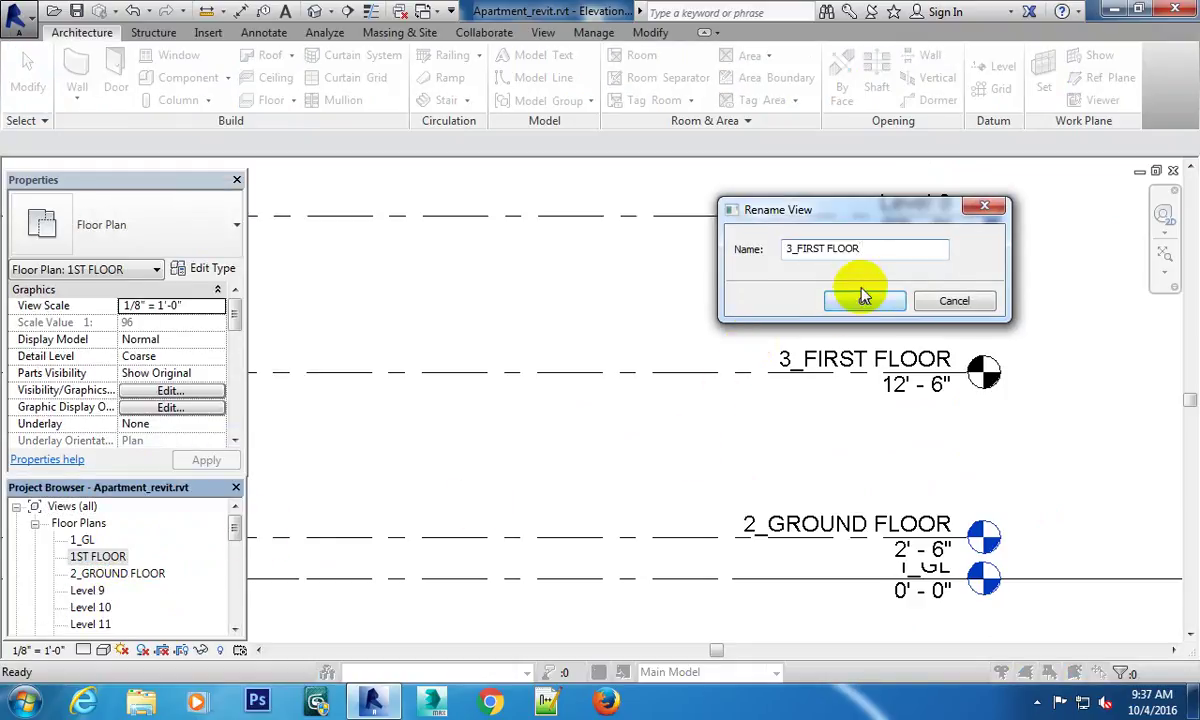
click(860, 303)
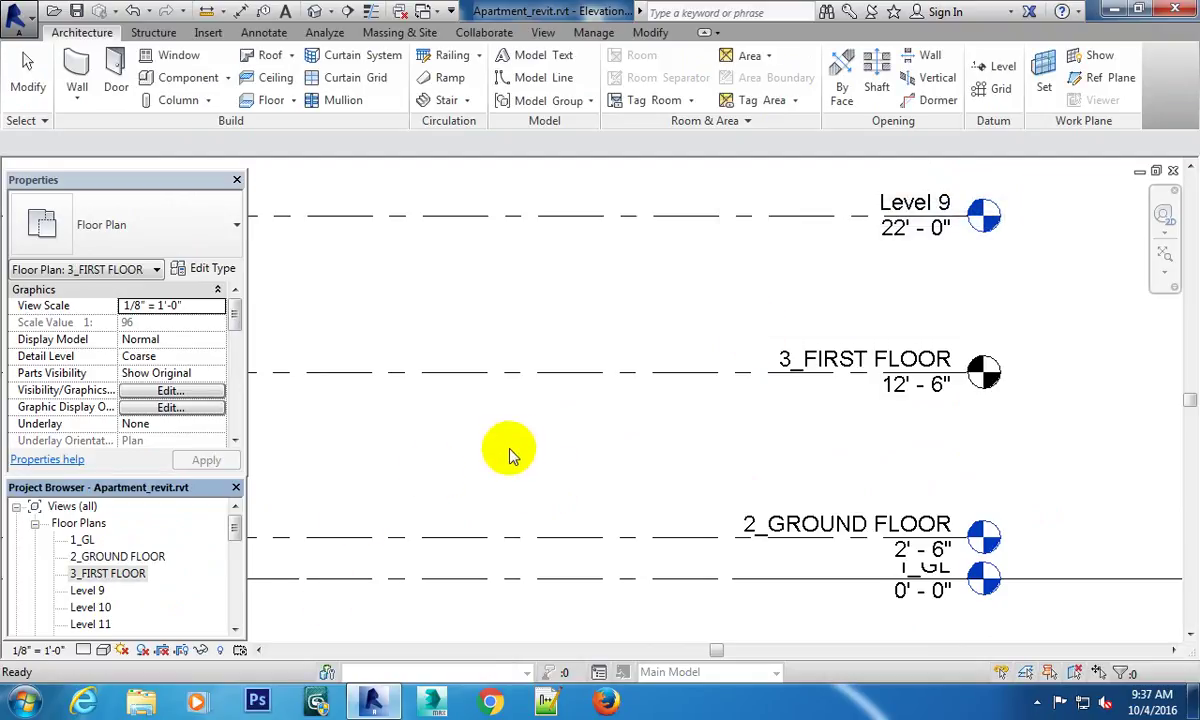
click(583, 292)
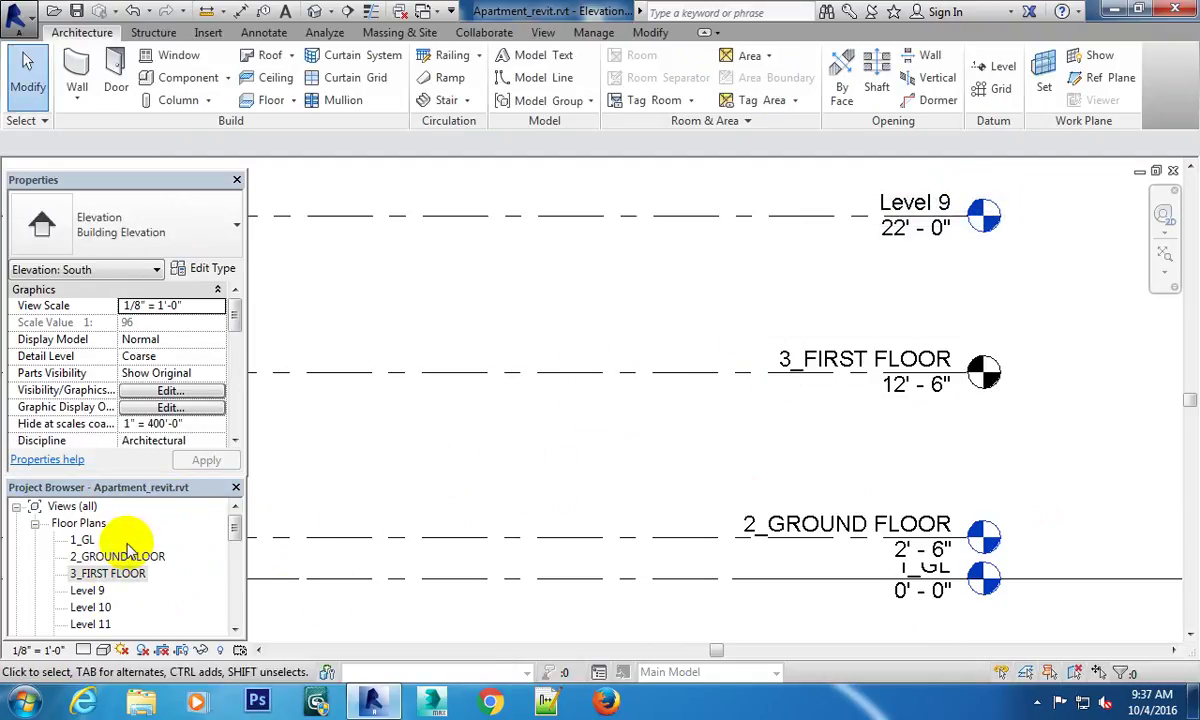
Rename Level 9 to 4_2ND FLOOR and let its floor plan view be renamed too.
scroll(835, 335, down, 2)
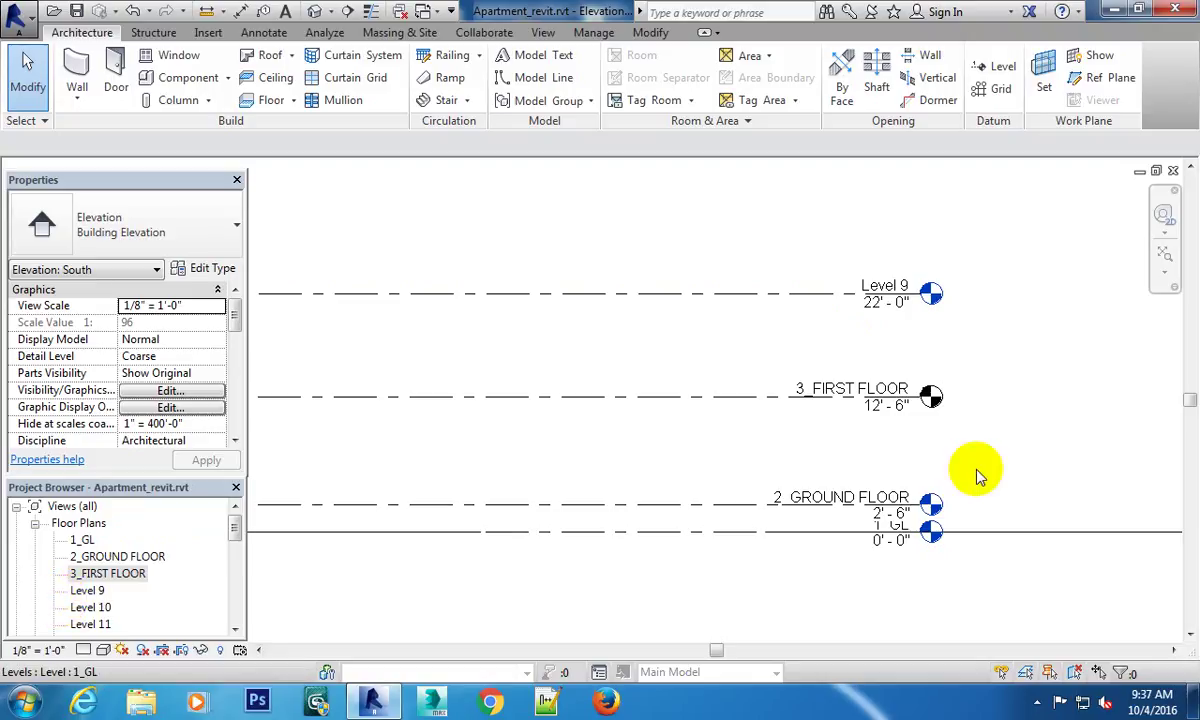
scroll(884, 285, up, 2)
click(885, 275)
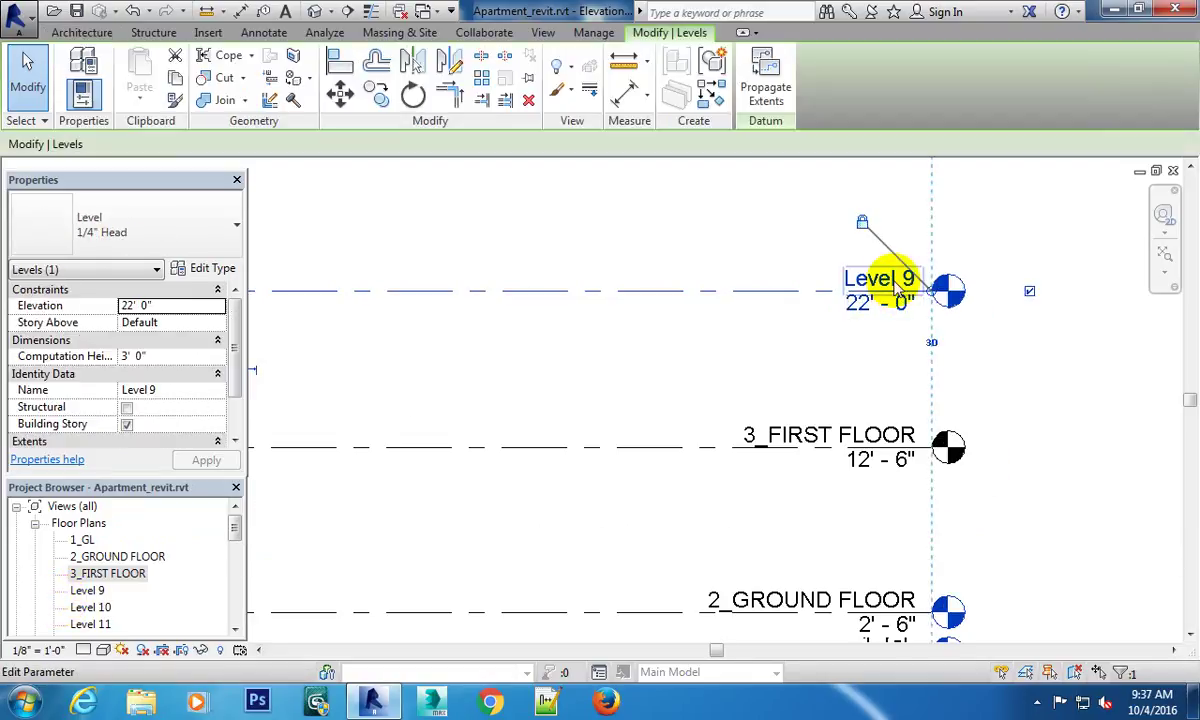
click(890, 281)
text(4_2ND FLOO)
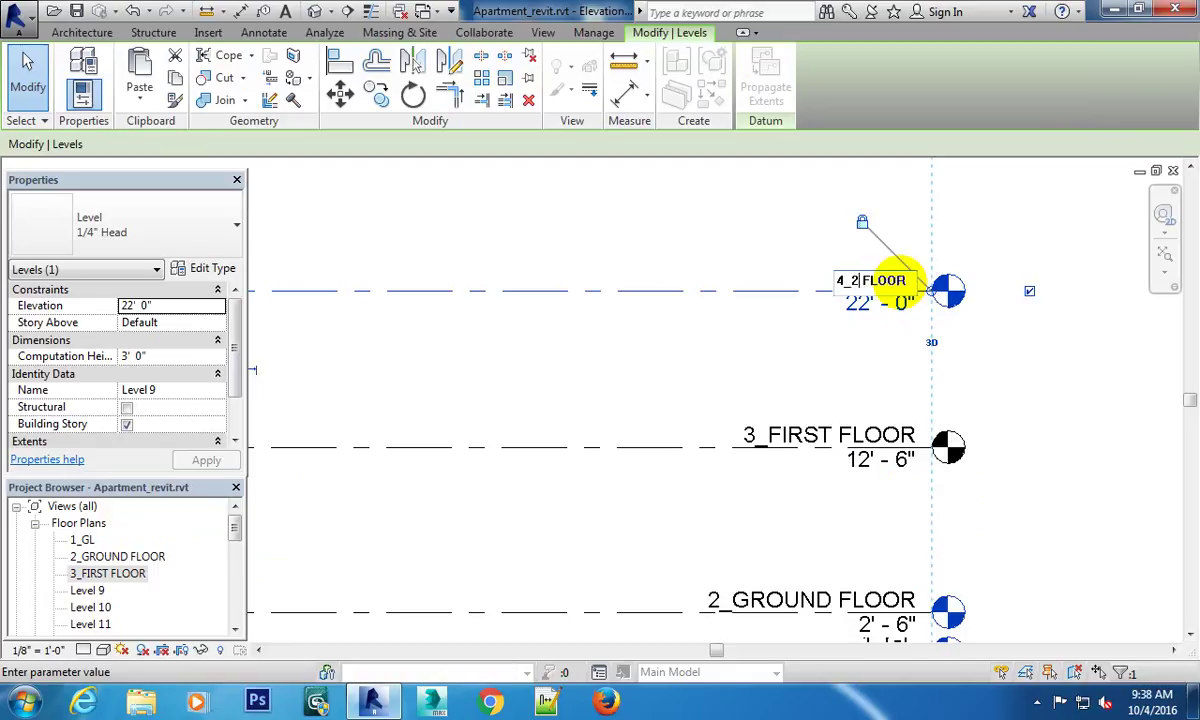
click(1004, 388)
click(648, 360)
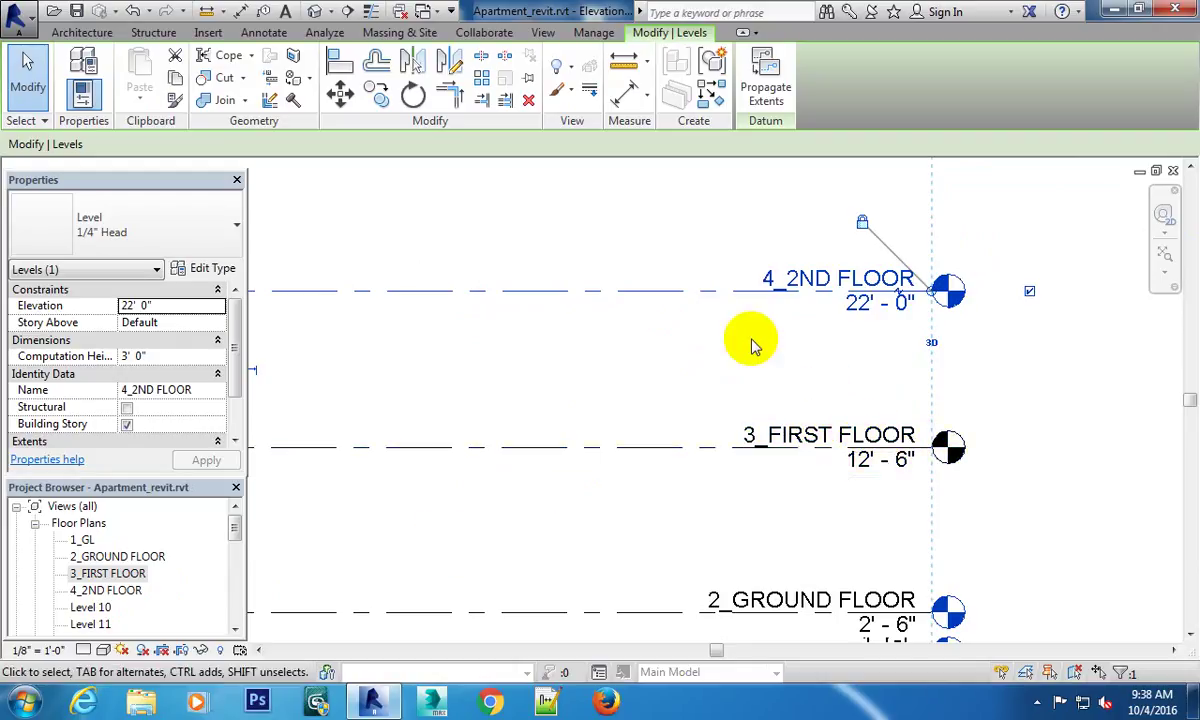
Zoom out and pan the elevation to bring Level 10 into view.
middle_drag(1015, 396, 798, 383)
scroll(771, 410, down, 2)
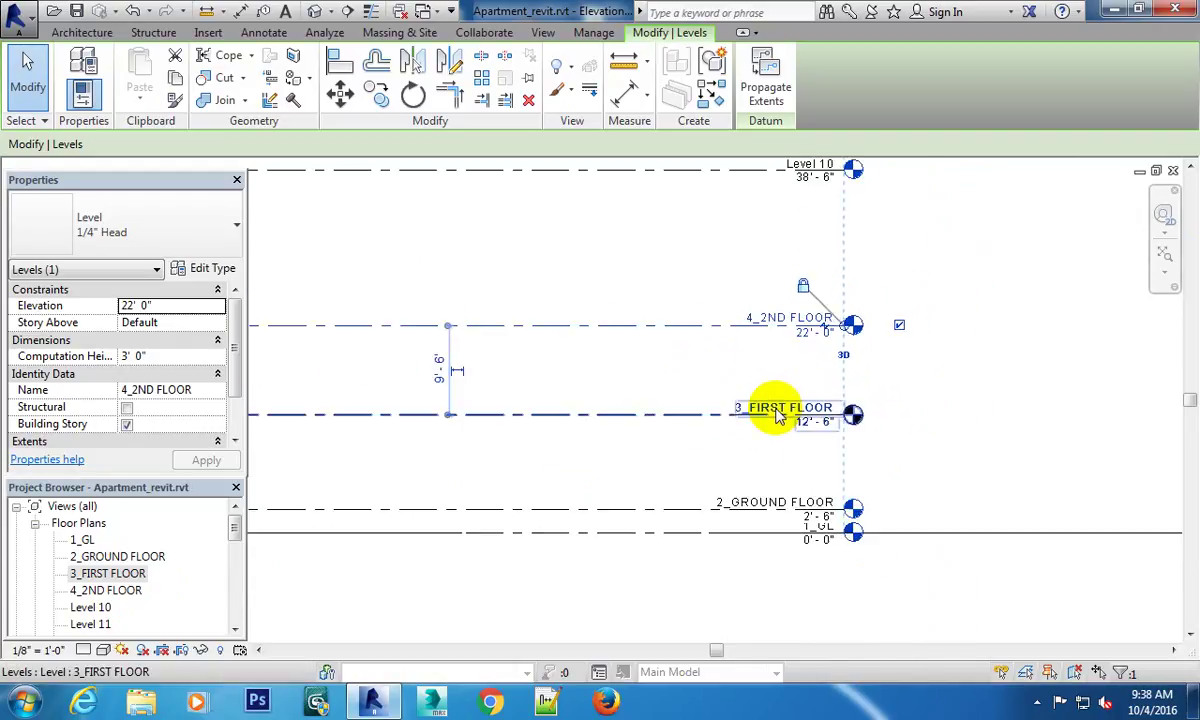
scroll(740, 418, up, 1)
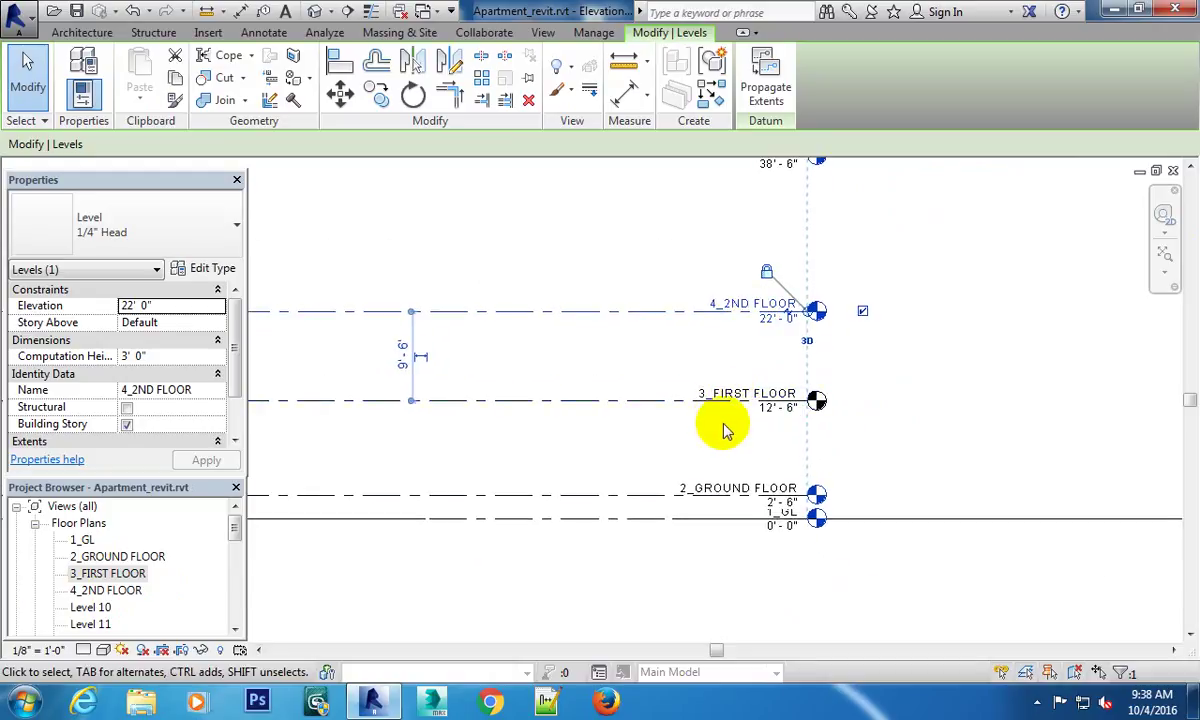
scroll(780, 470, up, 1)
scroll(798, 484, up, 1)
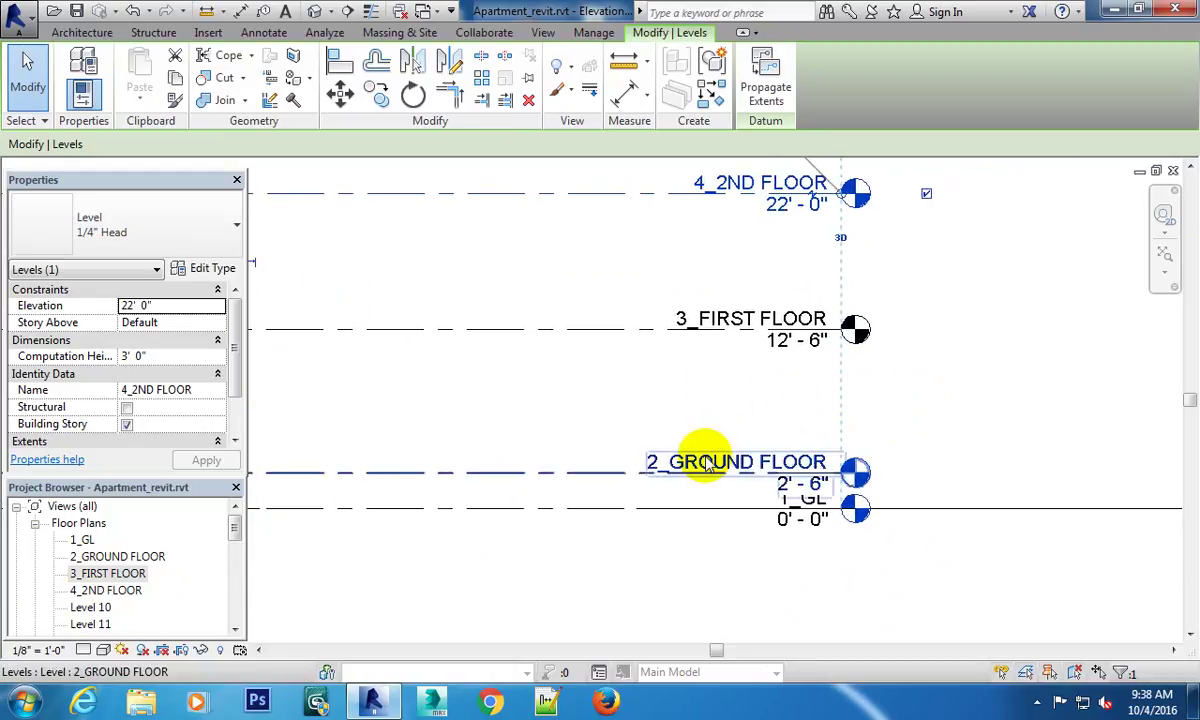
middle_drag(702, 461, 727, 472)
mouse_move(696, 420)
middle_down()
mouse_move(705, 437)
mouse_move(785, 407)
middle_up()
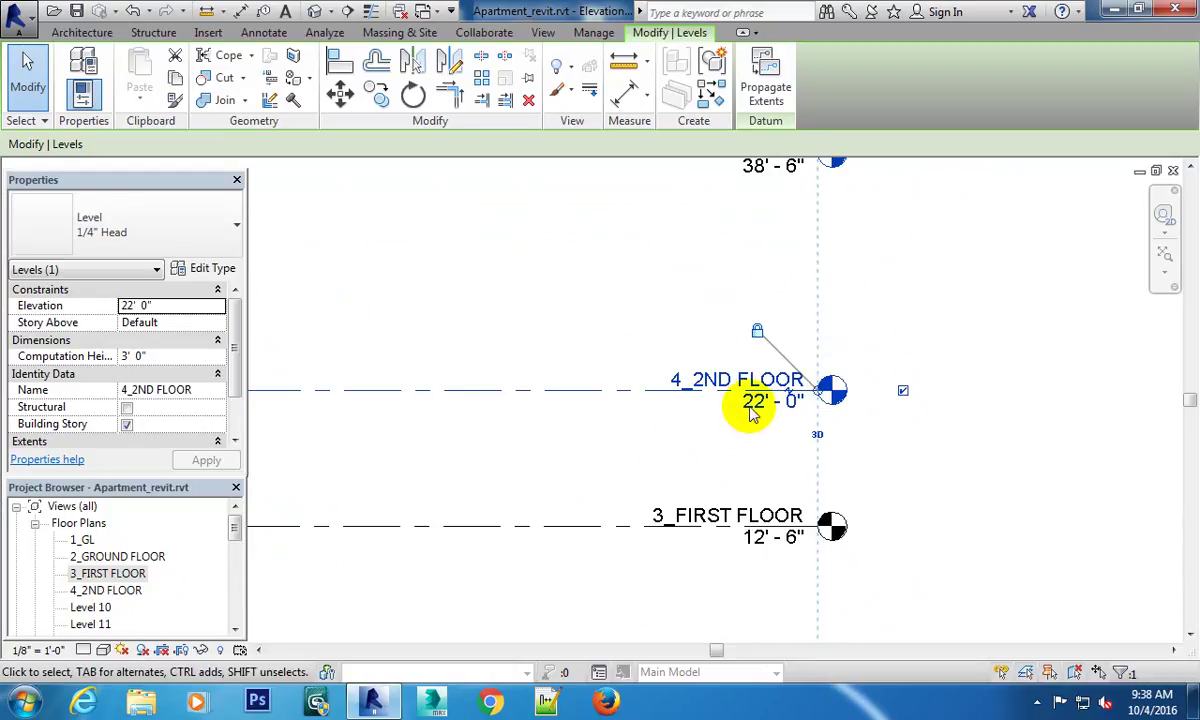
scroll(672, 395, down, 1)
scroll(670, 397, up, 1)
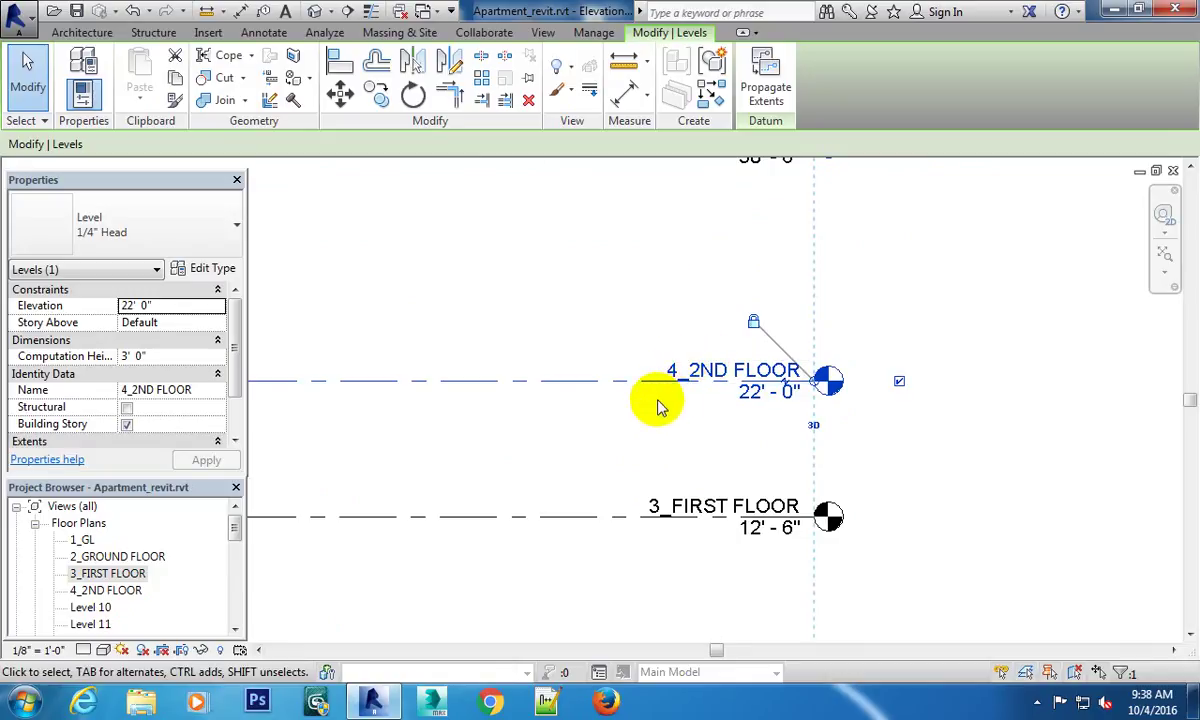
scroll(665, 400, down, 1)
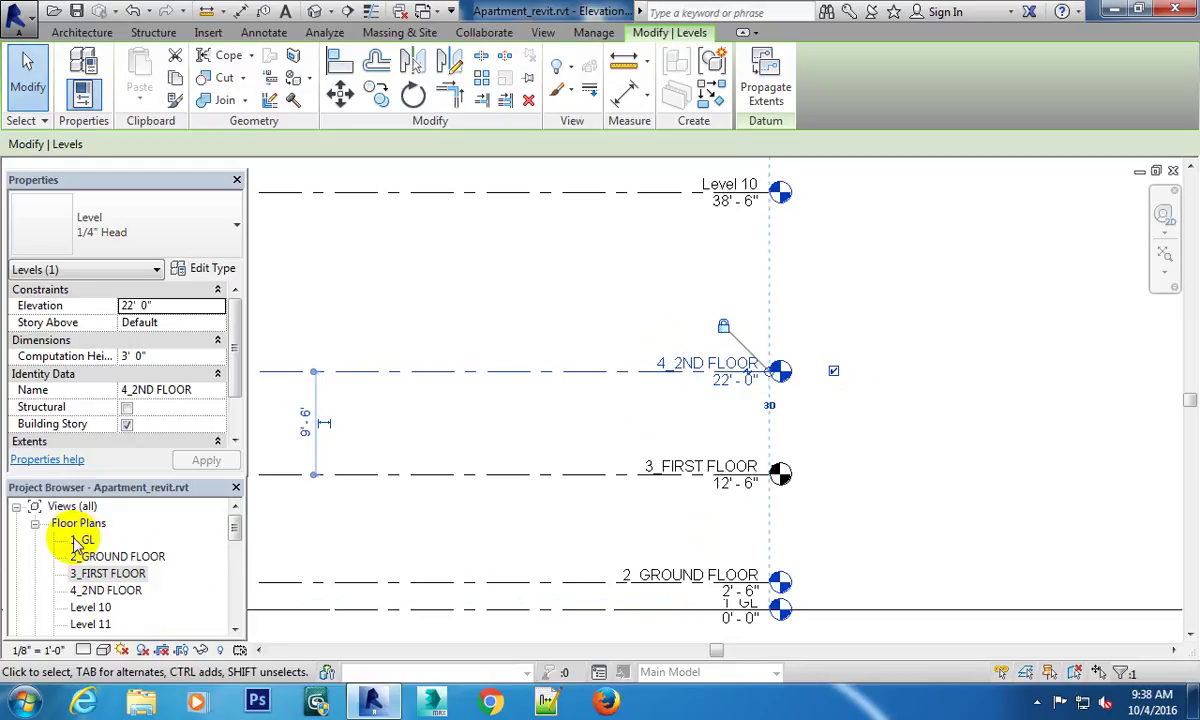
middle_drag(858, 385, 758, 383)
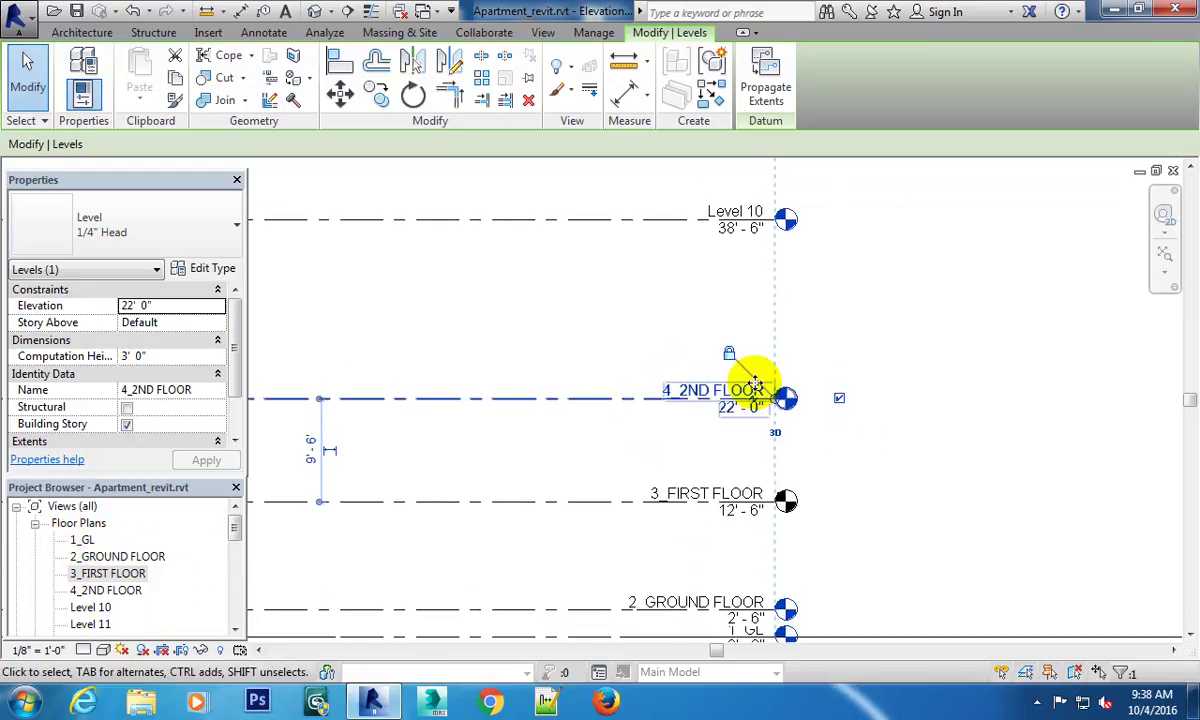
scroll(718, 407, up, 1)
scroll(753, 390, down, 1)
scroll(758, 375, up, 2)
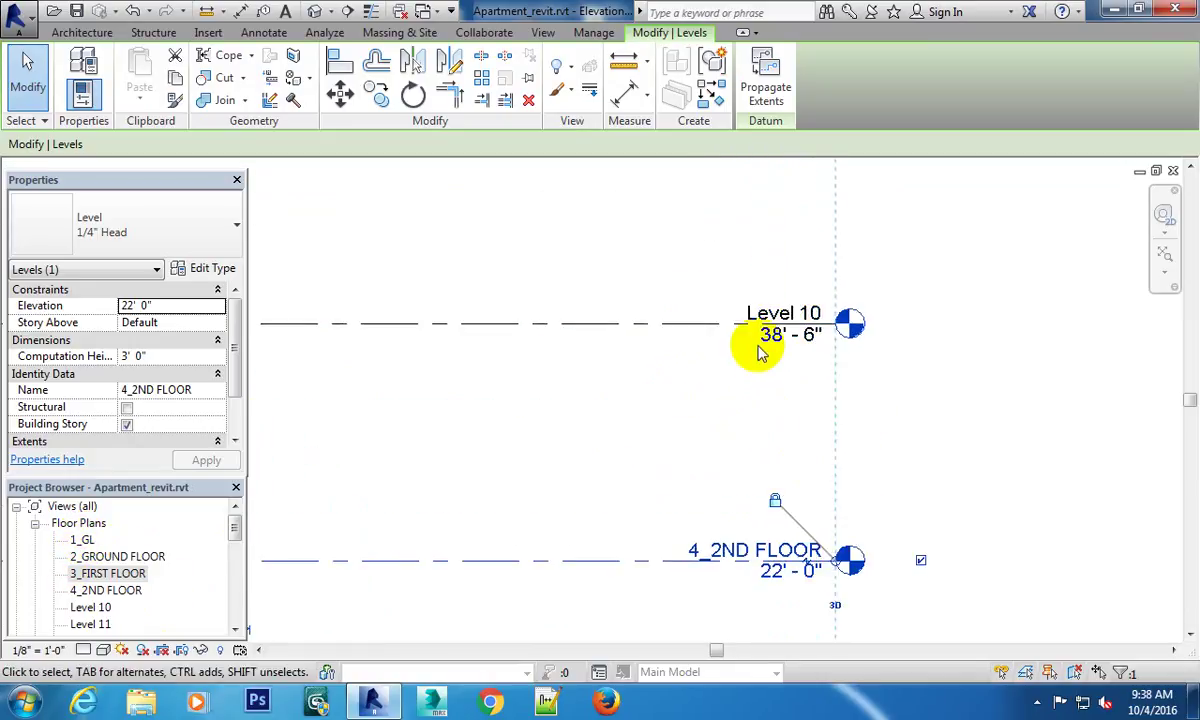
scroll(775, 320, up, 1)
Rename Level 10 at 38' 6" to 5_3RD FLOOR, including its floor plan view.
click(780, 310)
click(783, 307)
text(5_3RD FLOO)
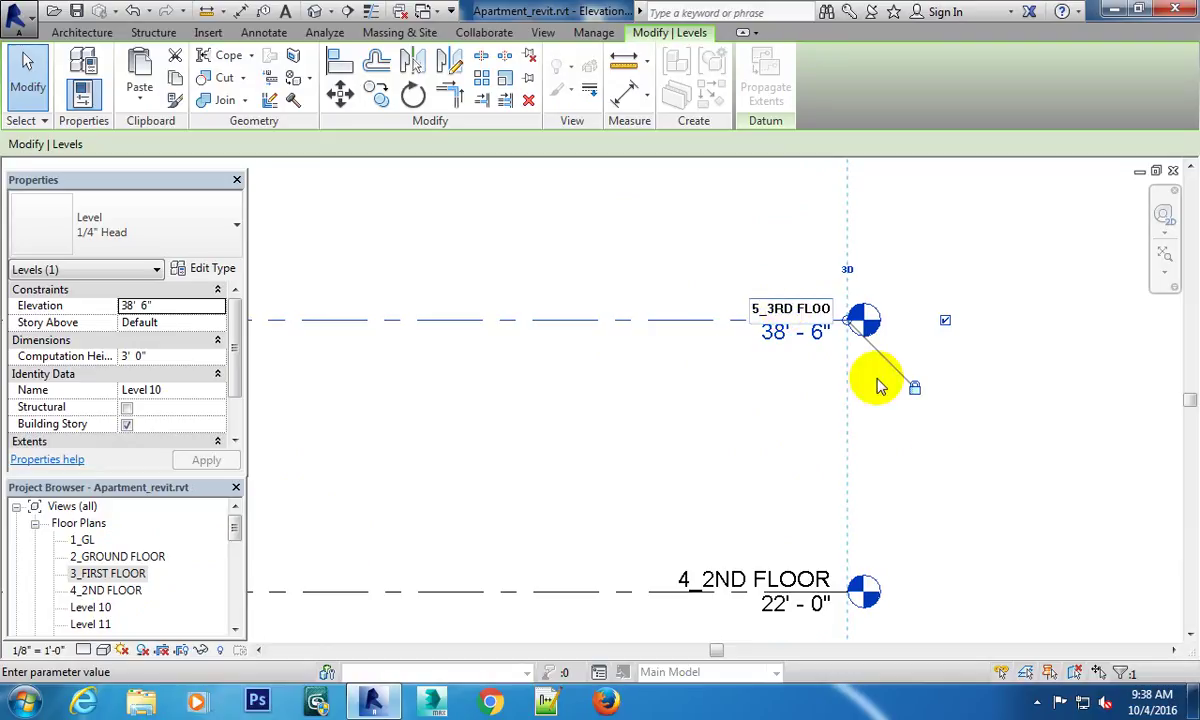
click(955, 430)
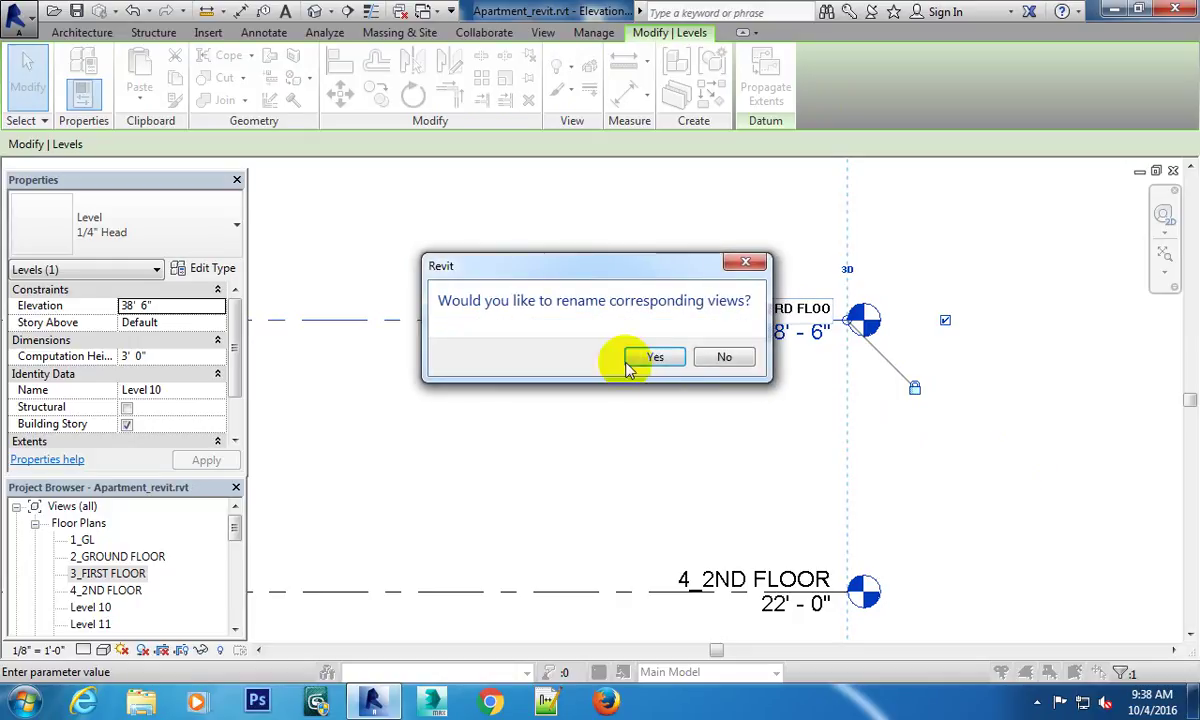
click(645, 358)
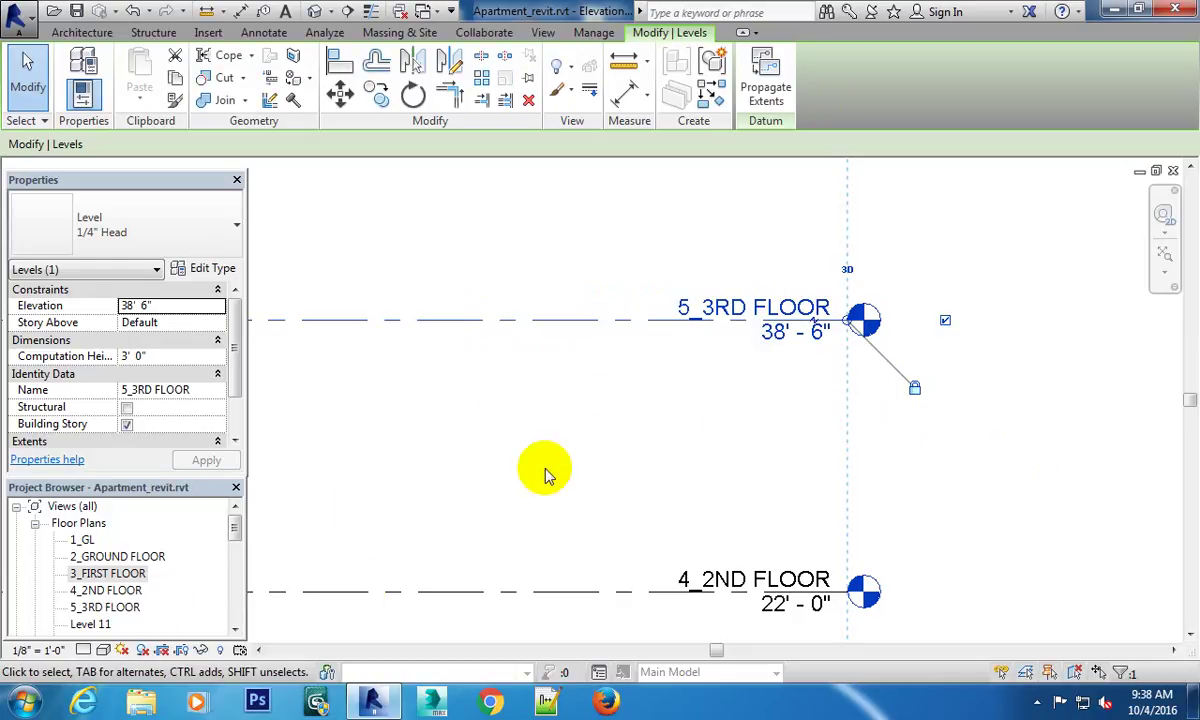
mouse_move(774, 249)
middle_down()
mouse_move(777, 455)
mouse_move(745, 352)
mouse_move(773, 303)
middle_up()
scroll(771, 434, down, 1)
scroll(771, 420, down, 1)
scroll(745, 352, down, 1)
mouse_move(777, 503)
middle_down()
mouse_move(826, 385)
mouse_move(876, 421)
middle_up()
middle_drag(880, 278, 892, 389)
middle_drag(885, 210, 873, 382)
scroll(769, 321, up, 1)
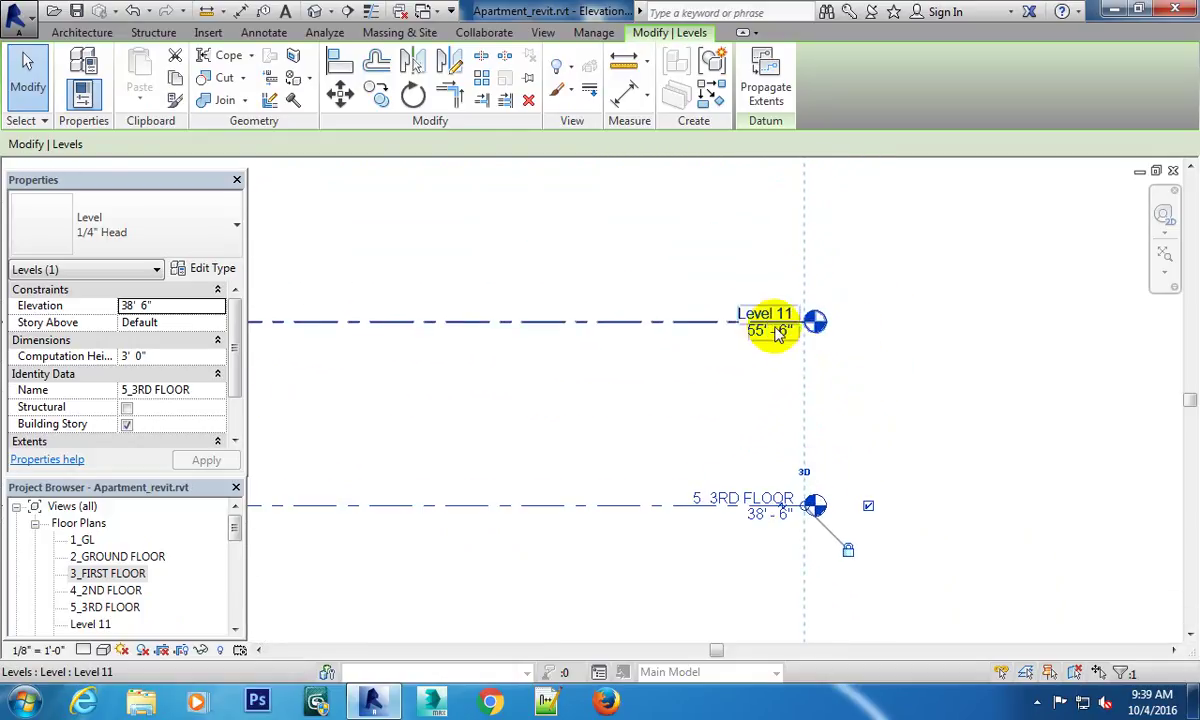
Rename Level 11 at 55' 6" to 6_4TH FLOOR, including its floor plan view.
click(760, 313)
click(745, 311)
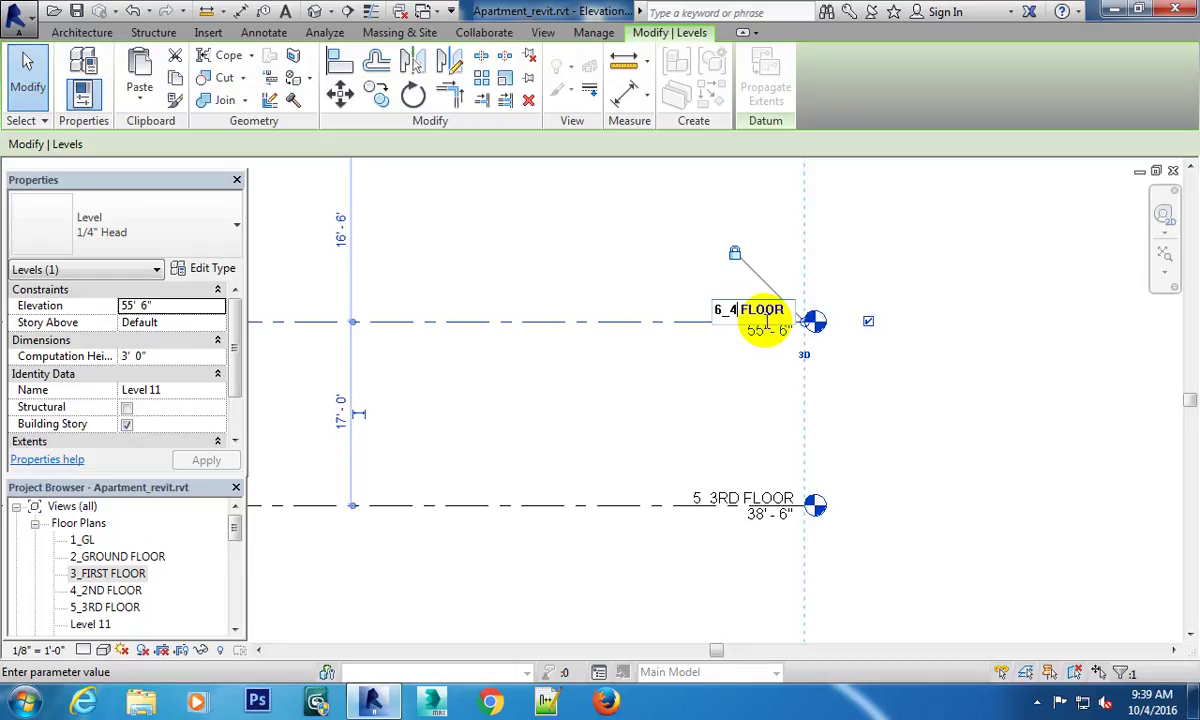
click(924, 356)
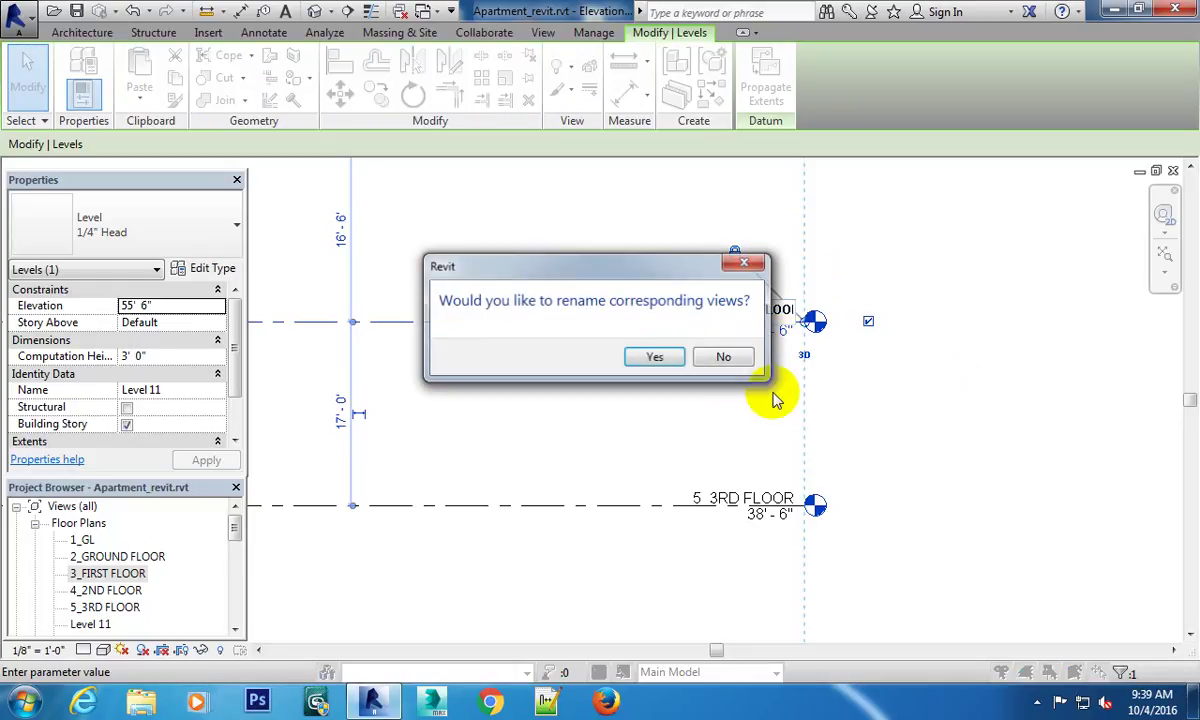
click(480, 354)
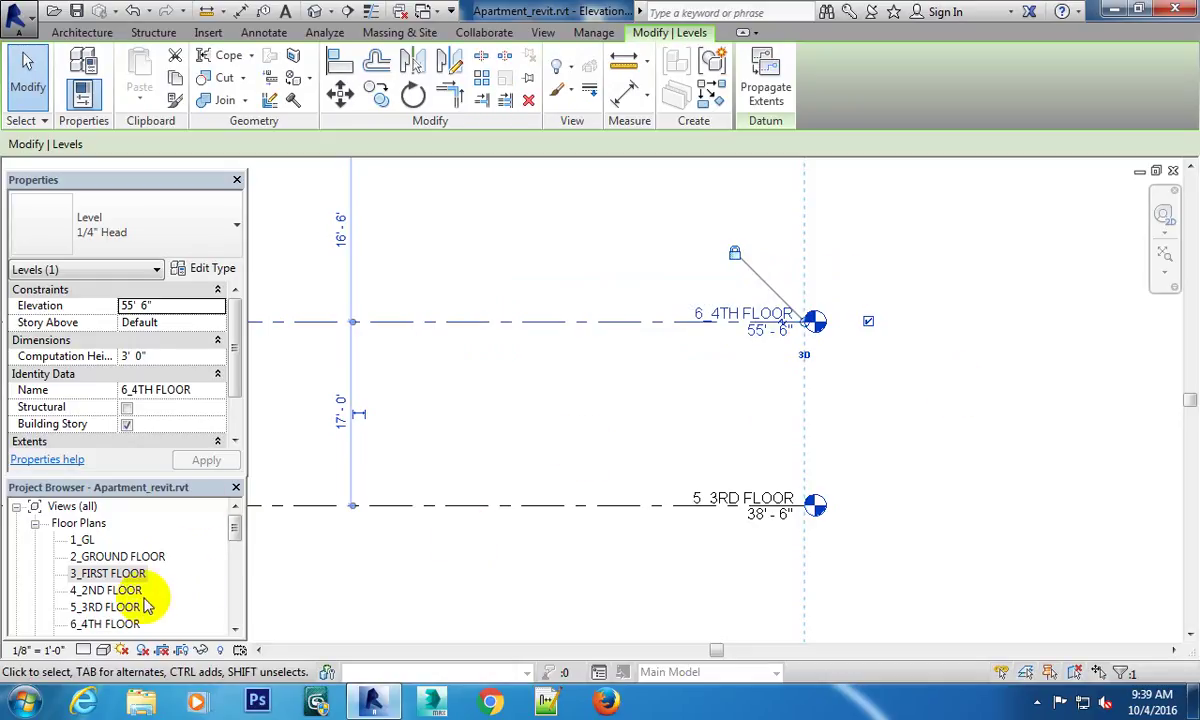
mouse_move(821, 375)
middle_down()
mouse_move(831, 402)
mouse_move(812, 420)
middle_up()
scroll(817, 456, down, 2)
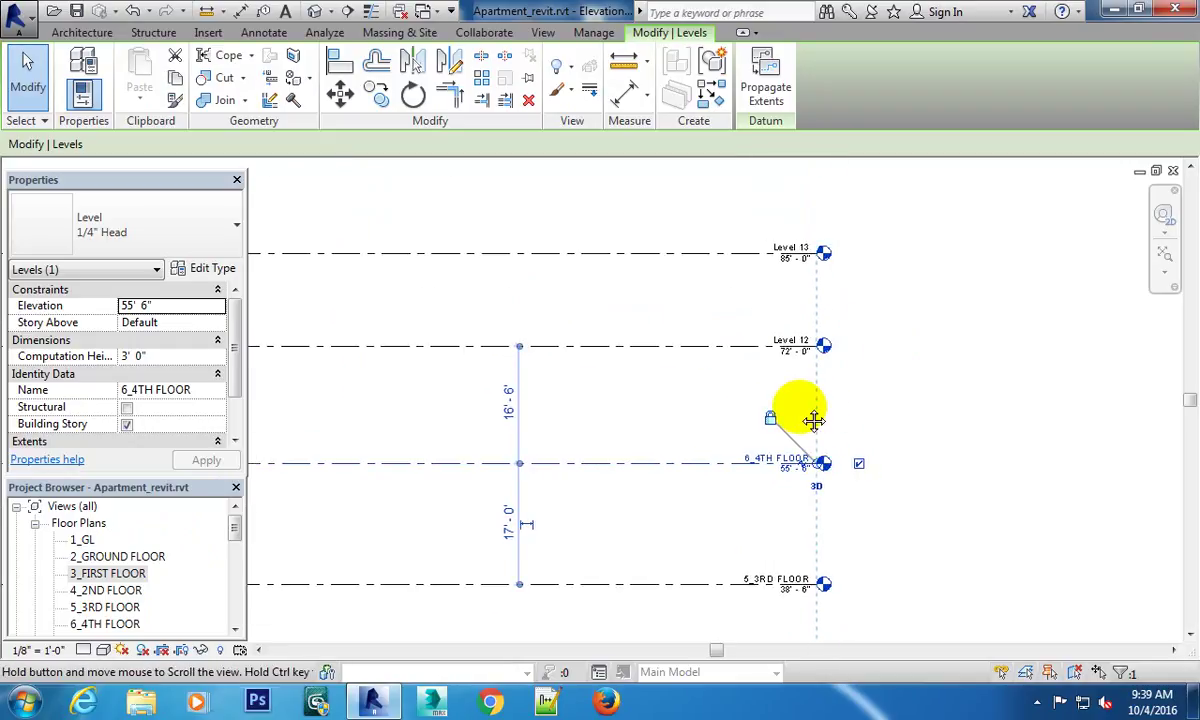
scroll(785, 343, up, 1)
scroll(808, 347, up, 2)
scroll(808, 347, up, 2)
Rename Level 12 at 72' 0" to 7_ROOF, including its floor plan view.
scroll(808, 347, up, 1)
click(808, 347)
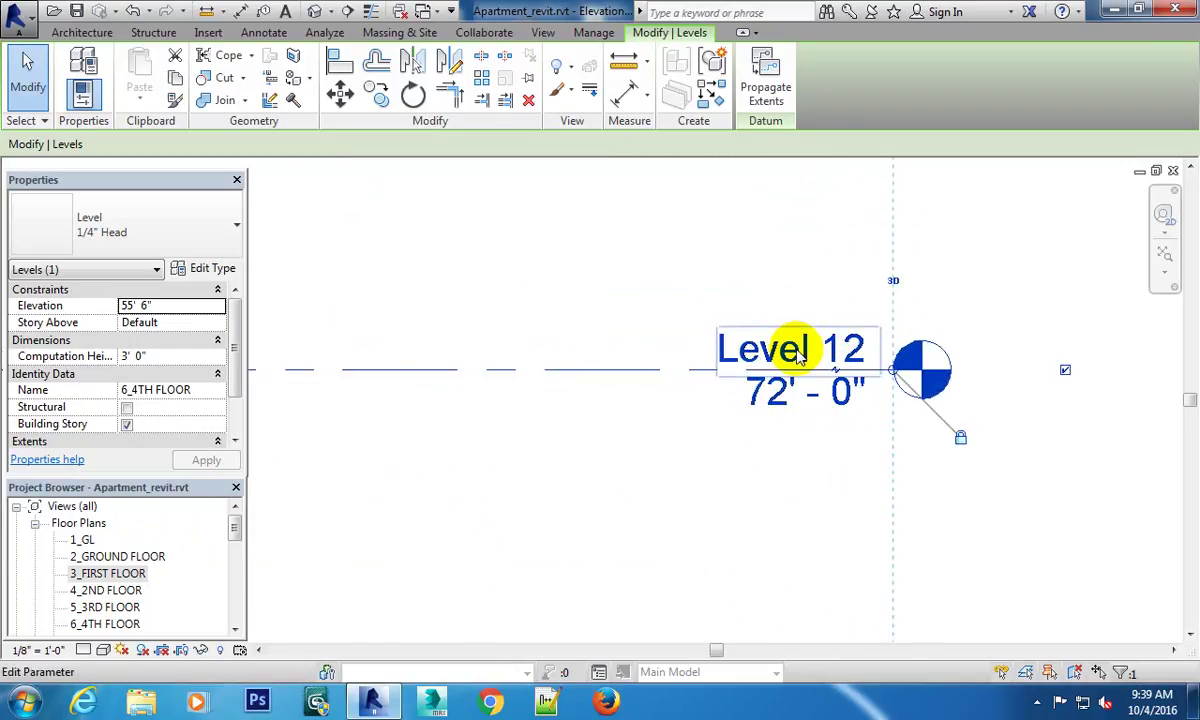
click(808, 352)
text(ROOF)
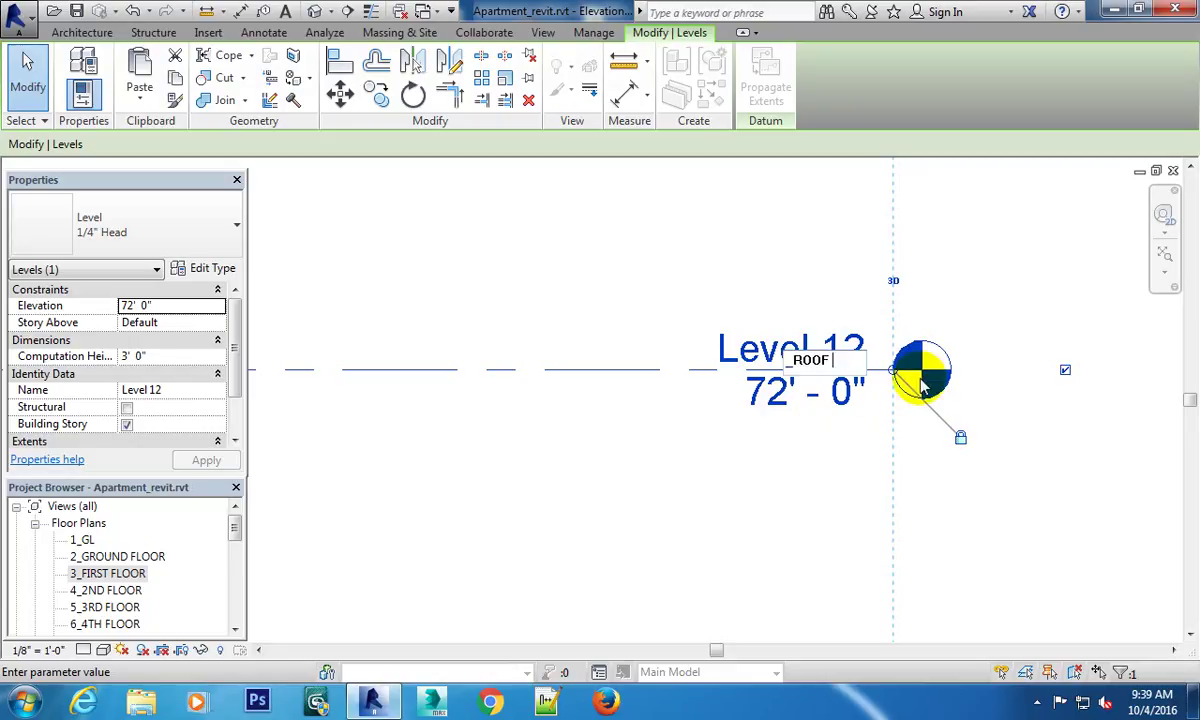
click(1040, 300)
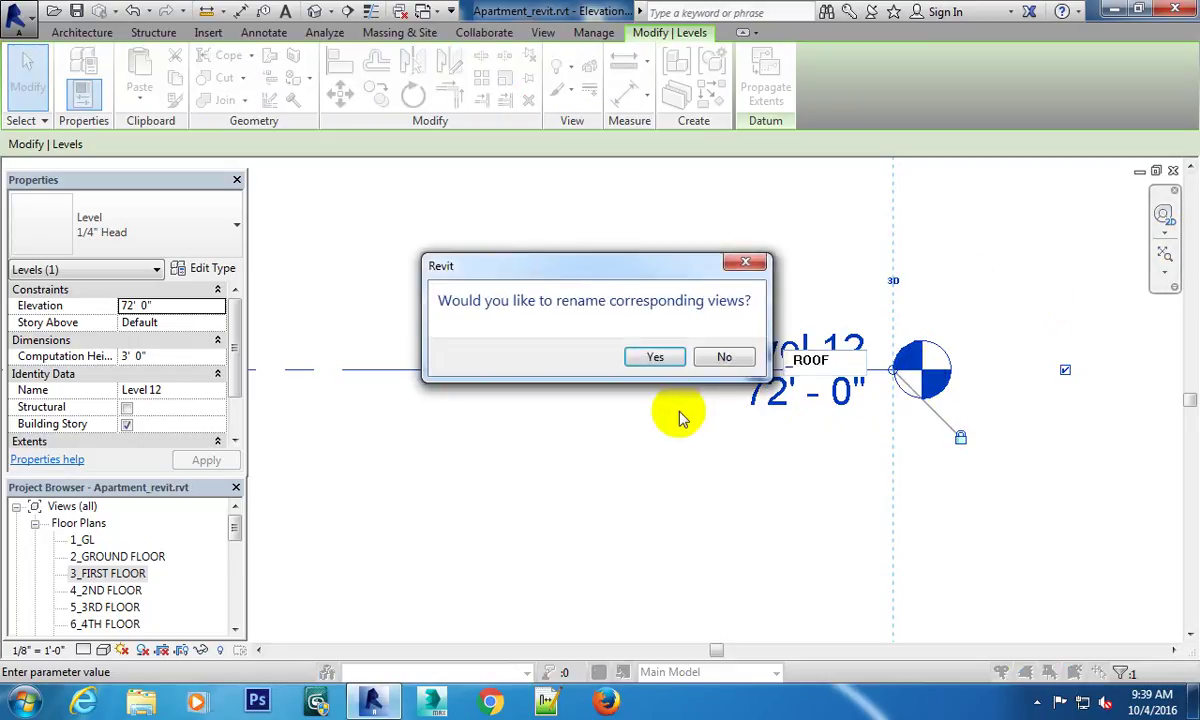
click(656, 359)
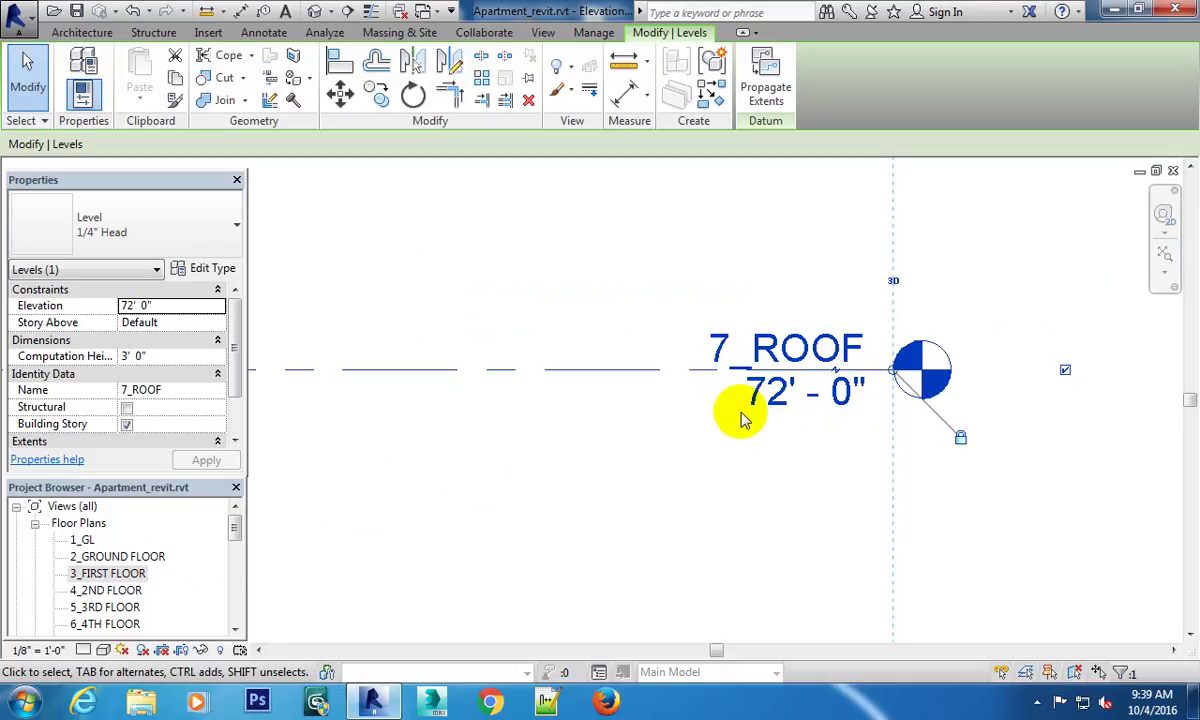
drag(236, 526, 236, 549)
click(815, 423)
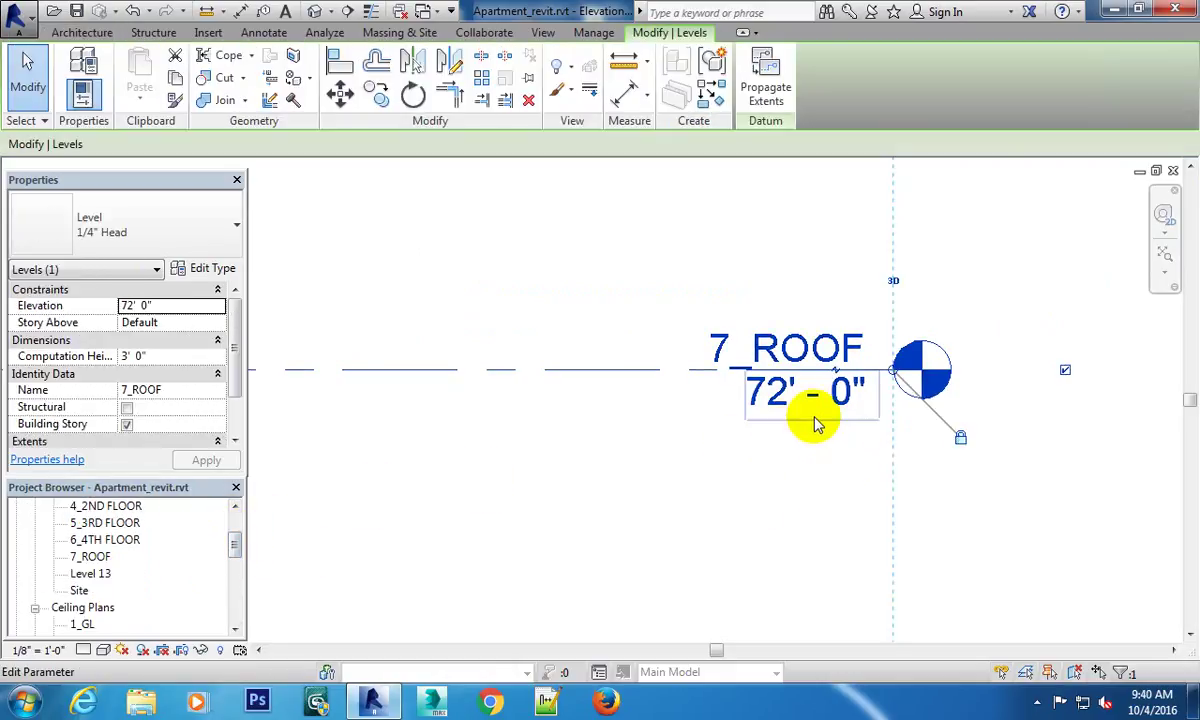
scroll(830, 425, down, 2)
scroll(860, 440, down, 2)
scroll(900, 420, down, 2)
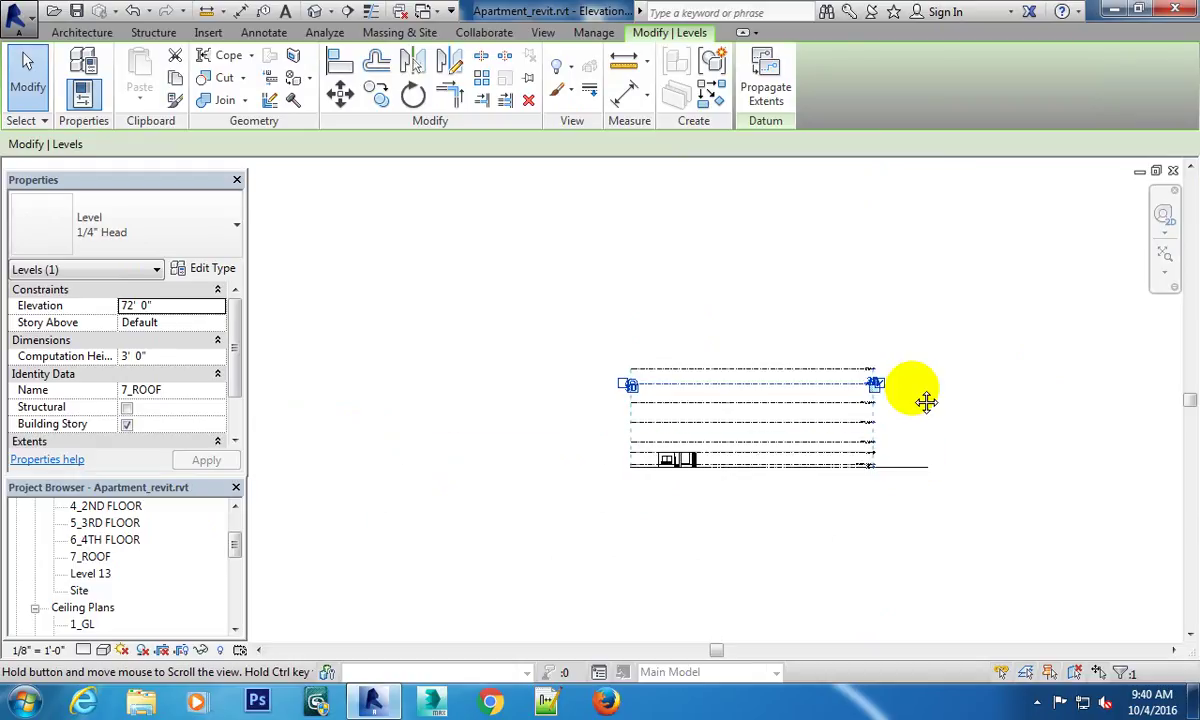
scroll(814, 410, up, 2)
scroll(645, 396, up, 2)
click(391, 394)
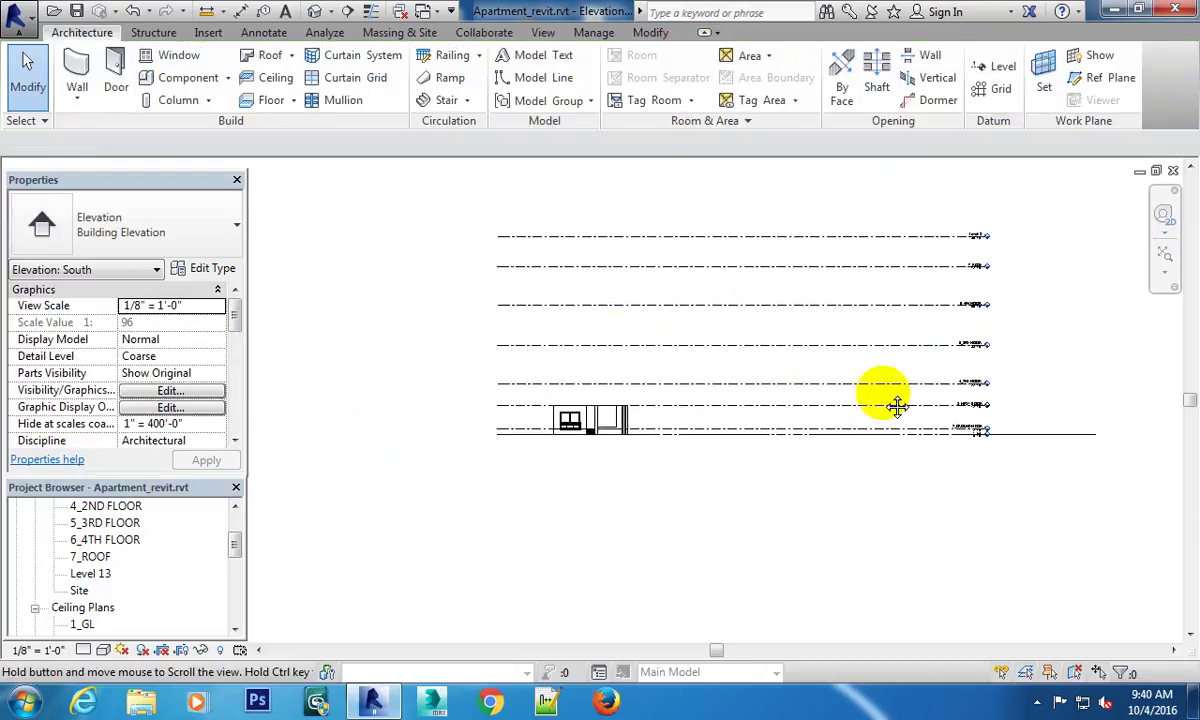
scroll(697, 415, up, 1)
mouse_move(897, 405)
middle_down()
mouse_move(697, 415)
mouse_move(697, 425)
middle_up()
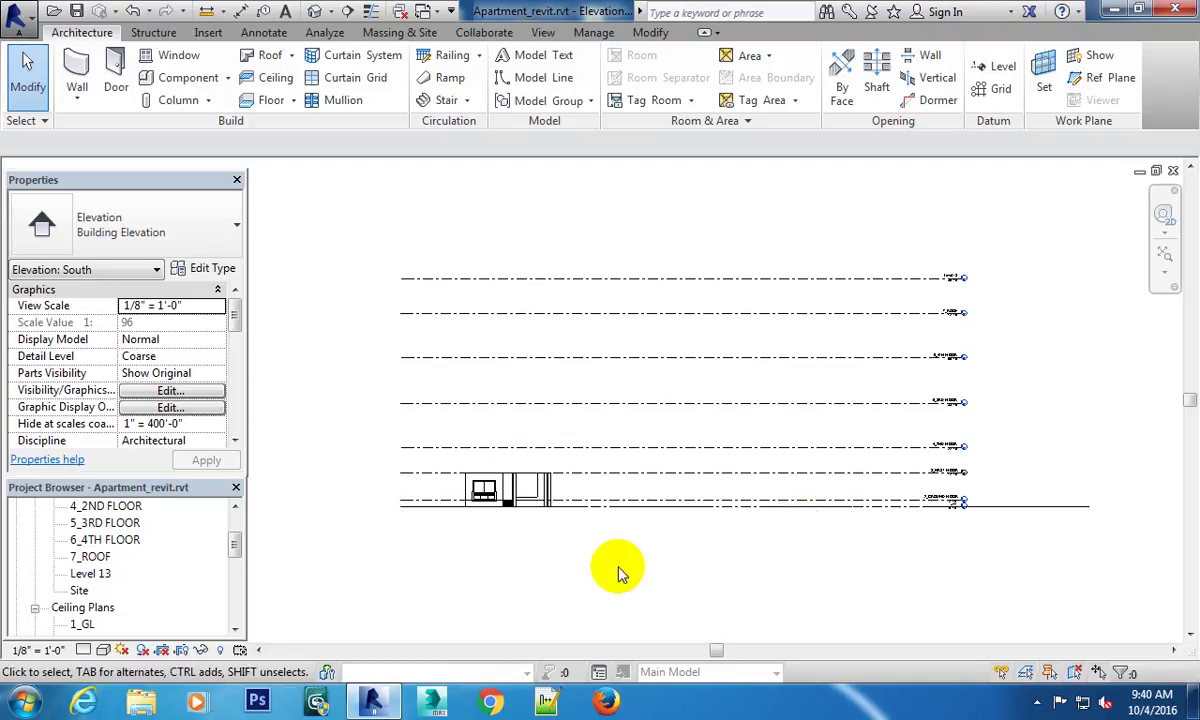
middle_drag(617, 573, 817, 383)
scroll(557, 394, up, 3)
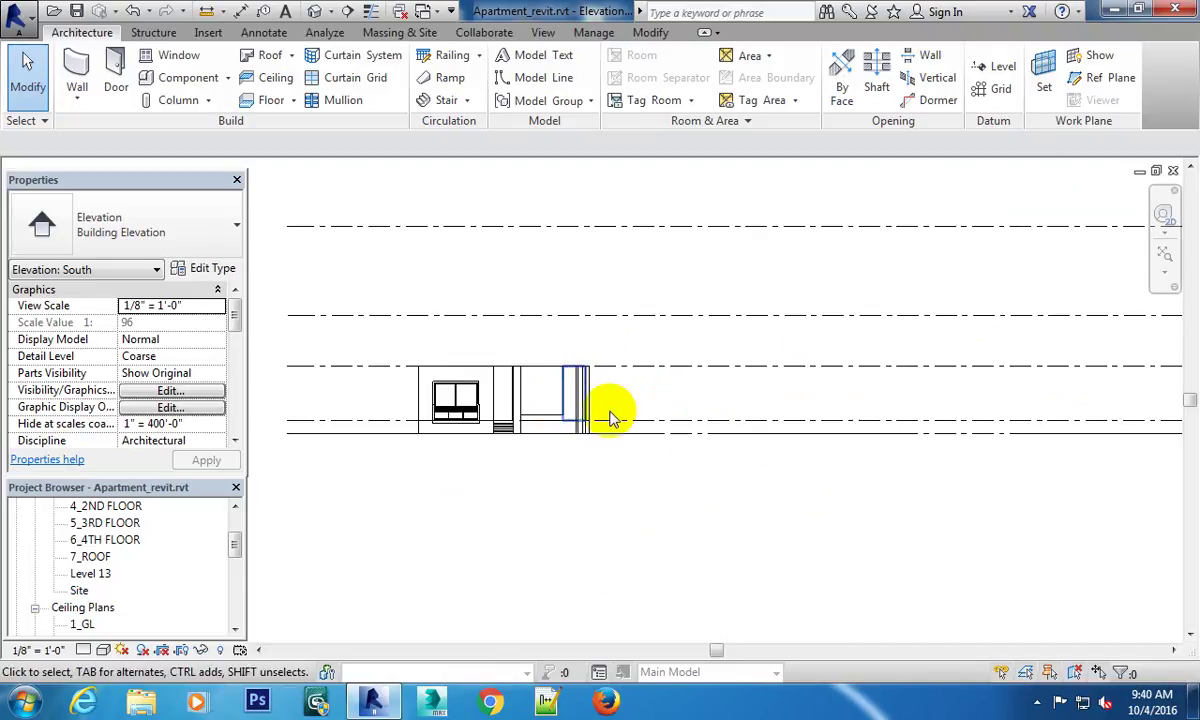
scroll(612, 418, down, 2)
middle_drag(670, 375, 879, 233)
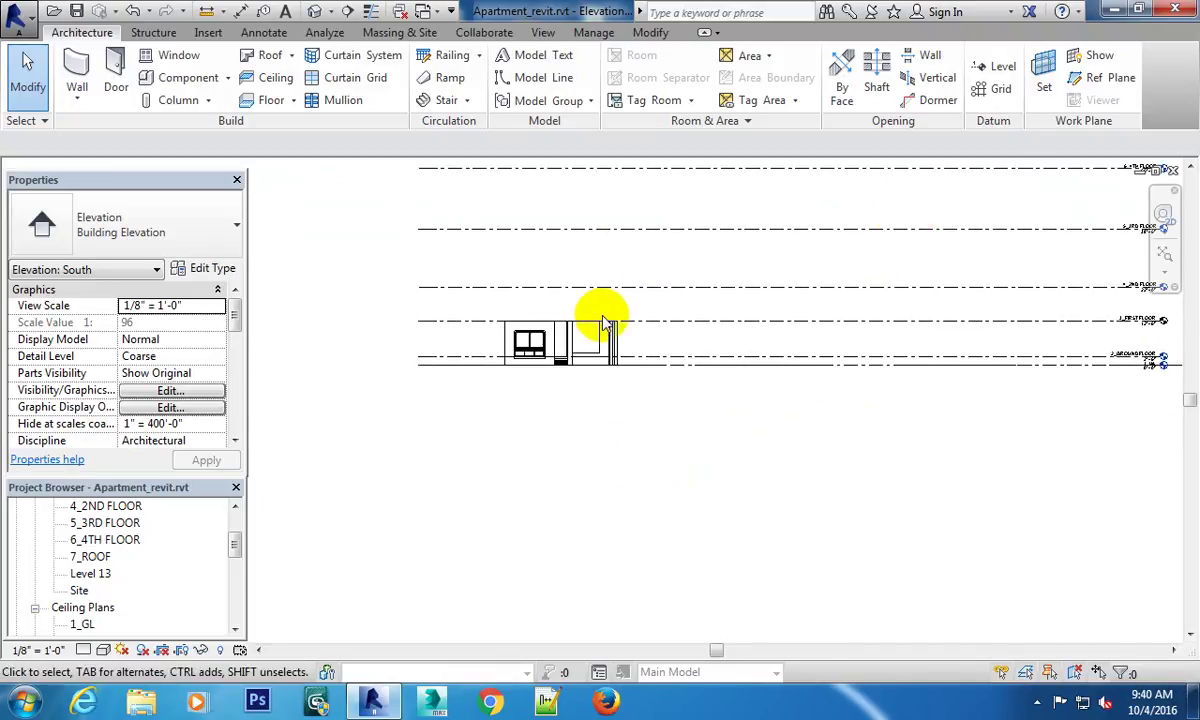
scroll(603, 323, up, 3)
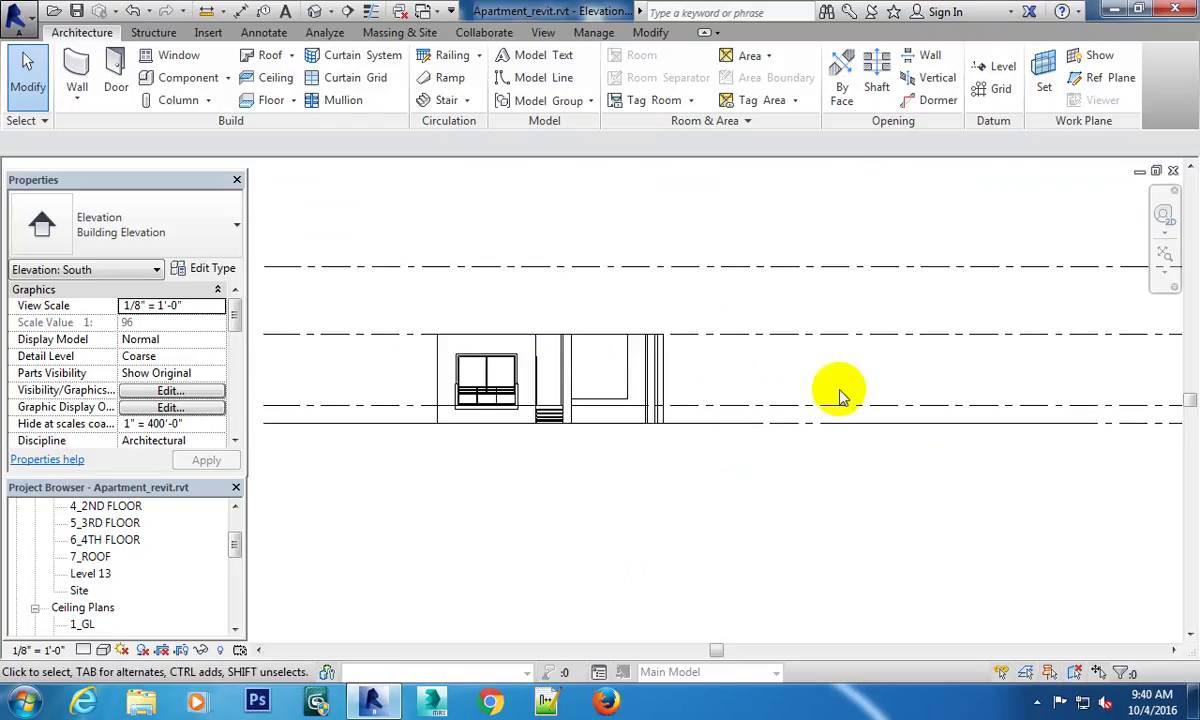
middle_drag(929, 396, 770, 393)
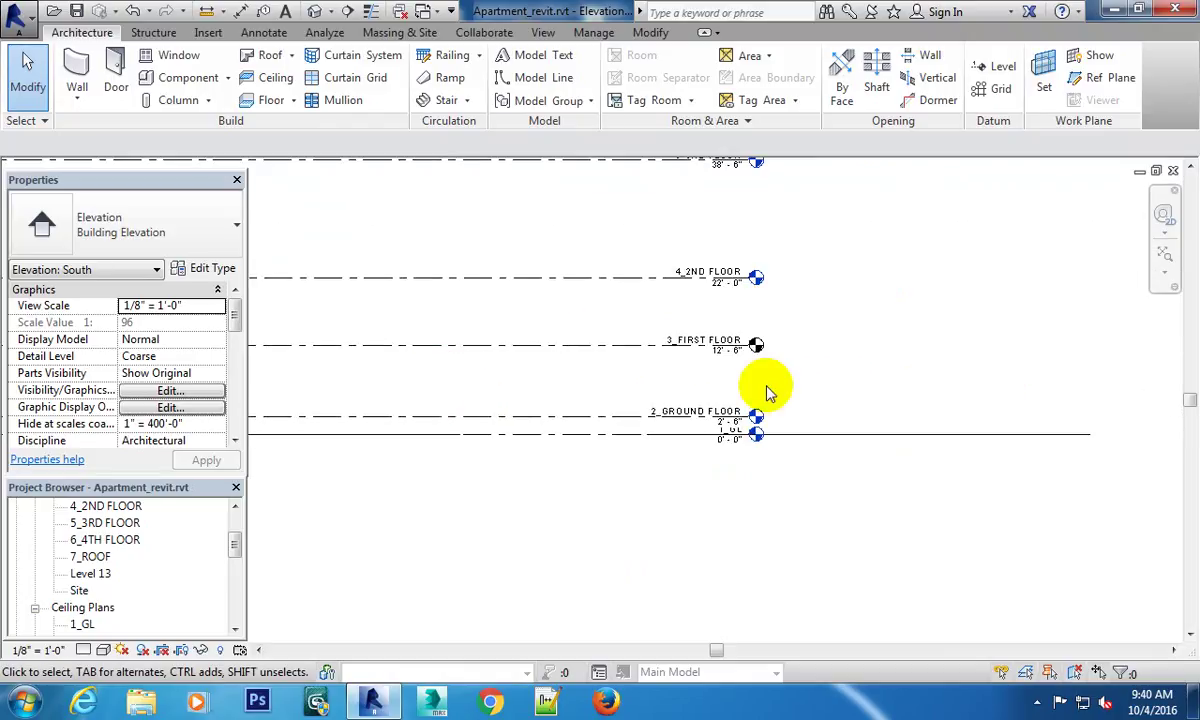
scroll(768, 392, up, 2)
scroll(812, 386, down, 1)
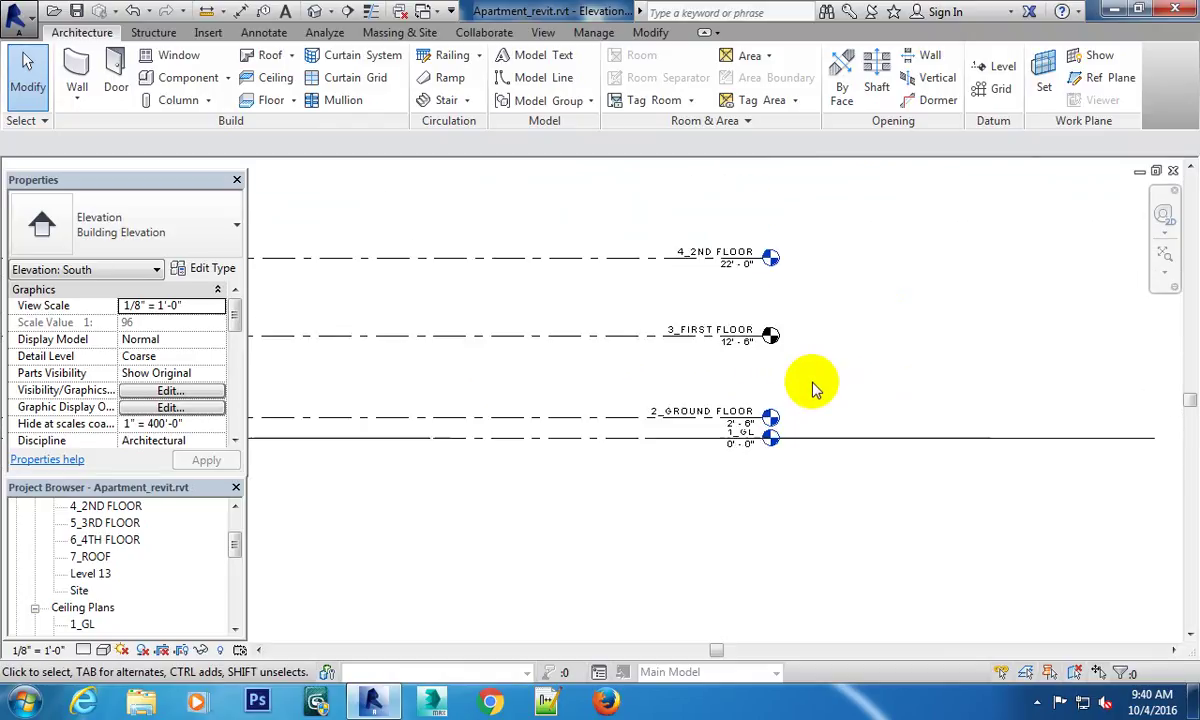
scroll(812, 386, down, 1)
scroll(812, 386, down, 1)
scroll(812, 386, down, 1)
middle_drag(524, 398, 753, 391)
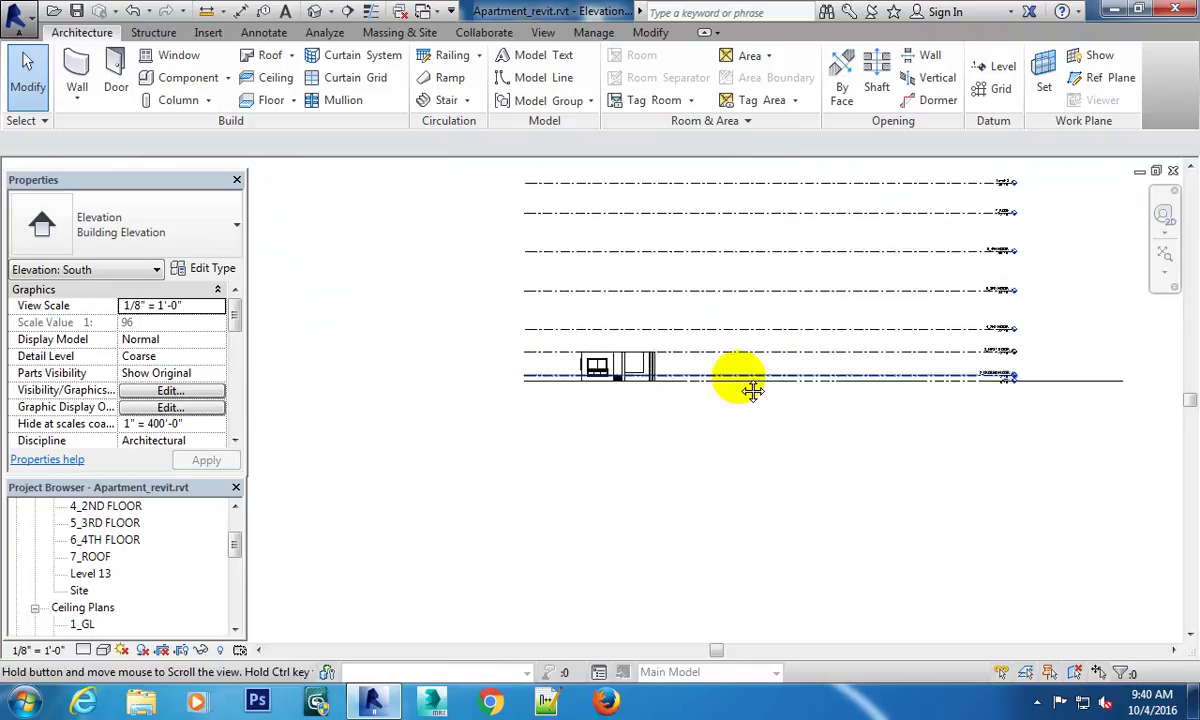
scroll(624, 375, up, 1)
scroll(554, 368, up, 2)
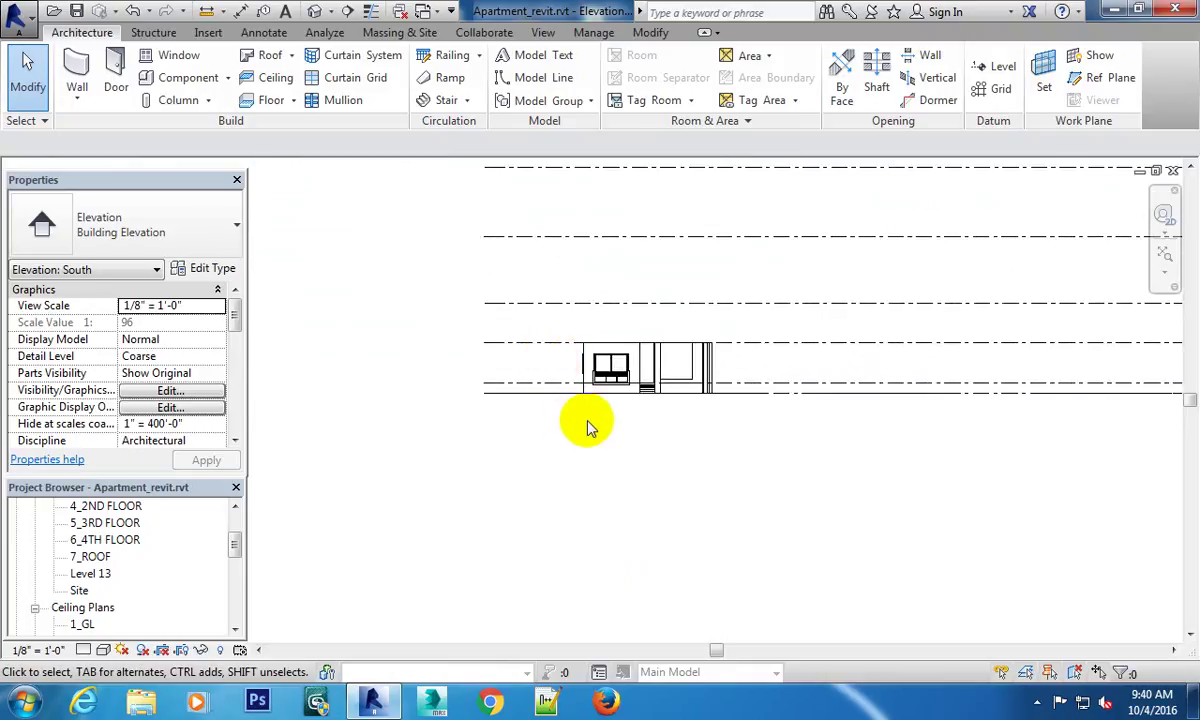
scroll(698, 425, down, 1)
scroll(683, 348, up, 1)
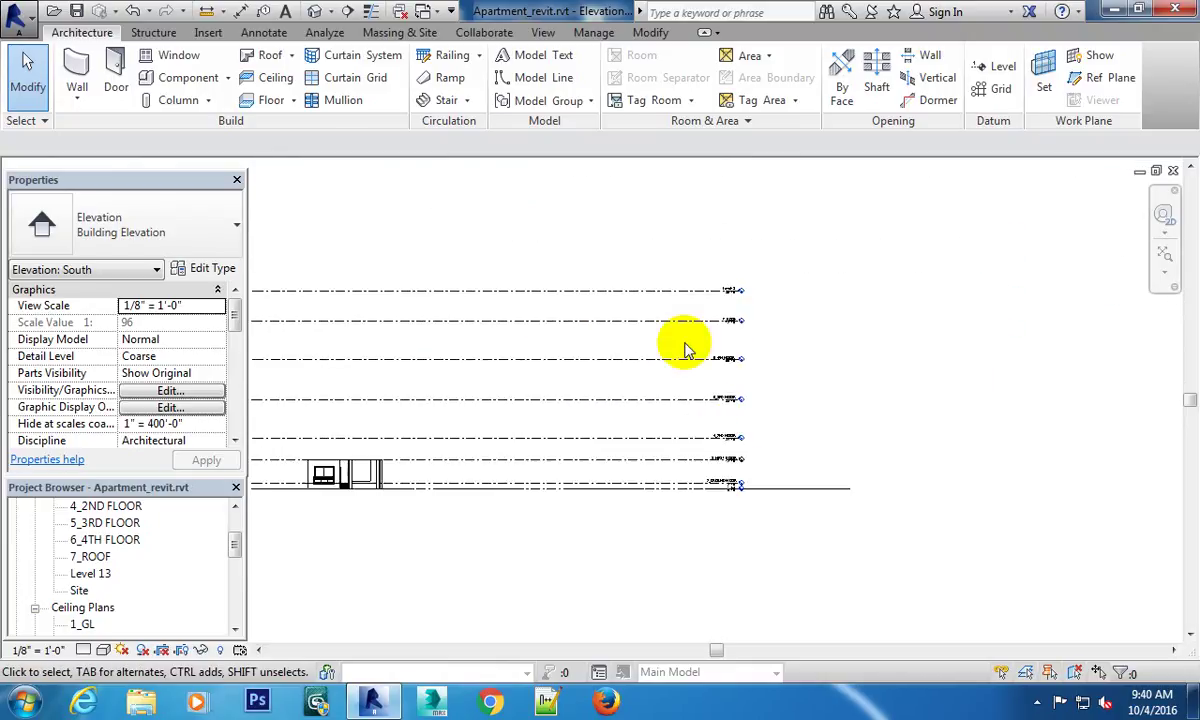
scroll(755, 313, up, 2)
scroll(750, 327, up, 2)
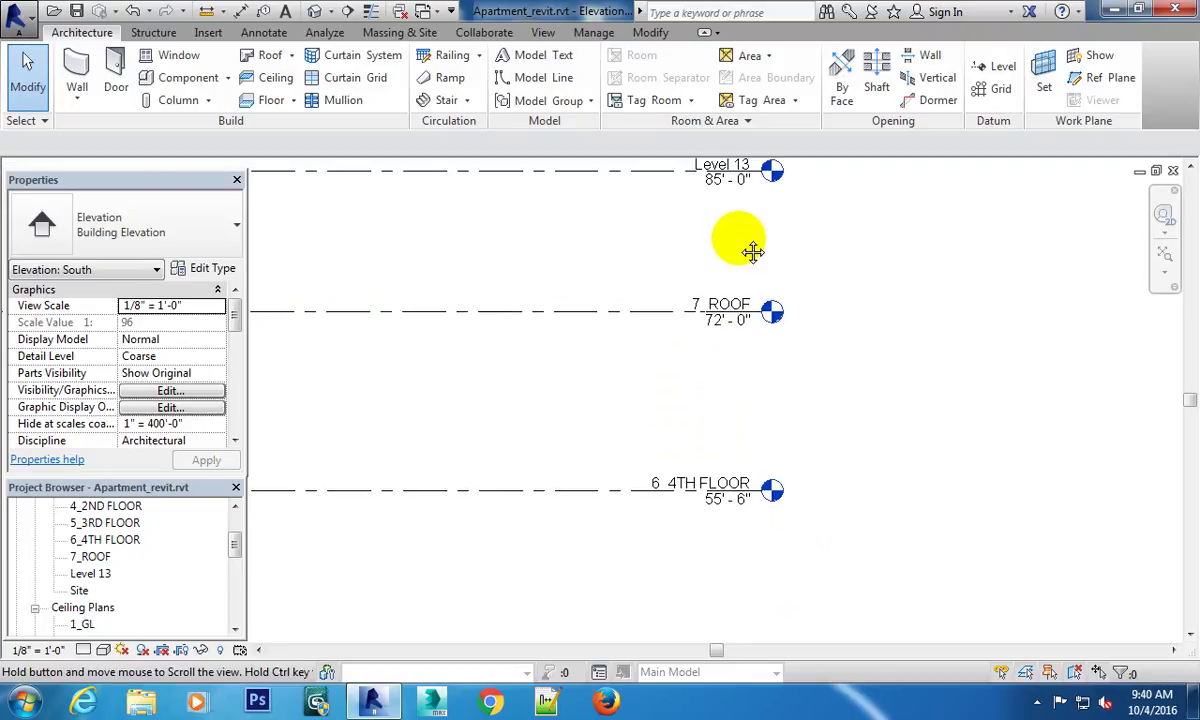
Delete Level 13 and its floor plan view, accepting the deletion warning.
middle_drag(740, 402, 796, 522)
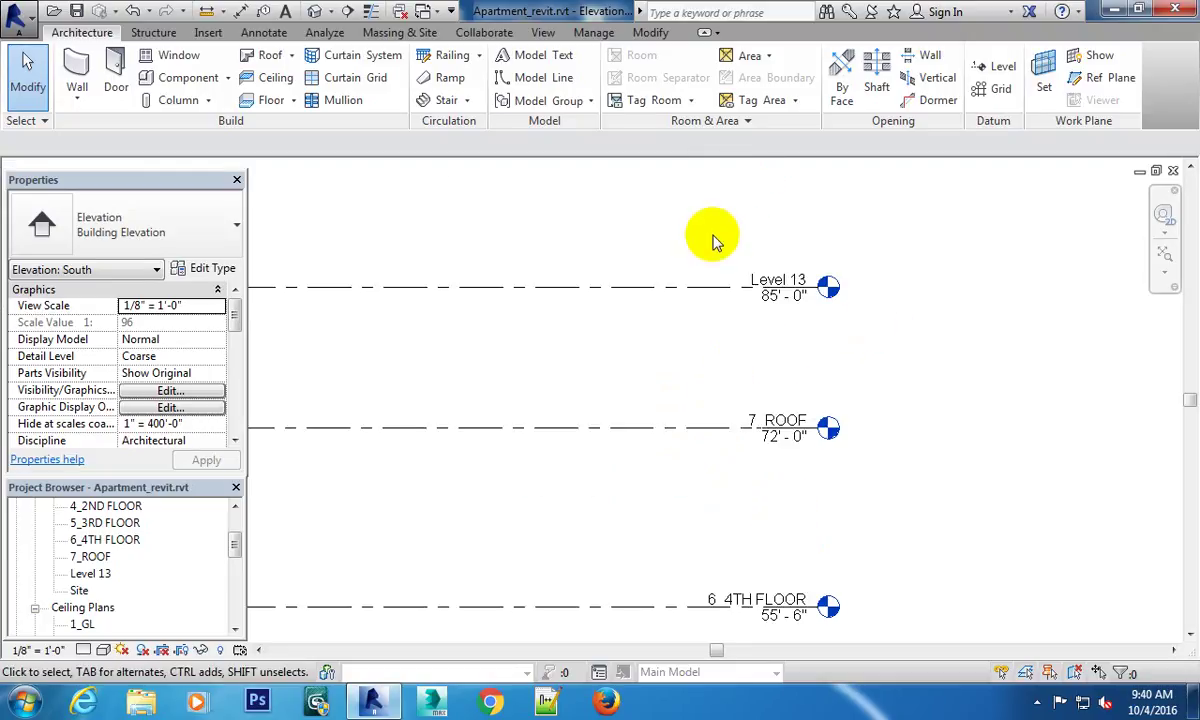
click(780, 293)
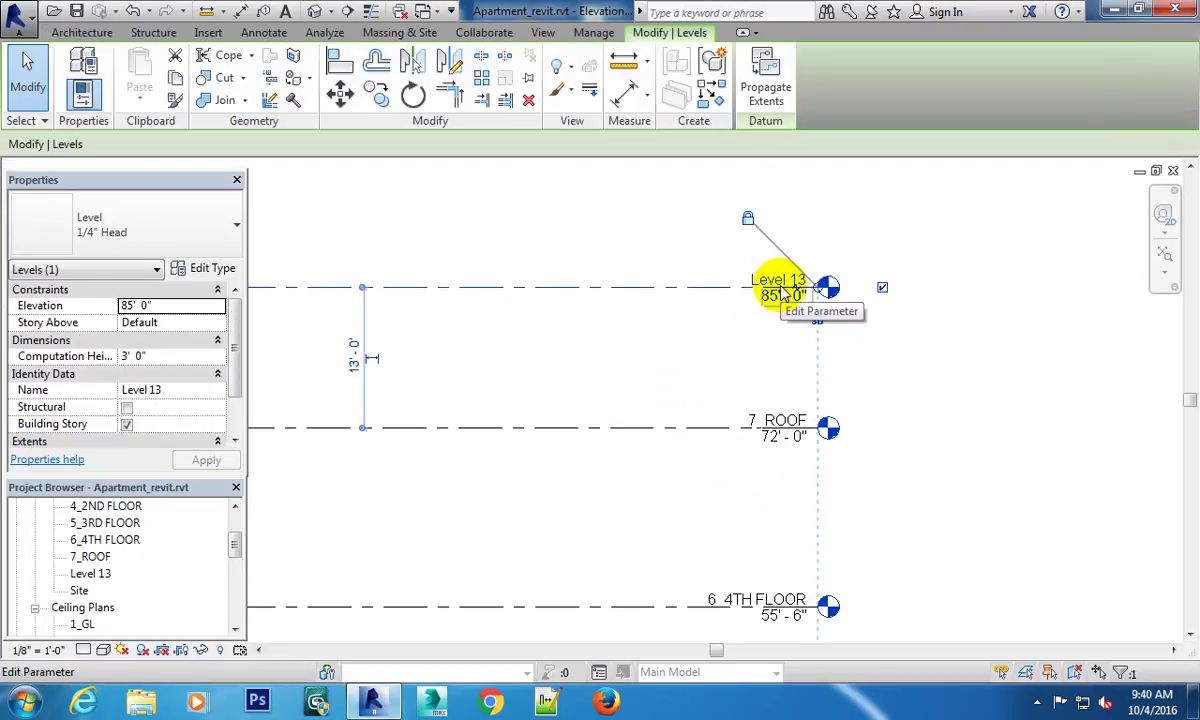
key(Delete)
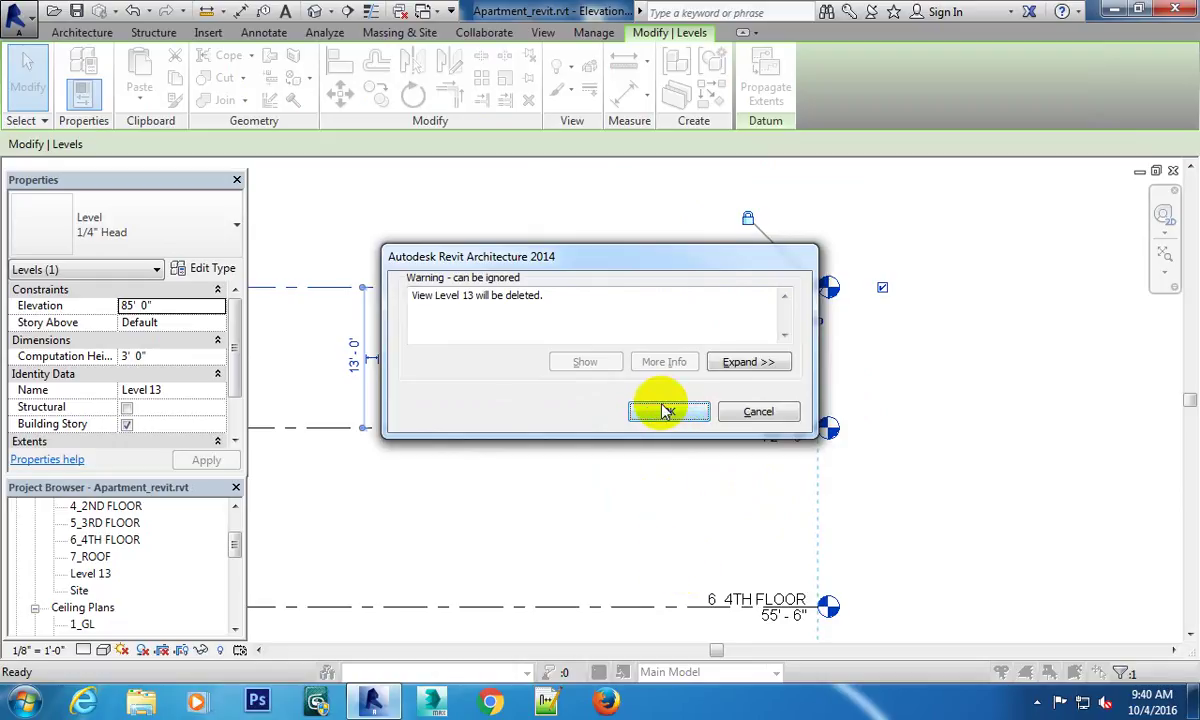
click(667, 414)
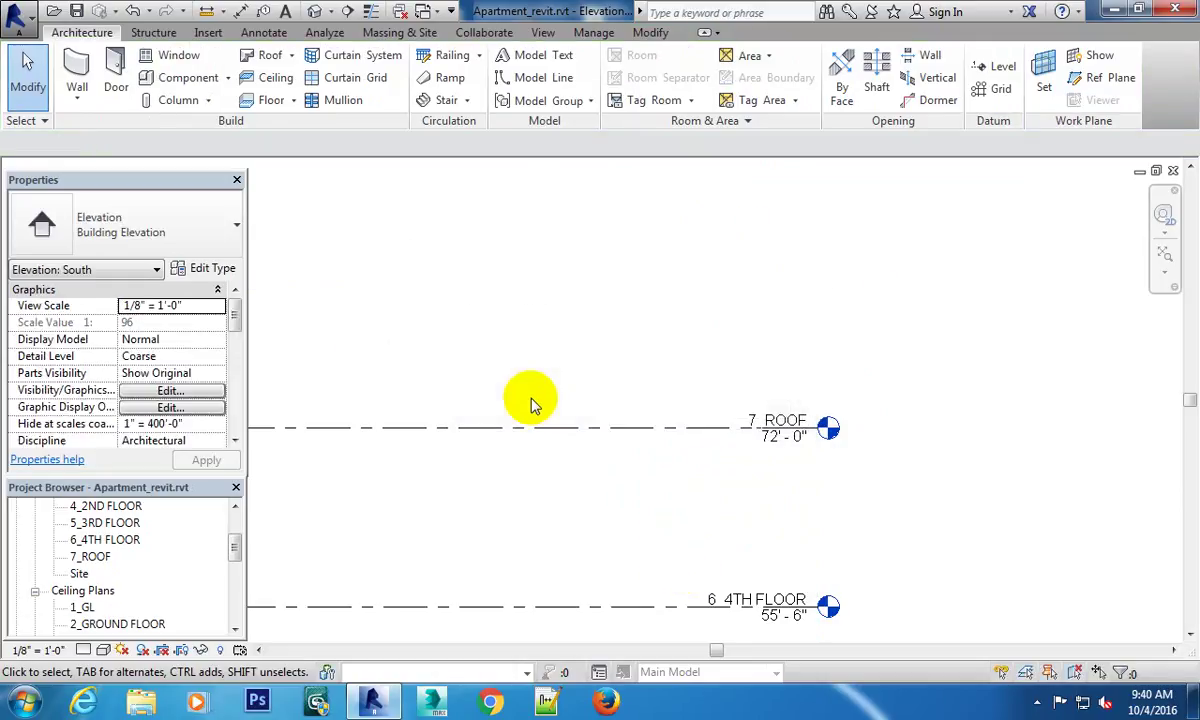
scroll(718, 348, down, 2)
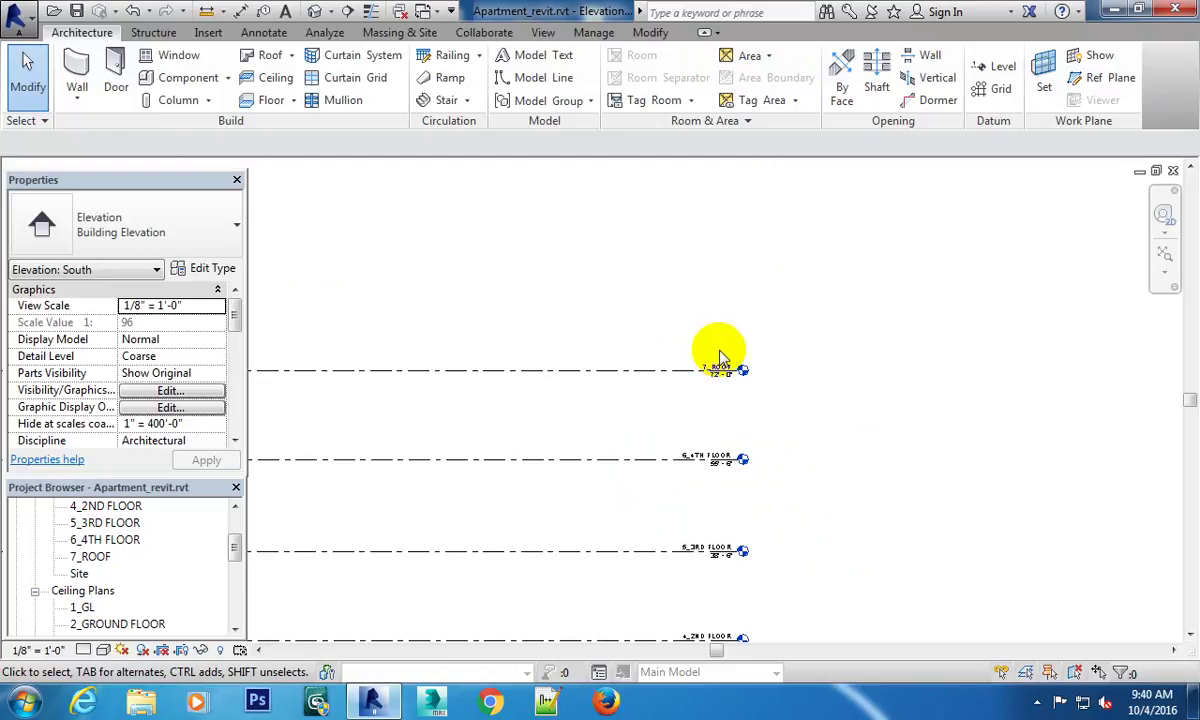
scroll(740, 440, down, 2)
scroll(737, 415, up, 1)
scroll(798, 340, up, 1)
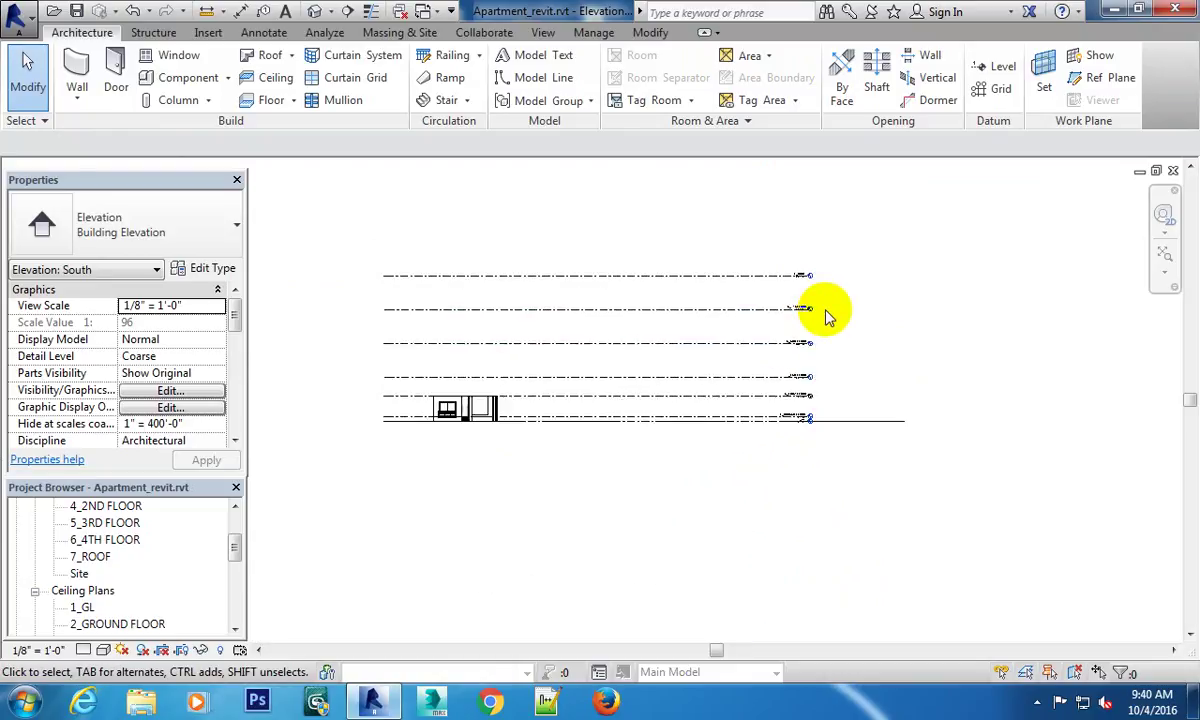
scroll(828, 316, up, 2)
scroll(780, 285, up, 2)
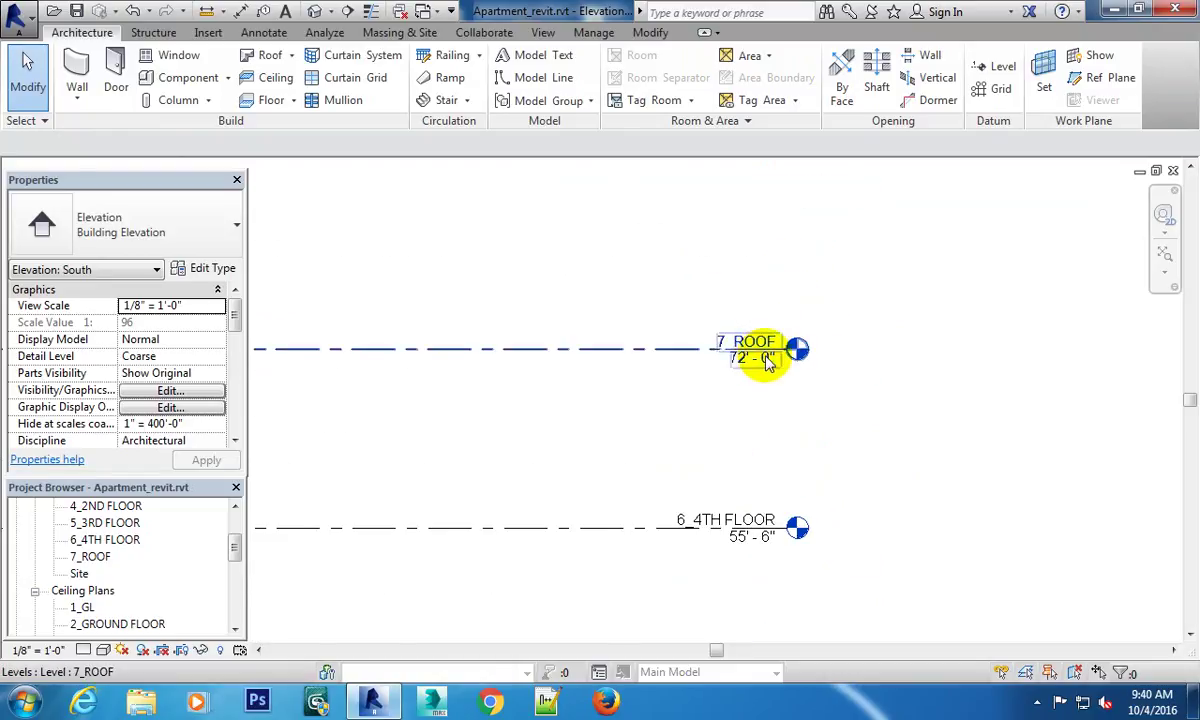
scroll(778, 365, down, 2)
scroll(852, 420, down, 2)
middle_drag(852, 455, 924, 367)
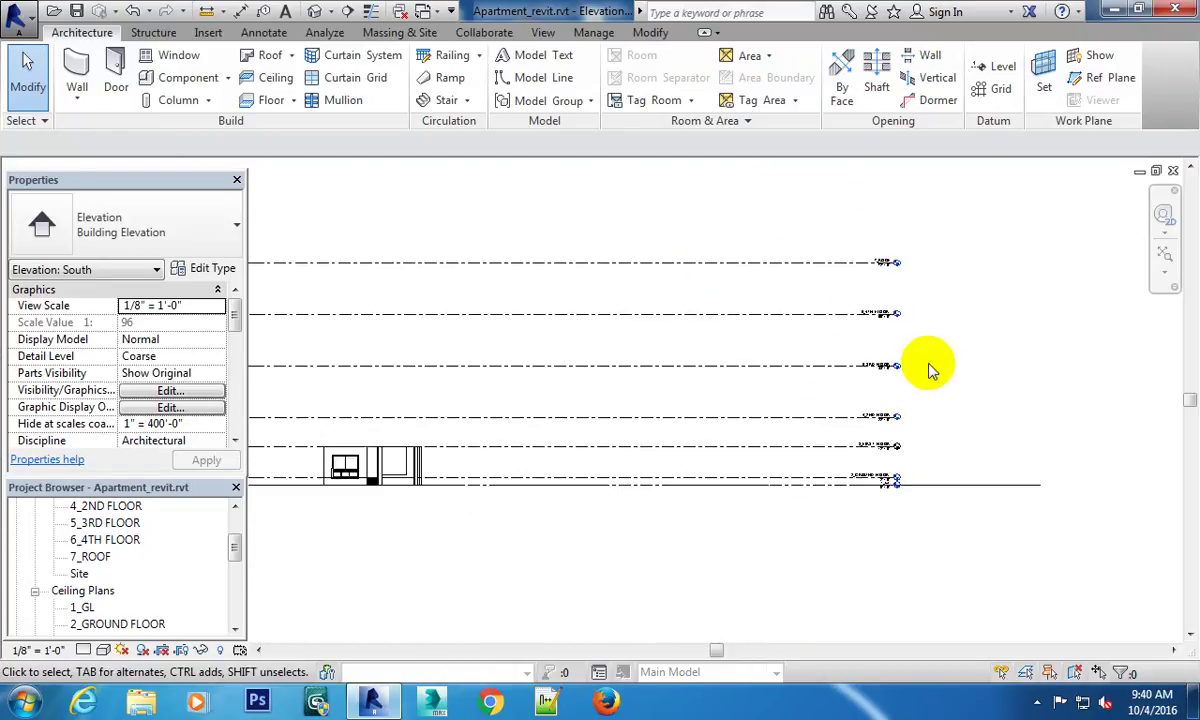
scroll(924, 367, down, 2)
middle_drag(805, 333, 898, 287)
scroll(645, 343, up, 2)
scroll(700, 342, up, 1)
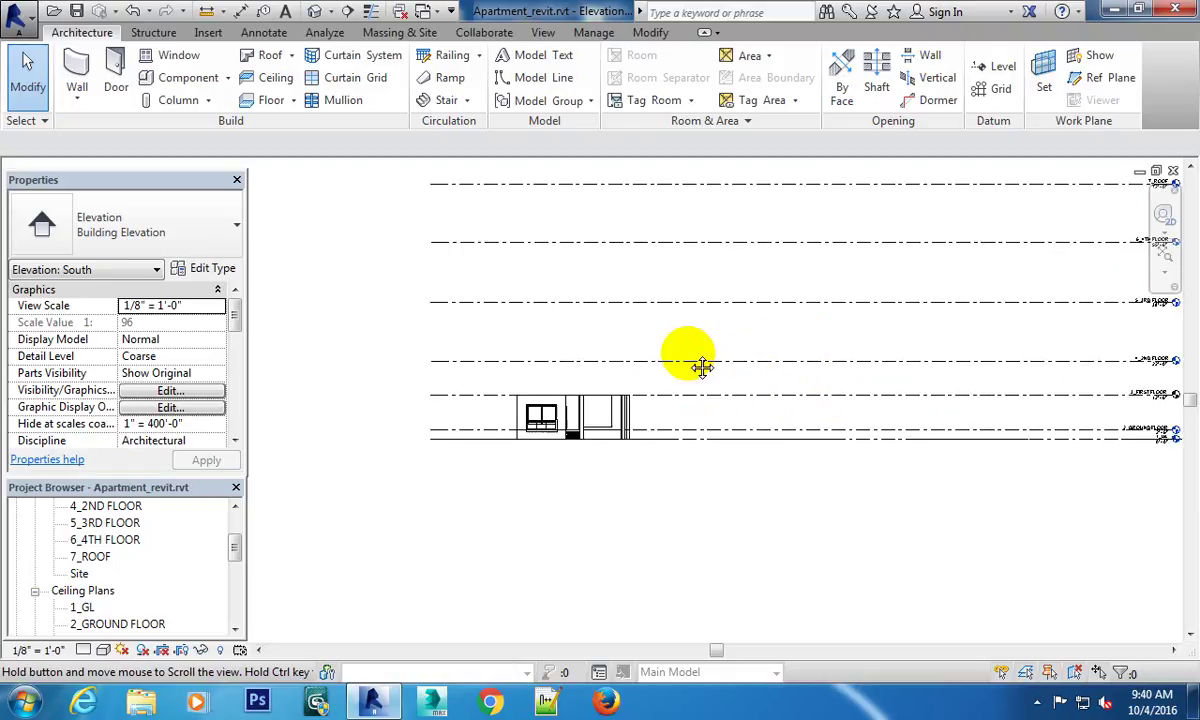
mouse_move(691, 357)
middle_down()
mouse_move(675, 358)
mouse_move(702, 335)
middle_up()
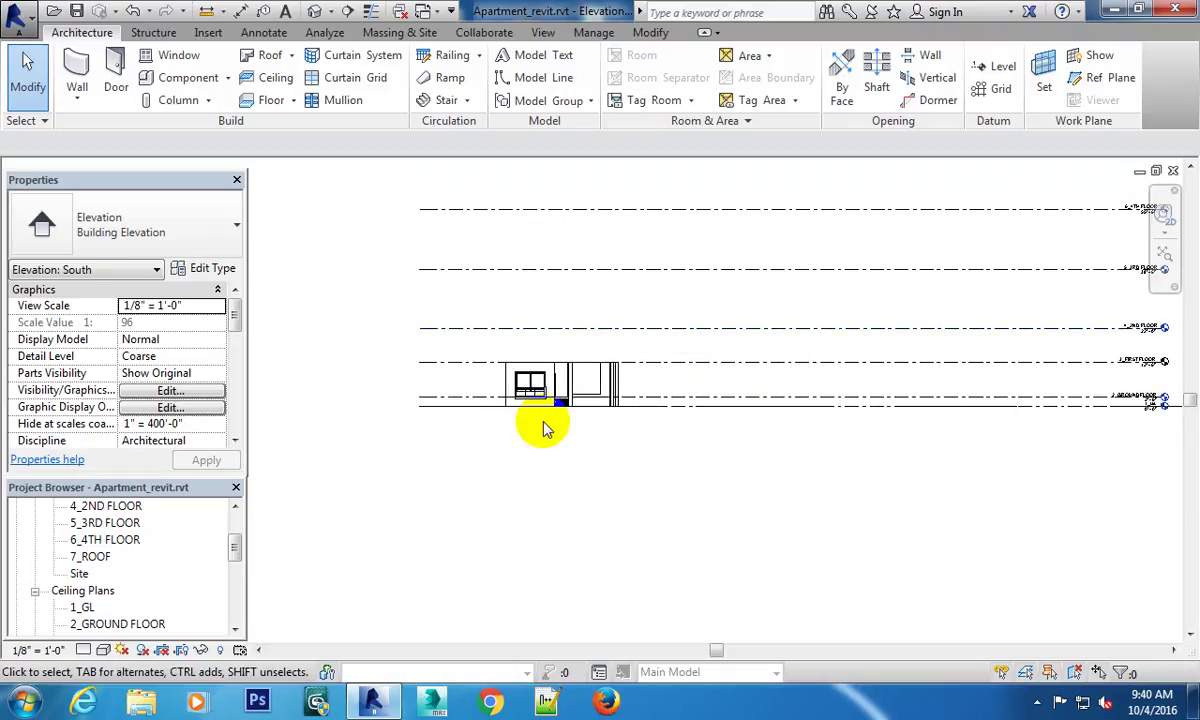
scroll(702, 394, down, 2)
middle_drag(702, 394, 691, 389)
scroll(504, 415, up, 1)
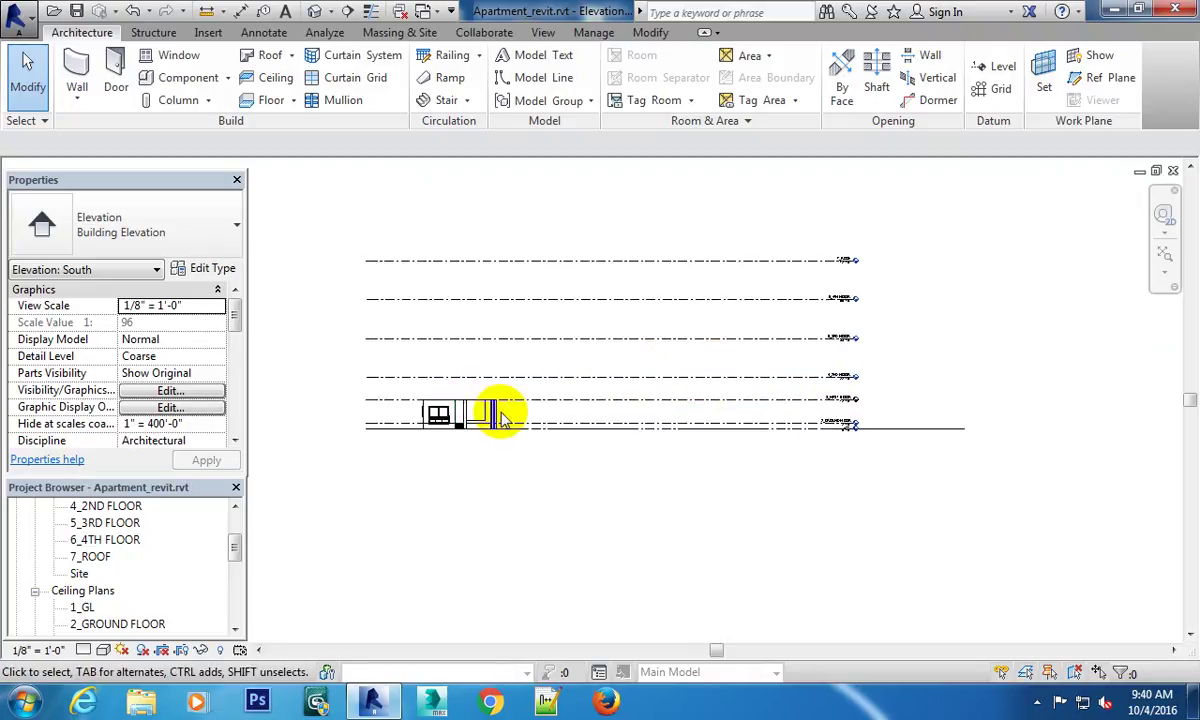
scroll(514, 407, up, 2)
scroll(1050, 410, up, 1)
mouse_move(1050, 410)
middle_down()
mouse_move(678, 410)
mouse_move(980, 408)
middle_up()
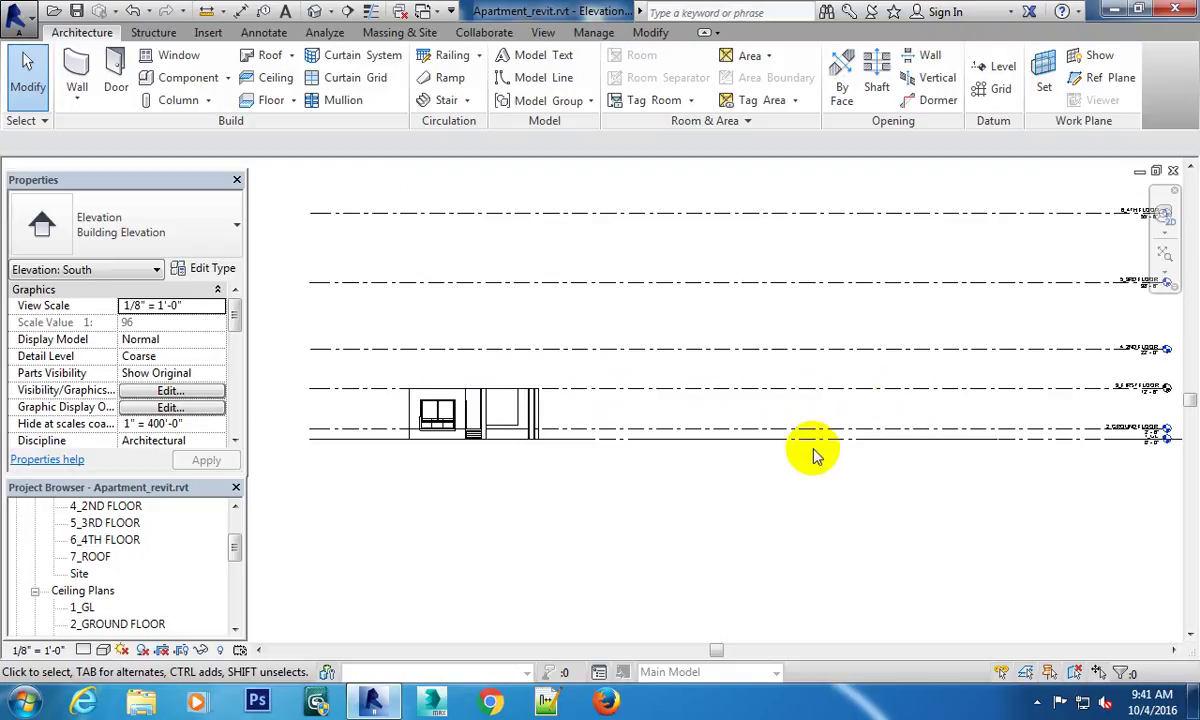
middle_drag(833, 420, 730, 420)
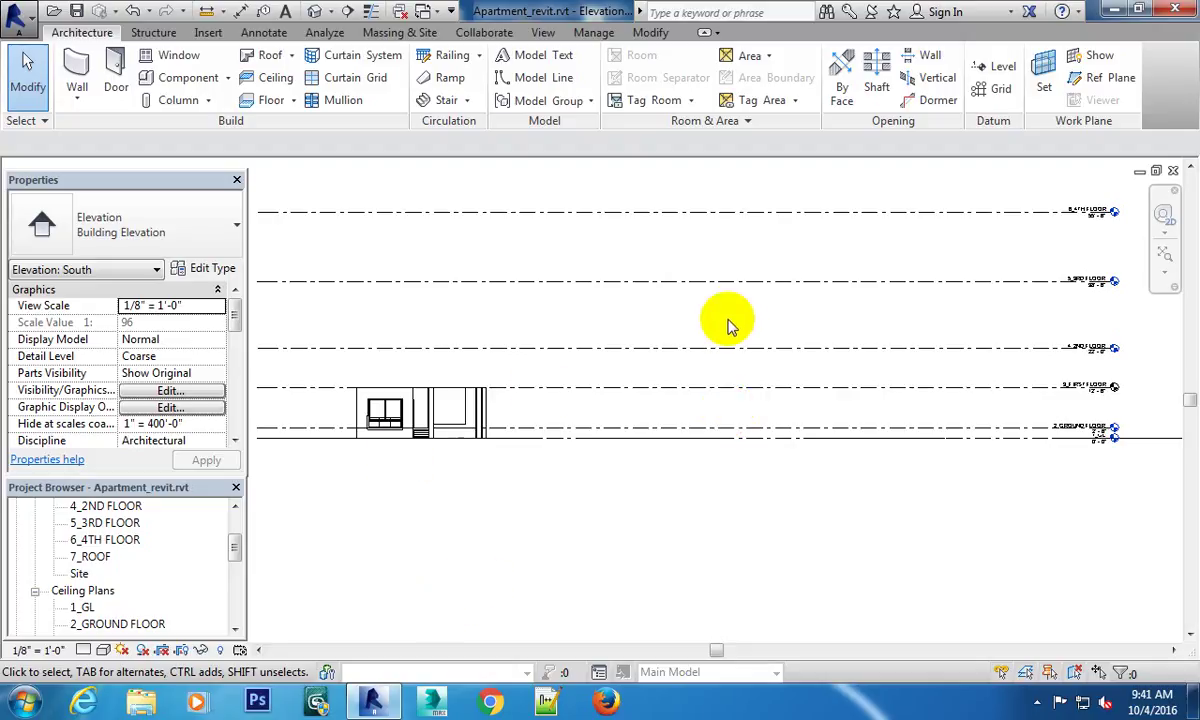
middle_drag(728, 325, 753, 319)
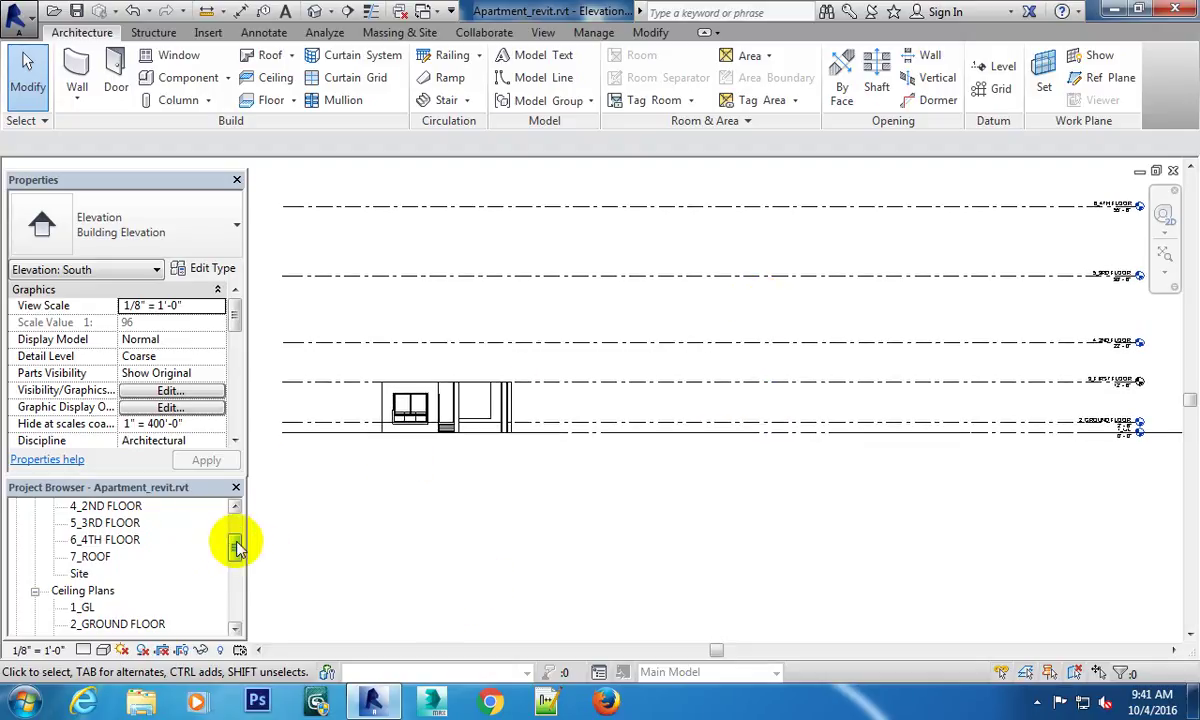
drag(237, 547, 238, 522)
Open the 3_FIRST FLOOR plan and frame the imported furniture layout drawing.
click(137, 573)
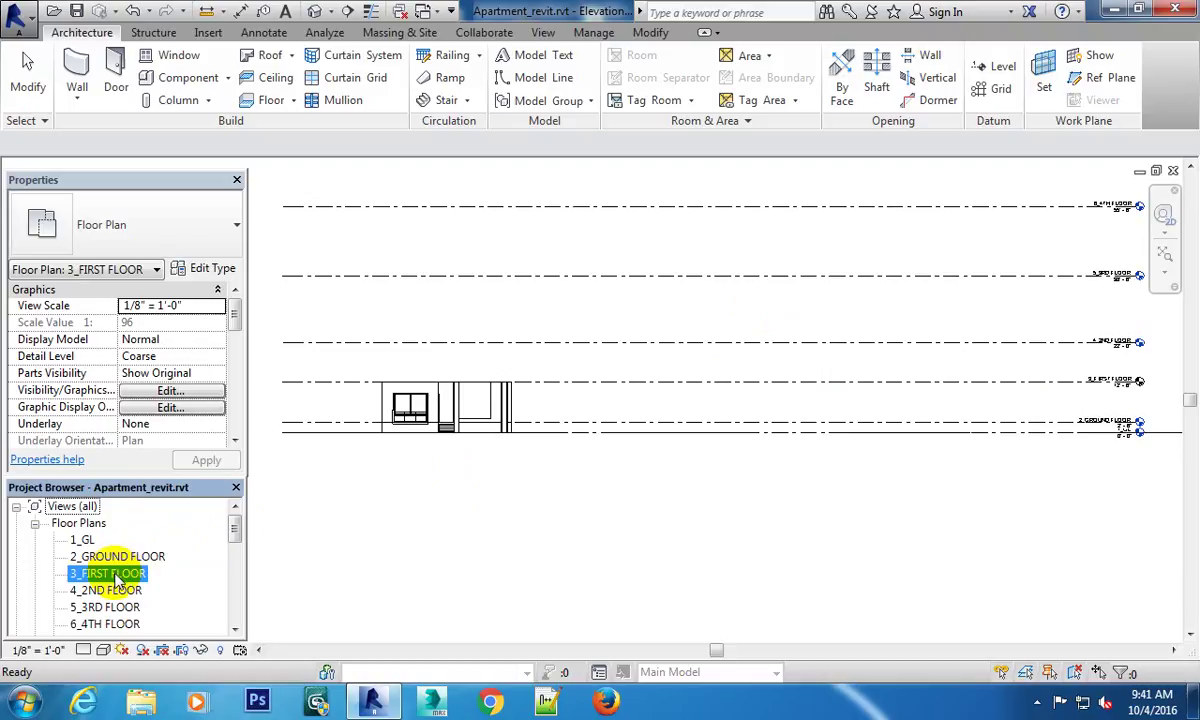
double_click(115, 577)
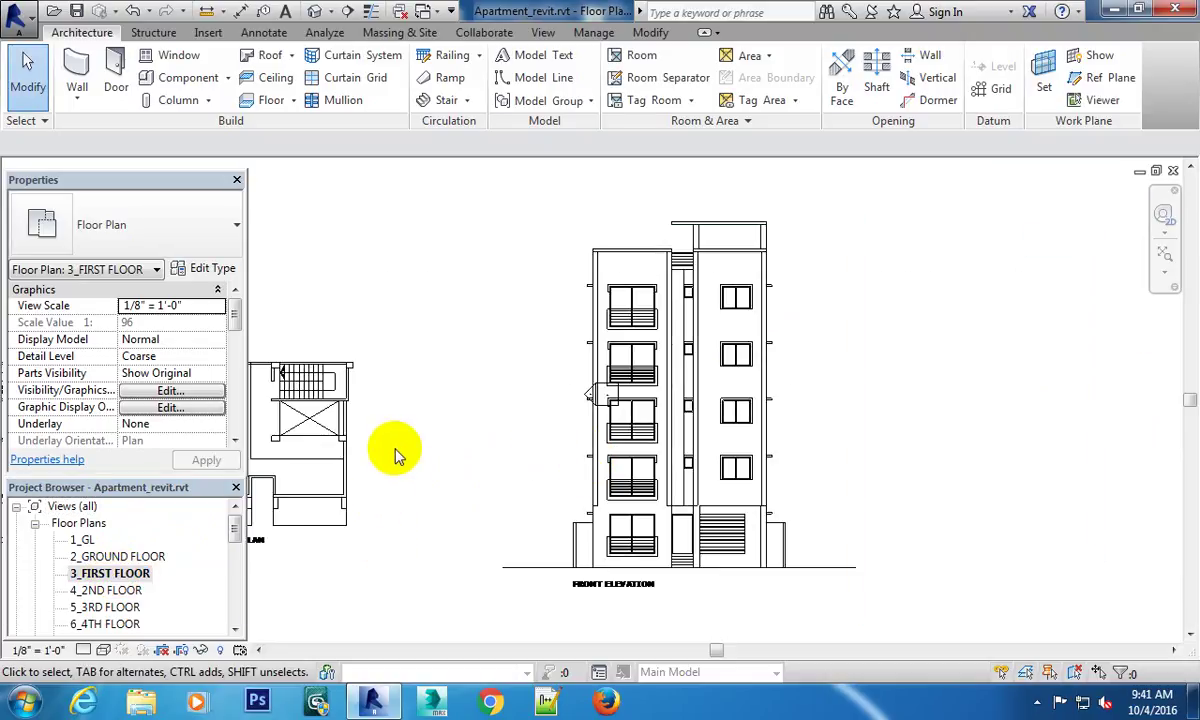
middle_drag(394, 450, 903, 375)
scroll(415, 362, up, 2)
scroll(415, 367, up, 2)
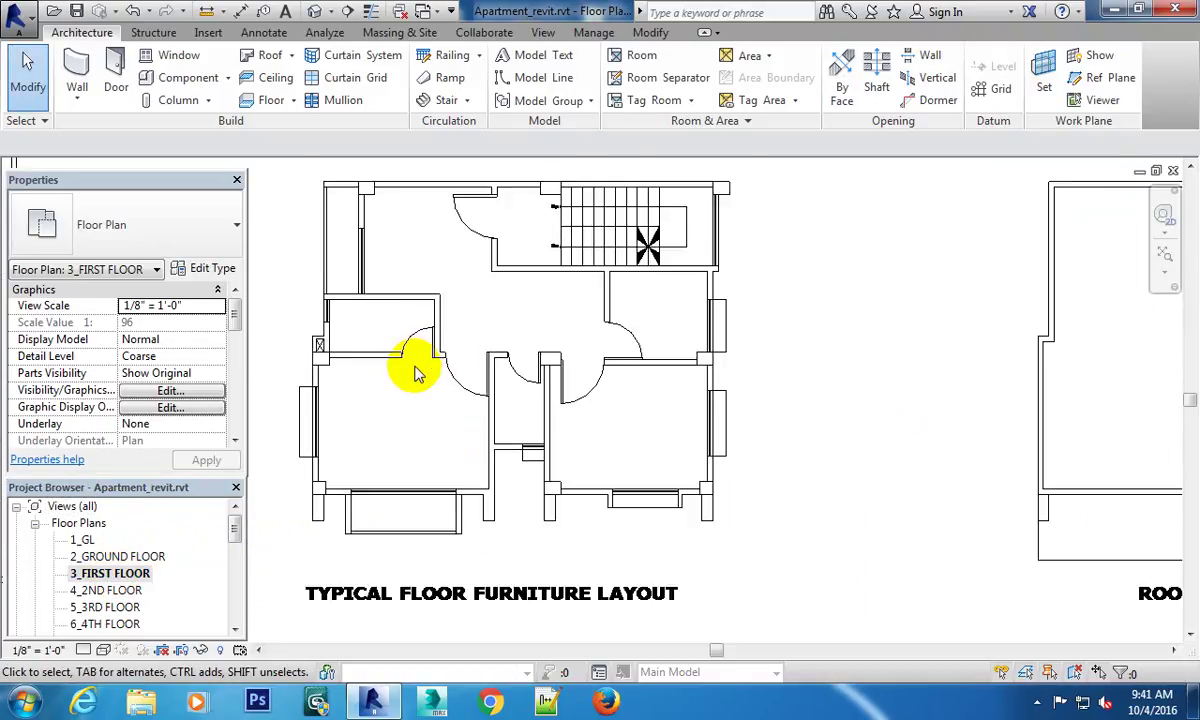
scroll(672, 340, down, 2)
click(702, 420)
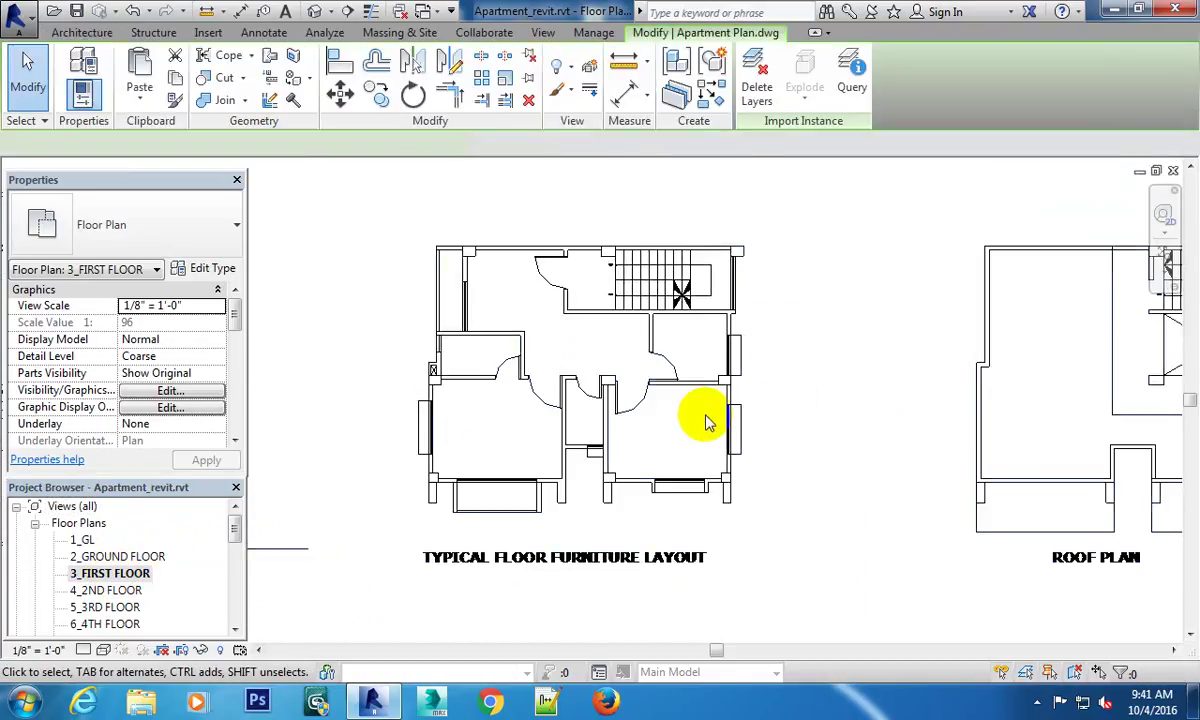
click(717, 236)
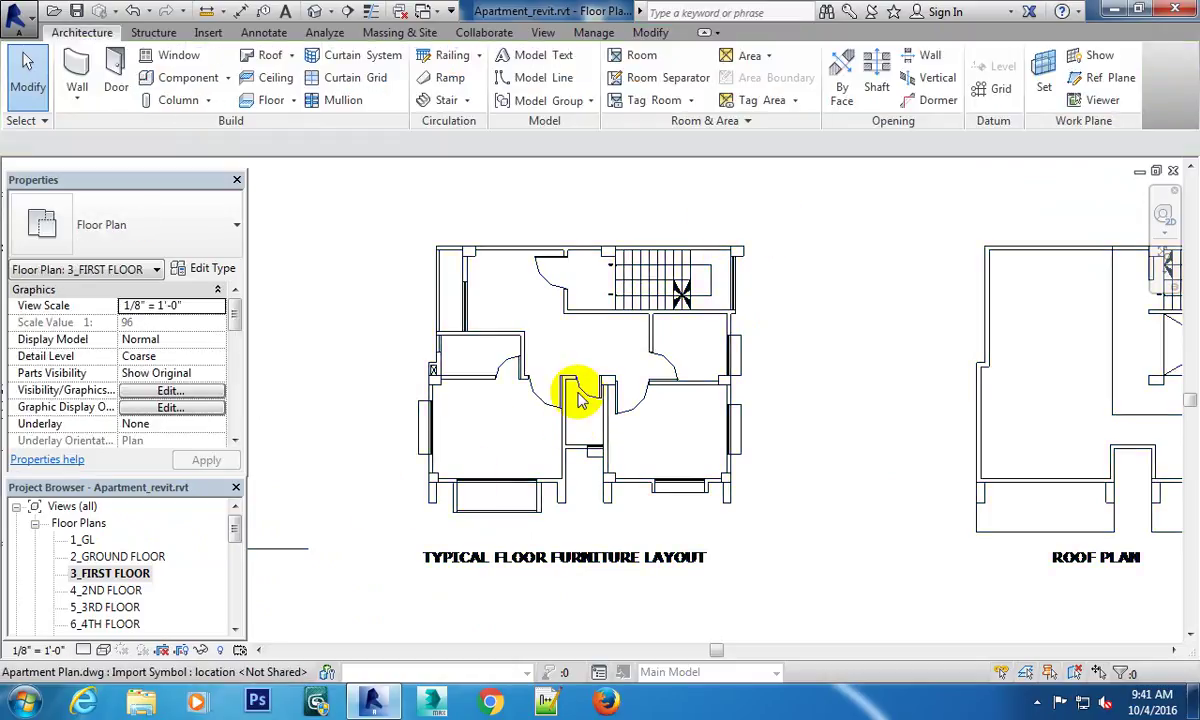
Briefly view the 2_GROUND FLOOR plan, then return to 3_FIRST FLOOR.
double_click(117, 556)
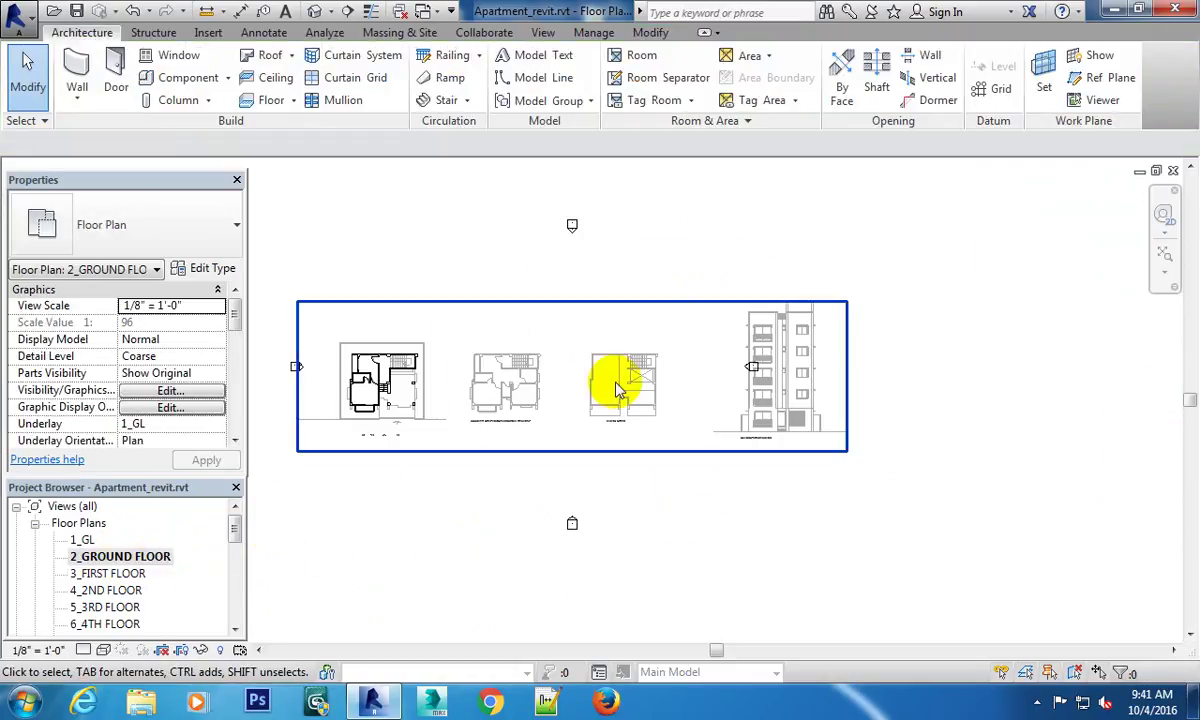
scroll(598, 380, up, 2)
scroll(688, 367, up, 2)
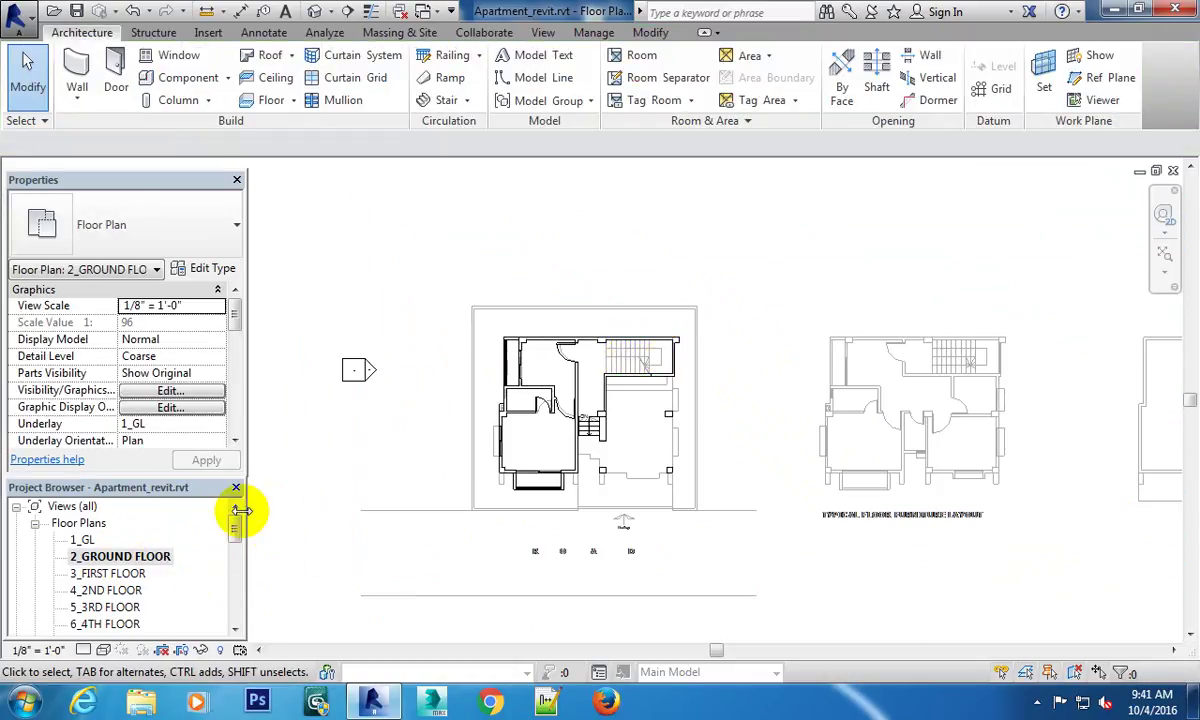
double_click(128, 578)
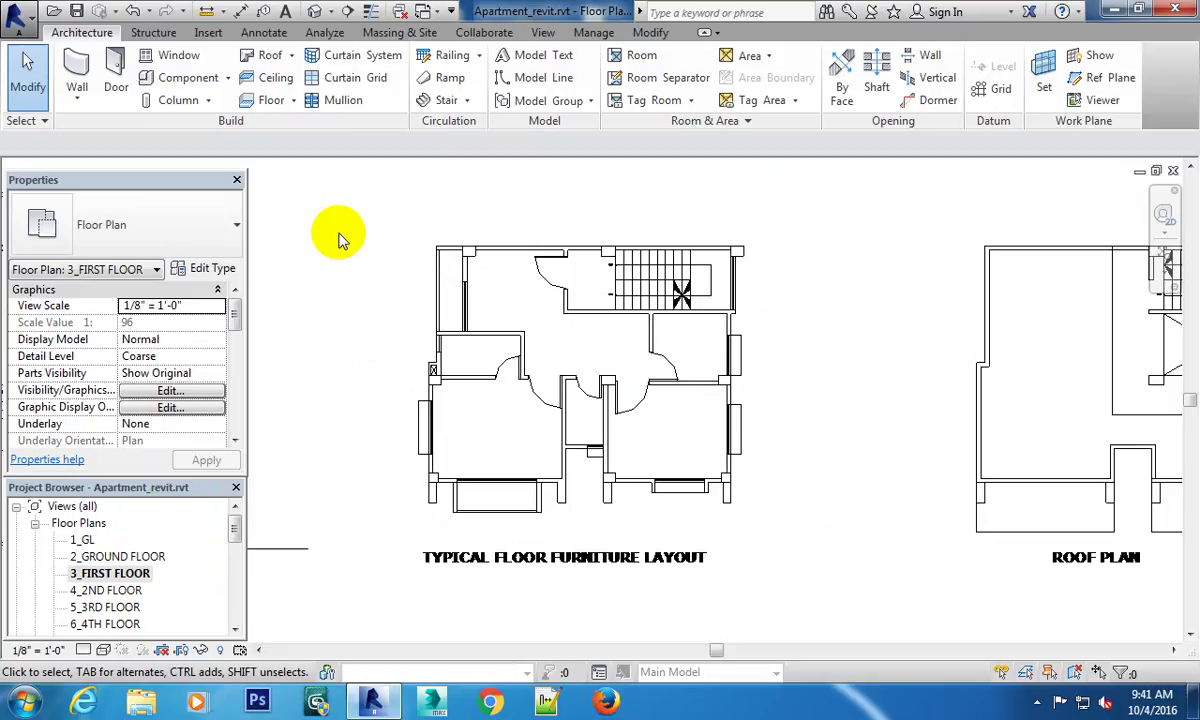
Create a Plinth 30" floor on level 1_GL as a rectangle enclosing the typical floor plan.
click(294, 100)
click(300, 135)
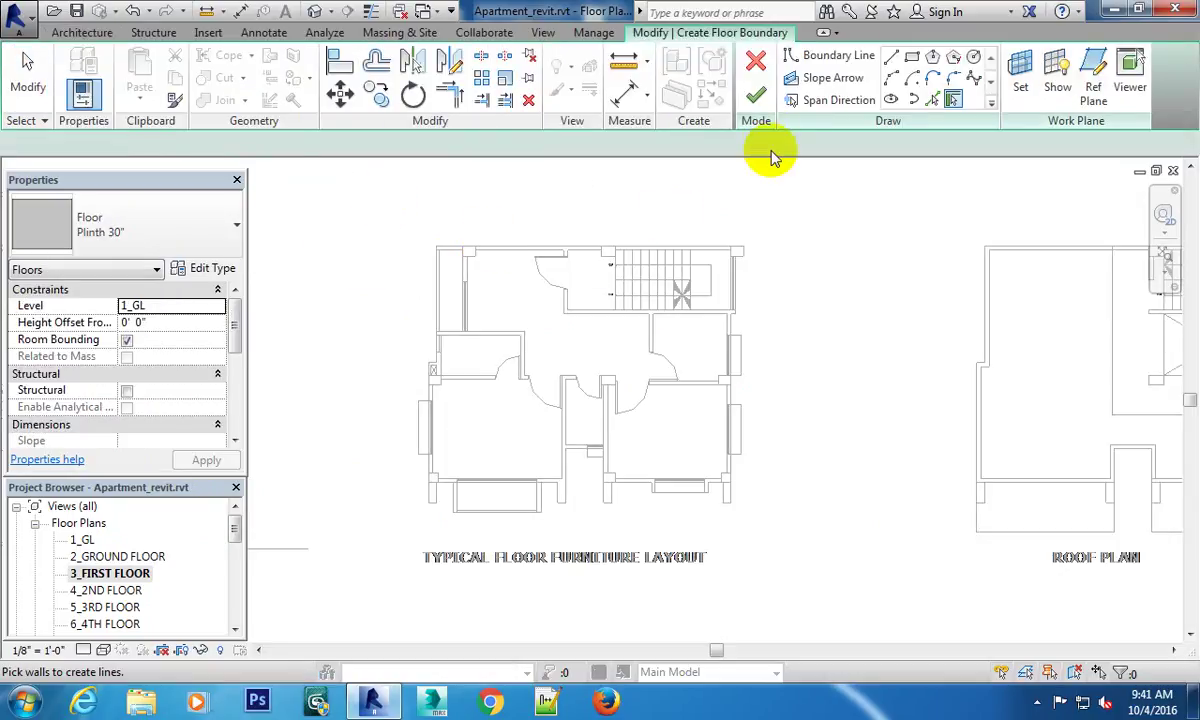
click(891, 57)
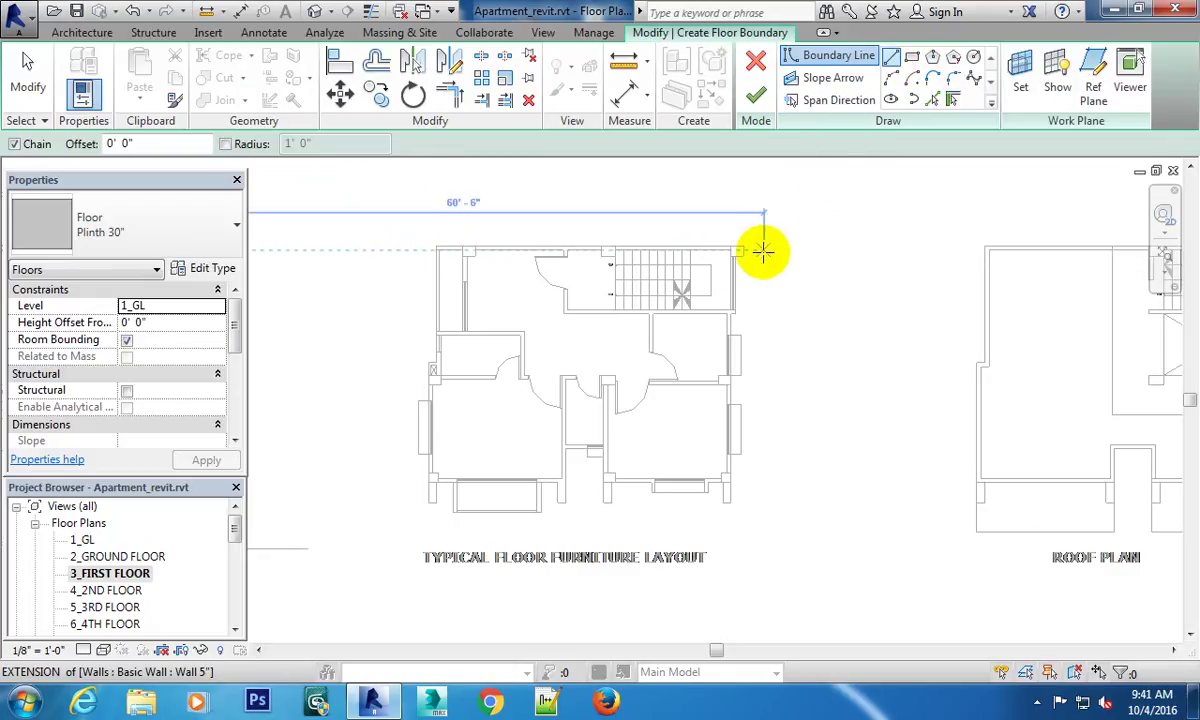
click(911, 57)
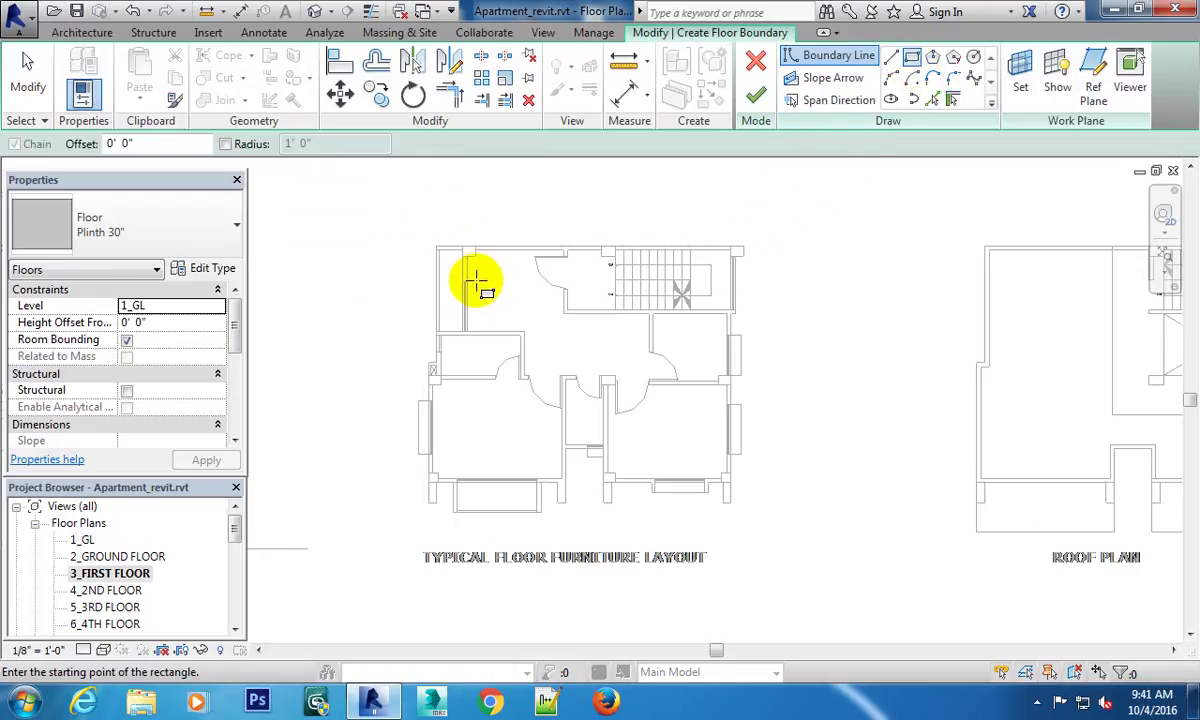
click(448, 256)
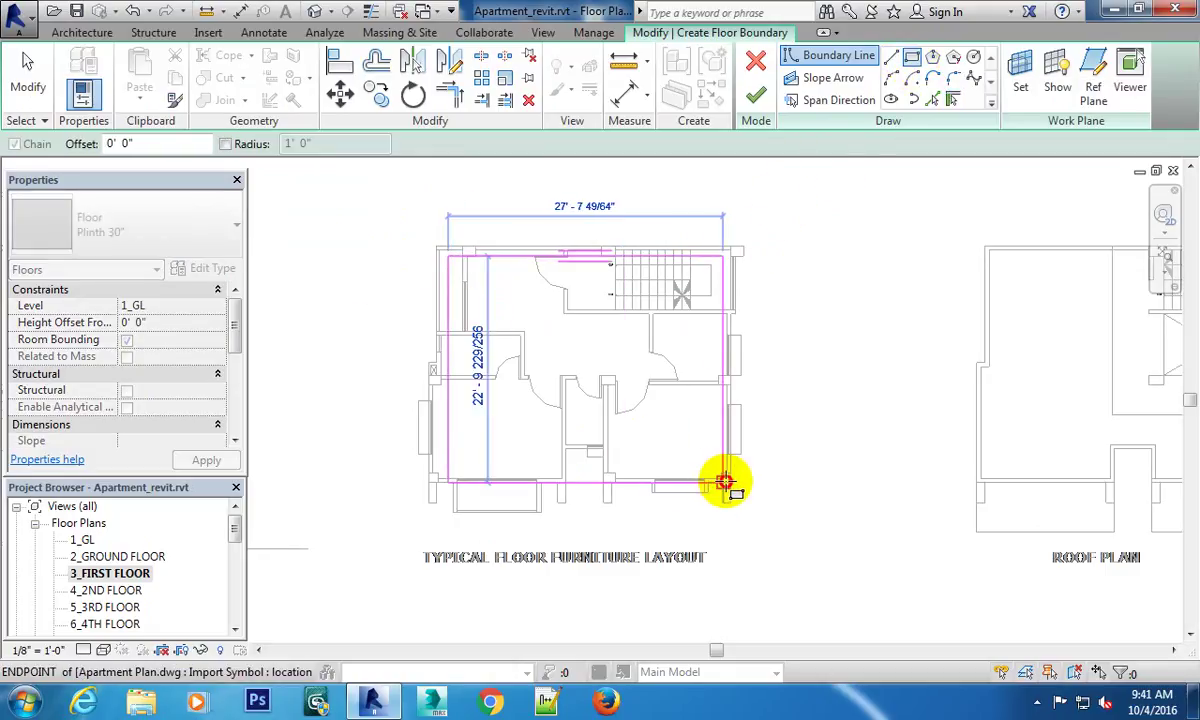
click(761, 518)
click(755, 97)
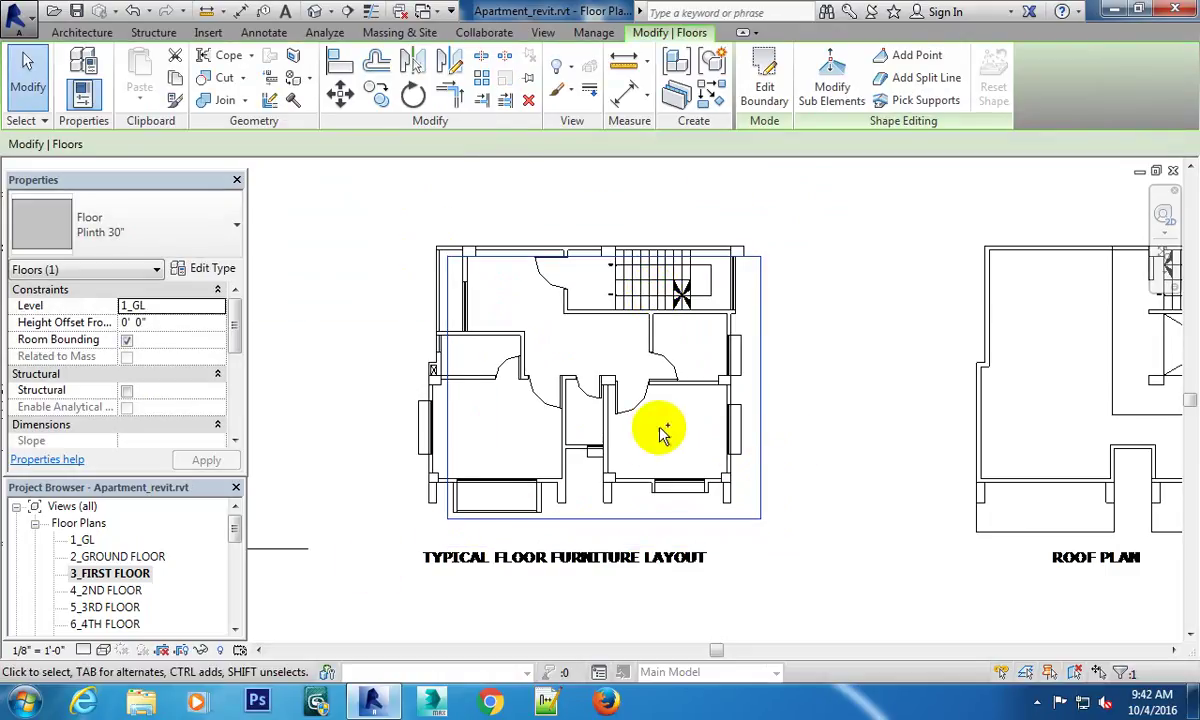
scroll(658, 415, down, 2)
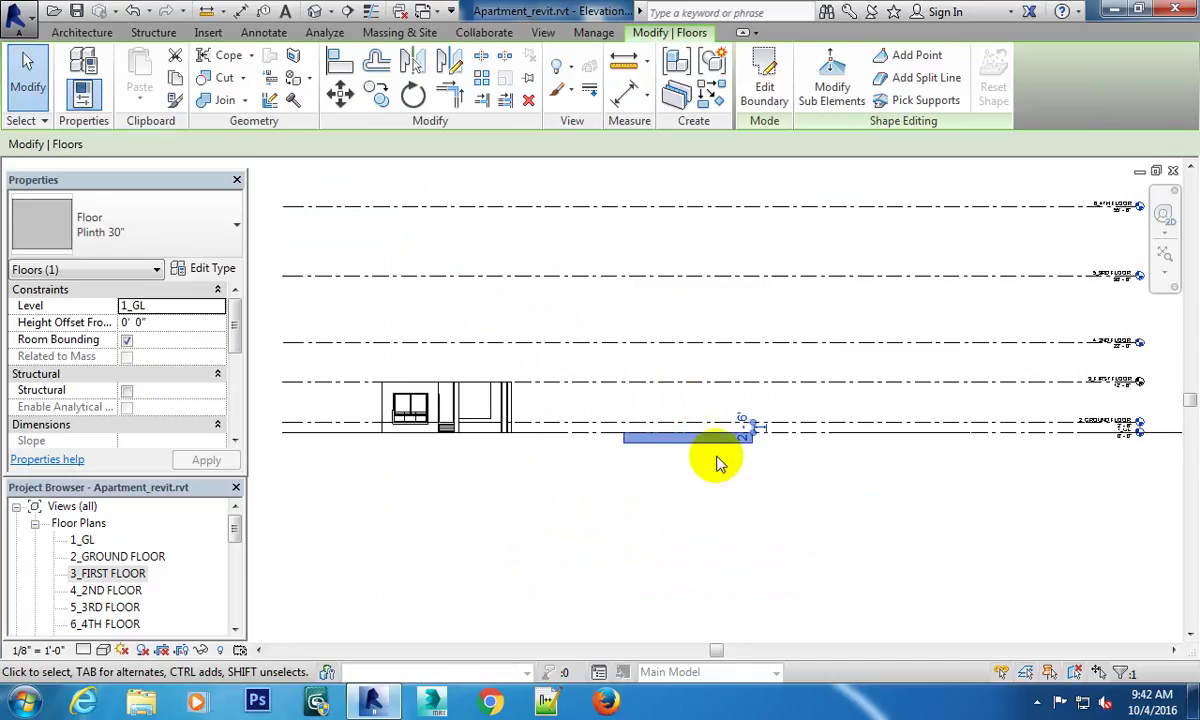
click(725, 477)
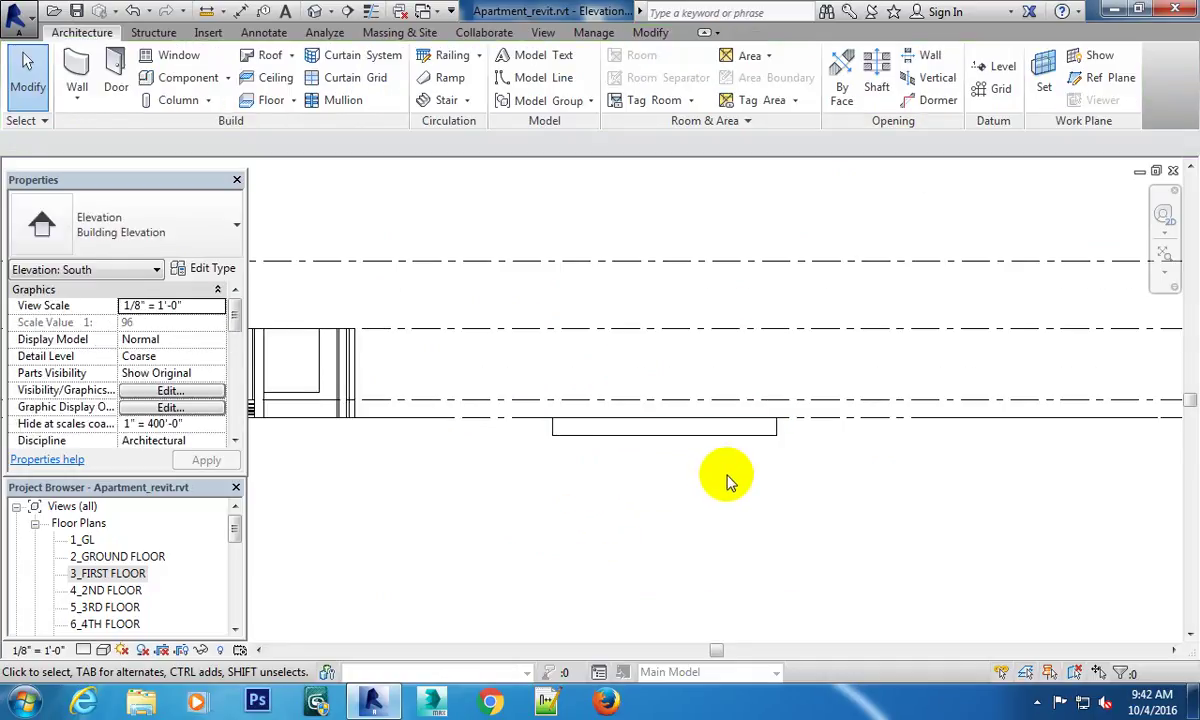
click(745, 437)
scroll(745, 437, down, 2)
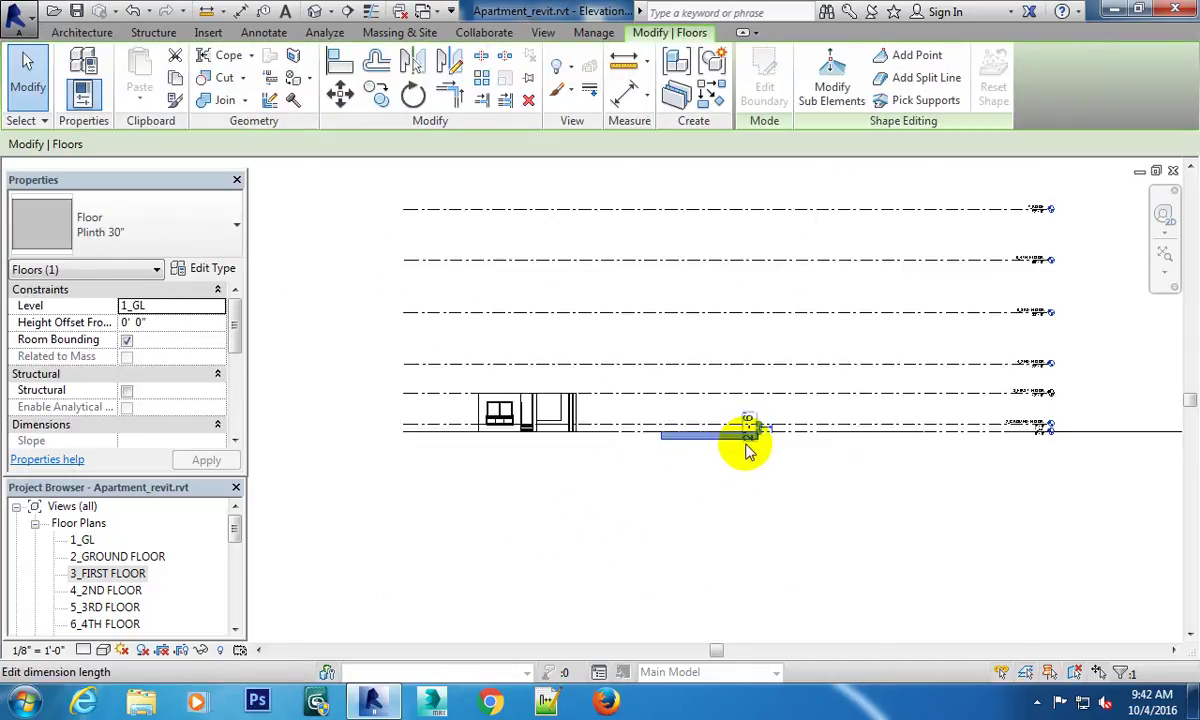
key(ctrl+Tab)
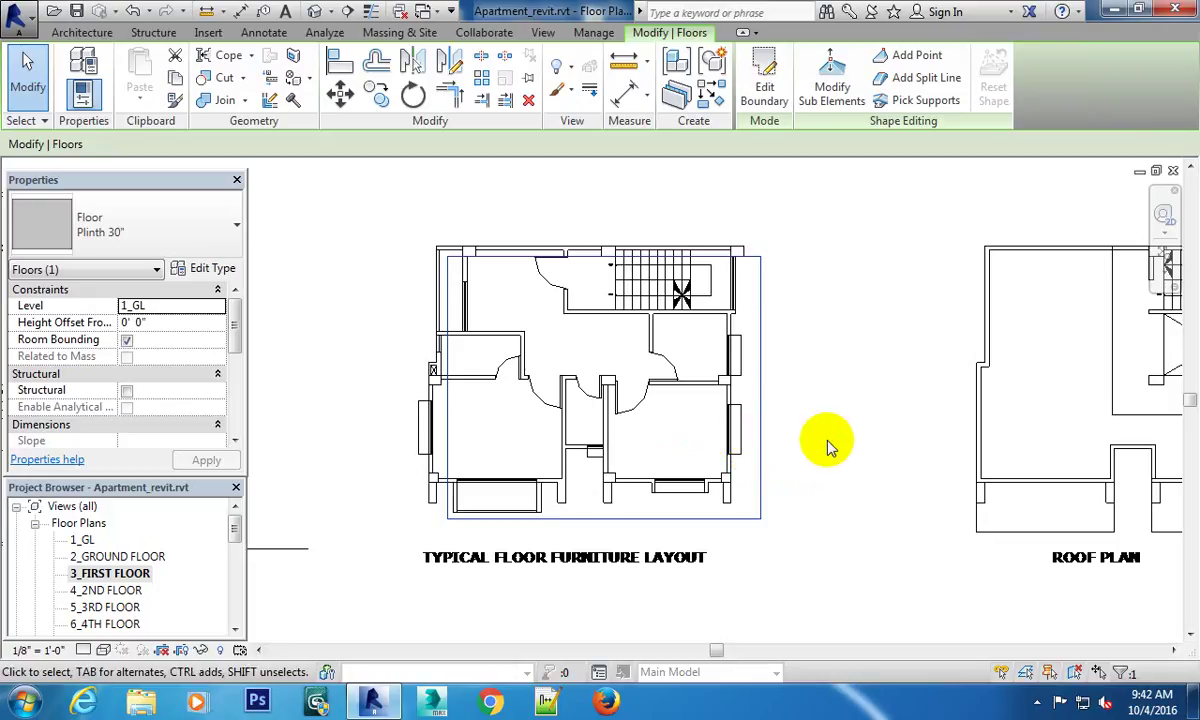
scroll(745, 445, down, 2)
scroll(745, 445, down, 3)
scroll(740, 442, up, 1)
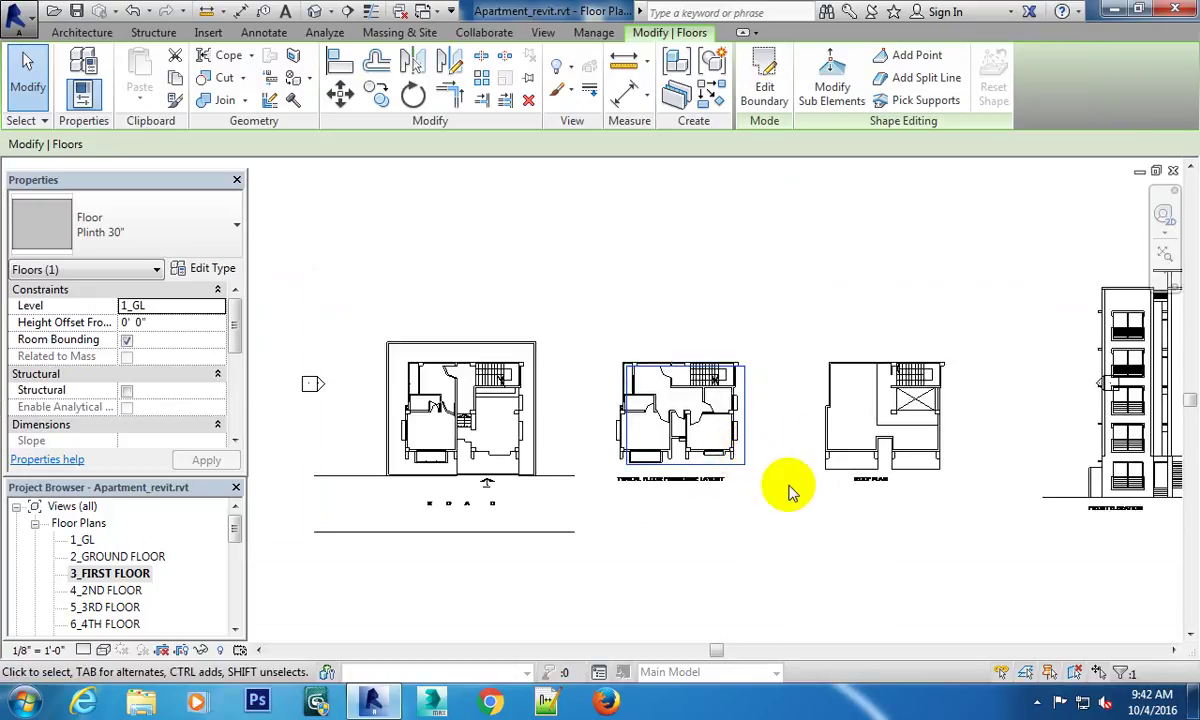
click(750, 375)
click(750, 375)
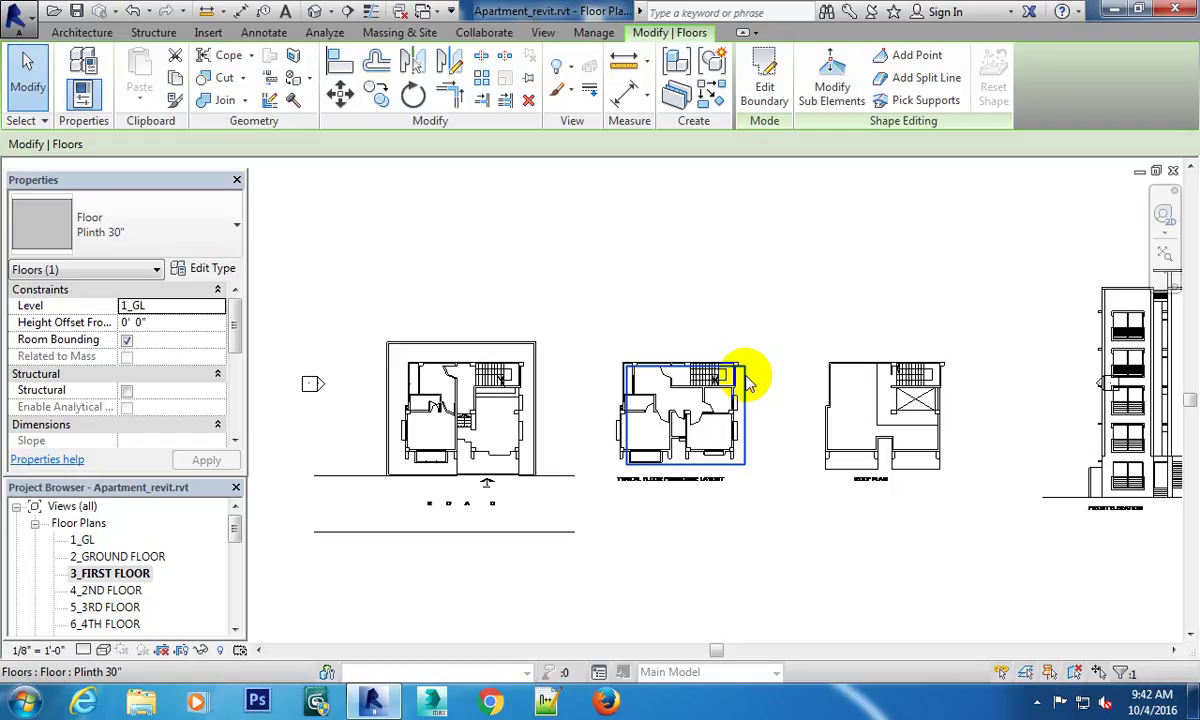
click(605, 275)
scroll(645, 285, down, 3)
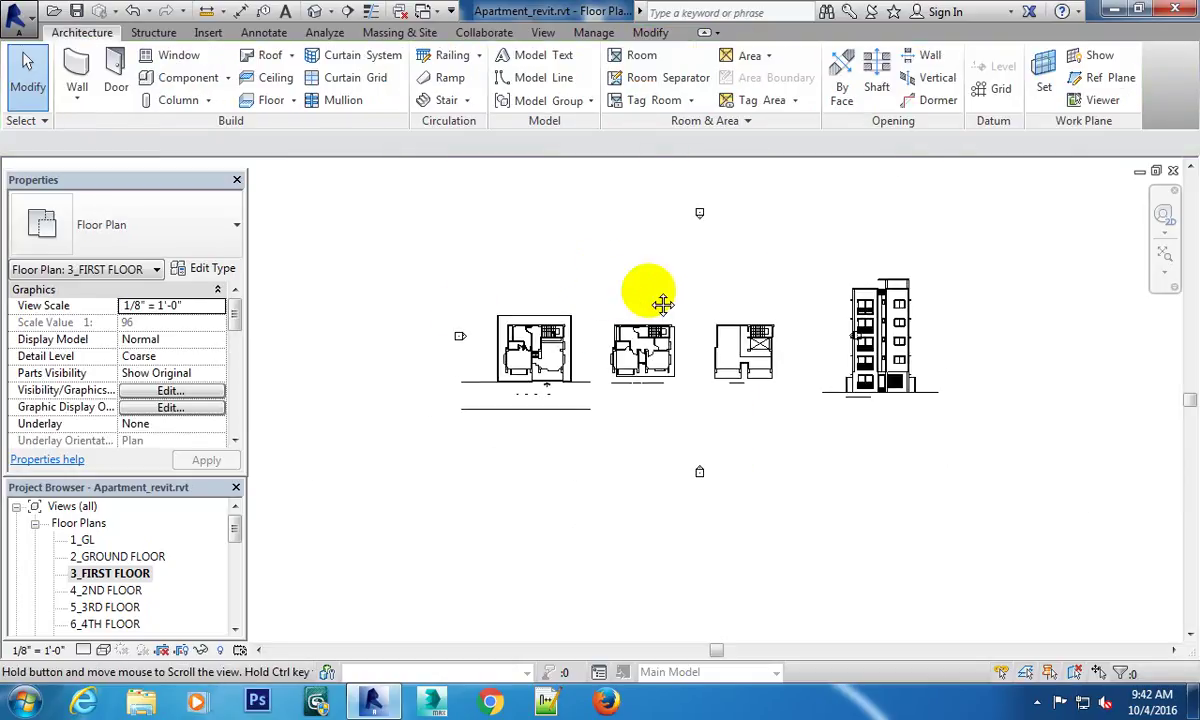
scroll(780, 270, up, 2)
scroll(800, 268, up, 1)
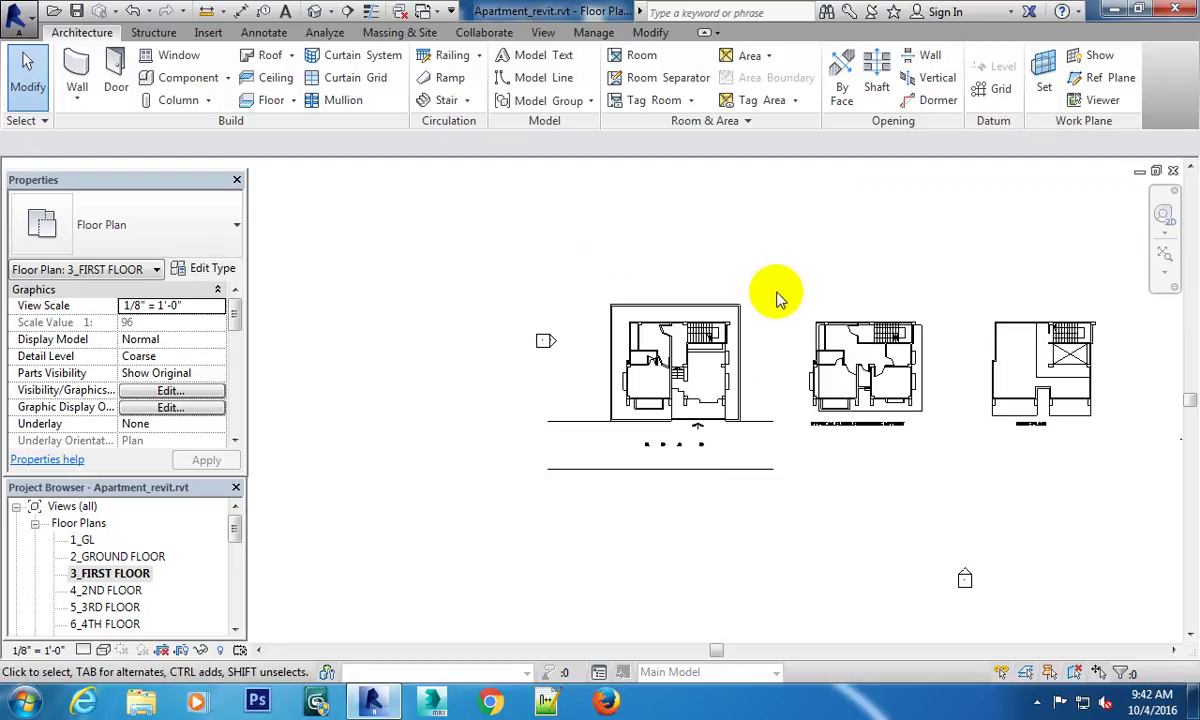
middle_drag(788, 276, 754, 244)
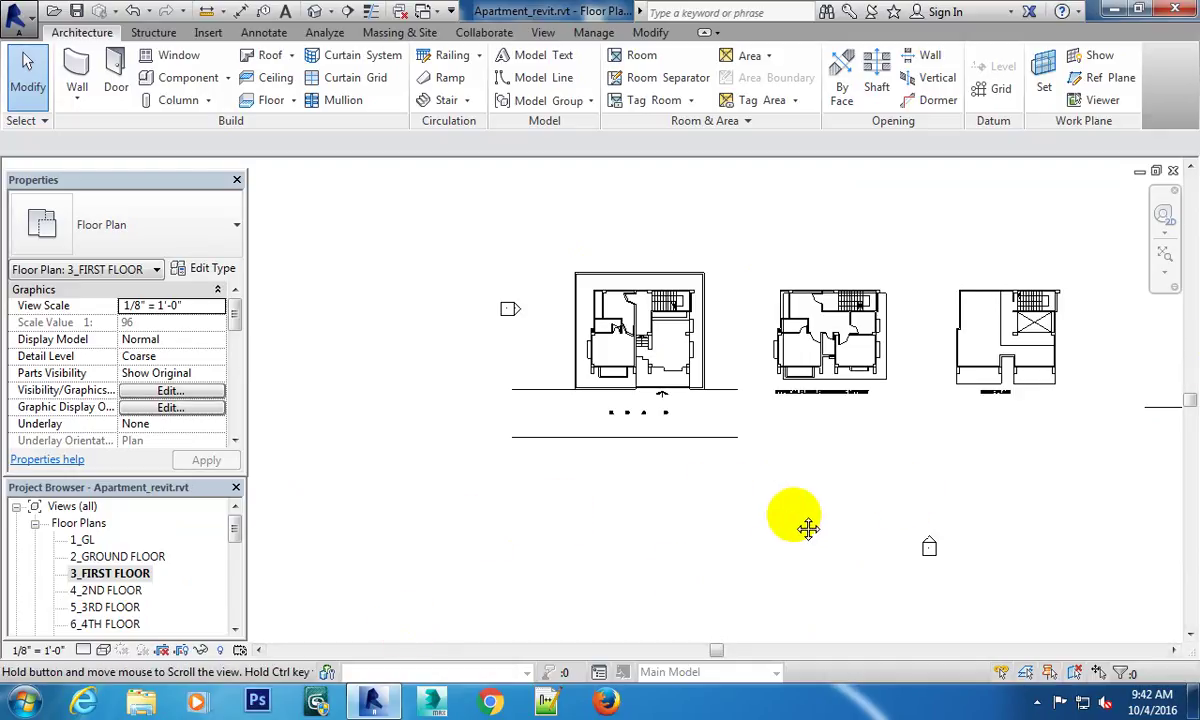
middle_drag(809, 527, 719, 517)
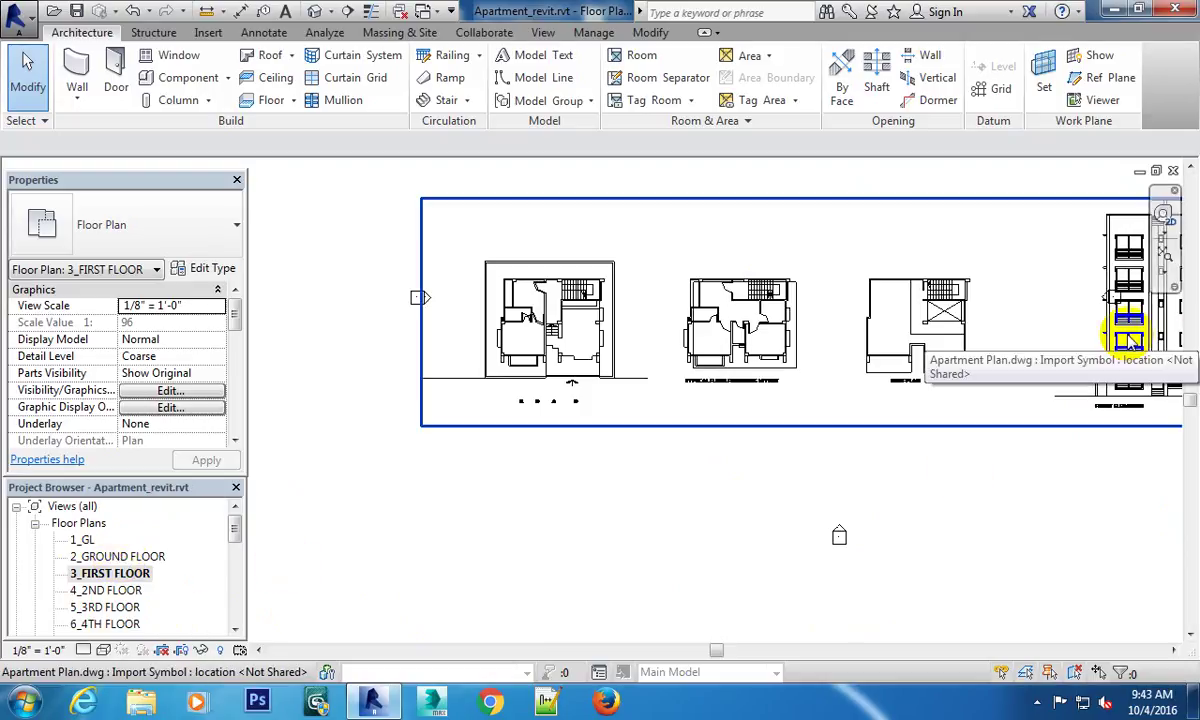
click(516, 466)
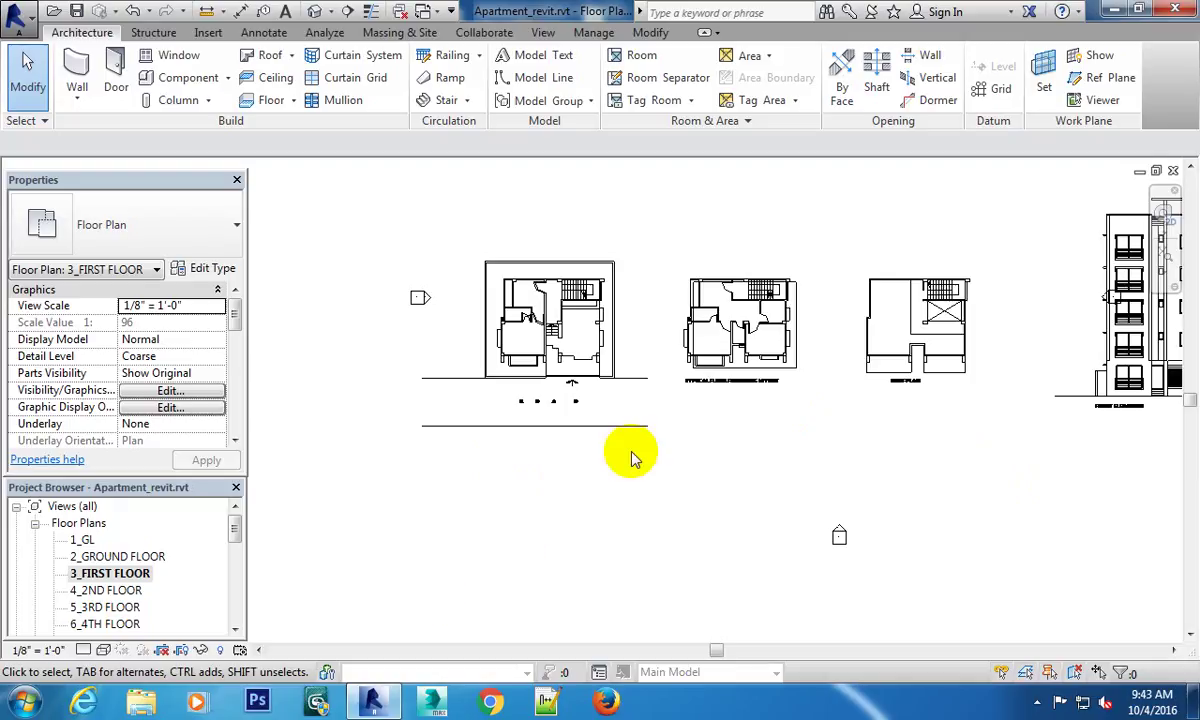
scroll(650, 450, down, 3)
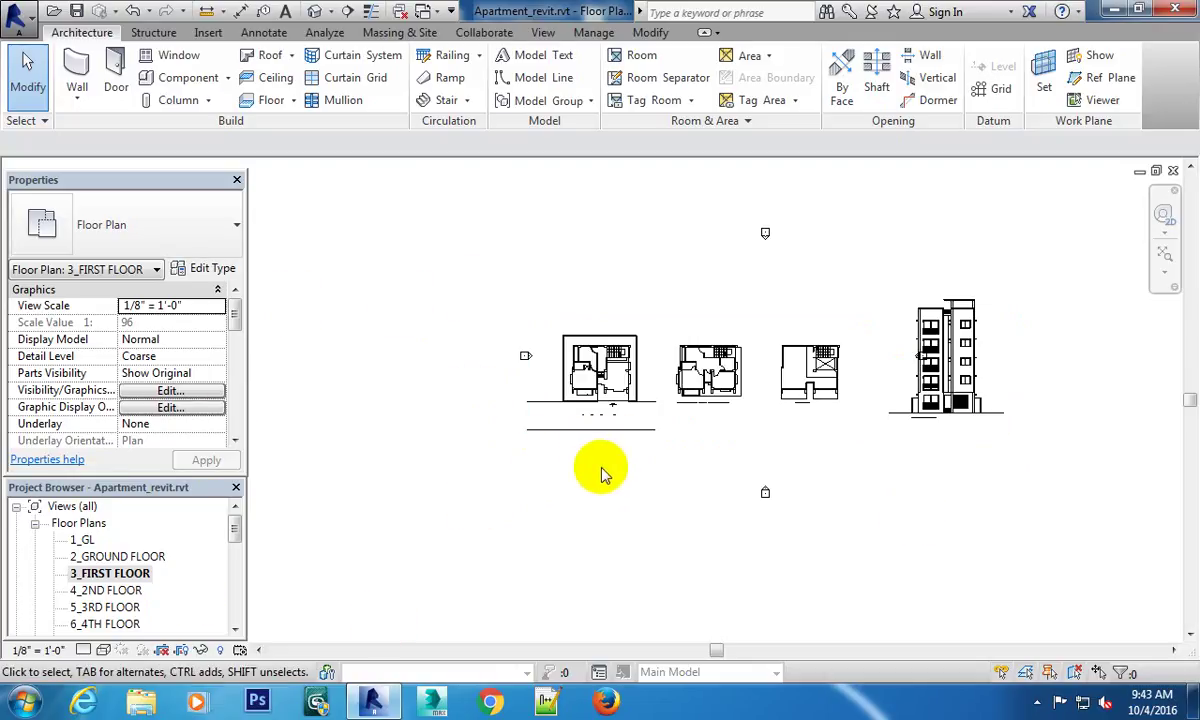
In the South elevation, change the 3_FIRST FLOOR level elevation to 12' 0".
key(ctrl+Tab)
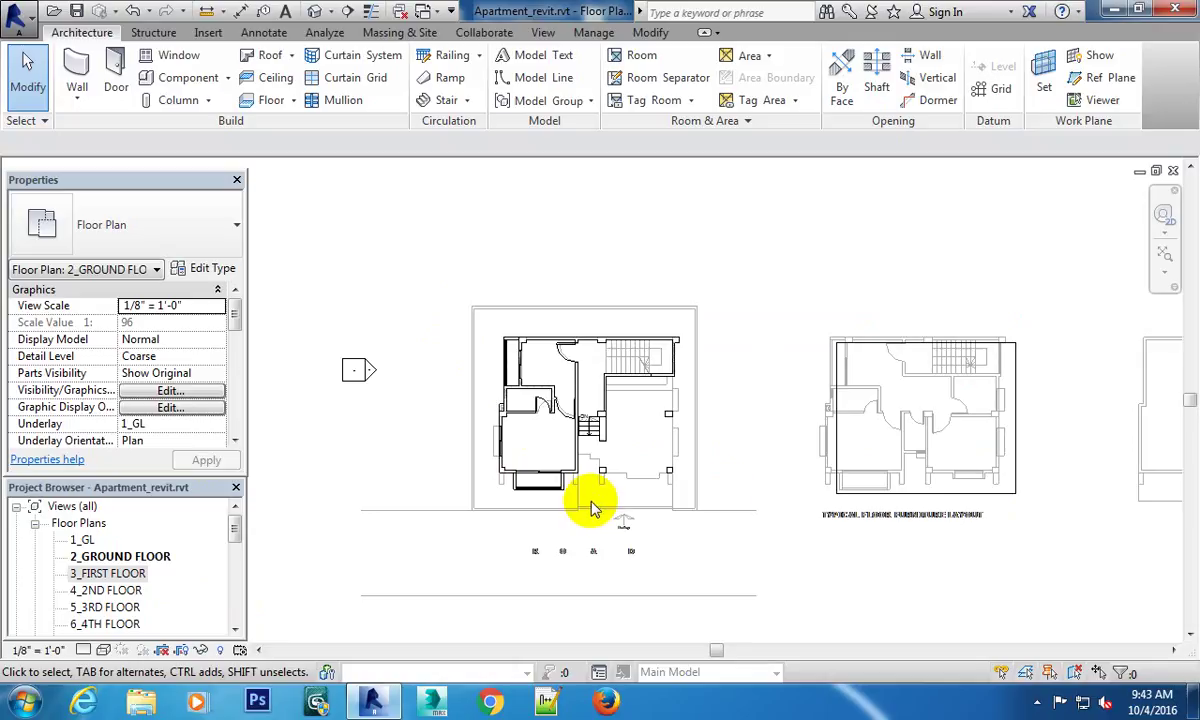
key(ctrl+Tab)
middle_drag(723, 490, 651, 498)
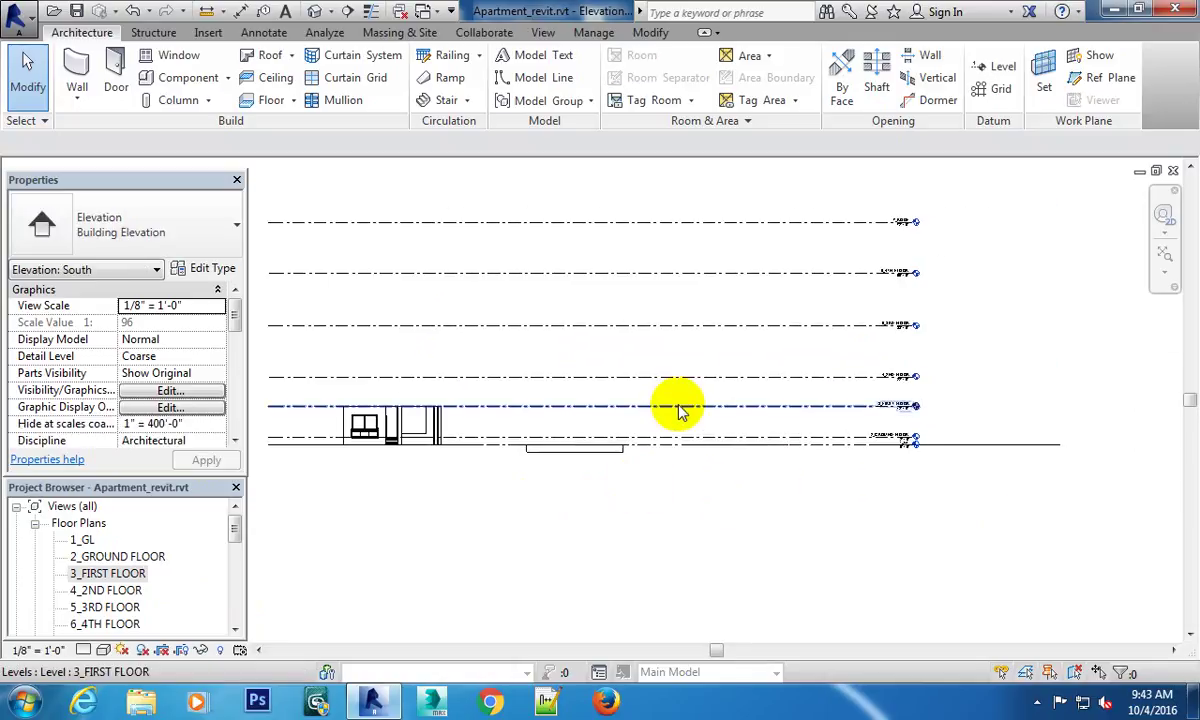
click(888, 405)
scroll(888, 405, up, 2)
scroll(884, 415, up, 2)
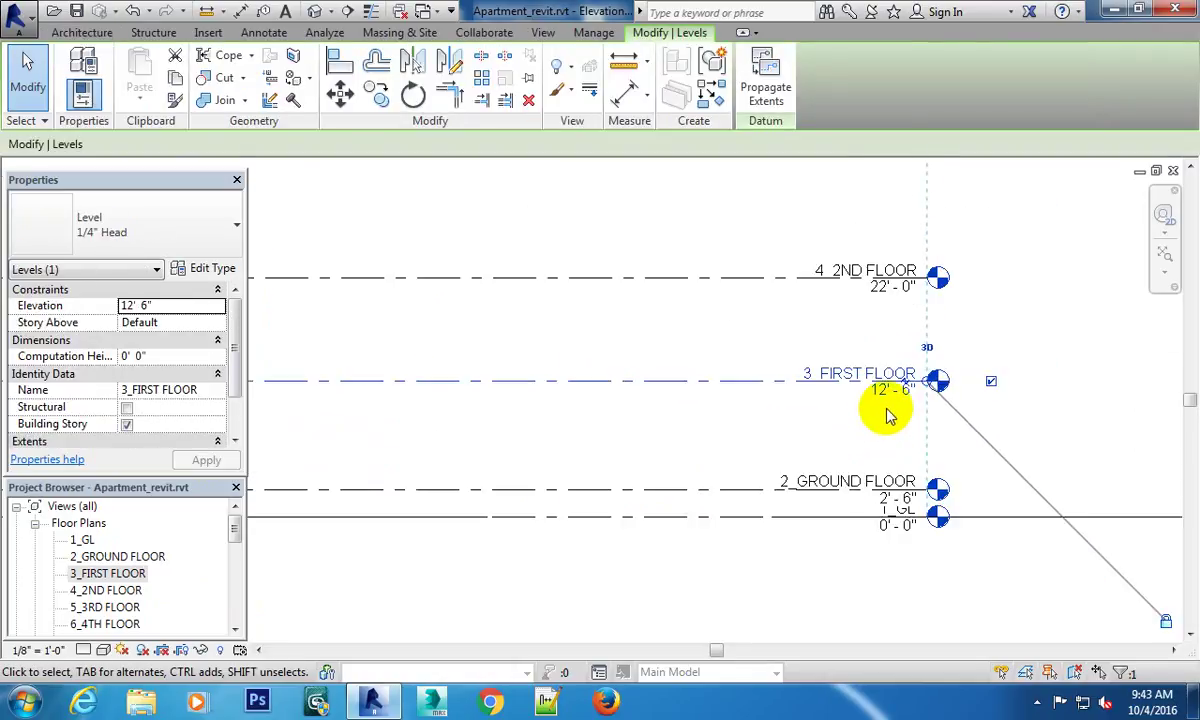
scroll(888, 415, up, 1)
click(868, 388)
text(12')
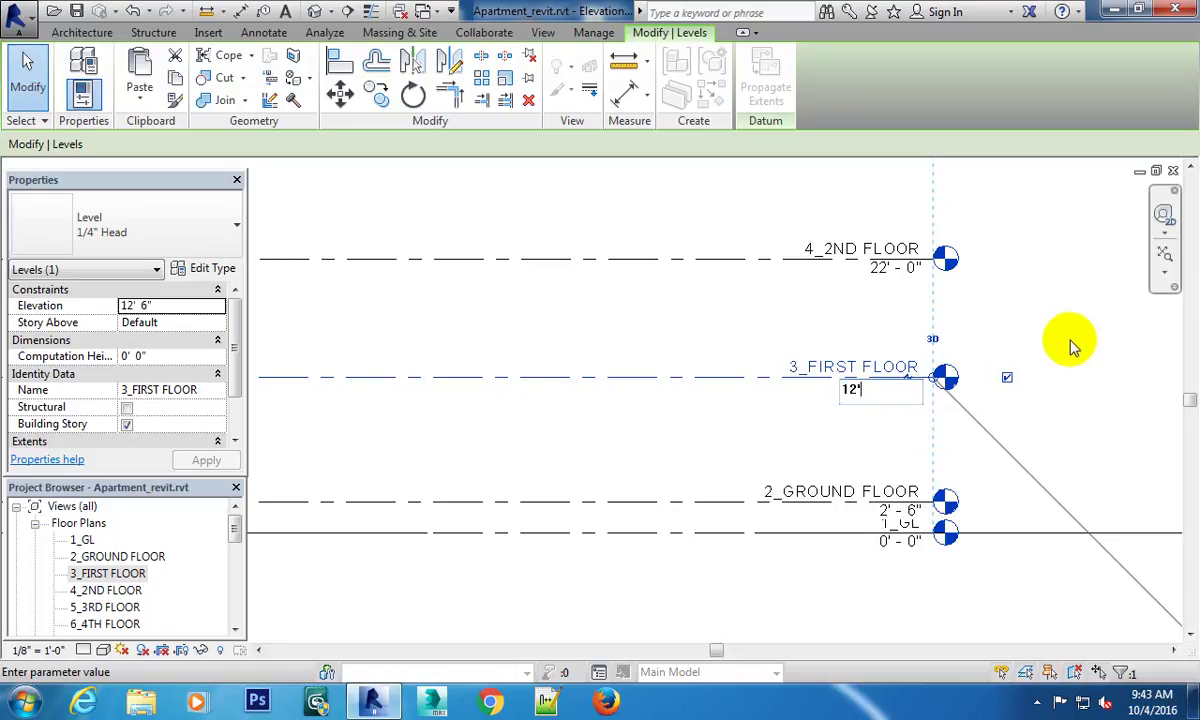
key(Return)
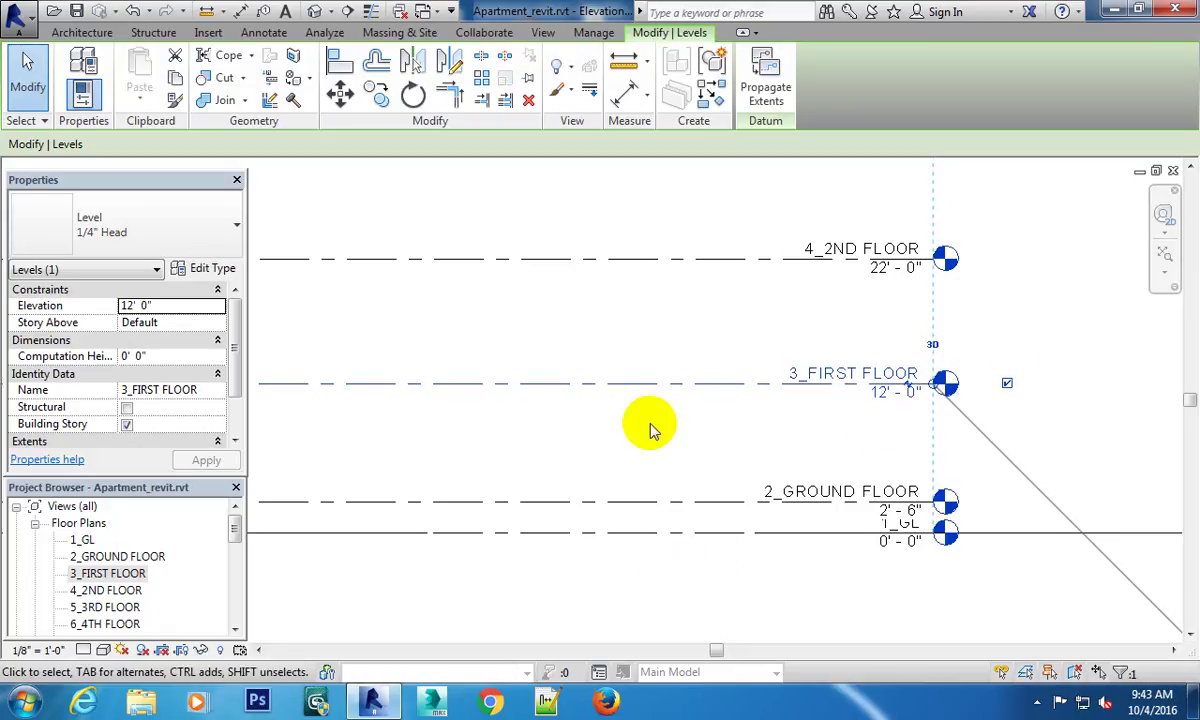
Open the 3_FIRST FLOOR floor plan from the Project Browser.
scroll(651, 423, down, 2)
scroll(600, 440, down, 2)
middle_drag(517, 428, 960, 371)
scroll(731, 348, up, 1)
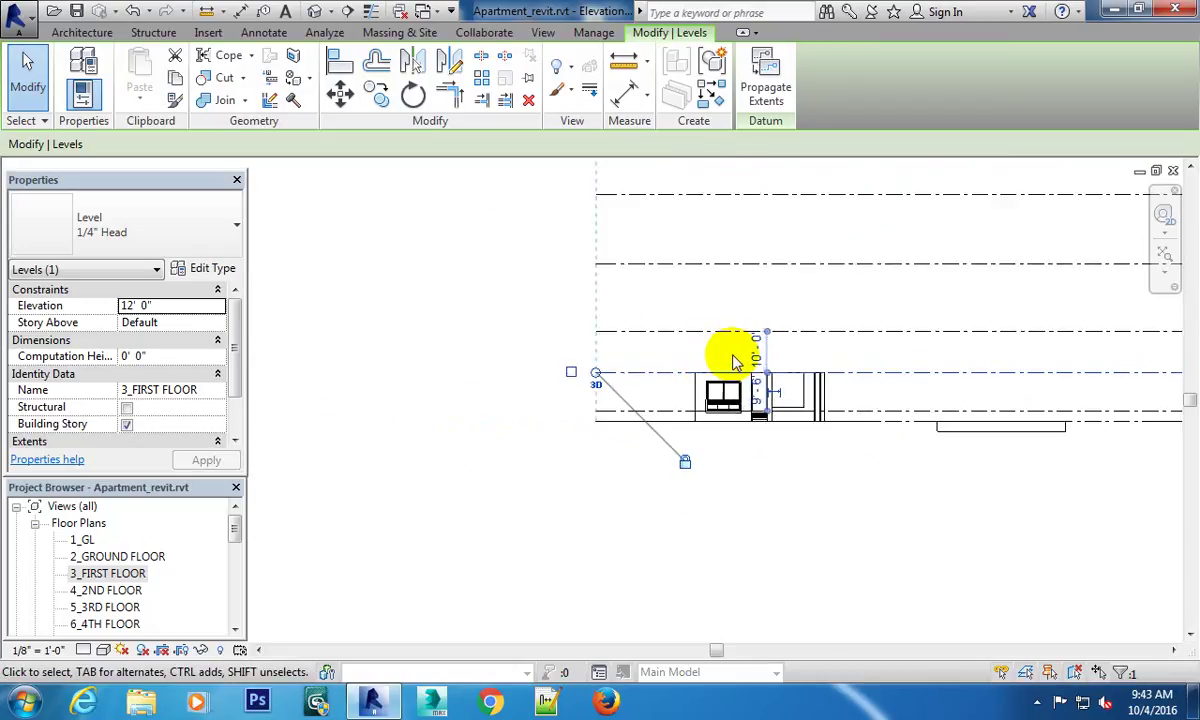
scroll(804, 391, up, 1)
scroll(822, 397, up, 1)
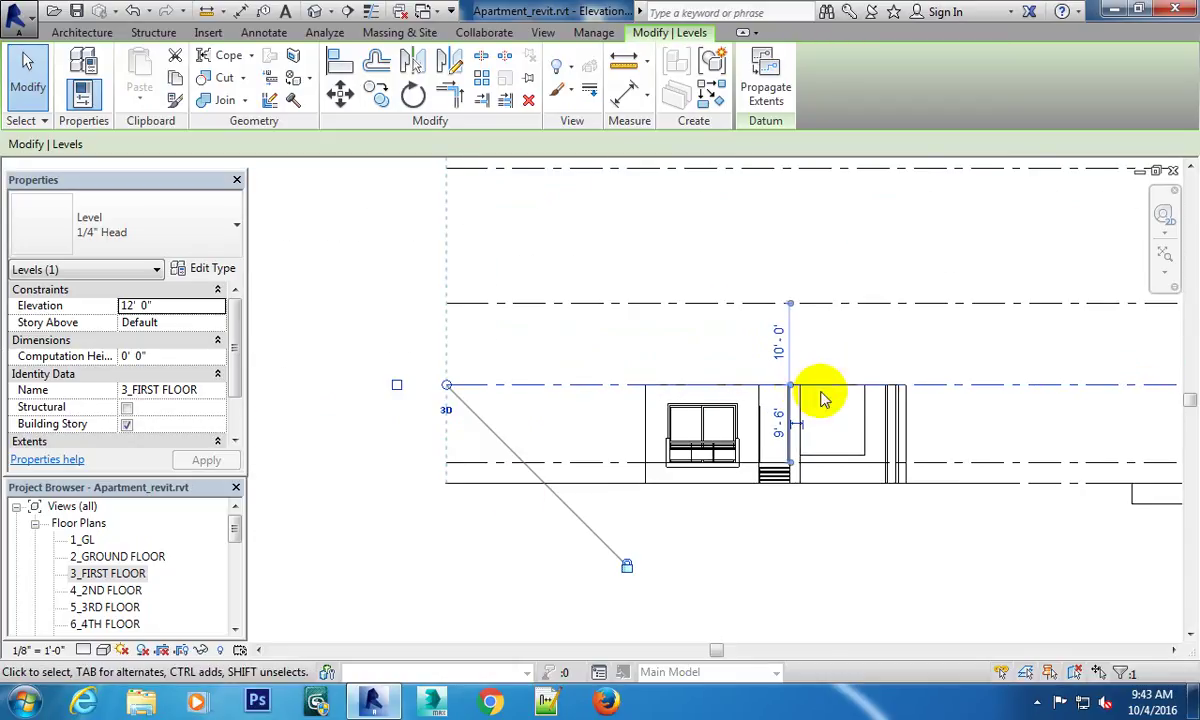
double_click(108, 573)
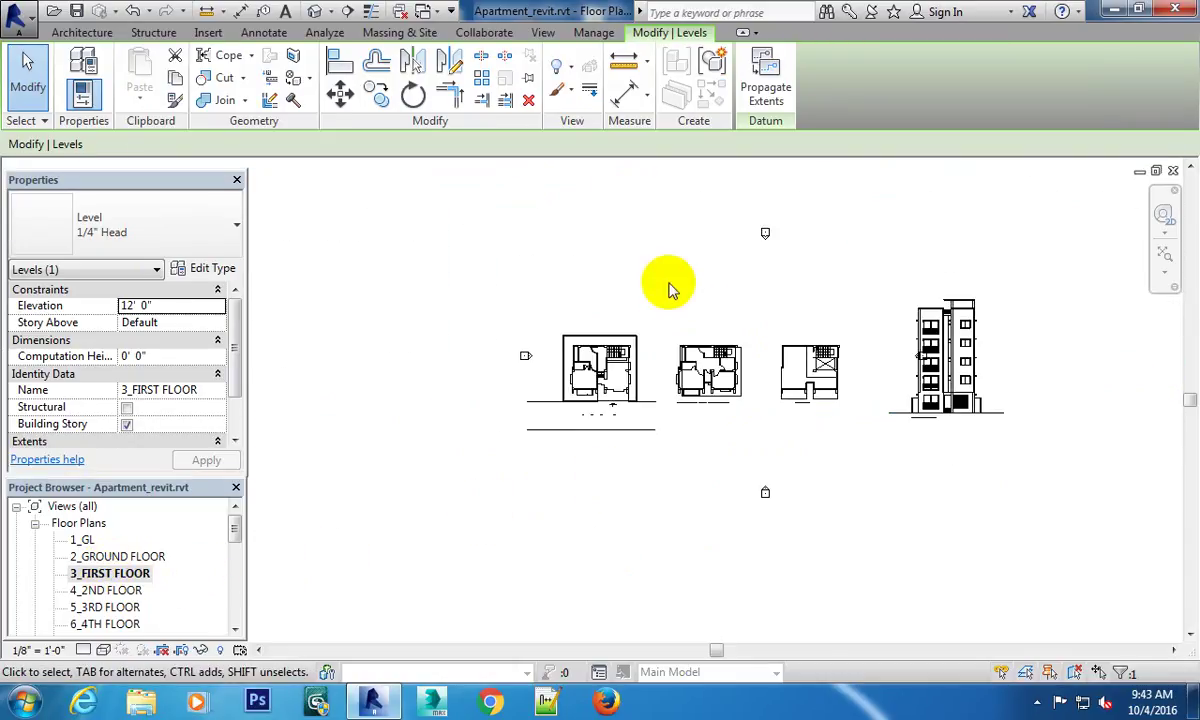
Clear the level selection and zoom around the view to review the levels.
click(641, 345)
scroll(600, 380, up, 2)
scroll(549, 428, up, 2)
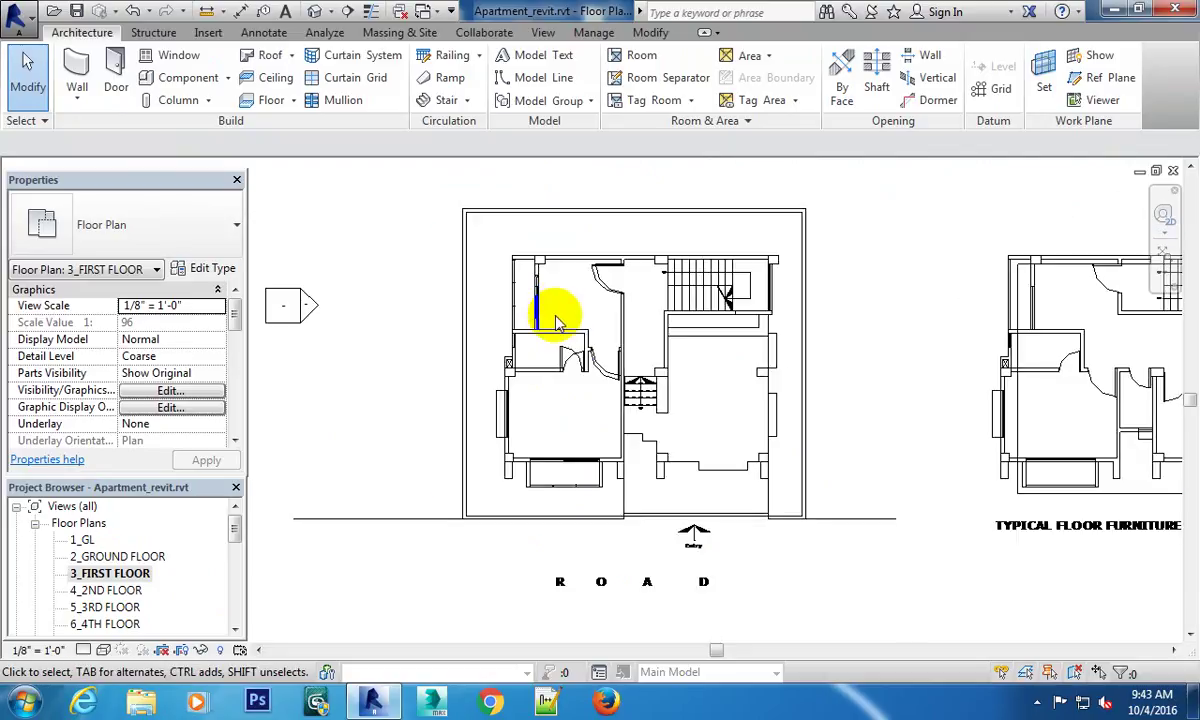
scroll(562, 338, up, 1)
scroll(570, 335, up, 2)
scroll(616, 361, down, 3)
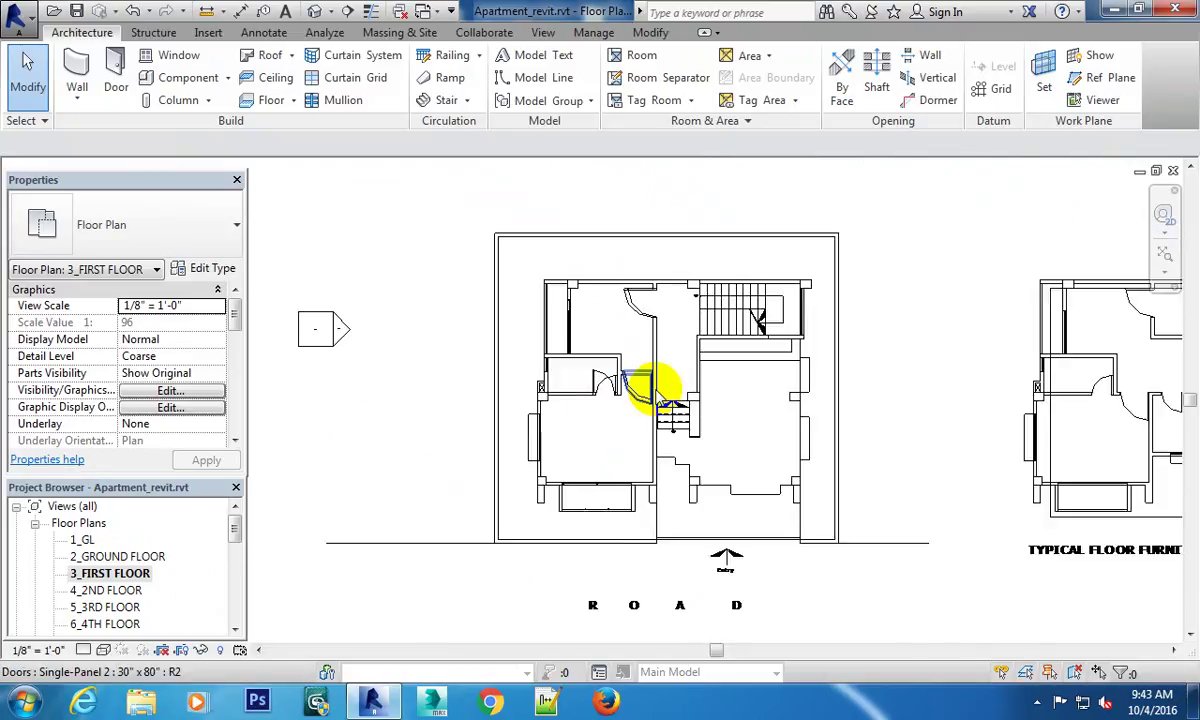
scroll(653, 388, down, 1)
scroll(670, 375, down, 2)
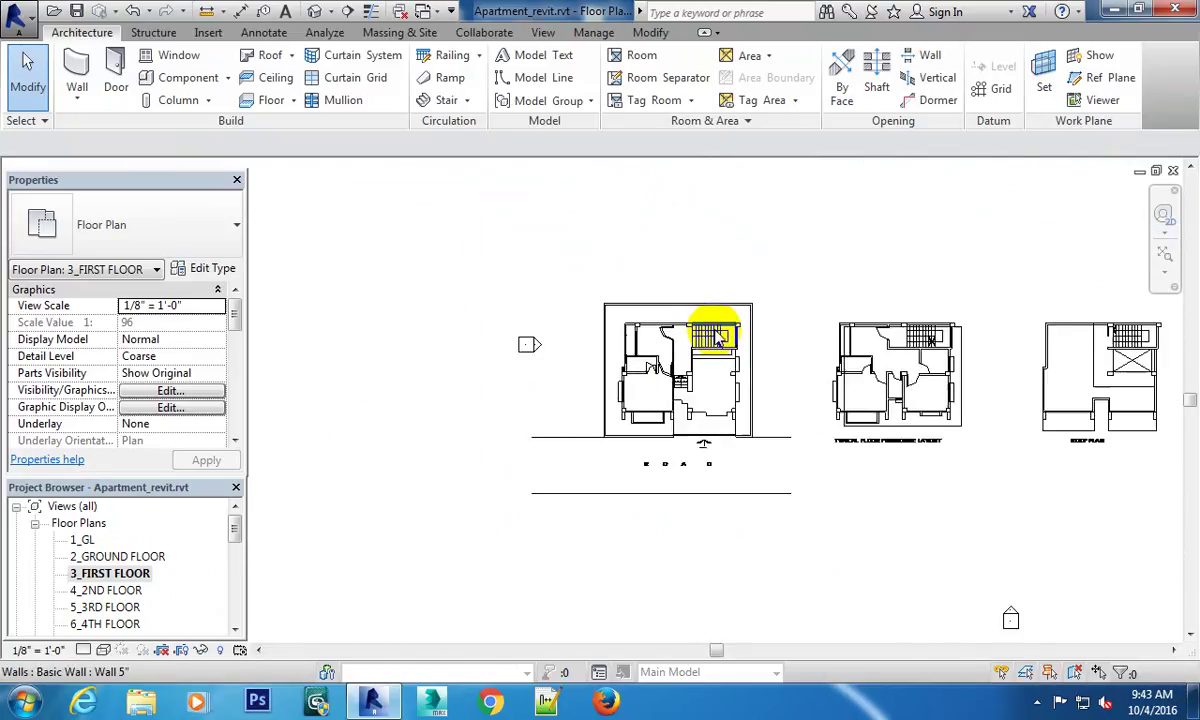
middle_drag(772, 380, 704, 348)
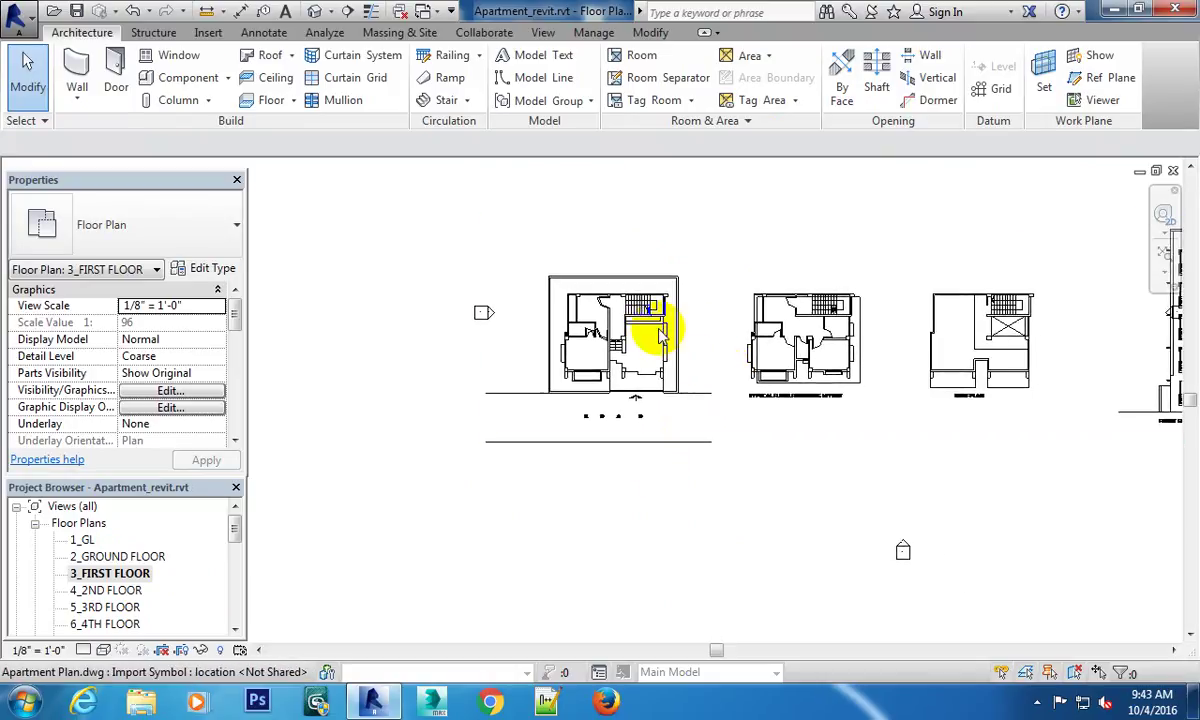
scroll(585, 293, up, 2)
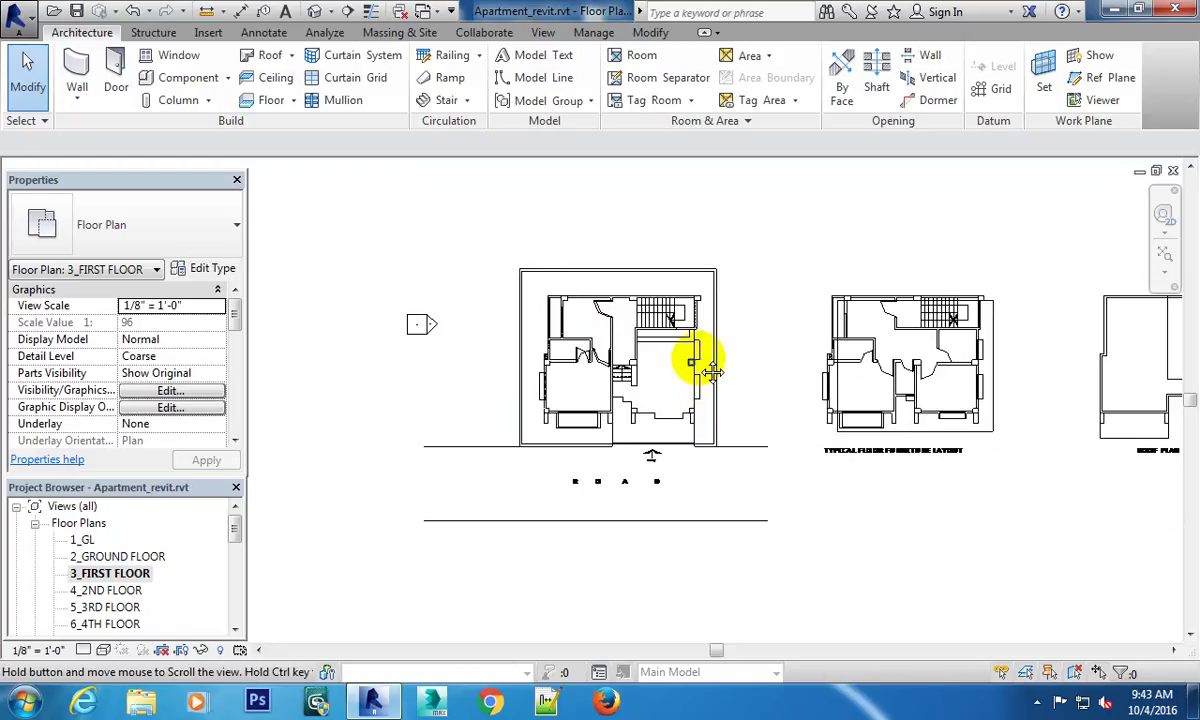
scroll(697, 361, up, 1)
scroll(656, 327, up, 2)
scroll(635, 388, up, 1)
Restore 3_FIRST FLOOR to 12' 6" and reopen its floor plan.
middle_drag(685, 385, 712, 394)
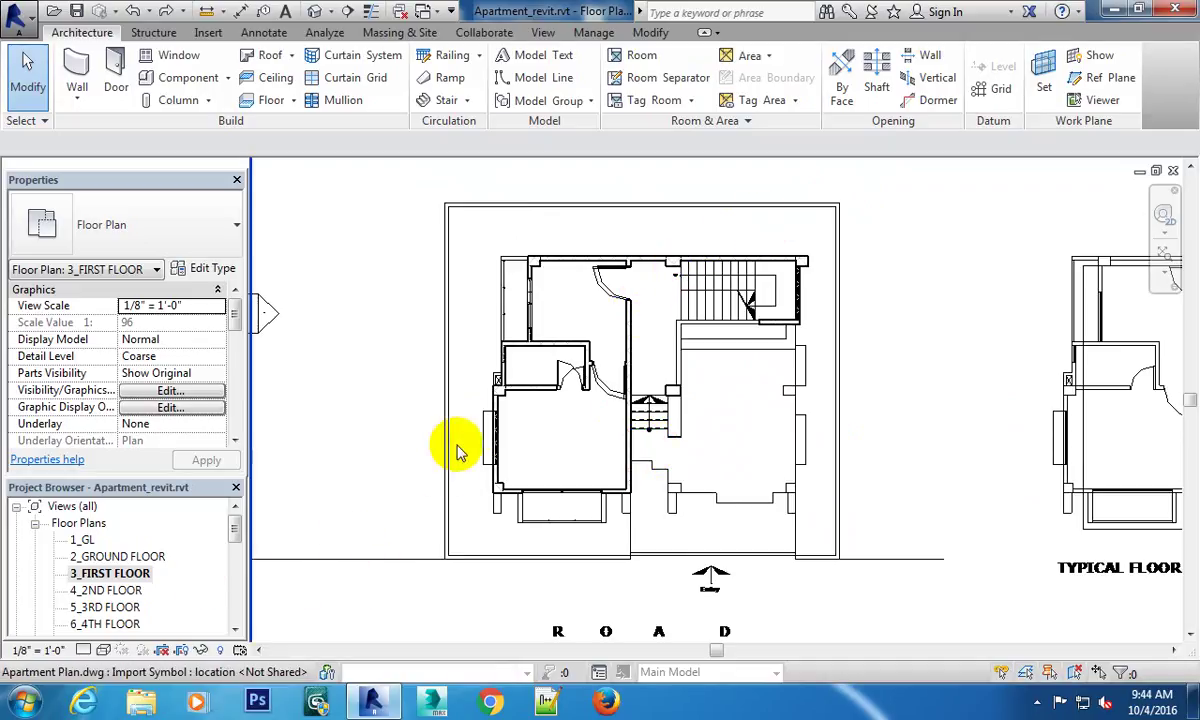
key(ctrl+Tab)
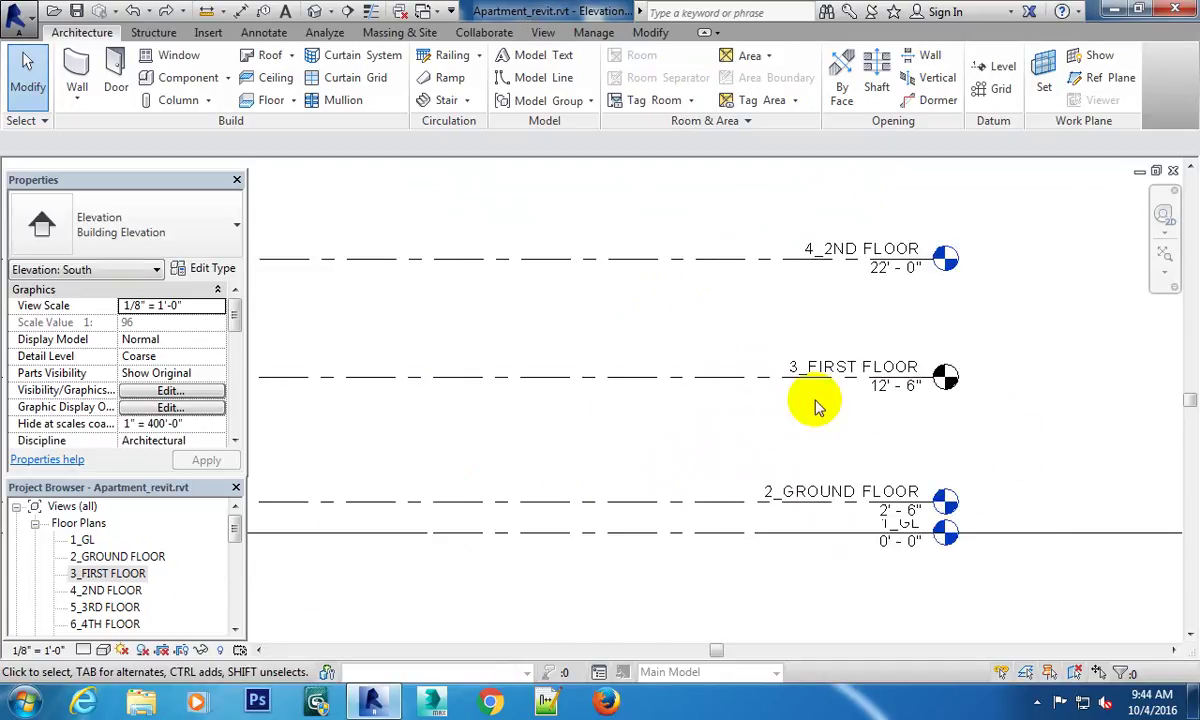
double_click(112, 573)
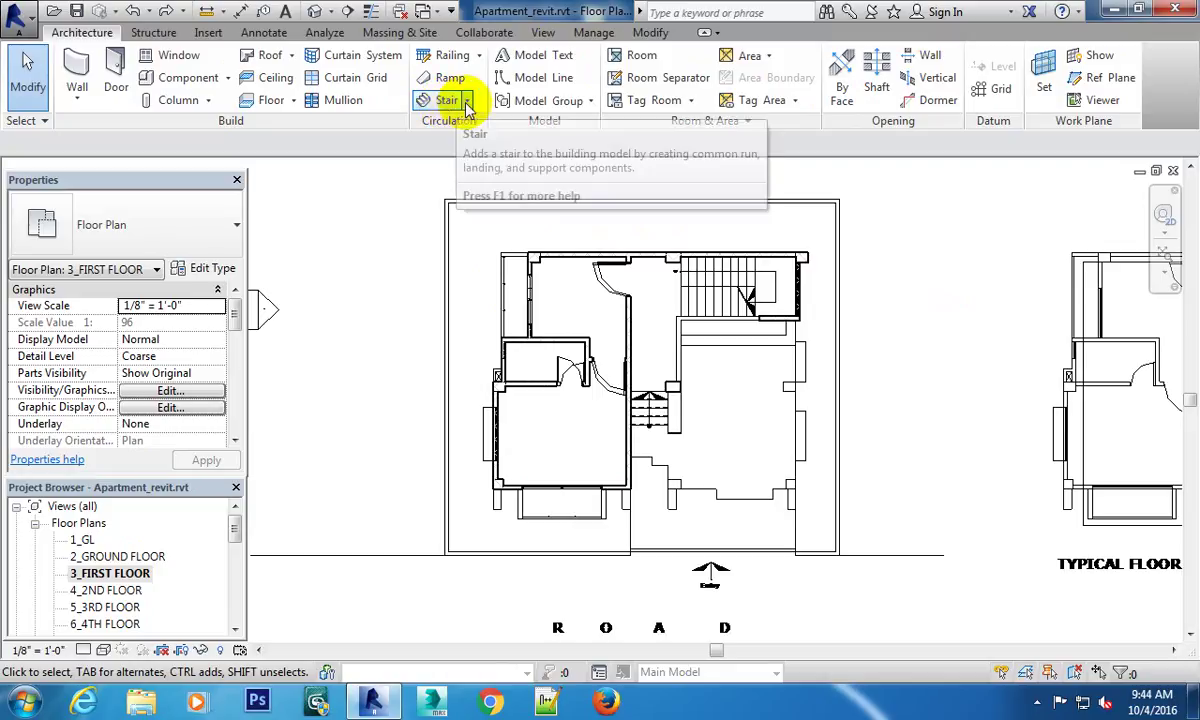
Start an architectural floor and sketch a rectangular boundary around the first floor plan.
click(294, 102)
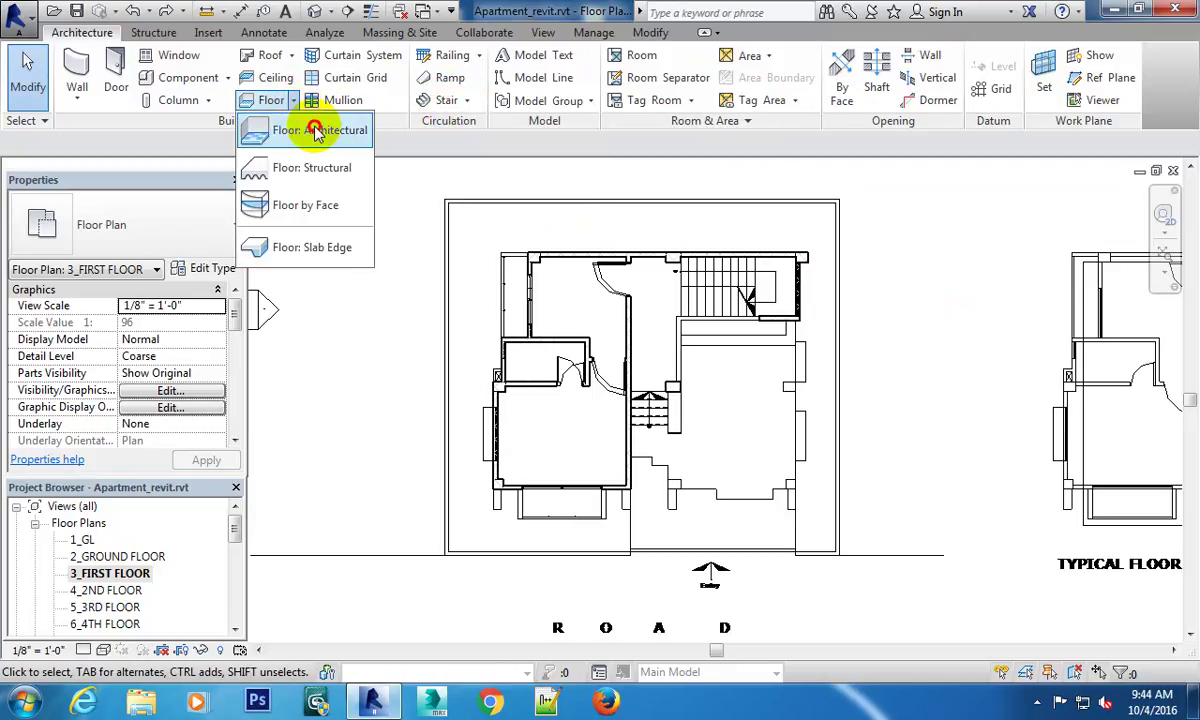
click(316, 126)
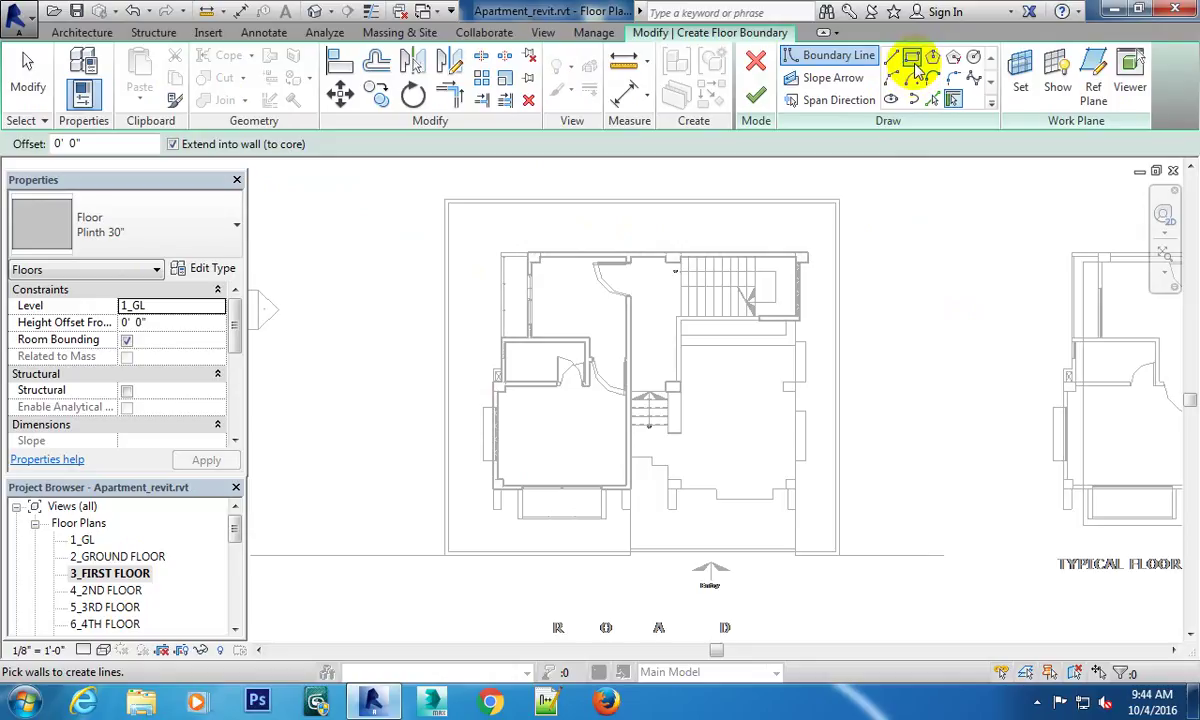
click(912, 57)
click(461, 230)
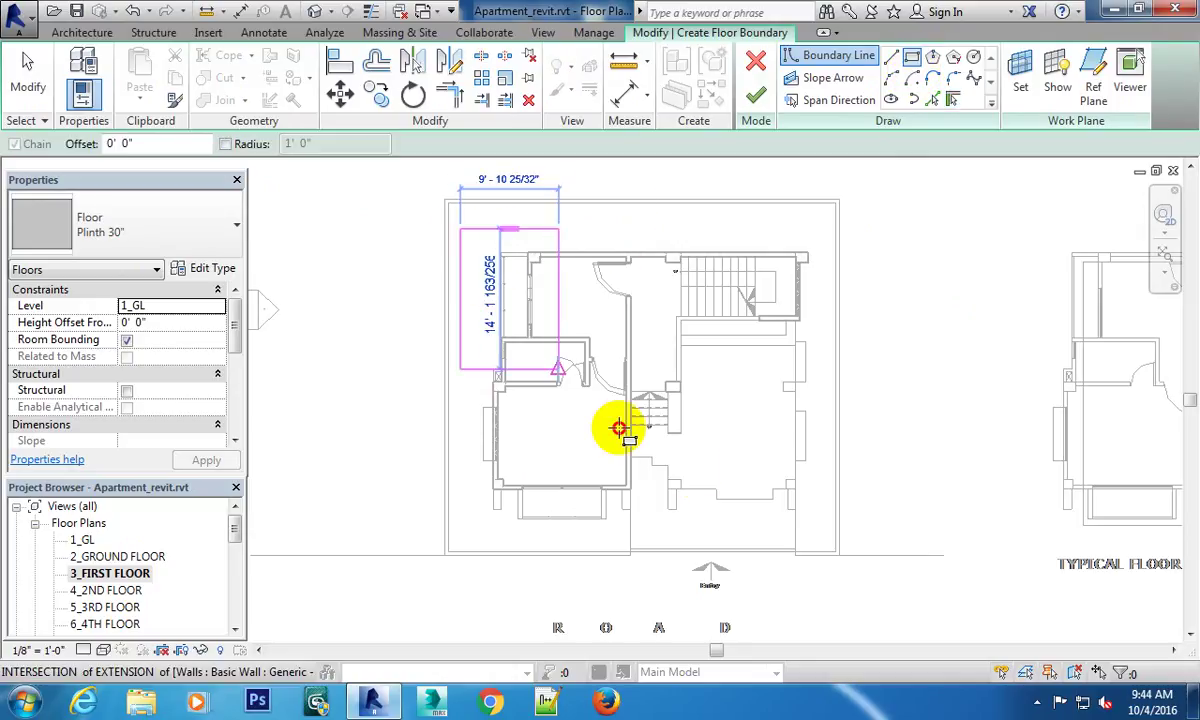
click(836, 539)
click(832, 540)
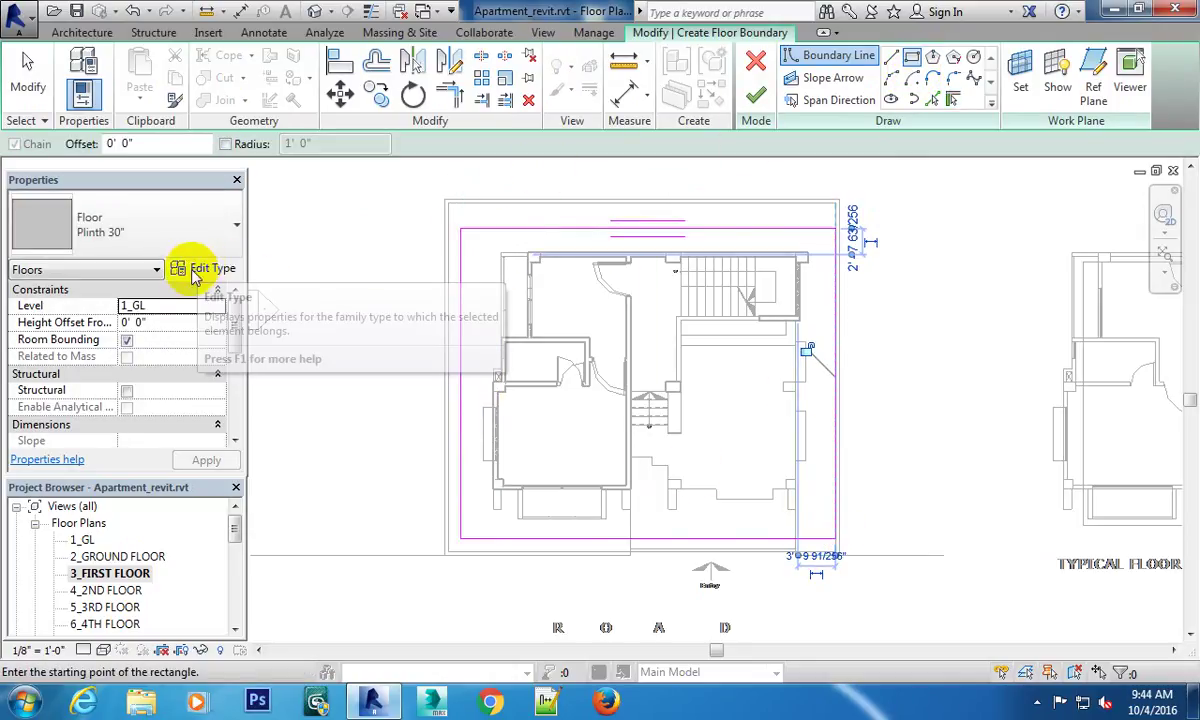
Set the new floor's type to Veranda 6".
click(237, 228)
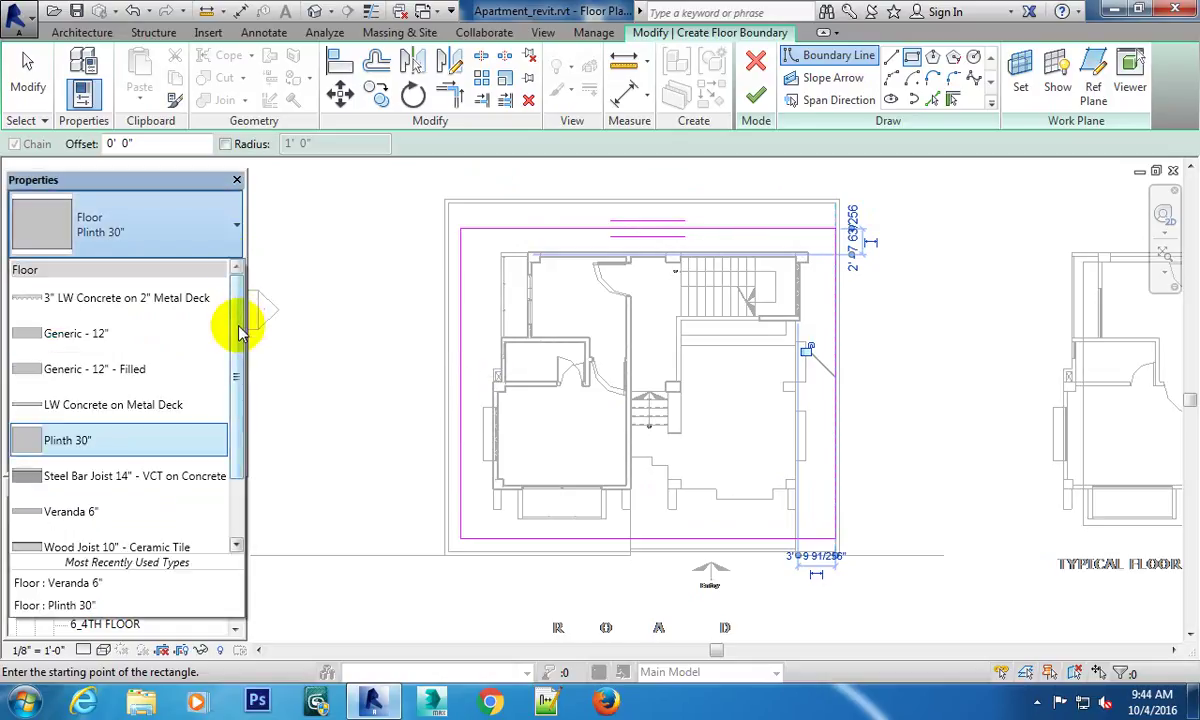
drag(240, 333, 240, 410)
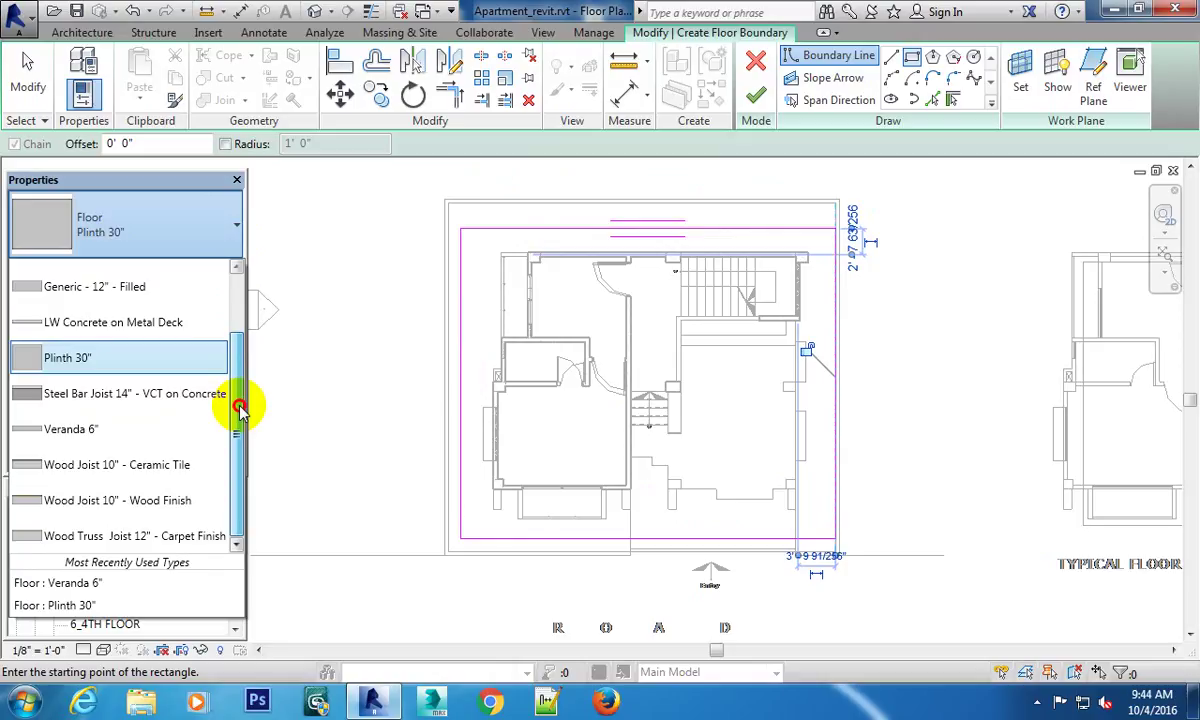
click(80, 430)
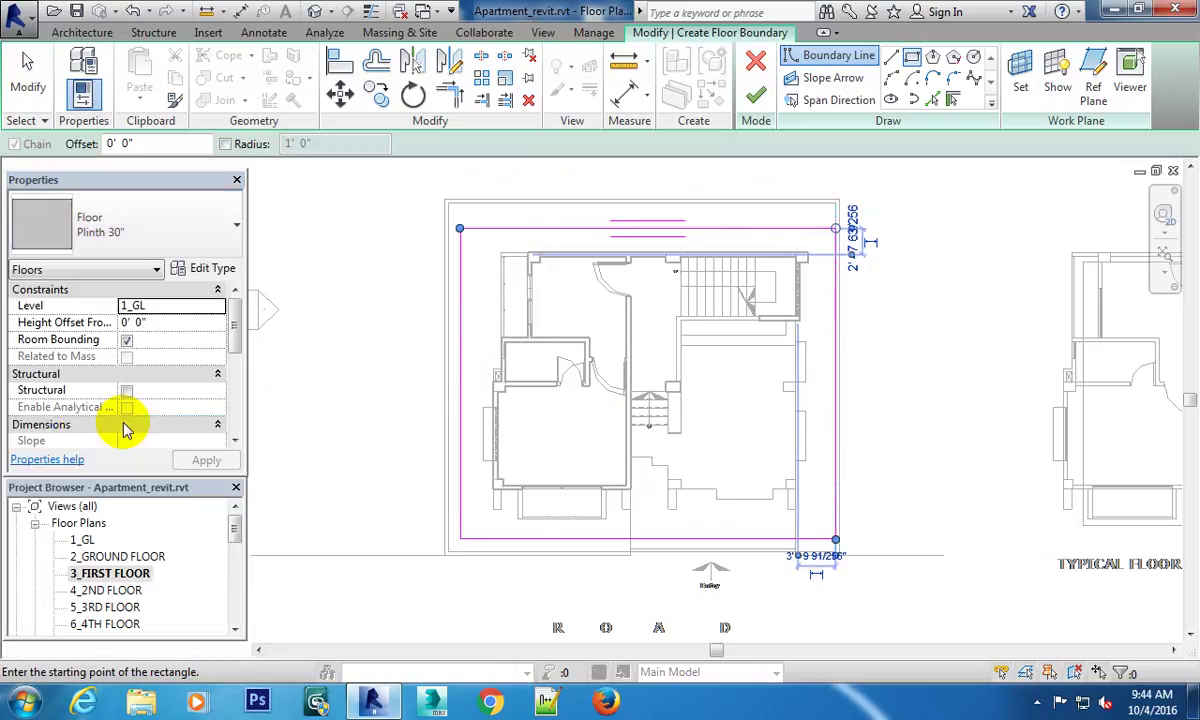
Finish the Veranda 6" floor sketch and switch to the South elevation.
click(756, 90)
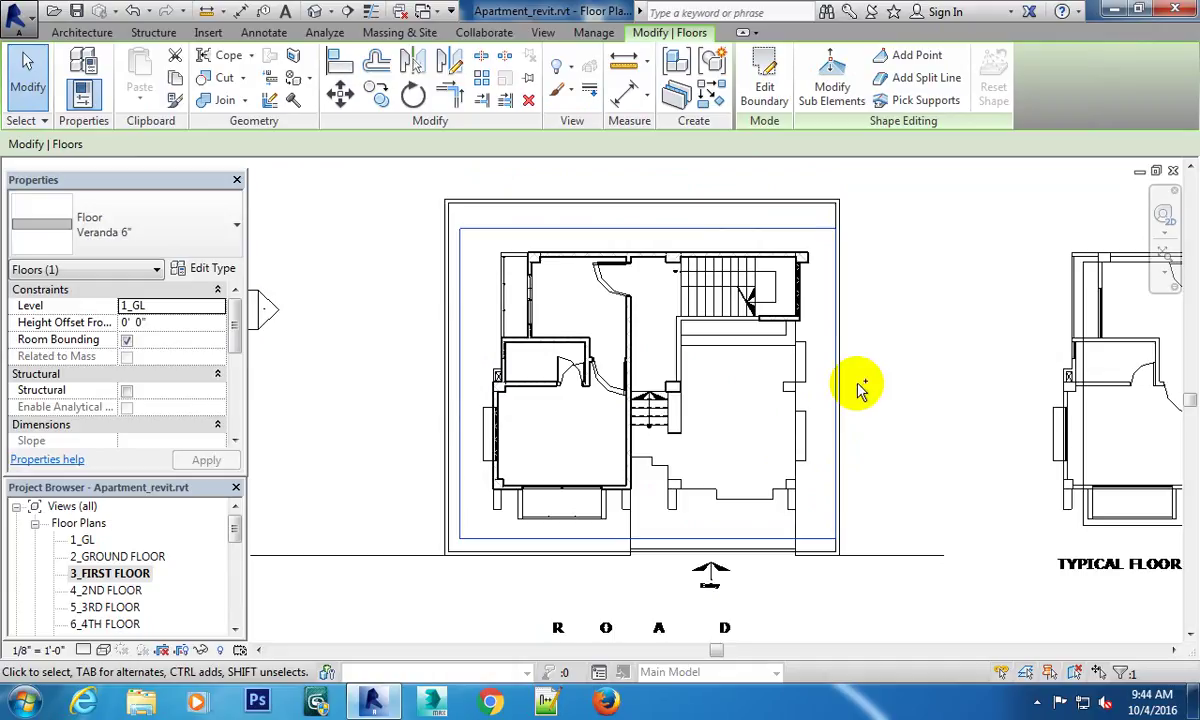
key(ctrl+Tab)
scroll(600, 475, down, 2)
middle_drag(577, 470, 811, 407)
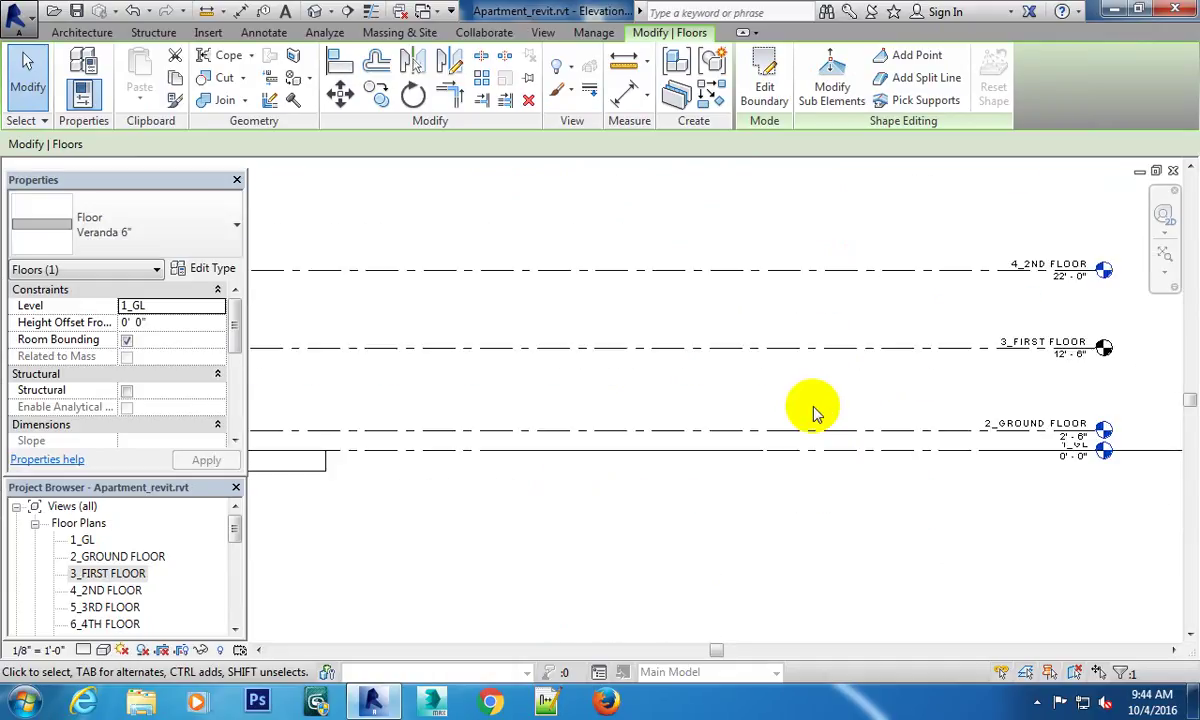
Frame the new slab among the levels, then select the floor's Height Offset and Level fields.
scroll(769, 571, down, 2)
scroll(691, 525, up, 2)
middle_drag(691, 525, 688, 619)
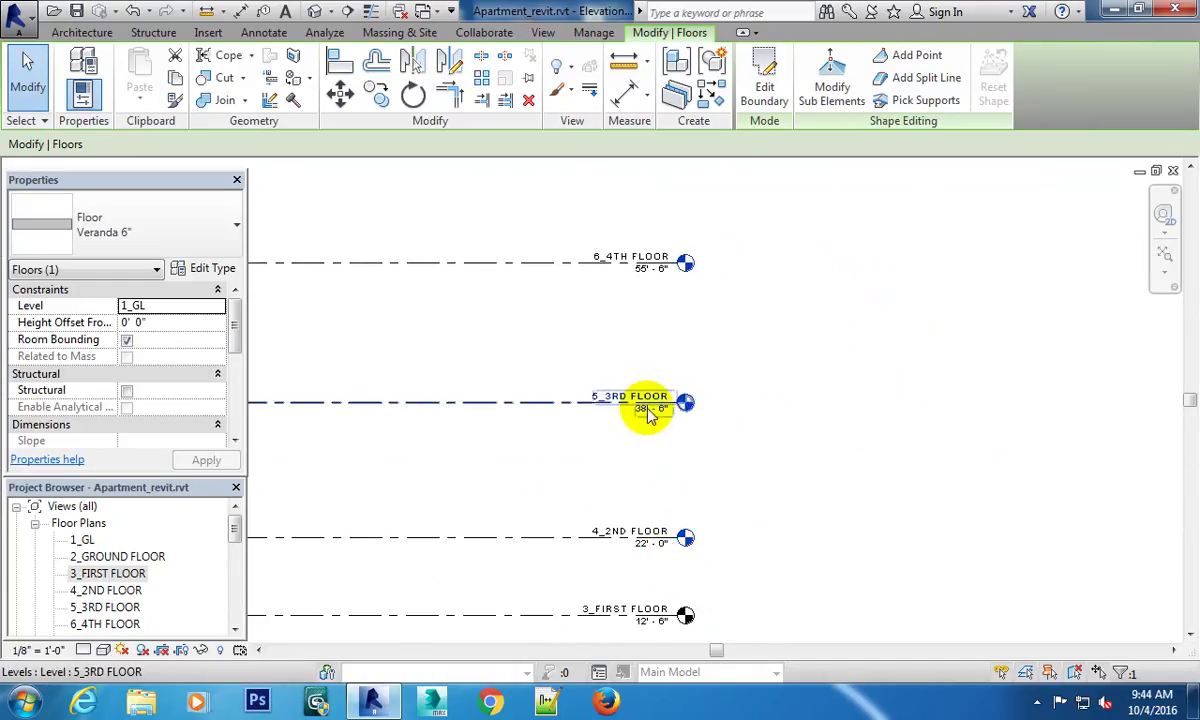
middle_drag(643, 407, 643, 509)
middle_drag(680, 297, 680, 360)
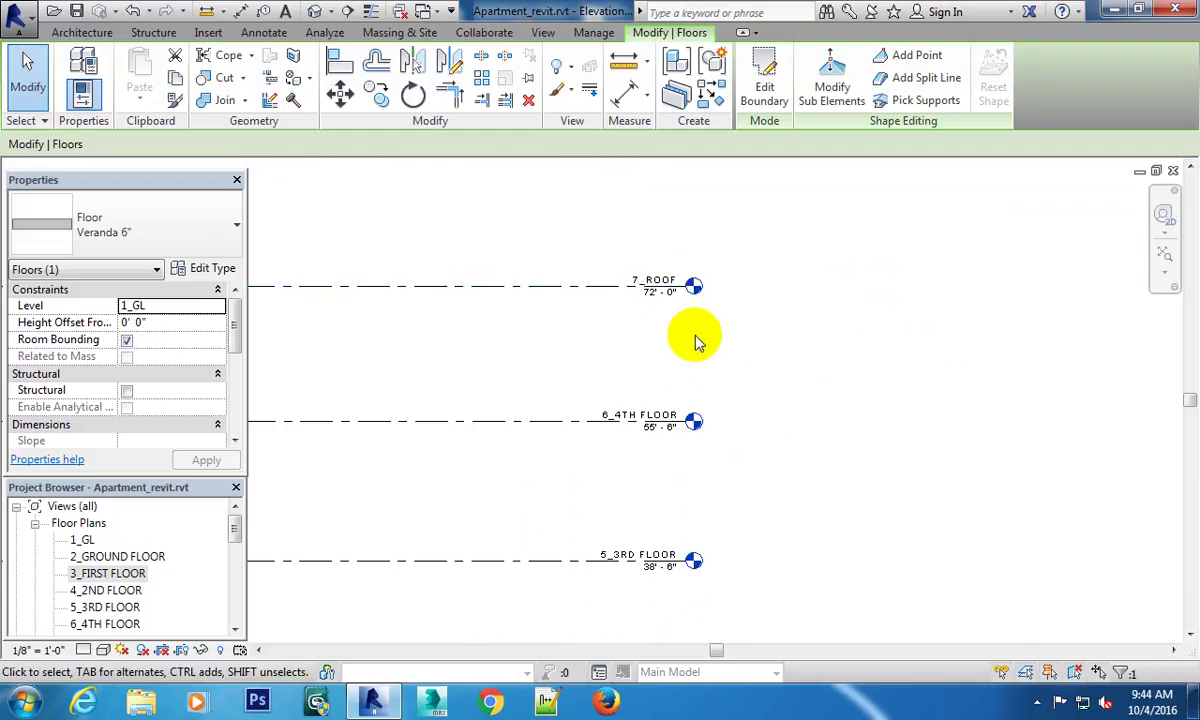
scroll(670, 410, down, 3)
middle_drag(760, 340, 790, 313)
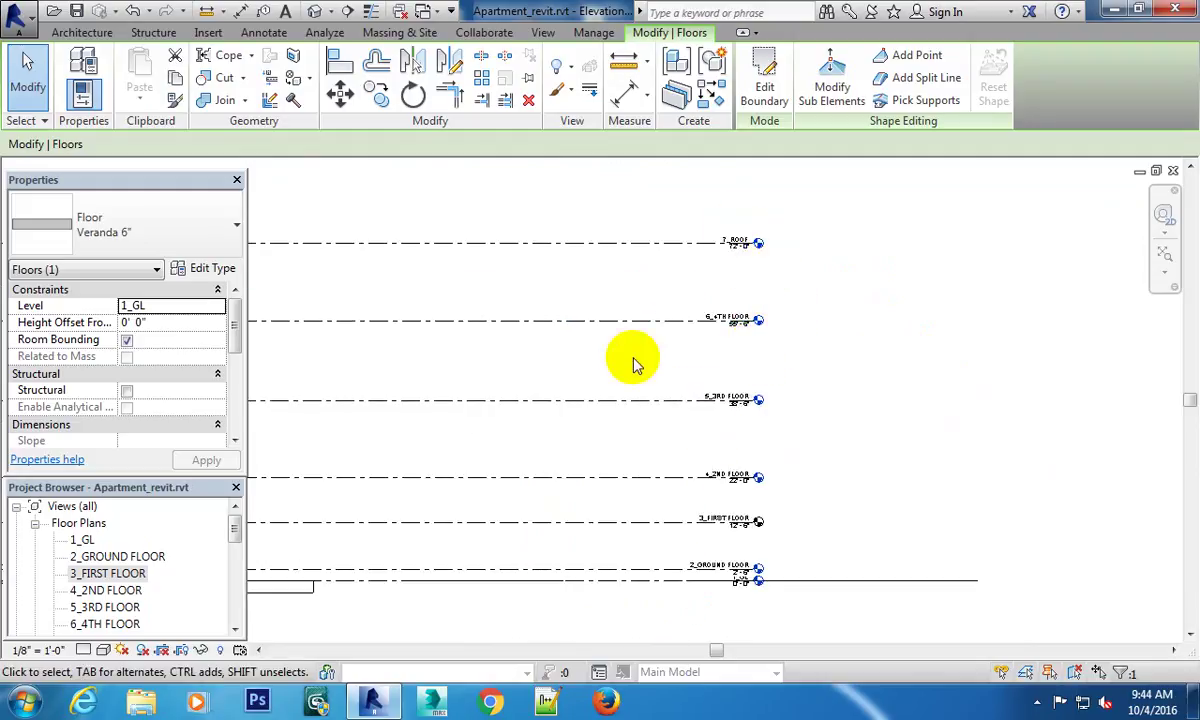
scroll(622, 357, down, 2)
middle_drag(622, 357, 836, 375)
scroll(548, 448, up, 1)
scroll(548, 448, up, 2)
scroll(611, 455, up, 2)
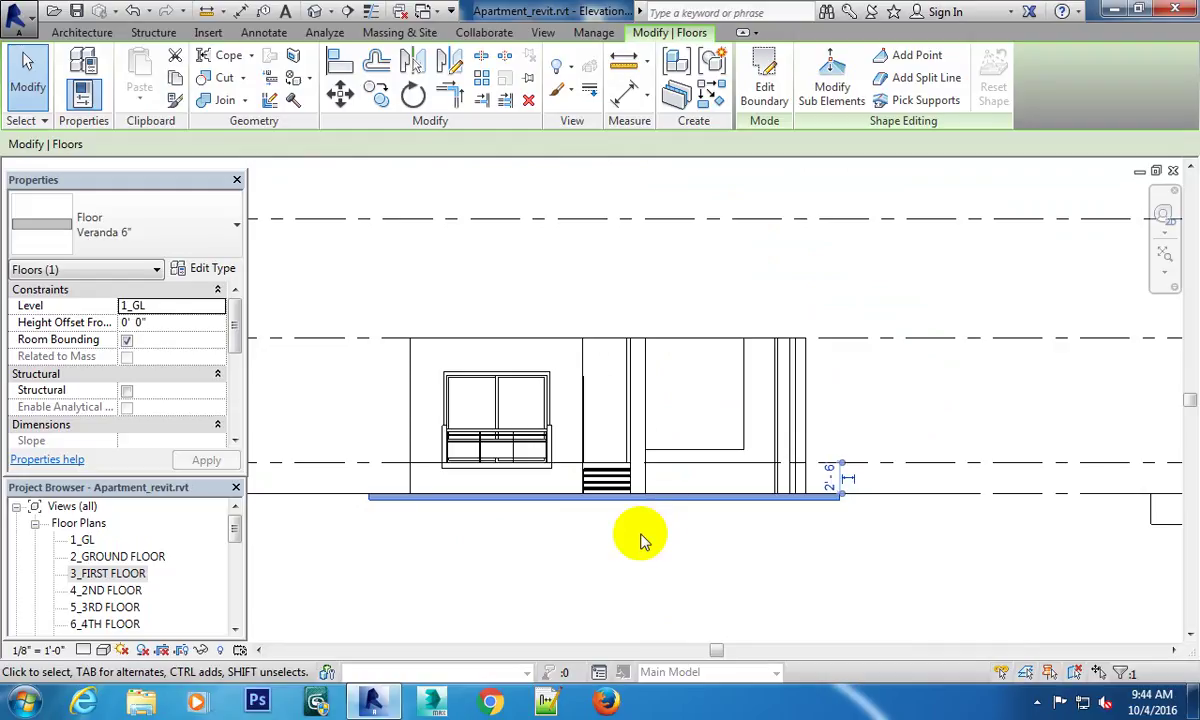
scroll(643, 536, down, 1)
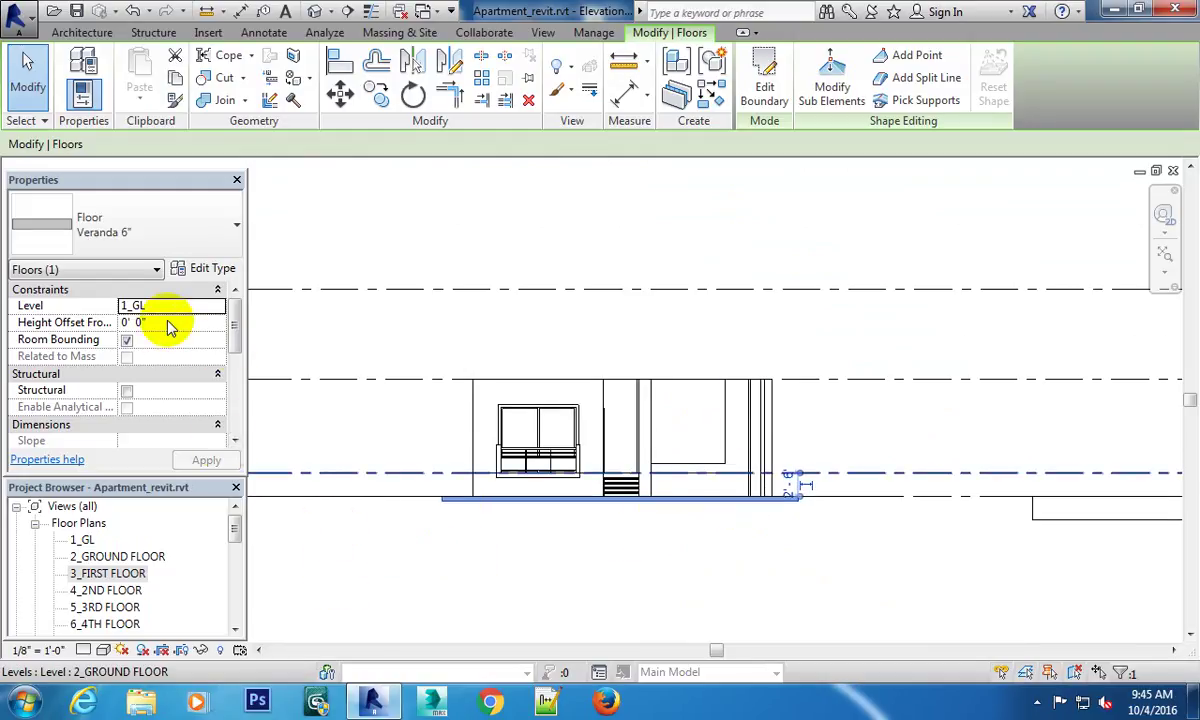
click(215, 323)
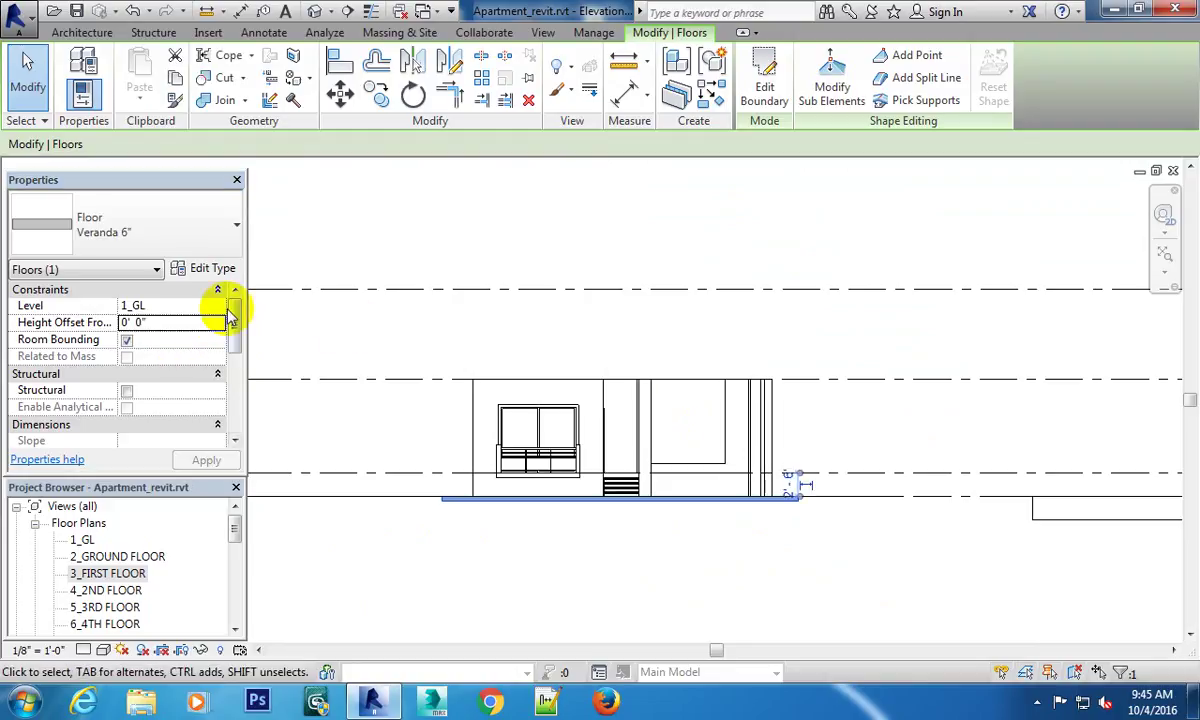
click(198, 308)
Change the veranda slab's Level to 3_FIRST FLOOR in Properties.
click(218, 307)
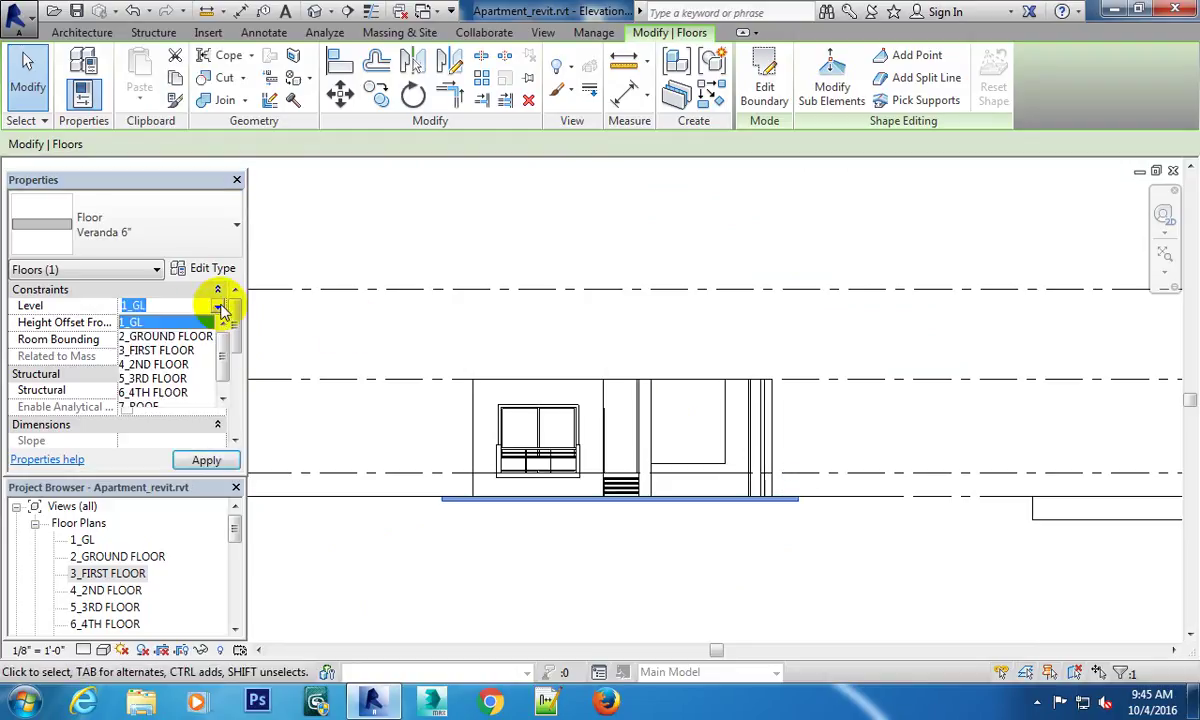
click(180, 352)
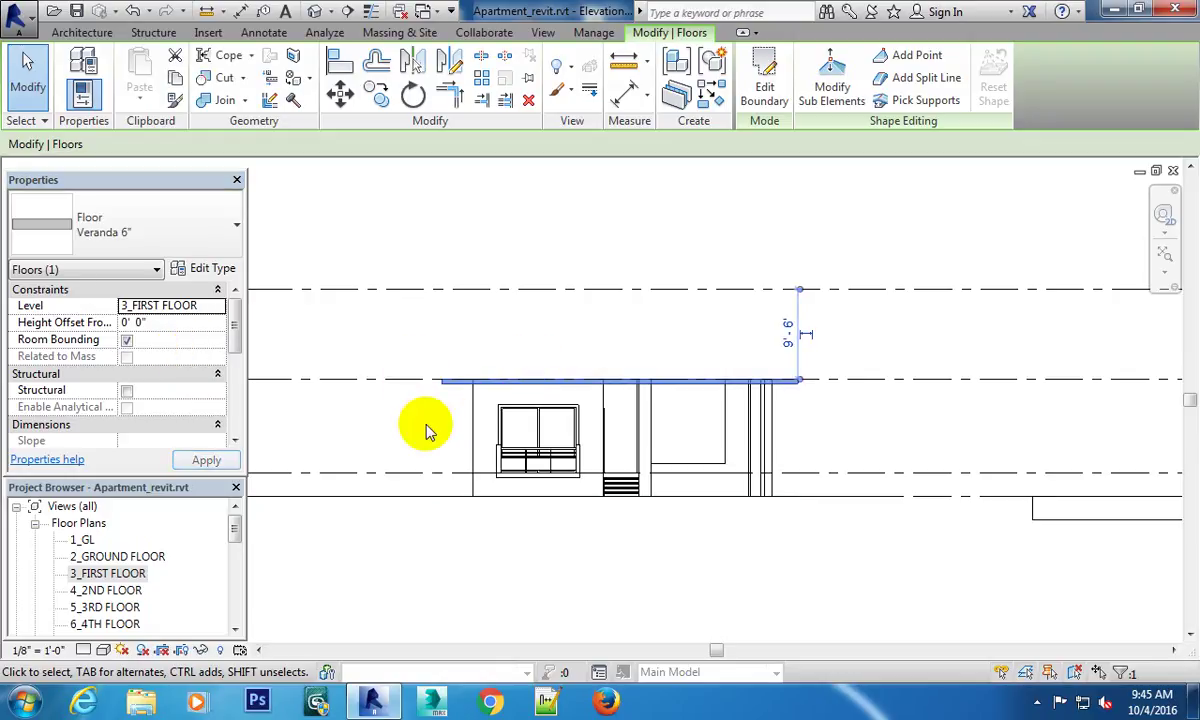
middle_drag(780, 432, 755, 471)
scroll(558, 370, up, 3)
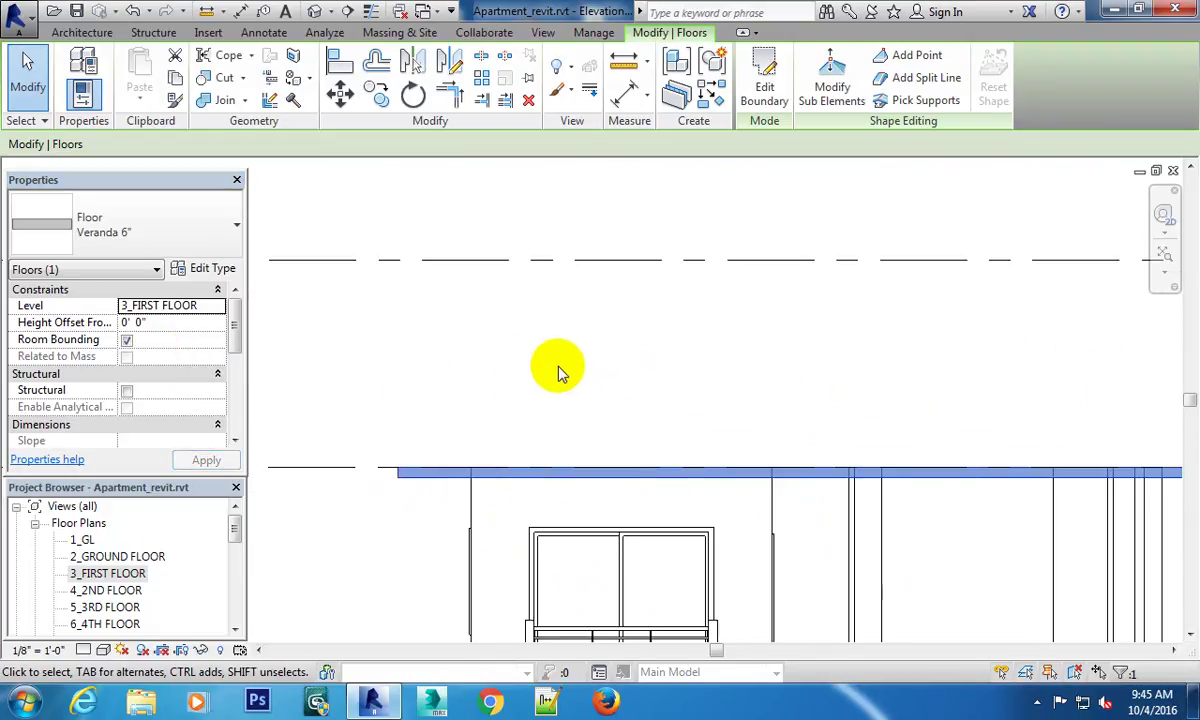
Pan the elevation to view the raised slab and inspect the column under its left end.
click(512, 366)
scroll(545, 370, down, 2)
middle_drag(581, 375, 651, 356)
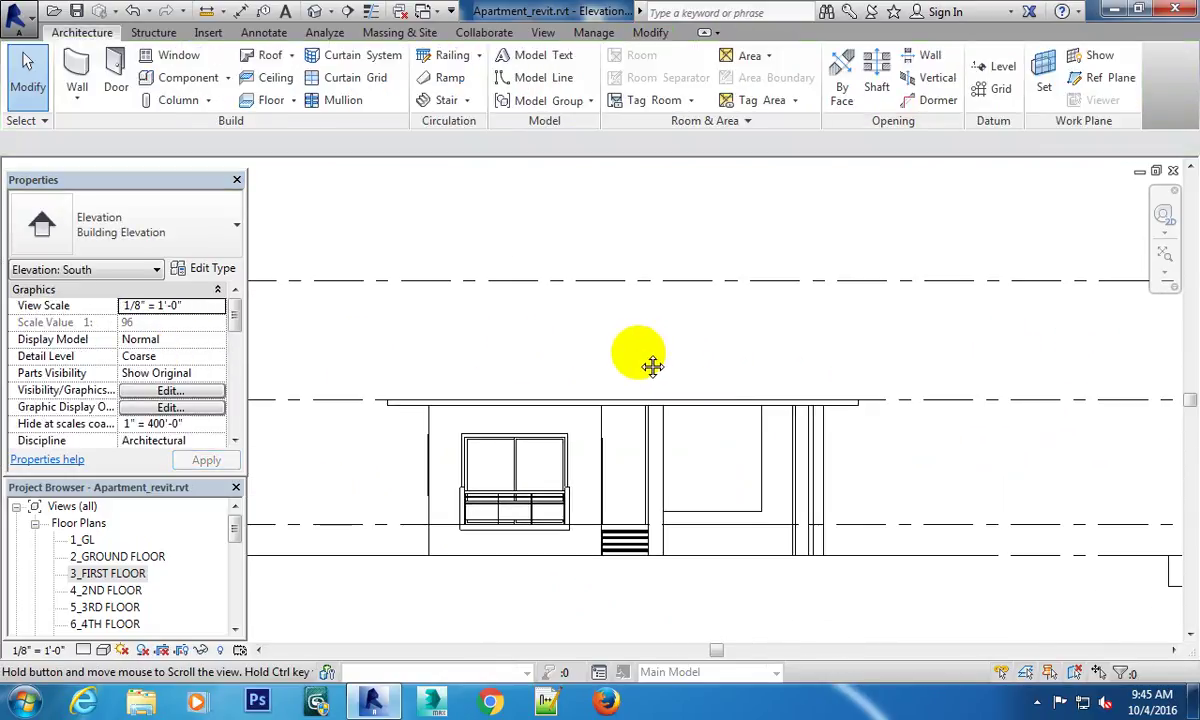
scroll(822, 415, up, 2)
scroll(820, 432, down, 2)
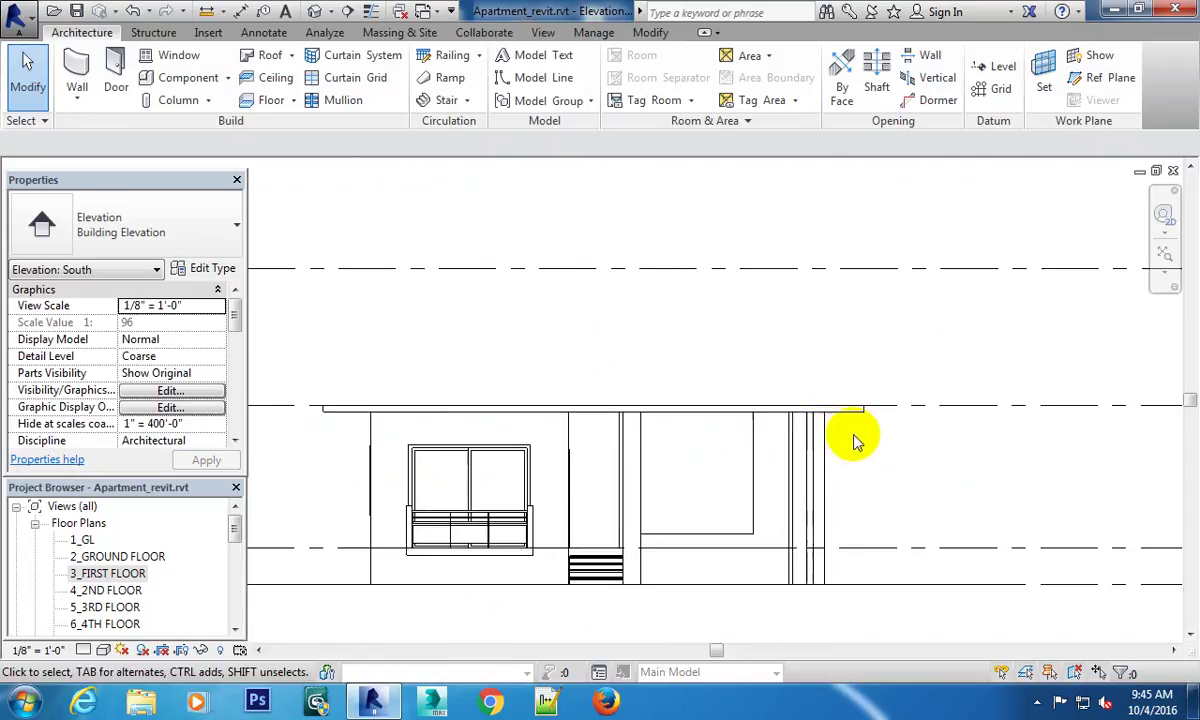
click(371, 425)
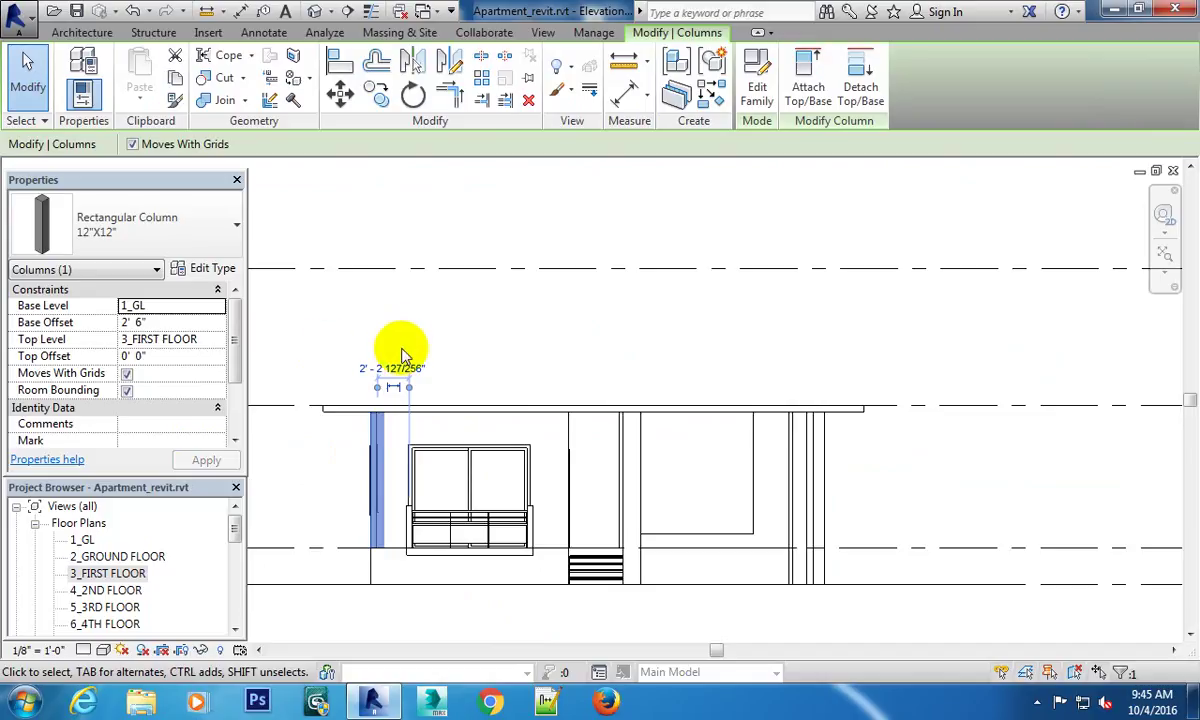
middle_drag(422, 348, 507, 321)
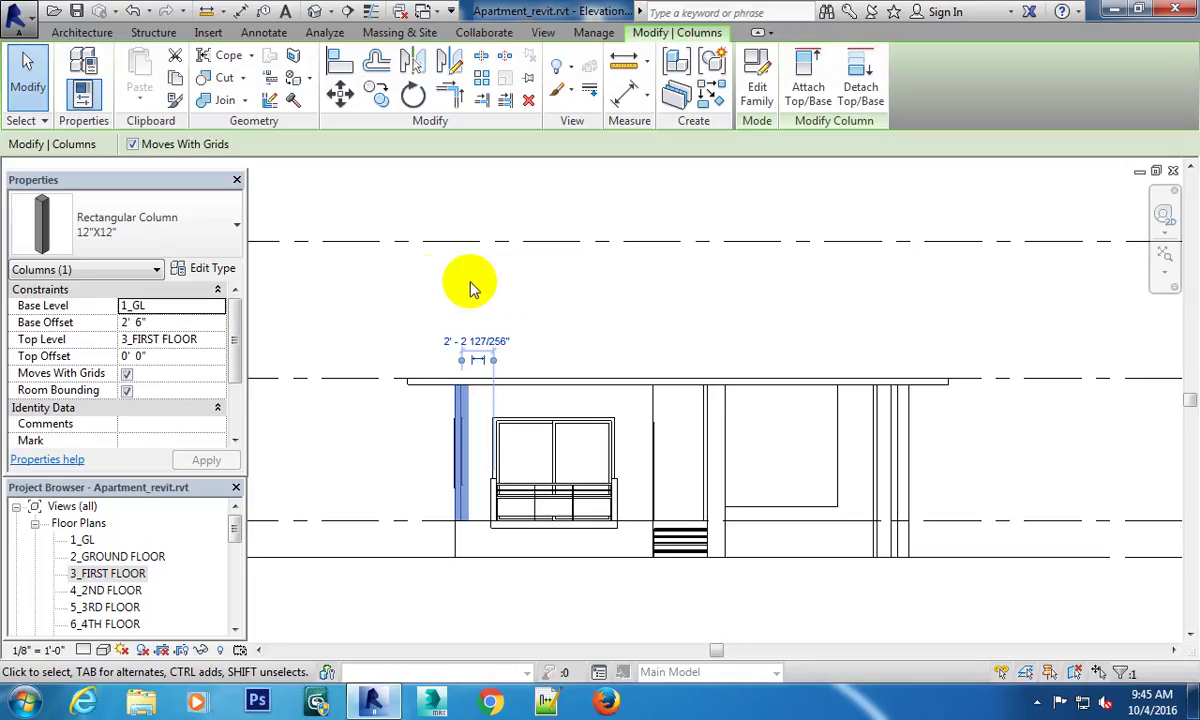
click(370, 440)
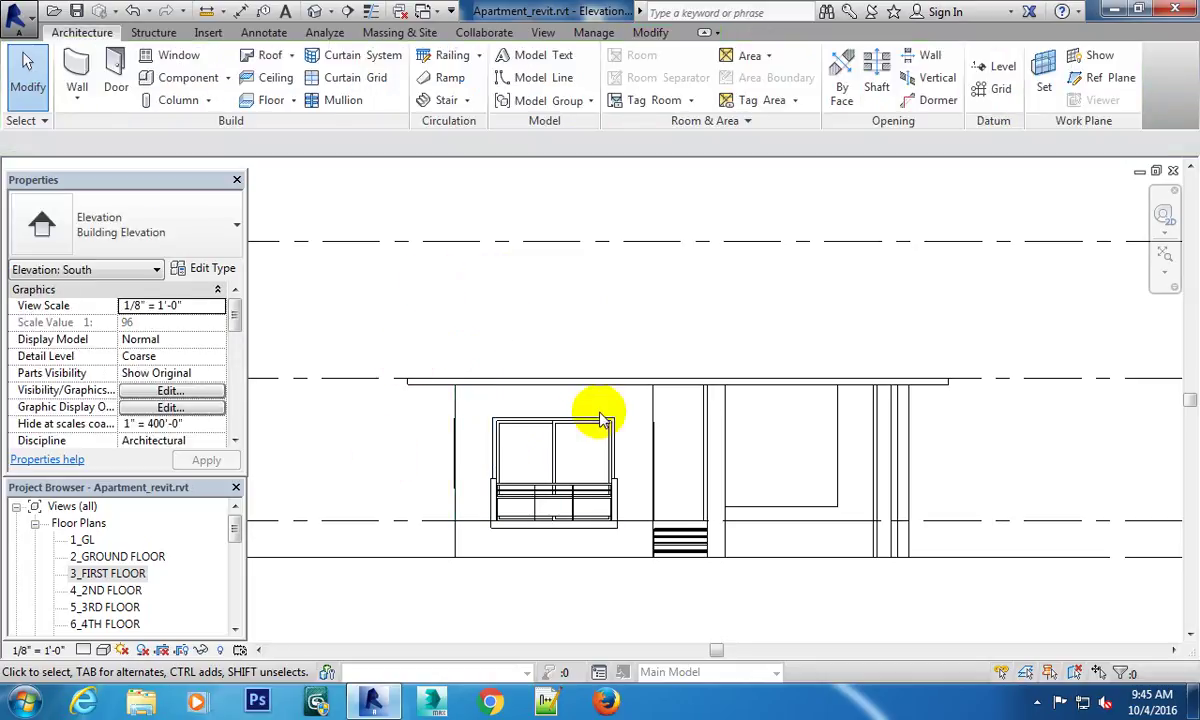
Cycle through the 2_GROUND FLOOR, 3_FIRST FLOOR and South elevation views with Ctrl+Tab.
key(ctrl+Tab)
key(ctrl+Tab)
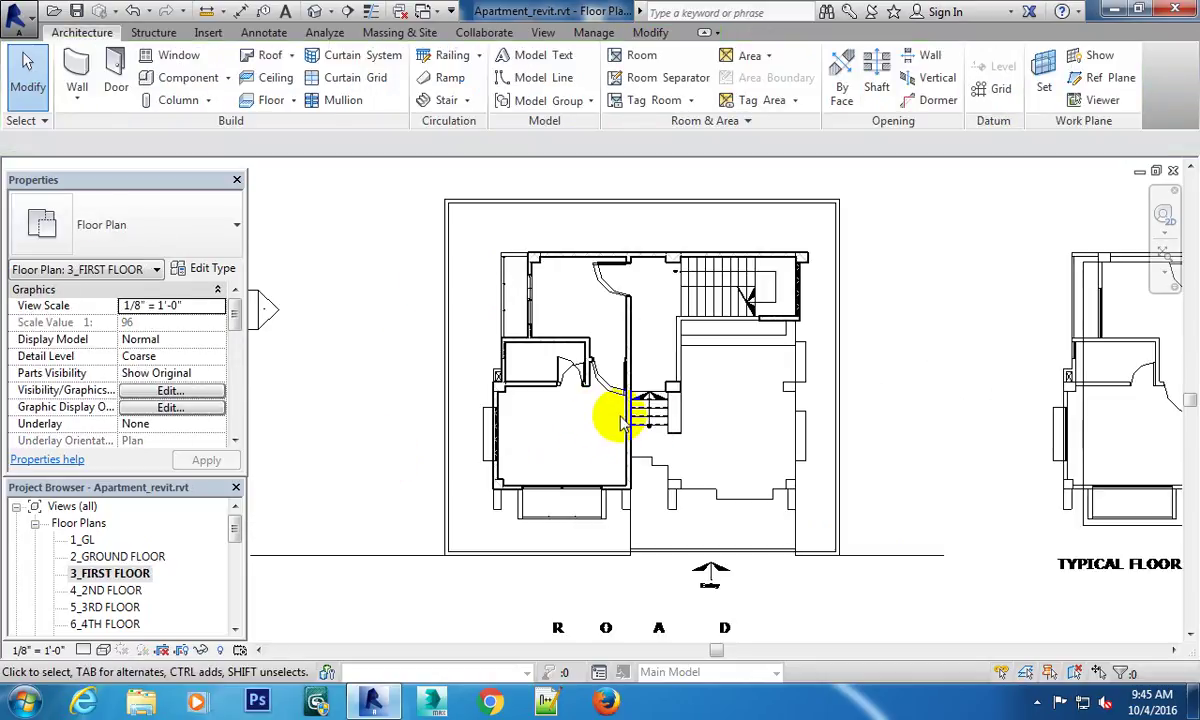
key(ctrl+Tab)
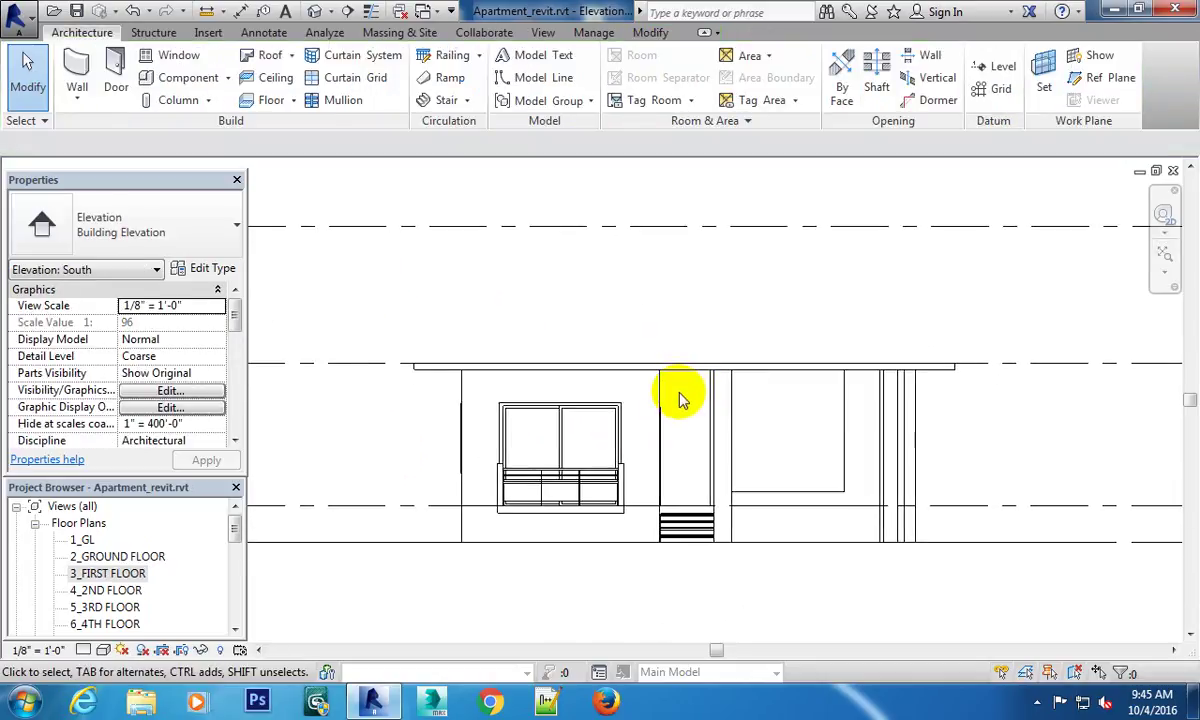
scroll(683, 395, down, 2)
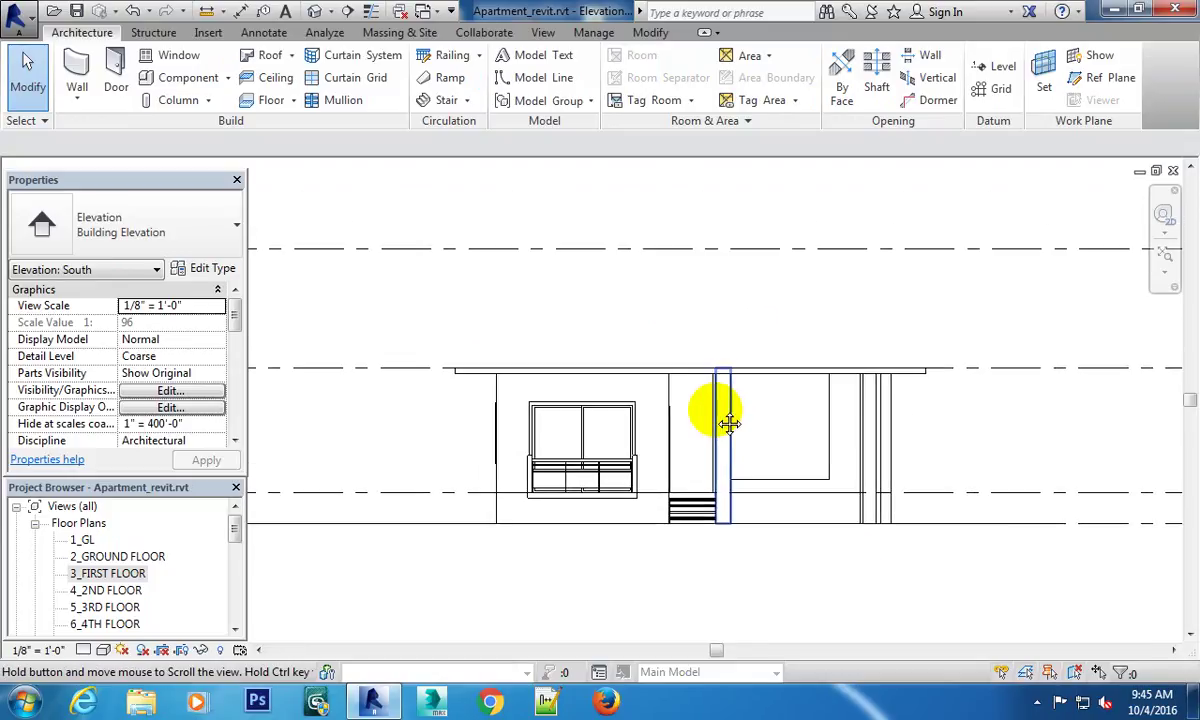
key(ctrl+Tab)
key(ctrl+Tab)
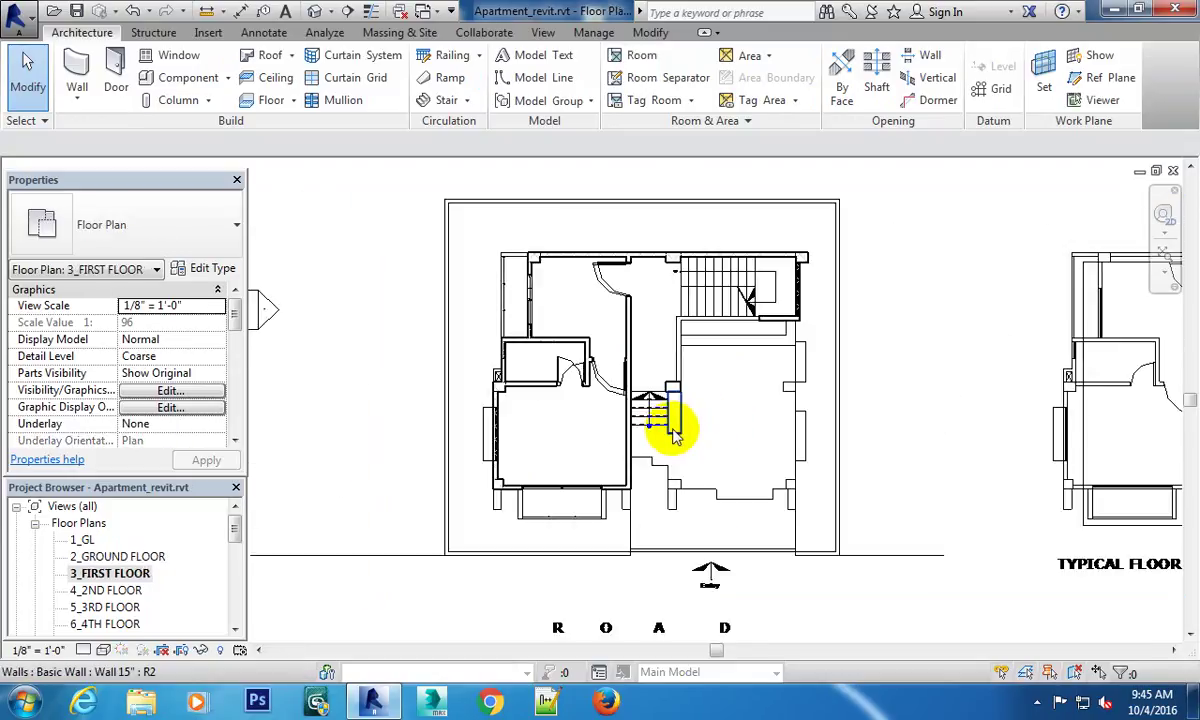
key(ctrl+Tab)
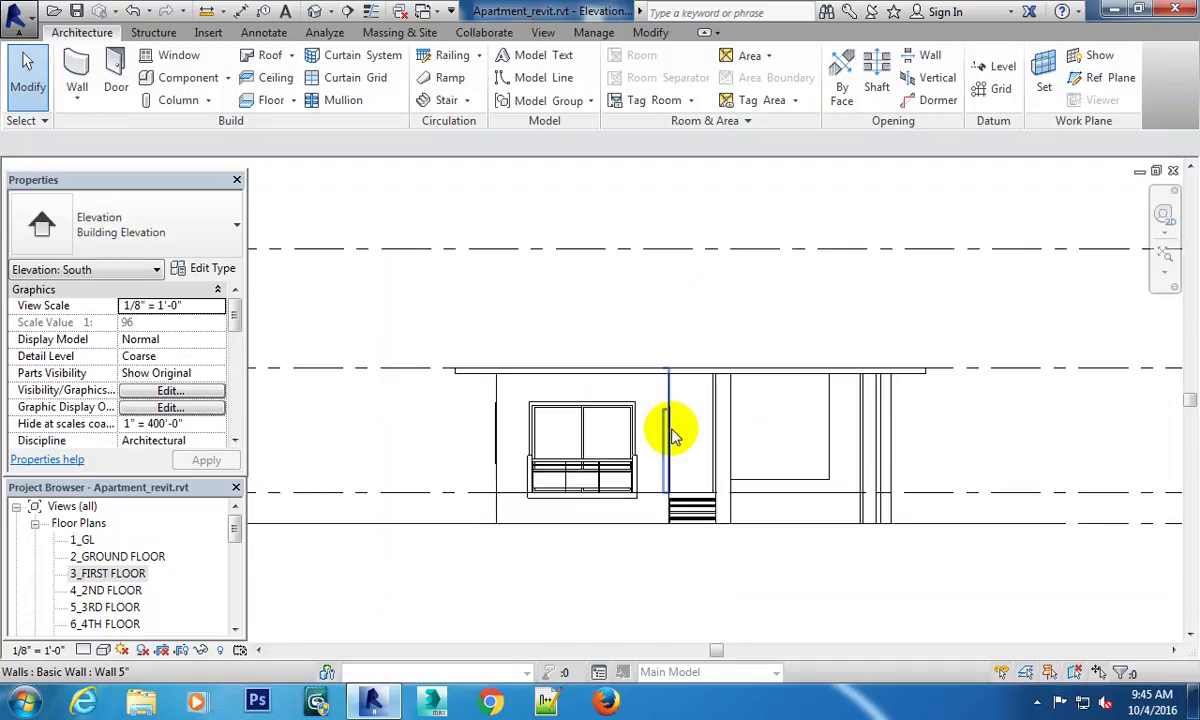
key(ctrl+Tab)
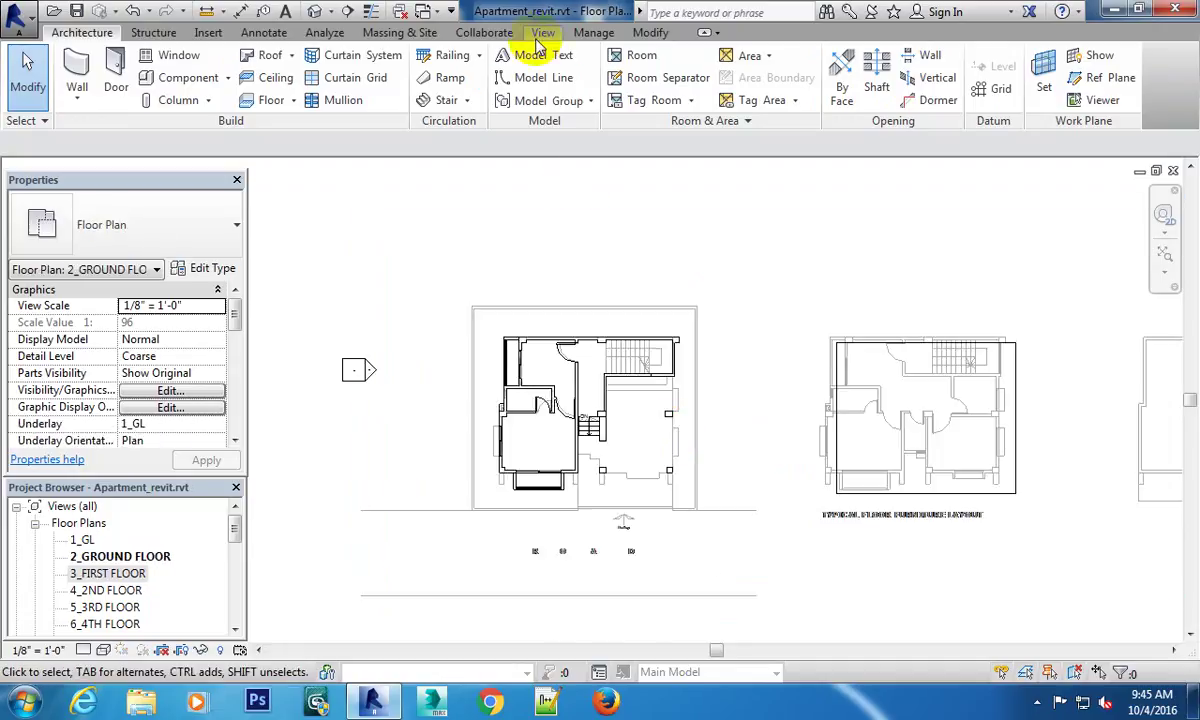
Open a default 3D view and delete the Plinth 30" floor slab.
click(543, 32)
click(536, 70)
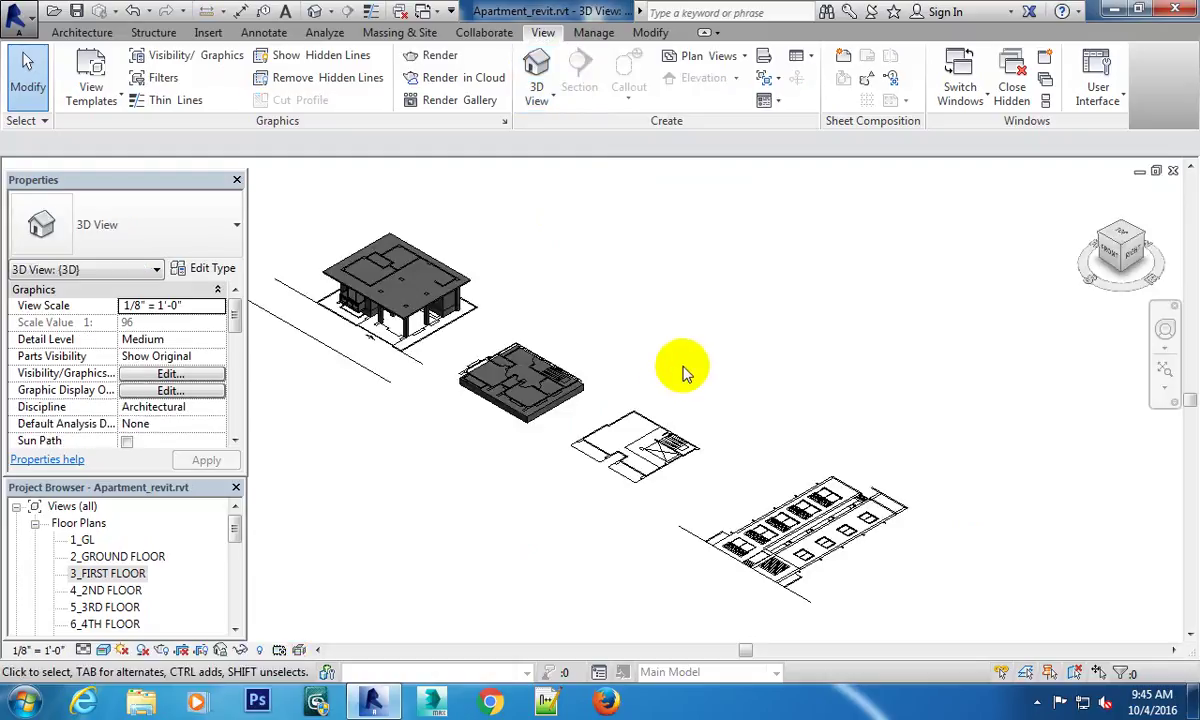
mouse_move(683, 362)
middle_down()
mouse_move(876, 477)
mouse_move(675, 470)
middle_up()
click(808, 545)
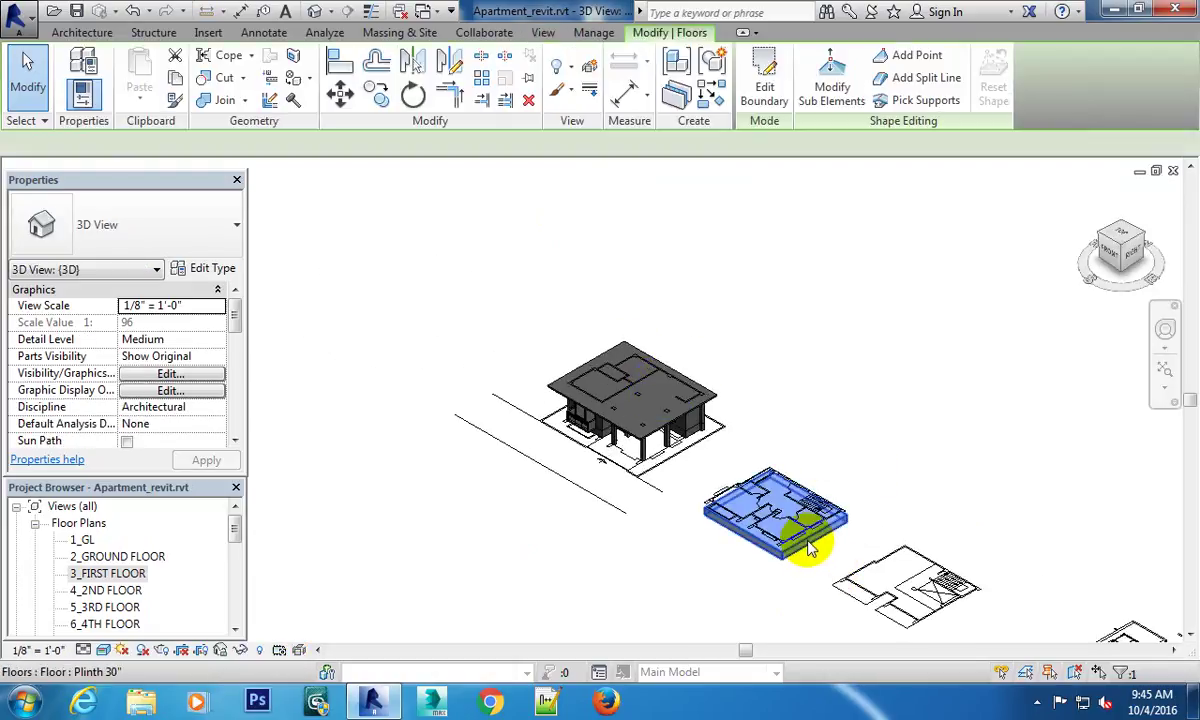
key(Delete)
key(Escape)
Orbit to a front view of the house, delete the Veranda 6" slab, then return to the plans.
scroll(600, 375, up, 3)
scroll(630, 445, up, 2)
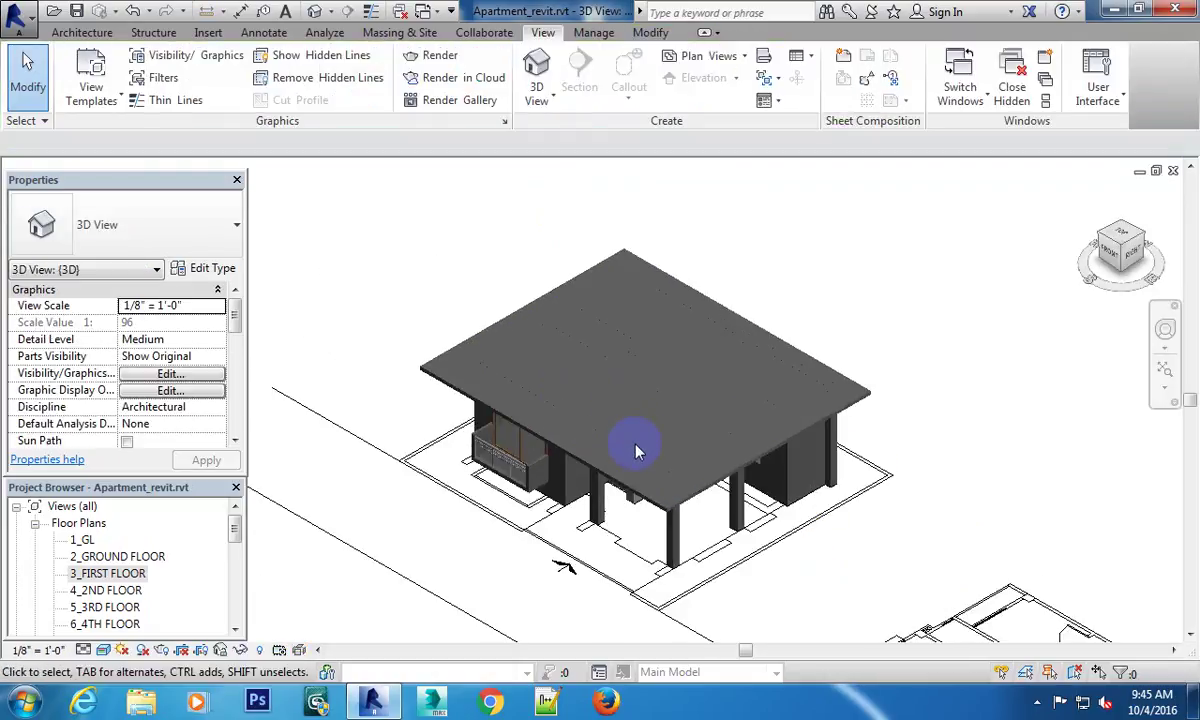
scroll(655, 455, up, 2)
shift+middle_drag(659, 458, 787, 392)
middle_drag(635, 543, 742, 393)
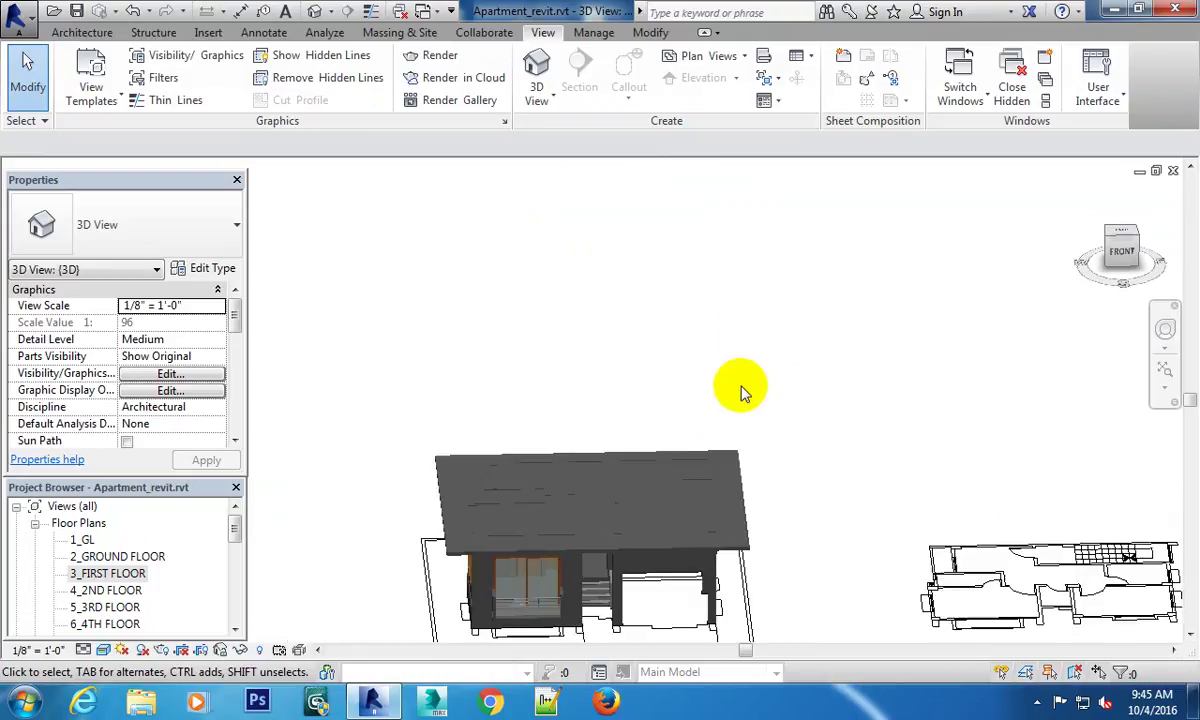
scroll(691, 402, up, 2)
scroll(658, 410, up, 2)
mouse_move(658, 410)
shift+middle_down()
mouse_move(769, 262)
mouse_move(710, 262)
mouse_move(693, 392)
mouse_move(761, 402)
mouse_move(777, 348)
mouse_move(742, 406)
mouse_move(718, 397)
shift+middle_up()
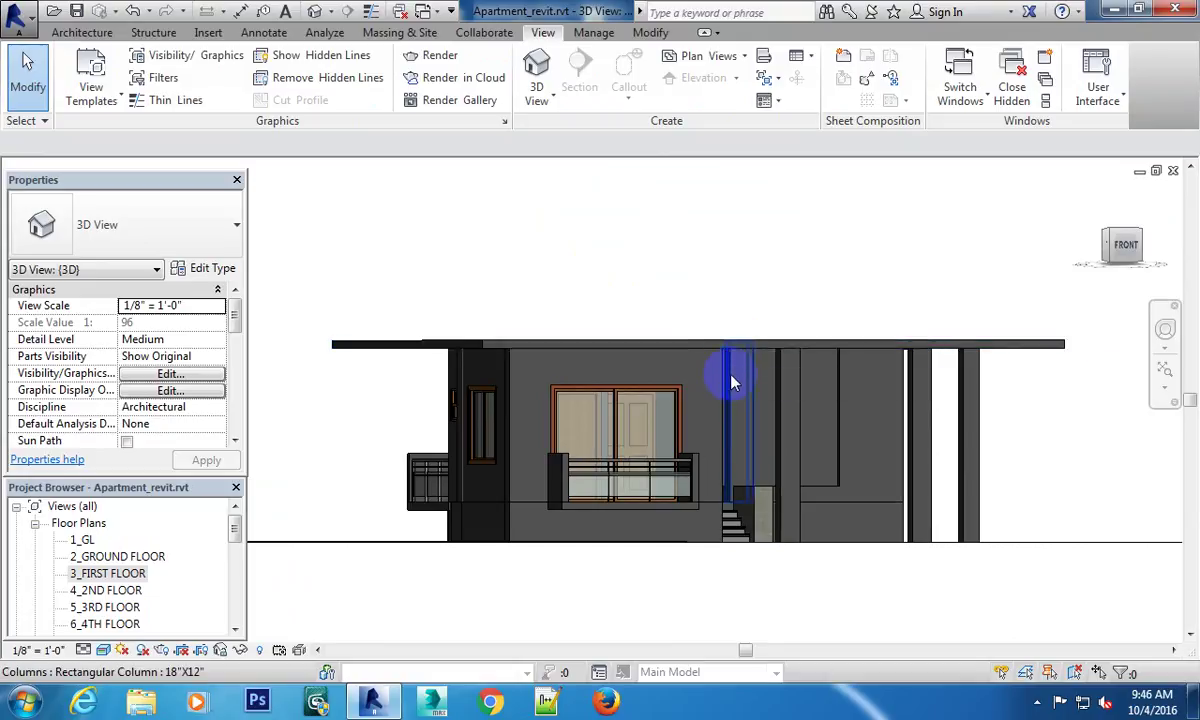
click(1065, 349)
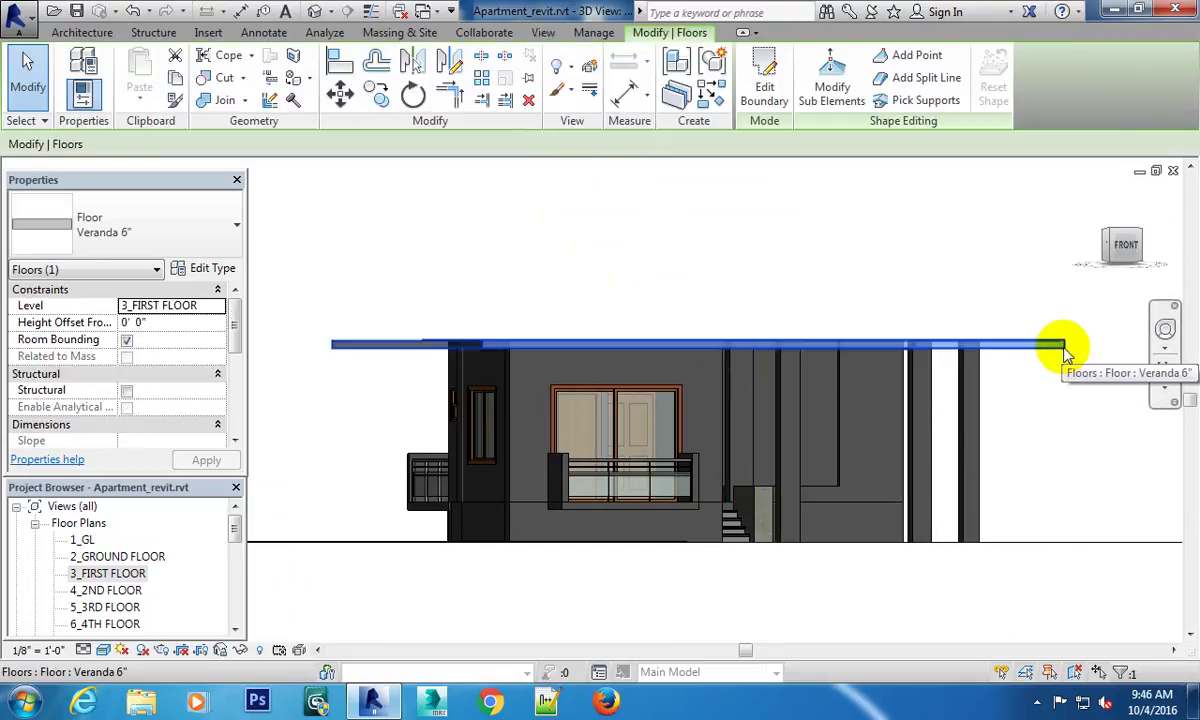
key(Delete)
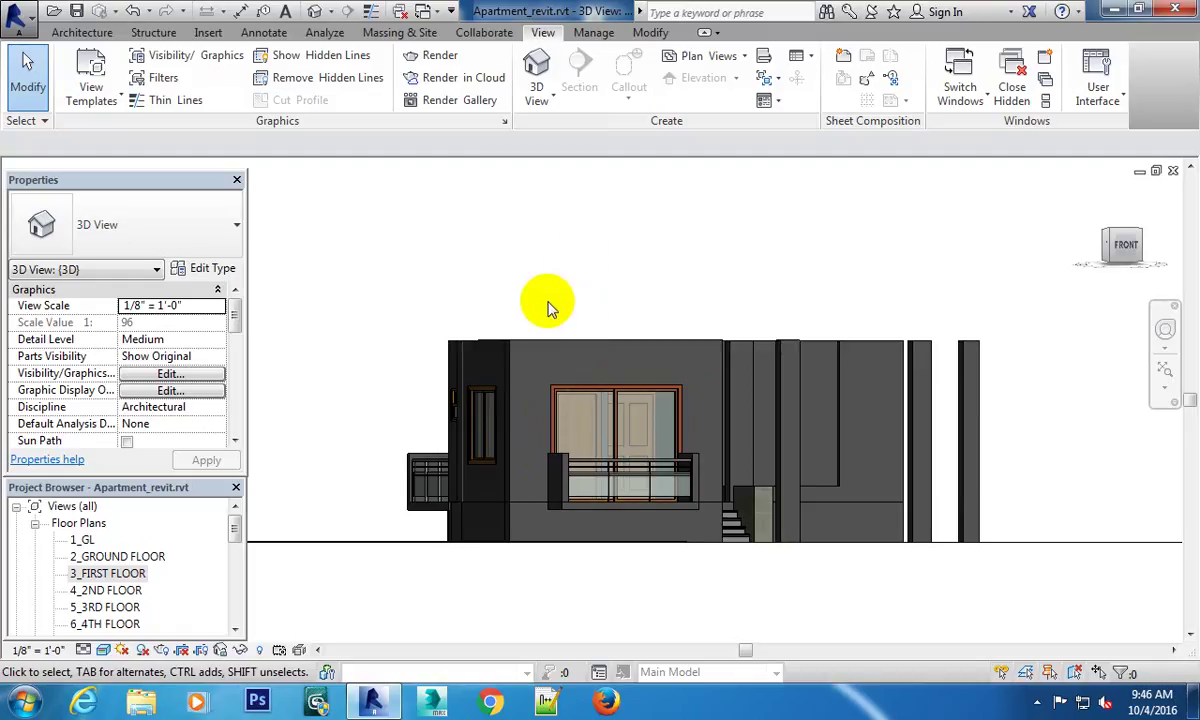
key(ctrl+Tab)
Switch to the South elevation and zoom and pan across level heads 1_GL to 7_ROOF.
key(ctrl+Tab)
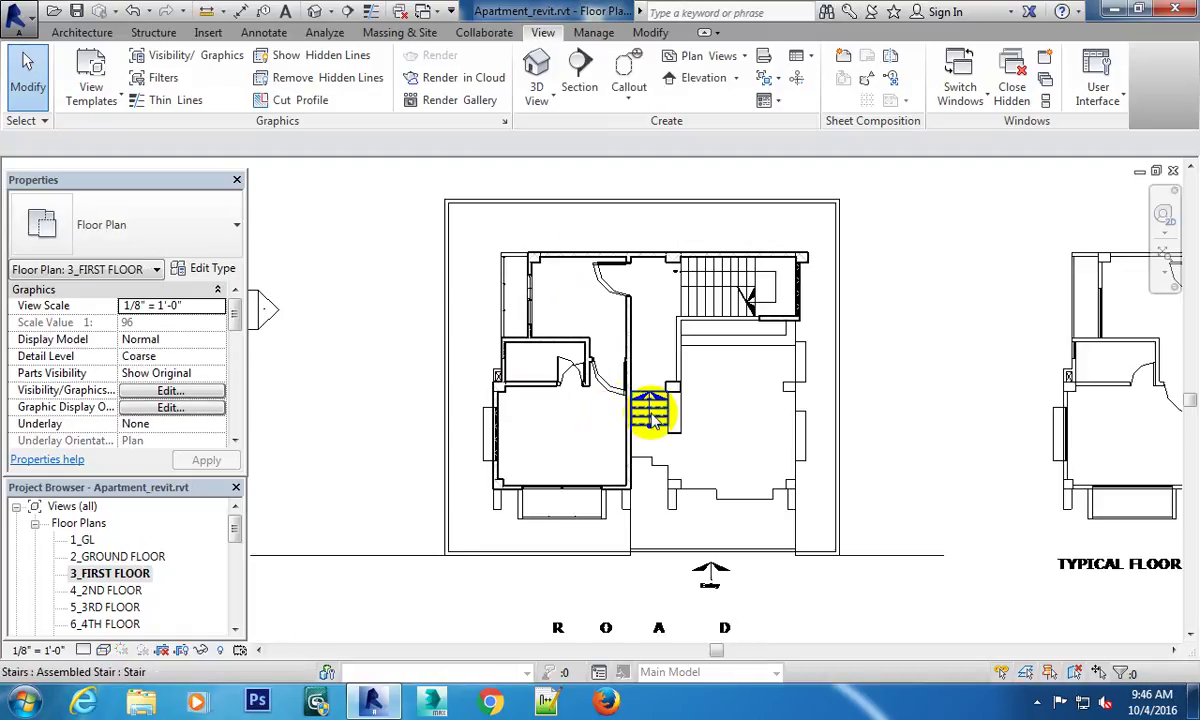
key(ctrl+Tab)
scroll(763, 442, down, 2)
scroll(820, 396, down, 2)
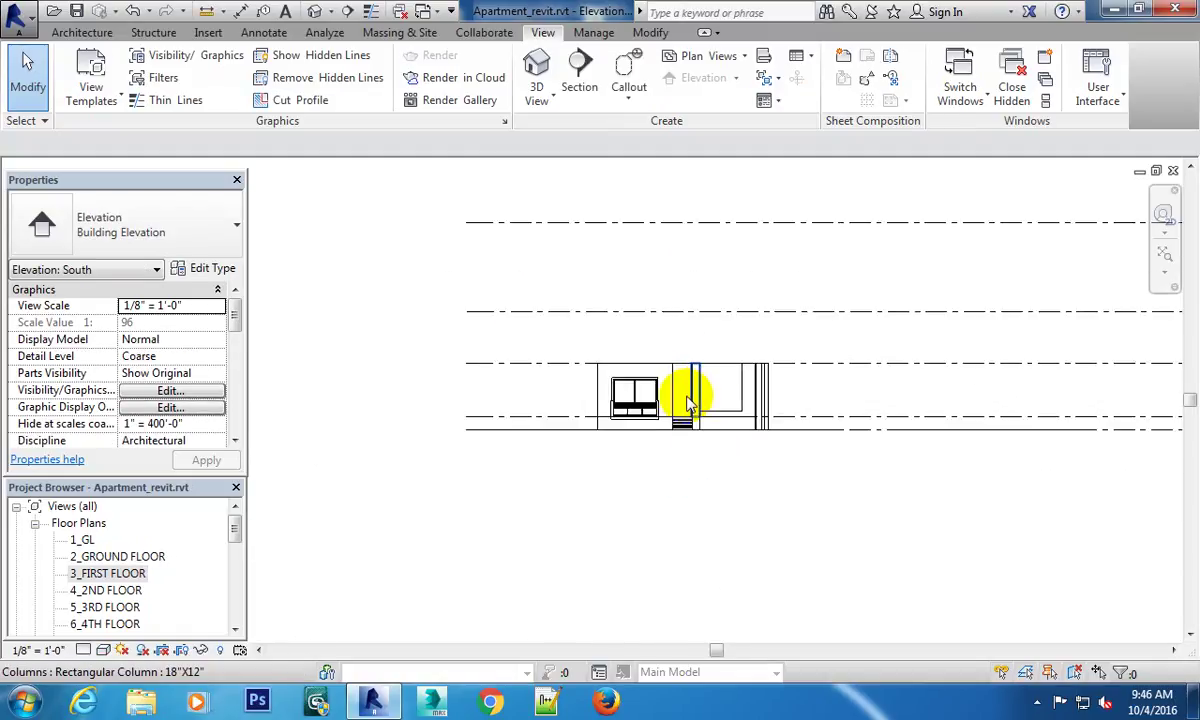
scroll(840, 380, down, 3)
scroll(905, 350, up, 1)
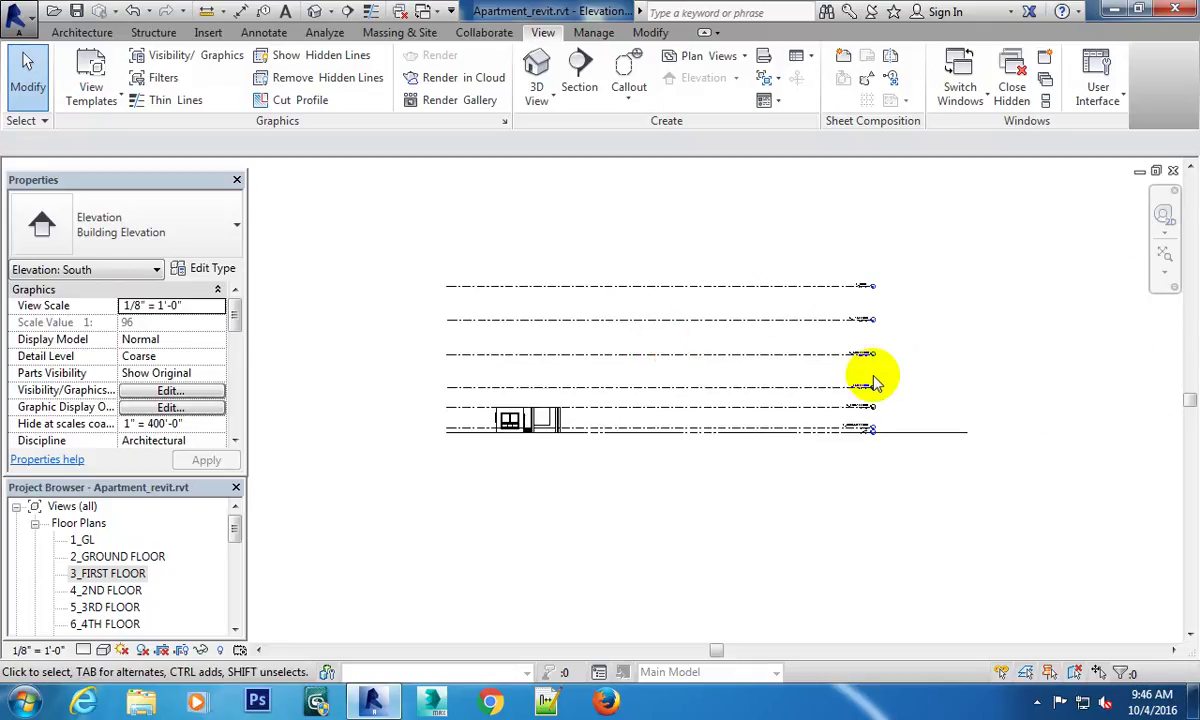
scroll(878, 325, up, 2)
scroll(895, 380, up, 1)
scroll(880, 415, up, 2)
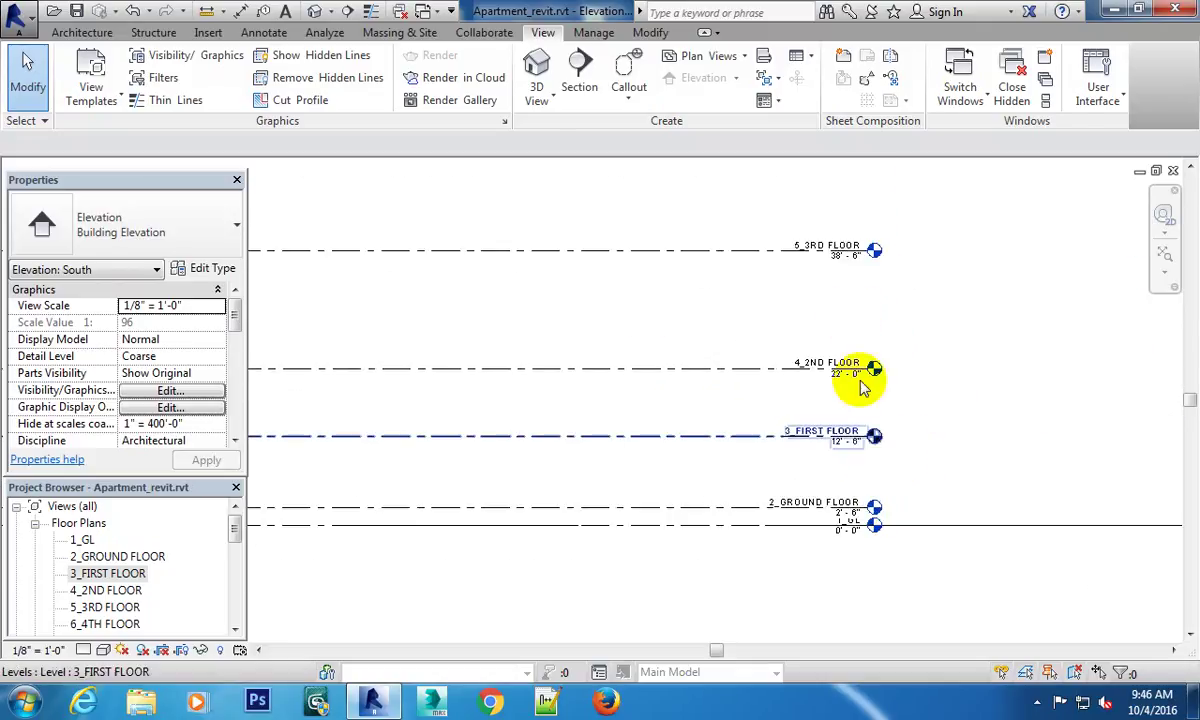
scroll(852, 400, up, 1)
scroll(848, 460, up, 1)
scroll(860, 475, up, 1)
mouse_move(875, 447)
middle_down()
mouse_move(924, 469)
mouse_move(919, 450)
mouse_move(924, 522)
mouse_move(940, 522)
middle_up()
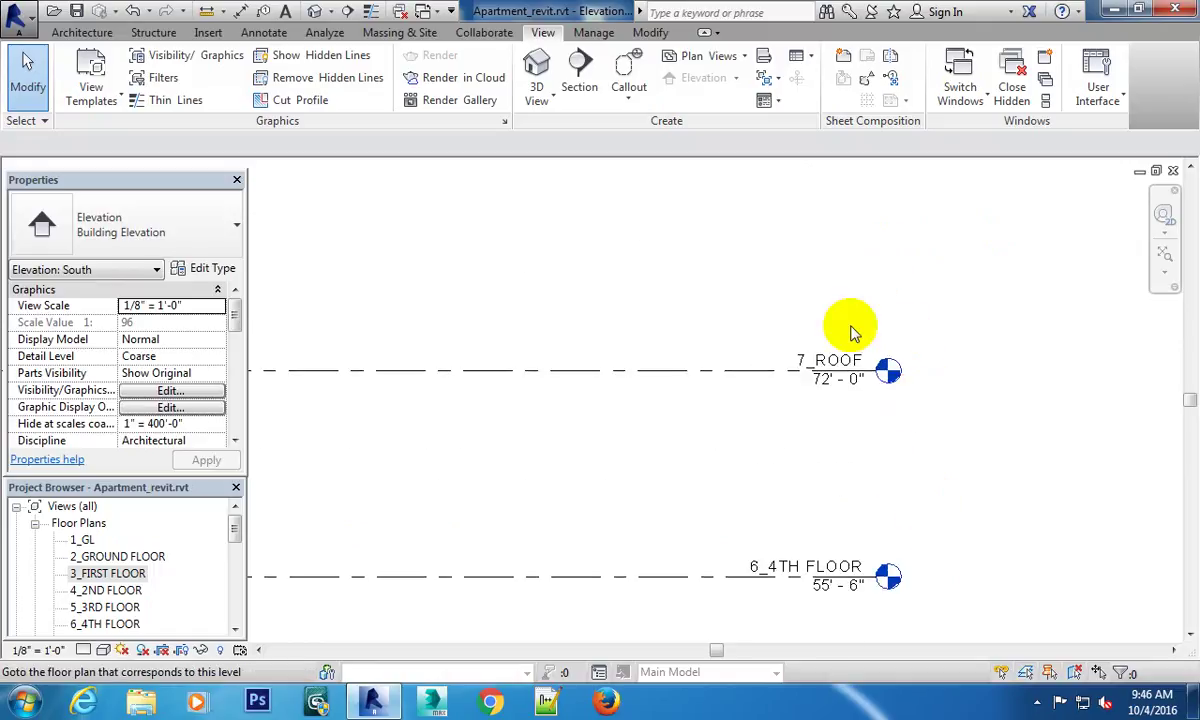
scroll(790, 480, down, 4)
middle_drag(796, 503, 827, 330)
scroll(865, 500, up, 1)
scroll(697, 408, up, 2)
middle_drag(697, 408, 817, 407)
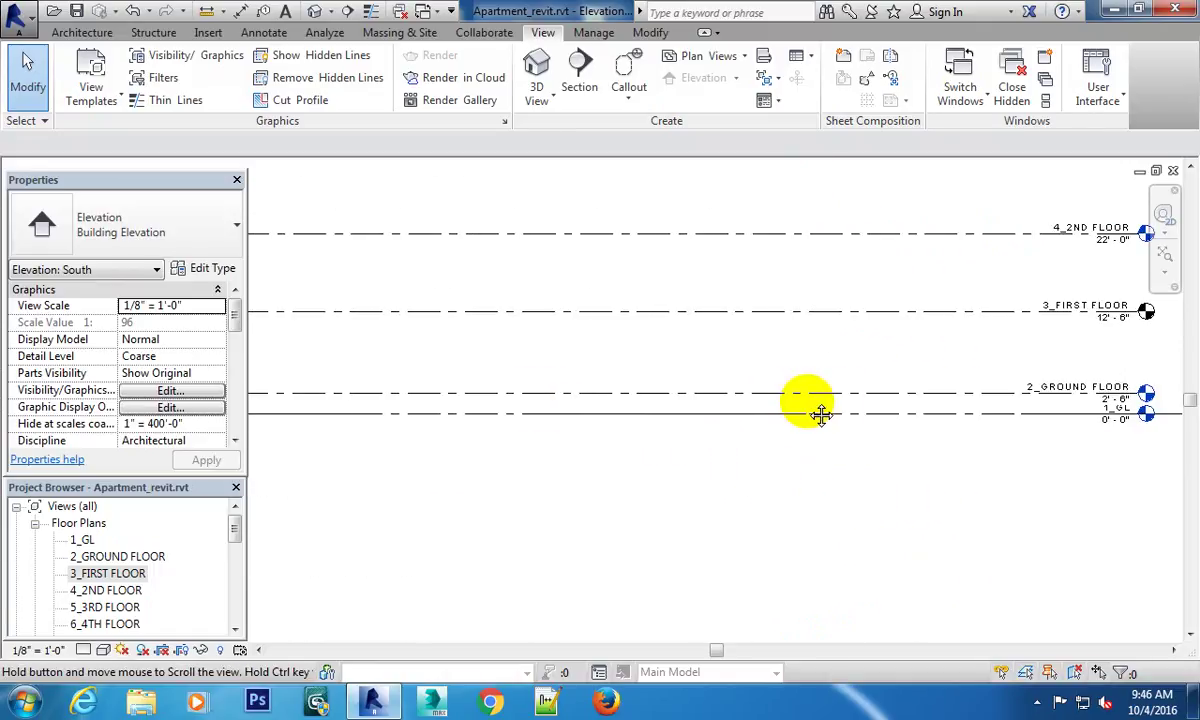
scroll(581, 498, down, 2)
middle_drag(581, 498, 563, 477)
scroll(700, 445, up, 2)
scroll(650, 390, up, 1)
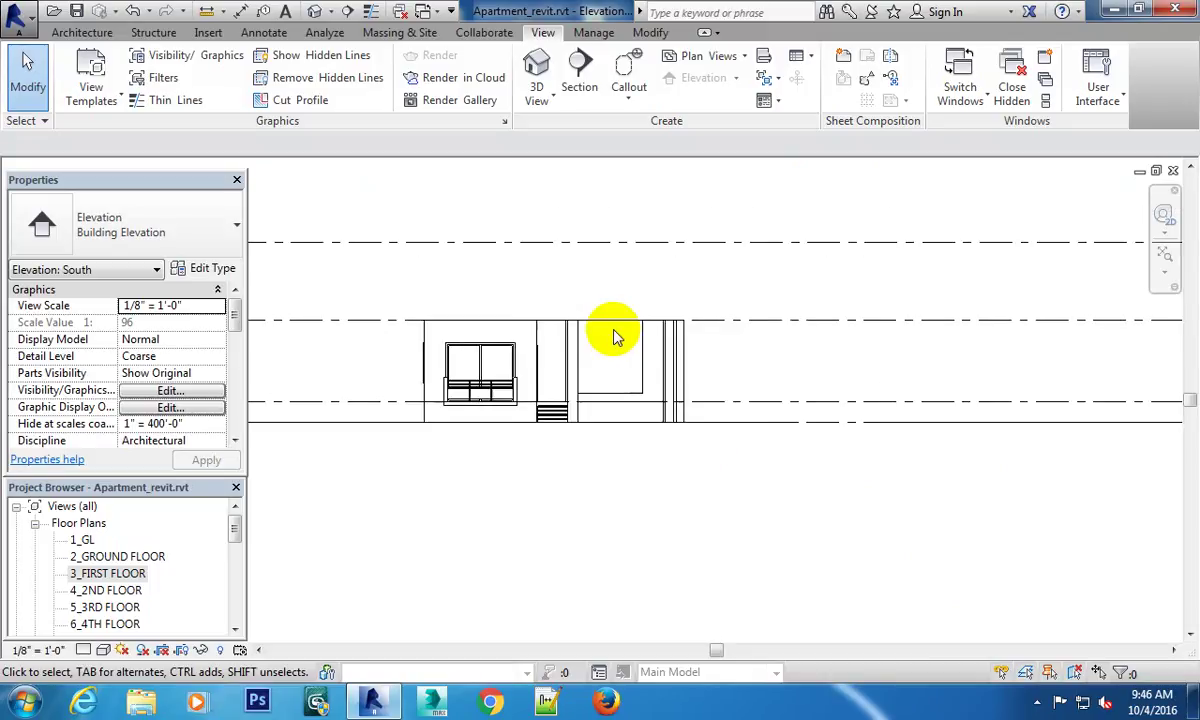
scroll(611, 335, up, 1)
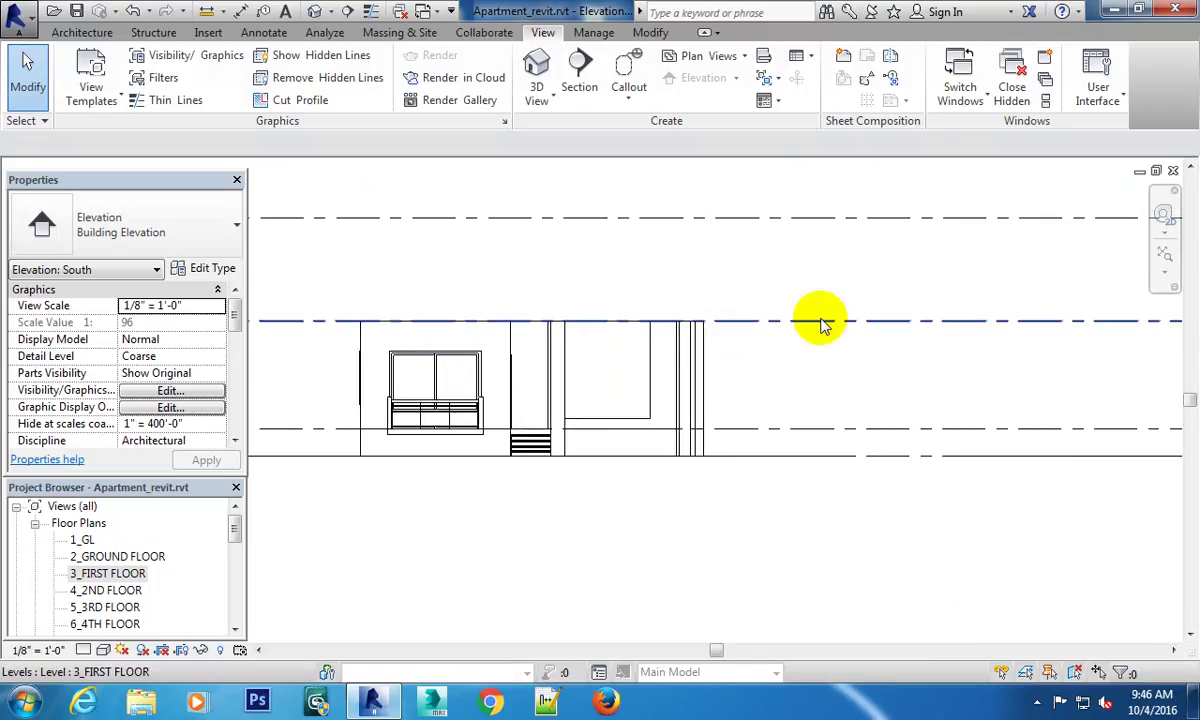
scroll(752, 374, down, 2)
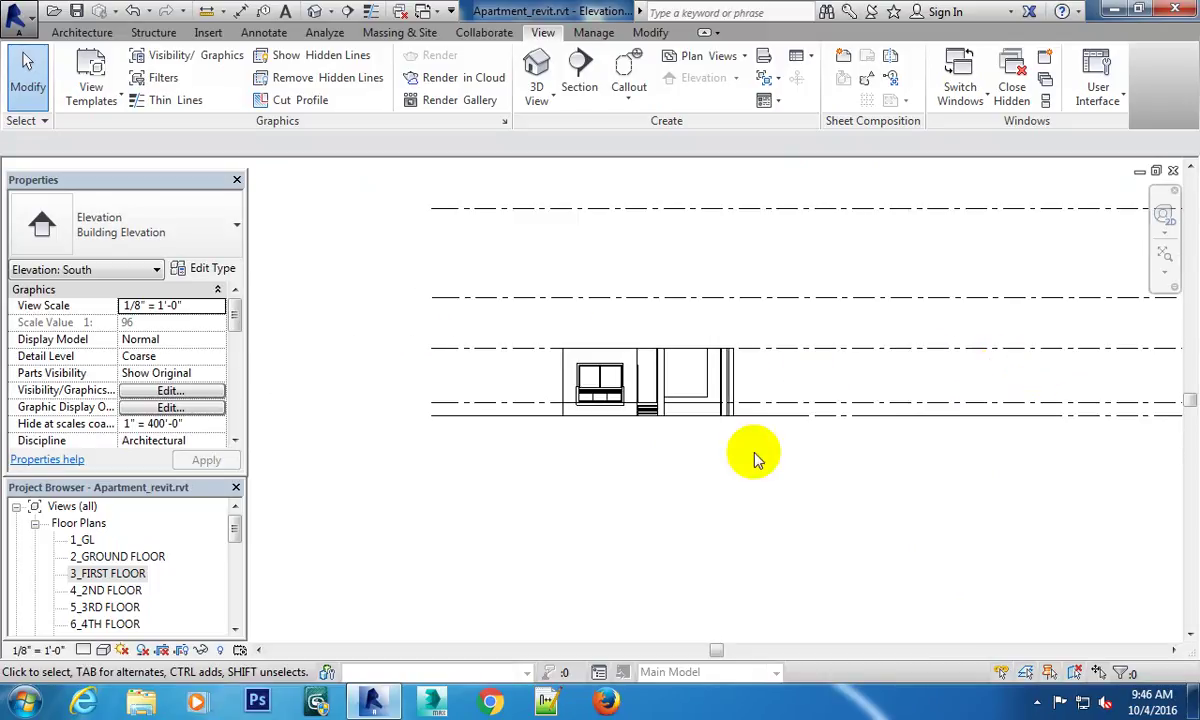
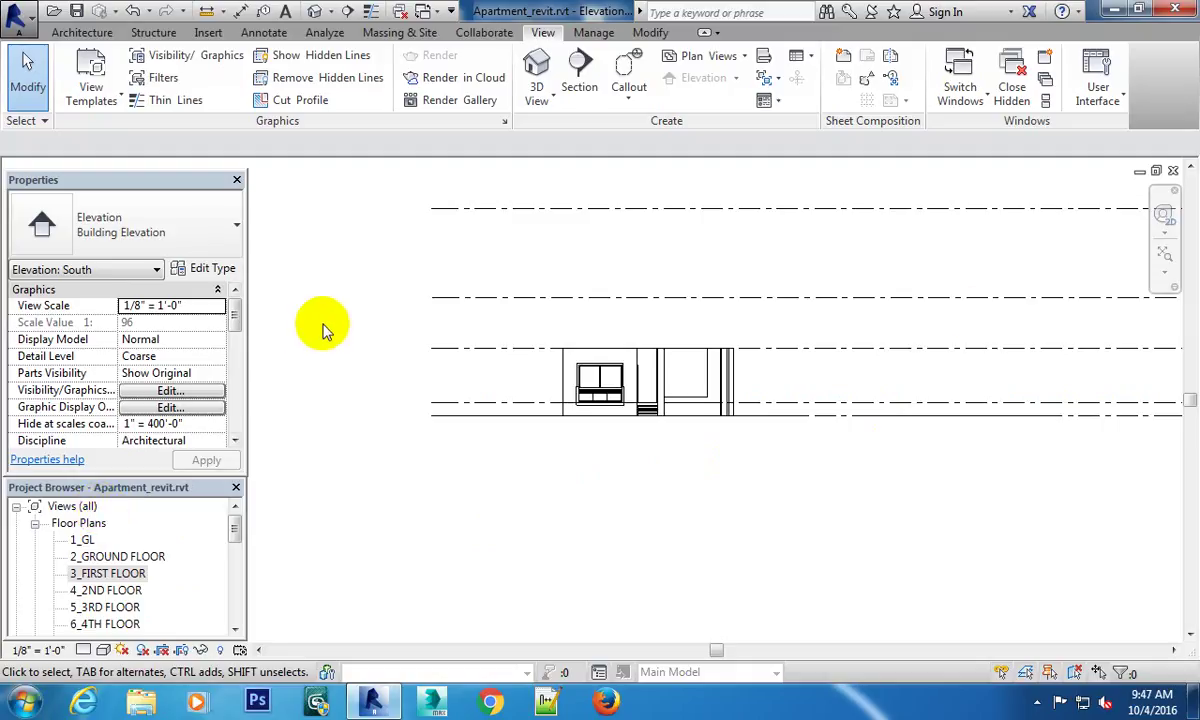
Pan and zoom the South elevation through the level tags from ROOF down to 1_GL.
mouse_move(1013, 348)
middle_down()
mouse_move(750, 461)
mouse_move(774, 420)
middle_up()
scroll(757, 437, down, 2)
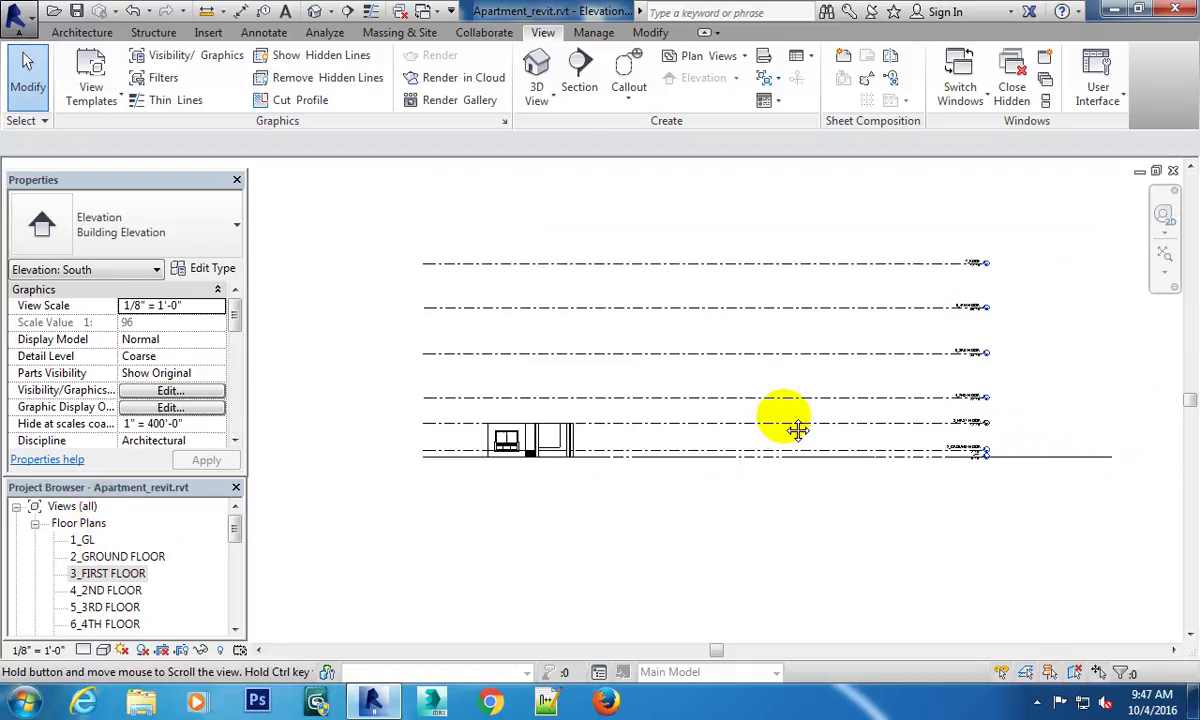
scroll(862, 300, up, 3)
middle_drag(838, 372, 843, 303)
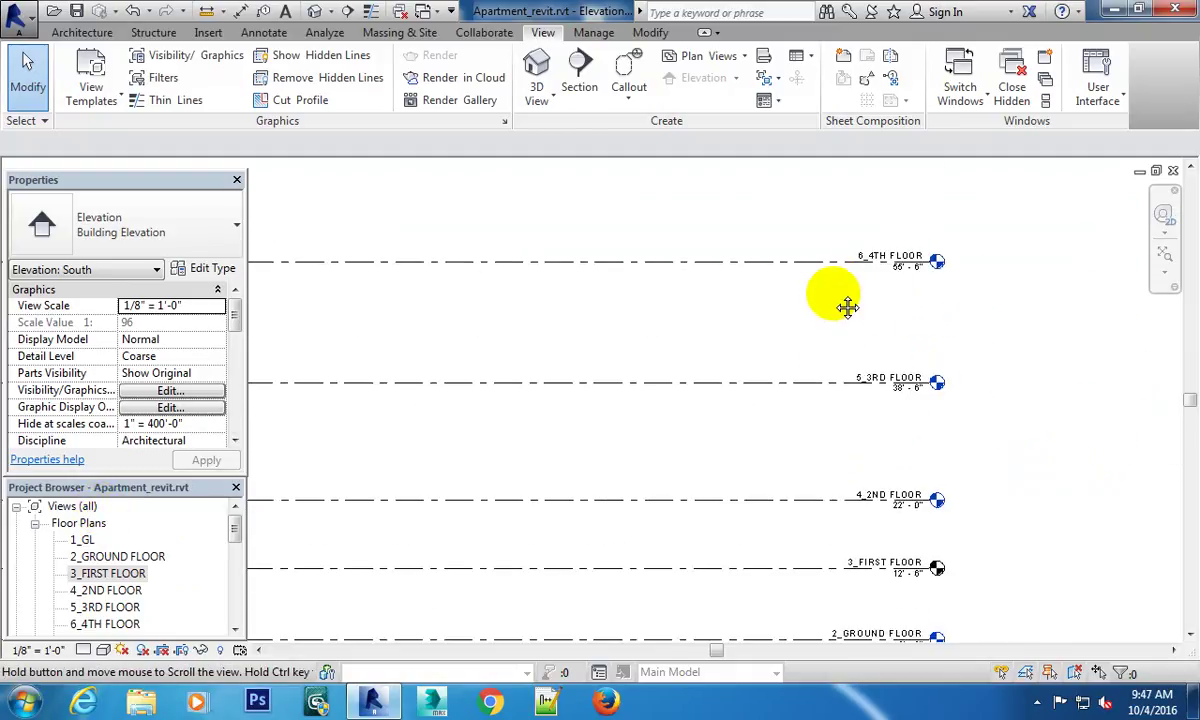
scroll(870, 340, up, 2)
middle_drag(893, 367, 900, 295)
scroll(905, 330, down, 2)
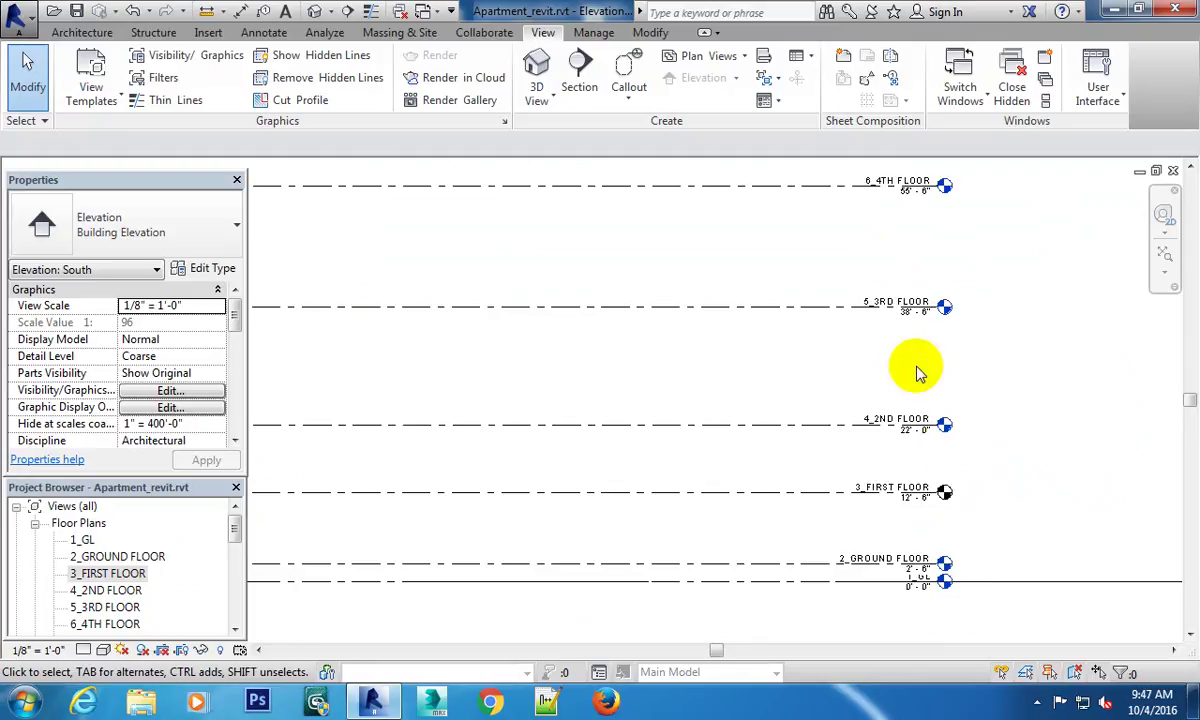
middle_drag(919, 476, 873, 385)
click(691, 236)
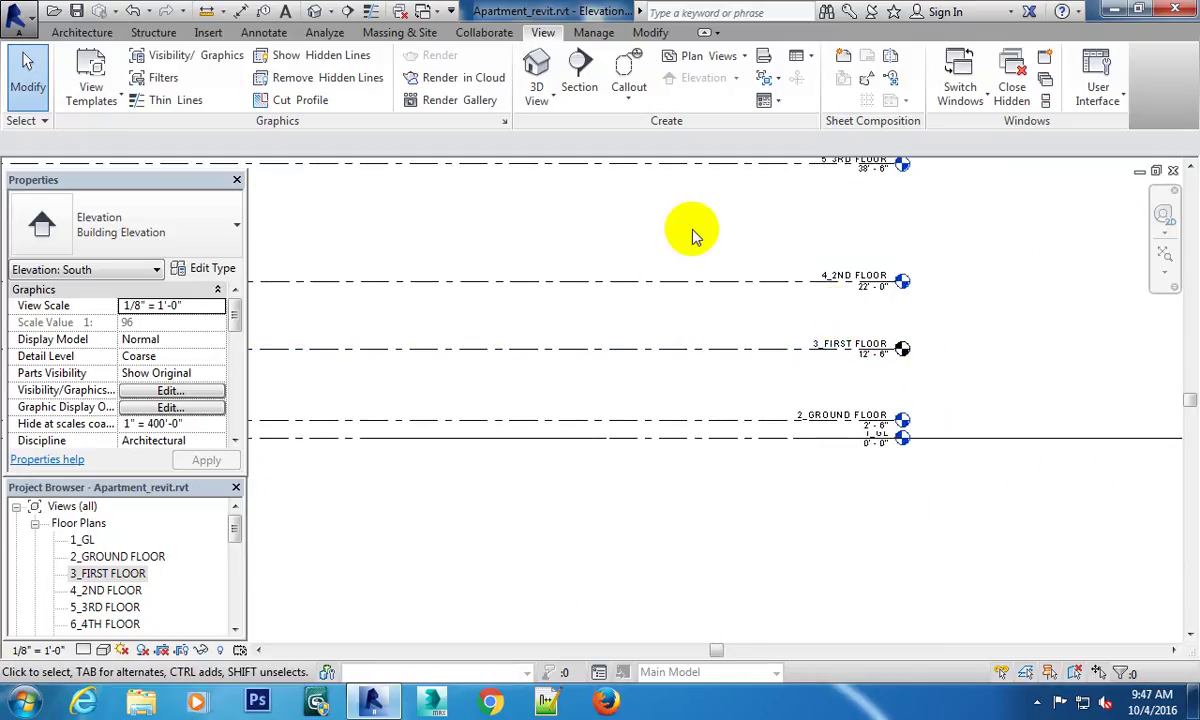
middle_drag(718, 214, 670, 500)
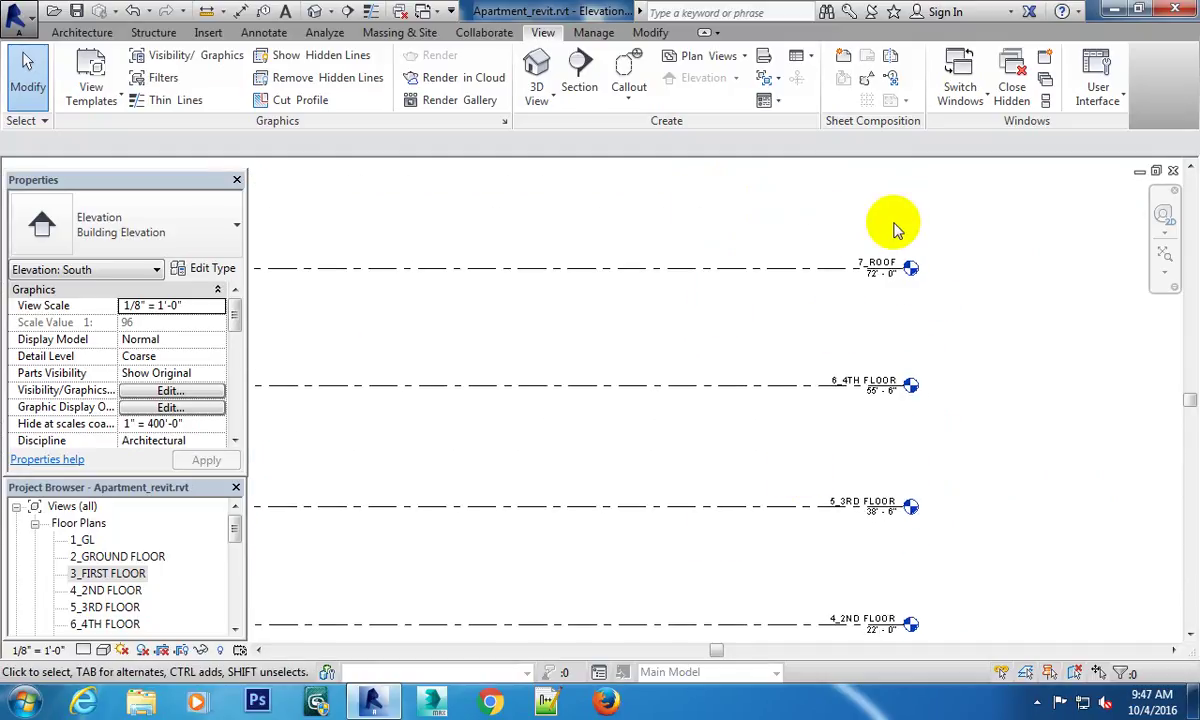
middle_drag(908, 447, 850, 318)
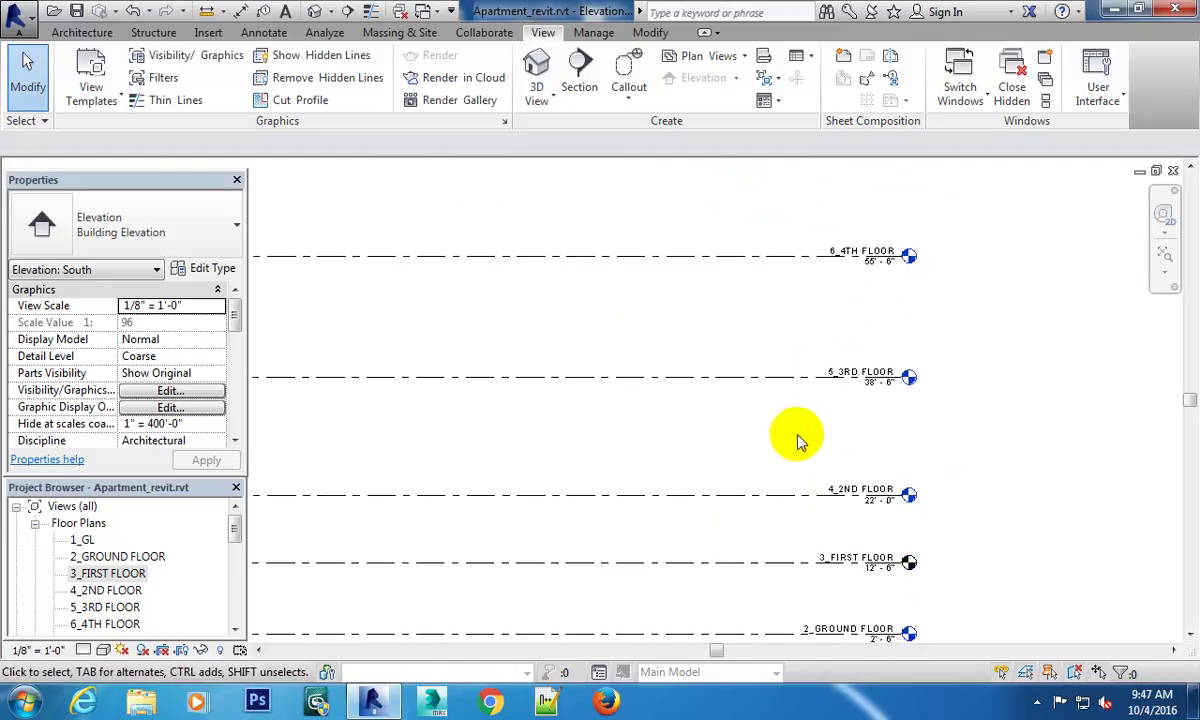
middle_drag(799, 437, 791, 362)
scroll(791, 362, down, 2)
middle_drag(570, 443, 536, 335)
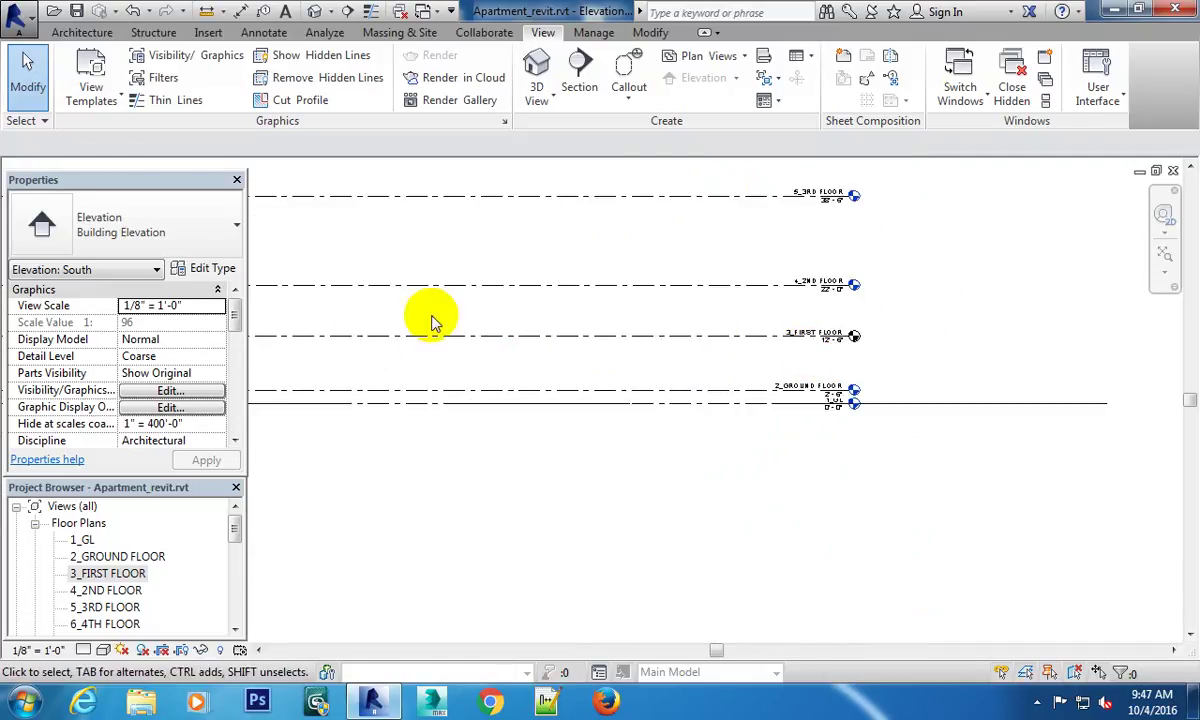
scroll(793, 407, up, 3)
mouse_move(793, 407)
middle_down()
mouse_move(785, 355)
mouse_move(742, 515)
middle_up()
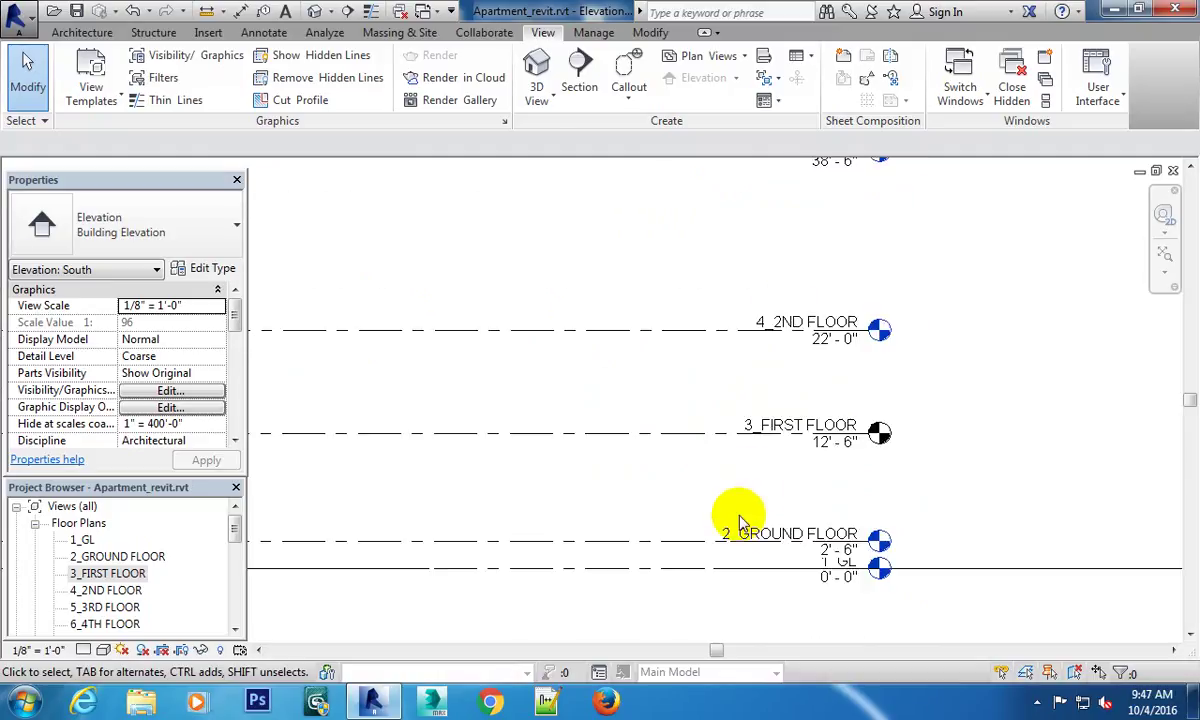
middle_drag(796, 343, 815, 451)
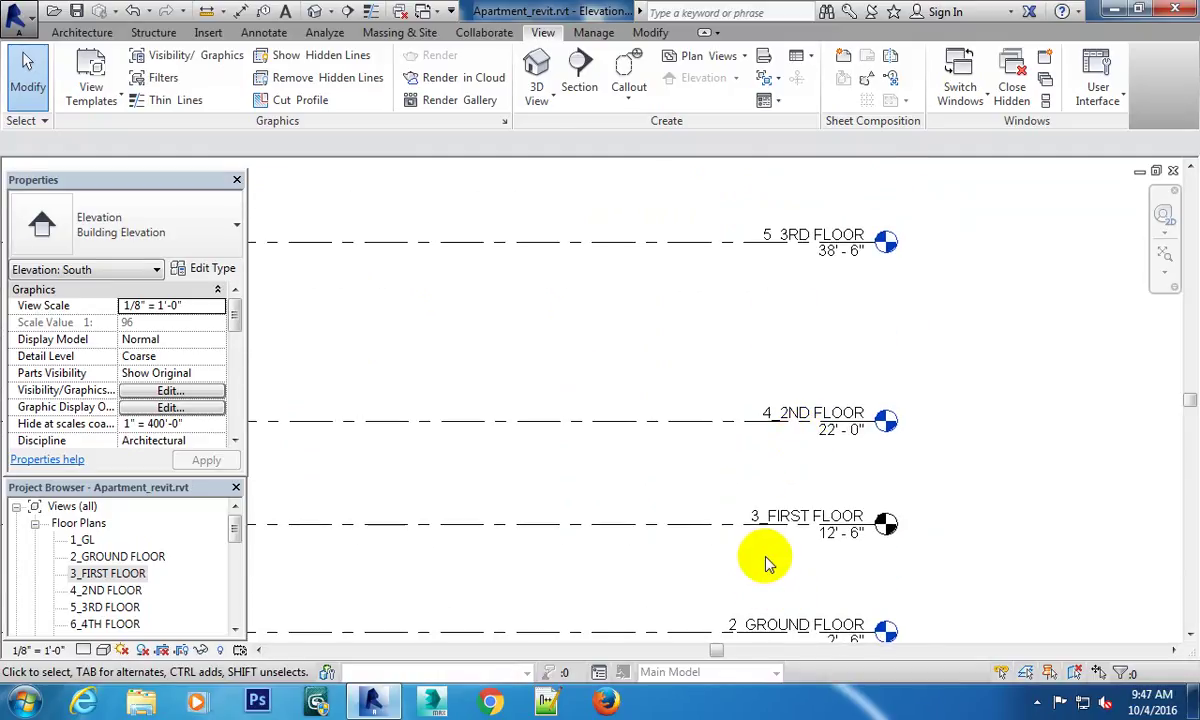
scroll(828, 262, down, 2)
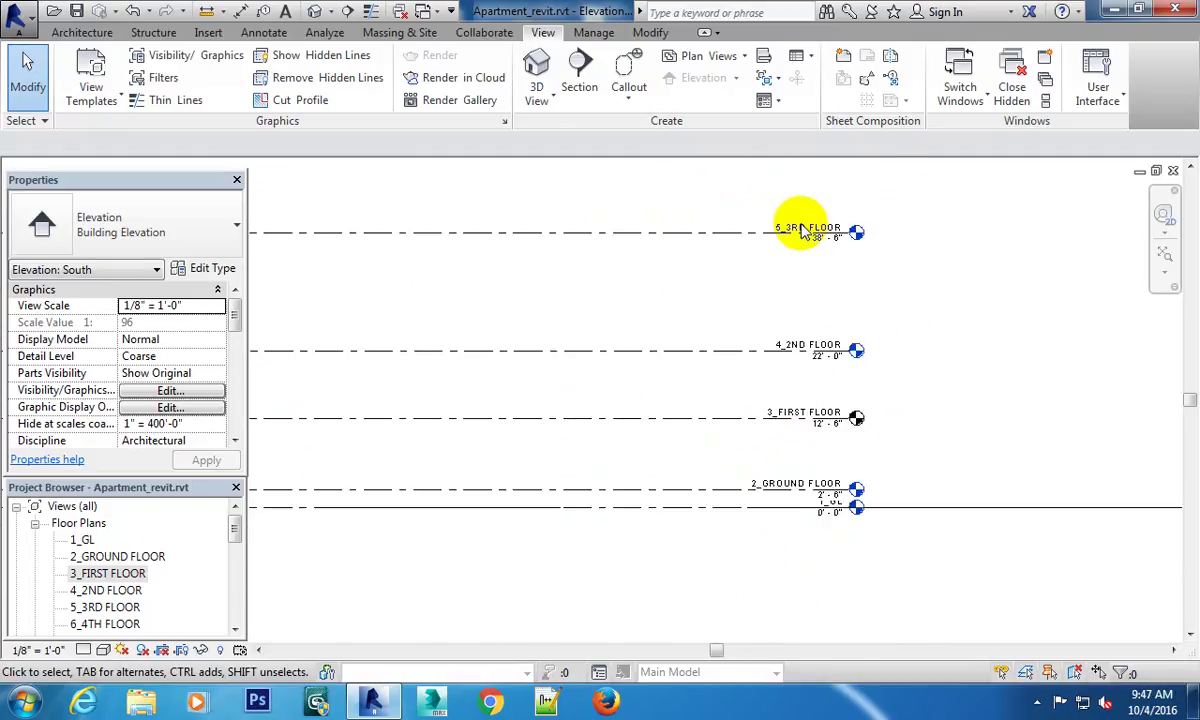
scroll(830, 394, down, 1)
scroll(825, 383, up, 2)
scroll(763, 413, up, 1)
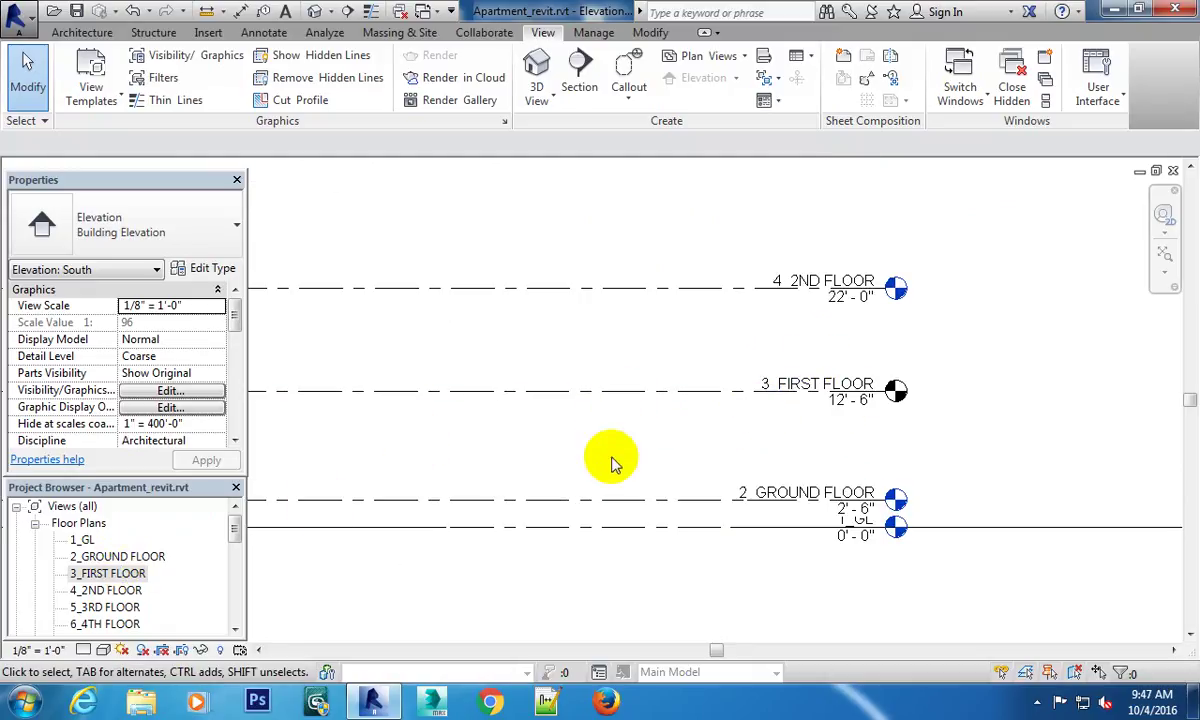
Frame the whole building beside its level lines in the South elevation.
middle_drag(656, 442, 828, 367)
scroll(810, 385, down, 2)
scroll(760, 310, down, 2)
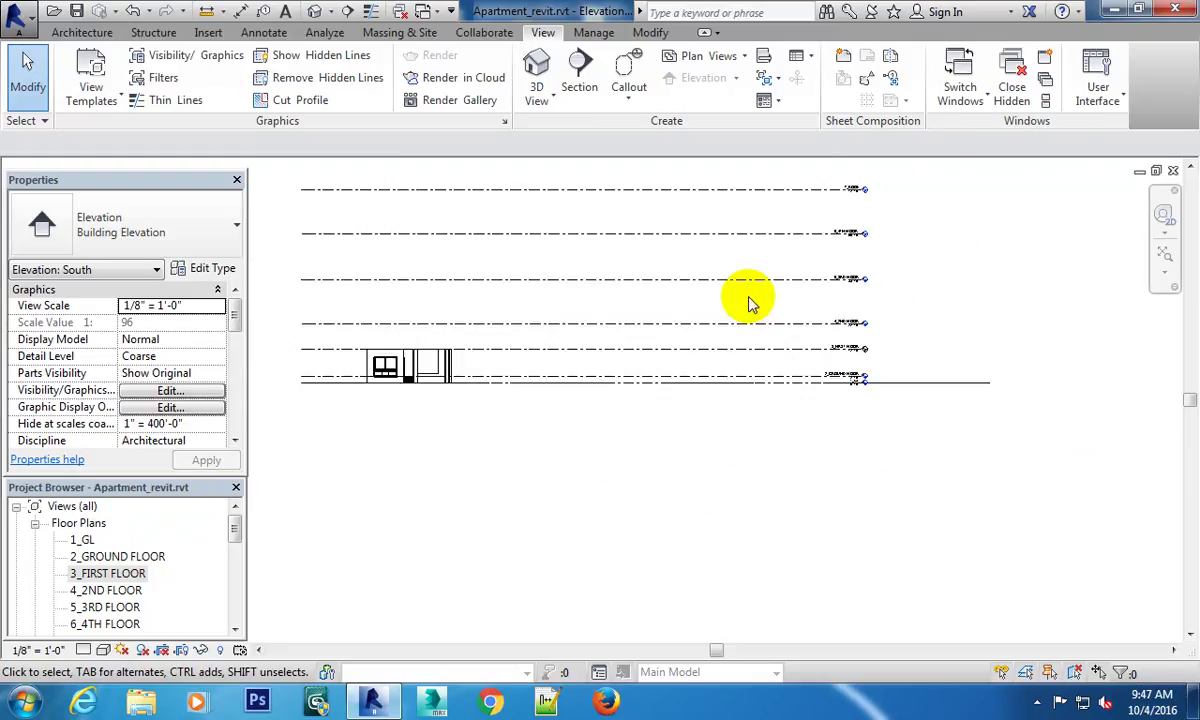
middle_drag(752, 303, 769, 390)
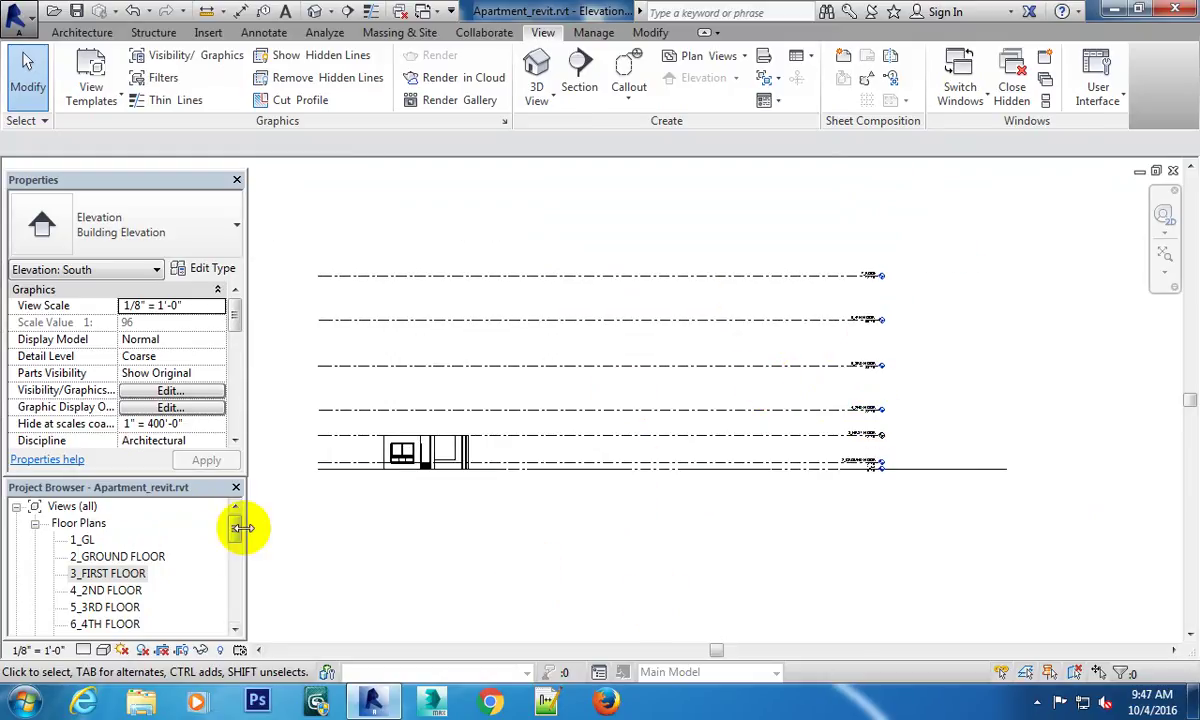
drag(235, 540, 235, 533)
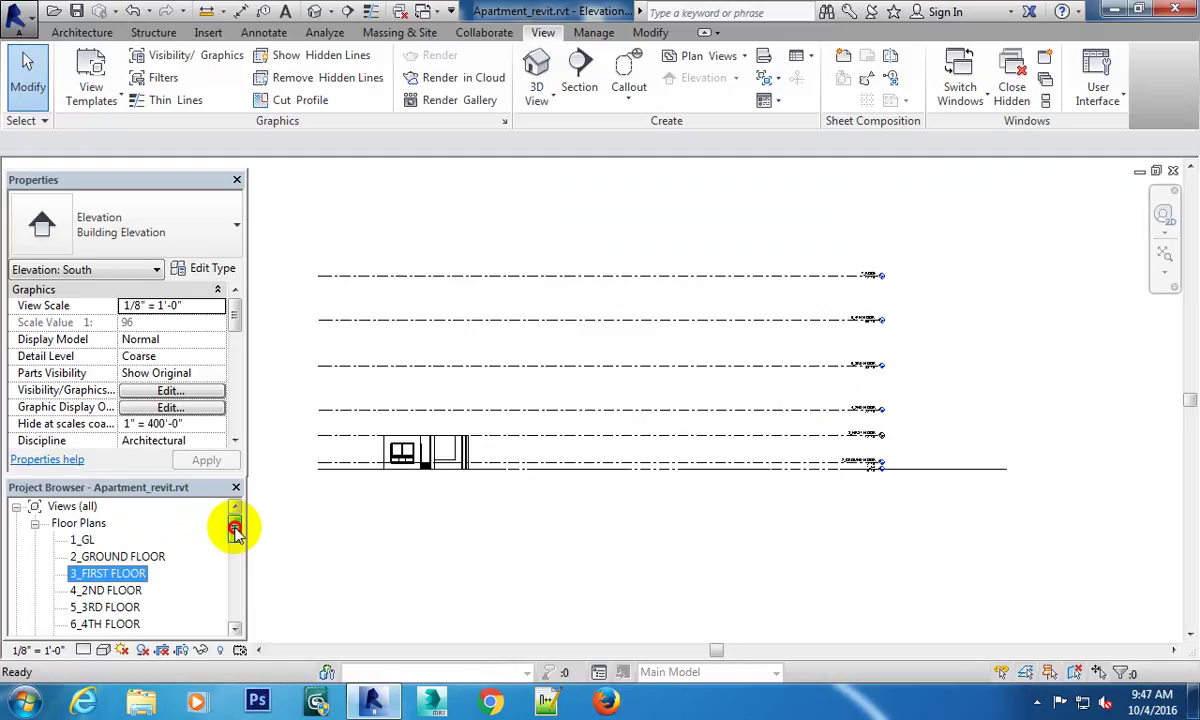
scroll(812, 437, up, 3)
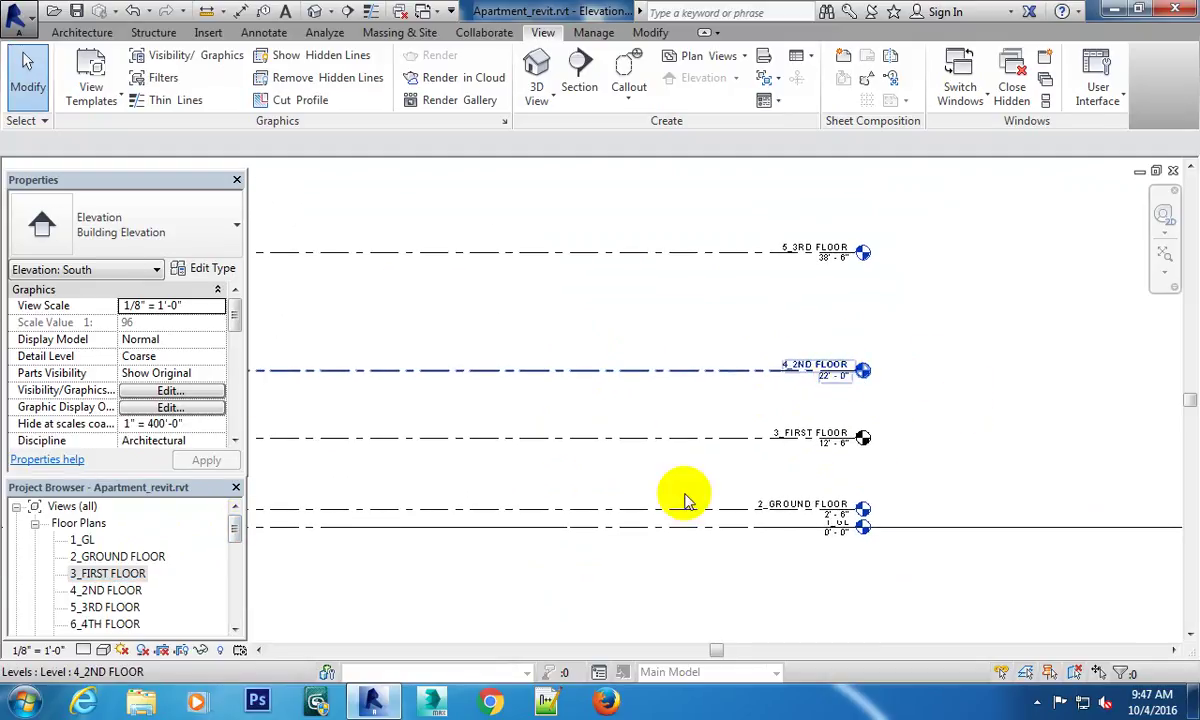
scroll(685, 500, down, 2)
middle_drag(688, 420, 878, 348)
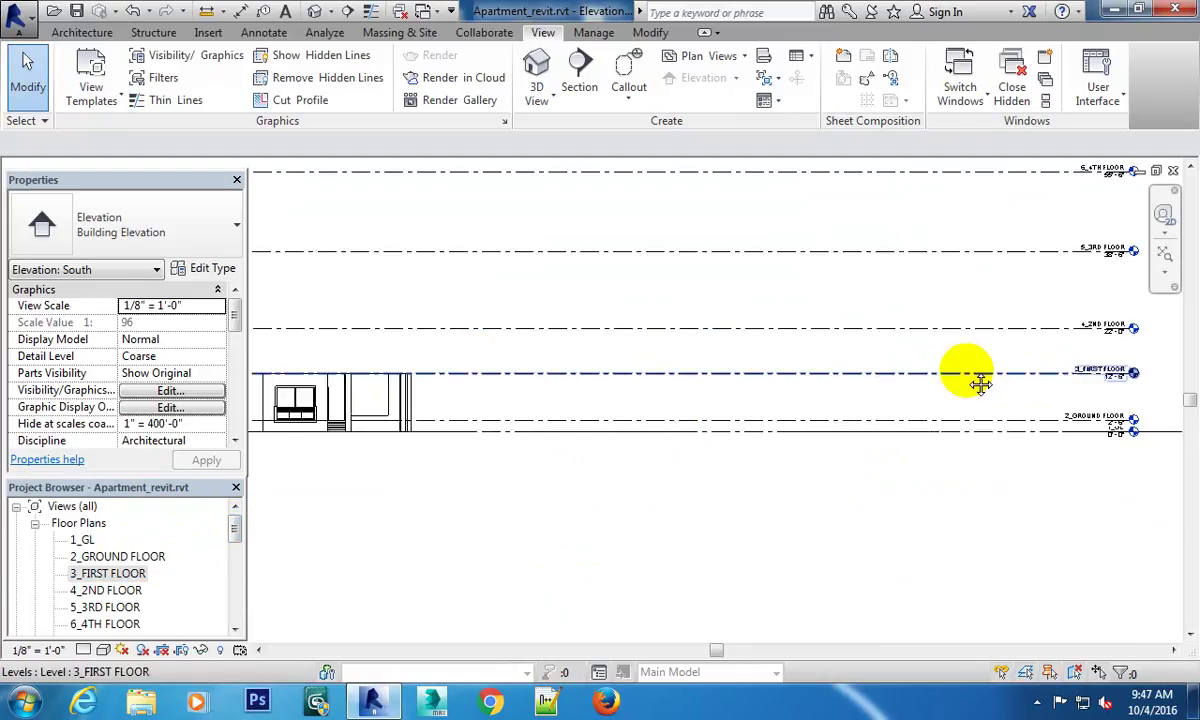
middle_drag(980, 383, 645, 392)
scroll(660, 390, up, 3)
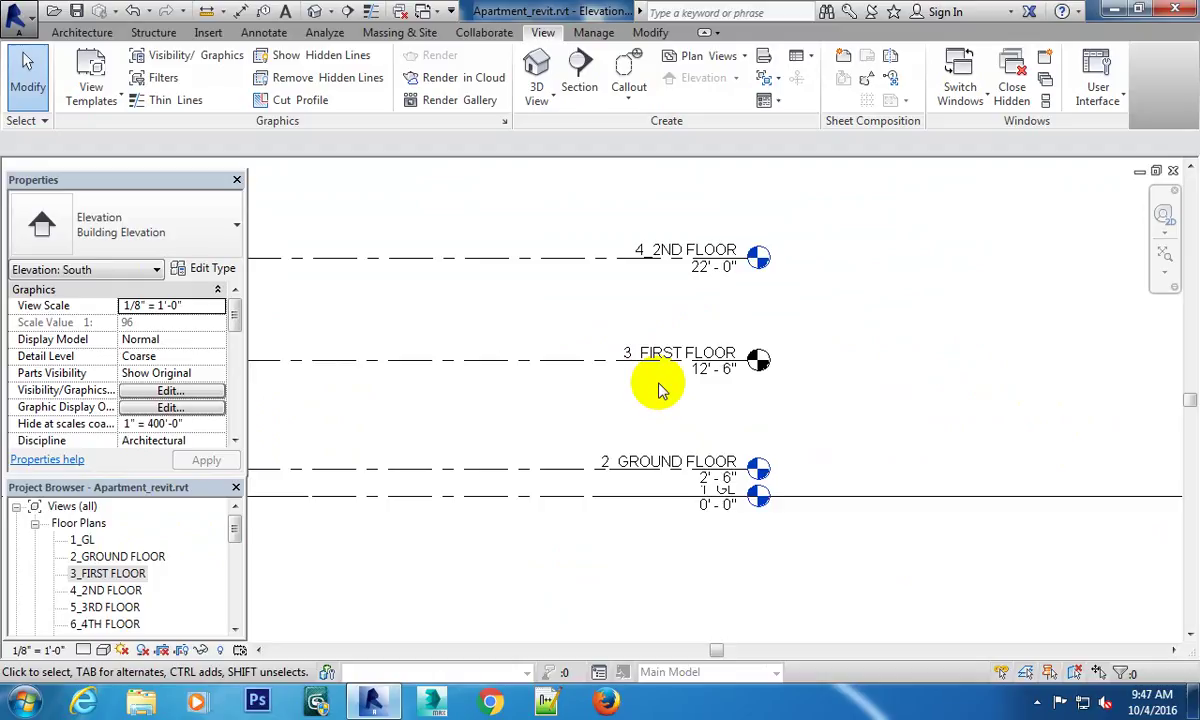
scroll(517, 420, down, 1)
middle_drag(525, 410, 579, 417)
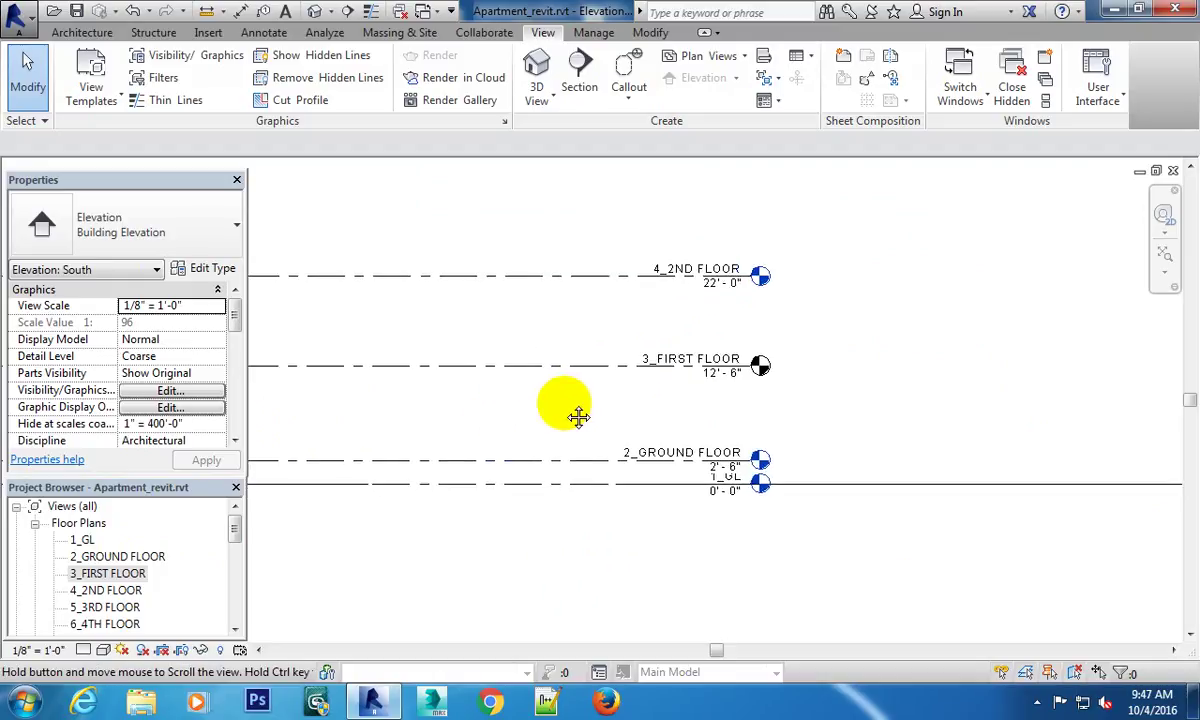
middle_drag(729, 413, 712, 482)
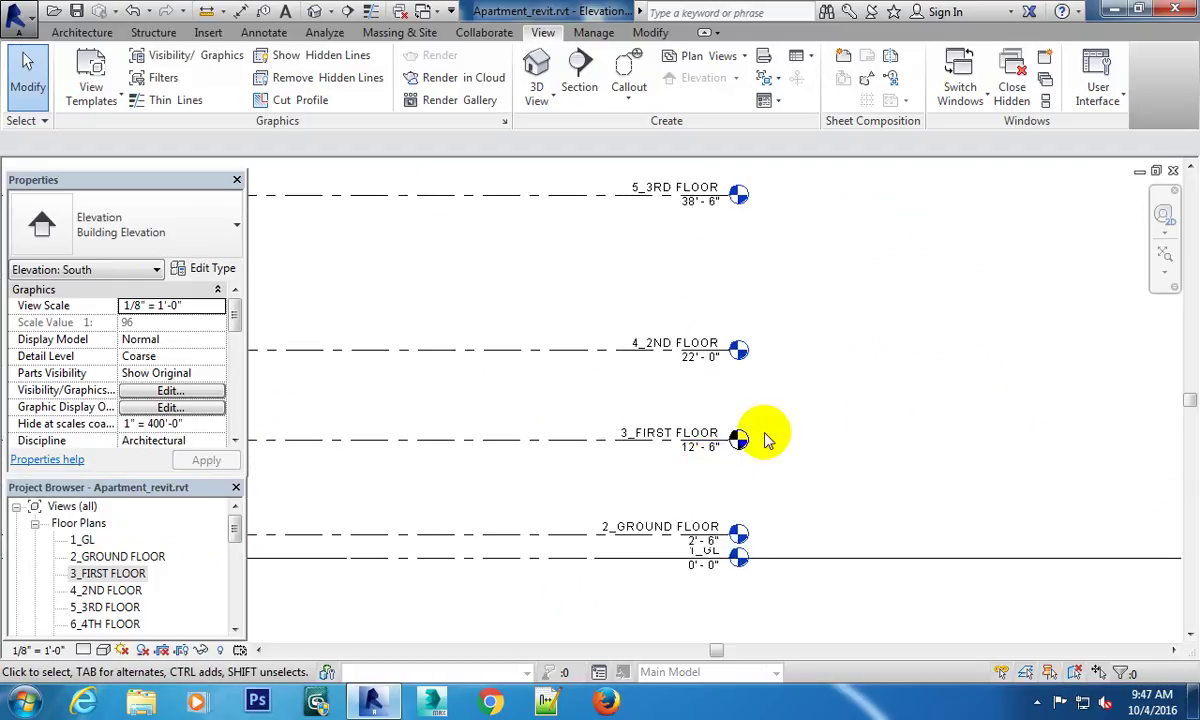
middle_drag(862, 340, 838, 416)
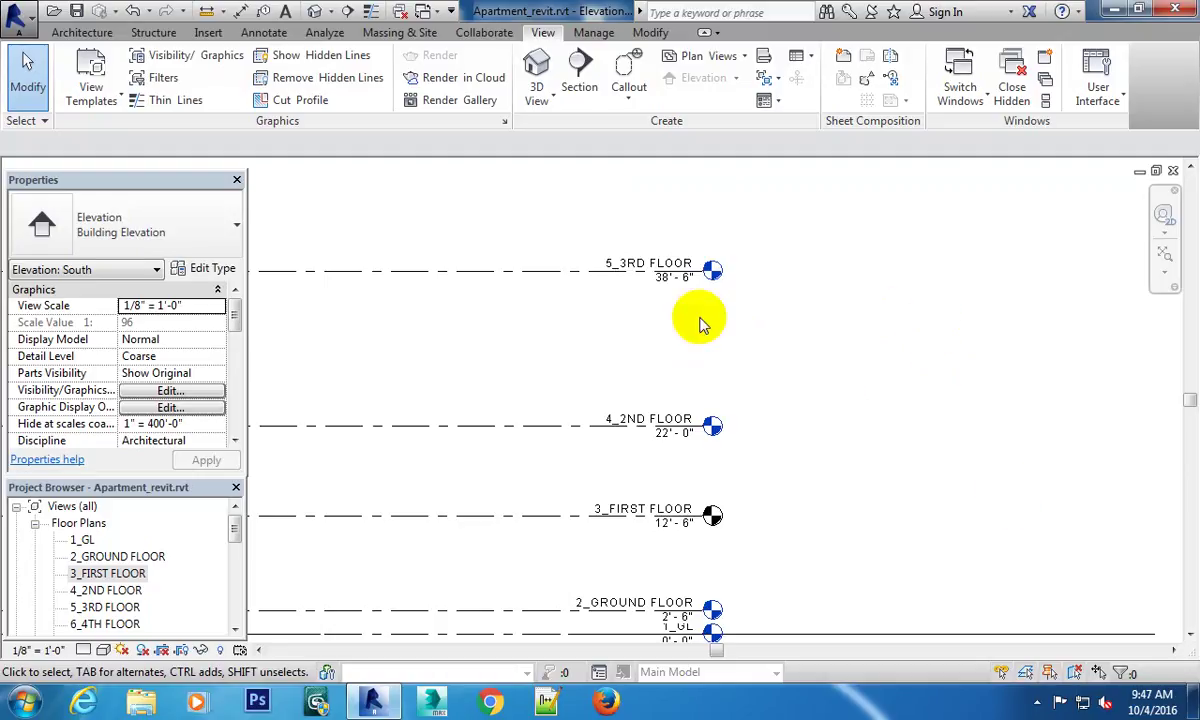
scroll(774, 557, up, 1)
scroll(777, 560, up, 1)
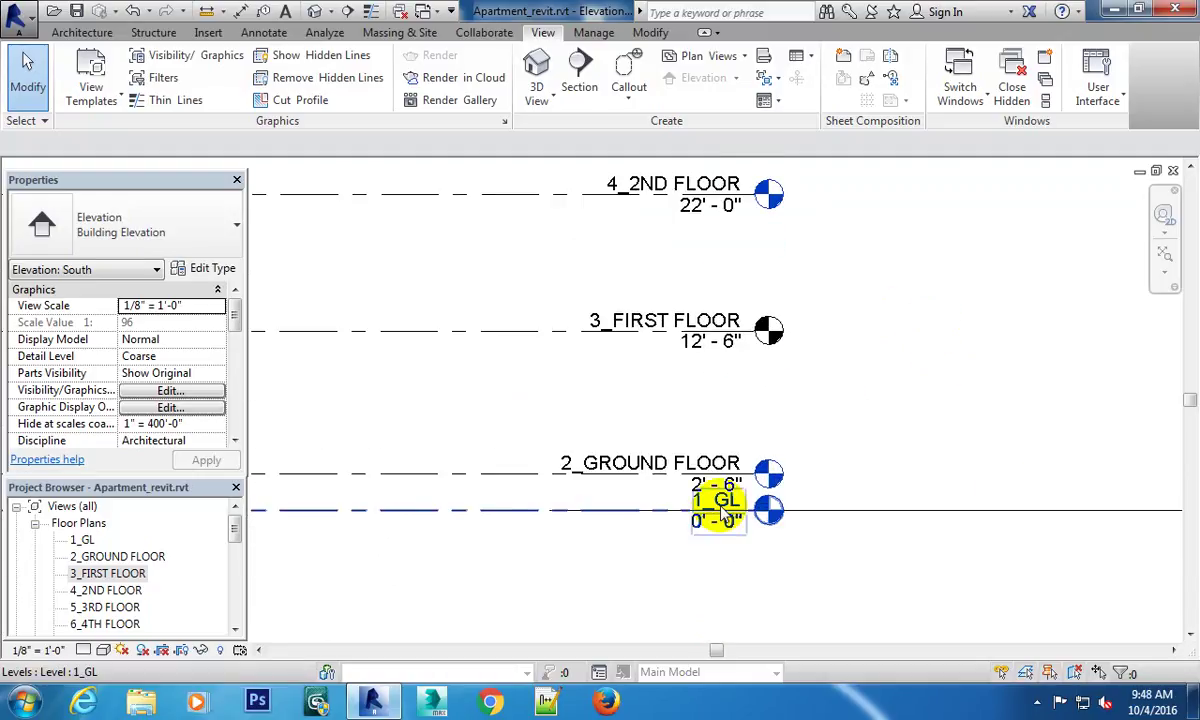
scroll(745, 525, up, 1)
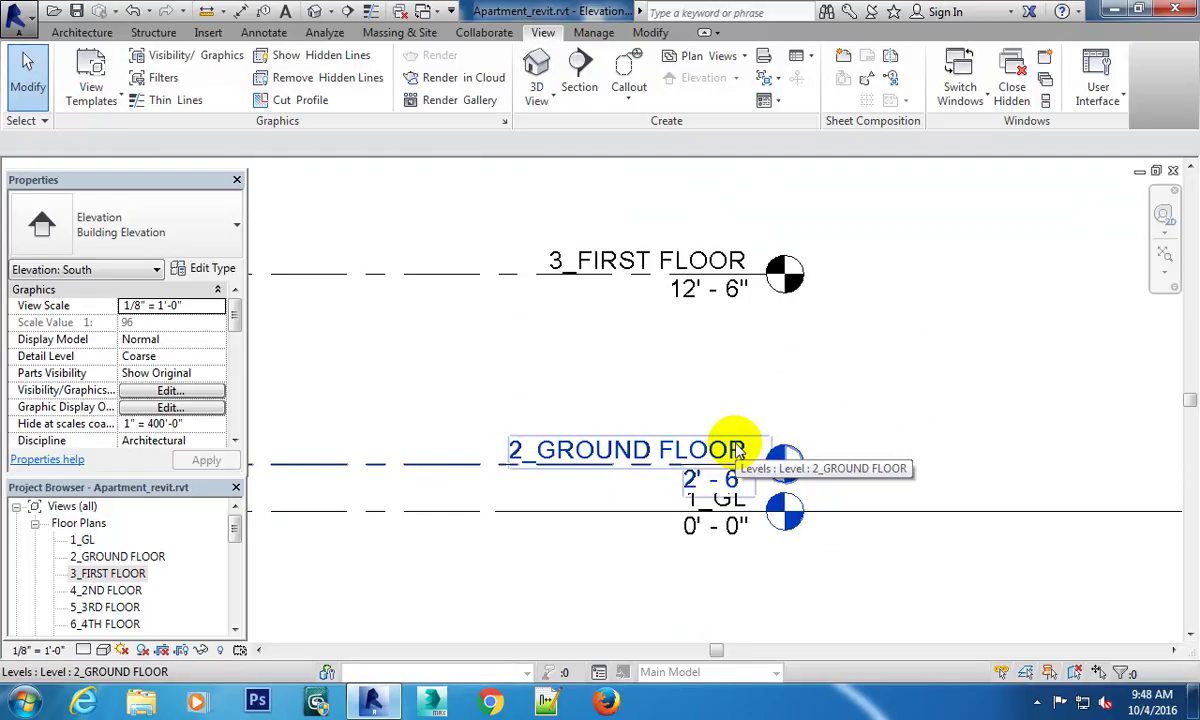
scroll(720, 330, down, 1)
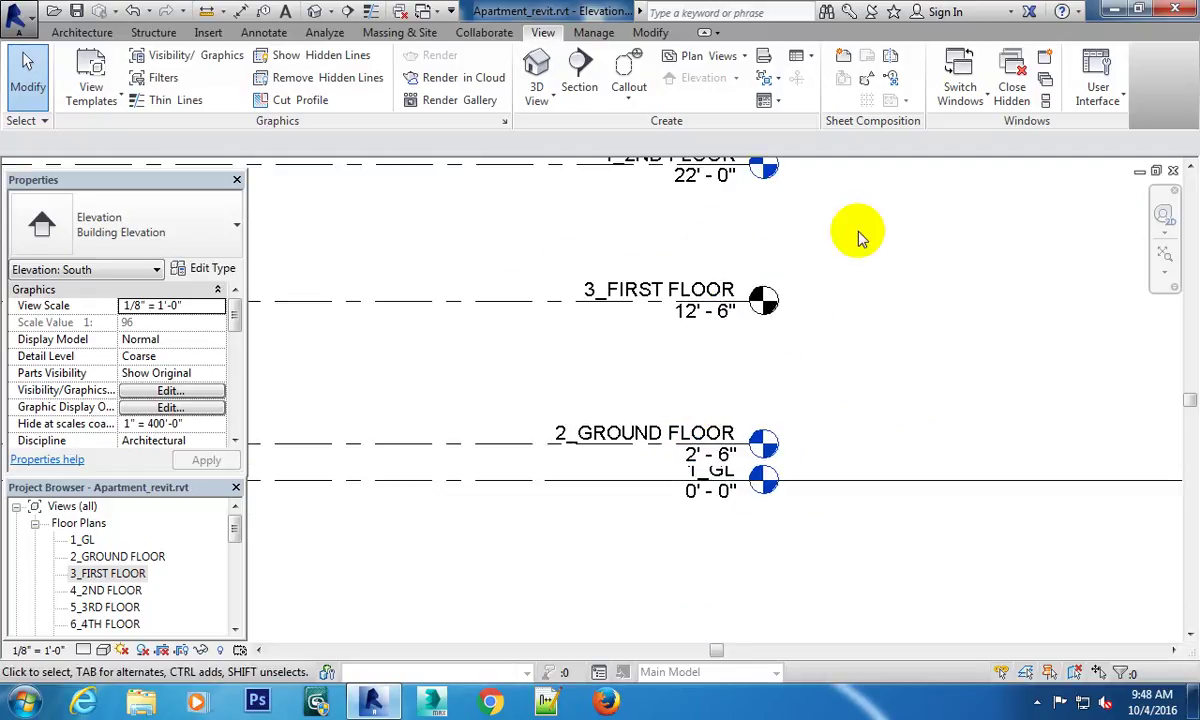
middle_drag(858, 237, 838, 355)
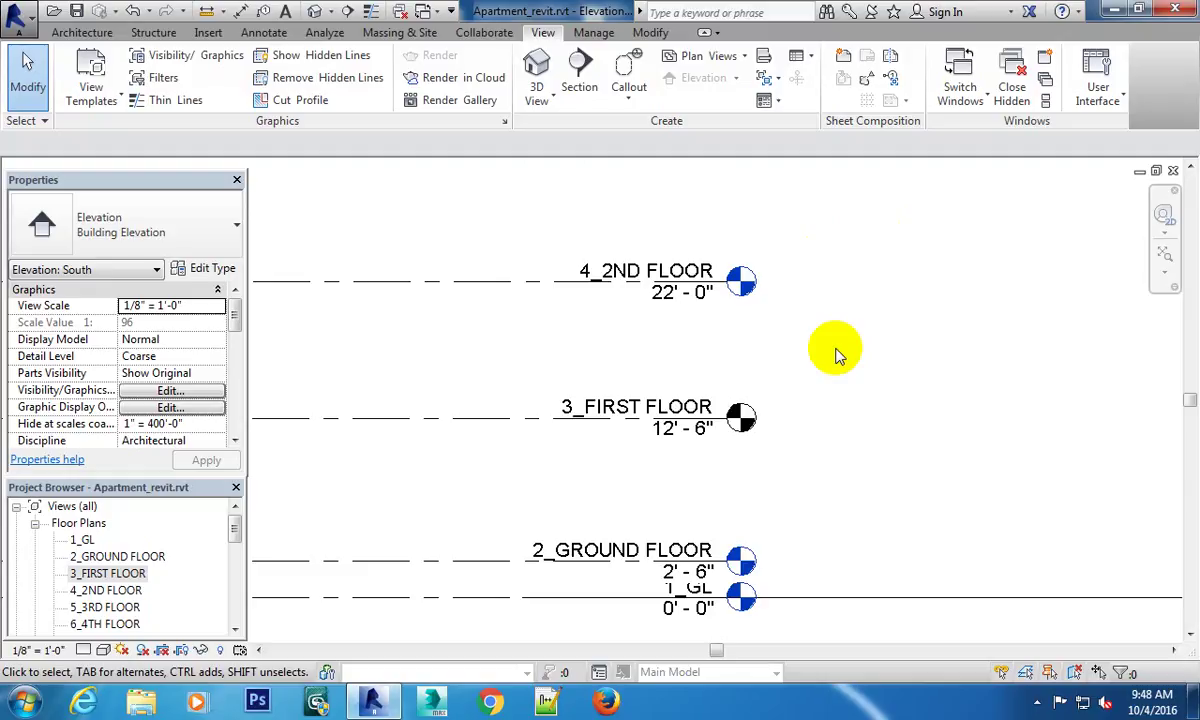
scroll(630, 445, down, 2)
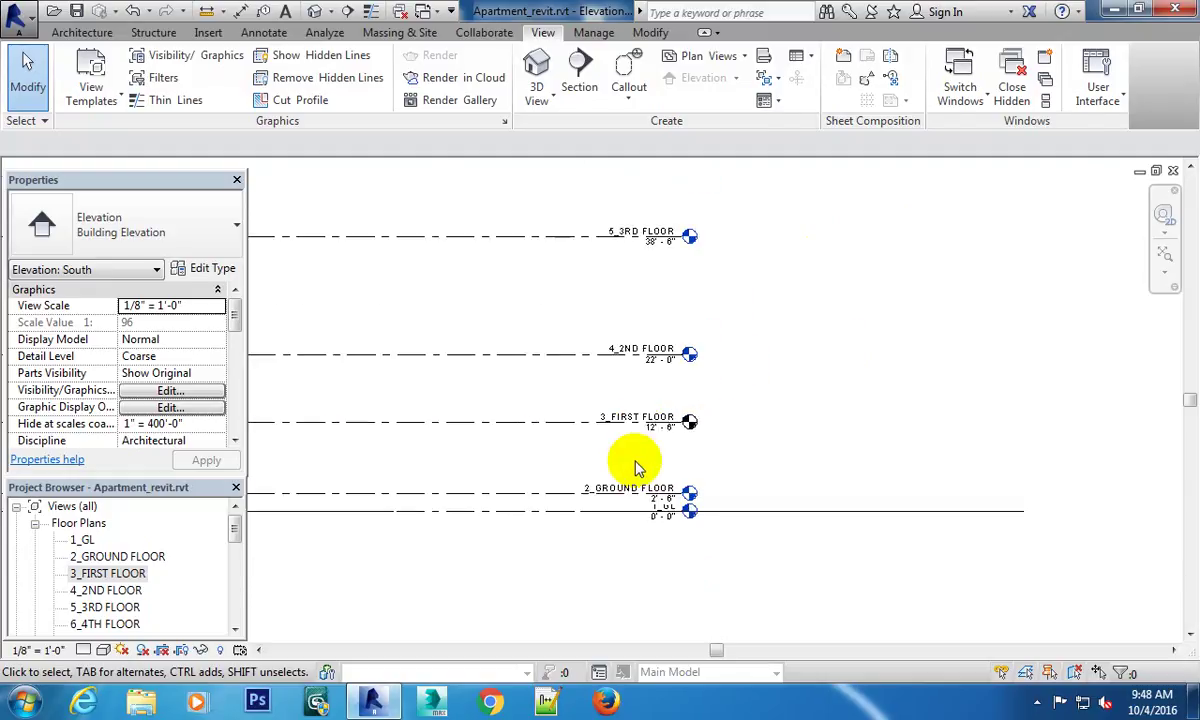
scroll(610, 452, down, 2)
scroll(601, 447, down, 2)
middle_drag(621, 404, 737, 396)
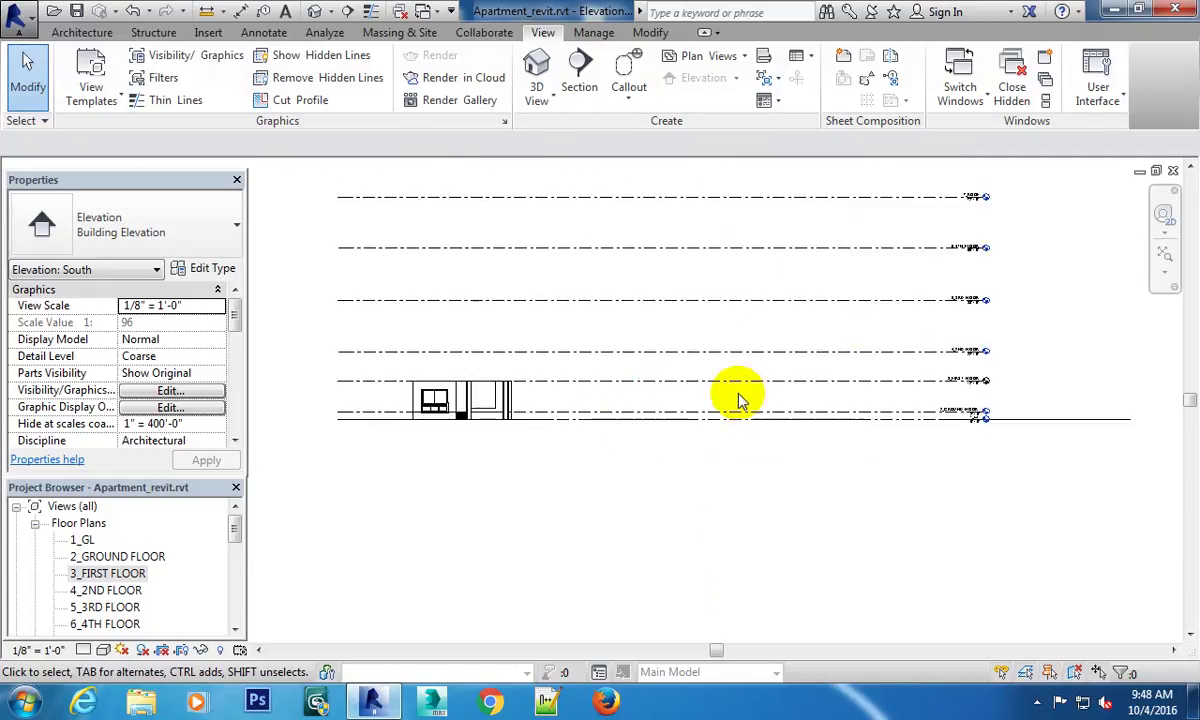
scroll(510, 405, down, 1)
scroll(490, 407, up, 2)
scroll(490, 418, up, 2)
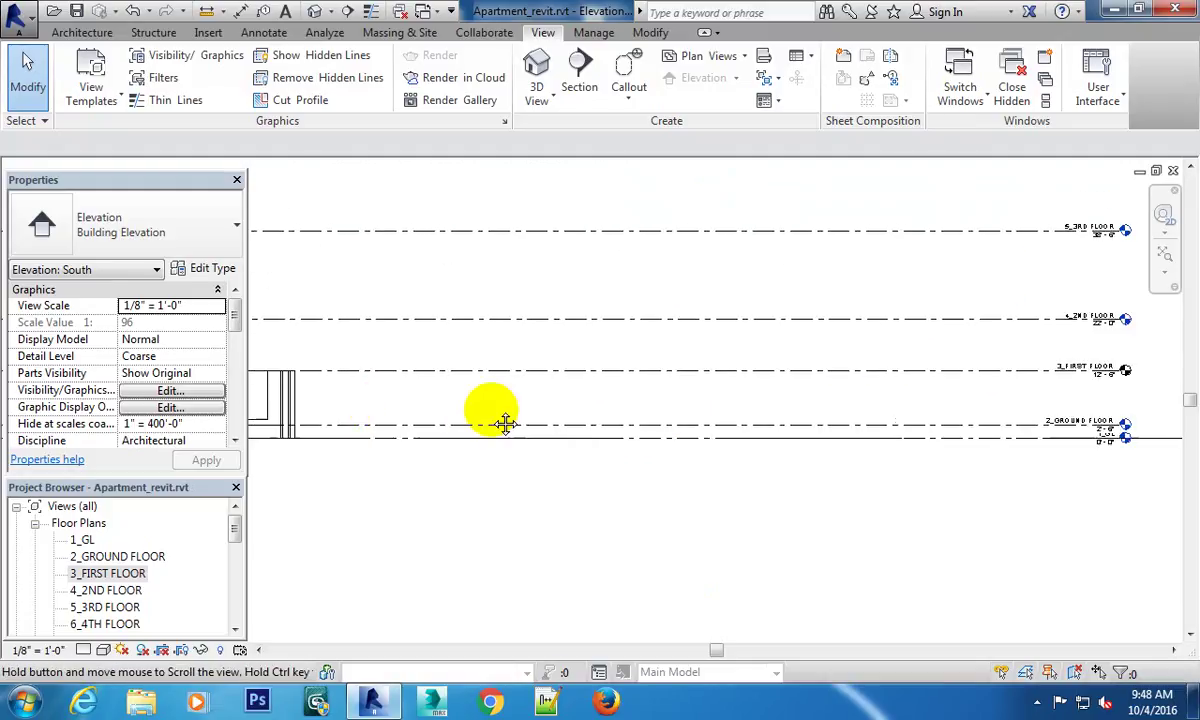
scroll(486, 423, up, 1)
scroll(486, 423, down, 2)
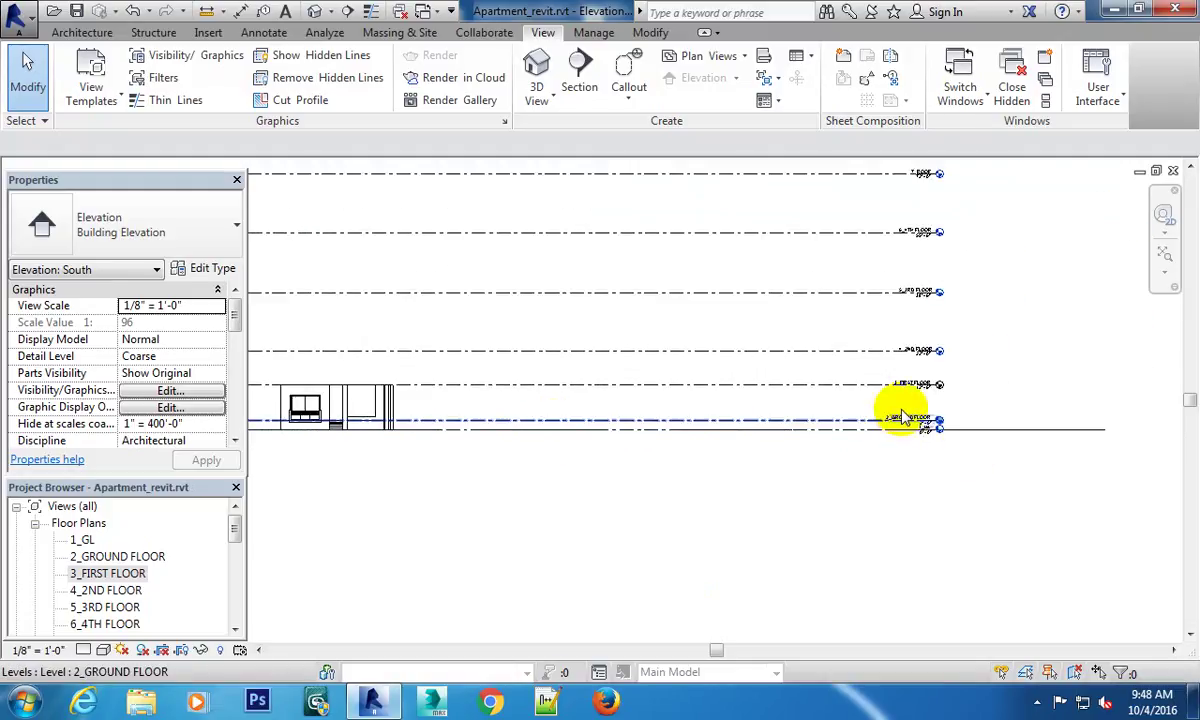
scroll(995, 330, up, 1)
middle_drag(892, 455, 1000, 308)
scroll(764, 381, down, 1)
scroll(772, 308, down, 1)
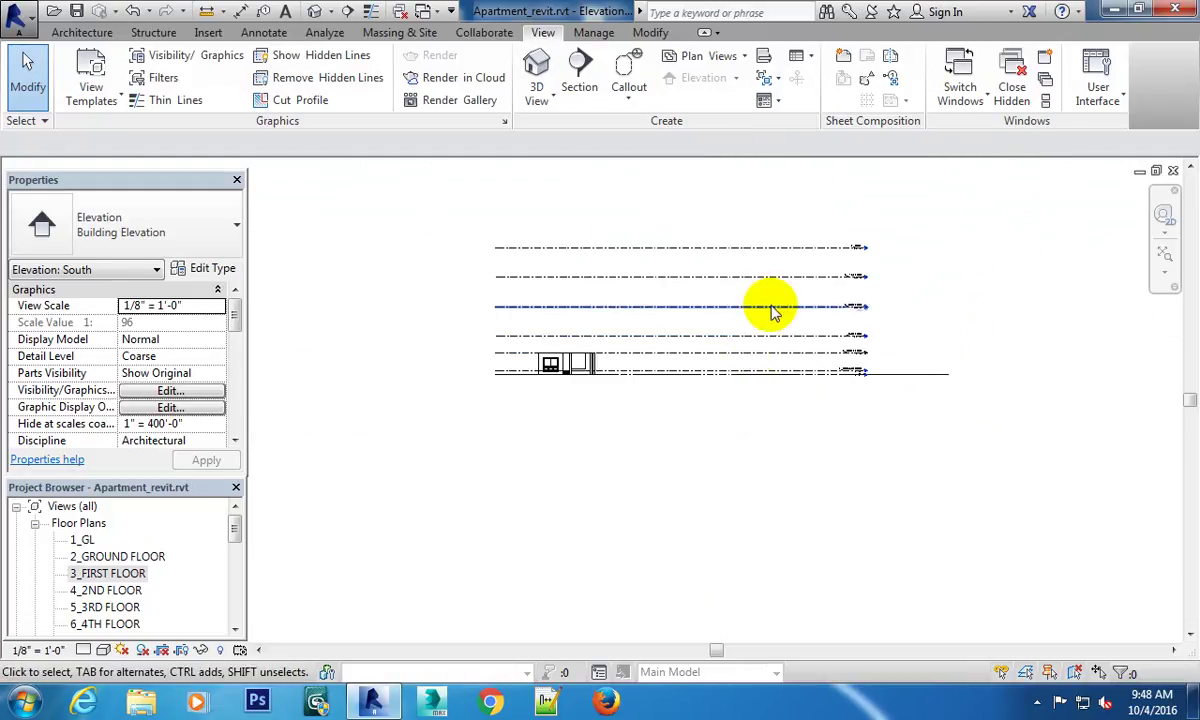
scroll(755, 380, down, 1)
scroll(755, 380, up, 1)
scroll(790, 430, up, 1)
middle_drag(822, 458, 820, 458)
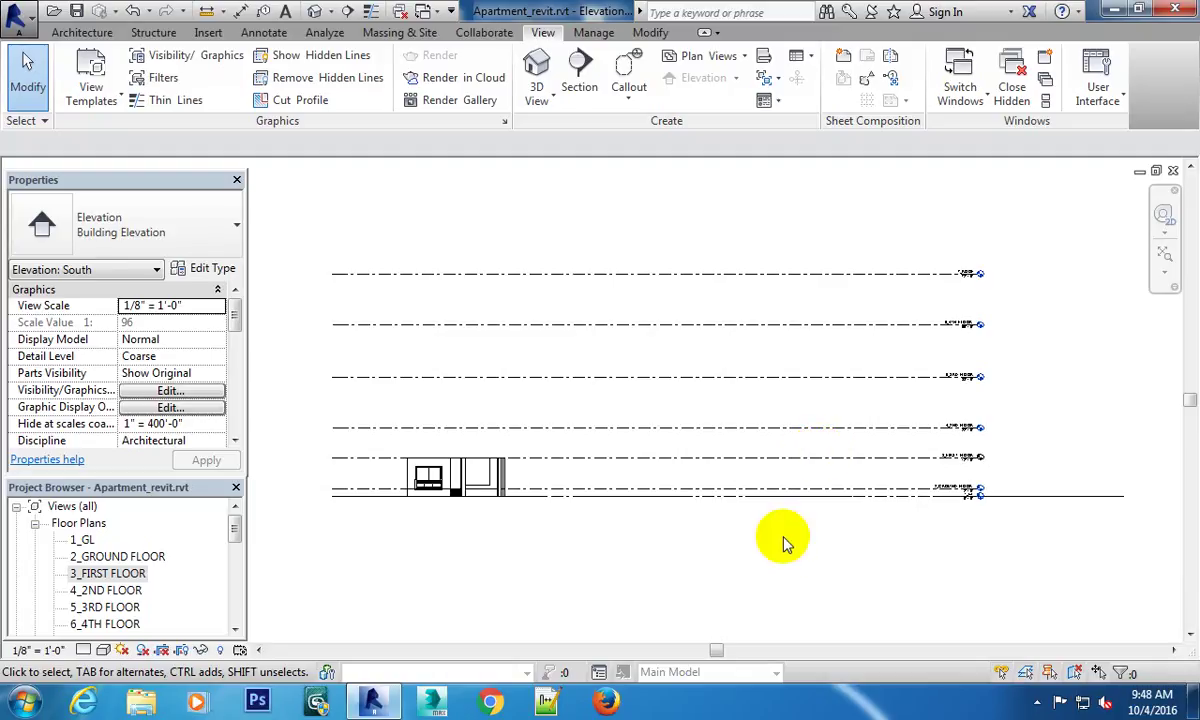
Zoom in on the lower floors so the level labels are readable.
middle_drag(810, 352, 796, 397)
scroll(862, 209, up, 1)
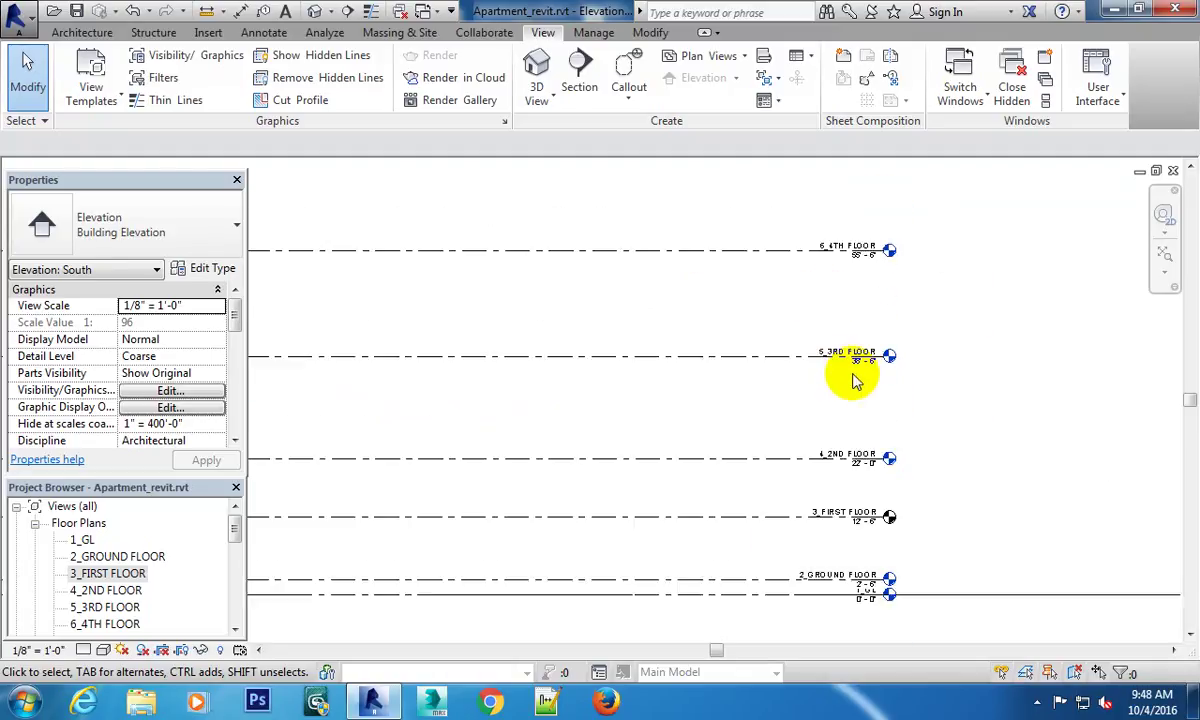
mouse_move(651, 356)
middle_down()
mouse_move(886, 335)
mouse_move(830, 342)
middle_up()
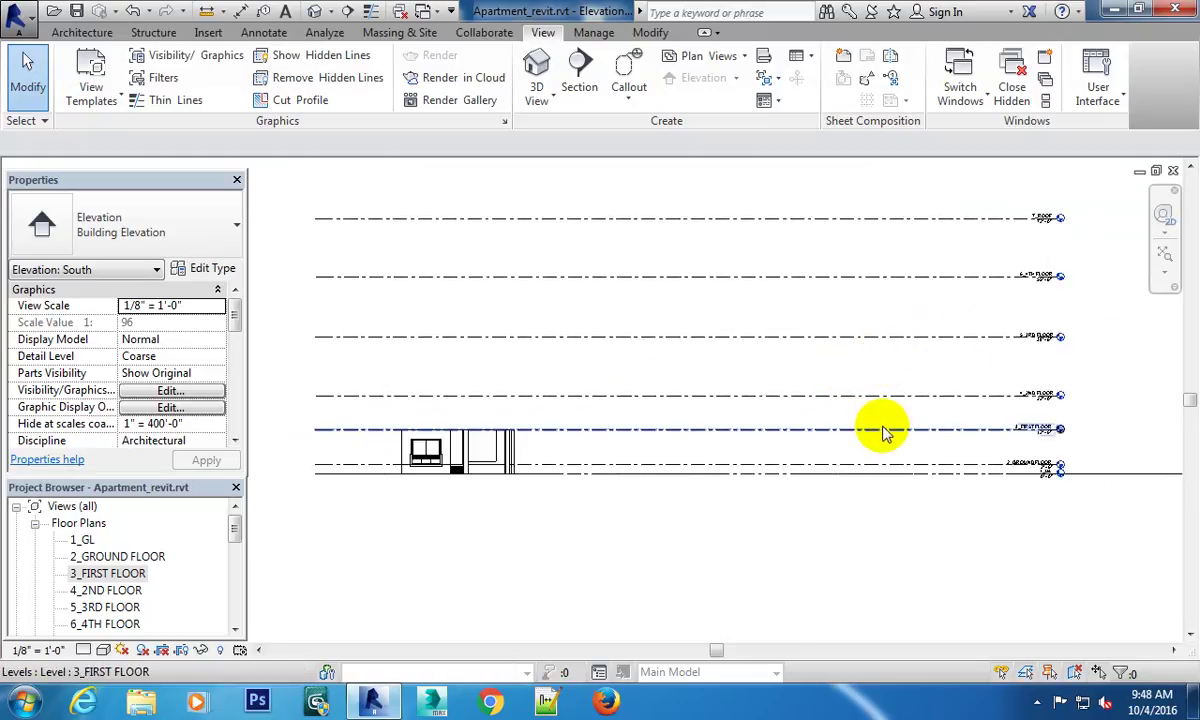
middle_drag(884, 428, 811, 370)
scroll(640, 432, up, 2)
mouse_move(490, 428)
middle_down()
mouse_move(919, 447)
mouse_move(281, 469)
middle_up()
scroll(645, 455, up, 2)
mouse_move(645, 455)
middle_down()
mouse_move(983, 461)
mouse_move(1160, 420)
middle_up()
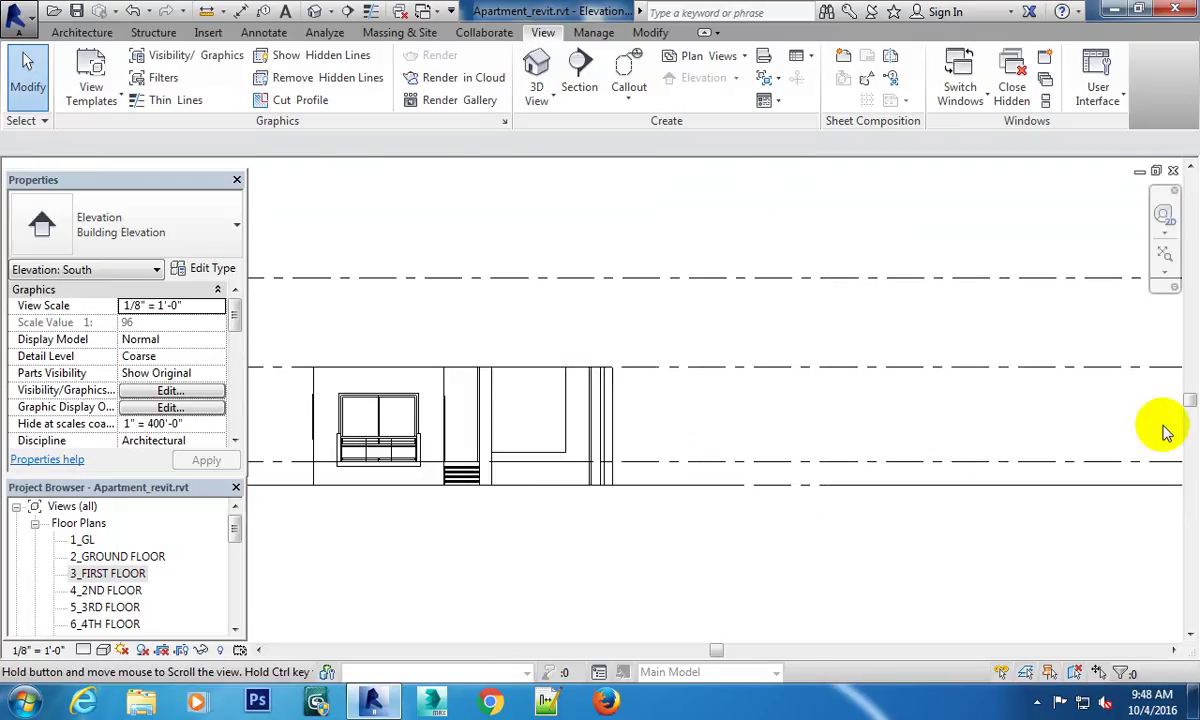
Measure the 10'-0" height between two level lines, then exit the Measure tool.
click(207, 11)
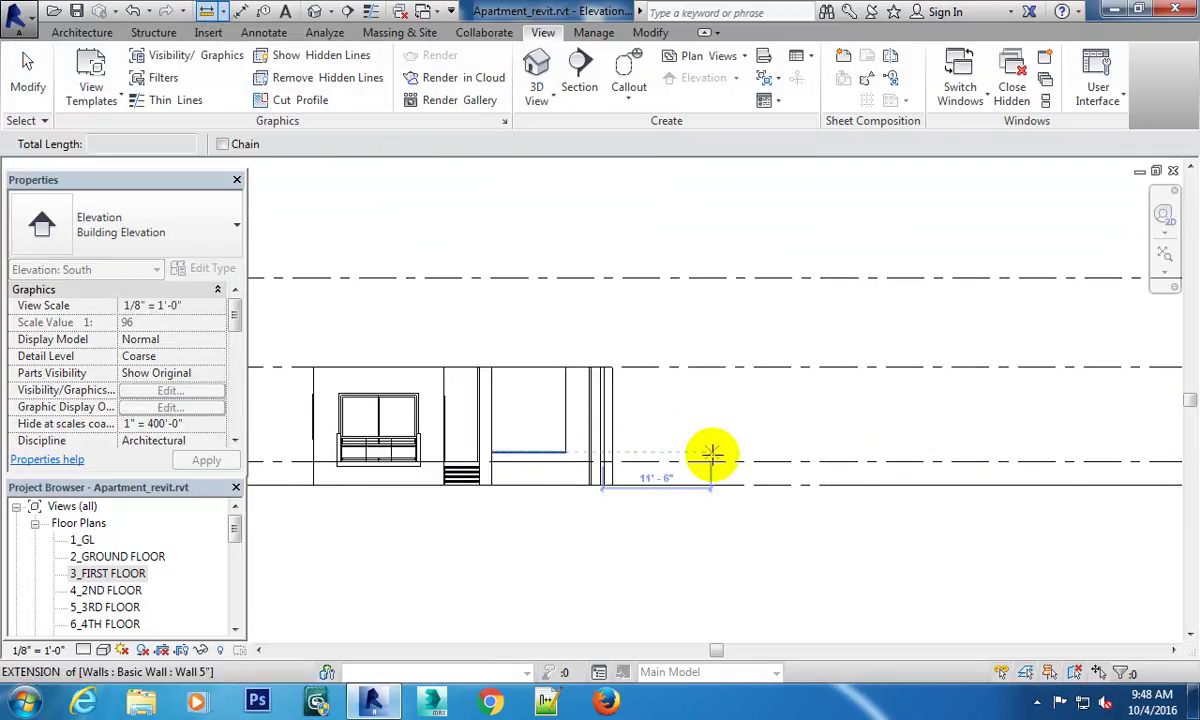
click(706, 461)
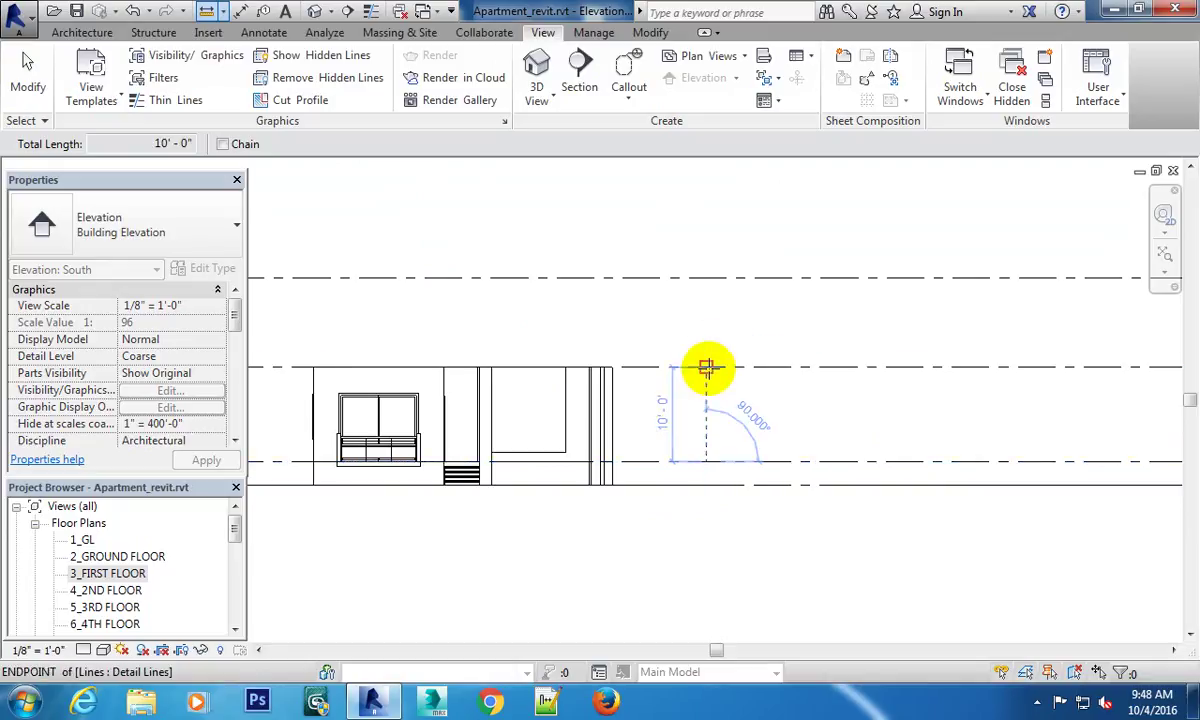
key(Escape)
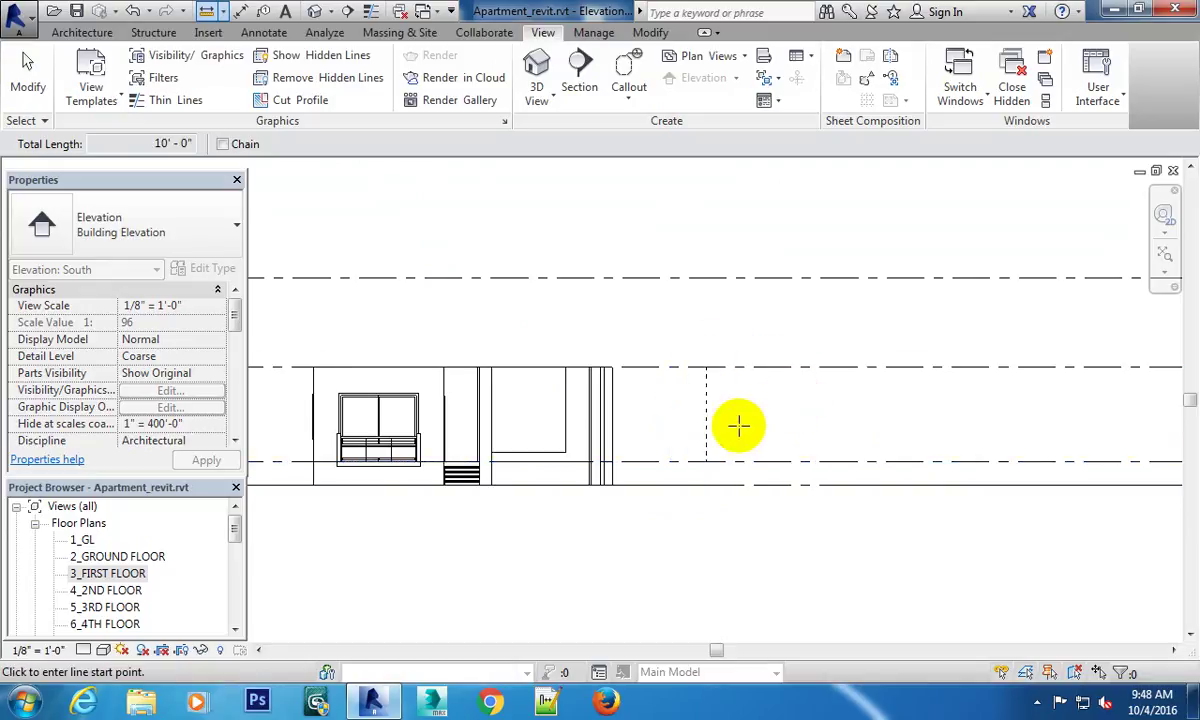
key(Escape)
Recentre and zoom the elevation on the building.
middle_drag(613, 447, 729, 421)
scroll(610, 368, up, 2)
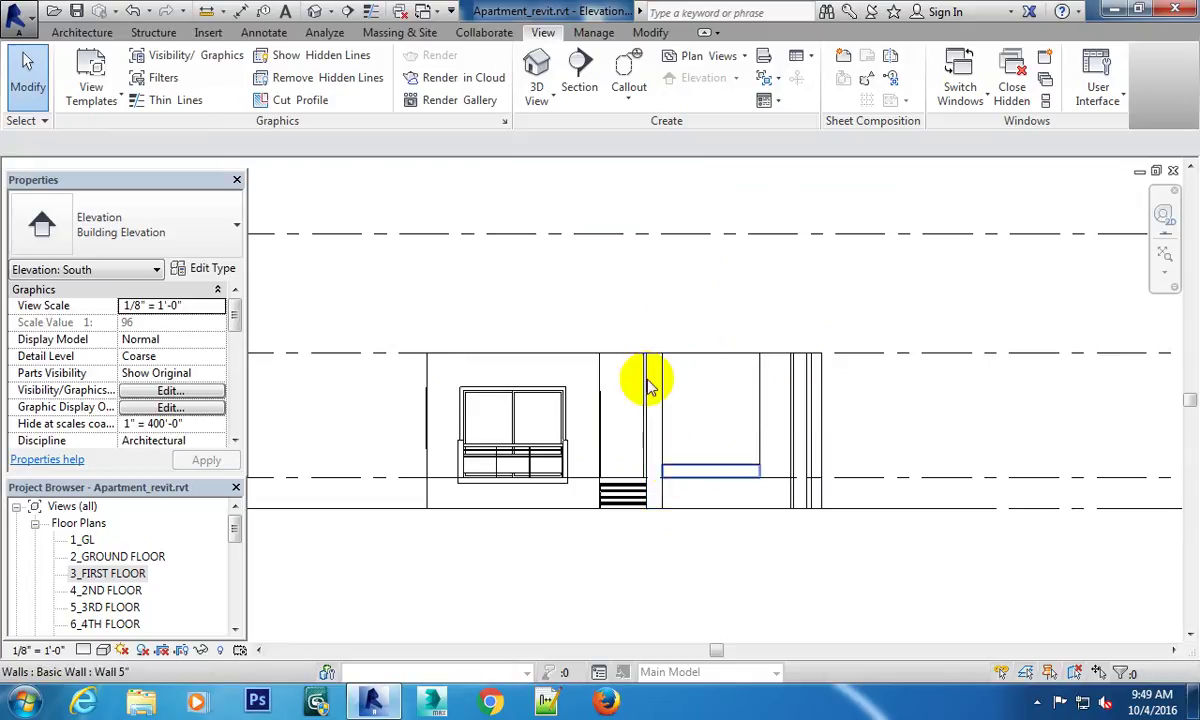
middle_drag(621, 305, 639, 339)
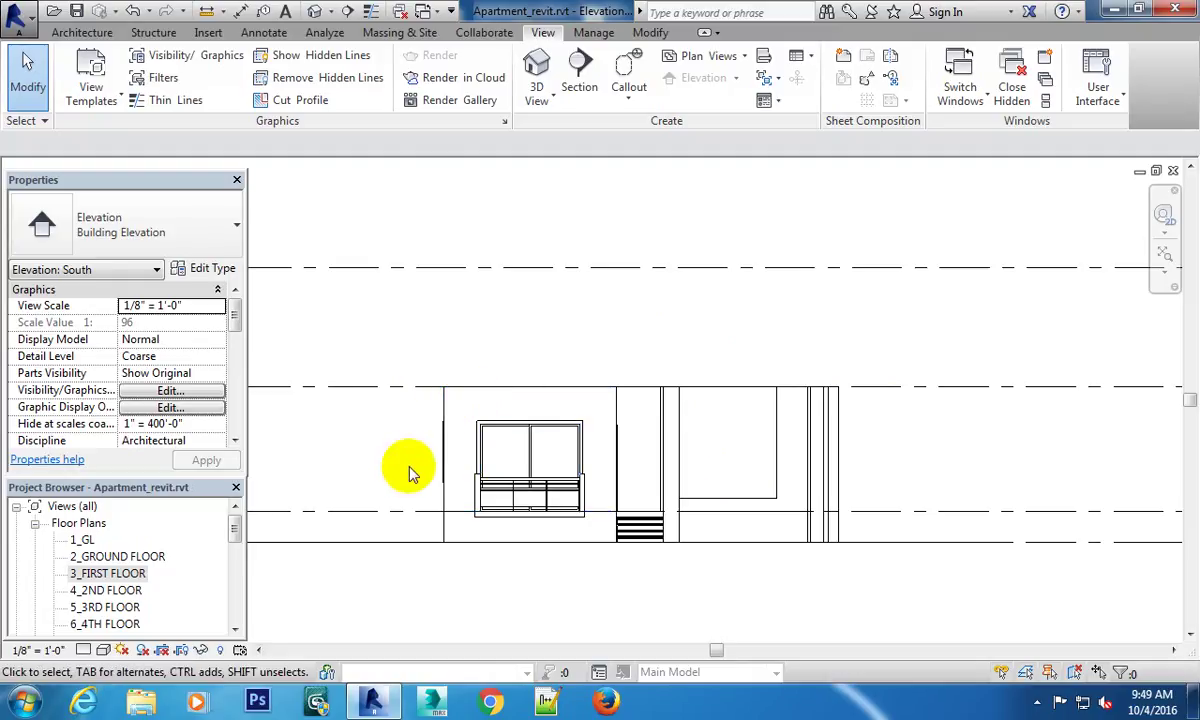
scroll(515, 435, down, 3)
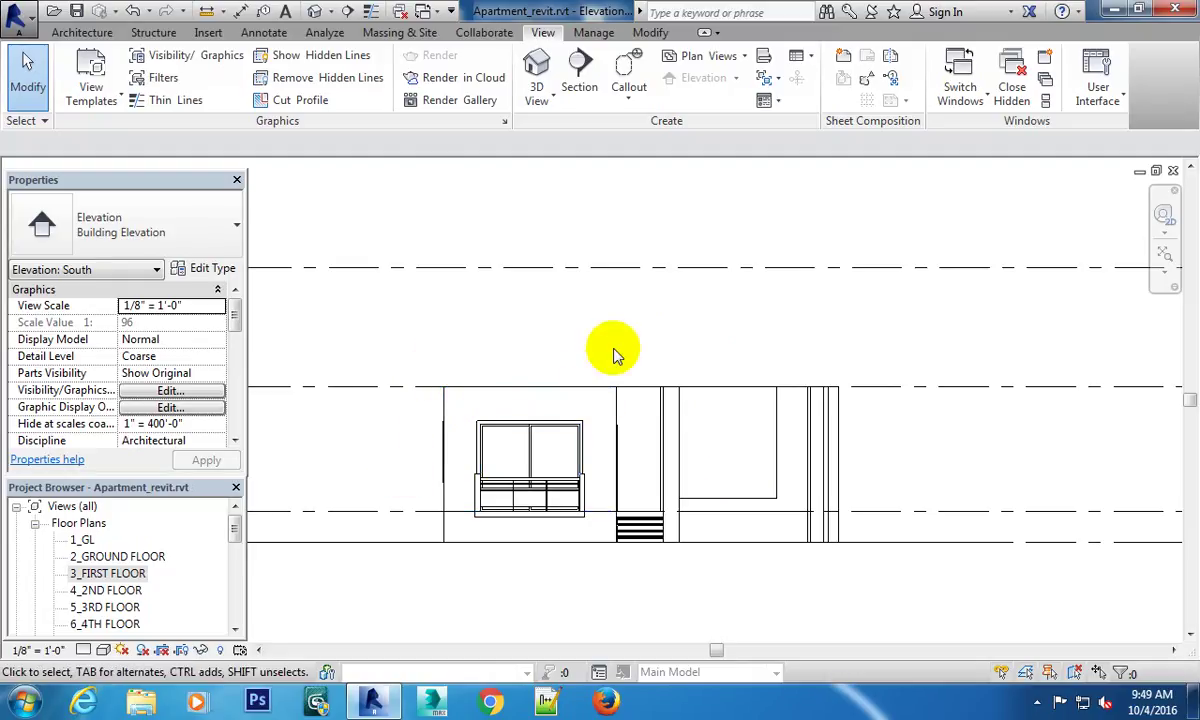
middle_drag(611, 351, 723, 385)
Switch through the open views to the 3_FIRST FLOOR plan and frame it.
key(ctrl+Tab)
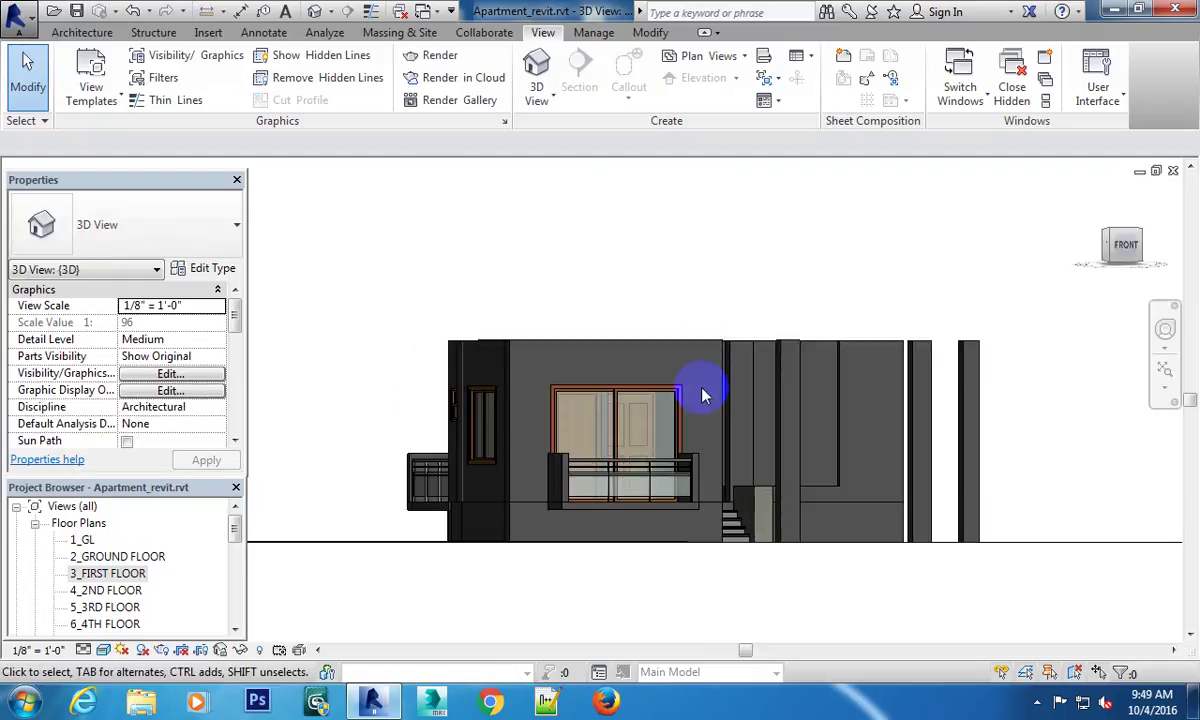
key(ctrl+Tab)
middle_drag(656, 431, 688, 422)
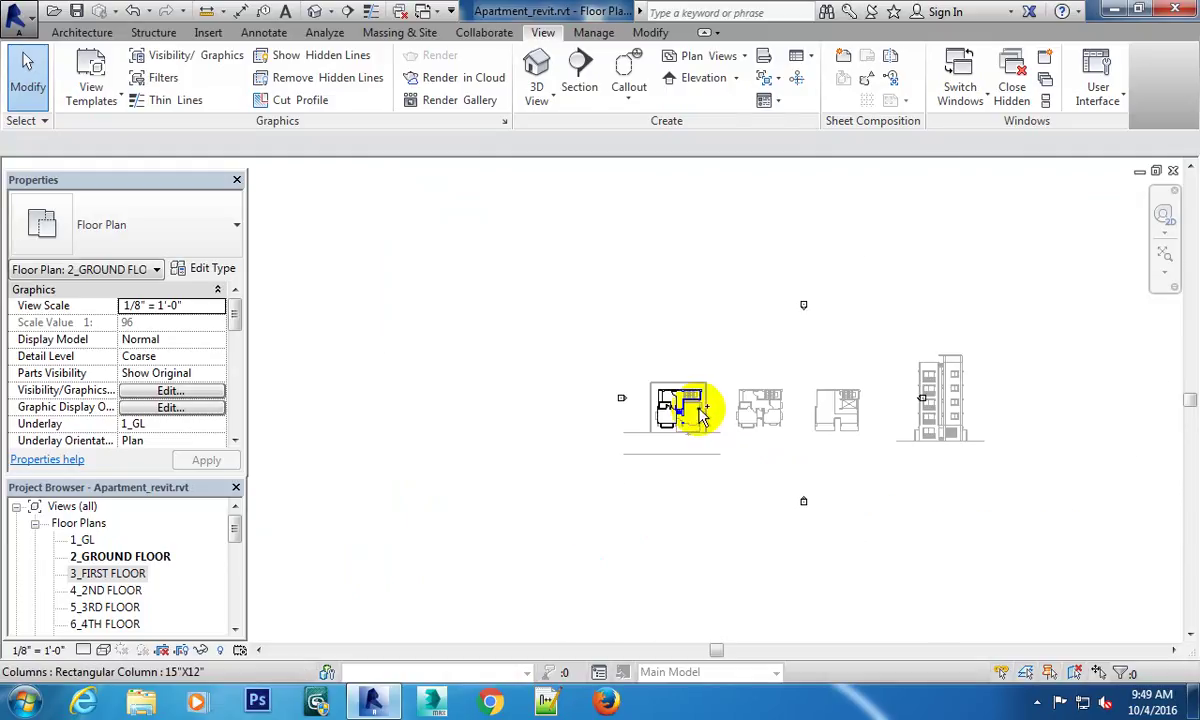
key(ctrl+Tab)
scroll(657, 415, down, 2)
scroll(742, 394, down, 1)
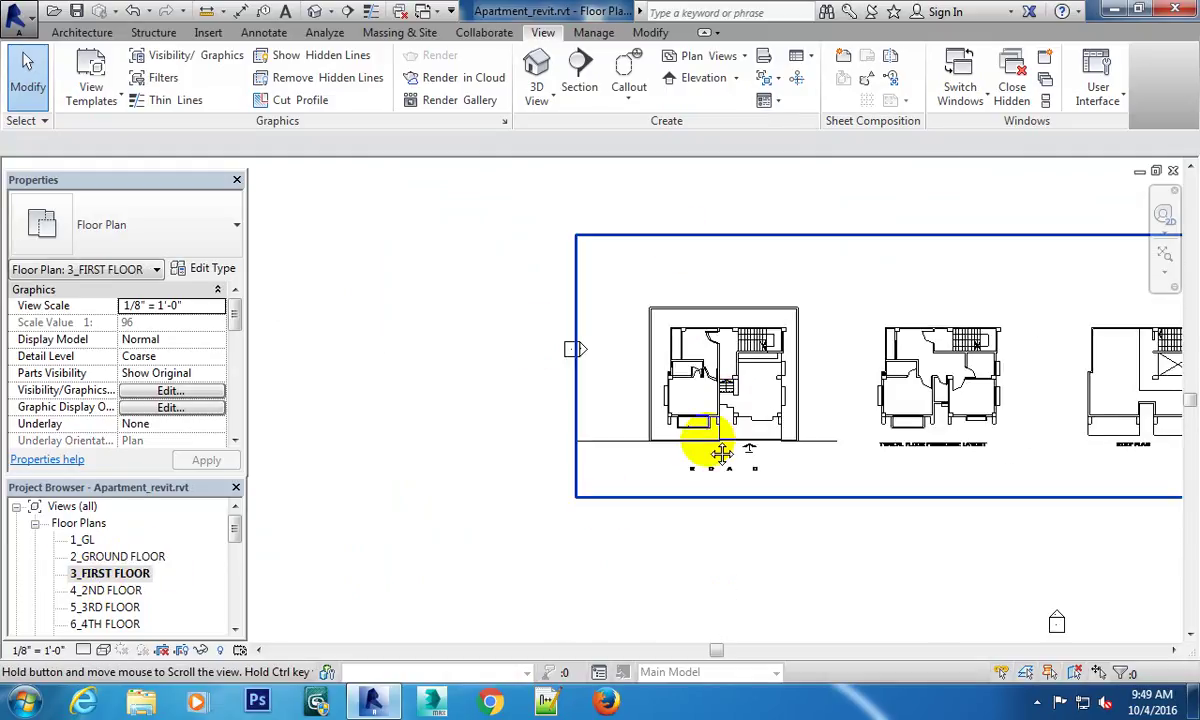
scroll(691, 375, up, 2)
scroll(697, 380, up, 1)
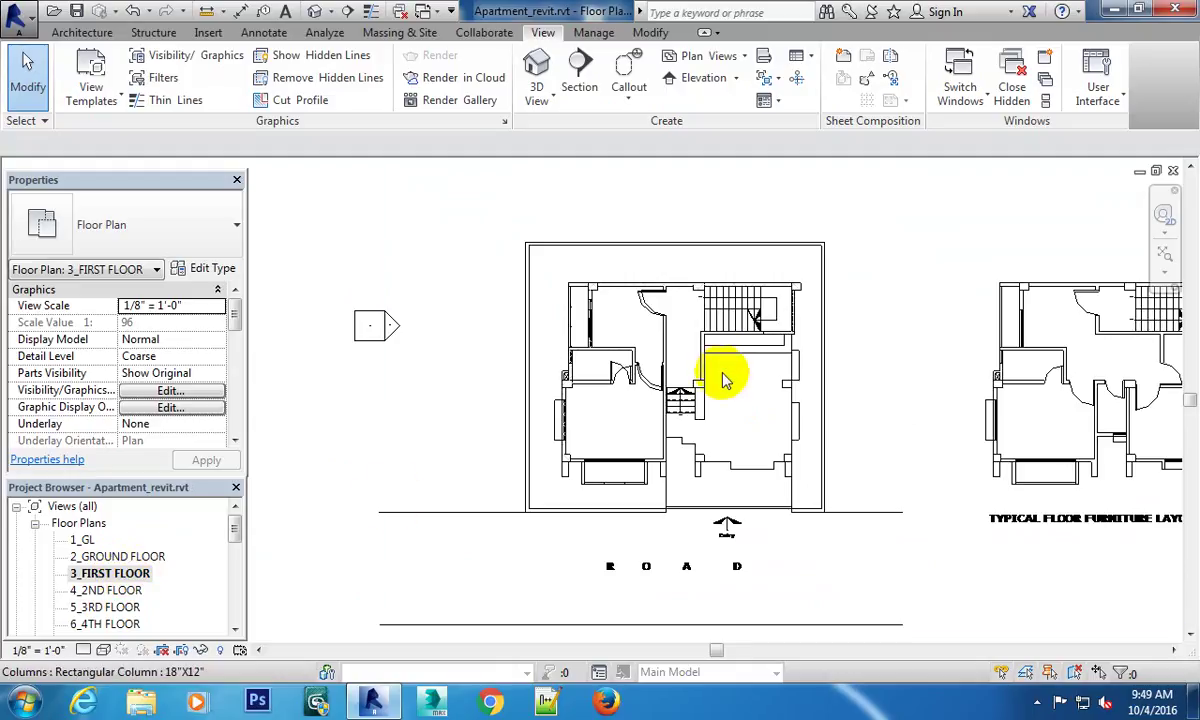
scroll(683, 362, up, 1)
scroll(660, 330, up, 1)
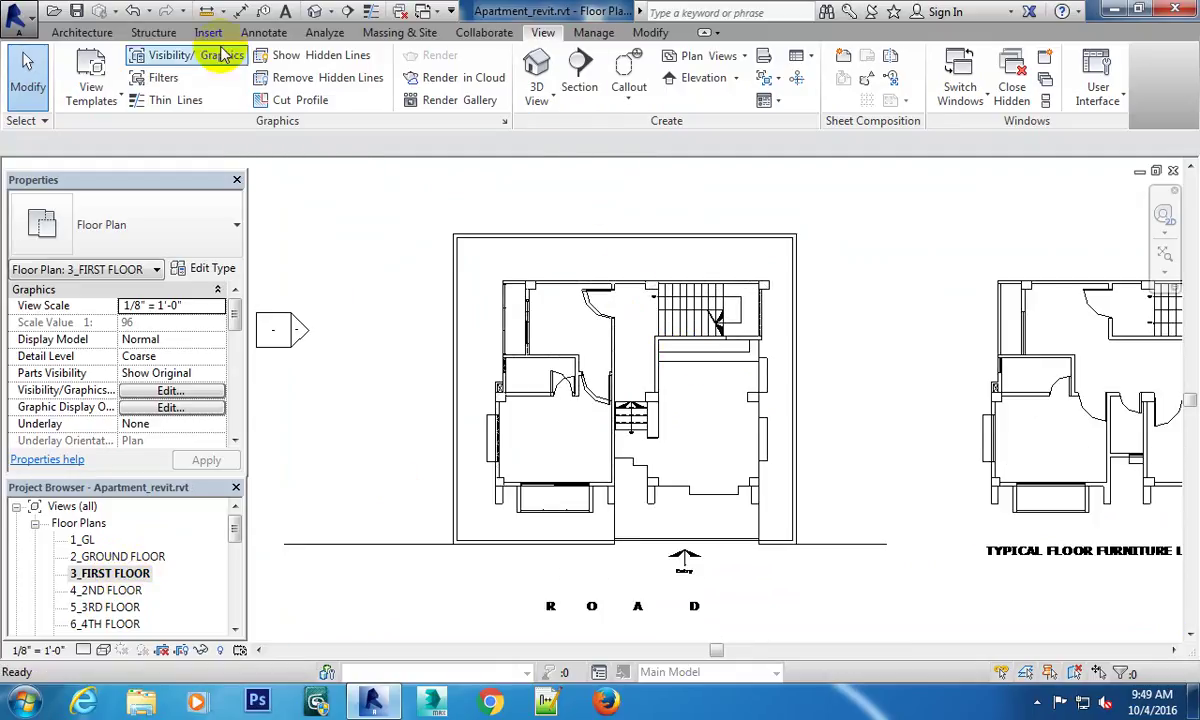
Start a new Floor: Architectural from the Architecture tab's Floor dropdown.
click(85, 32)
click(294, 101)
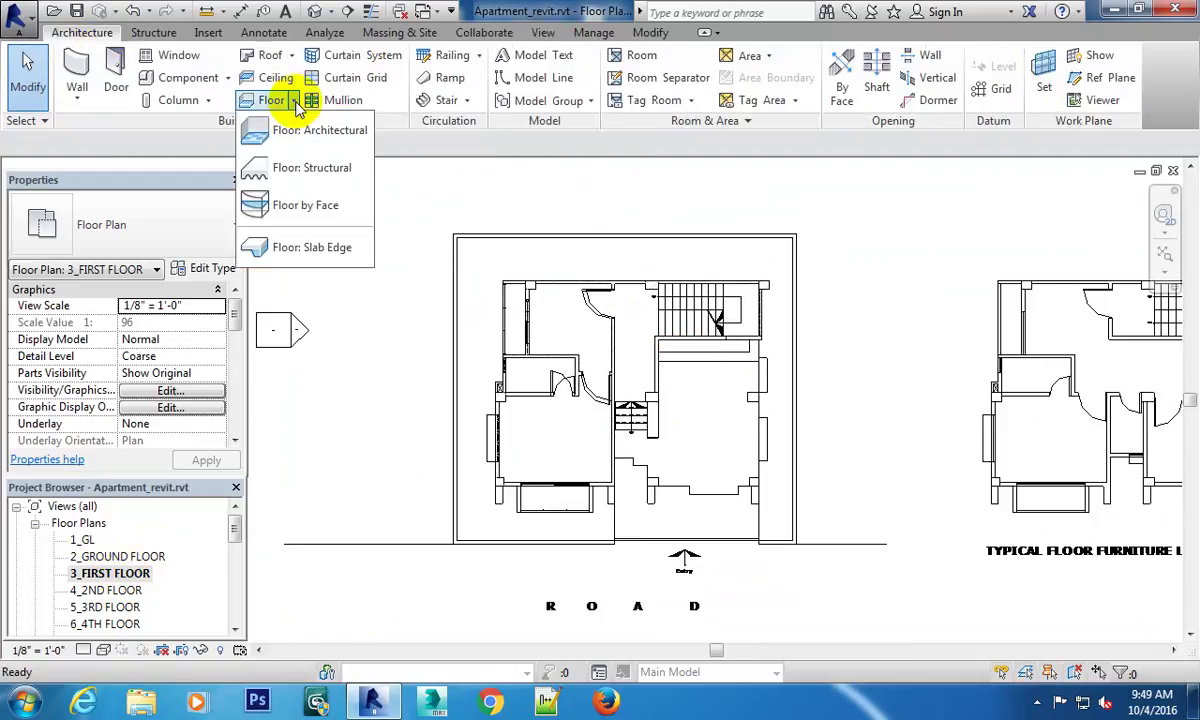
click(303, 128)
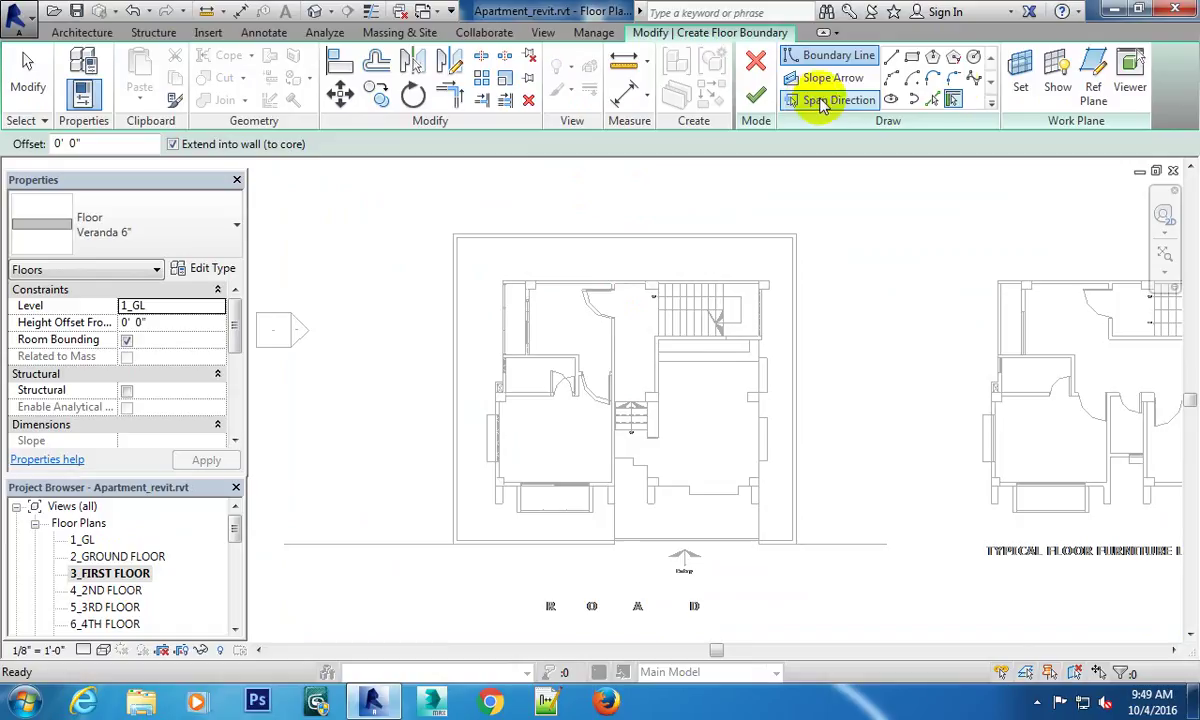
Choose the Line draw mode for the floor boundary instead of Rectangle.
click(912, 57)
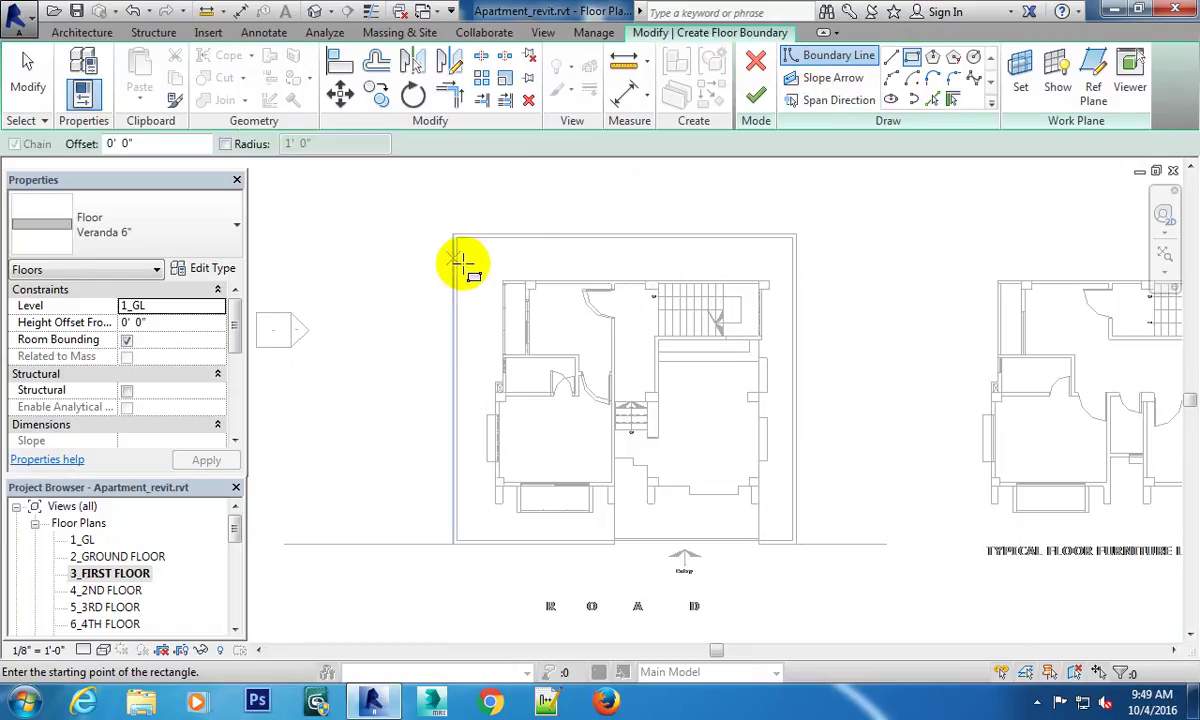
scroll(552, 285, up, 1)
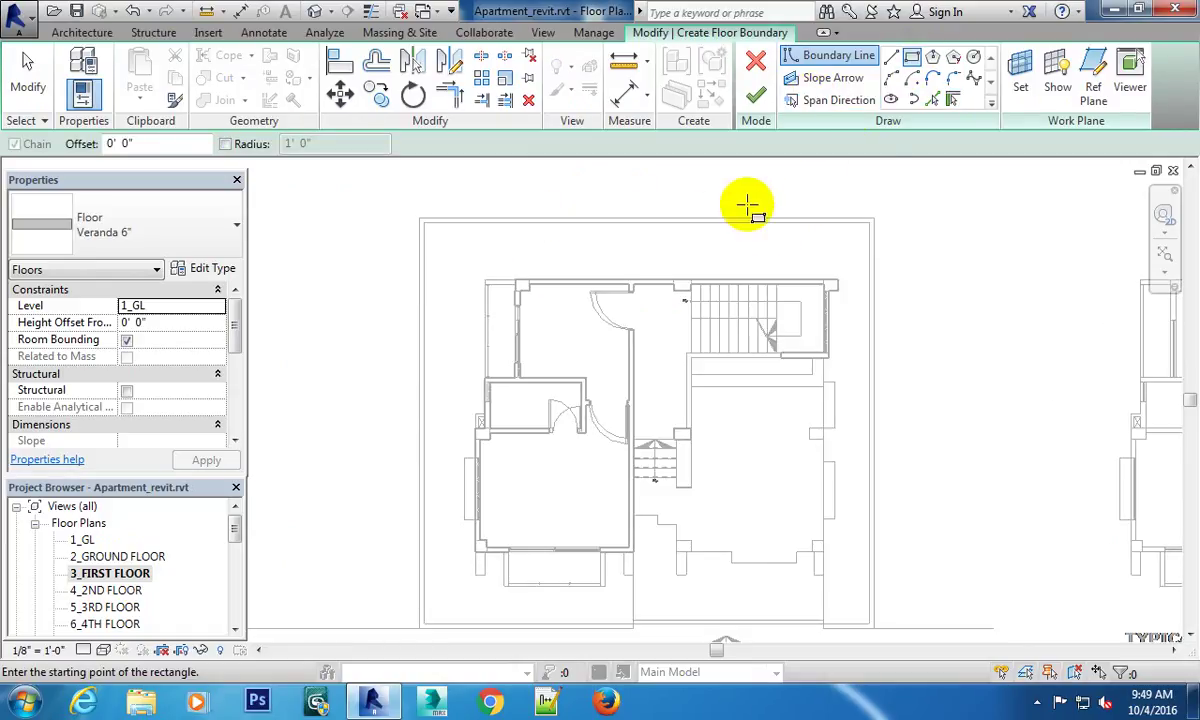
scroll(680, 225, up, 2)
scroll(790, 250, down, 2)
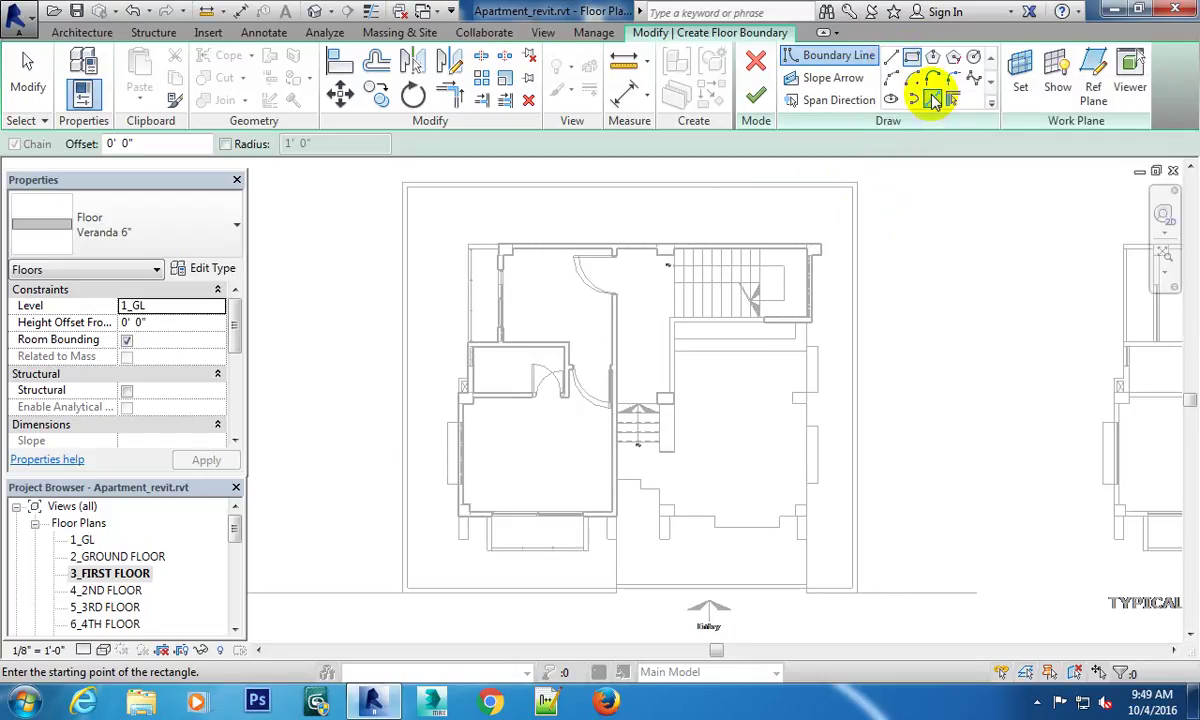
click(891, 57)
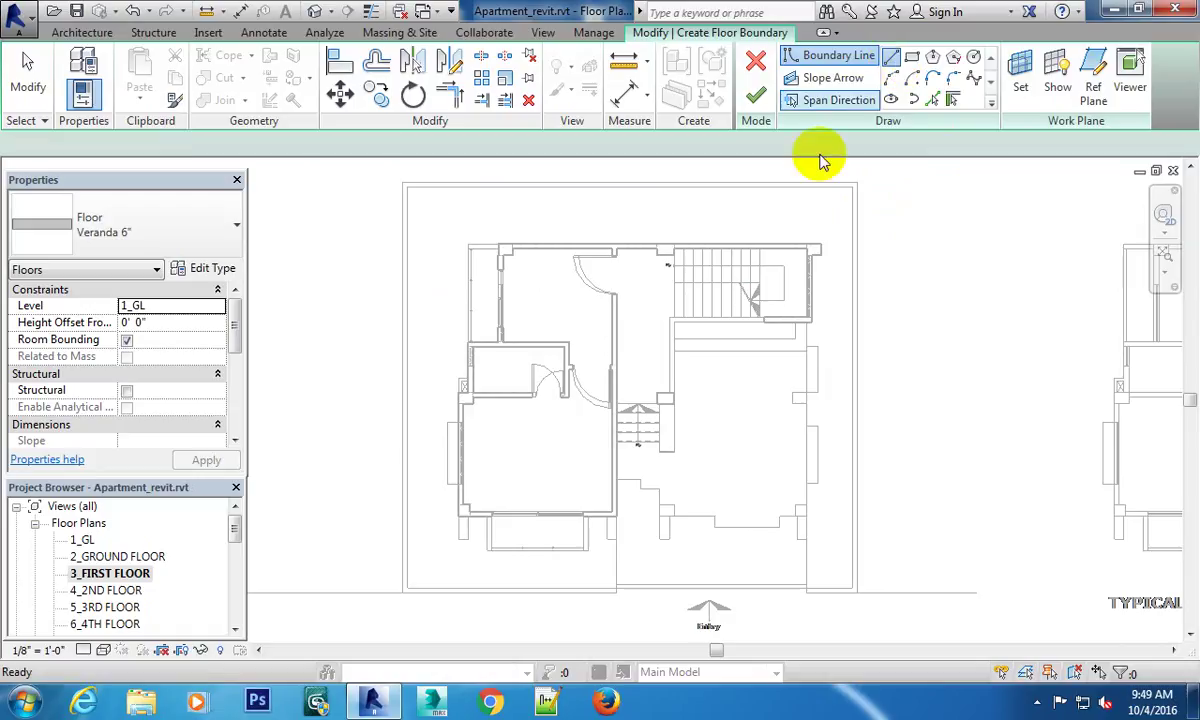
Sketch the top edge, the stepped left side and the 13'-10" bottom boundary edge.
click(820, 244)
click(468, 245)
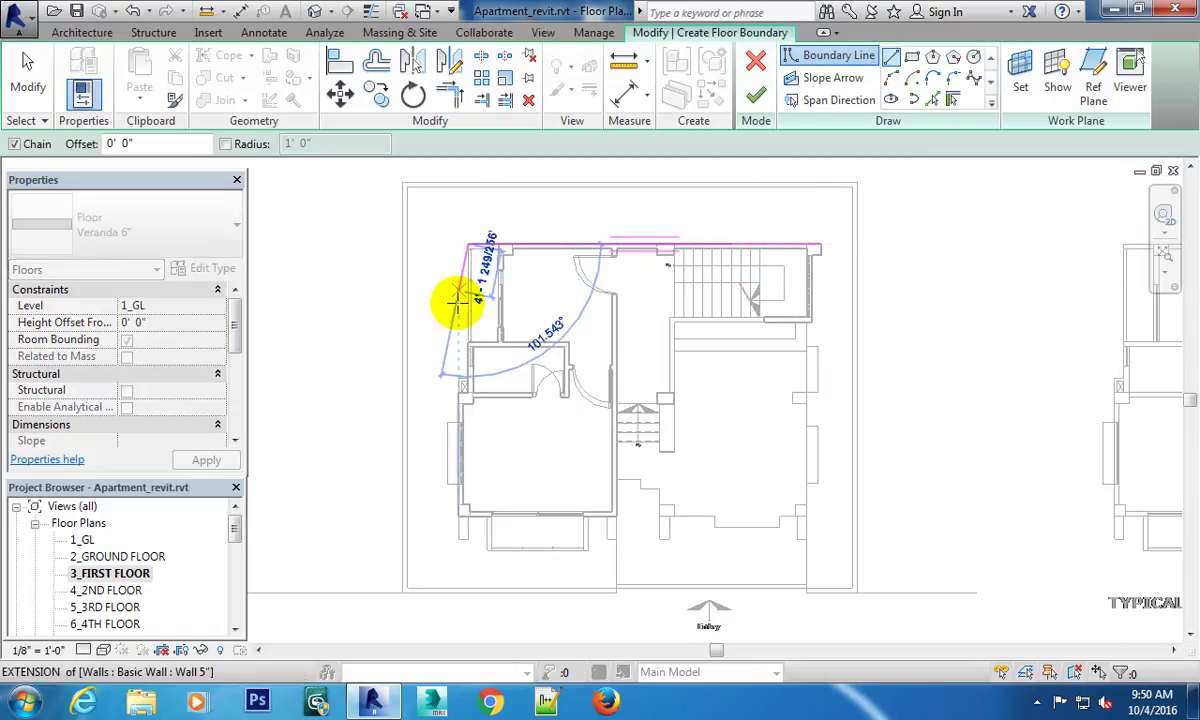
scroll(455, 320, up, 3)
scroll(465, 390, up, 3)
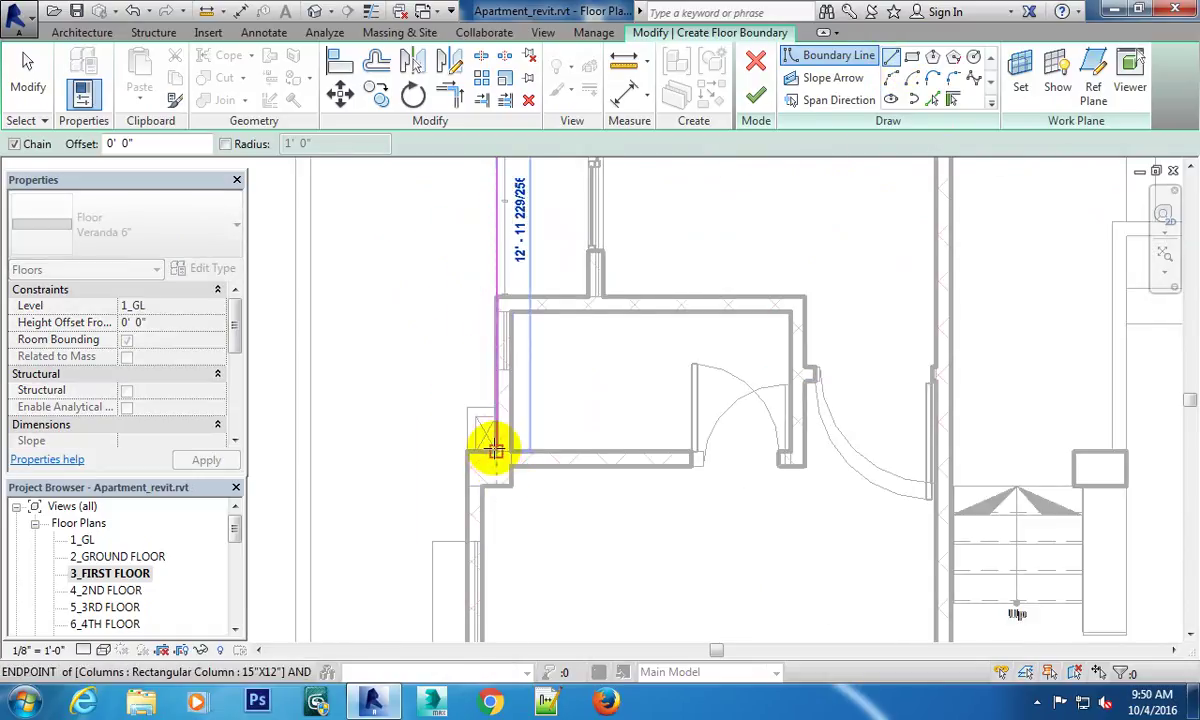
click(495, 450)
click(465, 450)
middle_drag(466, 354, 461, 117)
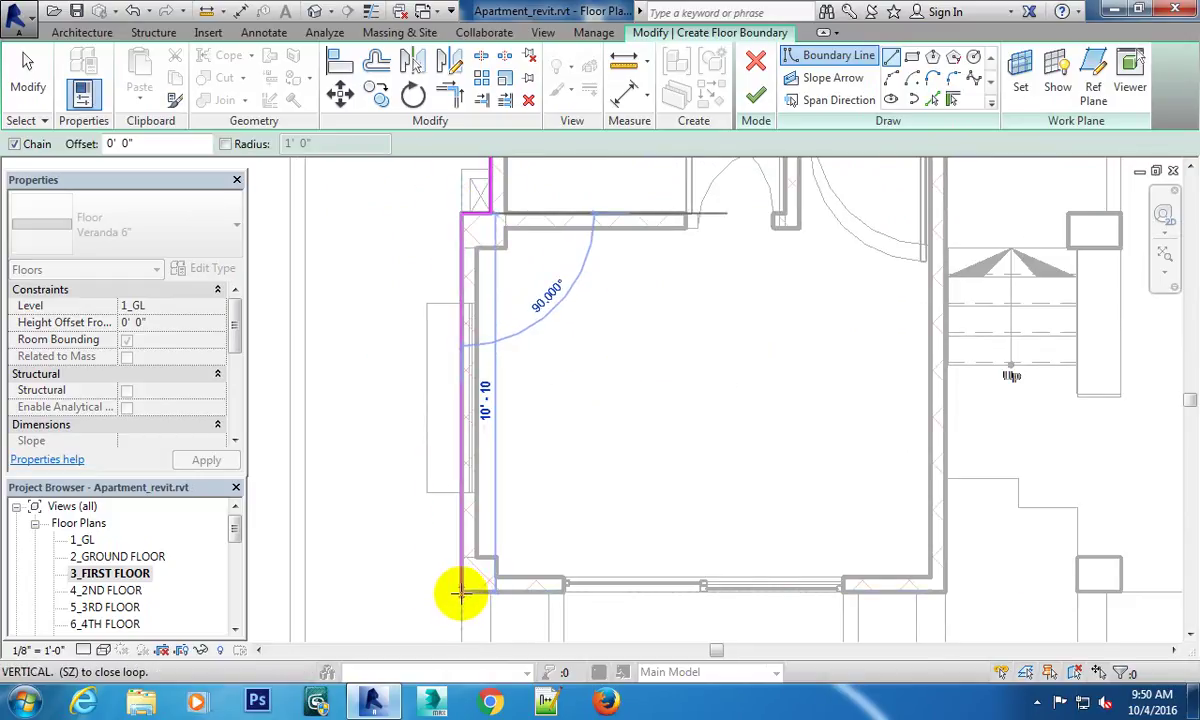
click(461, 593)
middle_drag(461, 593, 365, 448)
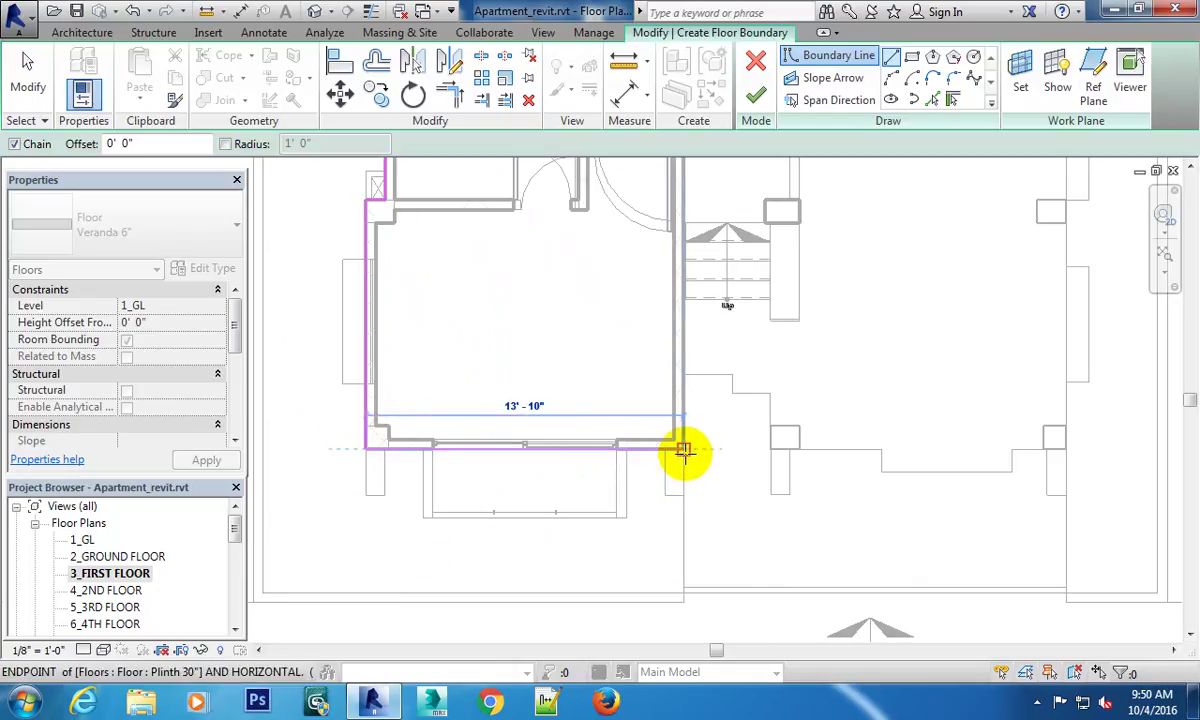
click(684, 450)
mouse_move(684, 450)
middle_down()
mouse_move(630, 500)
mouse_move(660, 433)
middle_up()
scroll(625, 485, up, 3)
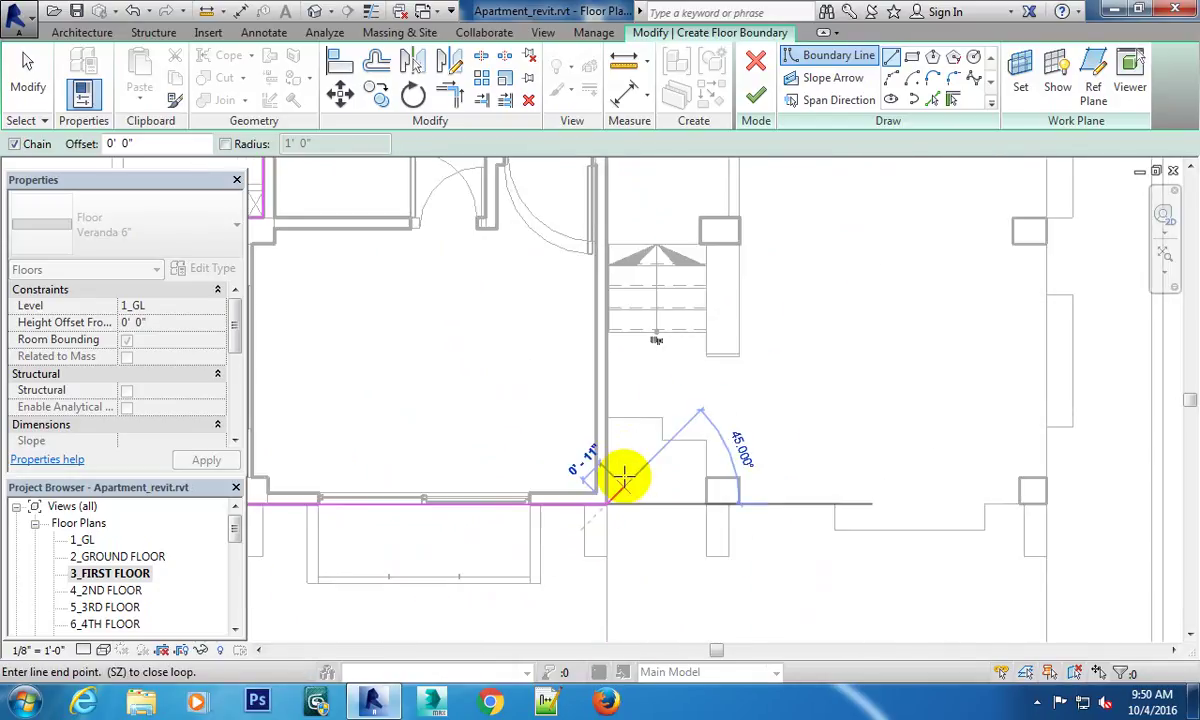
Trace the stepped front boundary, including the 3'-5" and 2'-0" segments, to the plinth line.
click(604, 413)
click(659, 413)
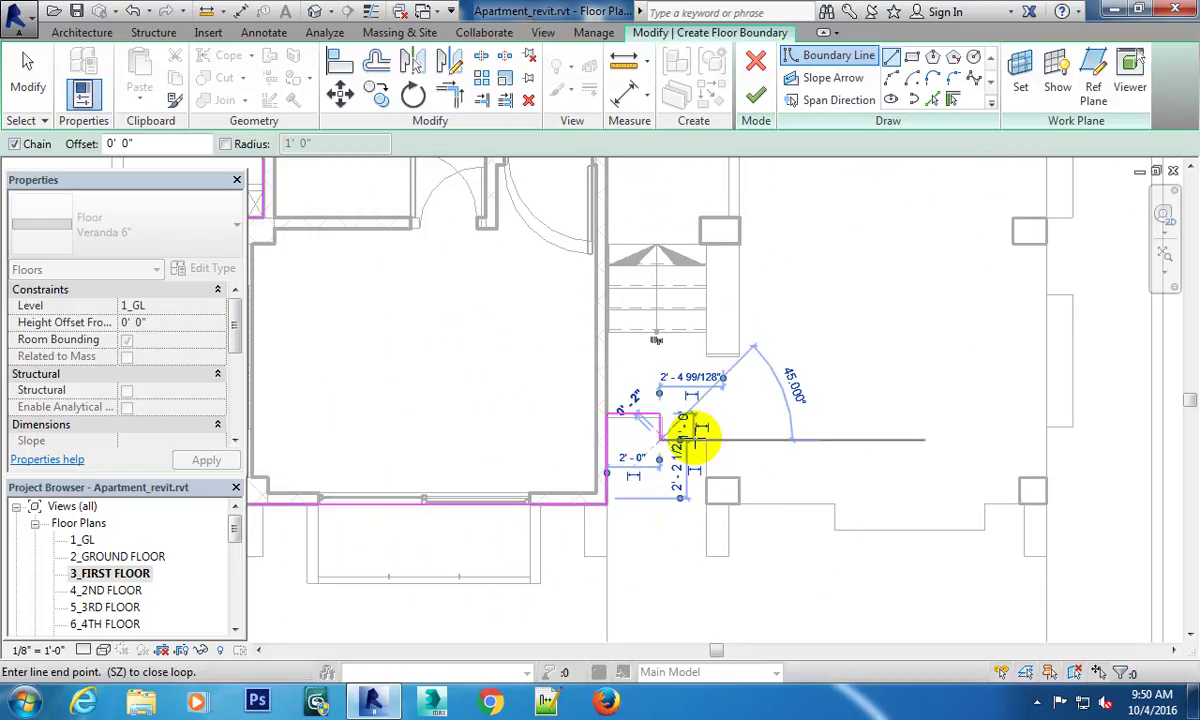
click(659, 438)
click(706, 438)
click(706, 503)
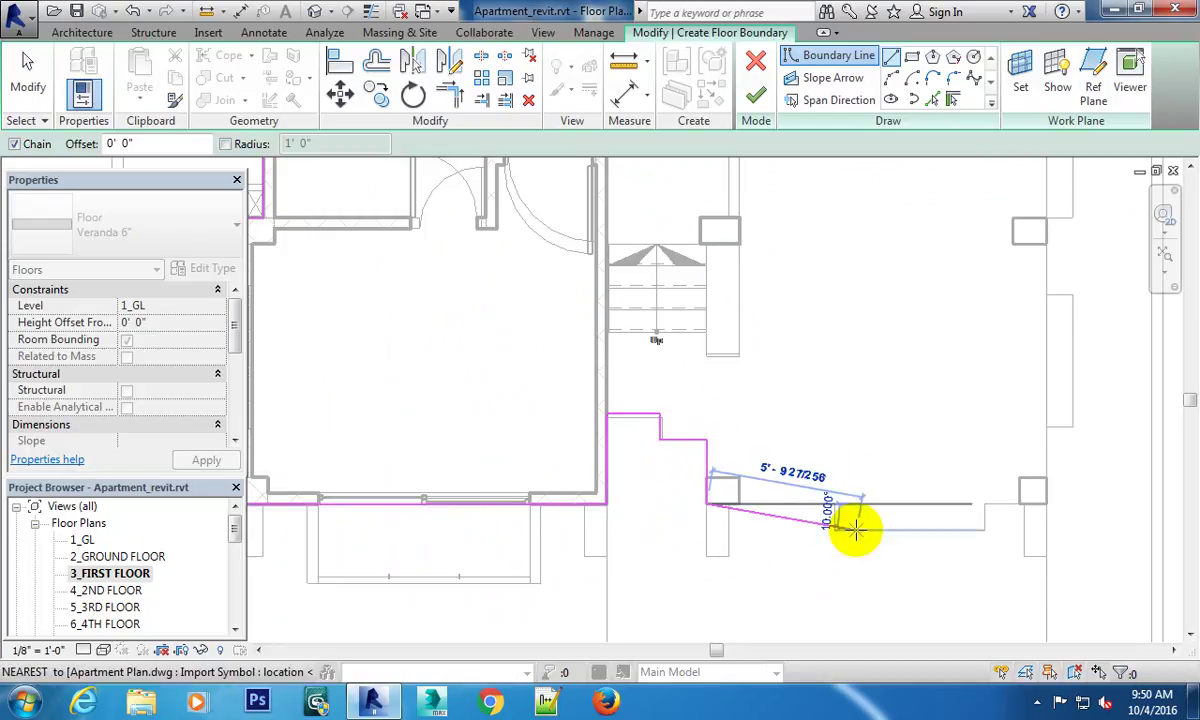
click(828, 503)
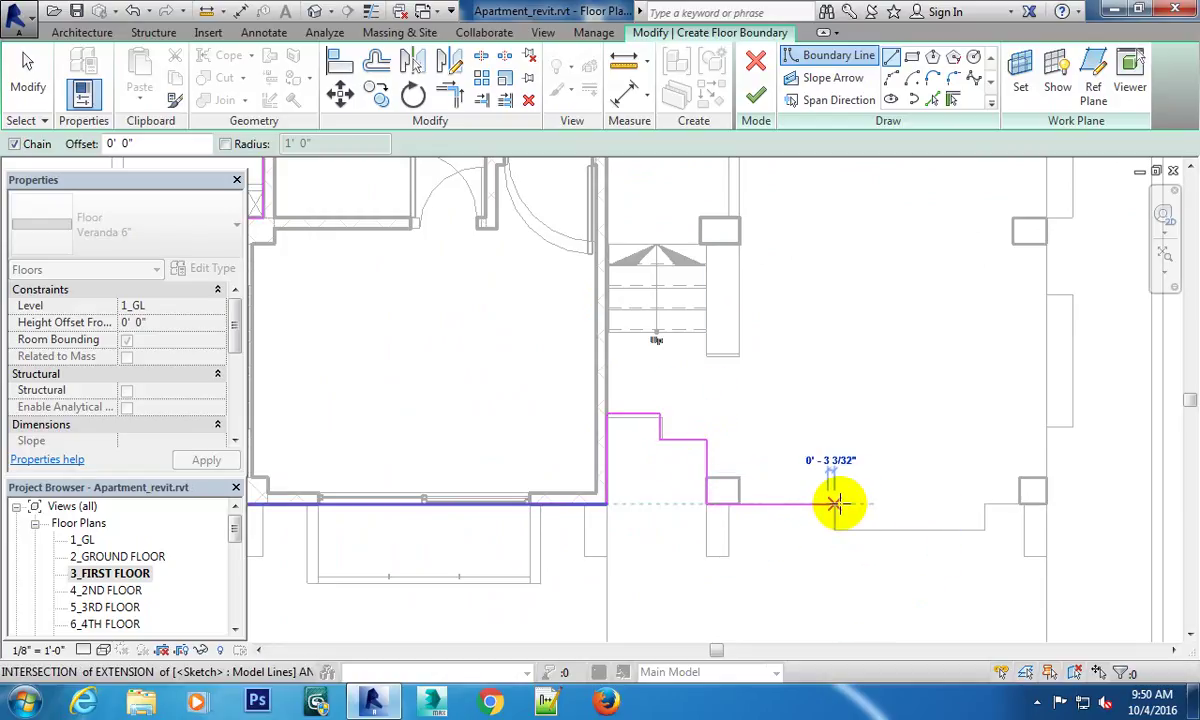
click(835, 503)
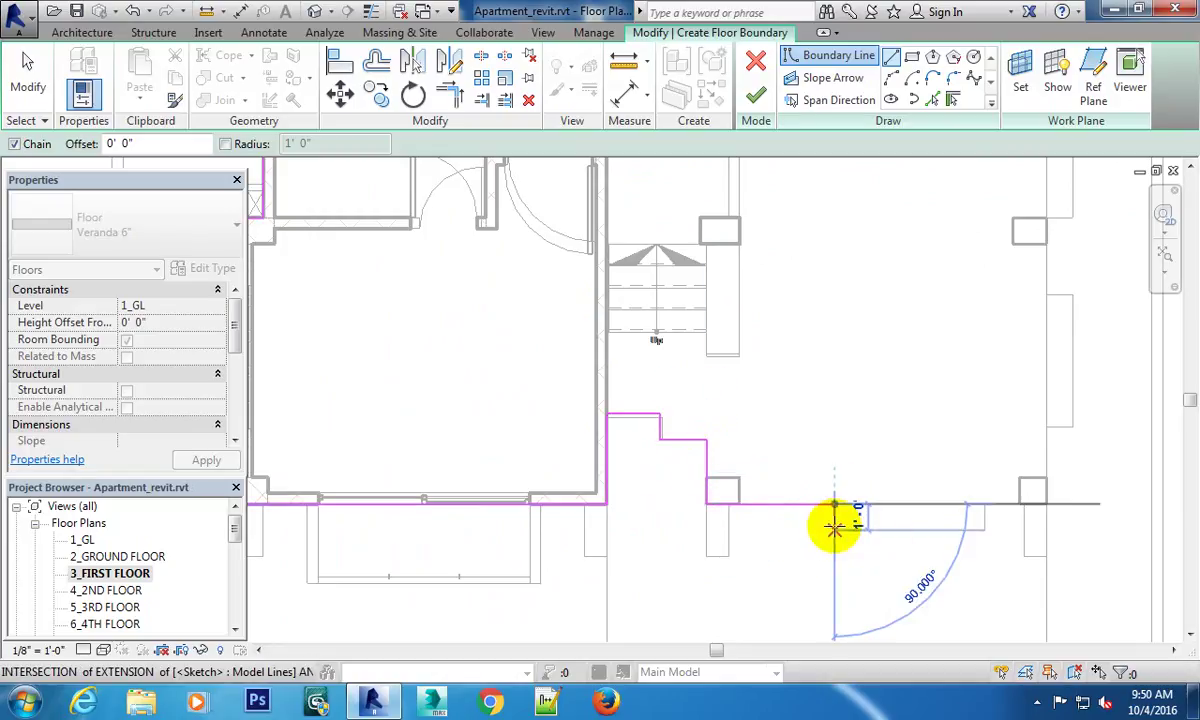
click(835, 528)
click(985, 530)
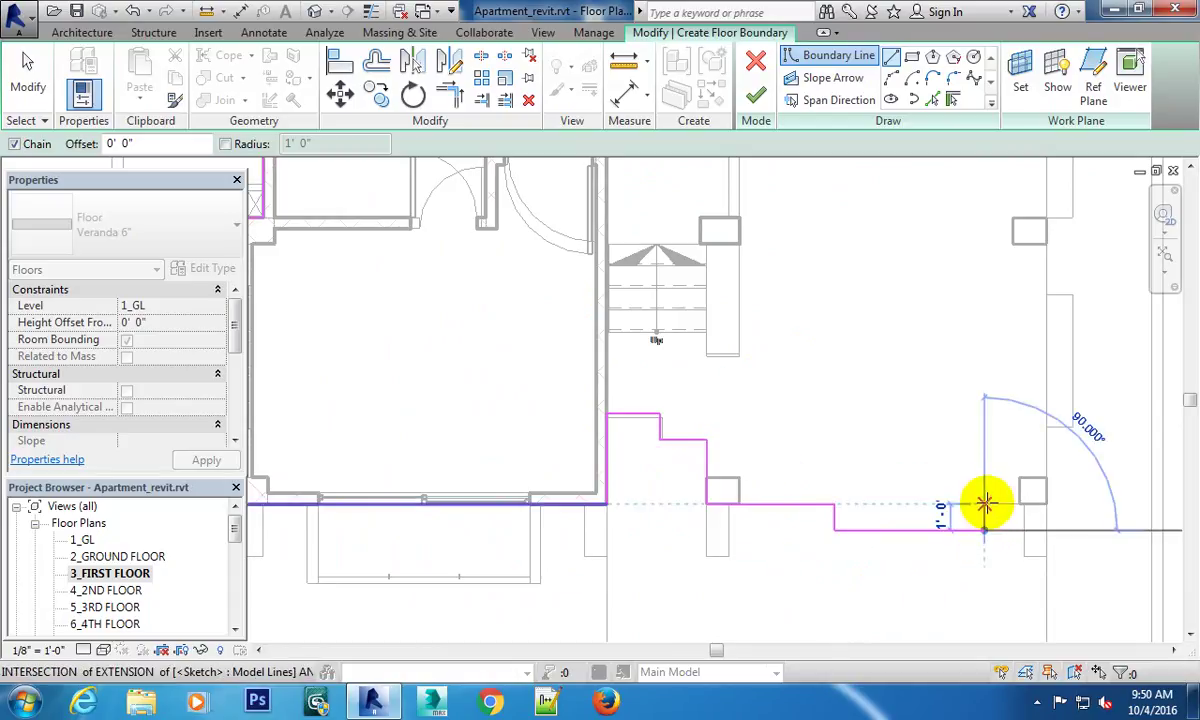
click(985, 503)
click(1045, 503)
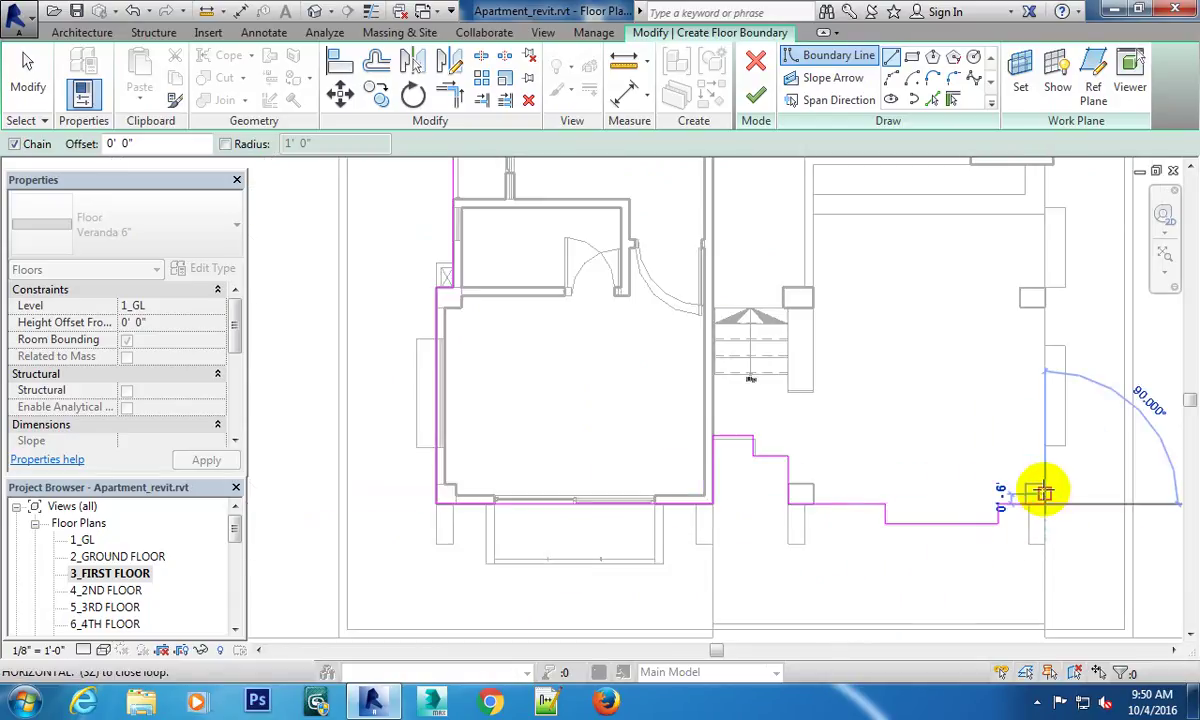
Run the boundary up around the stair-hall wall corner and close the loop.
middle_drag(1039, 487, 851, 672)
scroll(880, 372, up, 3)
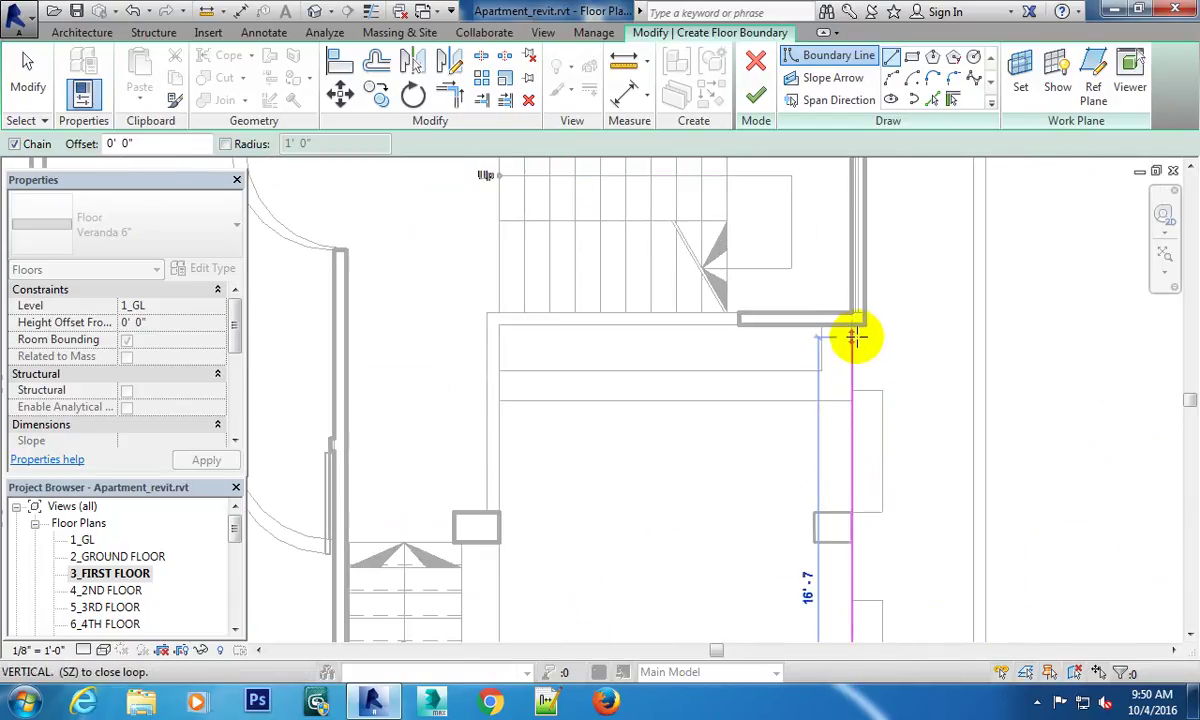
middle_drag(858, 322, 817, 442)
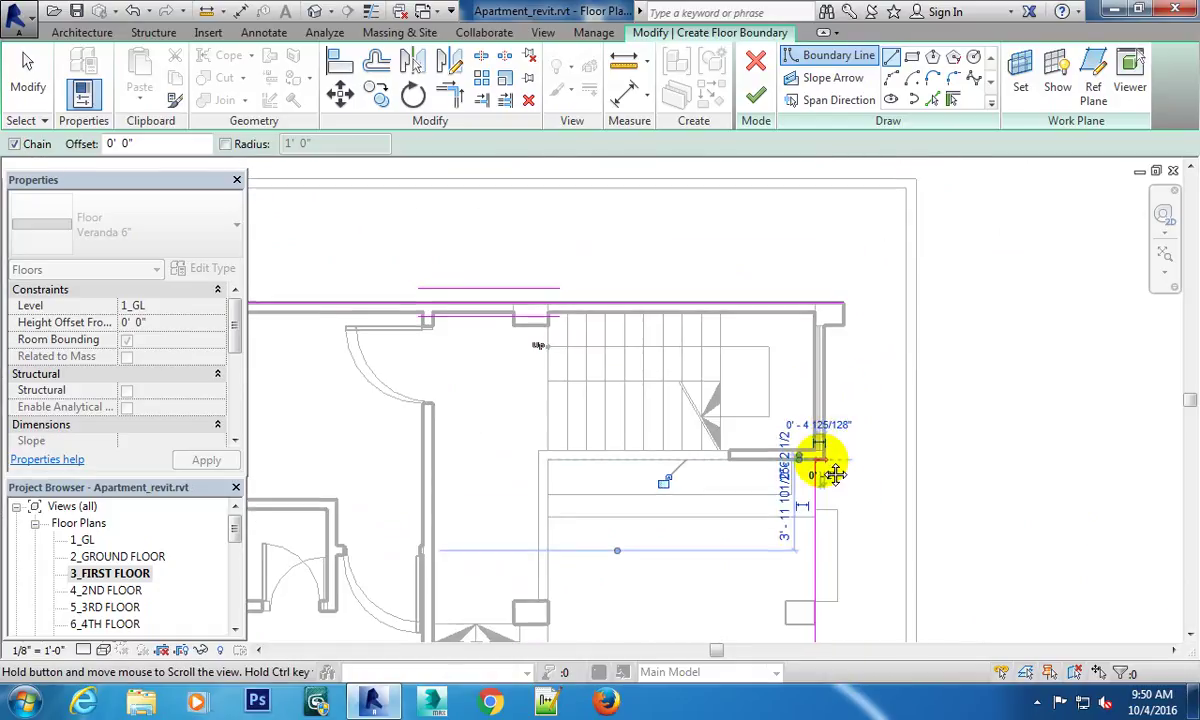
click(823, 465)
click(826, 317)
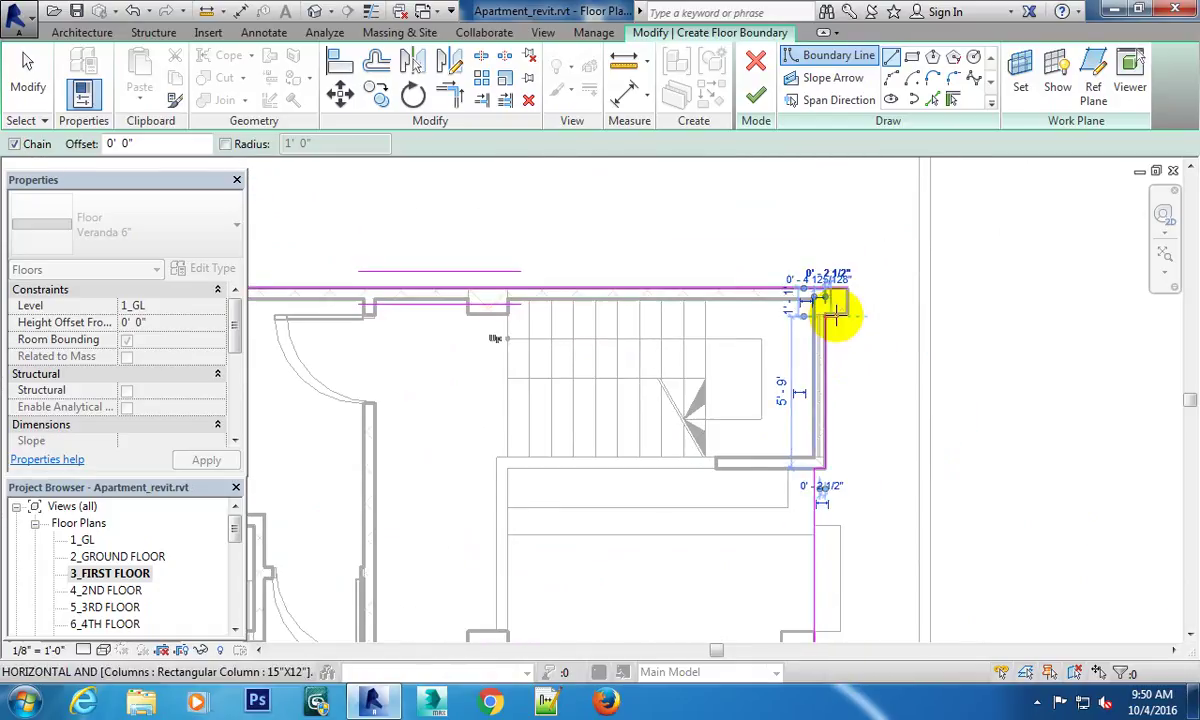
click(847, 317)
click(846, 288)
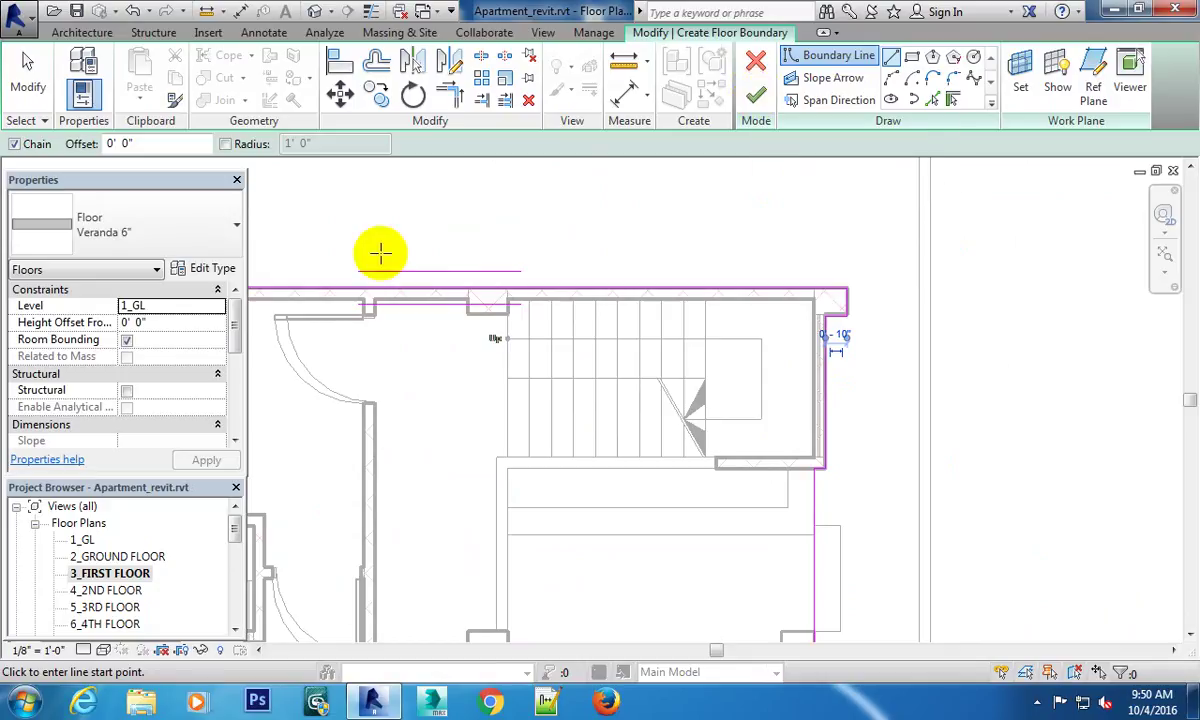
Finish the Veranda 6" floor and change its Level from 1_GL to 3_FIRST FLOOR.
click(756, 100)
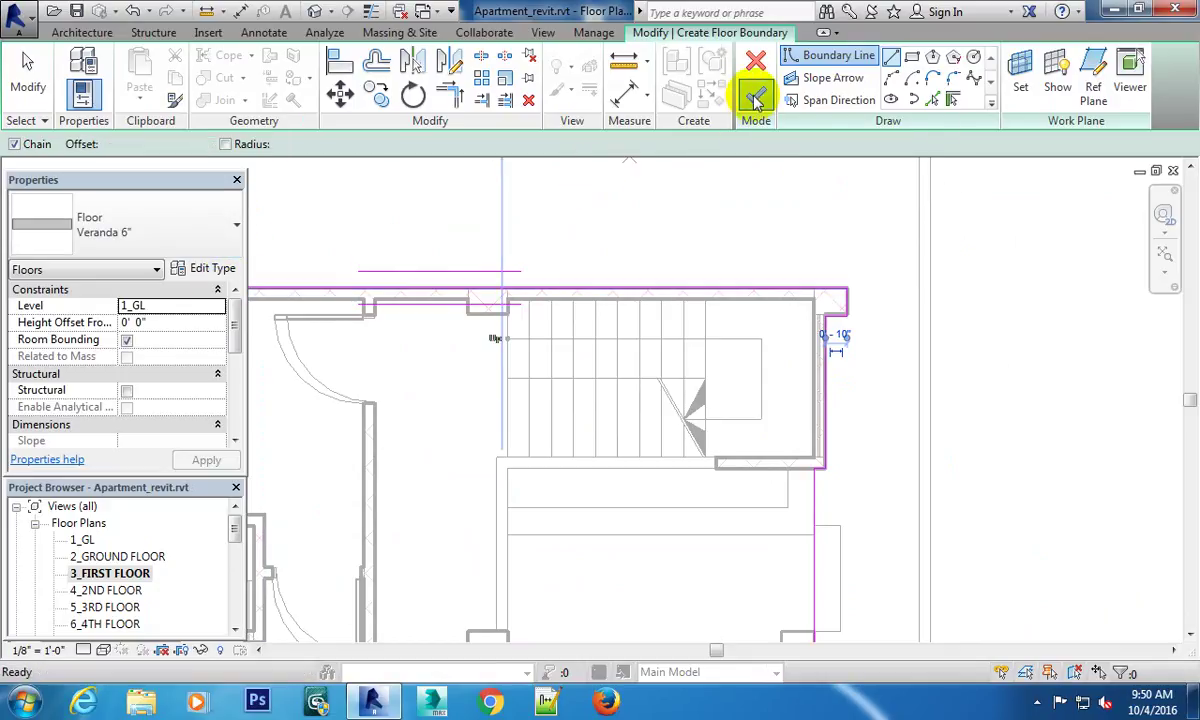
scroll(755, 347, down, 2)
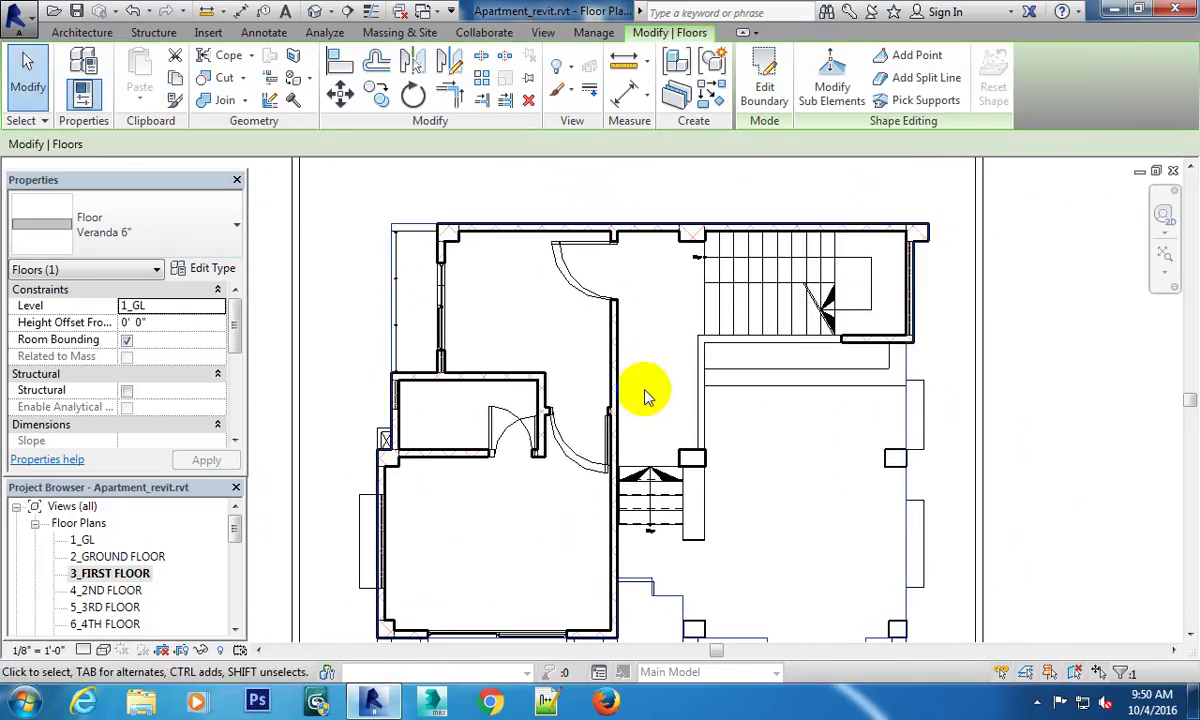
click(188, 305)
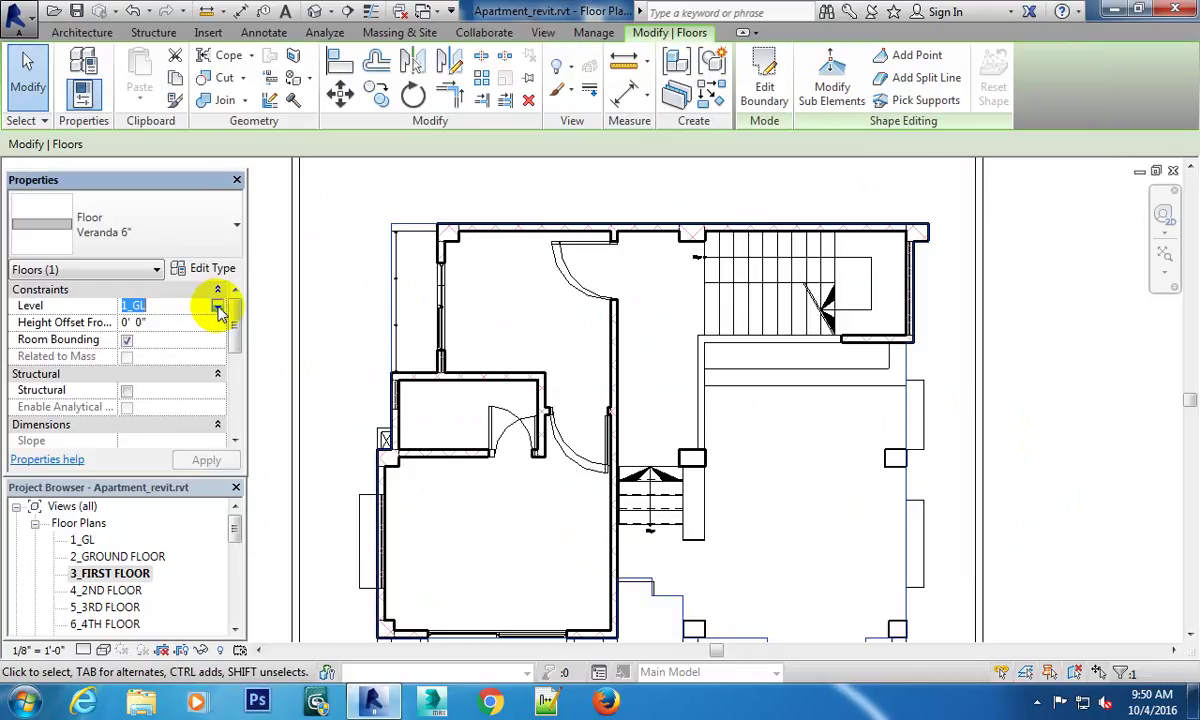
click(217, 307)
click(160, 351)
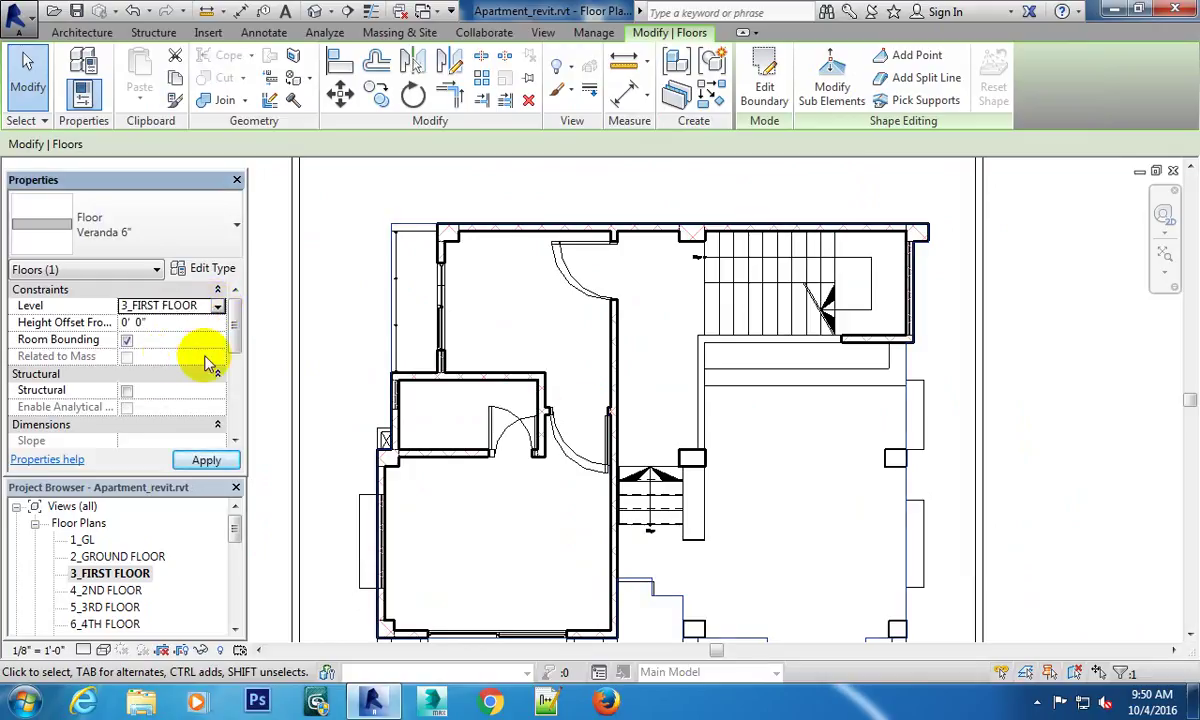
middle_drag(549, 402, 702, 389)
key(Escape)
Switch to the South elevation and inspect the columns and walls at the left and centre of the facade.
key(ctrl+Tab)
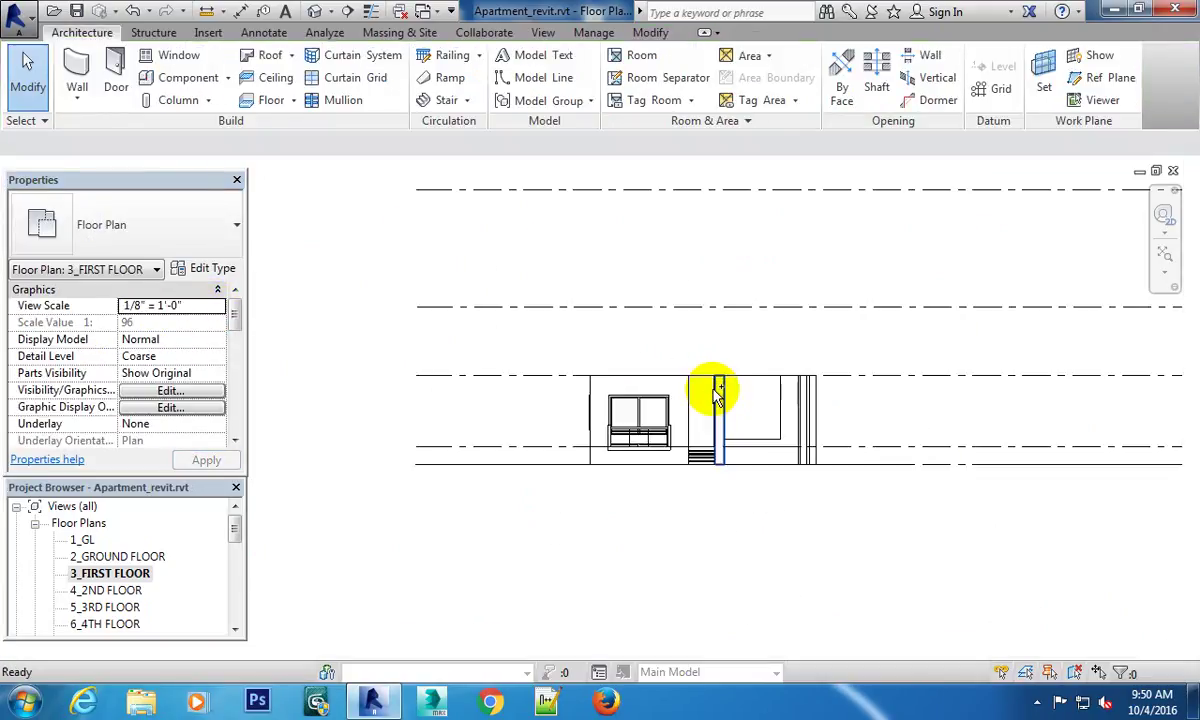
scroll(718, 394, up, 2)
scroll(710, 340, up, 3)
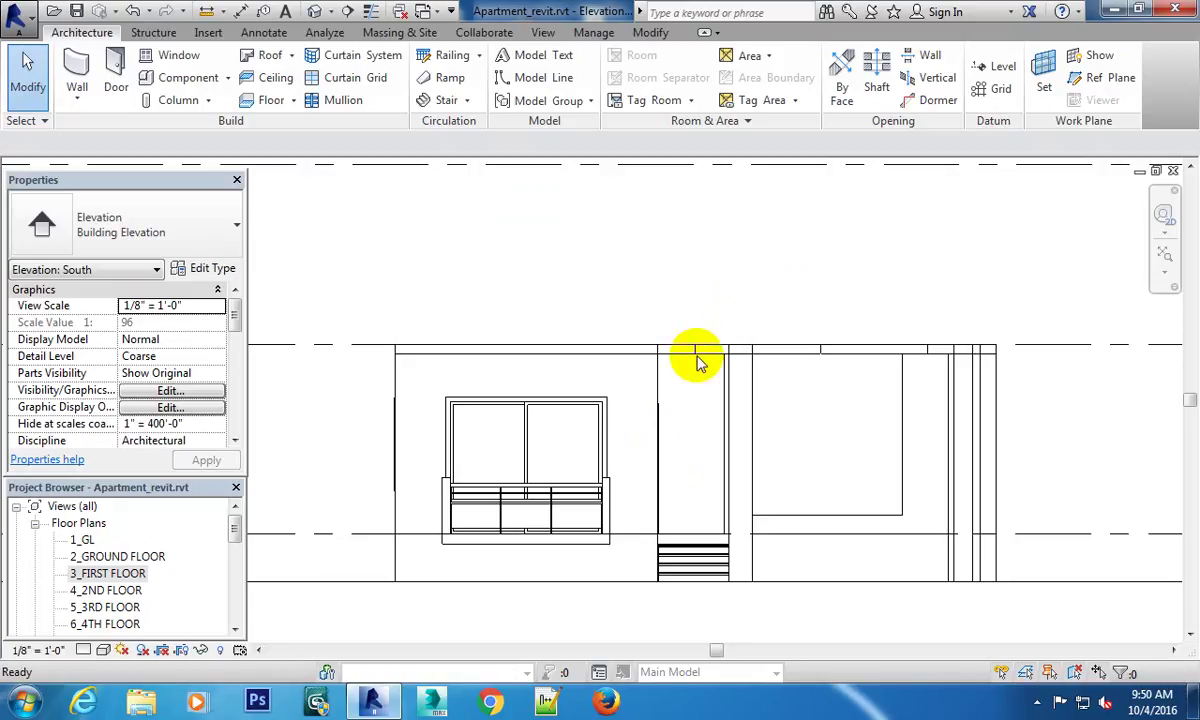
click(746, 377)
key(Escape)
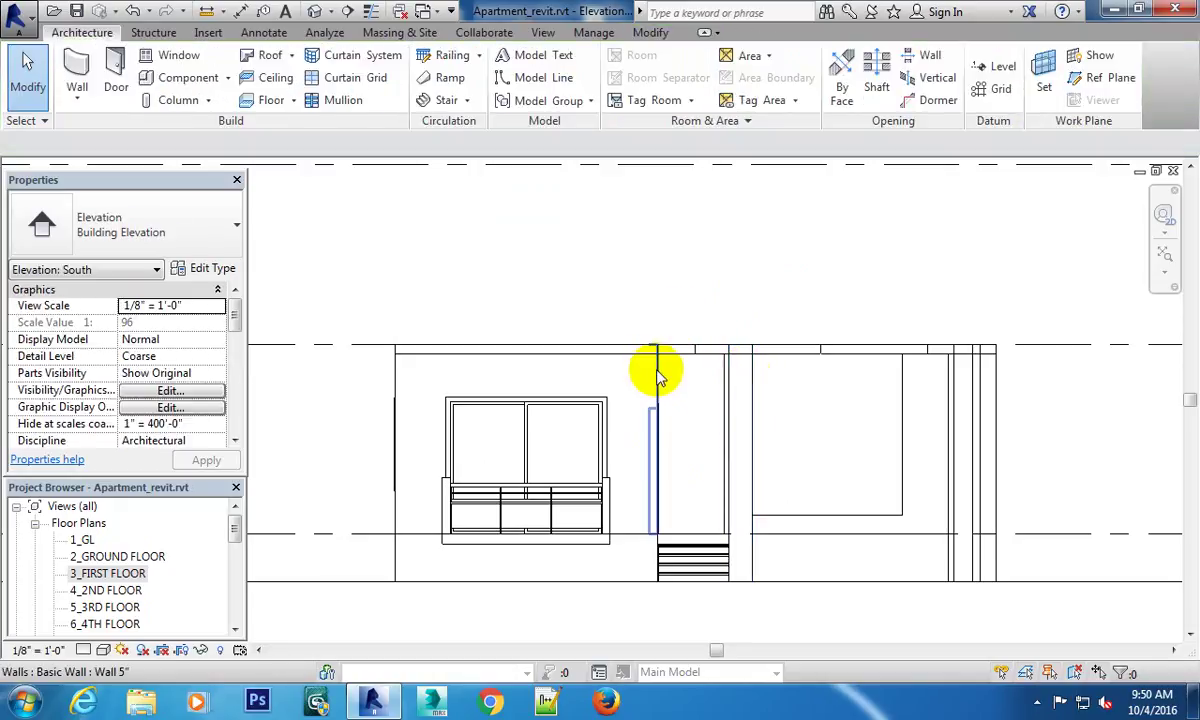
click(656, 345)
click(581, 260)
scroll(460, 360, up, 1)
scroll(441, 350, up, 1)
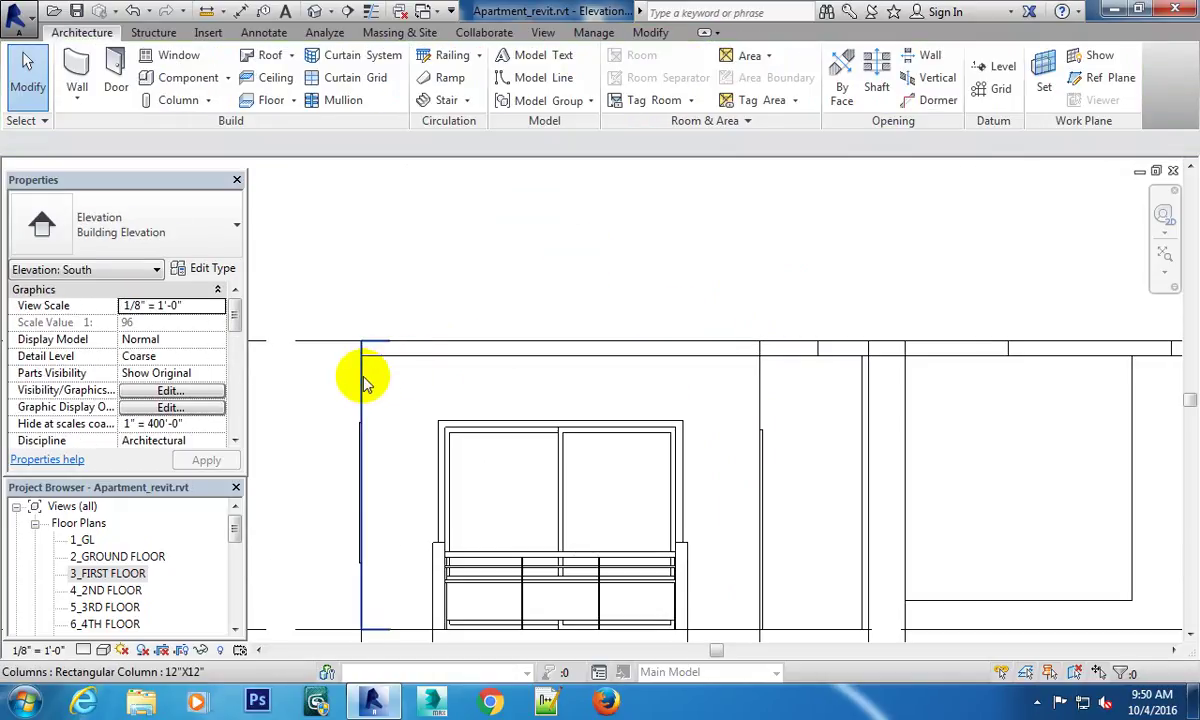
click(359, 375)
key(Escape)
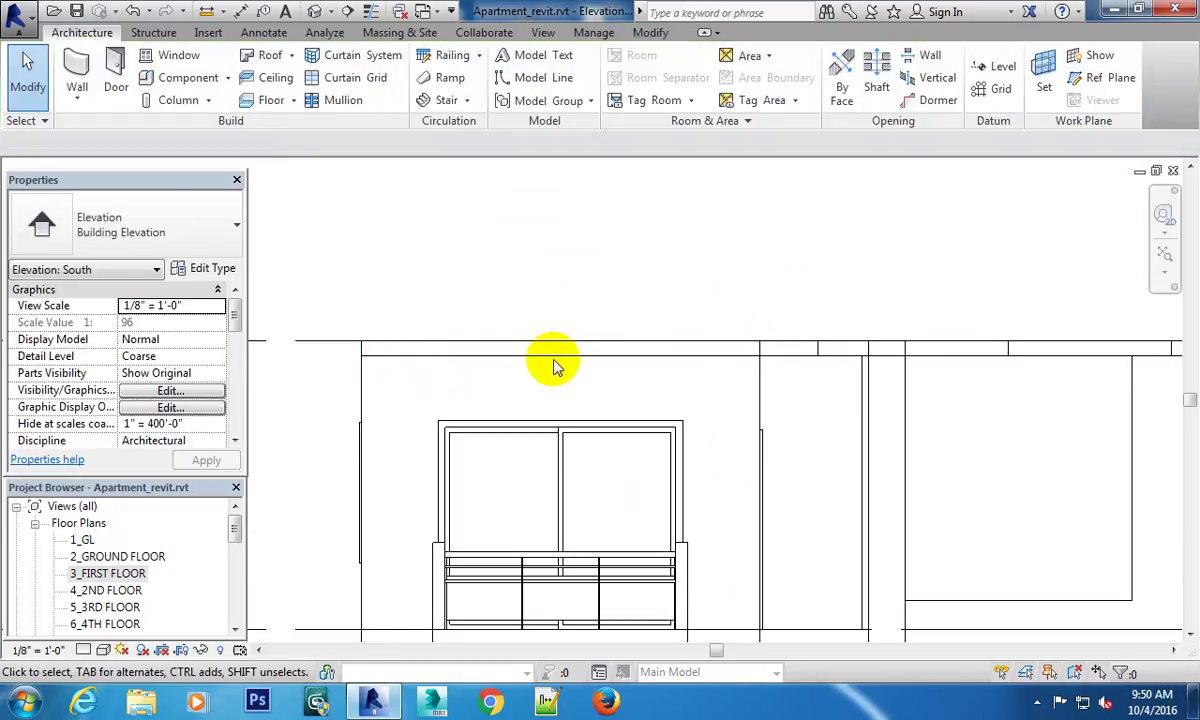
click(757, 378)
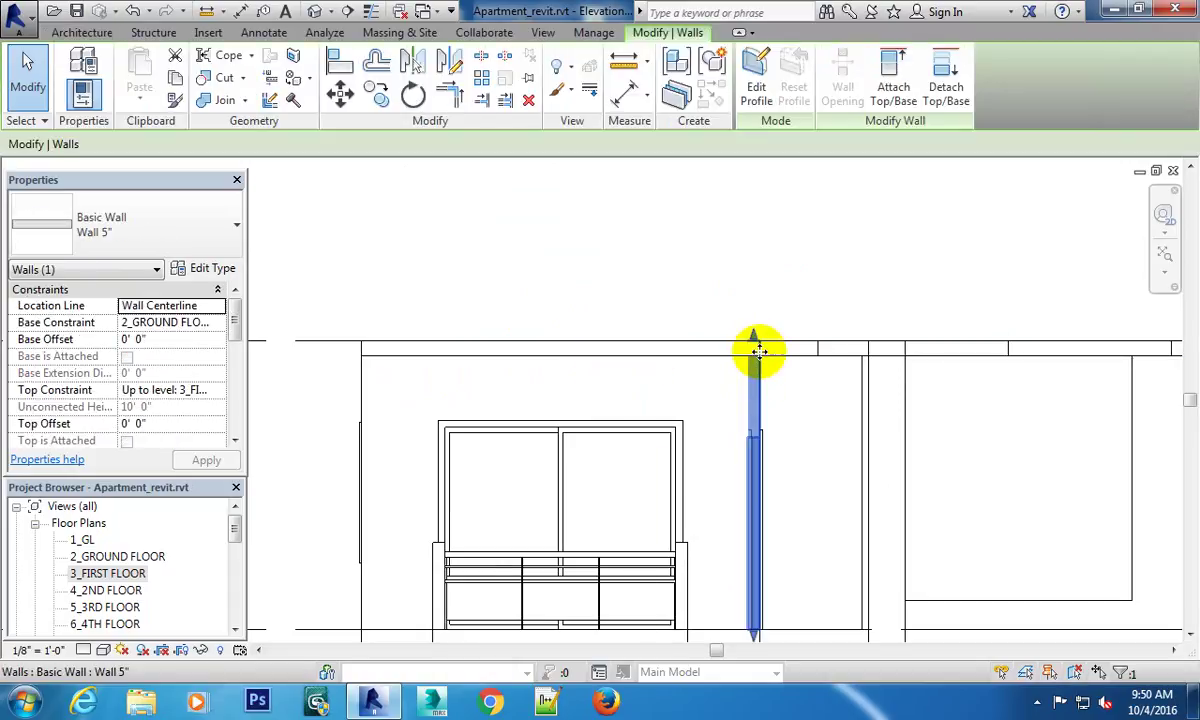
key(Escape)
Inspect the column, veranda floor, wall and corner column at the facade's right end.
click(863, 375)
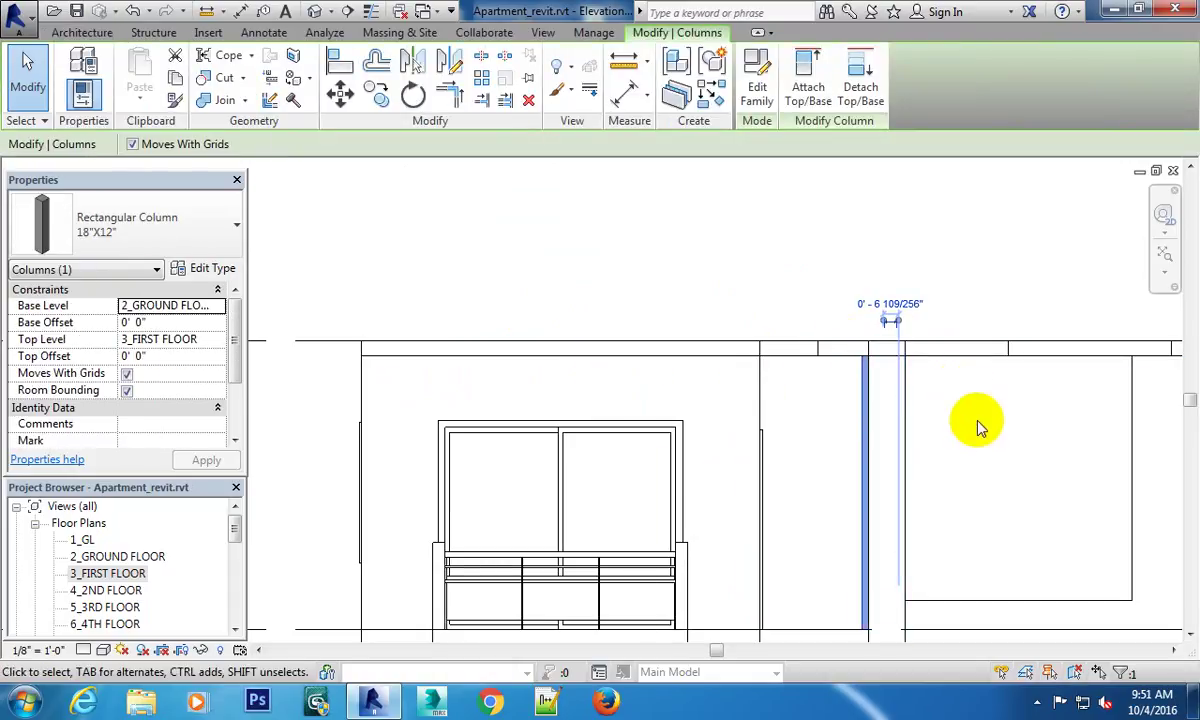
middle_drag(978, 423, 729, 362)
key(Escape)
click(745, 320)
key(Escape)
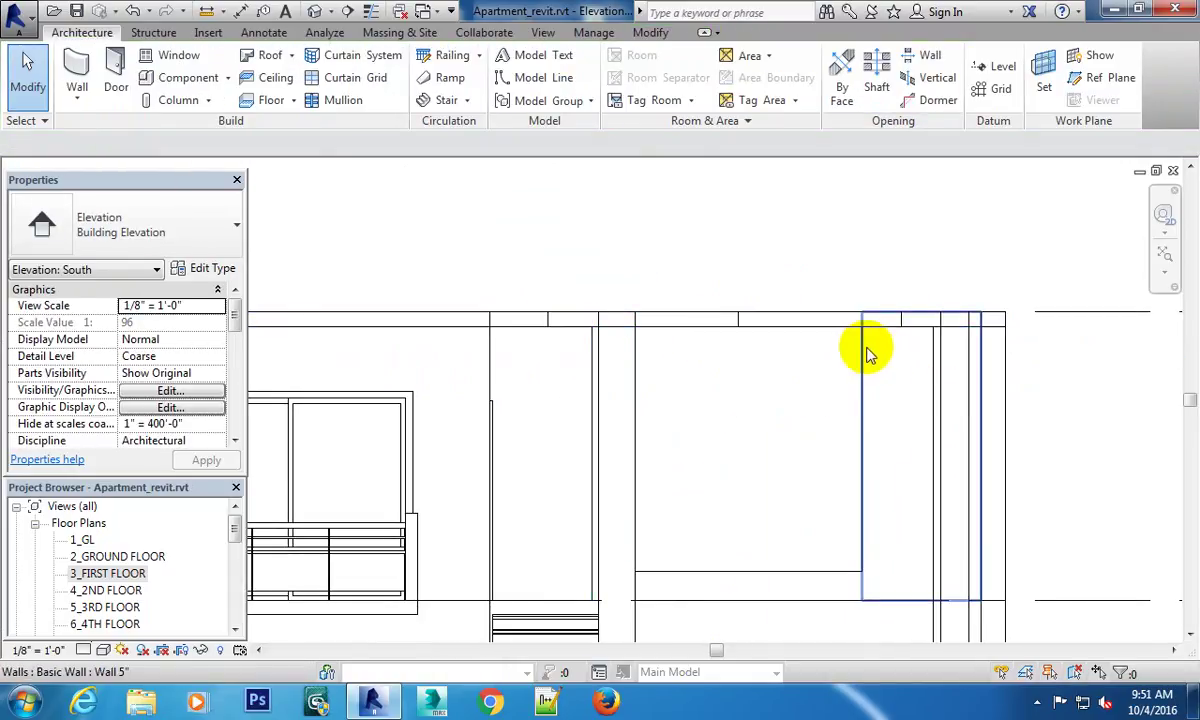
click(965, 350)
key(Escape)
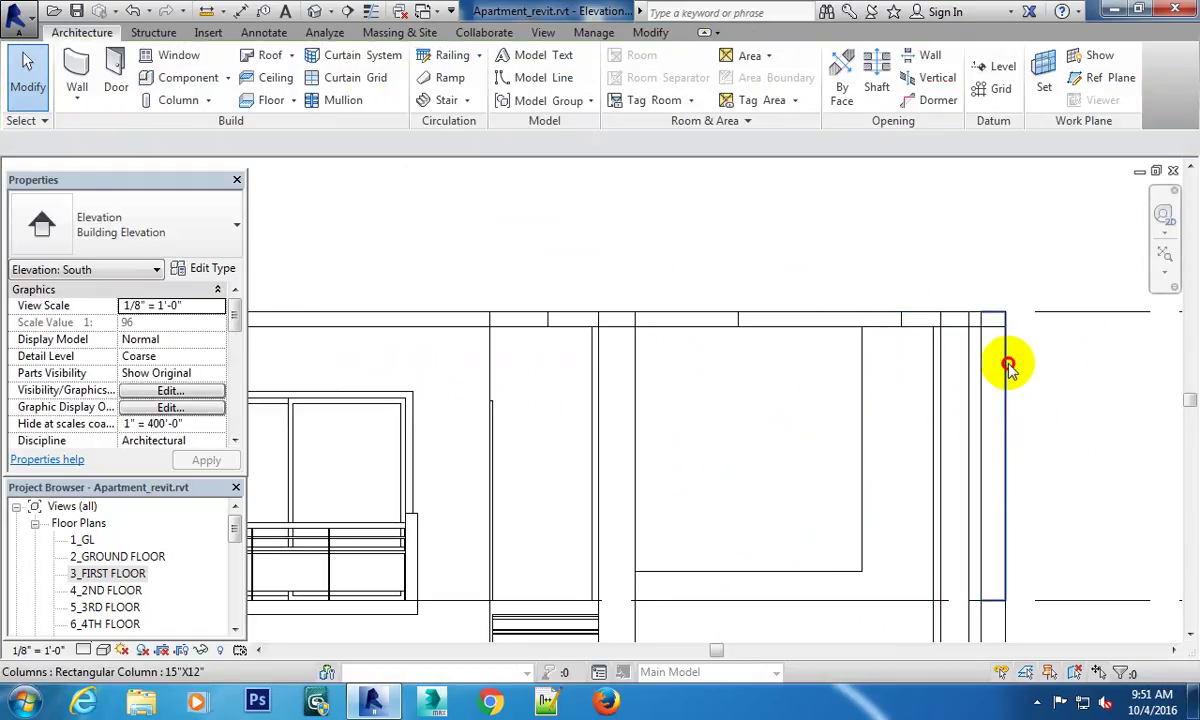
click(1000, 352)
key(Escape)
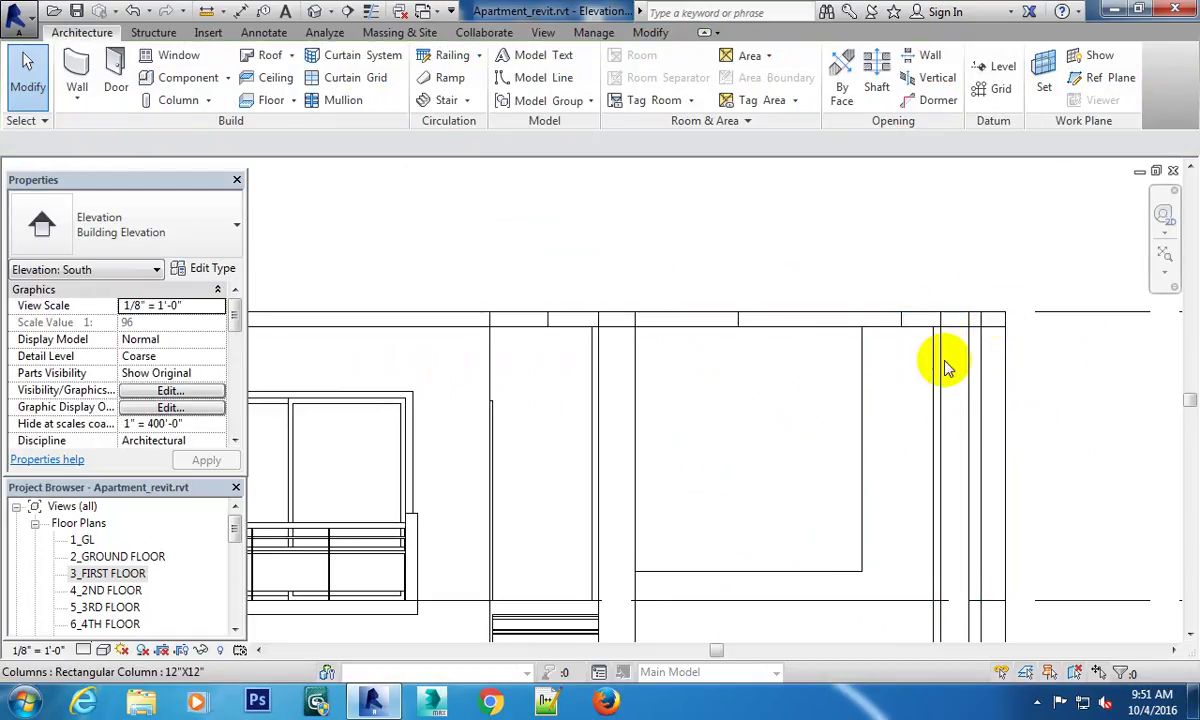
scroll(770, 440, down, 3)
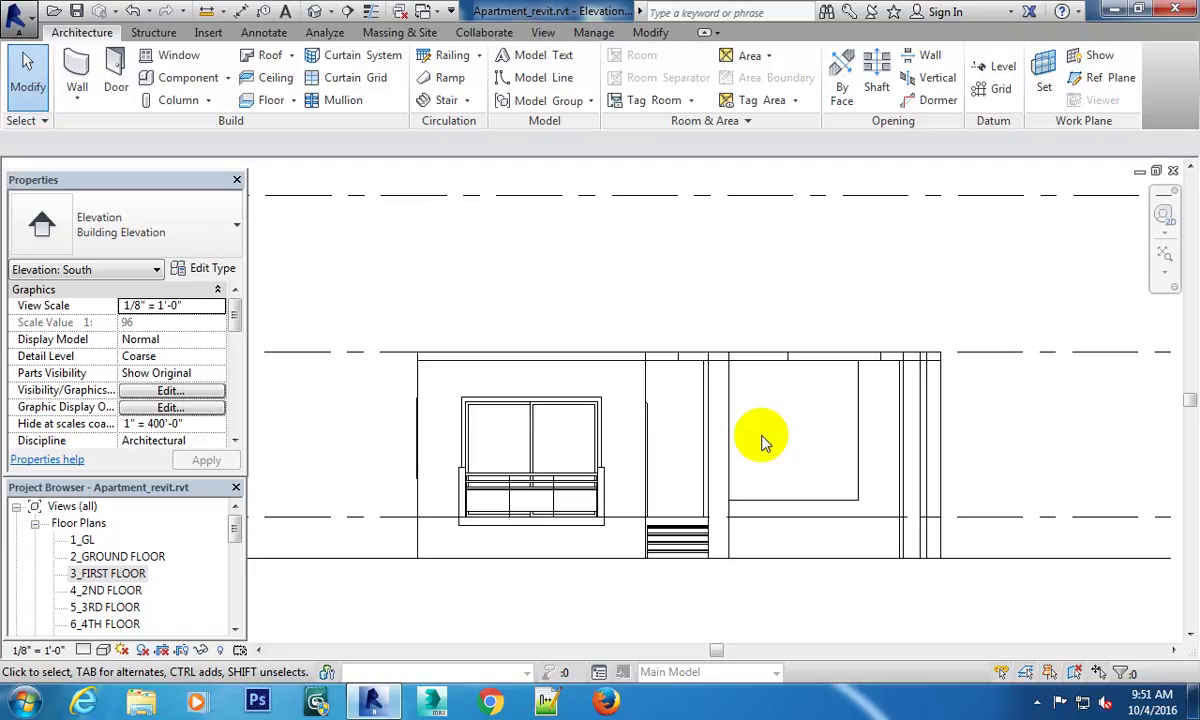
scroll(536, 295, down, 1)
scroll(862, 394, down, 2)
middle_drag(862, 394, 718, 383)
scroll(685, 408, up, 2)
scroll(685, 408, up, 1)
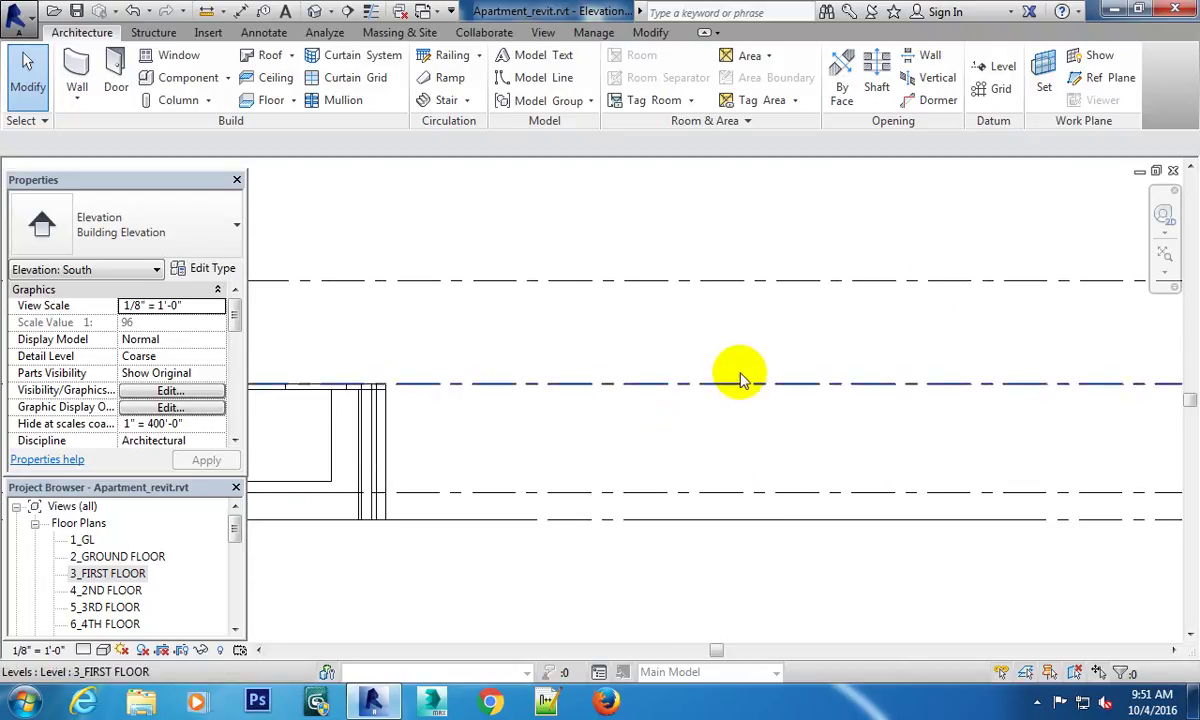
middle_drag(710, 455, 857, 407)
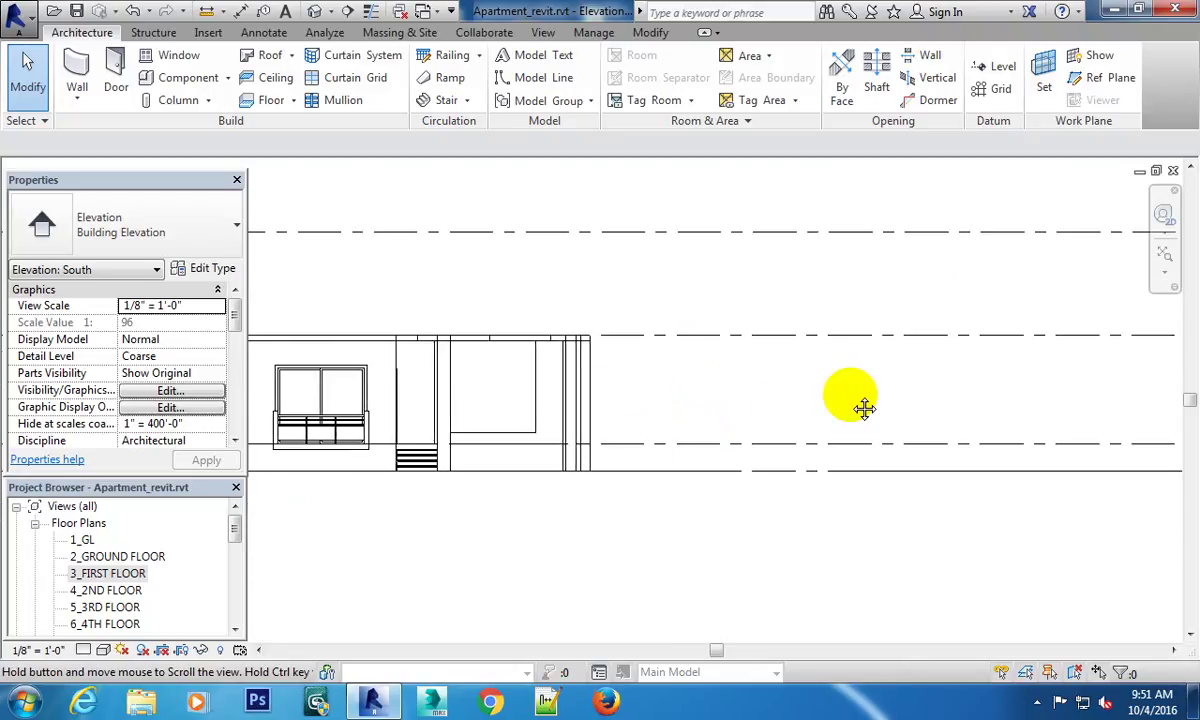
scroll(571, 354, up, 1)
scroll(611, 335, up, 1)
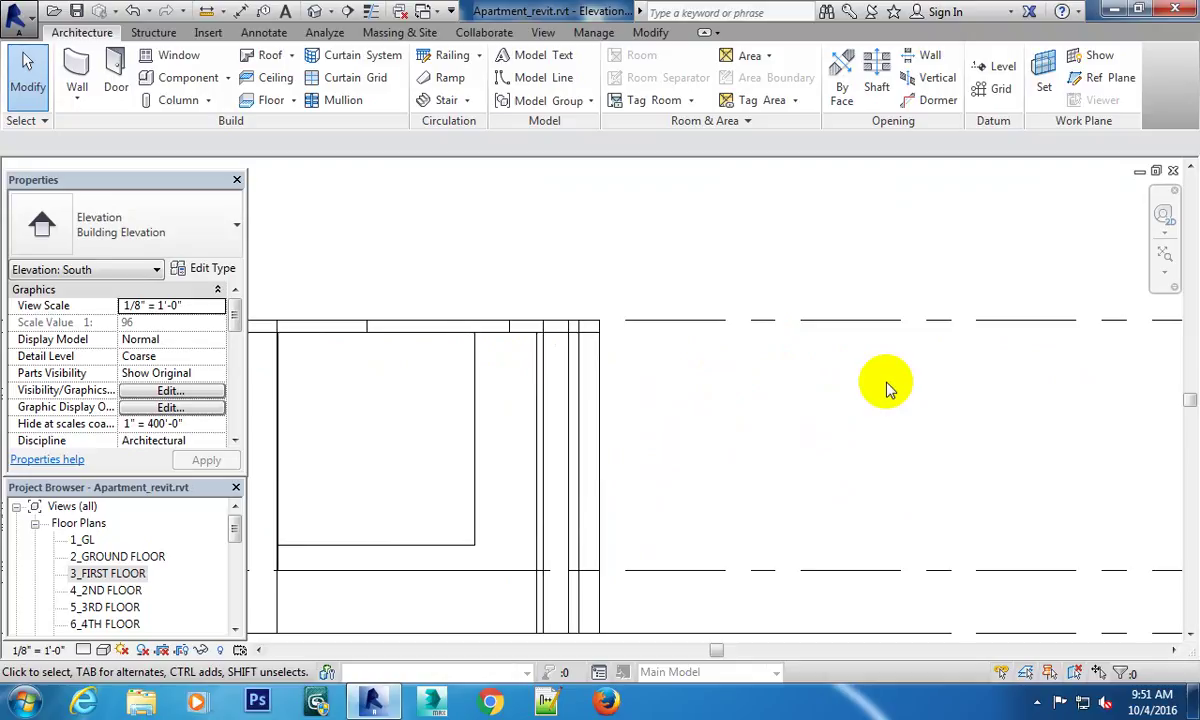
scroll(839, 388, down, 2)
scroll(720, 385, up, 1)
scroll(700, 345, down, 1)
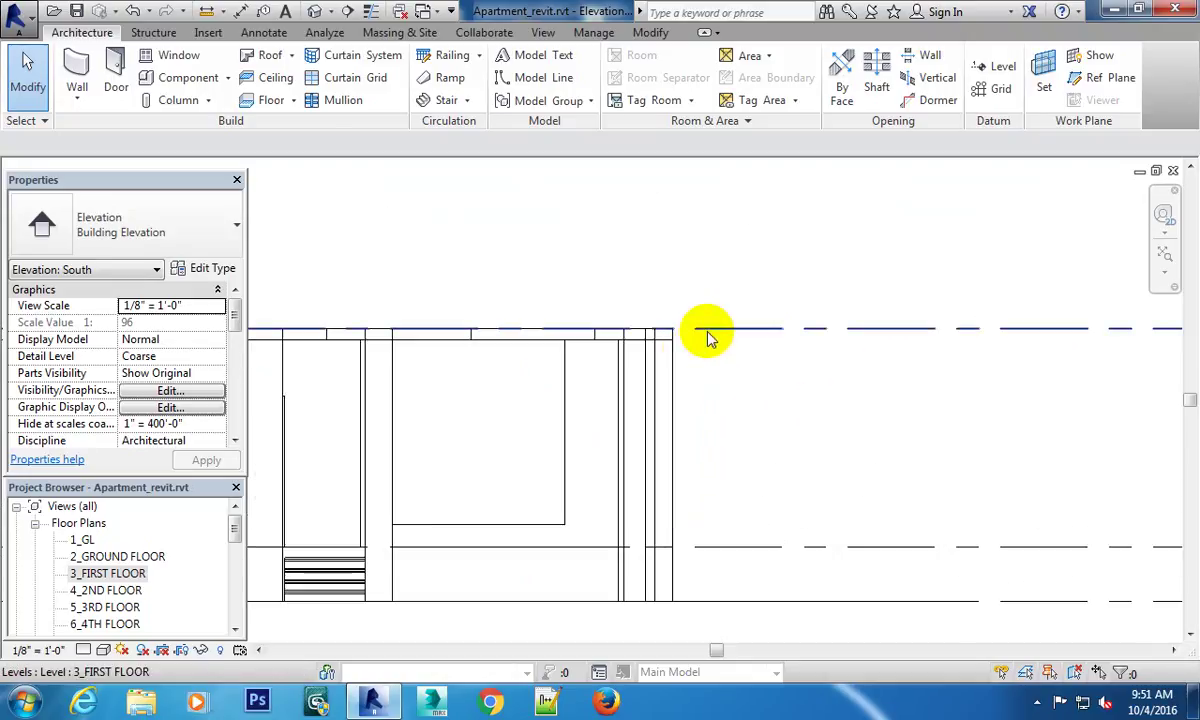
scroll(725, 357, down, 1)
scroll(770, 380, down, 1)
middle_drag(784, 390, 691, 407)
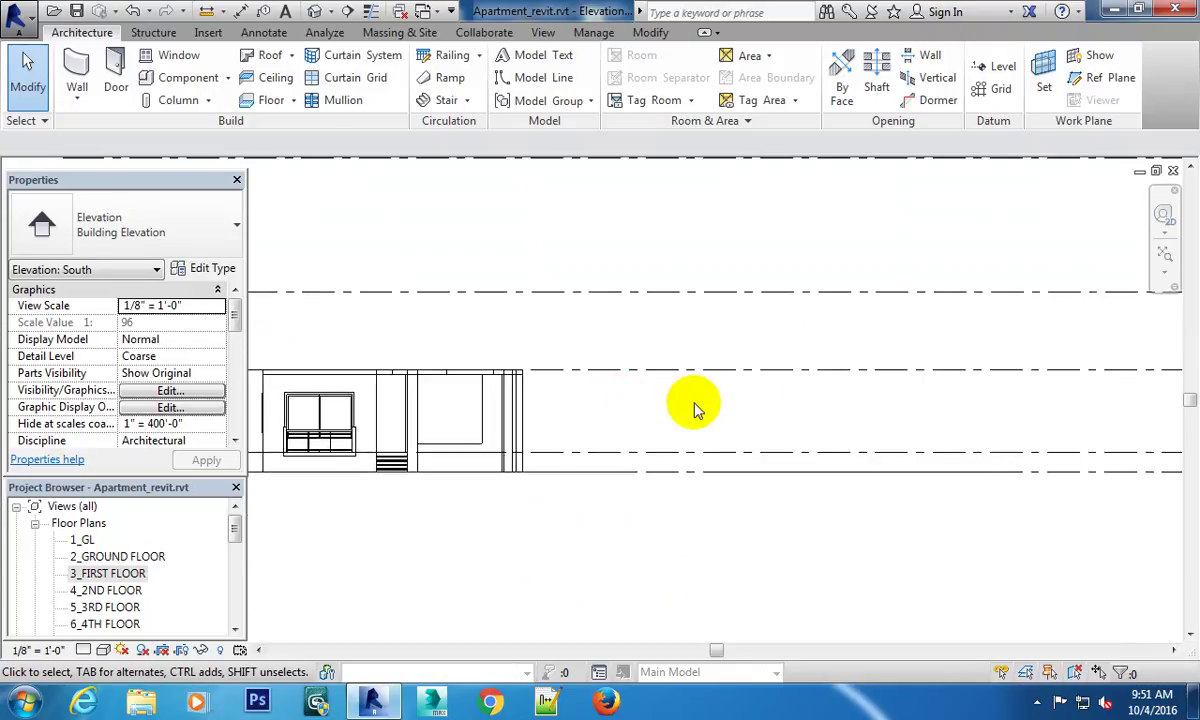
mouse_move(838, 420)
middle_down()
mouse_move(544, 410)
mouse_move(752, 398)
middle_up()
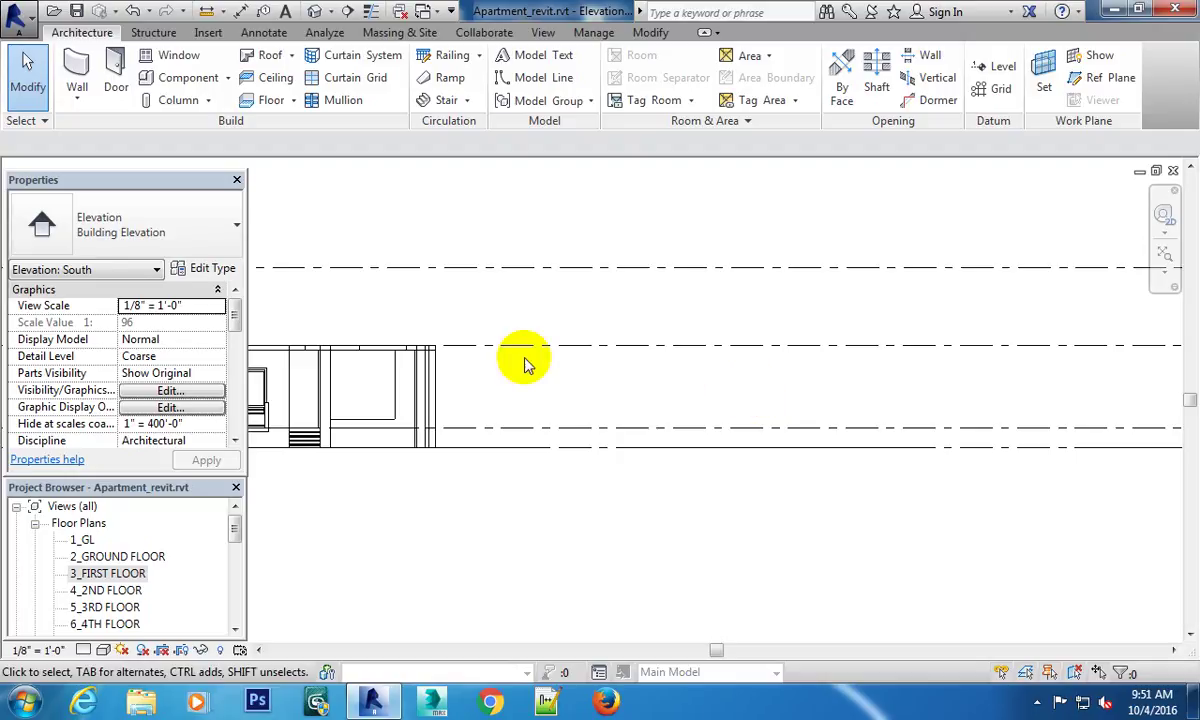
scroll(943, 375, up, 1)
mouse_move(525, 356)
middle_down()
mouse_move(943, 375)
mouse_move(616, 391)
middle_up()
scroll(648, 383, up, 2)
scroll(621, 378, up, 1)
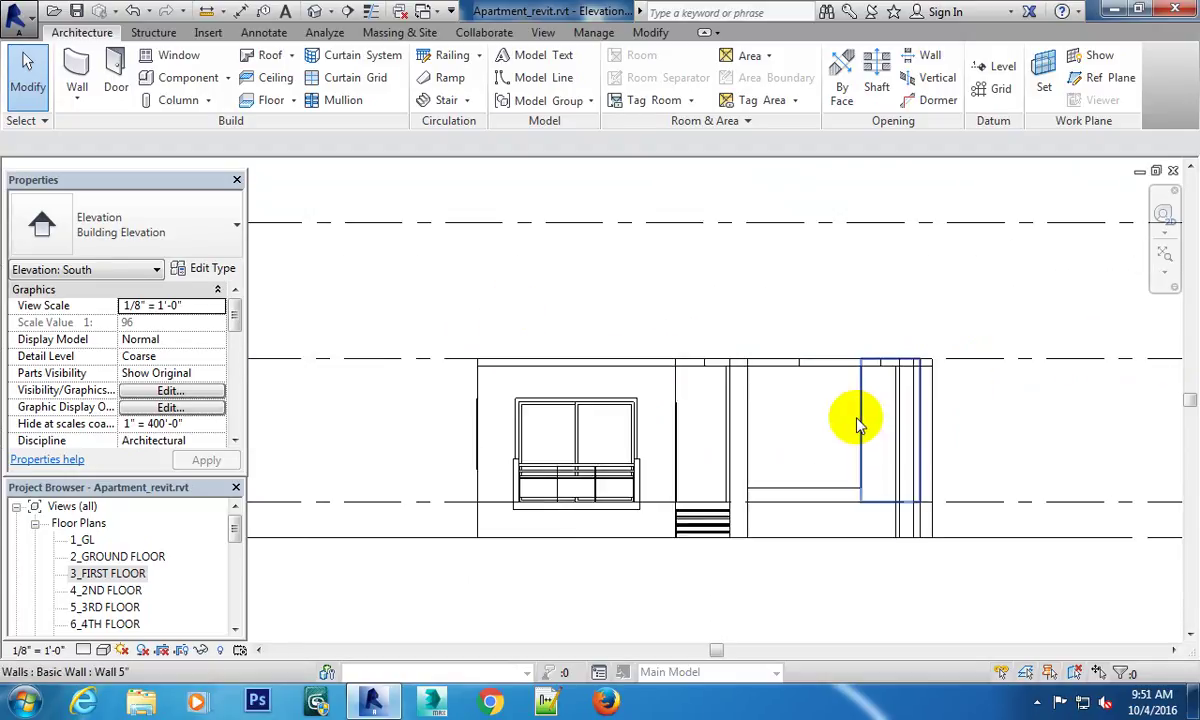
scroll(857, 420, down, 1)
middle_drag(857, 420, 763, 415)
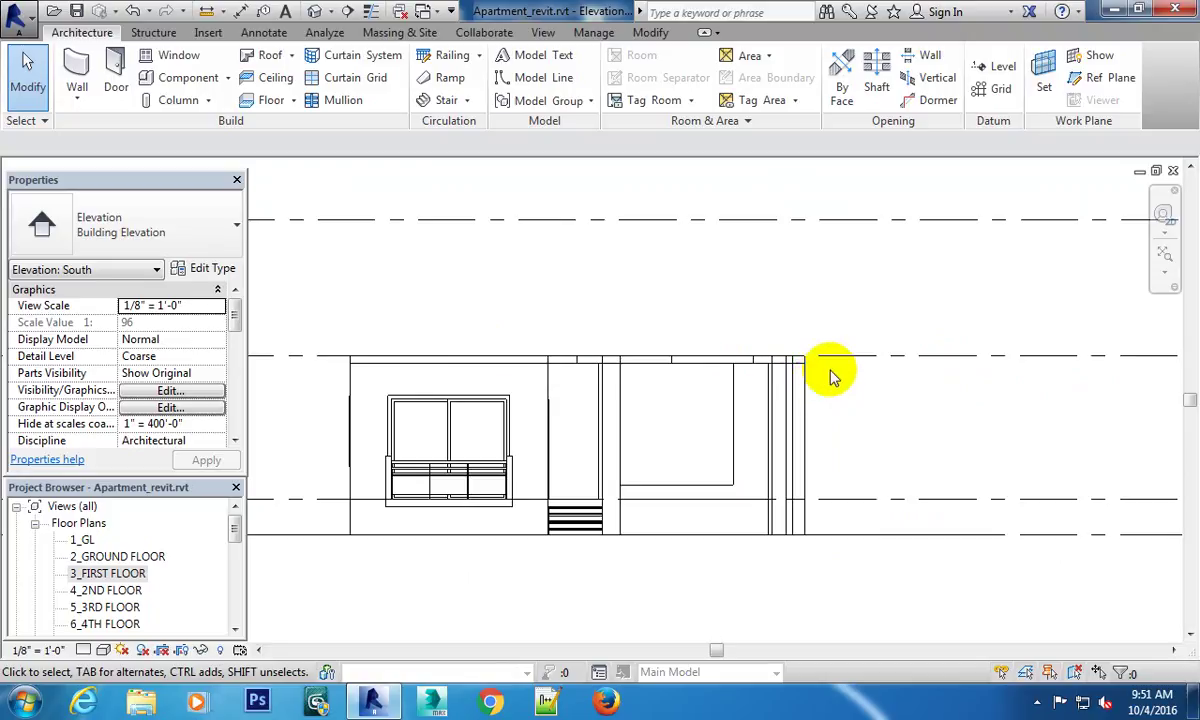
scroll(790, 368, up, 2)
scroll(826, 366, up, 1)
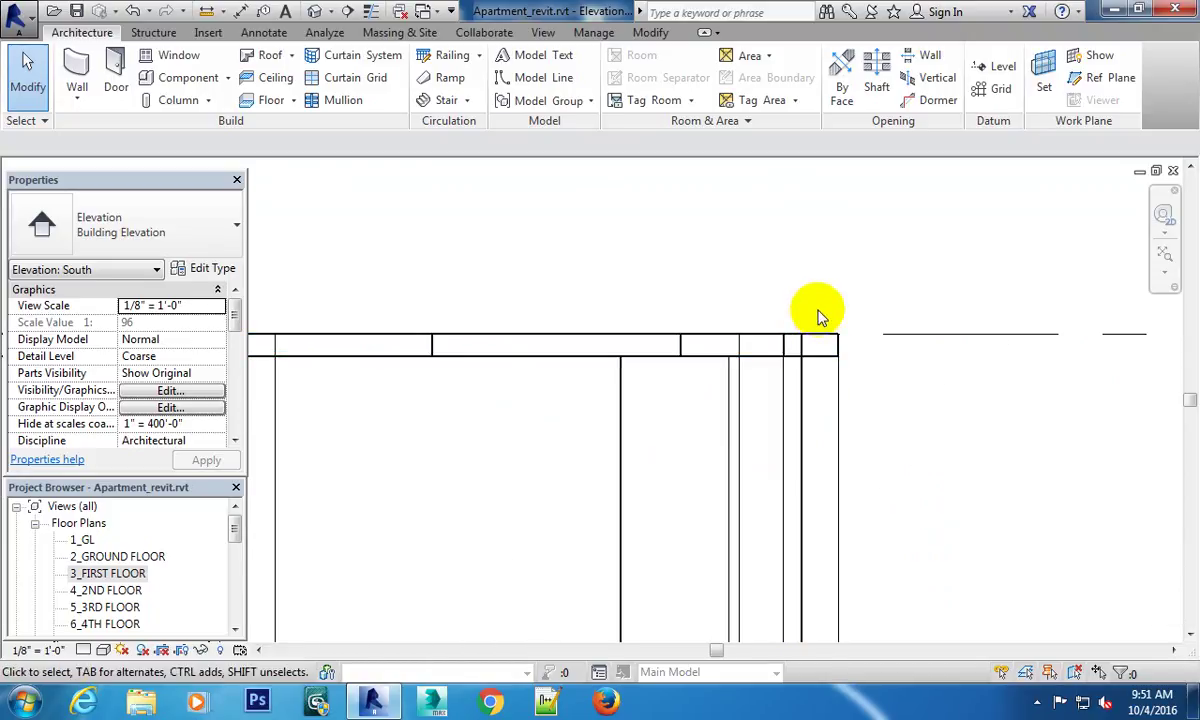
scroll(820, 318, down, 1)
scroll(870, 377, down, 2)
scroll(919, 420, down, 1)
middle_drag(758, 428, 570, 378)
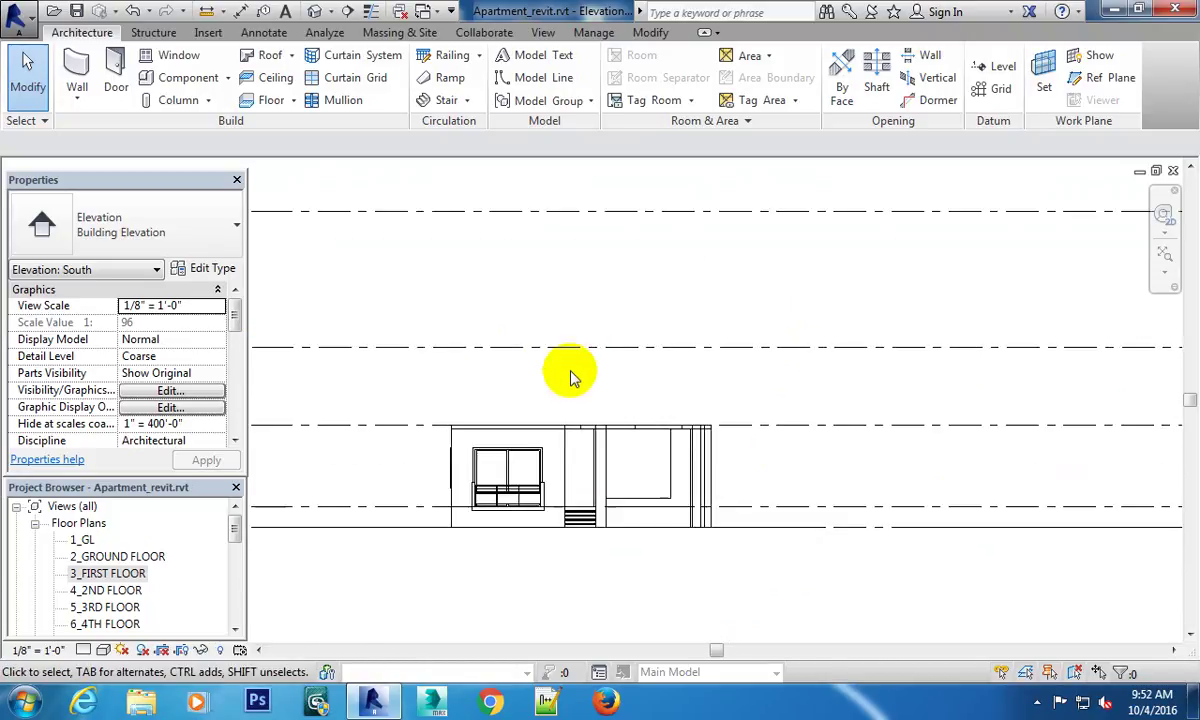
scroll(690, 465, up, 1)
scroll(530, 455, up, 1)
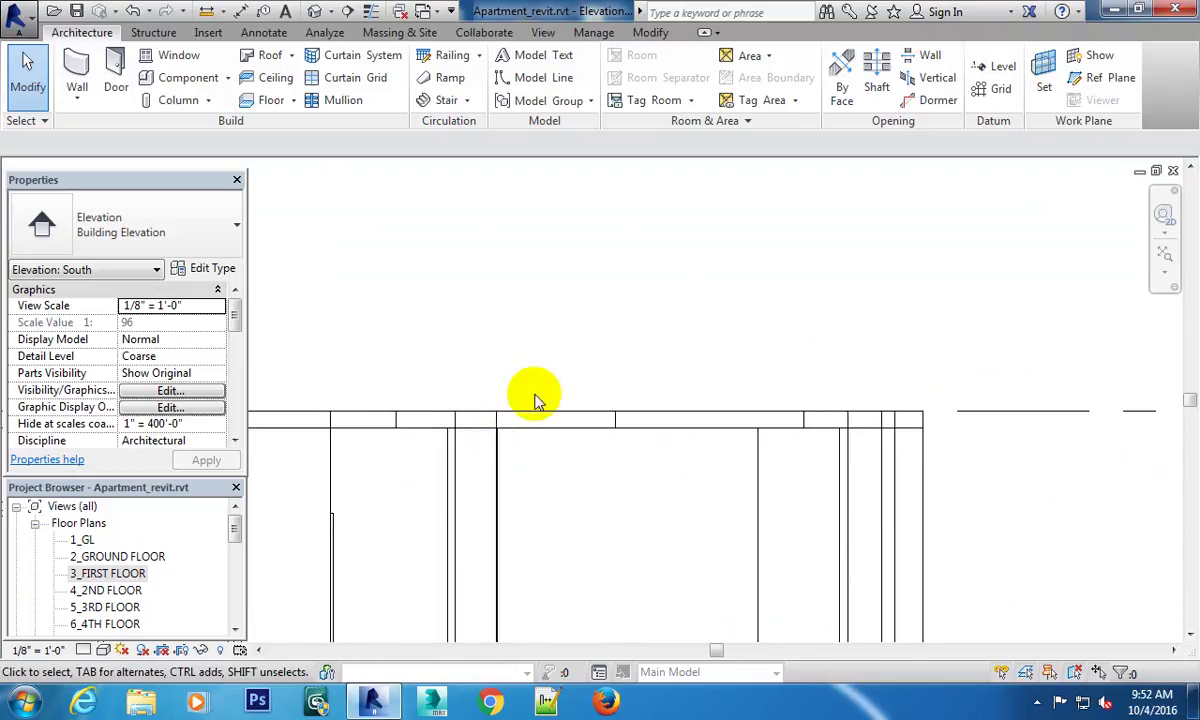
scroll(730, 440, down, 2)
middle_drag(796, 461, 892, 455)
scroll(840, 362, up, 2)
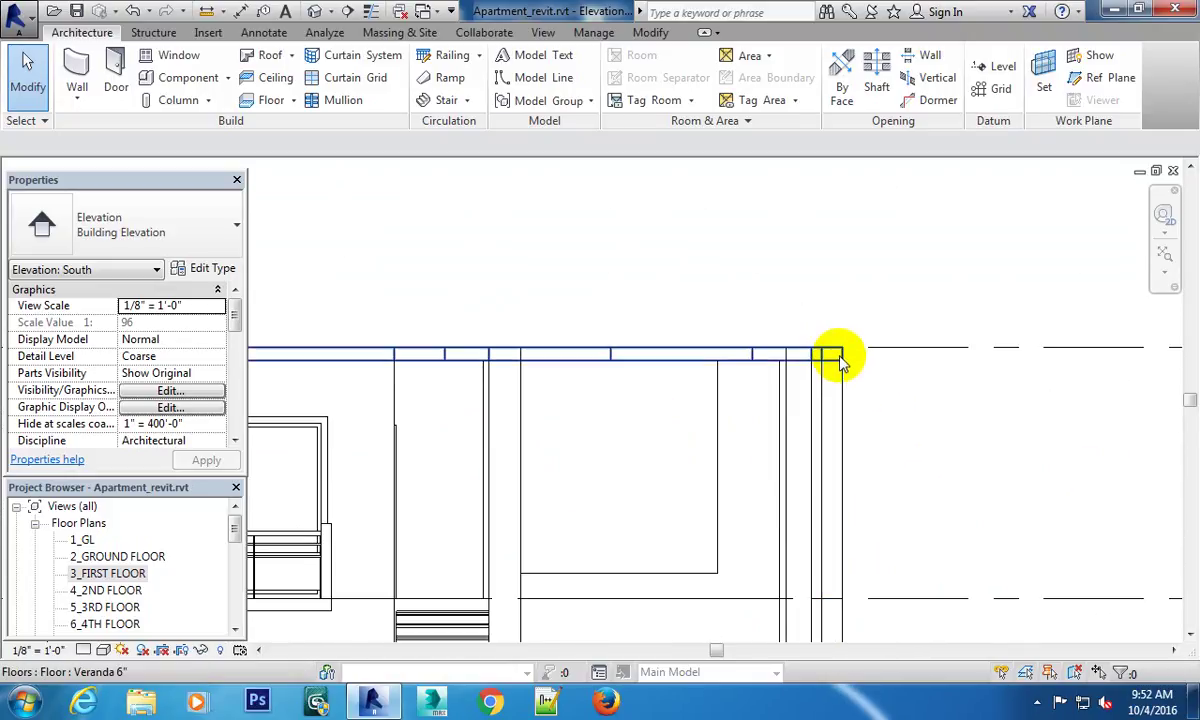
scroll(826, 362, down, 1)
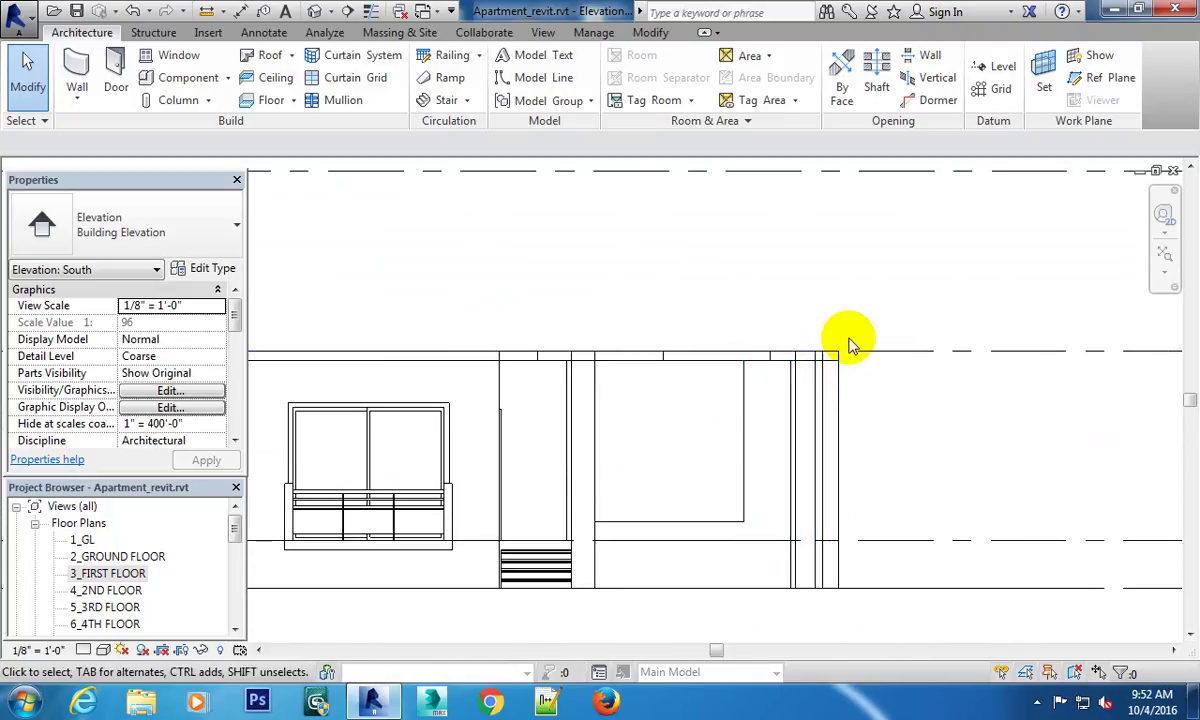
scroll(840, 350, down, 3)
scroll(528, 396, up, 4)
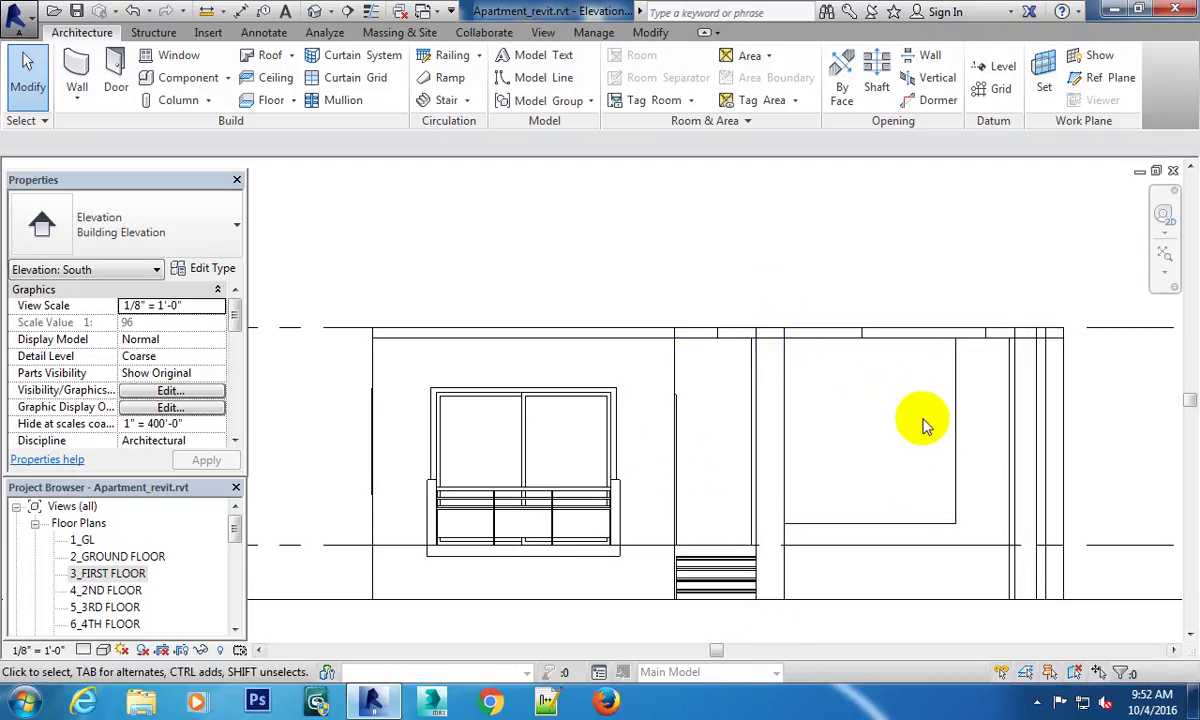
scroll(924, 423, down, 2)
middle_drag(924, 423, 620, 410)
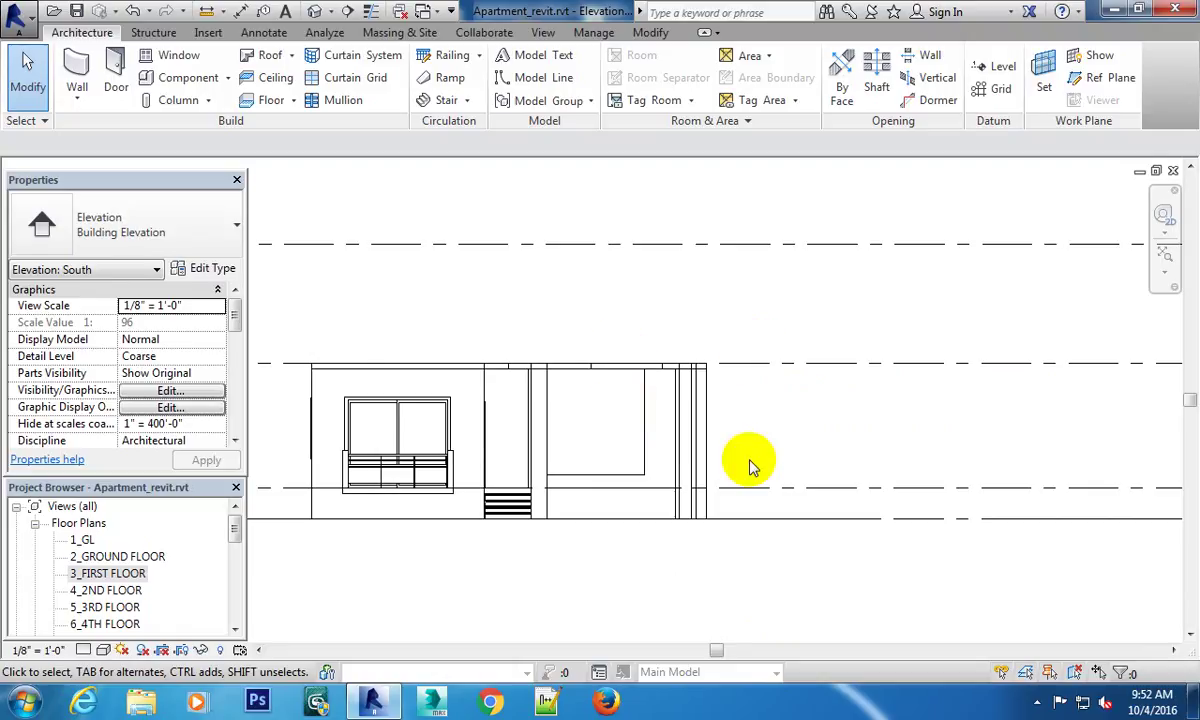
scroll(612, 413, up, 2)
Change the 3_FIRST FLOOR level elevation from 12' 6" to 12' 0".
click(776, 356)
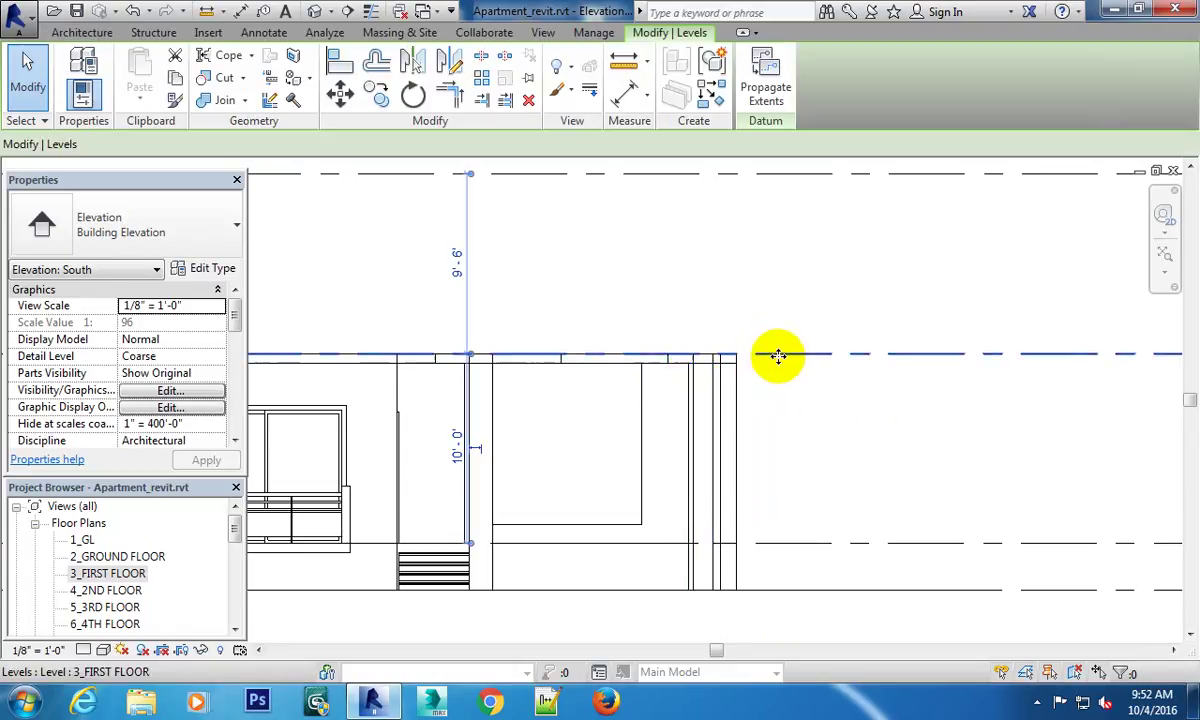
scroll(905, 410, down, 4)
middle_drag(905, 410, 632, 429)
middle_drag(951, 442, 402, 423)
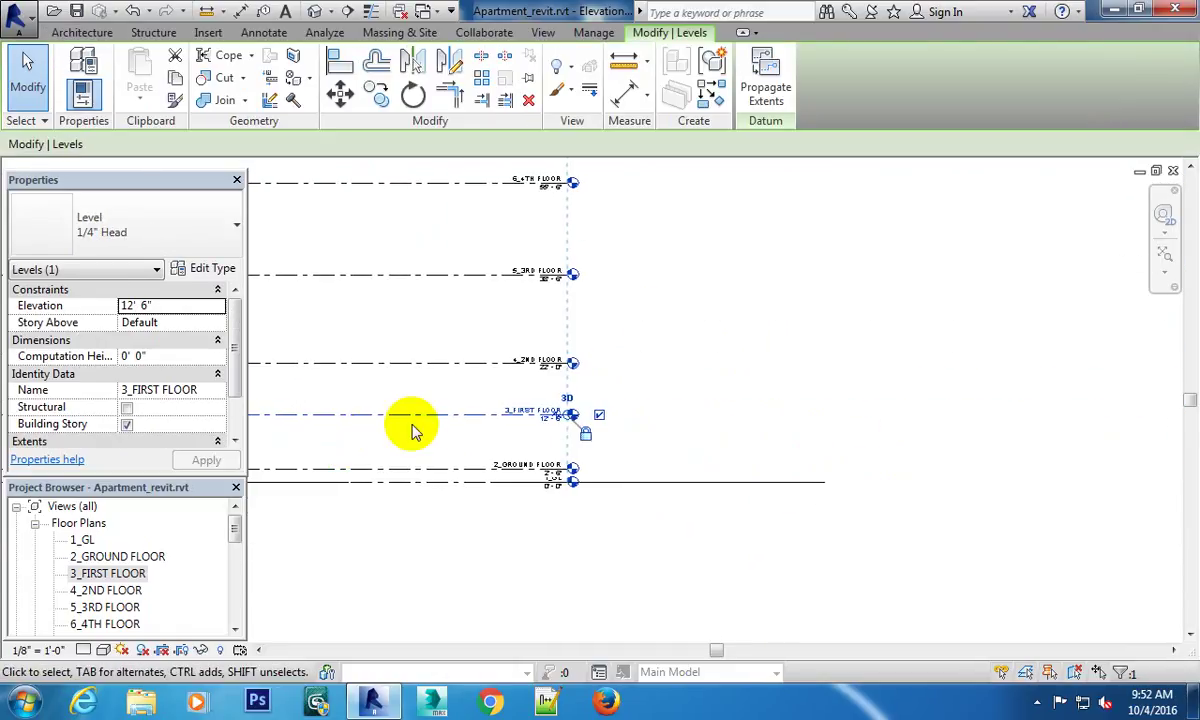
scroll(402, 423, up, 3)
scroll(684, 432, up, 1)
click(768, 400)
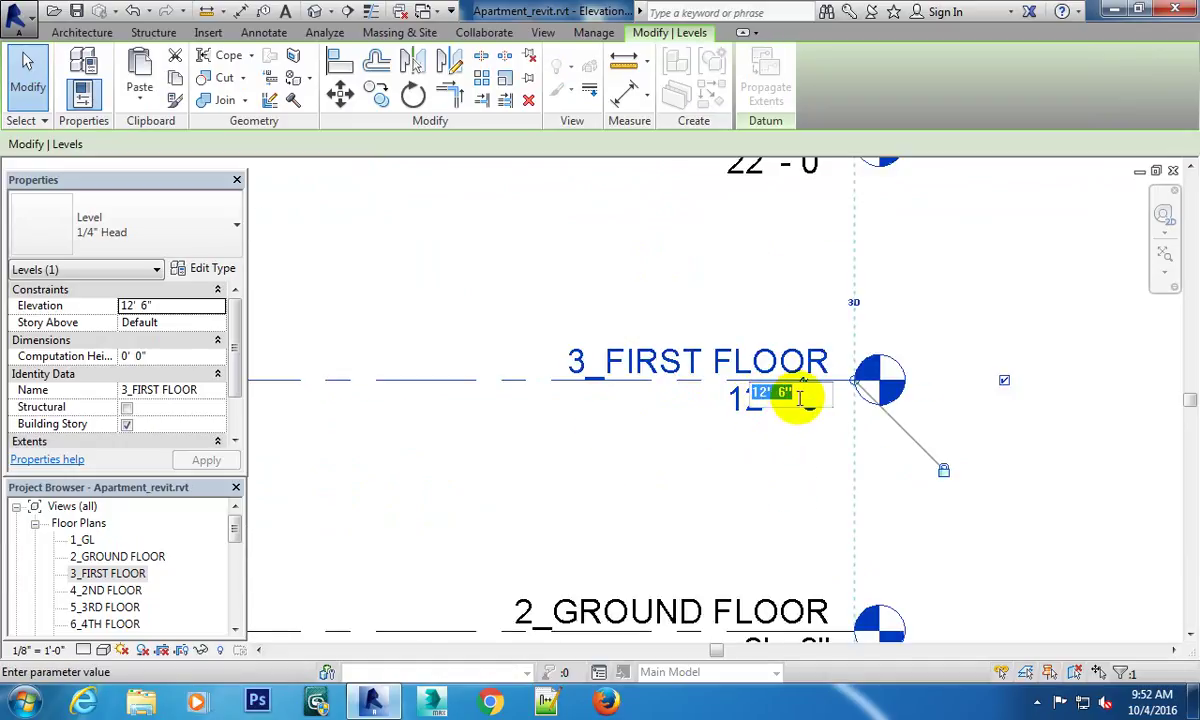
click(800, 396)
key(BackSpace)
key(BackSpace)
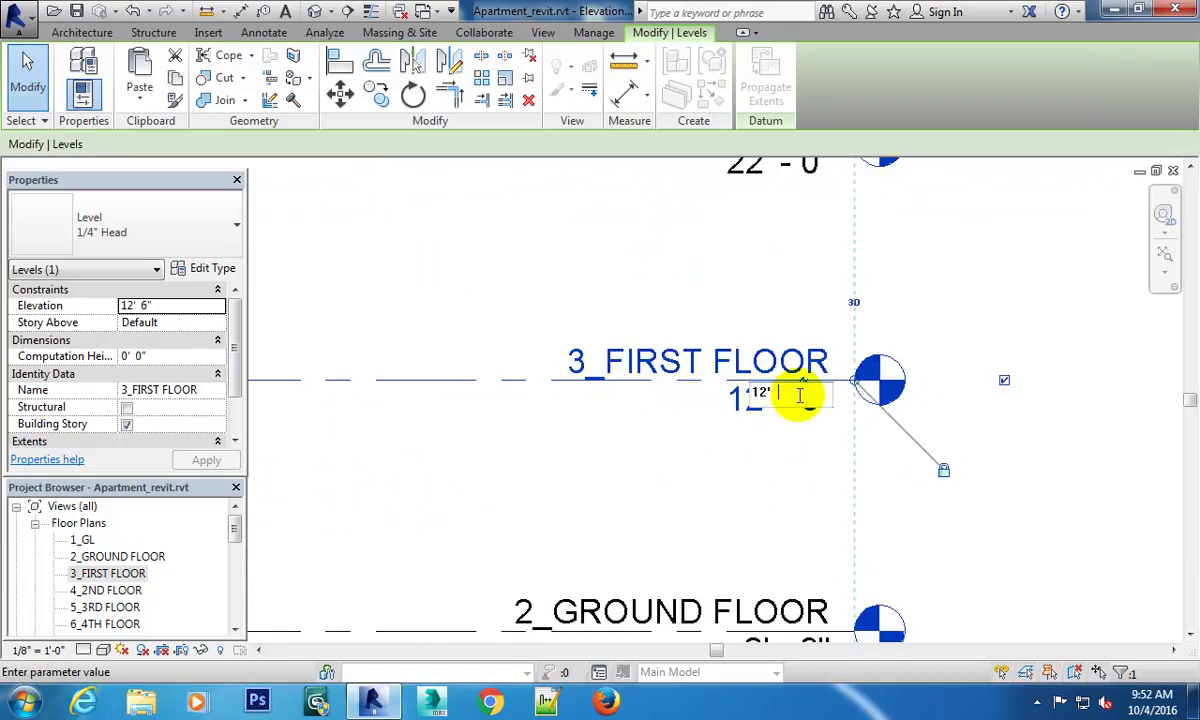
key(BackSpace)
key(Return)
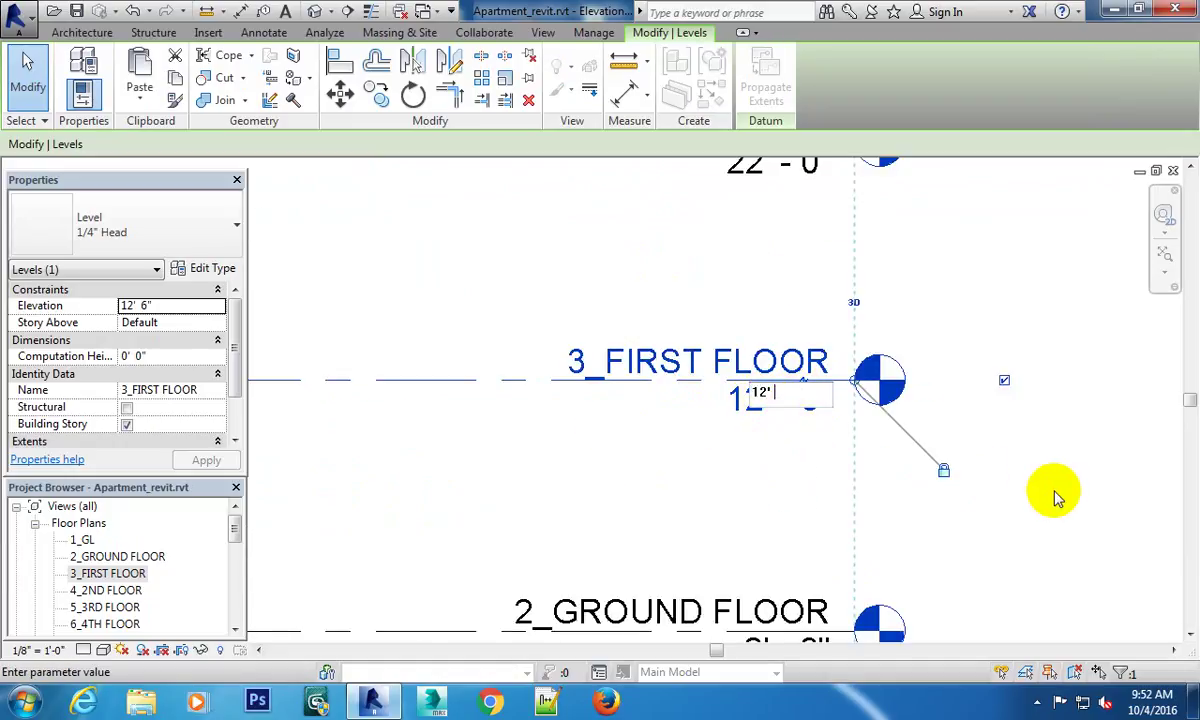
Return to the full building view and select the Veranda 6" floor slab.
scroll(1035, 485, down, 2)
scroll(924, 485, down, 2)
mouse_move(533, 514)
middle_down()
mouse_move(1120, 428)
mouse_move(1080, 390)
middle_up()
scroll(621, 410, up, 1)
scroll(841, 428, up, 1)
scroll(549, 410, up, 1)
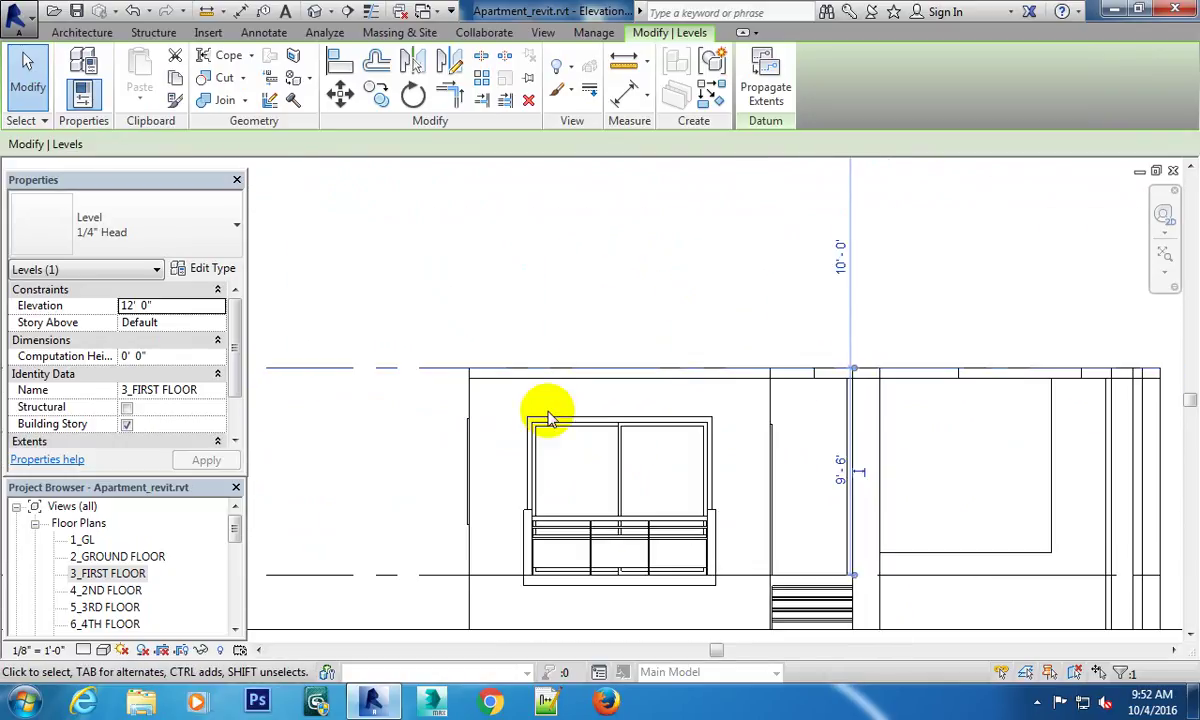
key(Escape)
click(516, 387)
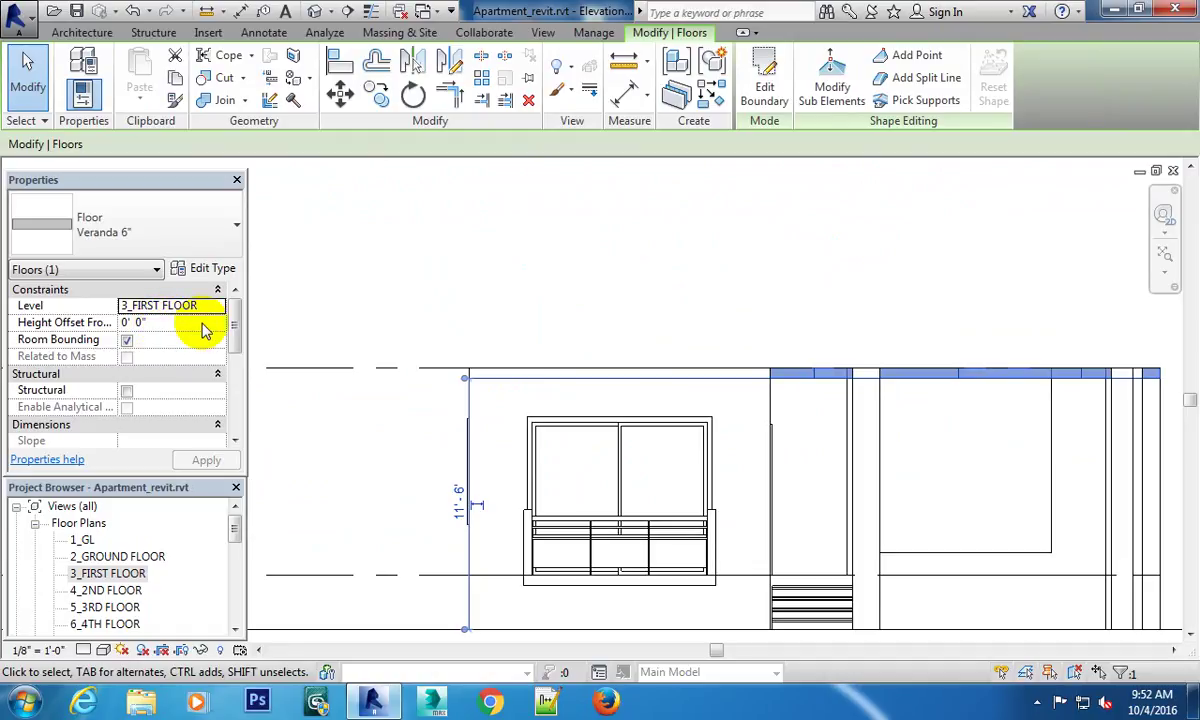
Set the Veranda 6" slab's Height Offset From Level to 6" and apply it.
click(164, 321)
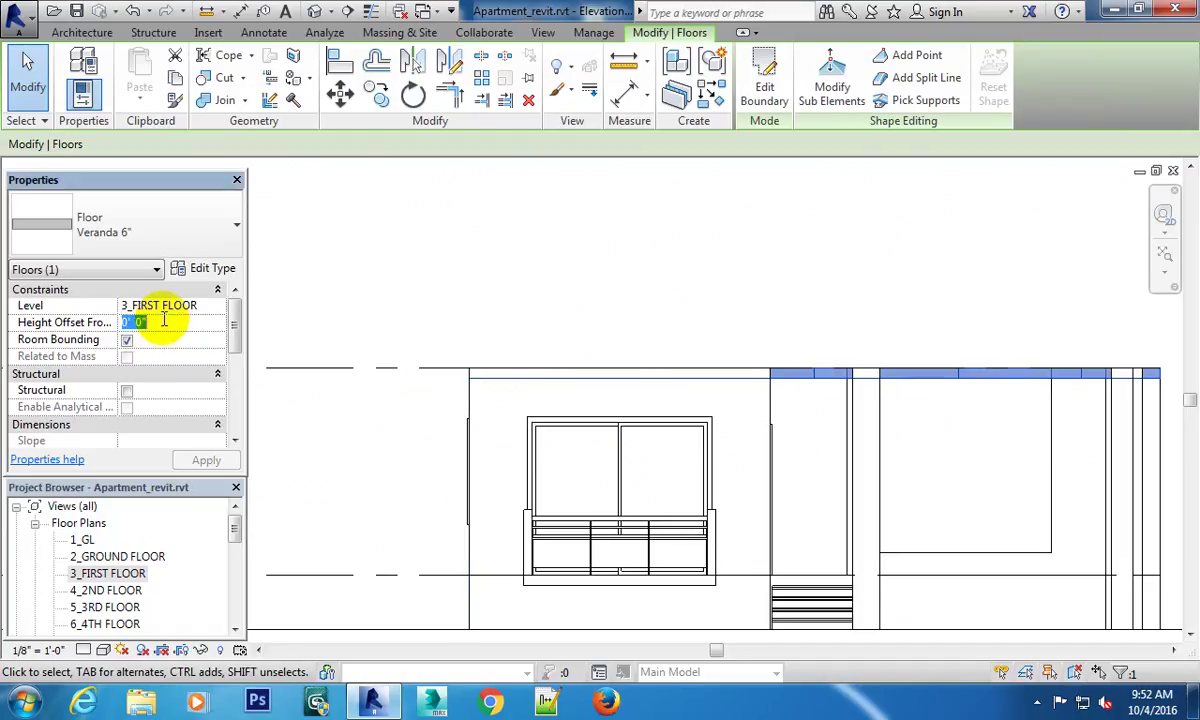
text(6")
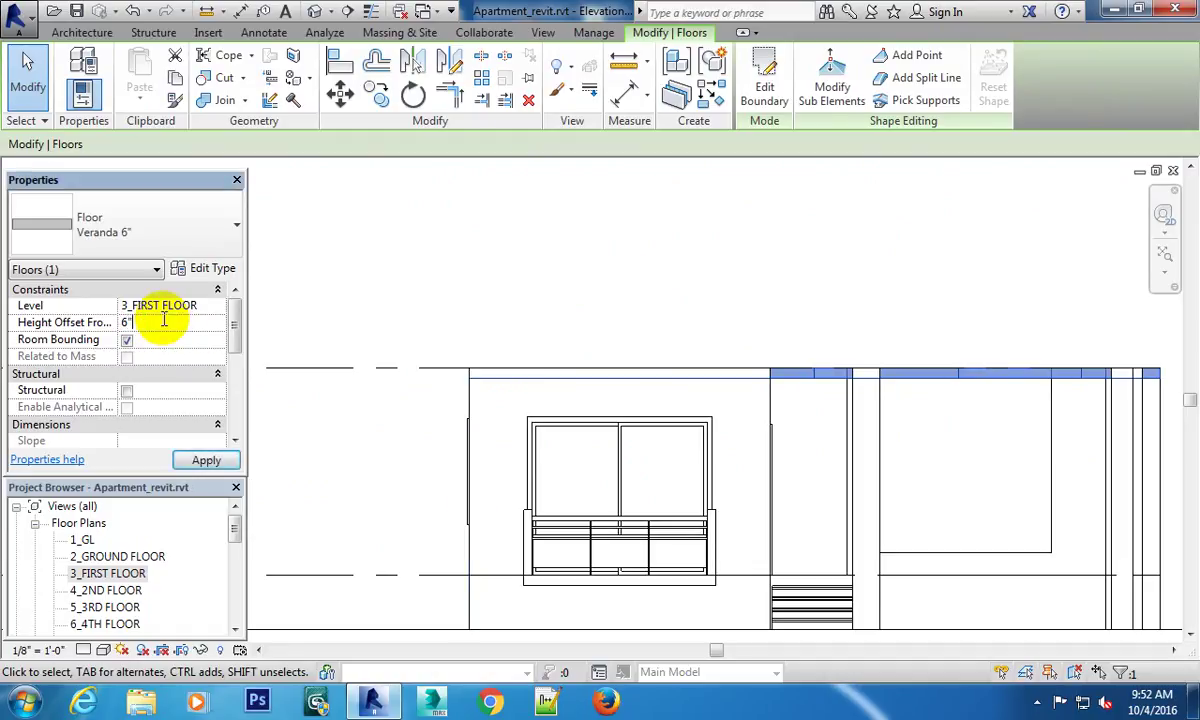
click(771, 327)
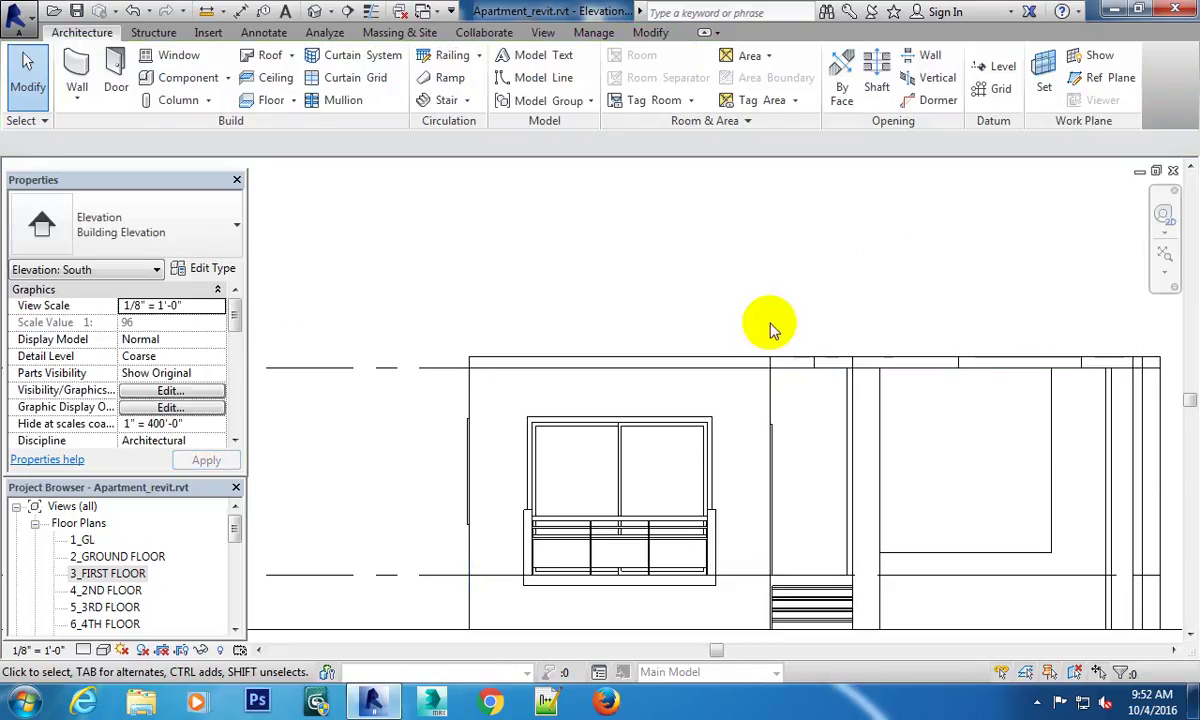
scroll(760, 405, down, 3)
scroll(790, 390, down, 1)
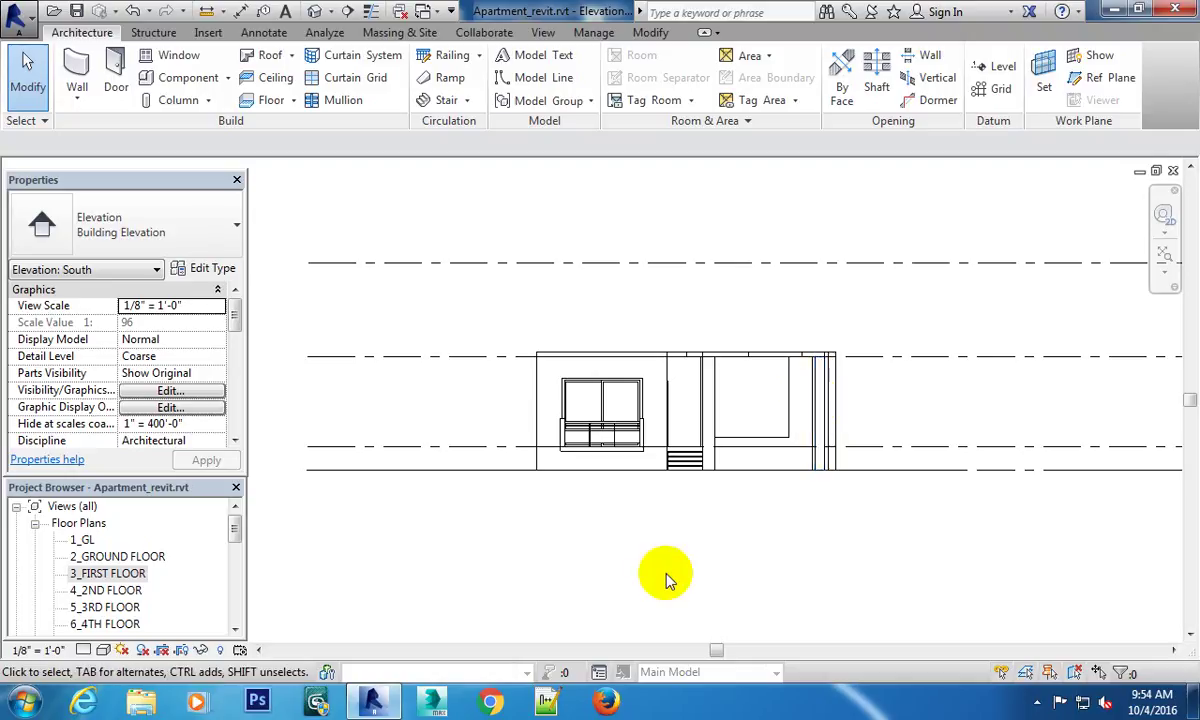
scroll(815, 395, up, 2)
scroll(822, 388, up, 2)
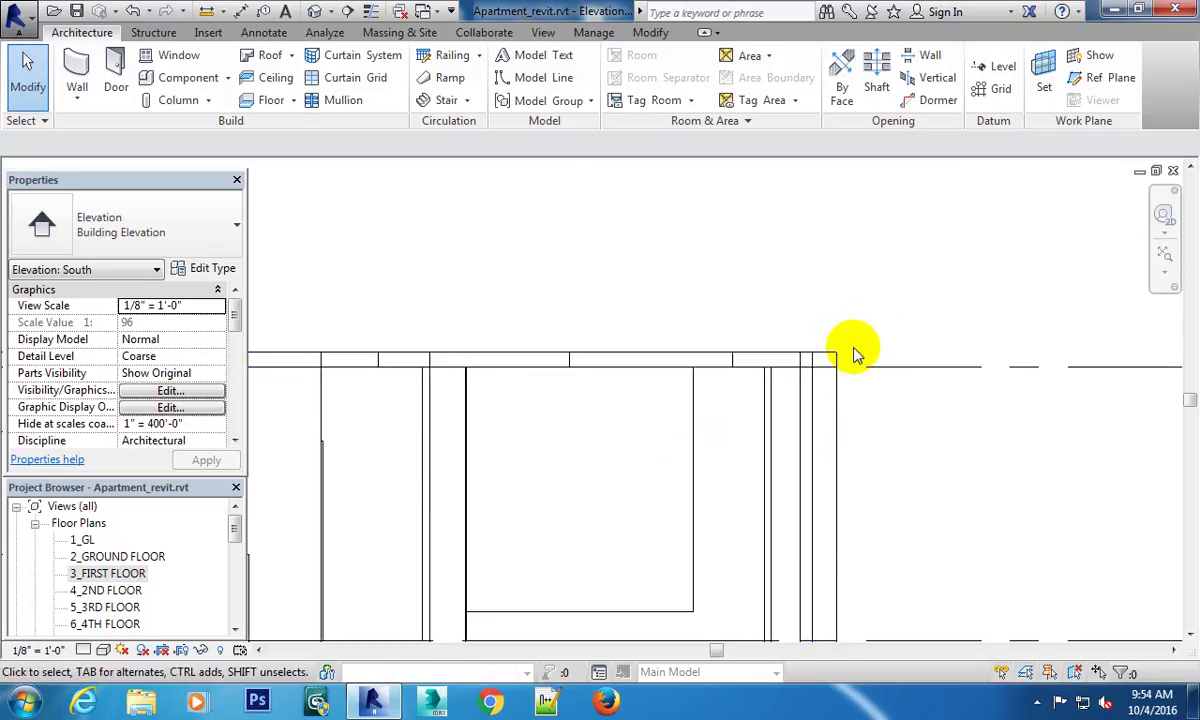
scroll(870, 372, down, 1)
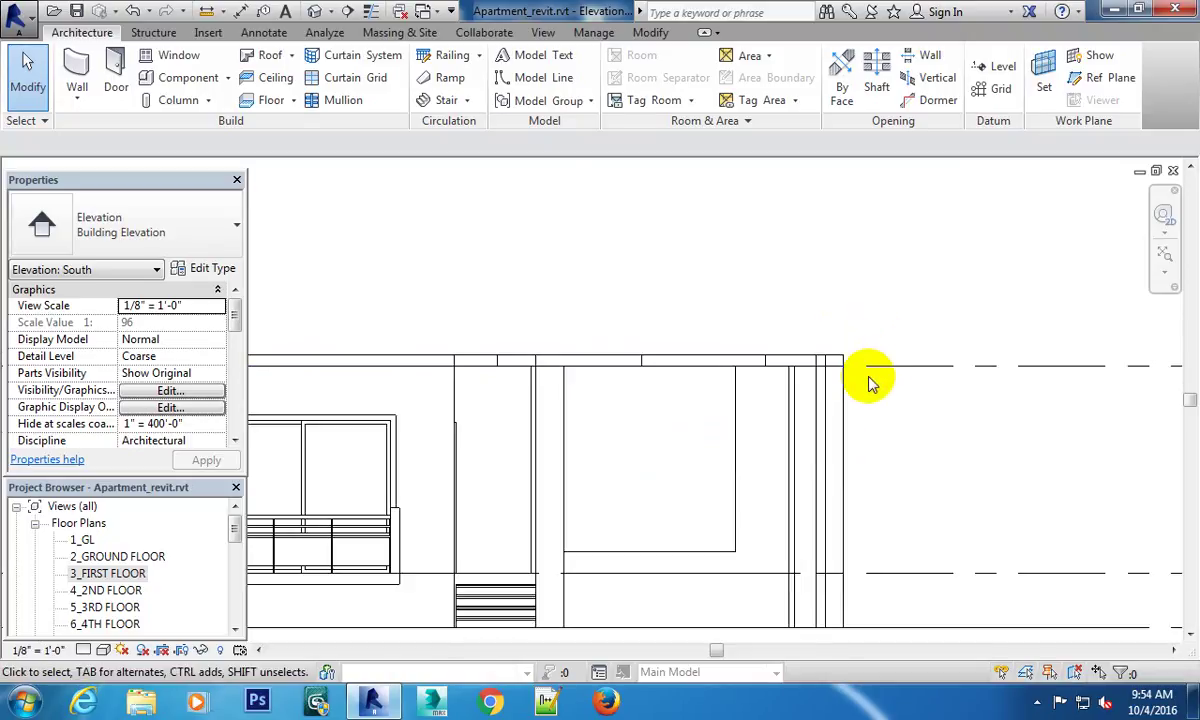
scroll(868, 492, down, 1)
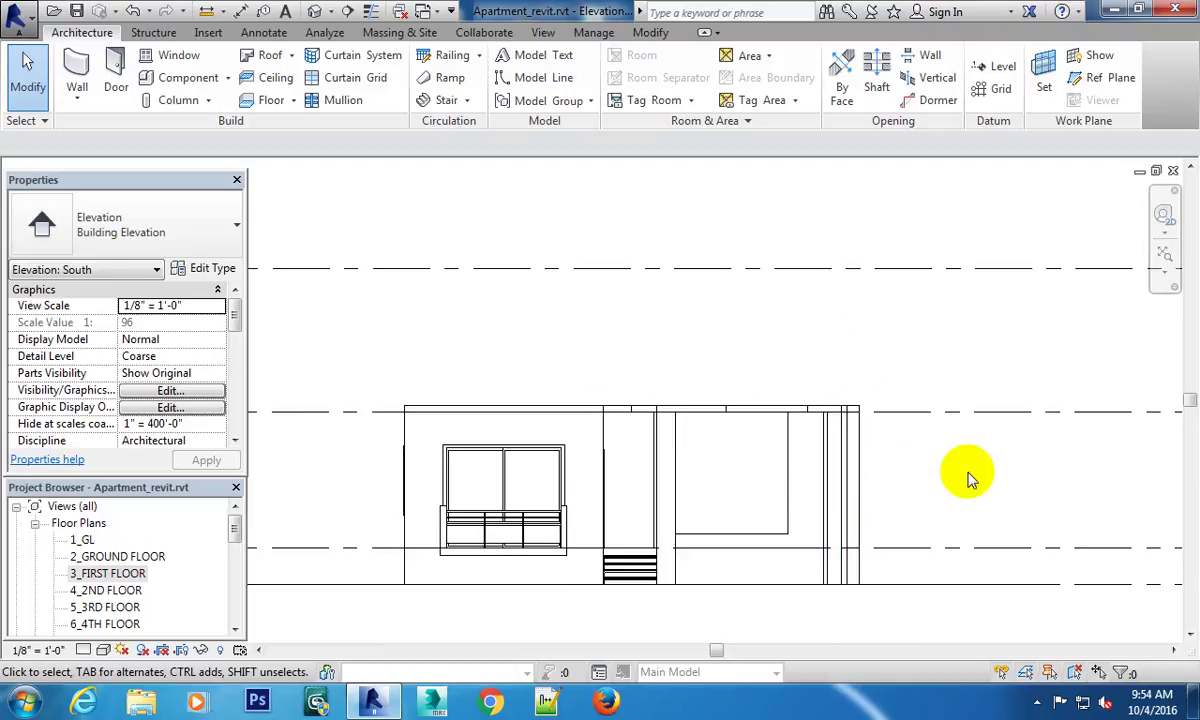
middle_drag(968, 478, 772, 416)
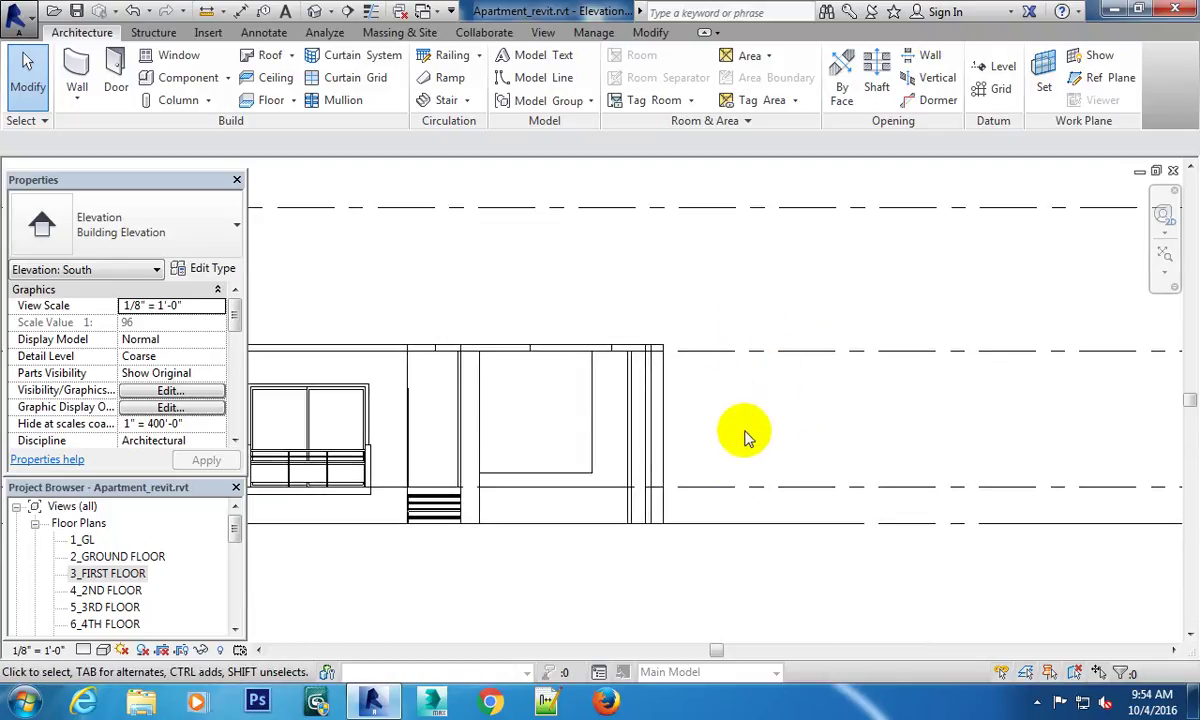
middle_drag(702, 415, 972, 415)
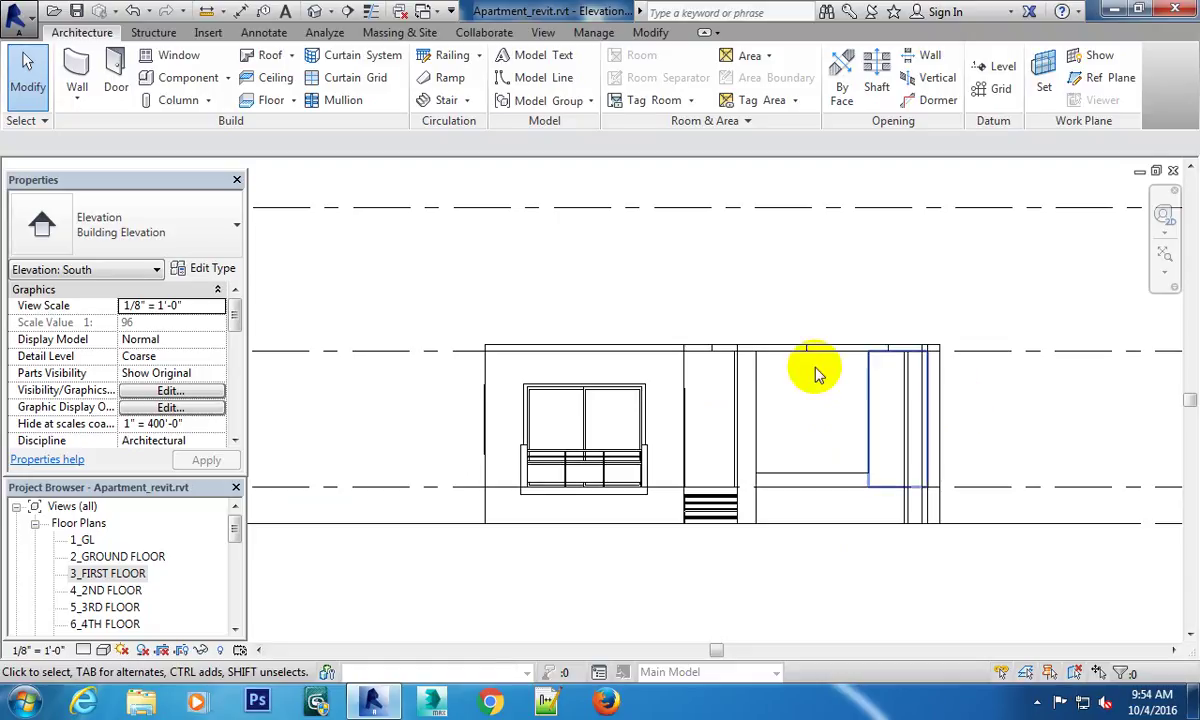
scroll(700, 340, down, 1)
scroll(650, 330, up, 1)
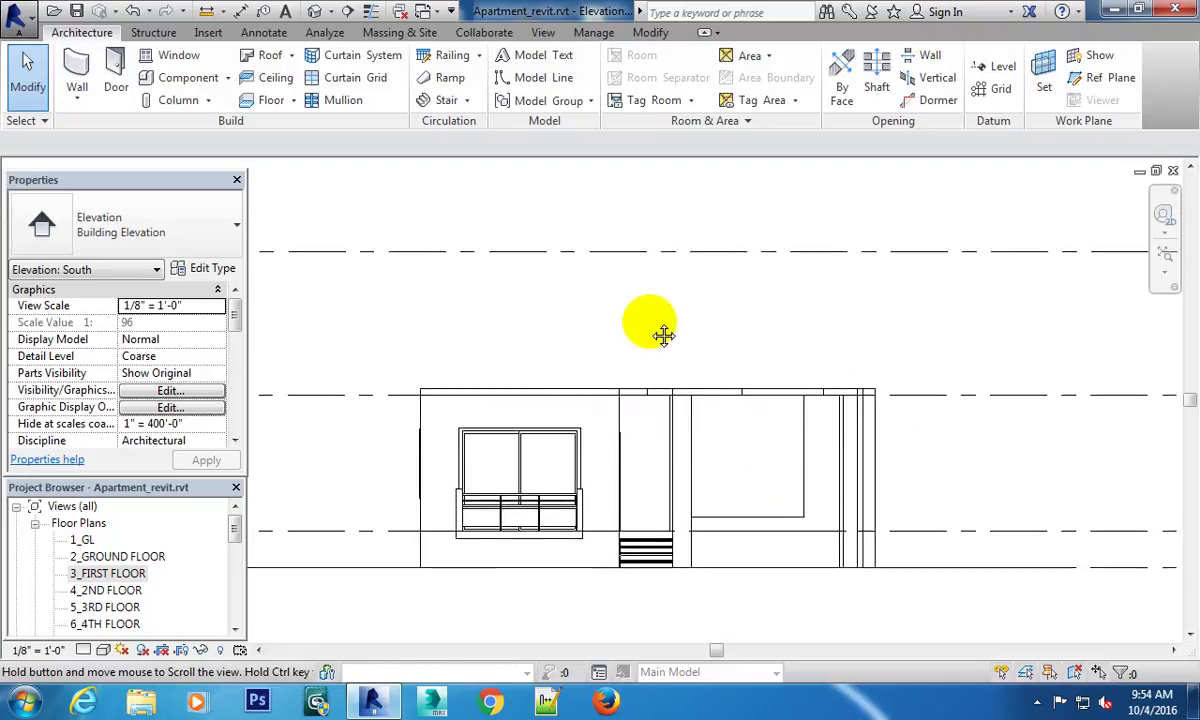
double_click(108, 573)
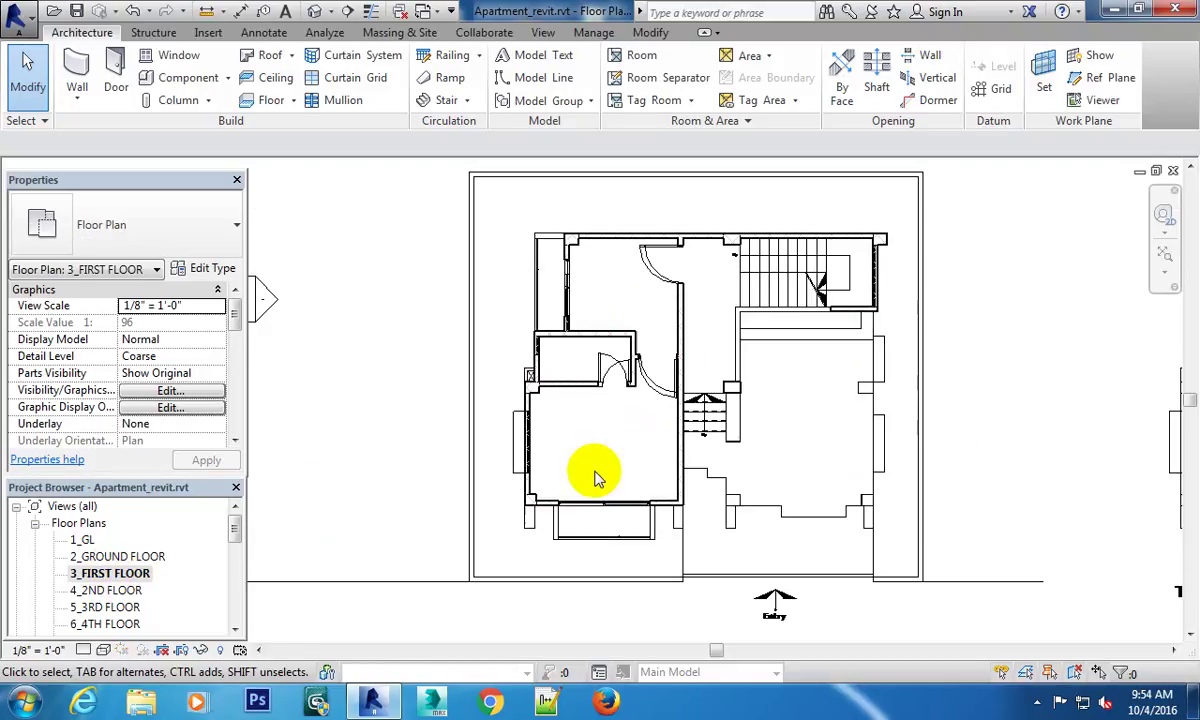
middle_drag(940, 400, 886, 355)
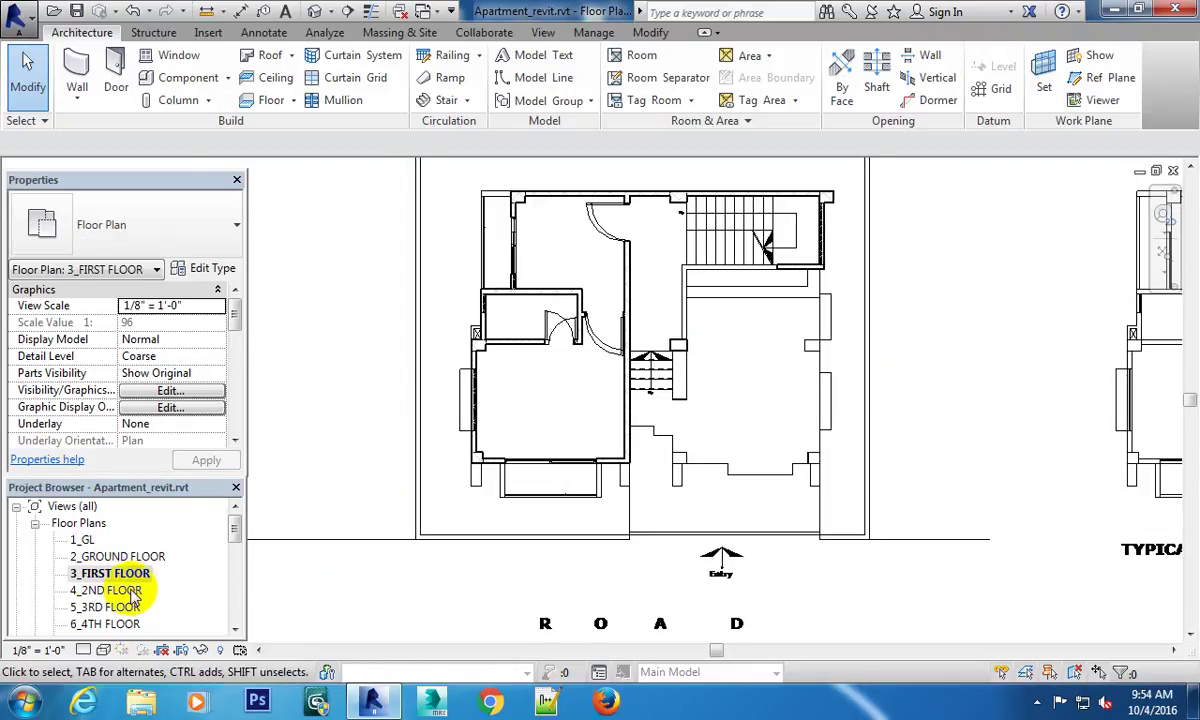
click(110, 557)
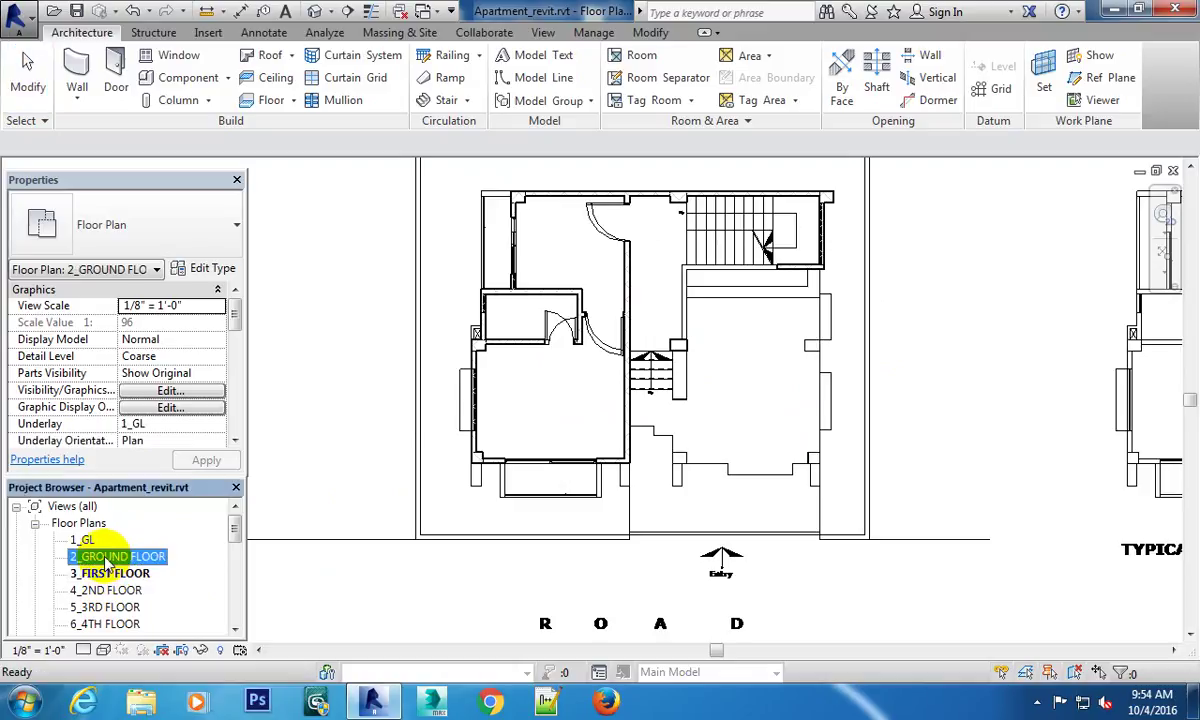
key(ctrl+Tab)
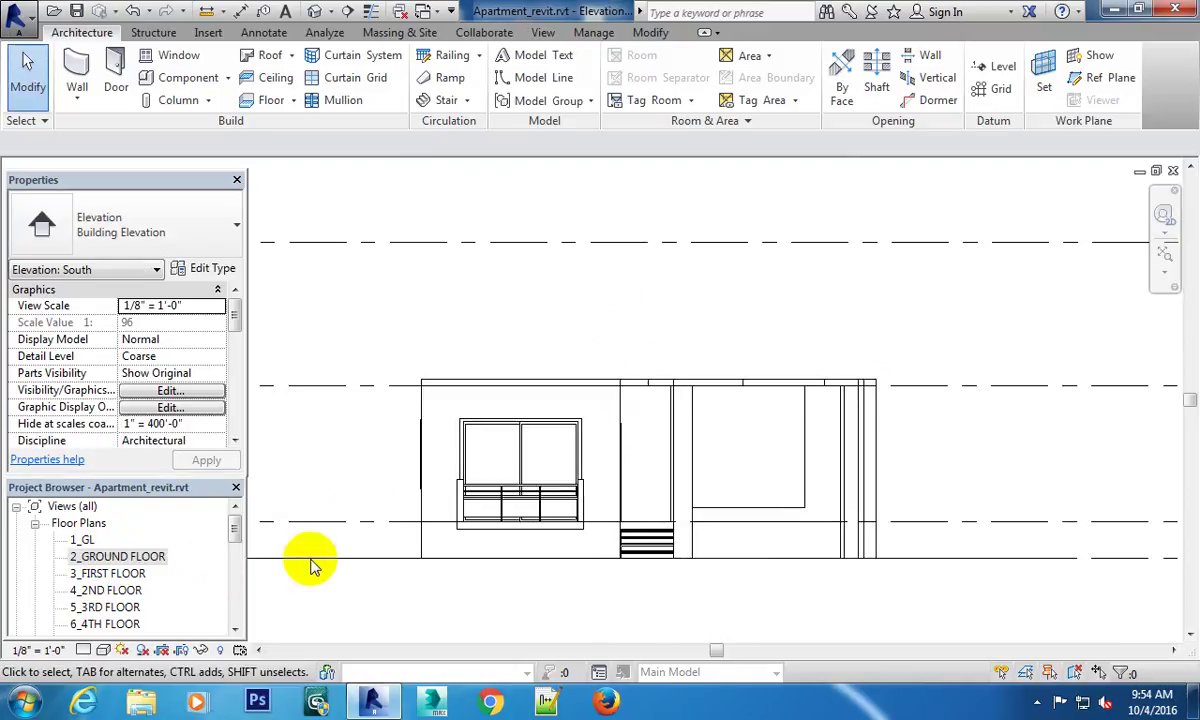
scroll(710, 402, up, 2)
mouse_move(710, 402)
middle_down()
mouse_move(851, 363)
mouse_move(688, 380)
middle_up()
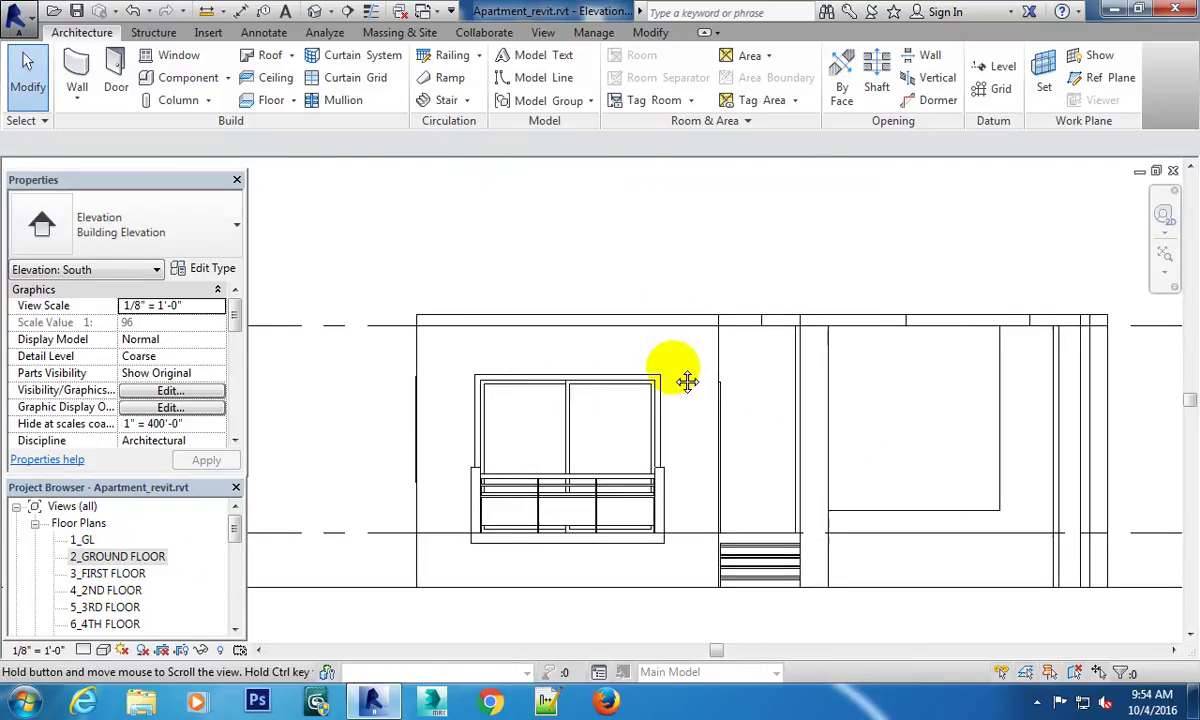
click(697, 383)
scroll(697, 383, down, 1)
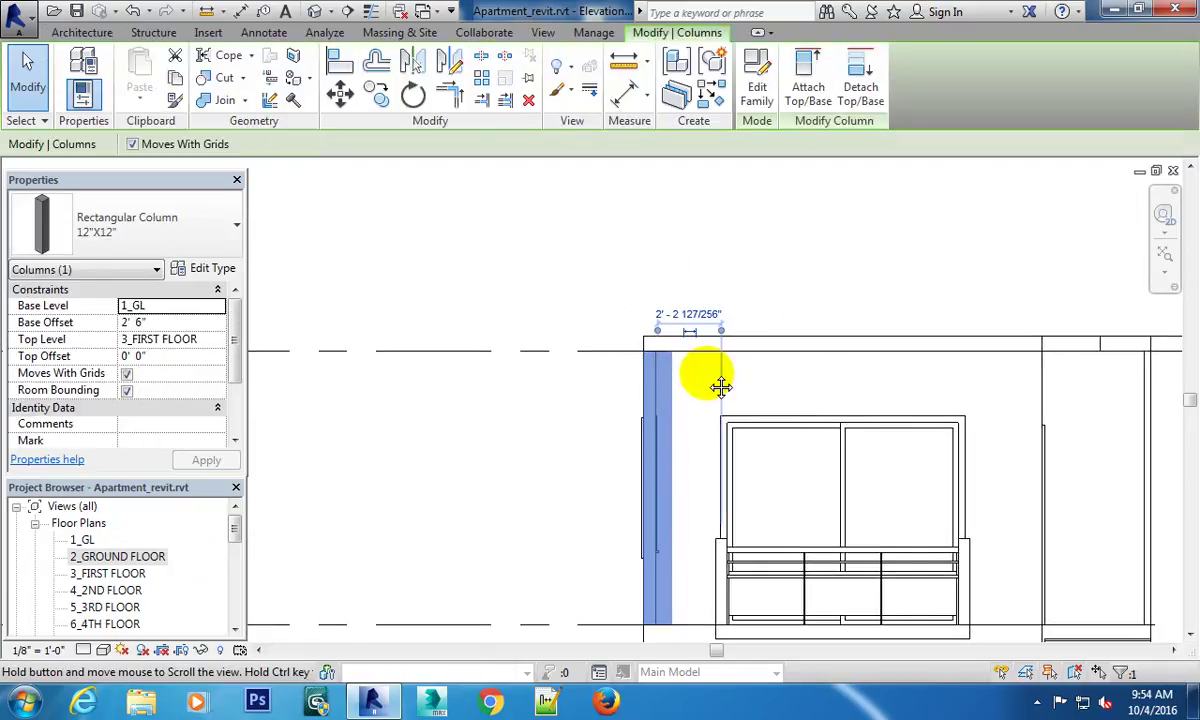
middle_drag(723, 389, 557, 343)
middle_drag(827, 345, 672, 348)
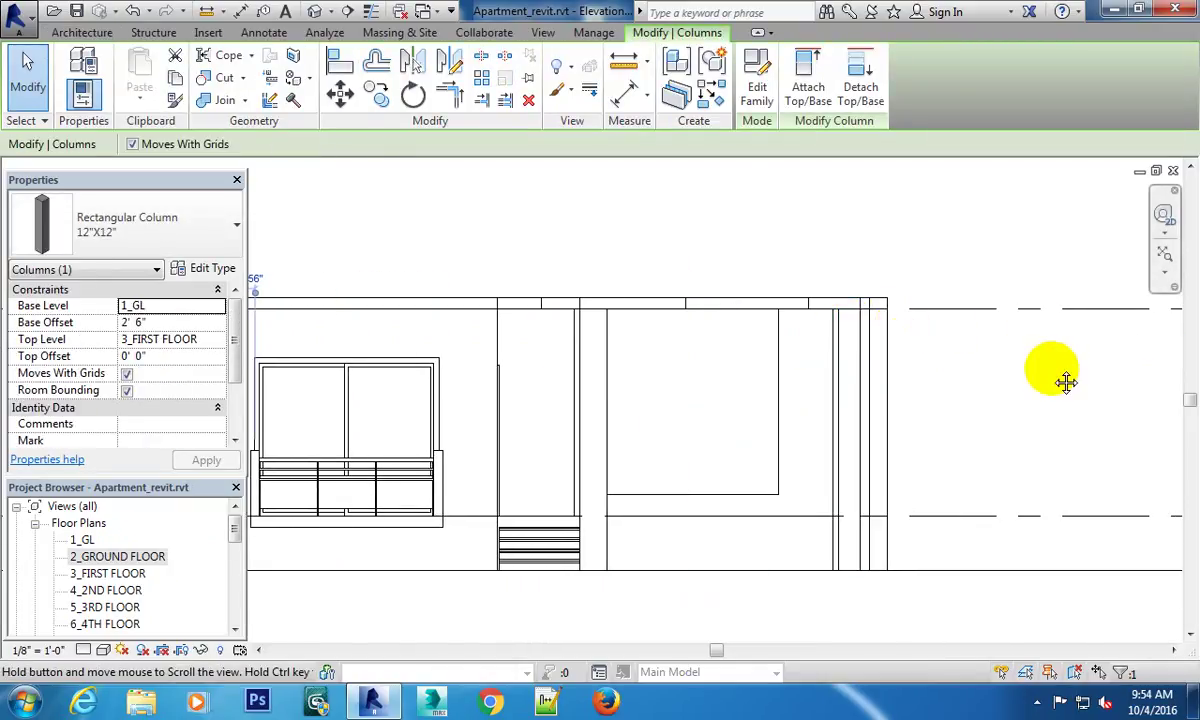
middle_drag(1066, 383, 982, 412)
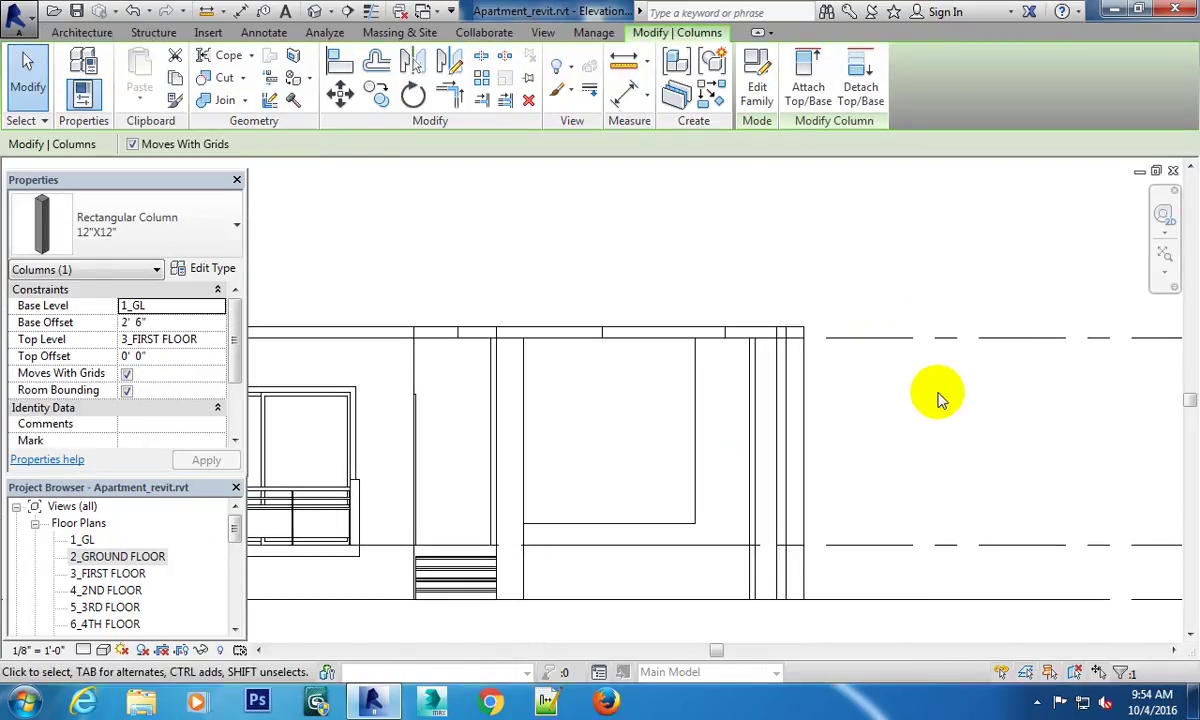
click(797, 332)
middle_drag(822, 417, 1125, 393)
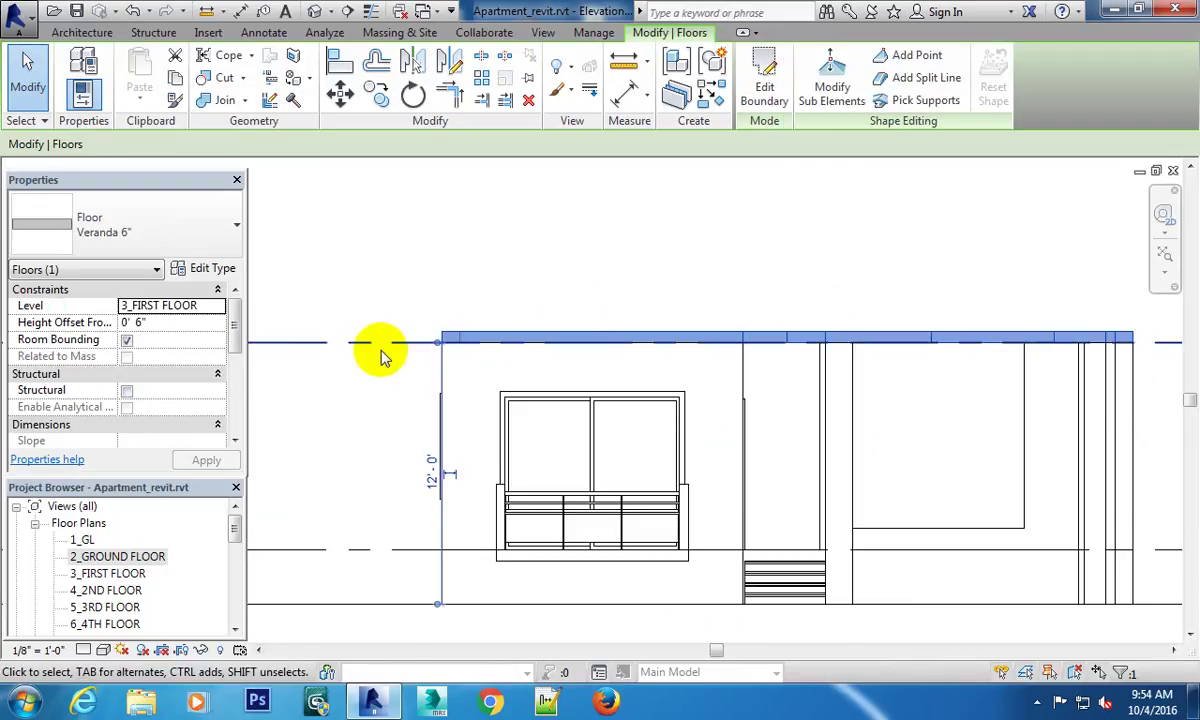
scroll(729, 278, down, 1)
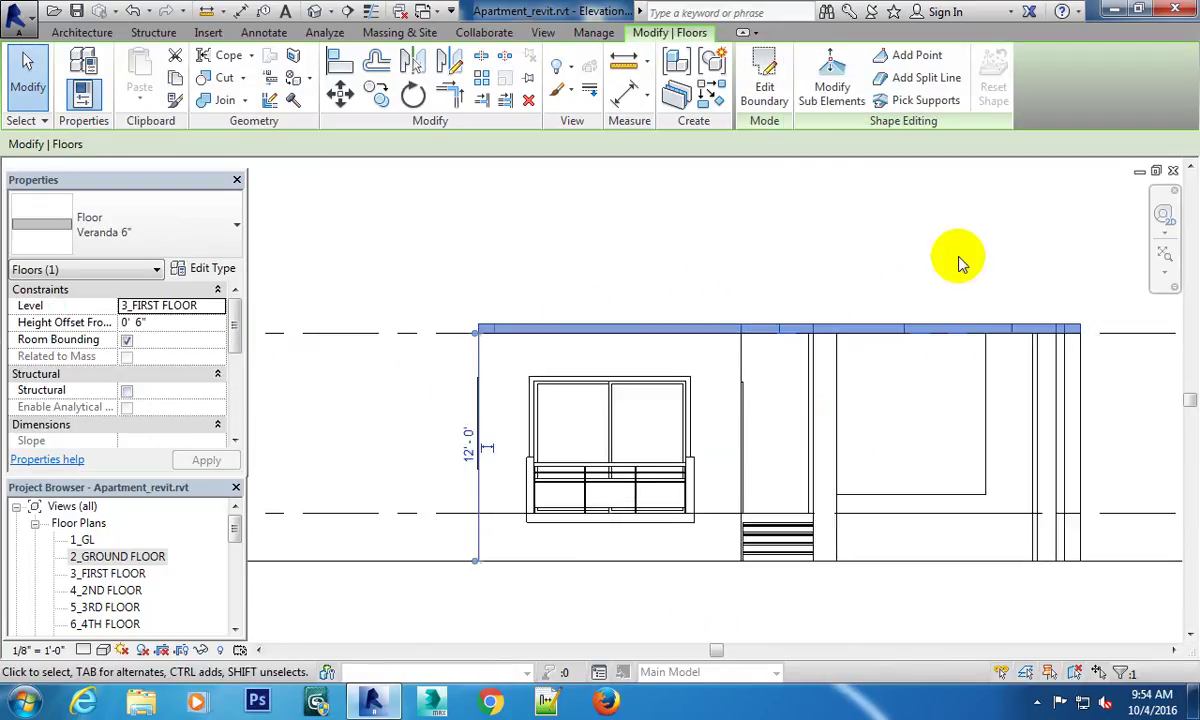
middle_drag(1003, 258, 894, 235)
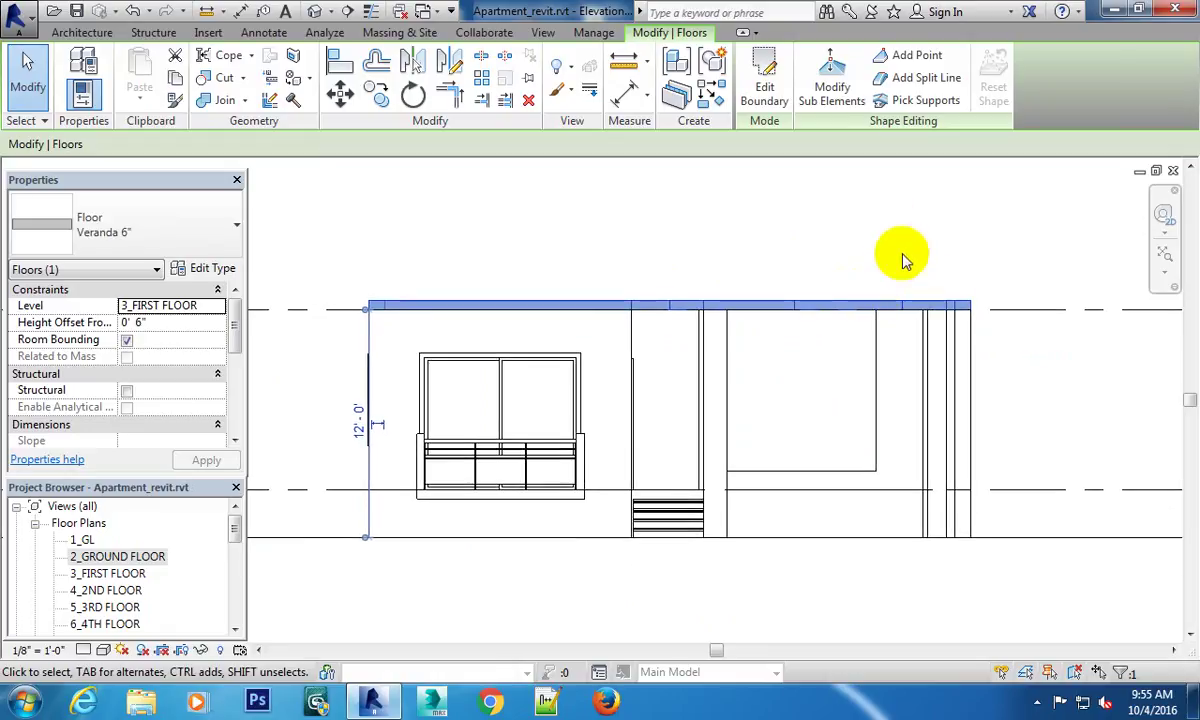
middle_drag(937, 234, 851, 308)
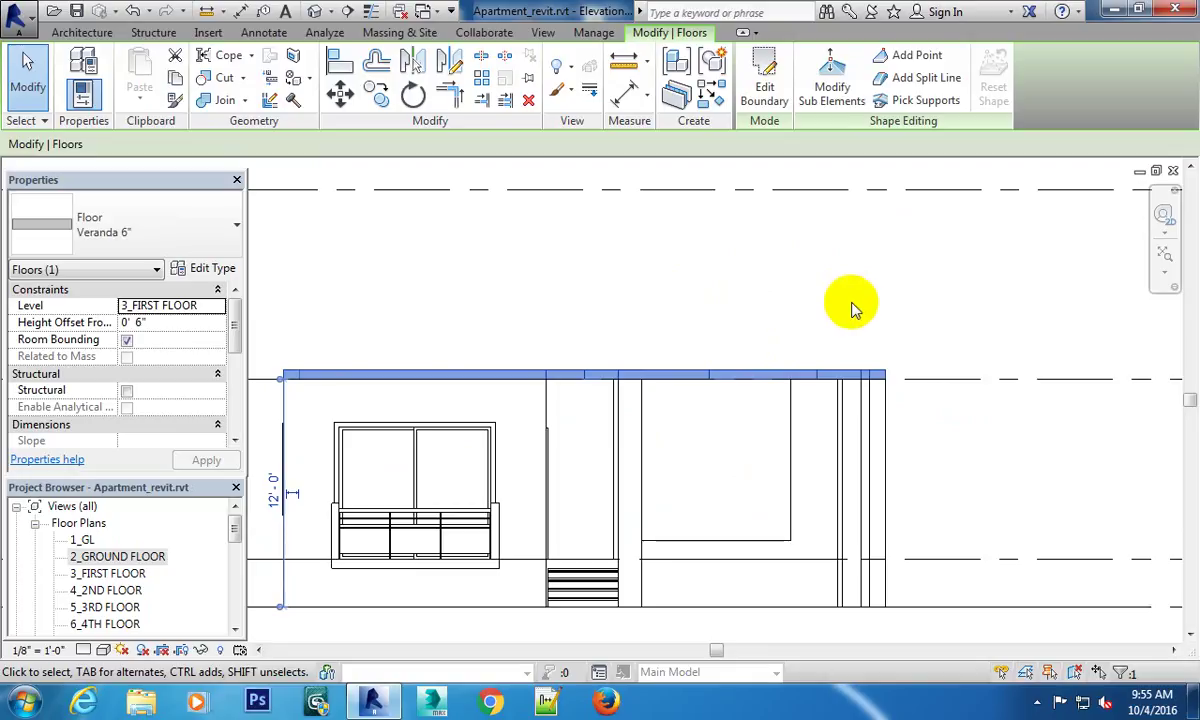
scroll(787, 345, down, 2)
middle_drag(540, 416, 678, 394)
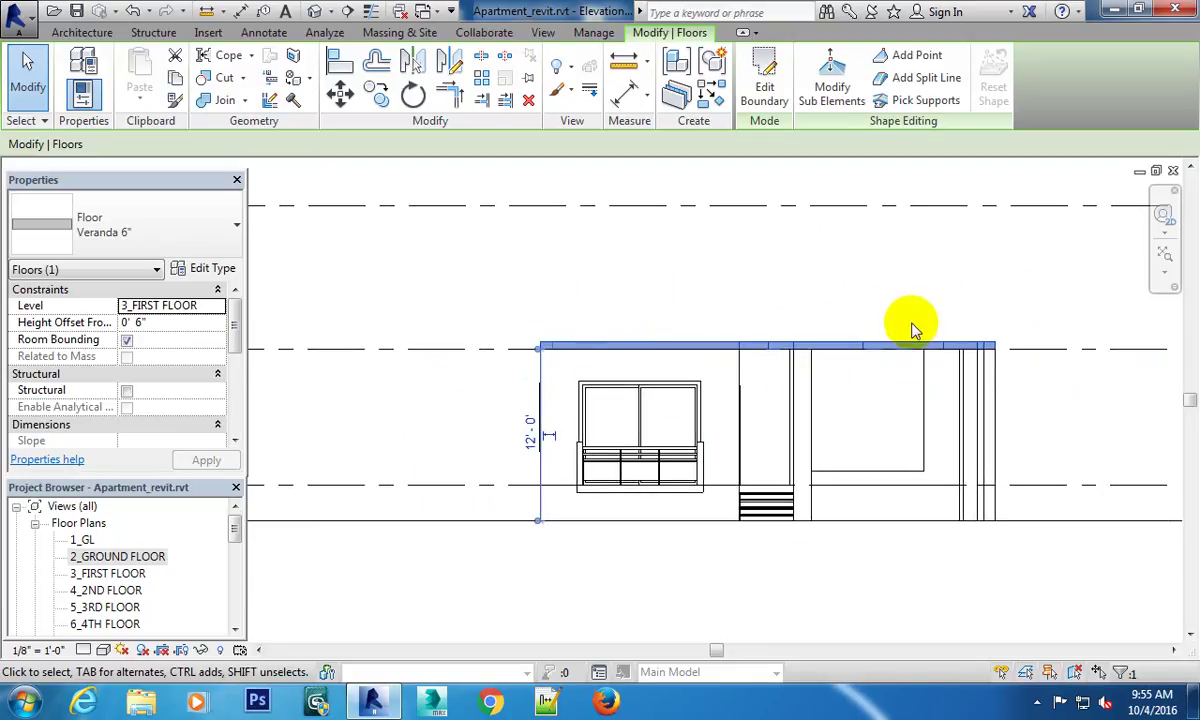
middle_drag(1055, 364, 888, 352)
scroll(890, 352, up, 2)
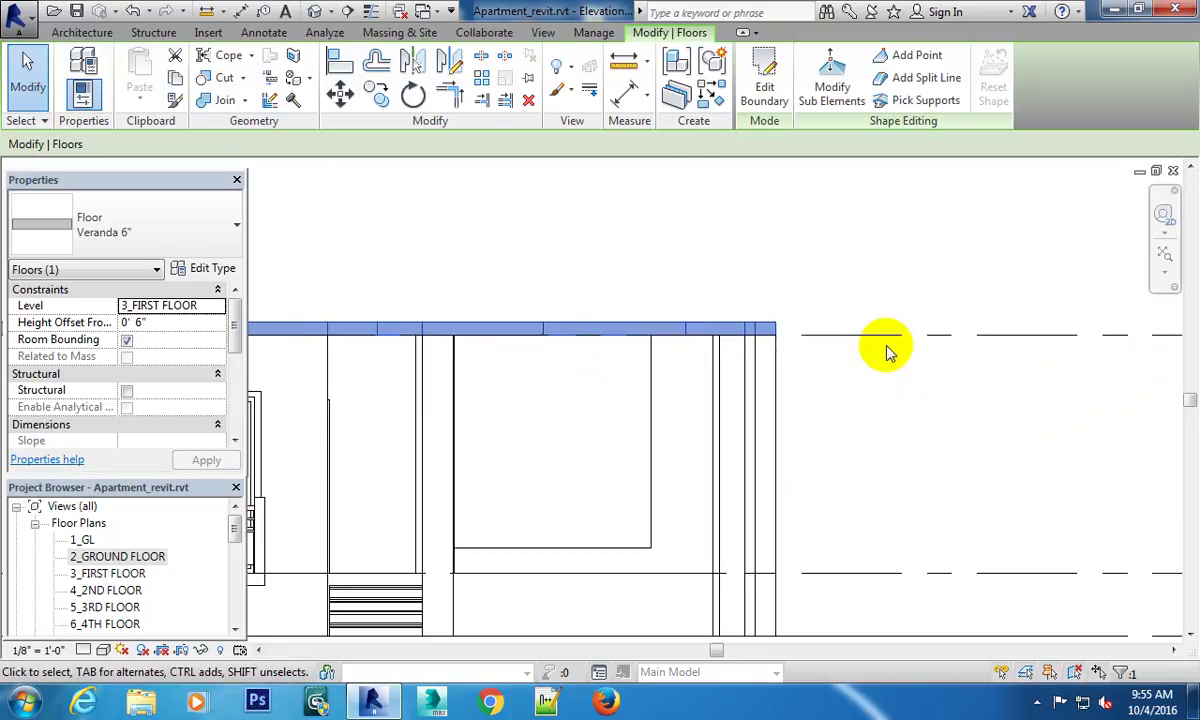
scroll(812, 348, up, 2)
scroll(835, 395, down, 1)
scroll(875, 445, down, 1)
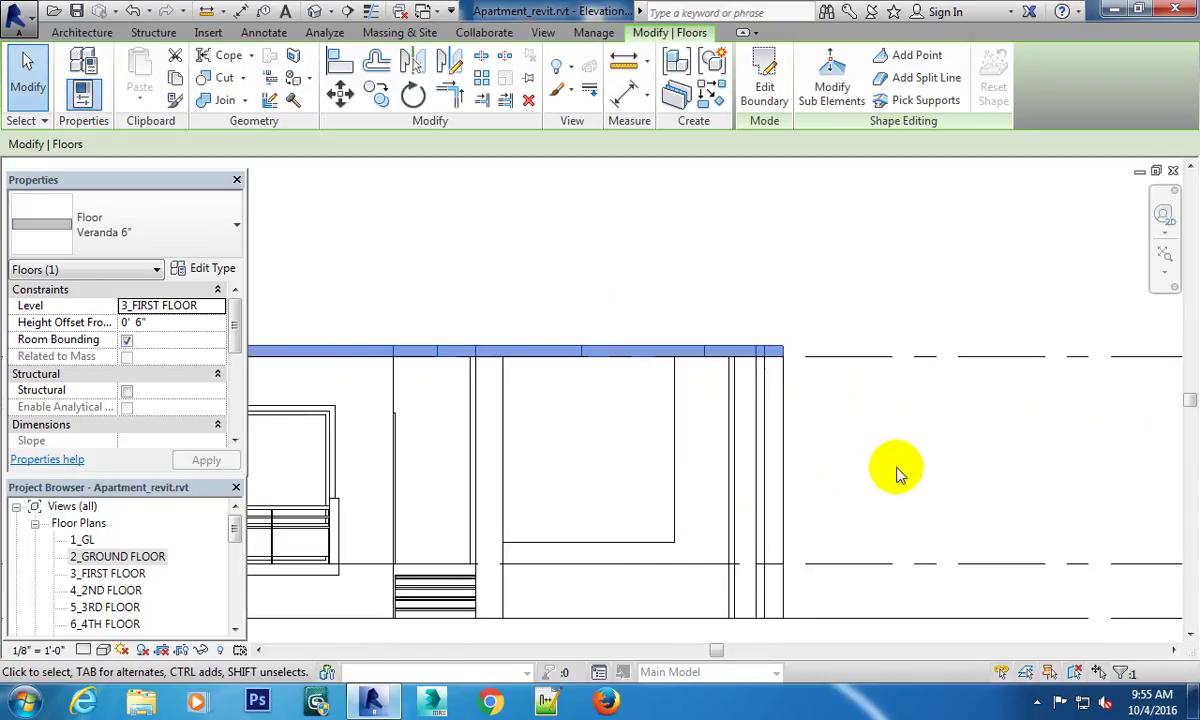
scroll(905, 465, down, 1)
middle_drag(912, 447, 930, 423)
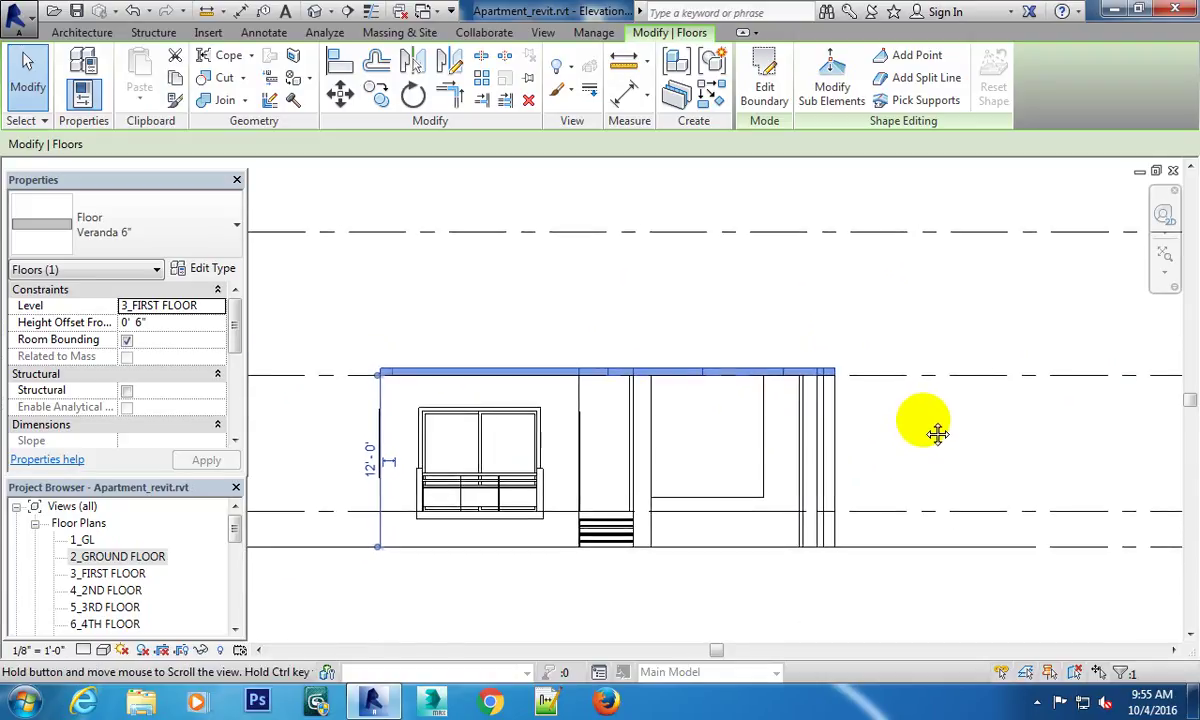
scroll(729, 388, up, 1)
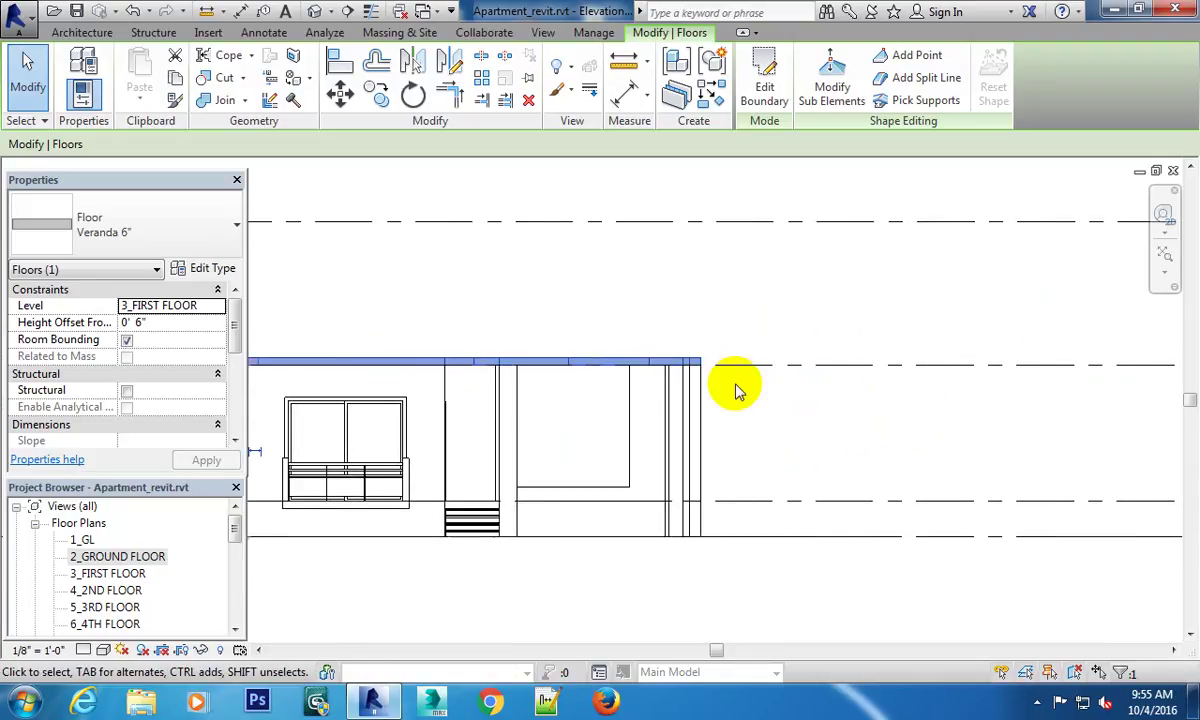
scroll(729, 351, up, 1)
scroll(890, 413, down, 1)
scroll(575, 345, up, 1)
scroll(530, 342, up, 2)
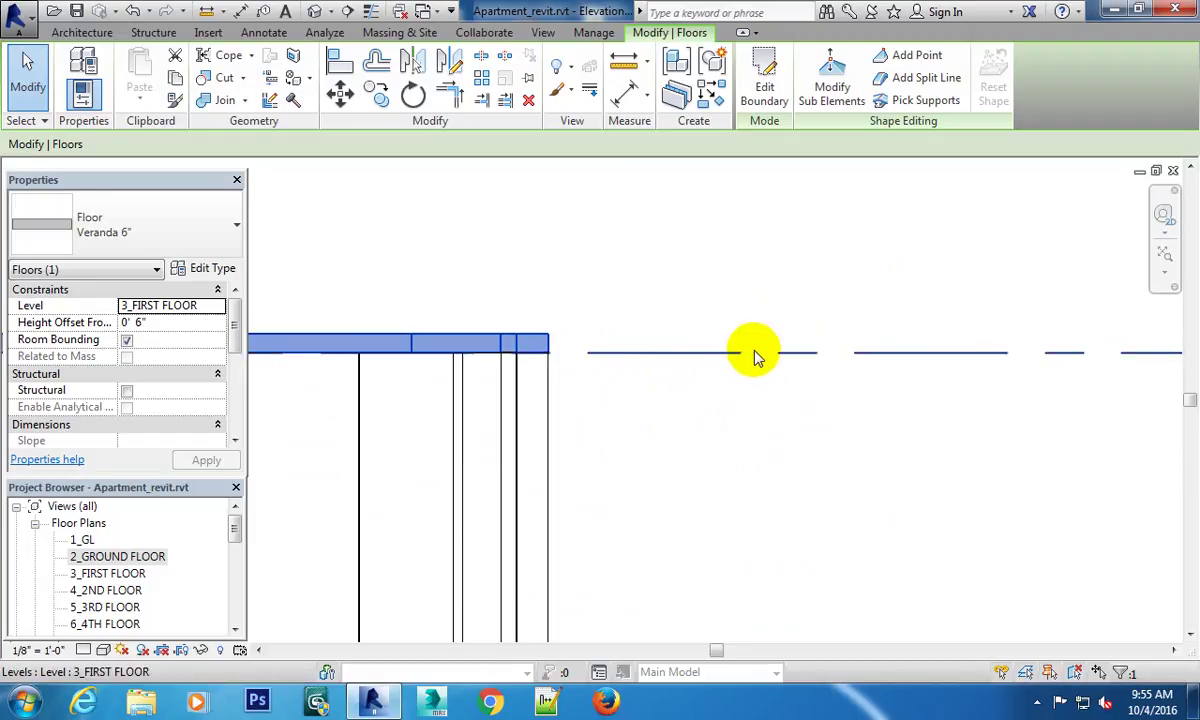
scroll(758, 350, down, 1)
mouse_move(770, 290)
middle_down()
mouse_move(434, 313)
mouse_move(970, 394)
mouse_move(538, 405)
middle_up()
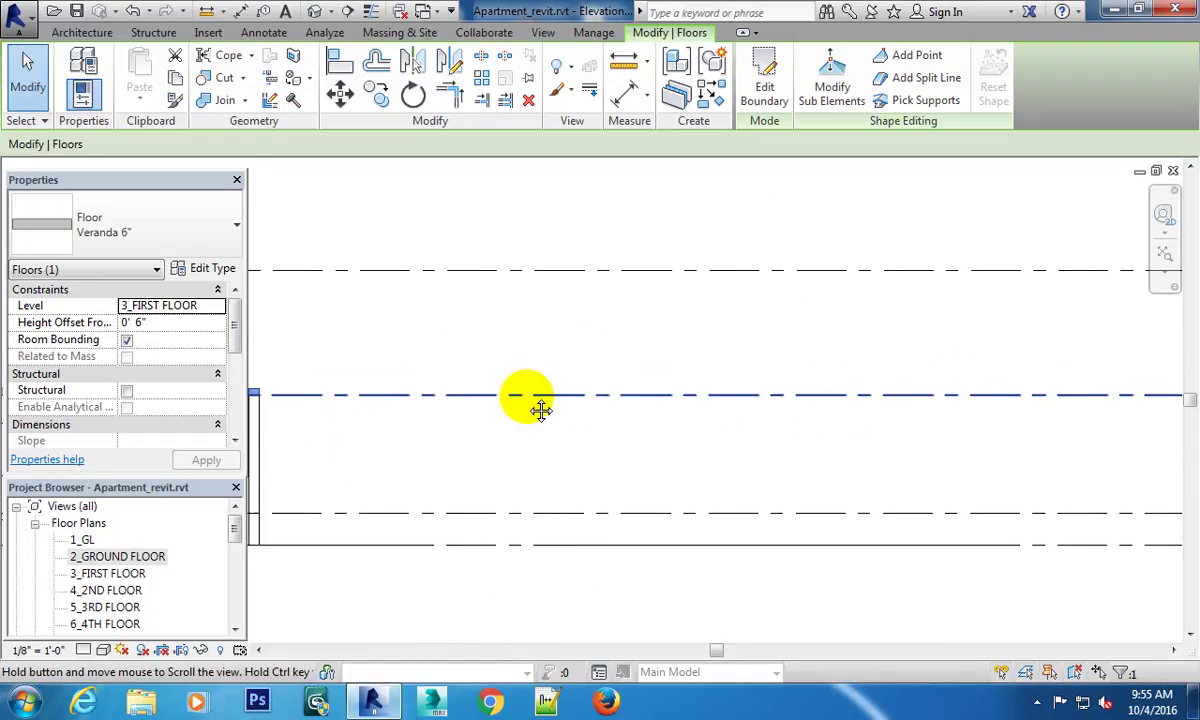
scroll(995, 415, down, 1)
middle_drag(995, 415, 595, 420)
middle_drag(1101, 407, 595, 367)
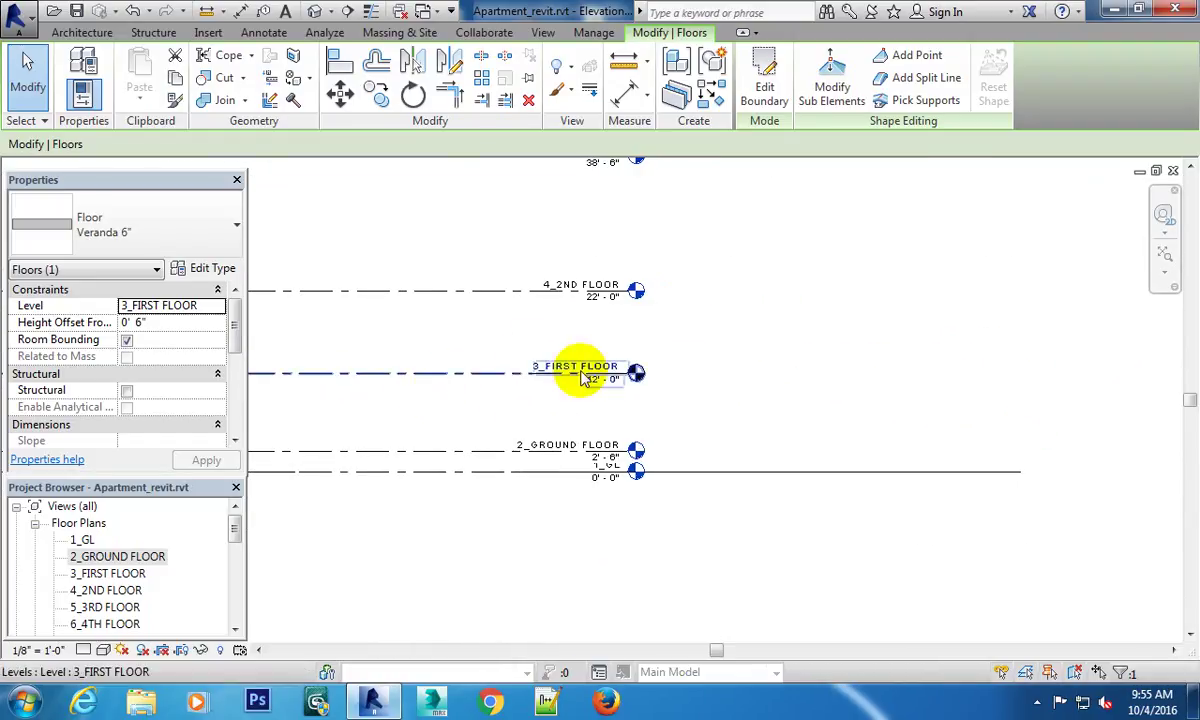
scroll(610, 370, up, 3)
scroll(614, 400, down, 3)
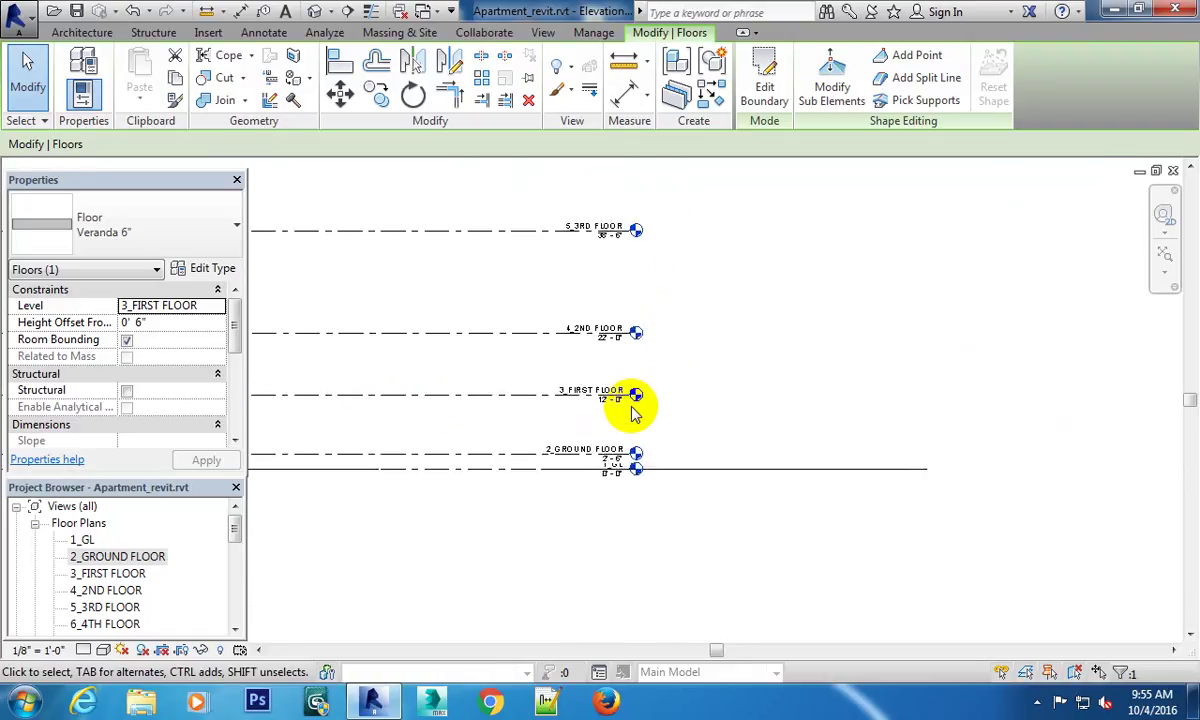
middle_drag(611, 407, 1170, 415)
scroll(1170, 420, down, 1)
middle_drag(638, 440, 833, 407)
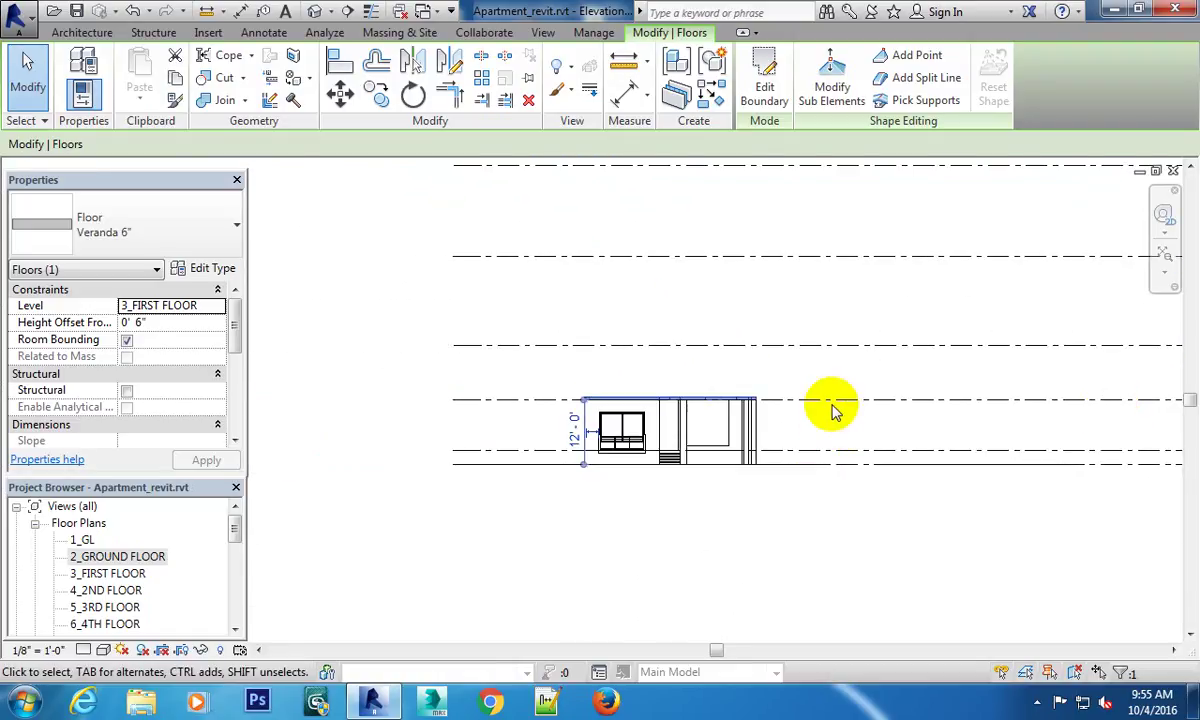
scroll(809, 402, up, 2)
scroll(758, 402, up, 2)
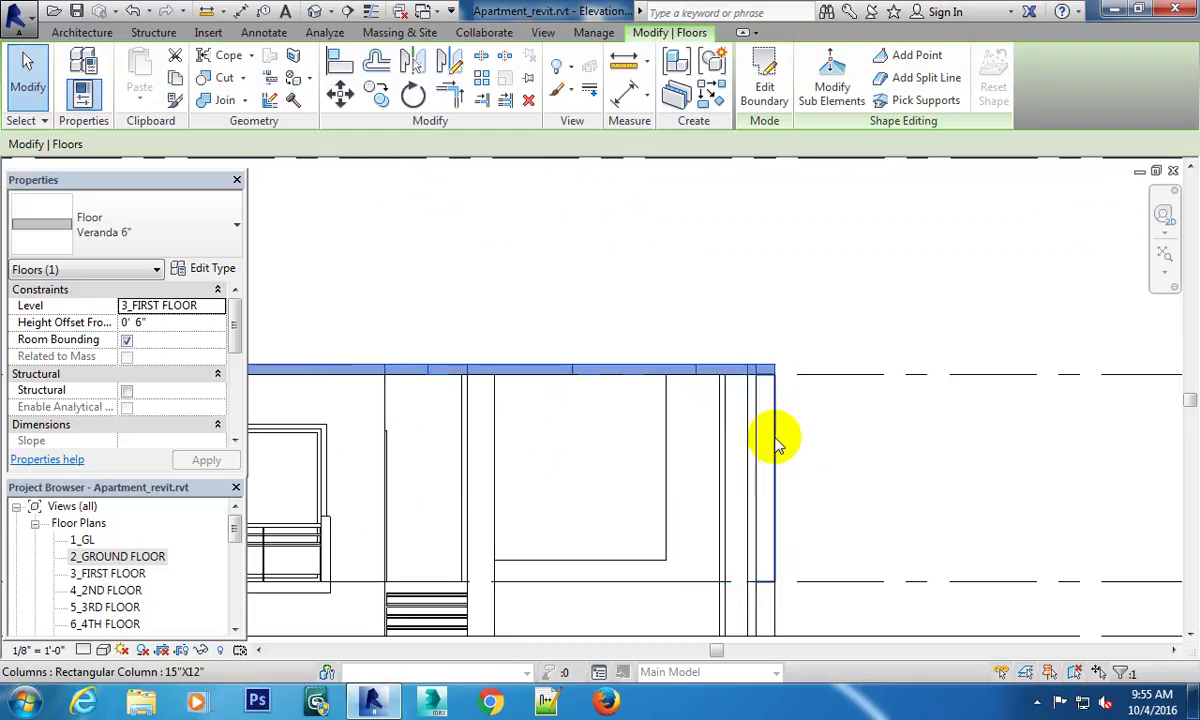
middle_drag(806, 479, 809, 461)
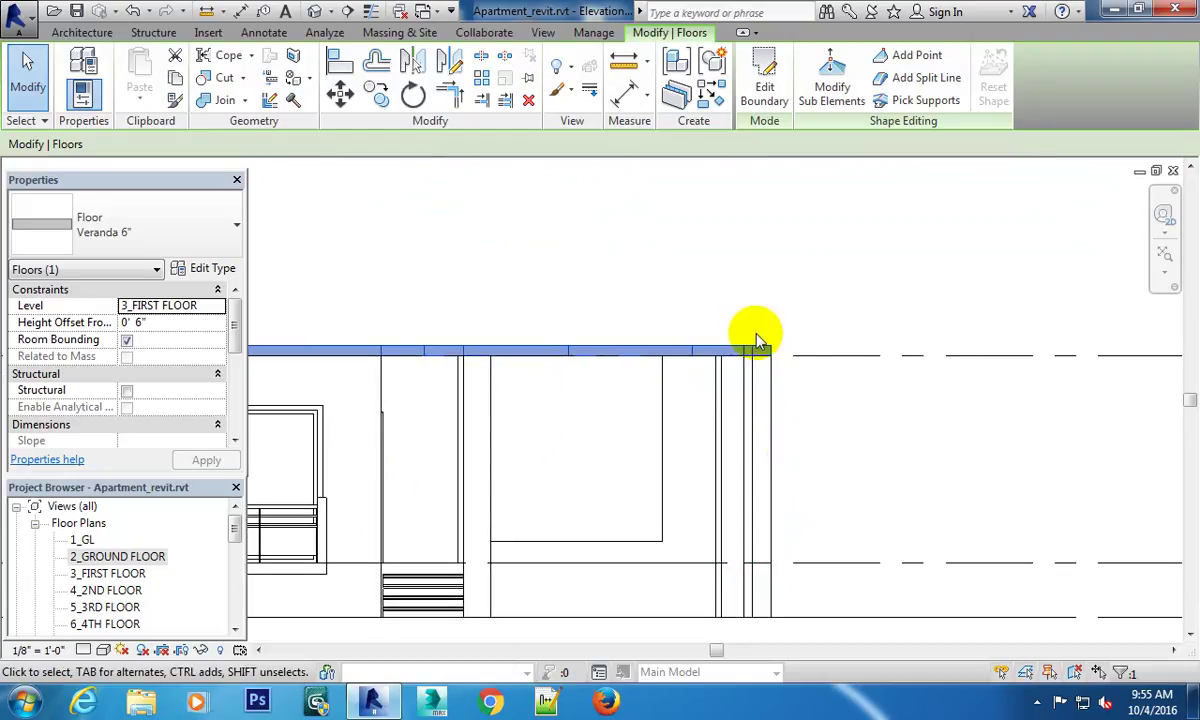
scroll(800, 400, down, 3)
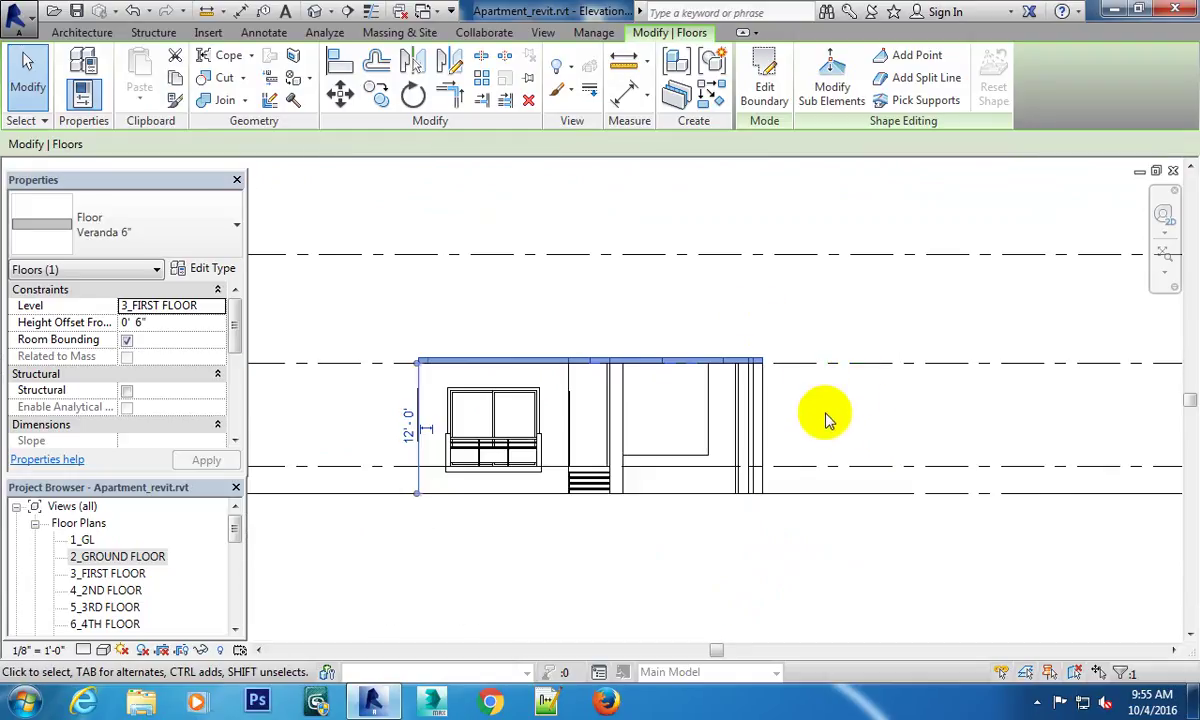
scroll(825, 418, down, 2)
middle_drag(911, 423, 576, 437)
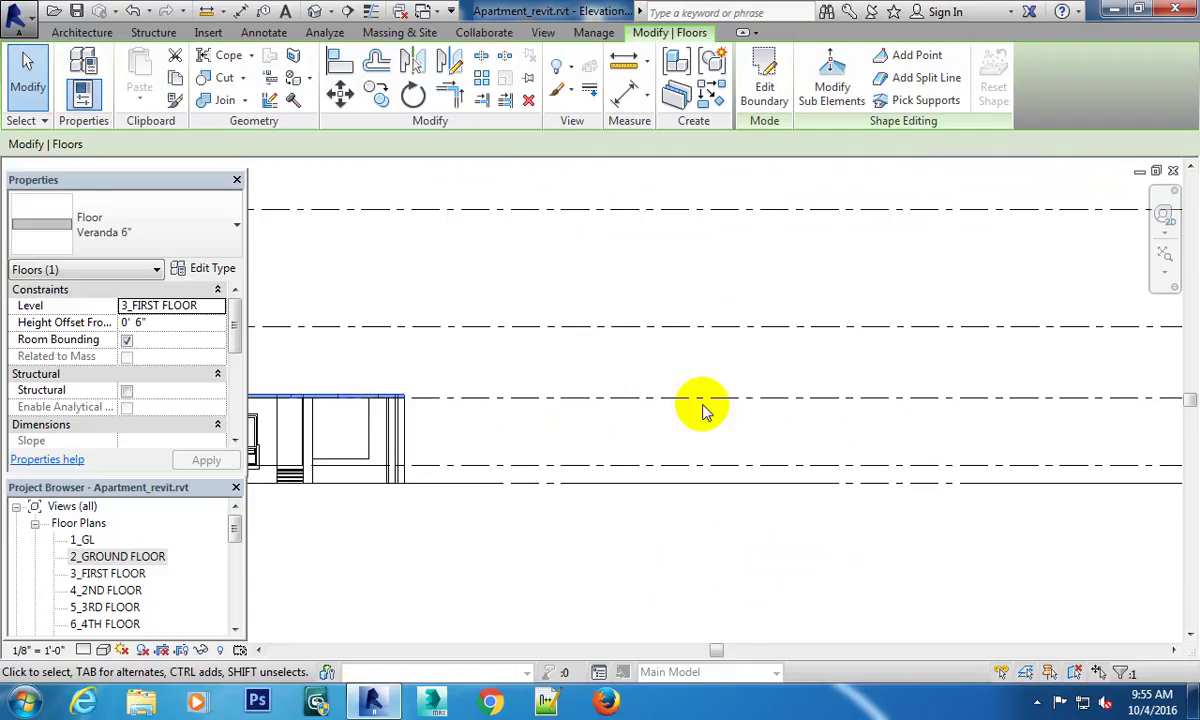
middle_drag(702, 407, 1034, 407)
scroll(549, 402, up, 1)
scroll(553, 410, up, 2)
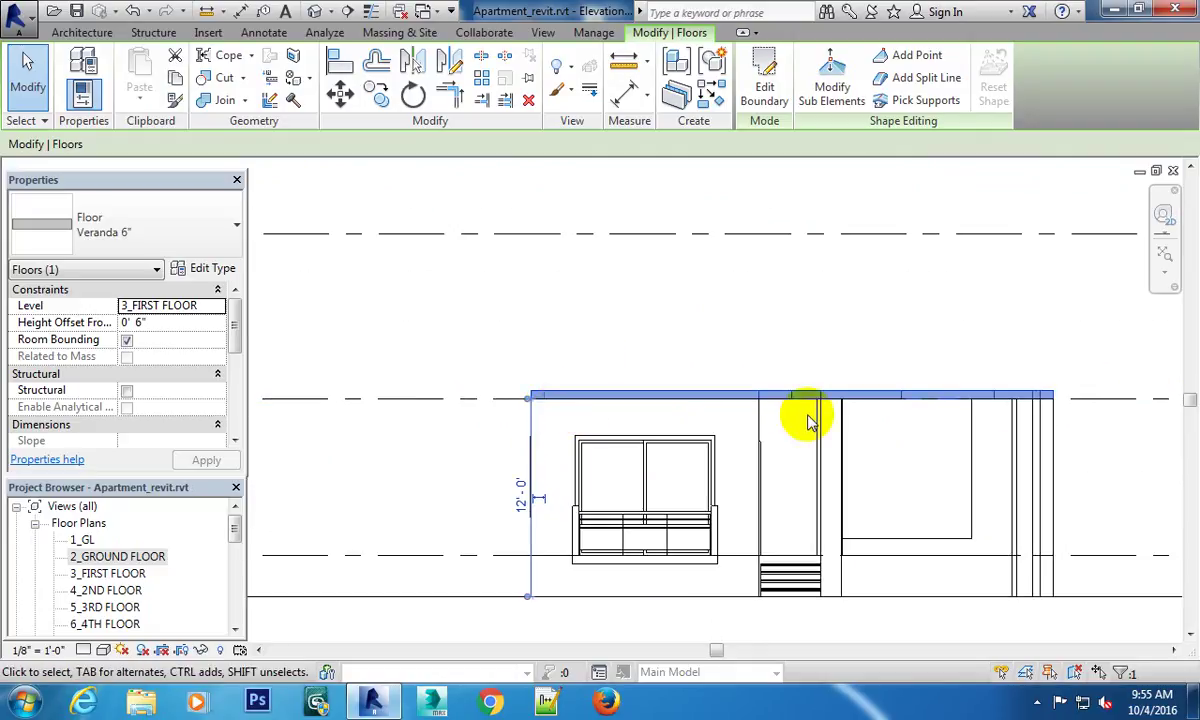
scroll(890, 440, down, 1)
scroll(915, 455, down, 1)
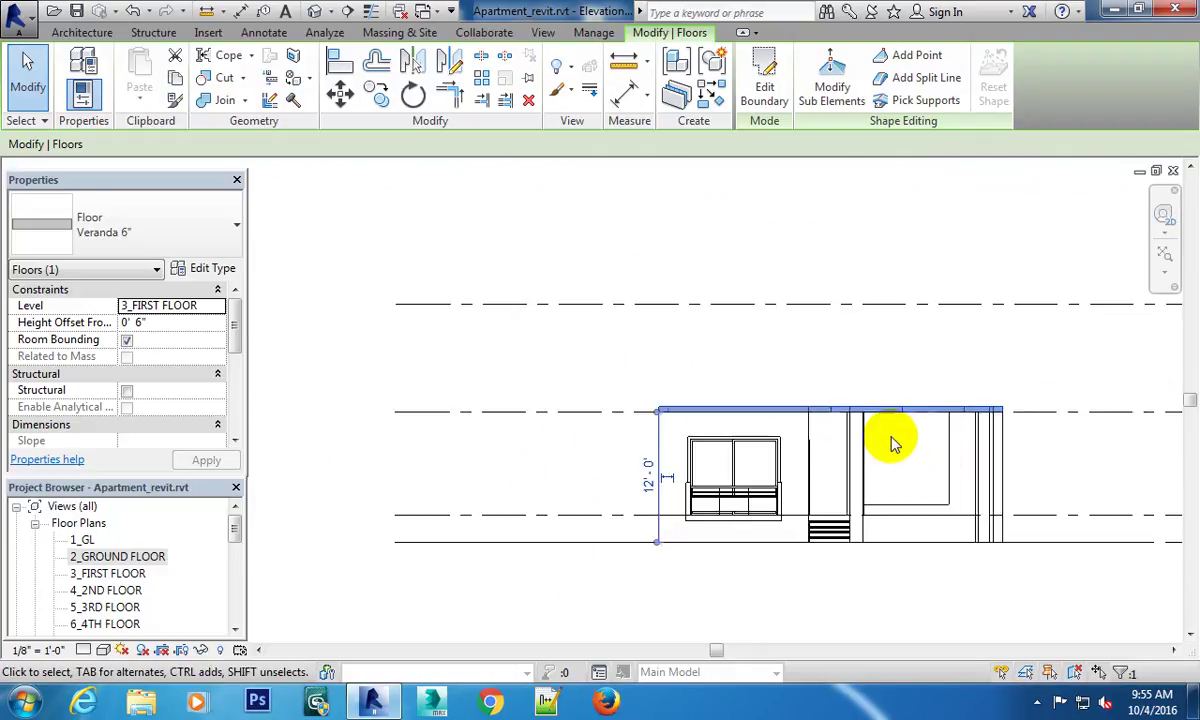
middle_drag(921, 455, 812, 395)
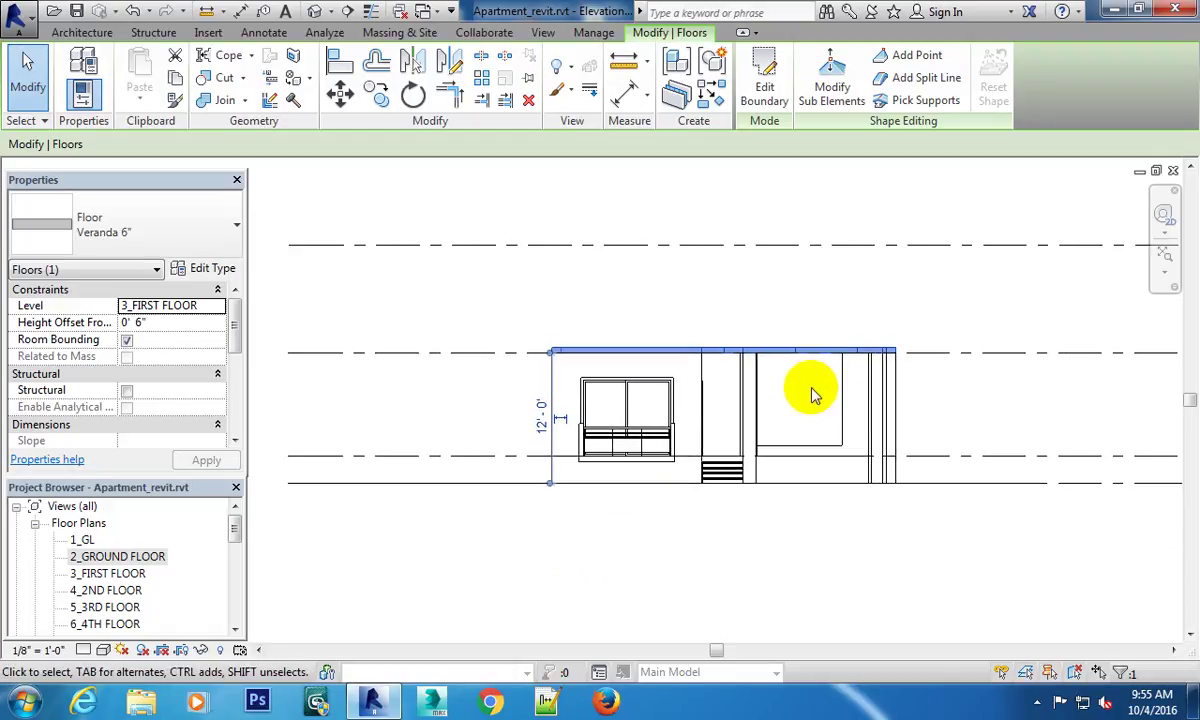
middle_drag(857, 388, 562, 335)
scroll(562, 335, up, 2)
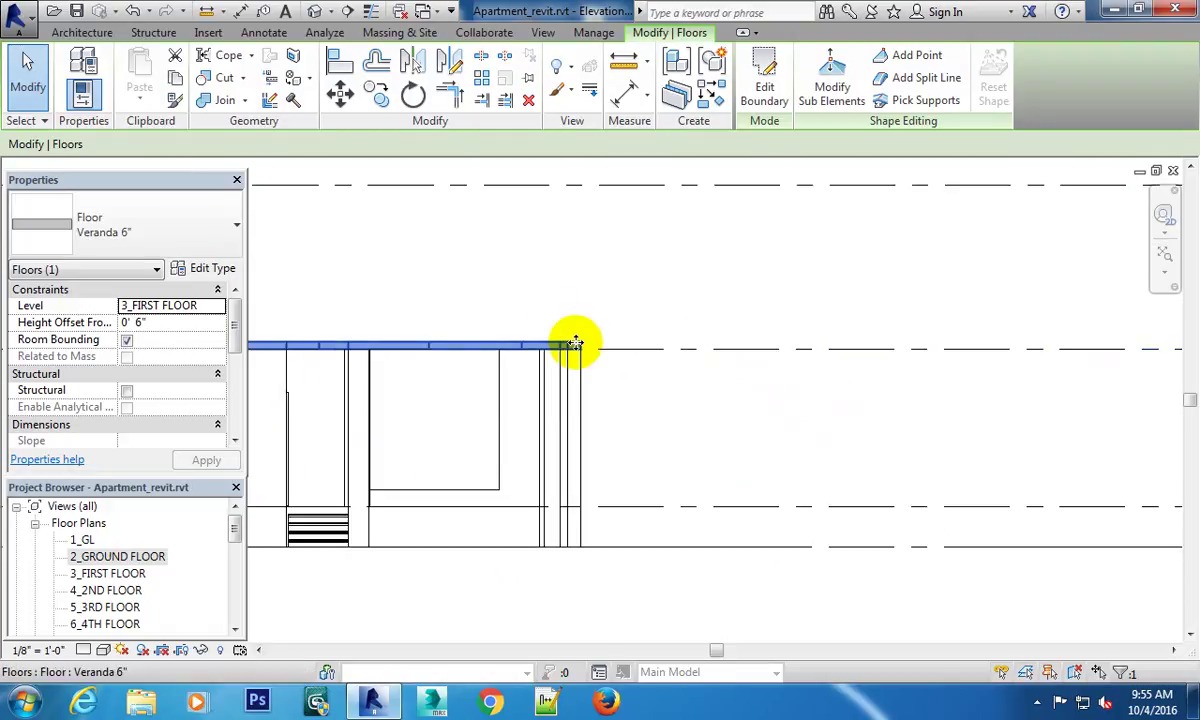
scroll(575, 343, up, 2)
click(691, 402)
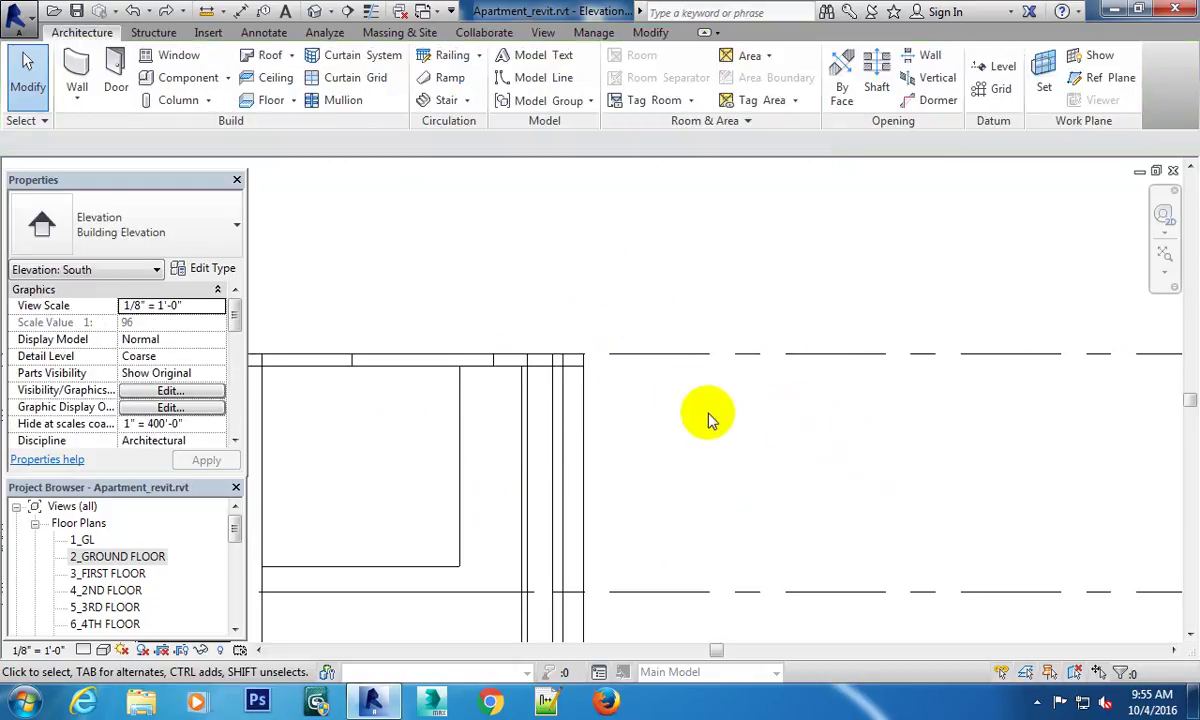
Reset the Veranda 6" slab's Height Offset From Level to 0' 0", then deselect to check it.
middle_drag(707, 415, 843, 394)
scroll(646, 390, up, 2)
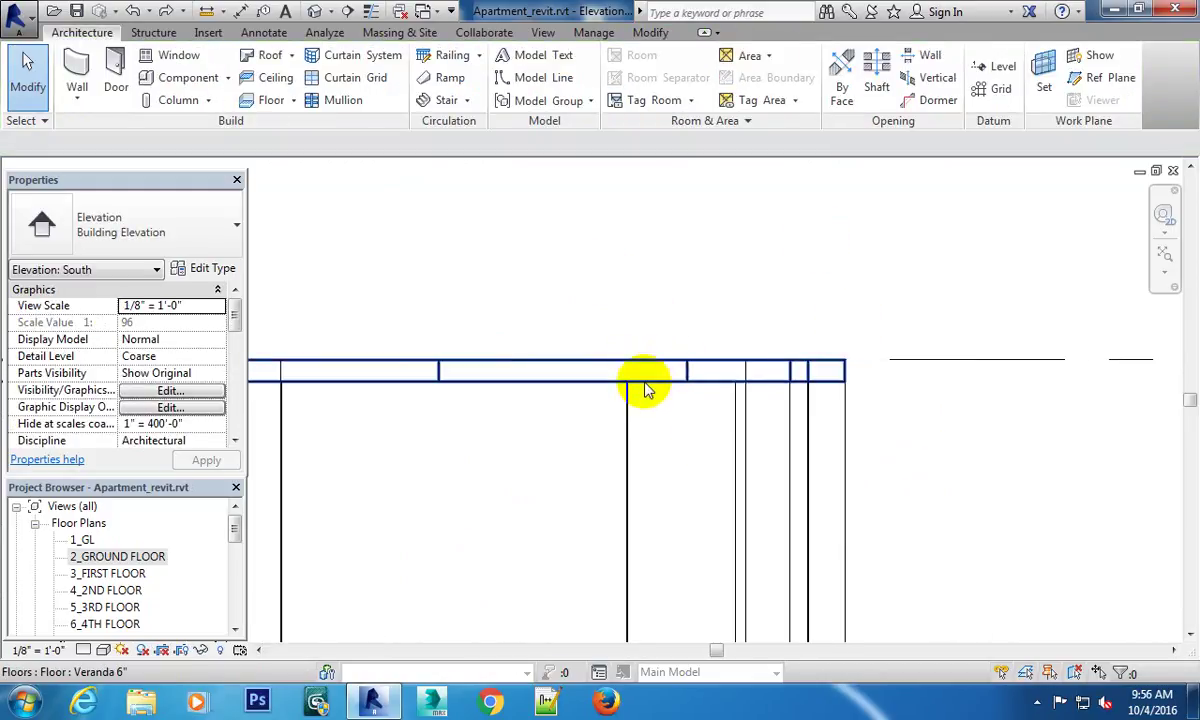
scroll(852, 358, down, 2)
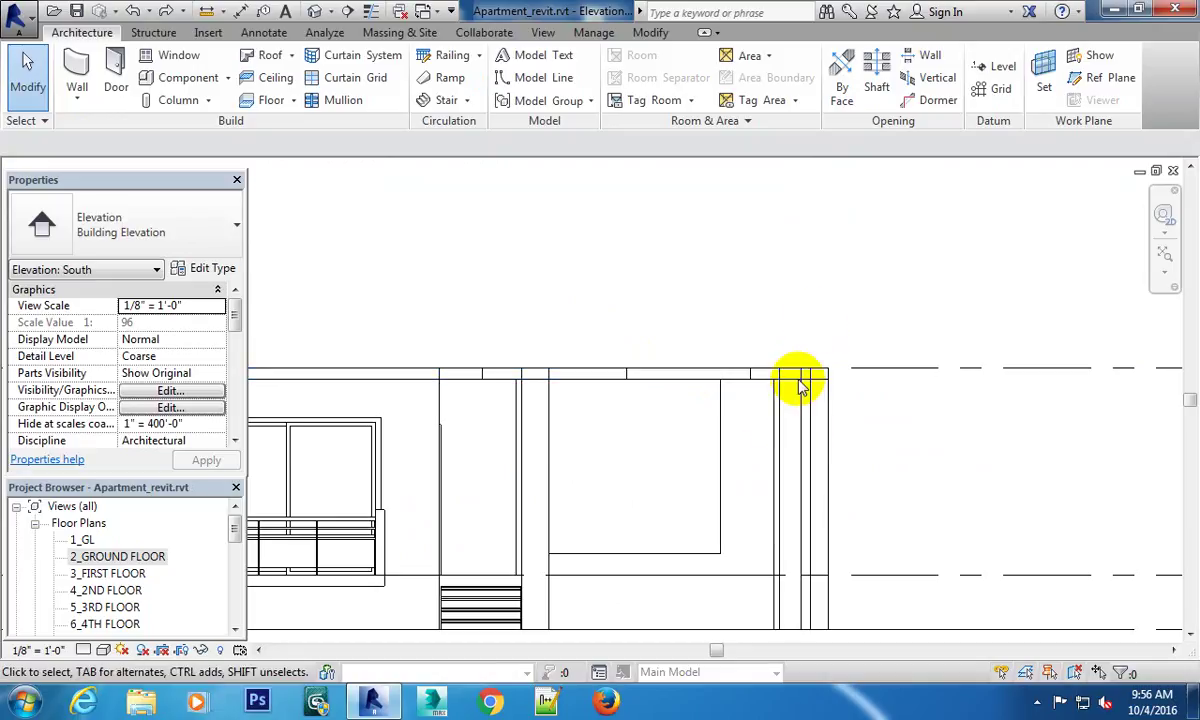
click(733, 387)
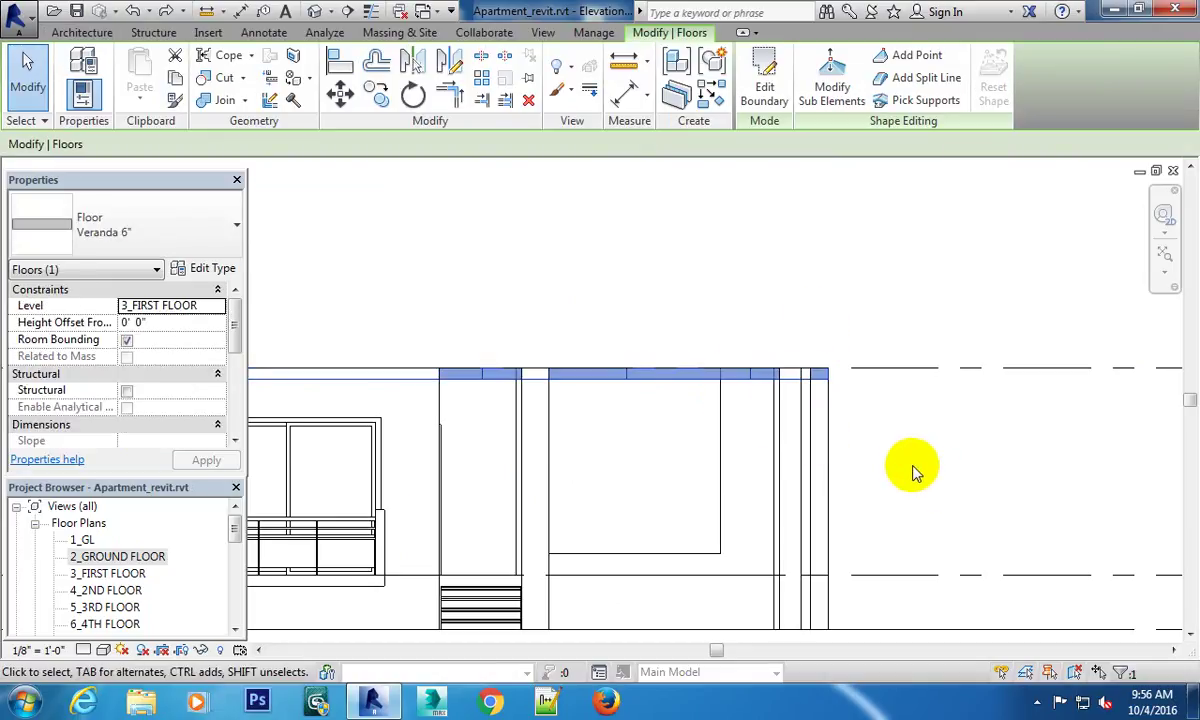
mouse_move(233, 340)
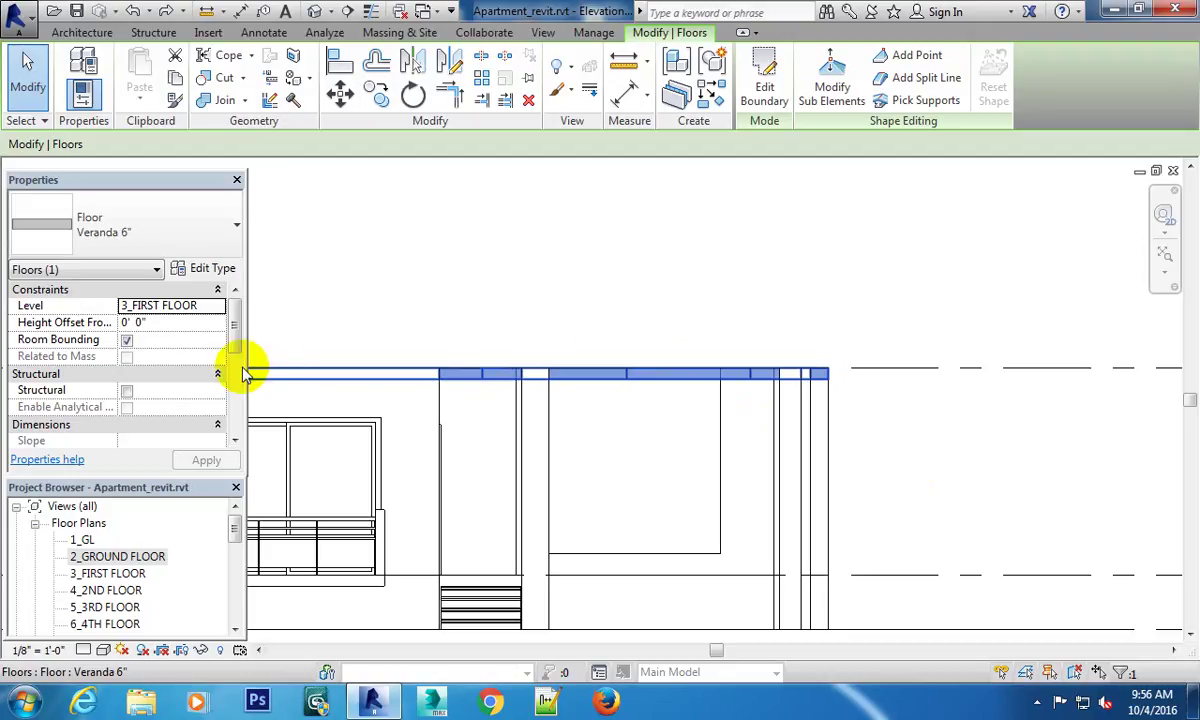
middle_drag(764, 343, 835, 303)
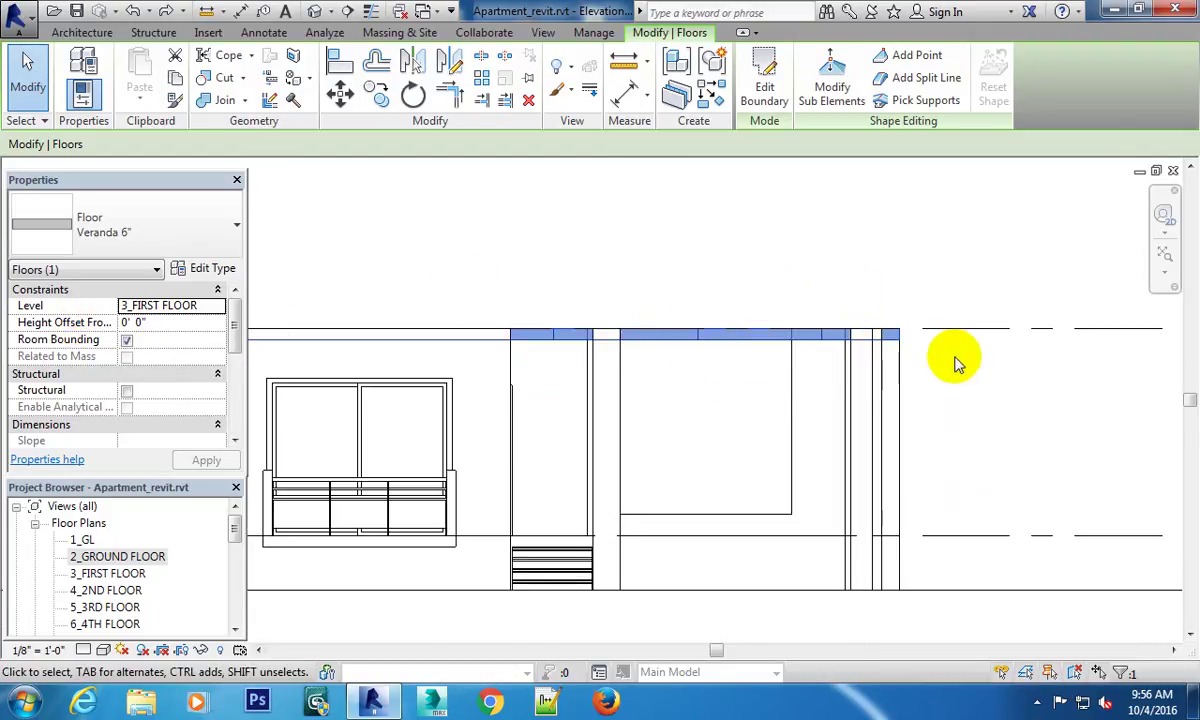
middle_drag(993, 362, 884, 343)
scroll(911, 351, down, 3)
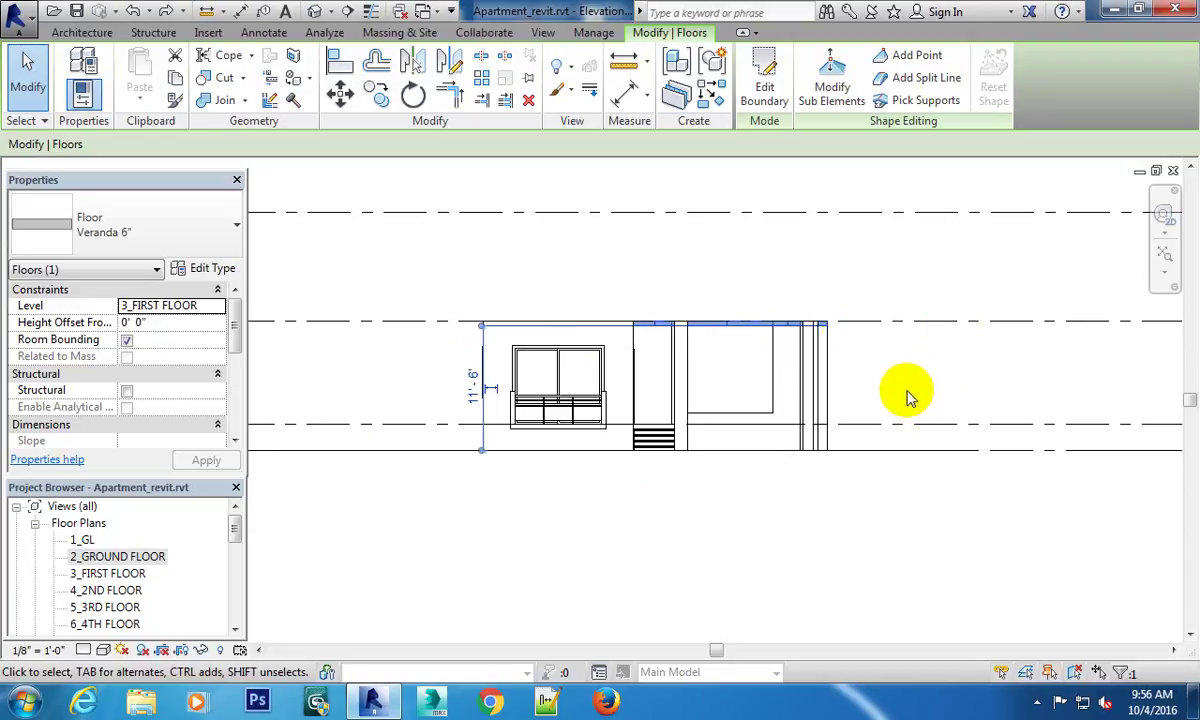
click(860, 285)
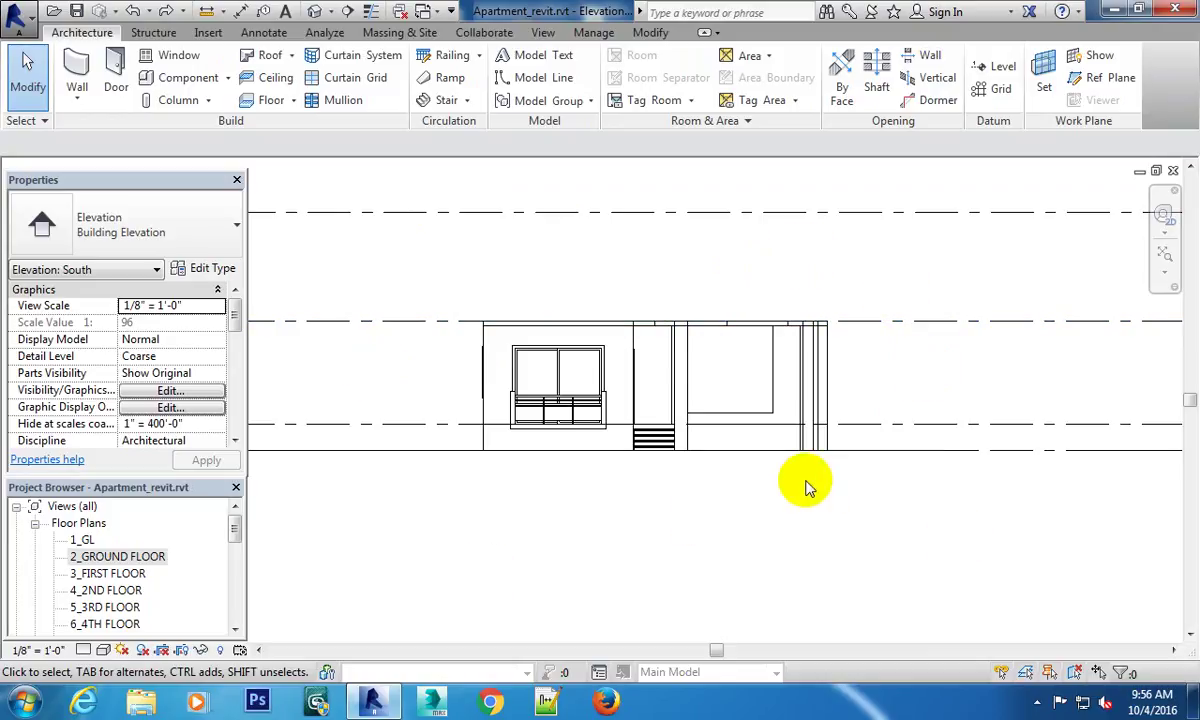
scroll(742, 460, up, 2)
scroll(710, 495, up, 2)
scroll(742, 460, up, 1)
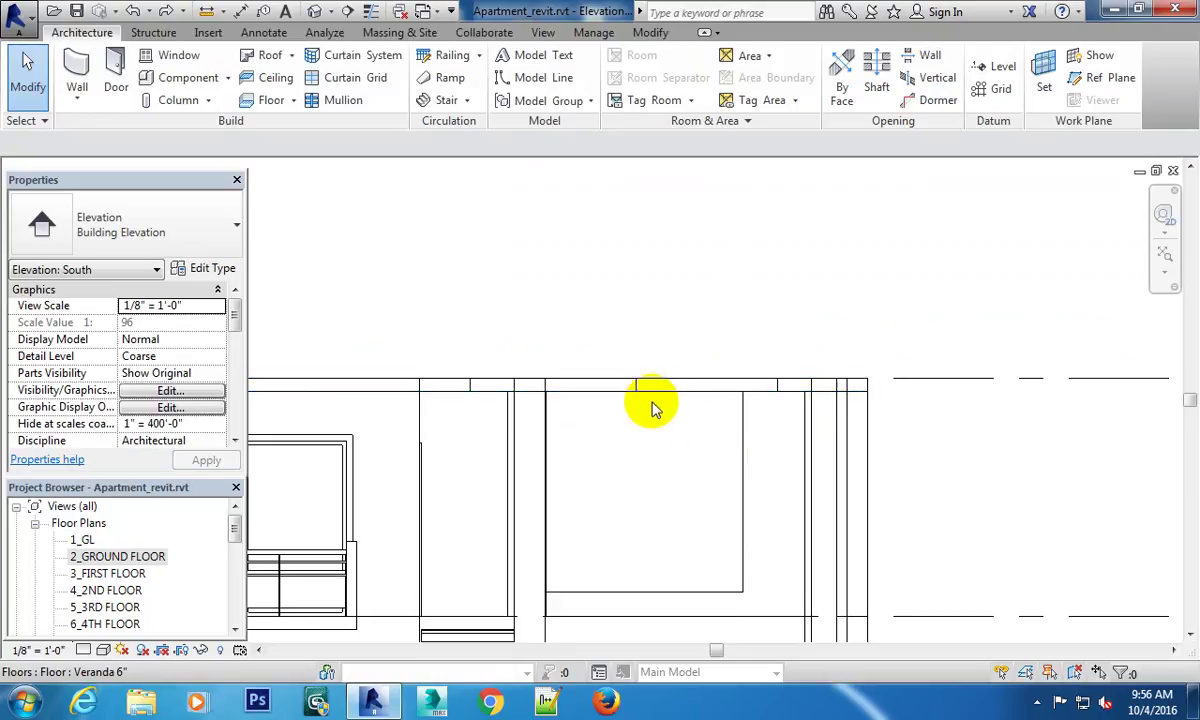
middle_drag(966, 440, 748, 427)
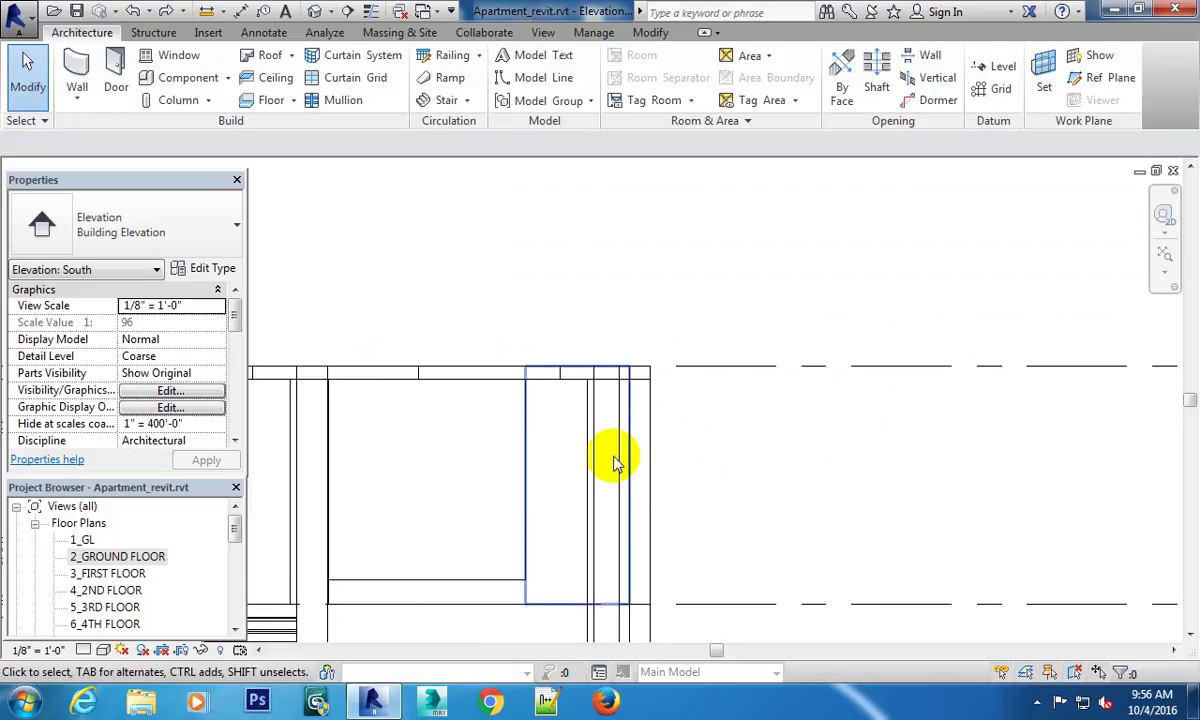
Select the 3_FIRST FLOOR level line and bring the level heads into view.
click(724, 374)
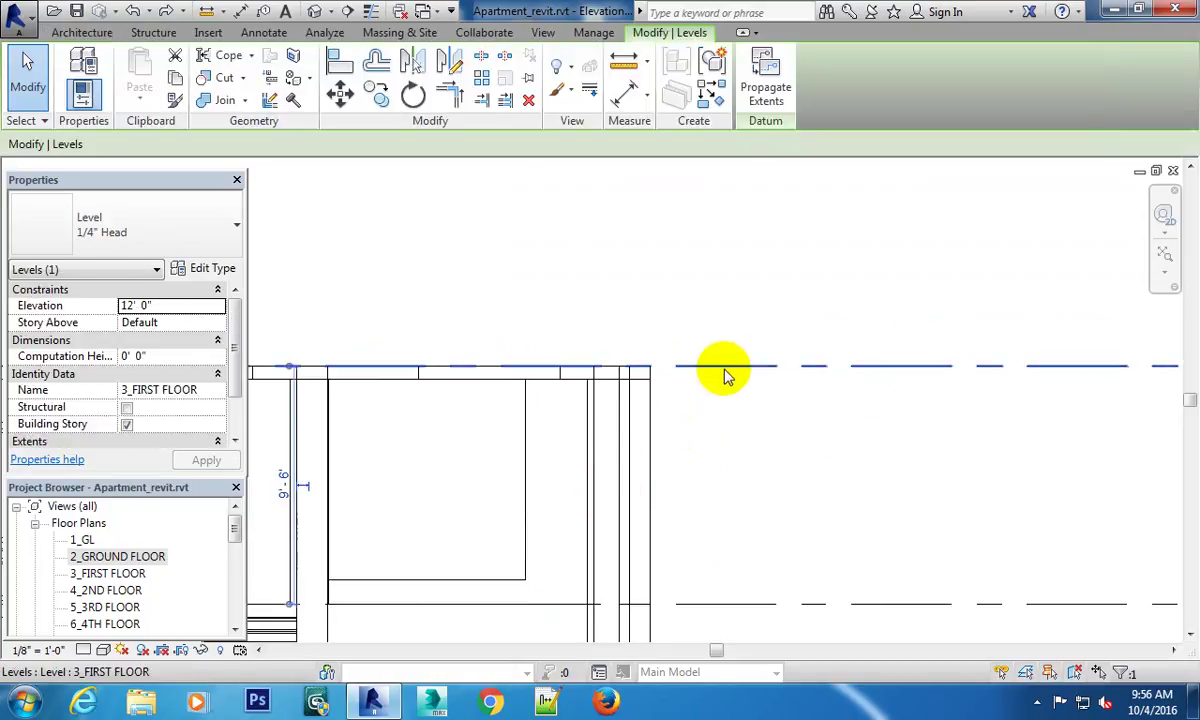
scroll(905, 455, down, 2)
middle_drag(908, 455, 688, 383)
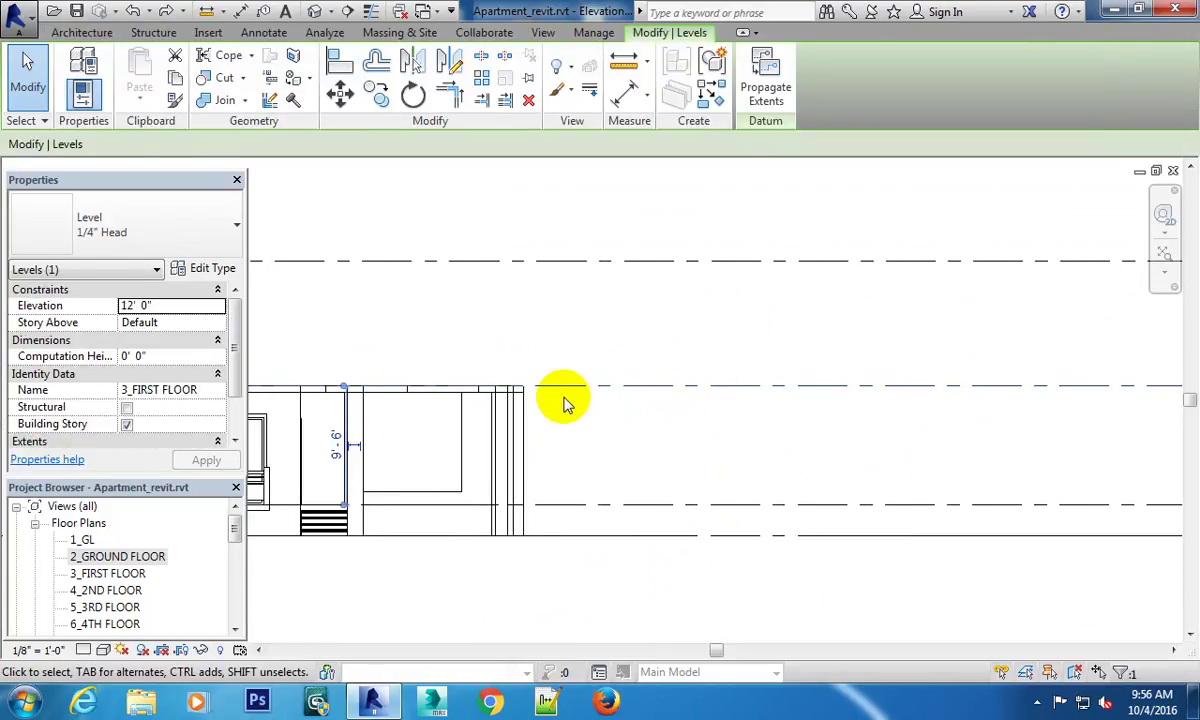
scroll(544, 383, up, 2)
scroll(595, 383, down, 3)
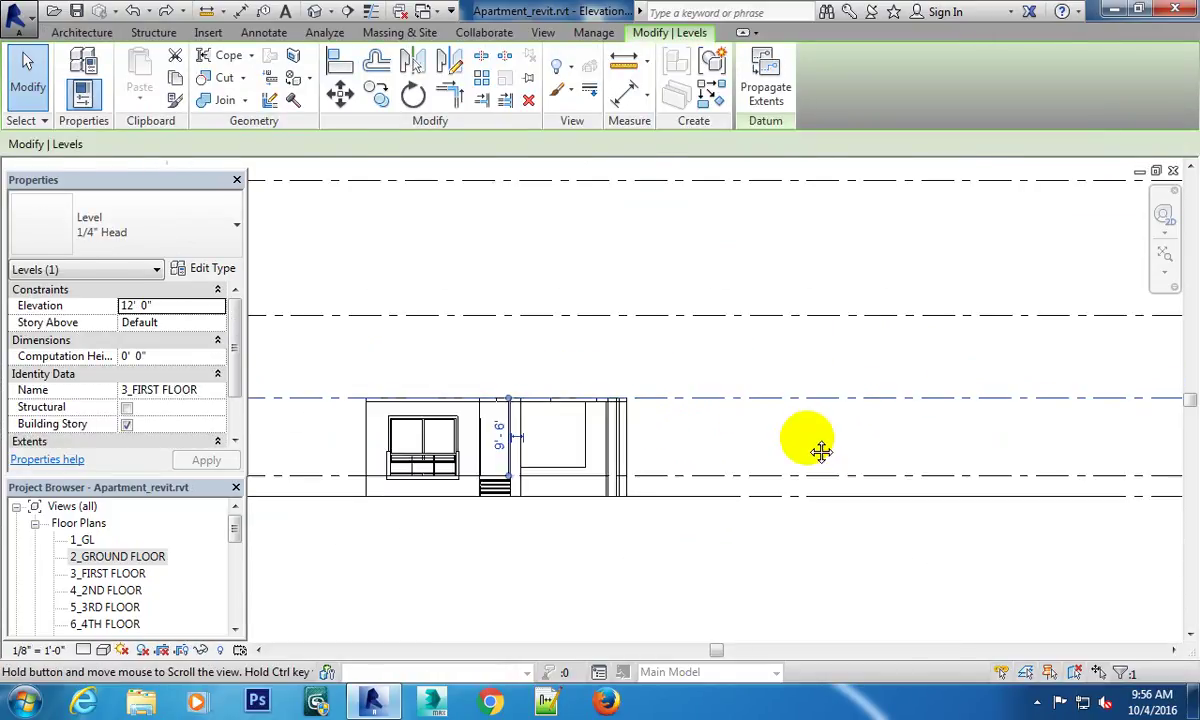
middle_drag(900, 410, 645, 400)
scroll(640, 398, down, 2)
scroll(571, 410, up, 3)
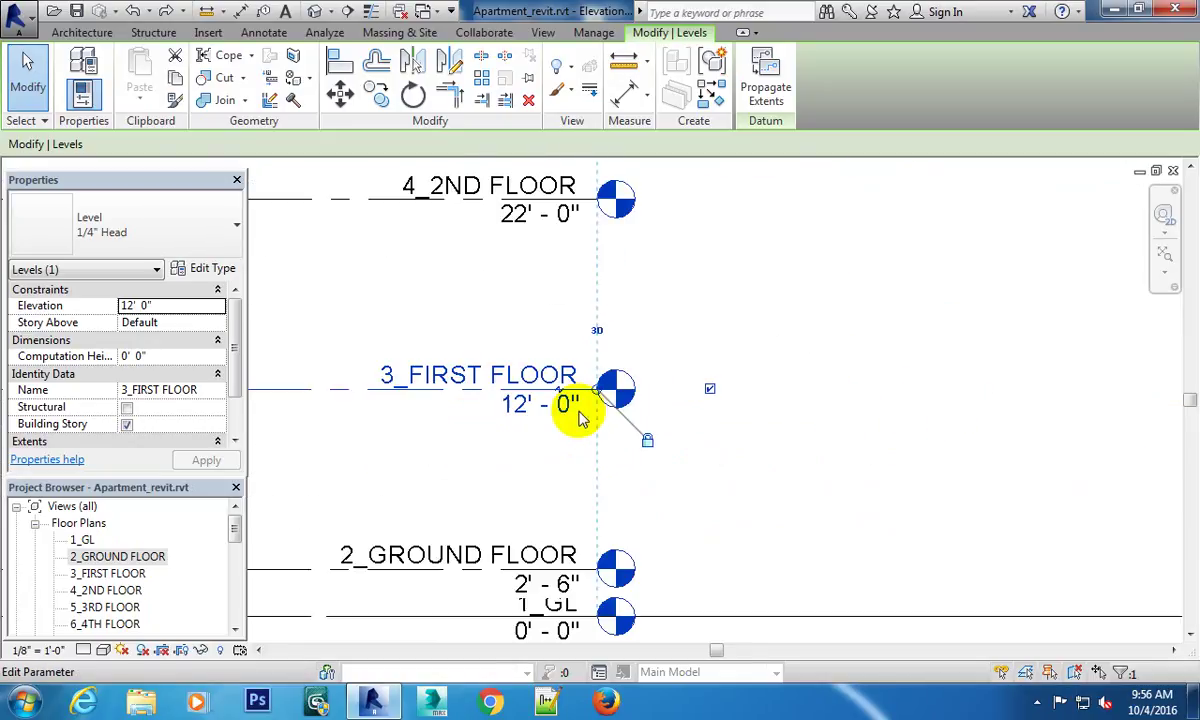
middle_drag(571, 410, 780, 410)
Draw the new Level 14 at 9'-6" beside the building with the Level tool.
click(82, 32)
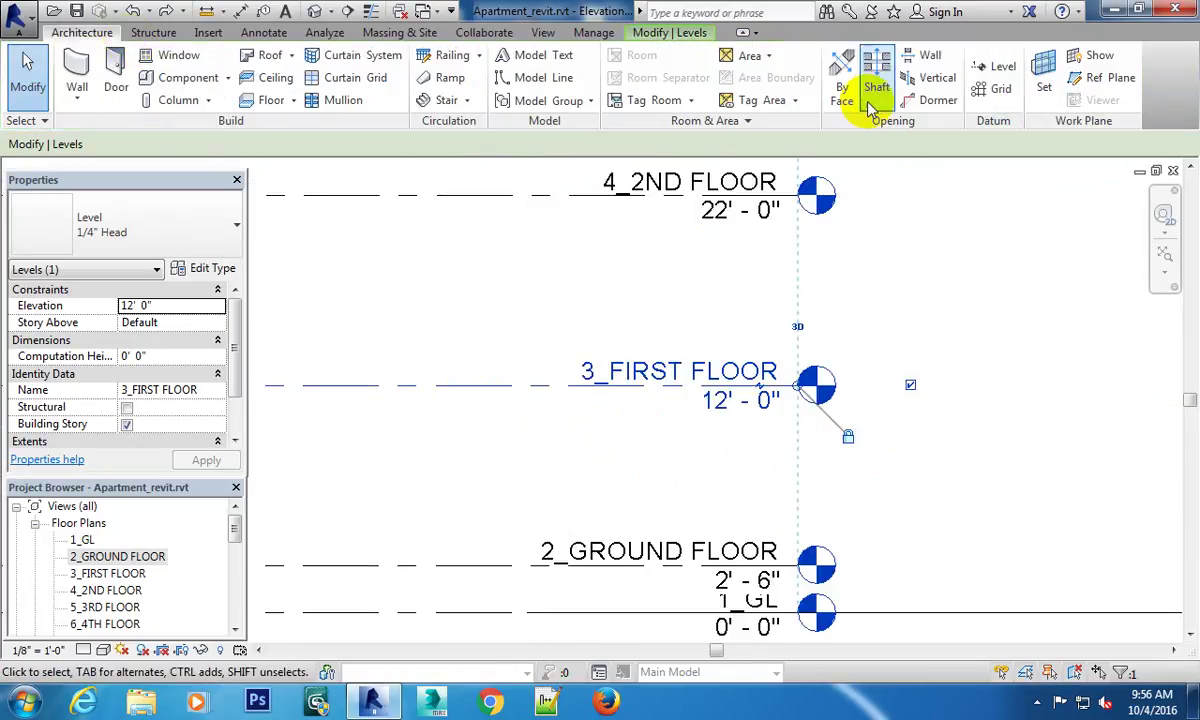
click(966, 60)
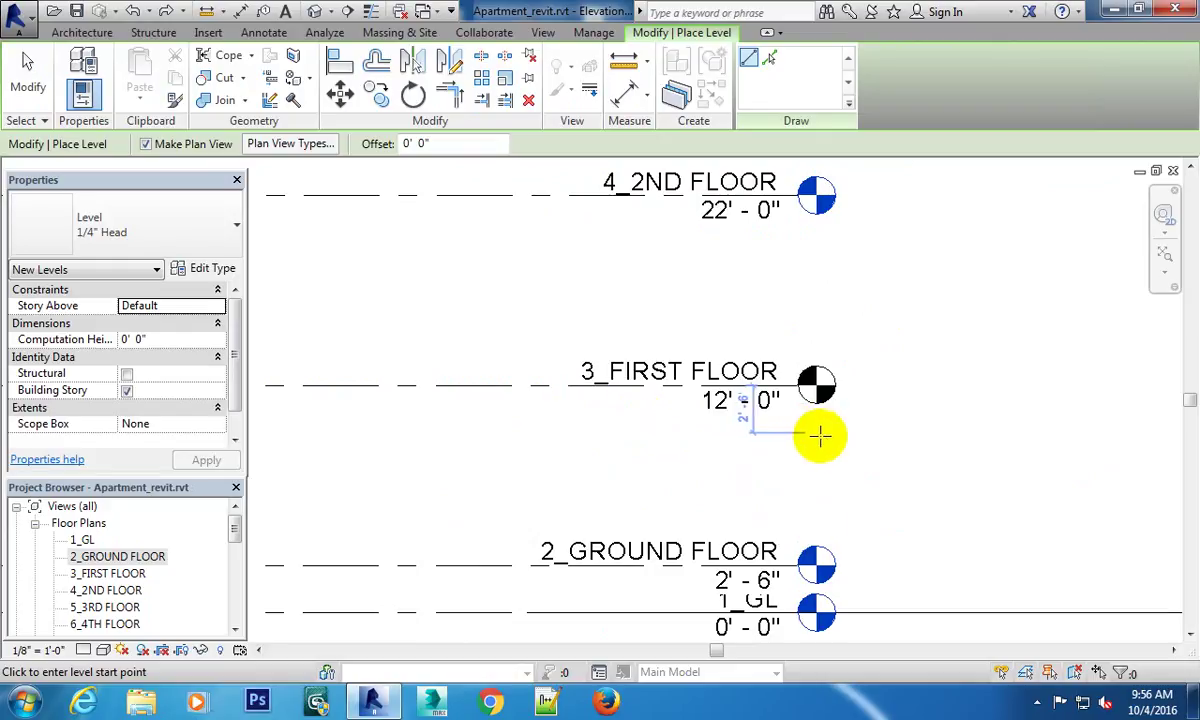
scroll(840, 430, down, 2)
scroll(900, 432, down, 2)
scroll(585, 452, down, 2)
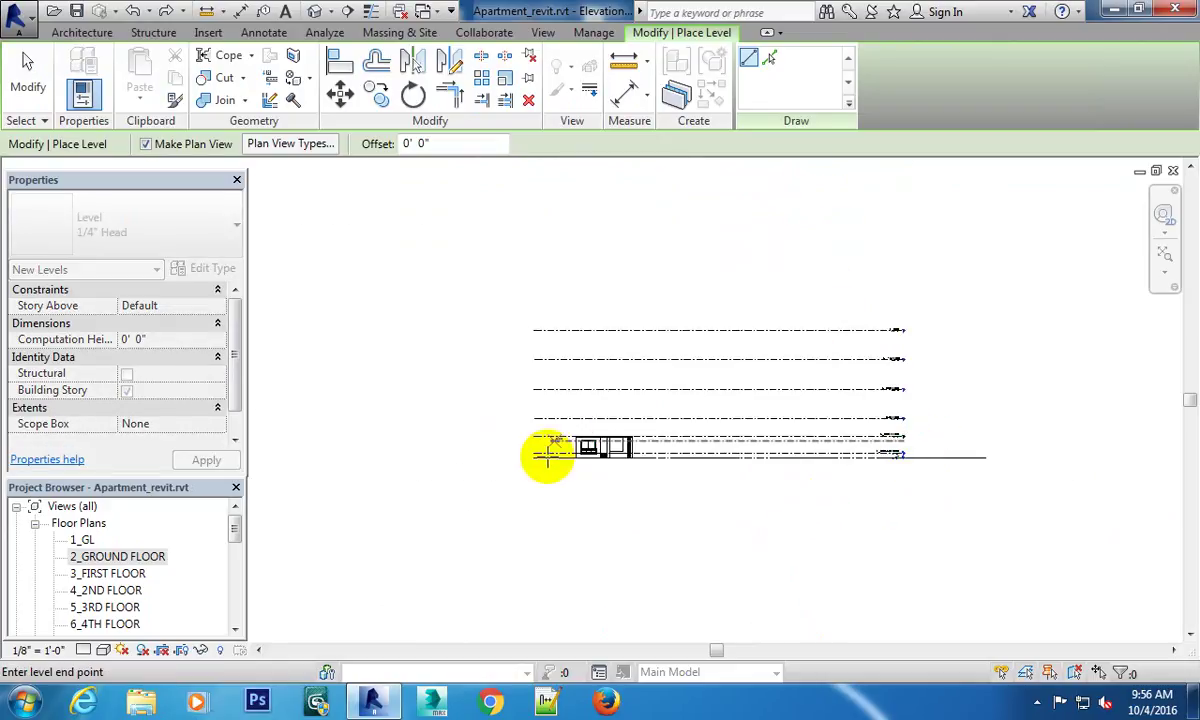
scroll(500, 445, up, 3)
click(478, 430)
click(953, 420)
middle_drag(953, 420, 831, 397)
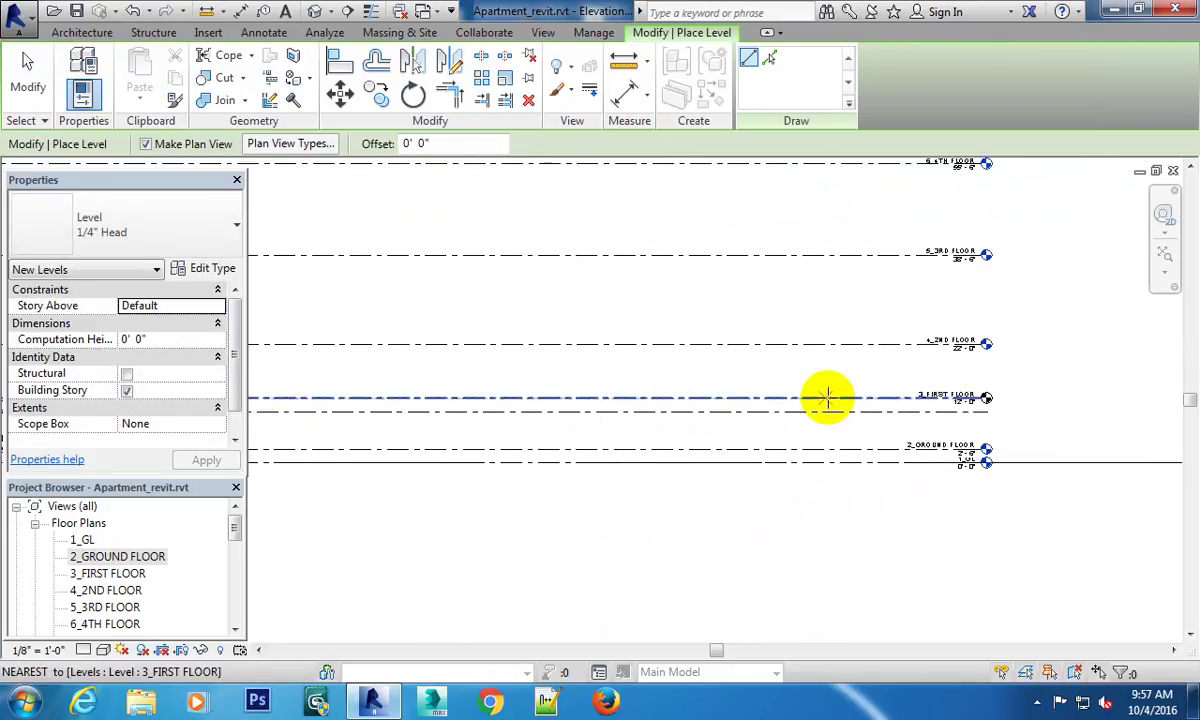
key(Escape)
key(Escape)
mouse_move(925, 429)
middle_down()
mouse_move(796, 469)
mouse_move(1102, 460)
mouse_move(630, 447)
middle_up()
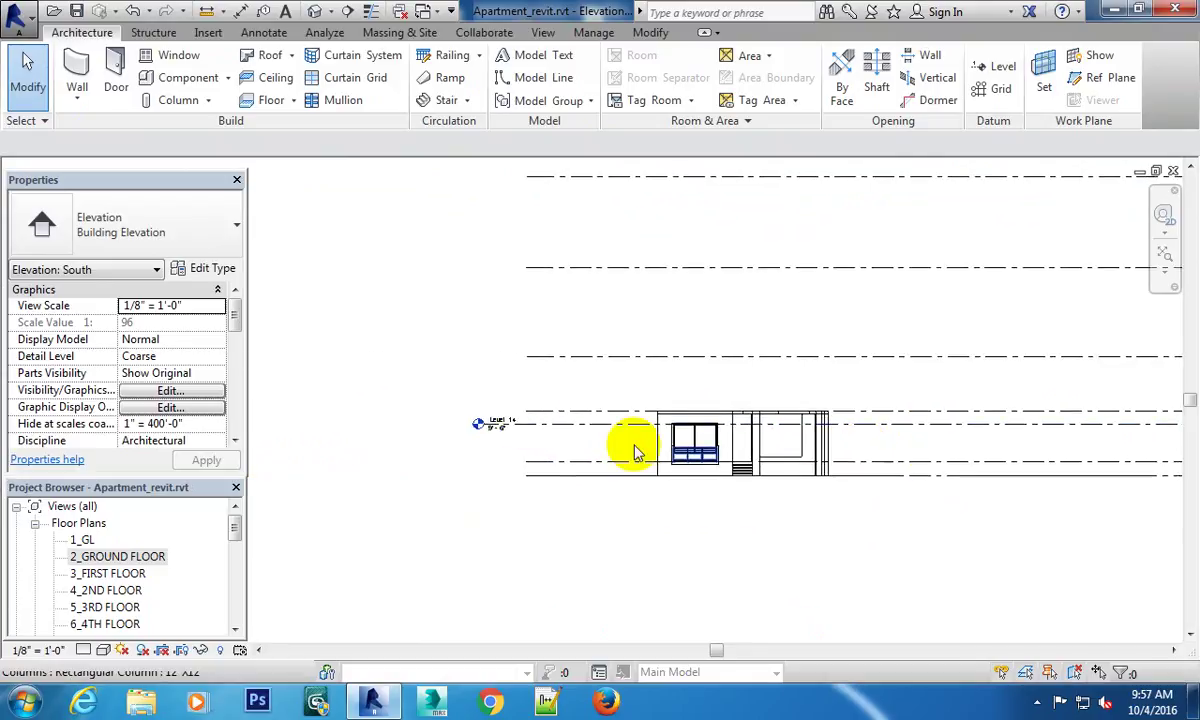
scroll(470, 442, up, 1)
scroll(503, 450, up, 1)
scroll(548, 418, up, 2)
Set Level 14's elevation to 12' 0".
click(548, 418)
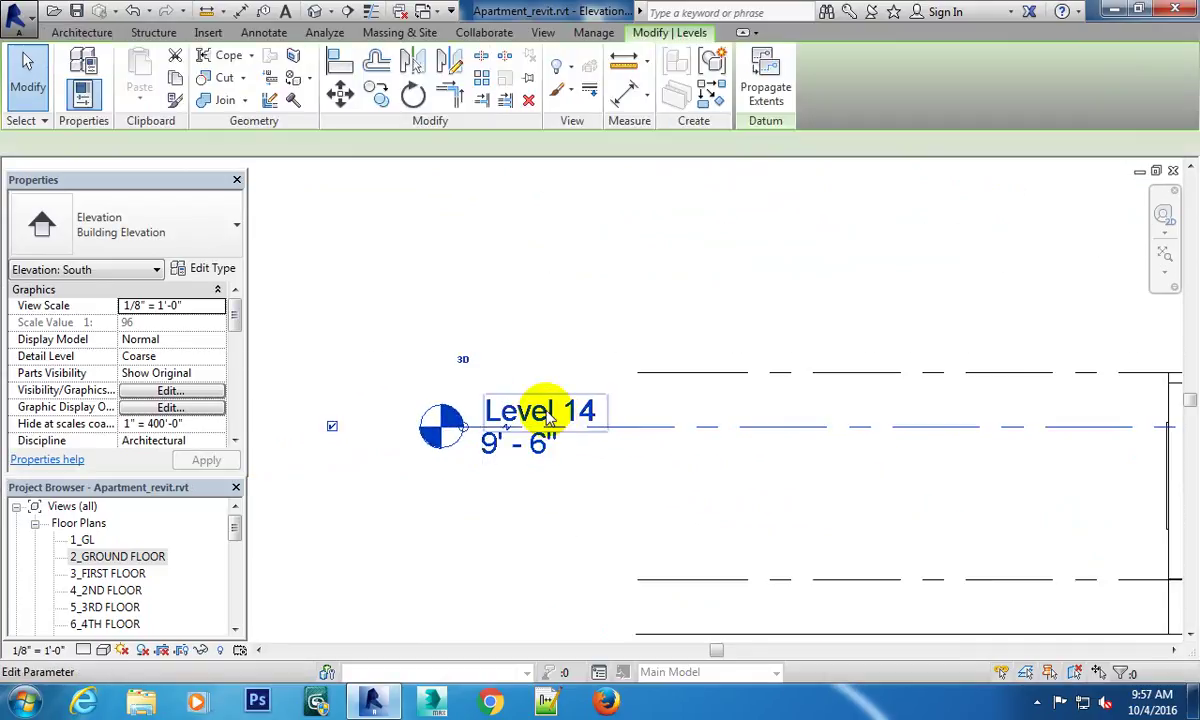
click(549, 447)
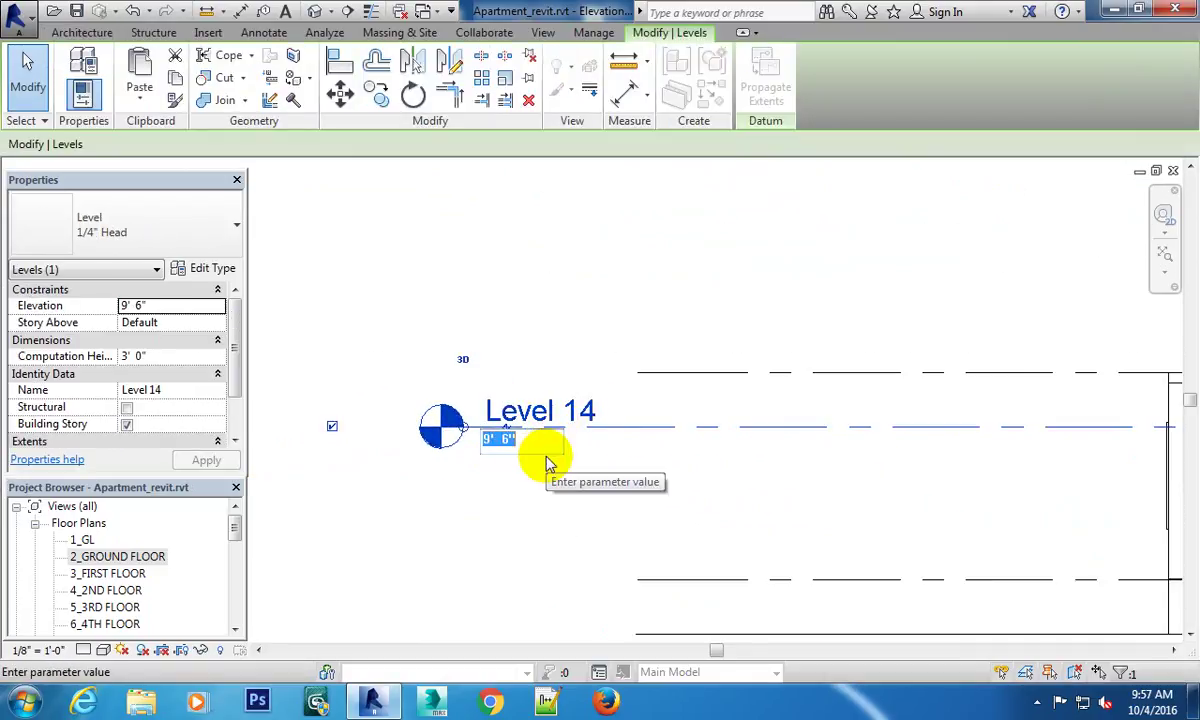
text(12)
text(')
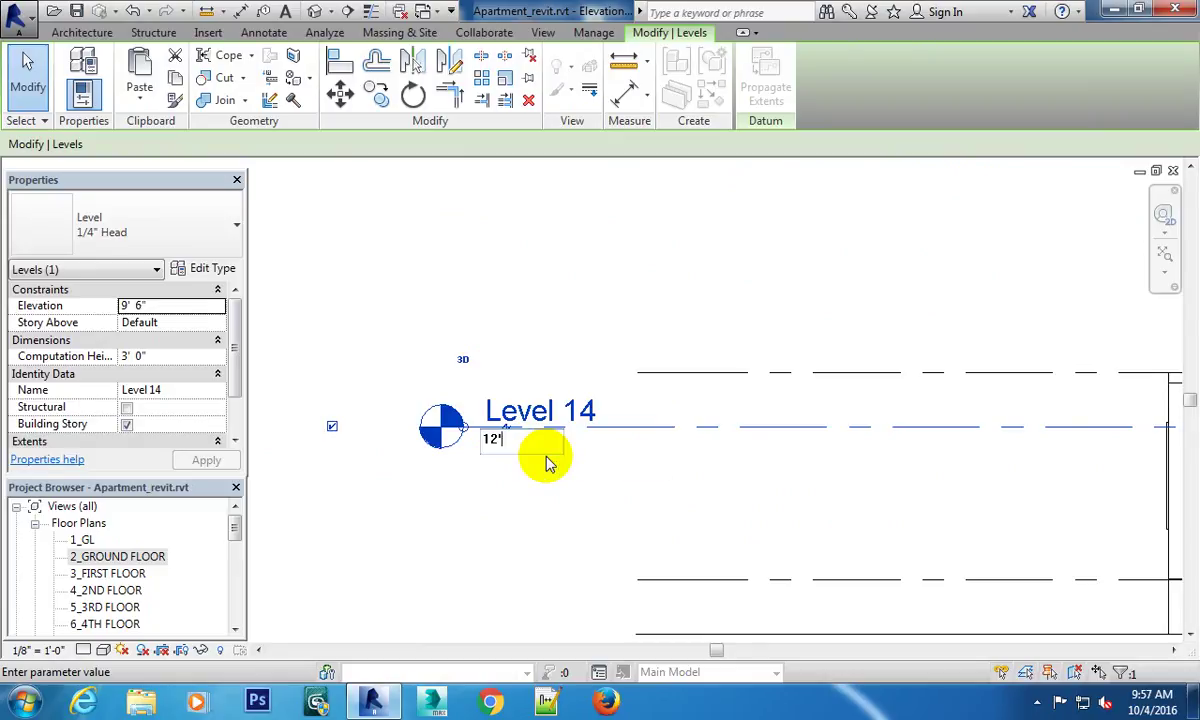
key(Return)
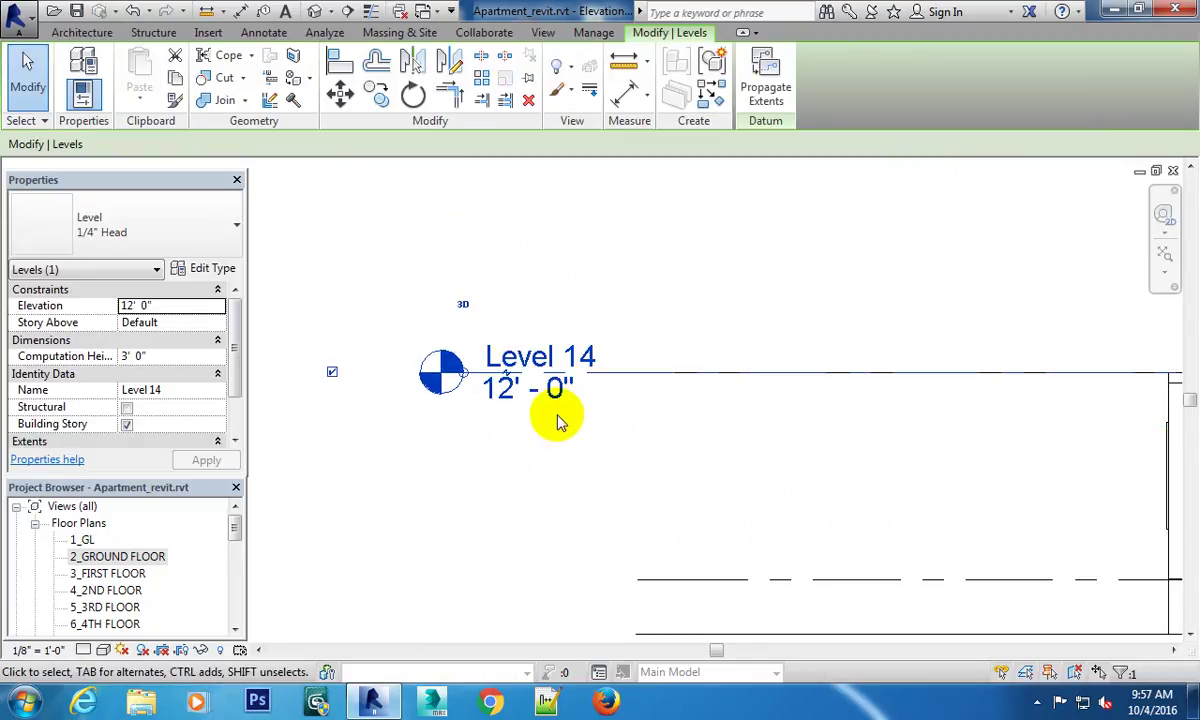
Raise the 3_FIRST FLOOR level elevation to 12' 6".
scroll(680, 440, down, 3)
mouse_move(810, 452)
middle_down()
mouse_move(656, 436)
mouse_move(359, 436)
mouse_move(635, 428)
mouse_move(708, 440)
middle_up()
scroll(852, 410, up, 2)
middle_drag(852, 410, 391, 407)
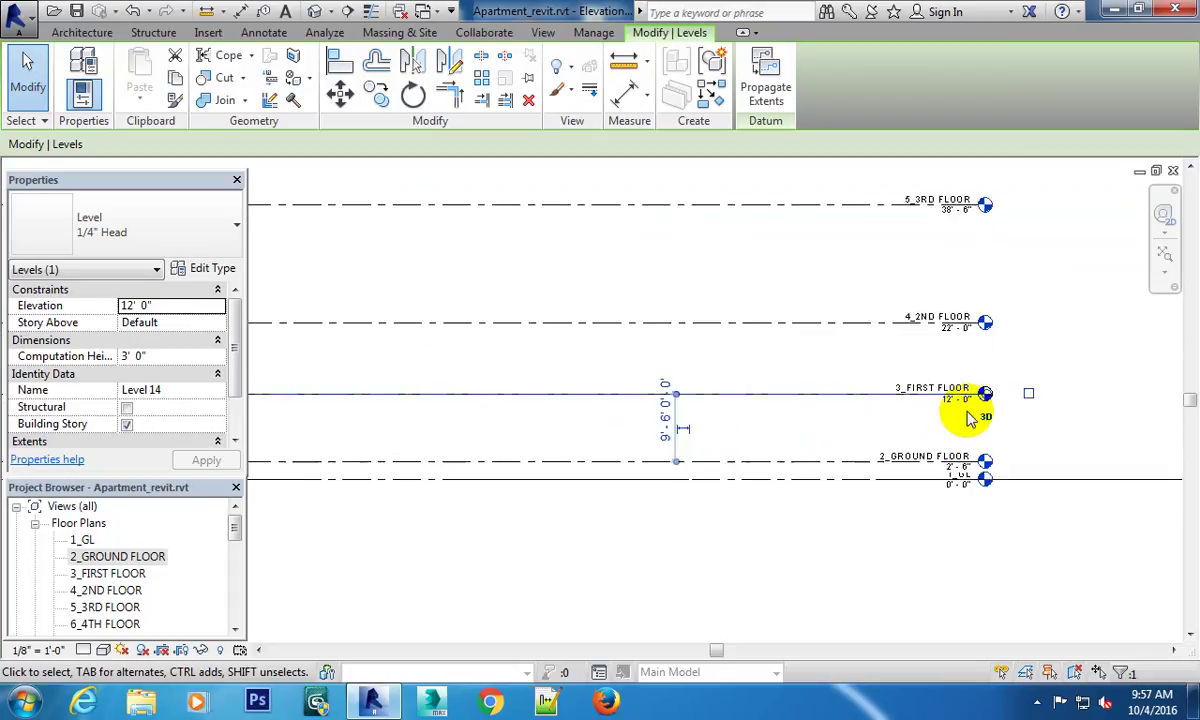
scroll(977, 405, up, 3)
scroll(960, 411, down, 2)
scroll(943, 405, up, 3)
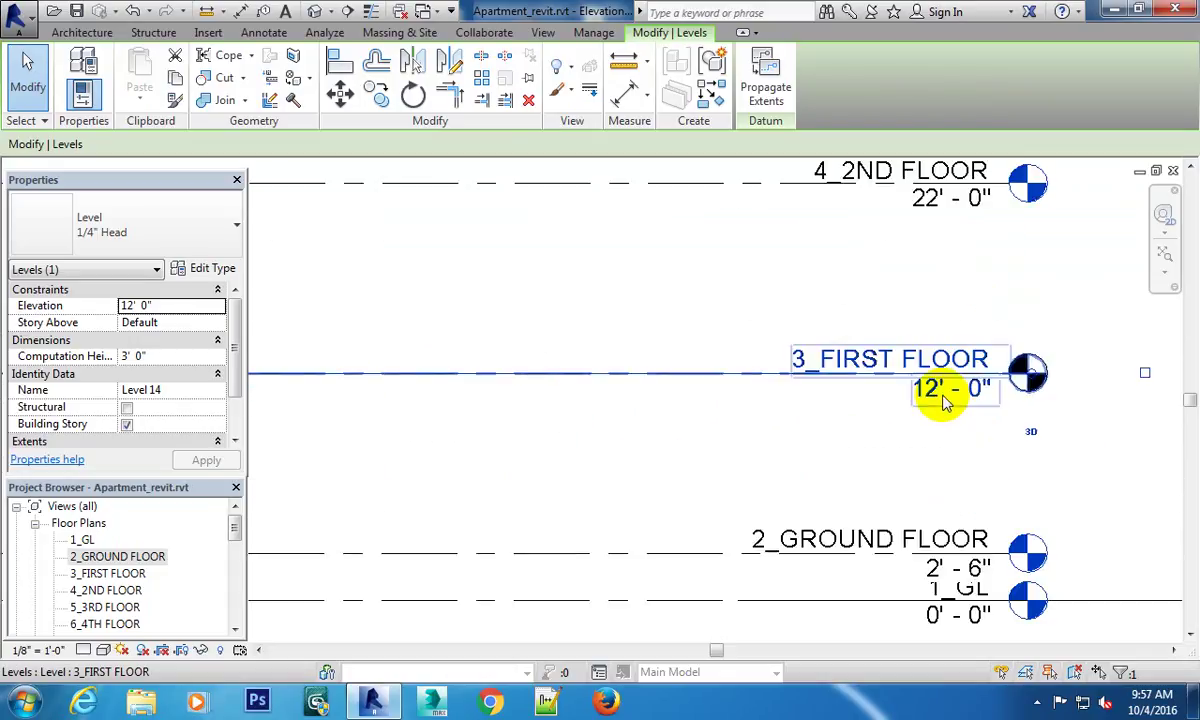
click(940, 392)
text(12' 6")
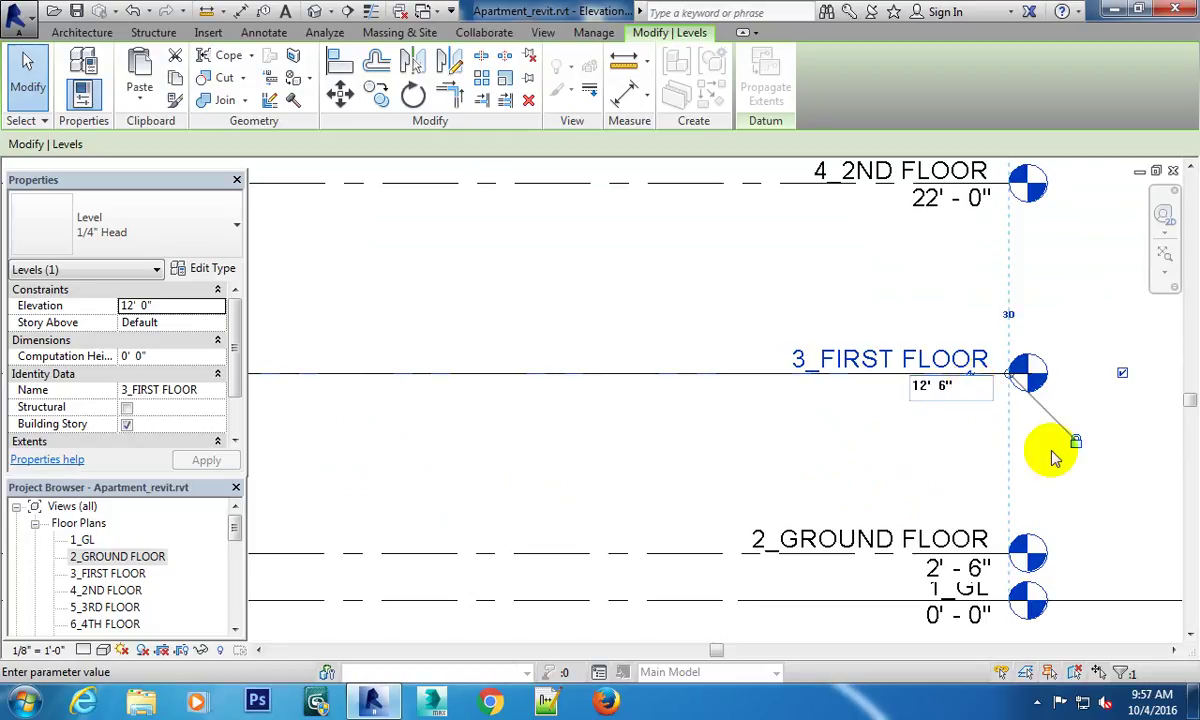
click(1076, 483)
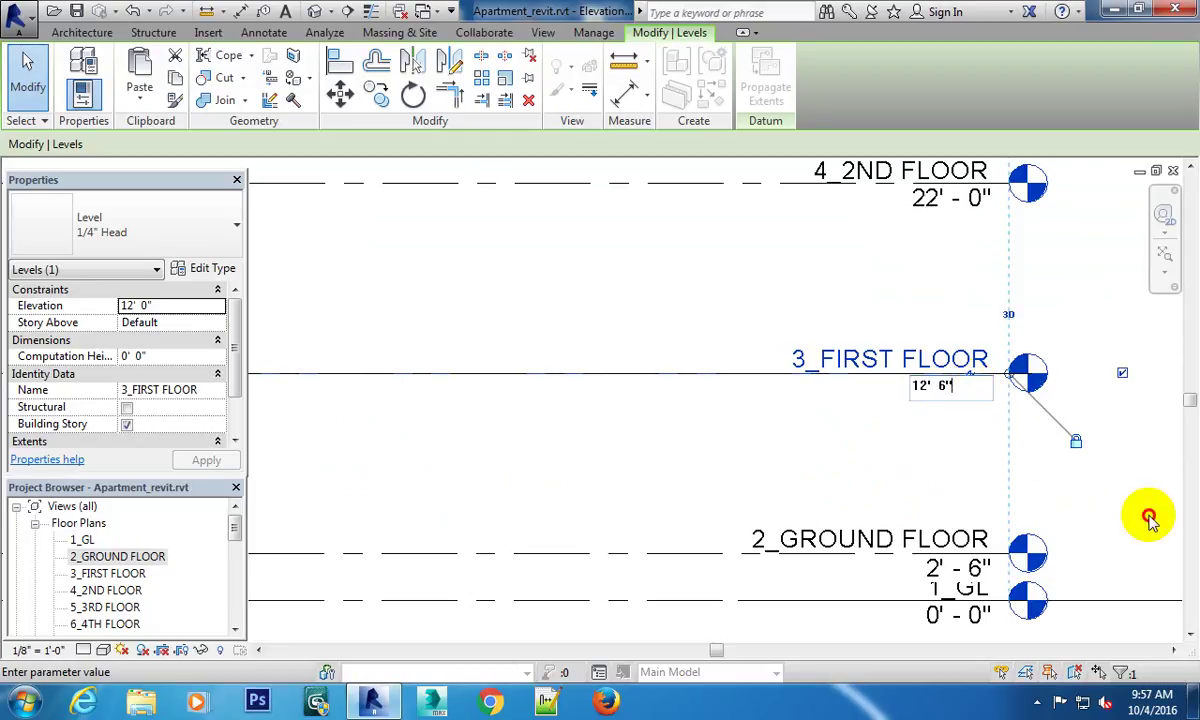
Bring the building front and Level 14 back into view and deselect Level 14.
scroll(857, 355, down, 3)
scroll(858, 380, up, 1)
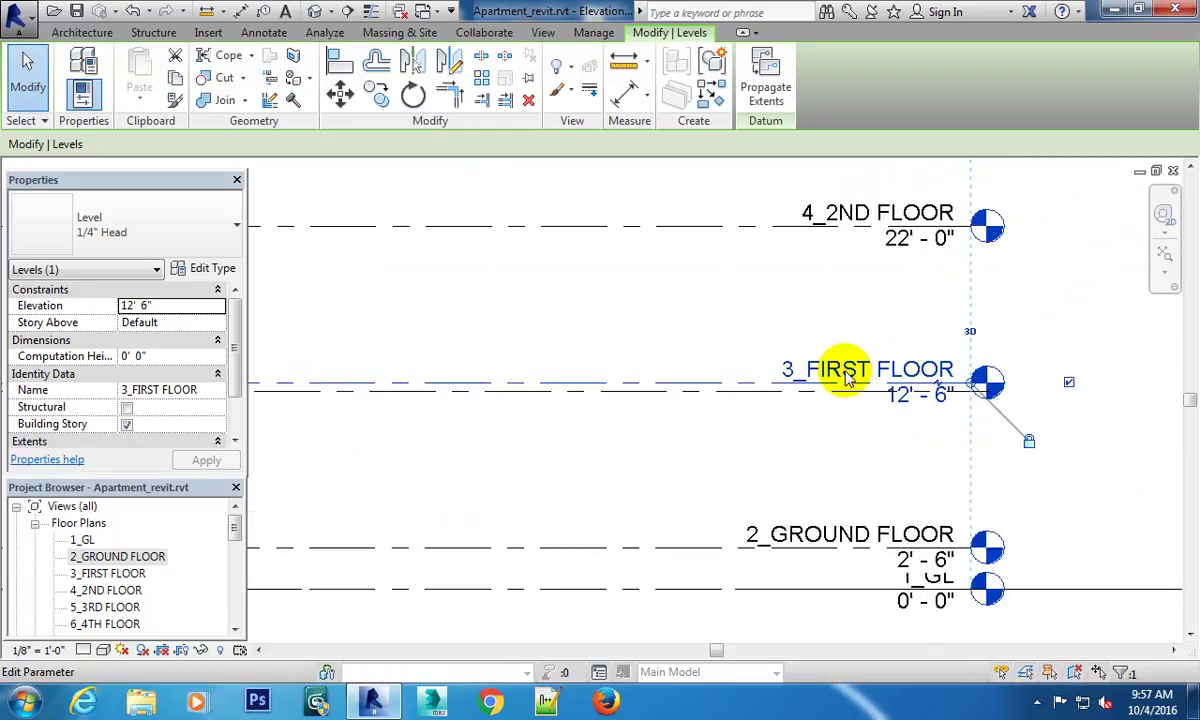
scroll(850, 375, up, 3)
scroll(847, 370, down, 1)
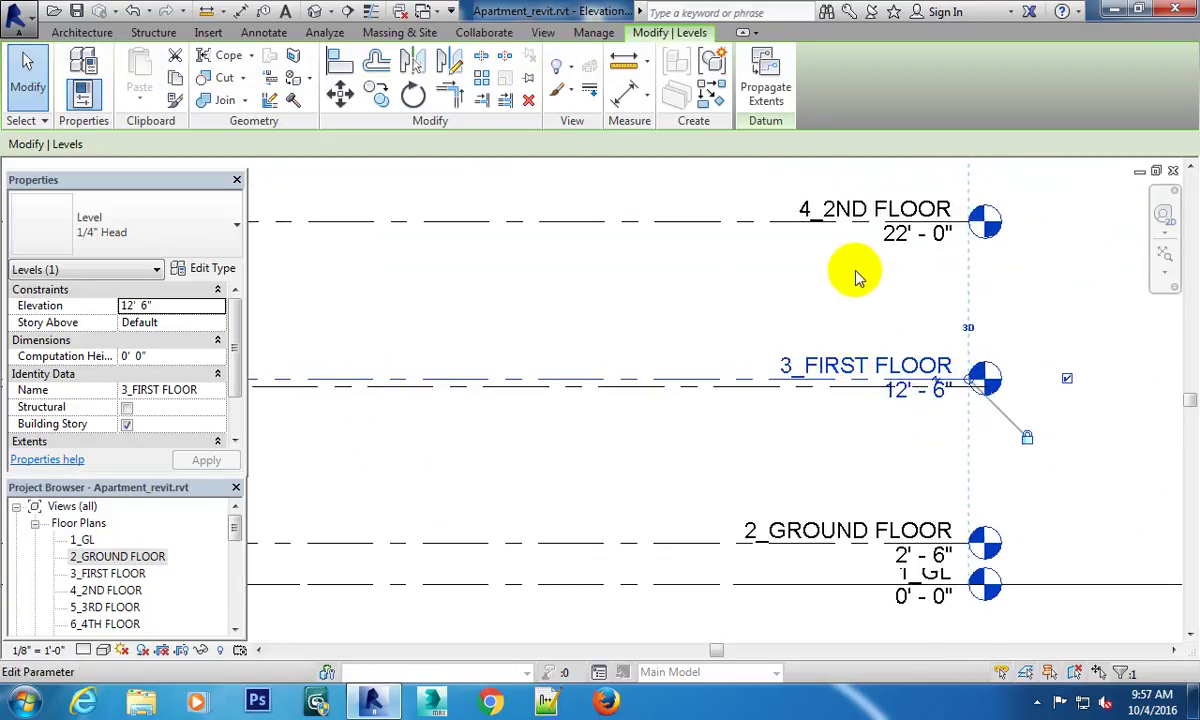
scroll(742, 390, down, 3)
middle_drag(710, 442, 905, 455)
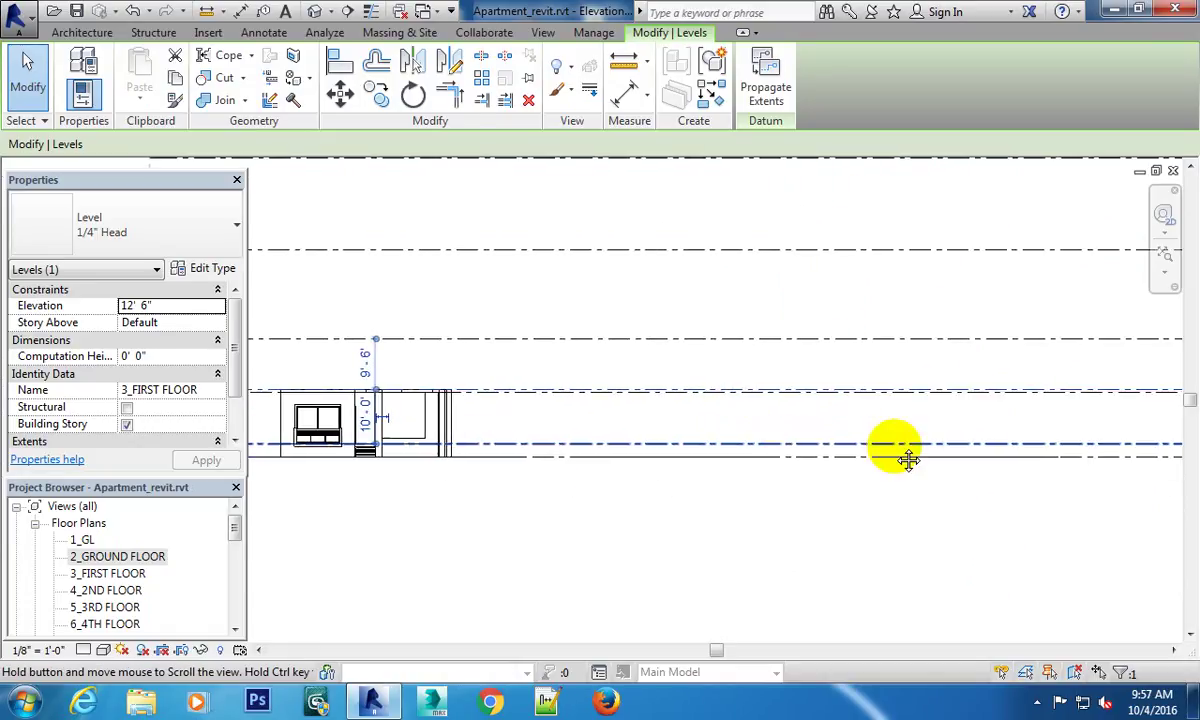
scroll(585, 410, up, 3)
scroll(585, 410, up, 3)
middle_drag(585, 410, 879, 421)
key(Escape)
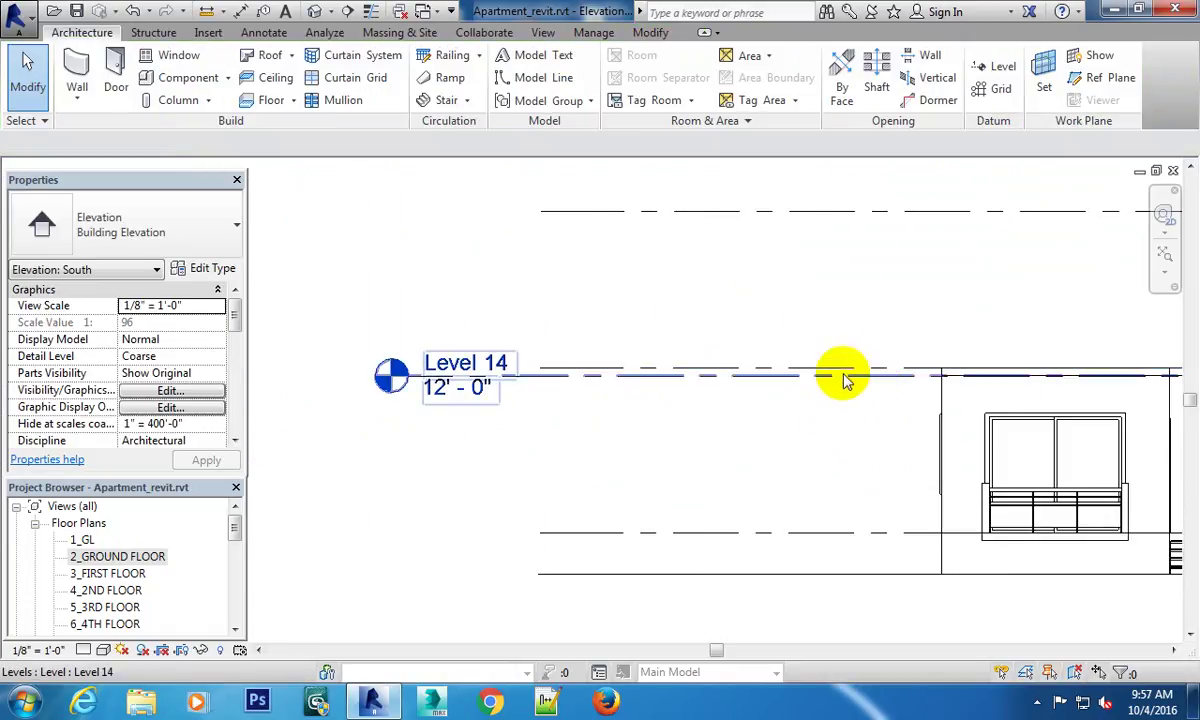
mouse_move(847, 378)
middle_down()
mouse_move(732, 432)
mouse_move(801, 442)
middle_up()
scroll(760, 397, up, 2)
click(777, 394)
scroll(770, 420, down, 2)
scroll(758, 442, down, 1)
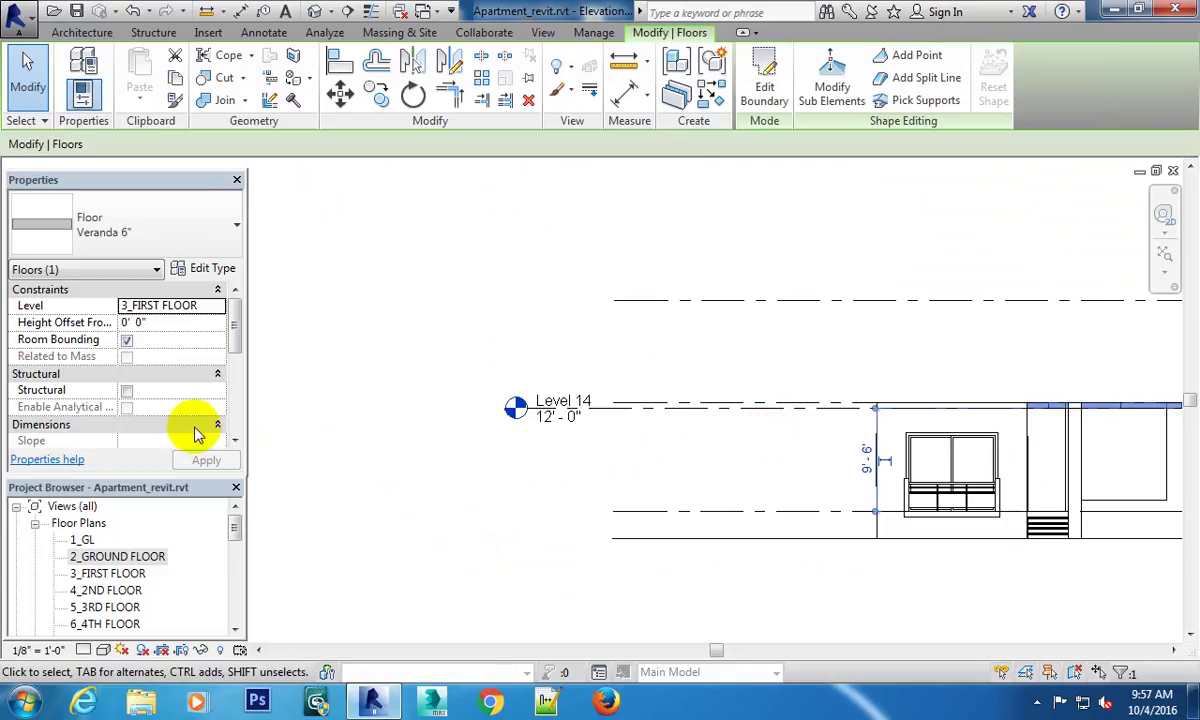
click(219, 309)
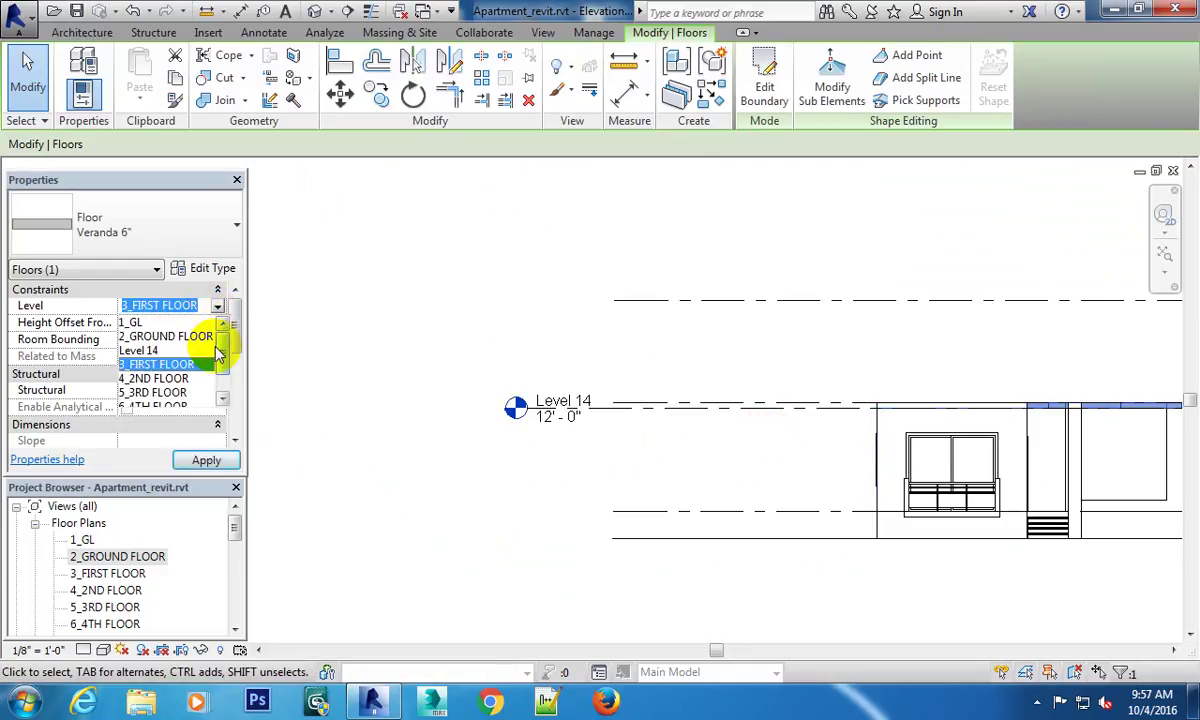
click(140, 350)
click(754, 340)
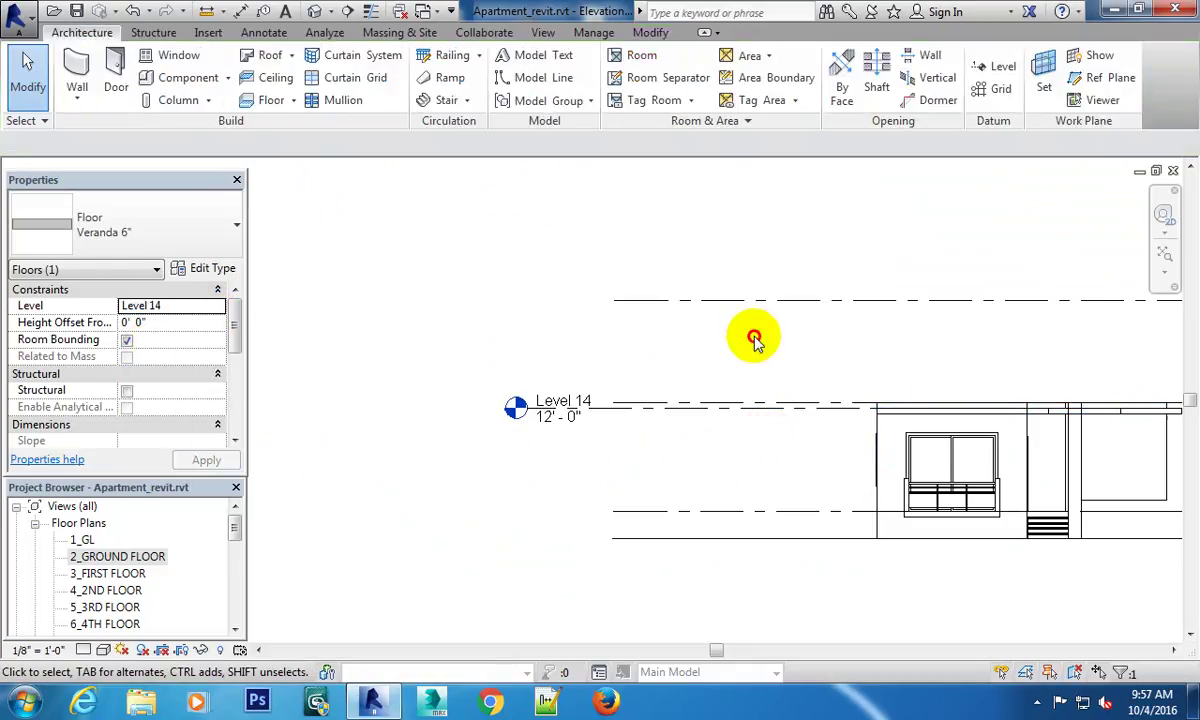
scroll(929, 442, up, 2)
middle_drag(929, 442, 592, 405)
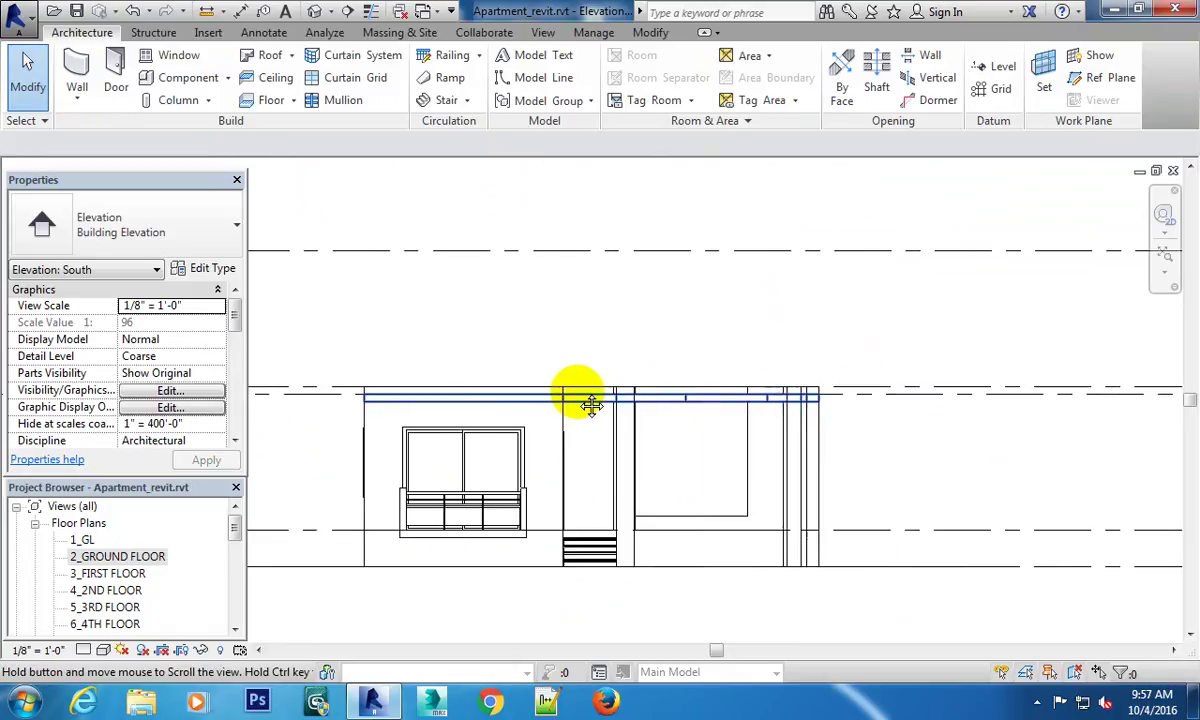
scroll(850, 405, up, 2)
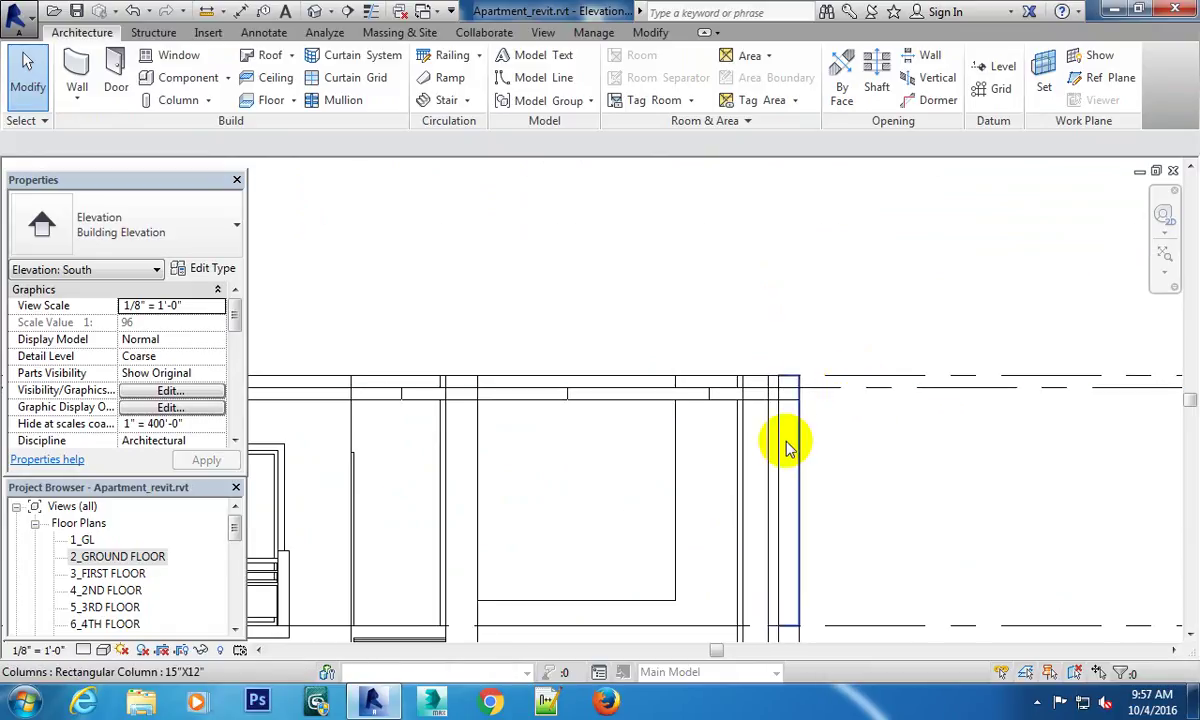
scroll(787, 447, down, 1)
scroll(777, 396, down, 2)
scroll(852, 407, down, 2)
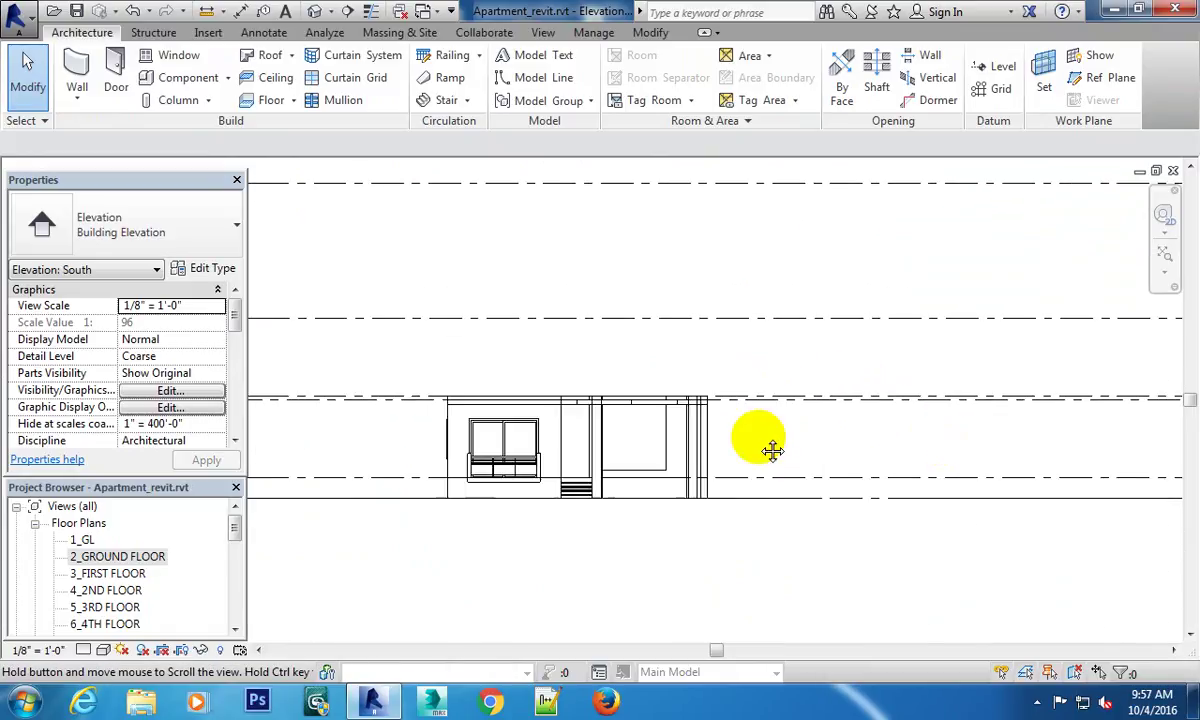
middle_drag(773, 451, 584, 407)
scroll(584, 407, up, 1)
scroll(621, 394, up, 2)
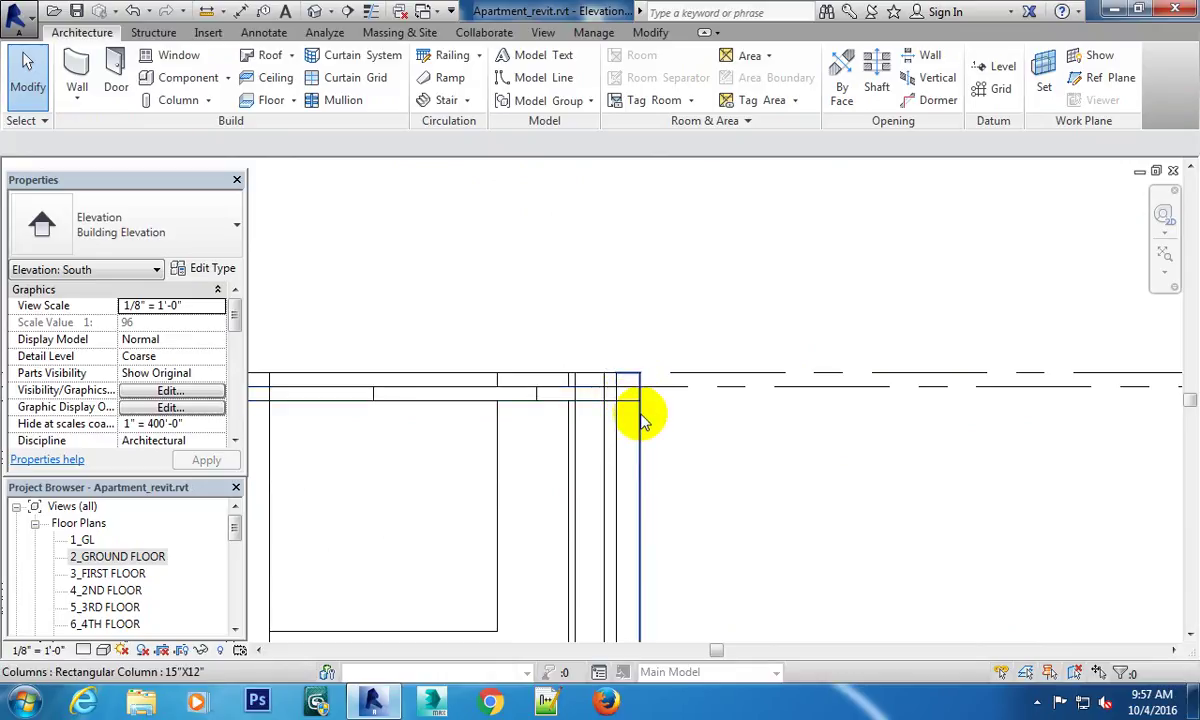
scroll(694, 434, down, 1)
scroll(694, 397, down, 2)
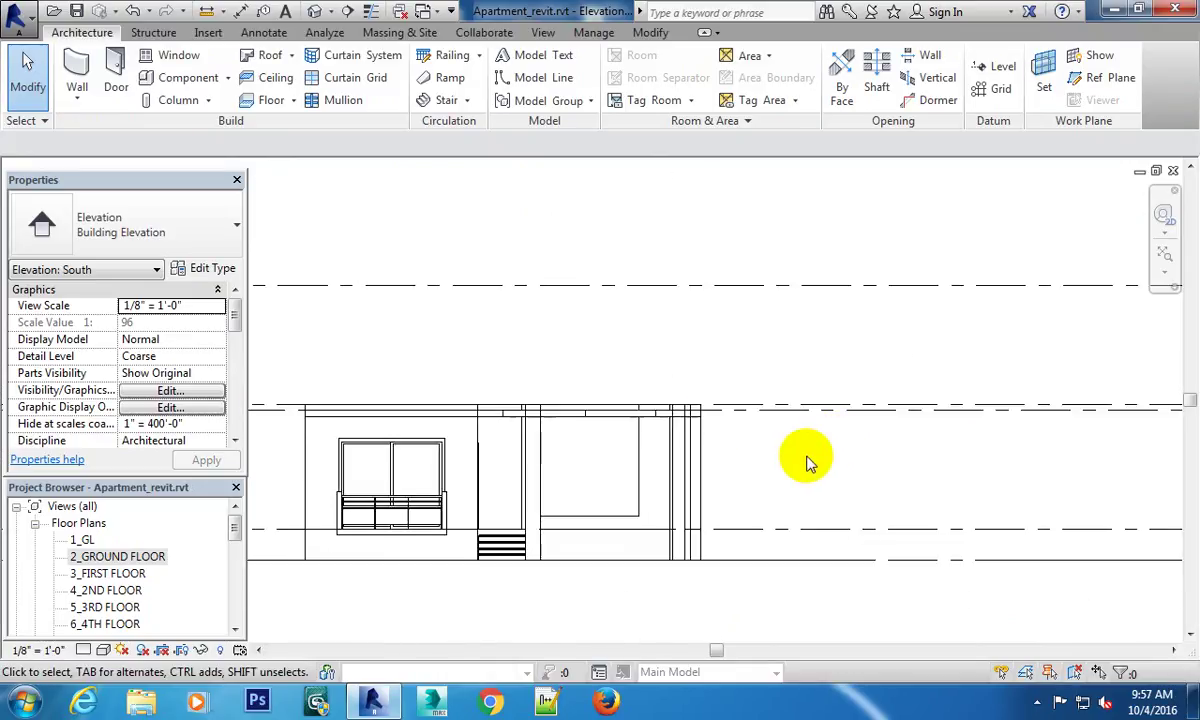
scroll(837, 450, down, 2)
scroll(635, 442, up, 1)
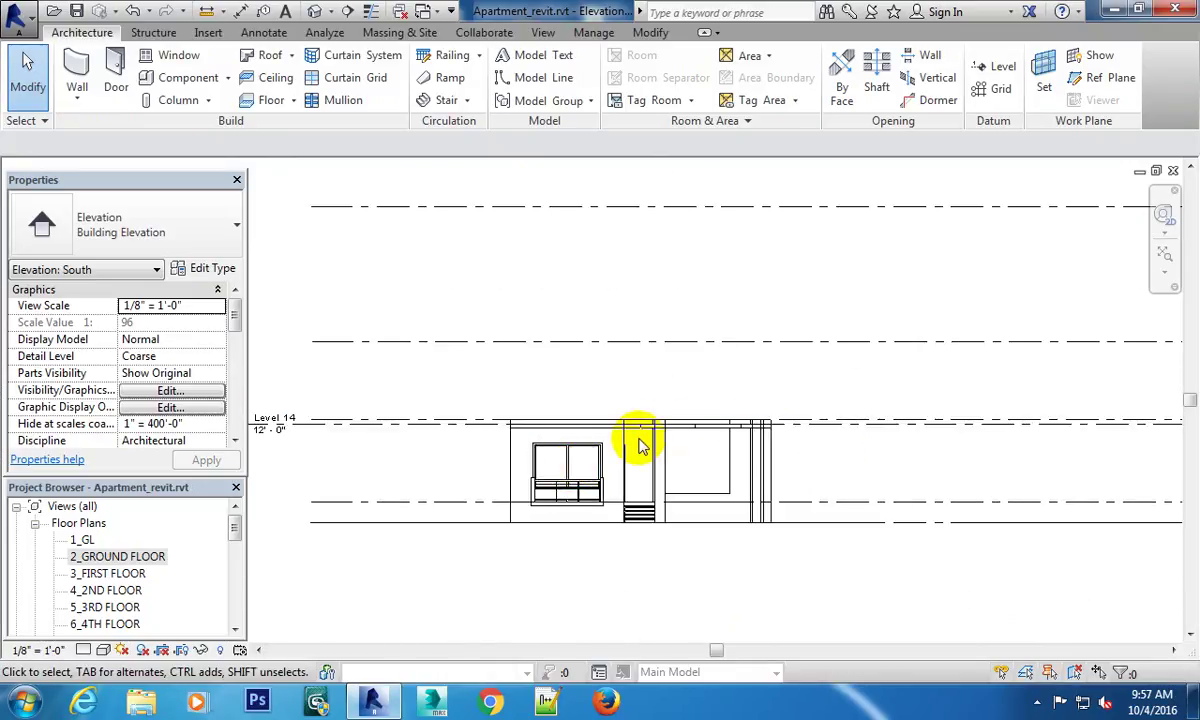
scroll(600, 455, up, 1)
scroll(790, 437, up, 4)
scroll(760, 420, up, 1)
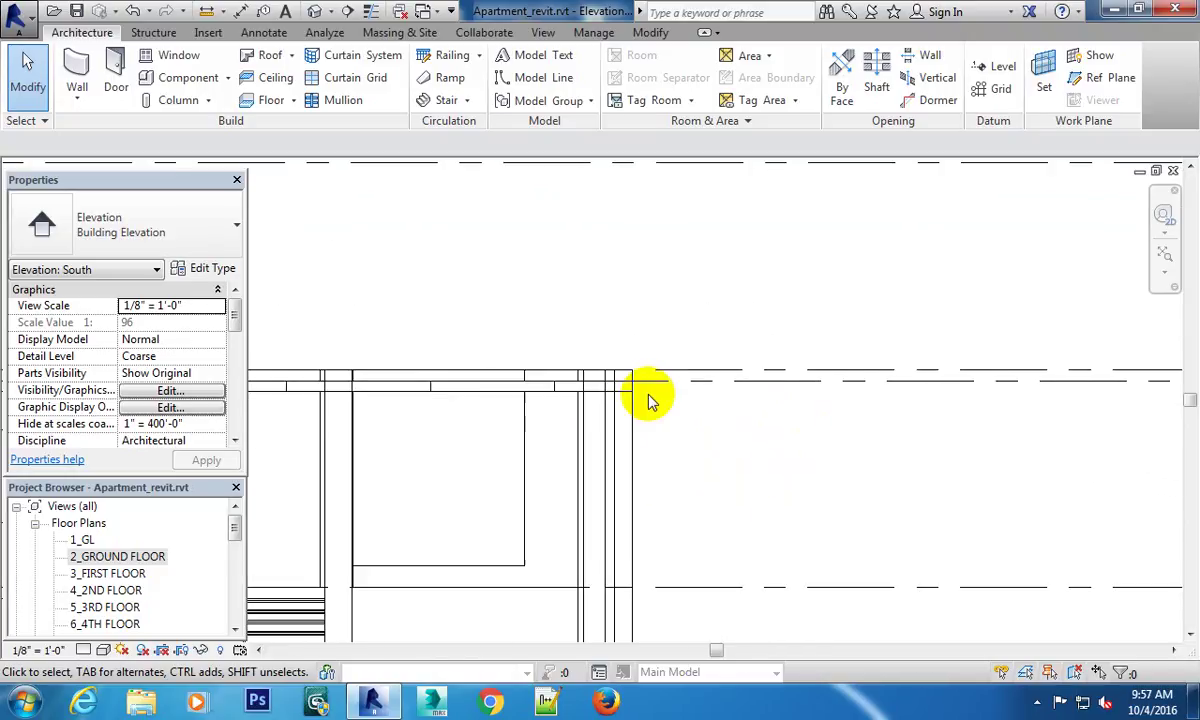
scroll(600, 402, up, 1)
scroll(720, 430, down, 3)
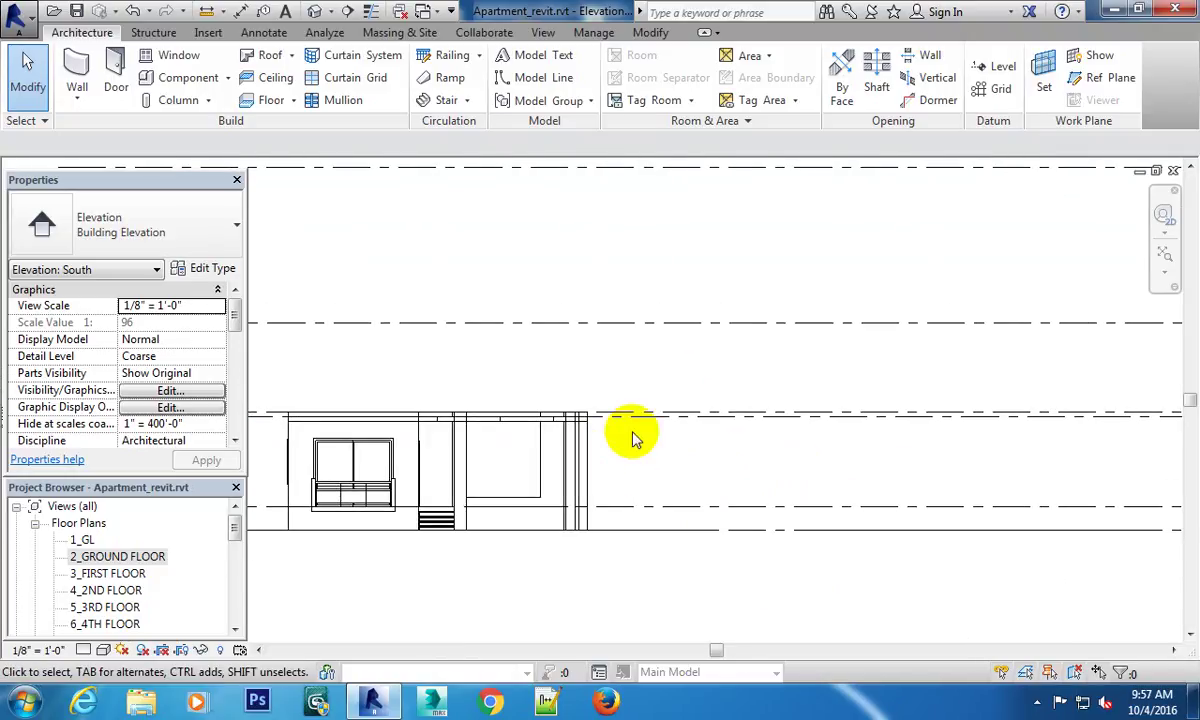
scroll(621, 432, up, 2)
scroll(621, 415, up, 2)
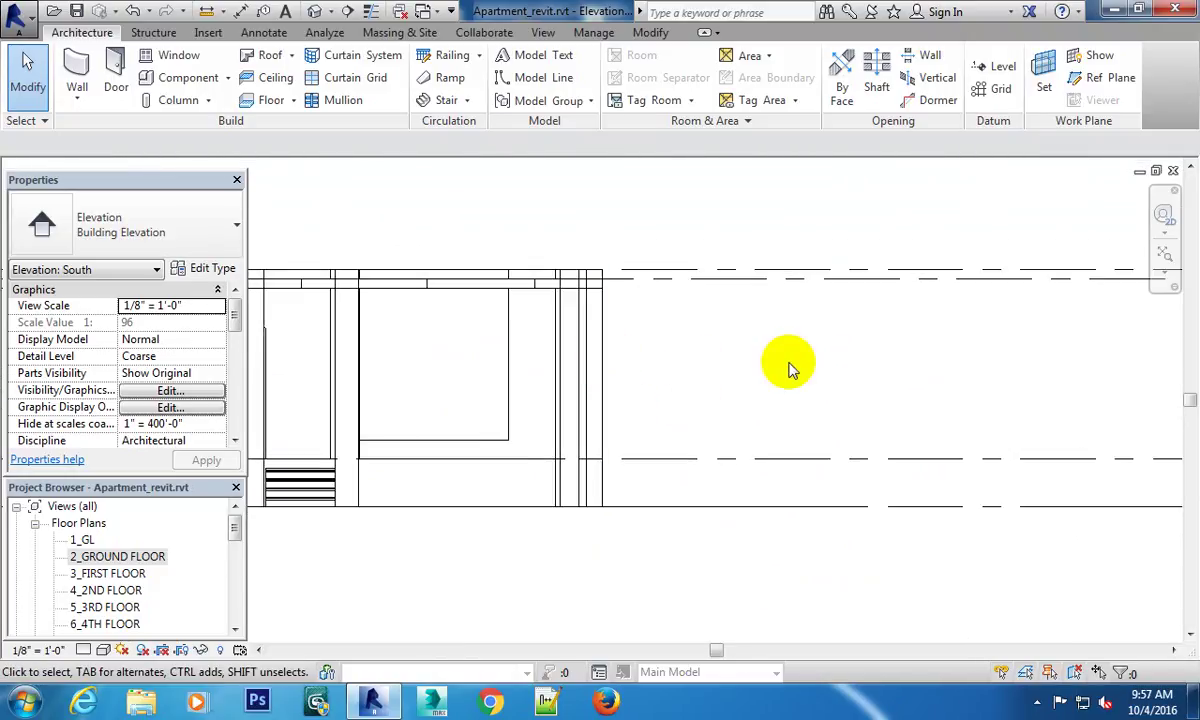
scroll(820, 365, down, 2)
scroll(780, 395, down, 1)
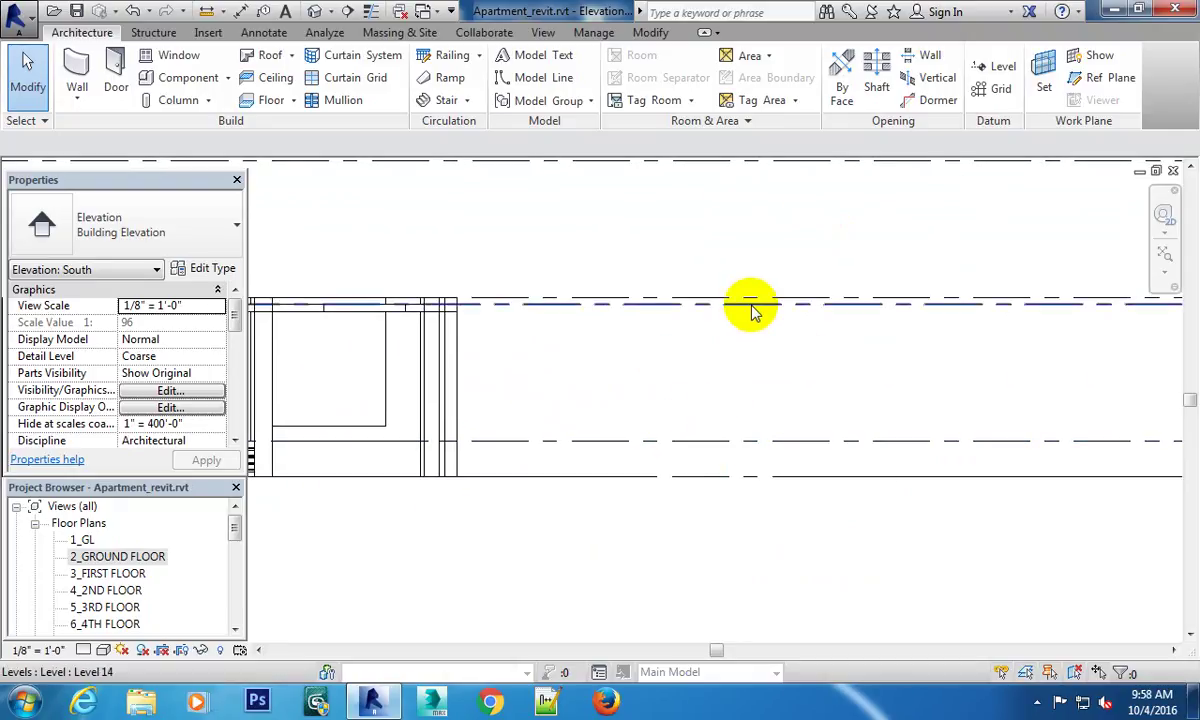
middle_drag(630, 305, 760, 360)
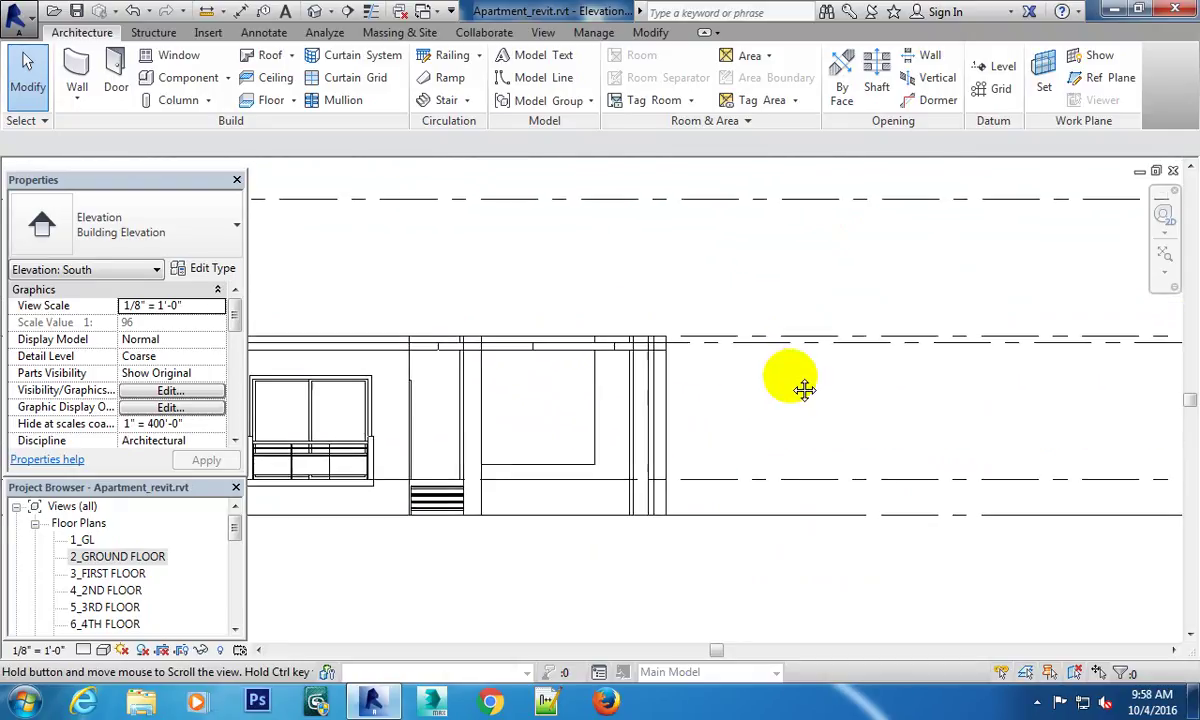
scroll(630, 362, up, 2)
scroll(632, 356, up, 1)
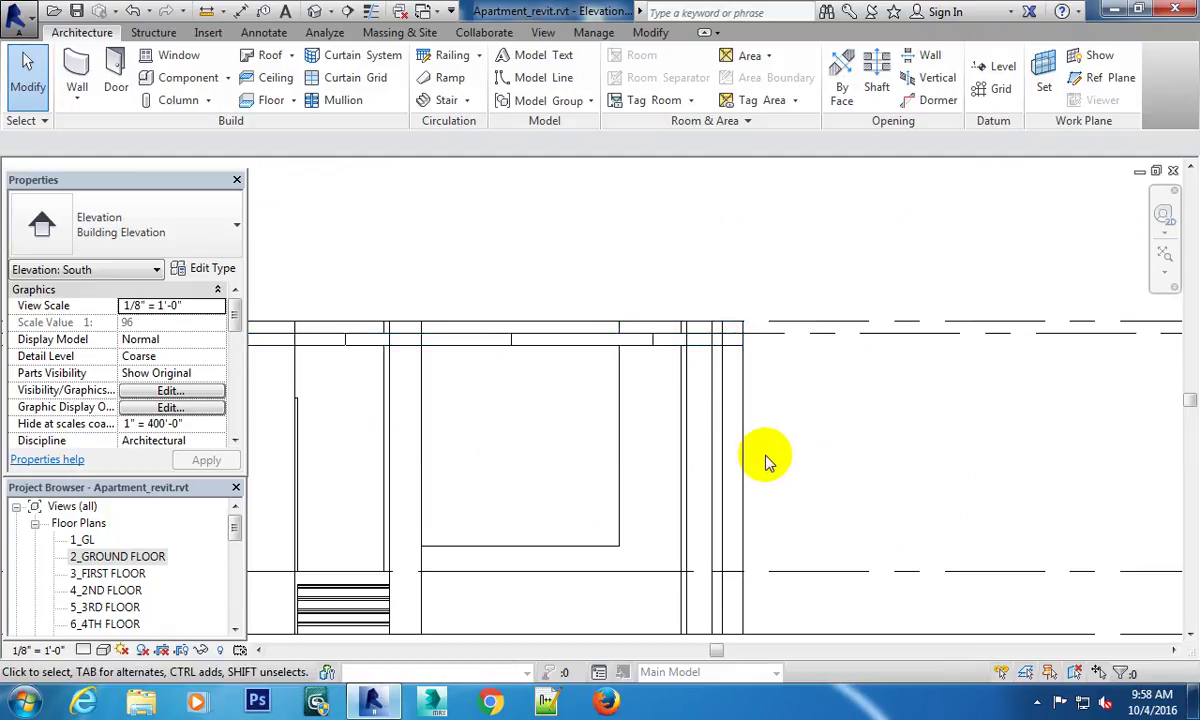
scroll(777, 460, down, 3)
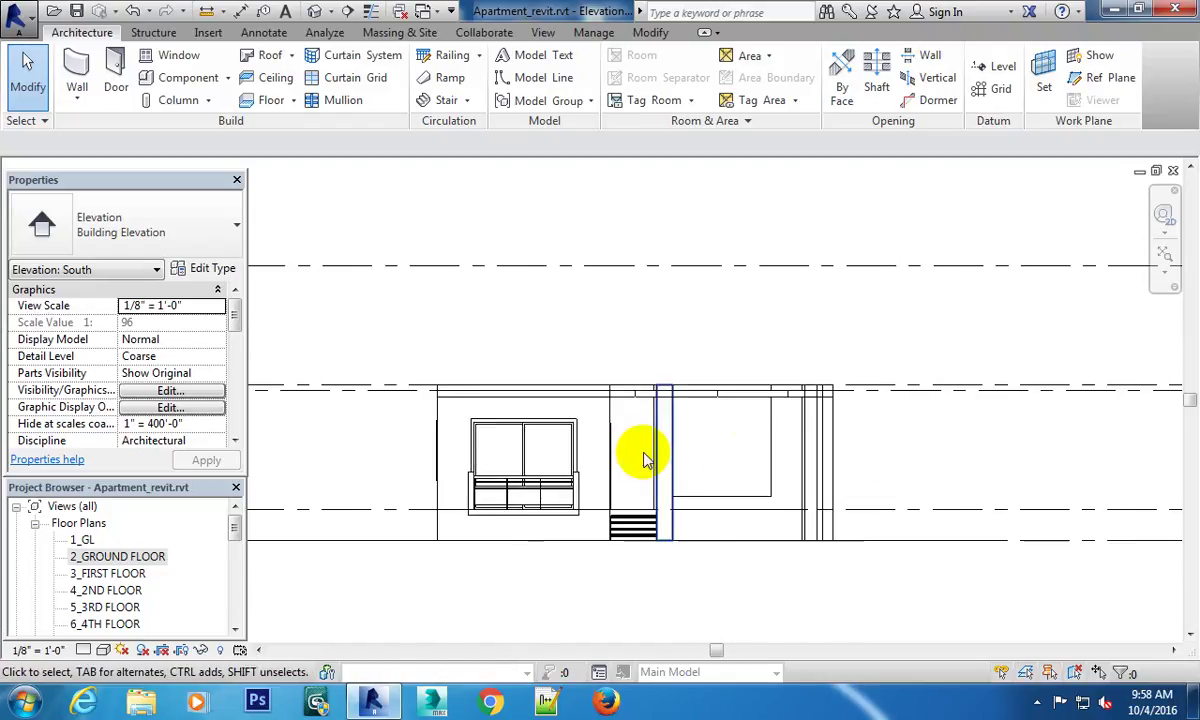
scroll(660, 420, up, 2)
middle_drag(943, 450, 800, 437)
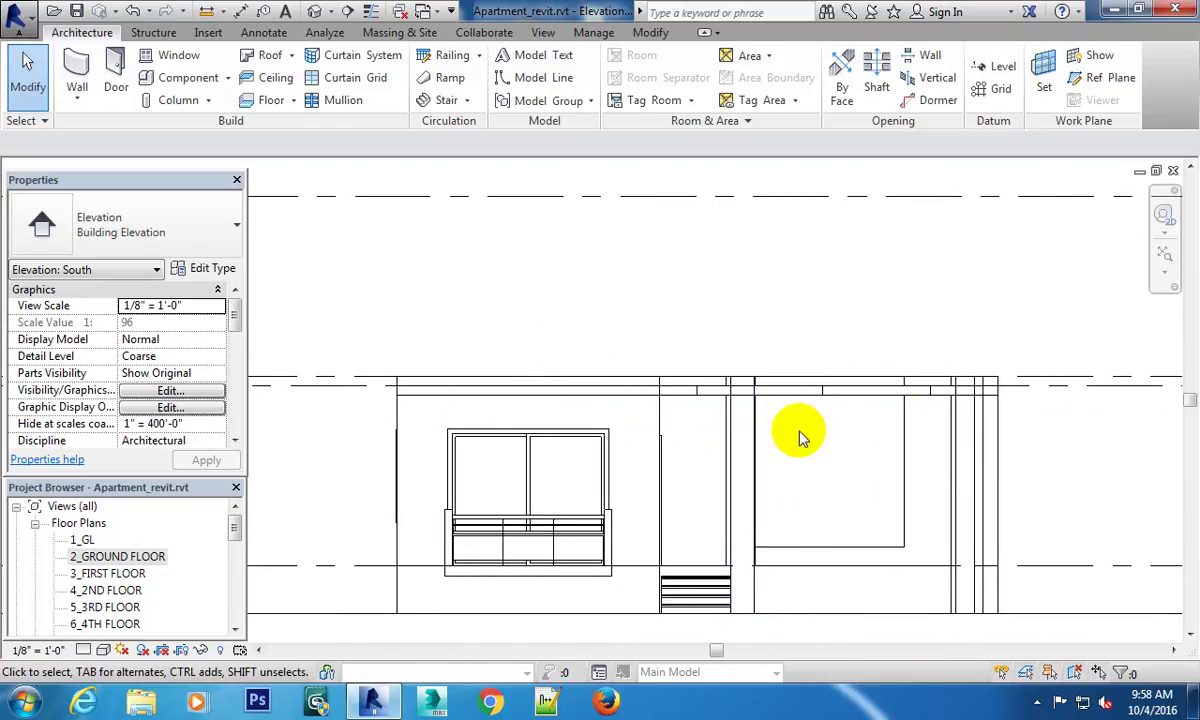
scroll(959, 429, down, 1)
middle_drag(959, 429, 731, 420)
scroll(919, 383, down, 1)
middle_drag(919, 383, 747, 476)
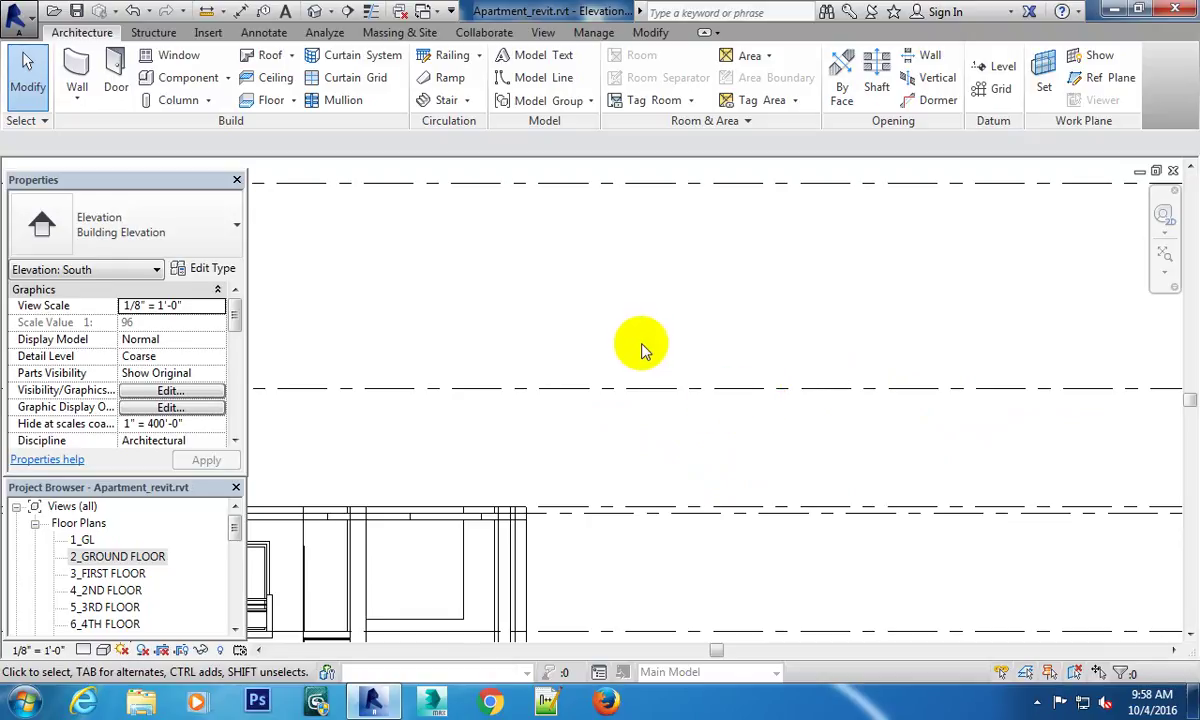
middle_drag(697, 340, 956, 209)
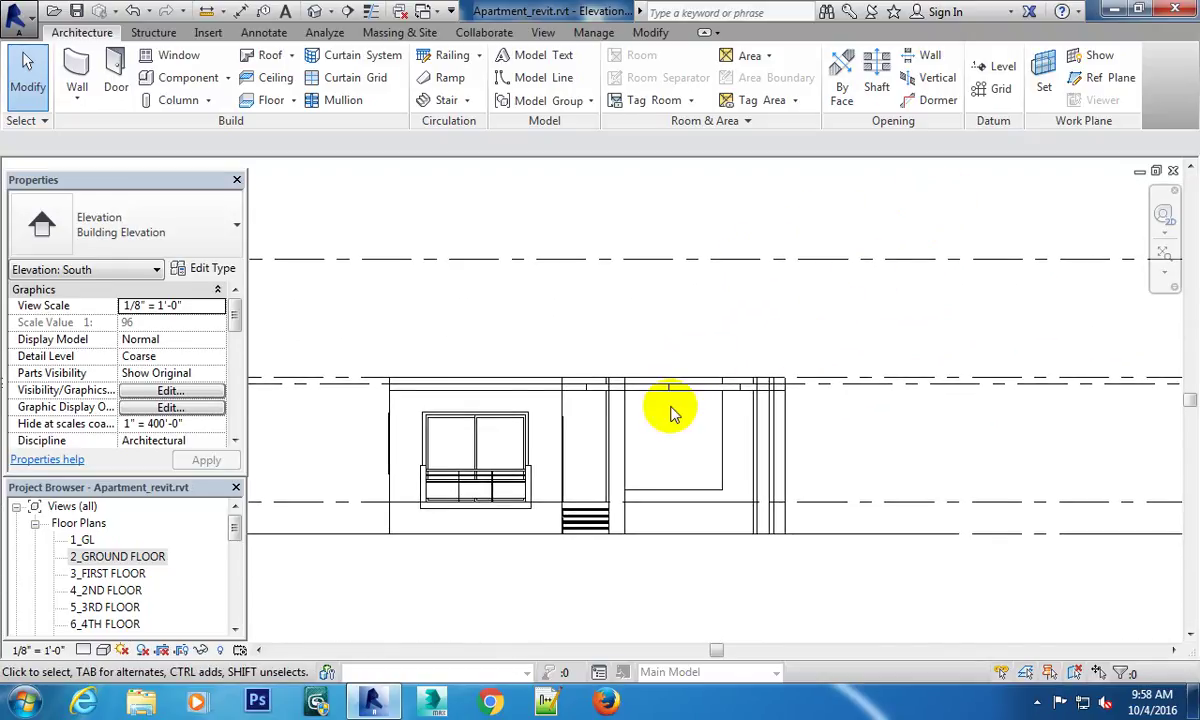
Switch to the {3D} view with the 3D shortcut and orbit to see the veranda roof on its columns.
key(3)
key(d)
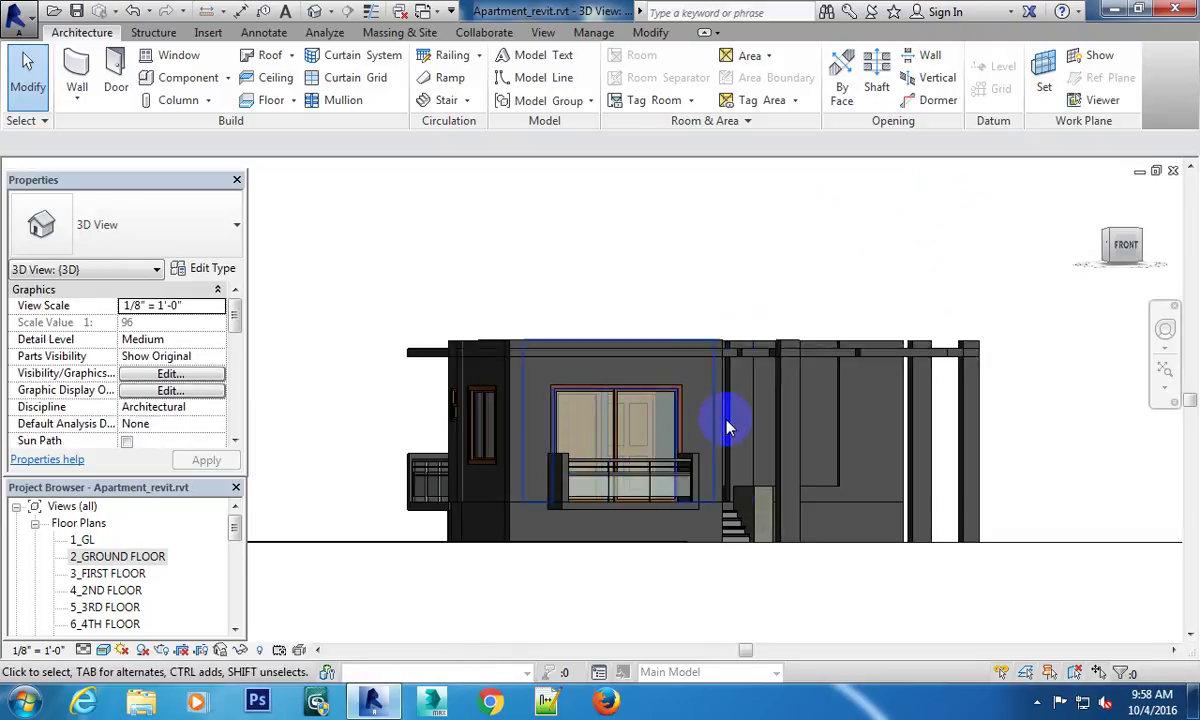
mouse_move(568, 373)
shift+middle_down()
mouse_move(638, 457)
mouse_move(632, 429)
shift+middle_up()
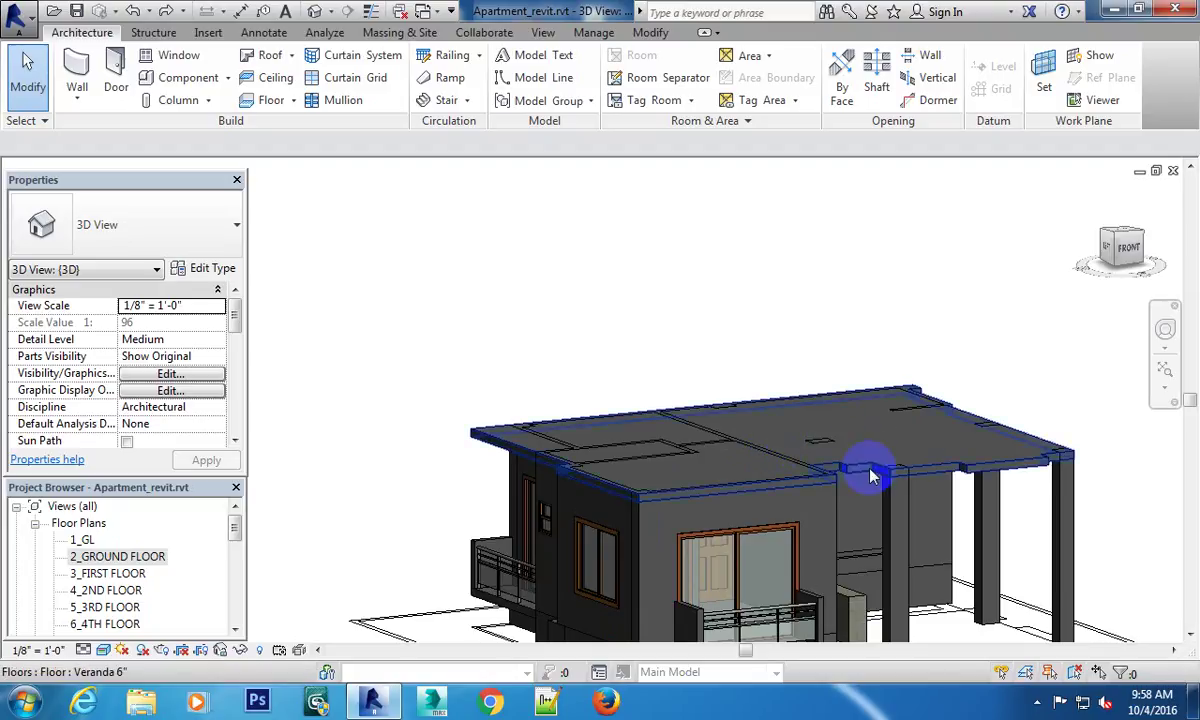
shift+middle_drag(815, 439, 752, 358)
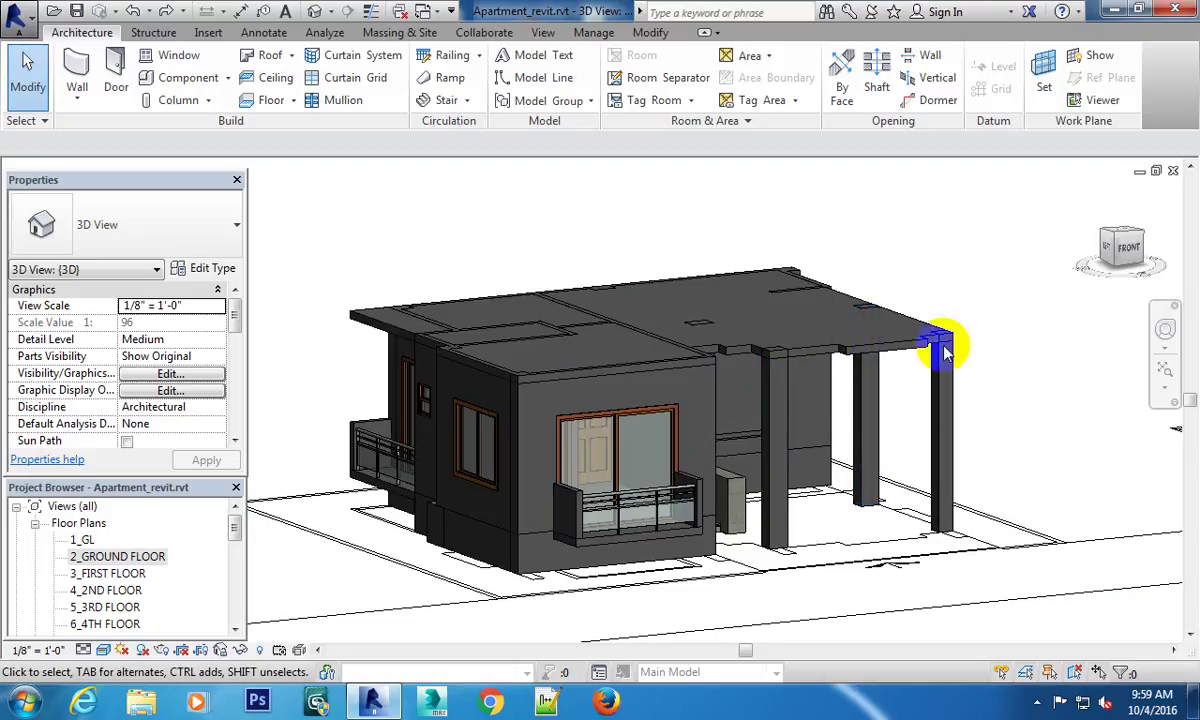
middle_drag(680, 375, 780, 450)
scroll(780, 450, up, 3)
scroll(809, 426, down, 1)
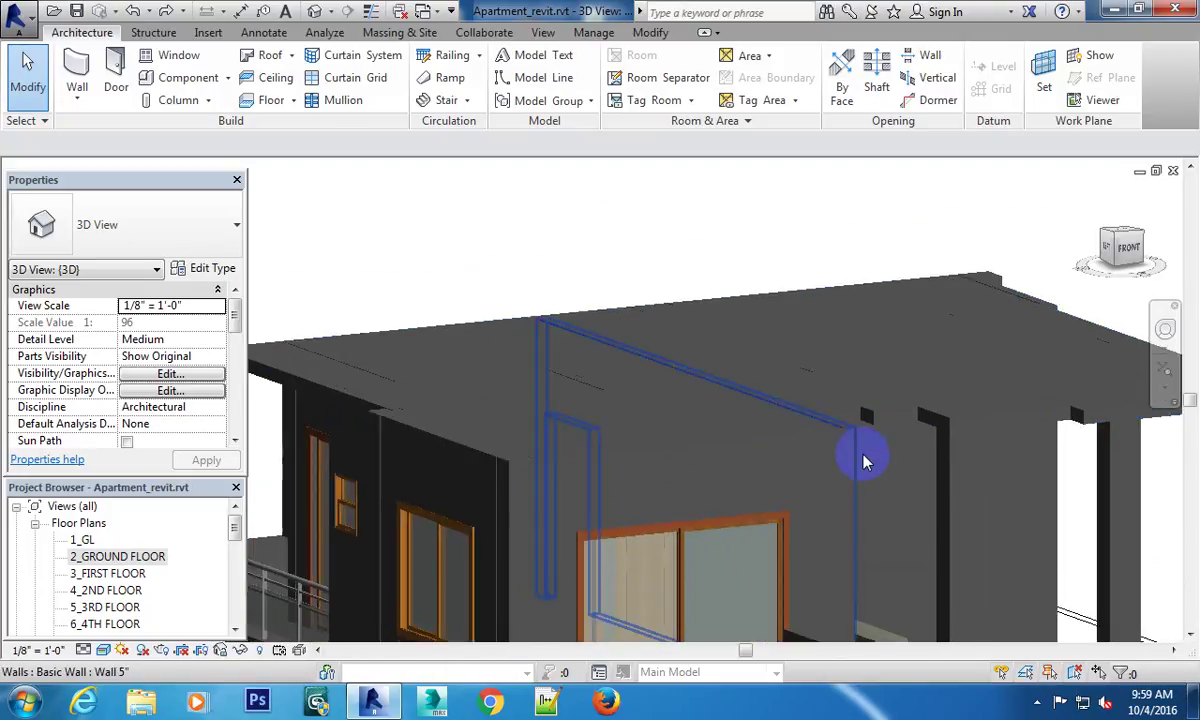
scroll(825, 423, down, 1)
scroll(852, 396, down, 2)
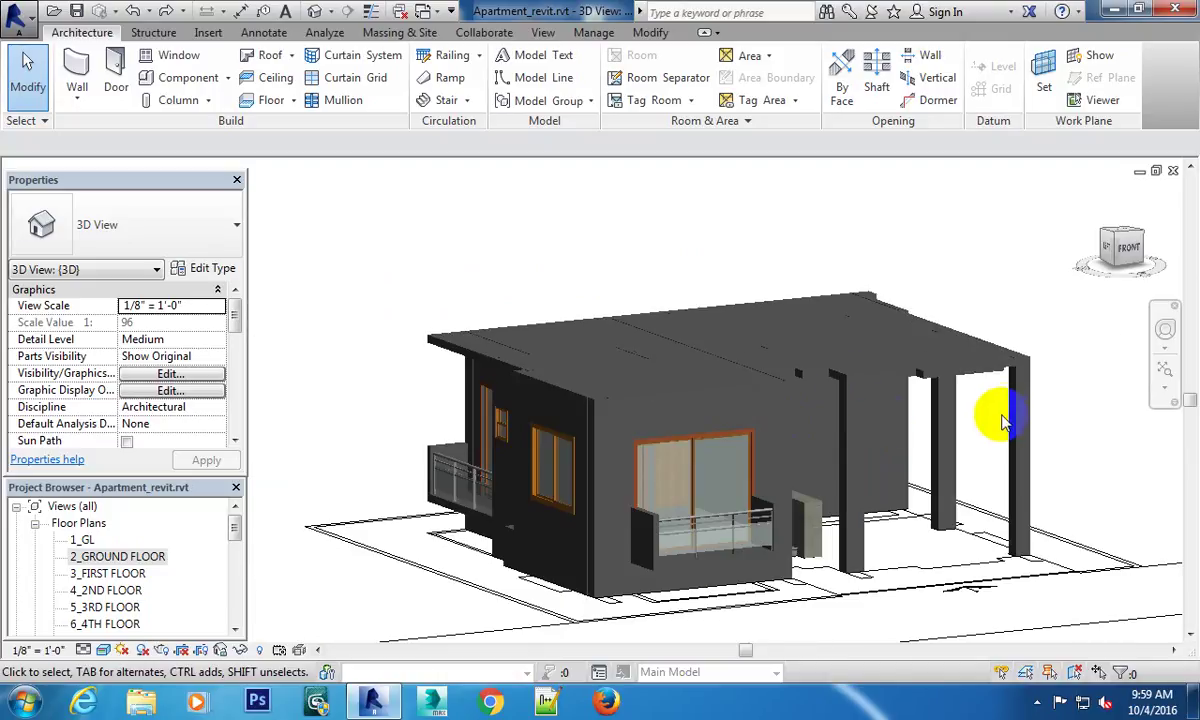
Check the right-hand veranda column's top level, leaving it at 3_FIRST FLOOR.
click(1020, 412)
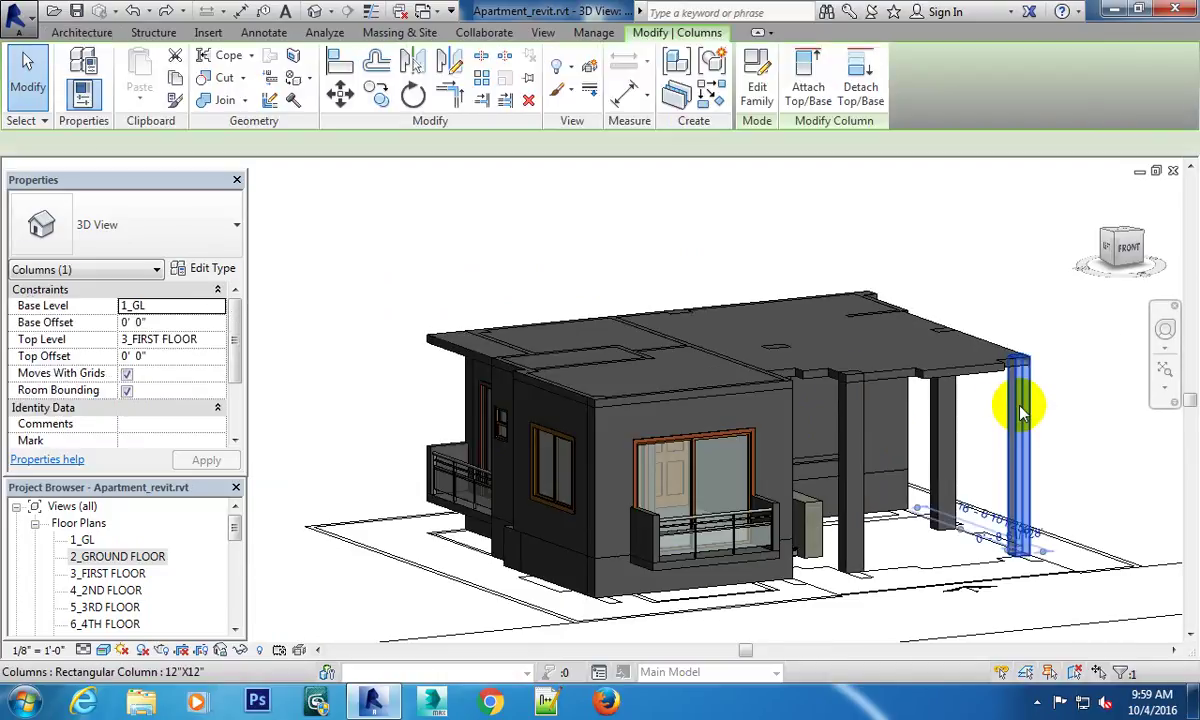
click(213, 344)
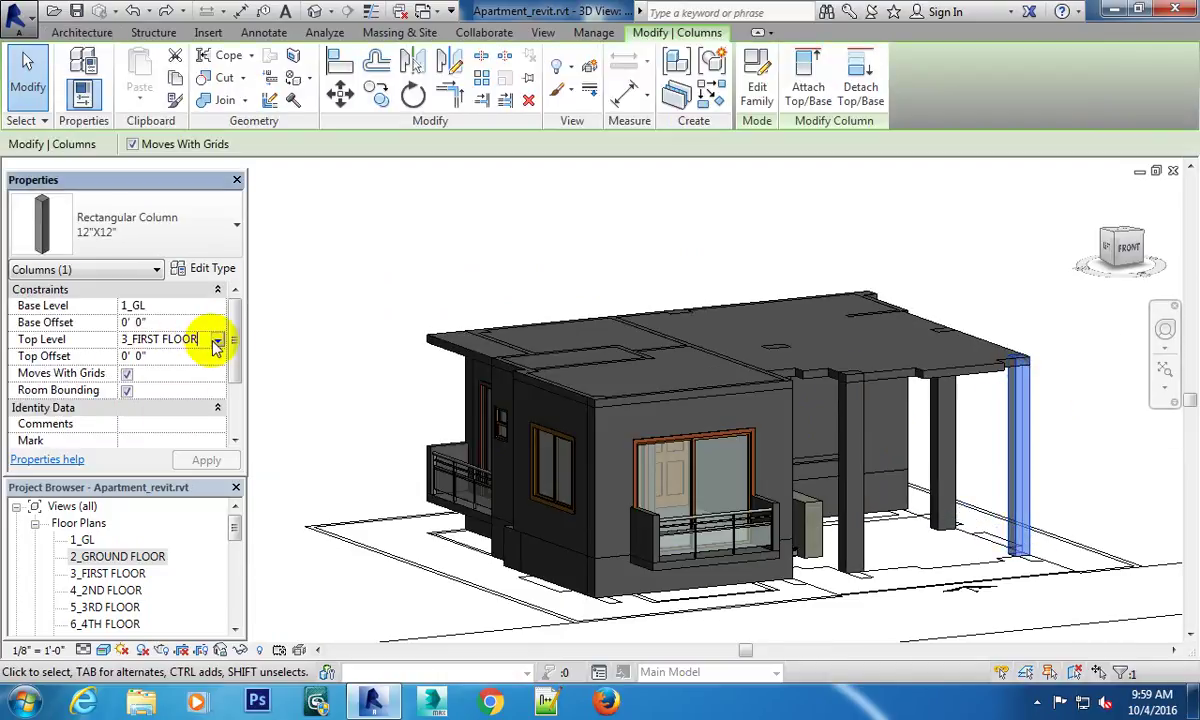
click(220, 342)
mouse_move(222, 362)
mouse_down()
mouse_move(223, 408)
mouse_move(230, 327)
mouse_up()
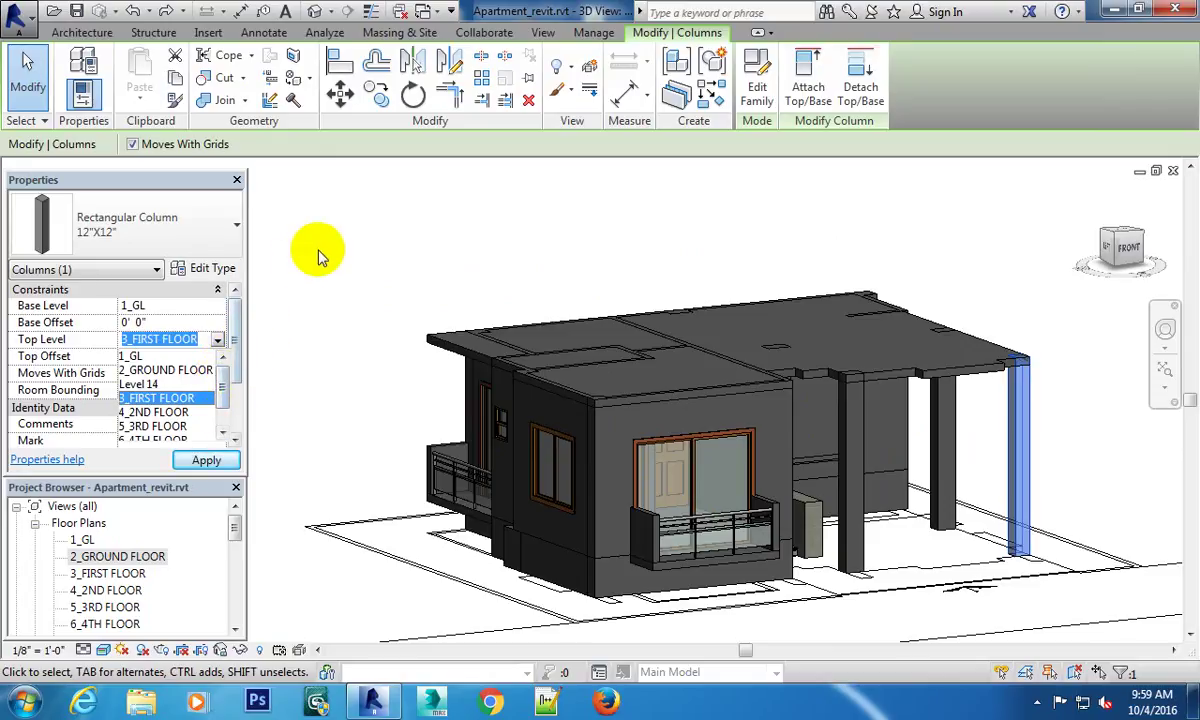
click(213, 312)
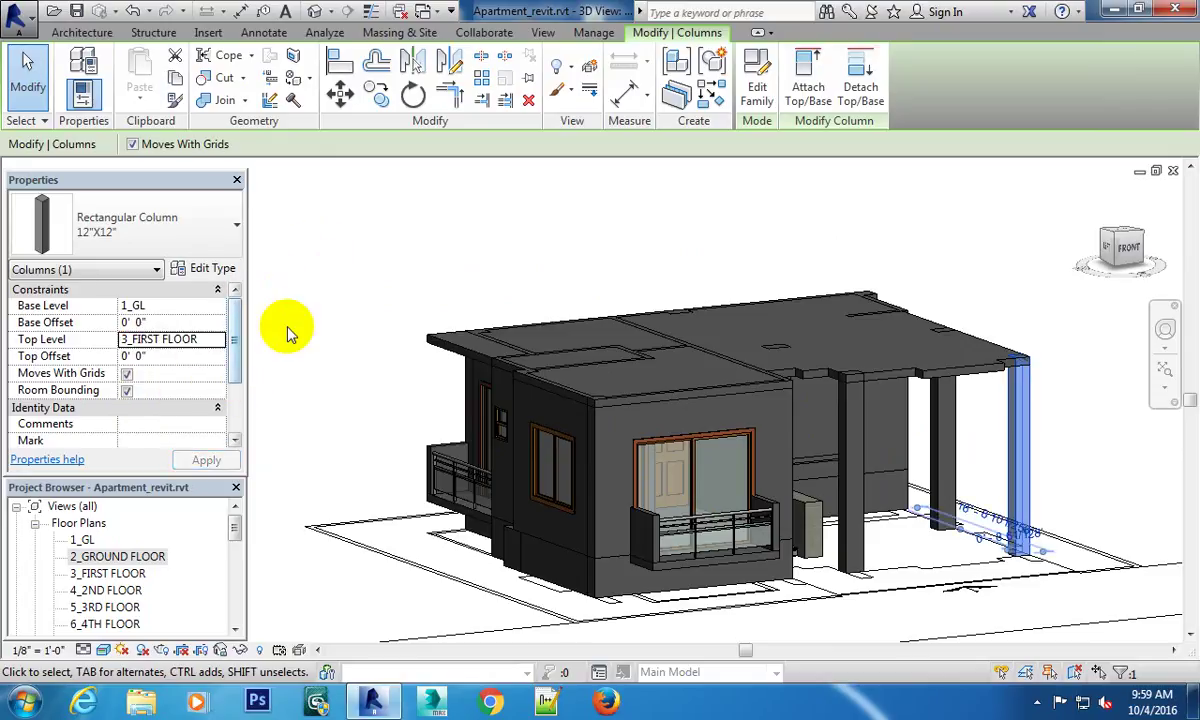
mouse_move(236, 340)
mouse_down()
mouse_move(239, 394)
mouse_move(241, 340)
mouse_up()
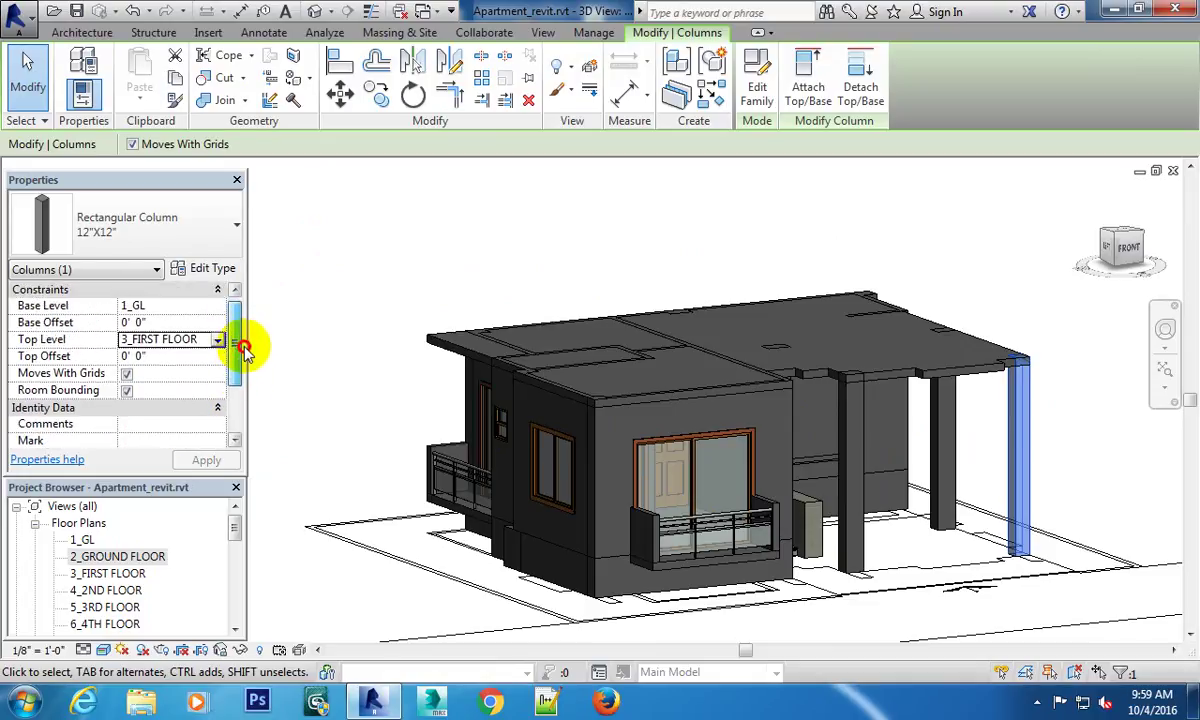
click(1003, 290)
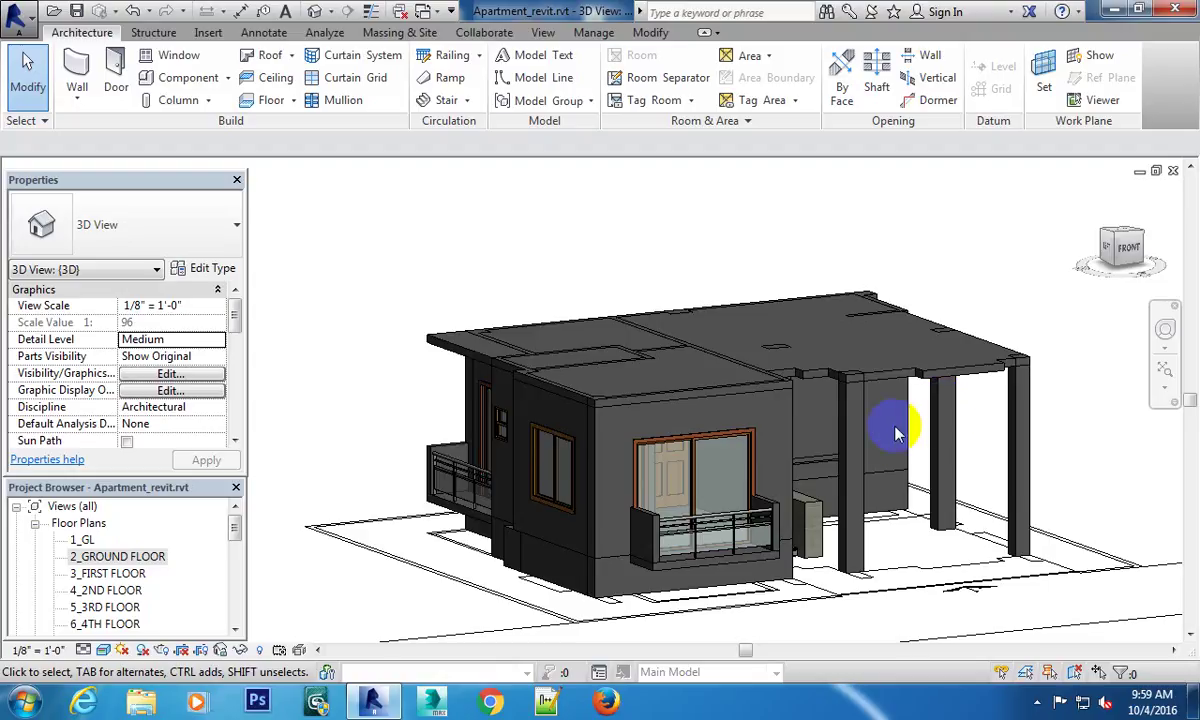
Make the wall between front room and veranda Unconnected at the top, 9' 6" high.
click(790, 418)
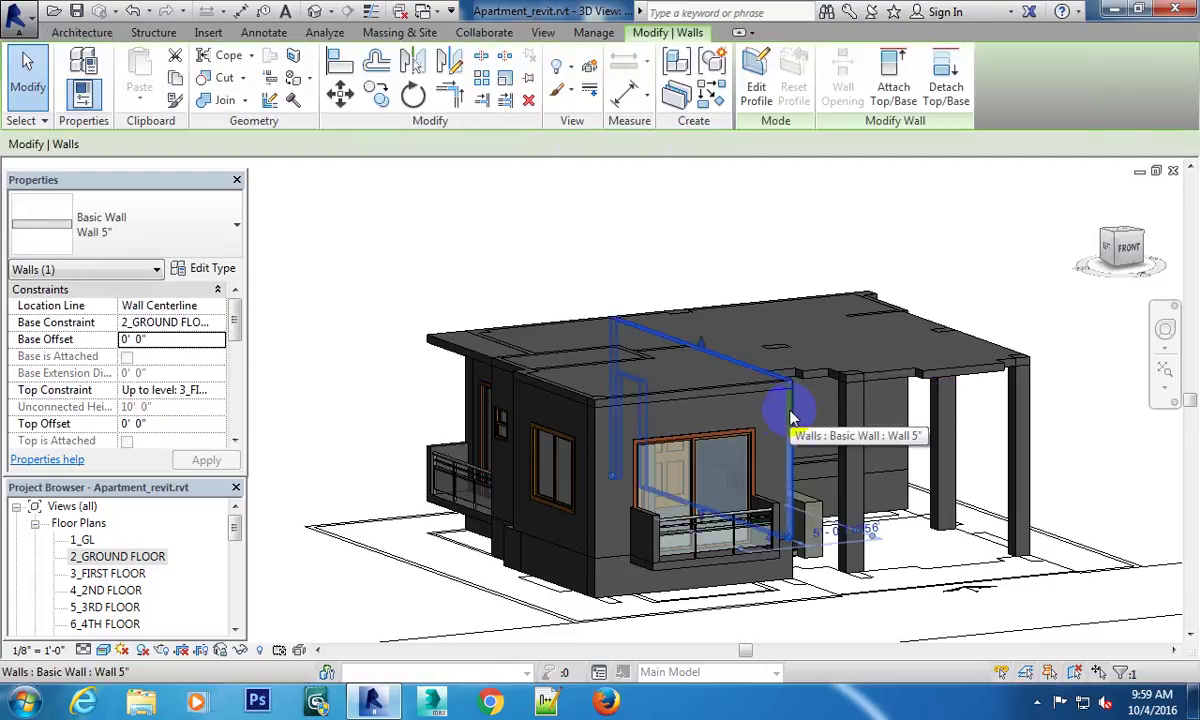
click(212, 391)
click(217, 391)
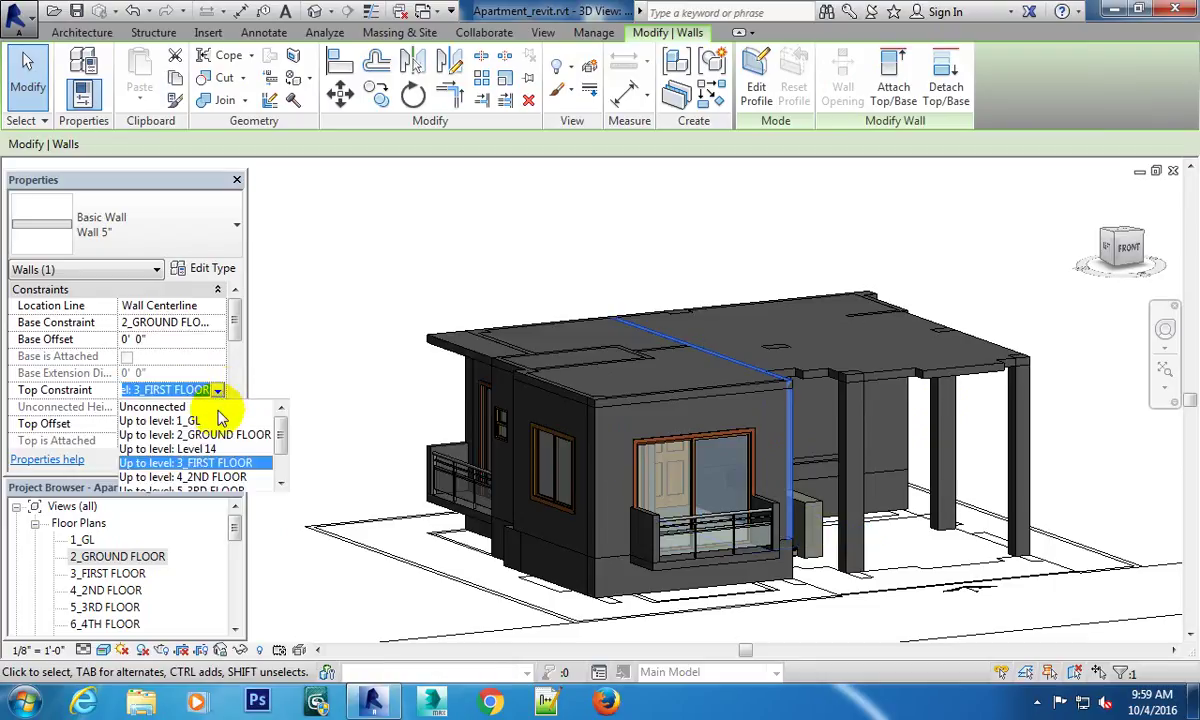
click(180, 406)
click(150, 406)
text(9'6')
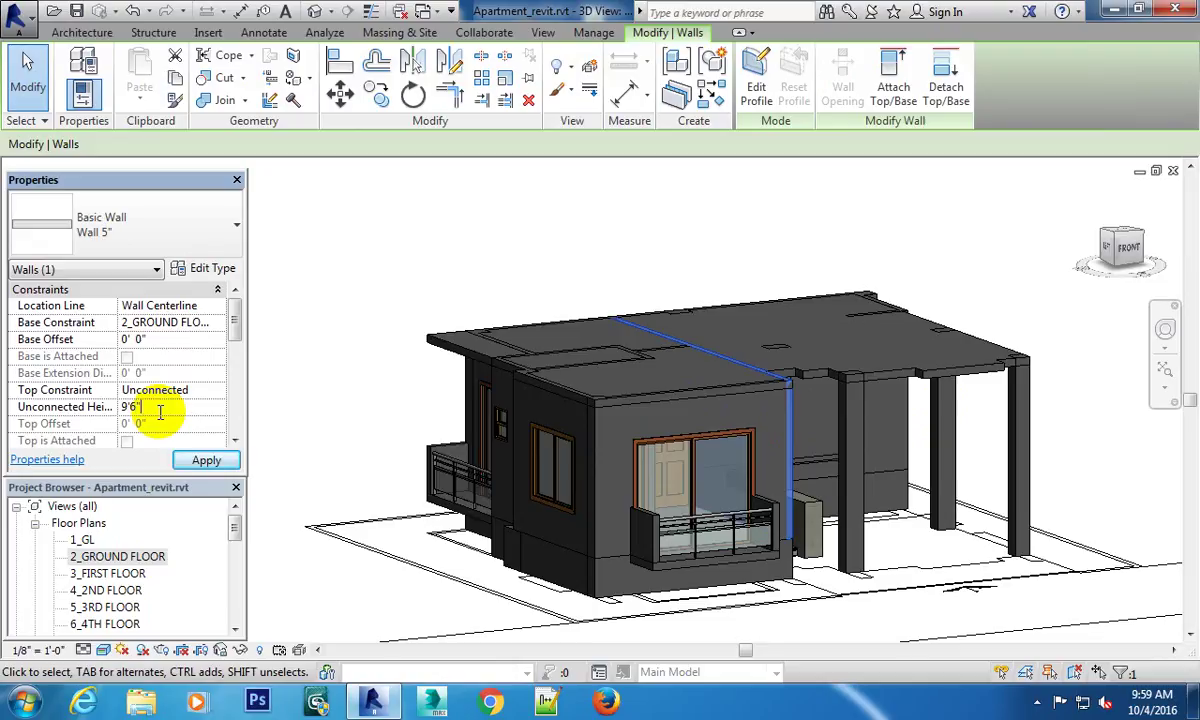
key(Return)
click(660, 214)
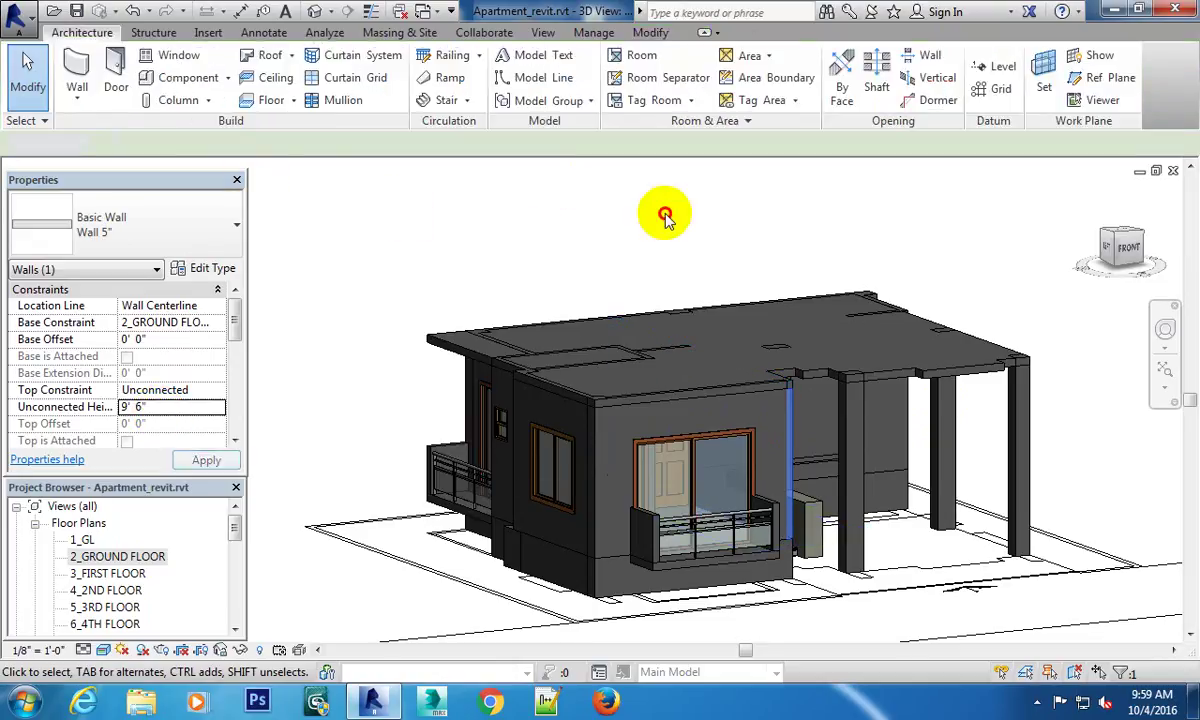
scroll(810, 410, up, 3)
Orbit and zoom the 3D view to inspect the wall corner under the roof.
scroll(795, 425, down, 4)
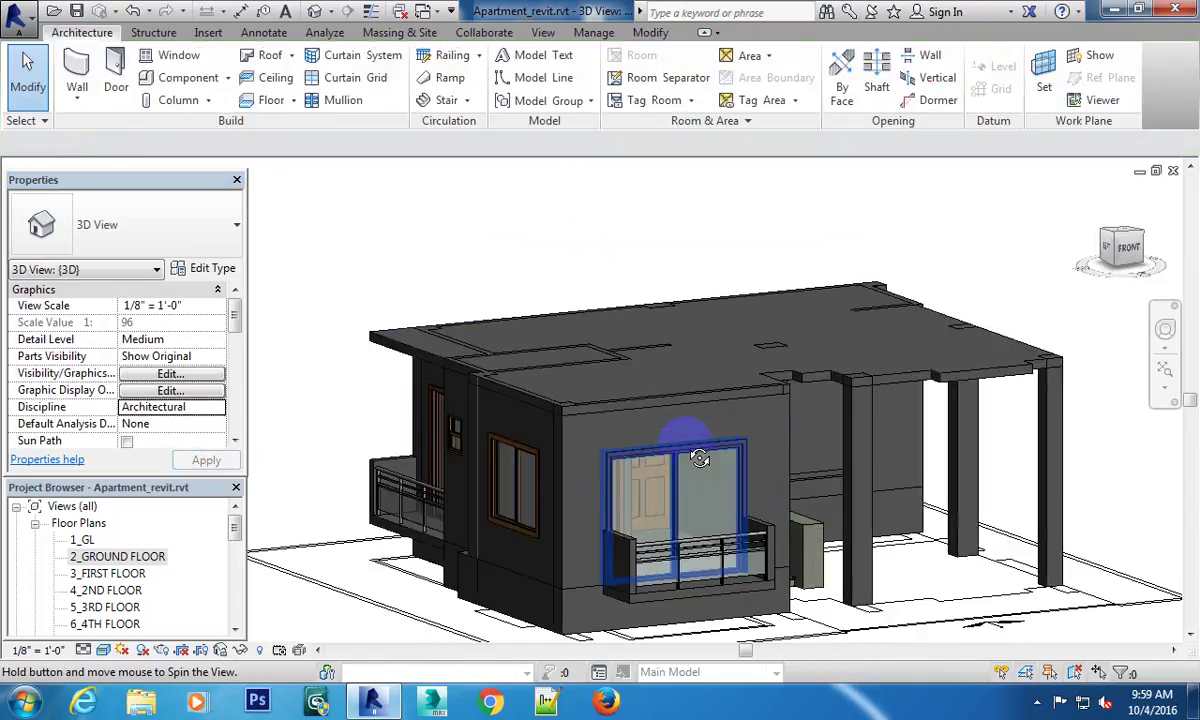
mouse_move(691, 469)
shift+middle_down()
mouse_move(635, 461)
mouse_move(736, 463)
shift+middle_up()
scroll(619, 396, up, 2)
mouse_move(619, 396)
shift+middle_down()
mouse_move(568, 383)
mouse_move(614, 367)
mouse_move(643, 316)
mouse_move(647, 360)
shift+middle_up()
scroll(648, 333, up, 1)
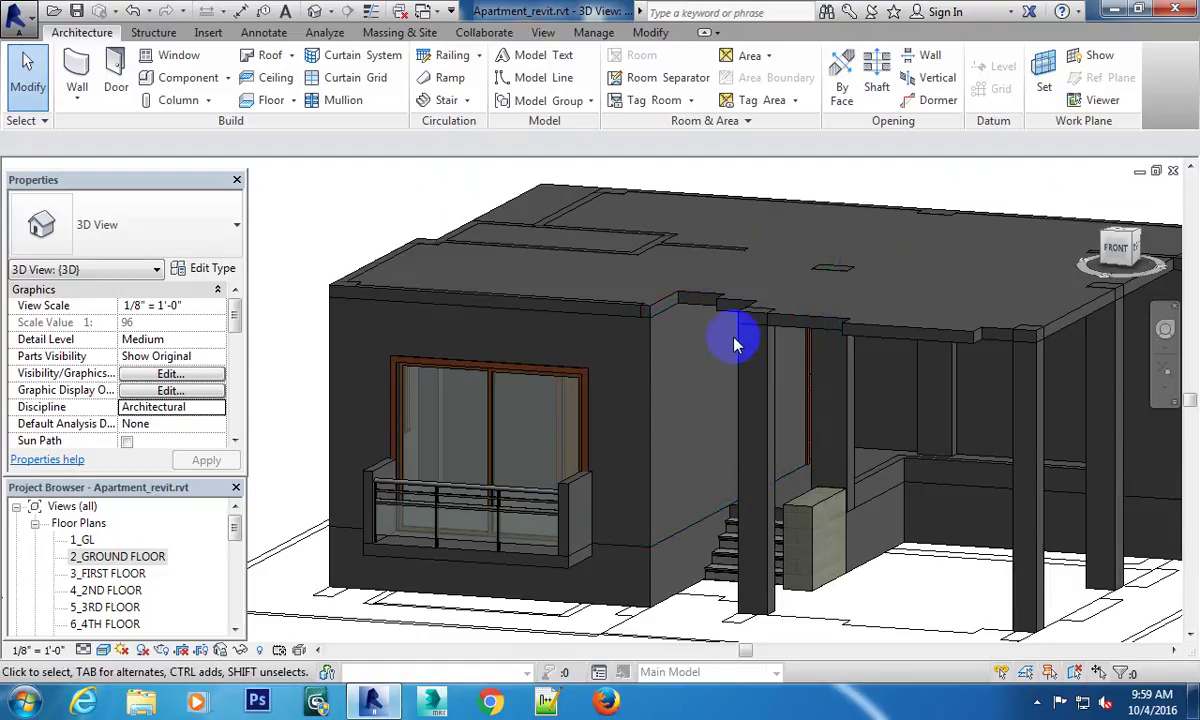
scroll(660, 400, up, 2)
scroll(655, 430, up, 2)
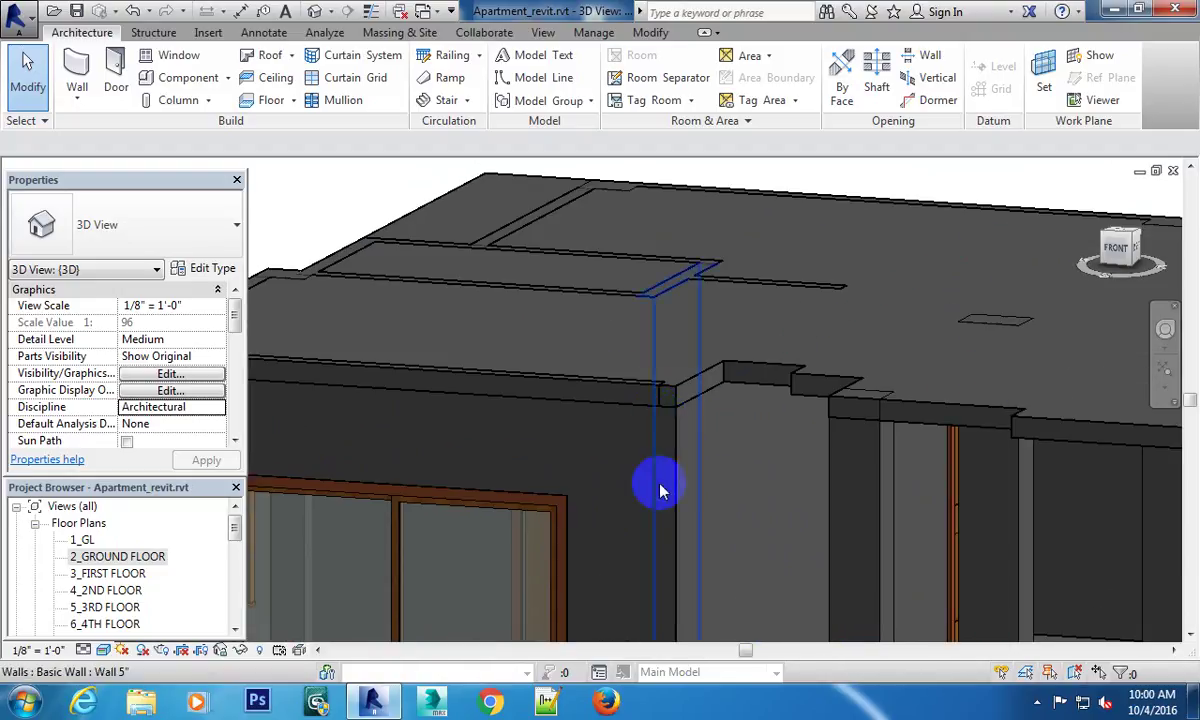
scroll(680, 440, down, 1)
scroll(700, 415, up, 3)
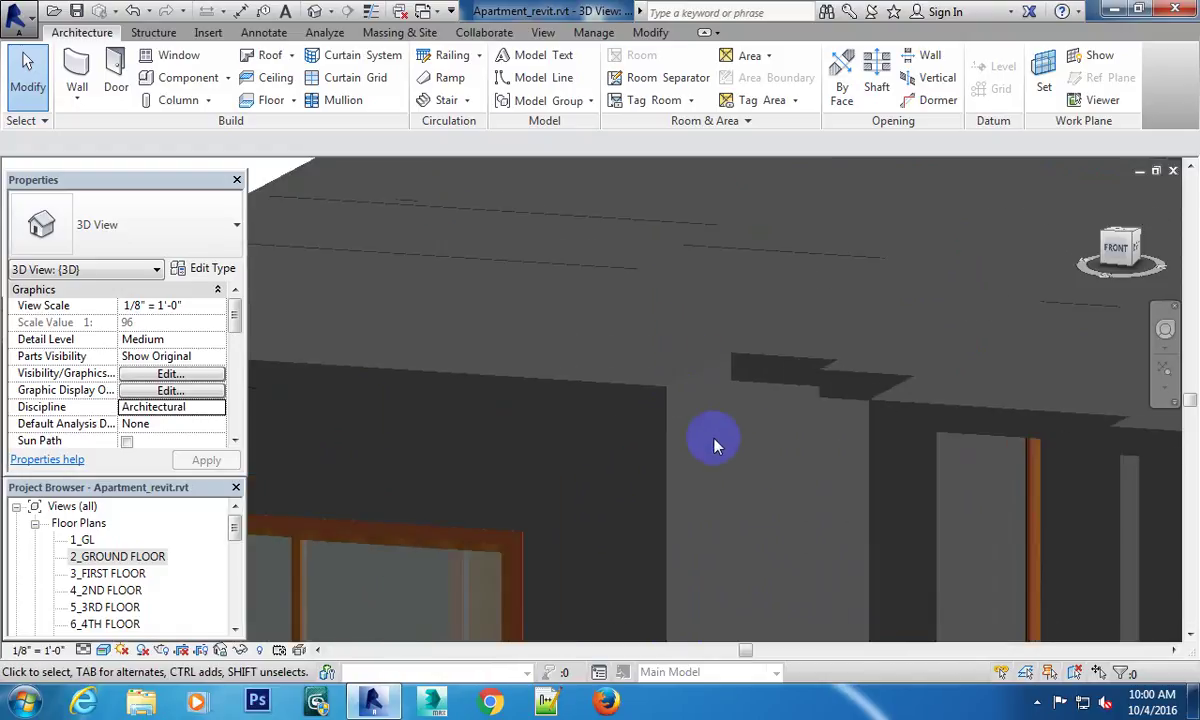
scroll(710, 438, down, 2)
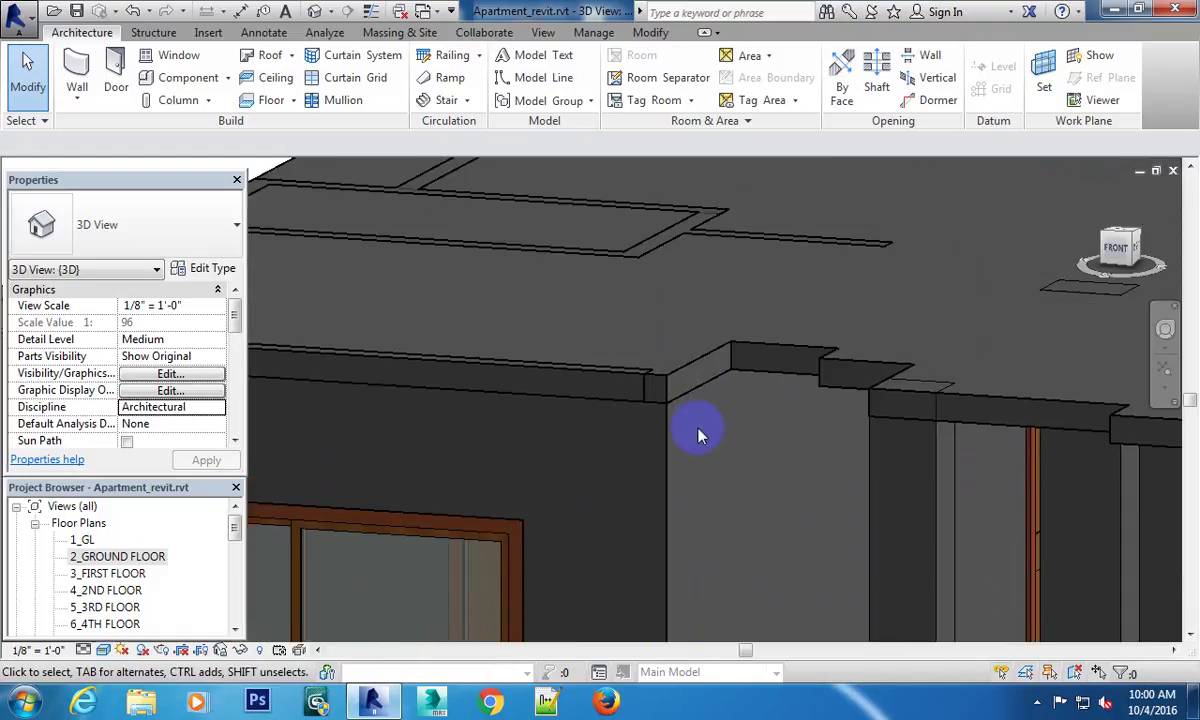
scroll(740, 442, down, 1)
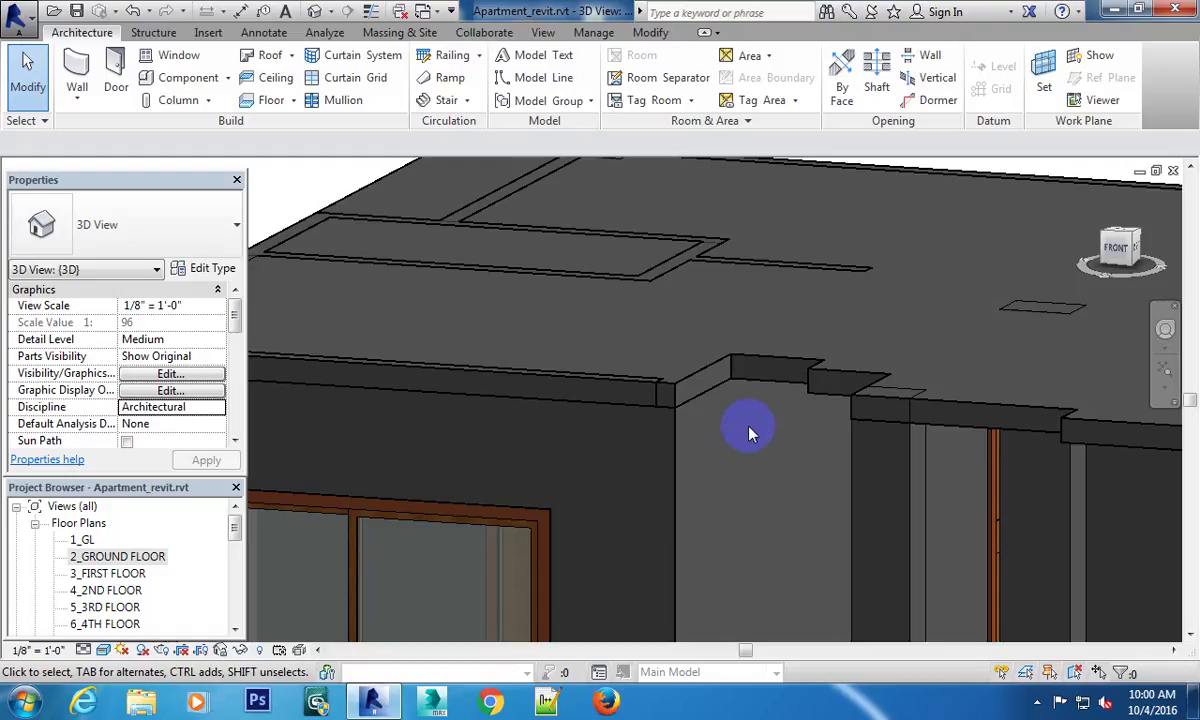
scroll(737, 470, down, 3)
scroll(790, 388, down, 2)
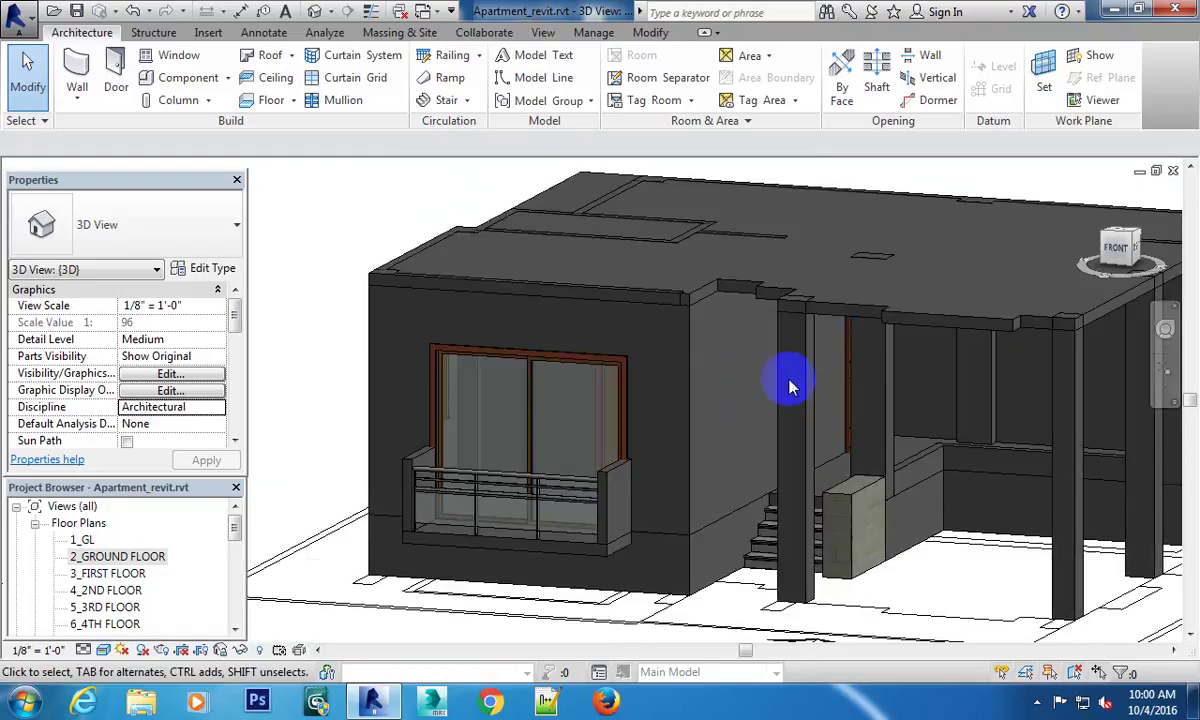
scroll(763, 370, down, 2)
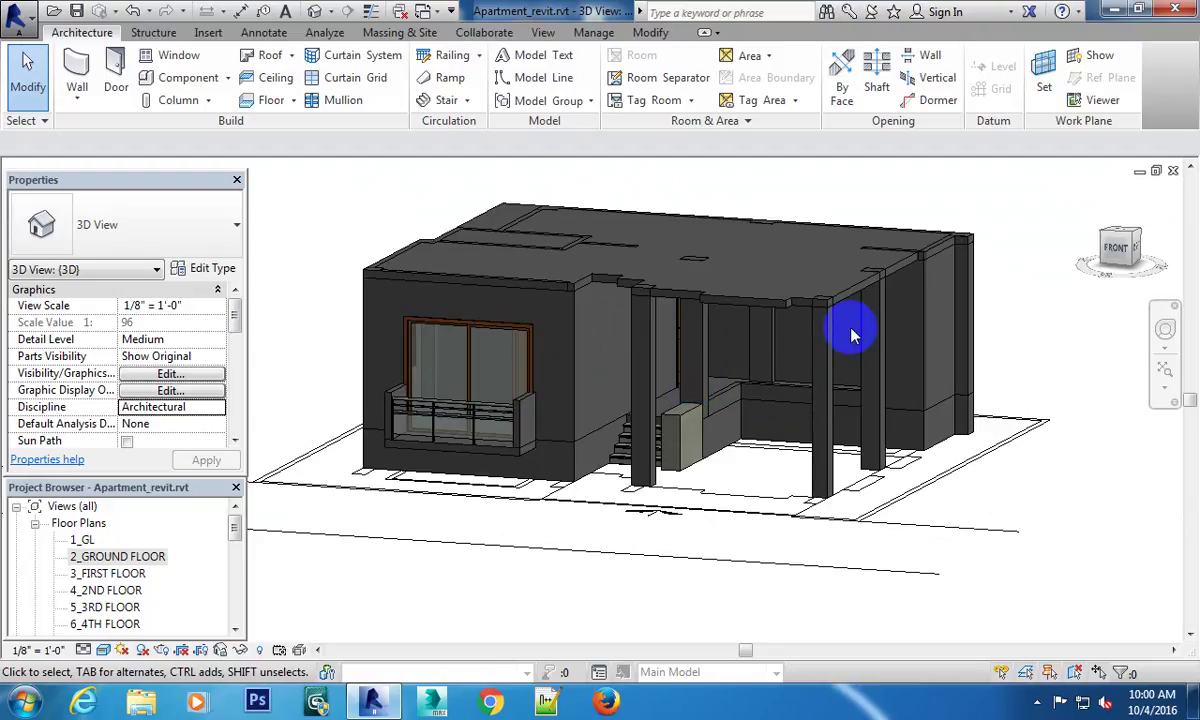
Switch from the 3D view to the 3_FIRST FLOOR plan.
middle_drag(843, 327, 857, 372)
scroll(857, 376, down, 4)
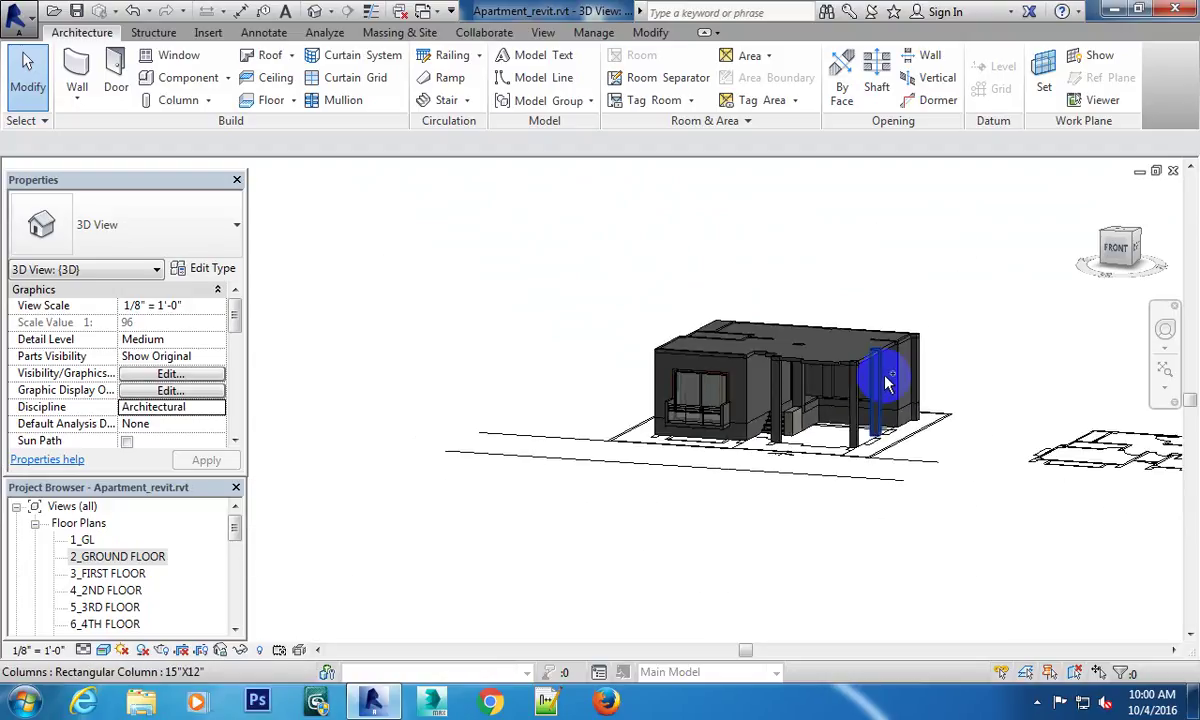
key(ctrl+Tab)
key(ctrl+Tab)
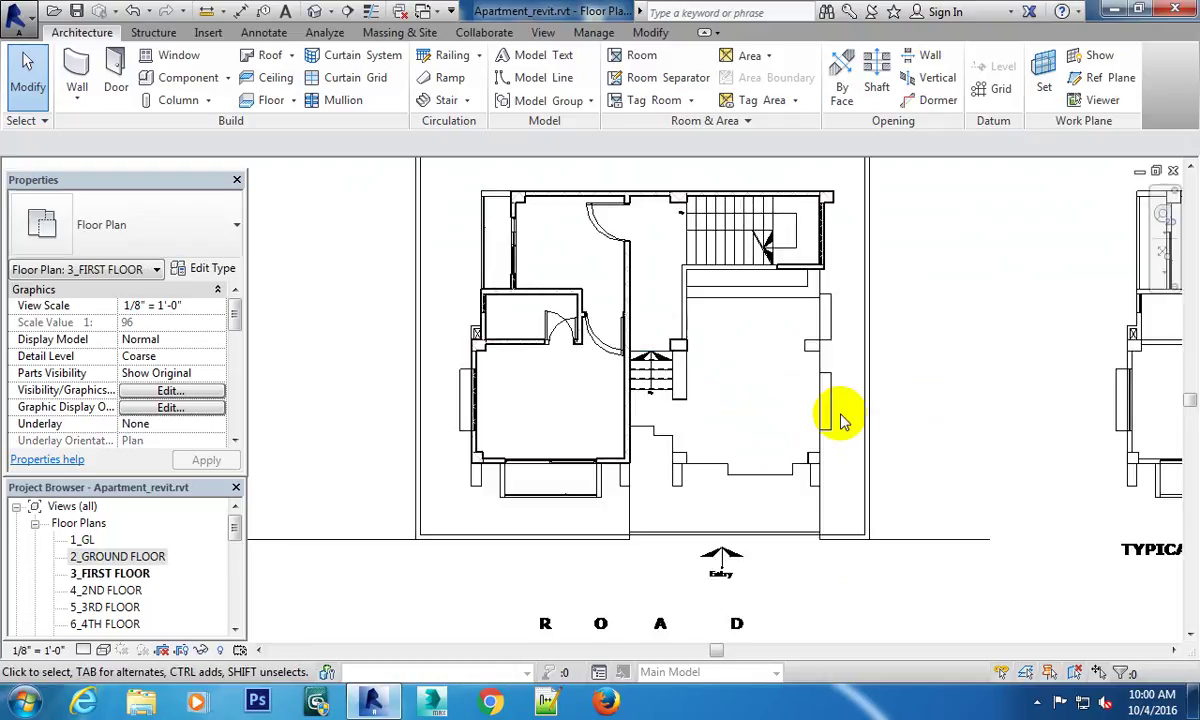
key(ctrl+Tab)
mouse_move(835, 422)
middle_down()
mouse_move(785, 402)
mouse_move(723, 412)
mouse_move(664, 402)
mouse_move(922, 408)
middle_up()
scroll(647, 398, up, 2)
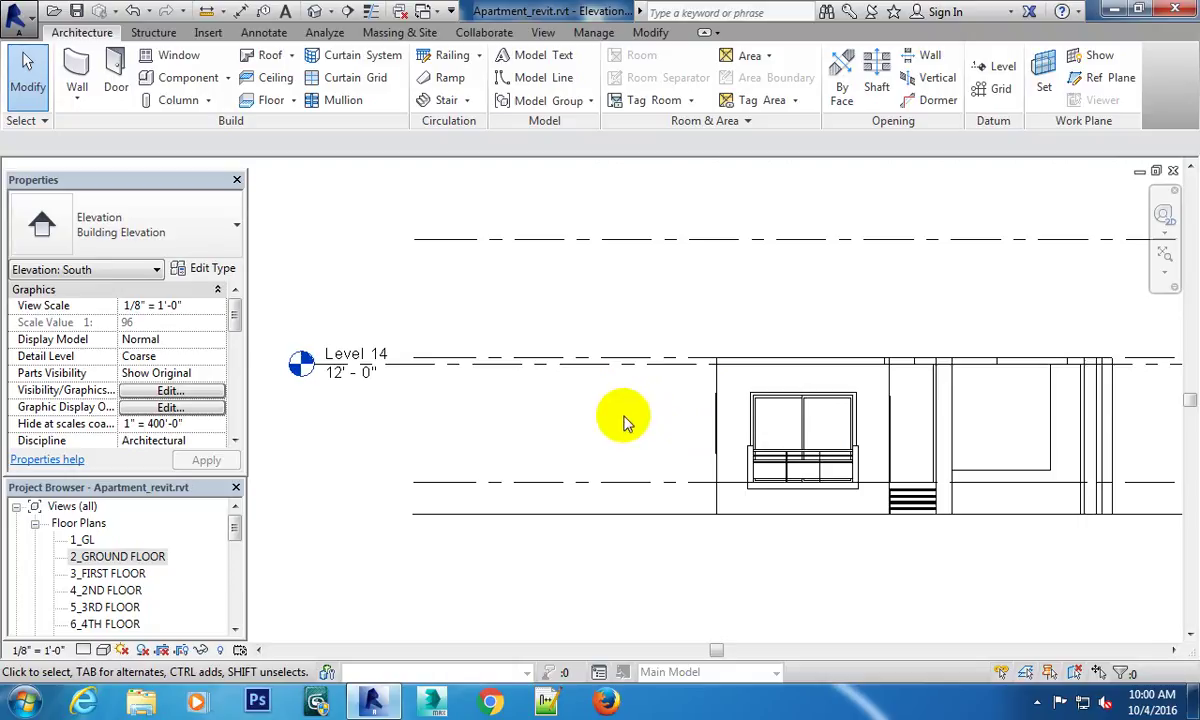
middle_drag(635, 405, 506, 372)
mouse_move(753, 407)
middle_down()
mouse_move(817, 407)
mouse_move(546, 404)
middle_up()
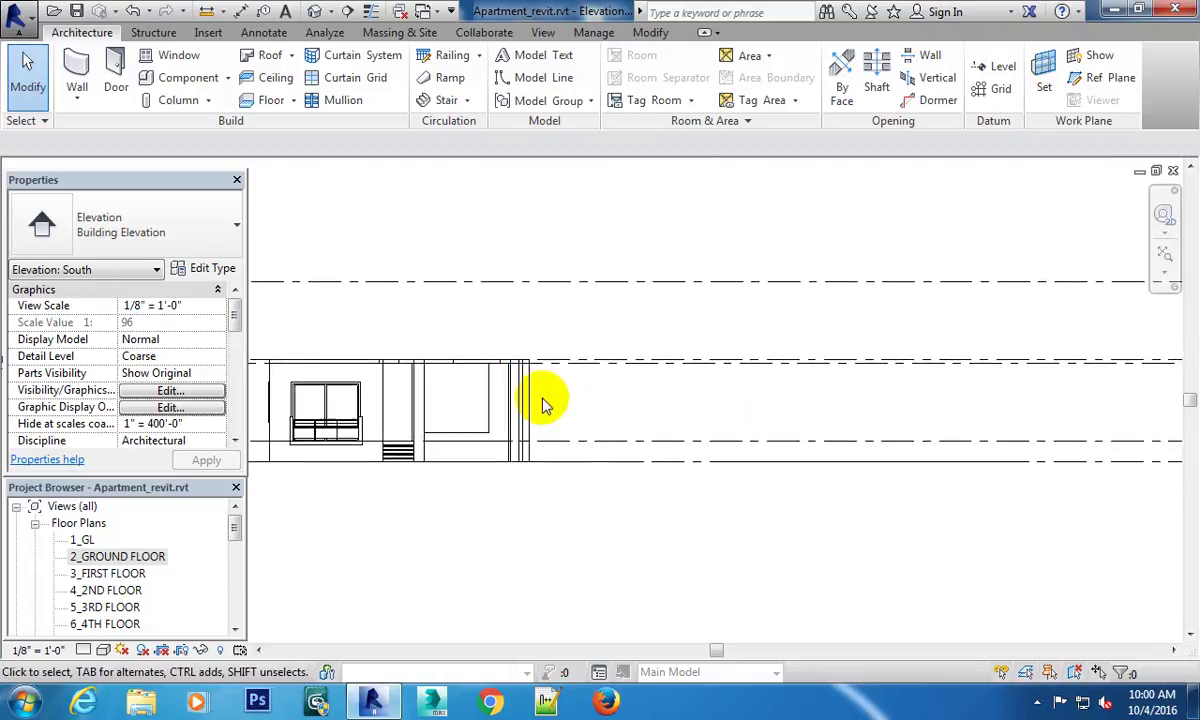
mouse_move(712, 407)
middle_down()
mouse_move(657, 407)
mouse_move(978, 402)
mouse_move(630, 380)
mouse_move(594, 425)
mouse_move(919, 421)
middle_up()
scroll(710, 375, up, 2)
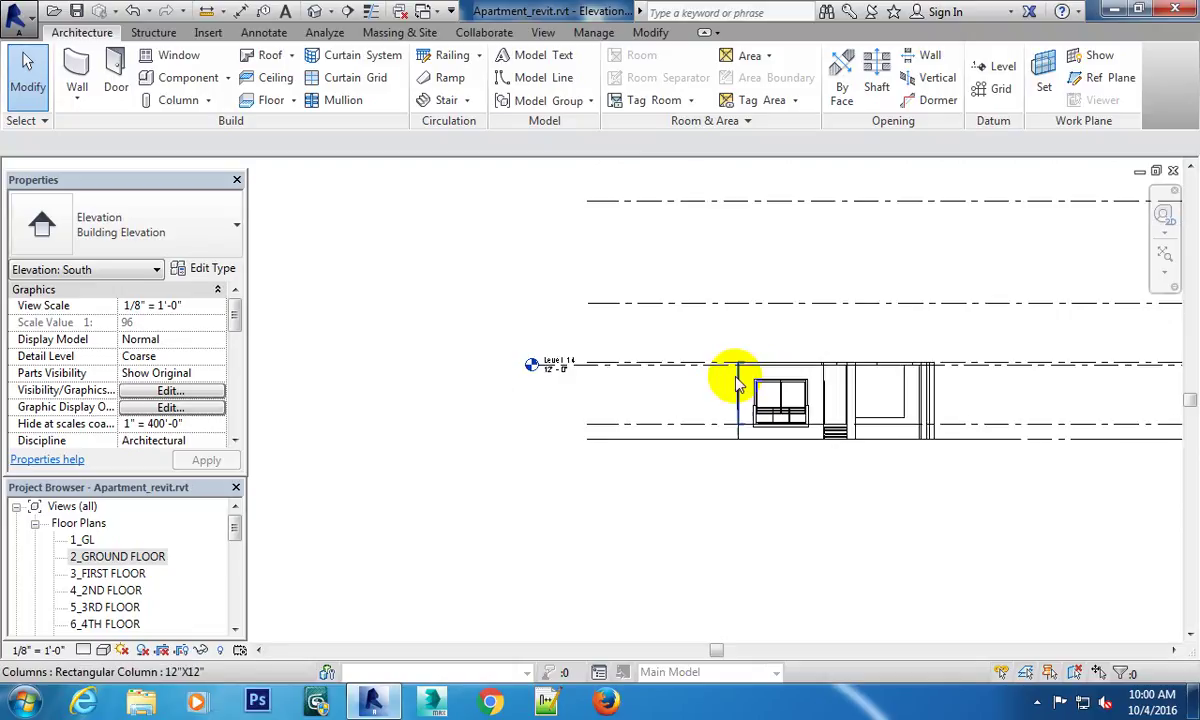
scroll(731, 380, up, 2)
scroll(616, 335, down, 1)
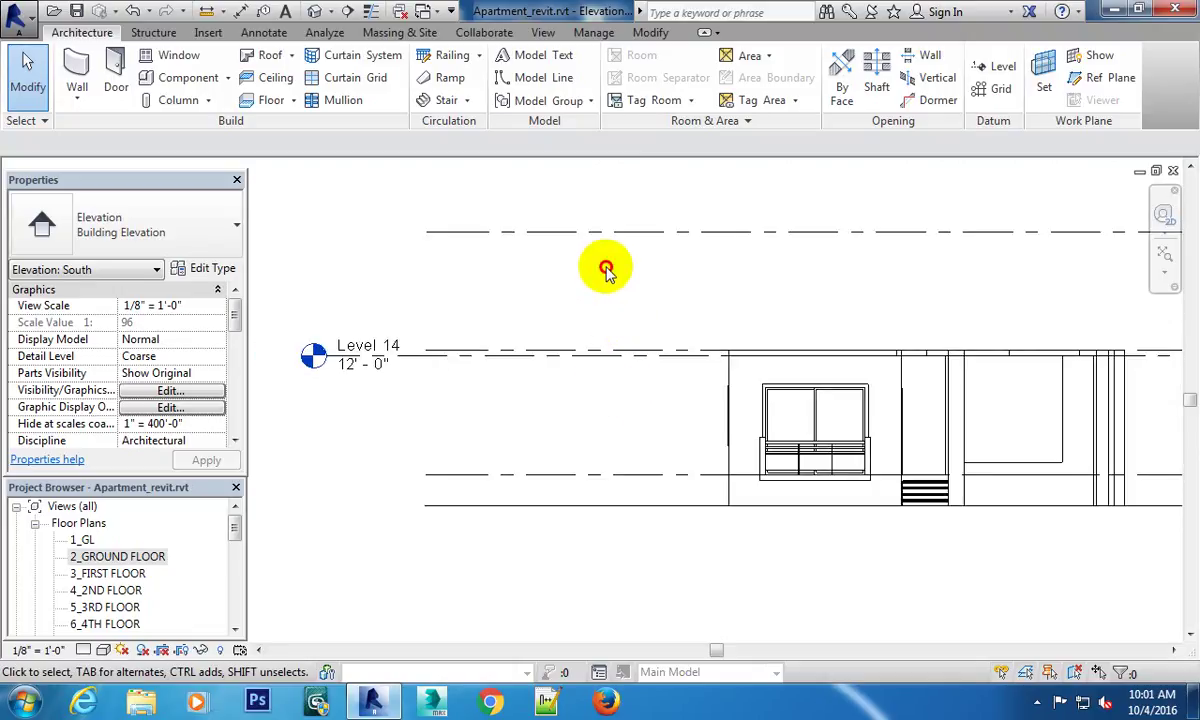
scroll(700, 293, down, 2)
scroll(882, 342, up, 1)
middle_drag(882, 342, 758, 399)
scroll(650, 385, up, 1)
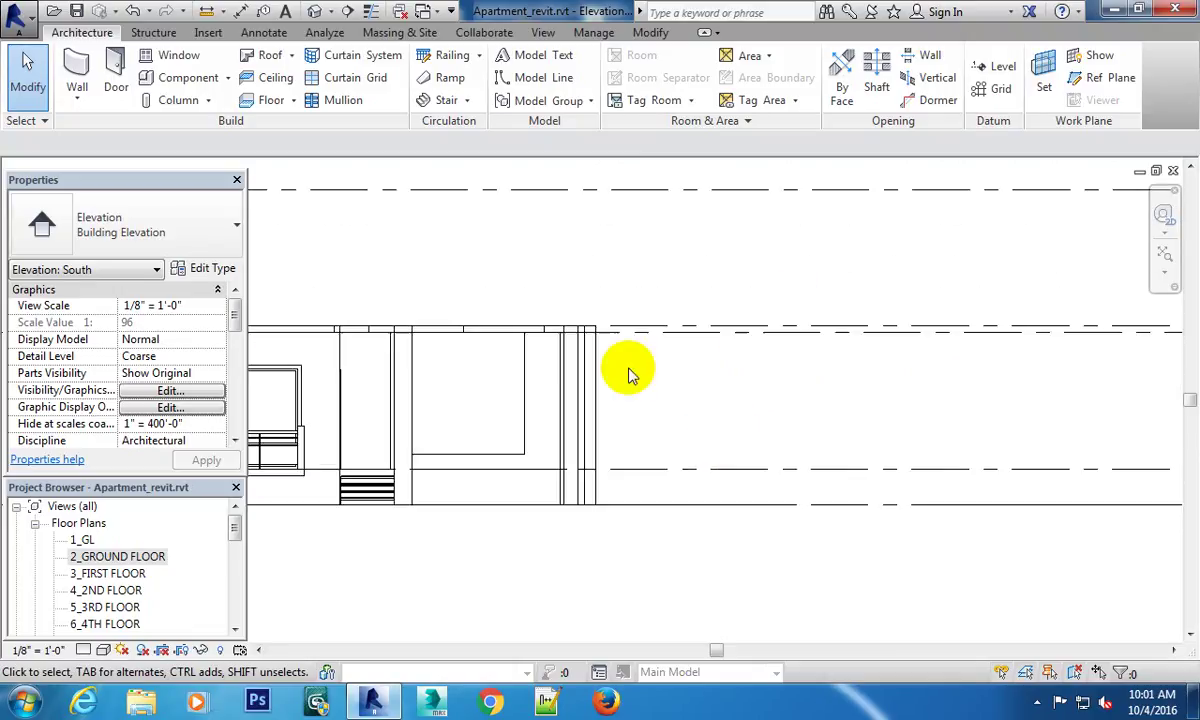
middle_drag(627, 372, 898, 385)
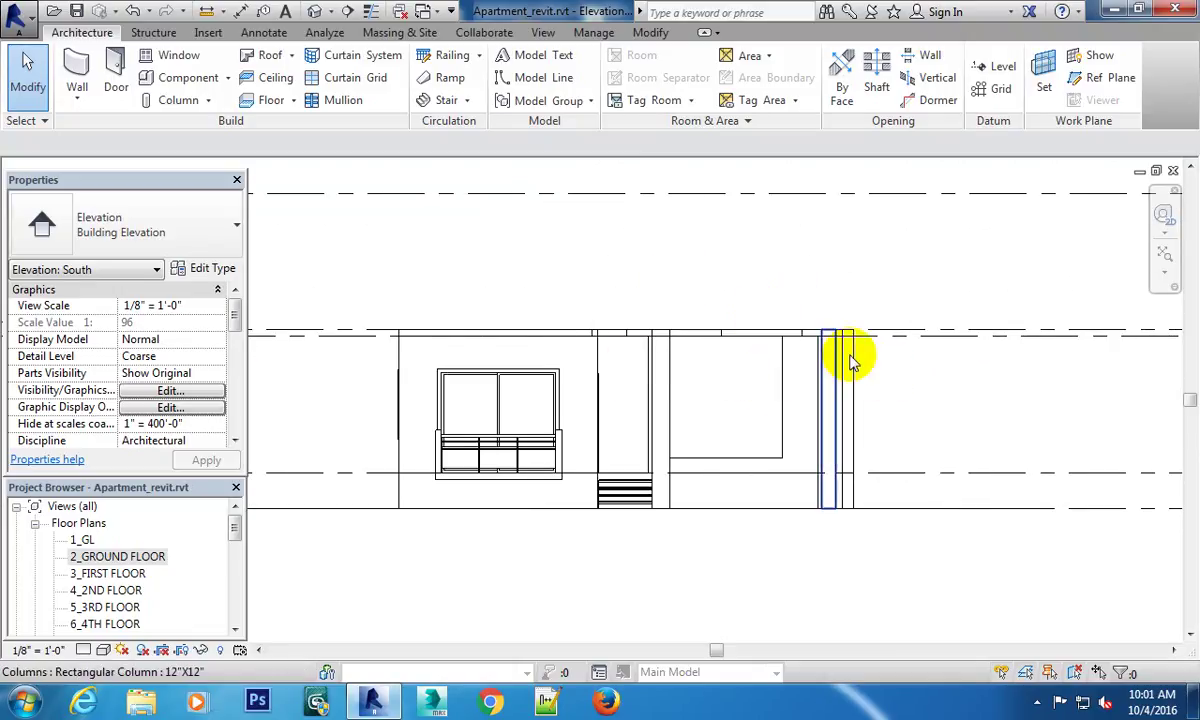
Crossing-select the building's walls and columns, then clear the selection.
drag(868, 354, 355, 353)
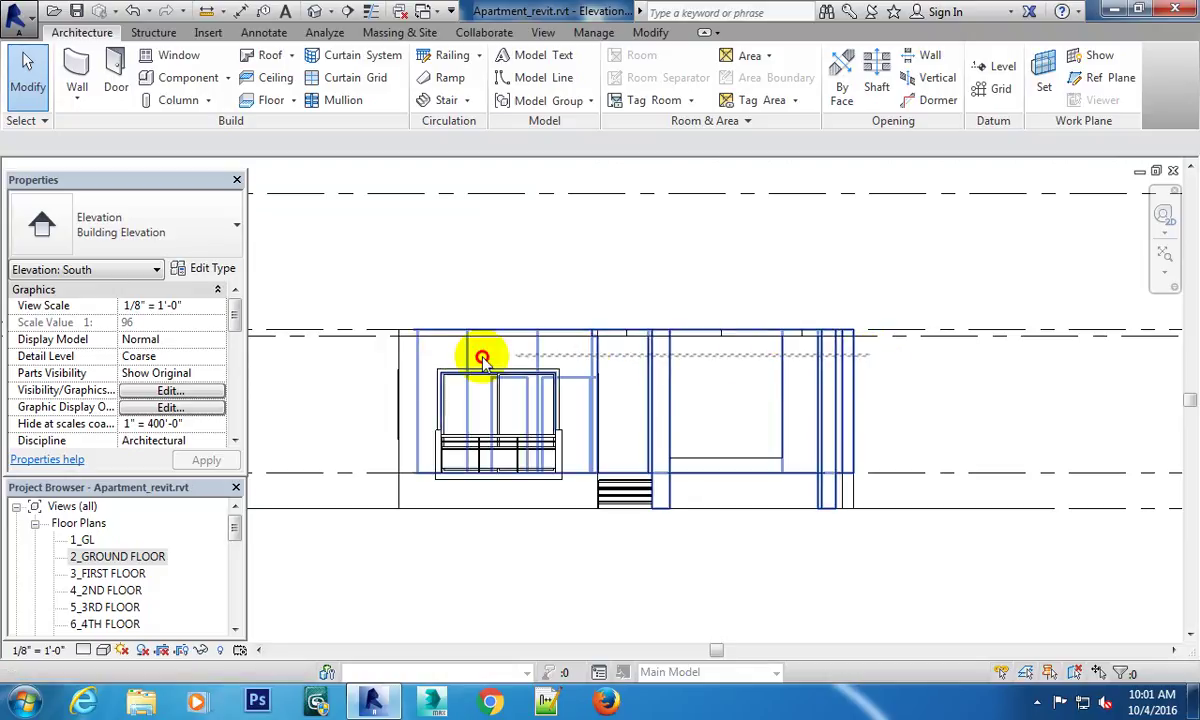
middle_drag(616, 356, 790, 390)
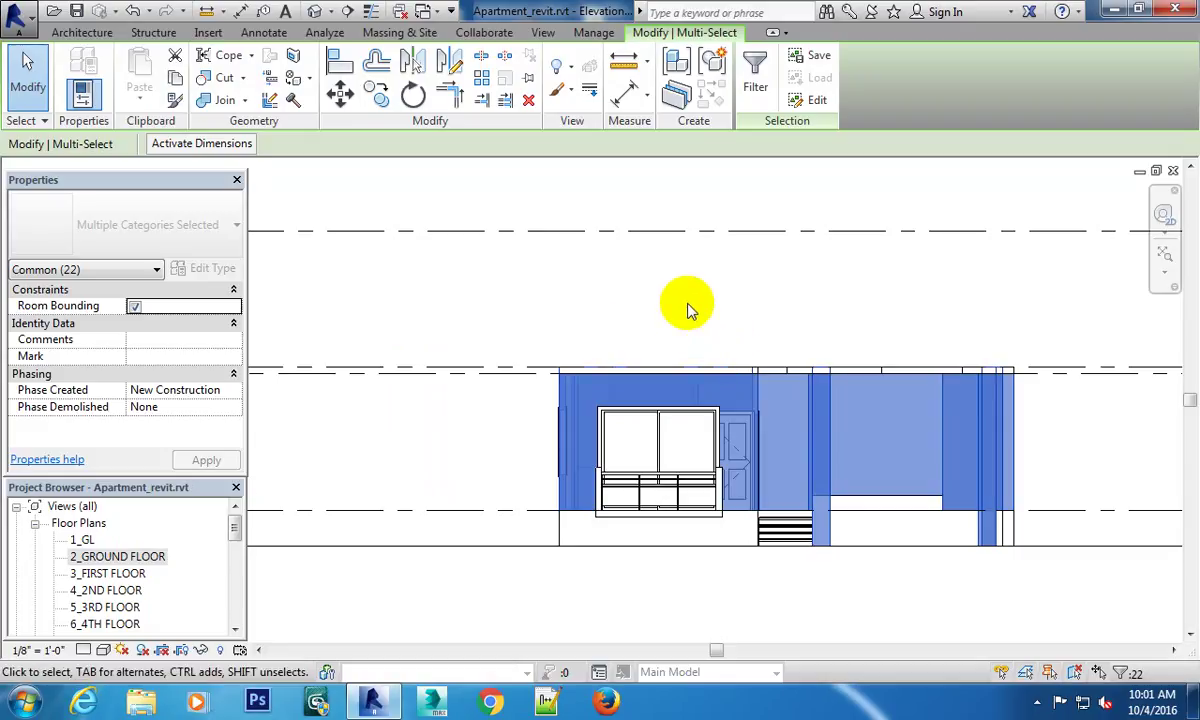
middle_drag(688, 310, 643, 356)
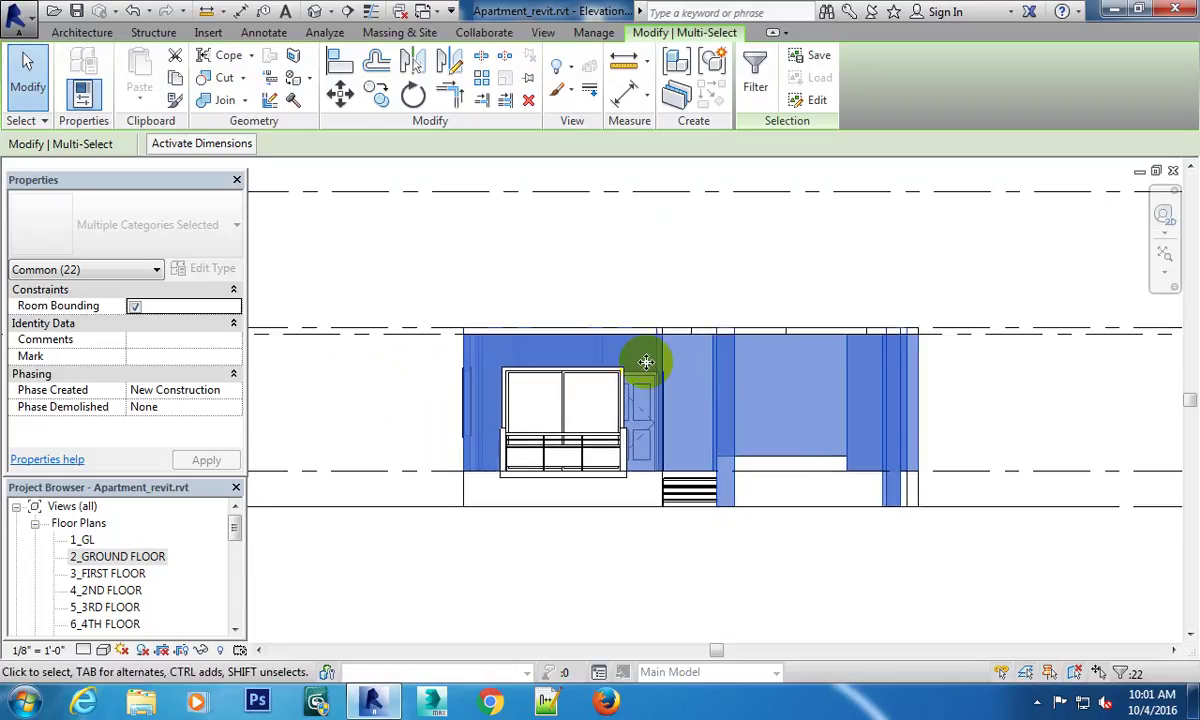
click(512, 250)
Delete Level 14 and its view, leaving 1_GL, 2_GROUND FLOOR, 3_FIRST FLOOR and 4_2ND FLOOR.
middle_drag(490, 383, 557, 402)
middle_drag(397, 397, 410, 385)
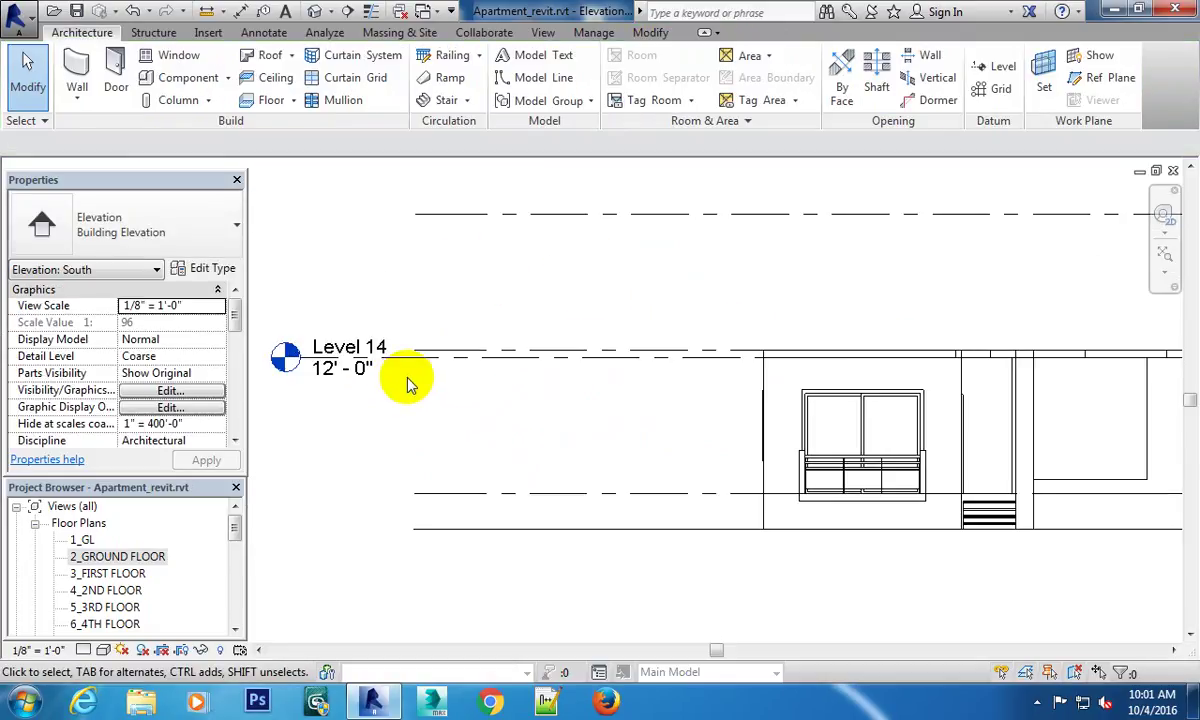
click(397, 362)
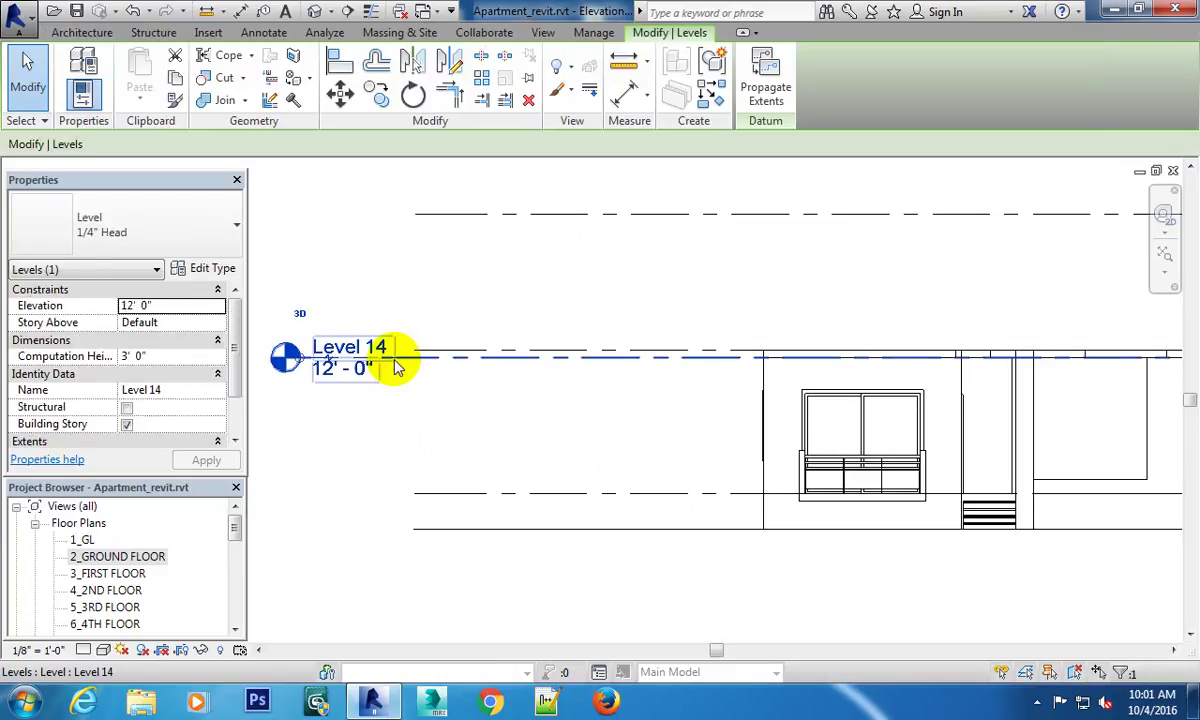
key(Delete)
click(670, 420)
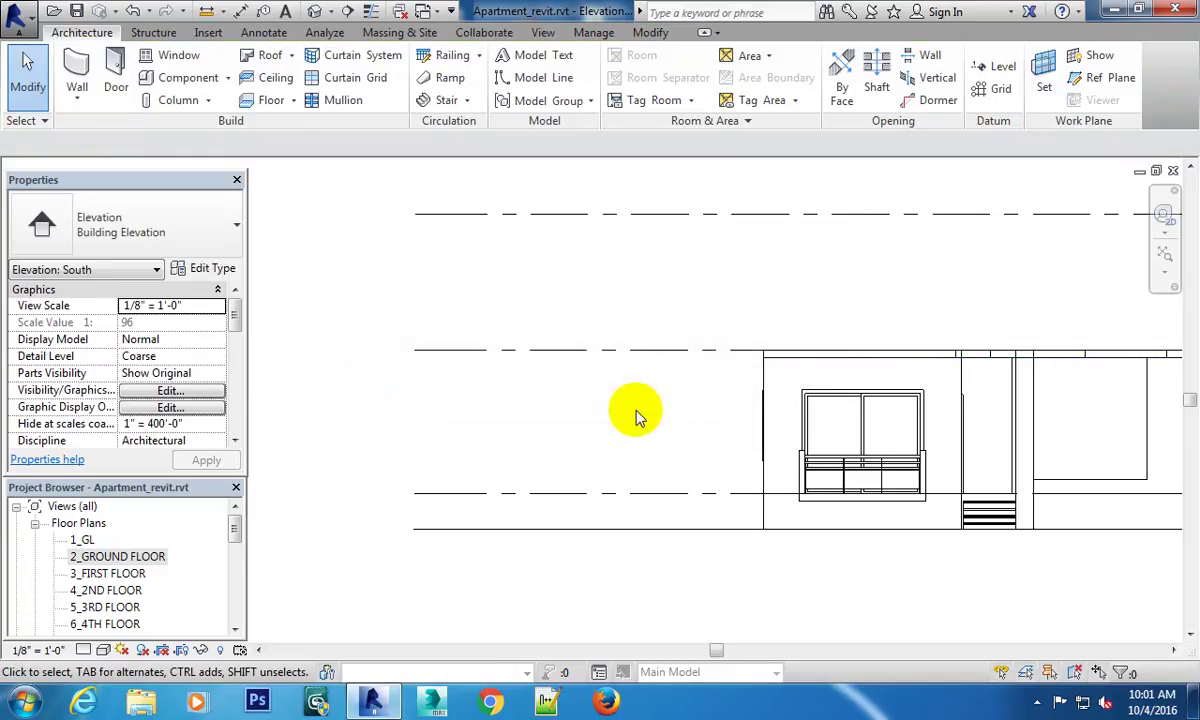
scroll(595, 410, down, 5)
mouse_move(1003, 405)
middle_down()
mouse_move(865, 407)
mouse_move(777, 375)
middle_up()
scroll(785, 390, up, 5)
scroll(815, 395, down, 1)
scroll(823, 393, down, 2)
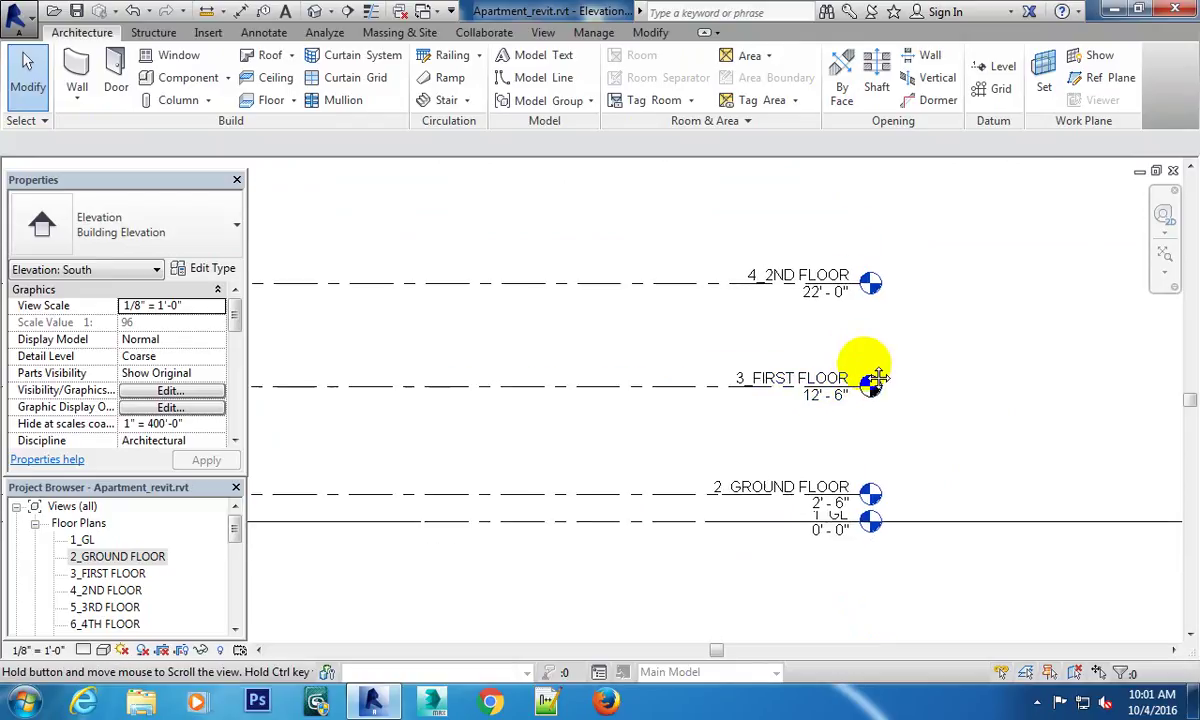
scroll(852, 375, down, 2)
middle_drag(710, 402, 808, 395)
scroll(808, 395, up, 1)
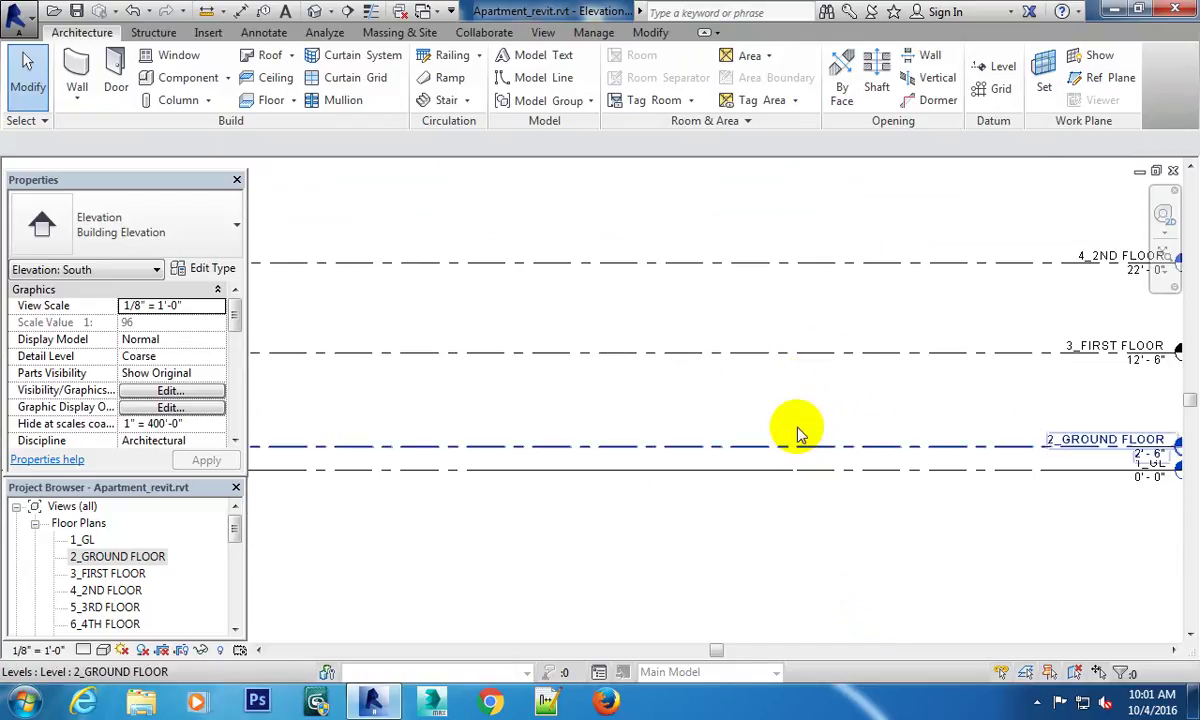
click(240, 12)
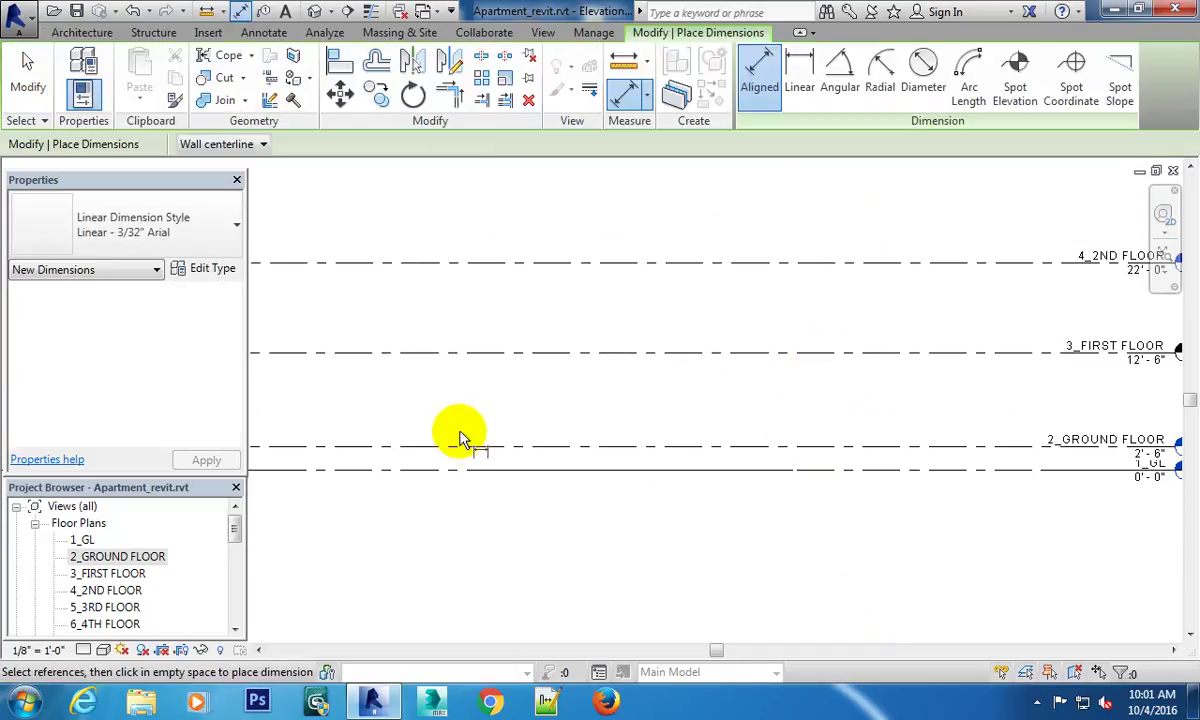
click(477, 446)
click(478, 352)
scroll(497, 398, up, 2)
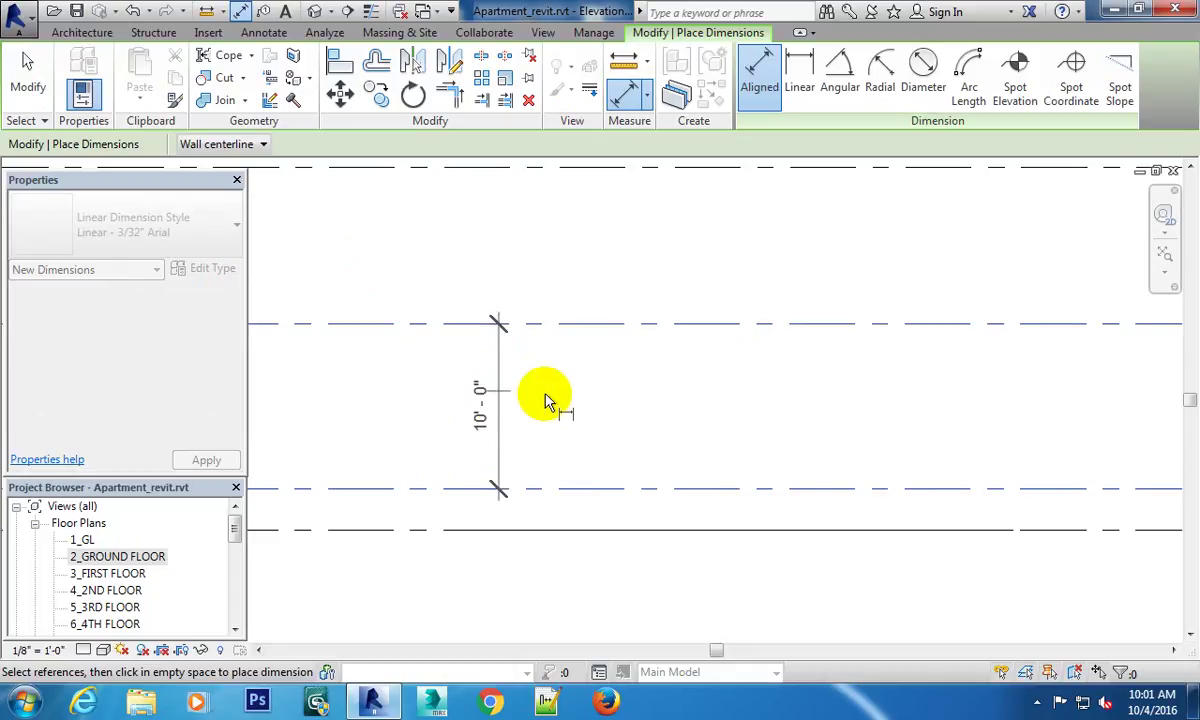
scroll(657, 397, down, 2)
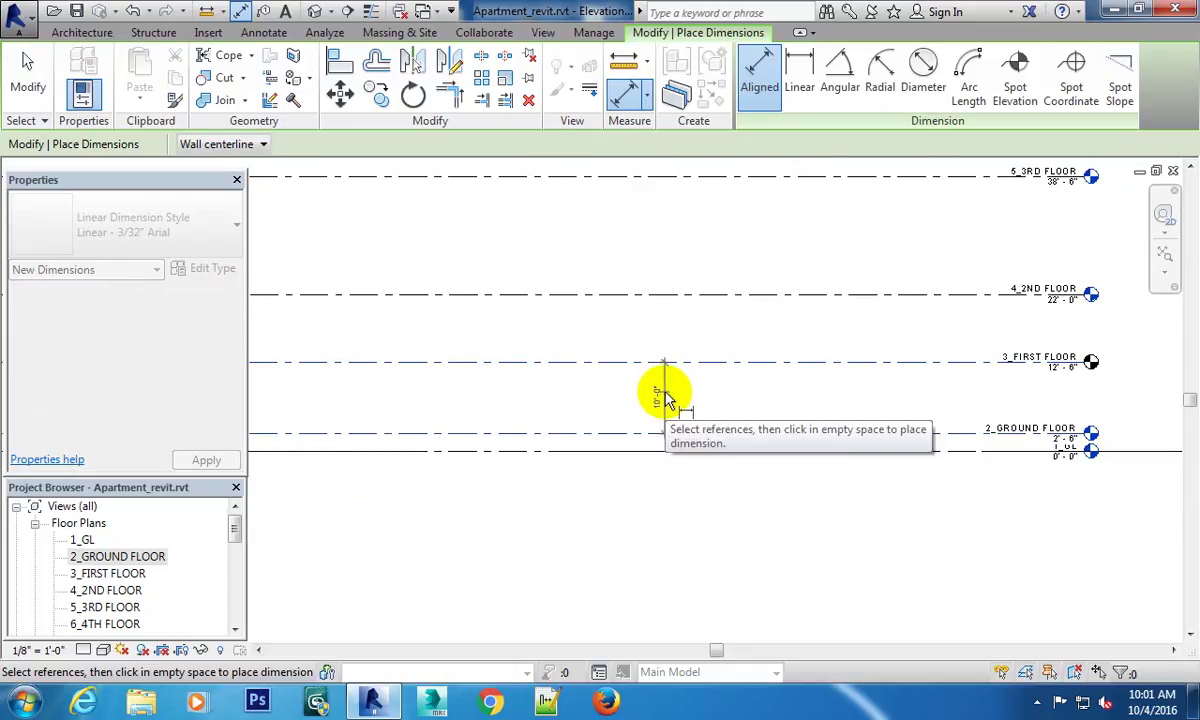
key(Escape)
key(Escape)
scroll(686, 394, up, 1)
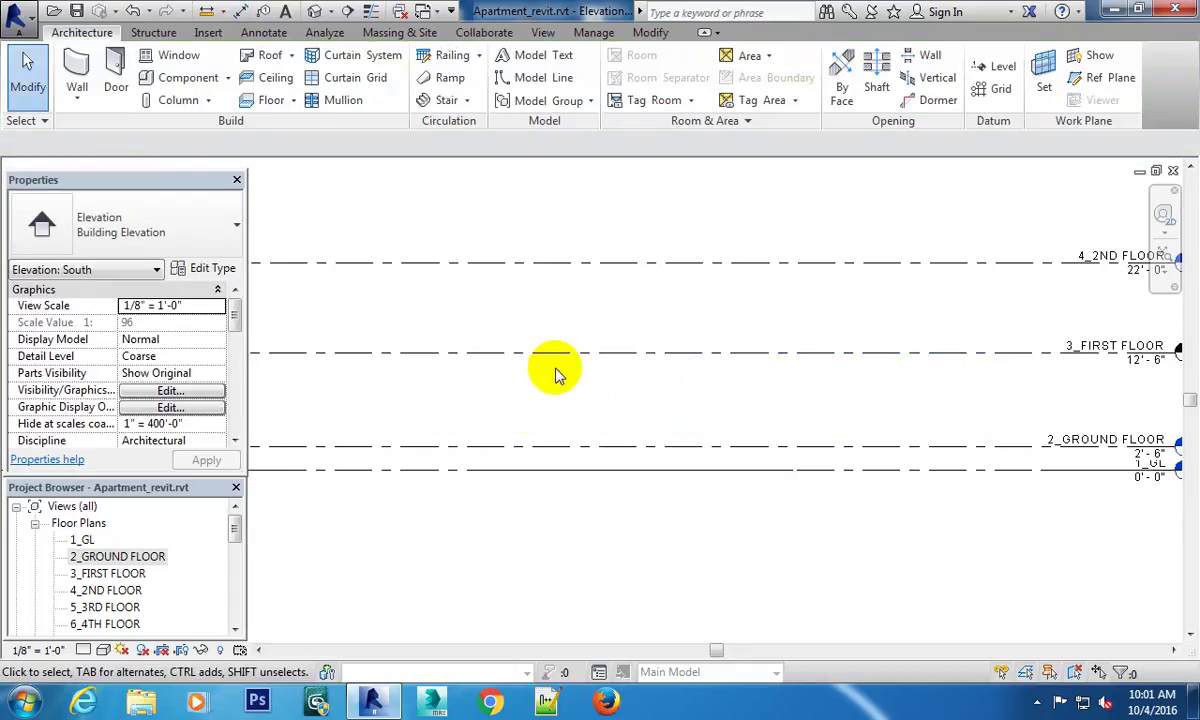
scroll(562, 335, down, 2)
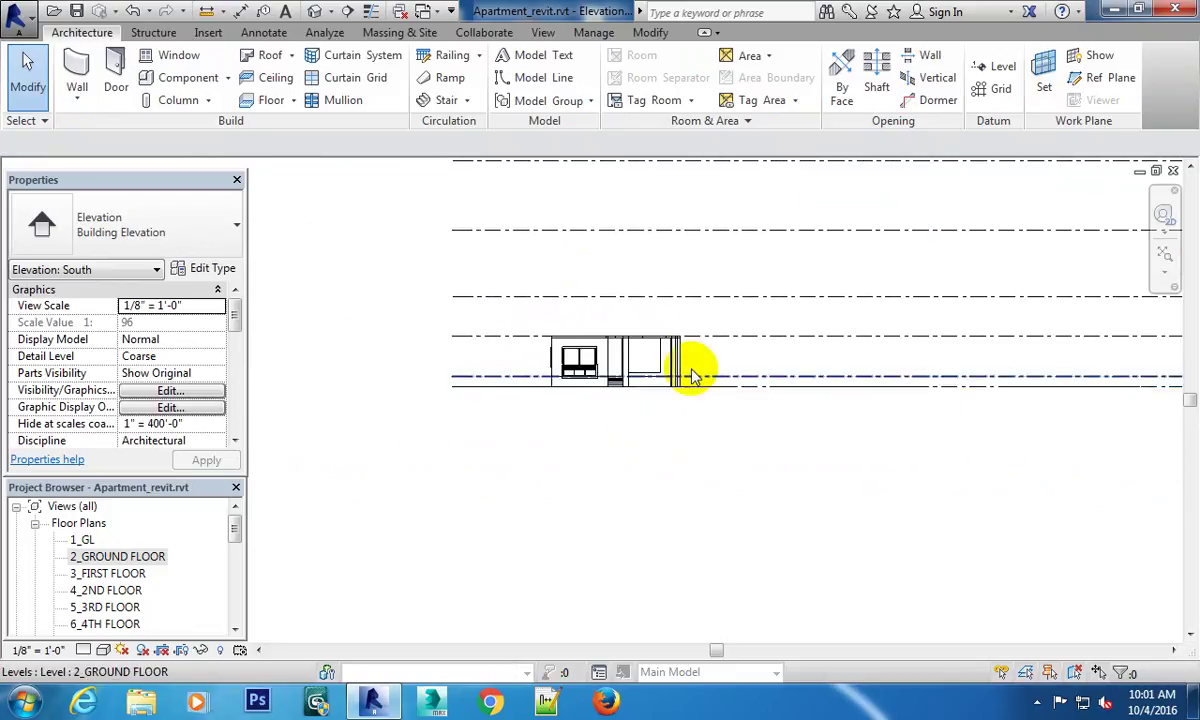
scroll(611, 343, up, 2)
middle_drag(611, 343, 761, 351)
middle_drag(928, 368, 884, 398)
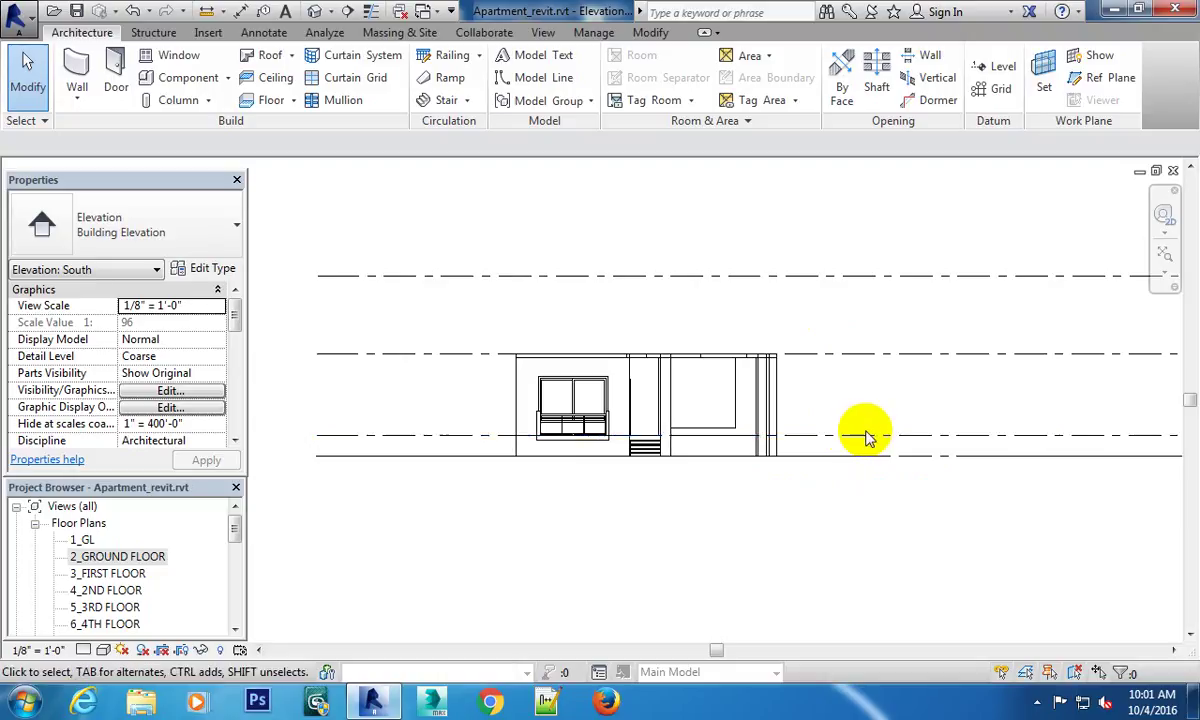
middle_drag(897, 388, 769, 391)
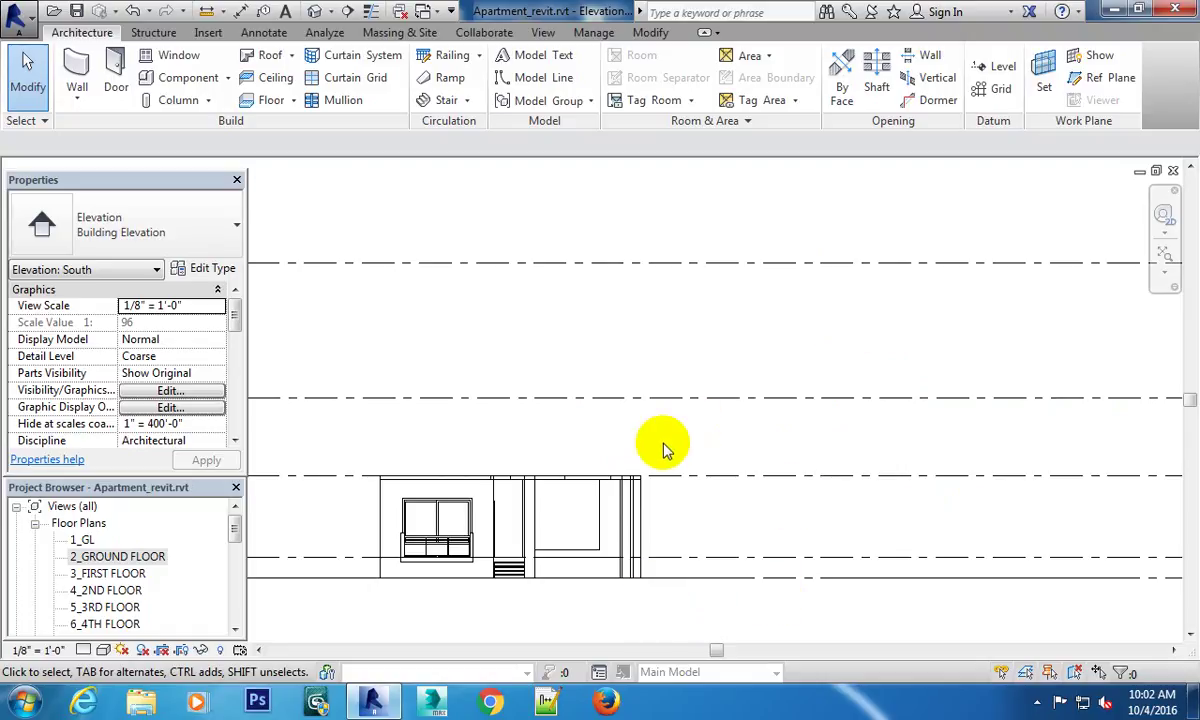
middle_drag(739, 455, 1170, 343)
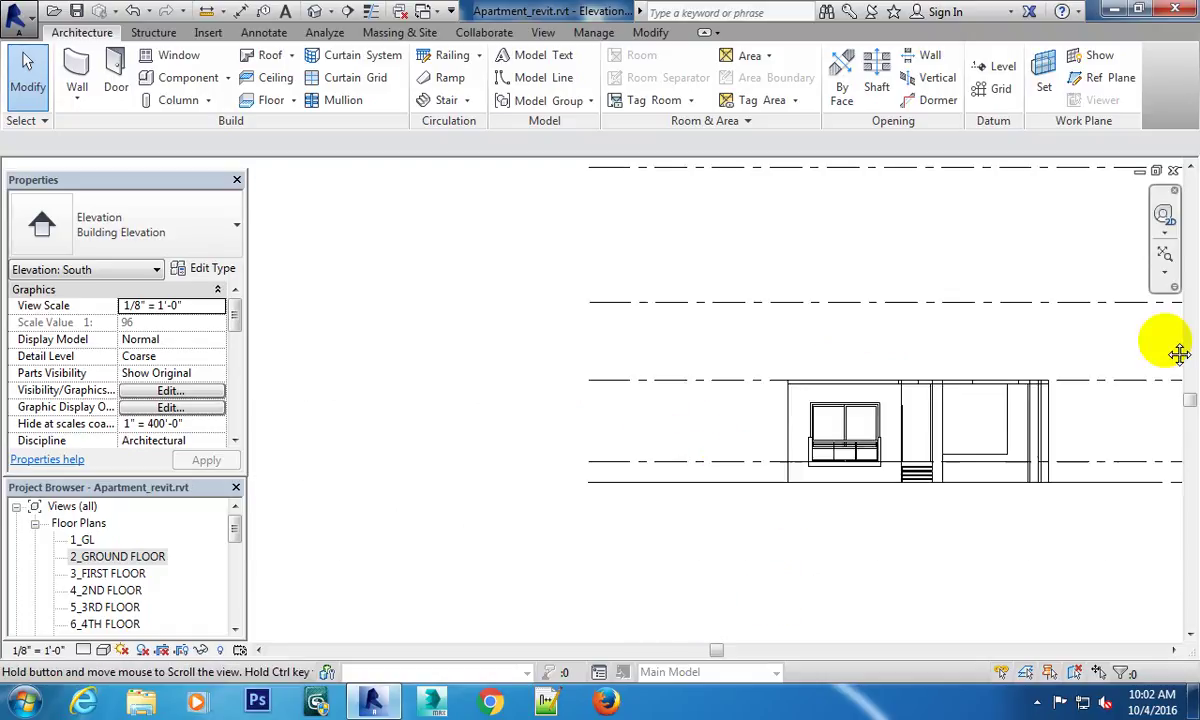
scroll(960, 370, up, 1)
middle_drag(960, 370, 925, 330)
middle_drag(800, 365, 643, 410)
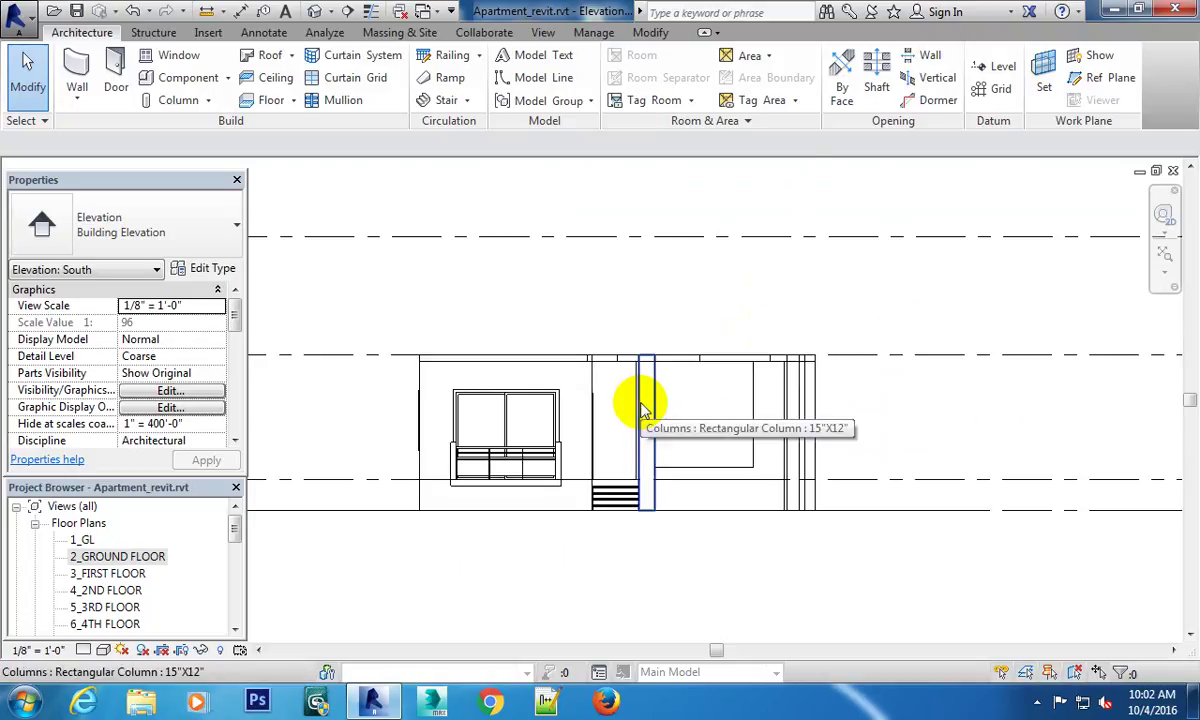
middle_drag(667, 388, 827, 398)
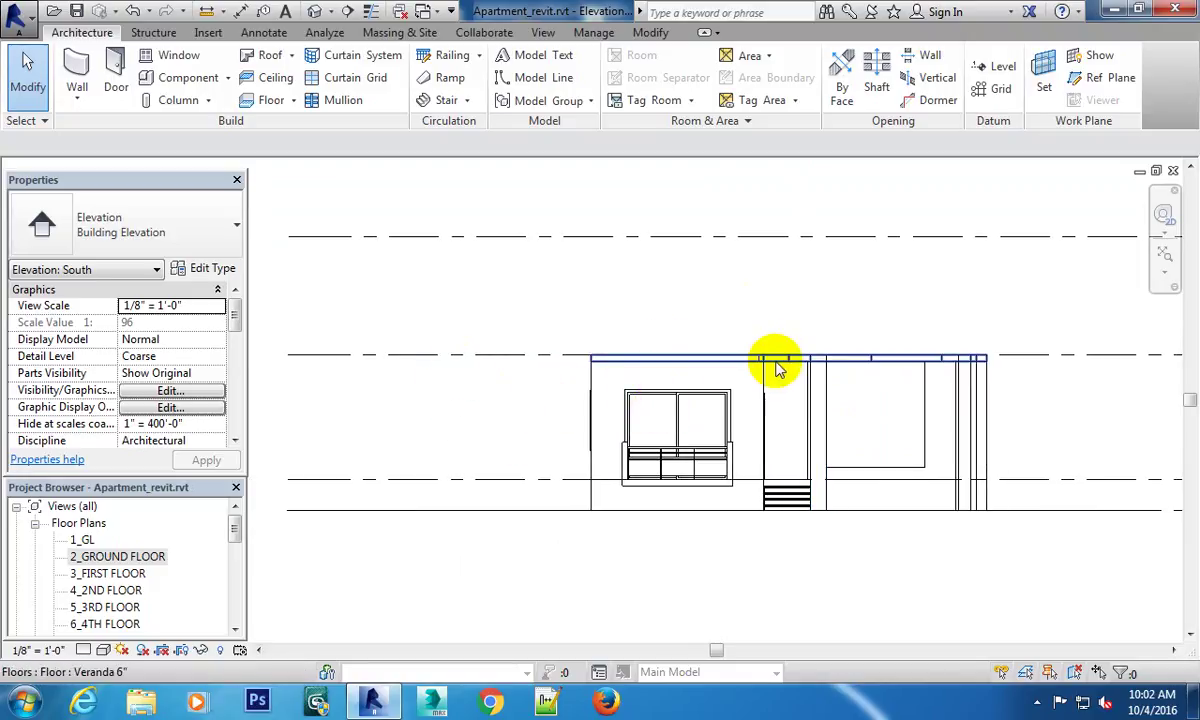
middle_drag(857, 399, 830, 394)
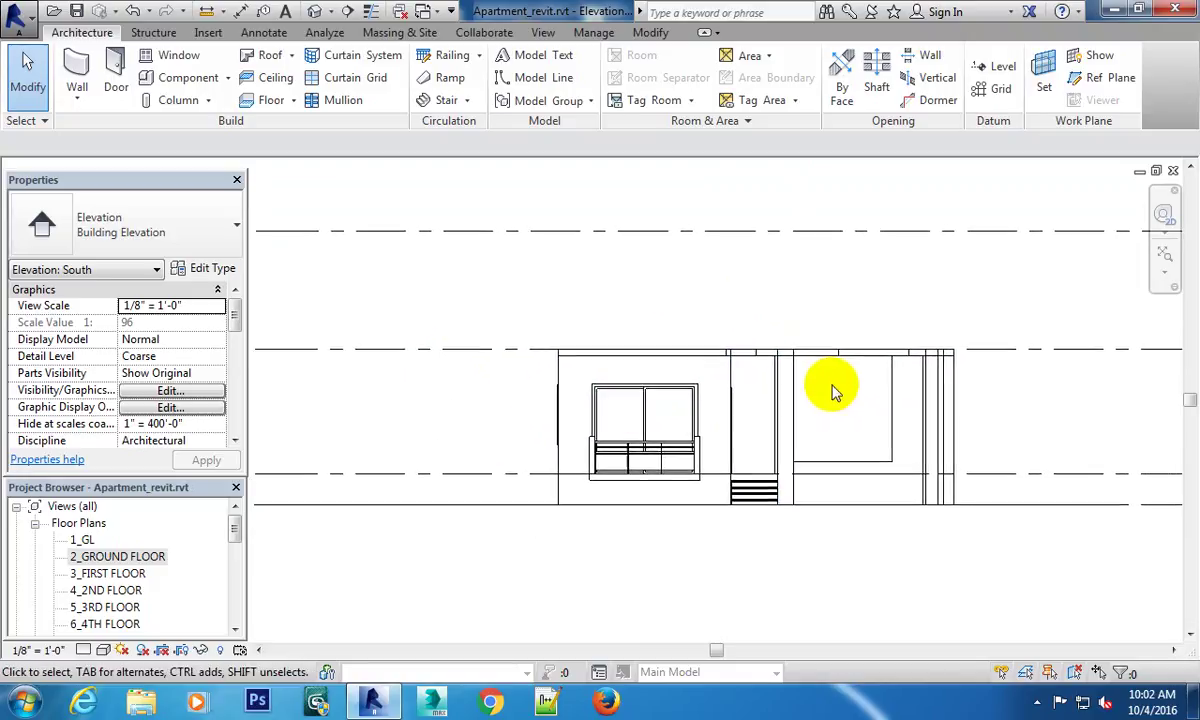
scroll(700, 380, down, 1)
mouse_move(835, 343)
middle_down()
mouse_move(775, 334)
mouse_move(584, 389)
middle_up()
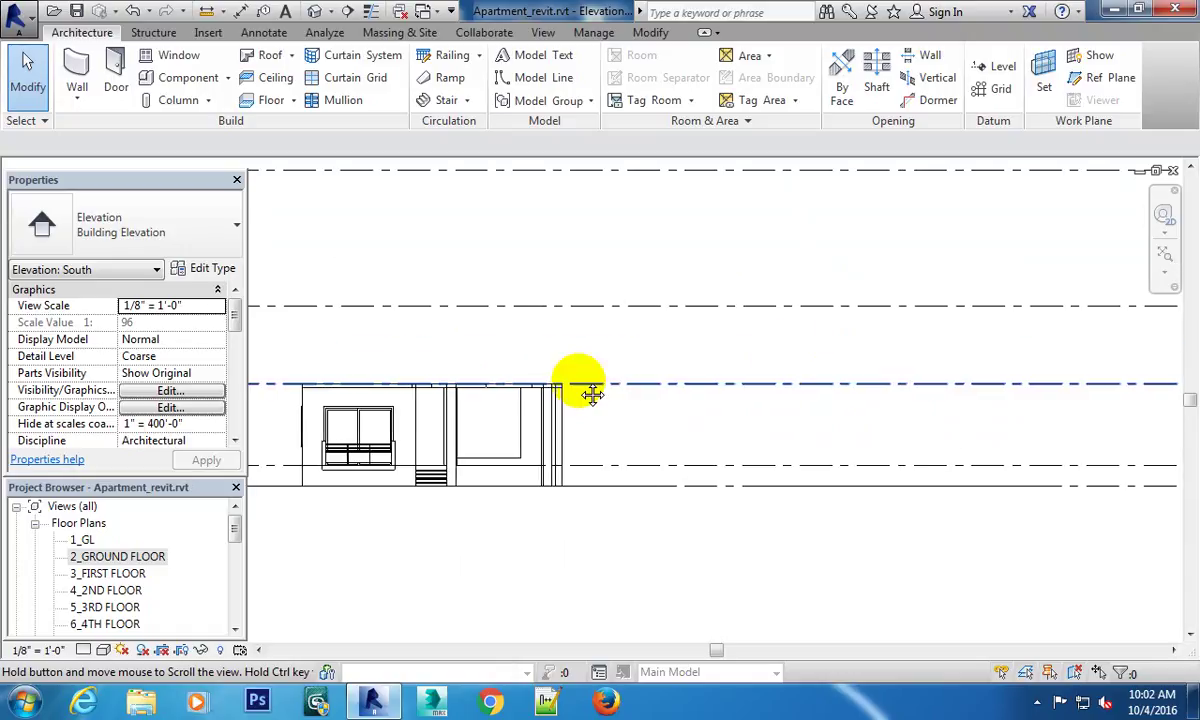
scroll(745, 389, down, 2)
middle_drag(745, 389, 707, 429)
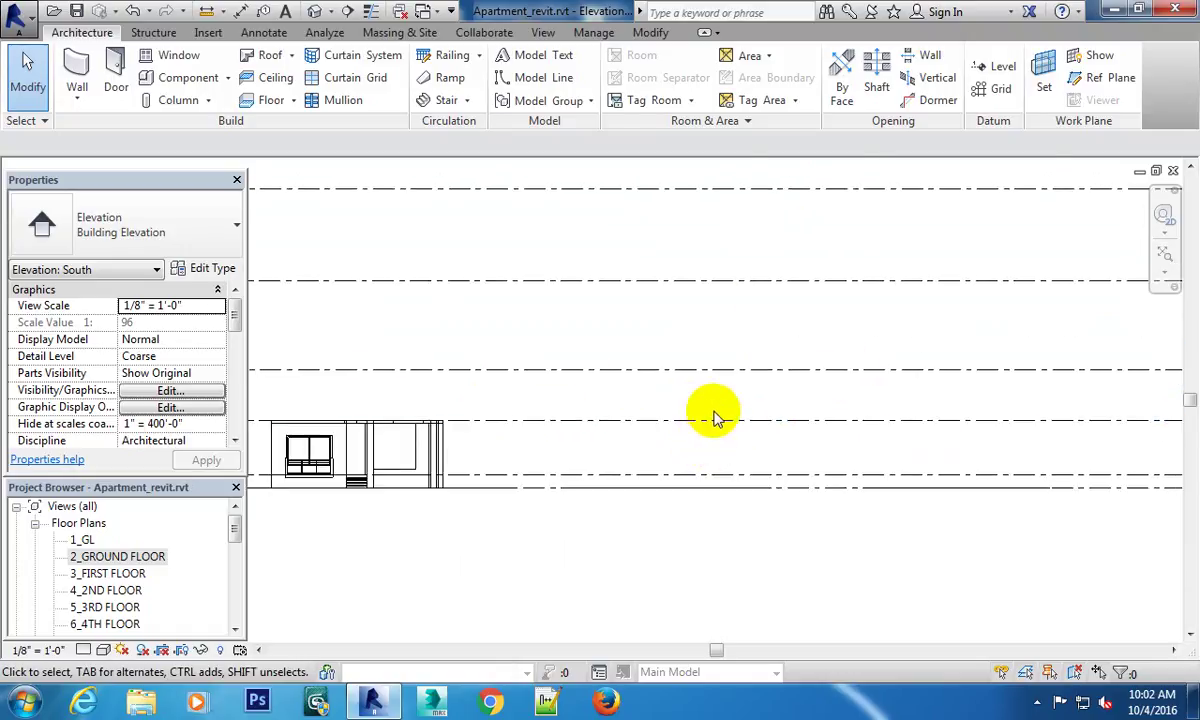
scroll(712, 415, up, 2)
scroll(713, 425, down, 2)
mouse_move(718, 383)
middle_down()
mouse_move(595, 407)
mouse_move(654, 367)
middle_up()
scroll(497, 370, up, 2)
middle_drag(497, 372, 558, 361)
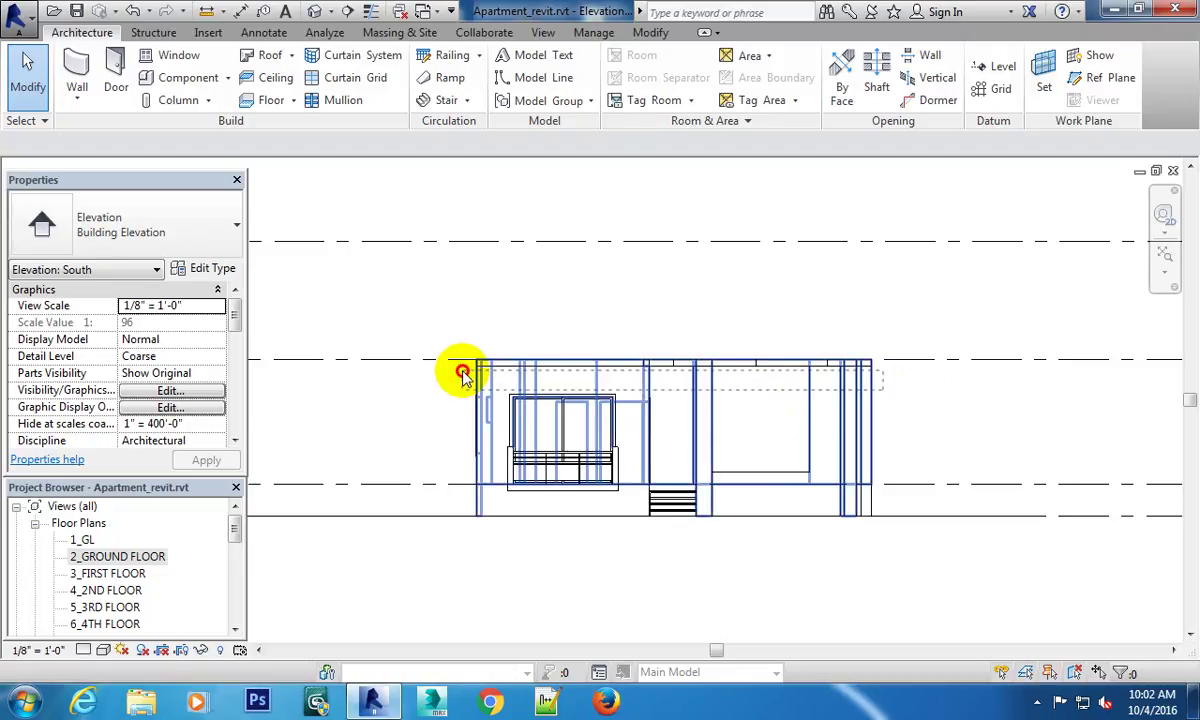
drag(455, 385, 455, 386)
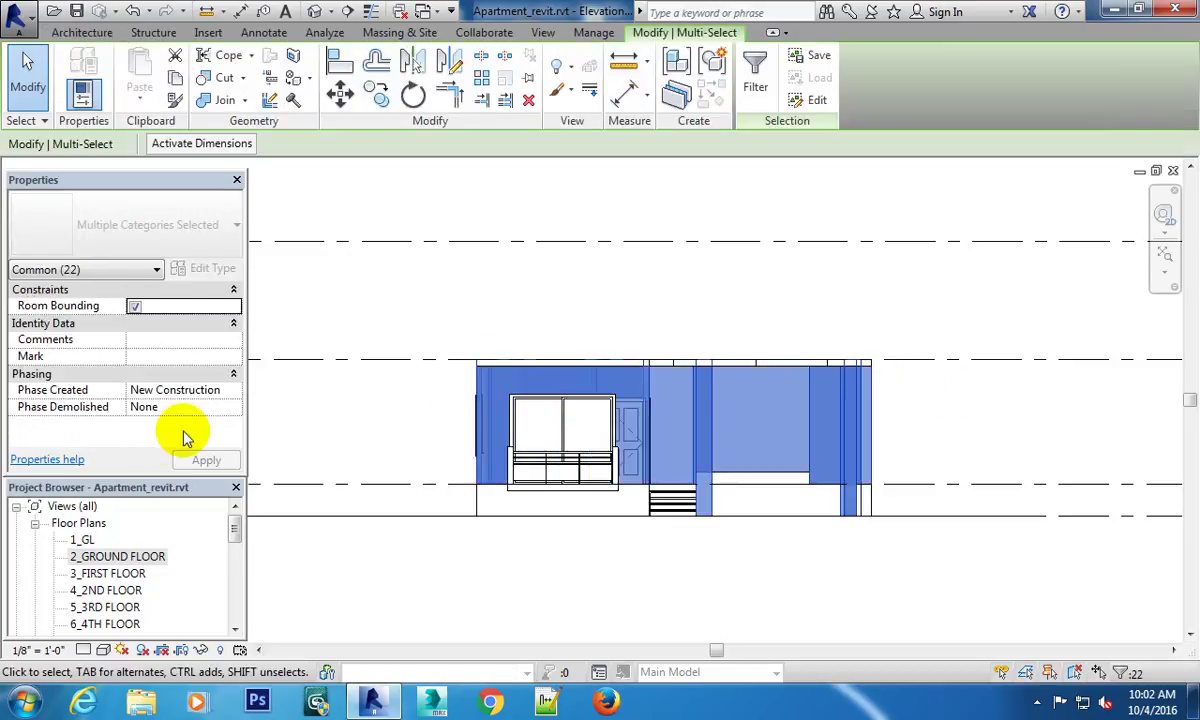
click(155, 270)
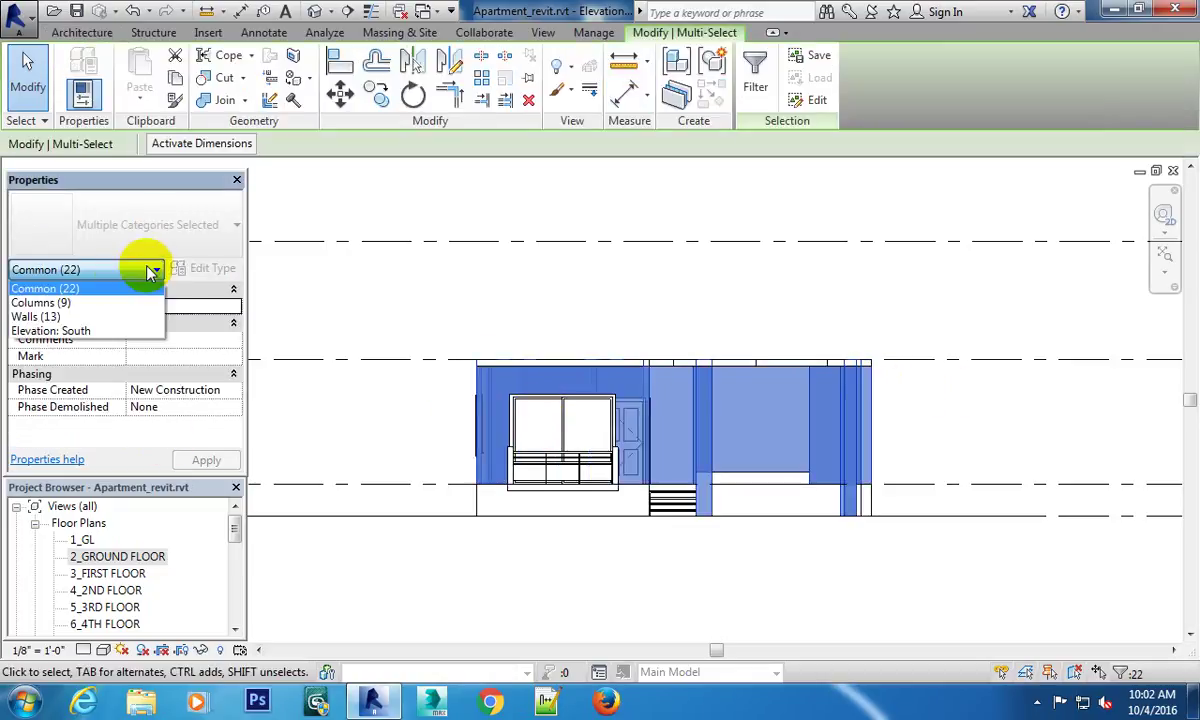
click(37, 317)
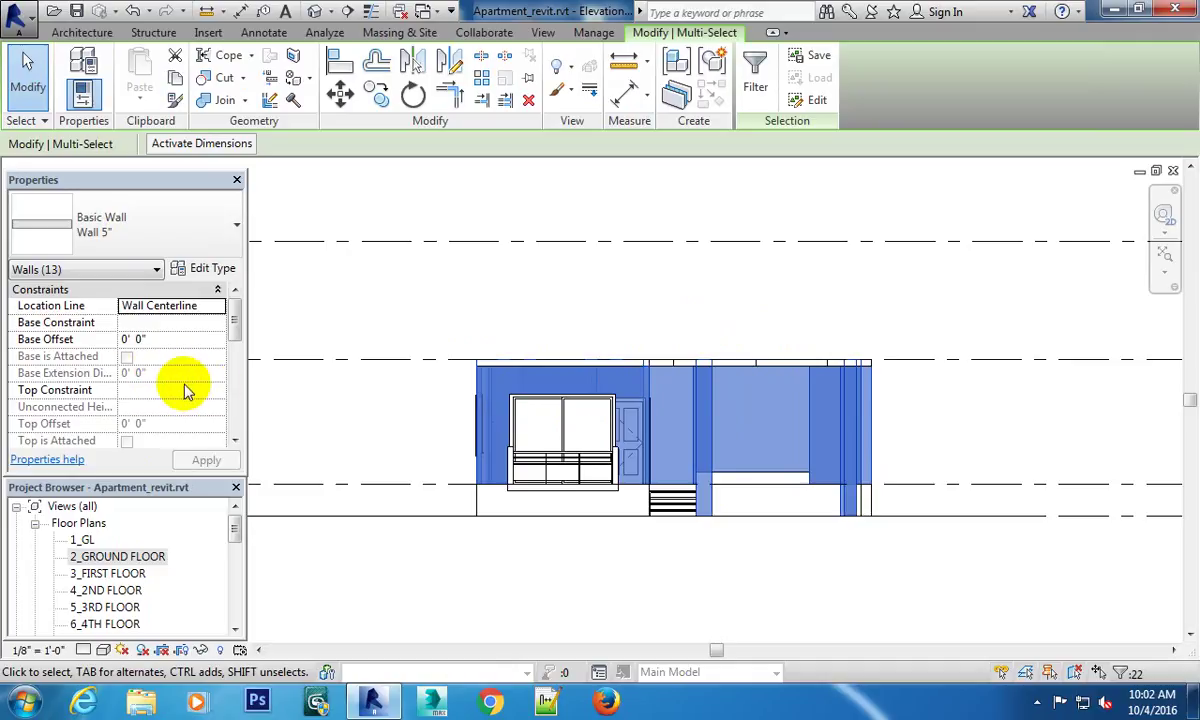
click(448, 285)
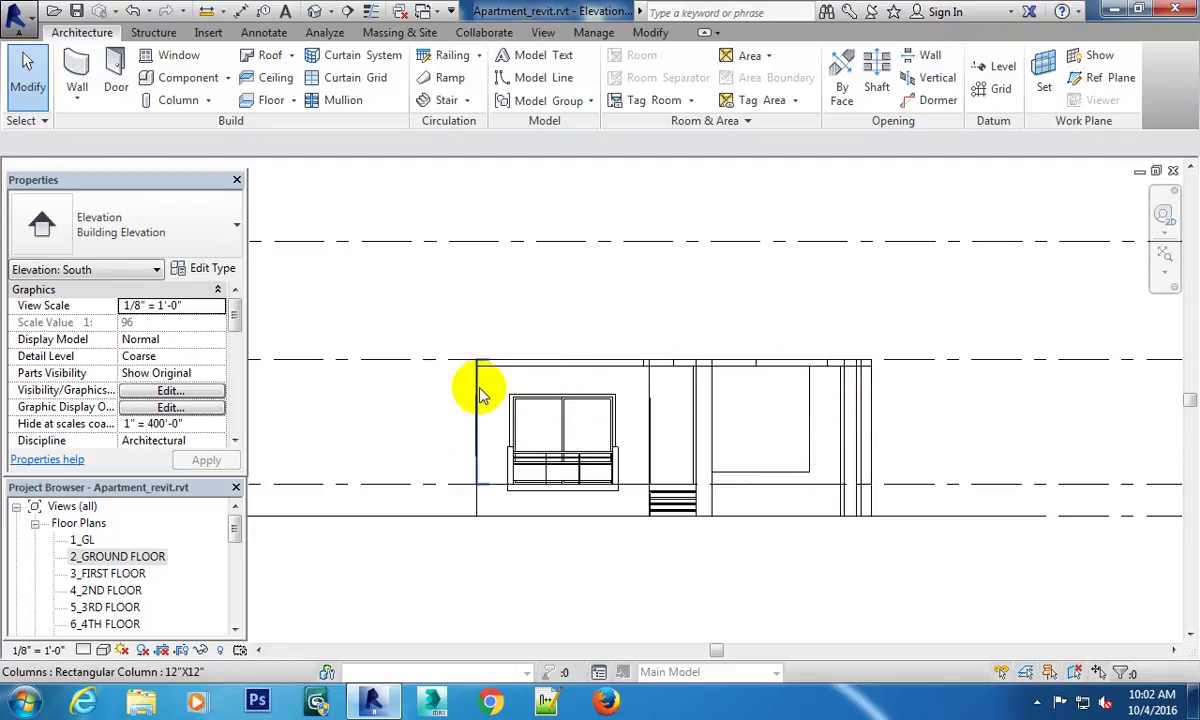
click(479, 395)
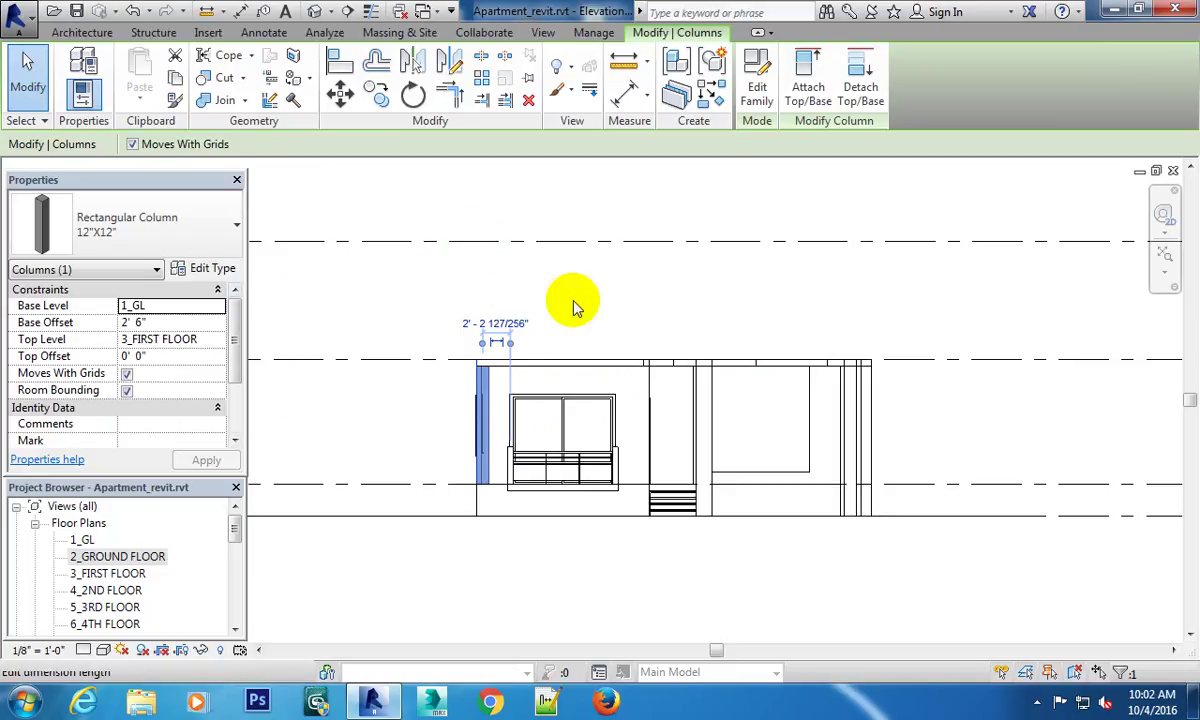
key(Escape)
click(647, 390)
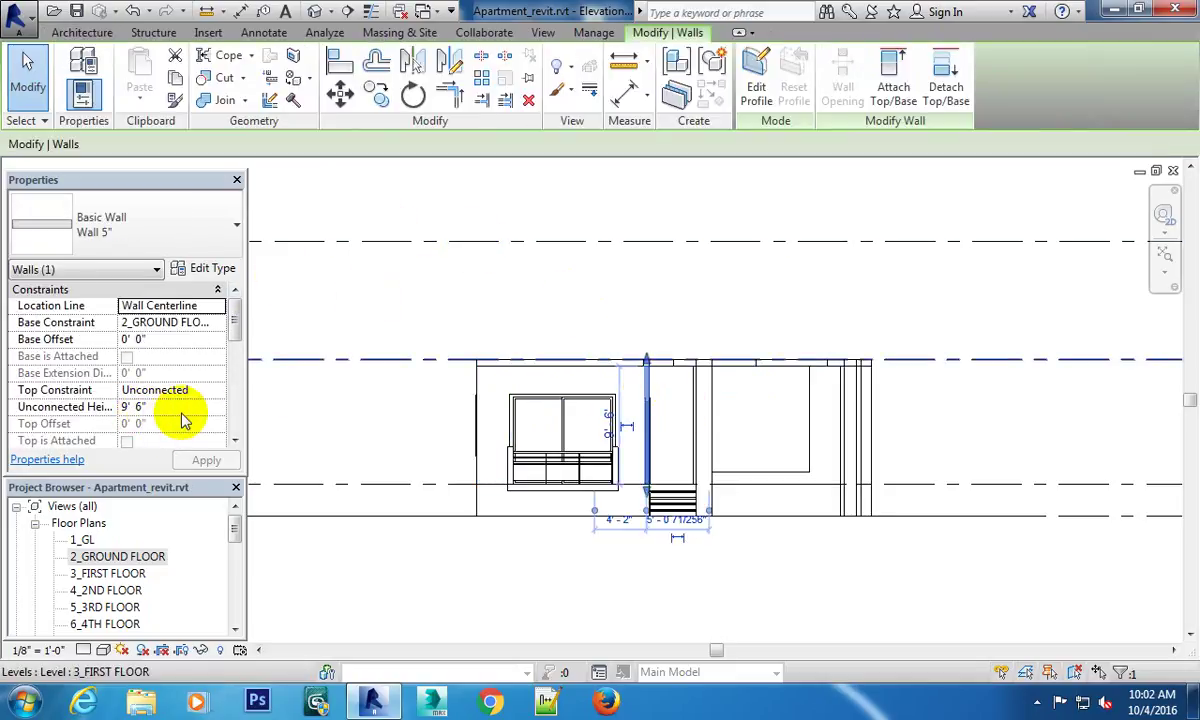
click(482, 316)
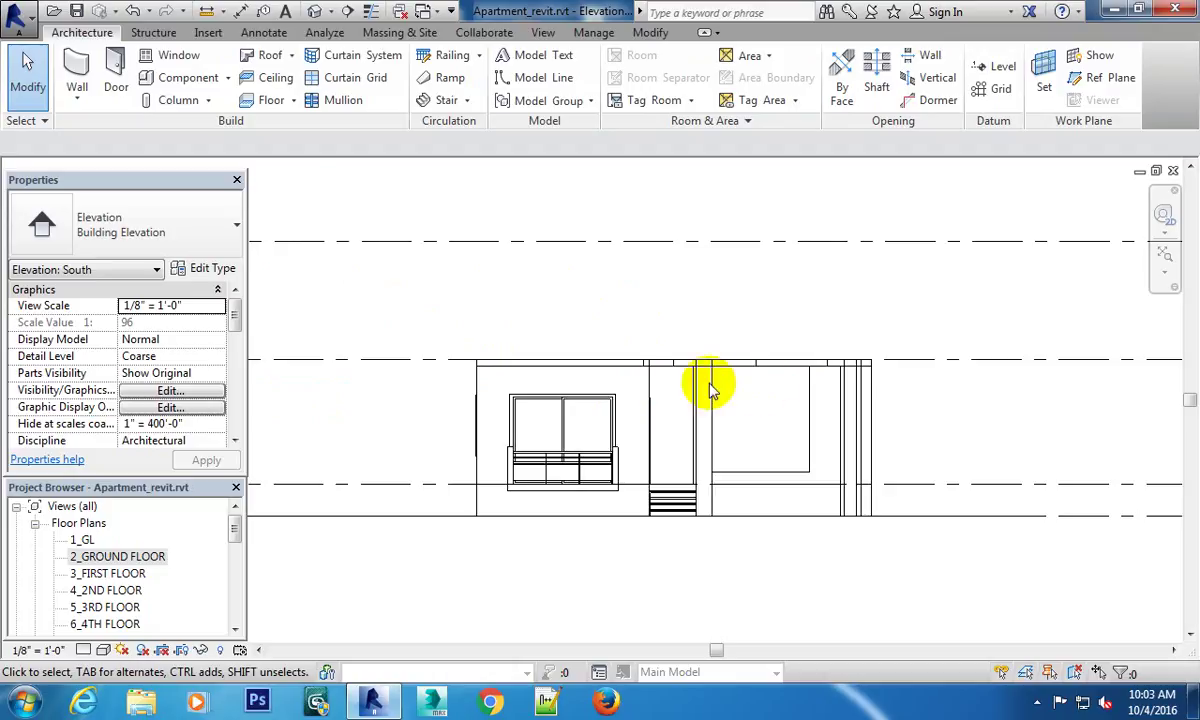
drag(663, 379, 482, 376)
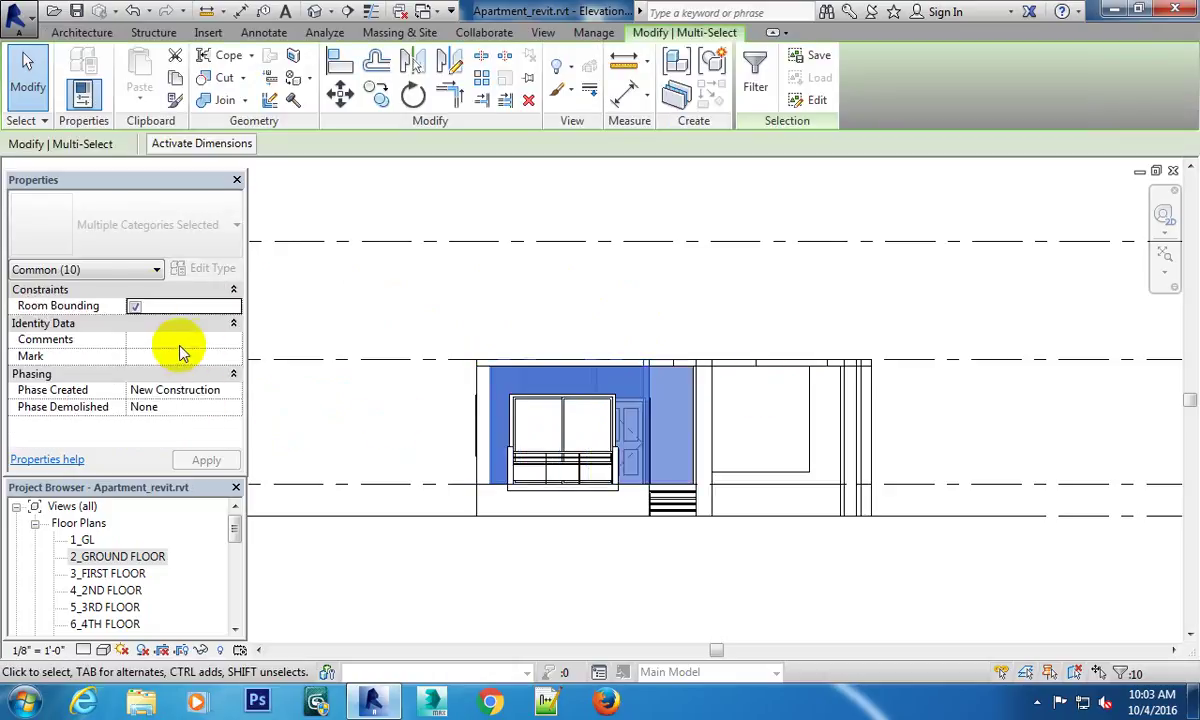
click(157, 269)
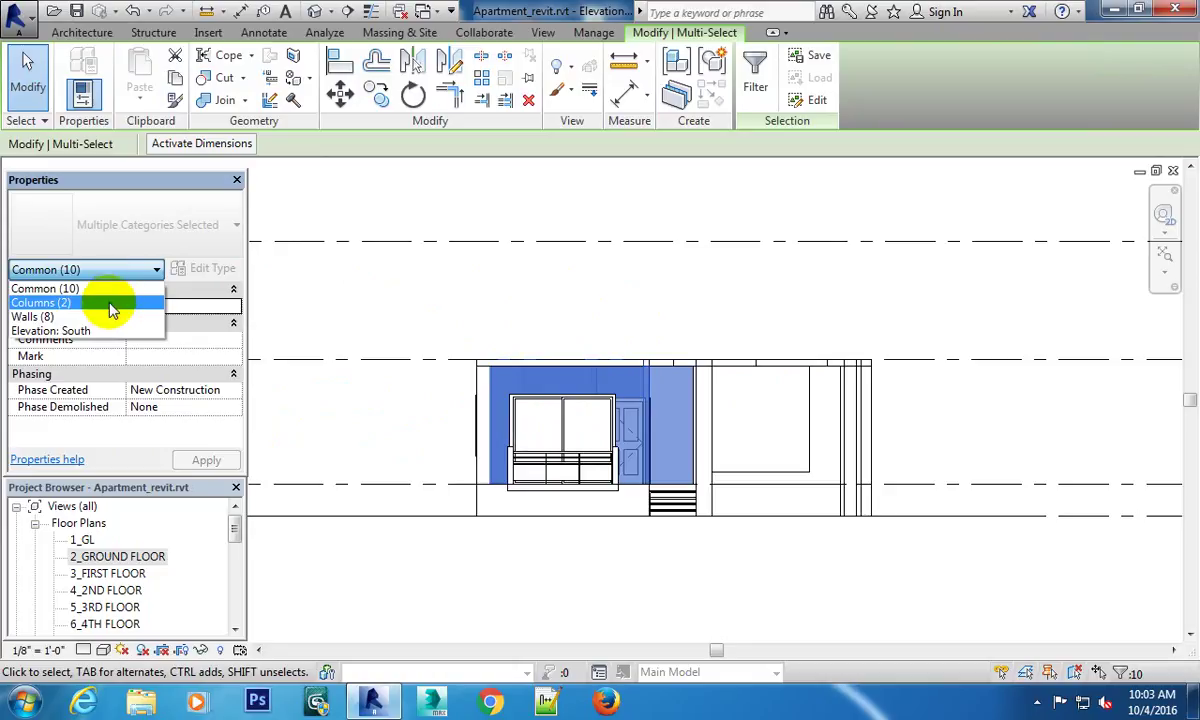
click(75, 317)
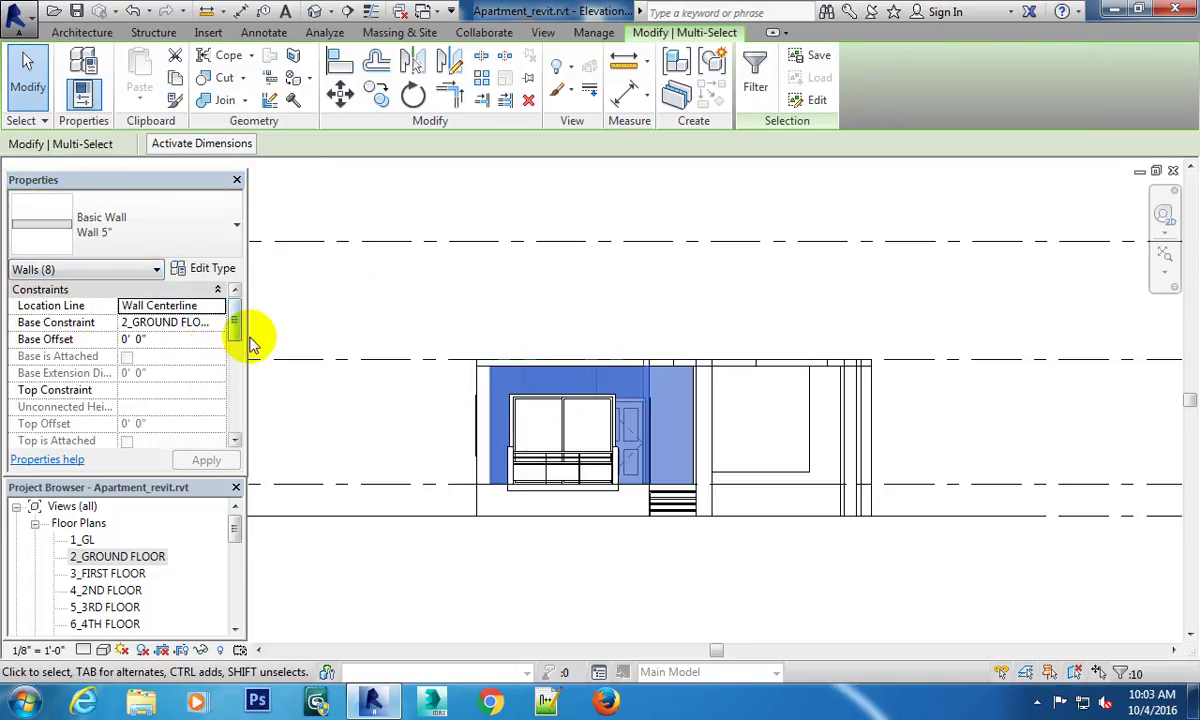
click(495, 335)
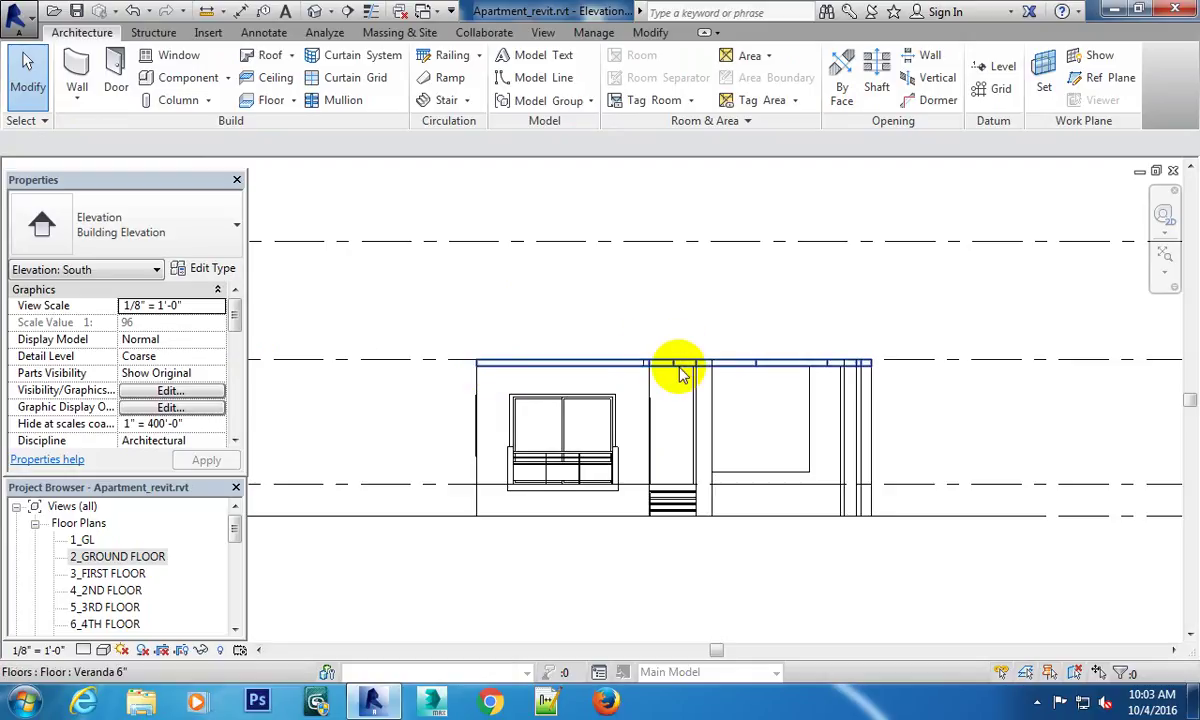
scroll(750, 389, up, 2)
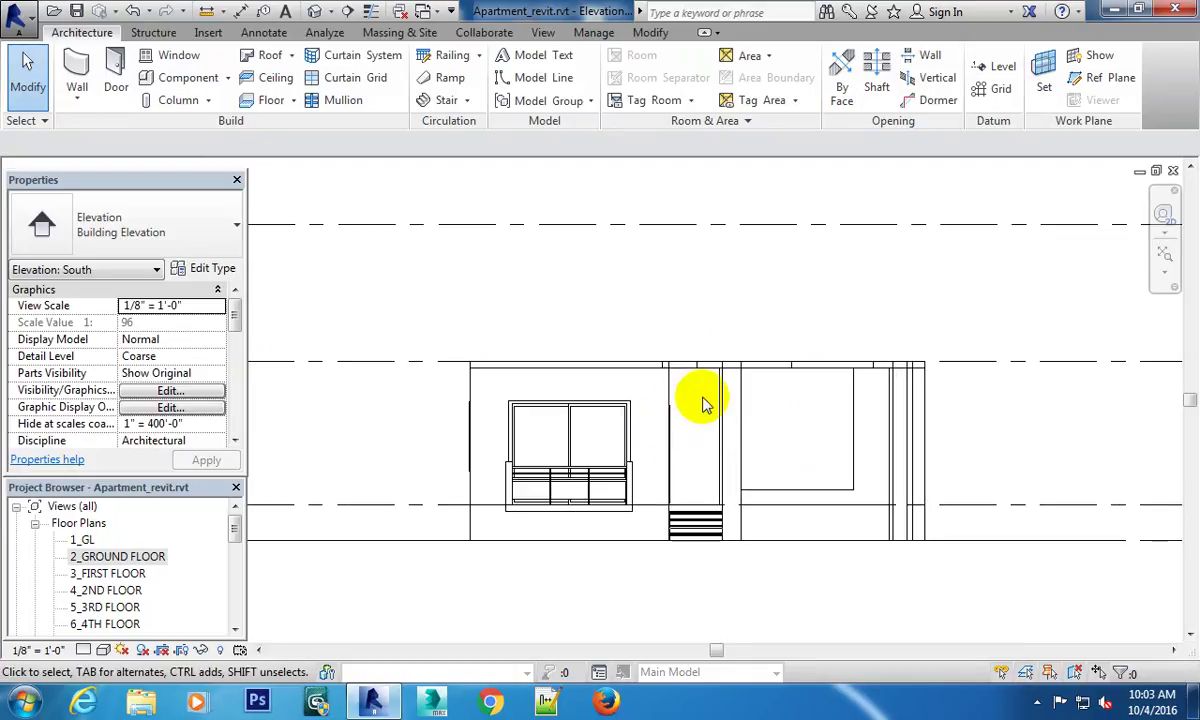
scroll(703, 402, down, 2)
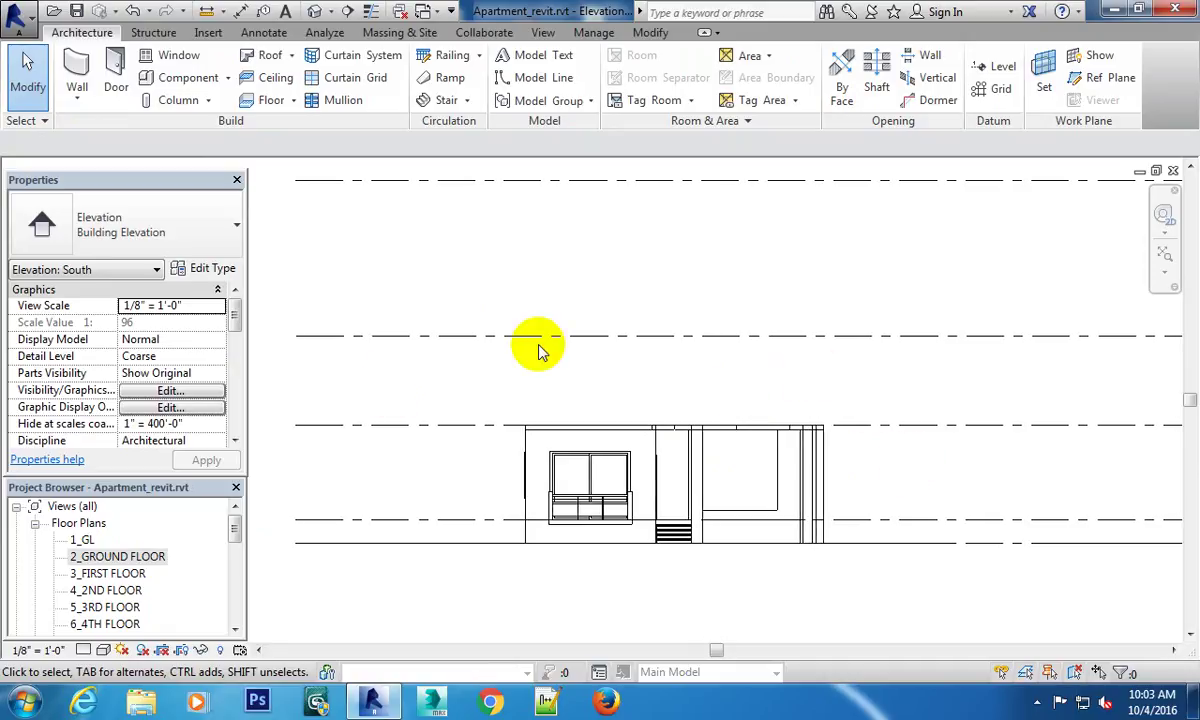
middle_drag(729, 402, 683, 358)
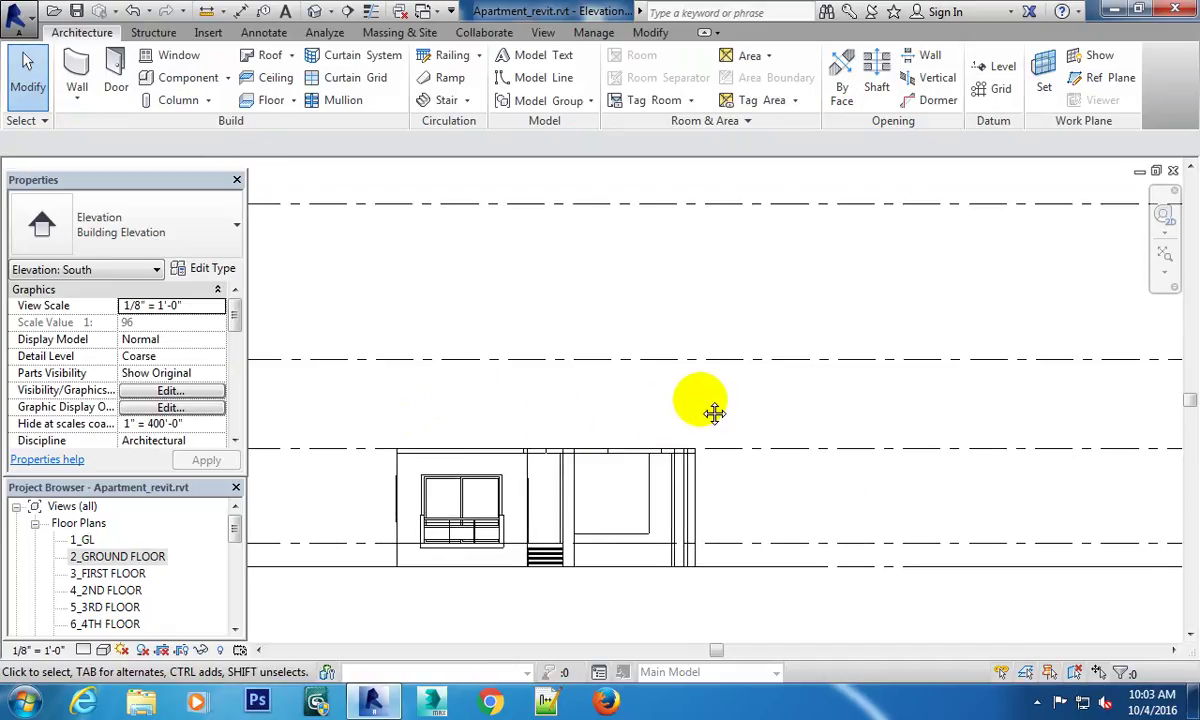
middle_drag(702, 410, 830, 372)
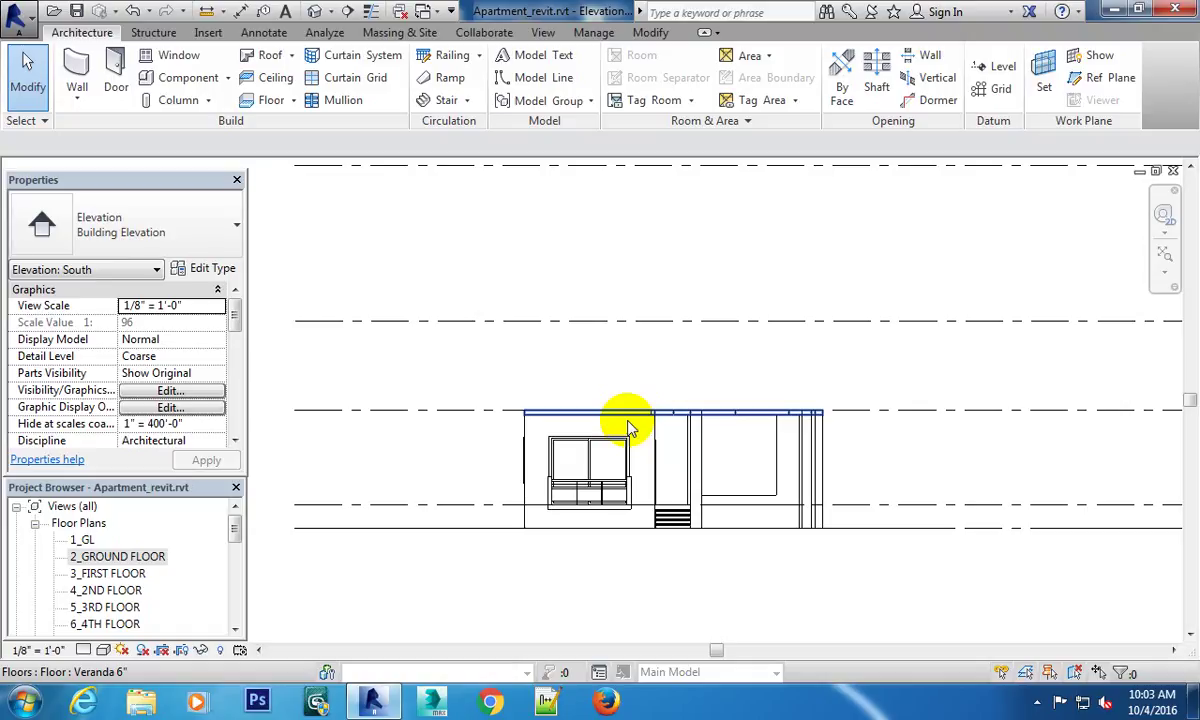
click(821, 444)
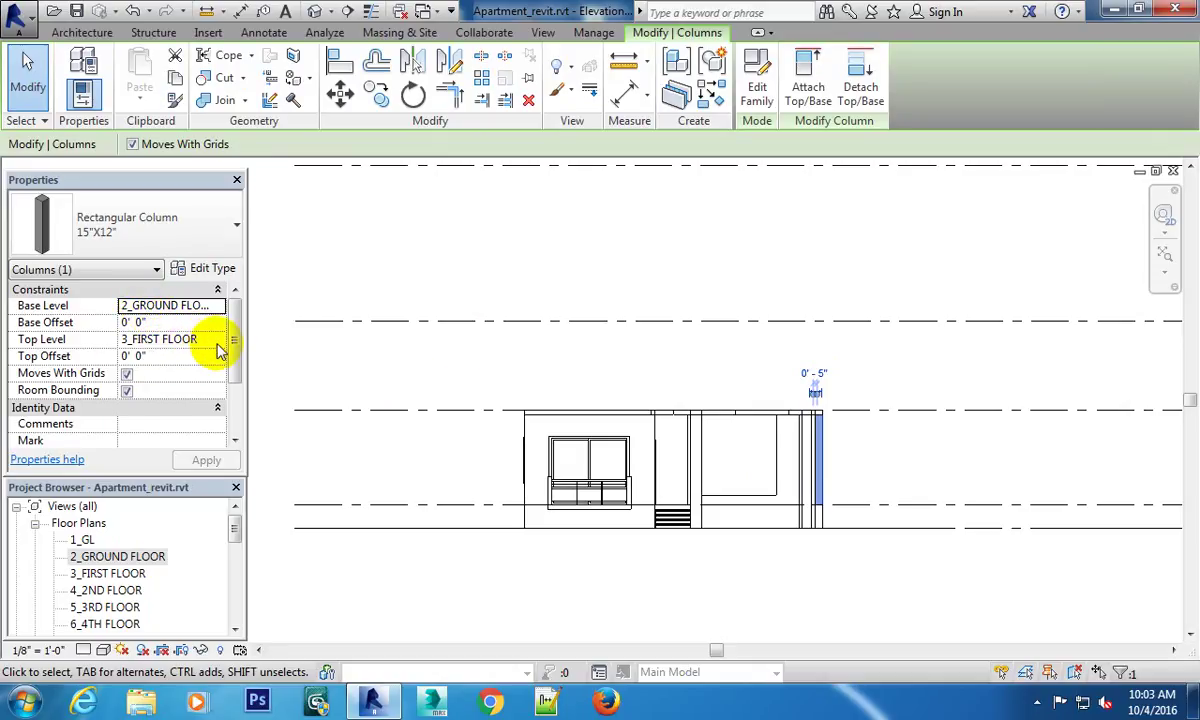
click(815, 400)
scroll(815, 400, down, 1)
middle_drag(815, 400, 691, 410)
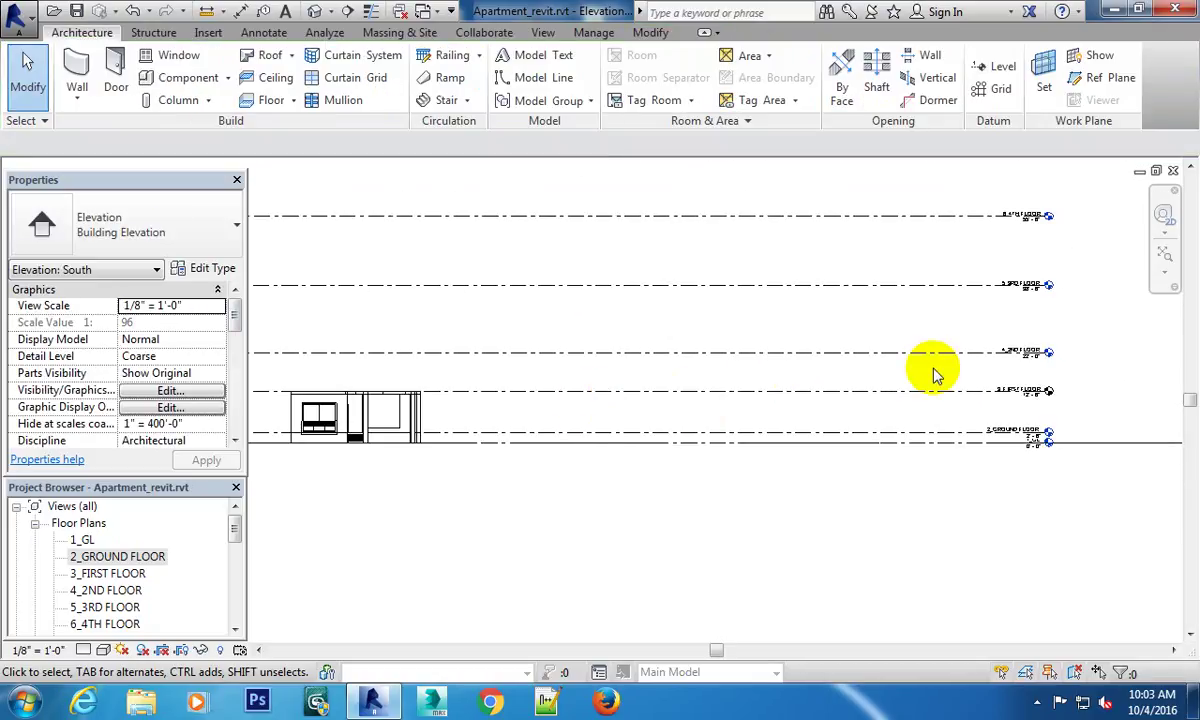
middle_drag(932, 370, 825, 420)
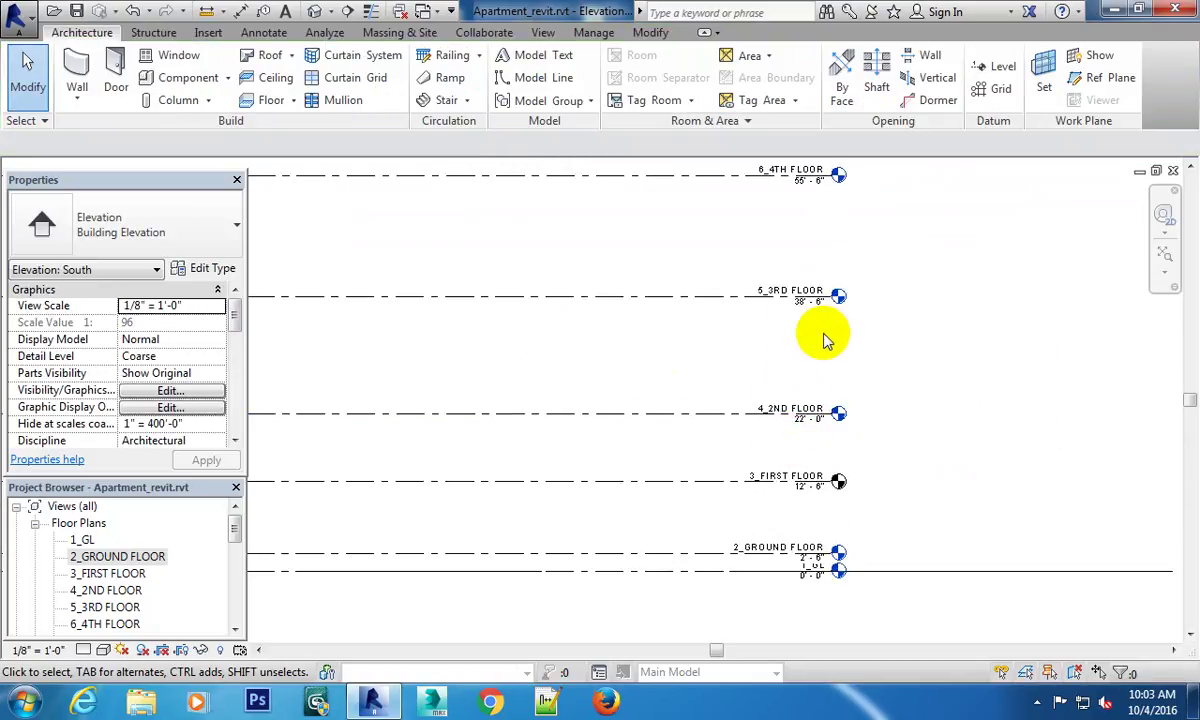
middle_drag(912, 433, 977, 412)
scroll(929, 450, up, 1)
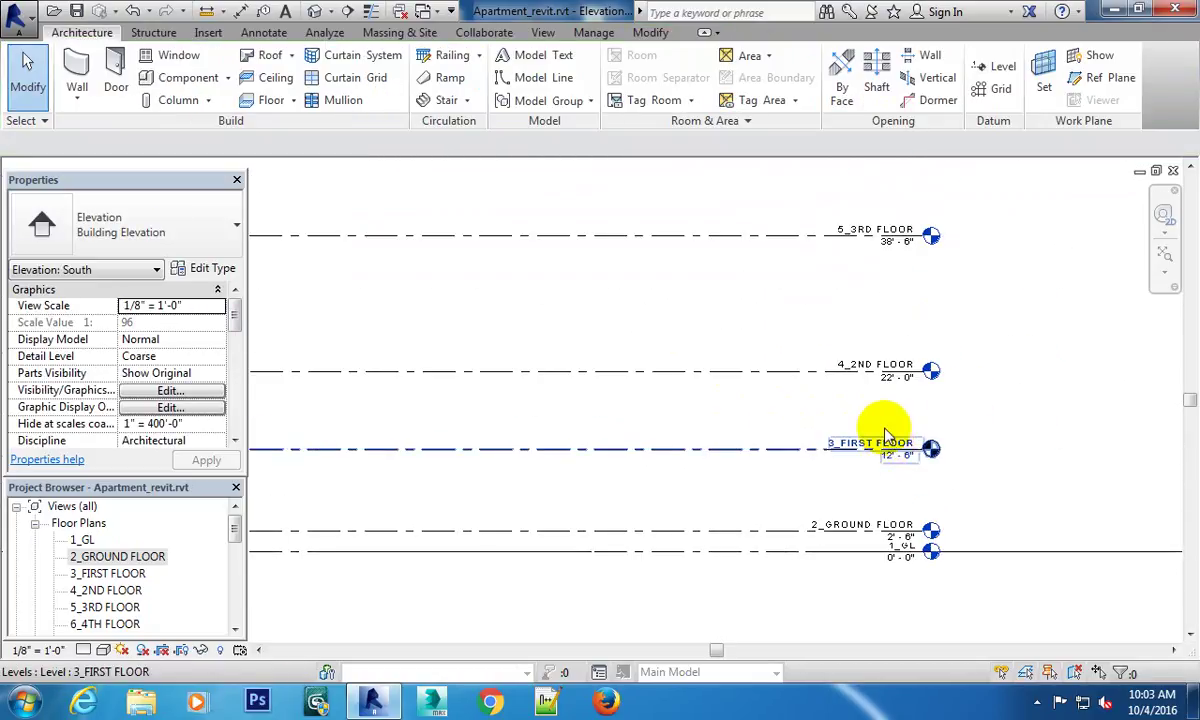
scroll(892, 445, up, 2)
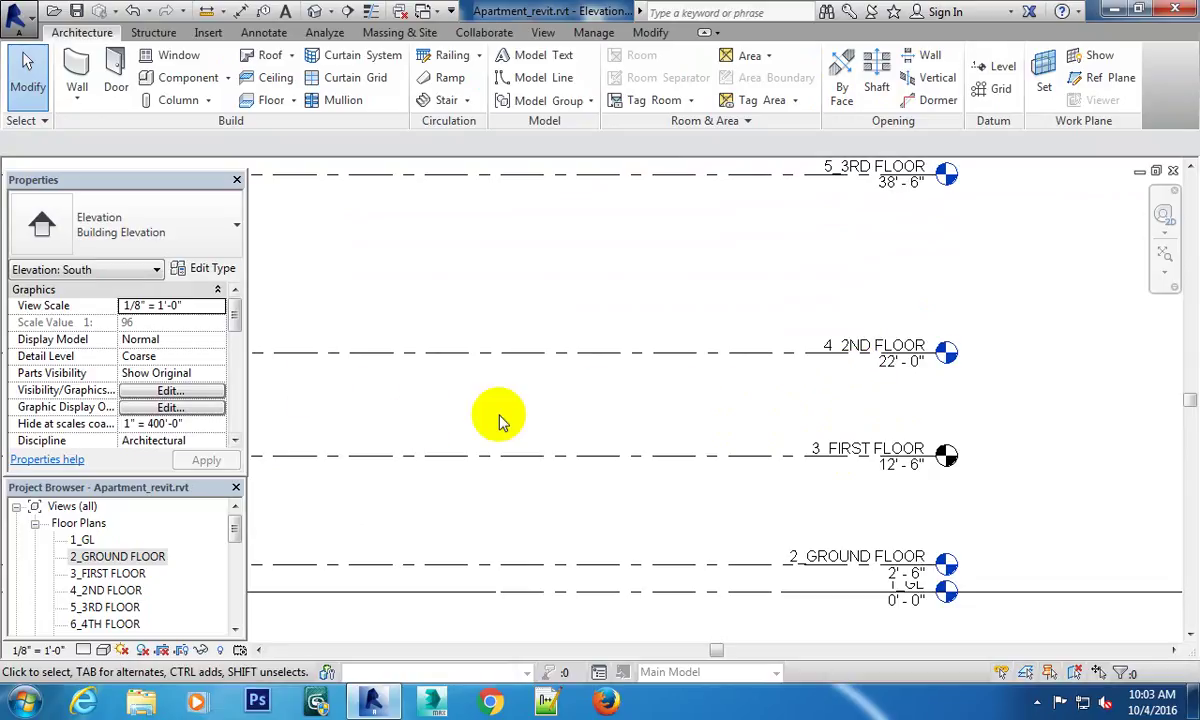
scroll(470, 430, down, 3)
middle_drag(447, 444, 683, 450)
scroll(680, 450, up, 3)
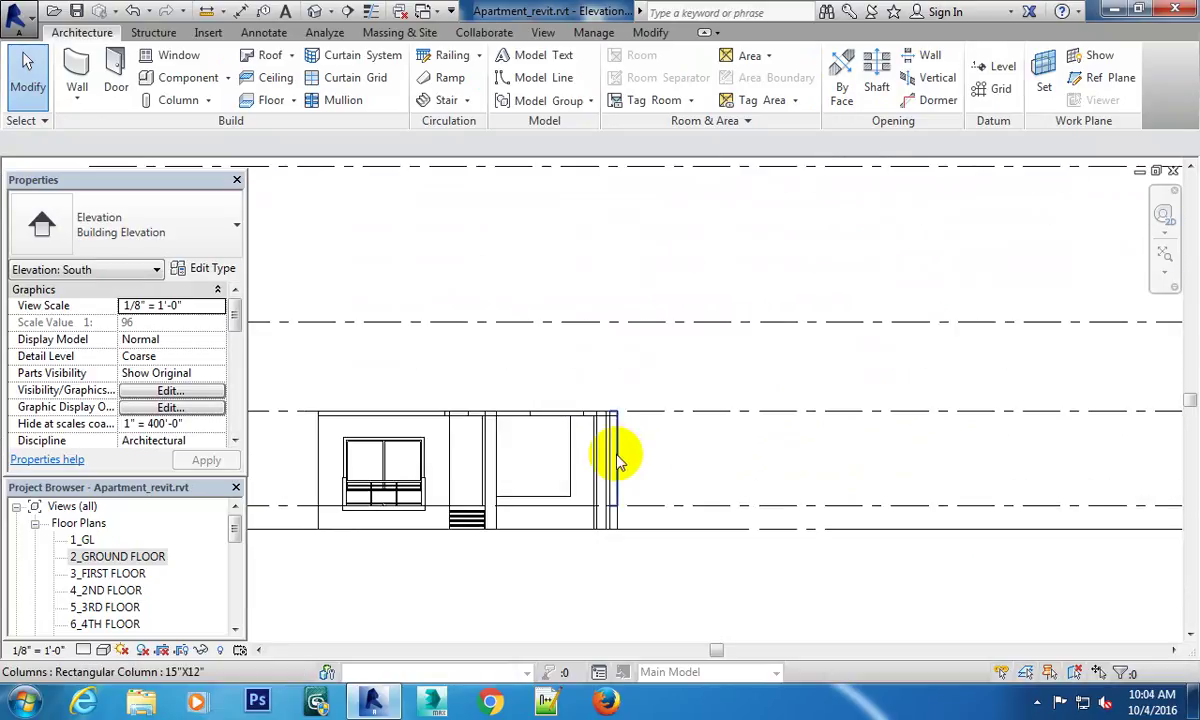
Set the right-hand veranda column's Top Level to 4_2ND FLOOR and apply it.
click(596, 465)
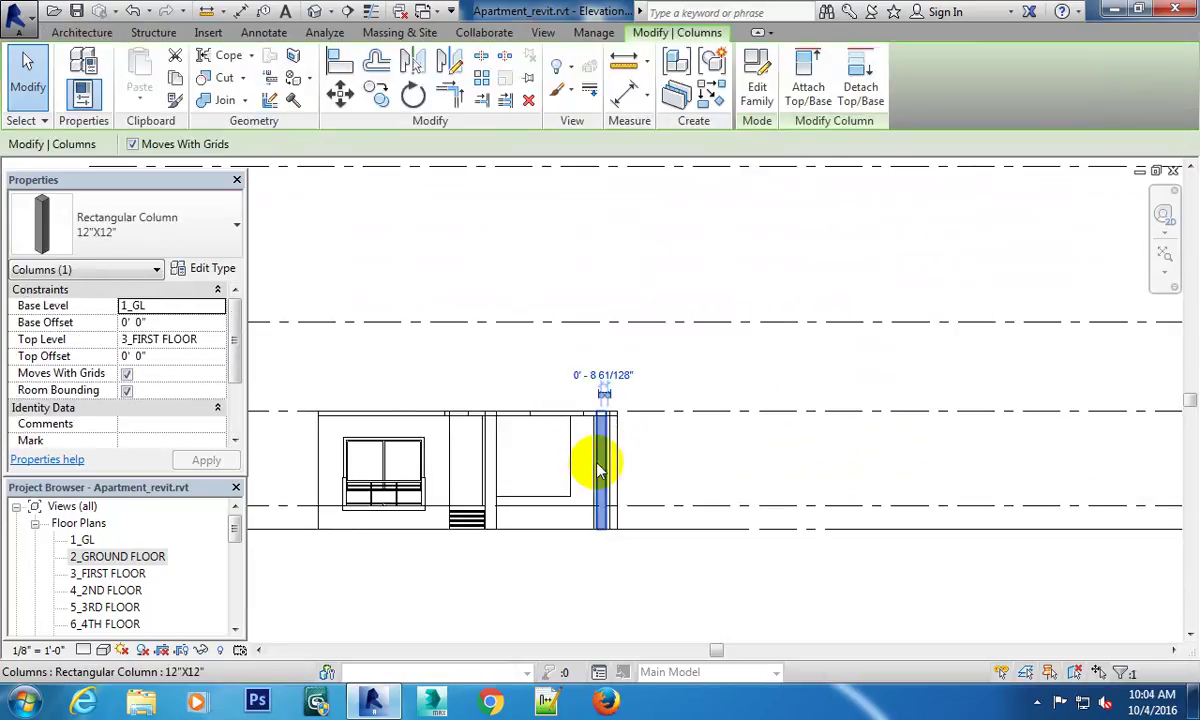
scroll(597, 455, down, 2)
scroll(603, 415, down, 2)
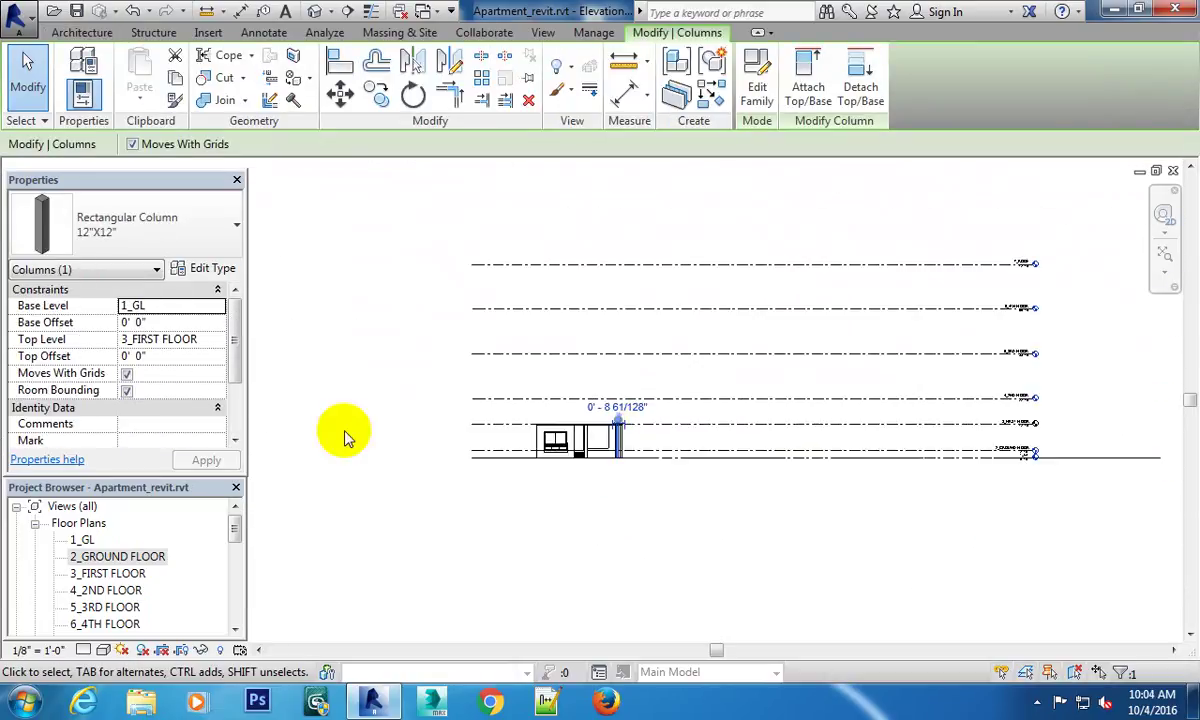
click(210, 339)
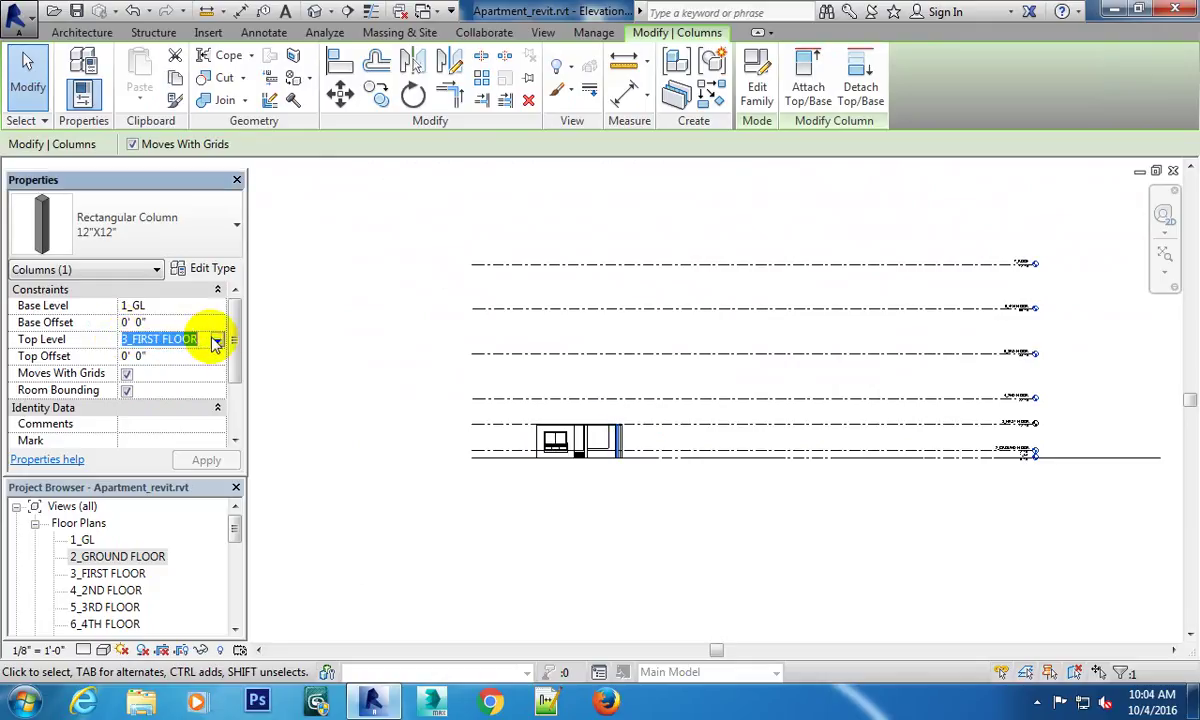
click(217, 340)
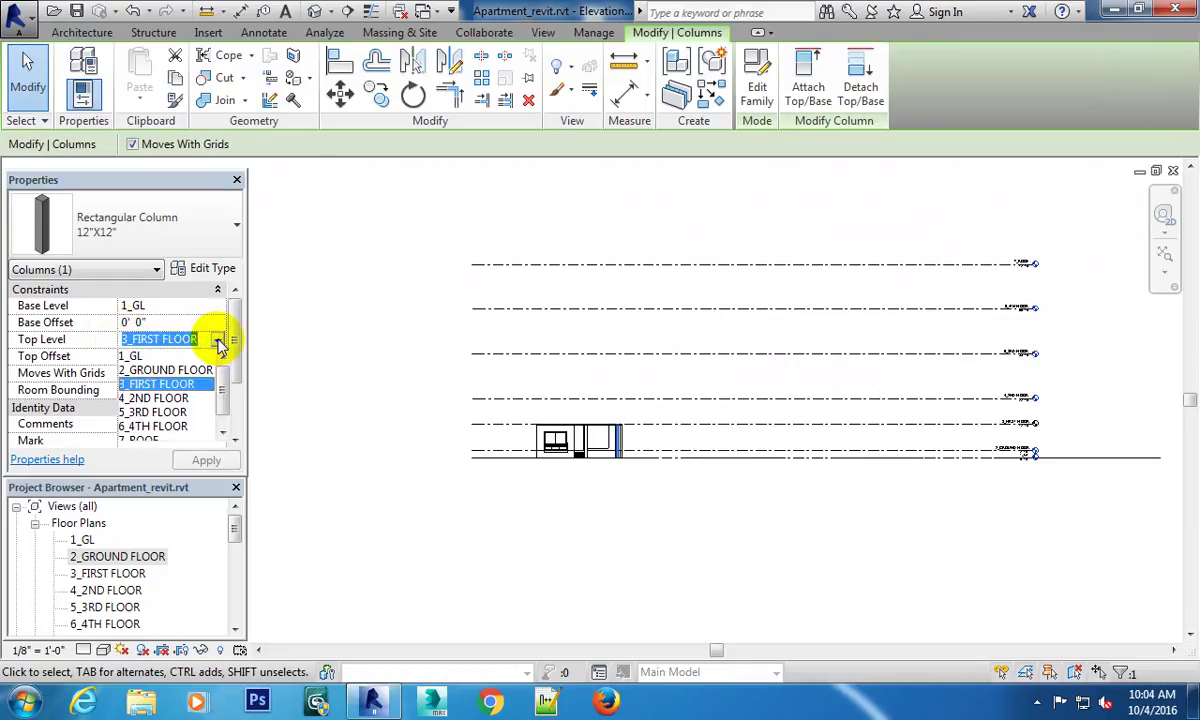
click(160, 398)
click(661, 520)
Zoom and pan the South elevation to check the extended column.
scroll(625, 450, up, 3)
scroll(621, 380, up, 2)
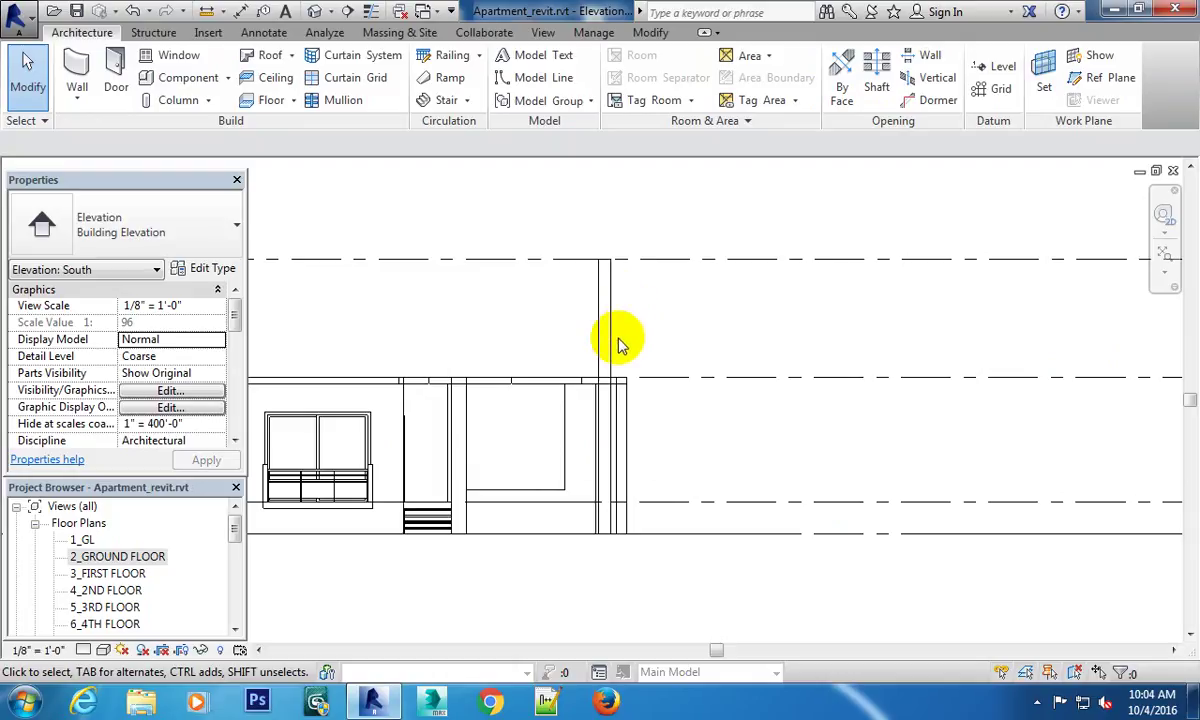
scroll(700, 345, down, 2)
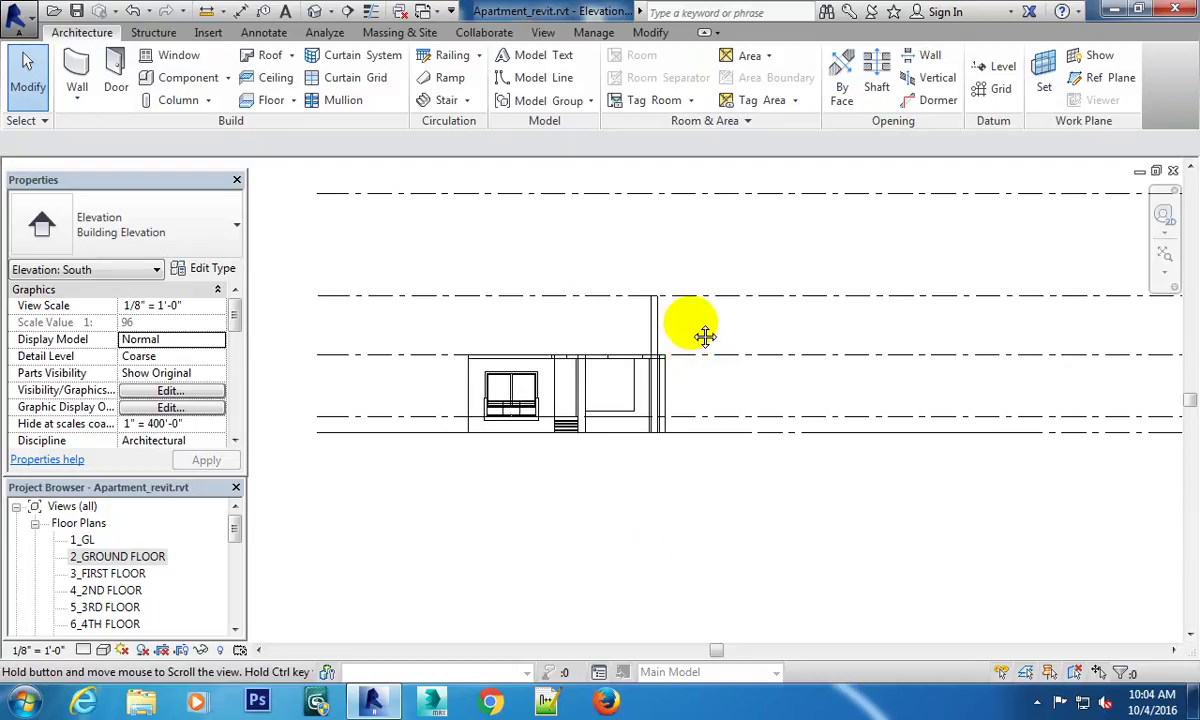
middle_drag(704, 335, 697, 362)
scroll(715, 360, up, 2)
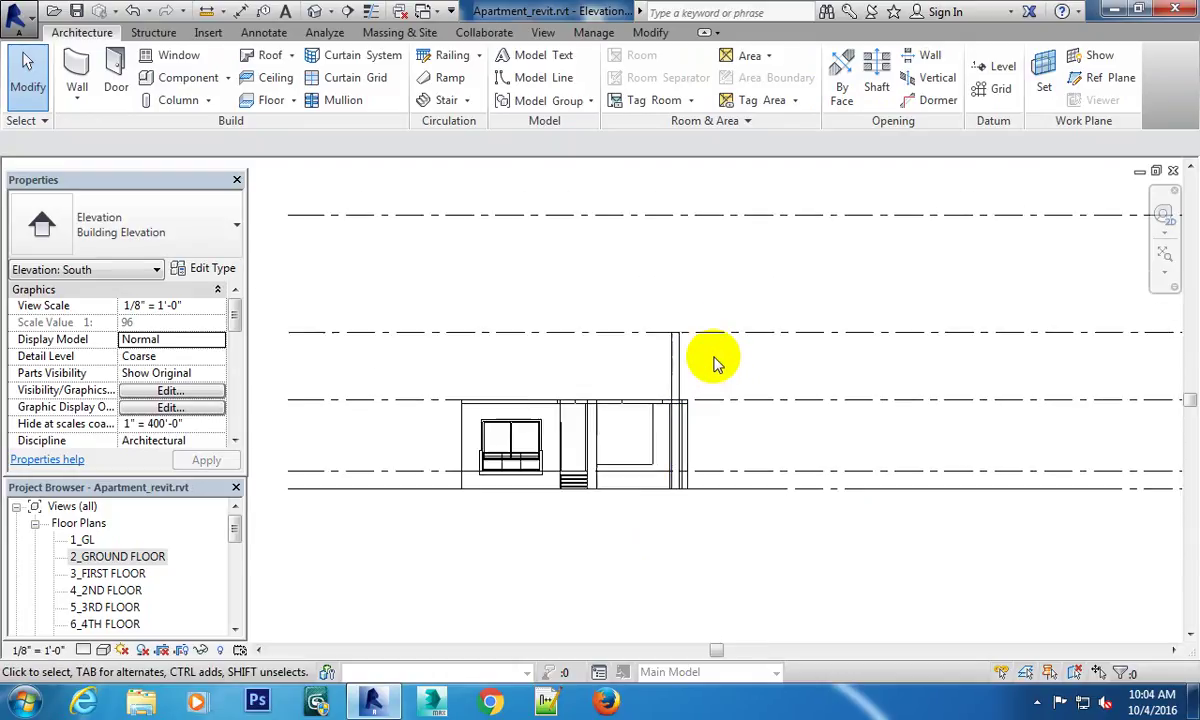
scroll(730, 372, down, 2)
scroll(745, 362, up, 2)
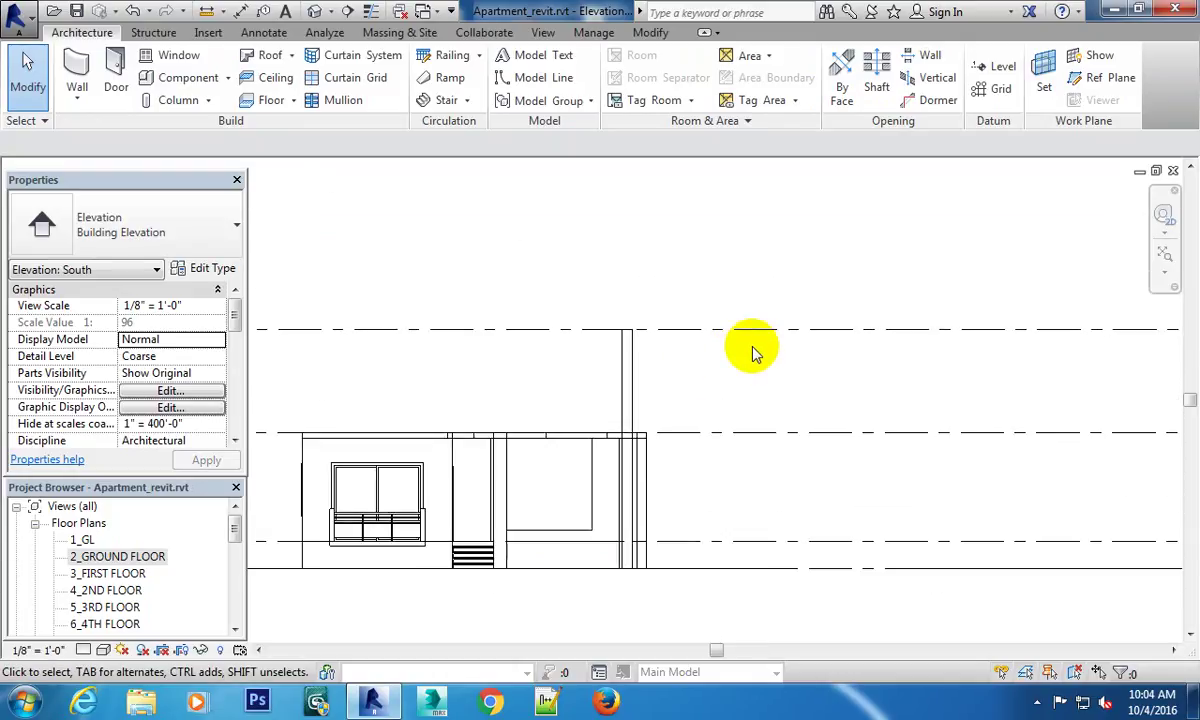
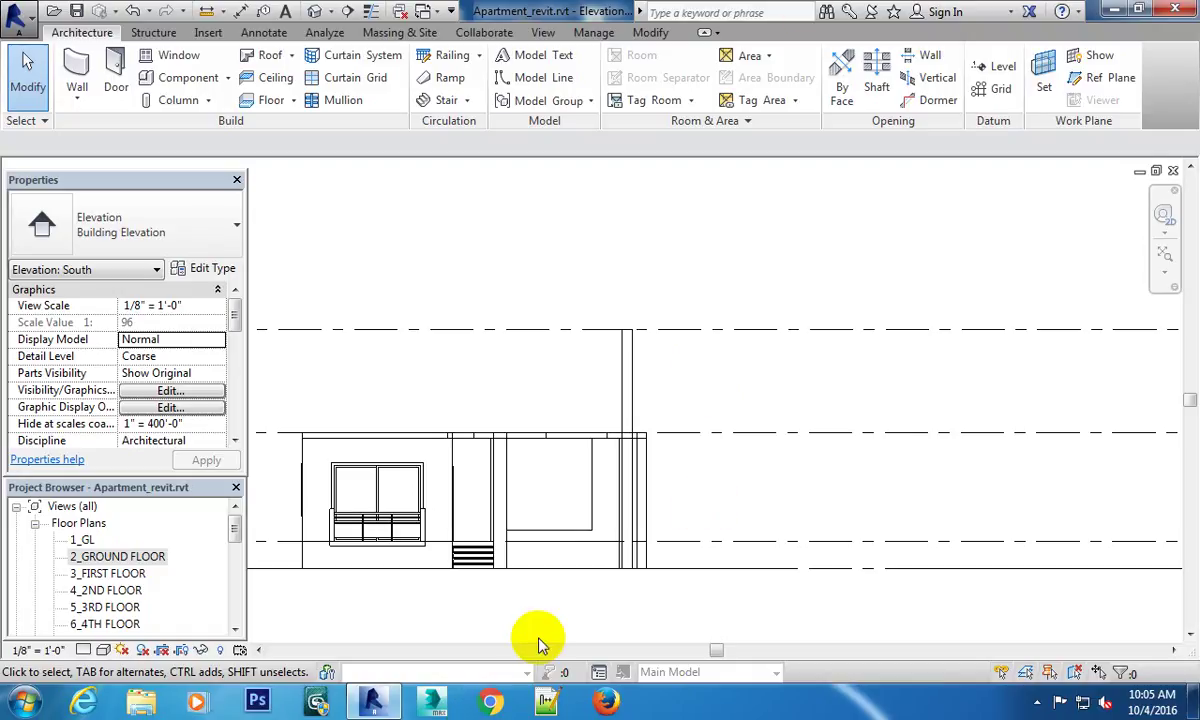
Set the tall column's Top Level to 3_FIRST FLOOR.
scroll(675, 390, down, 2)
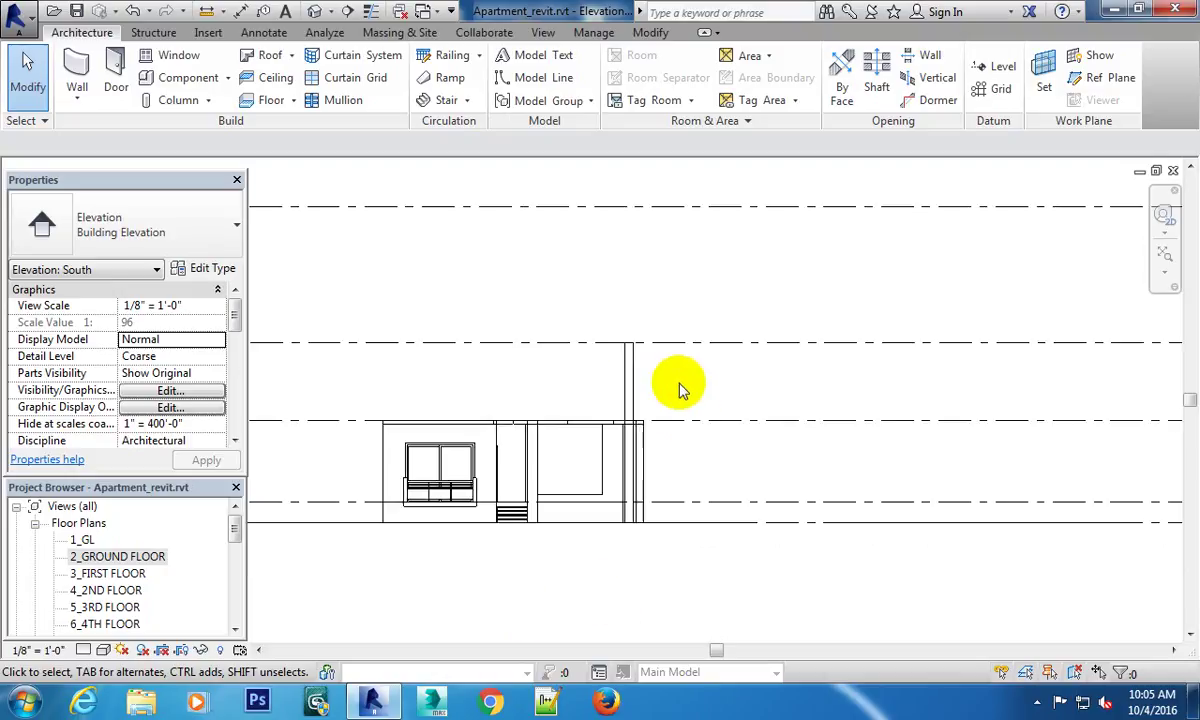
scroll(670, 396, down, 2)
scroll(625, 362, up, 2)
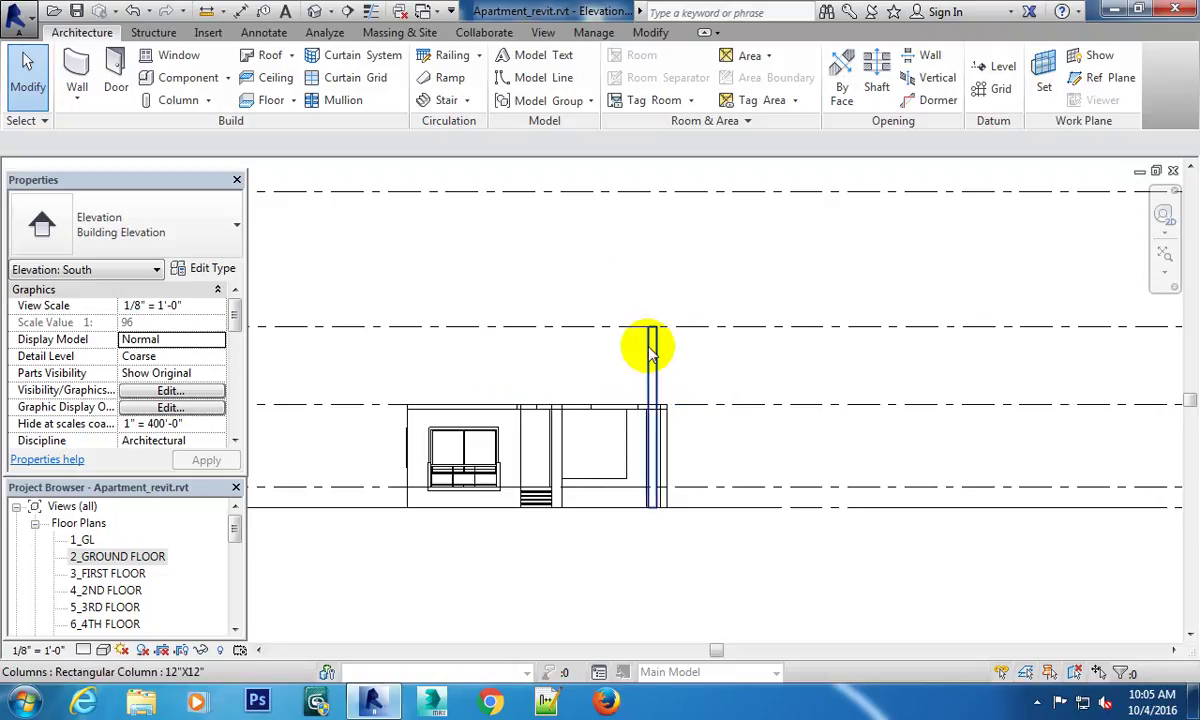
click(648, 350)
scroll(772, 365, down, 1)
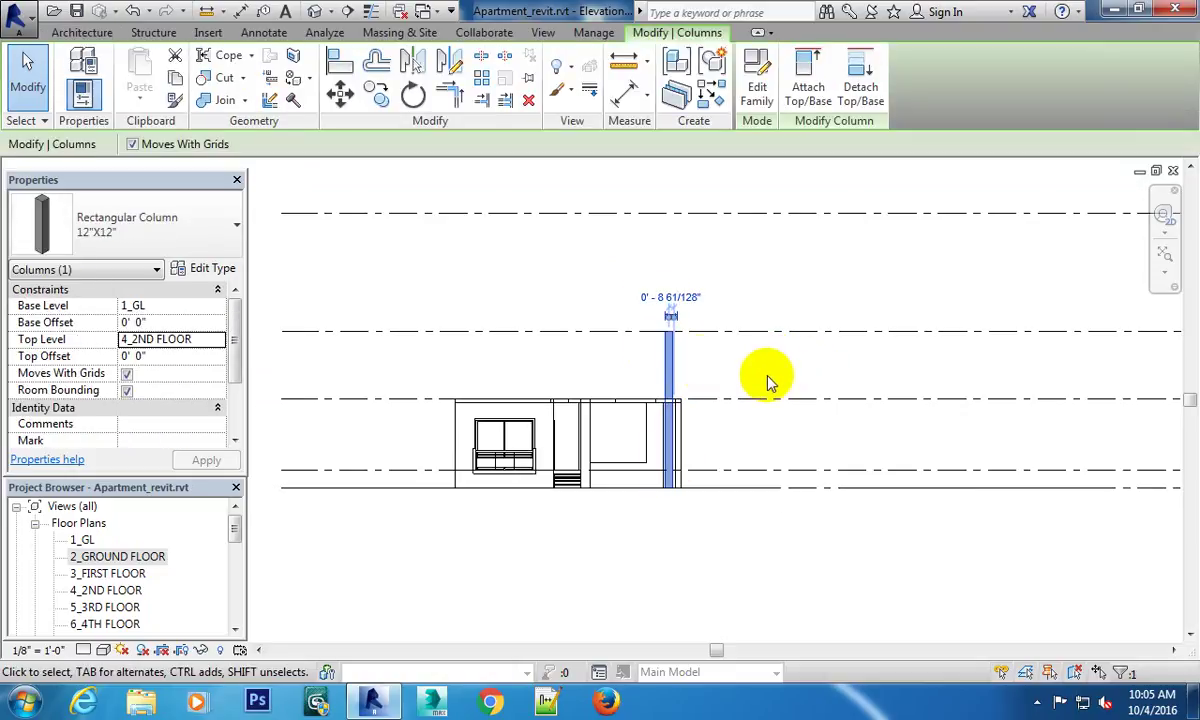
click(193, 339)
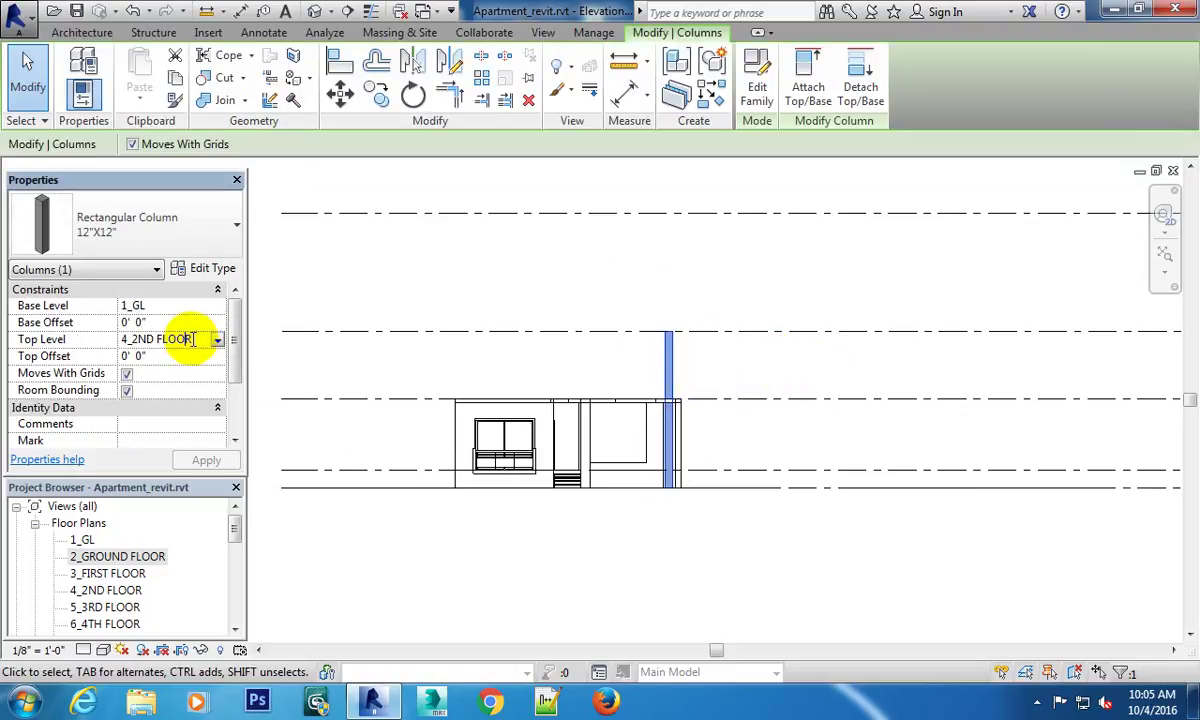
click(217, 339)
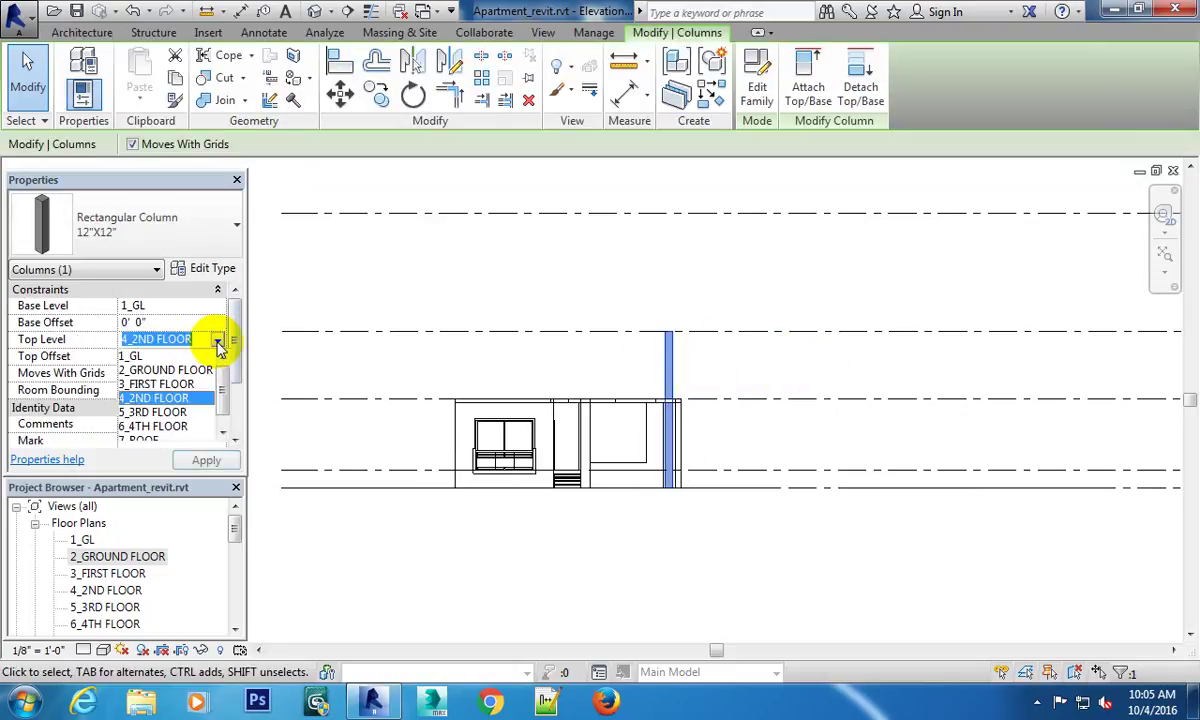
click(178, 386)
click(718, 370)
Delete the Veranda floor.
scroll(465, 408, up, 2)
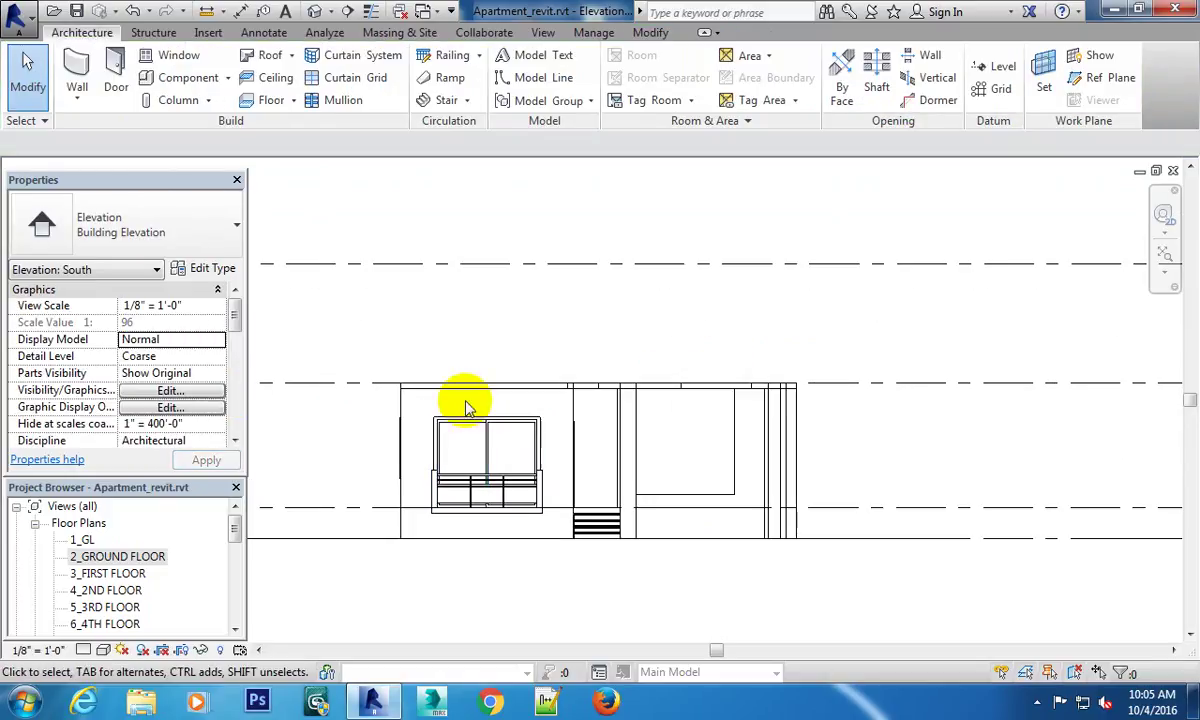
click(455, 396)
key(Delete)
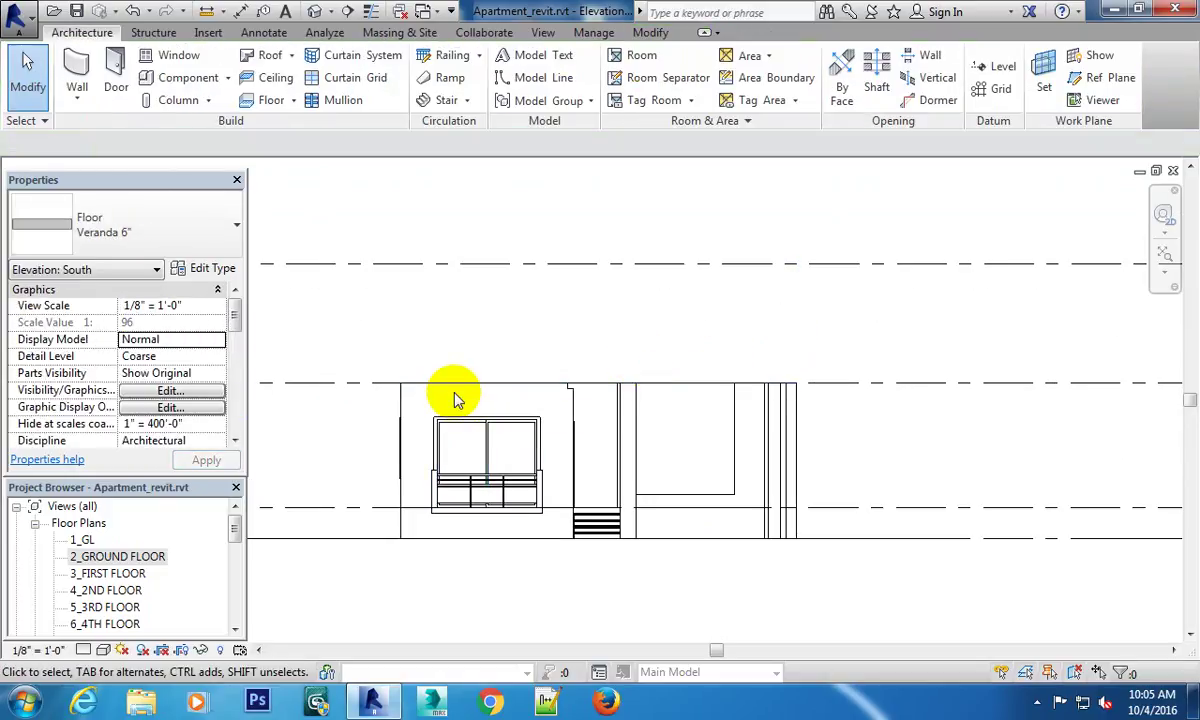
Set the stair-side wall's Top Constraint to Up to level: 3_FIRST FLOOR.
middle_drag(836, 340, 785, 335)
click(510, 385)
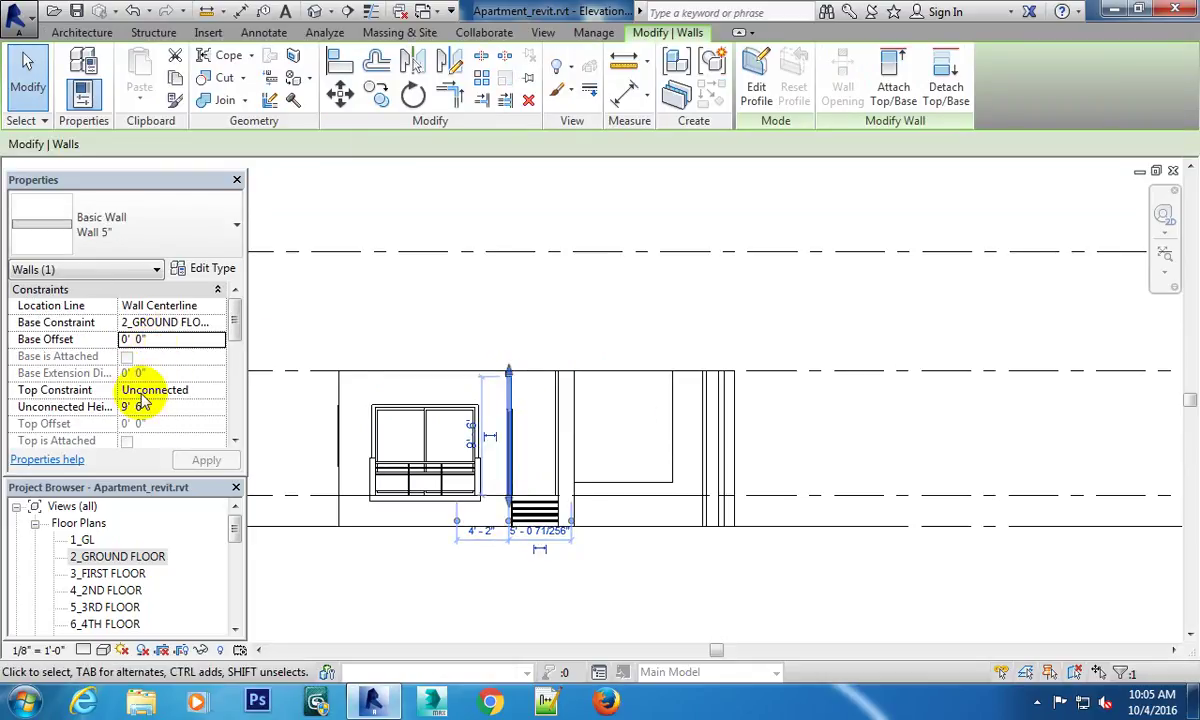
click(165, 390)
click(217, 390)
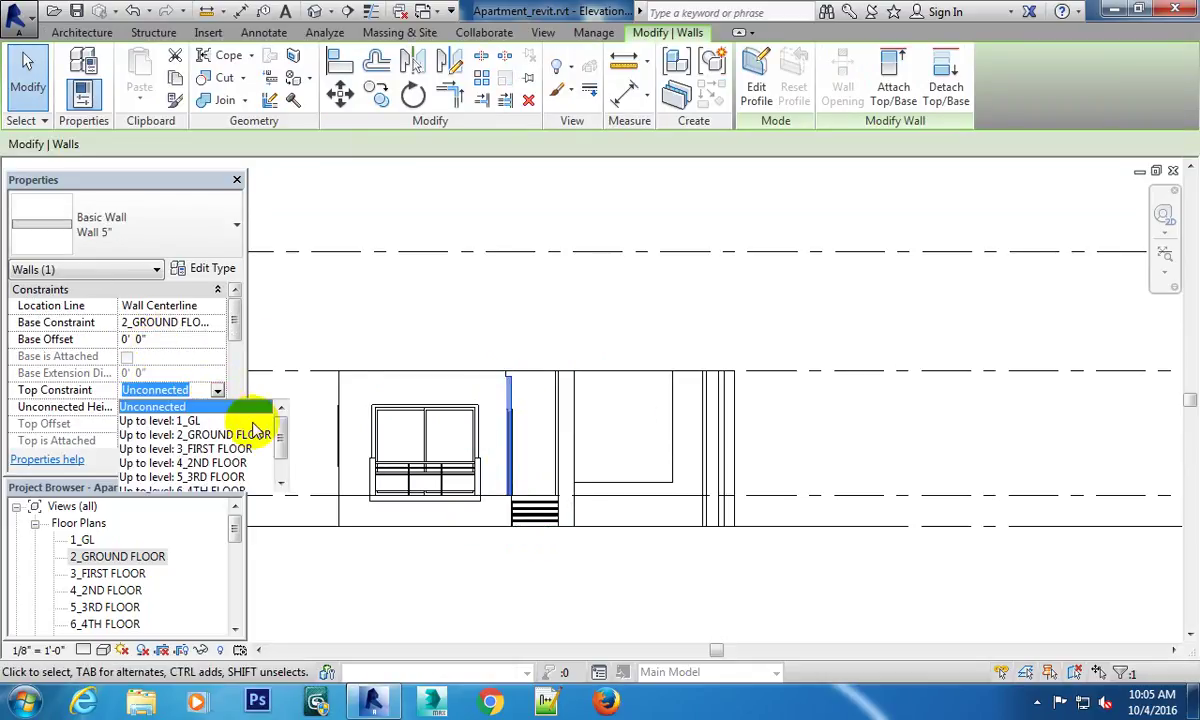
click(225, 449)
click(555, 378)
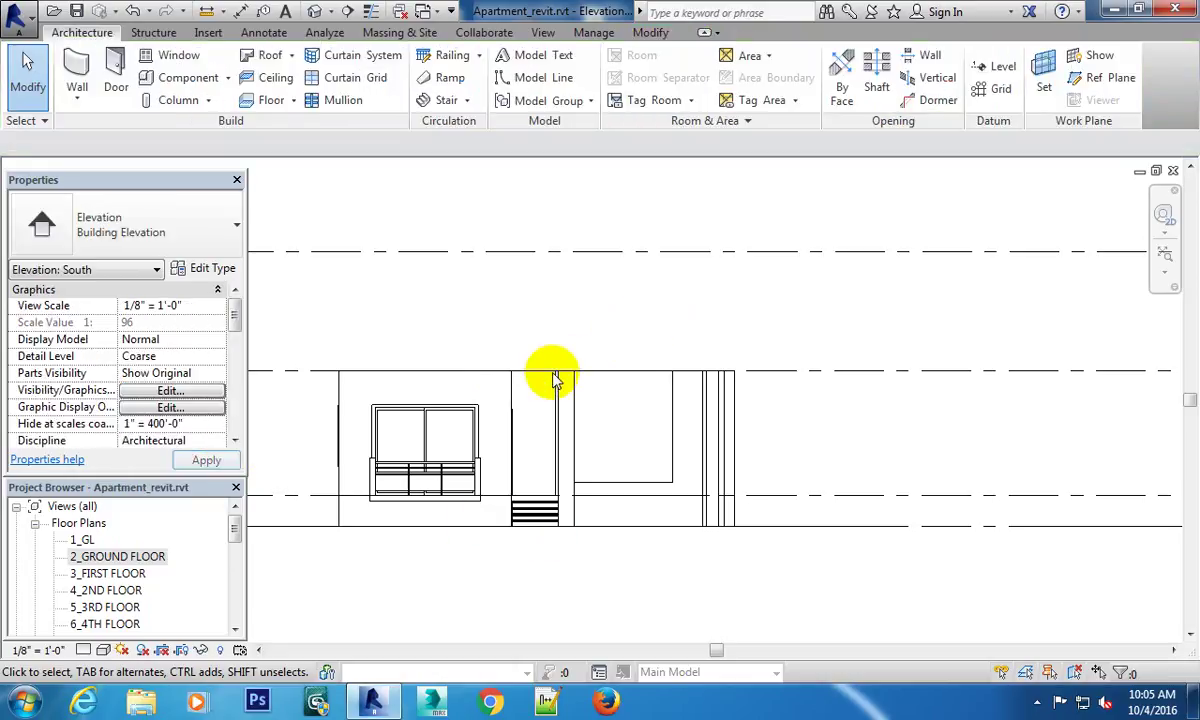
scroll(625, 395, down, 3)
key(ctrl+Tab)
key(ctrl+Tab)
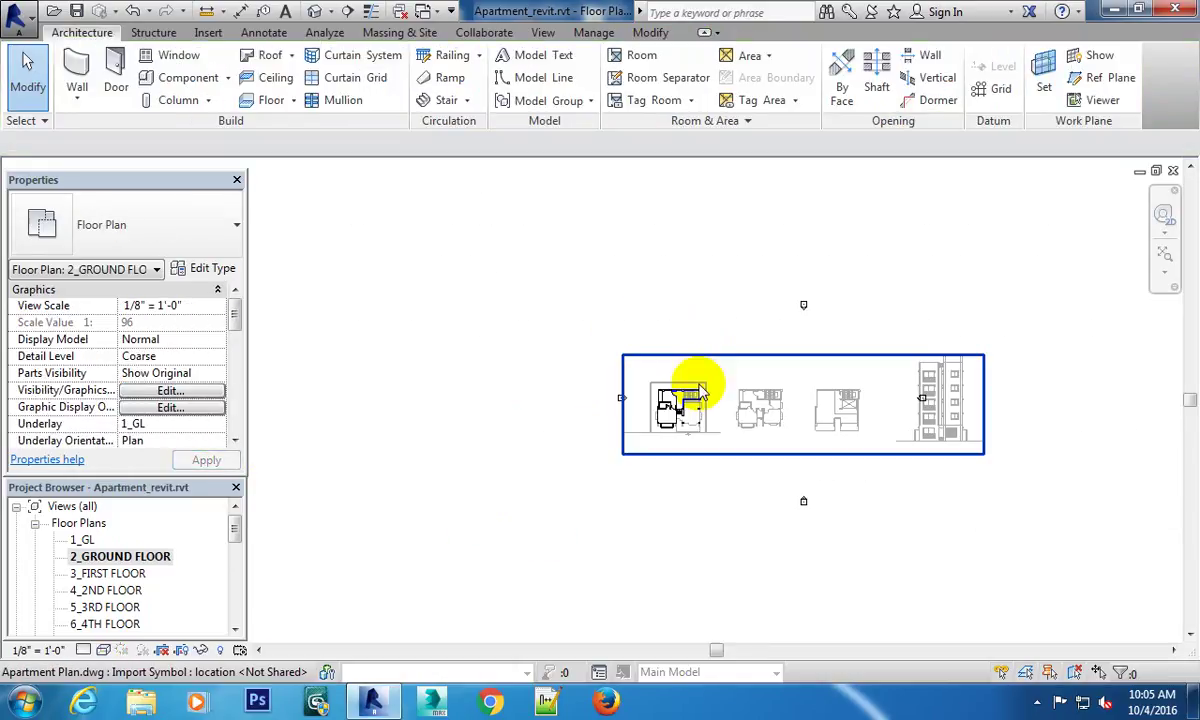
key(ctrl+Tab)
scroll(640, 350, up, 3)
scroll(637, 350, up, 2)
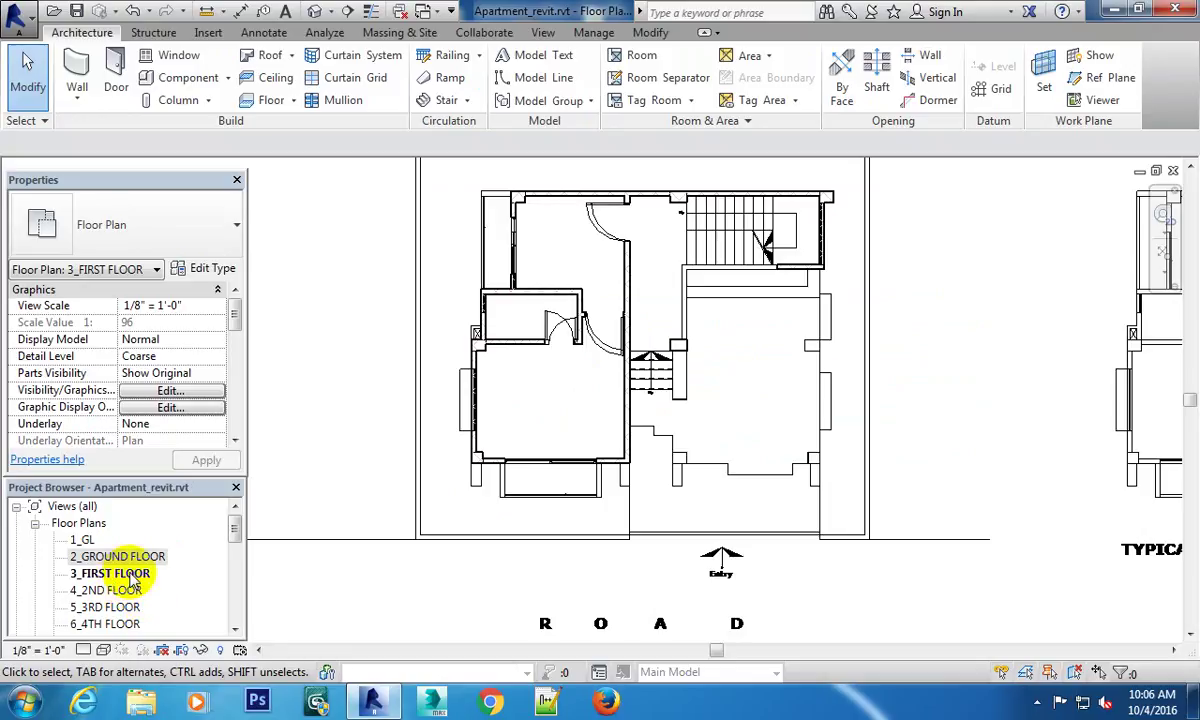
middle_drag(713, 408, 693, 468)
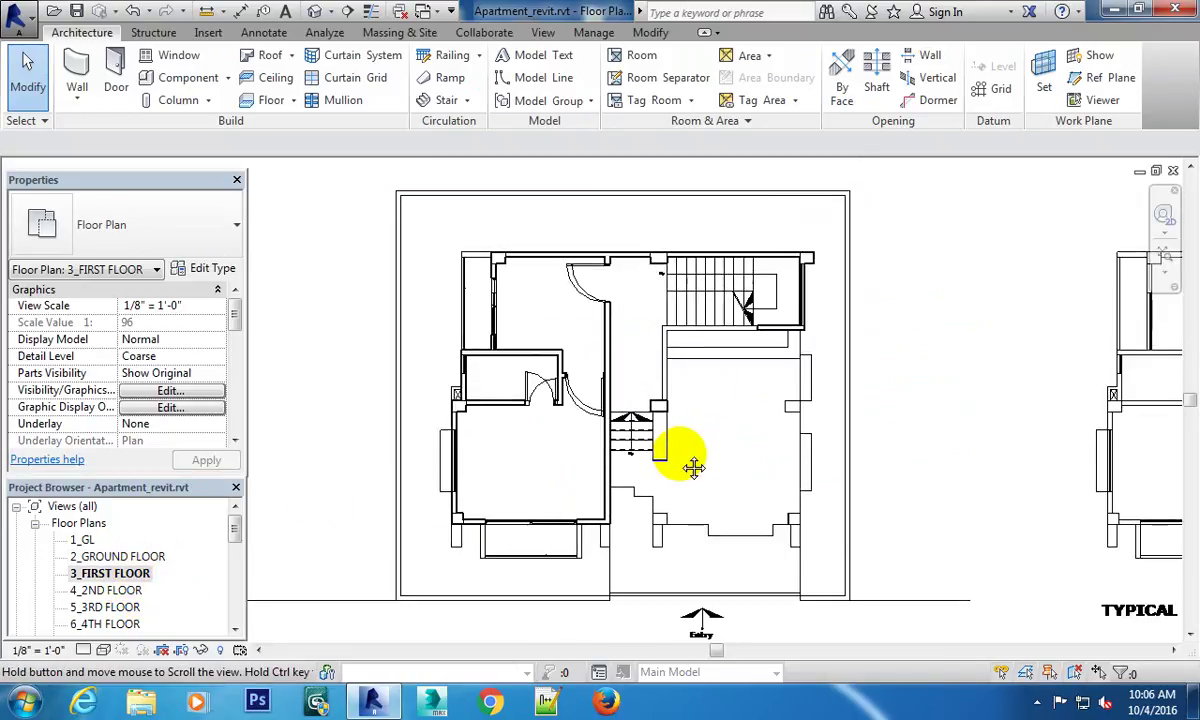
scroll(760, 420, down, 3)
scroll(771, 425, up, 2)
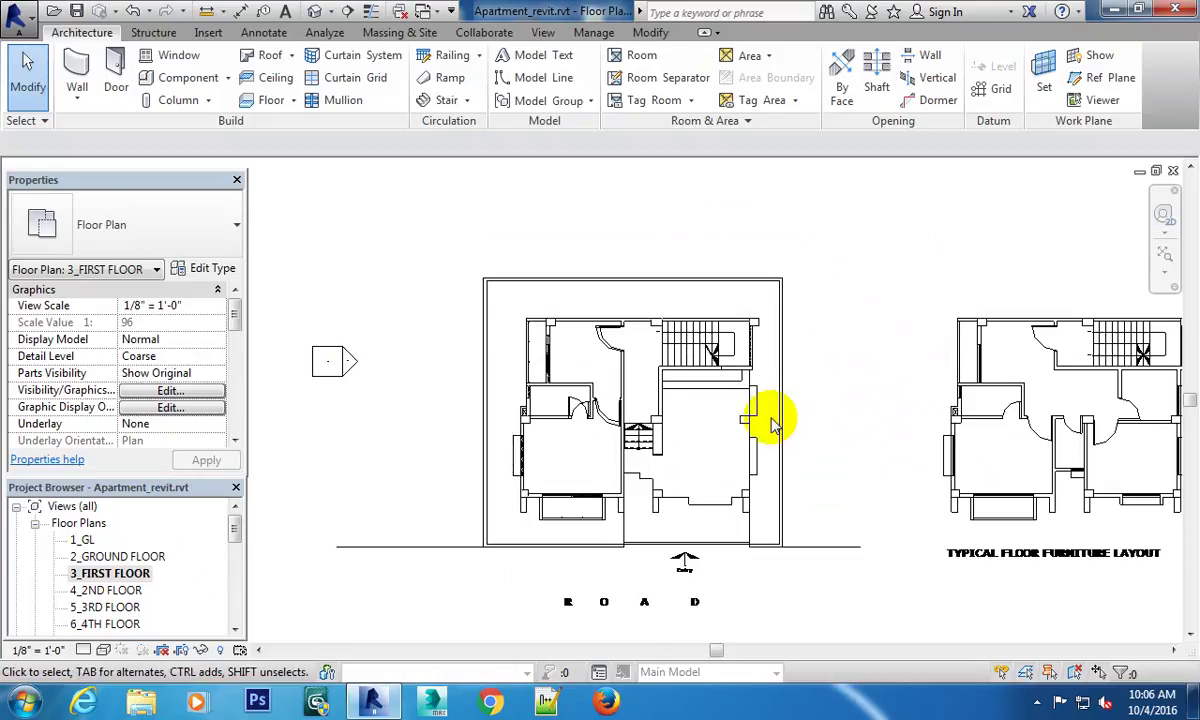
mouse_move(745, 407)
middle_down()
mouse_move(621, 383)
mouse_move(590, 340)
middle_up()
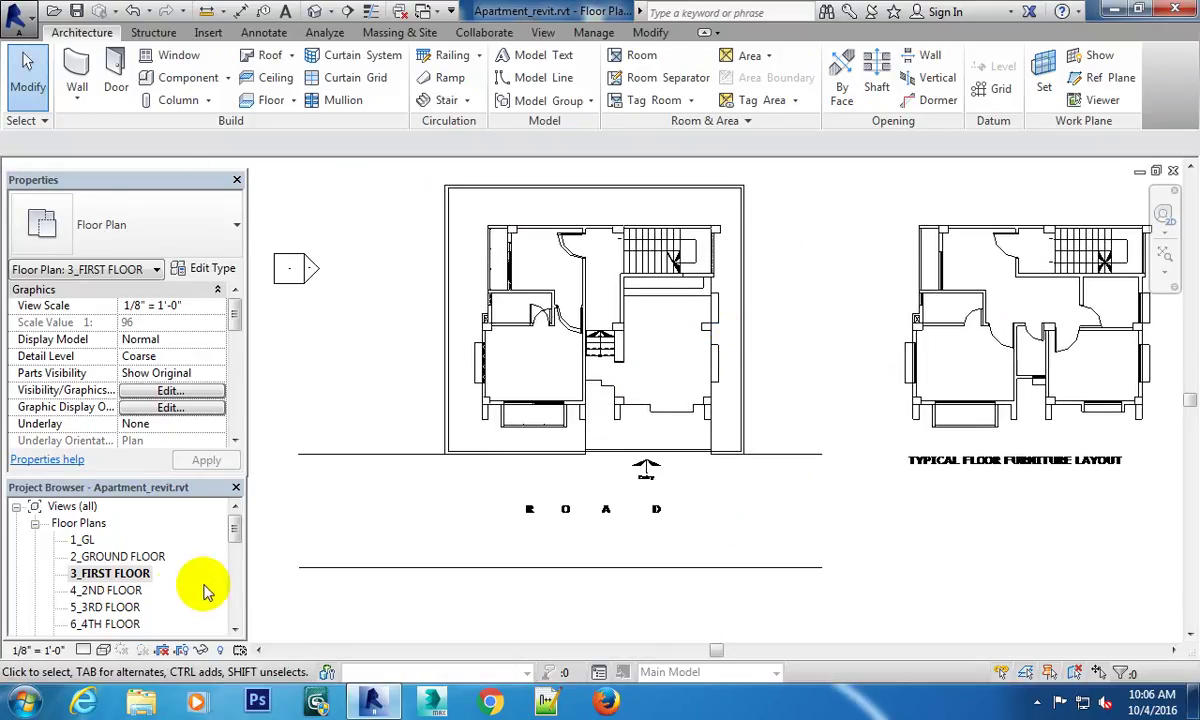
click(108, 576)
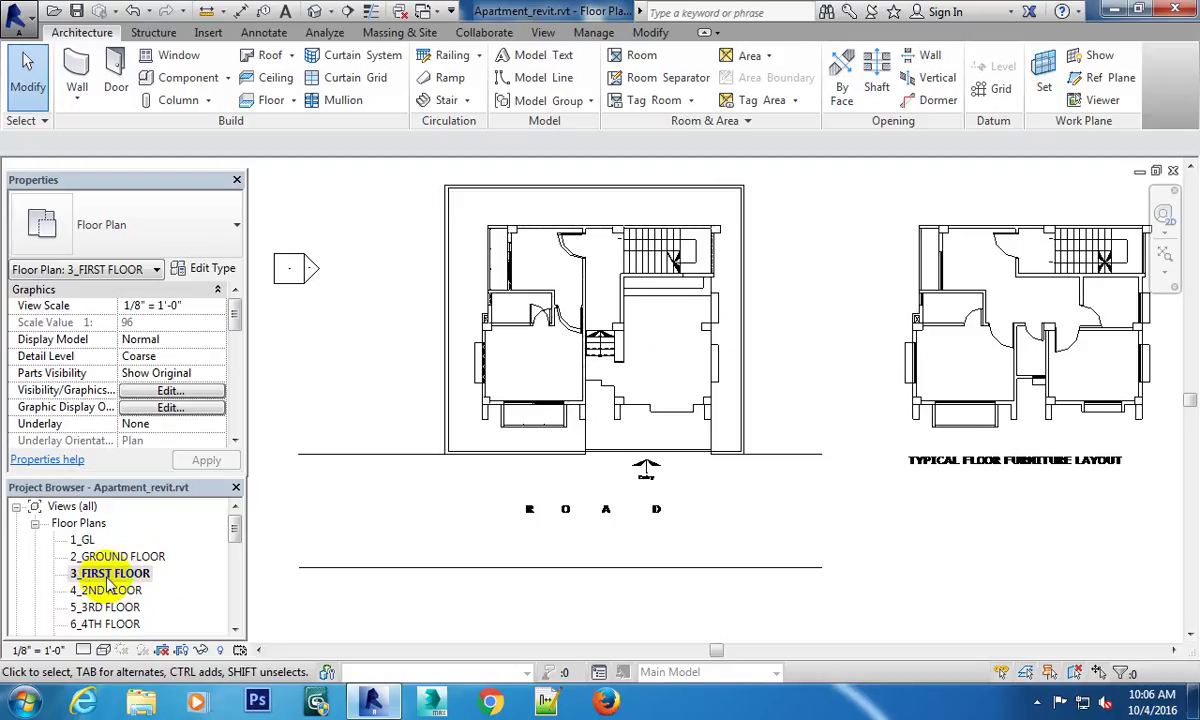
In the South elevation, change the 4_2ND FLOOR level elevation to 22' 6".
double_click(800, 455)
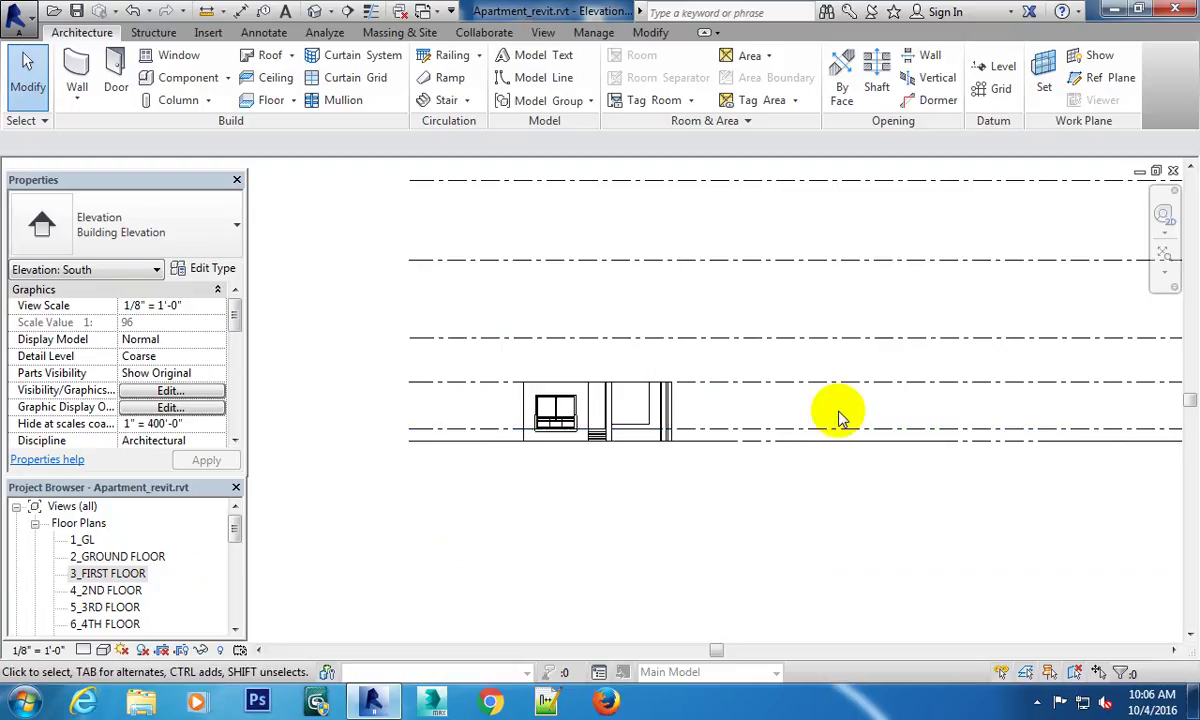
scroll(850, 340, up, 2)
scroll(830, 335, up, 2)
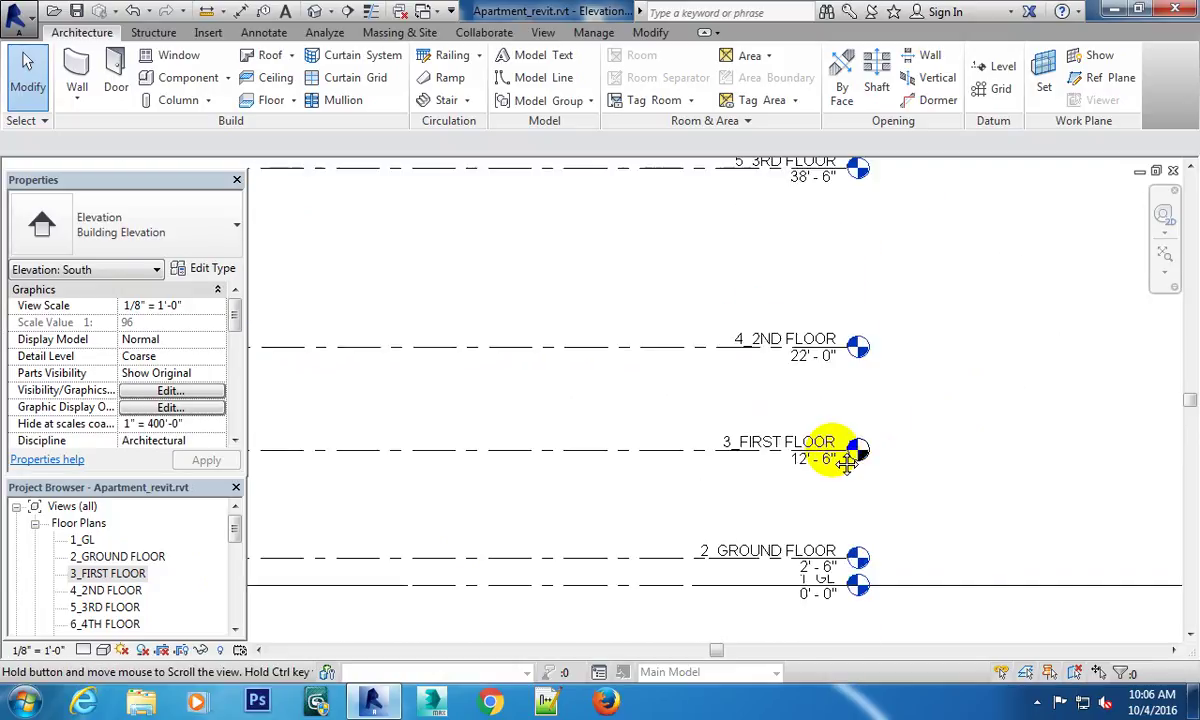
scroll(830, 465, up, 2)
click(805, 428)
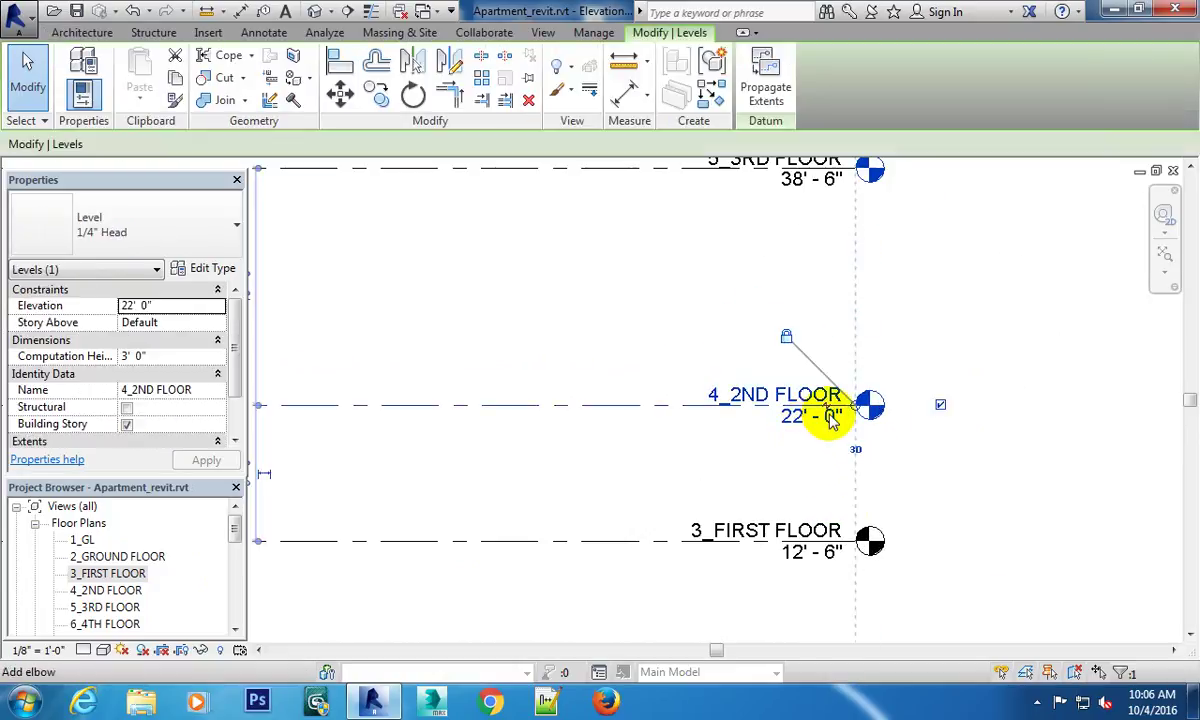
click(836, 422)
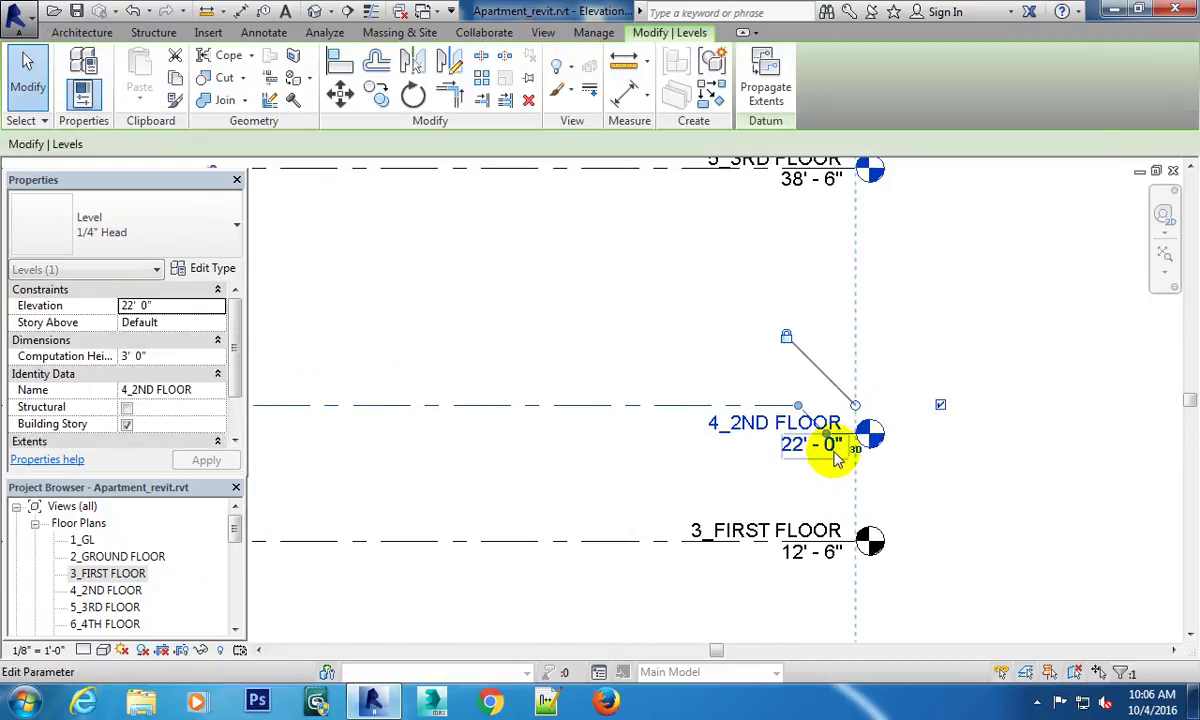
click(836, 448)
click(822, 447)
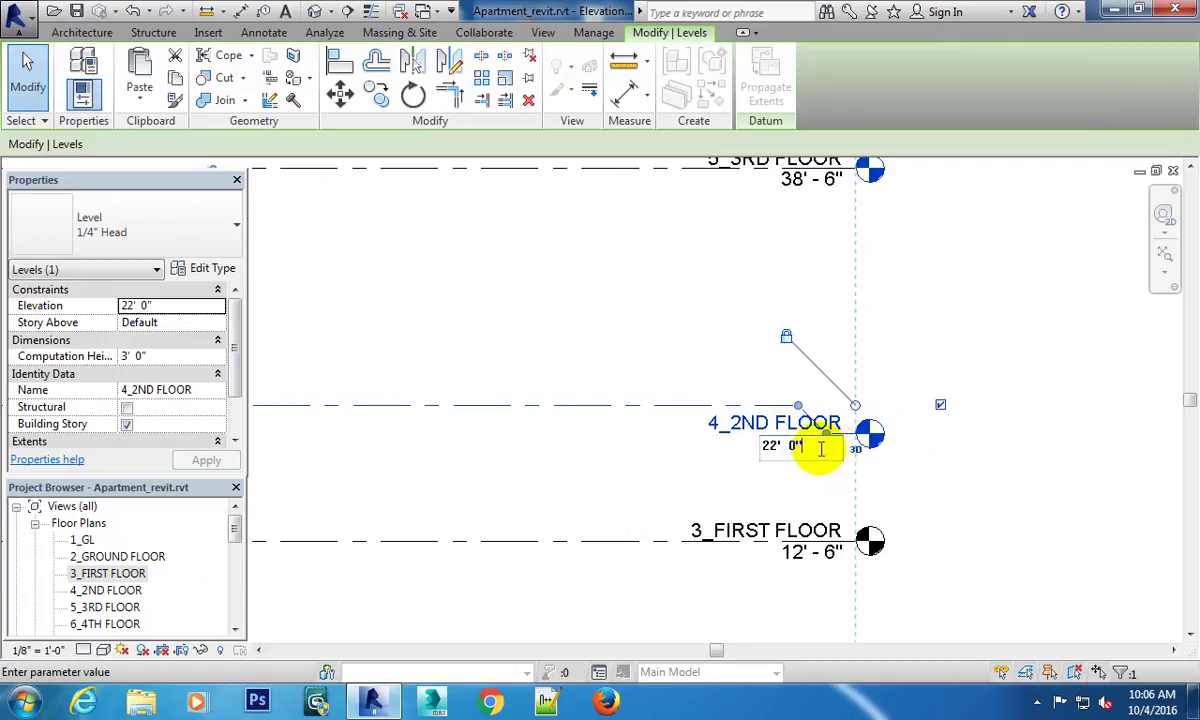
key(BackSpace)
key(BackSpace)
text(6")
key(Return)
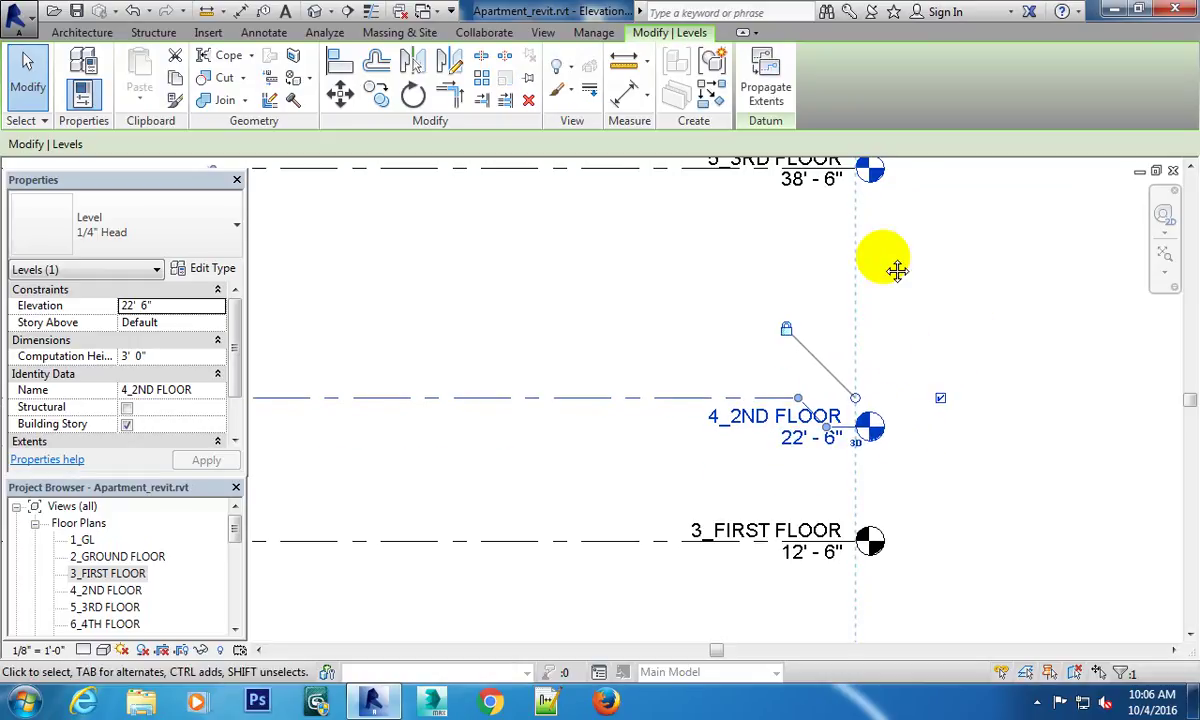
Change the 5_3RD FLOOR level elevation from 38' 6" to 32' 6".
middle_drag(826, 218, 812, 375)
click(783, 340)
click(783, 340)
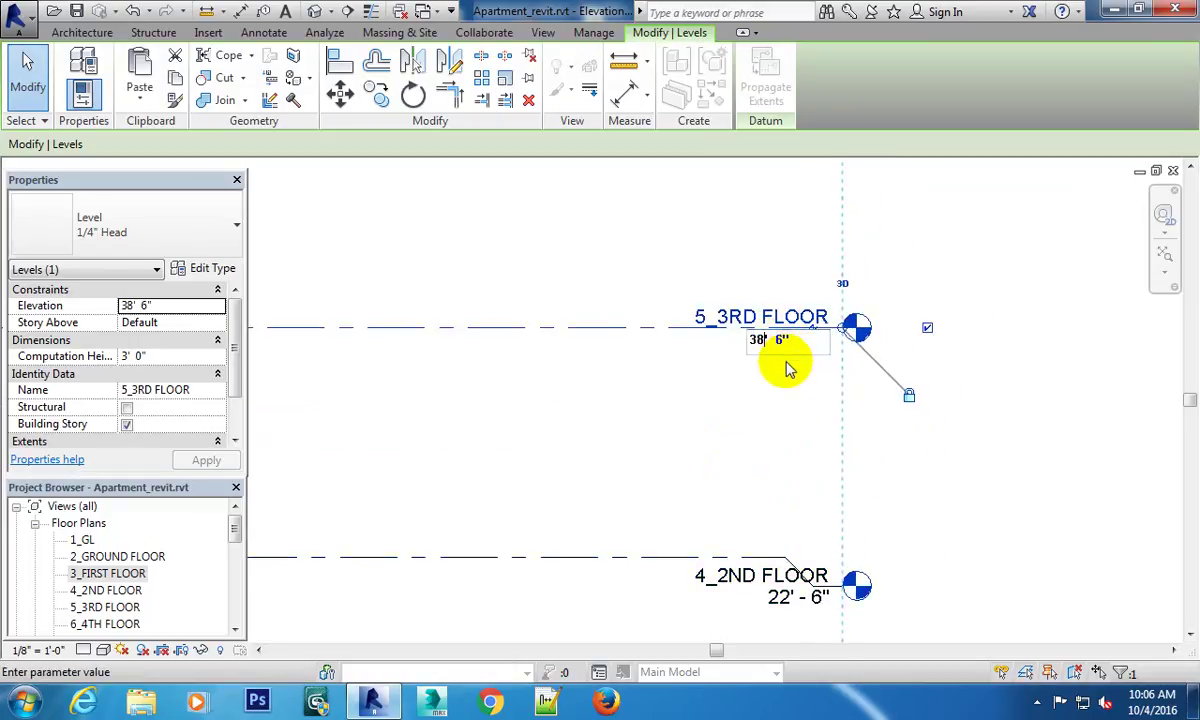
key(BackSpace)
text(2)
key(Return)
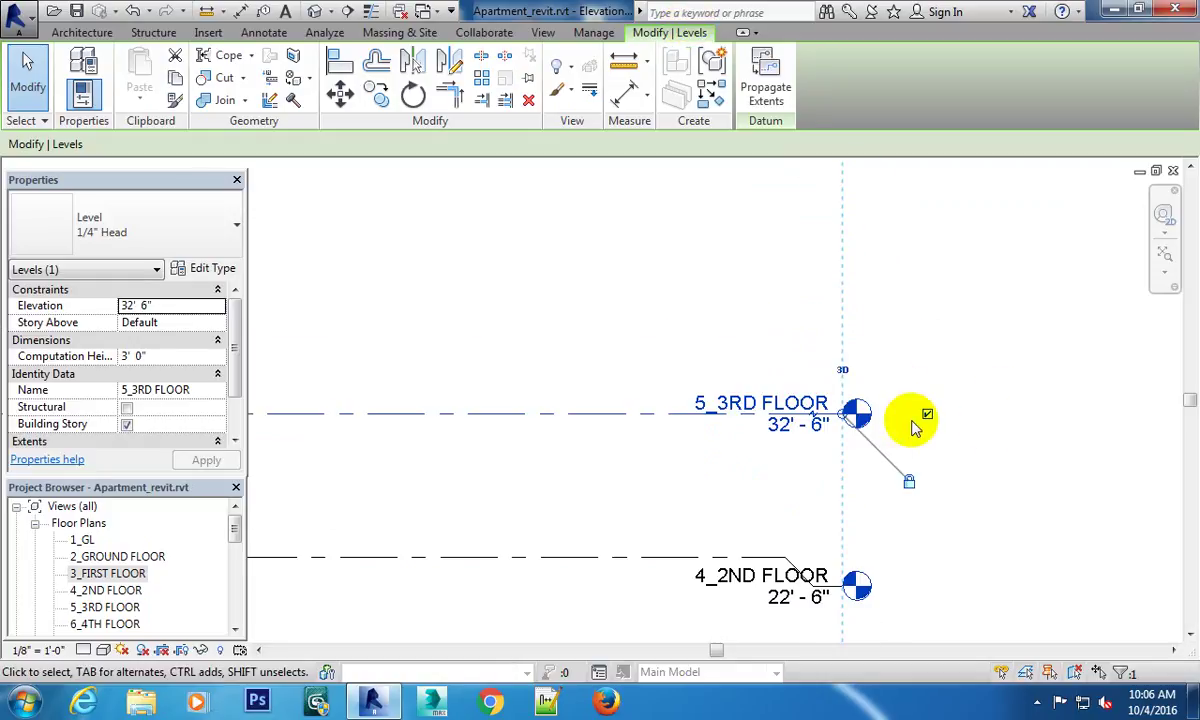
Change the 6_4TH FLOOR level elevation from 55' 6" to 42' 6".
middle_drag(912, 428, 852, 482)
click(795, 345)
click(788, 350)
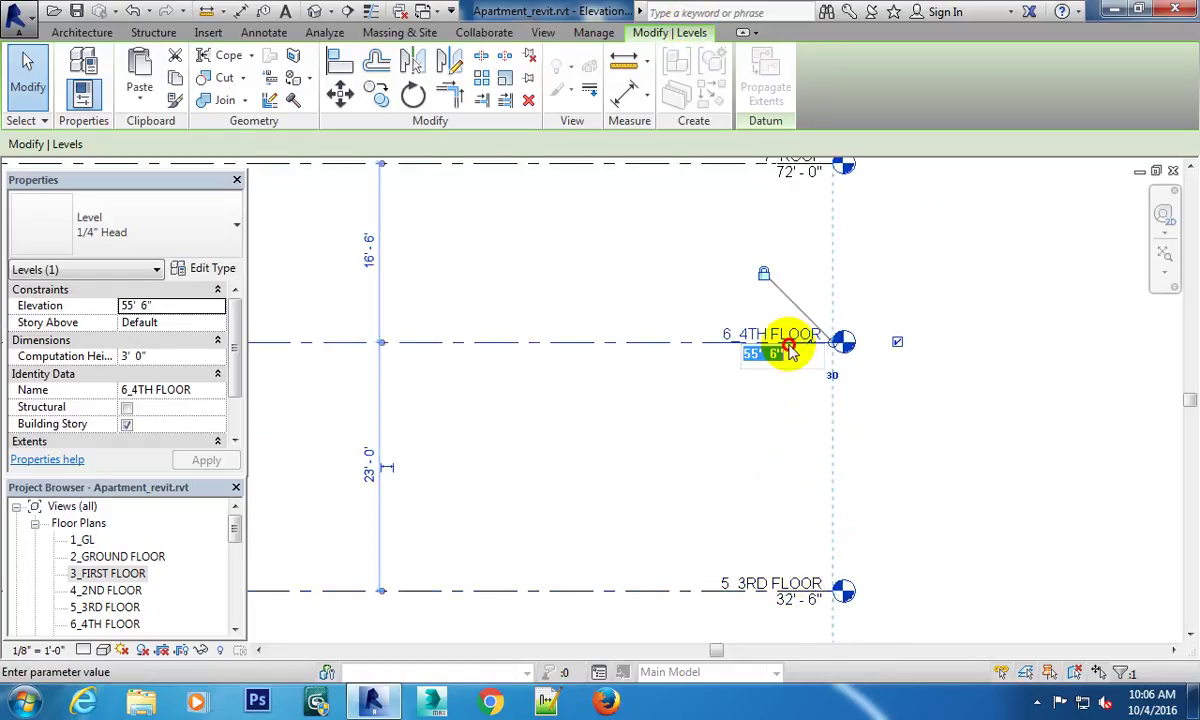
click(758, 350)
key(BackSpace)
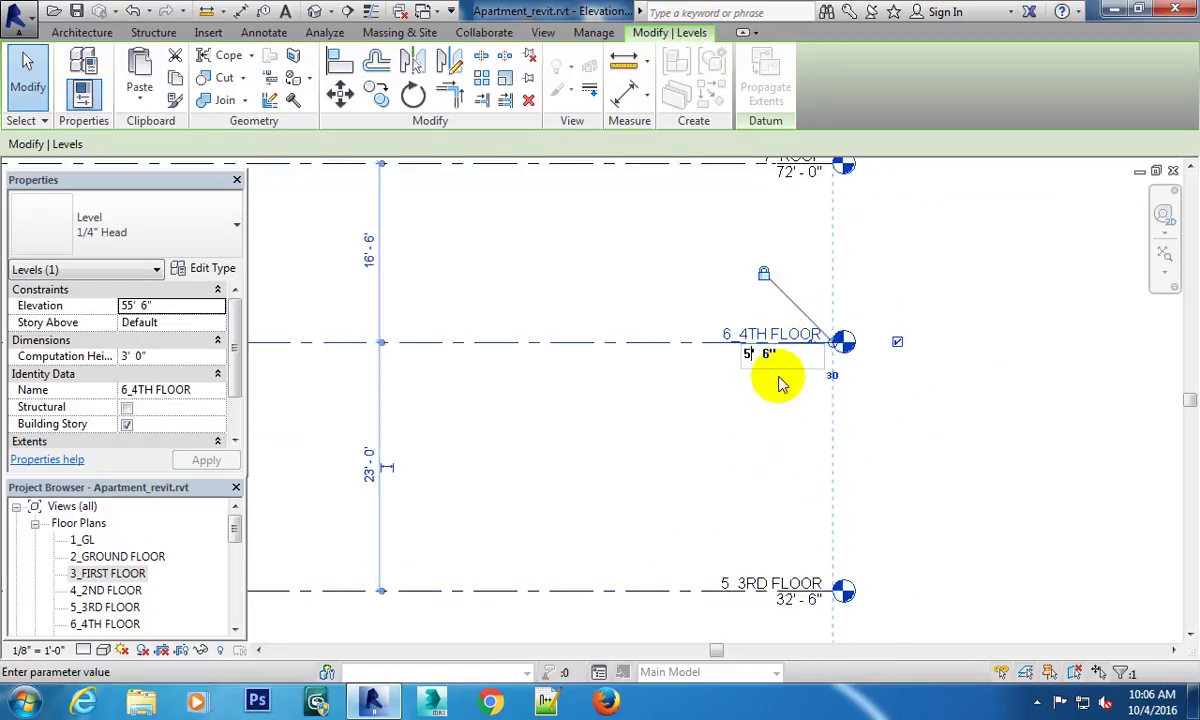
key(BackSpace)
text(42)
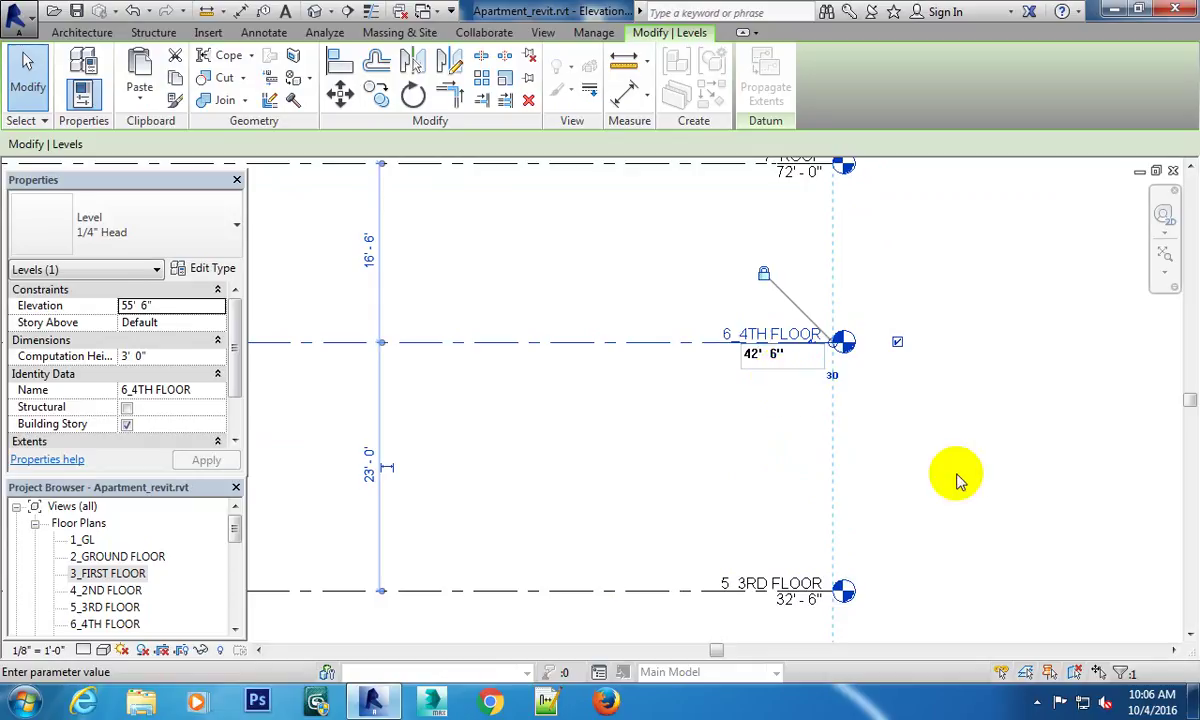
key(Return)
Change the 7_ROOF level elevation from 72' 0" to 52' 0".
middle_drag(879, 249, 871, 488)
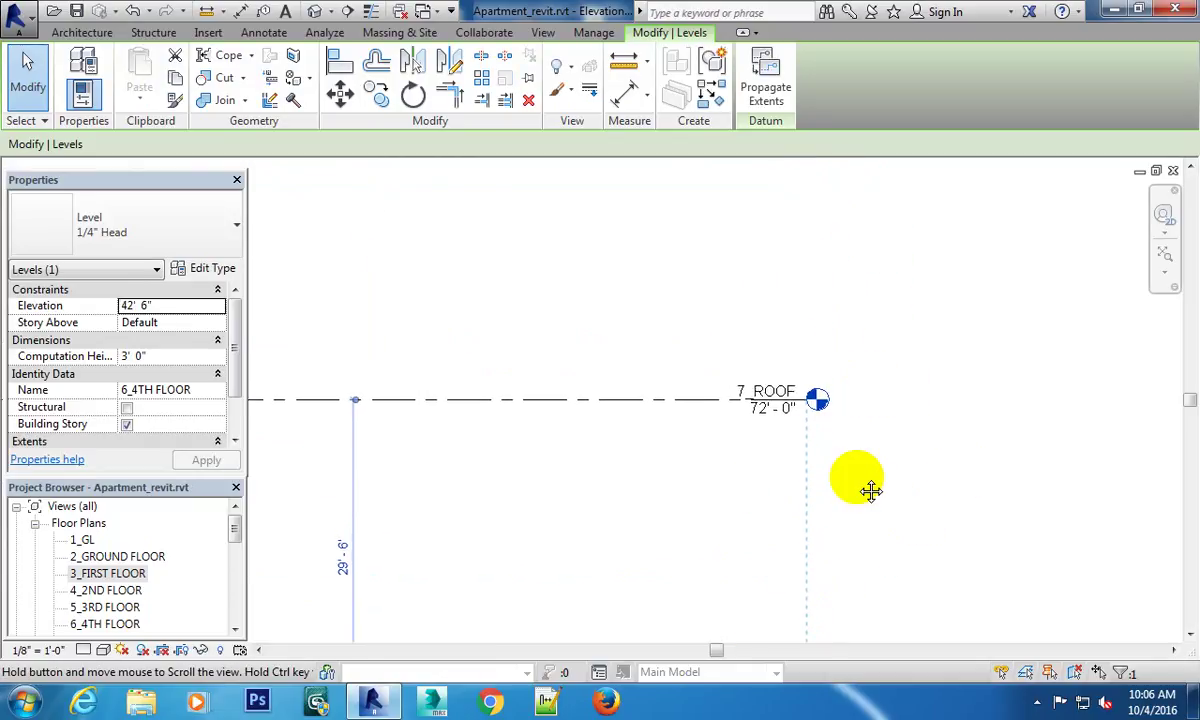
click(768, 420)
click(762, 410)
click(722, 411)
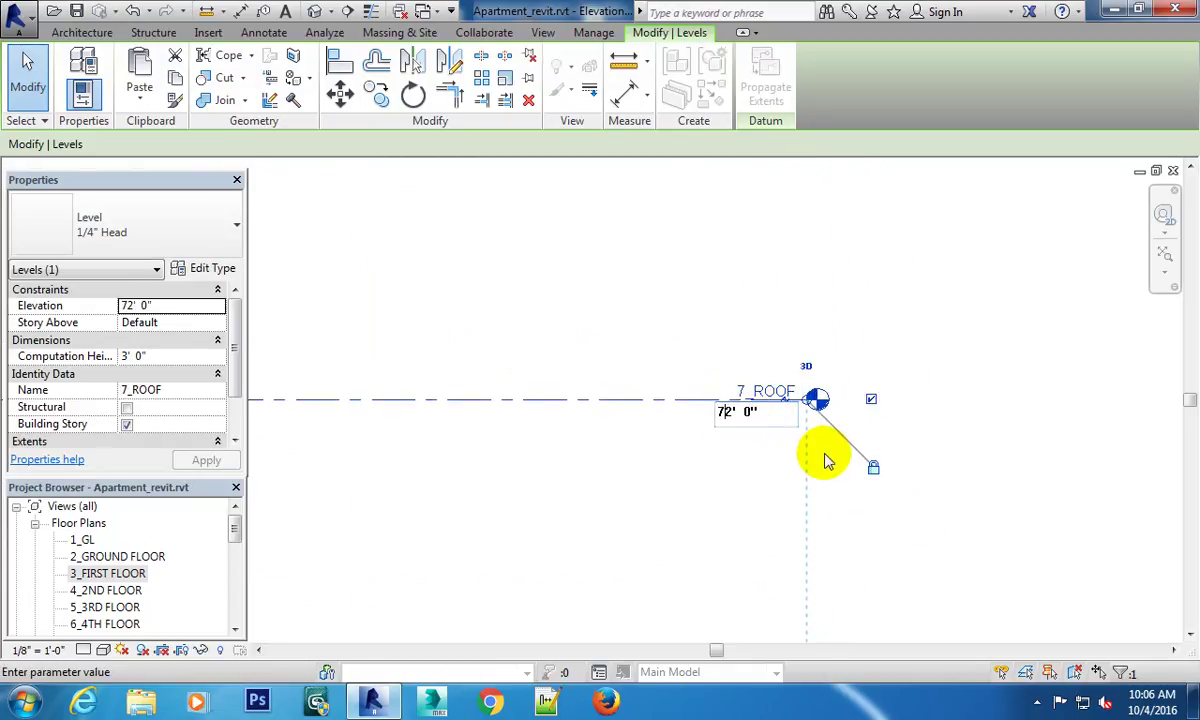
key(Right)
key(BackSpace)
key(BackSpace)
text(52)
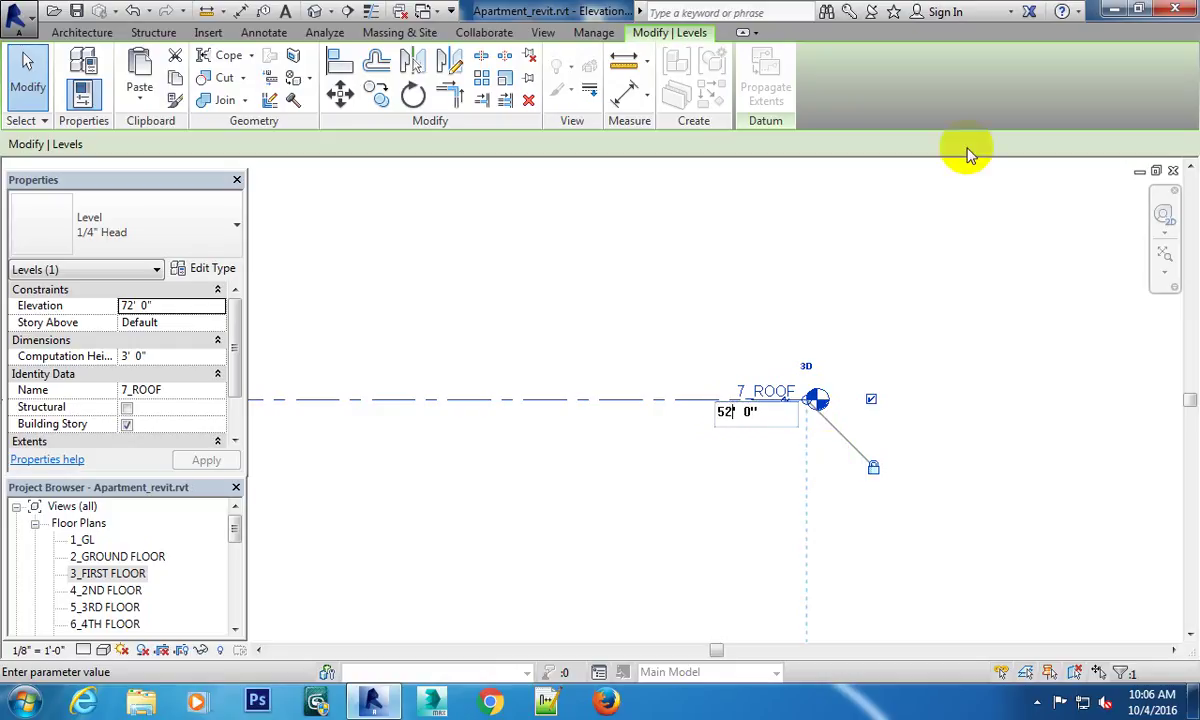
key(Right)
key(Right)
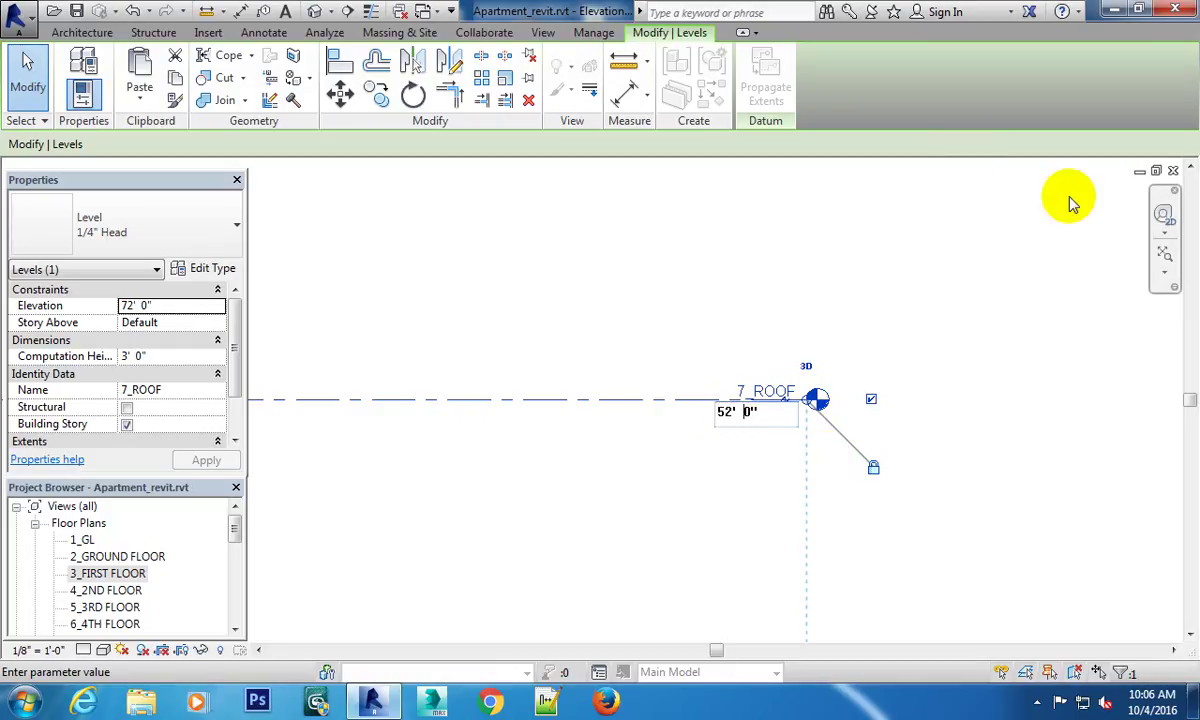
click(943, 312)
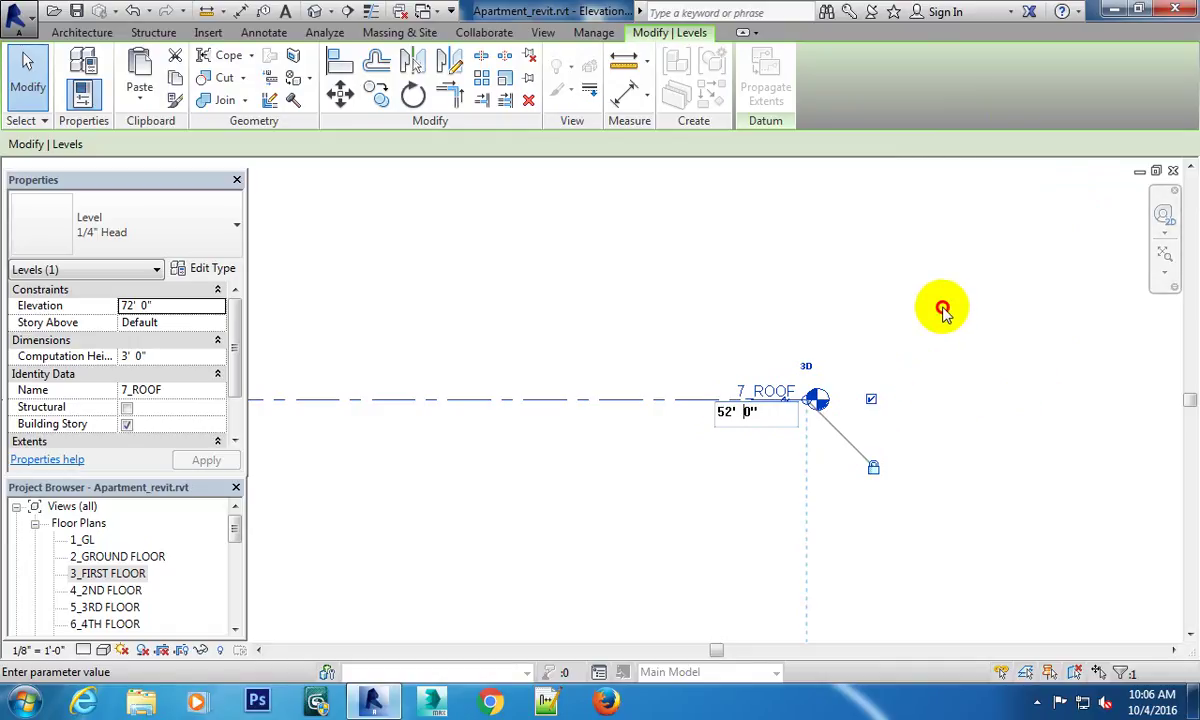
Zoom to the 7_ROOF level head and set its elevation to 52' 6".
scroll(702, 490, down, 3)
scroll(745, 356, up, 2)
scroll(798, 398, up, 1)
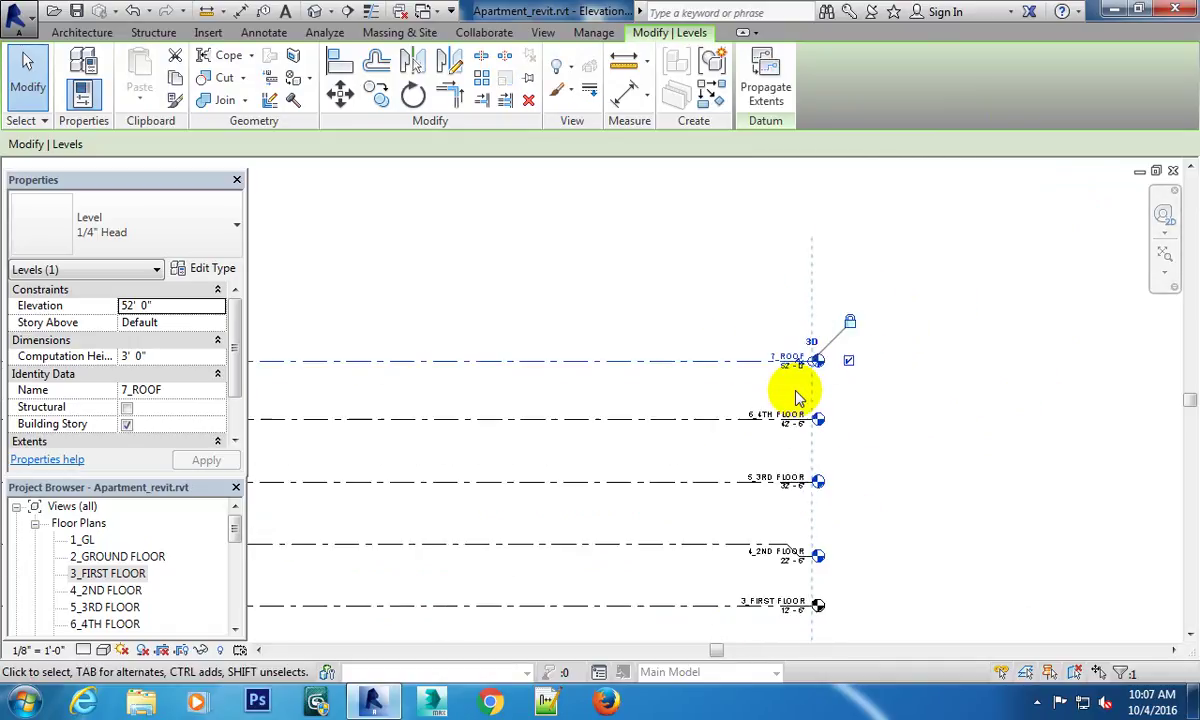
scroll(796, 397, up, 2)
scroll(811, 327, up, 1)
scroll(790, 396, down, 3)
middle_drag(790, 396, 797, 368)
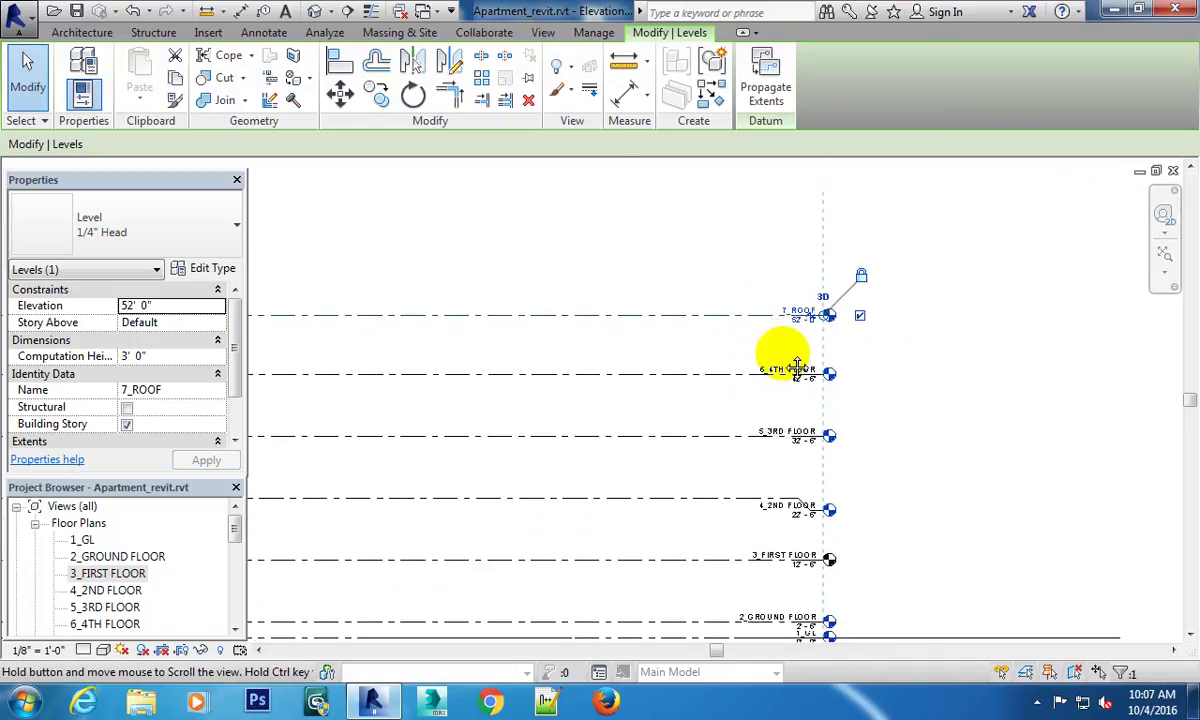
scroll(799, 350, up, 2)
scroll(785, 340, up, 1)
scroll(825, 330, up, 2)
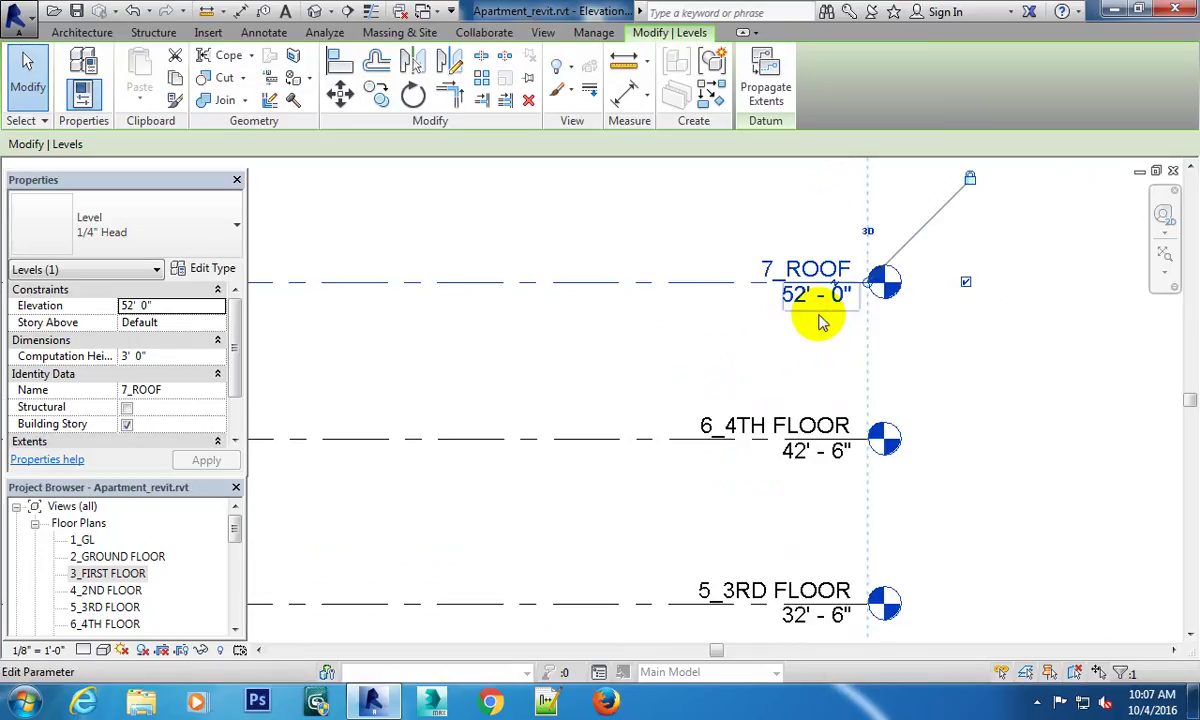
scroll(898, 362, down, 4)
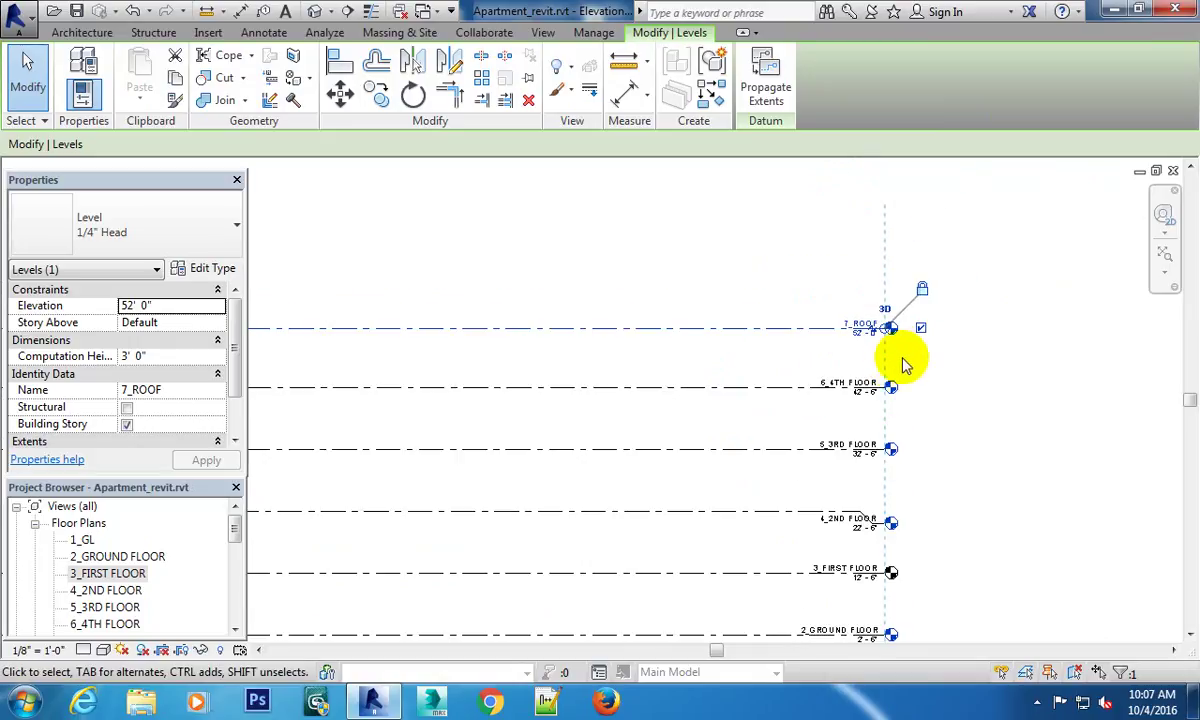
scroll(890, 350, up, 2)
scroll(905, 370, up, 1)
scroll(920, 395, down, 3)
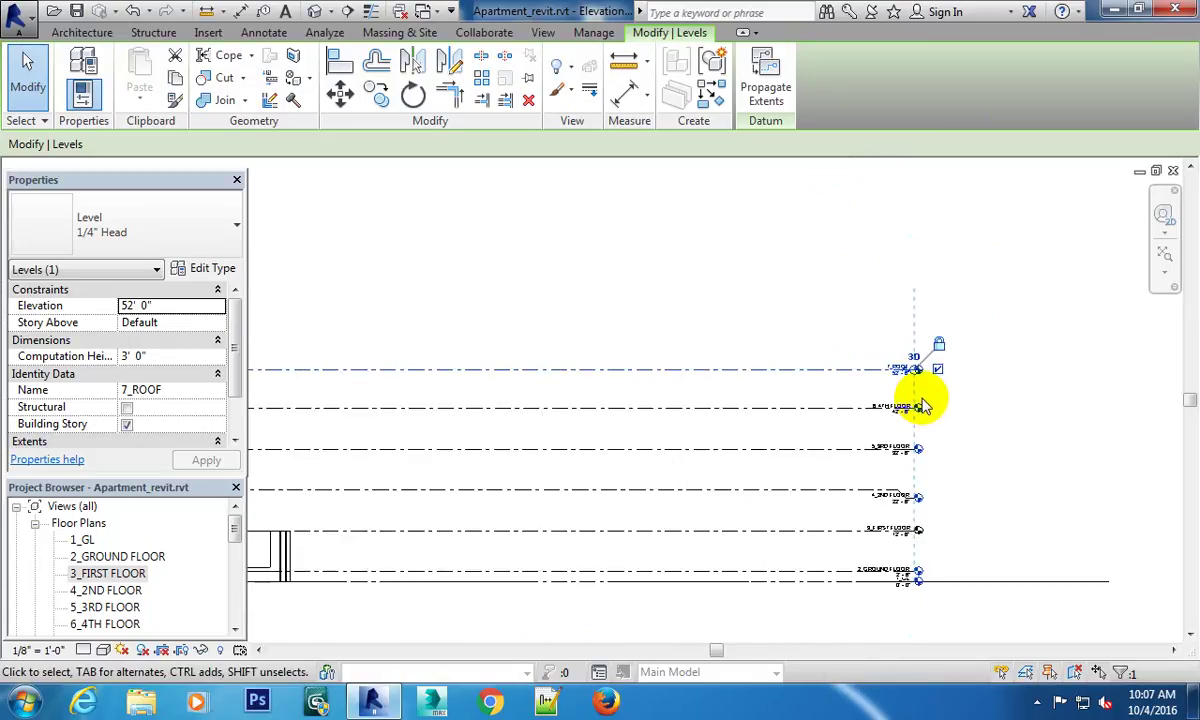
scroll(925, 402, down, 3)
scroll(718, 423, up, 3)
middle_drag(951, 396, 838, 372)
scroll(810, 360, up, 4)
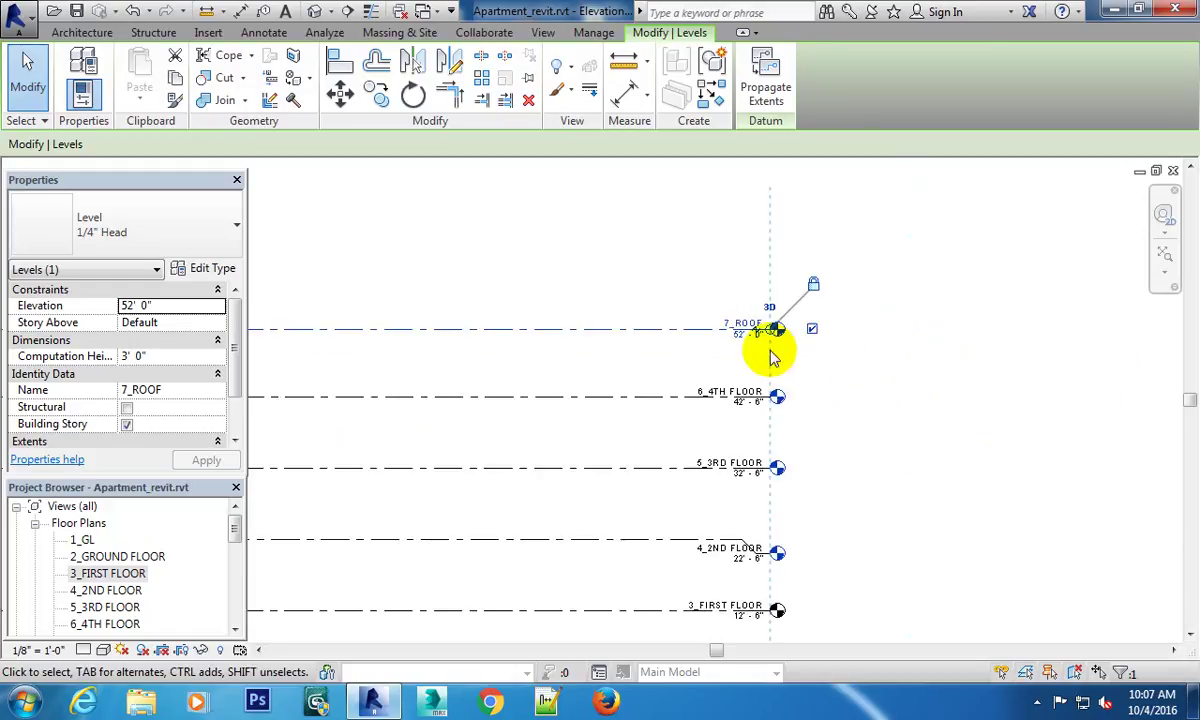
scroll(760, 350, up, 3)
scroll(752, 345, up, 1)
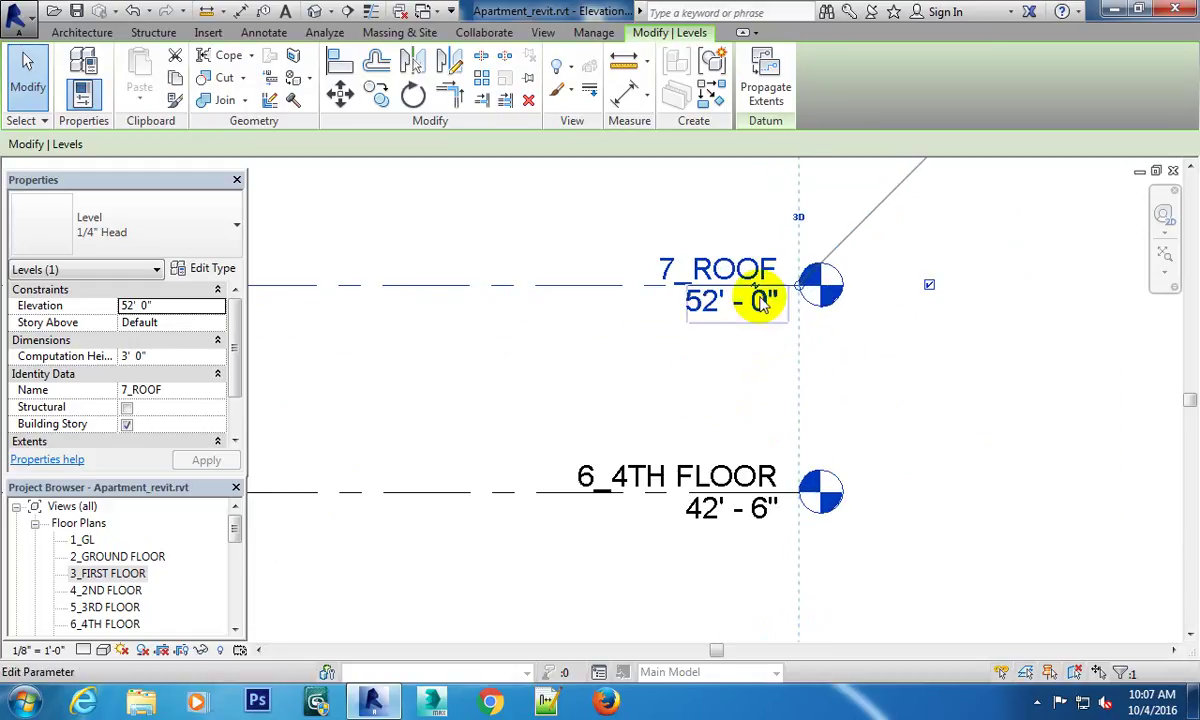
click(752, 303)
text(52' 6")
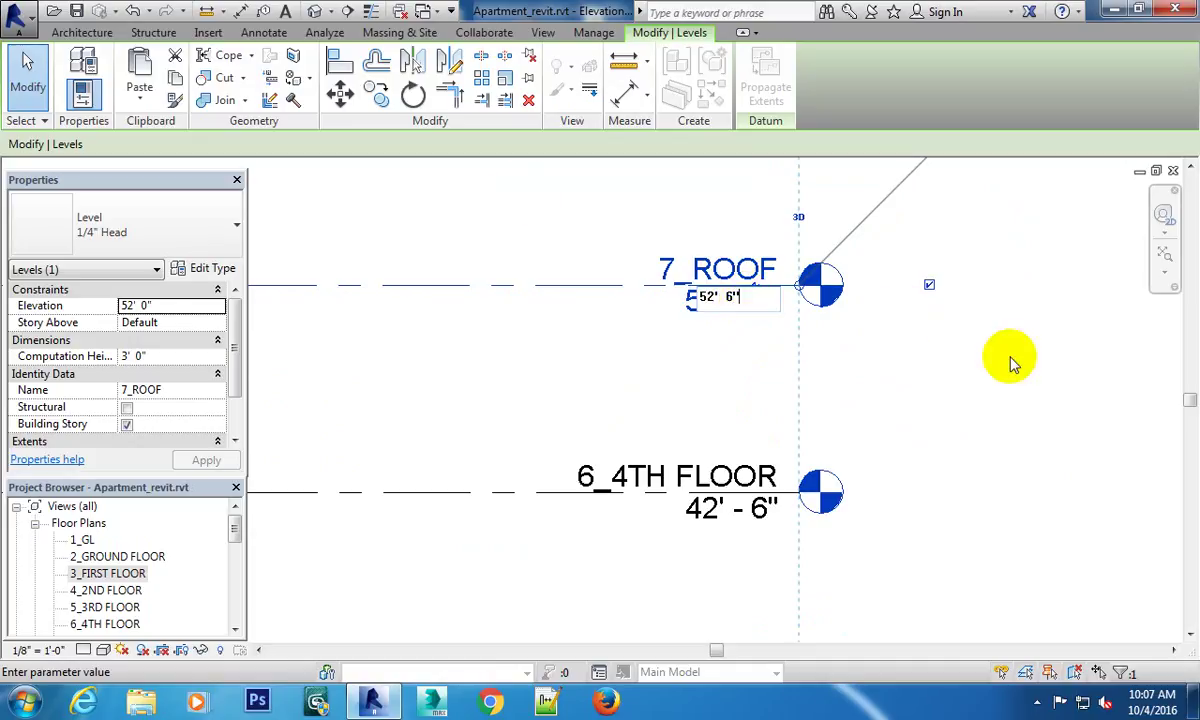
key(Return)
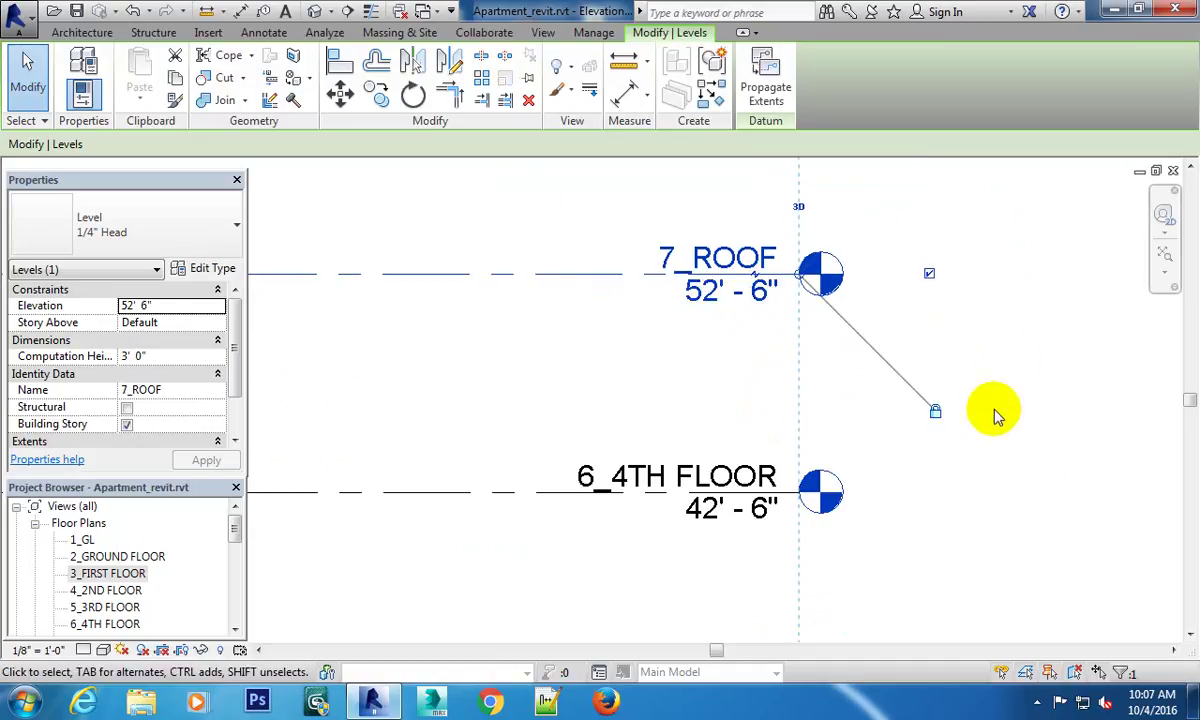
Pan and zoom the elevation to review the building outline and level heads.
scroll(782, 469, down, 2)
scroll(777, 402, down, 2)
scroll(785, 429, down, 2)
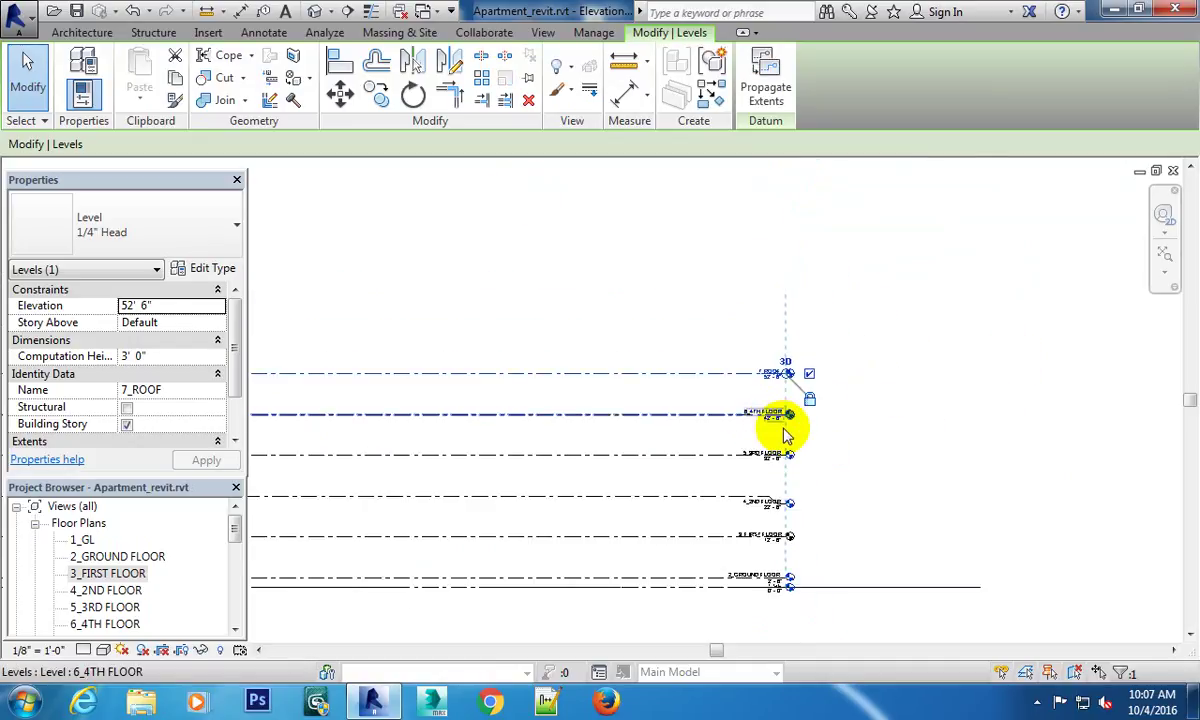
scroll(745, 398, up, 3)
scroll(812, 442, down, 2)
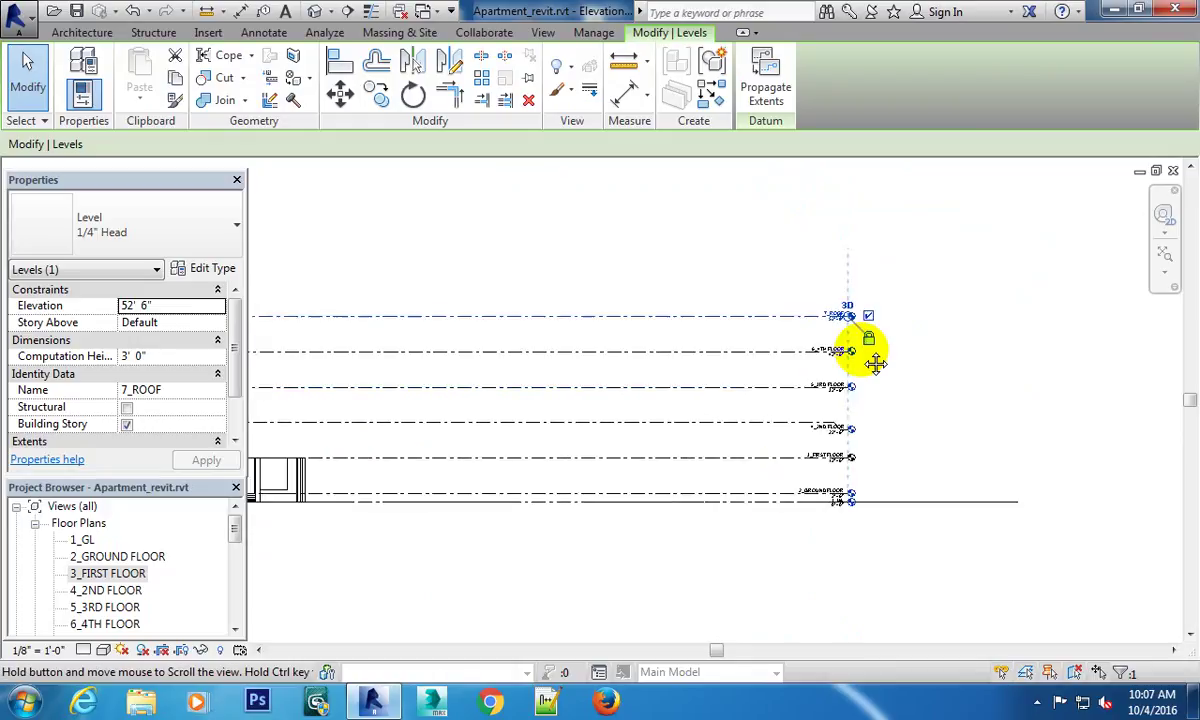
middle_drag(870, 343, 578, 428)
scroll(578, 428, up, 2)
middle_drag(777, 402, 836, 458)
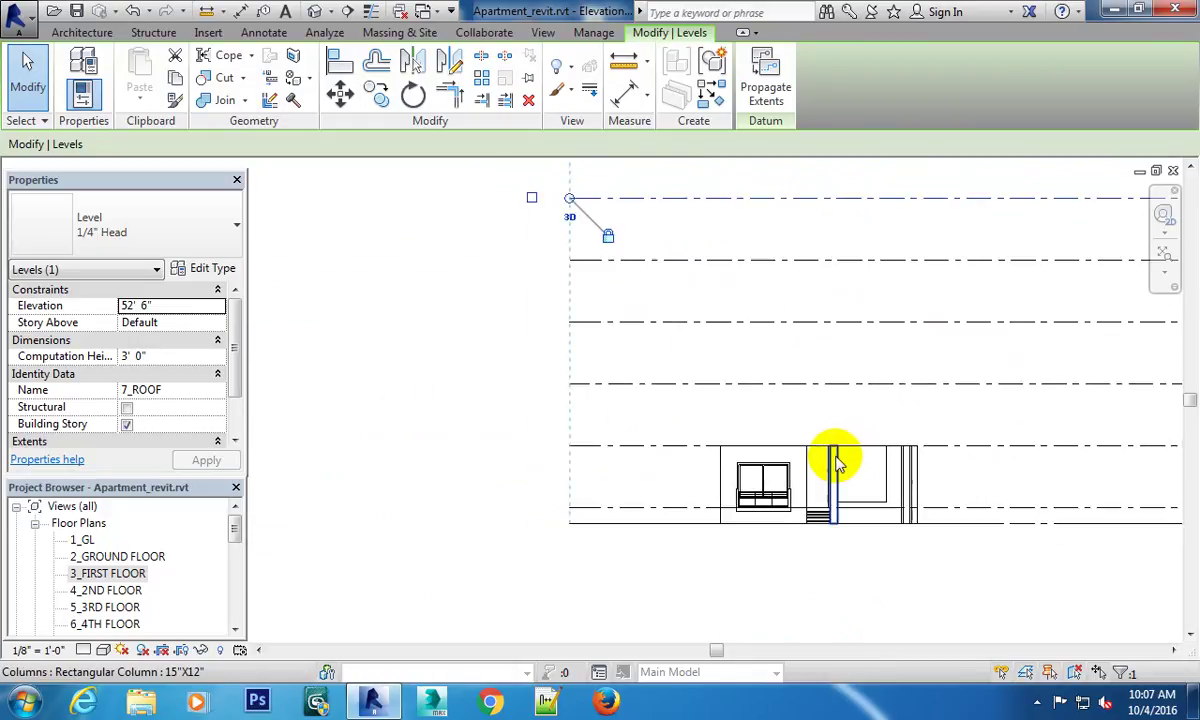
Open the 3_FIRST FLOOR plan and centre its imported first-floor layout on screen.
double_click(95, 573)
middle_drag(635, 463, 703, 543)
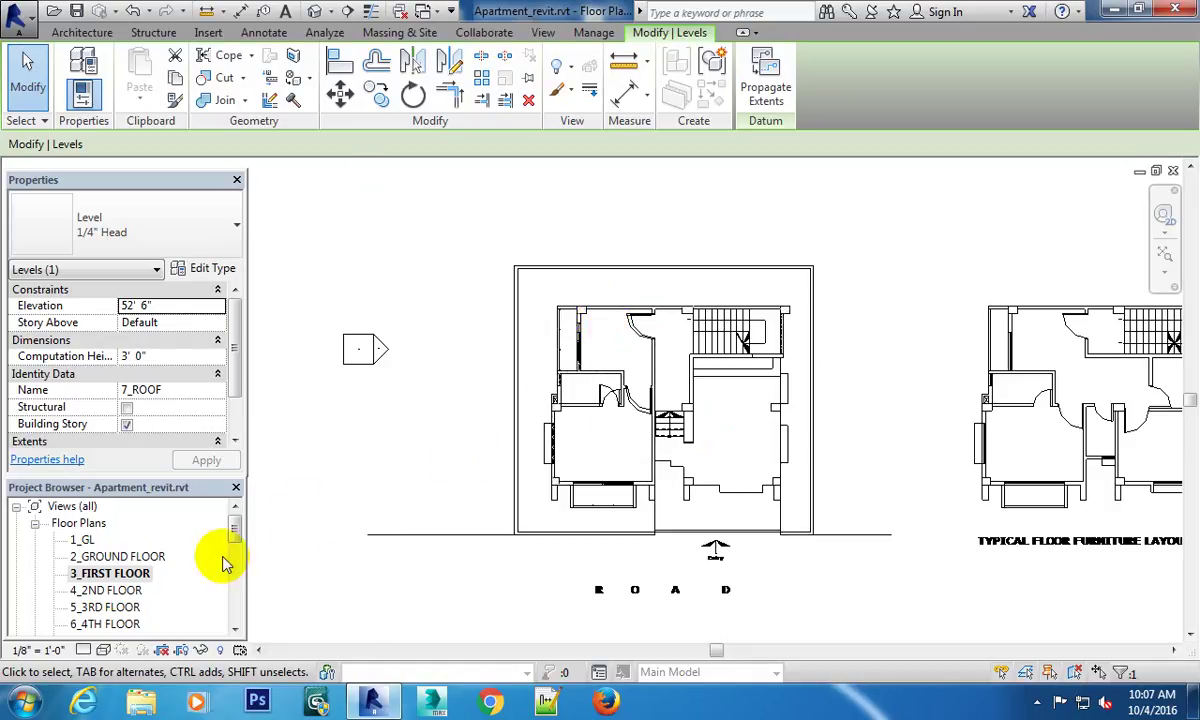
double_click(106, 592)
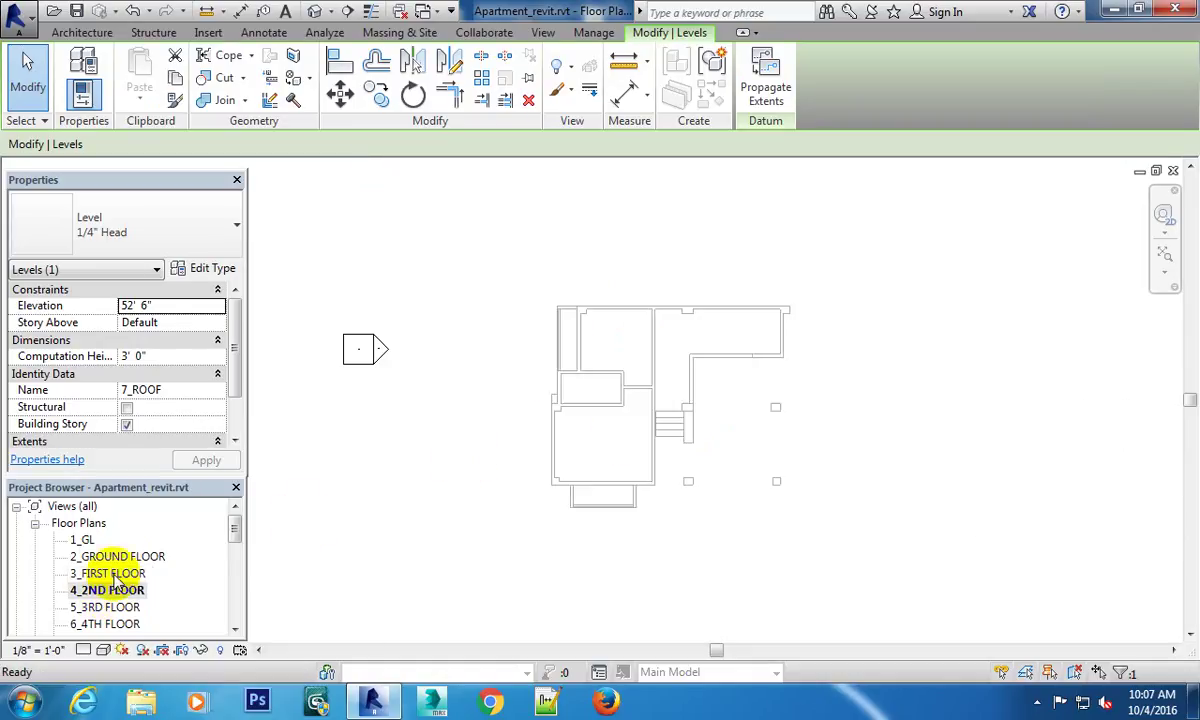
double_click(110, 574)
middle_drag(852, 465, 852, 367)
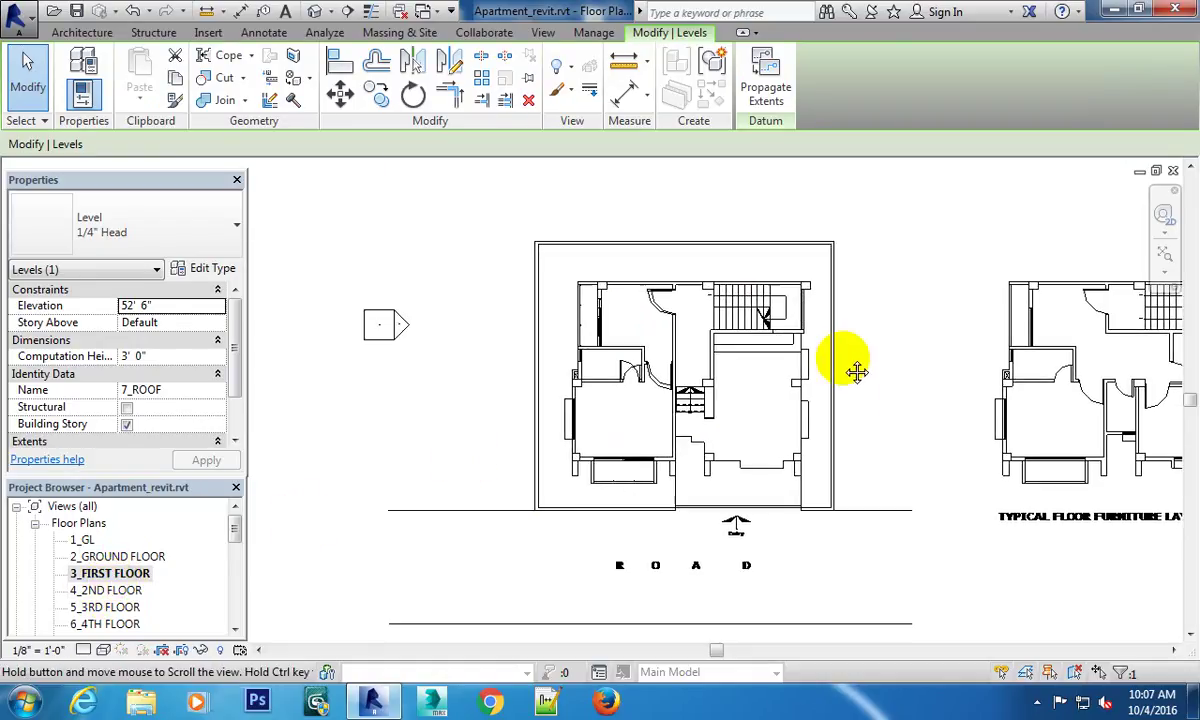
scroll(672, 318, up, 2)
mouse_move(672, 318)
middle_down()
mouse_move(621, 289)
mouse_move(656, 281)
mouse_move(624, 329)
mouse_move(635, 276)
middle_up()
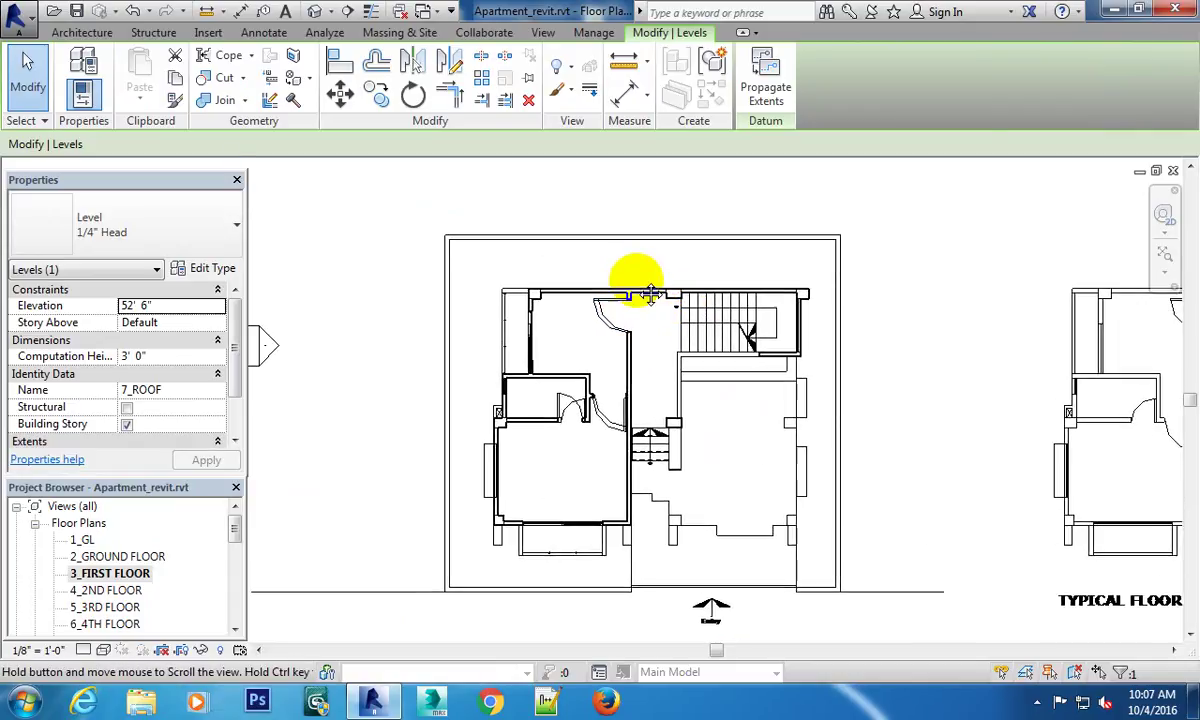
click(82, 32)
Start an architectural floor sketch, picking the stair wall as a boundary.
click(298, 104)
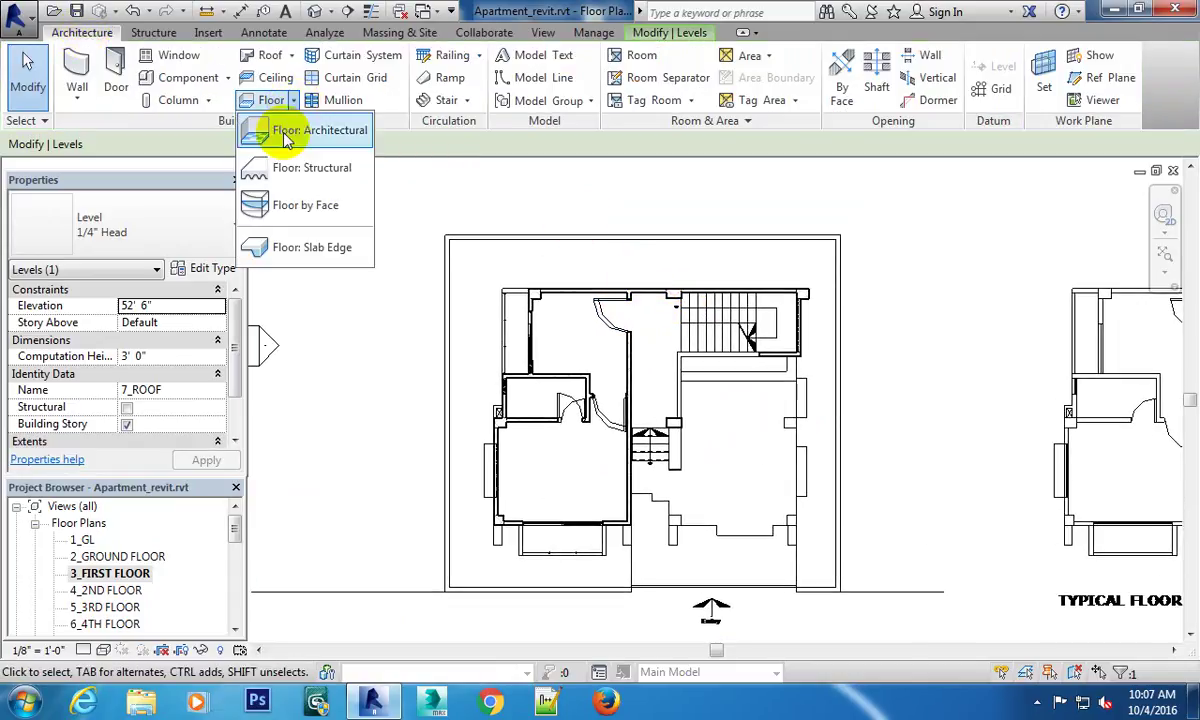
click(282, 126)
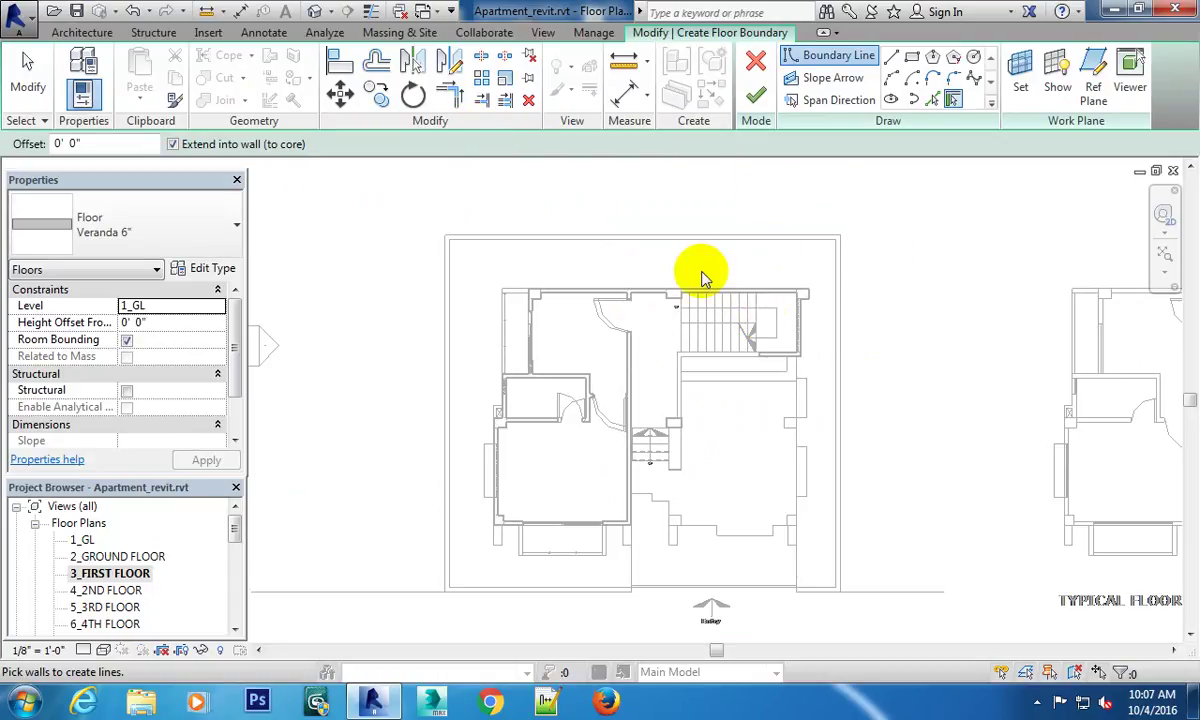
click(800, 322)
middle_drag(727, 333, 723, 281)
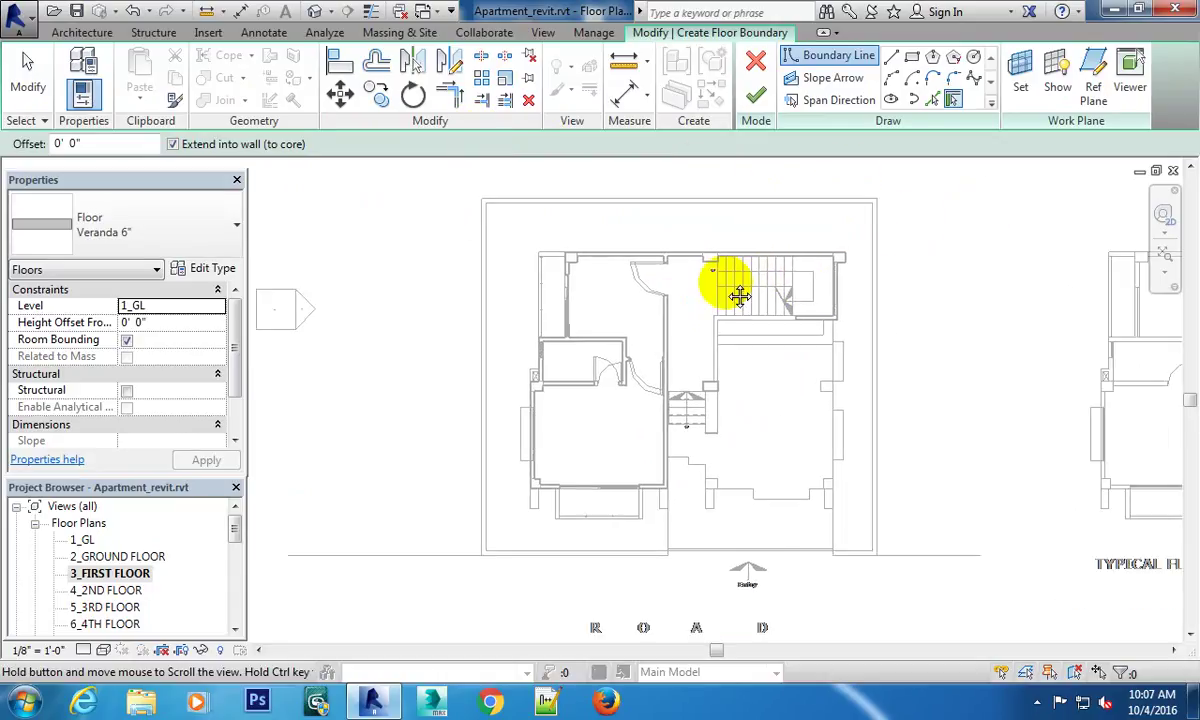
middle_drag(758, 322, 730, 367)
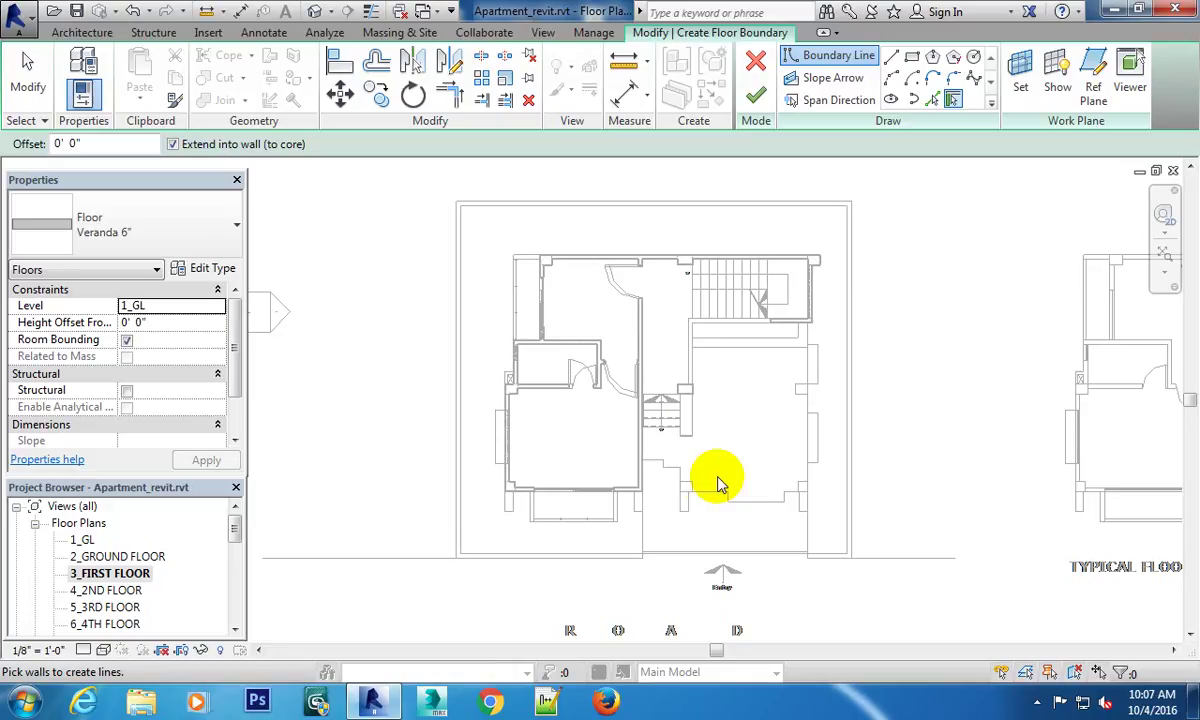
scroll(718, 485, down, 3)
scroll(755, 450, down, 1)
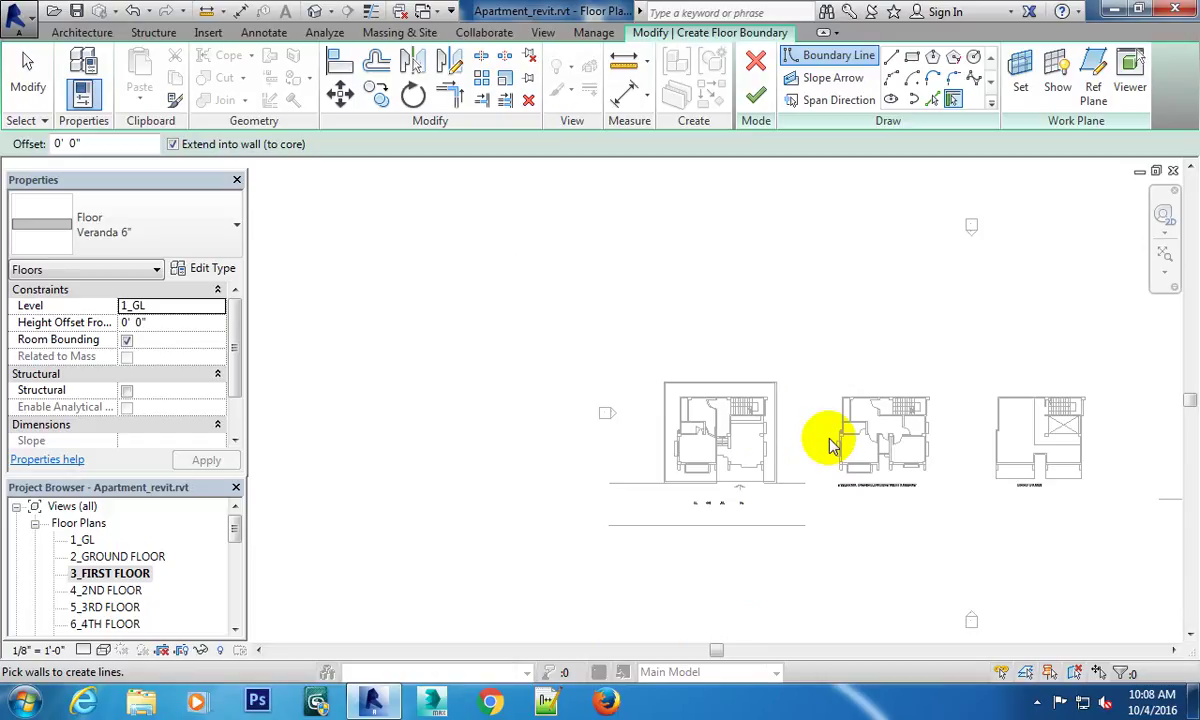
Open the 1_GL floor plan and inspect the imported CAD drawings.
double_click(84, 540)
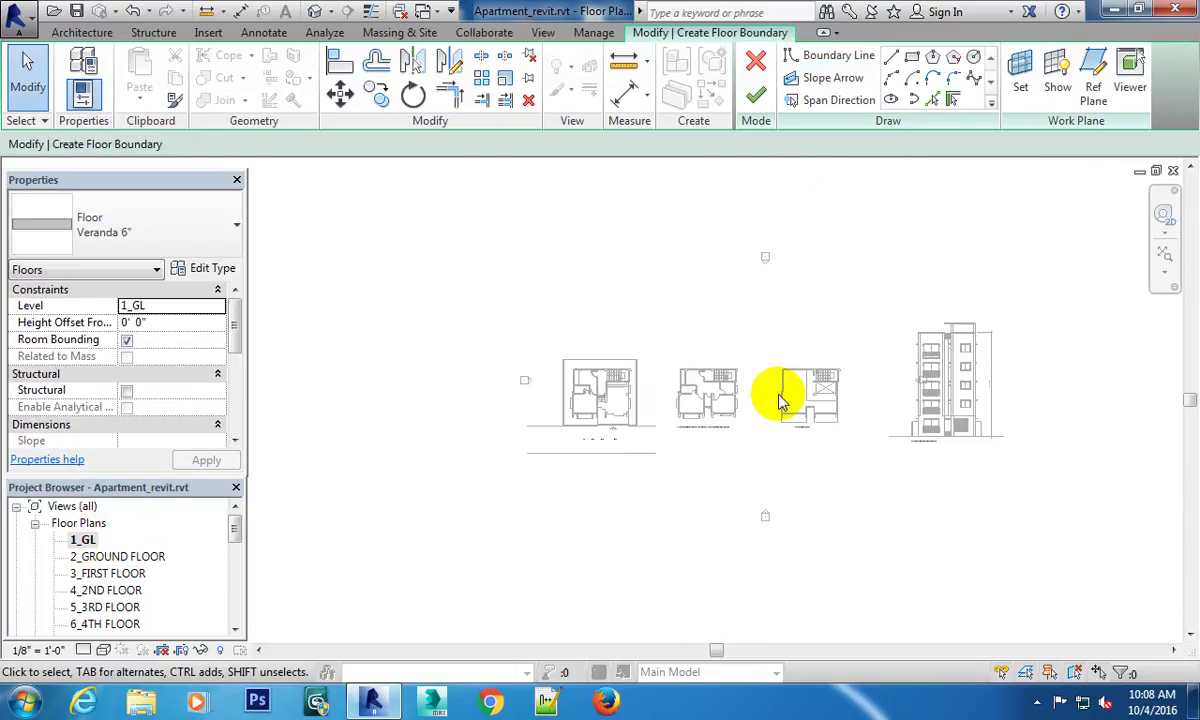
scroll(718, 397, up, 1)
scroll(729, 385, up, 1)
scroll(730, 390, up, 1)
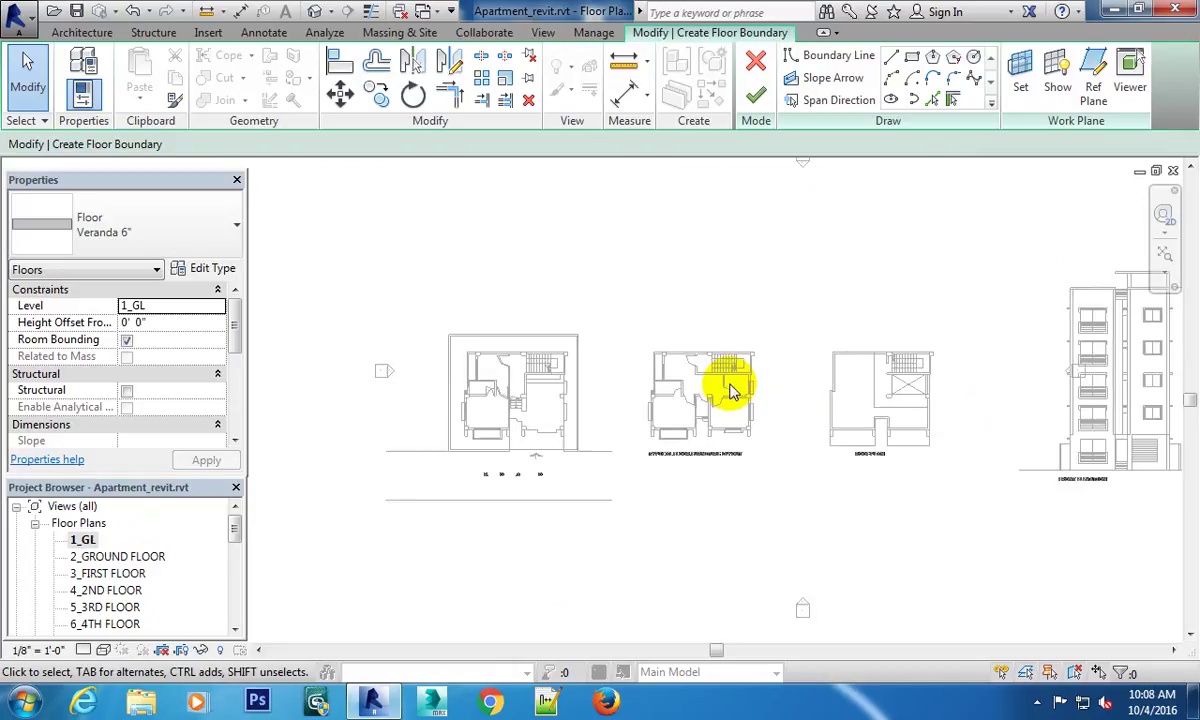
scroll(733, 385, up, 1)
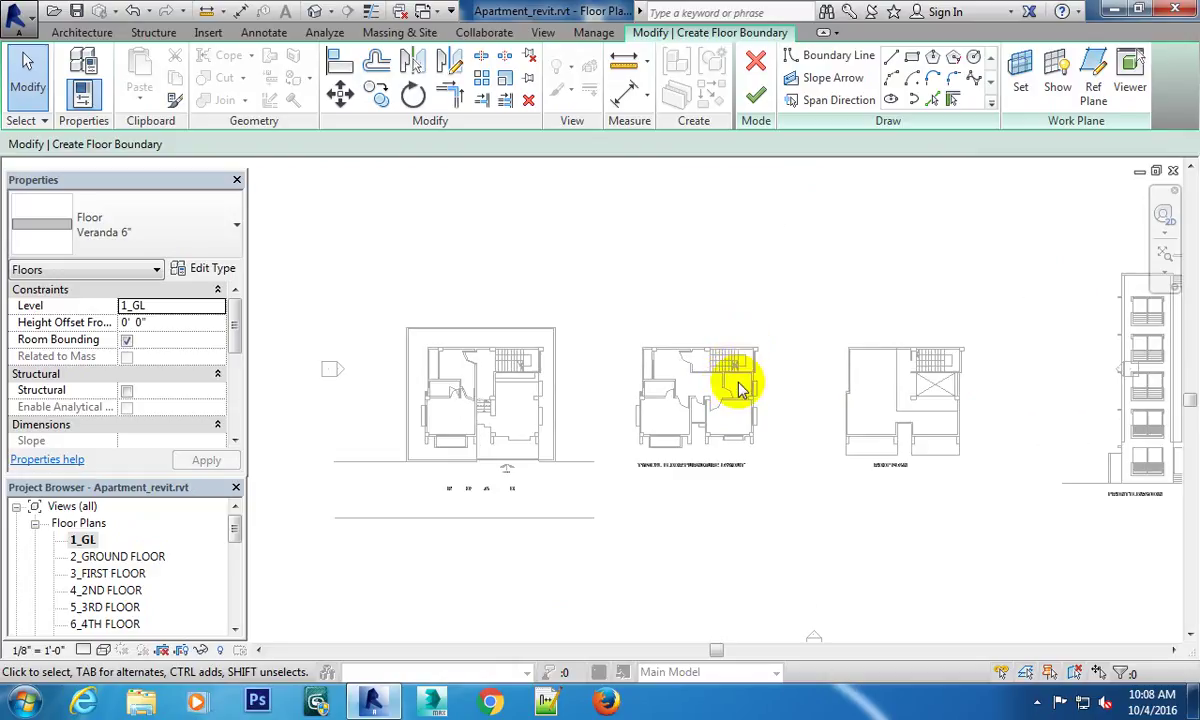
scroll(725, 400, down, 2)
scroll(740, 420, down, 1)
scroll(720, 410, up, 2)
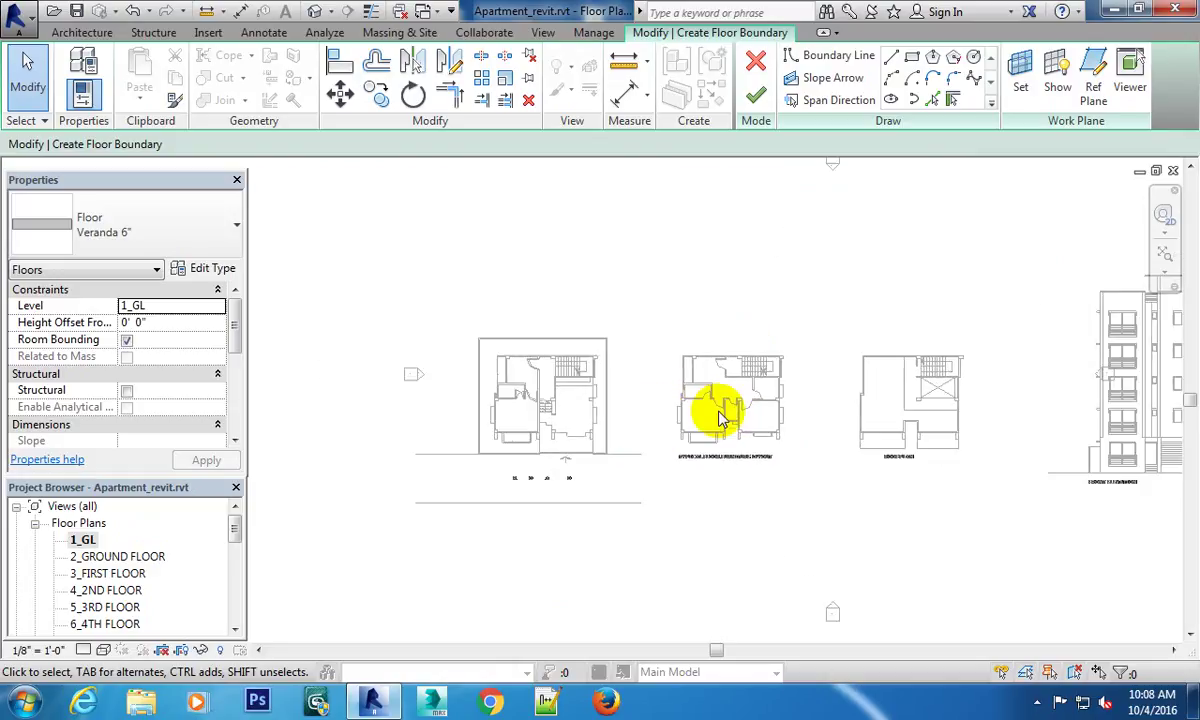
scroll(760, 380, up, 1)
middle_drag(825, 351, 715, 343)
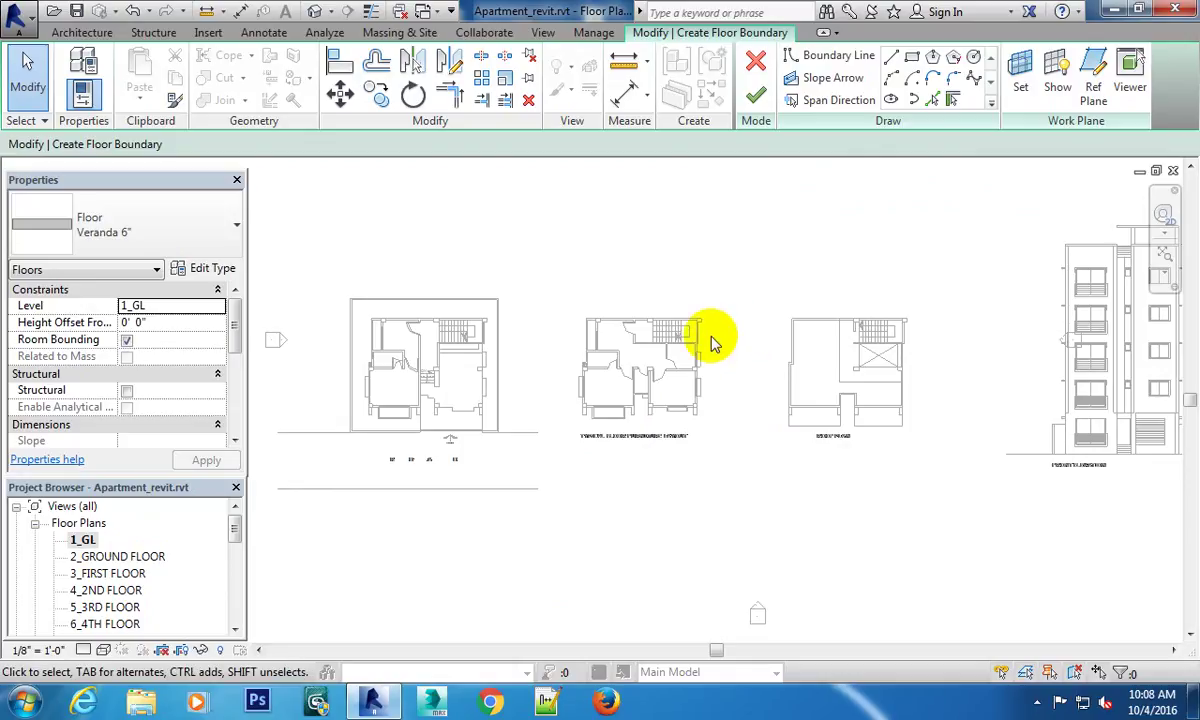
scroll(855, 345, down, 2)
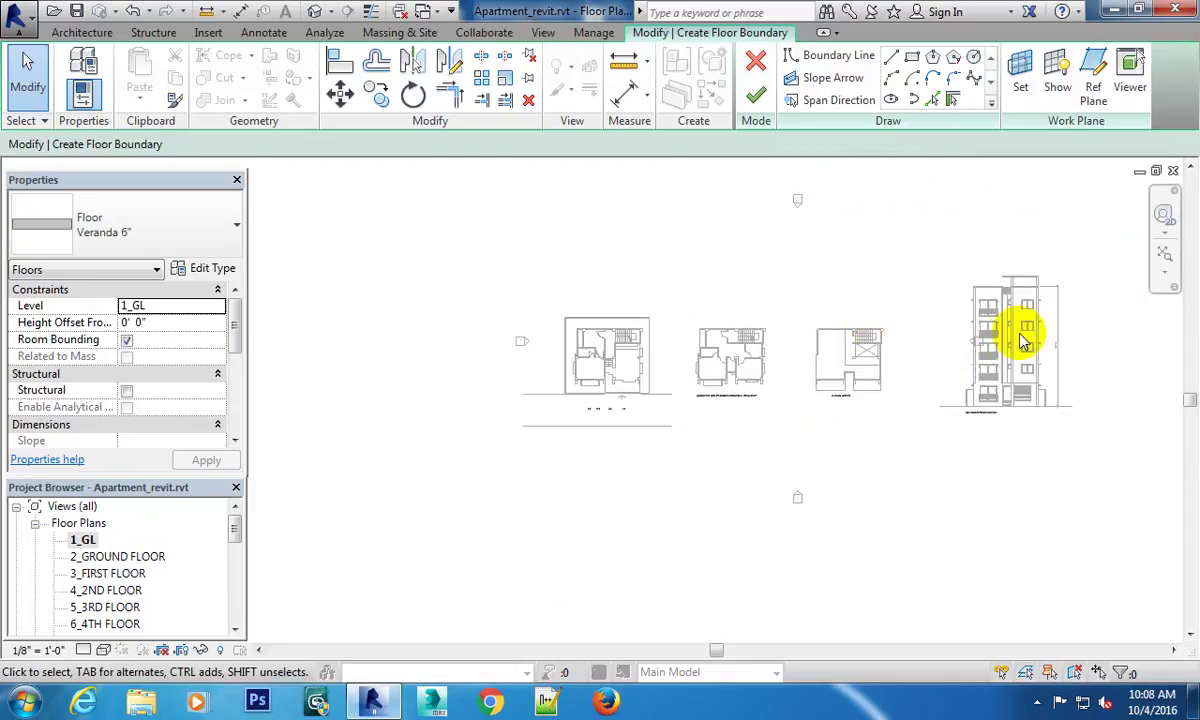
scroll(1022, 340, down, 2)
scroll(911, 367, up, 2)
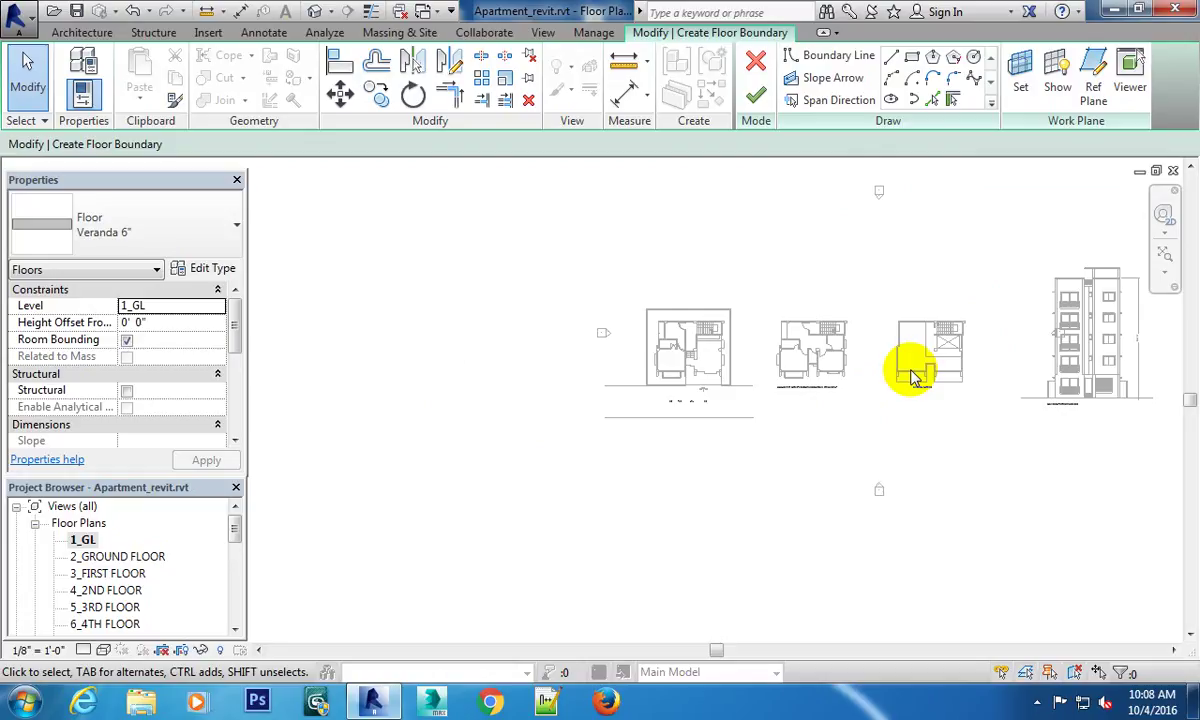
Switch to the 3_FIRST FLOOR plan and look over the imported elevation sheet.
double_click(112, 573)
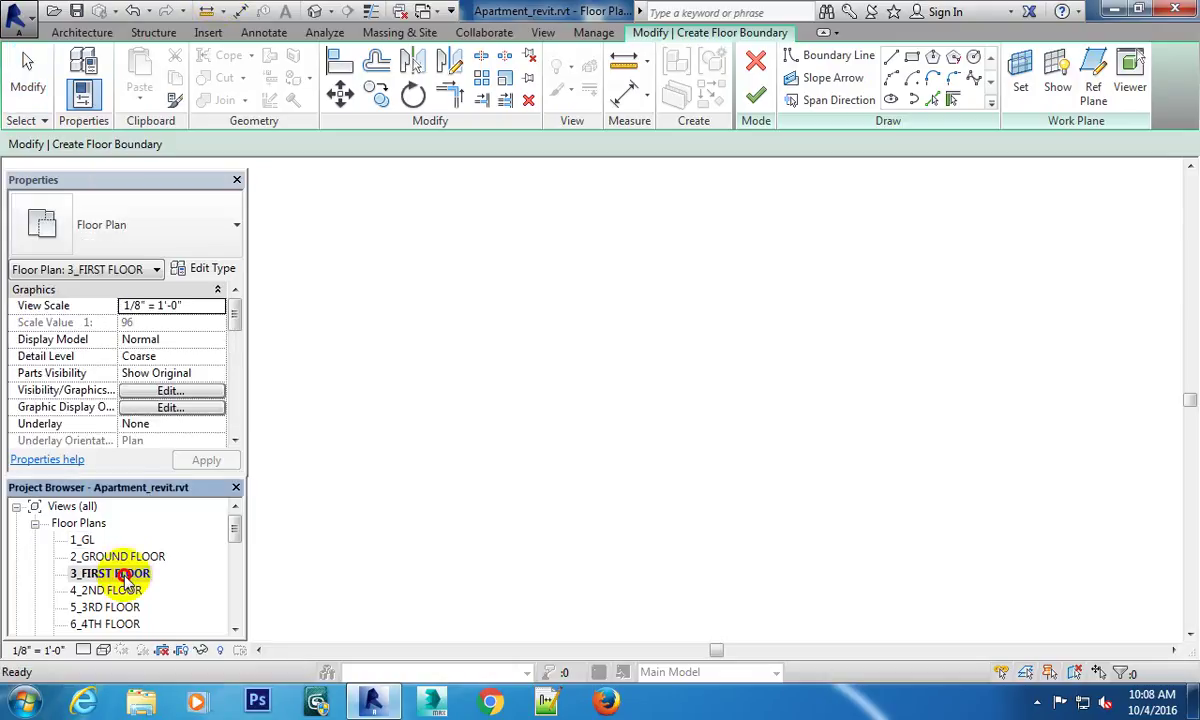
middle_drag(852, 369, 570, 278)
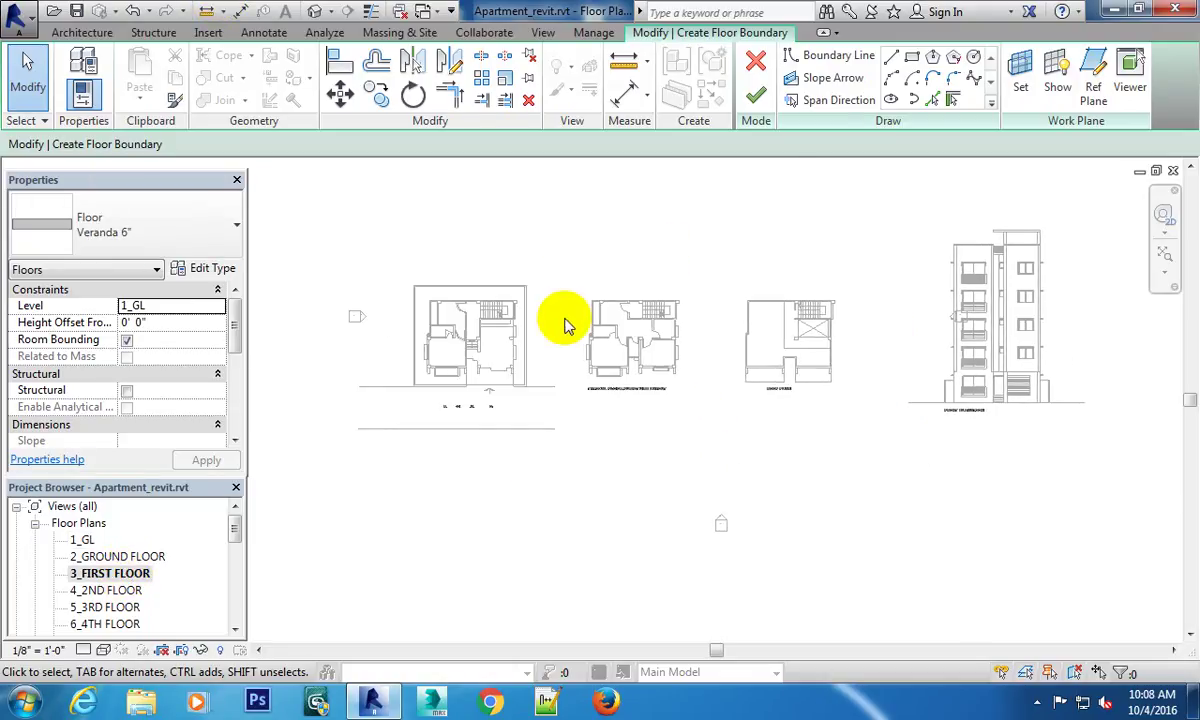
scroll(562, 321, down, 2)
mouse_move(620, 372)
middle_down()
mouse_move(758, 362)
mouse_move(723, 412)
middle_up()
scroll(686, 334, up, 2)
scroll(736, 396, down, 2)
scroll(716, 333, up, 3)
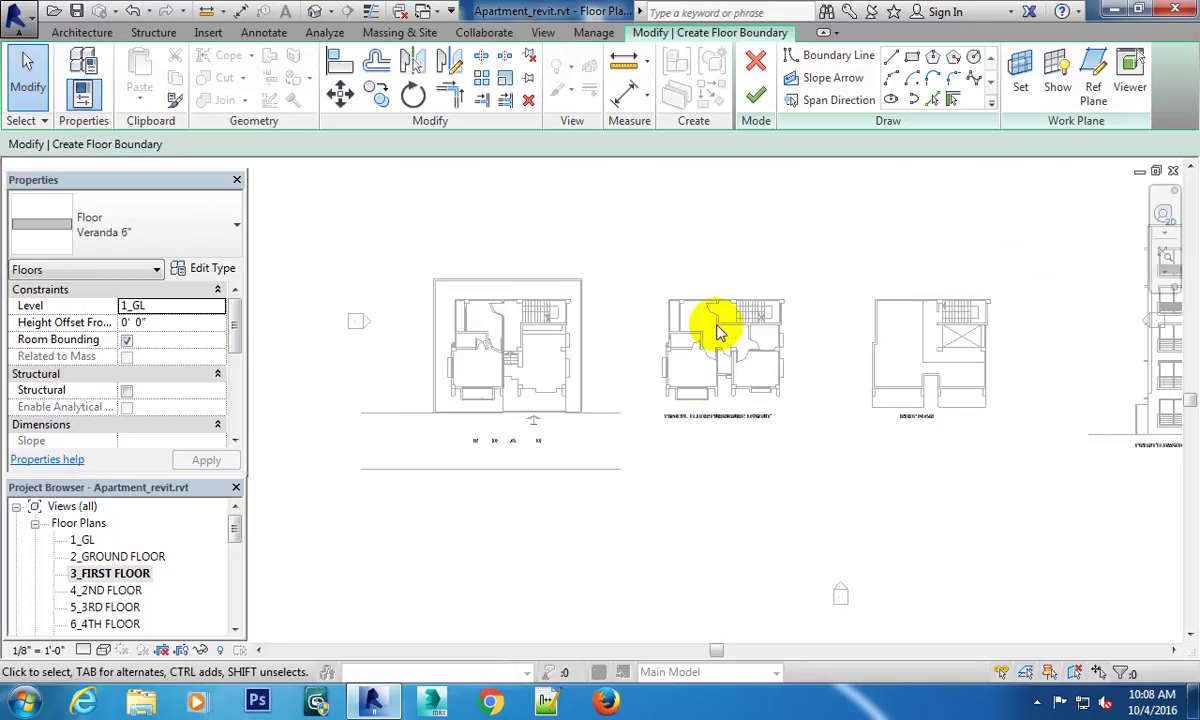
middle_drag(731, 249, 774, 321)
scroll(763, 316, down, 2)
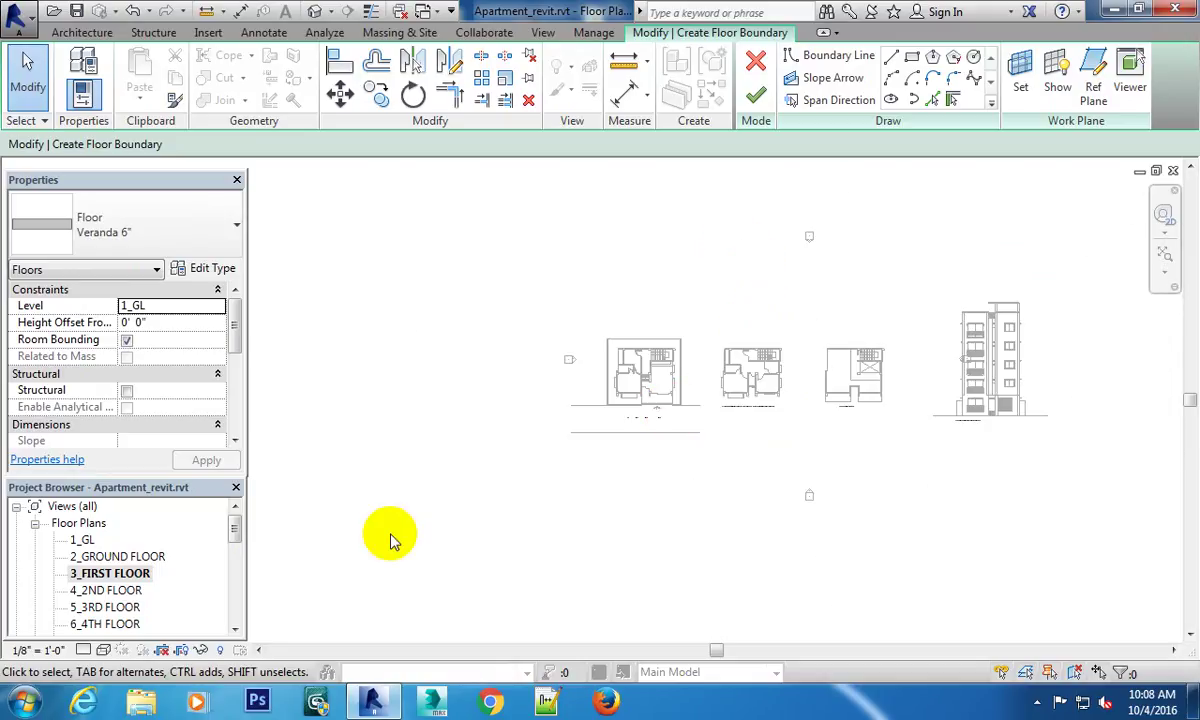
Reopen the 1_GL plan and inspect the 1_GL and furniture layout plans.
double_click(82, 539)
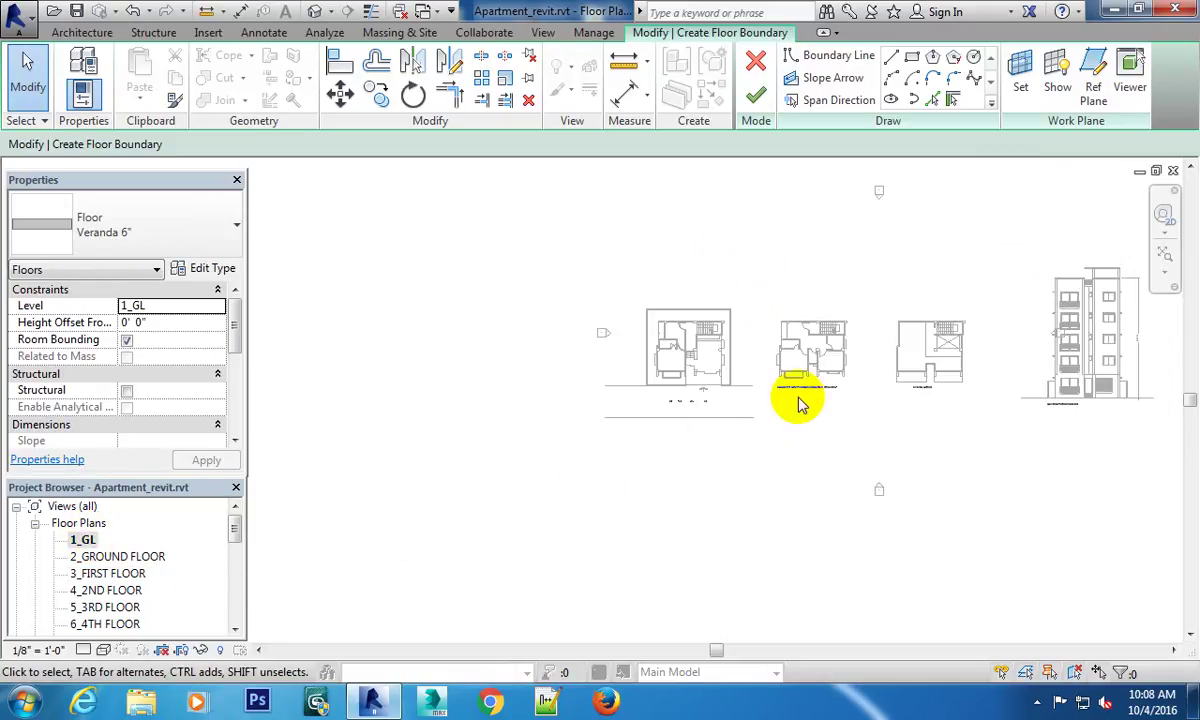
mouse_move(800, 403)
middle_down()
mouse_move(595, 431)
mouse_move(702, 402)
middle_up()
scroll(490, 378, up, 3)
scroll(582, 363, down, 1)
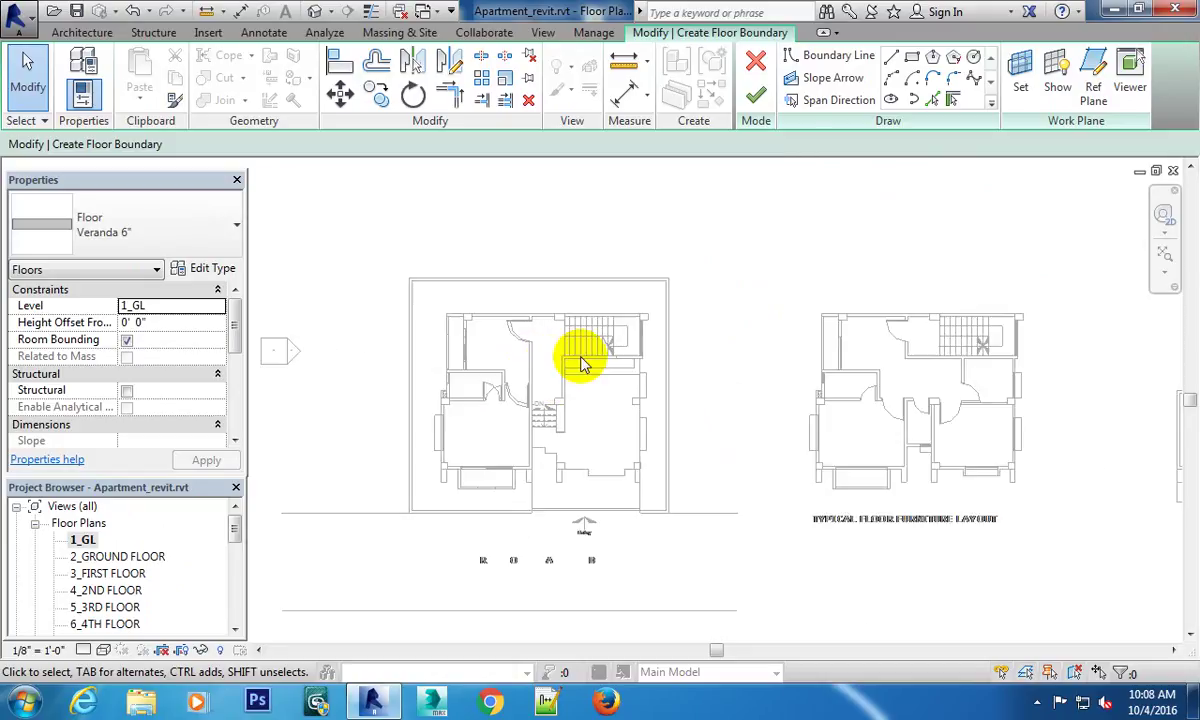
scroll(662, 166, down, 1)
scroll(777, 287, down, 2)
scroll(847, 461, down, 1)
scroll(776, 280, up, 1)
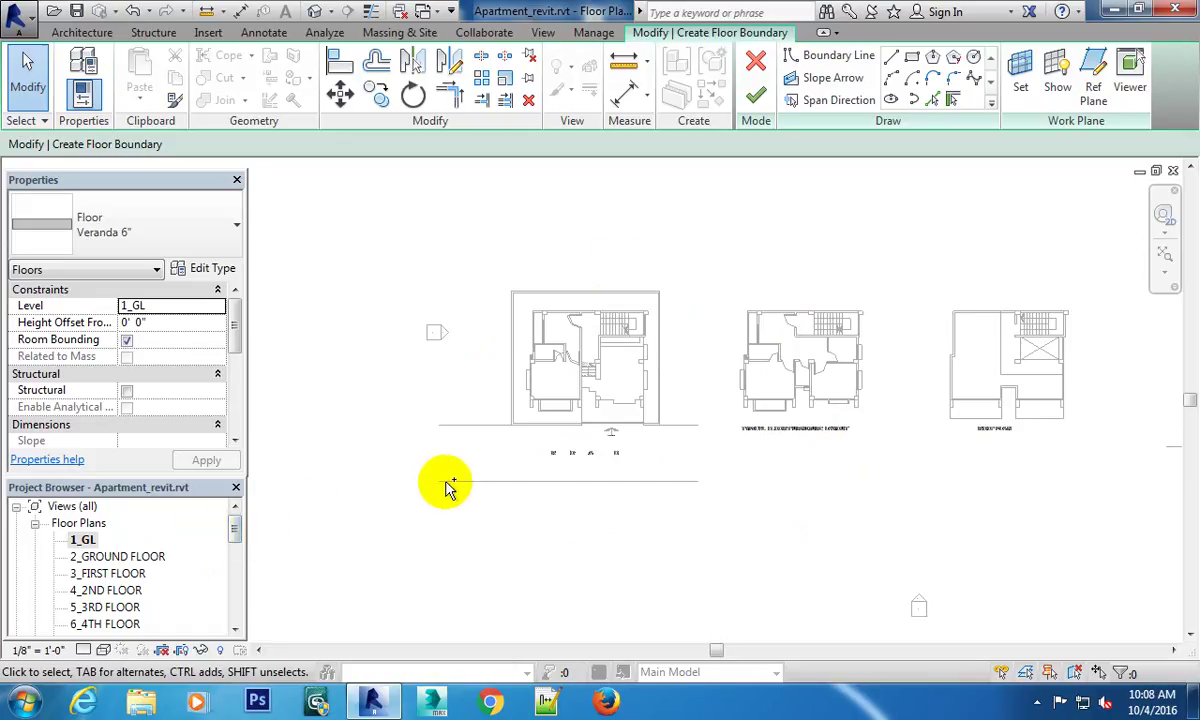
middle_drag(593, 384, 578, 420)
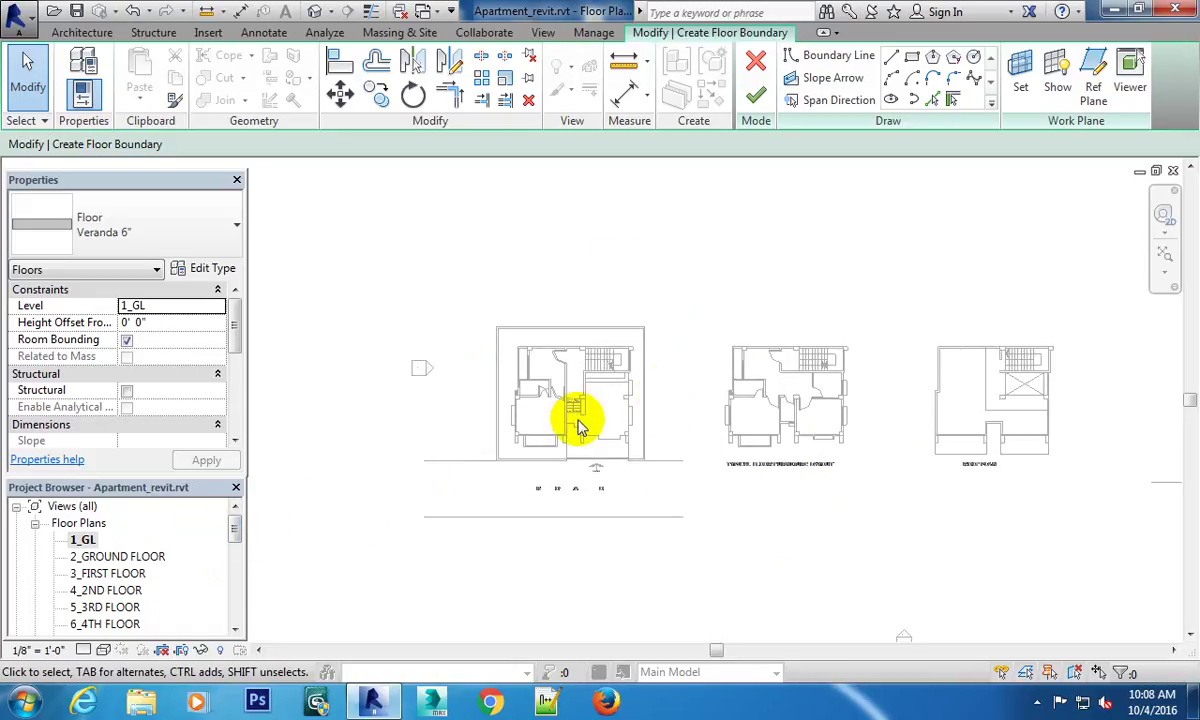
Discard the floor boundary sketch and open the 2_GROUND FLOOR plan.
click(761, 82)
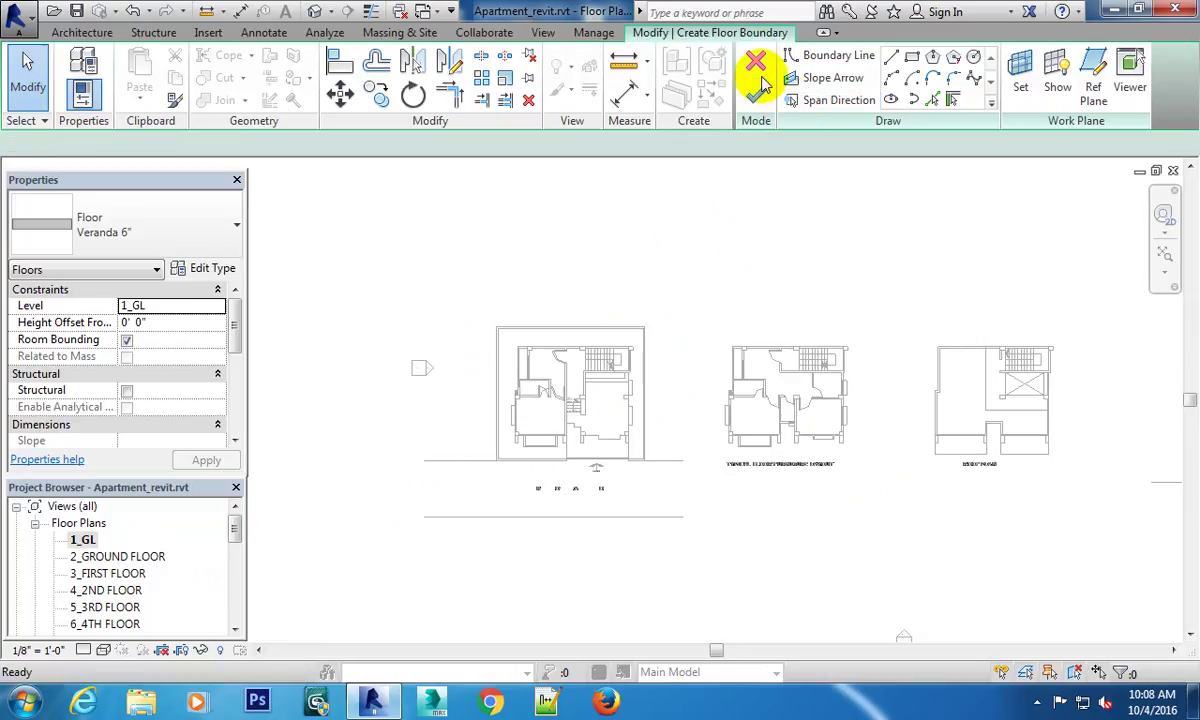
click(758, 66)
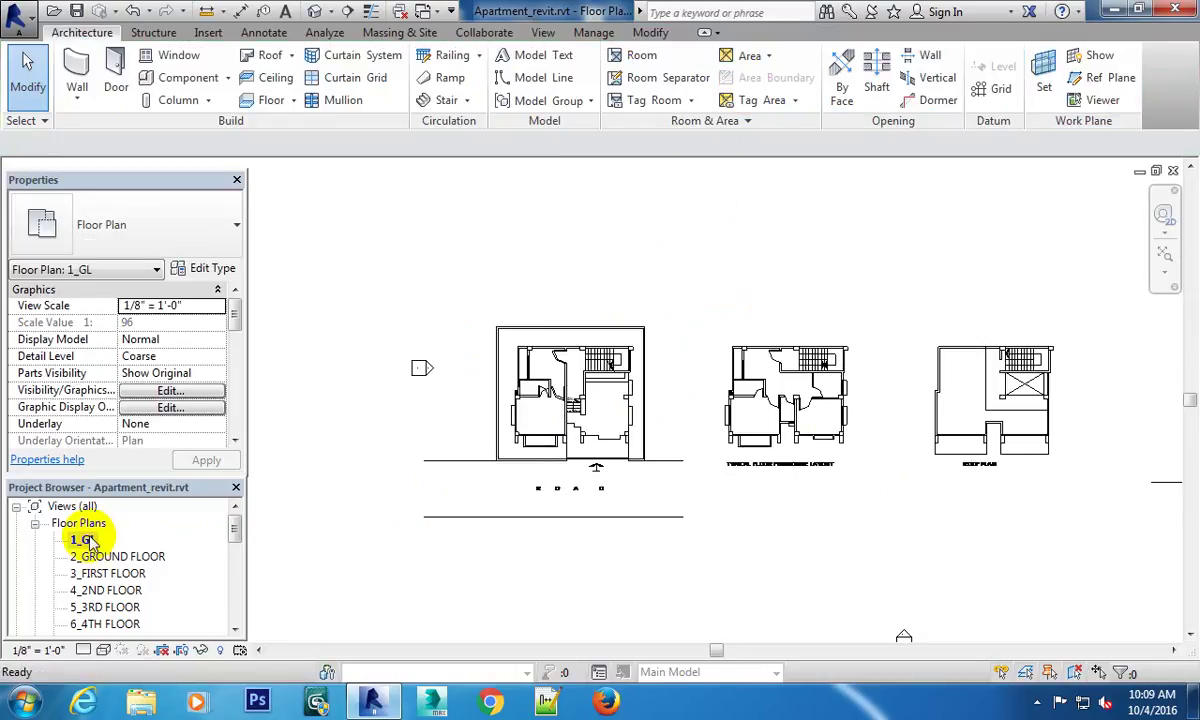
double_click(112, 556)
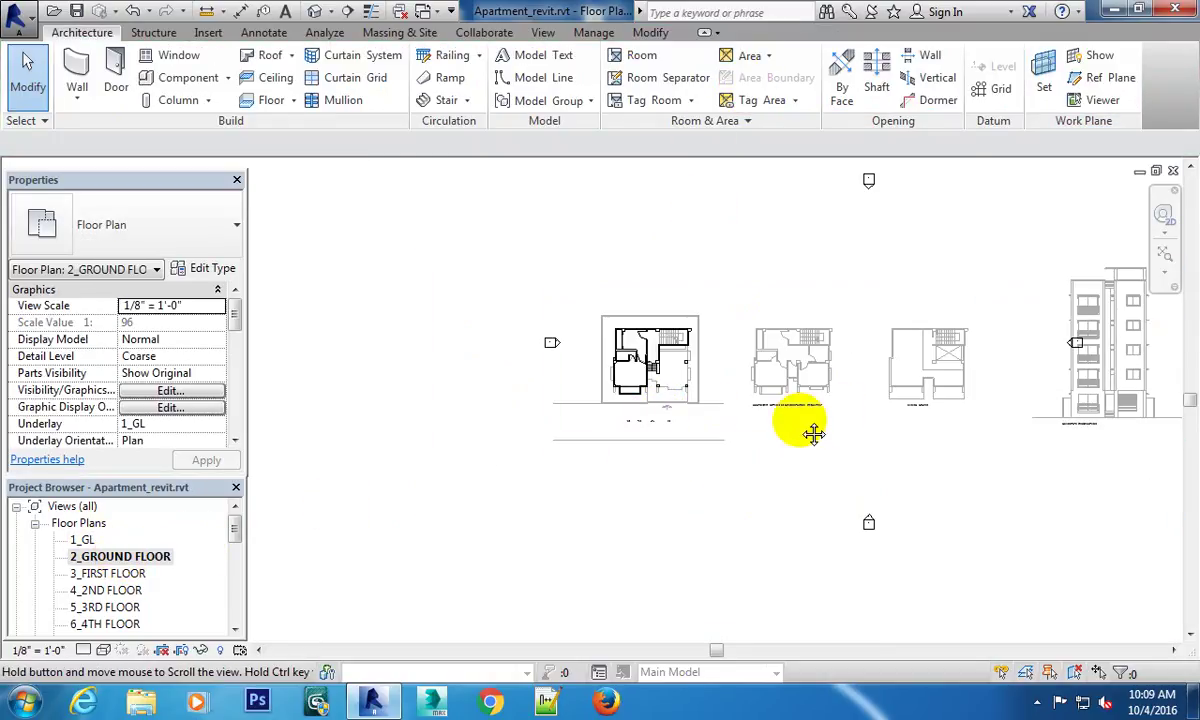
middle_drag(813, 433, 656, 415)
scroll(375, 335, up, 2)
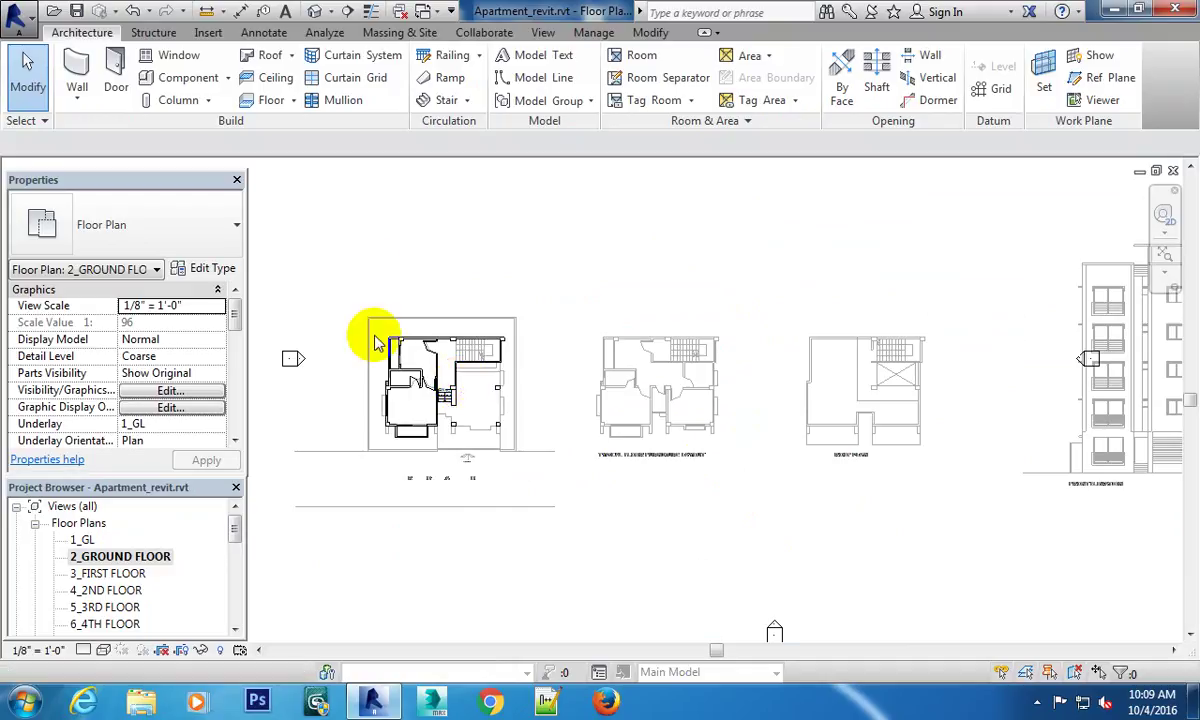
Review the 3_FIRST FLOOR and 4_2ND FLOOR plans and their underlay drawings.
double_click(110, 573)
scroll(765, 410, down, 2)
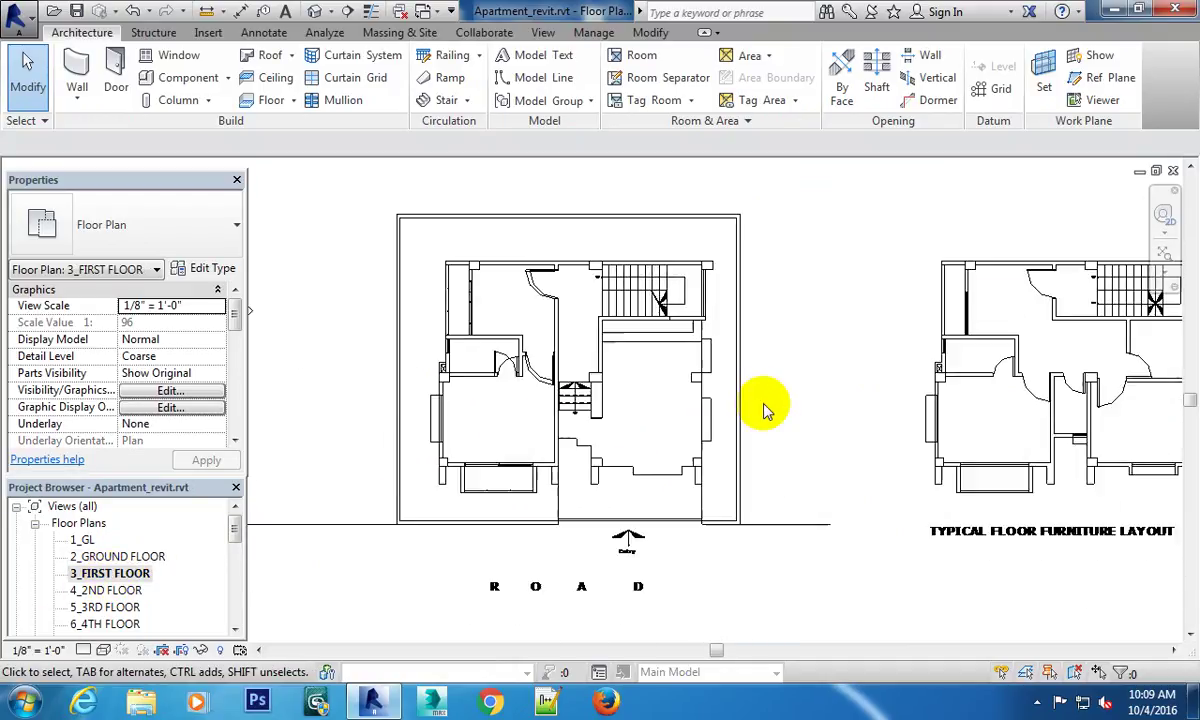
scroll(765, 410, down, 4)
middle_drag(836, 485, 718, 444)
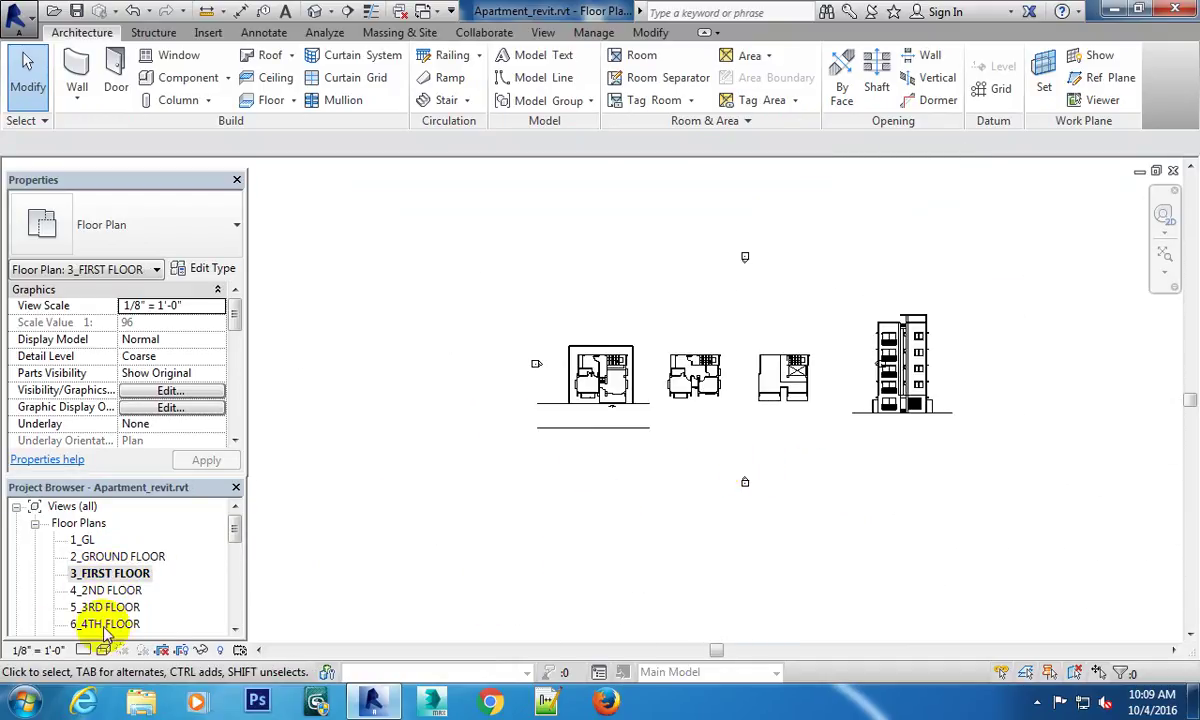
double_click(107, 590)
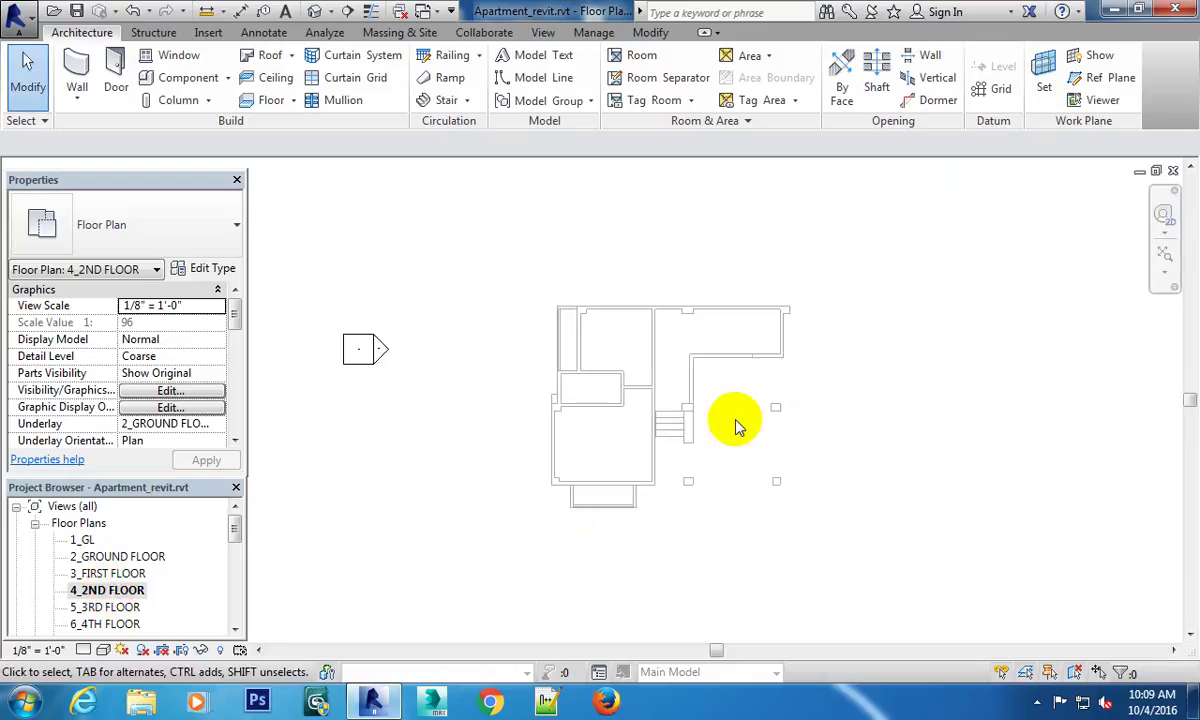
scroll(735, 427, down, 3)
scroll(655, 393, up, 3)
scroll(716, 338, up, 2)
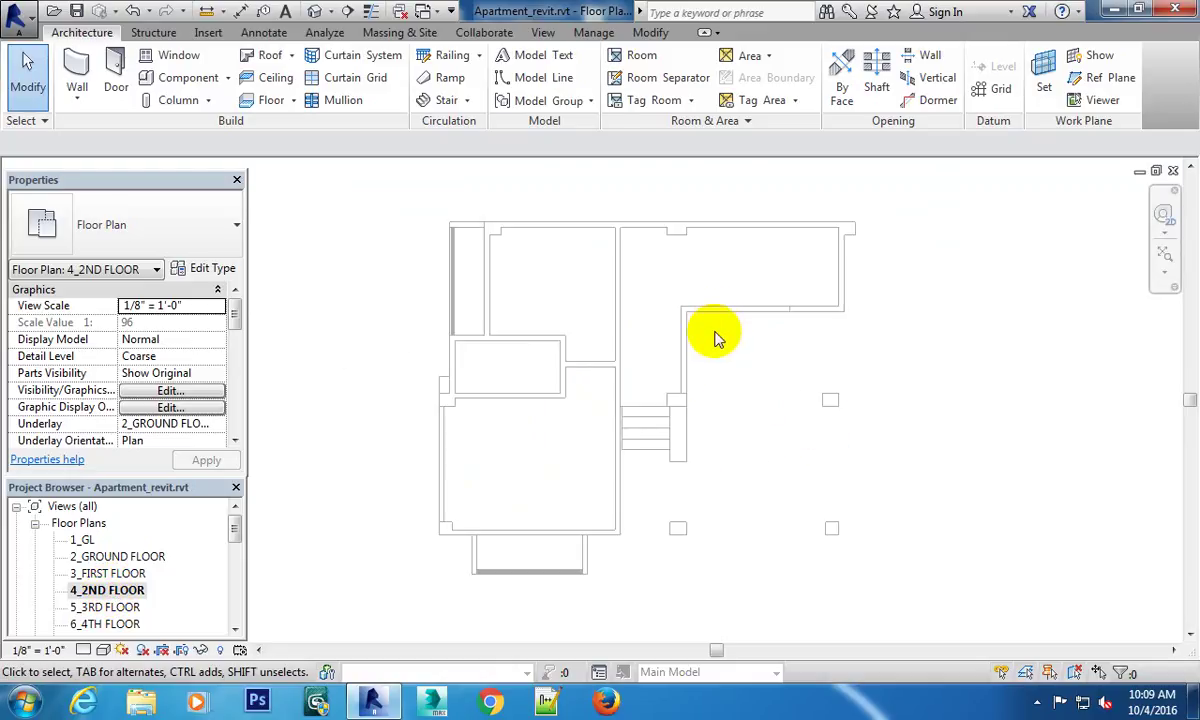
scroll(735, 345, down, 2)
scroll(730, 400, down, 1)
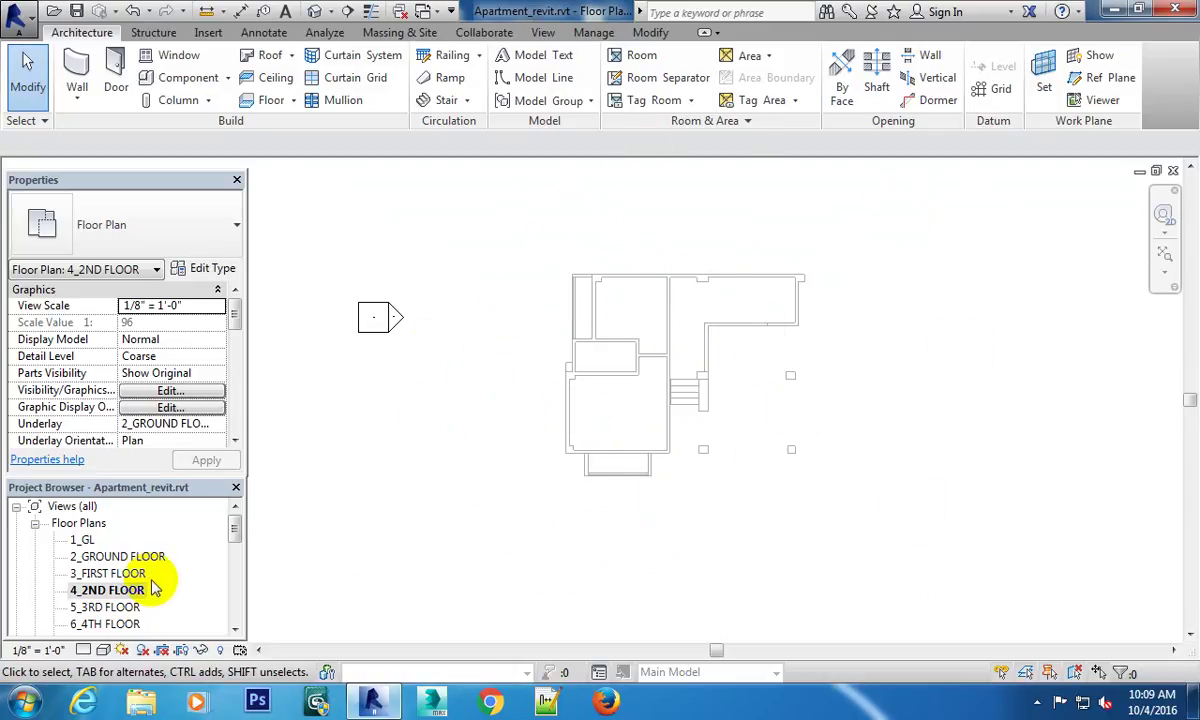
Check the empty 5_3RD FLOOR plan, then return to the 2_GROUND FLOOR plan.
double_click(128, 608)
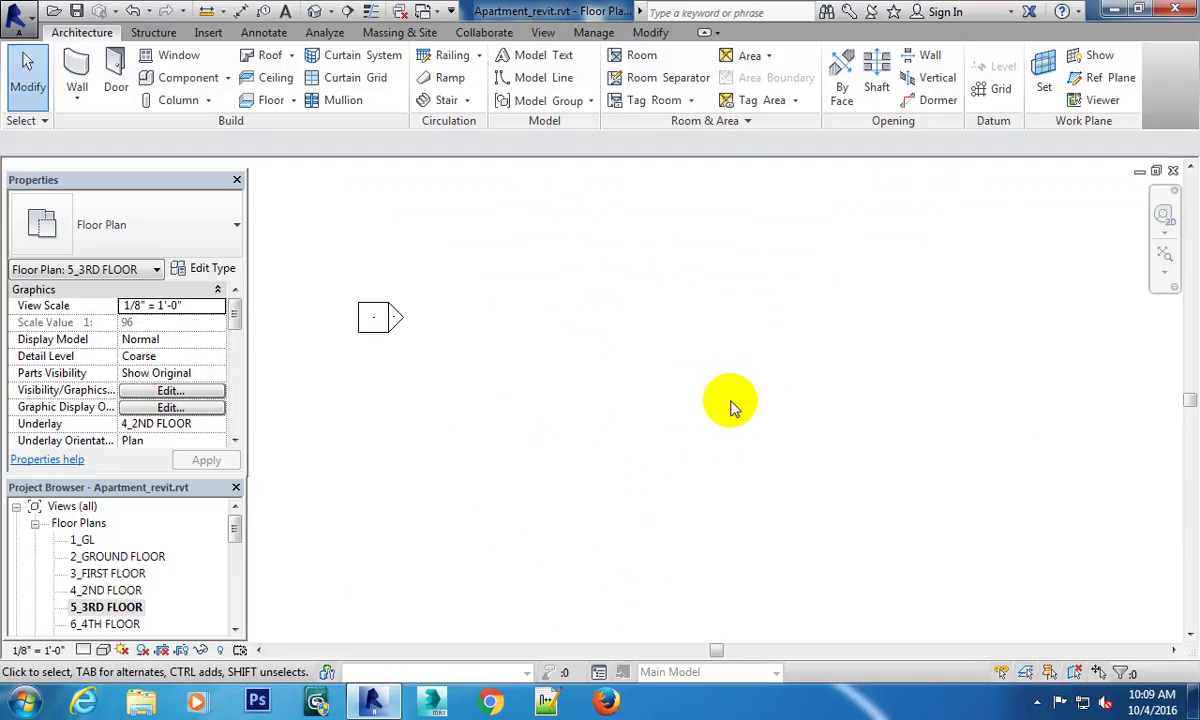
middle_drag(766, 398, 588, 405)
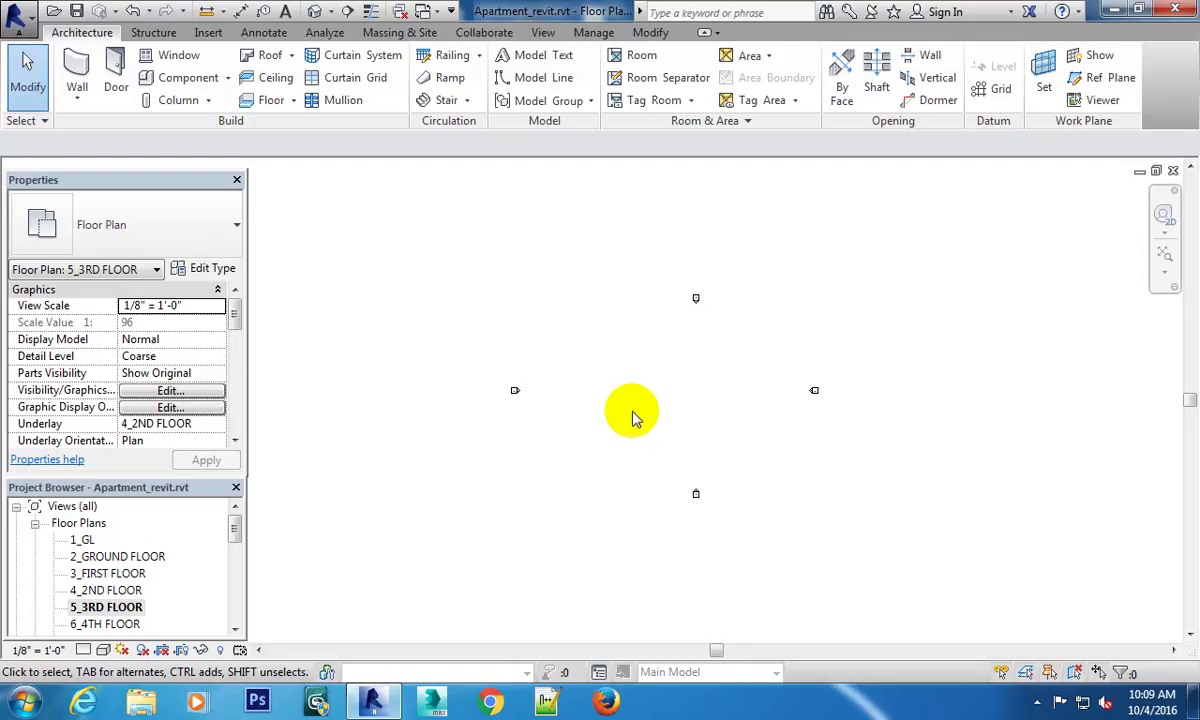
click(238, 533)
click(105, 558)
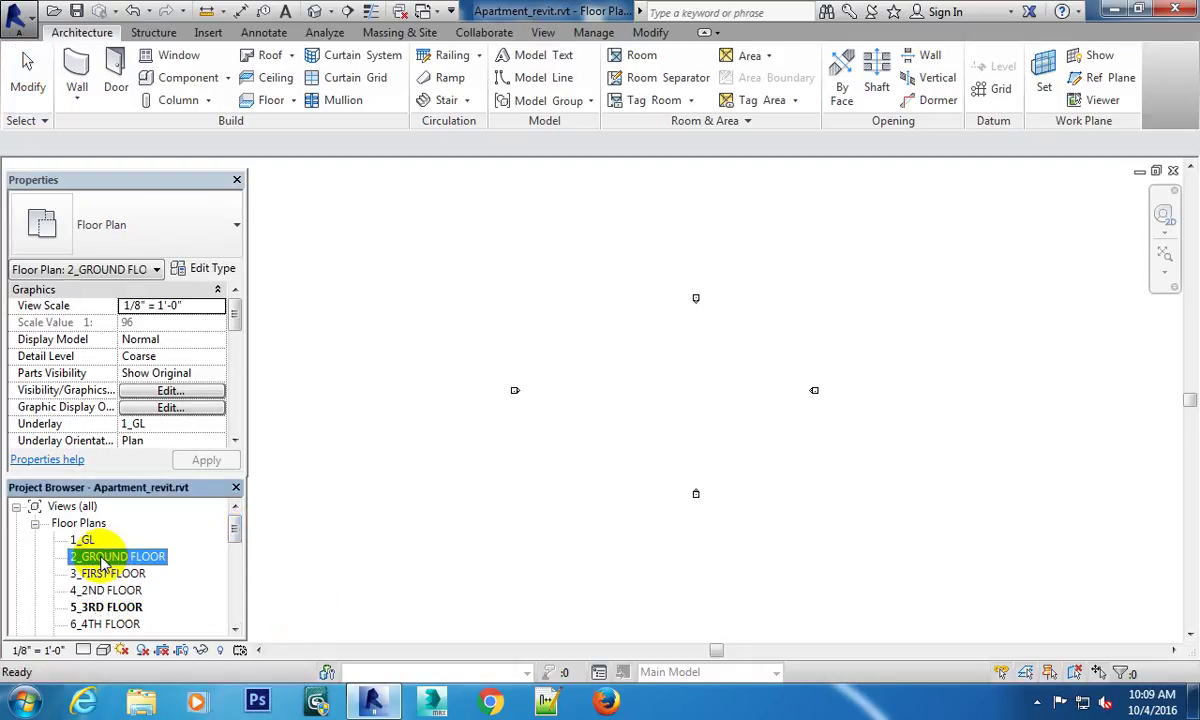
double_click(103, 560)
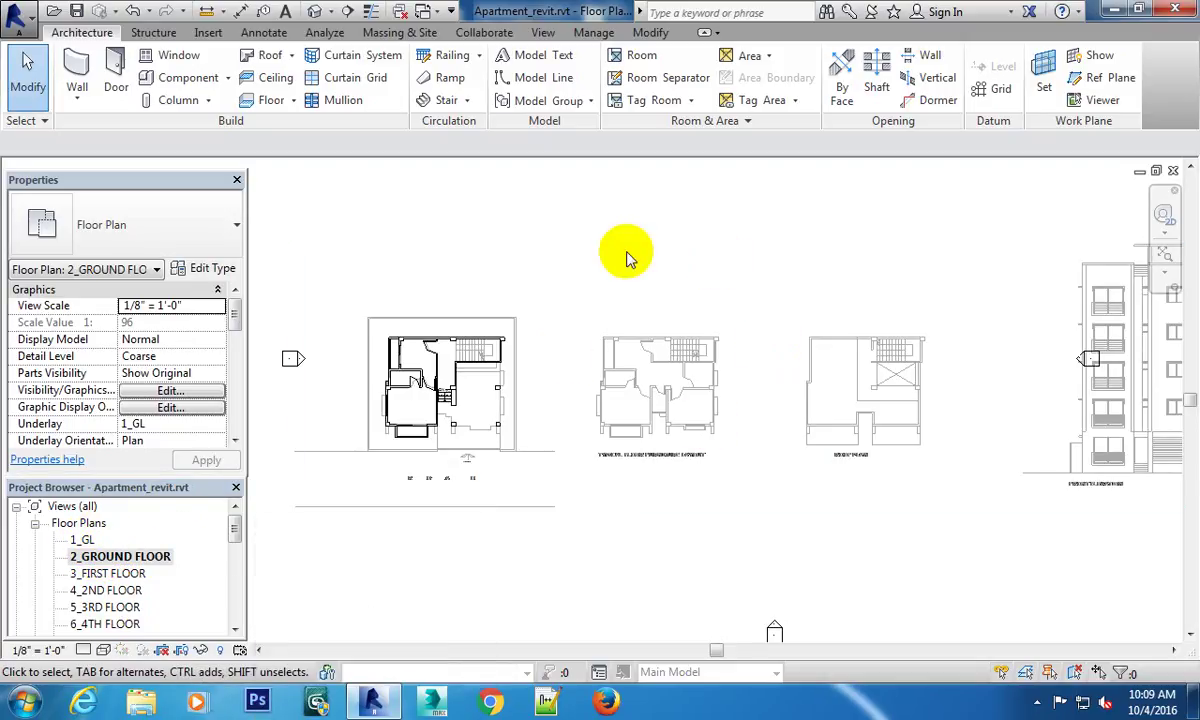
scroll(447, 398, up, 2)
middle_drag(447, 398, 675, 343)
scroll(758, 407, up, 2)
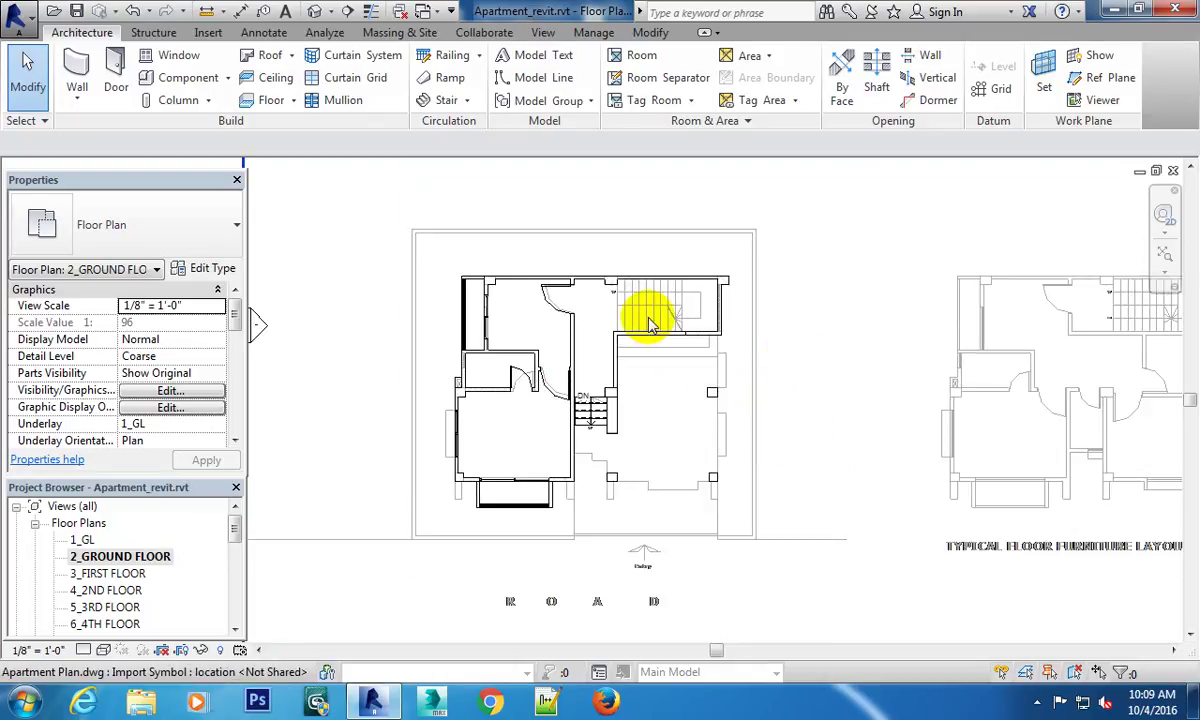
Window-select the modelled walls and columns and hide them in the 2_GROUND FLOOR view.
click(81, 540)
click(770, 248)
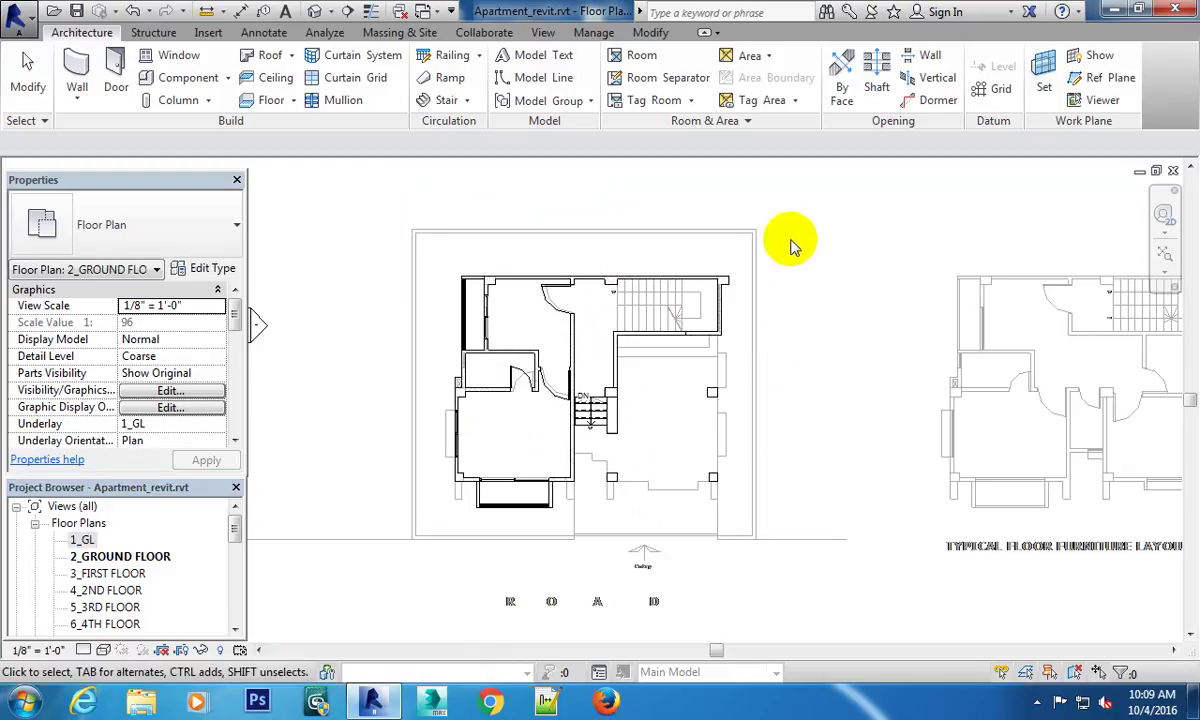
drag(384, 209, 820, 566)
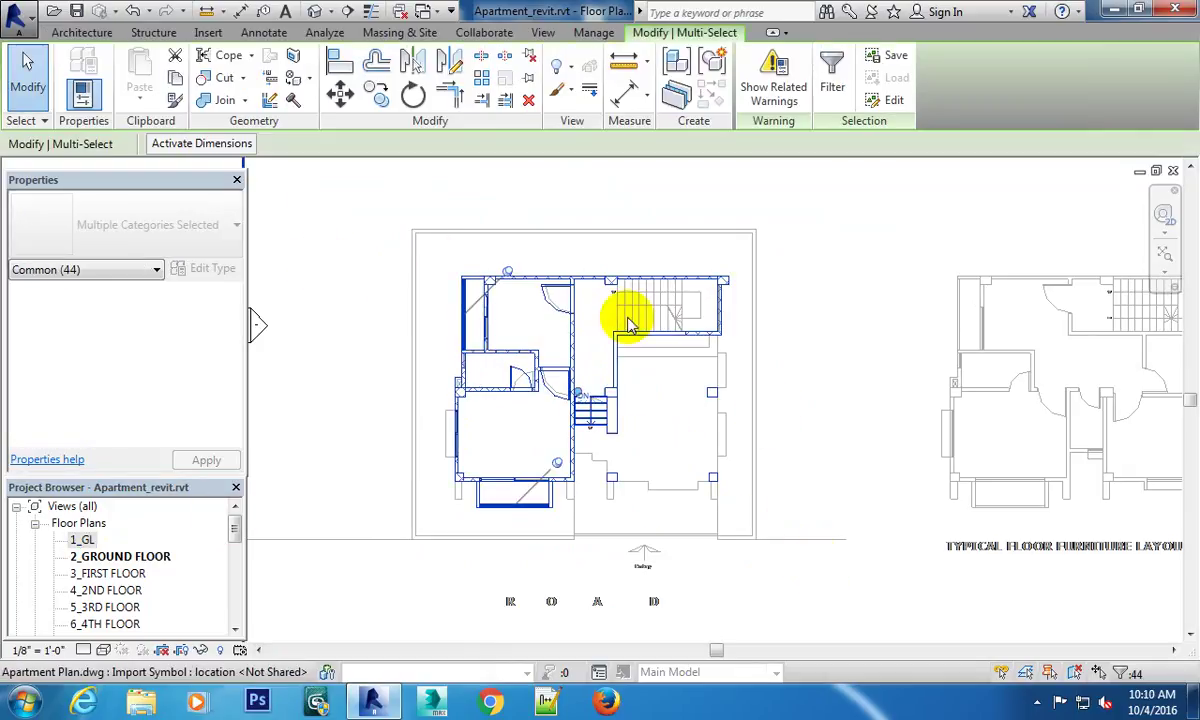
right_click(558, 322)
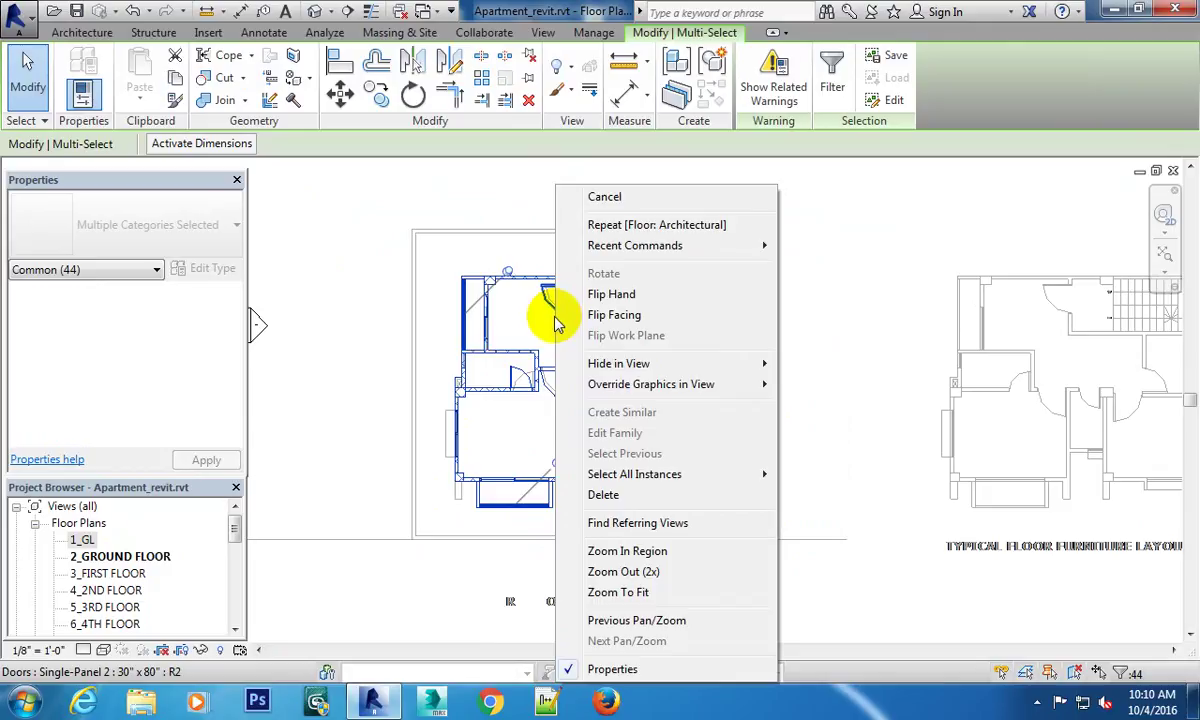
mouse_move(640, 364)
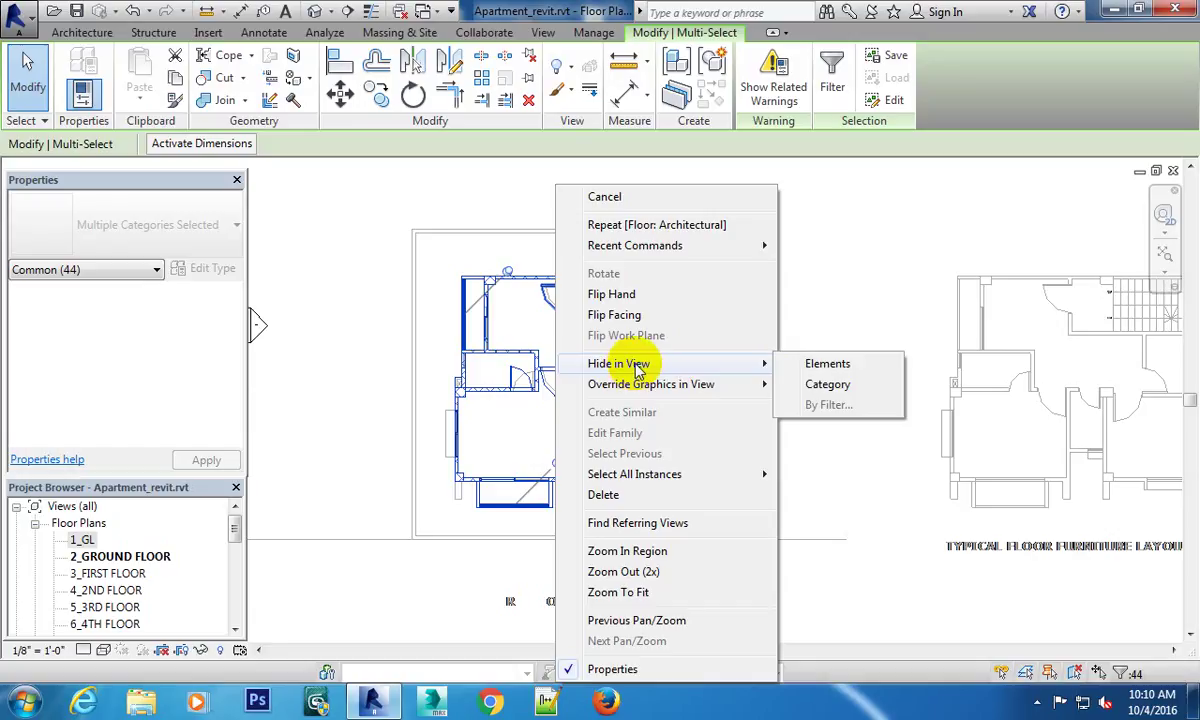
click(830, 364)
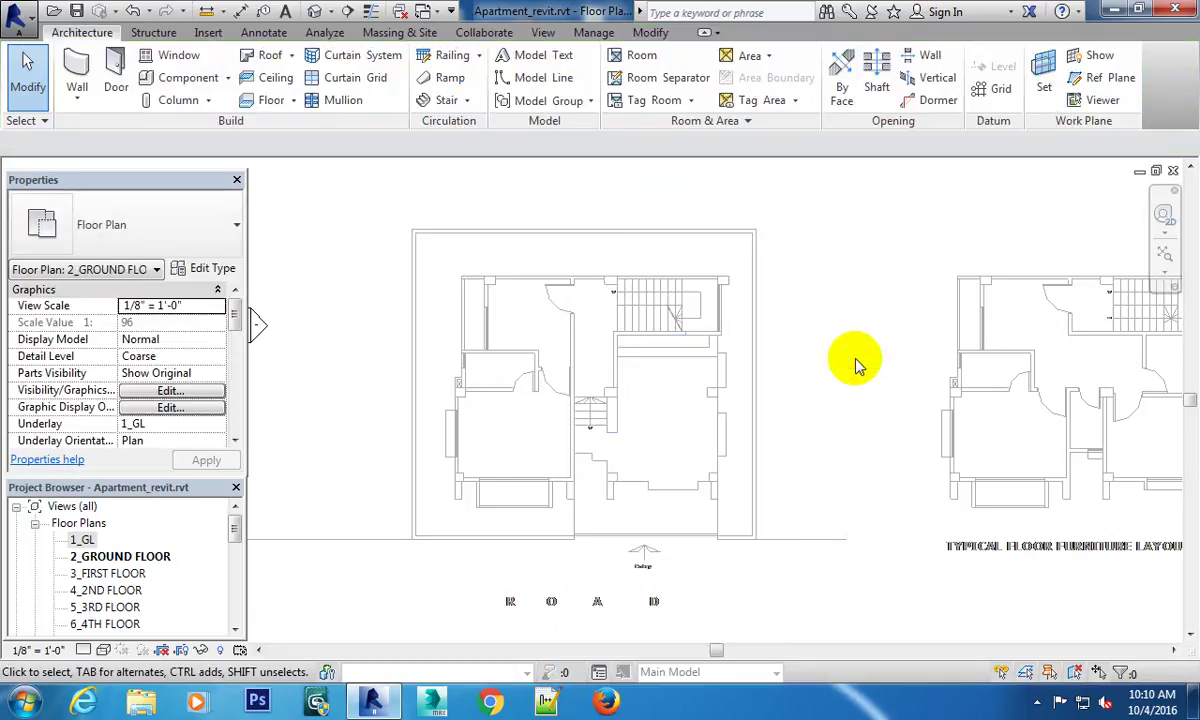
Turn on Reveal Hidden Elements to inspect what is hidden in the plan.
middle_drag(697, 415, 737, 367)
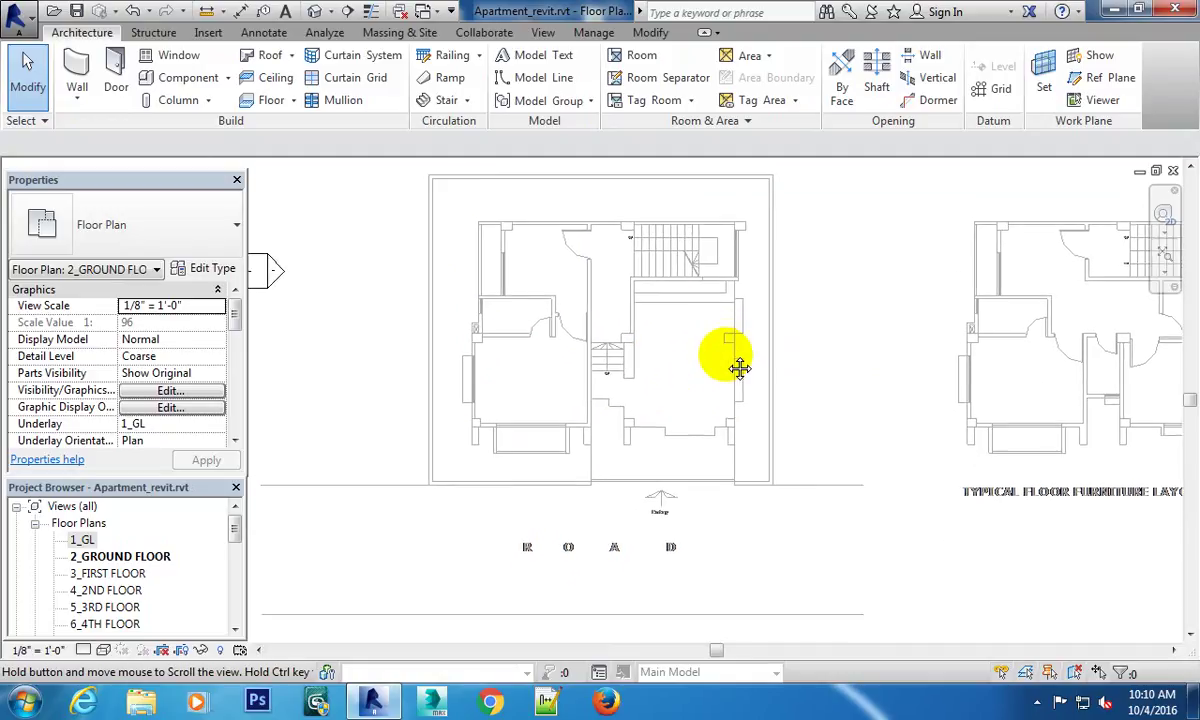
scroll(742, 246, down, 3)
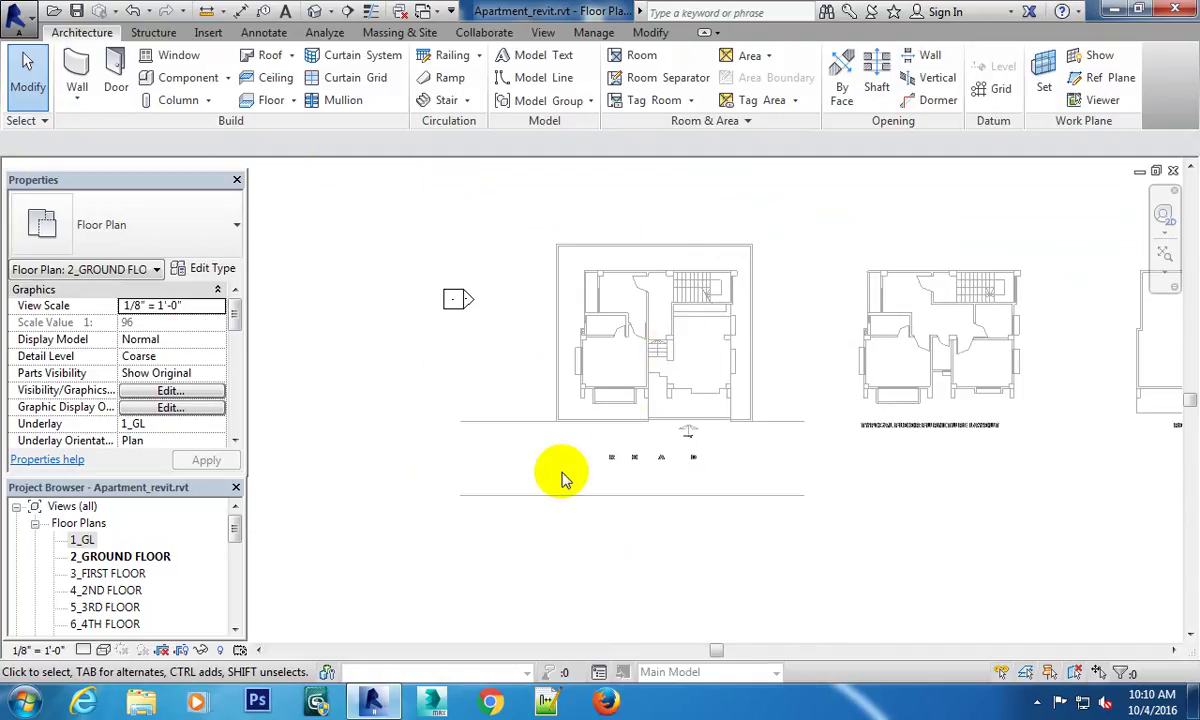
middle_drag(769, 356, 643, 295)
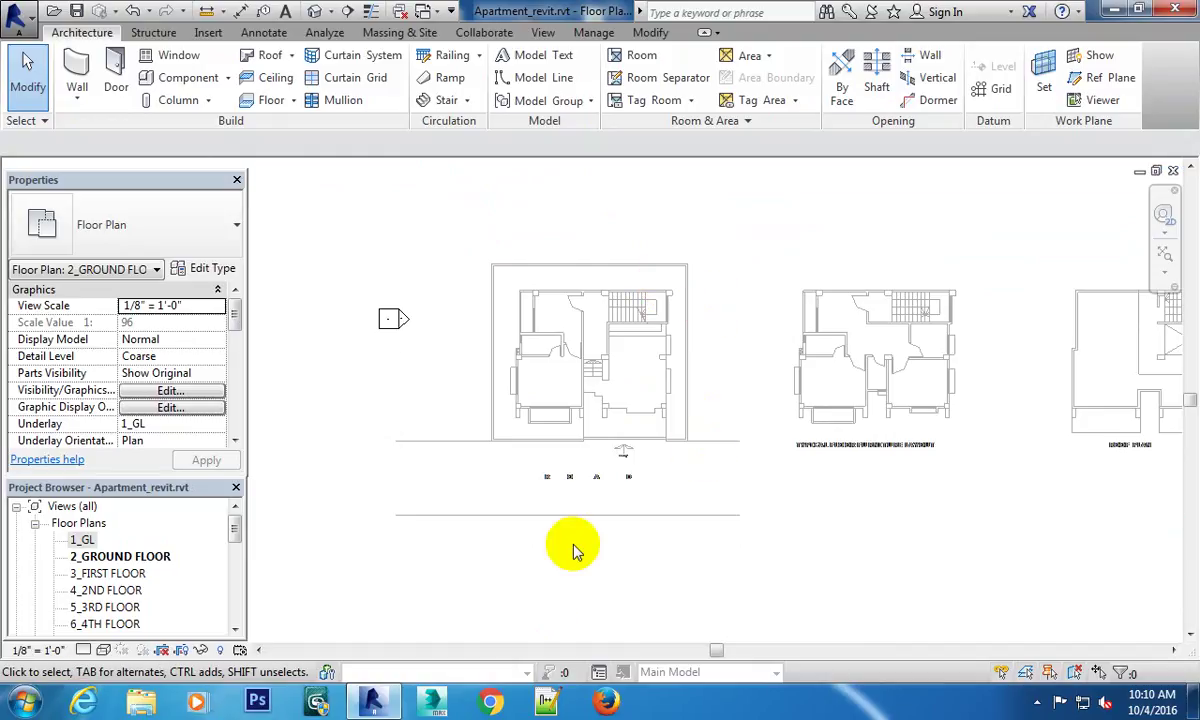
mouse_move(584, 393)
middle_down()
mouse_move(588, 413)
mouse_move(572, 416)
mouse_move(584, 367)
middle_up()
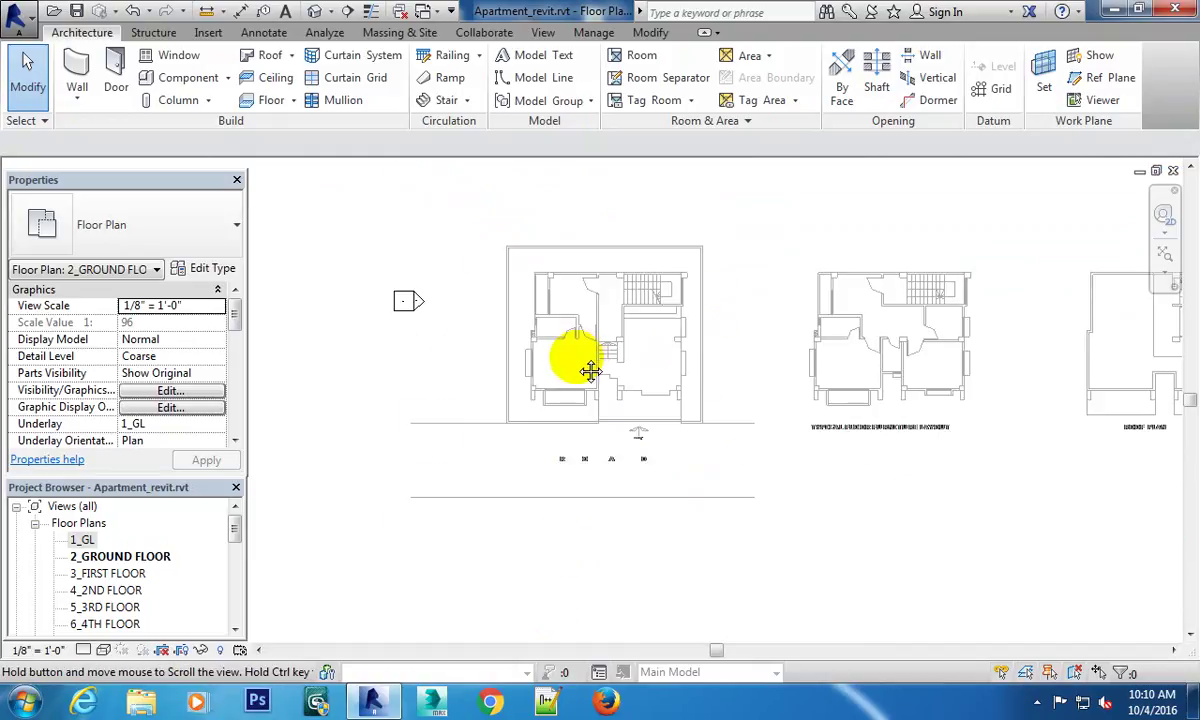
click(221, 651)
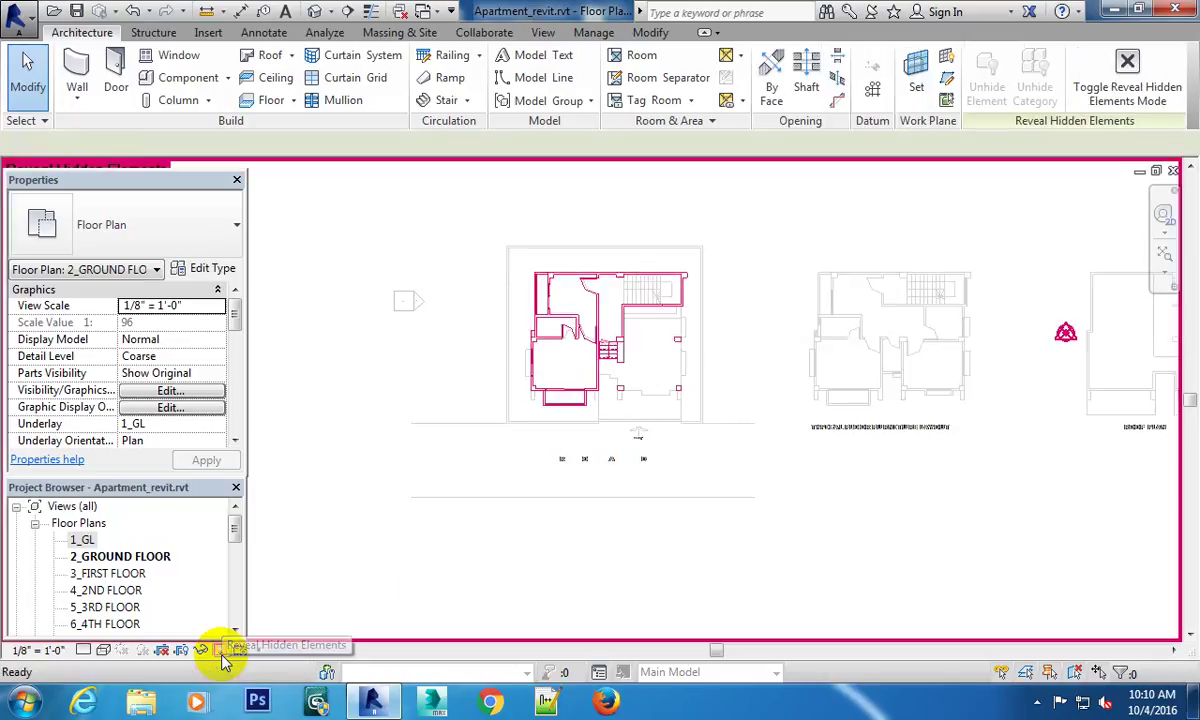
scroll(745, 260, down, 3)
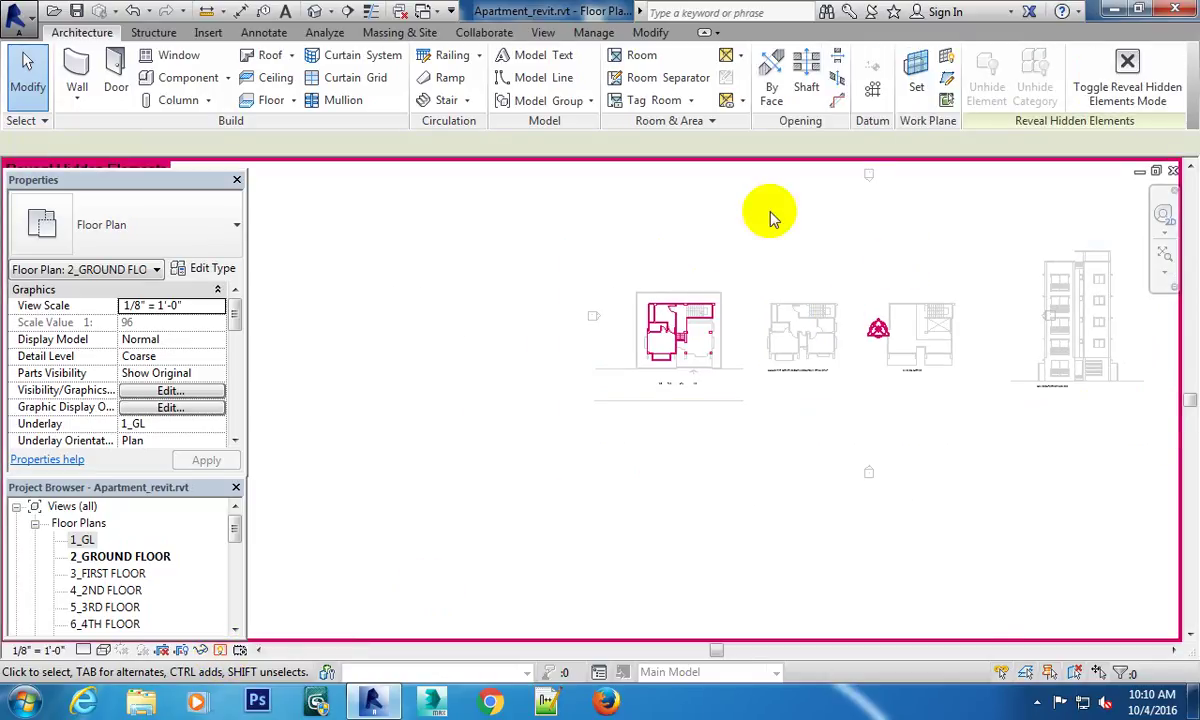
scroll(810, 240, up, 2)
scroll(780, 265, up, 1)
Unhide the first plan's 44 selected elements in the view and exit reveal mode.
middle_drag(692, 270, 686, 295)
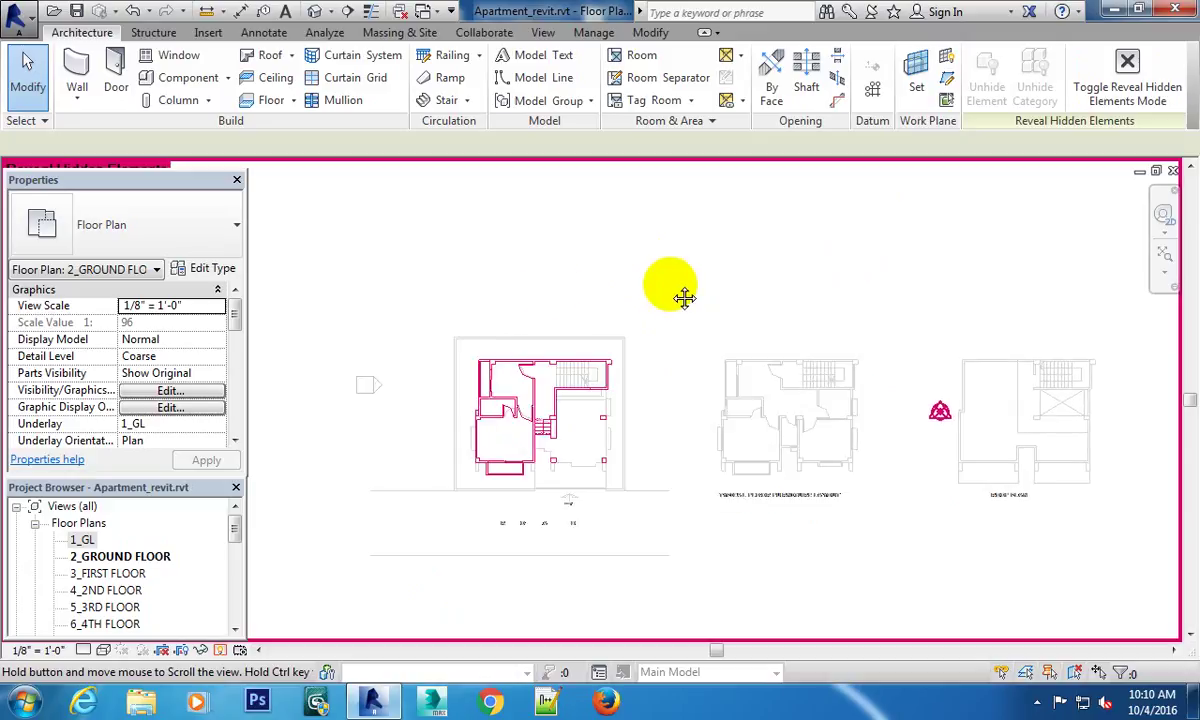
drag(420, 292, 680, 557)
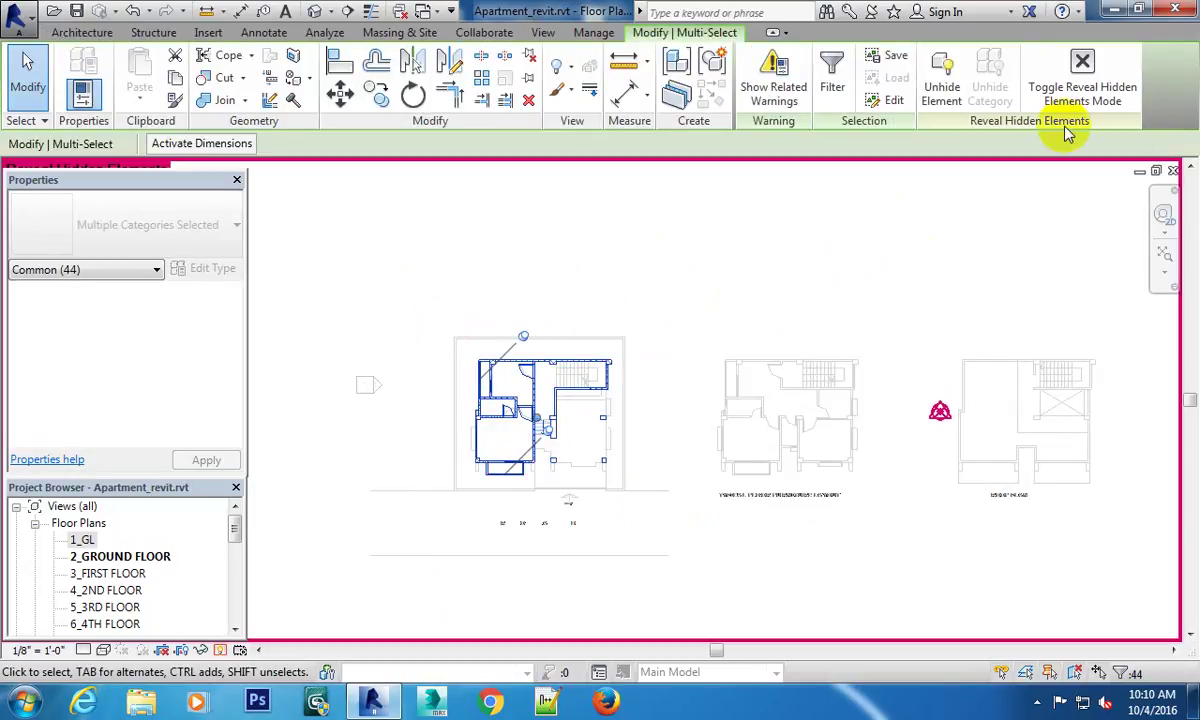
click(557, 380)
right_click(555, 378)
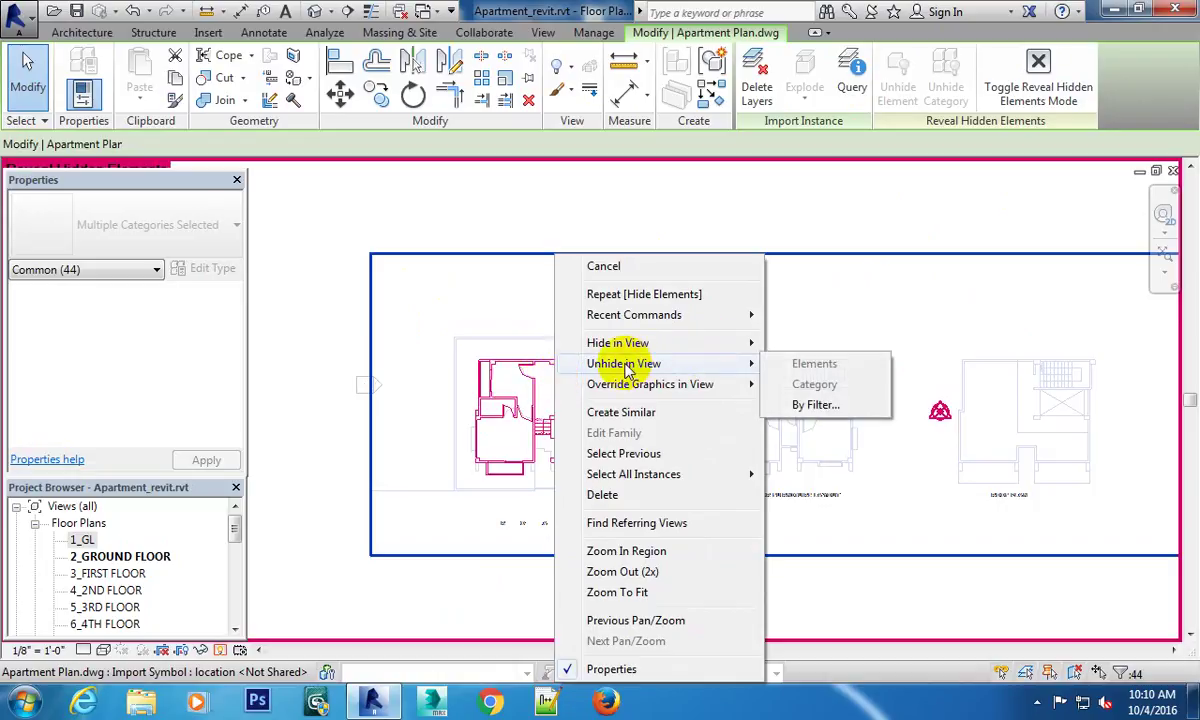
click(803, 403)
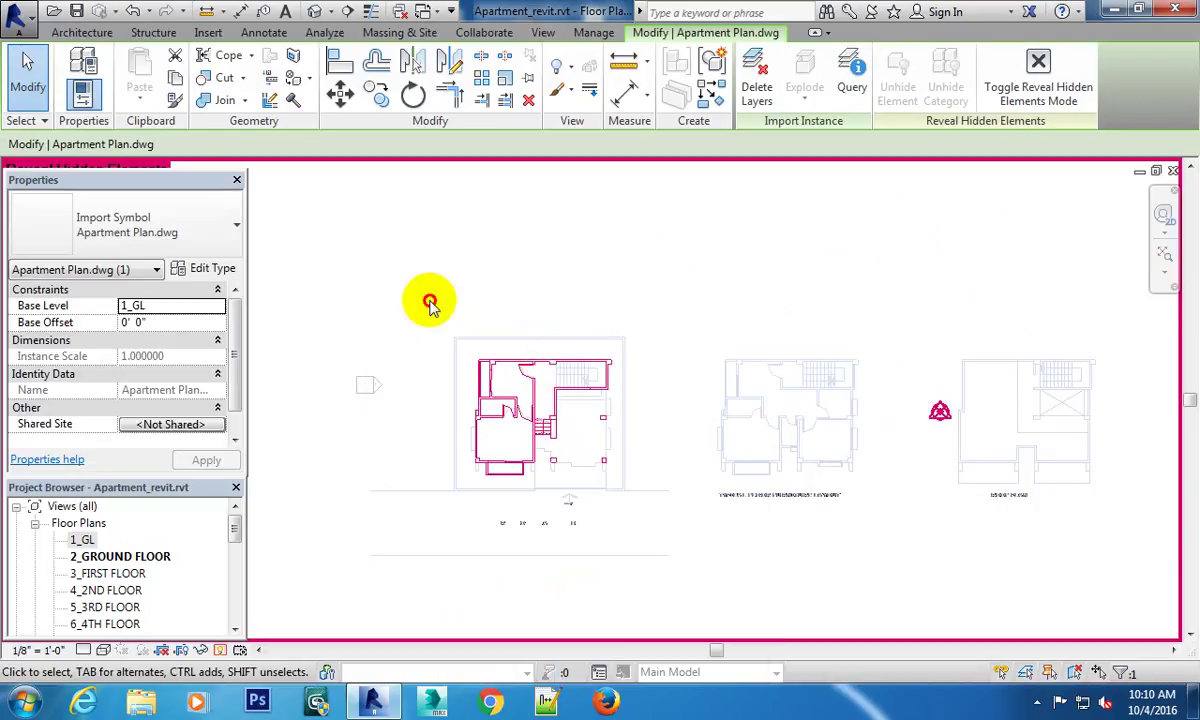
drag(428, 302, 704, 487)
right_click(537, 440)
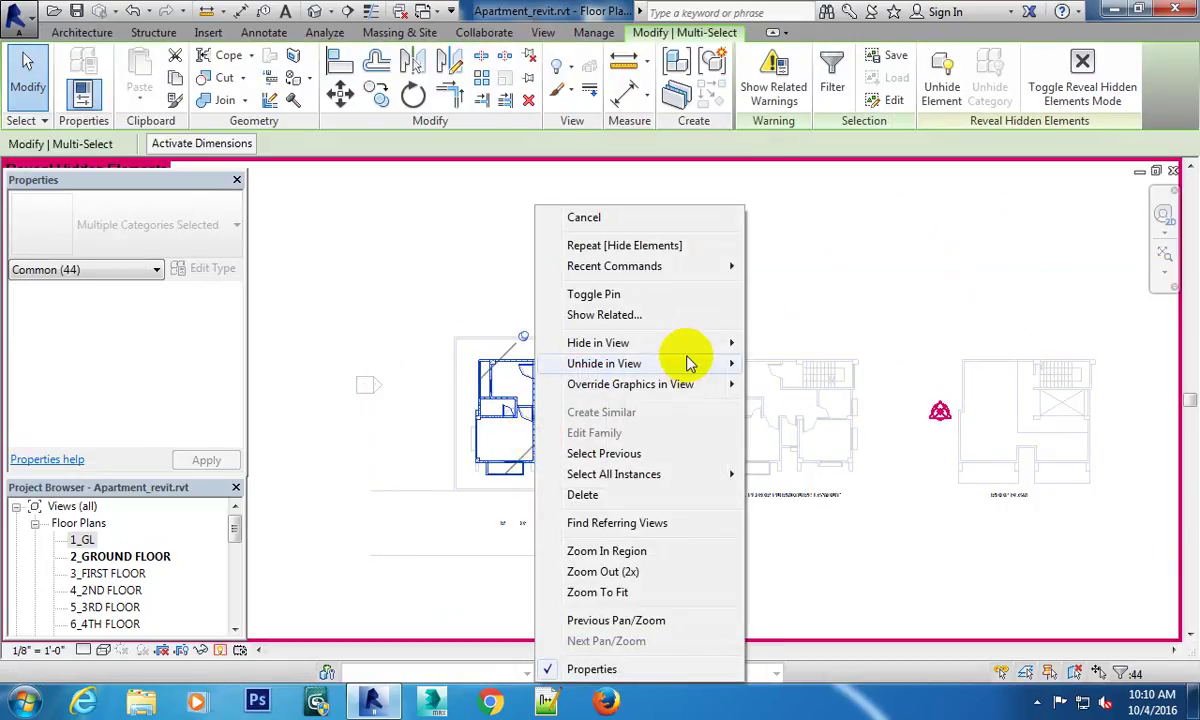
mouse_move(604, 363)
click(790, 364)
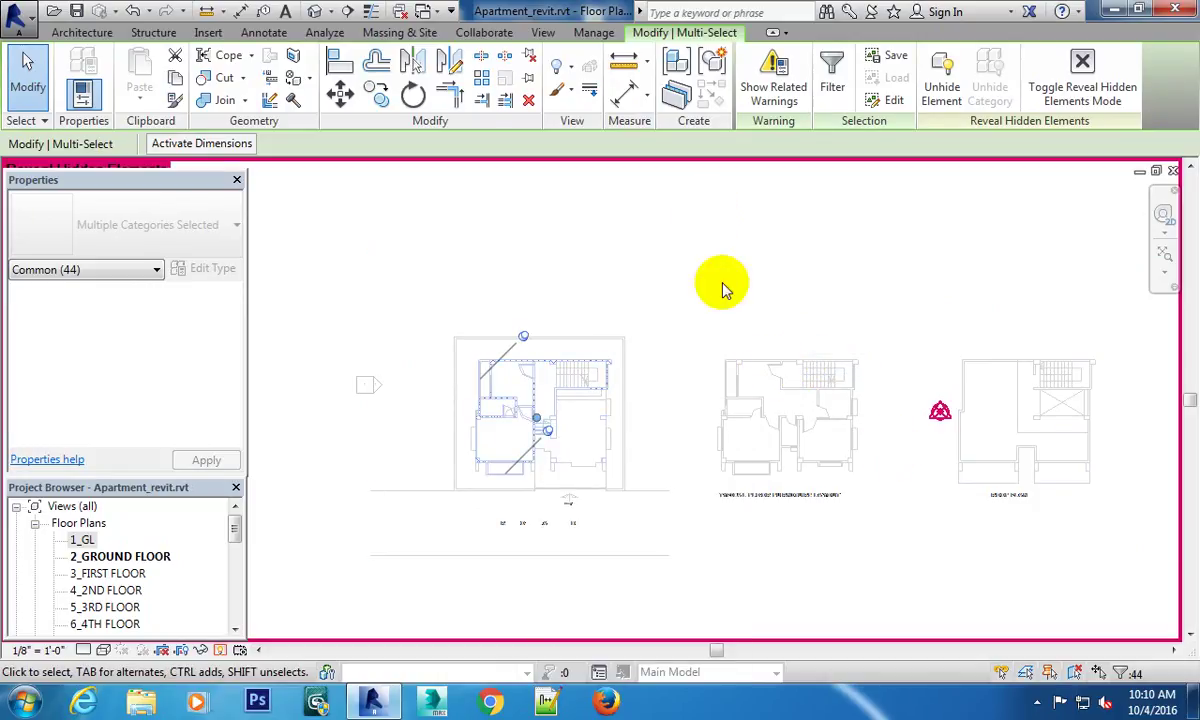
click(1082, 63)
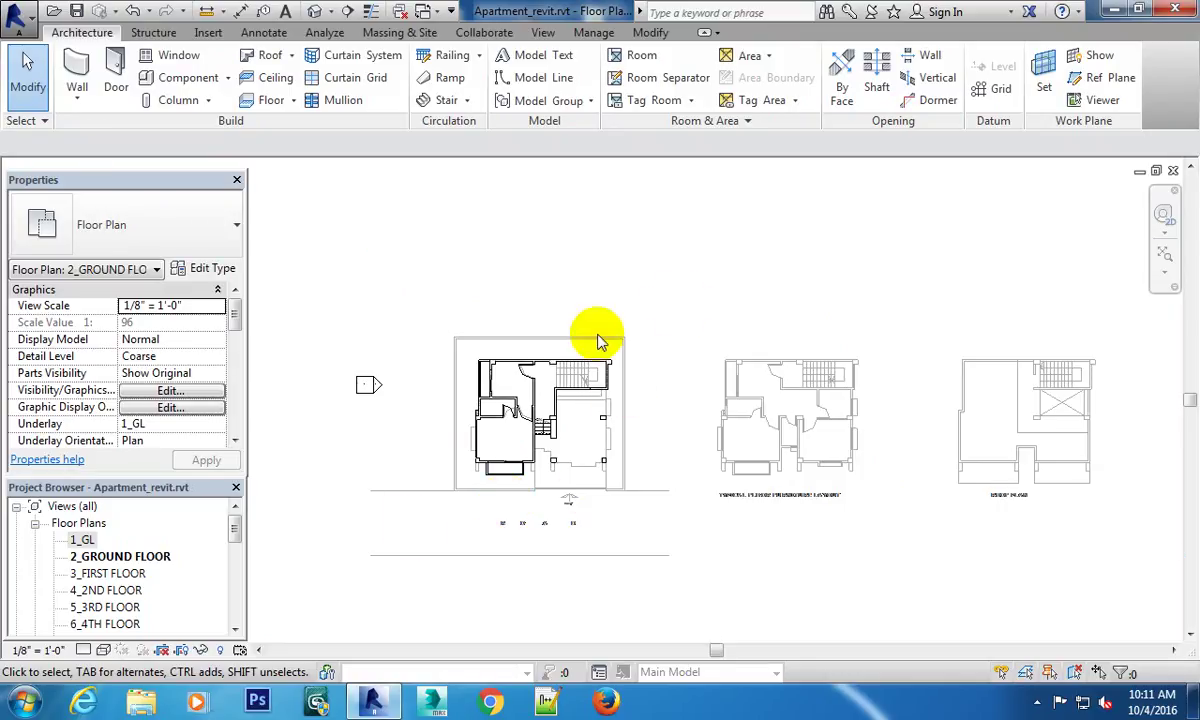
Open the 1_GL plan and start a Floor: Architectural boundary sketch.
double_click(82, 540)
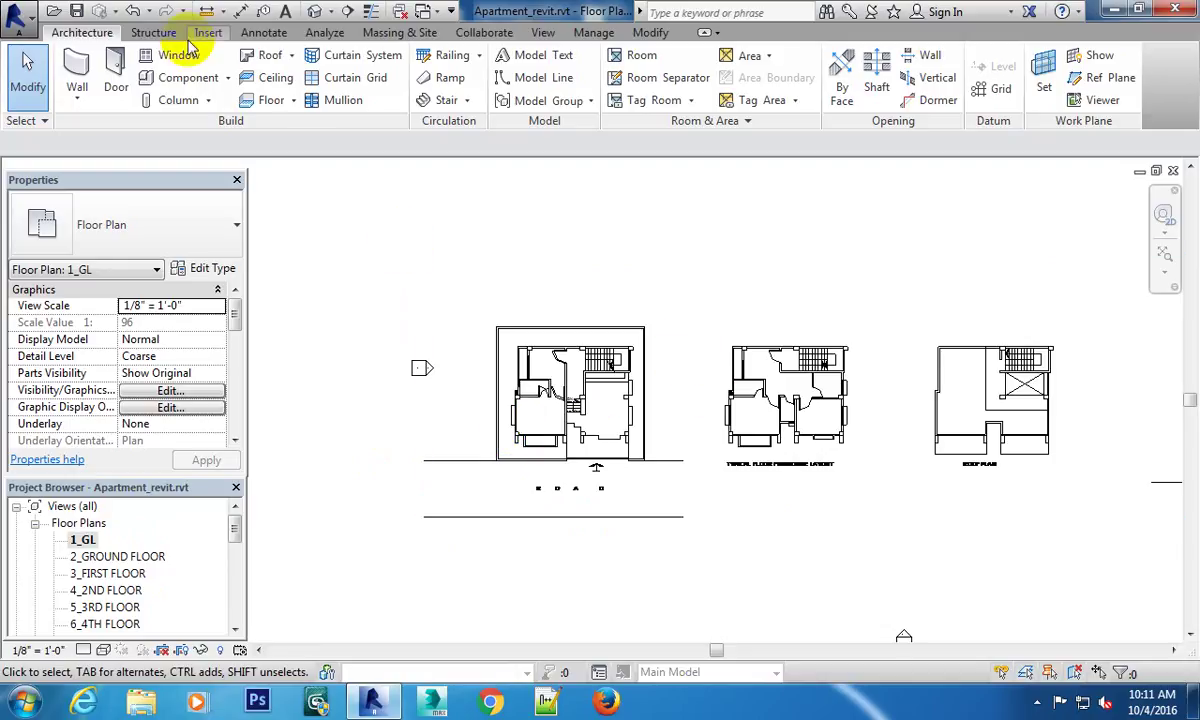
click(296, 100)
click(305, 128)
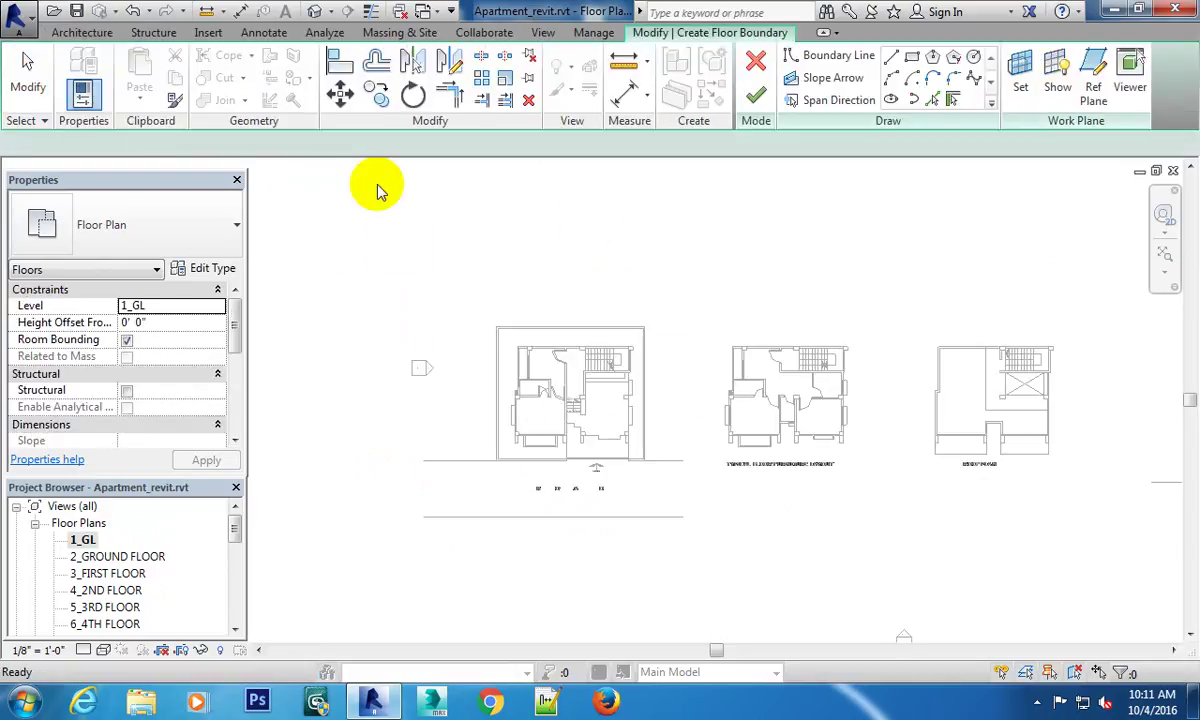
scroll(583, 343, up, 1)
scroll(650, 324, up, 3)
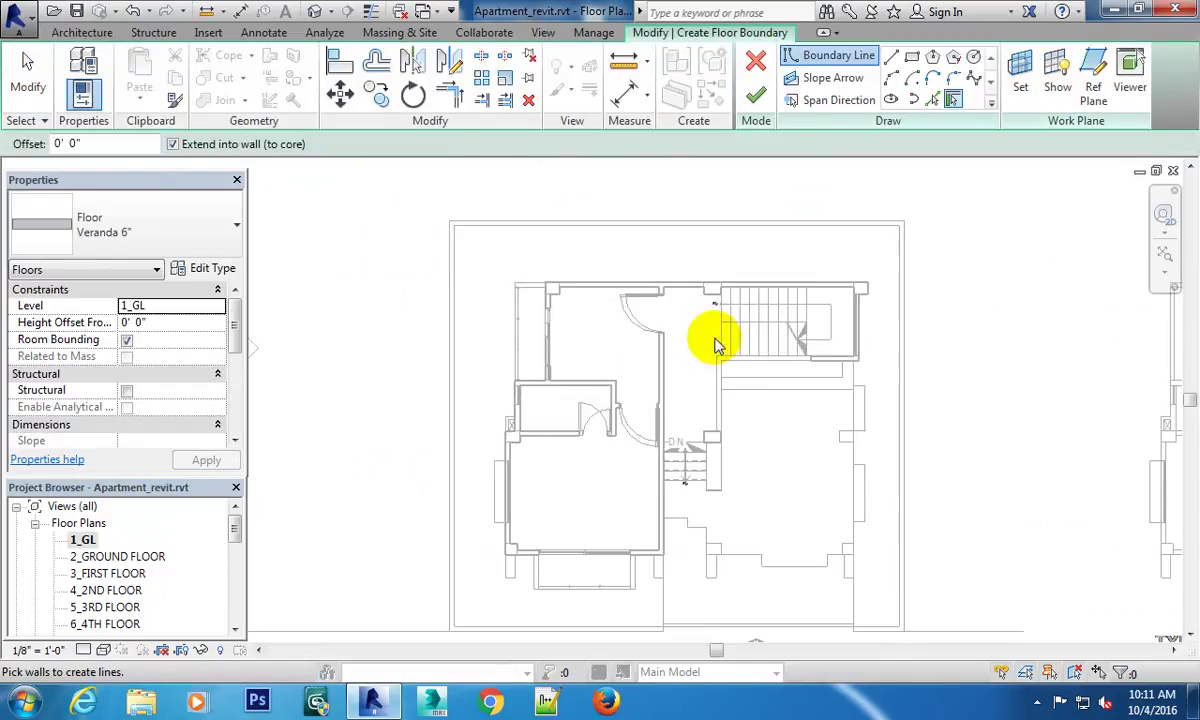
scroll(712, 340, up, 1)
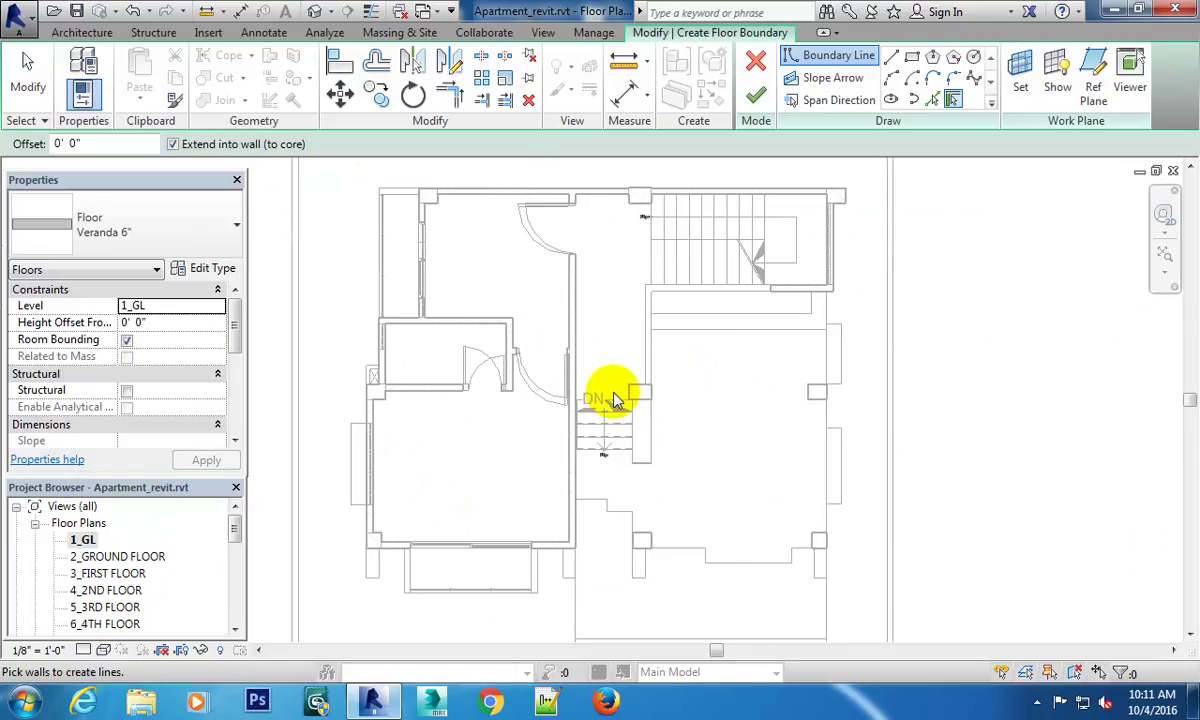
Pan across the imported plans to locate where to trace the Veranda 6" floor.
scroll(710, 428, down, 3)
middle_drag(637, 402, 586, 396)
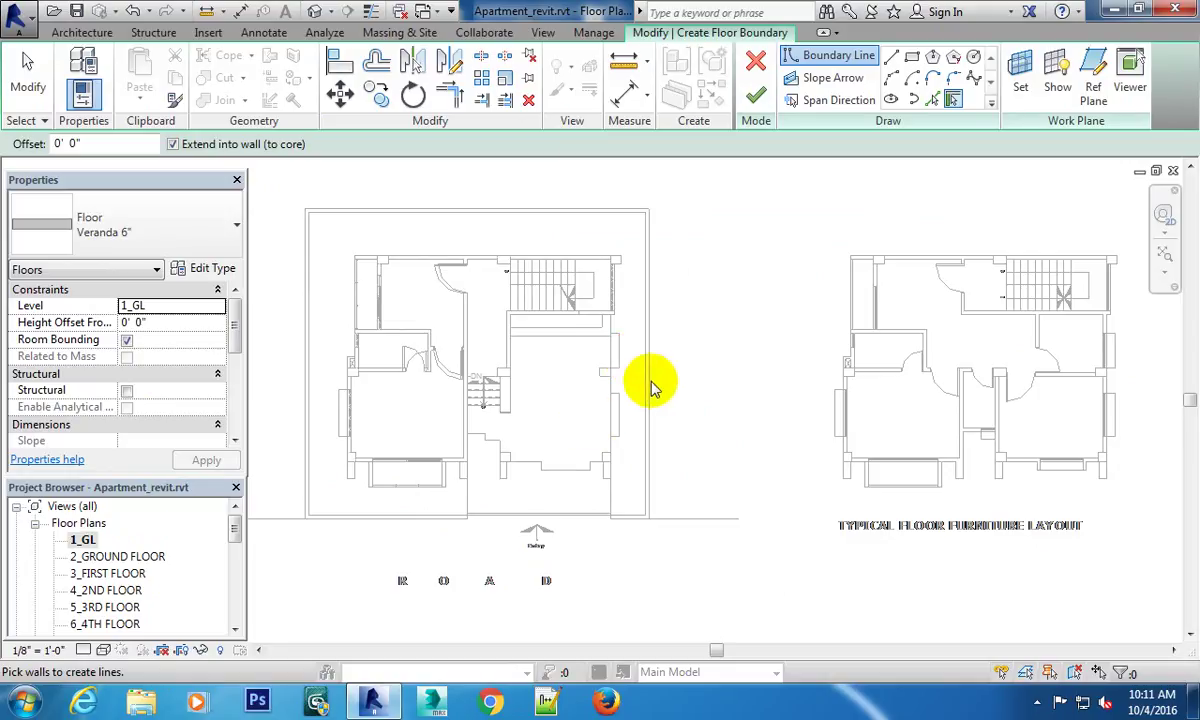
middle_drag(607, 456, 562, 415)
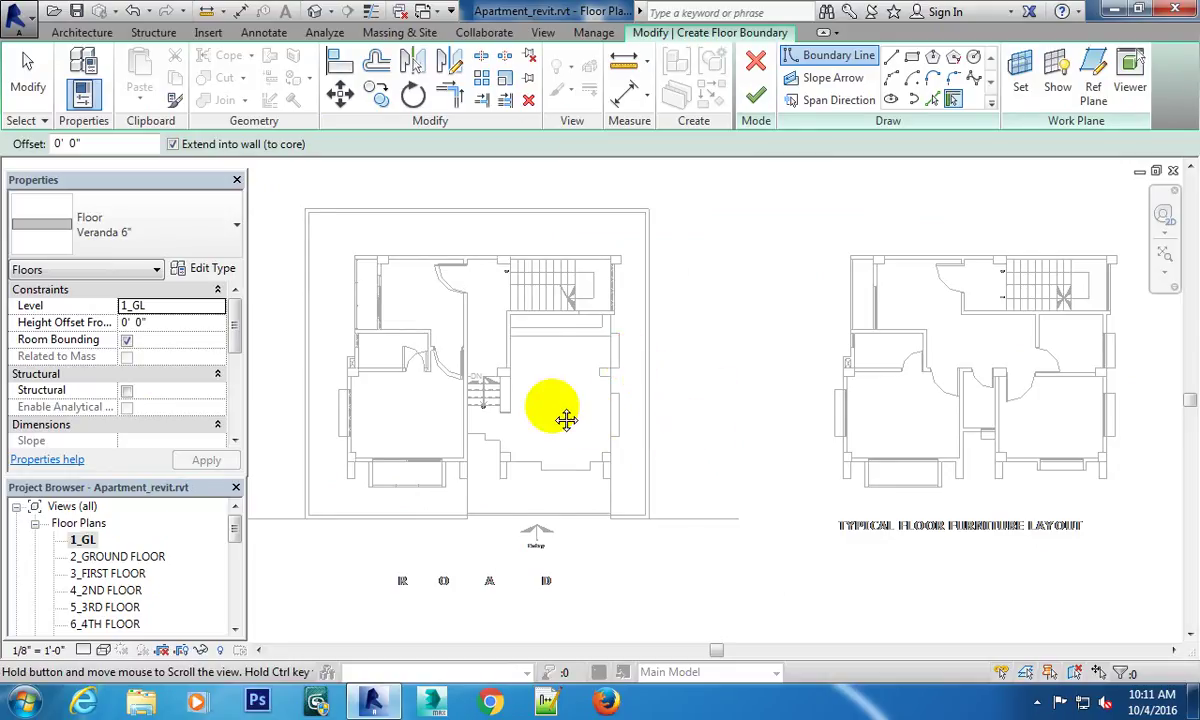
middle_drag(505, 265, 519, 262)
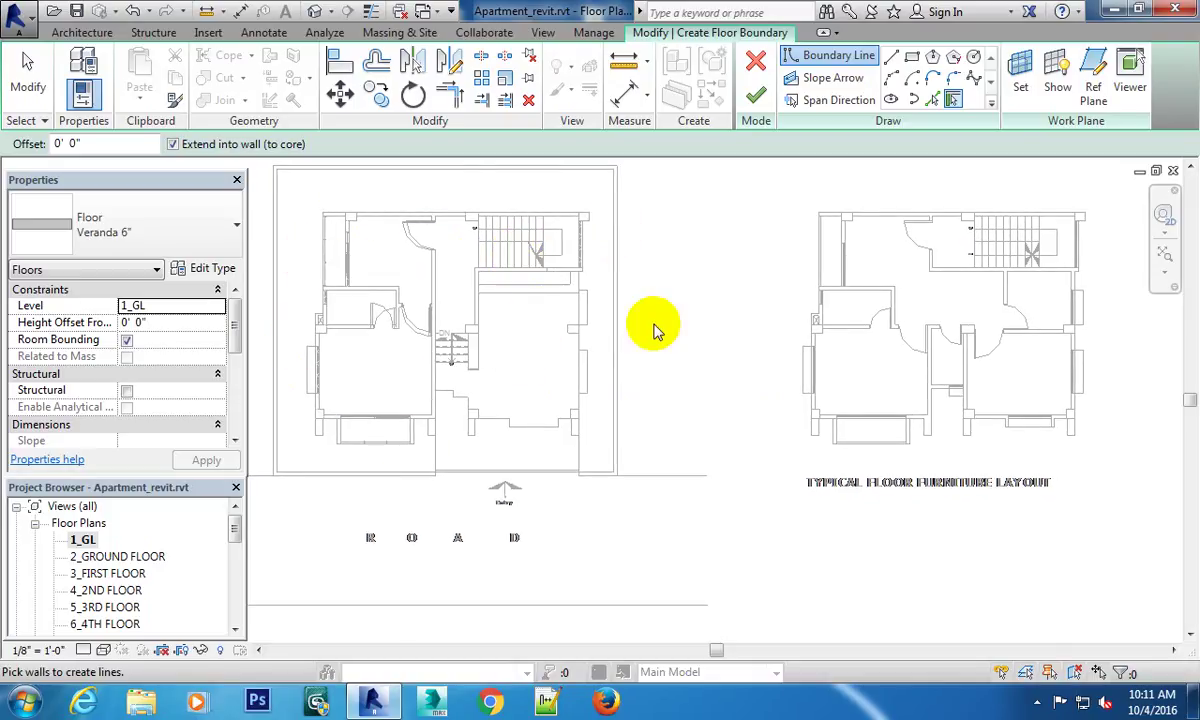
middle_drag(604, 407, 498, 429)
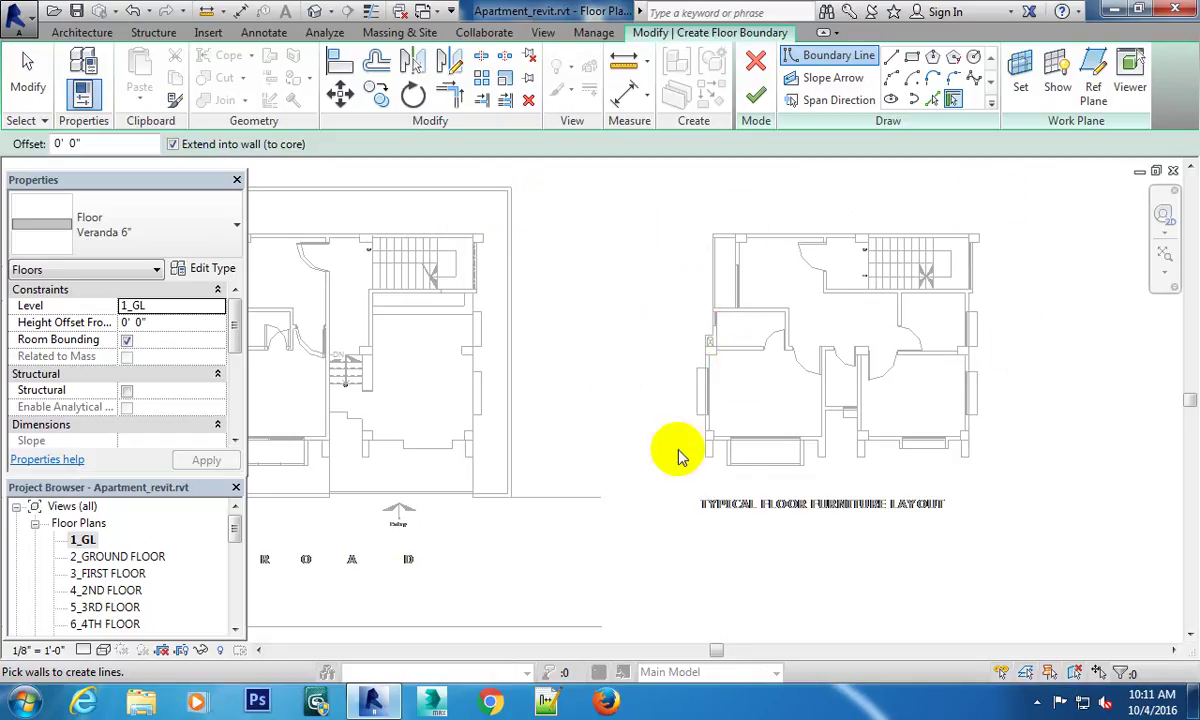
scroll(750, 476, down, 2)
middle_drag(750, 476, 790, 375)
scroll(781, 352, up, 1)
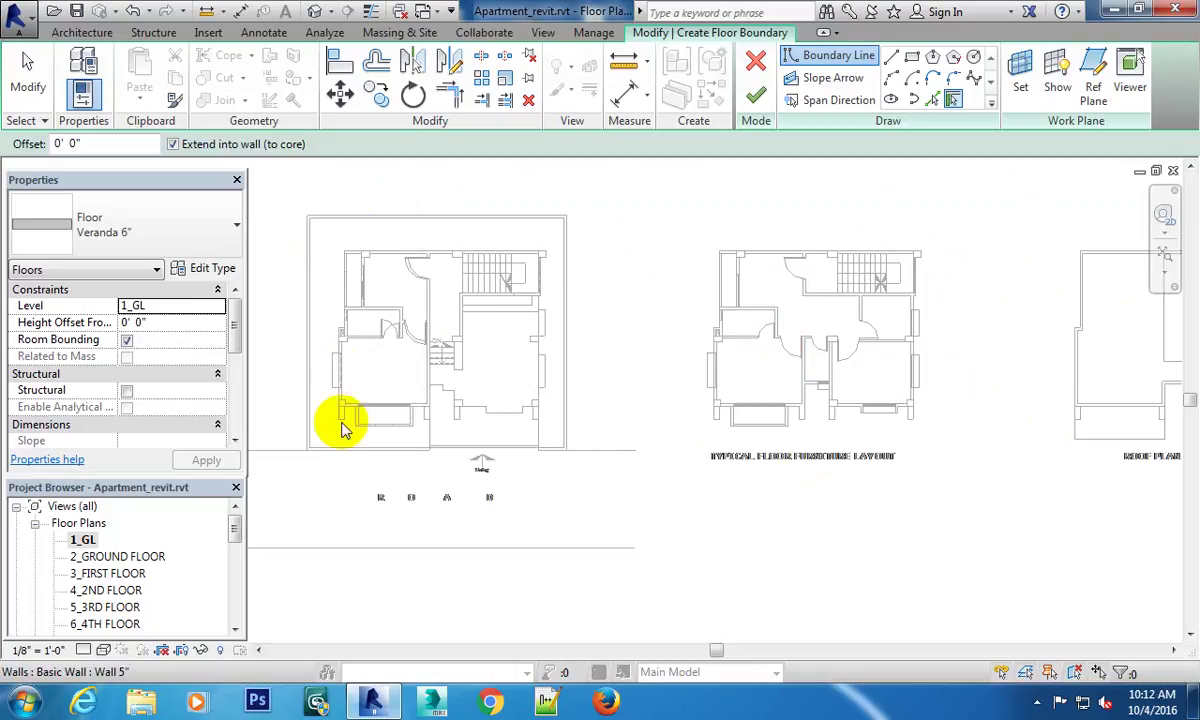
middle_drag(814, 392, 657, 398)
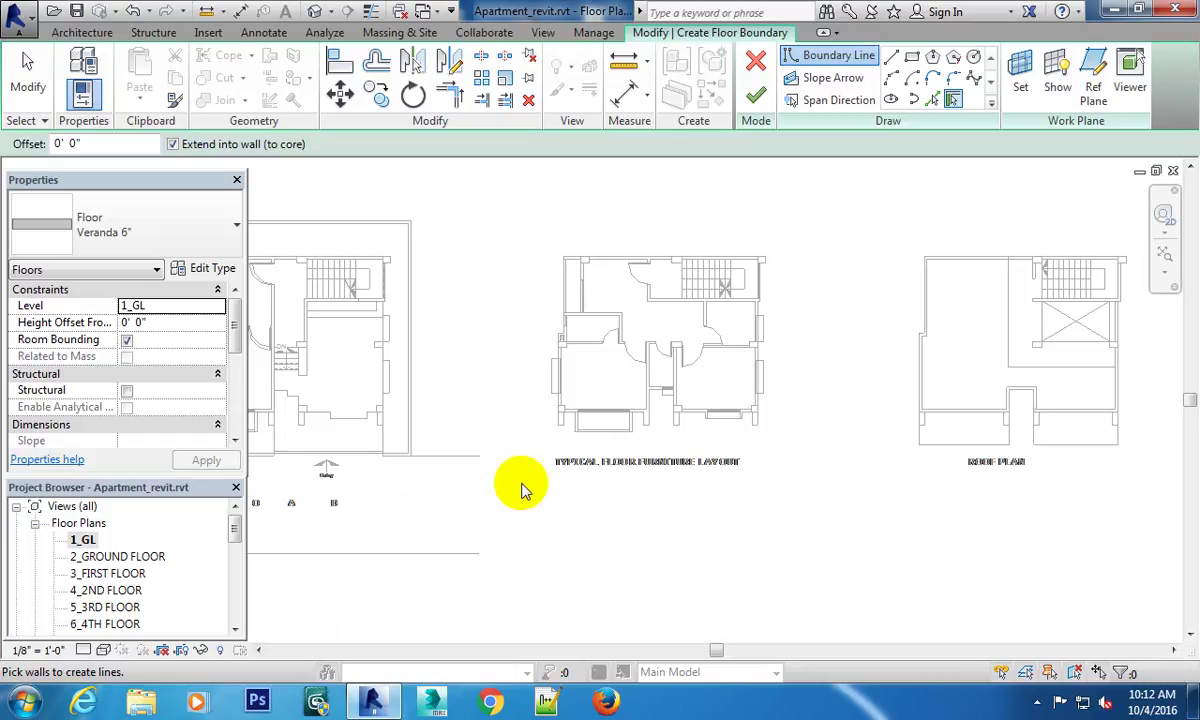
middle_drag(567, 346, 680, 350)
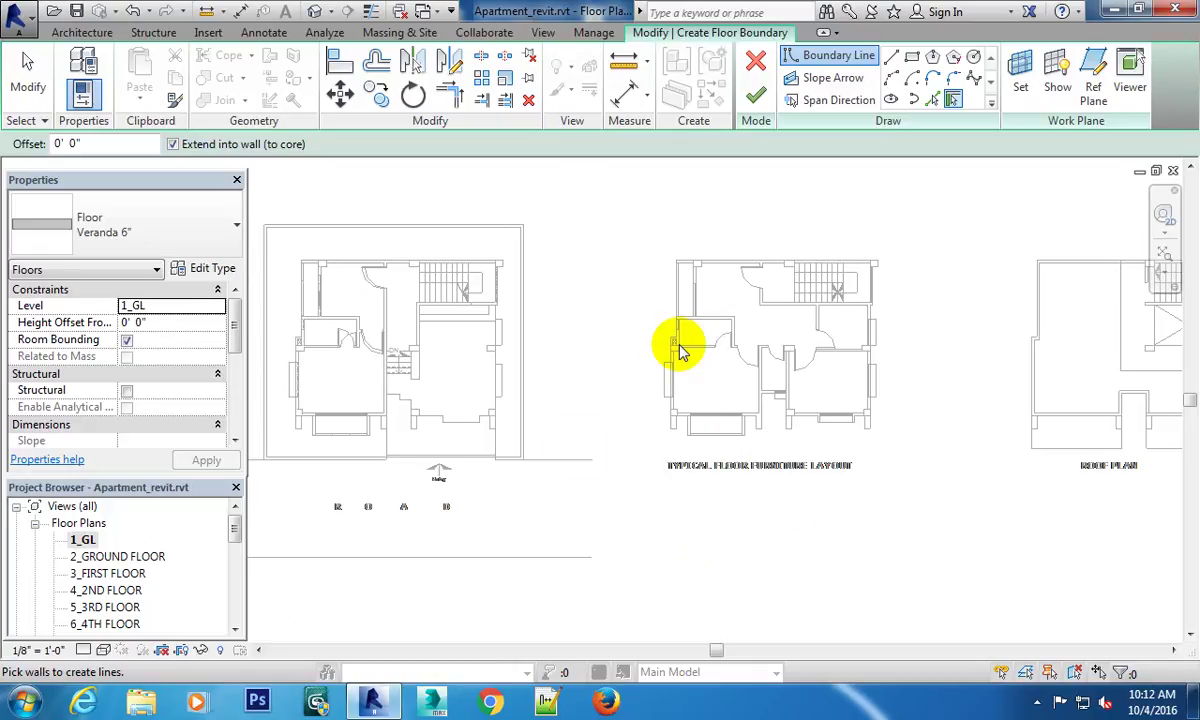
middle_drag(496, 375, 697, 375)
scroll(836, 391, up, 3)
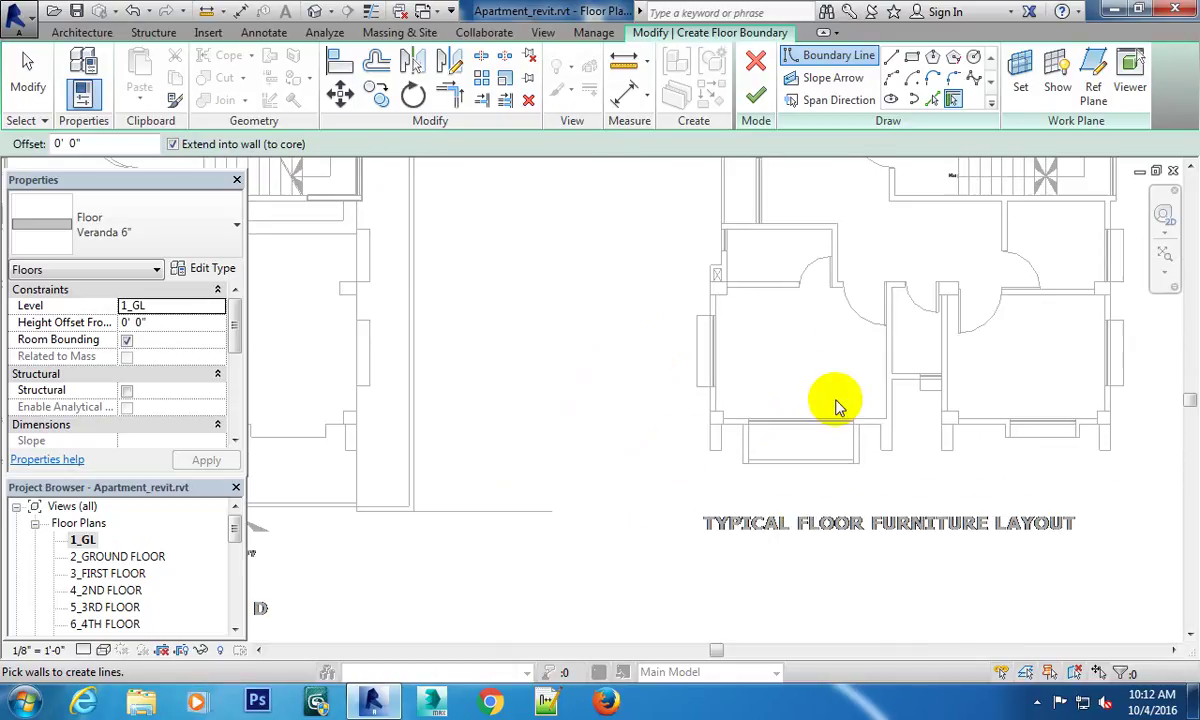
scroll(836, 401, down, 3)
middle_drag(830, 396, 836, 388)
scroll(549, 410, up, 2)
mouse_move(549, 410)
middle_down()
mouse_move(610, 335)
mouse_move(533, 493)
mouse_move(493, 458)
mouse_move(482, 530)
middle_up()
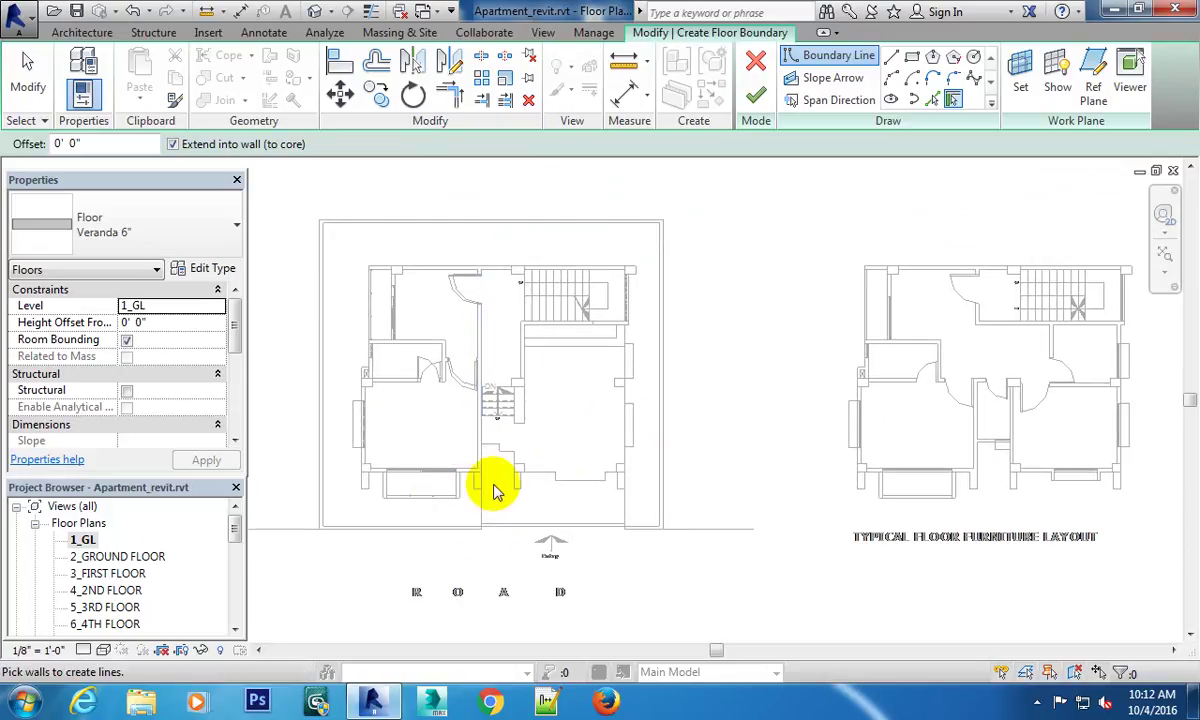
middle_drag(657, 426, 639, 396)
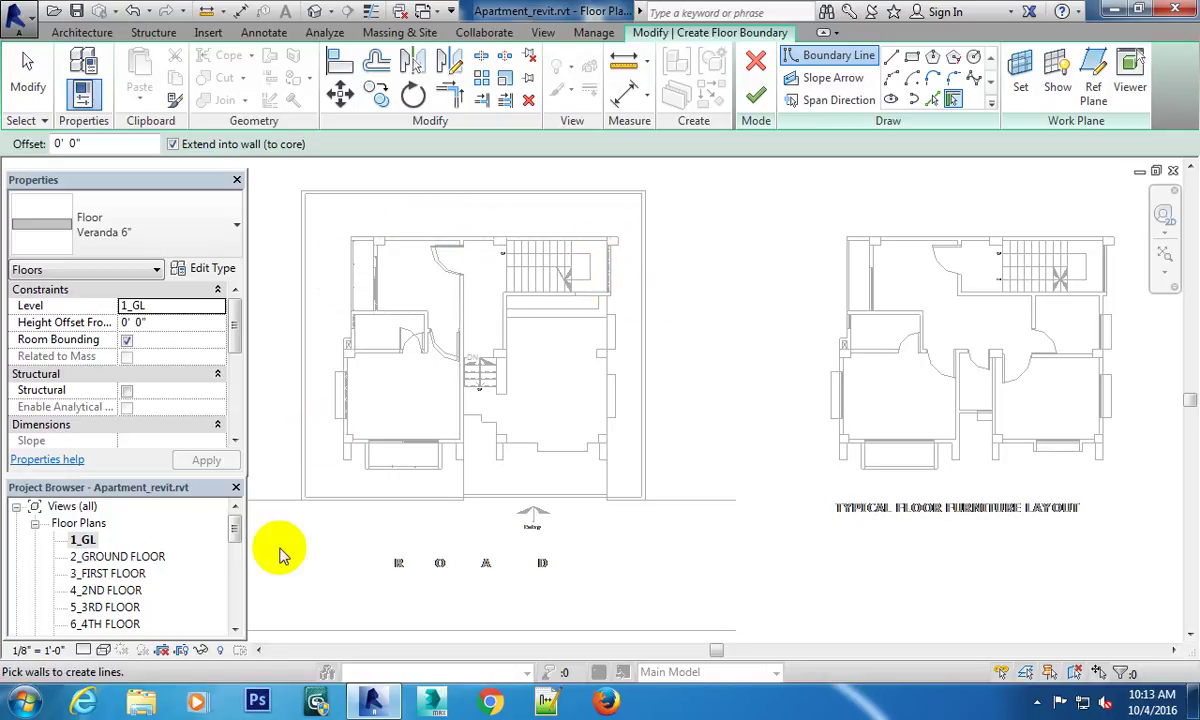
middle_drag(560, 340, 569, 362)
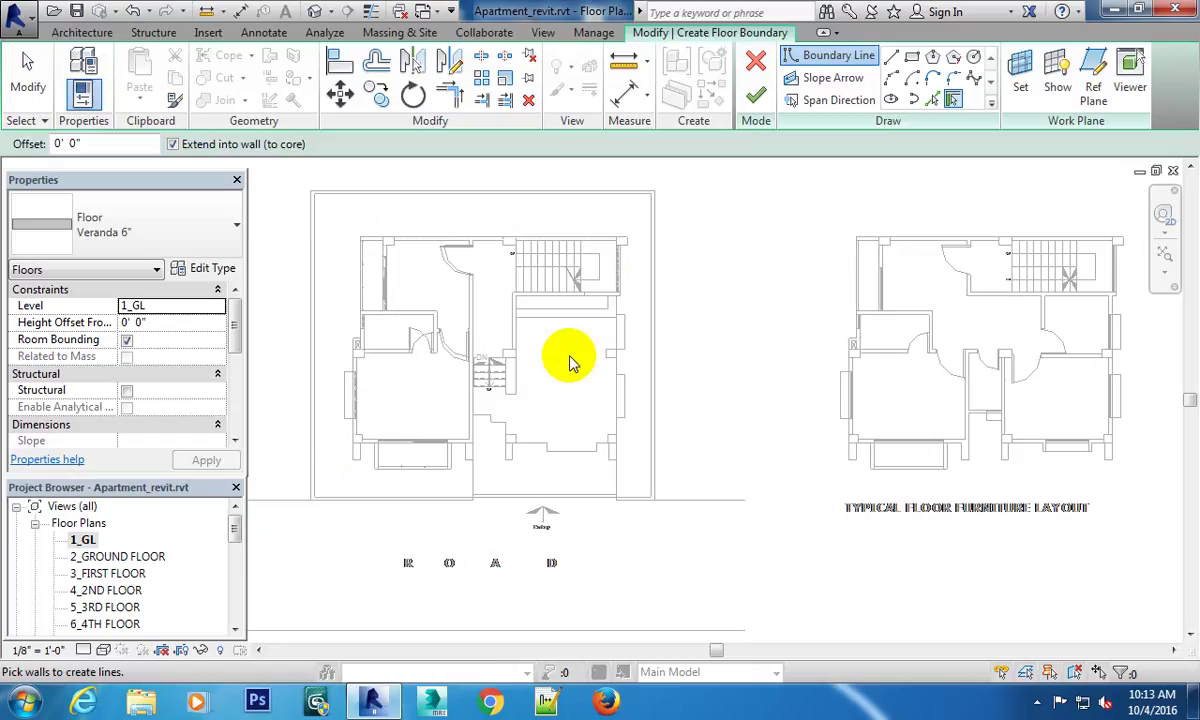
middle_drag(776, 307, 583, 290)
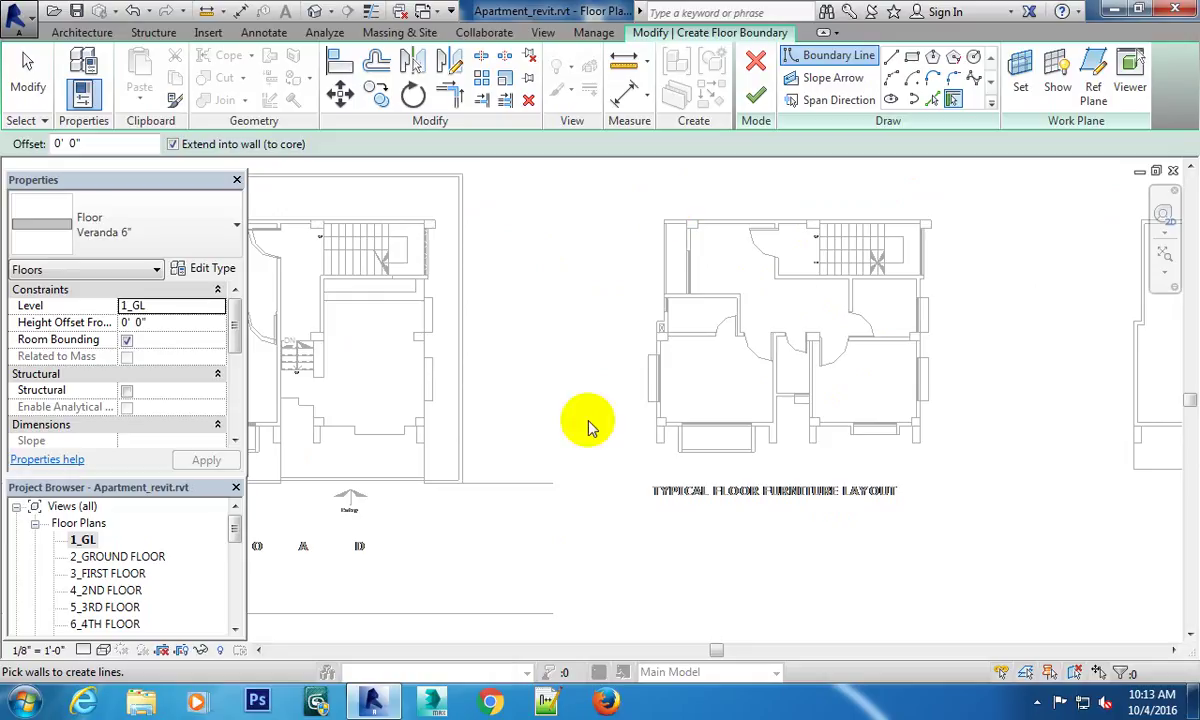
scroll(509, 356, down, 2)
mouse_move(509, 356)
middle_down()
mouse_move(549, 335)
mouse_move(738, 312)
mouse_move(679, 351)
middle_up()
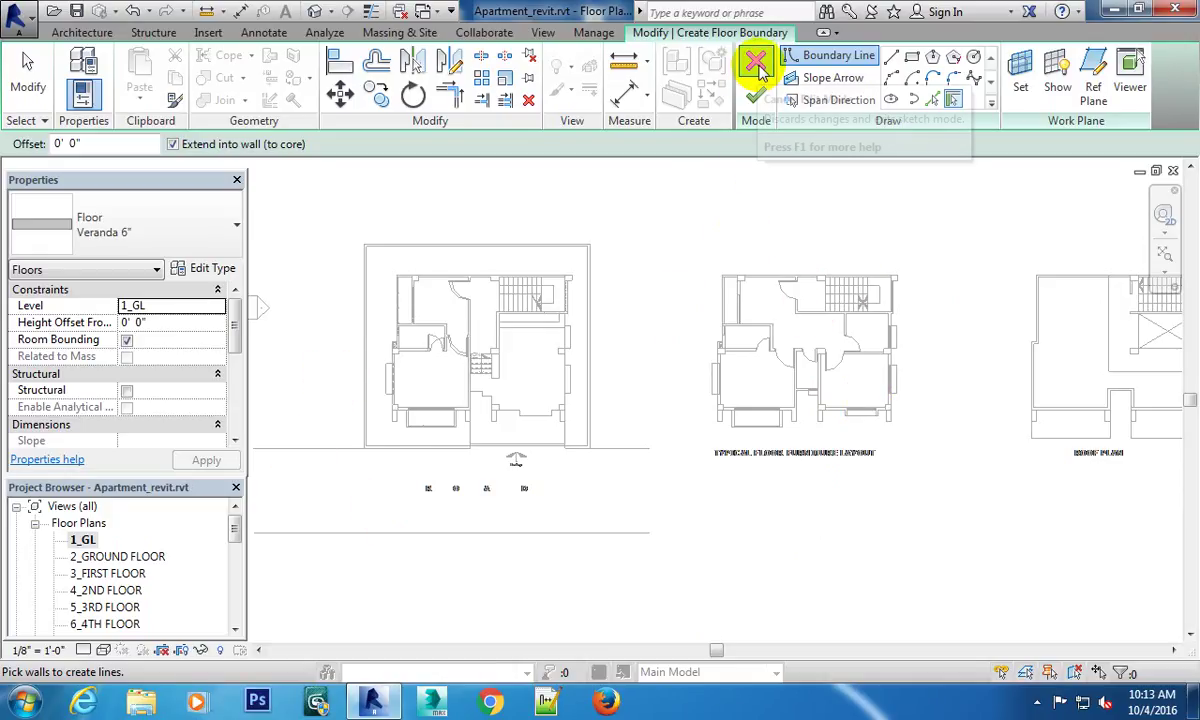
middle_drag(774, 220, 718, 364)
scroll(738, 388, up, 2)
scroll(738, 388, up, 1)
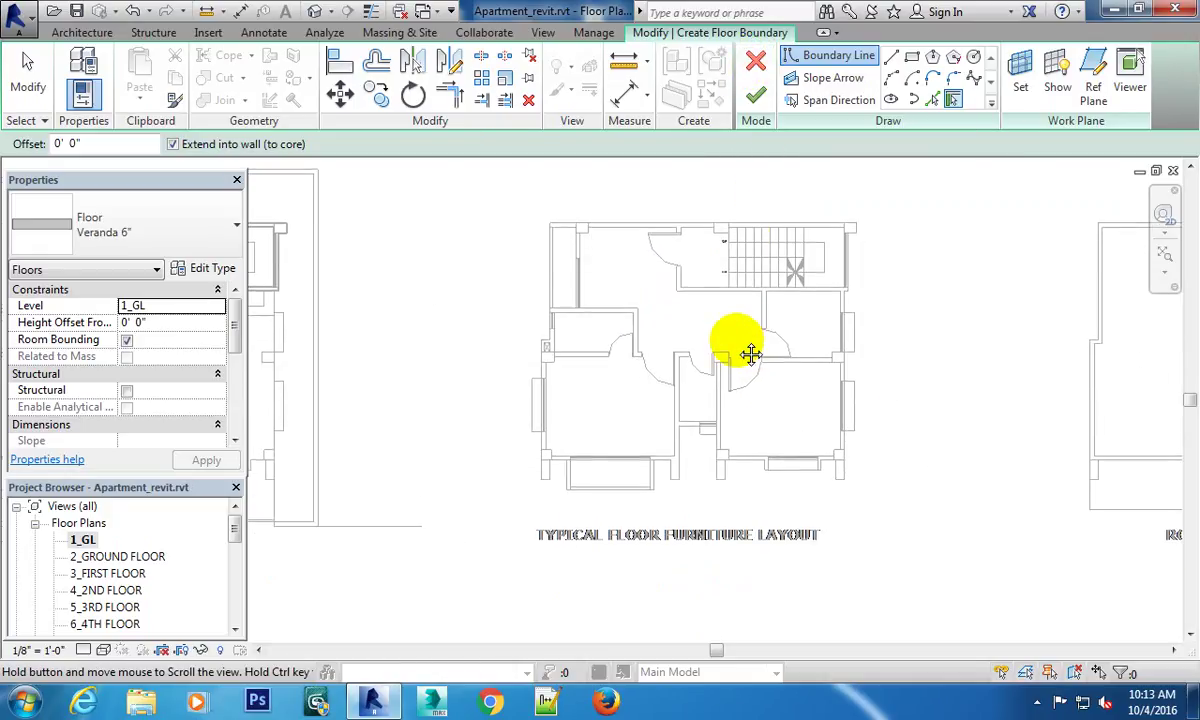
middle_drag(675, 402, 708, 387)
scroll(690, 385, up, 1)
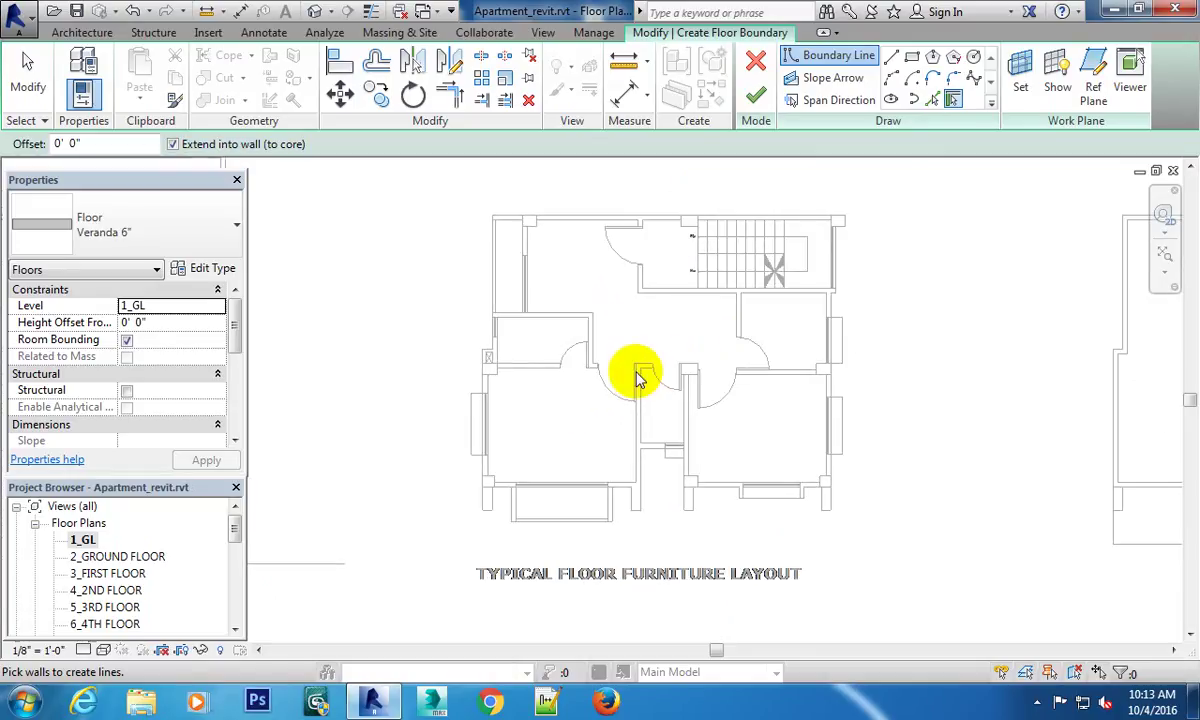
mouse_move(635, 375)
middle_down()
mouse_move(651, 402)
mouse_move(650, 392)
mouse_move(641, 401)
middle_up()
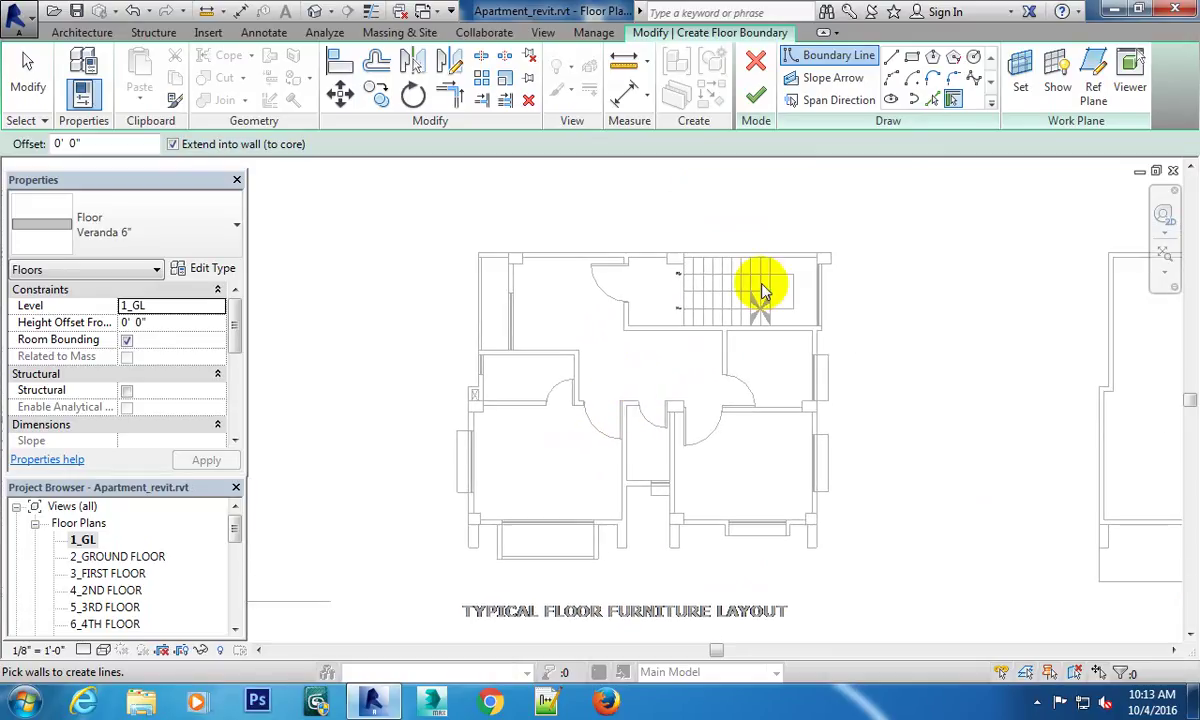
click(893, 60)
scroll(670, 356, up, 1)
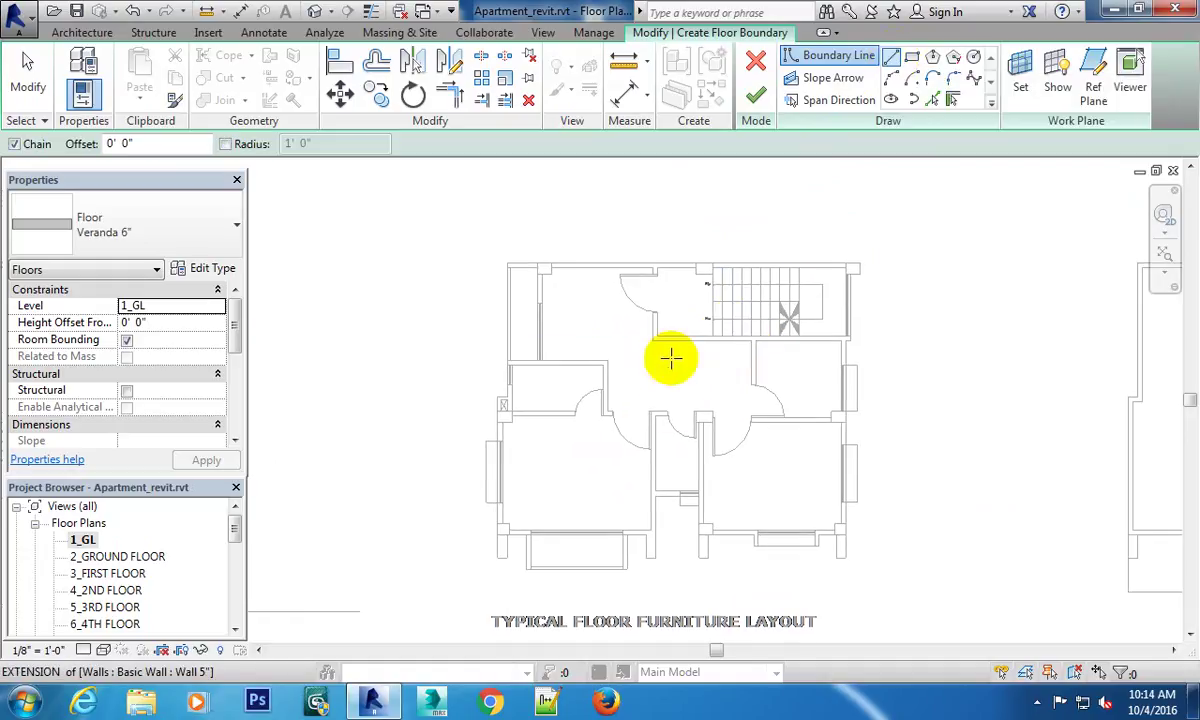
scroll(662, 456, up, 1)
middle_drag(637, 512, 660, 465)
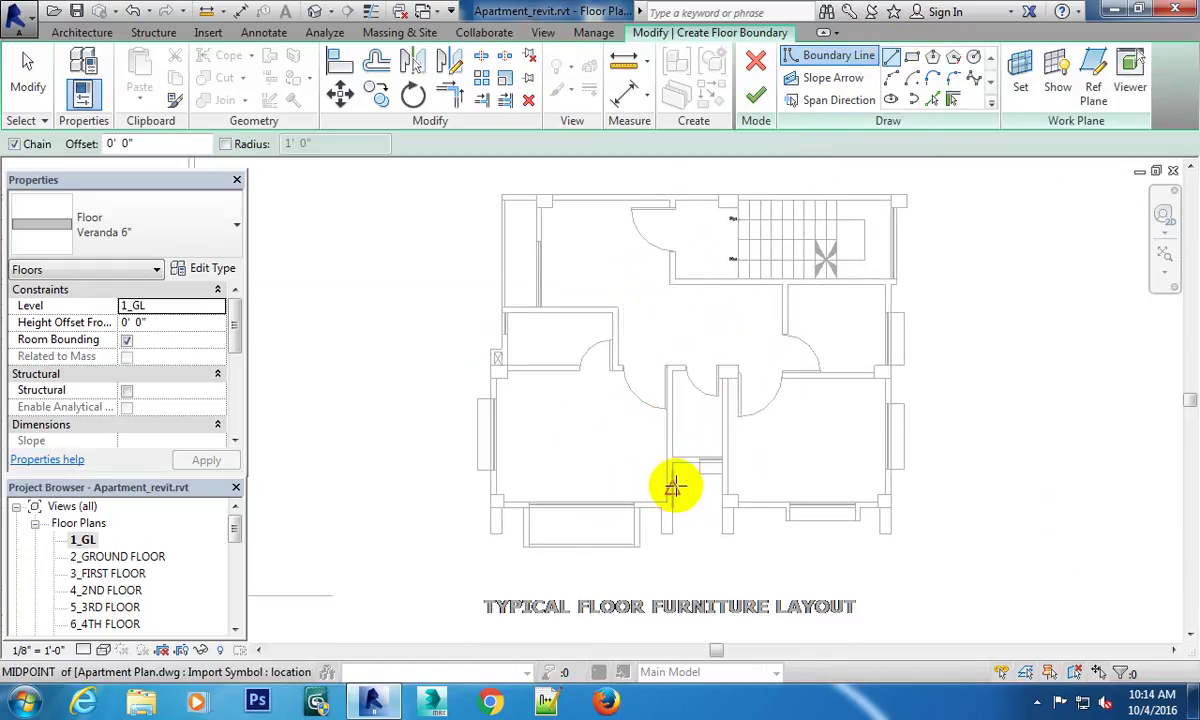
click(655, 282)
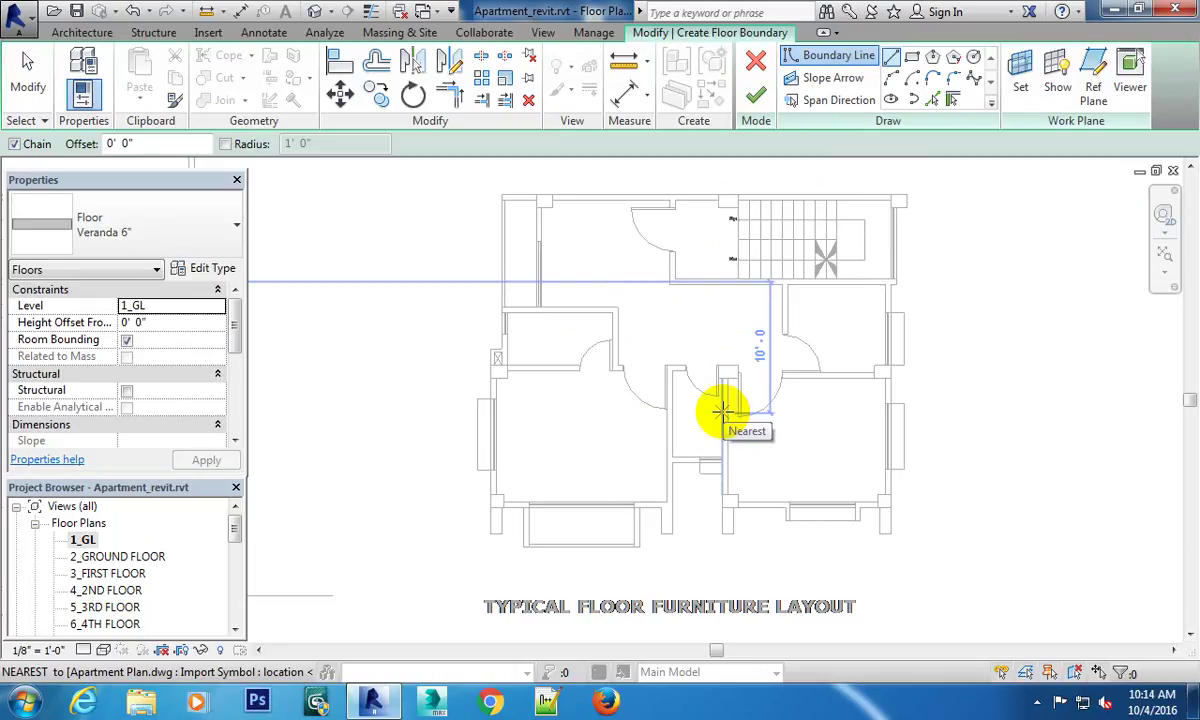
key(Escape)
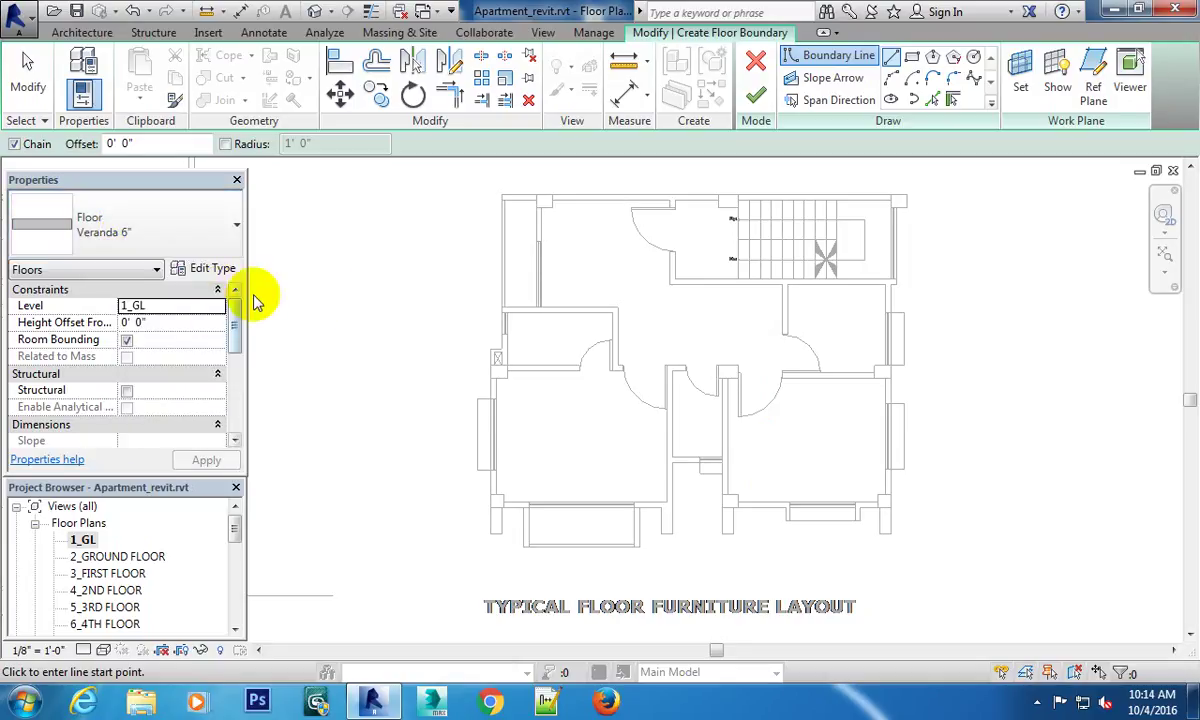
click(212, 255)
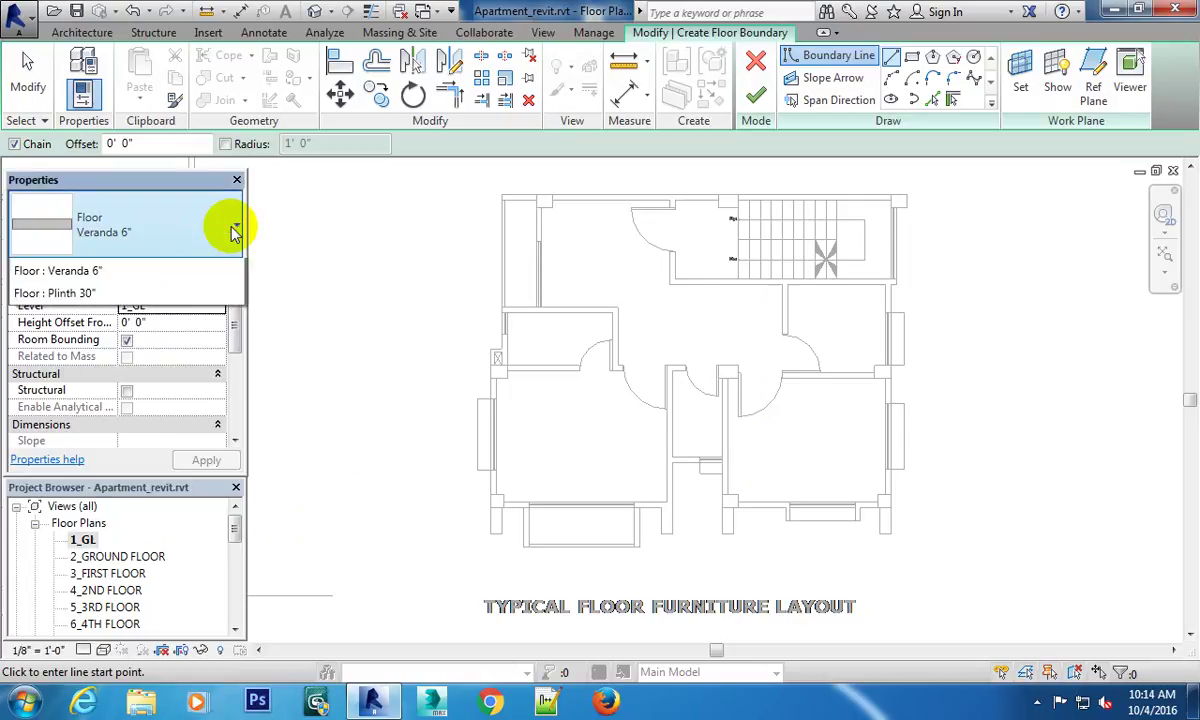
click(86, 455)
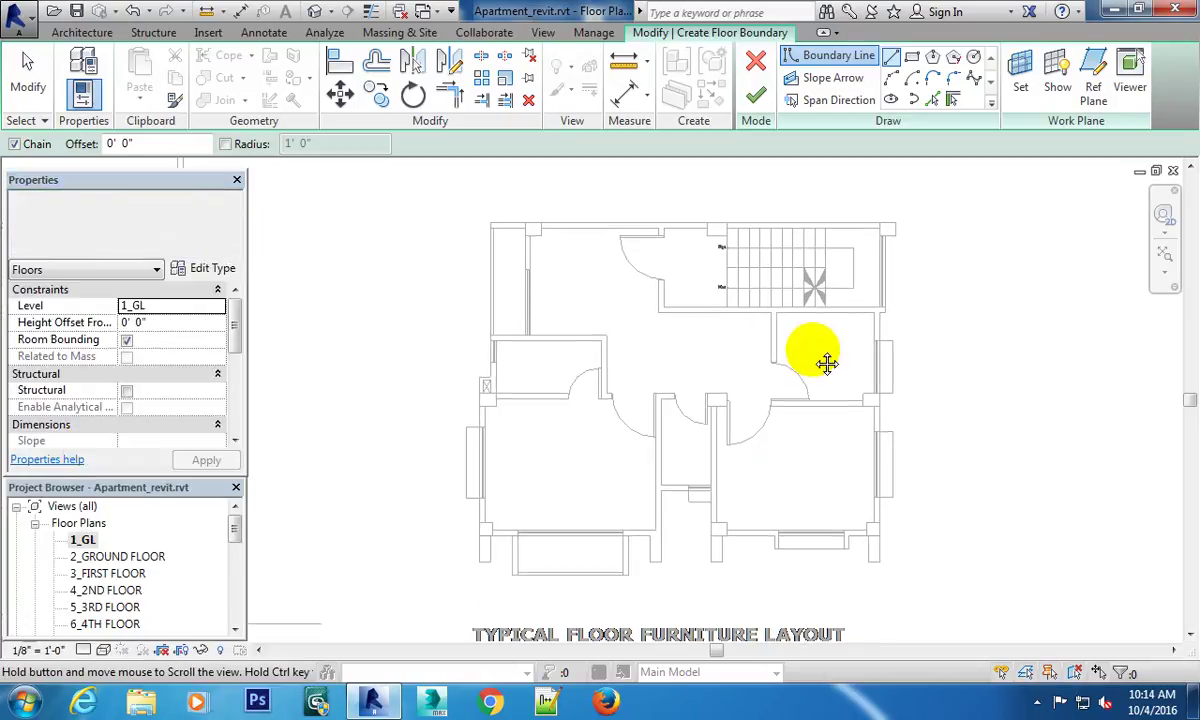
Zoom to the stair area and try a boundary line at the stair wall corner, cancelling it.
middle_drag(825, 340, 811, 335)
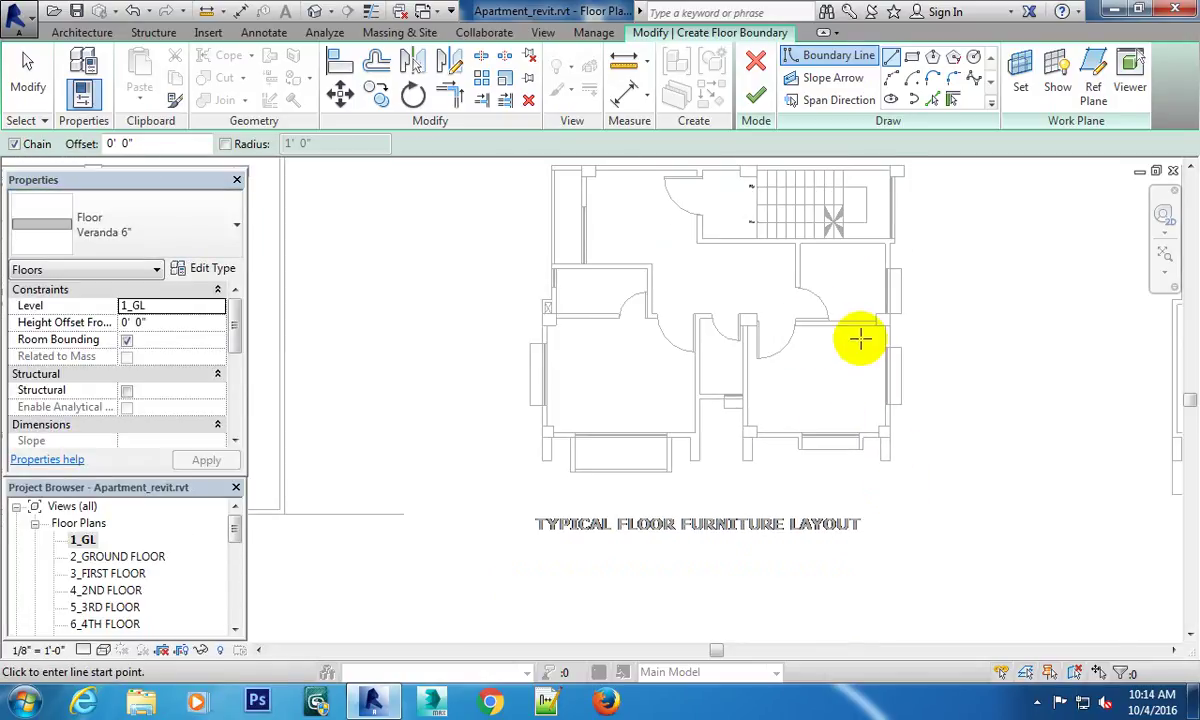
scroll(860, 337, up, 2)
scroll(844, 362, up, 2)
scroll(835, 382, up, 2)
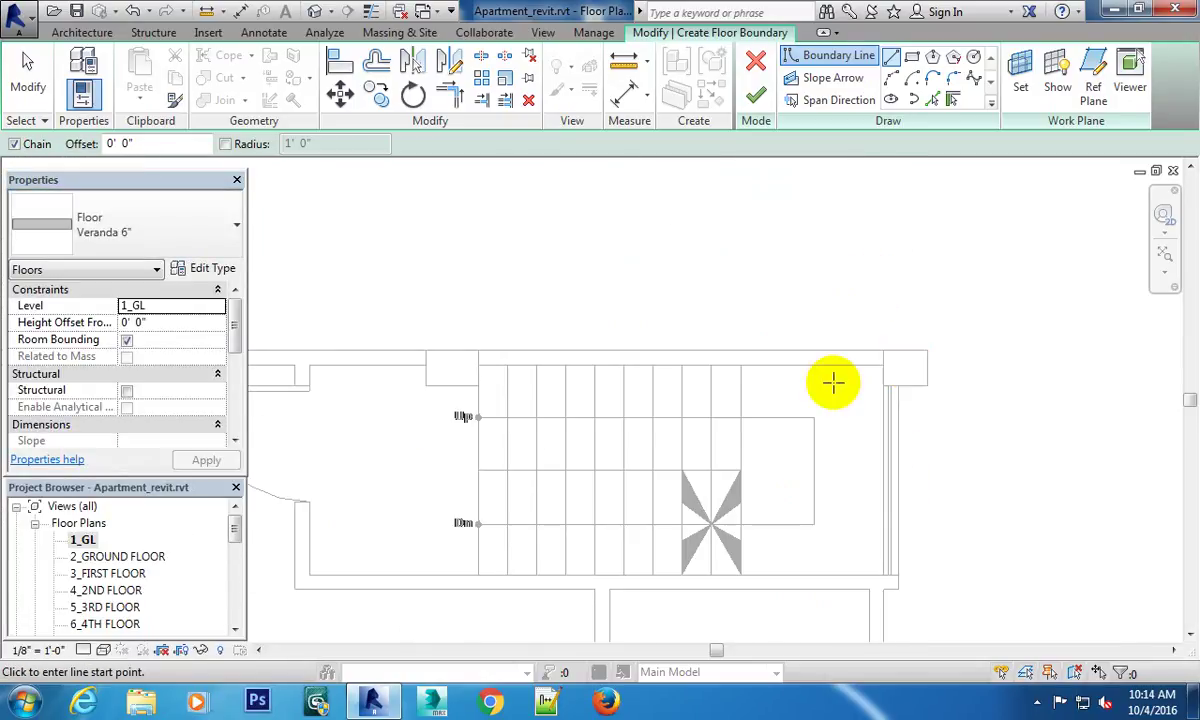
mouse_move(850, 377)
middle_down()
mouse_move(801, 329)
mouse_move(1031, 321)
middle_up()
scroll(801, 329, down, 1)
middle_drag(943, 316, 846, 297)
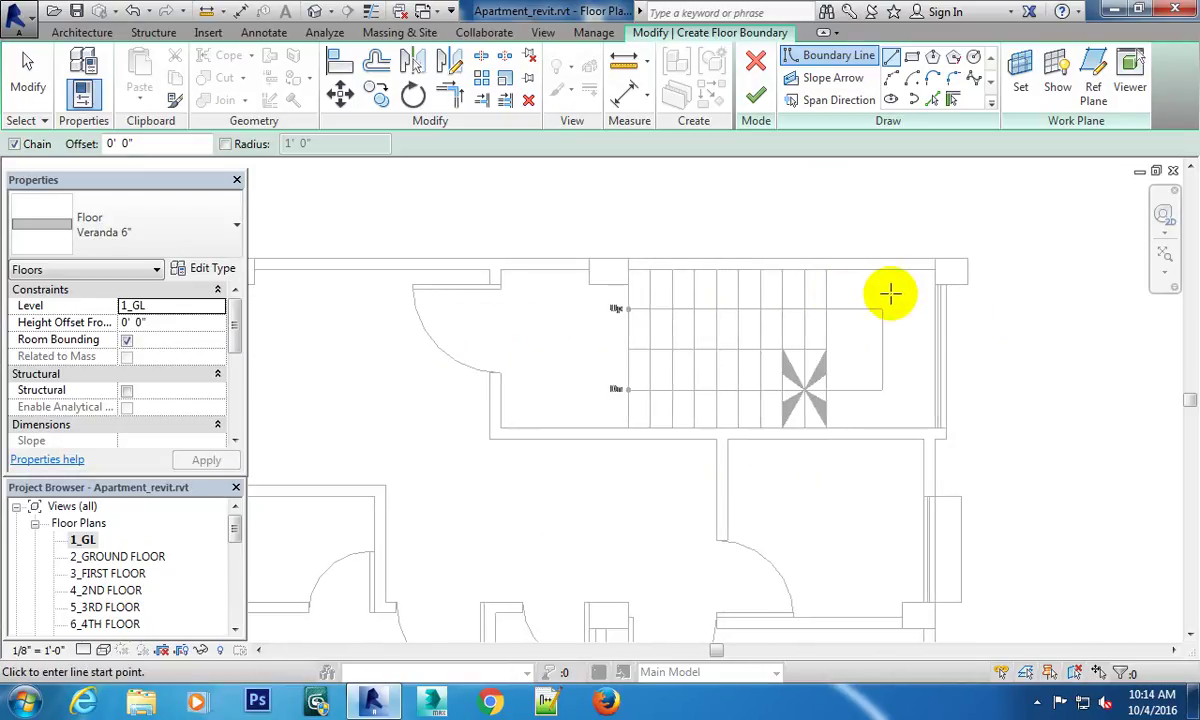
scroll(905, 332, up, 1)
scroll(745, 324, up, 1)
scroll(829, 321, up, 2)
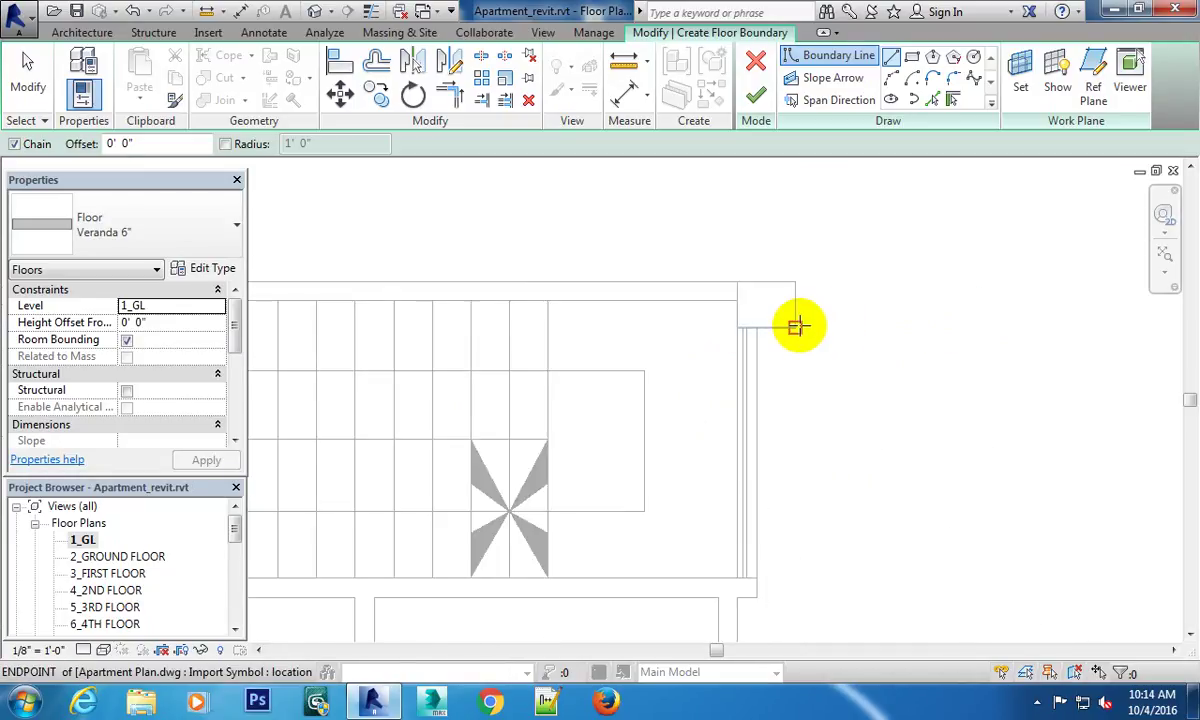
click(795, 328)
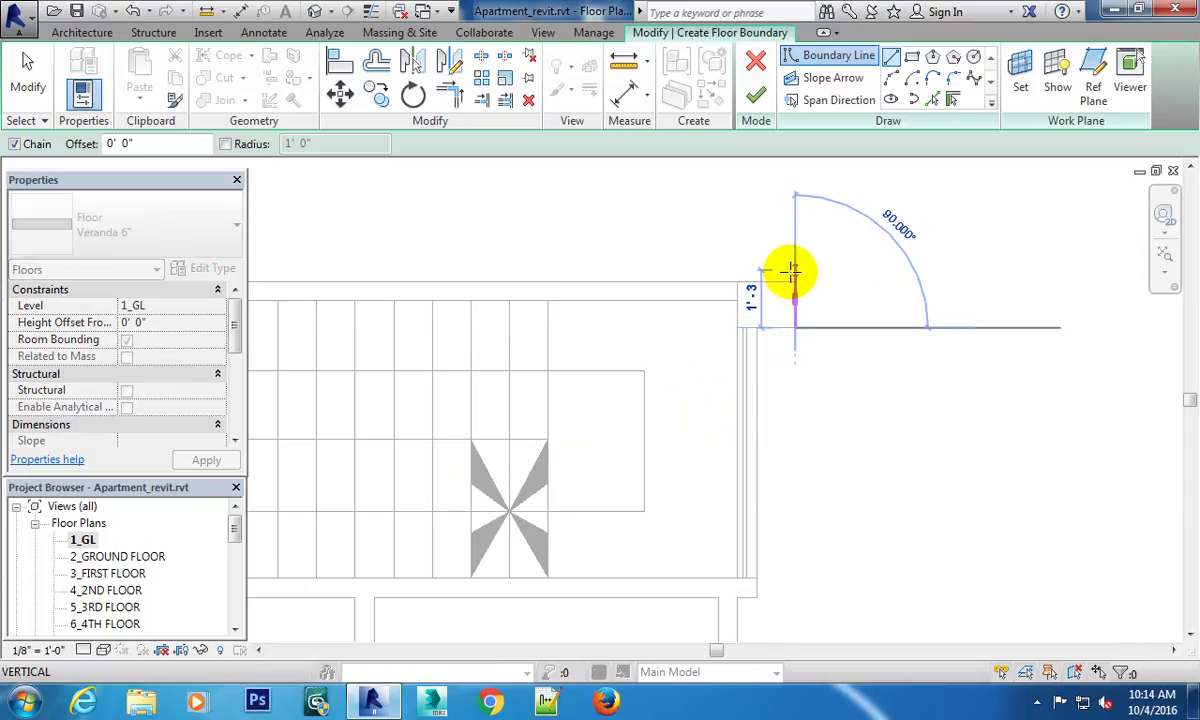
scroll(836, 318, down, 1)
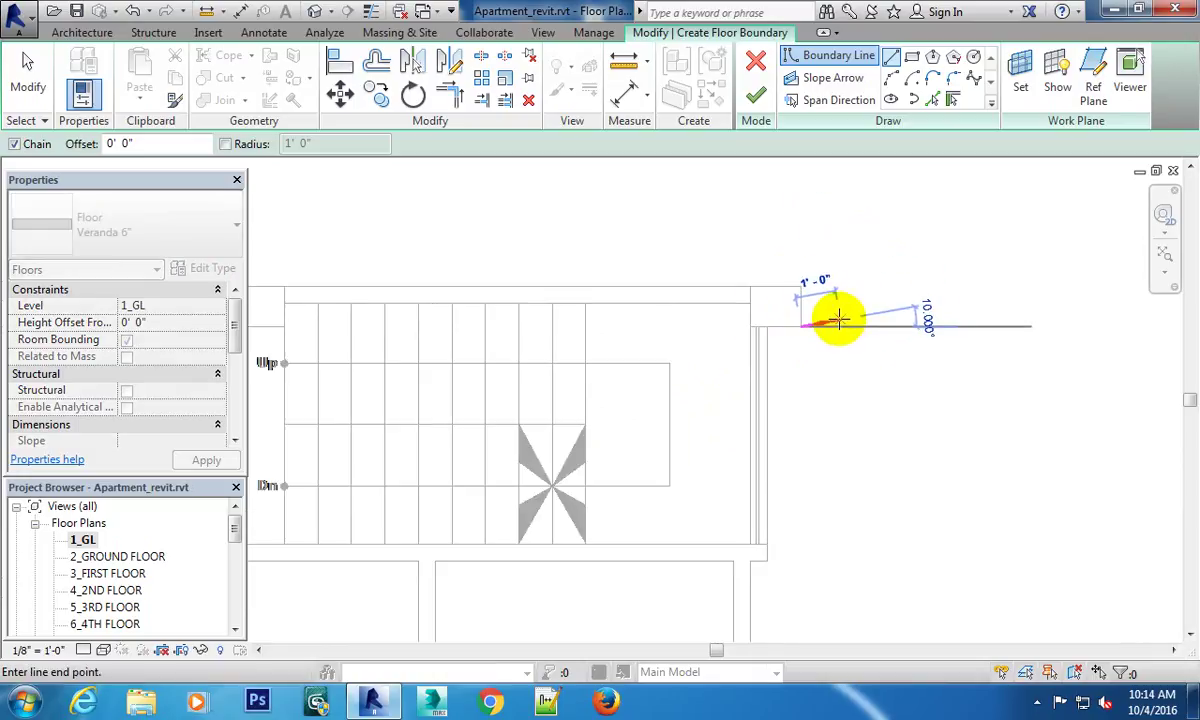
scroll(838, 321, down, 1)
scroll(858, 341, down, 1)
scroll(858, 341, down, 1)
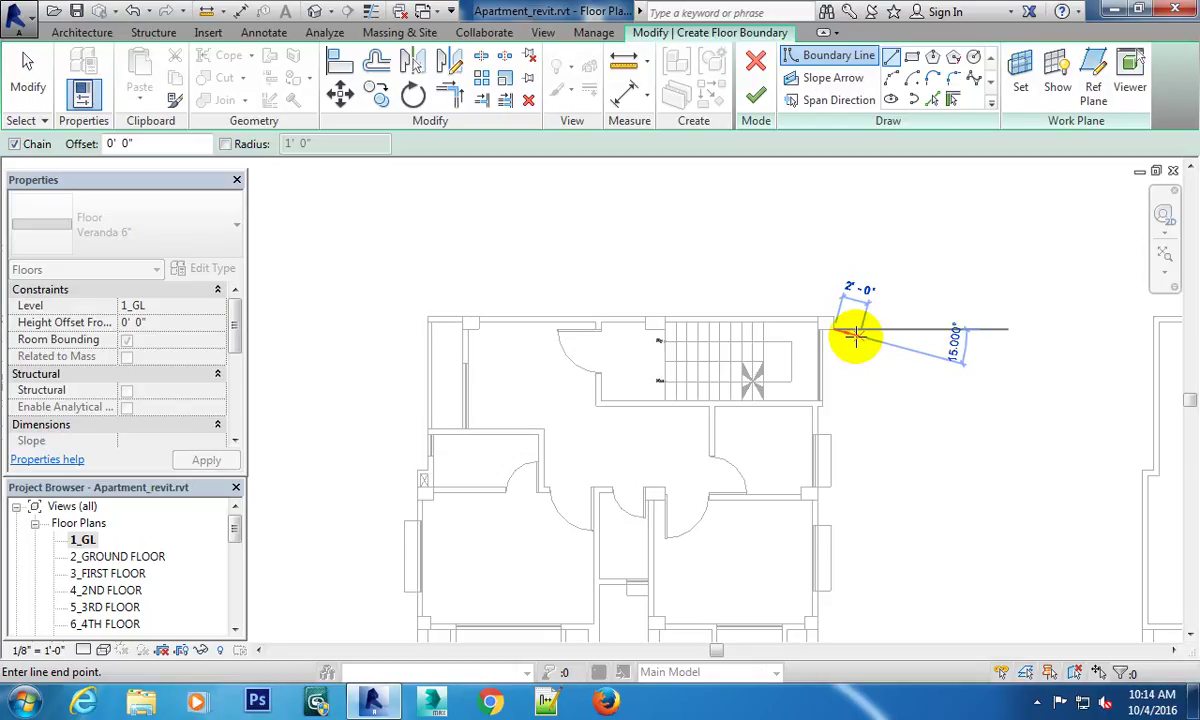
key(Escape)
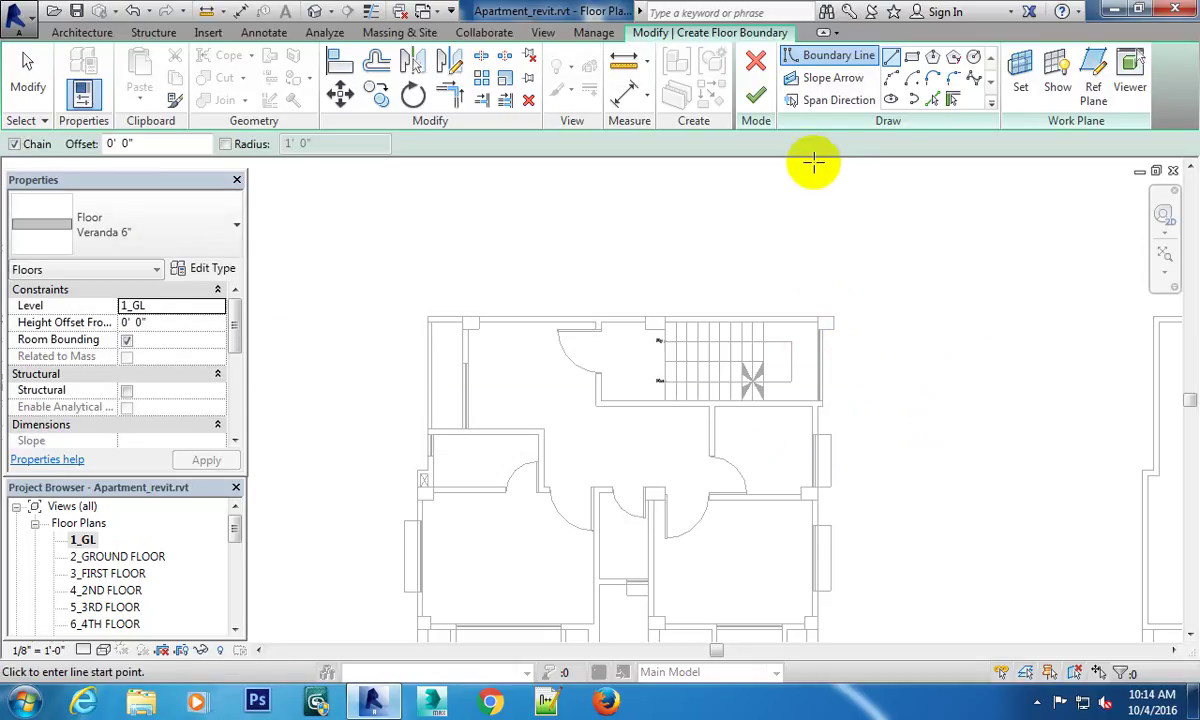
Draw a short horizontal boundary segment at the plan's top-right corner.
scroll(800, 345, up, 2)
scroll(860, 356, up, 2)
scroll(848, 380, up, 2)
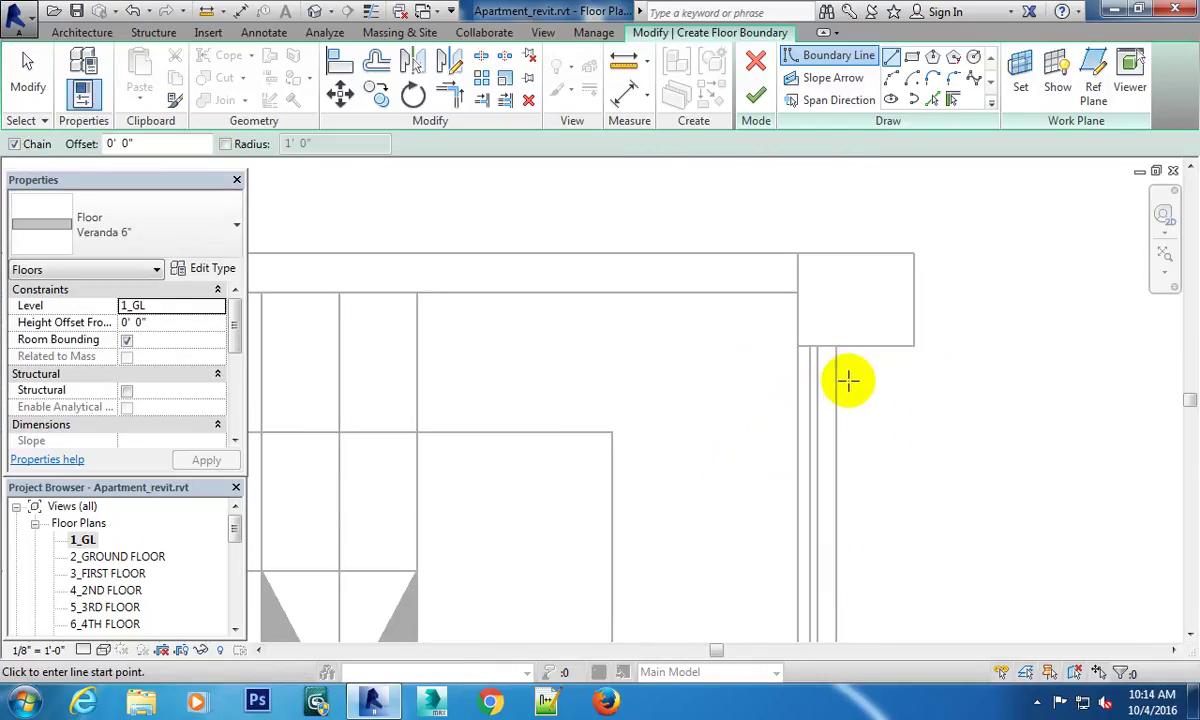
click(838, 347)
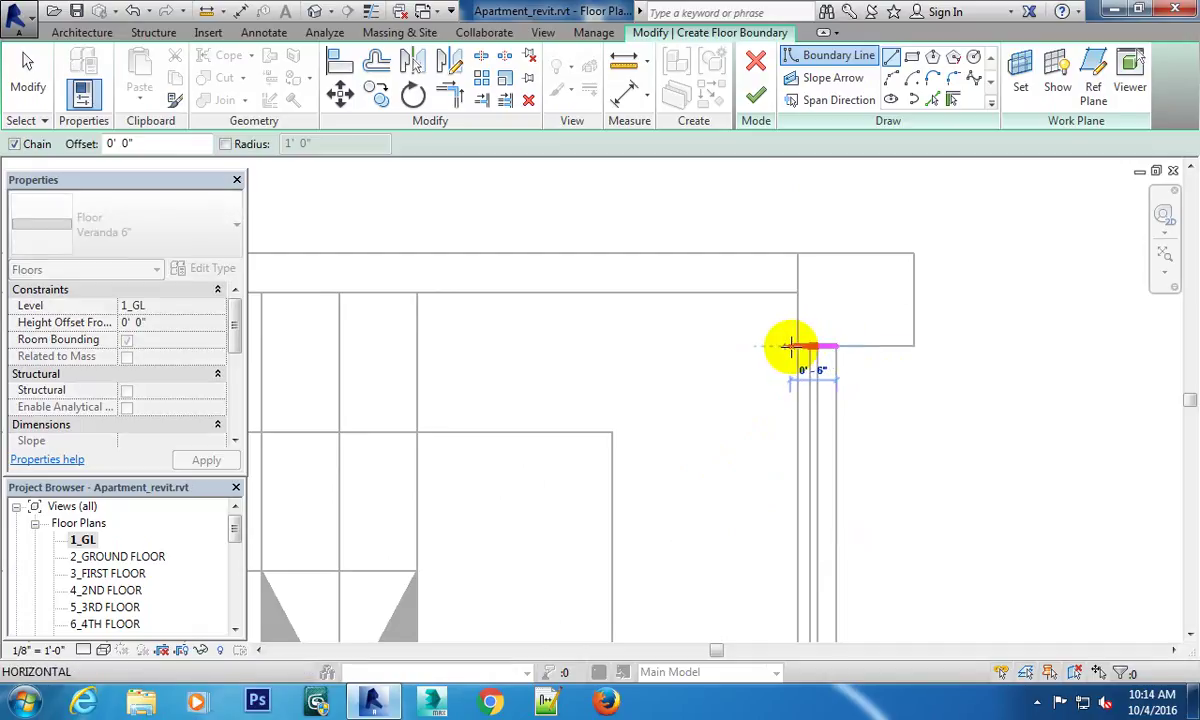
click(797, 347)
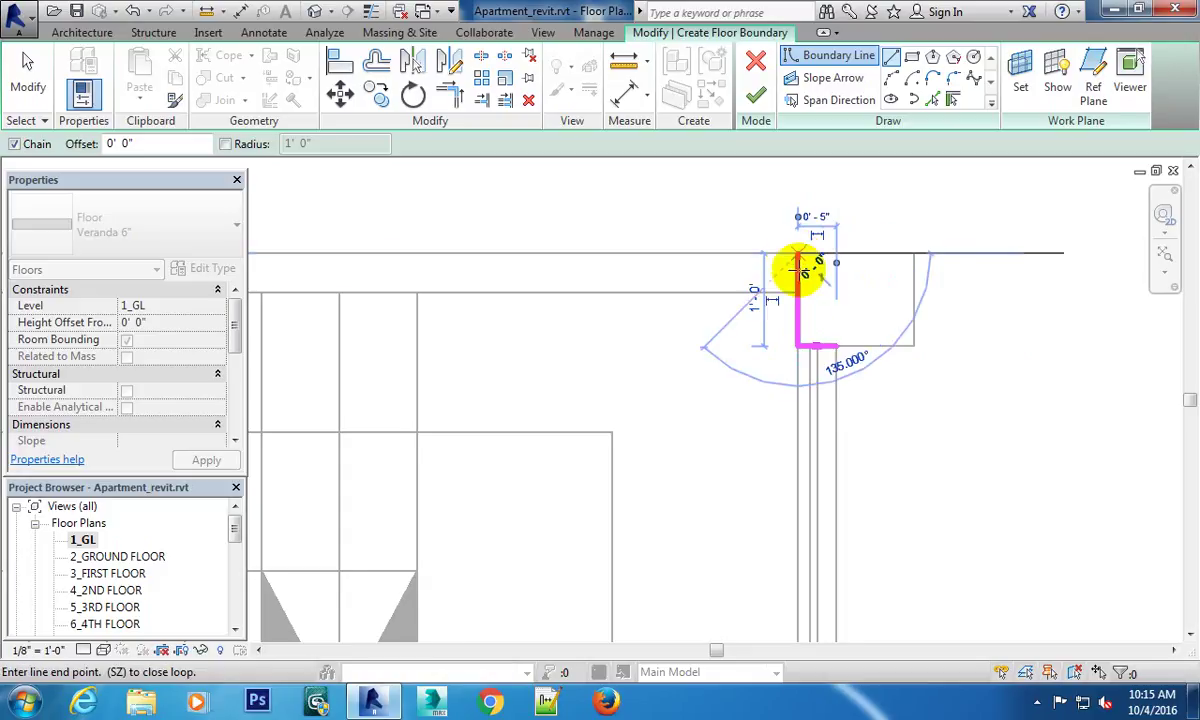
Continue the boundary down the wall face, left along the wall, and up a short segment.
scroll(800, 300, down, 3)
middle_drag(790, 362, 870, 396)
scroll(980, 378, up, 2)
scroll(980, 378, up, 3)
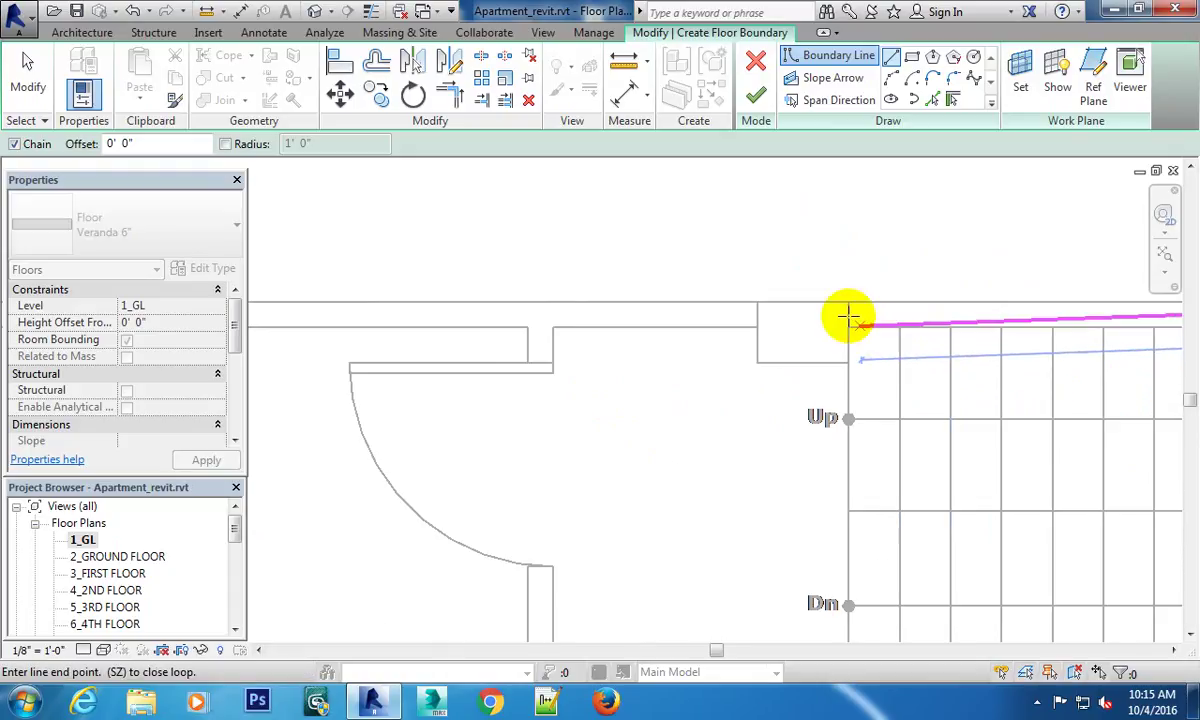
click(847, 301)
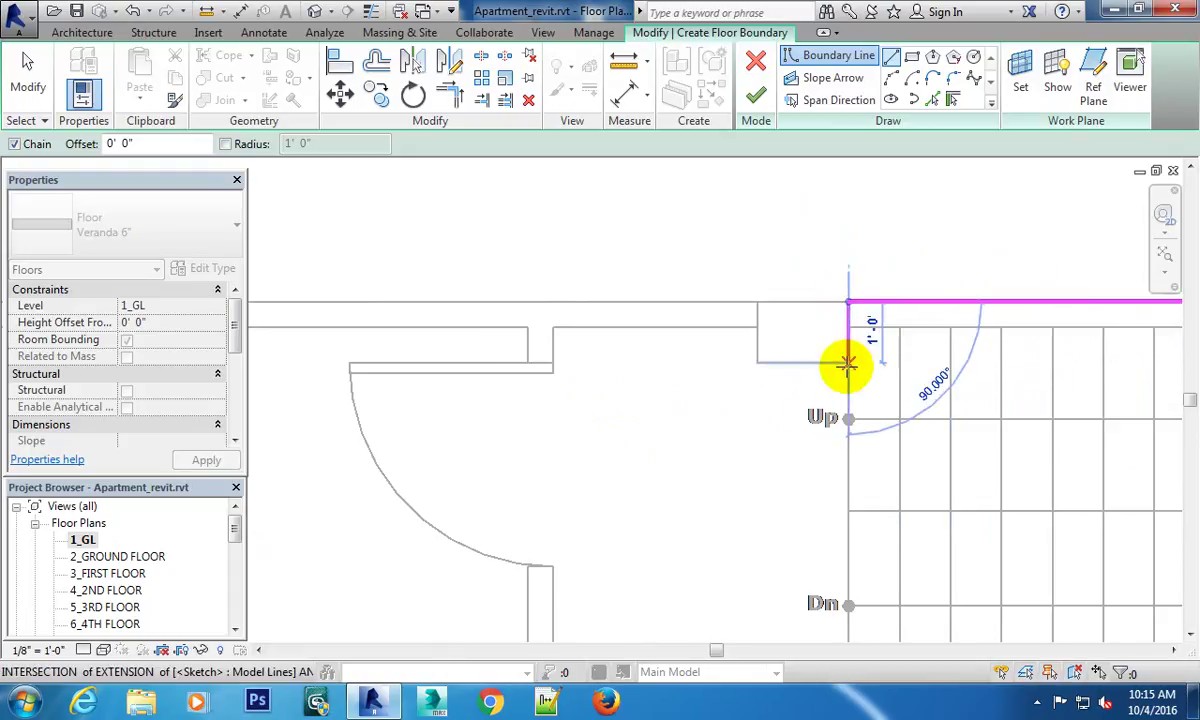
click(848, 362)
click(757, 362)
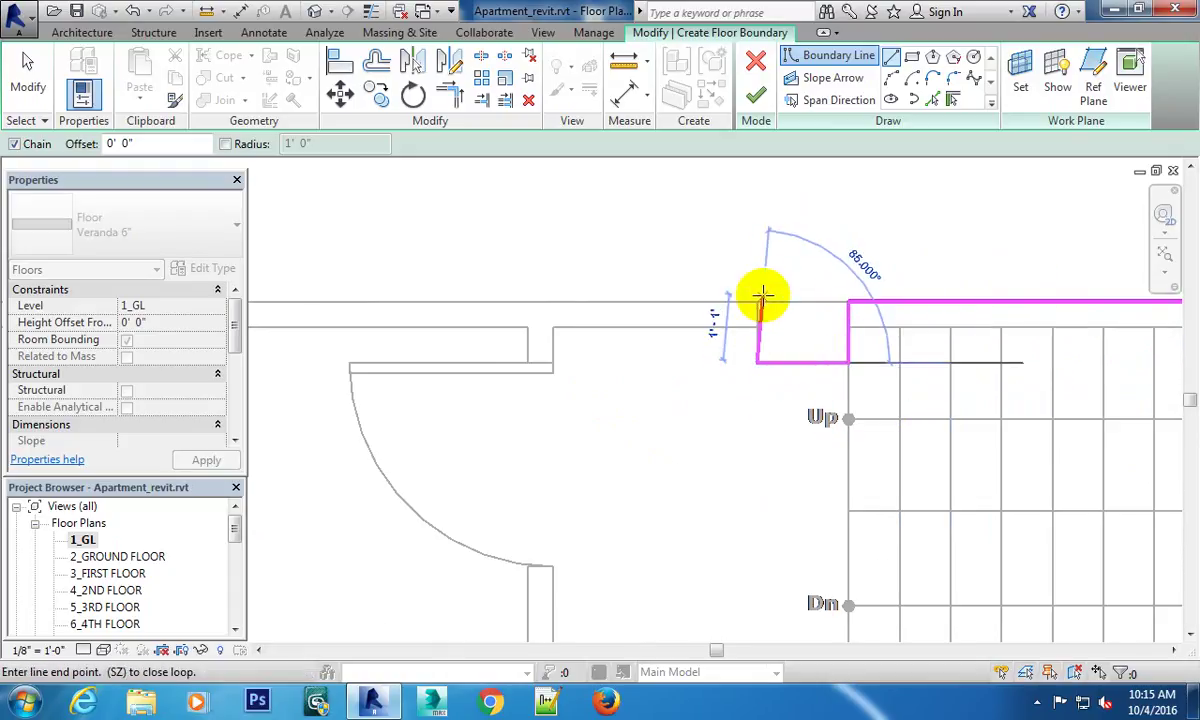
scroll(760, 300, down, 2)
scroll(768, 316, down, 1)
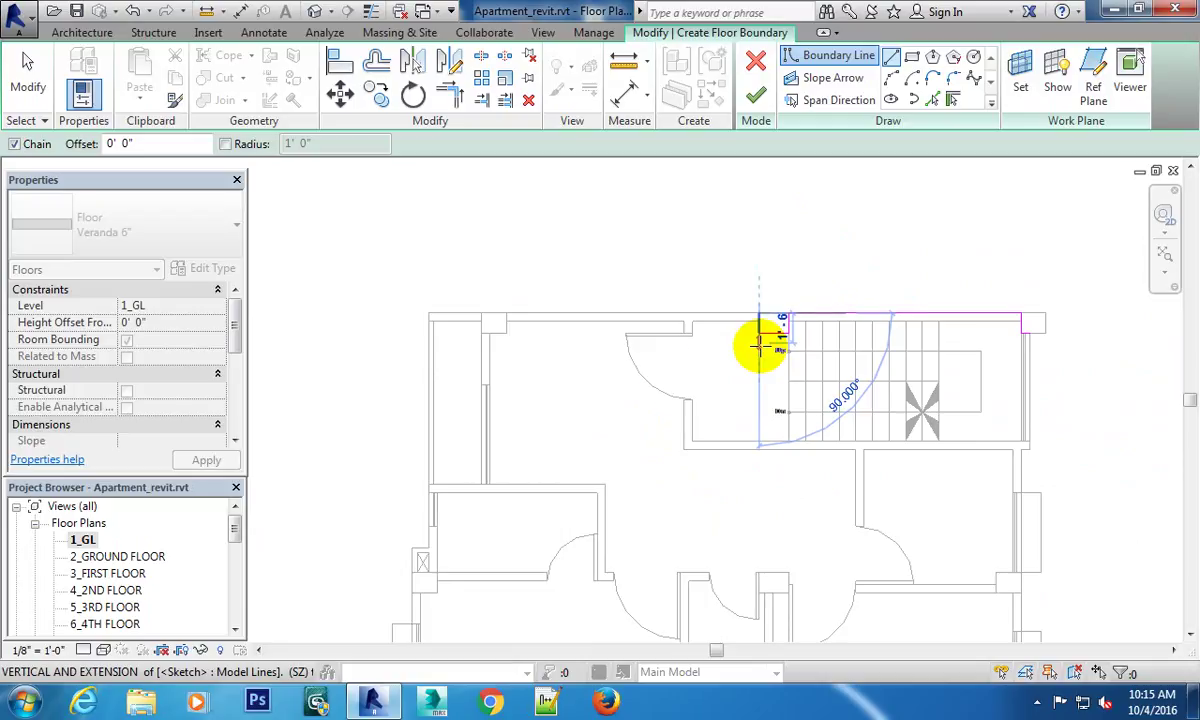
click(758, 318)
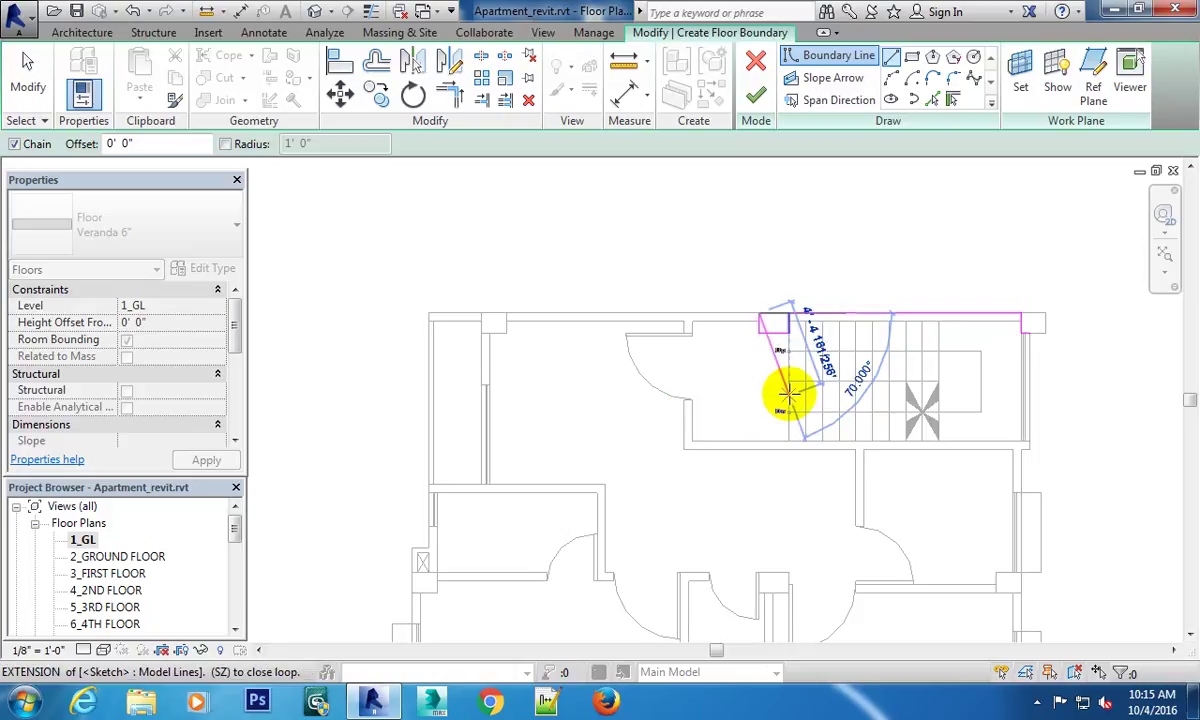
key(Escape)
key(Escape)
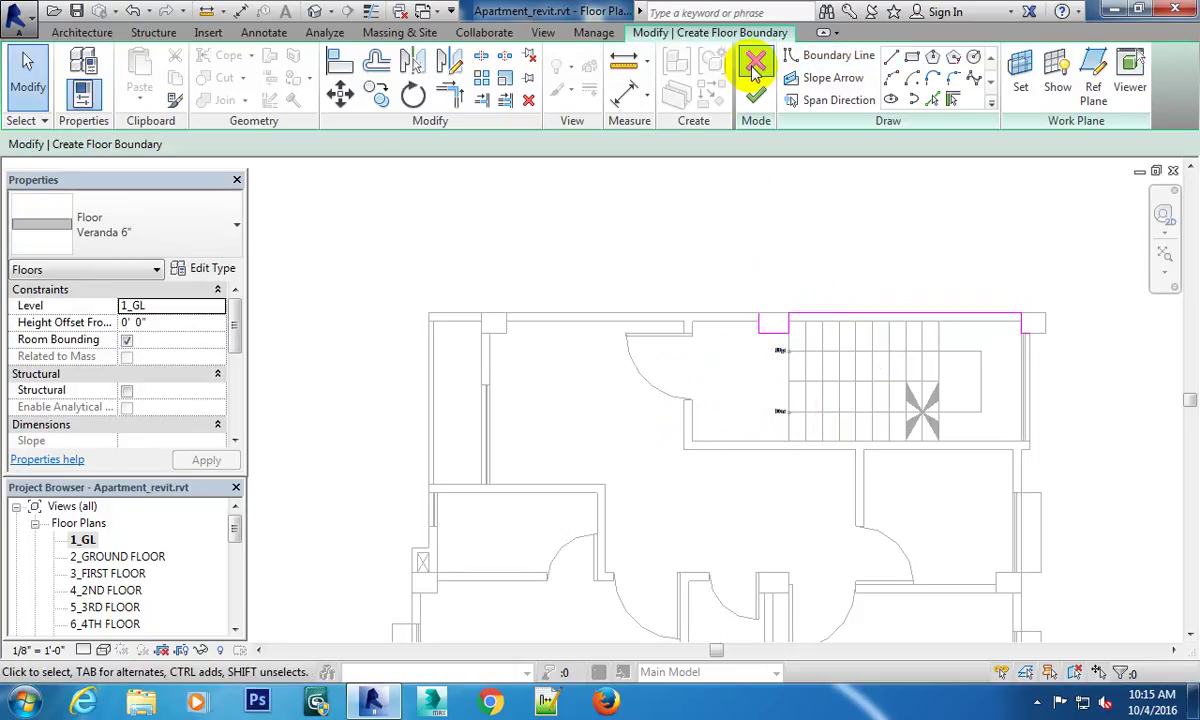
Cancel the floor sketch and confirm discarding it.
click(755, 62)
click(663, 369)
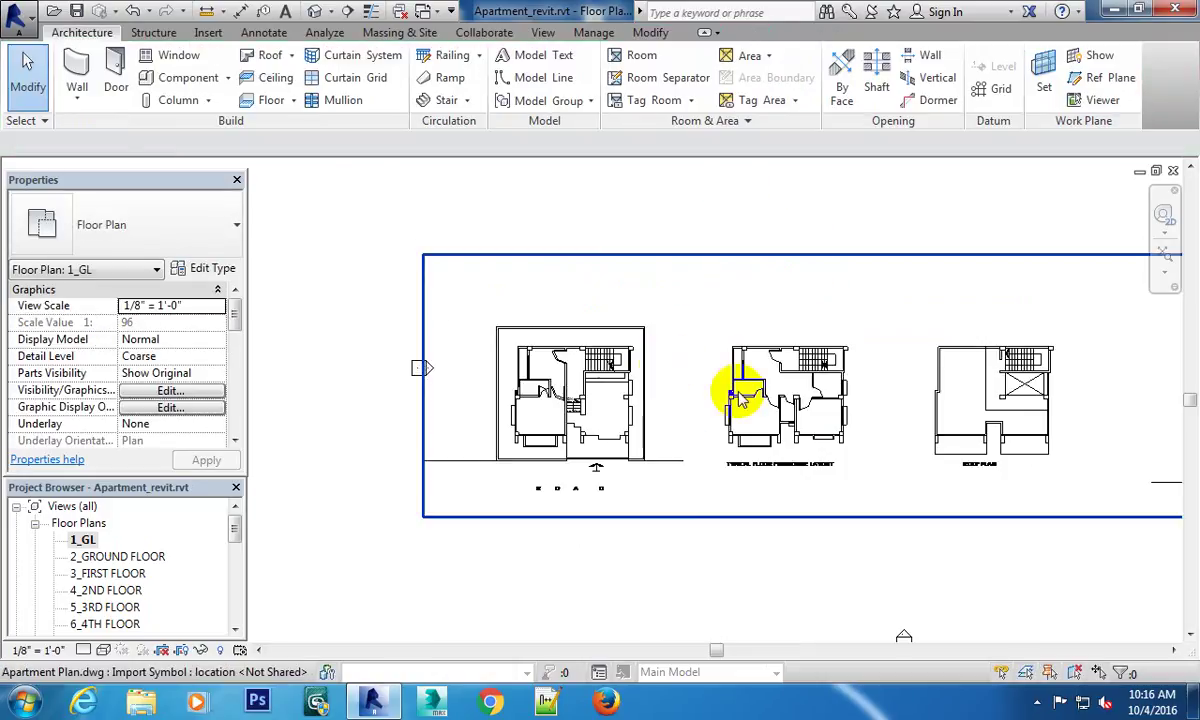
scroll(760, 400, down, 3)
drag(233, 533, 236, 549)
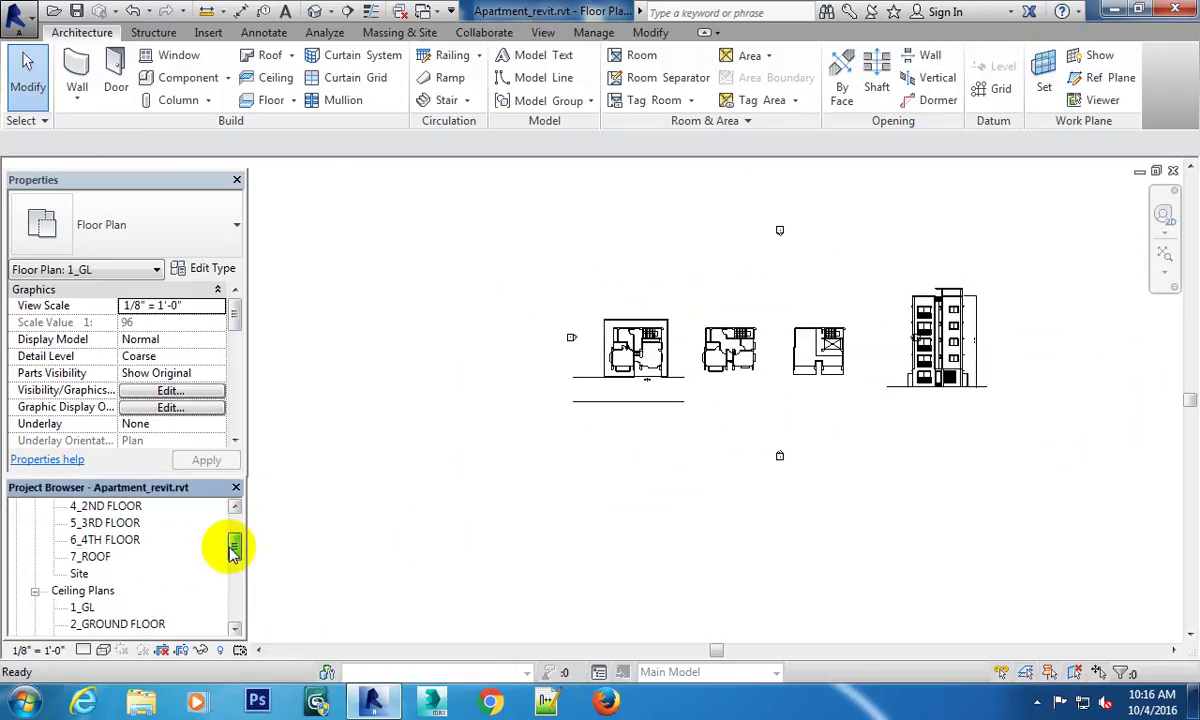
Open the 6_4TH FLOOR plan, then move on to the South elevation.
double_click(105, 539)
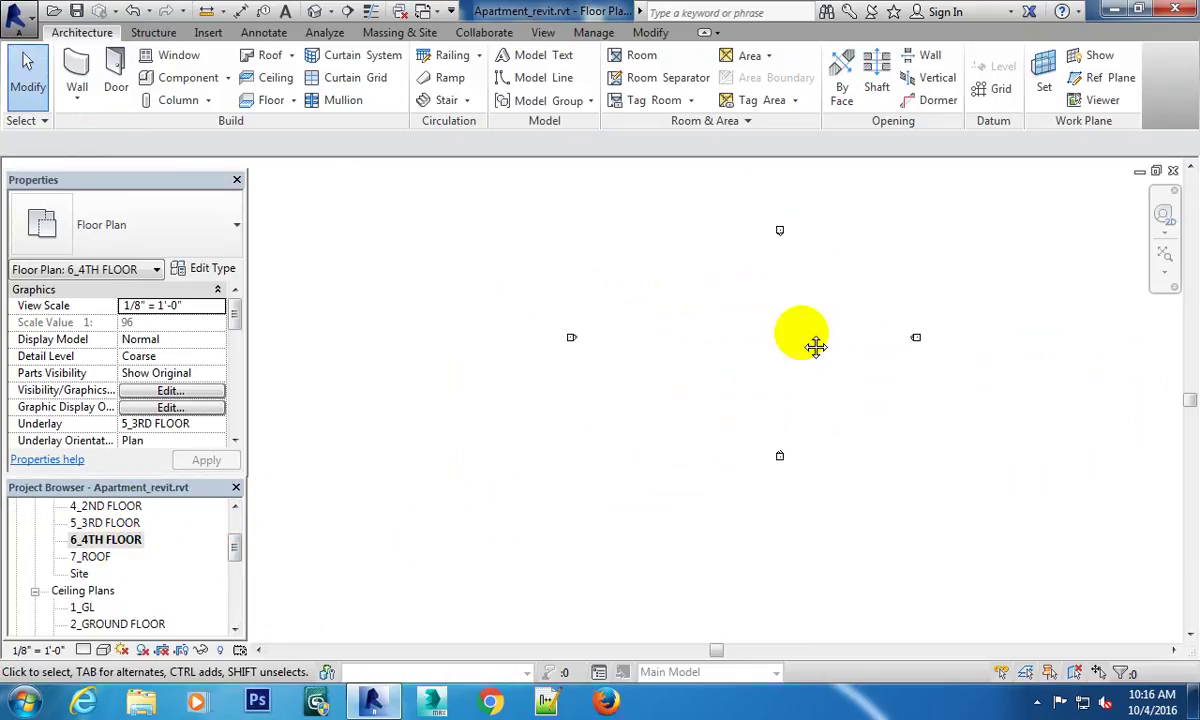
middle_drag(755, 315, 725, 382)
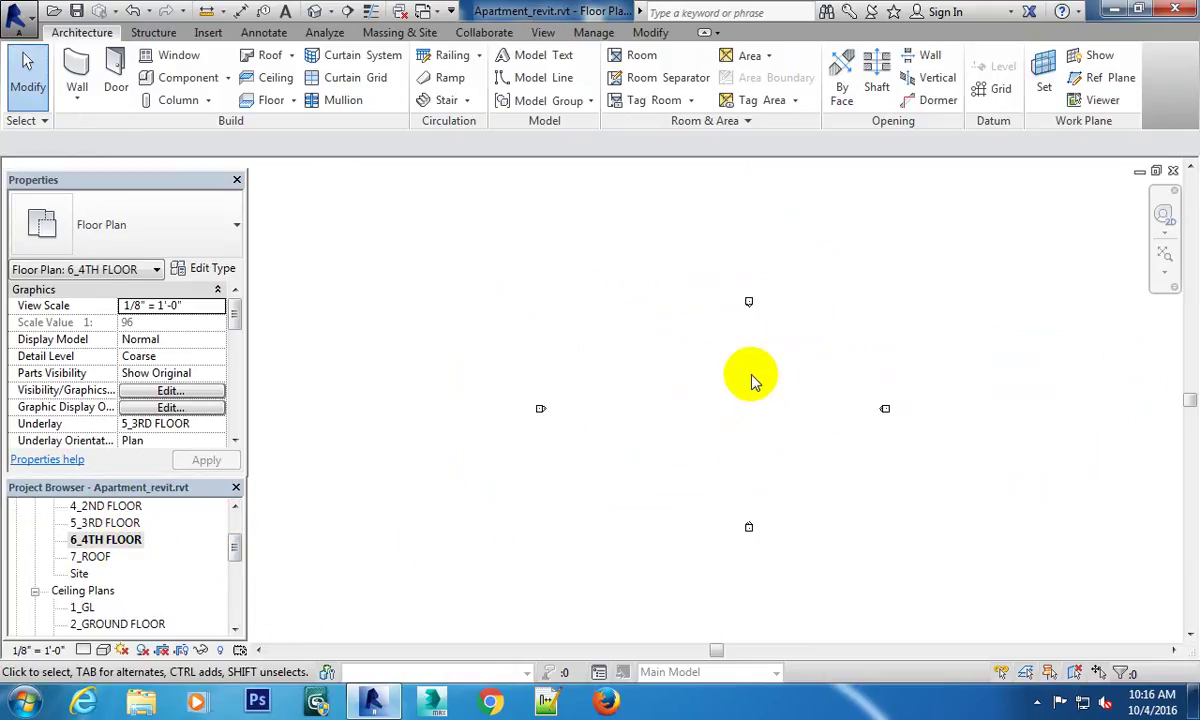
click(208, 34)
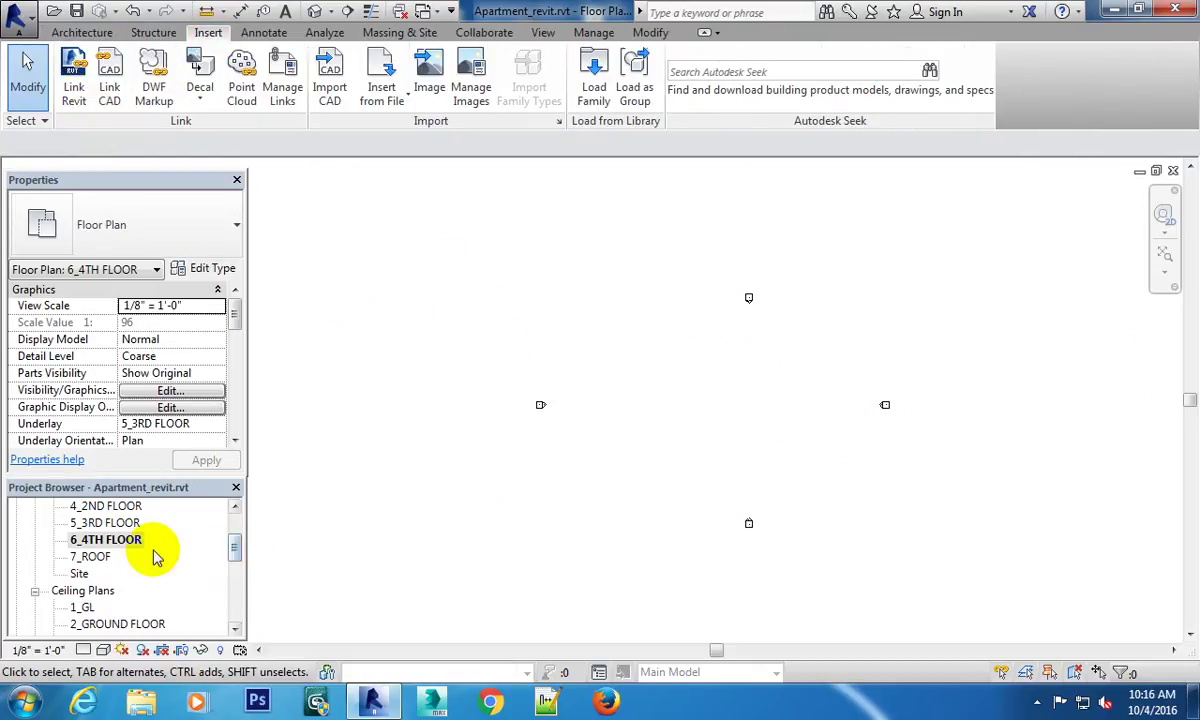
drag(234, 556, 234, 532)
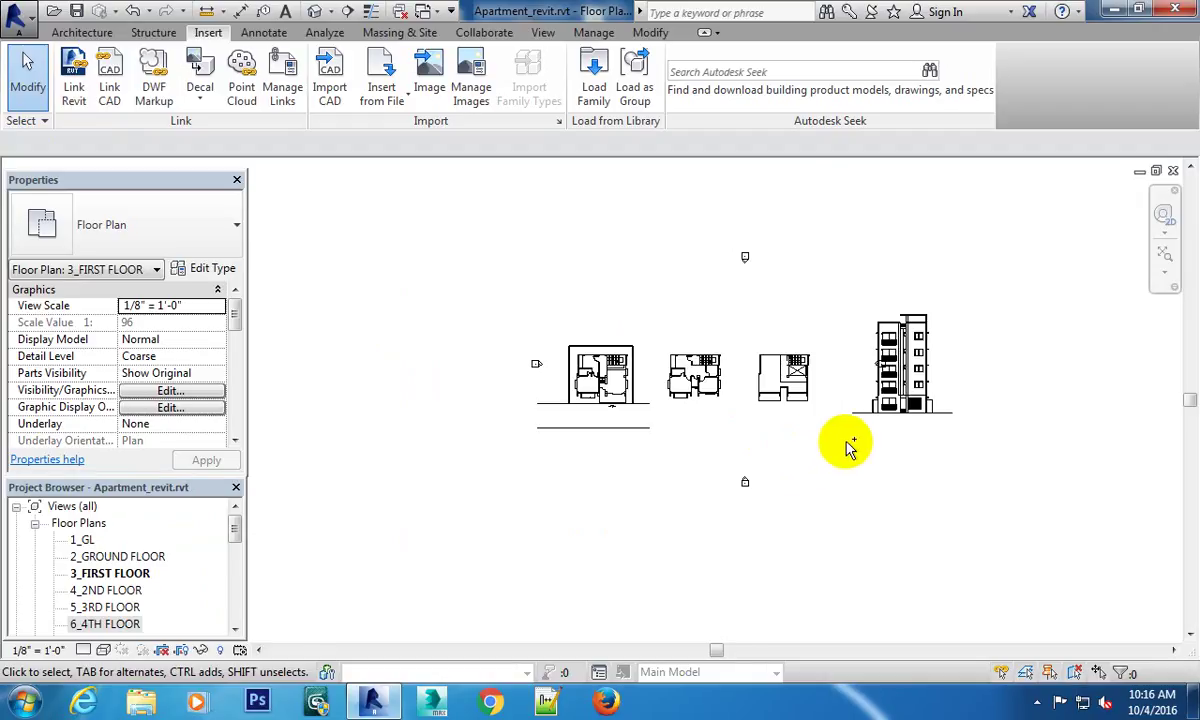
mouse_move(804, 450)
middle_down()
mouse_move(678, 395)
mouse_move(593, 457)
middle_up()
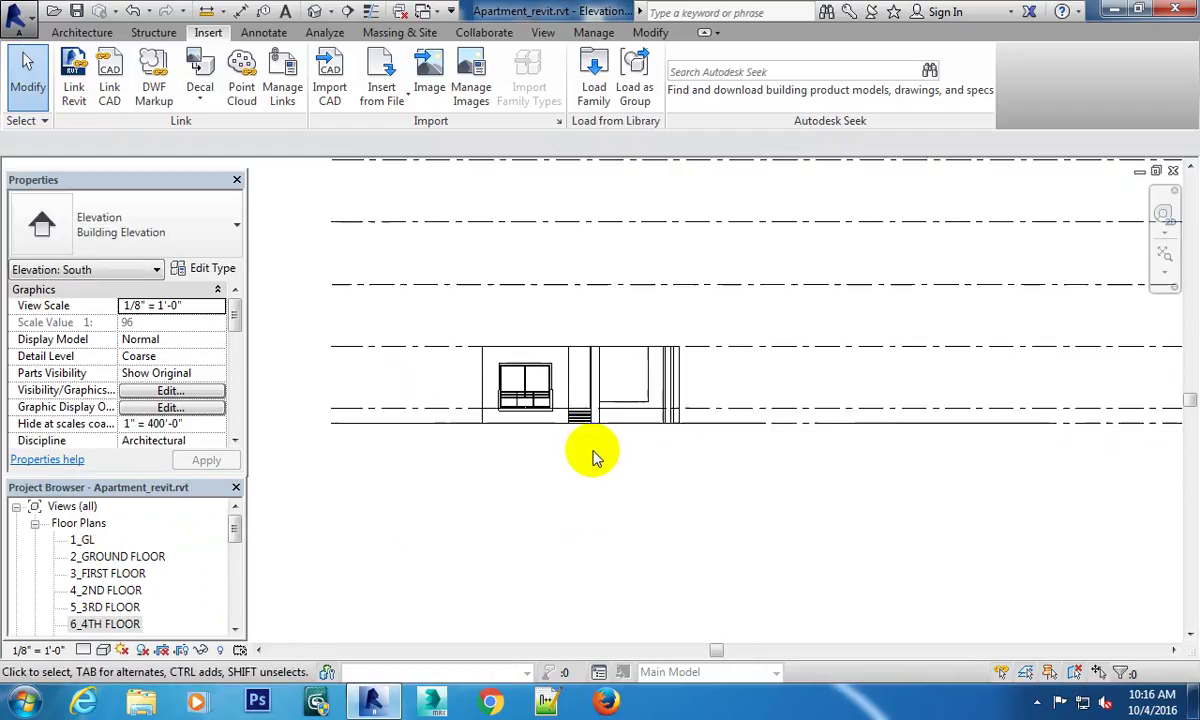
Select the 1_GL and ground level lines in the elevation, ending with a box selection.
scroll(593, 457, up, 1)
click(442, 418)
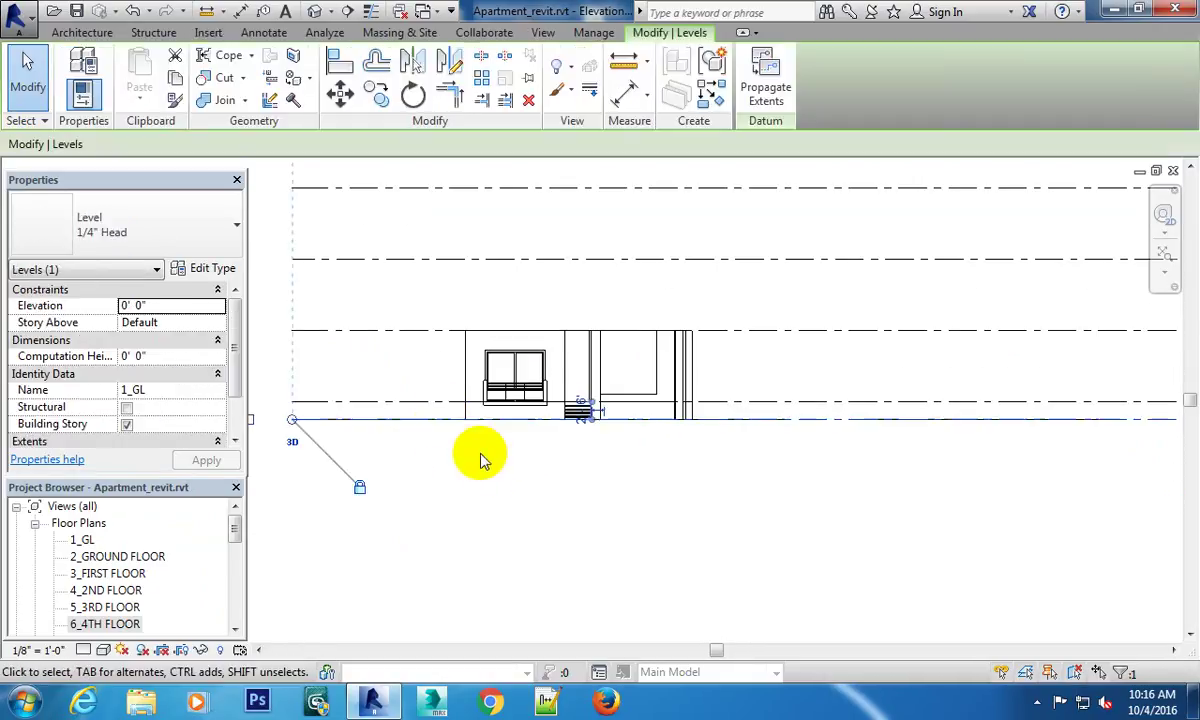
scroll(651, 493, down, 1)
click(651, 465)
scroll(680, 430, up, 1)
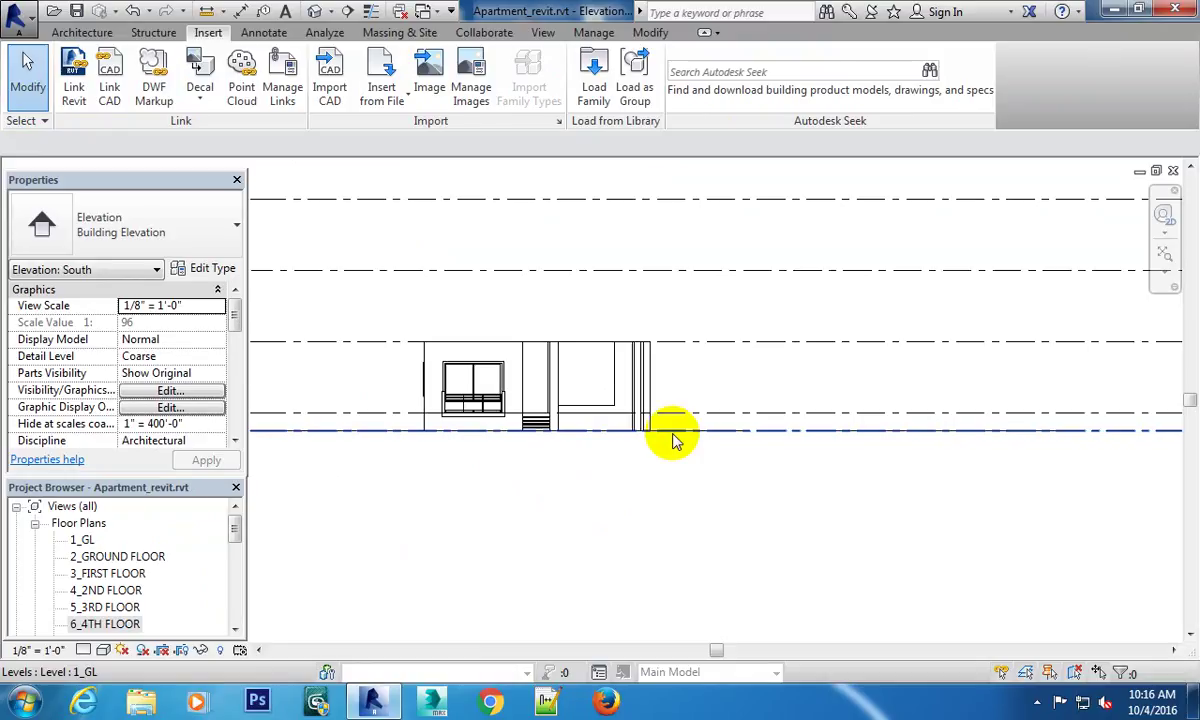
scroll(675, 440, up, 2)
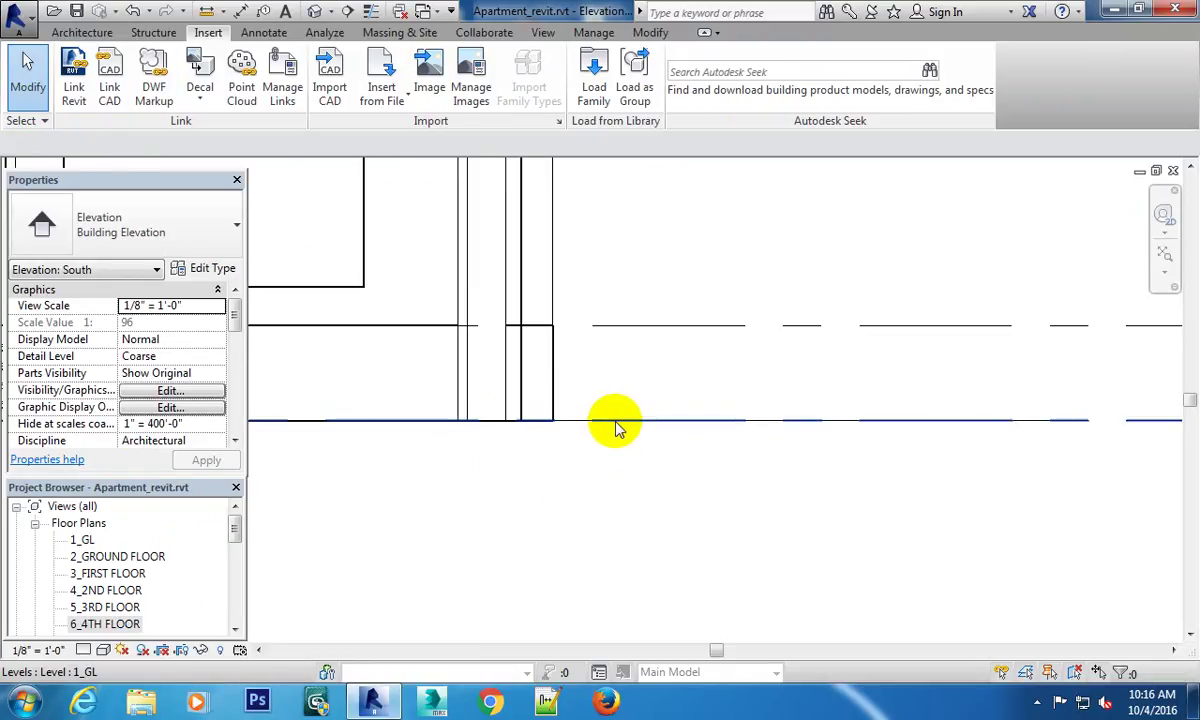
click(578, 422)
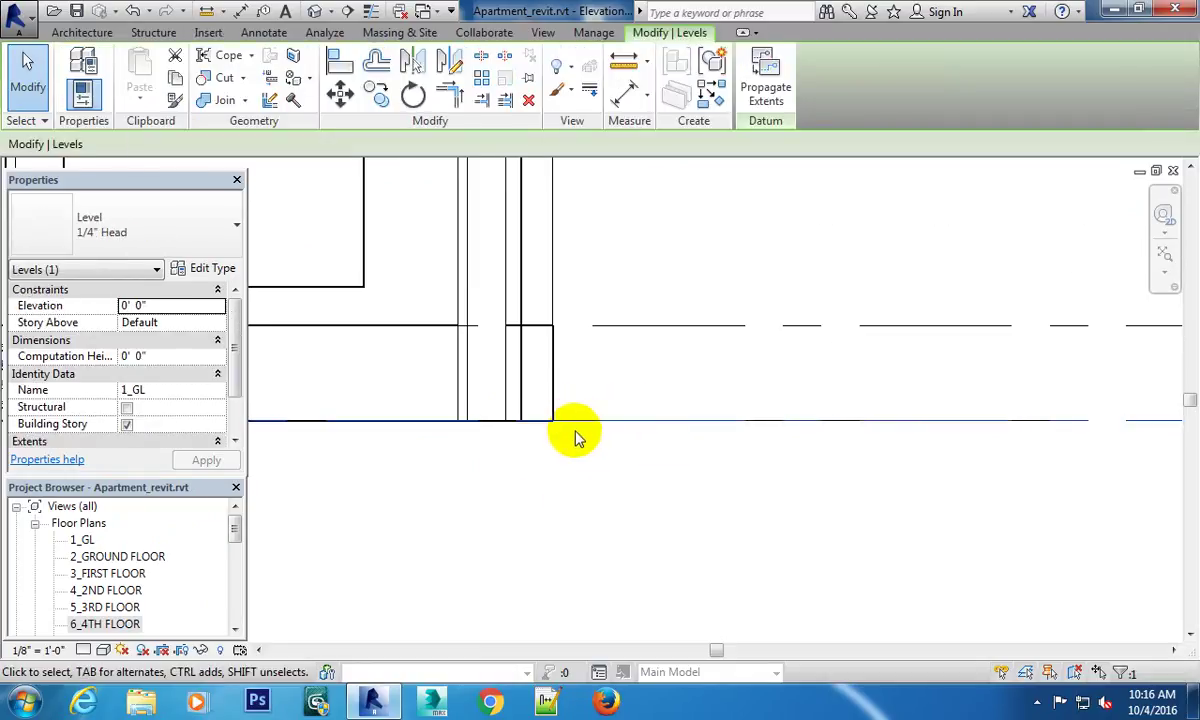
click(567, 400)
drag(567, 400, 611, 469)
Clear the level selection and open the 1_GL floor plan from the elevation.
scroll(616, 482, down, 2)
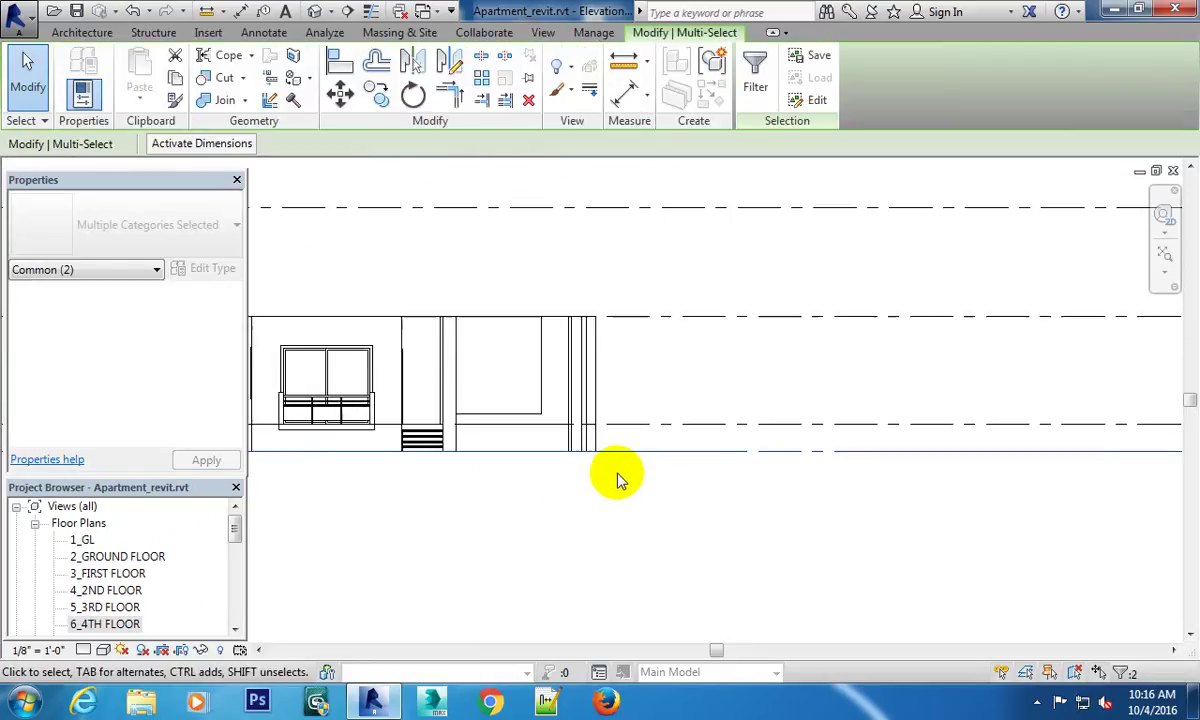
scroll(643, 522, down, 2)
scroll(777, 543, down, 2)
scroll(742, 506, up, 2)
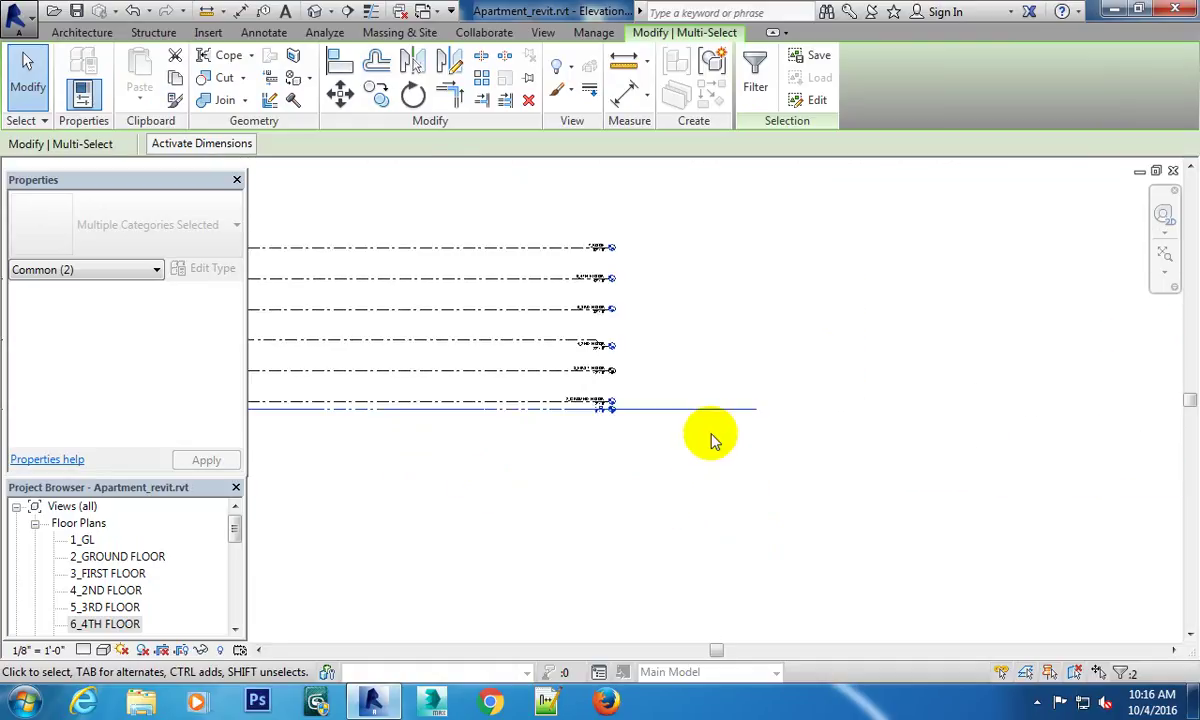
scroll(568, 415, up, 3)
scroll(652, 405, up, 1)
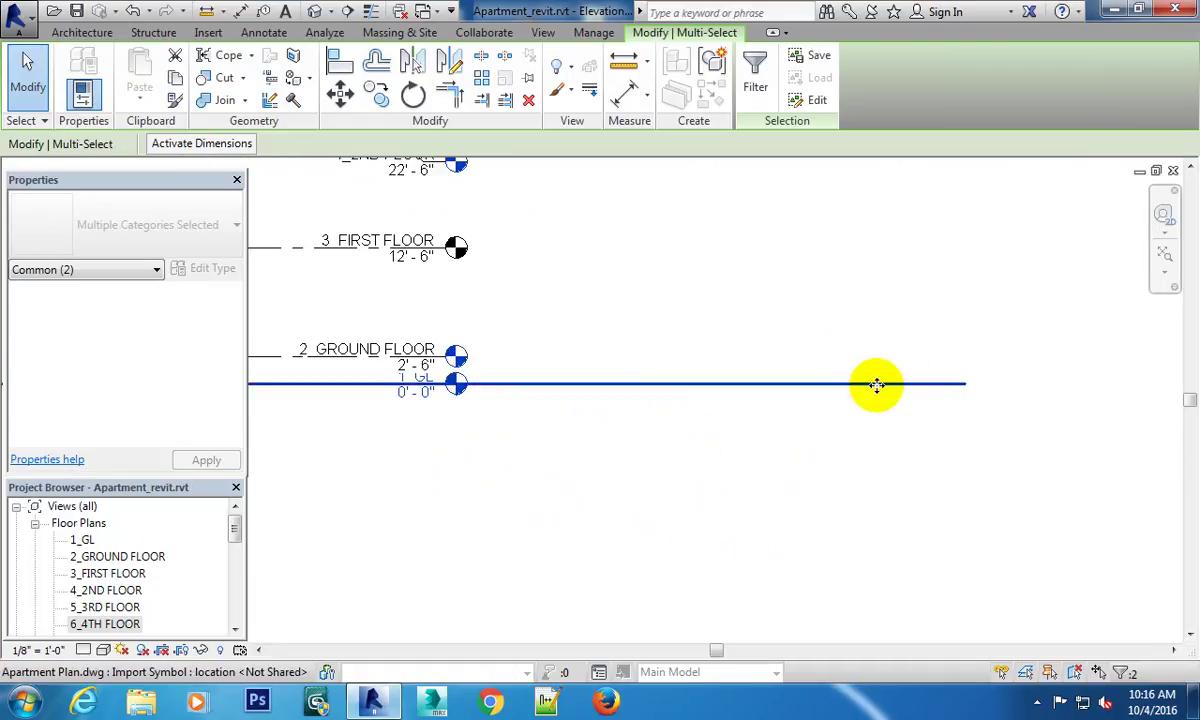
click(790, 292)
scroll(680, 352, down, 2)
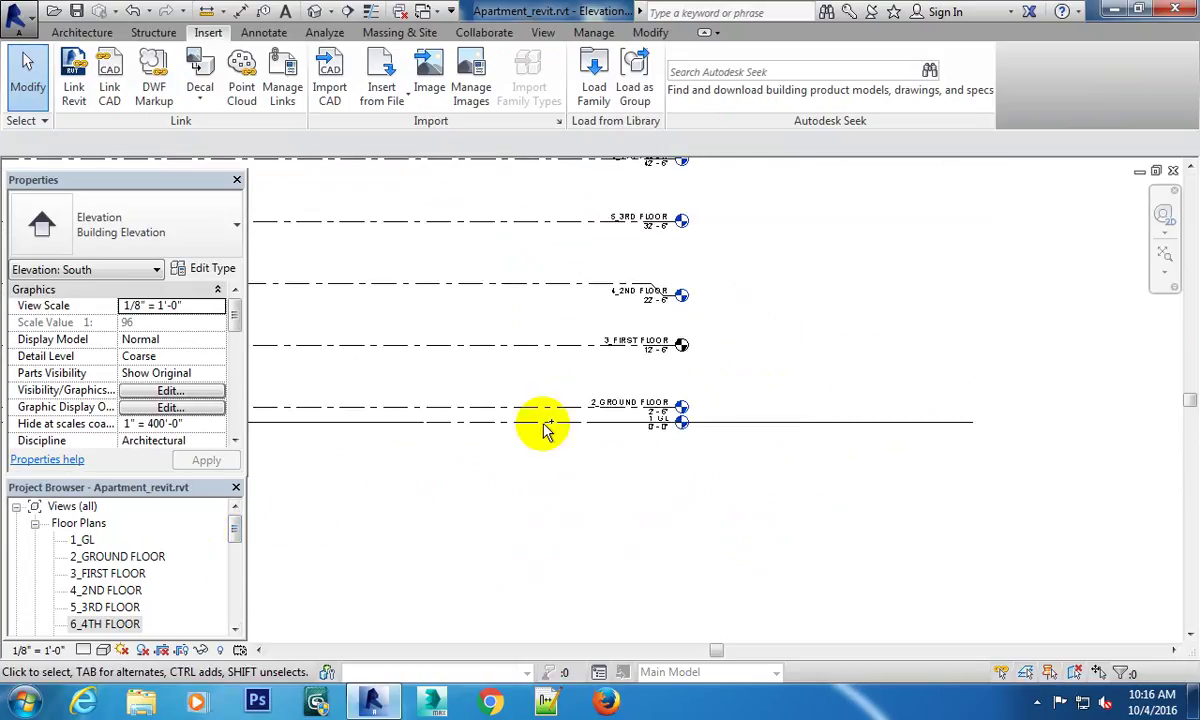
double_click(660, 420)
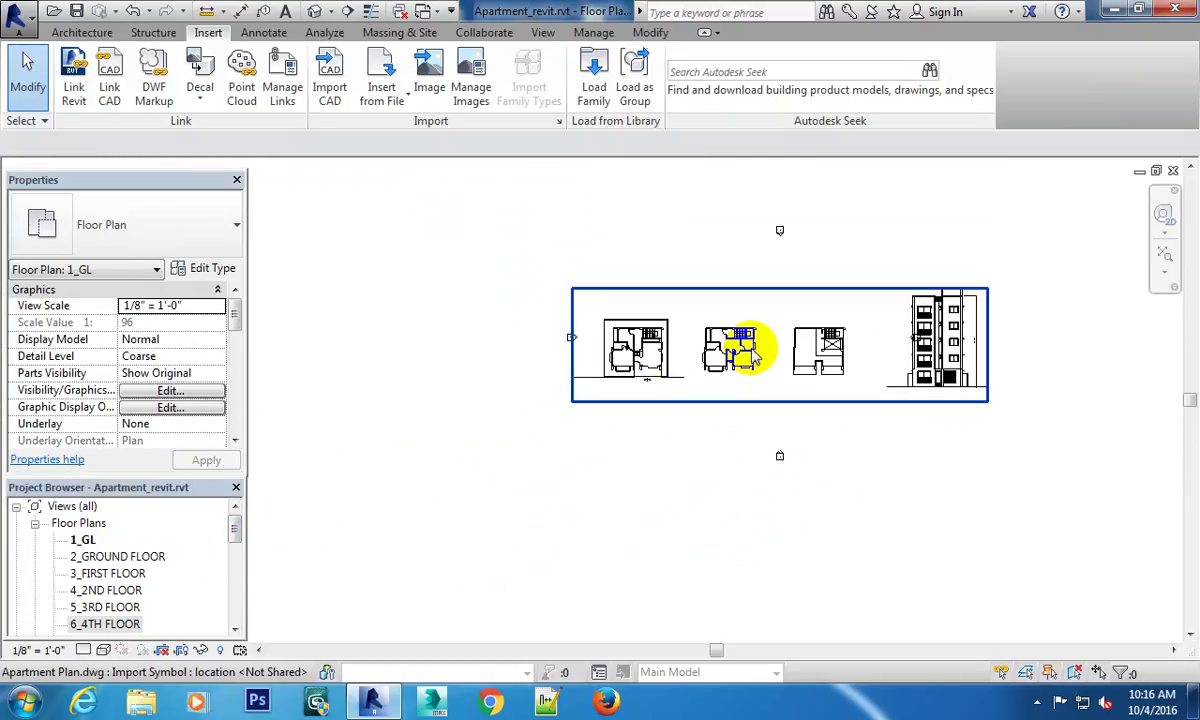
Select the imported Apartment Plan.dwg and copy it to the clipboard.
click(748, 348)
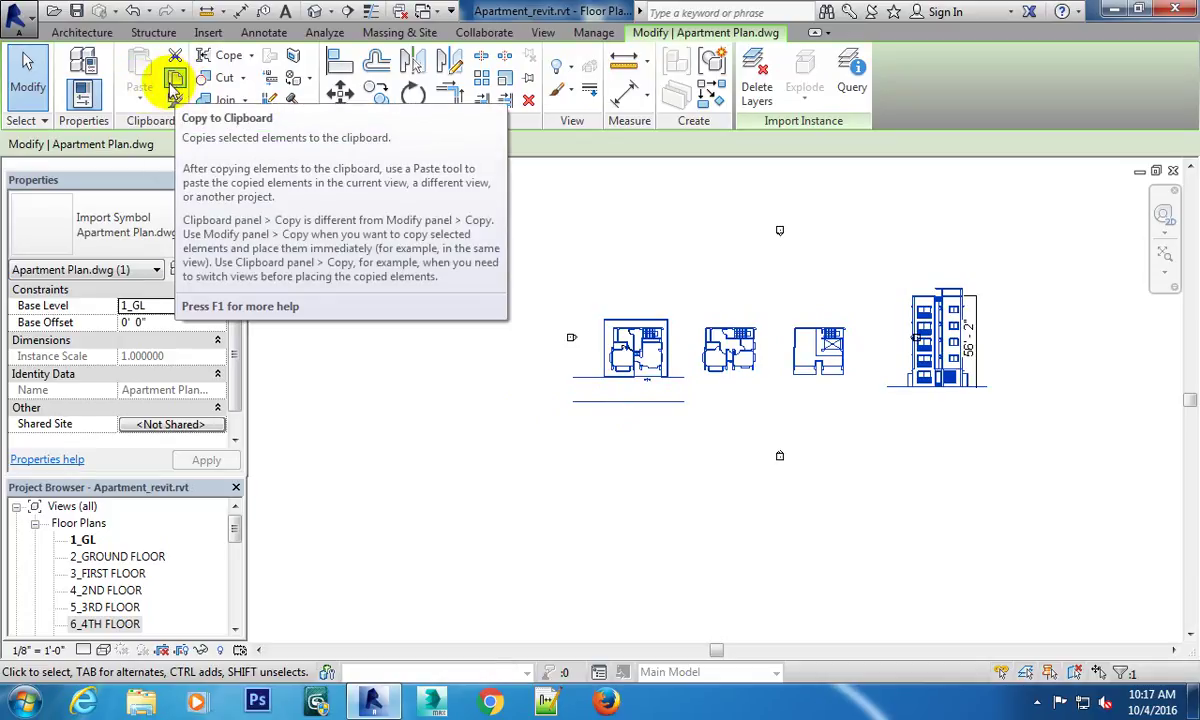
click(175, 80)
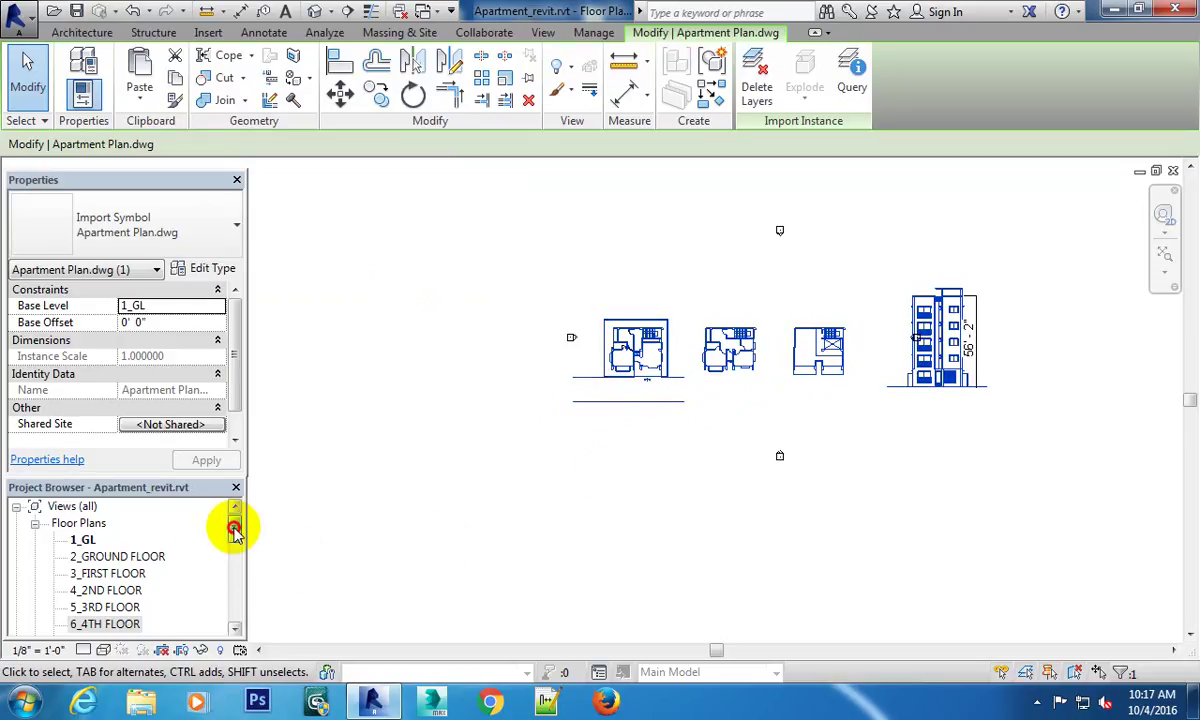
drag(234, 530, 235, 537)
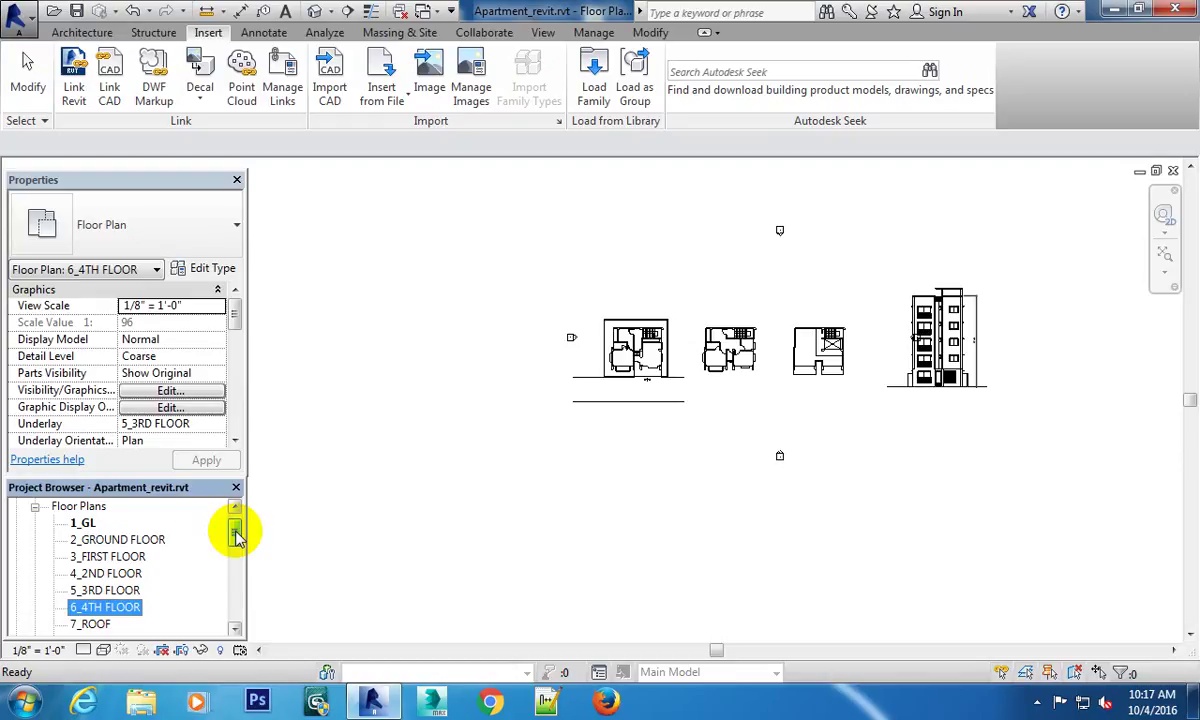
drag(235, 540, 240, 570)
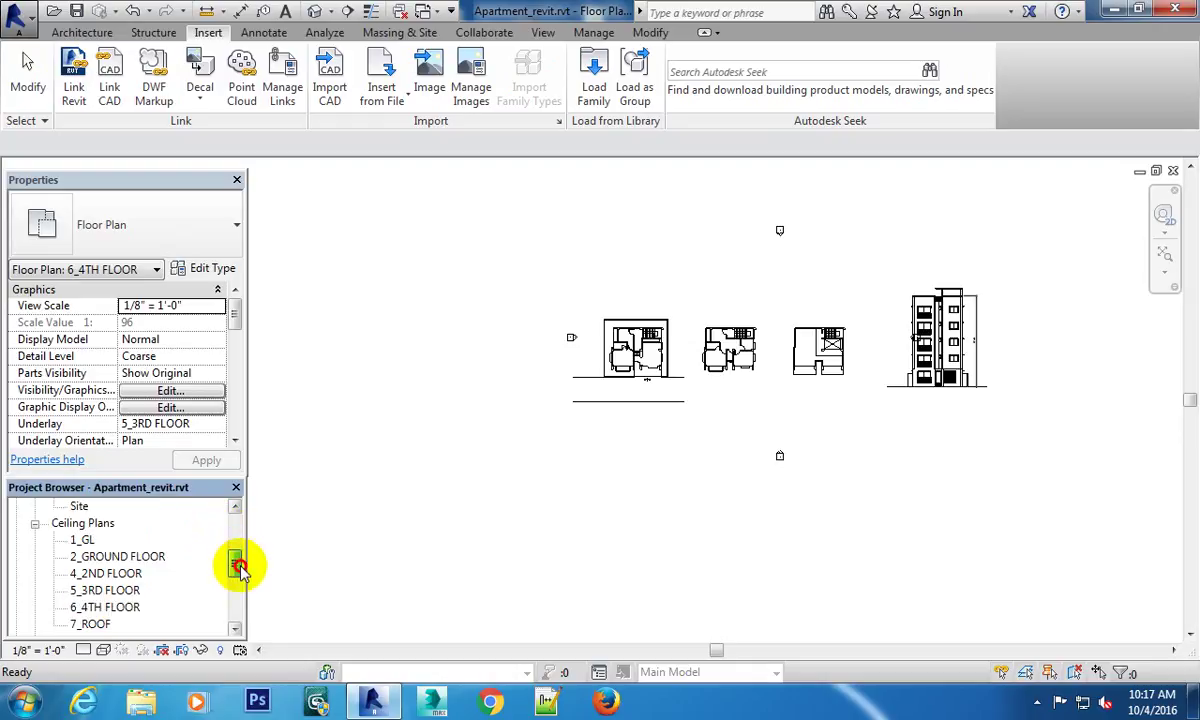
Reselect the CAD import and switch back to the South elevation with Ctrl+Tab.
click(640, 365)
scroll(650, 350, up, 3)
scroll(811, 460, down, 3)
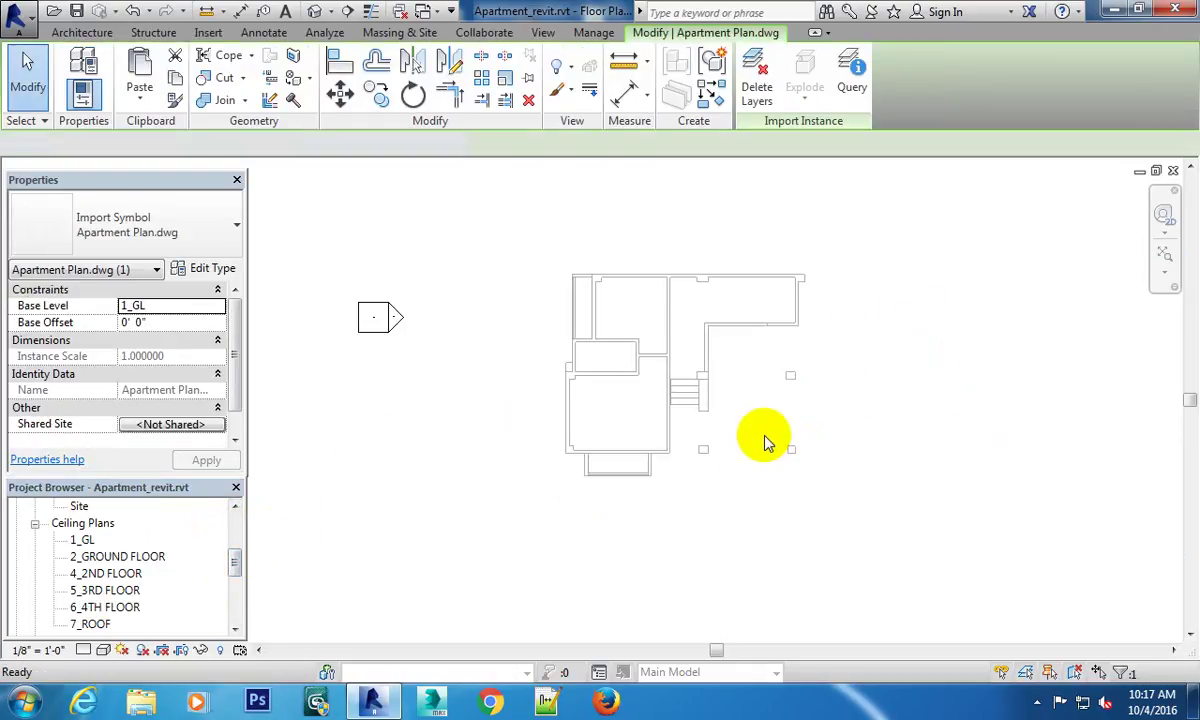
scroll(763, 430, down, 3)
key(ctrl+Tab)
key(ctrl+Tab)
mouse_move(750, 429)
middle_down()
mouse_move(803, 383)
mouse_move(897, 402)
mouse_move(828, 373)
mouse_move(758, 455)
middle_up()
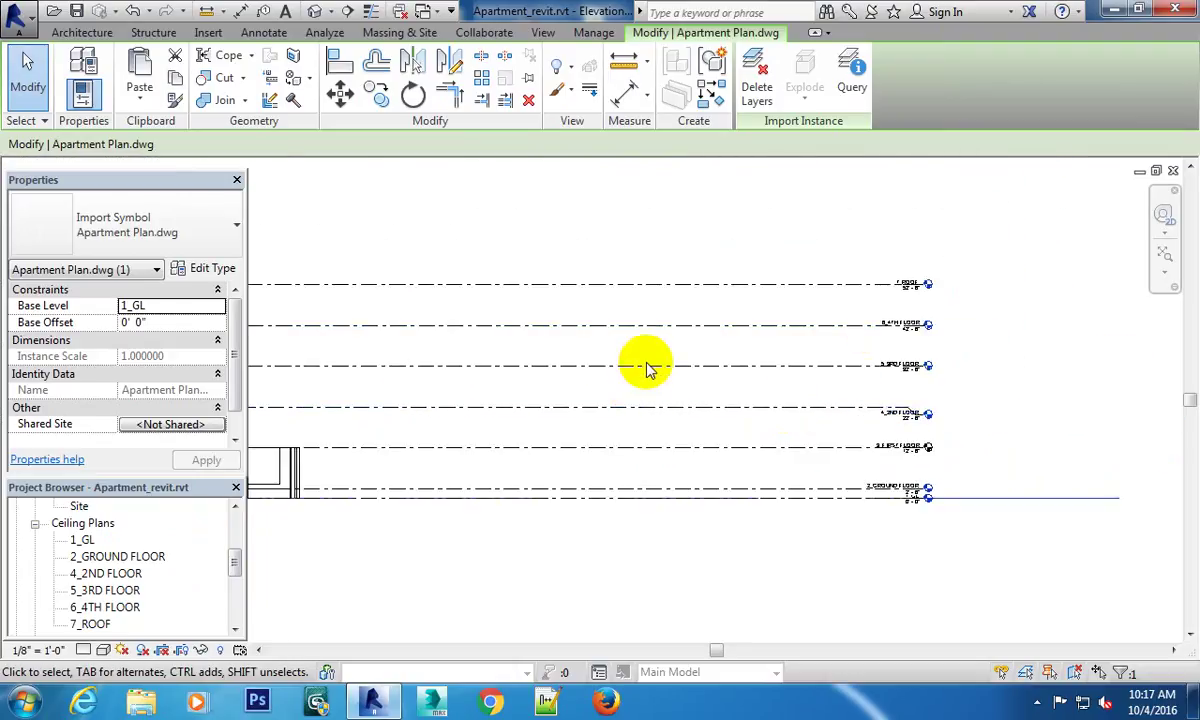
Paste the Apartment Plan.dwg copy aligned to the 6_4TH FLOOR level, dismissing the save reminder.
click(145, 105)
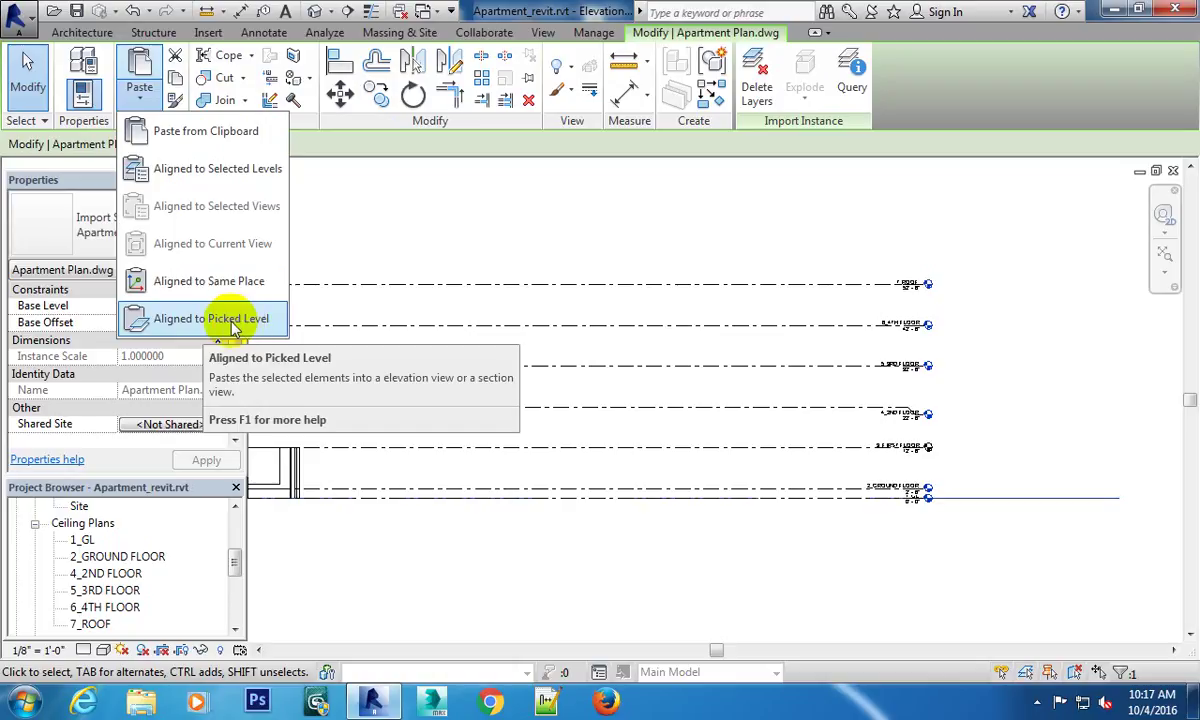
mouse_move(210, 318)
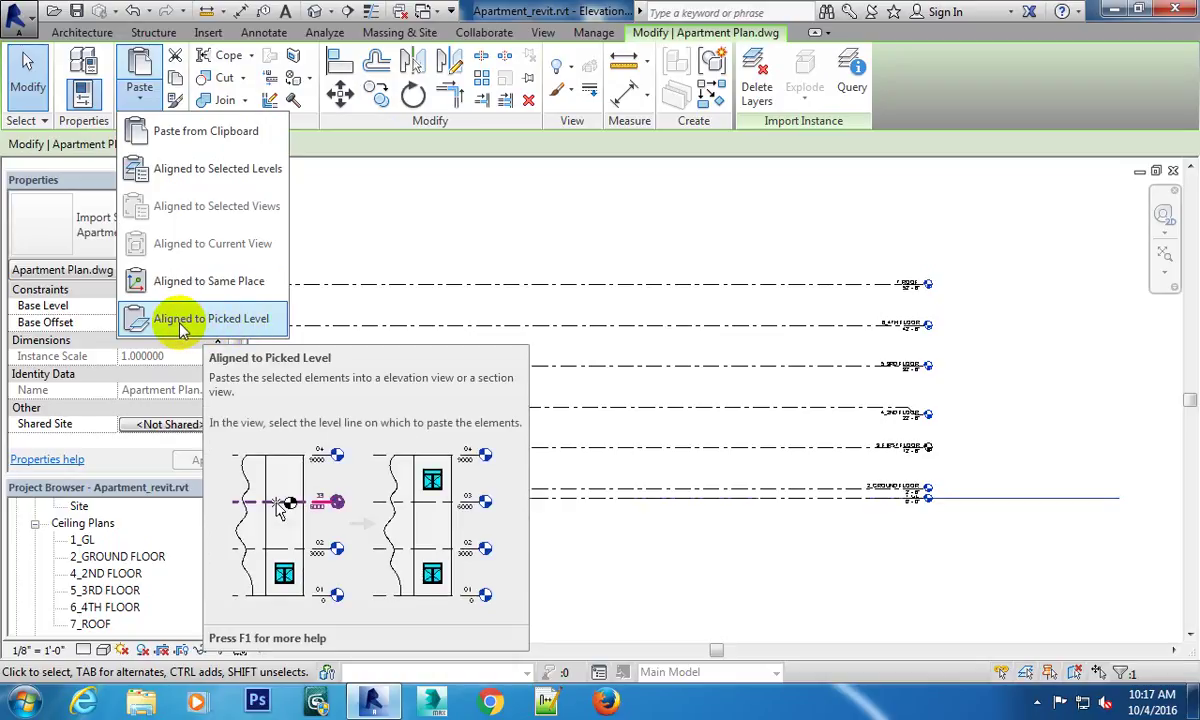
click(183, 320)
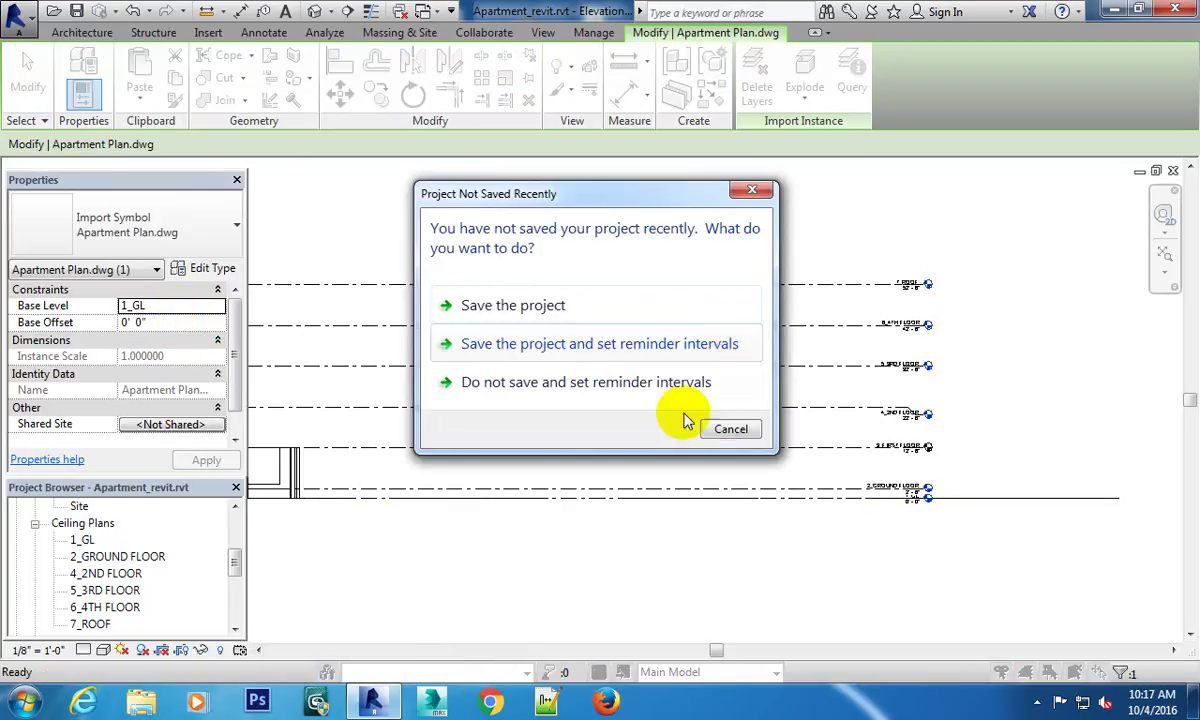
click(730, 429)
mouse_move(858, 335)
middle_down()
mouse_move(1112, 281)
mouse_move(884, 316)
mouse_move(910, 285)
middle_up()
scroll(910, 285, up, 2)
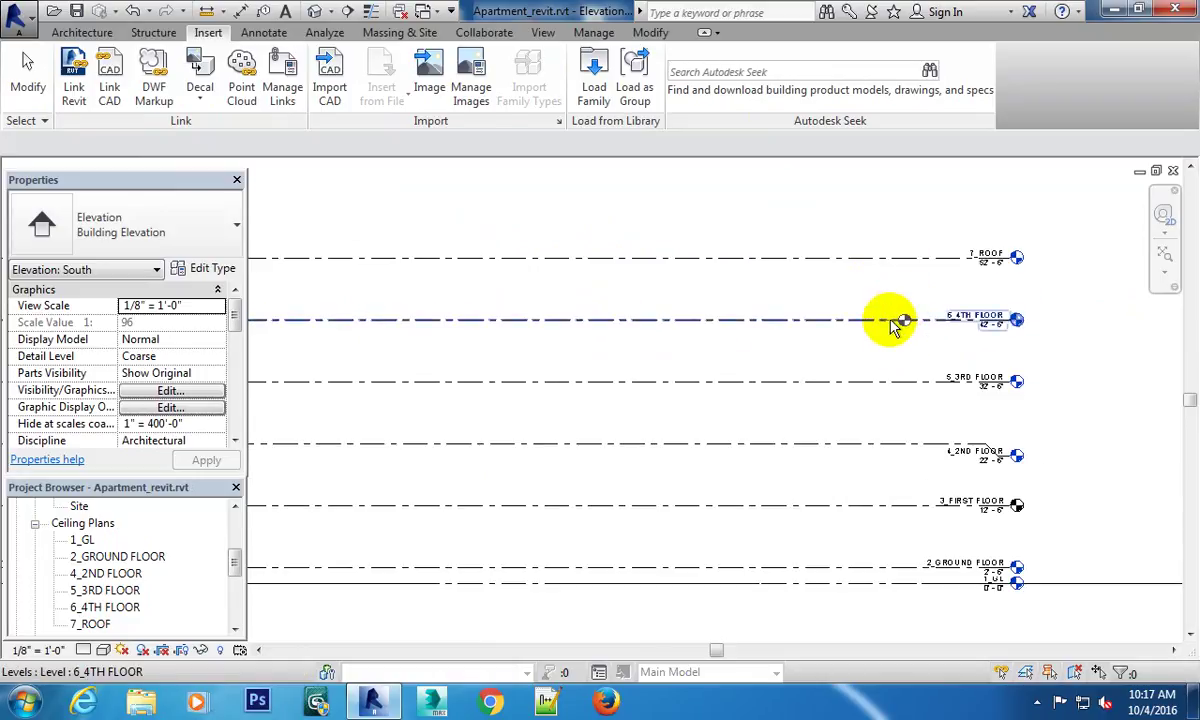
click(892, 319)
Deselect the pasted import and zoom around the South elevation to check its placement.
scroll(865, 378, down, 3)
scroll(946, 348, up, 1)
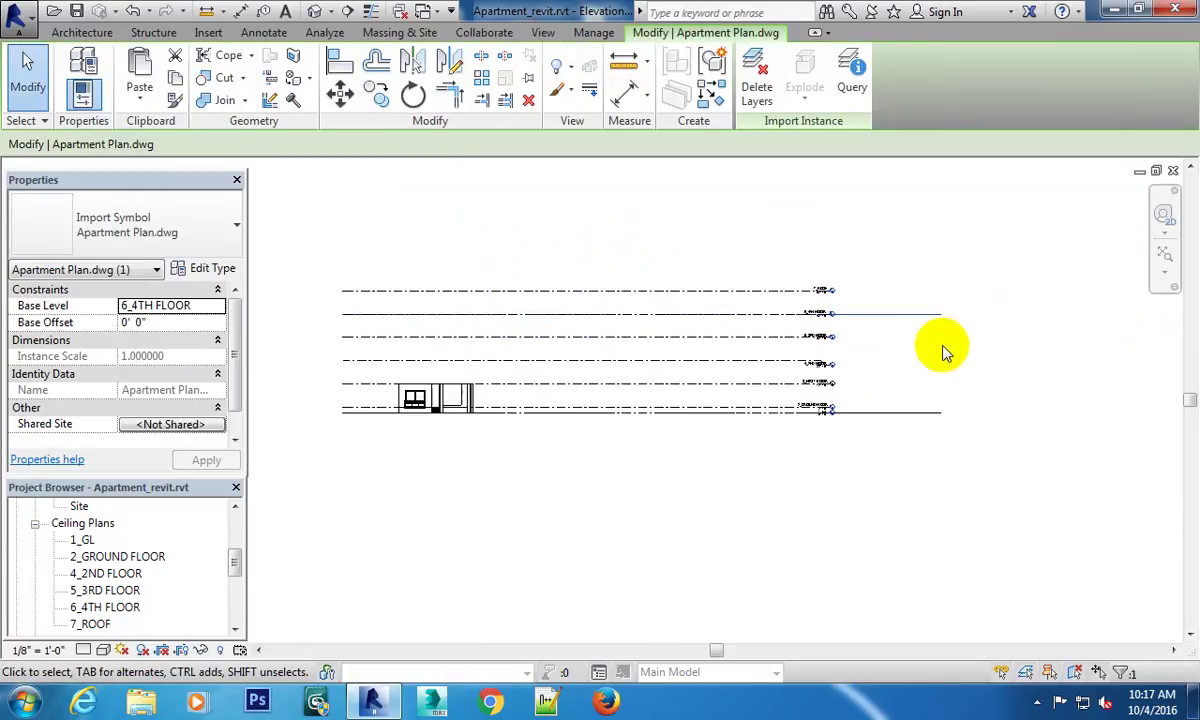
key(Escape)
scroll(817, 327, up, 2)
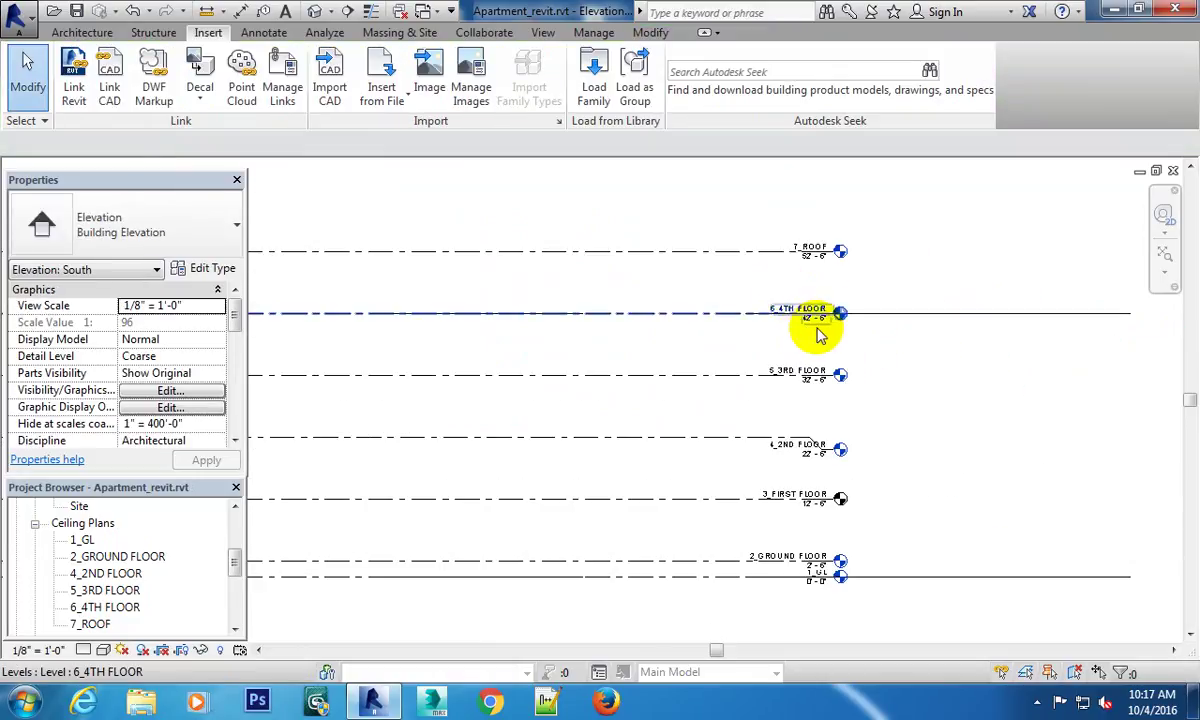
scroll(811, 308, down, 1)
scroll(810, 318, up, 2)
scroll(810, 318, up, 2)
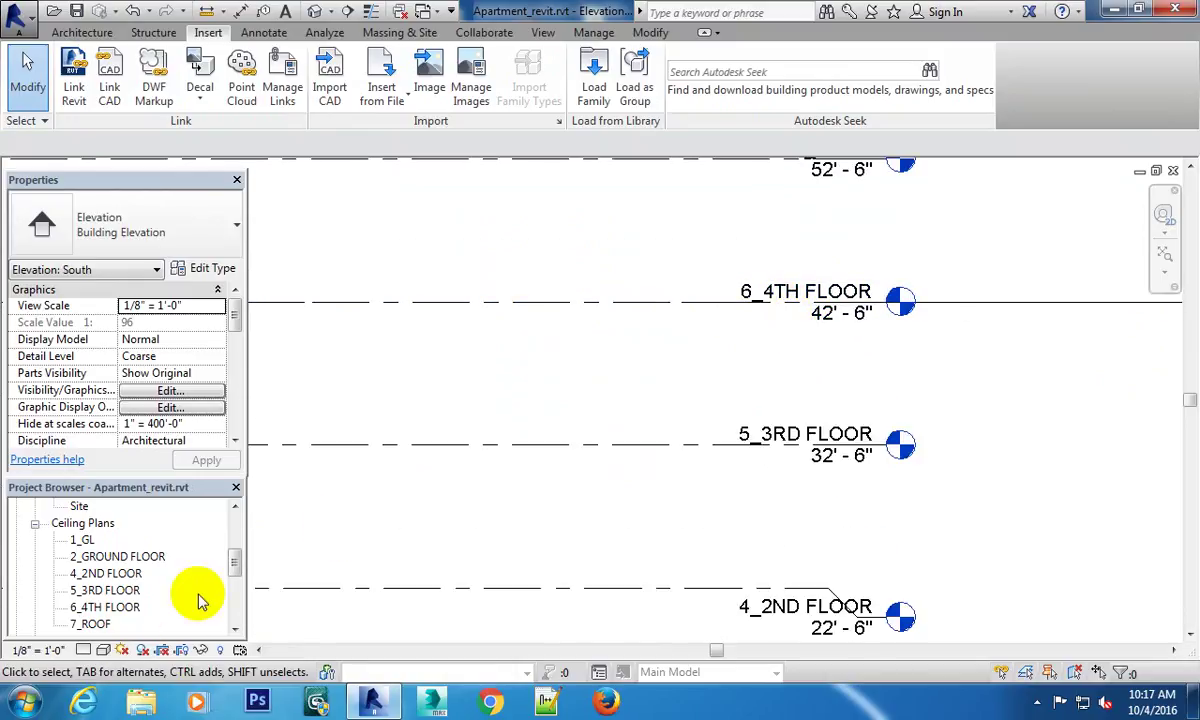
Look through the 6_4TH FLOOR and 5_3RD FLOOR ceiling plans.
double_click(128, 607)
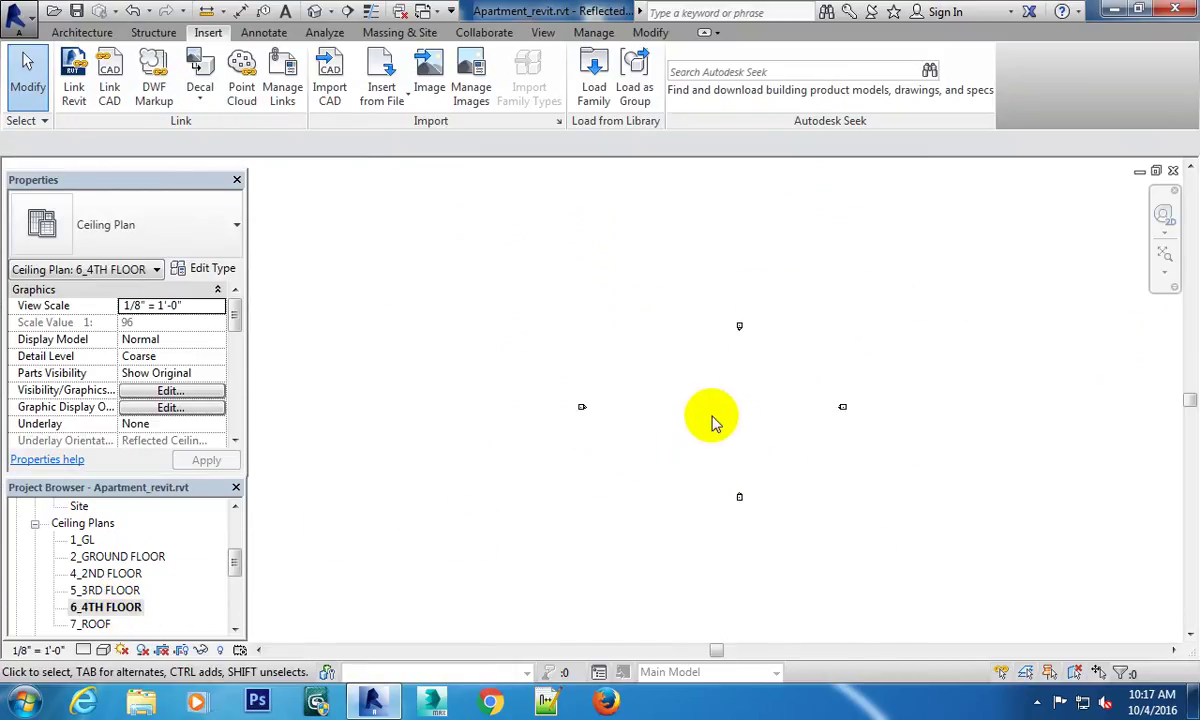
double_click(106, 590)
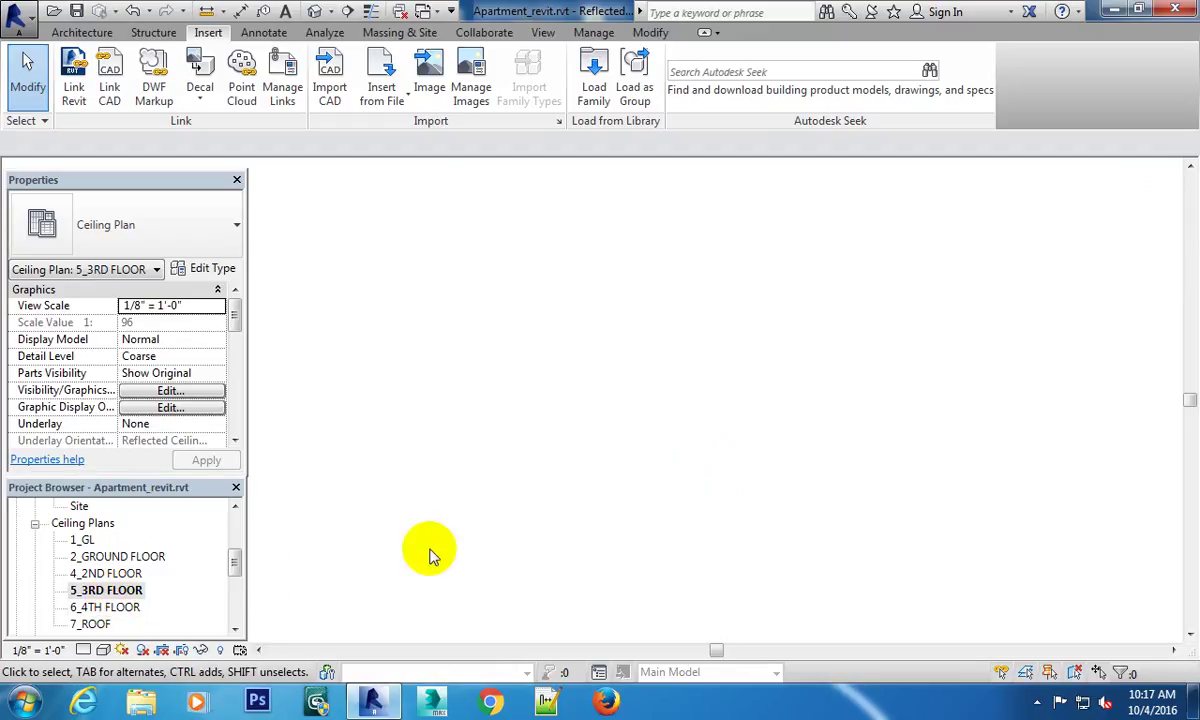
scroll(705, 392, up, 2)
scroll(725, 345, up, 2)
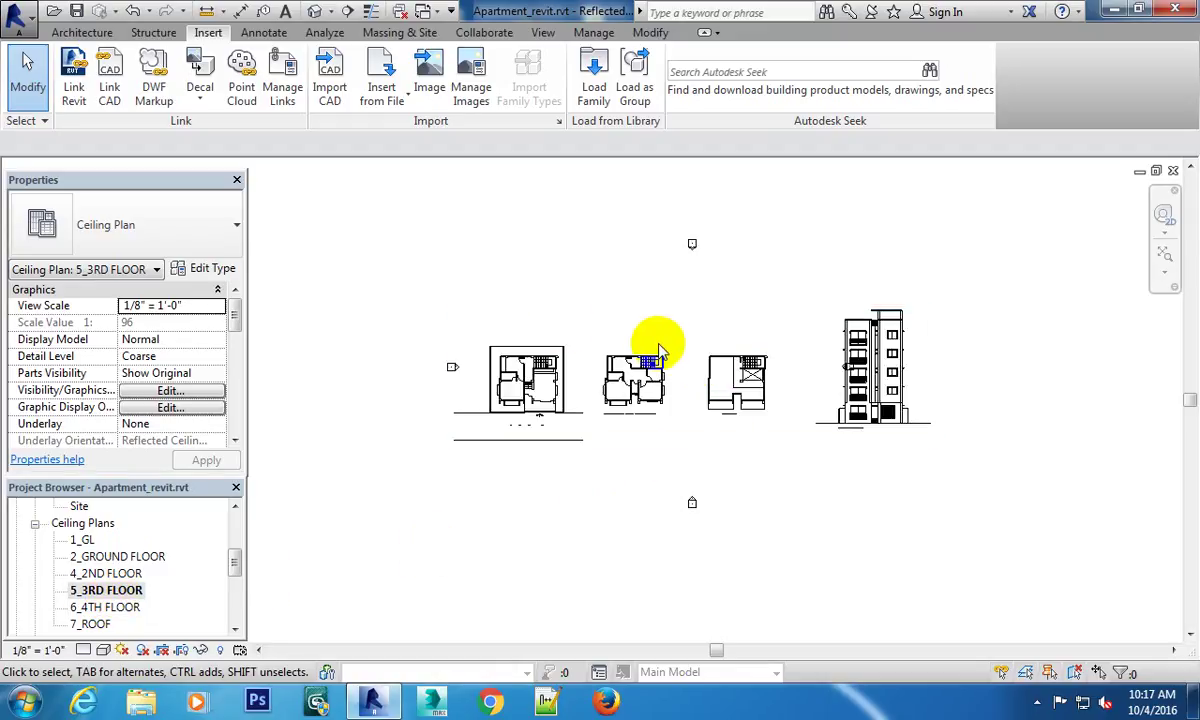
scroll(760, 340, up, 1)
scroll(765, 355, up, 1)
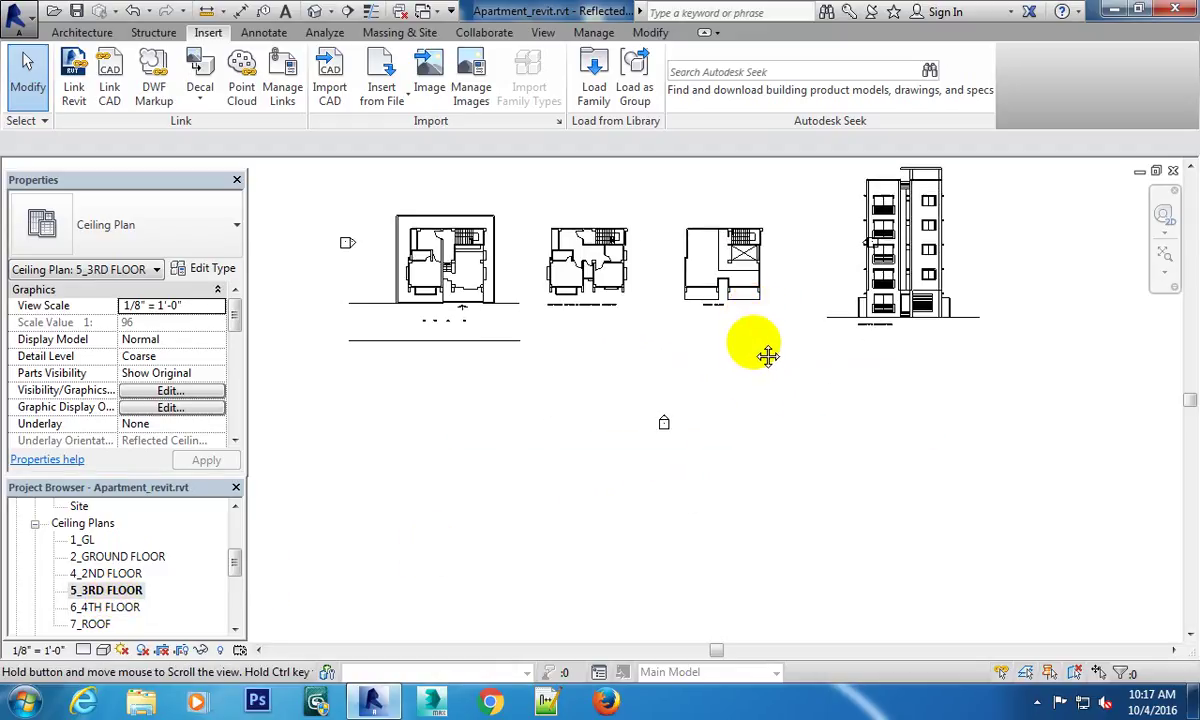
scroll(771, 343, up, 1)
scroll(546, 327, up, 1)
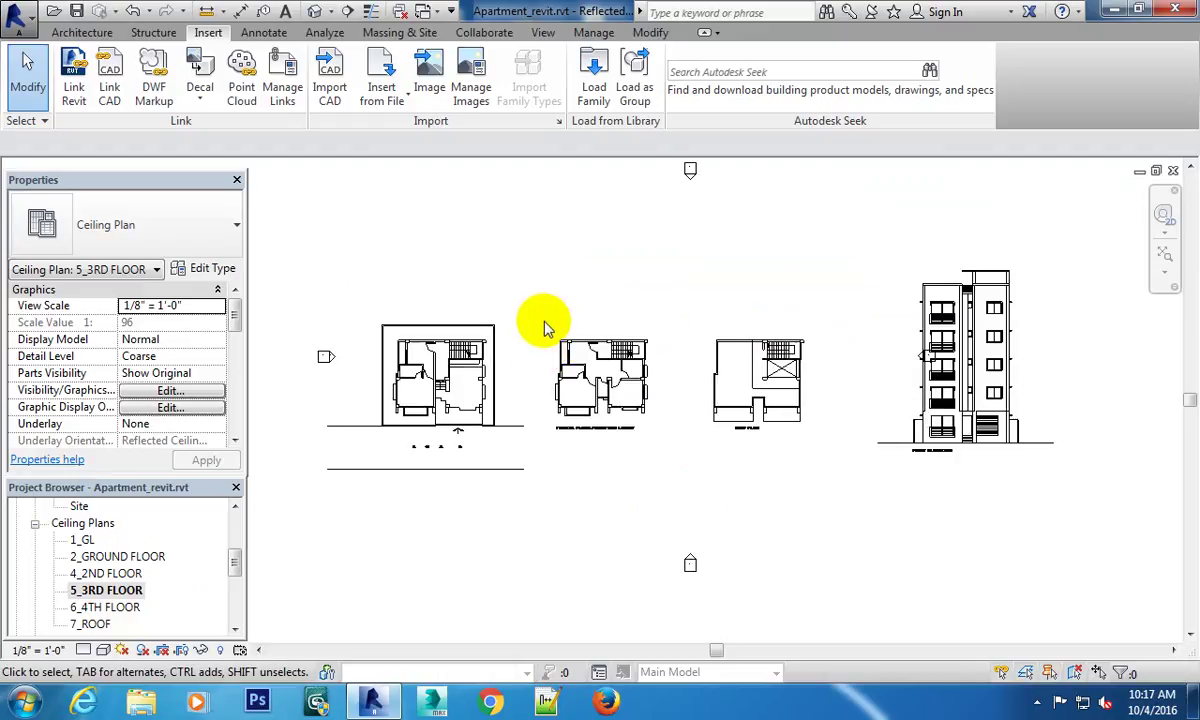
Check the 4_2ND FLOOR and 2_GROUND FLOOR ceiling plans, zooming and panning the view.
double_click(108, 574)
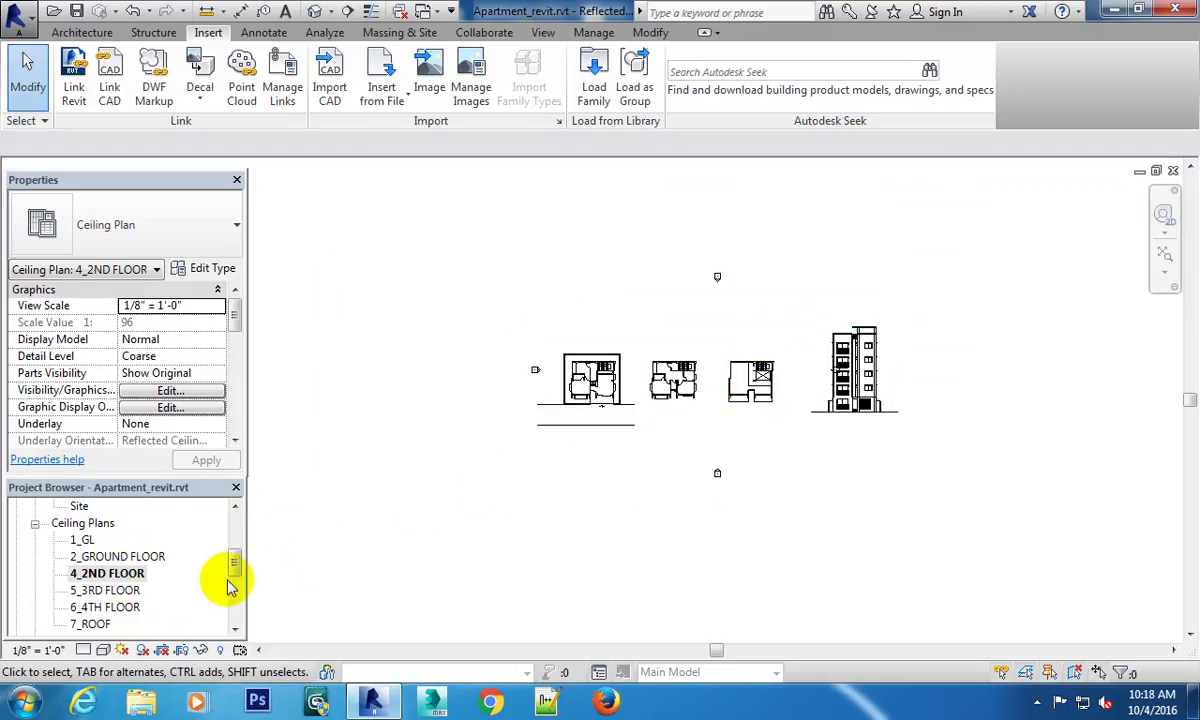
double_click(95, 556)
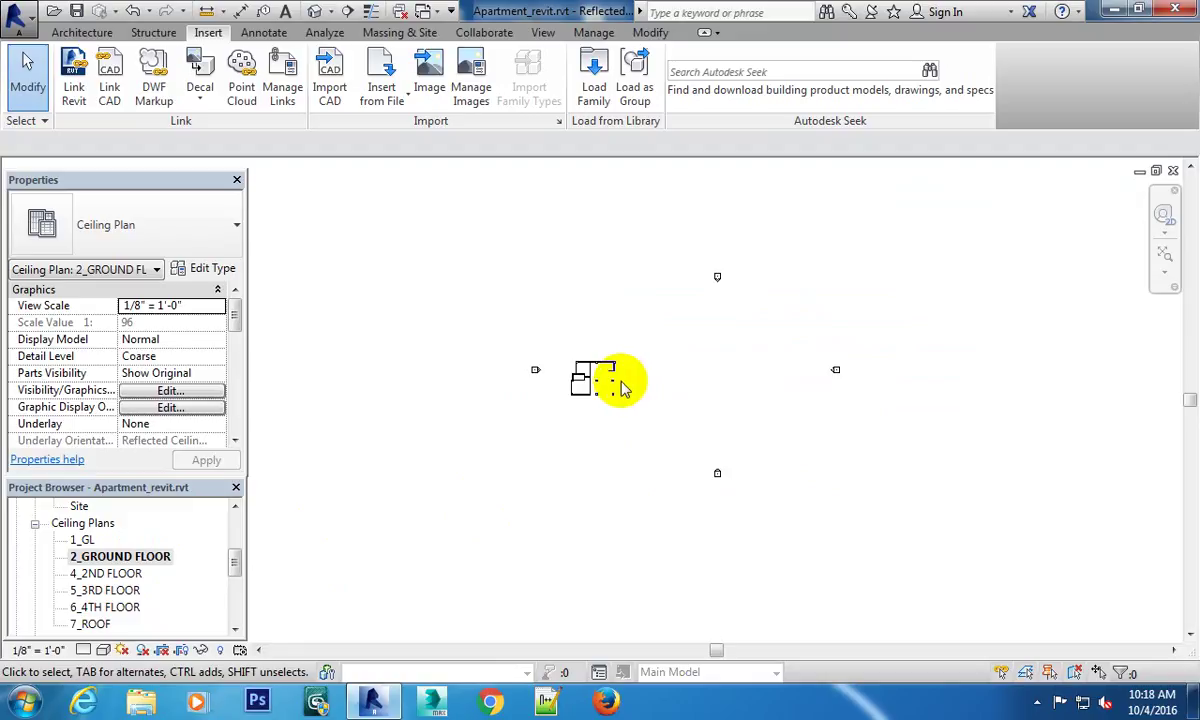
scroll(650, 370, up, 1)
scroll(660, 360, up, 1)
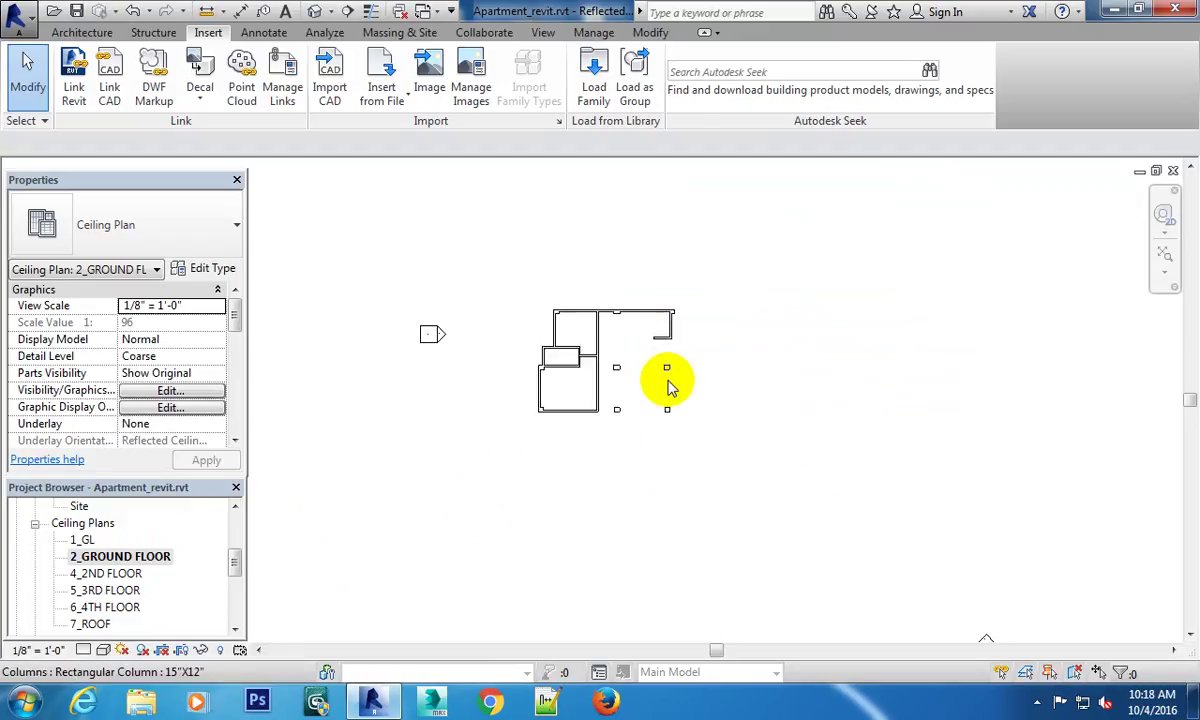
scroll(700, 410, down, 2)
scroll(740, 415, down, 2)
scroll(780, 390, down, 1)
middle_drag(790, 377, 786, 369)
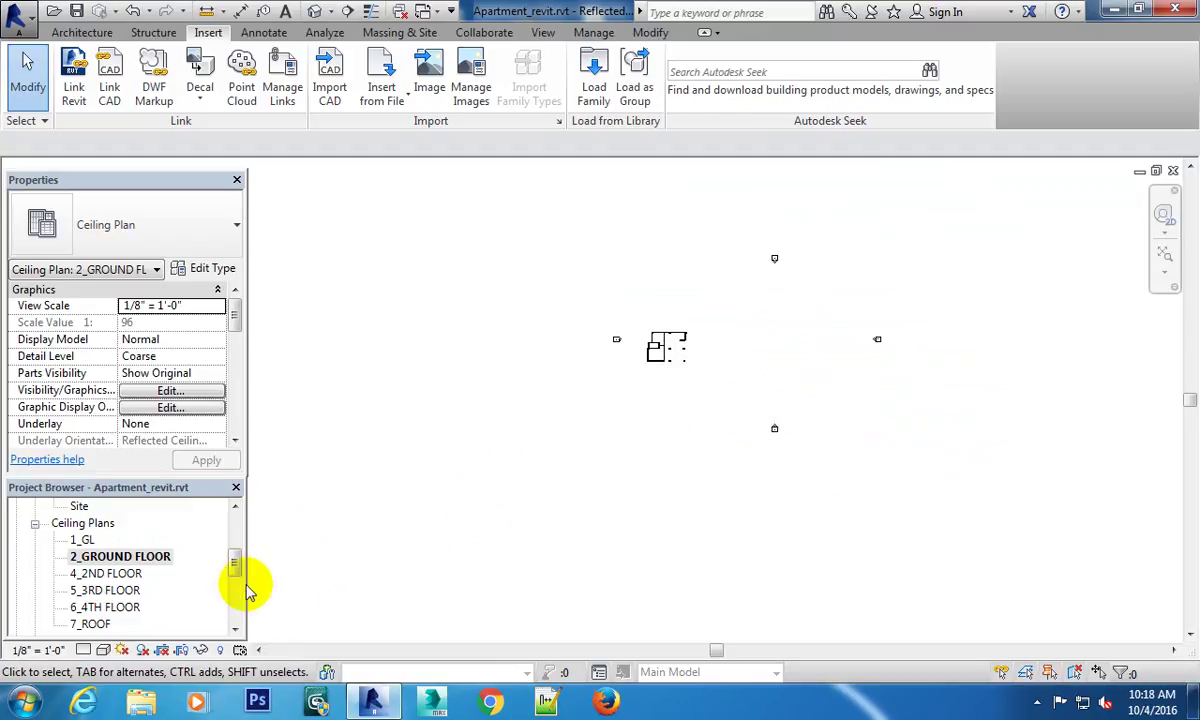
scroll(237, 566, down, 1)
Flip between the 7_ROOF, 6_4TH, 5_3RD, 4_2ND and 1_GL ceiling plans to compare them.
double_click(88, 590)
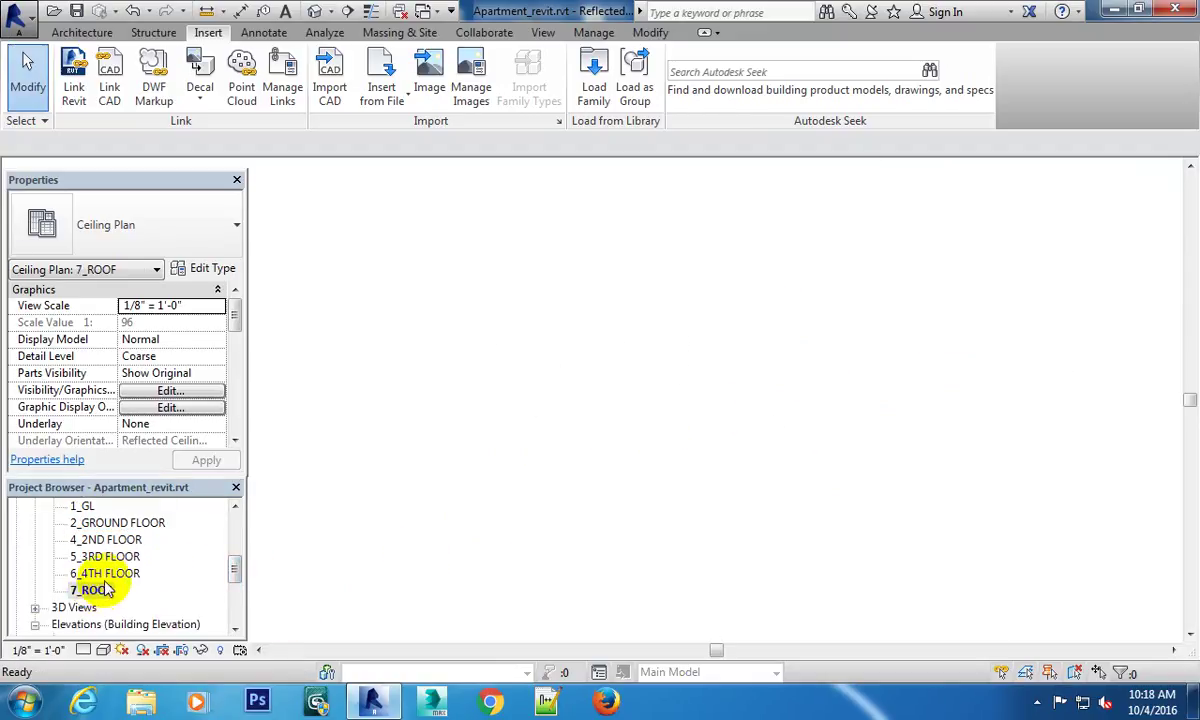
double_click(118, 574)
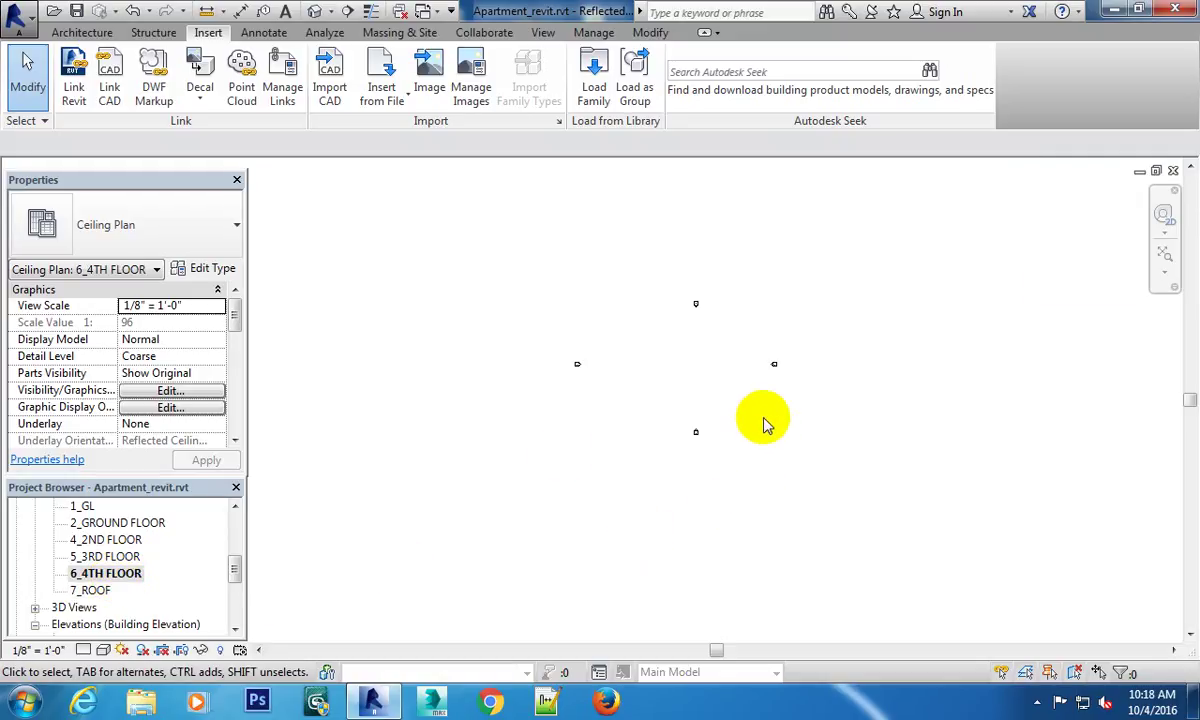
click(117, 557)
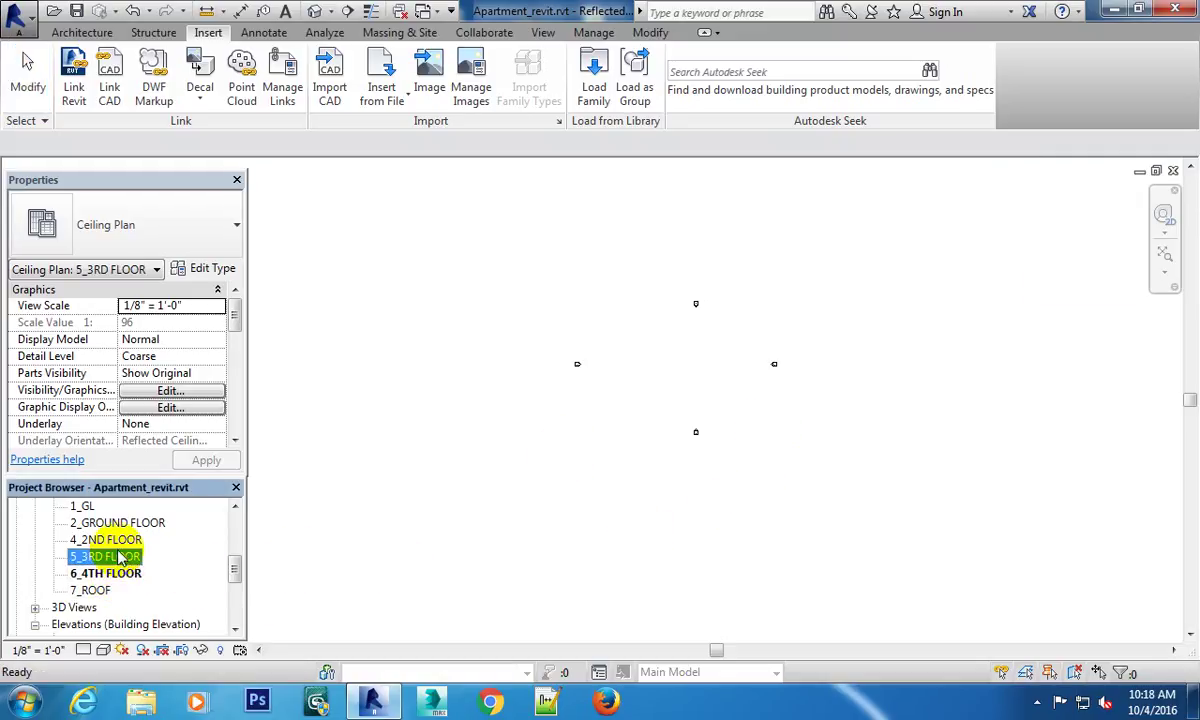
double_click(118, 557)
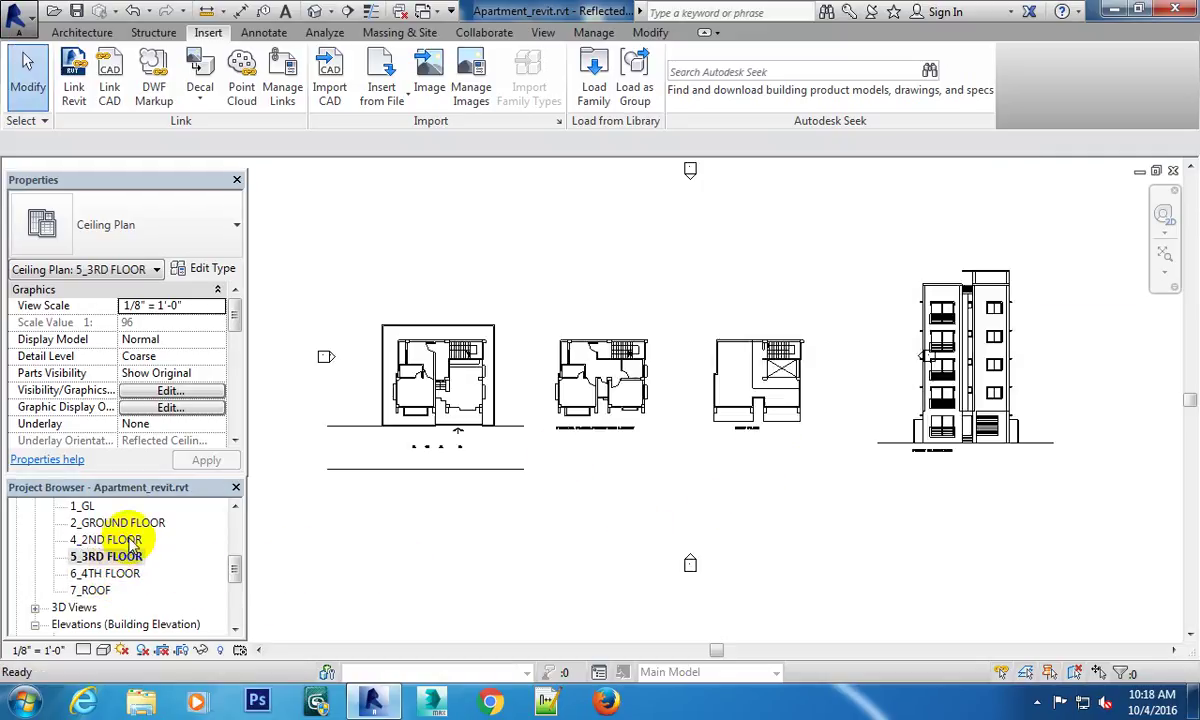
double_click(128, 541)
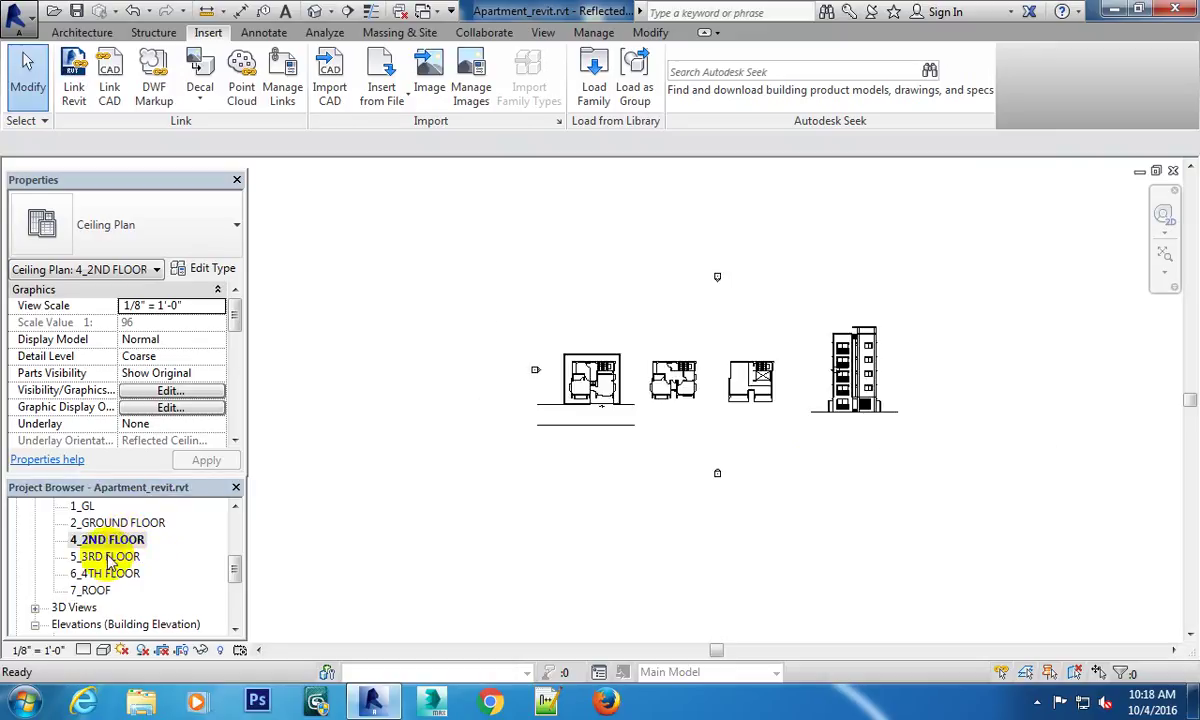
double_click(112, 557)
double_click(122, 540)
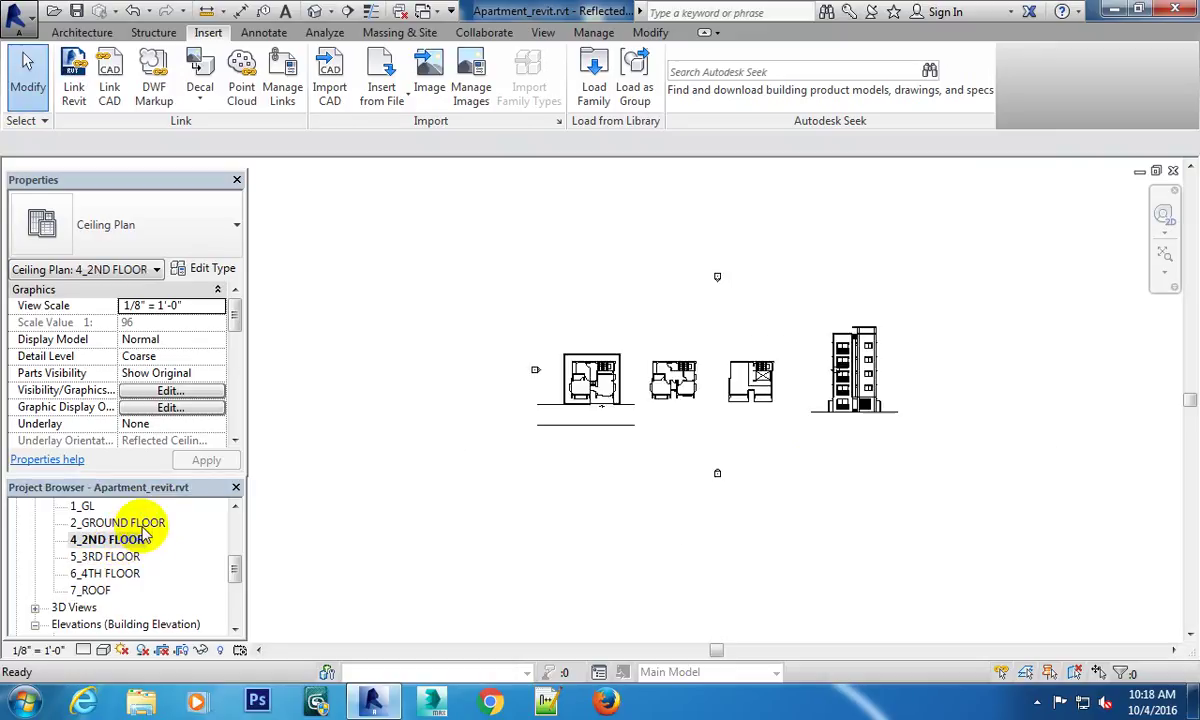
double_click(115, 522)
double_click(82, 506)
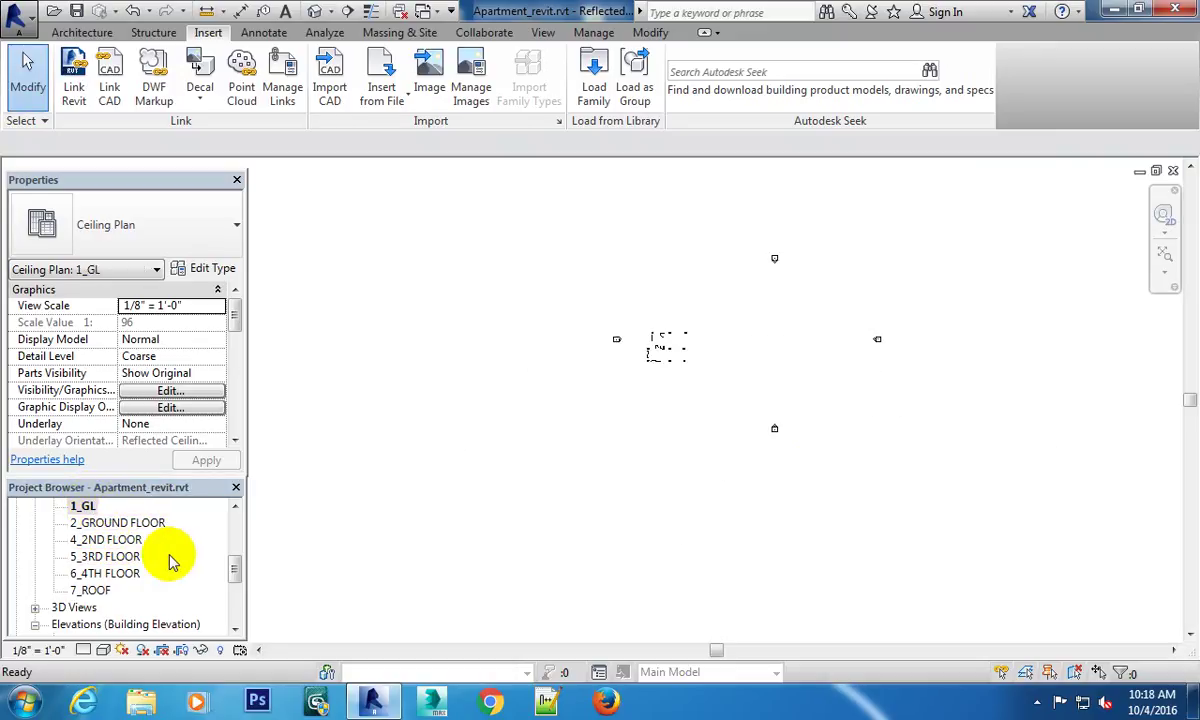
Scroll the Project Browser up to Floor Plans and open the 6_4TH FLOOR plan.
scroll(236, 555, up, 1)
scroll(193, 571, up, 2)
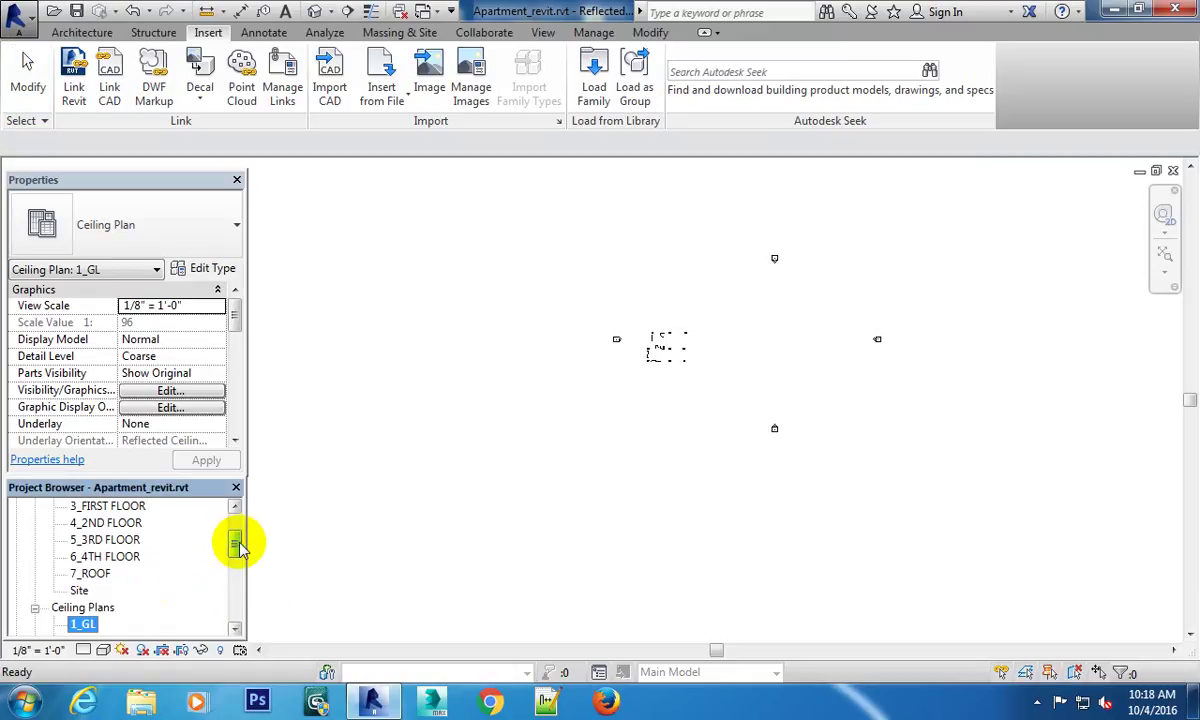
drag(235, 548, 235, 537)
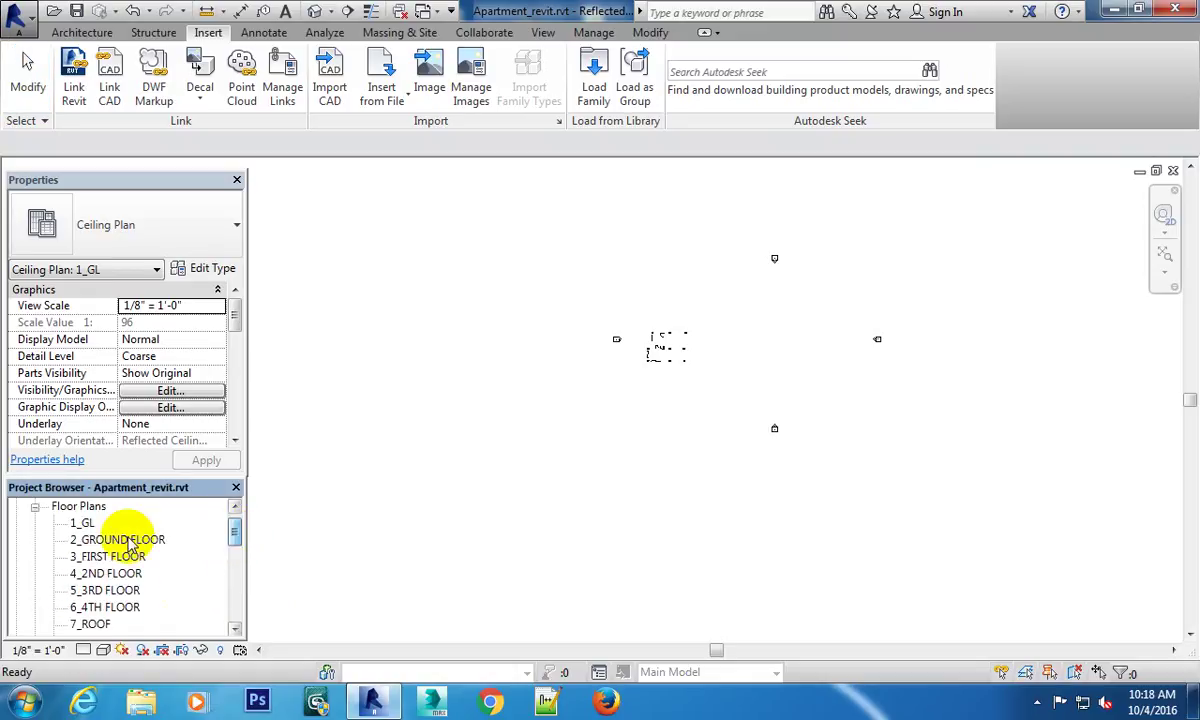
double_click(115, 607)
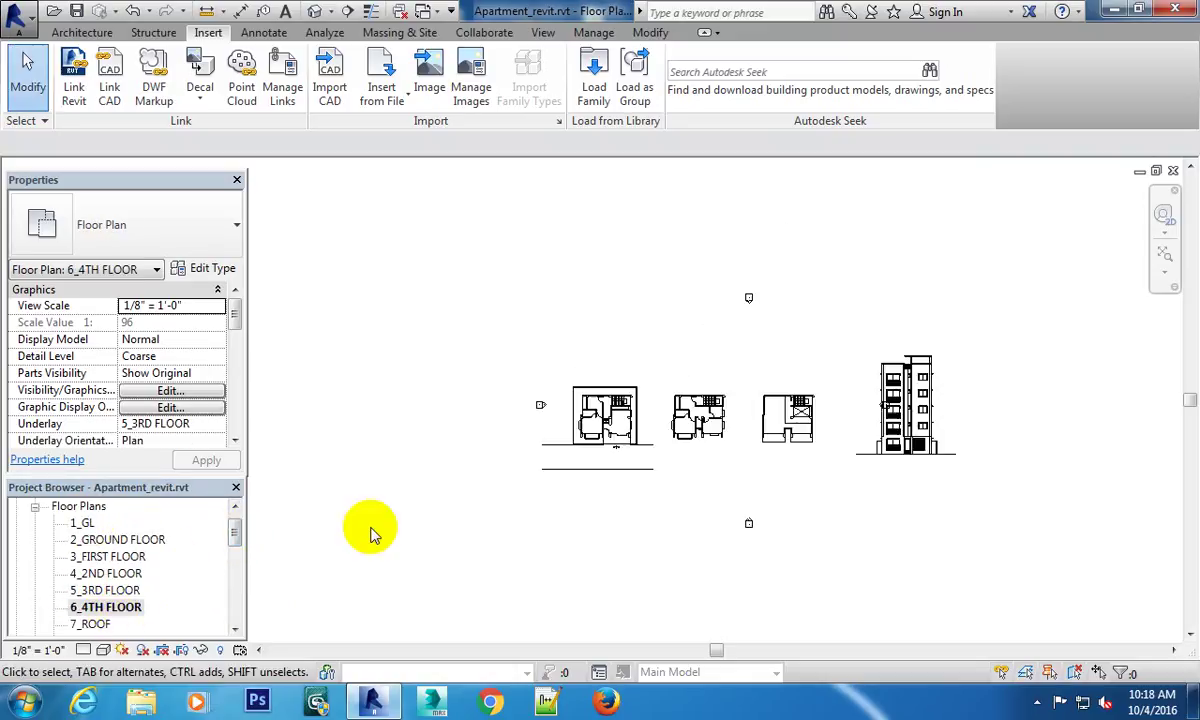
Open the 4_2ND FLOOR plan view and zoom around its drawings.
middle_drag(757, 432, 770, 332)
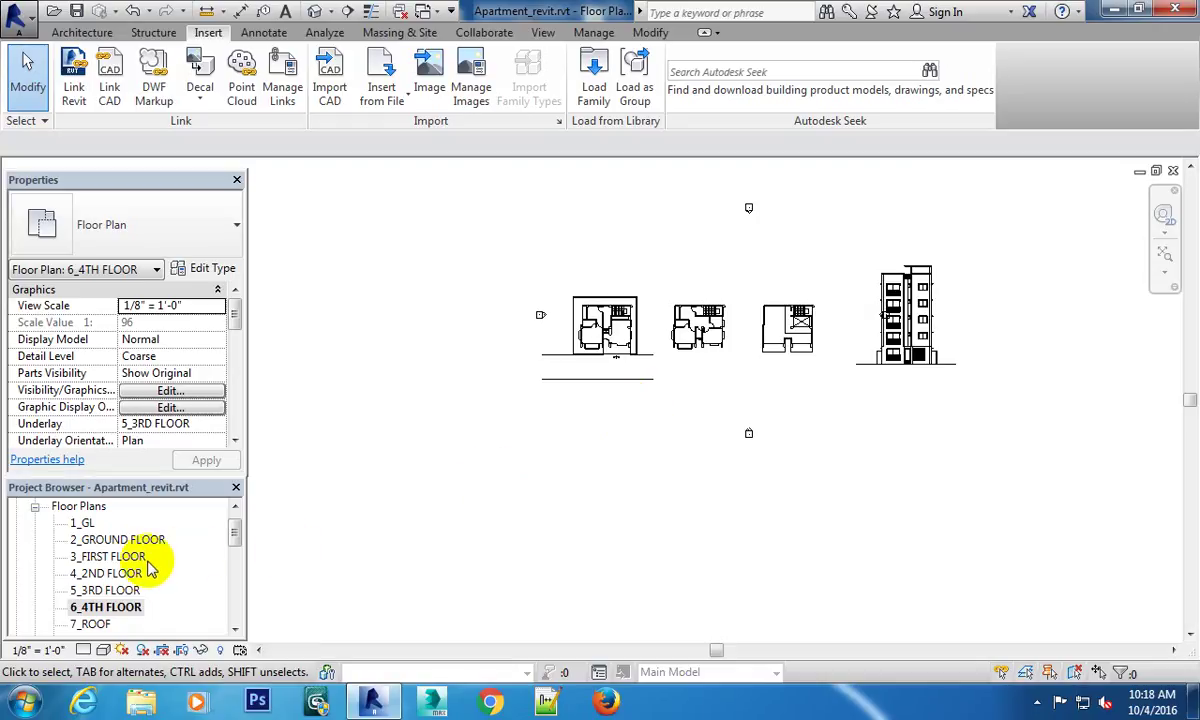
double_click(118, 573)
scroll(605, 437, down, 2)
scroll(745, 388, down, 2)
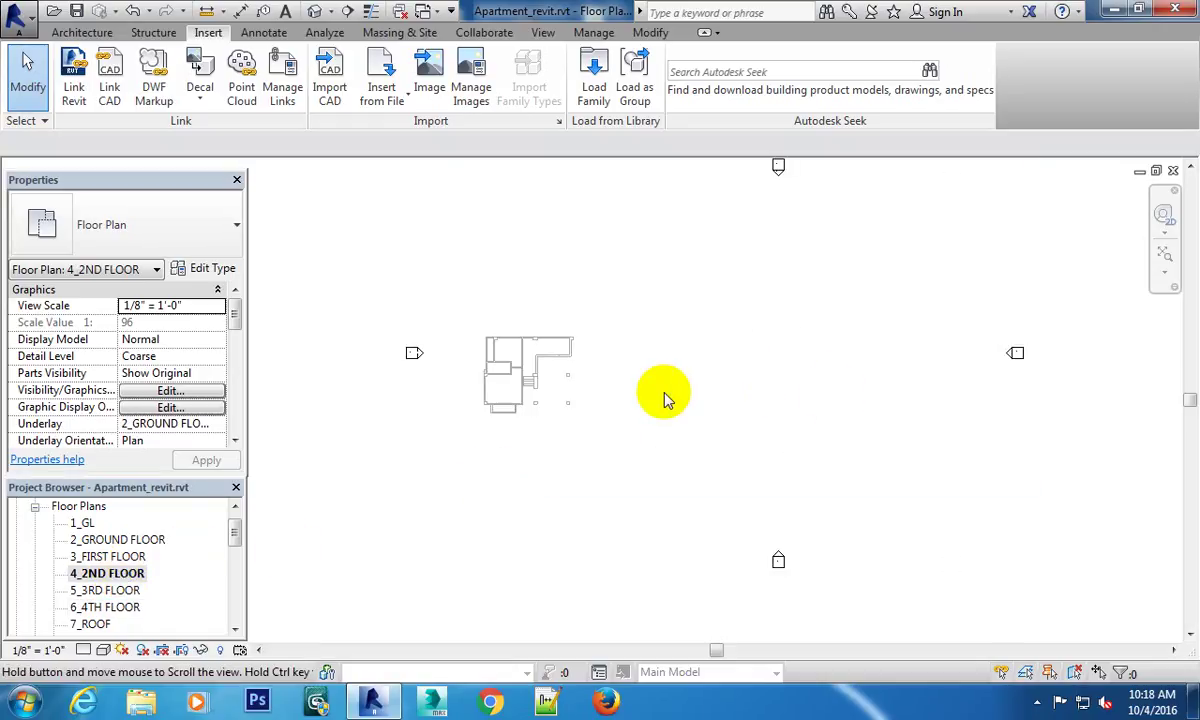
scroll(664, 397, down, 2)
scroll(608, 370, up, 3)
scroll(640, 340, up, 3)
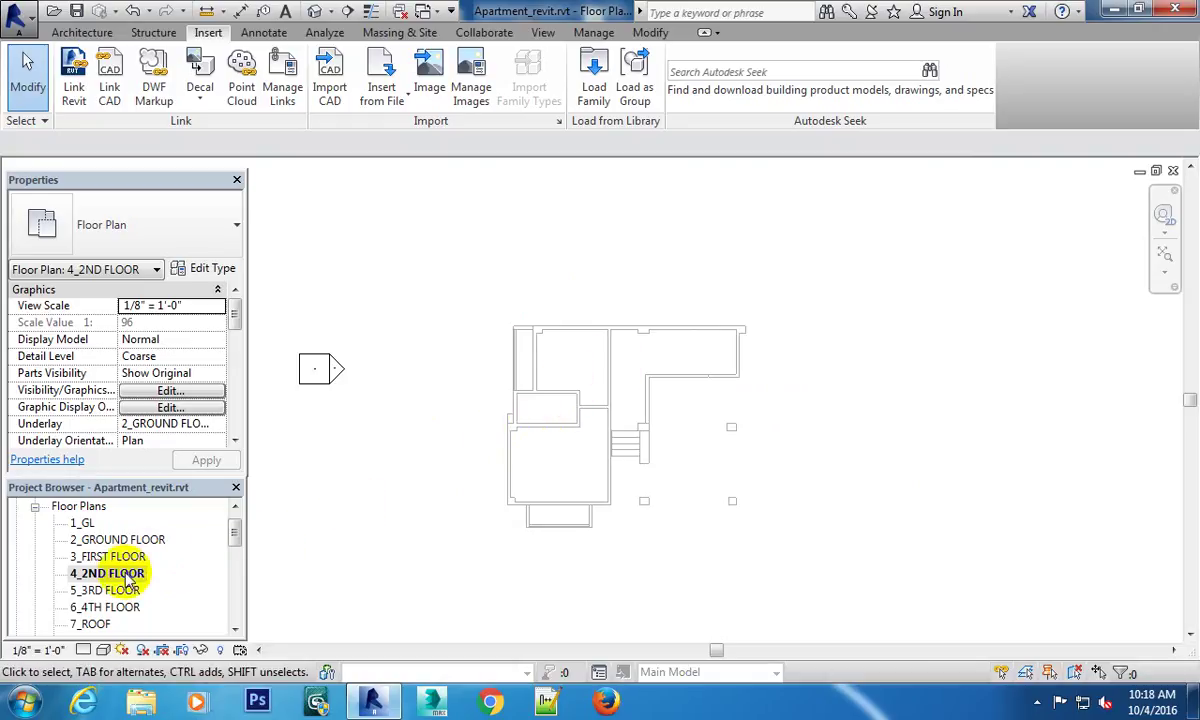
Compare the 3_FIRST FLOOR plan, then return to the 4_2ND FLOOR plan.
double_click(110, 556)
scroll(600, 370, up, 3)
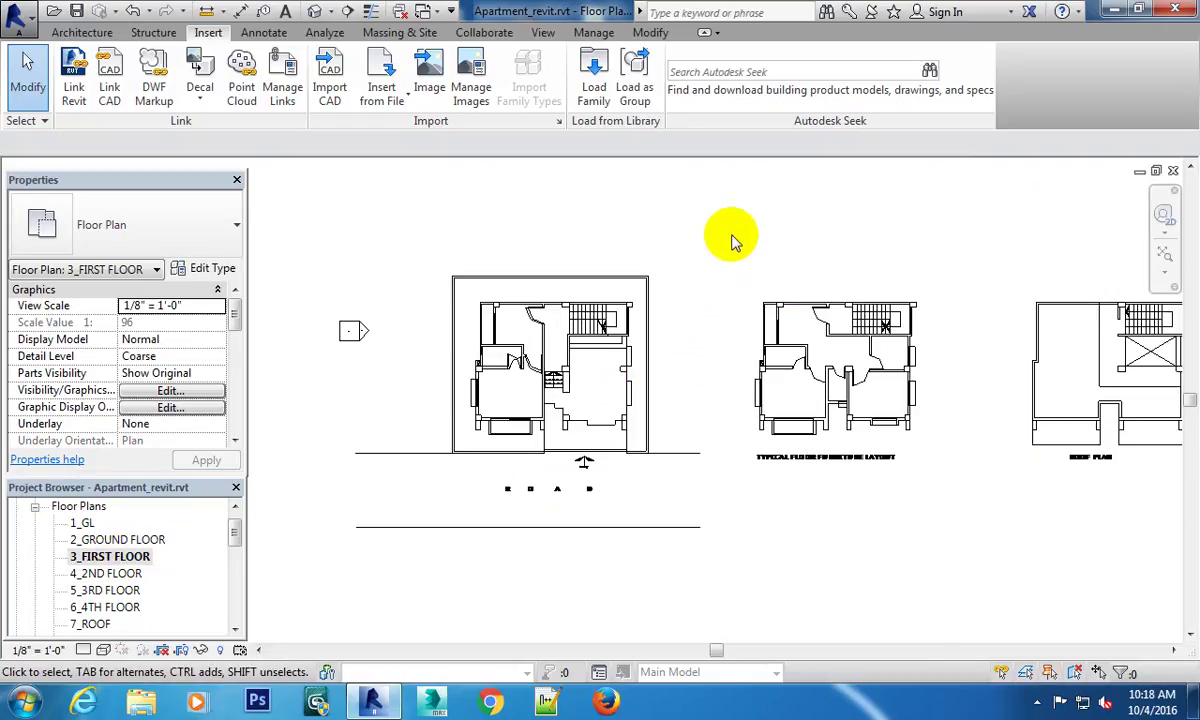
scroll(731, 327, up, 1)
scroll(785, 393, down, 2)
scroll(818, 388, down, 1)
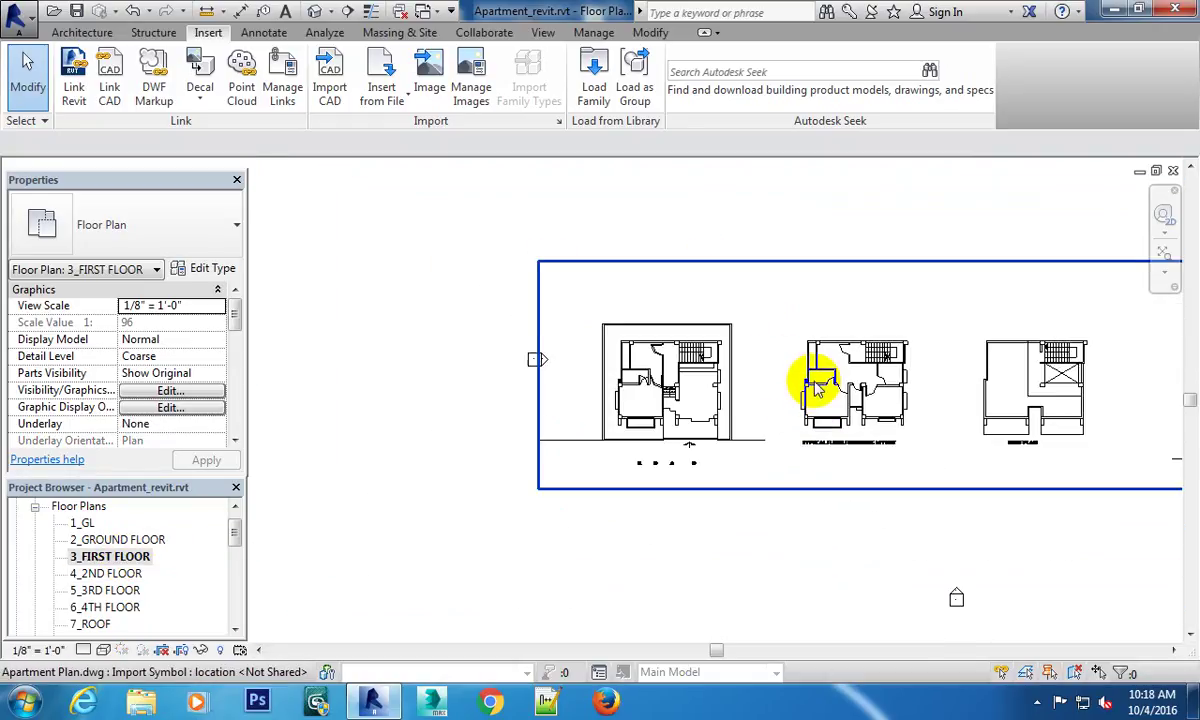
double_click(106, 573)
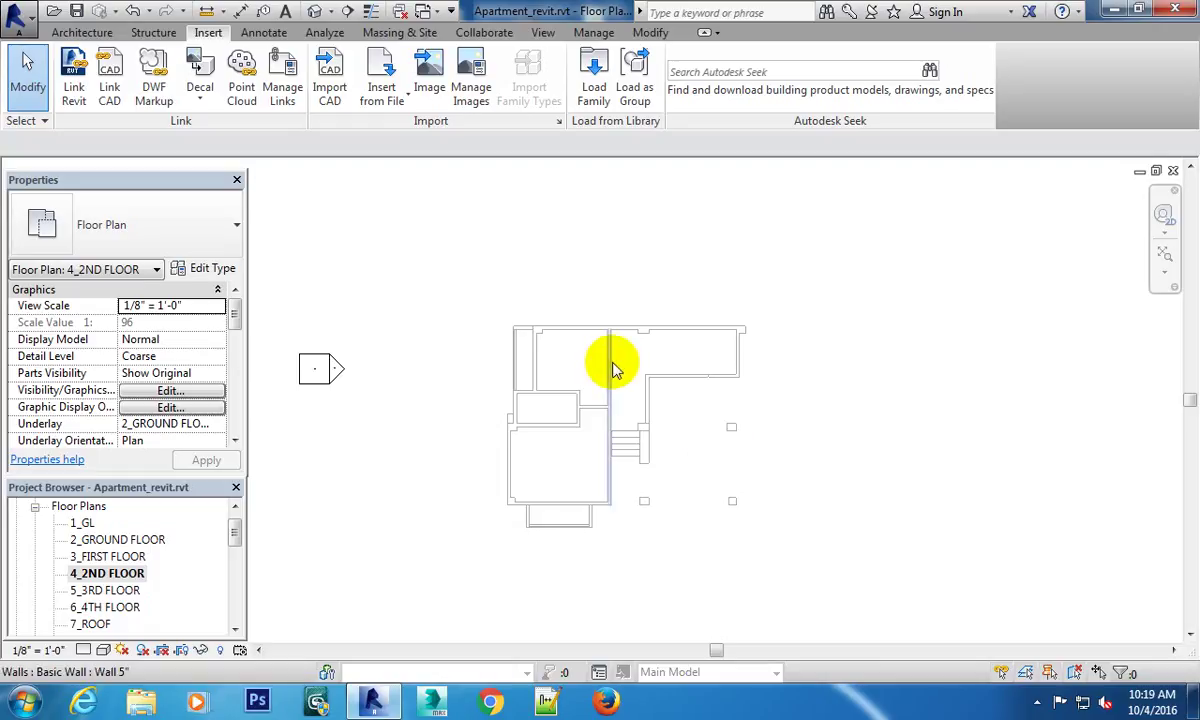
scroll(580, 367, down, 2)
scroll(540, 400, down, 1)
scroll(513, 438, down, 2)
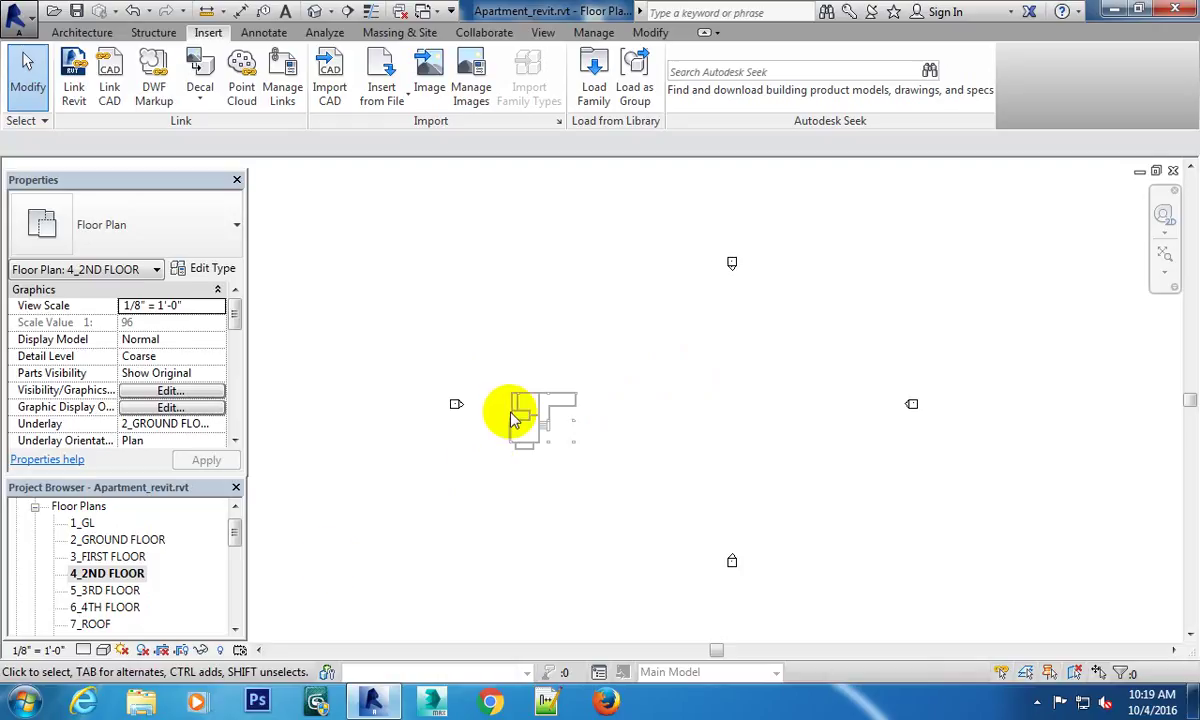
Open the 6_4TH FLOOR plan and delete the imported CAD drawing from it.
double_click(128, 608)
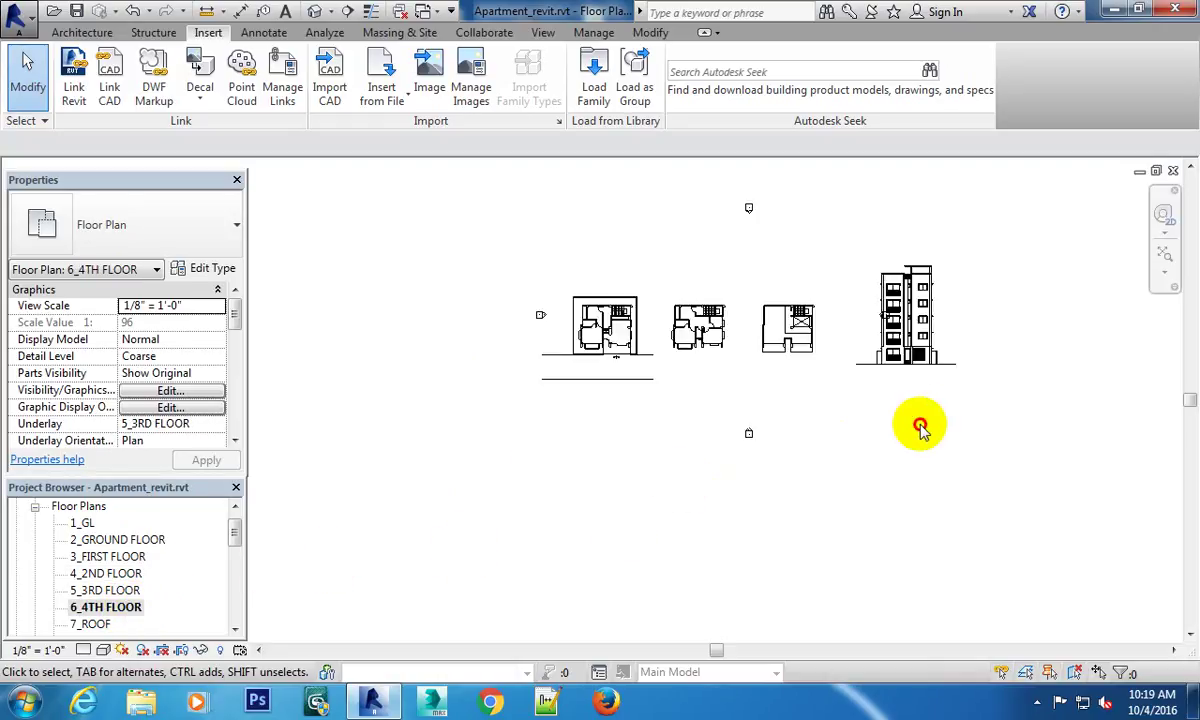
click(930, 370)
key(Delete)
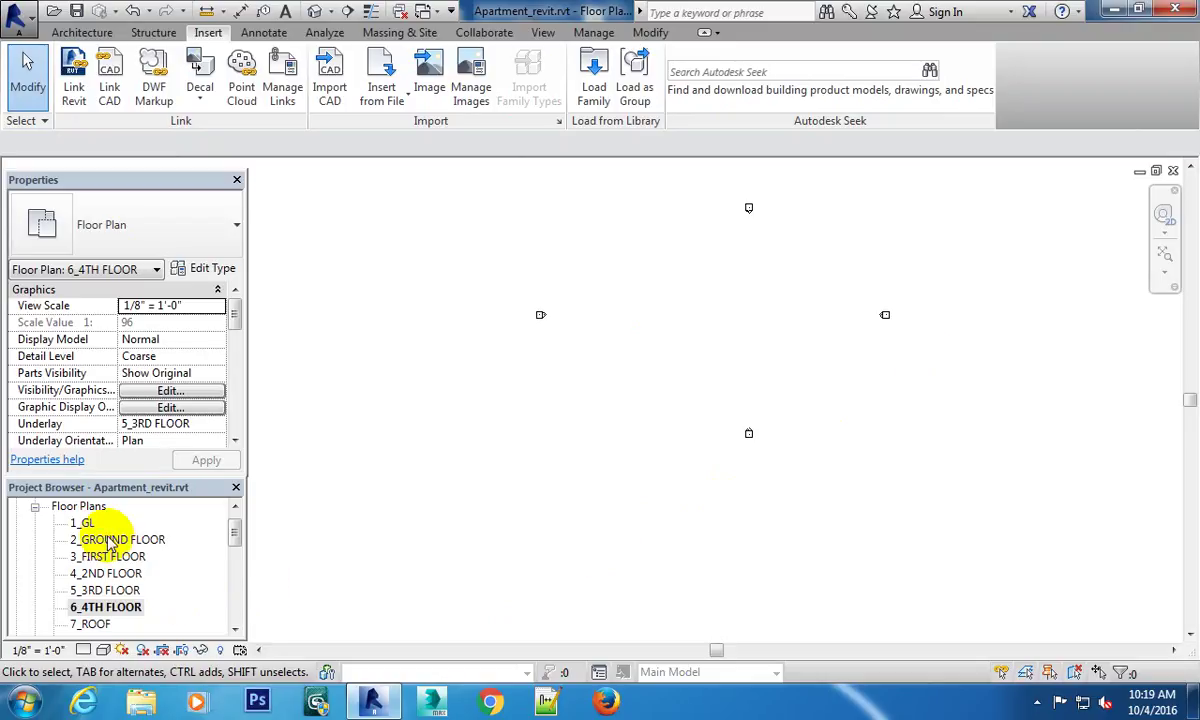
Open the 1_GL floor plan and zoom into the typical floor furniture layout.
double_click(82, 523)
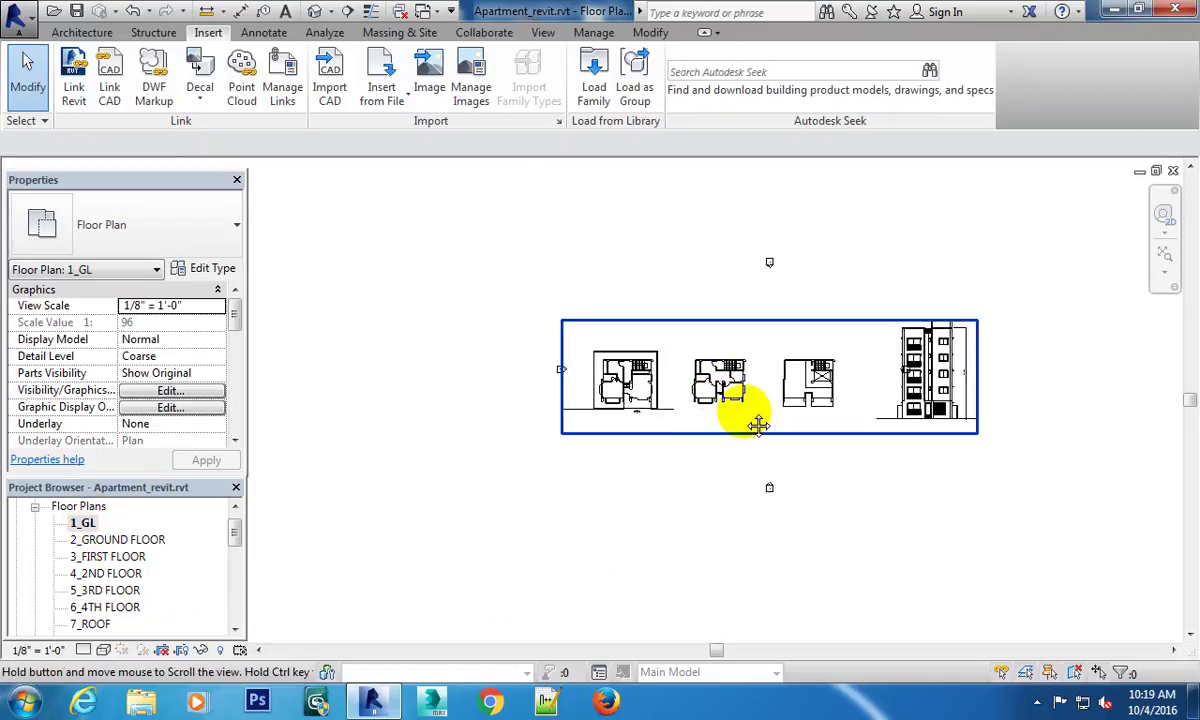
scroll(758, 425, up, 4)
scroll(750, 303, up, 3)
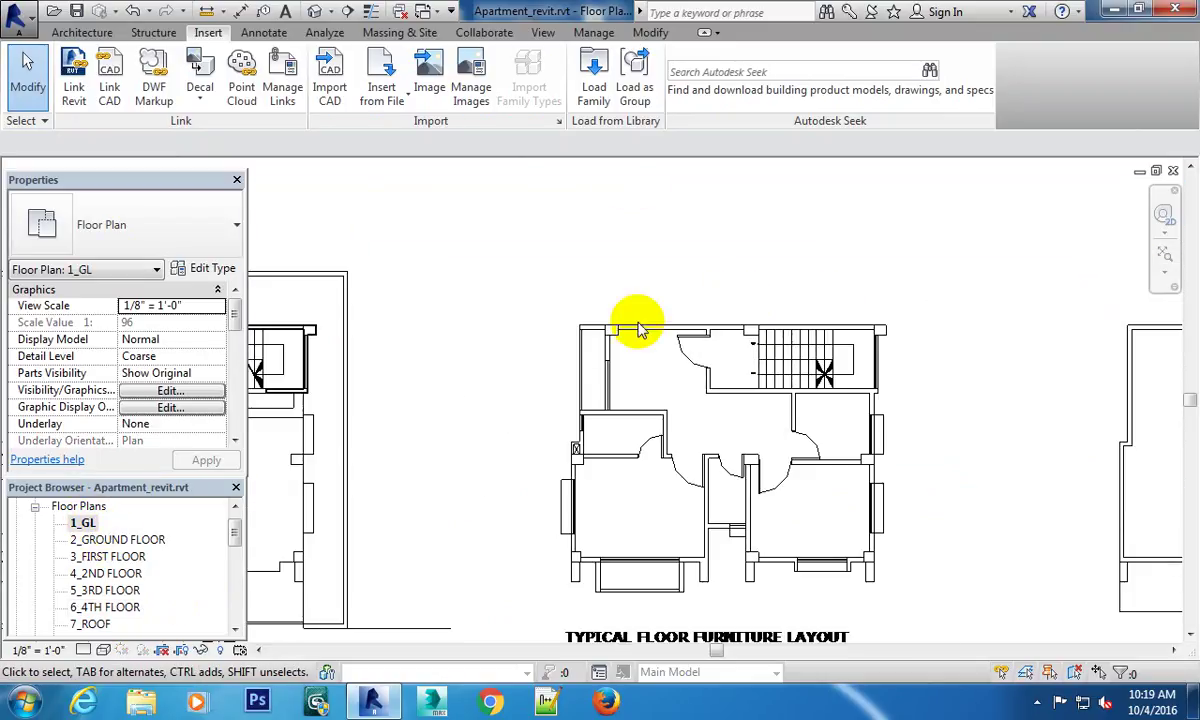
mouse_move(640, 330)
middle_down()
mouse_move(678, 254)
mouse_move(763, 393)
middle_up()
scroll(742, 423, up, 1)
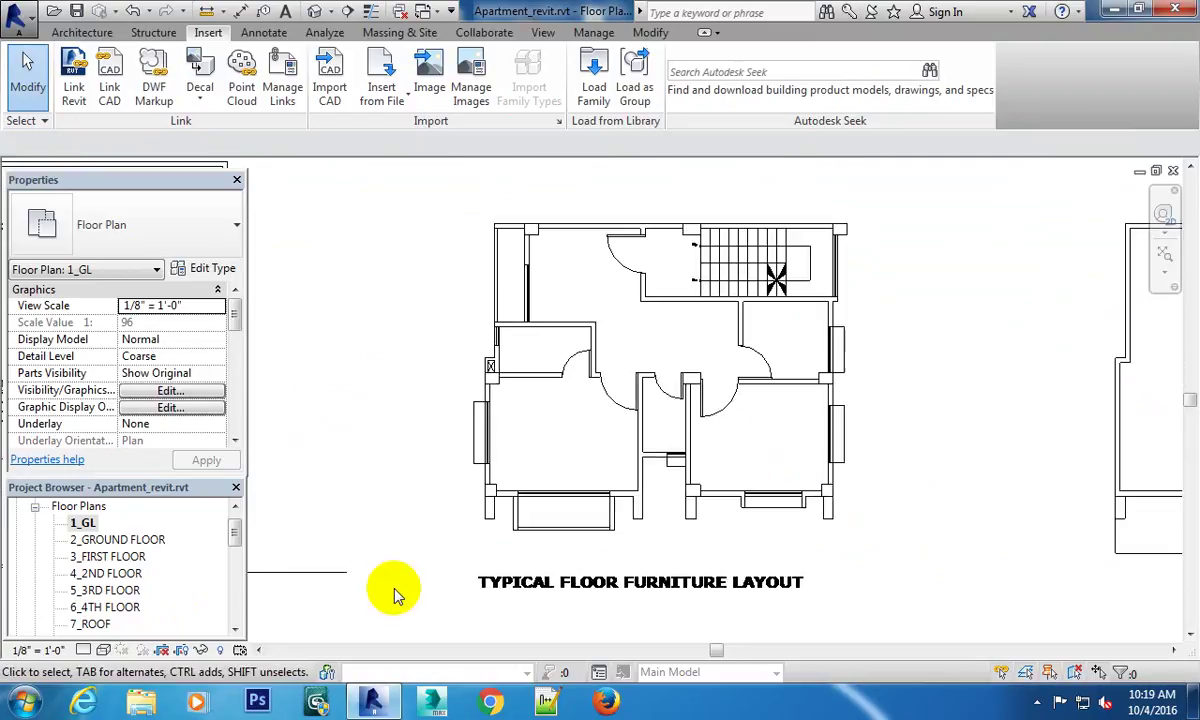
Open the 3_FIRST FLOOR plan to compare its imported drawings.
double_click(112, 556)
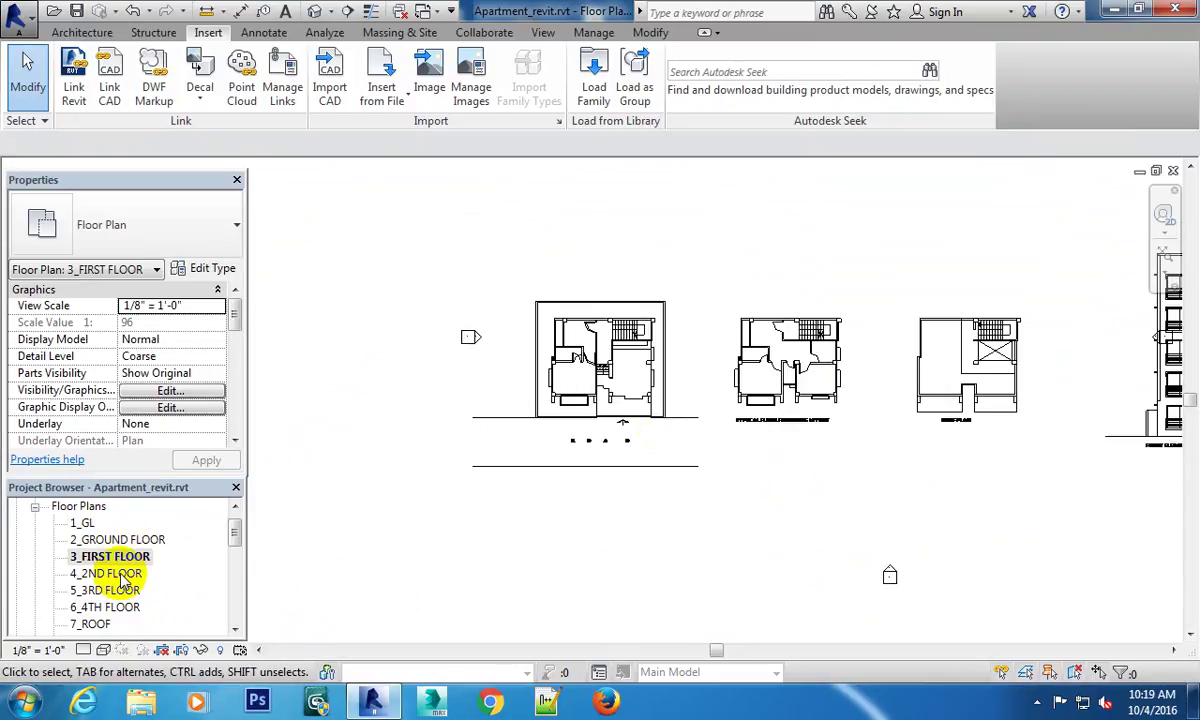
scroll(700, 465, up, 1)
scroll(750, 370, up, 2)
scroll(850, 385, up, 1)
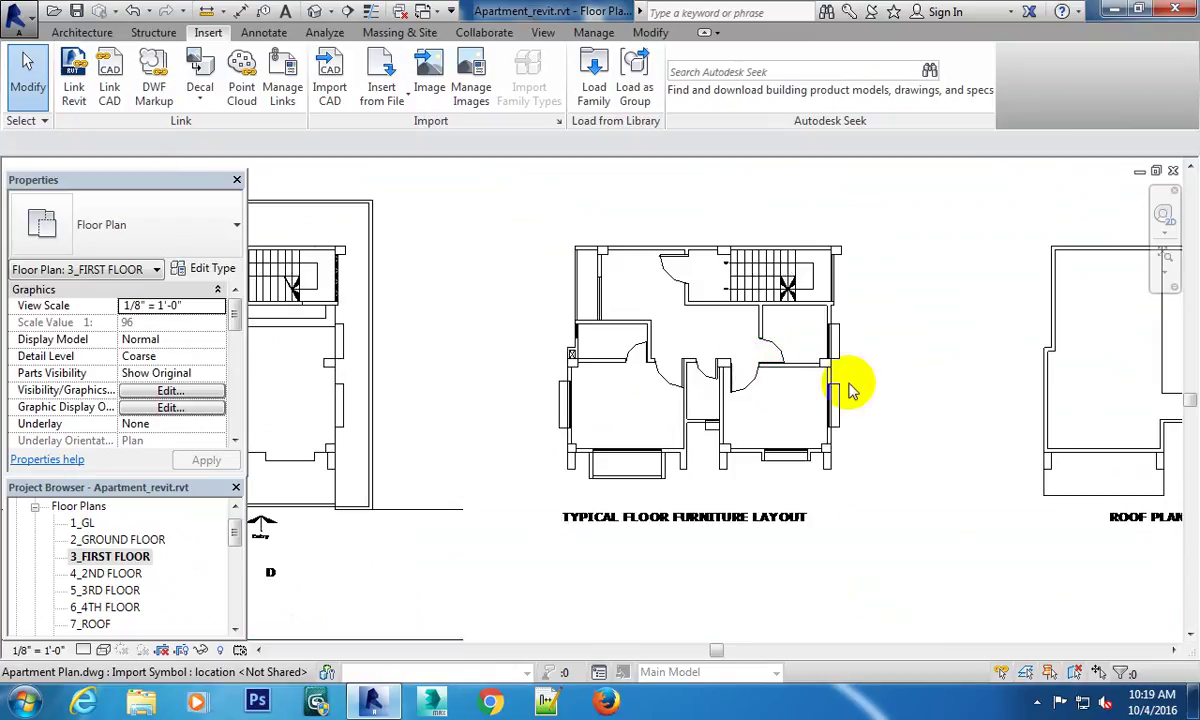
scroll(843, 318, down, 2)
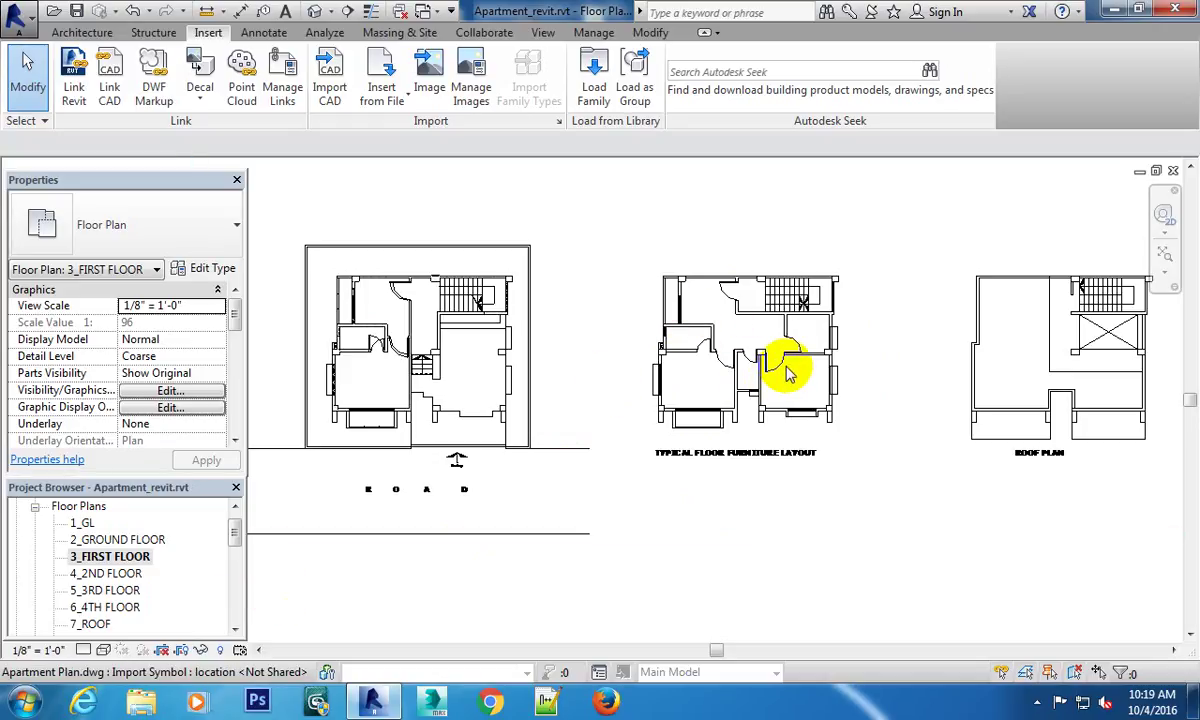
Return to the 1_GL plan and centre the typical floor plan in view.
double_click(88, 530)
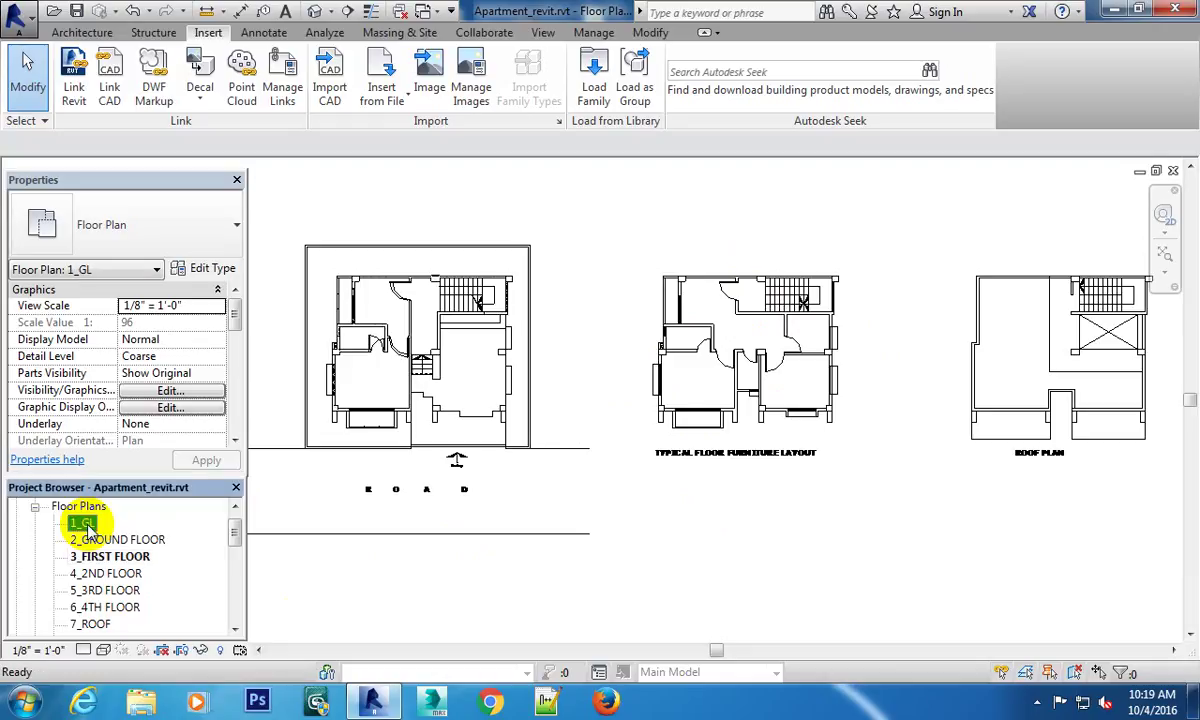
scroll(777, 397, up, 3)
middle_drag(777, 397, 790, 378)
scroll(785, 410, down, 3)
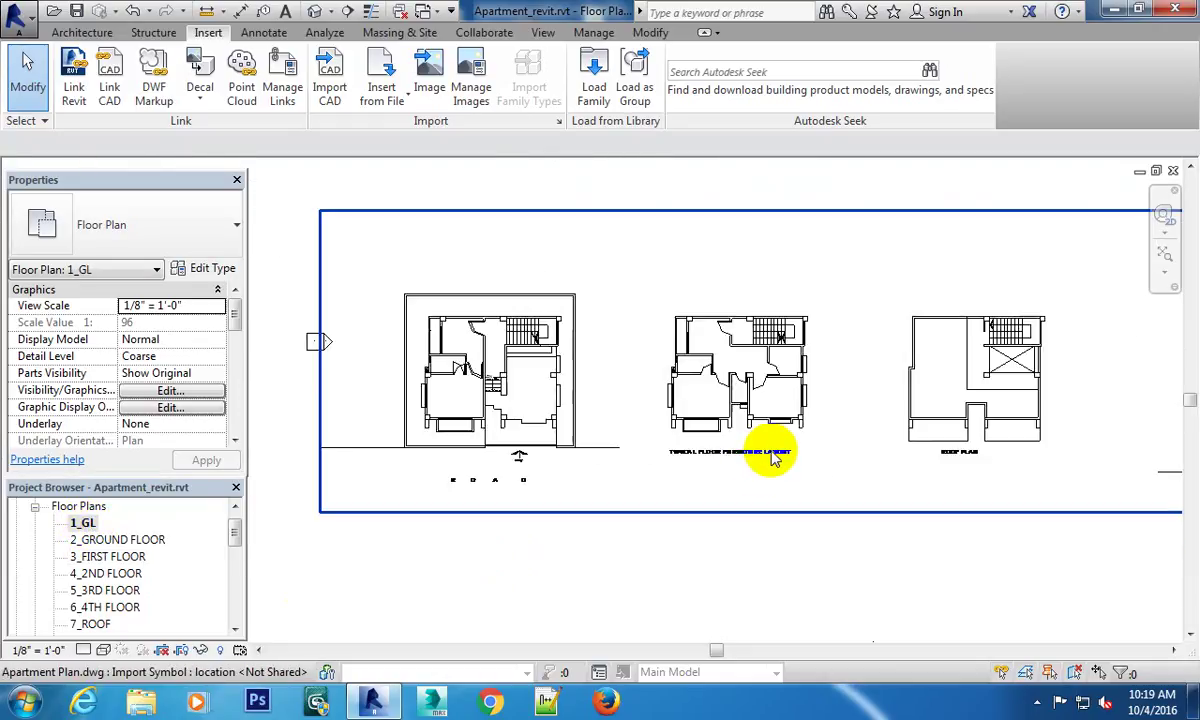
scroll(700, 470, down, 1)
scroll(800, 470, down, 1)
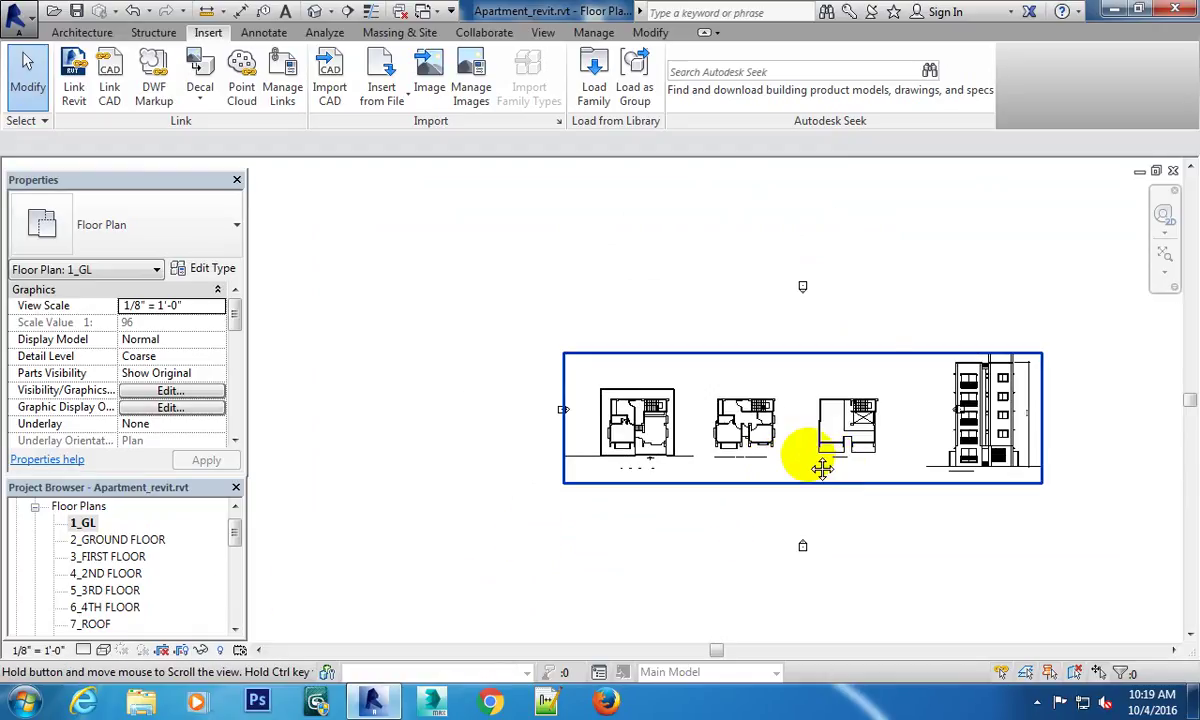
scroll(554, 474, up, 1)
scroll(565, 500, up, 1)
scroll(648, 370, down, 1)
scroll(610, 366, up, 1)
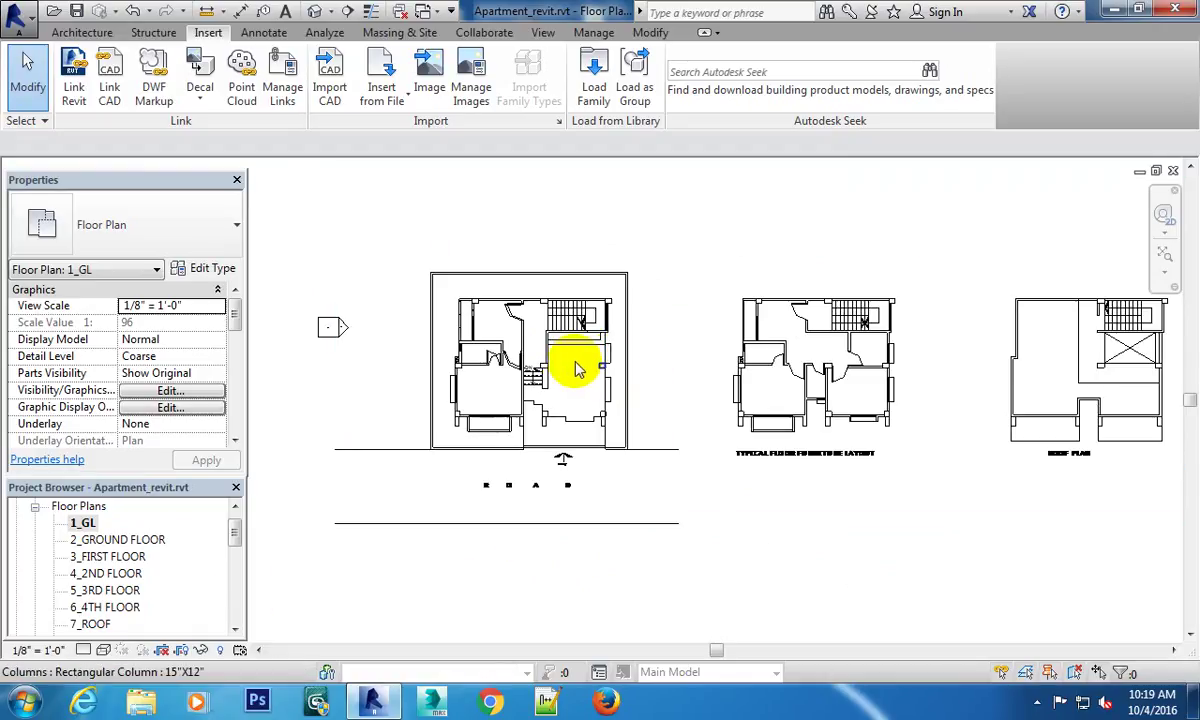
scroll(600, 300, up, 1)
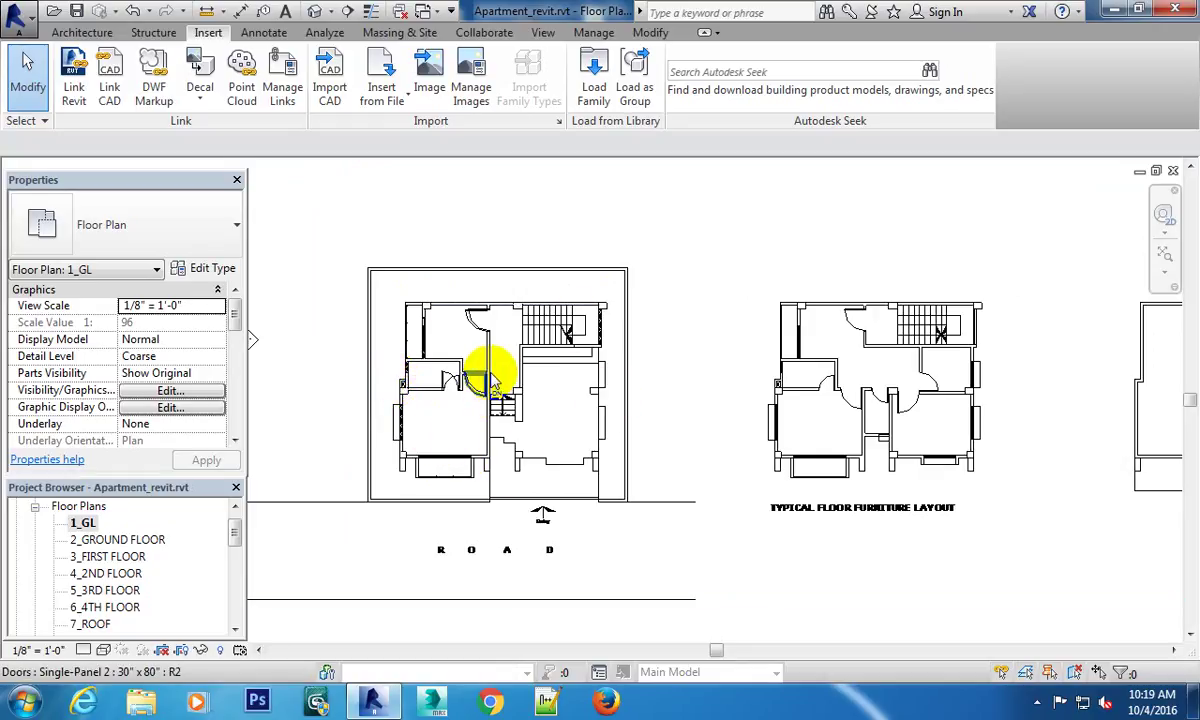
Open the 2_GROUND FLOOR plan view and zoom around it.
double_click(125, 545)
scroll(700, 420, down, 2)
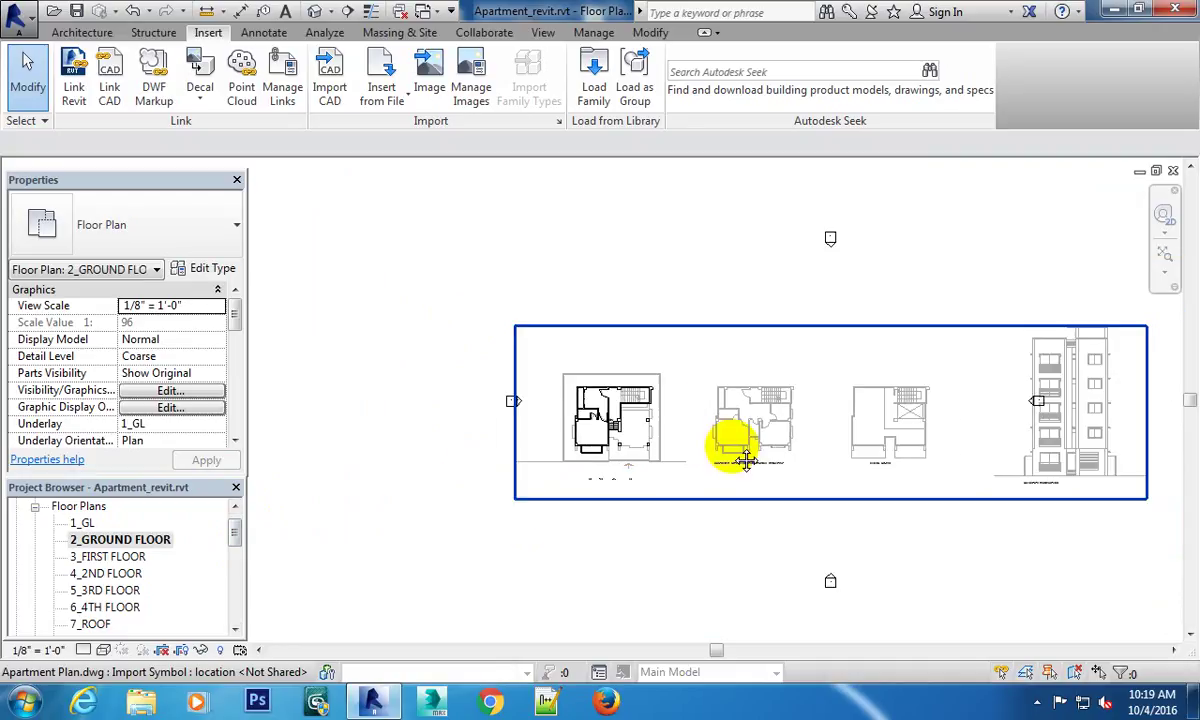
scroll(695, 367, up, 2)
scroll(675, 367, up, 2)
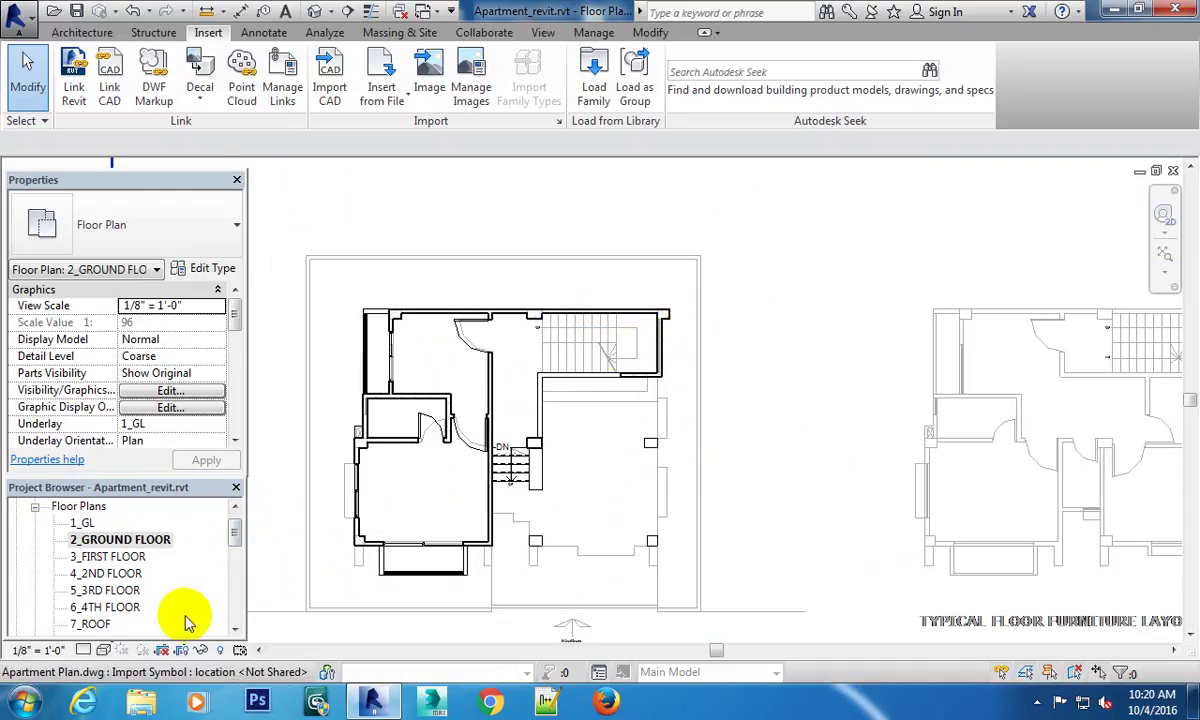
click(131, 547)
In 3_FIRST FLOOR, select the imported CAD plan and frame its three floor plans and elevation sheet.
double_click(127, 557)
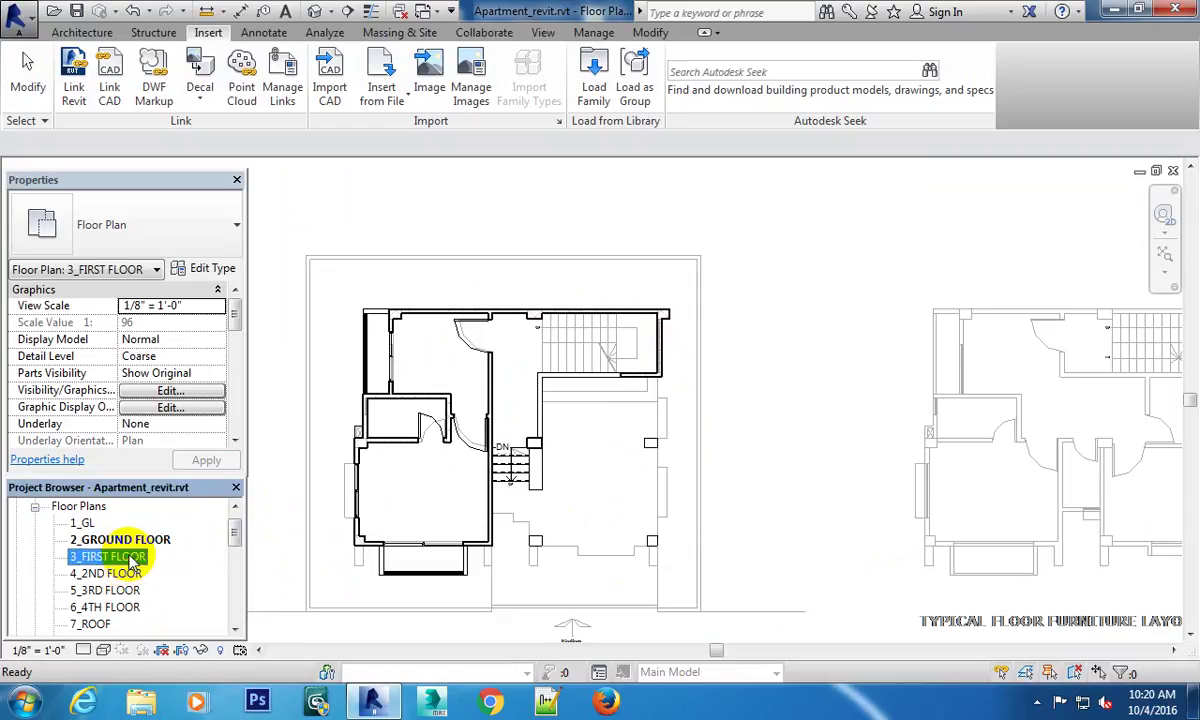
scroll(557, 504, down, 3)
middle_drag(884, 429, 757, 414)
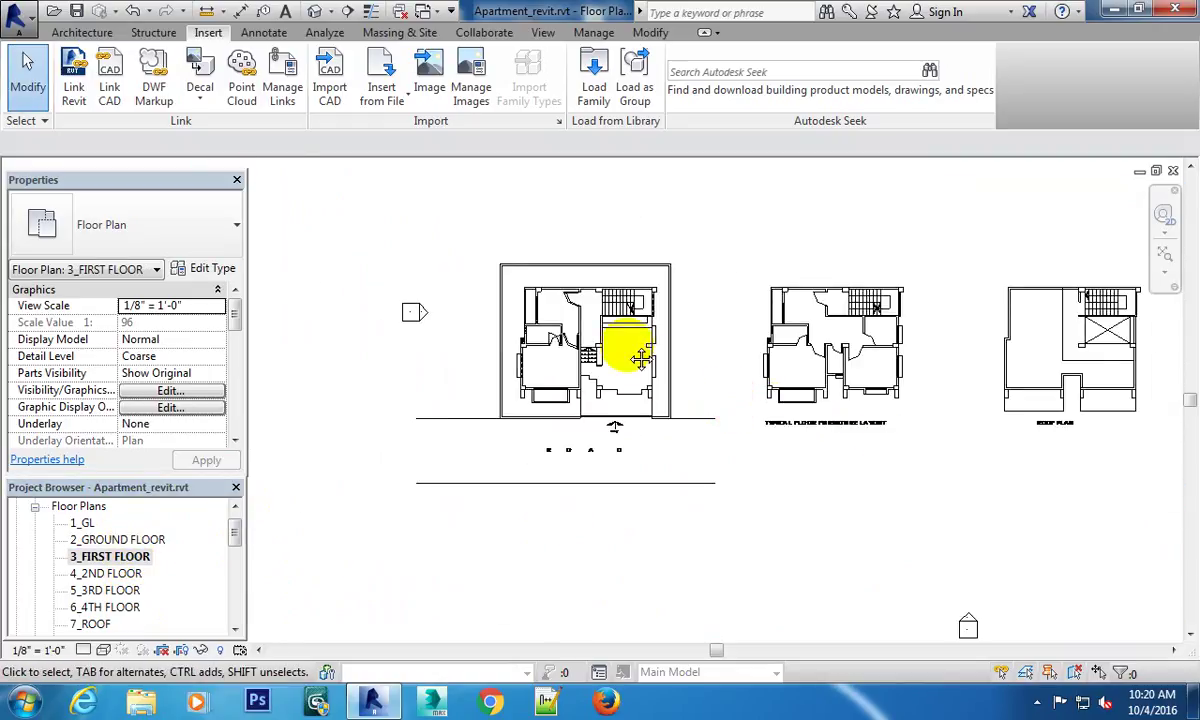
scroll(608, 336, up, 2)
scroll(612, 340, up, 2)
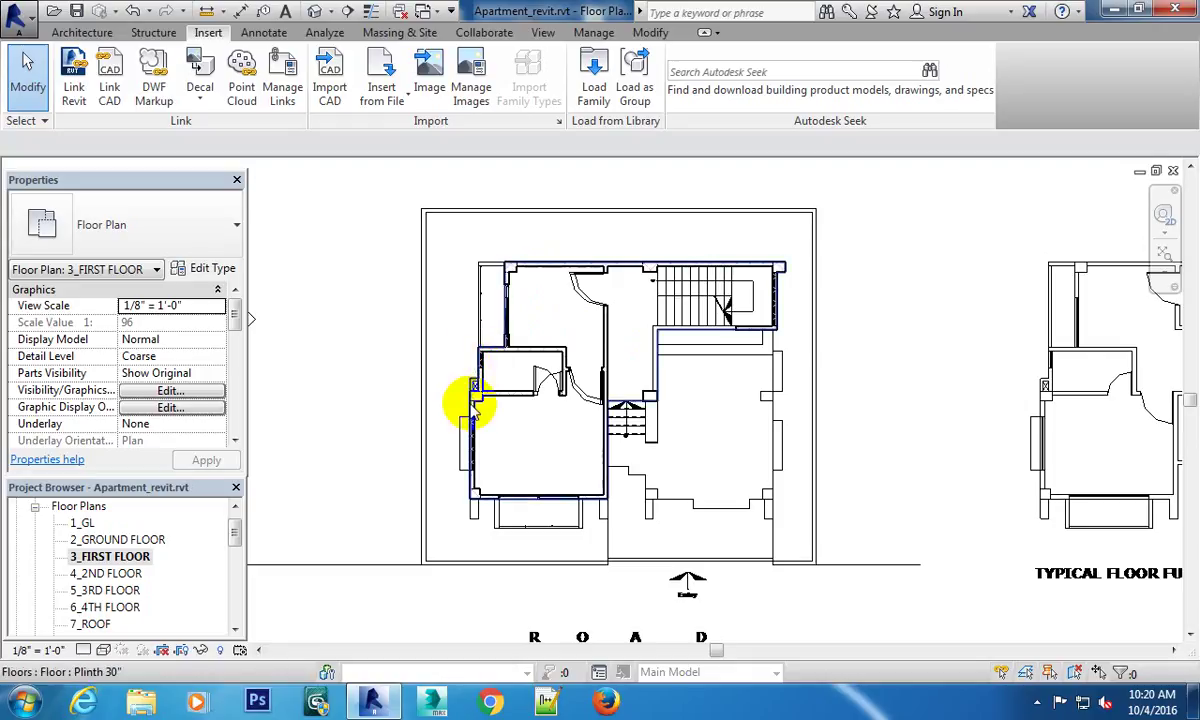
scroll(760, 388, down, 3)
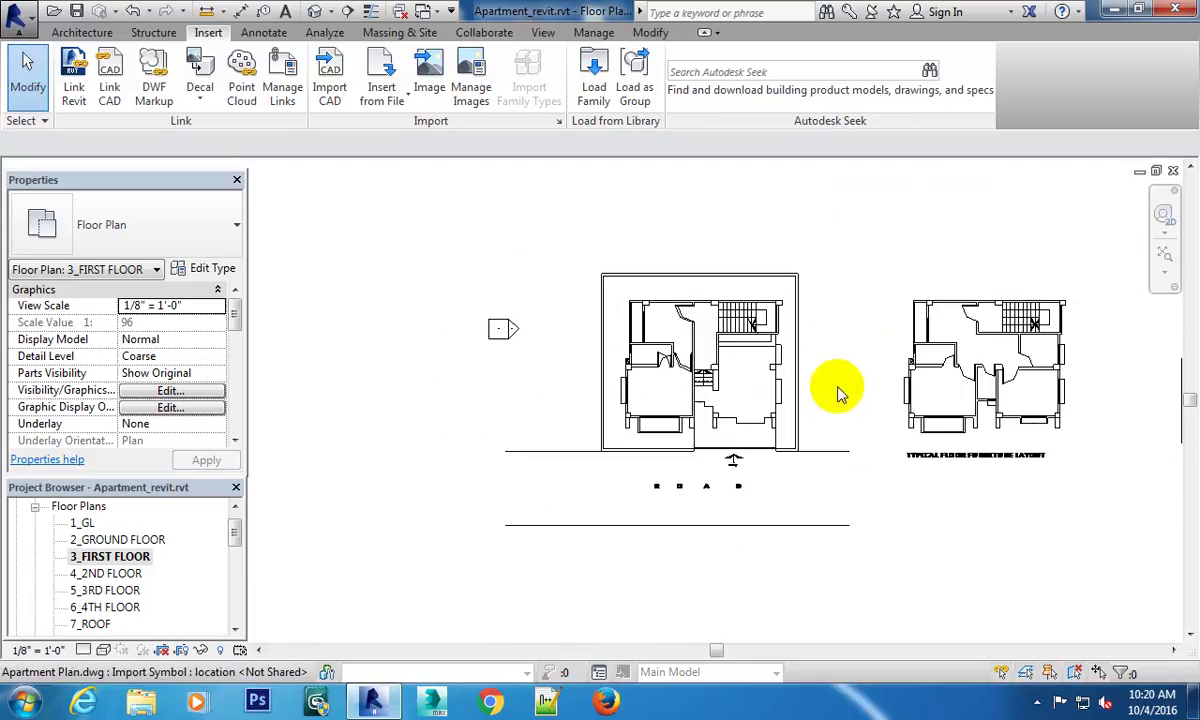
mouse_move(836, 394)
middle_down()
mouse_move(781, 366)
mouse_move(710, 354)
middle_up()
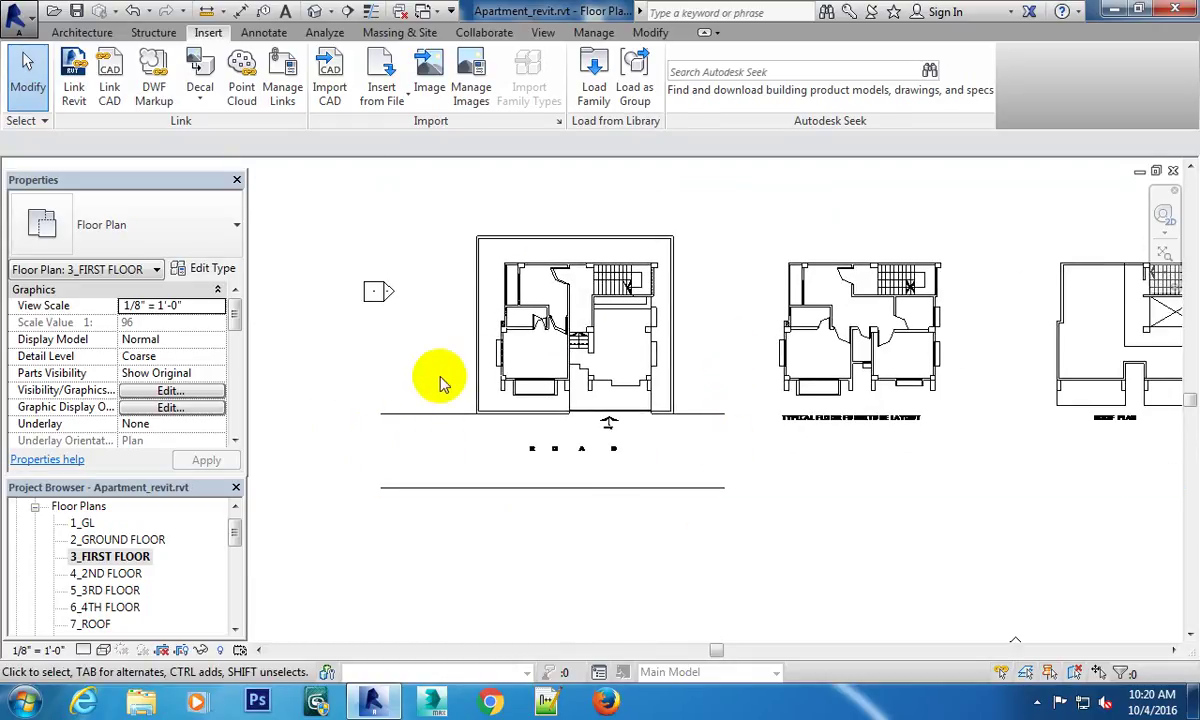
scroll(703, 396, down, 3)
click(745, 395)
middle_drag(745, 395, 611, 442)
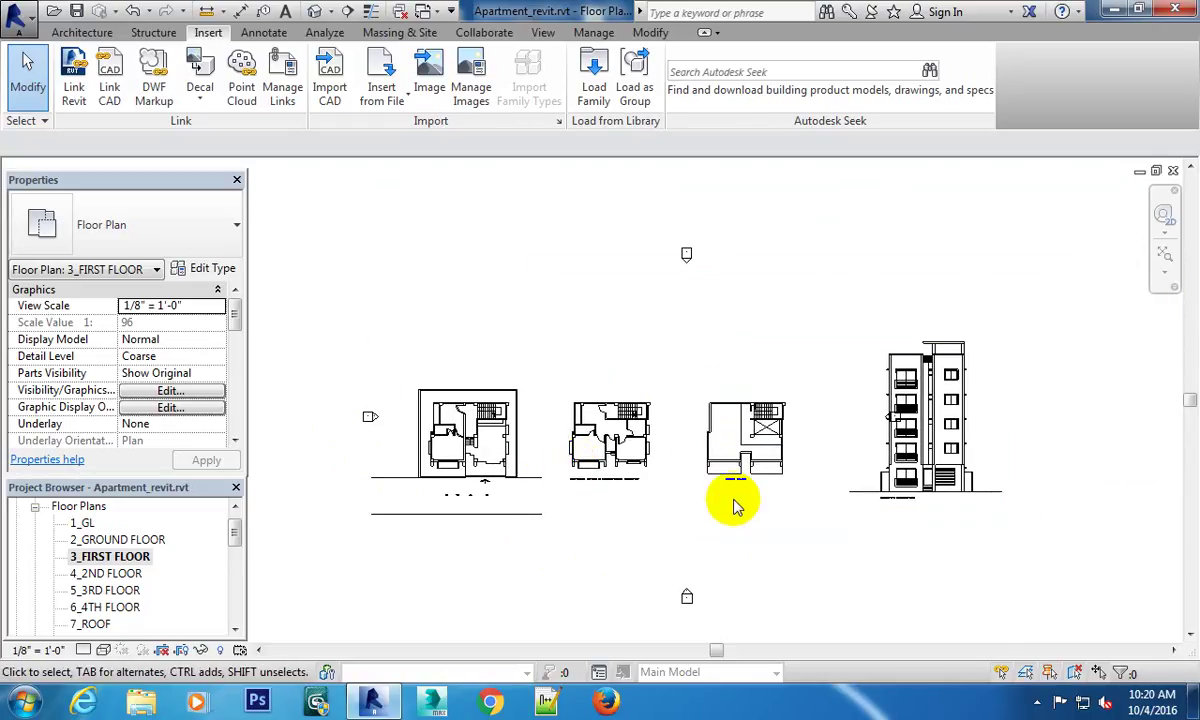
middle_drag(737, 504, 755, 483)
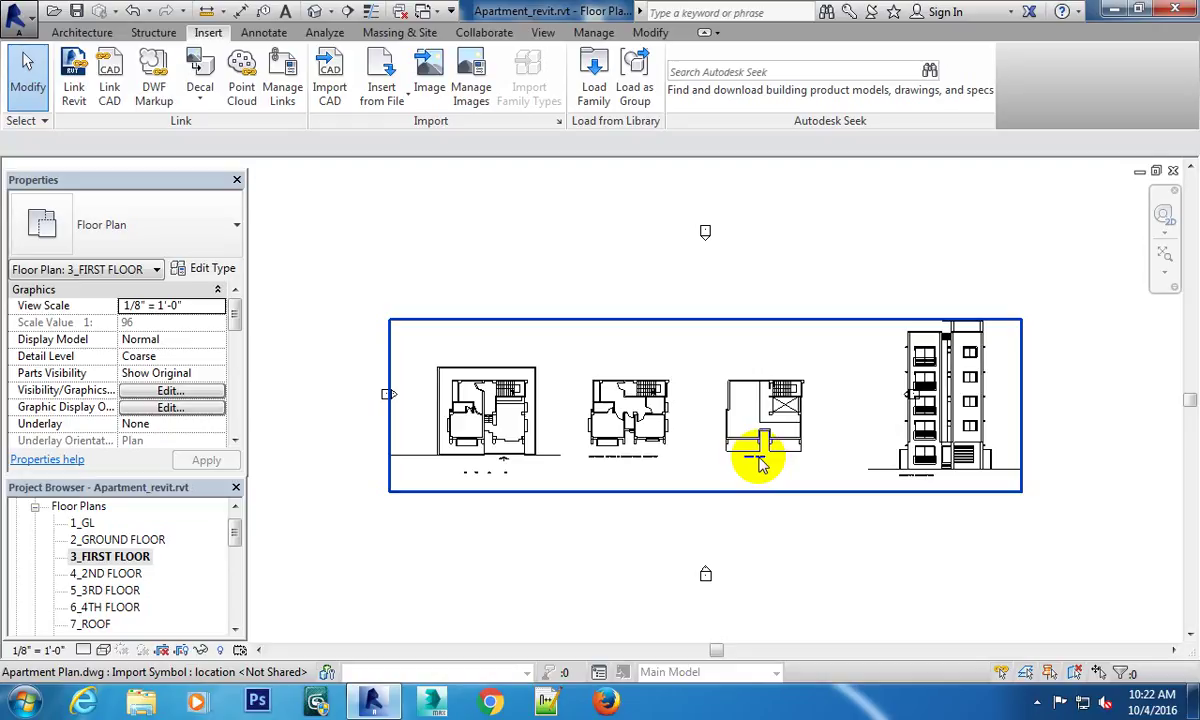
Deselect the imported DWG, zoom in, and switch to the 1_GL floor plan.
click(750, 617)
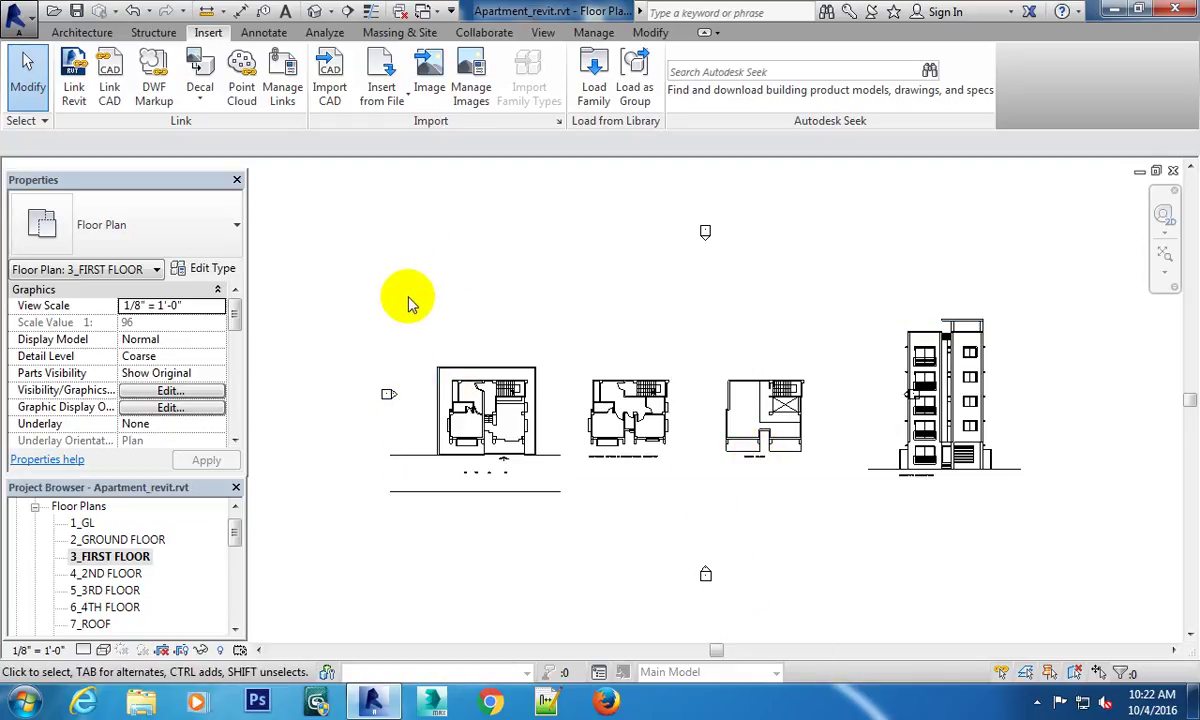
click(428, 265)
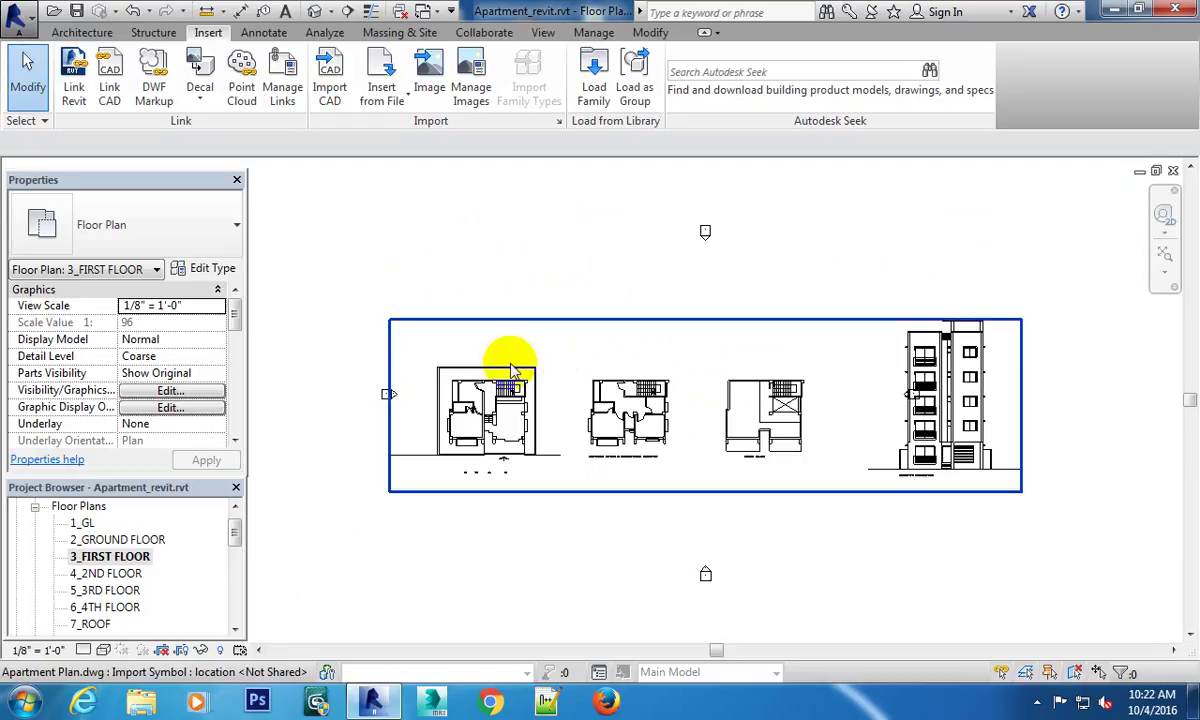
scroll(500, 398, up, 3)
middle_drag(603, 428, 683, 384)
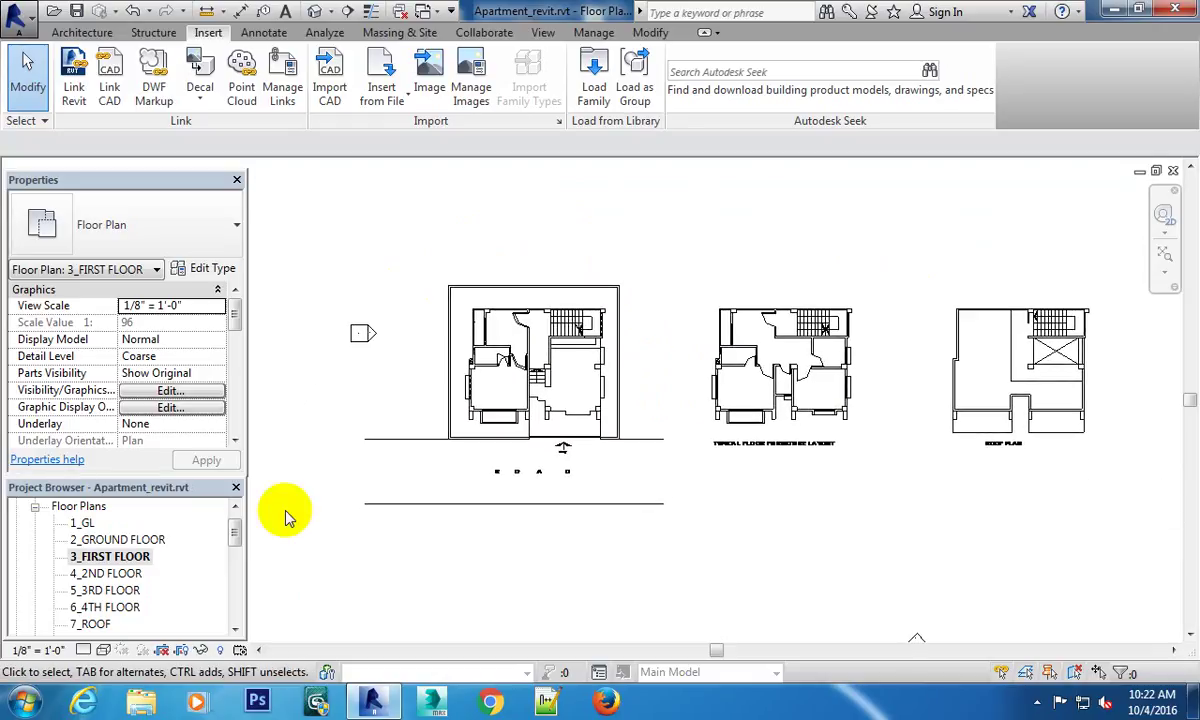
double_click(84, 524)
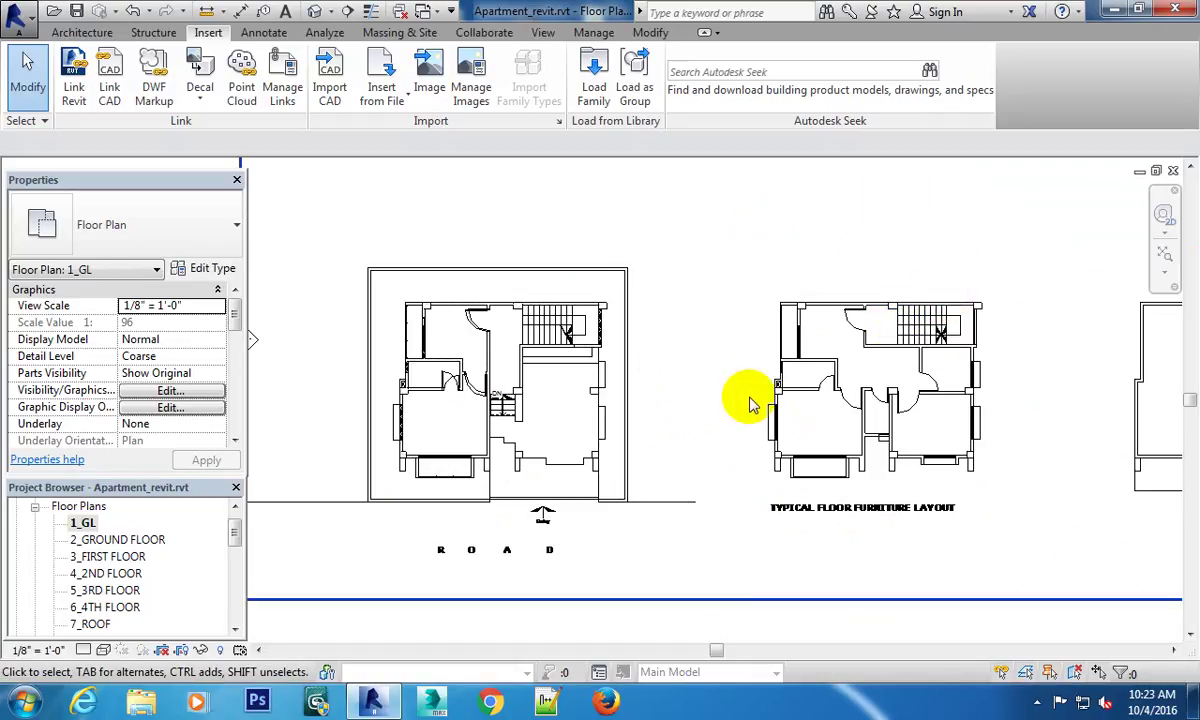
Pan and zoom around the 1_GL plan to inspect the typical floor furniture layout.
middle_drag(501, 402, 600, 415)
scroll(688, 535, up, 2)
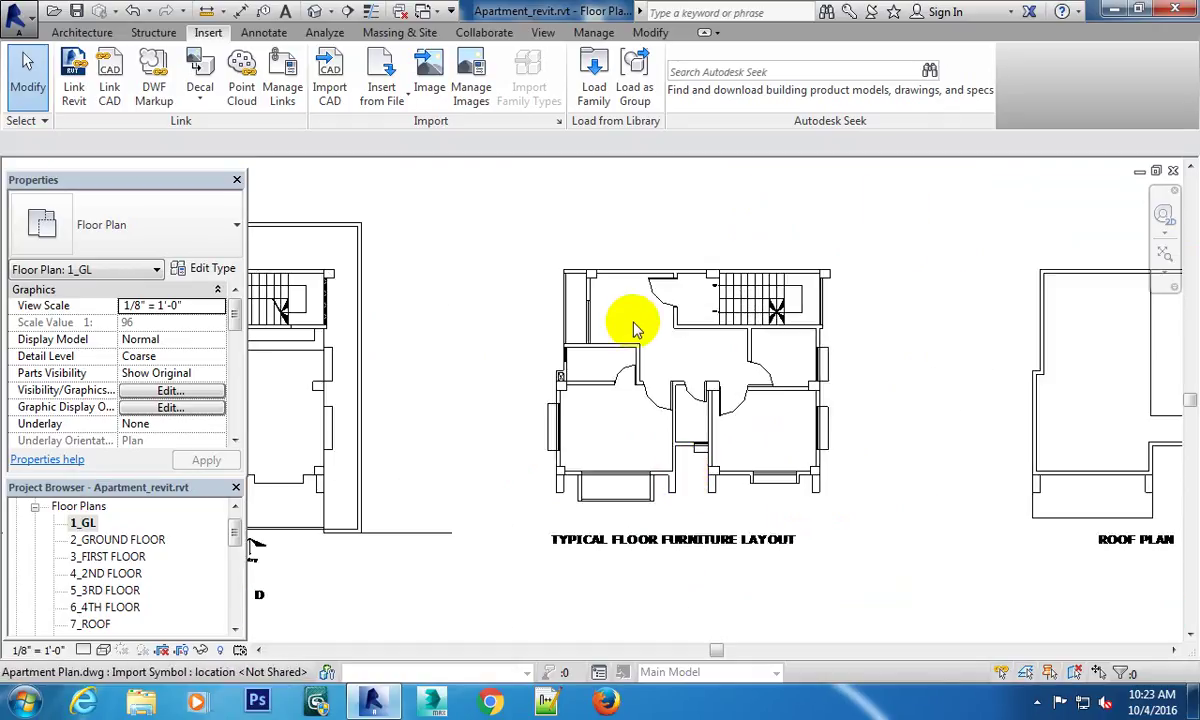
scroll(632, 321, up, 2)
scroll(765, 297, down, 1)
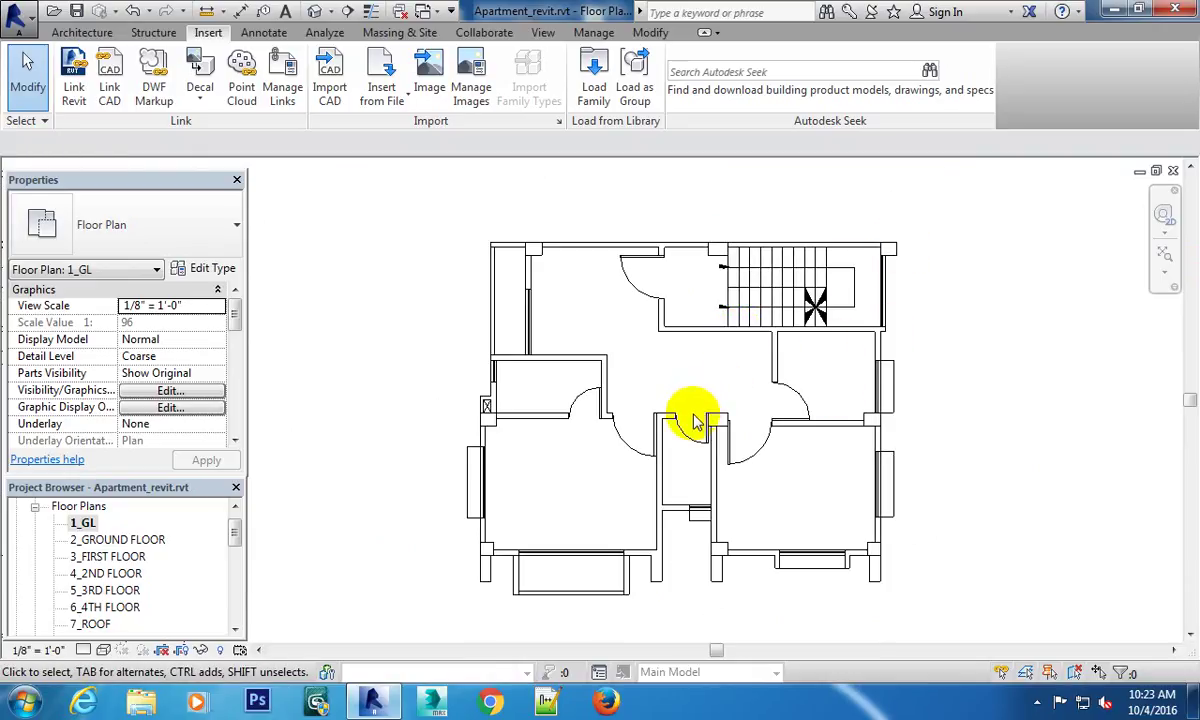
scroll(720, 345, down, 1)
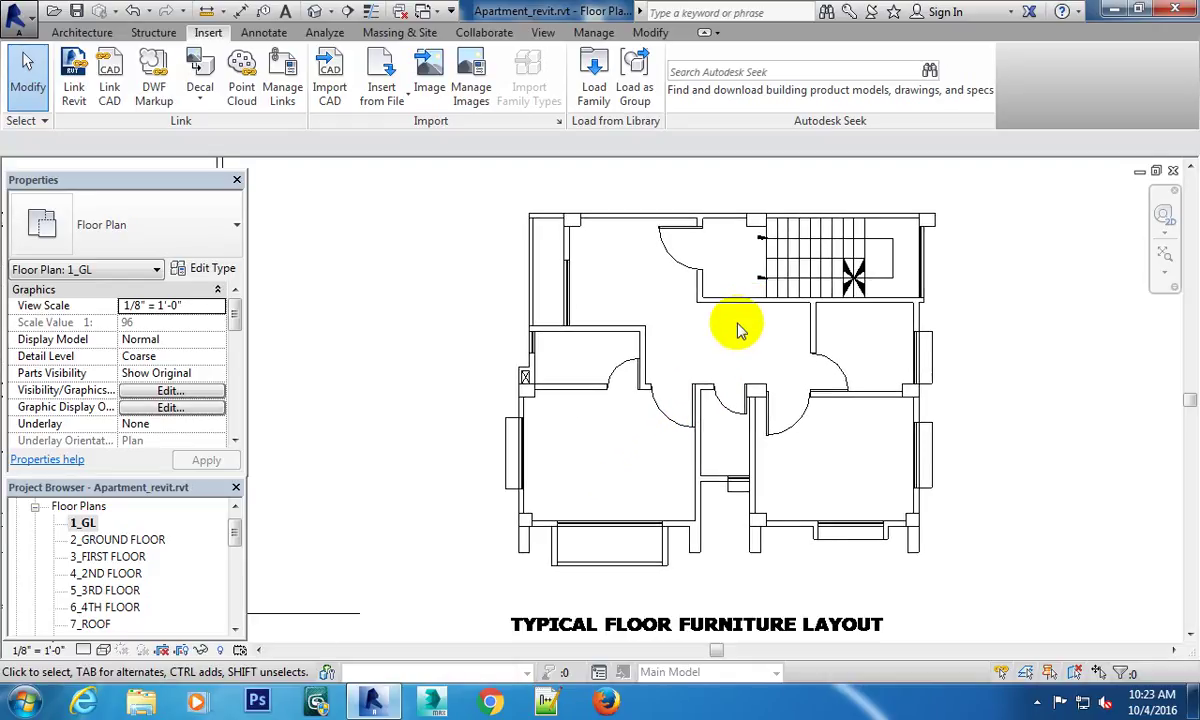
scroll(740, 330, down, 1)
scroll(745, 340, down, 1)
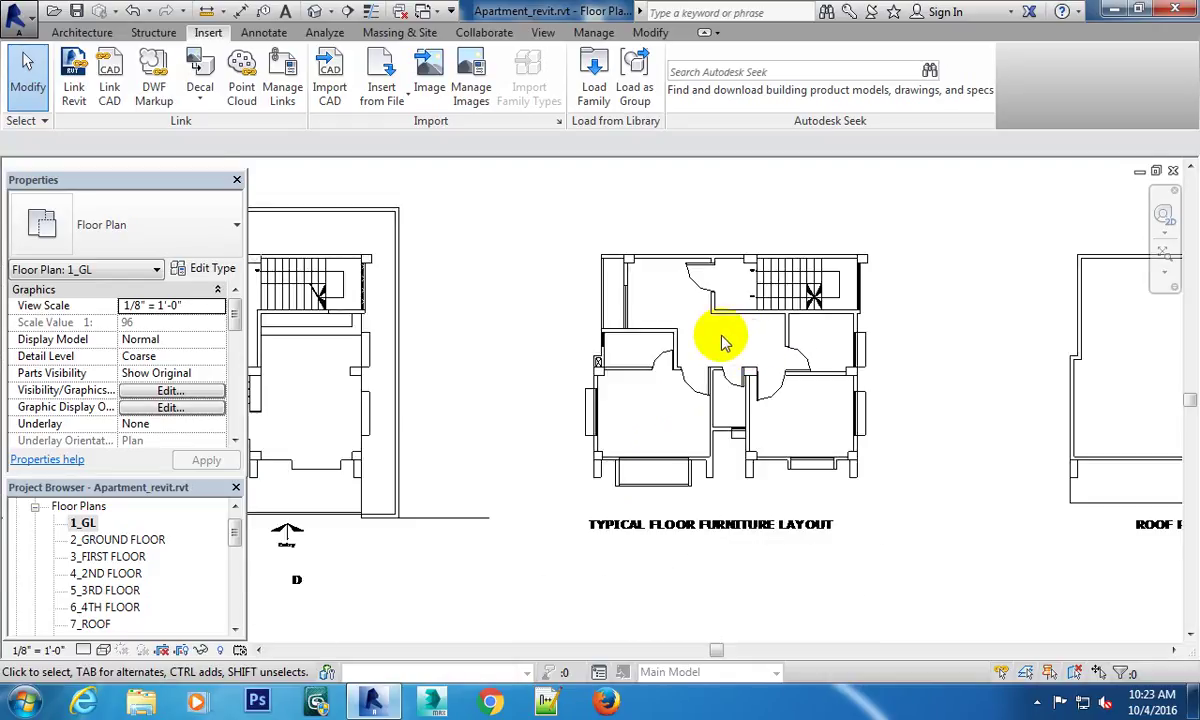
middle_drag(704, 340, 693, 330)
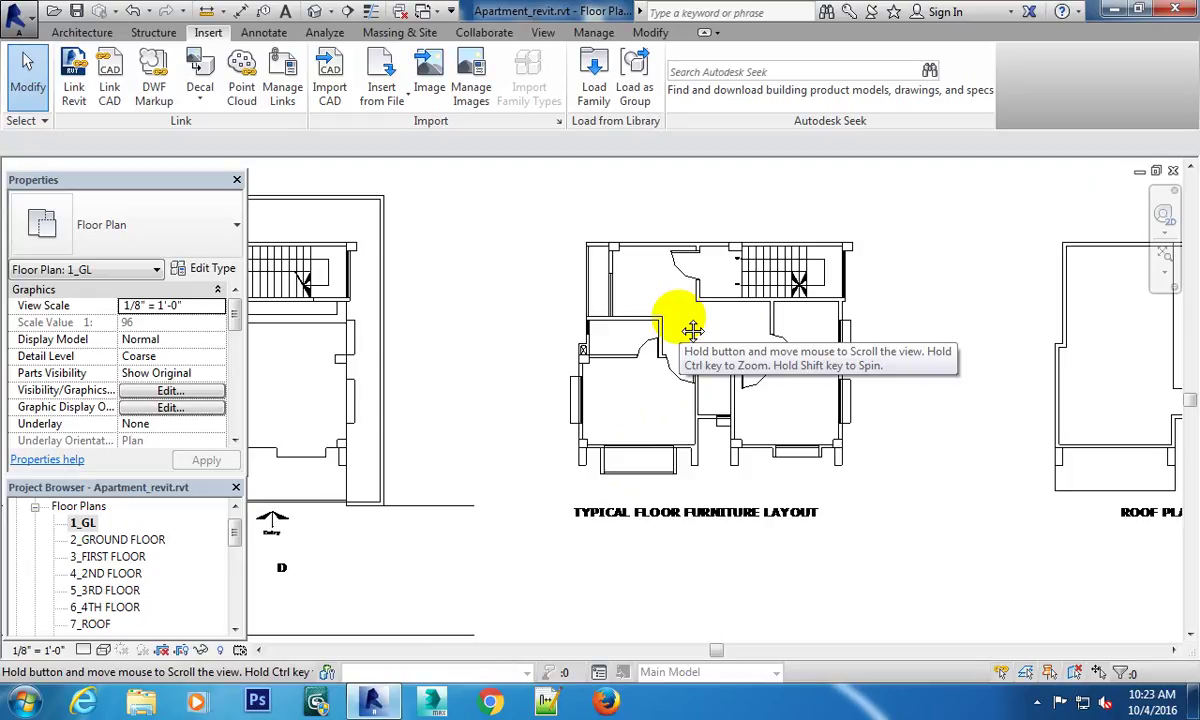
mouse_move(693, 330)
middle_down()
mouse_move(680, 325)
mouse_move(708, 330)
middle_up()
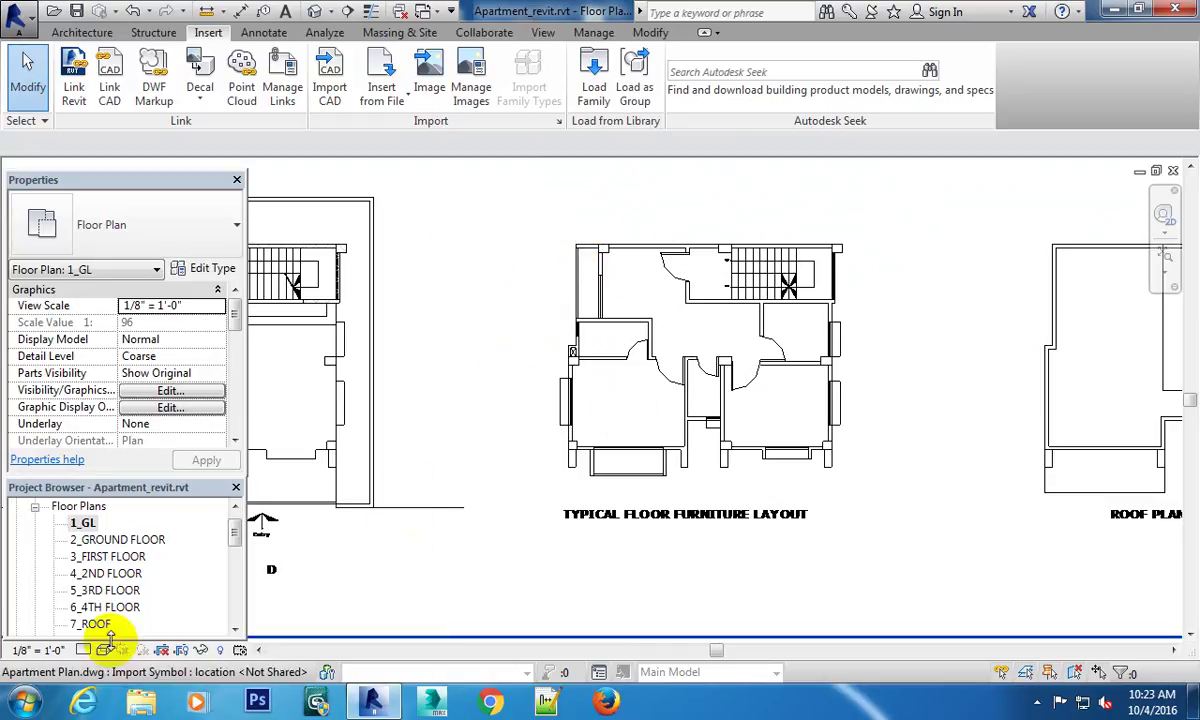
Open the 4_2ND FLOOR plan view and zoom in.
click(125, 573)
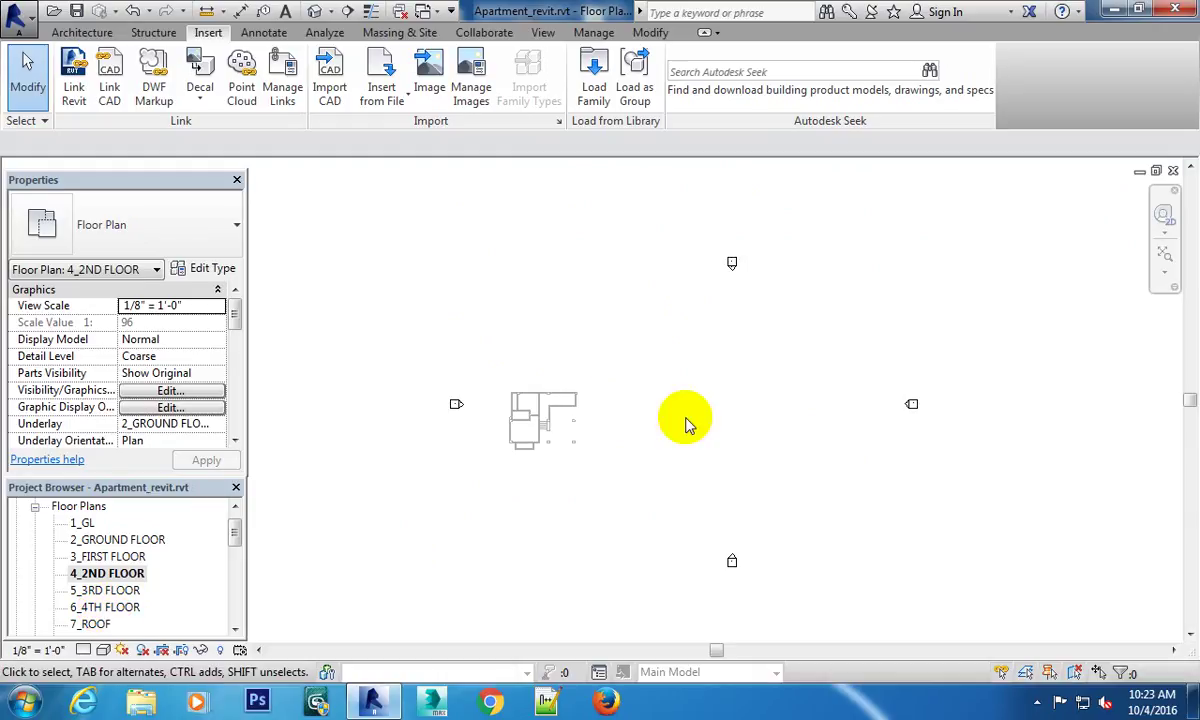
scroll(618, 350, up, 1)
scroll(790, 390, up, 3)
Set the 4_2ND FLOOR plan's Underlay property to None.
scroll(760, 370, down, 2)
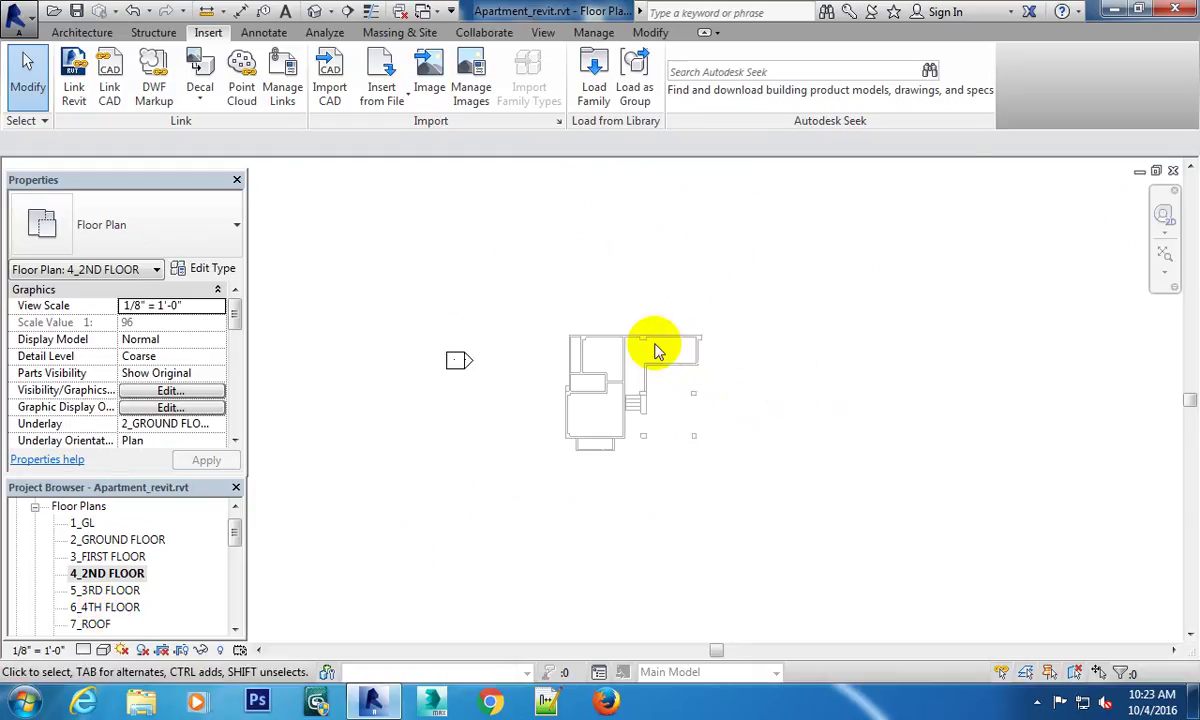
scroll(700, 365, down, 2)
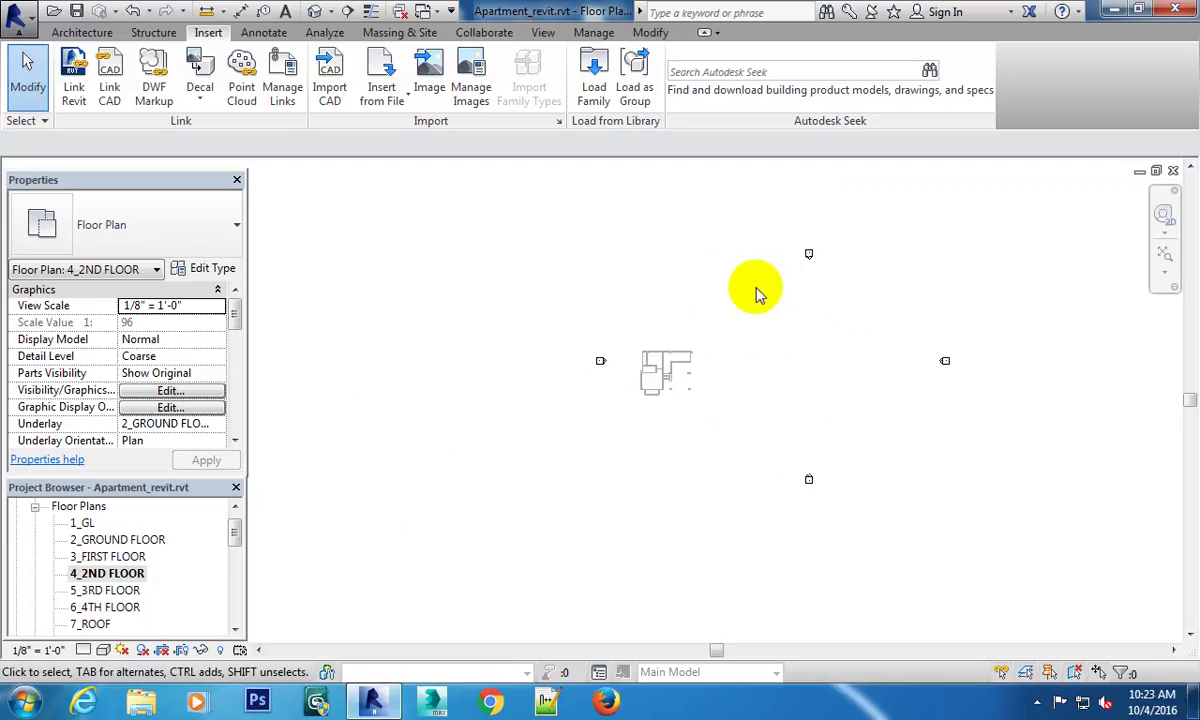
click(218, 424)
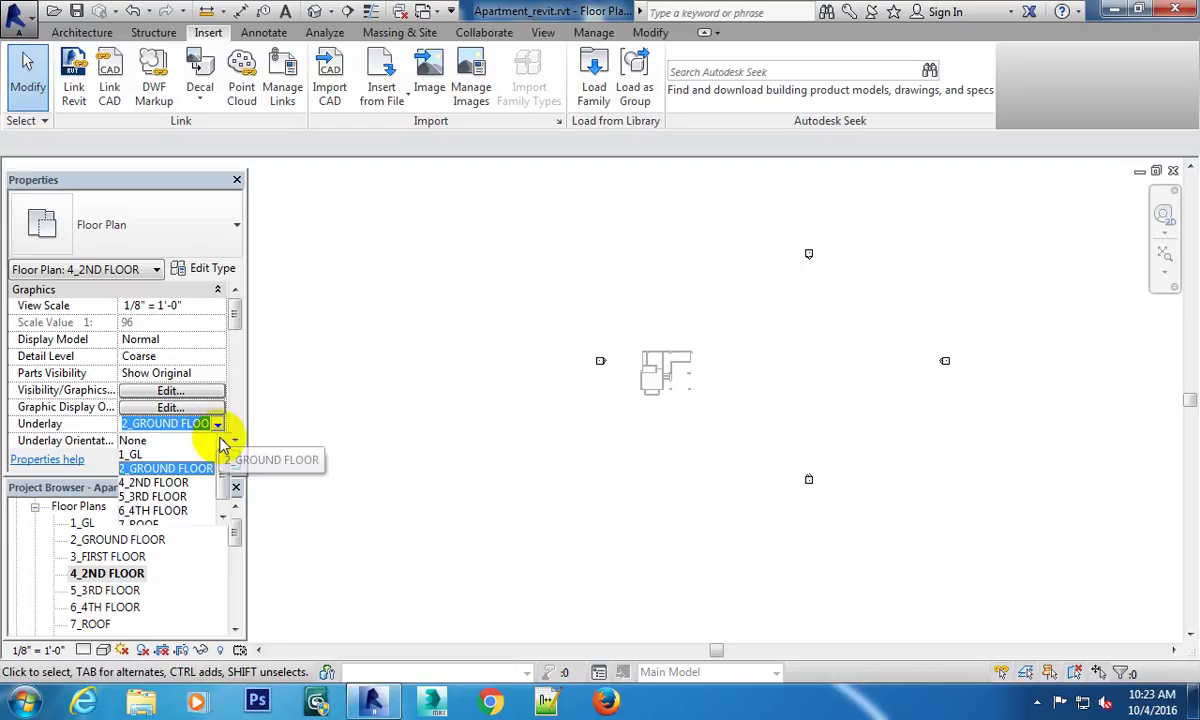
click(222, 450)
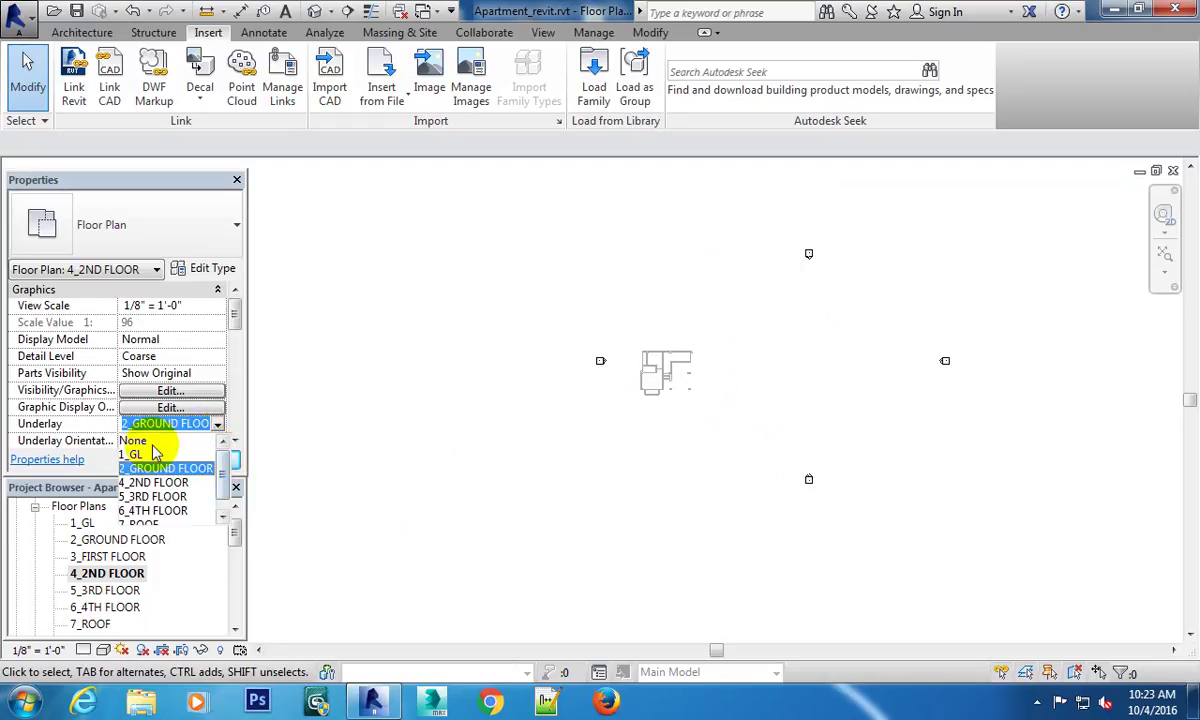
click(145, 440)
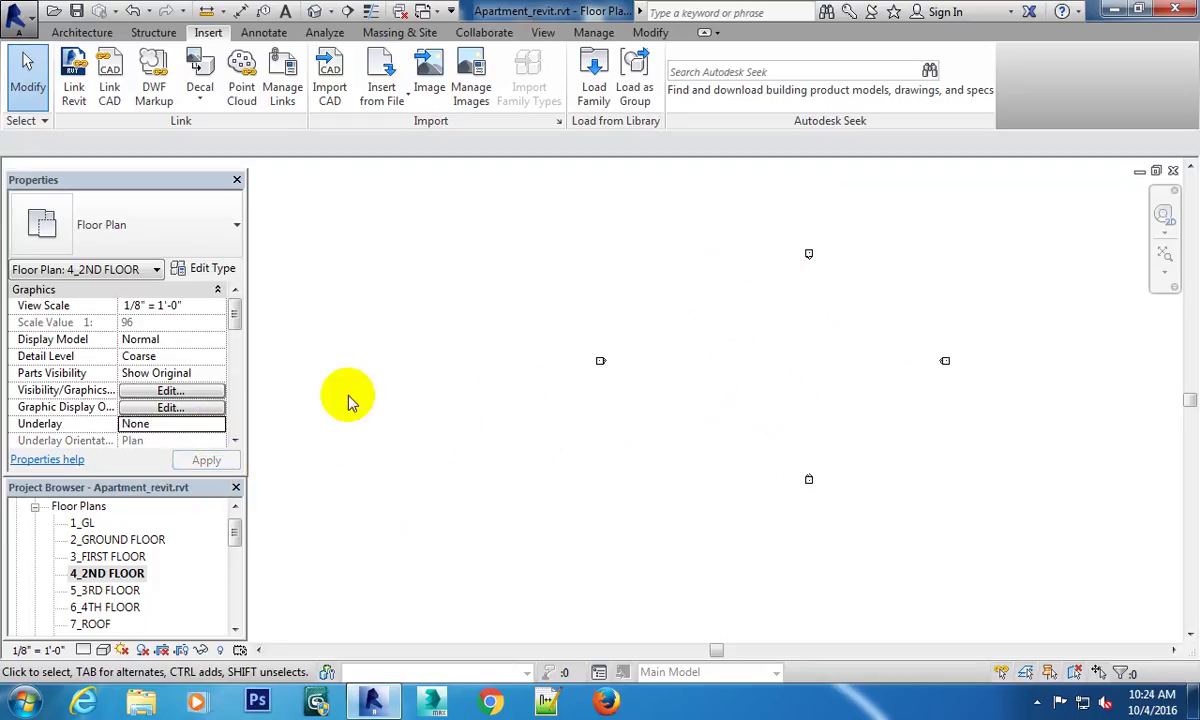
click(236, 505)
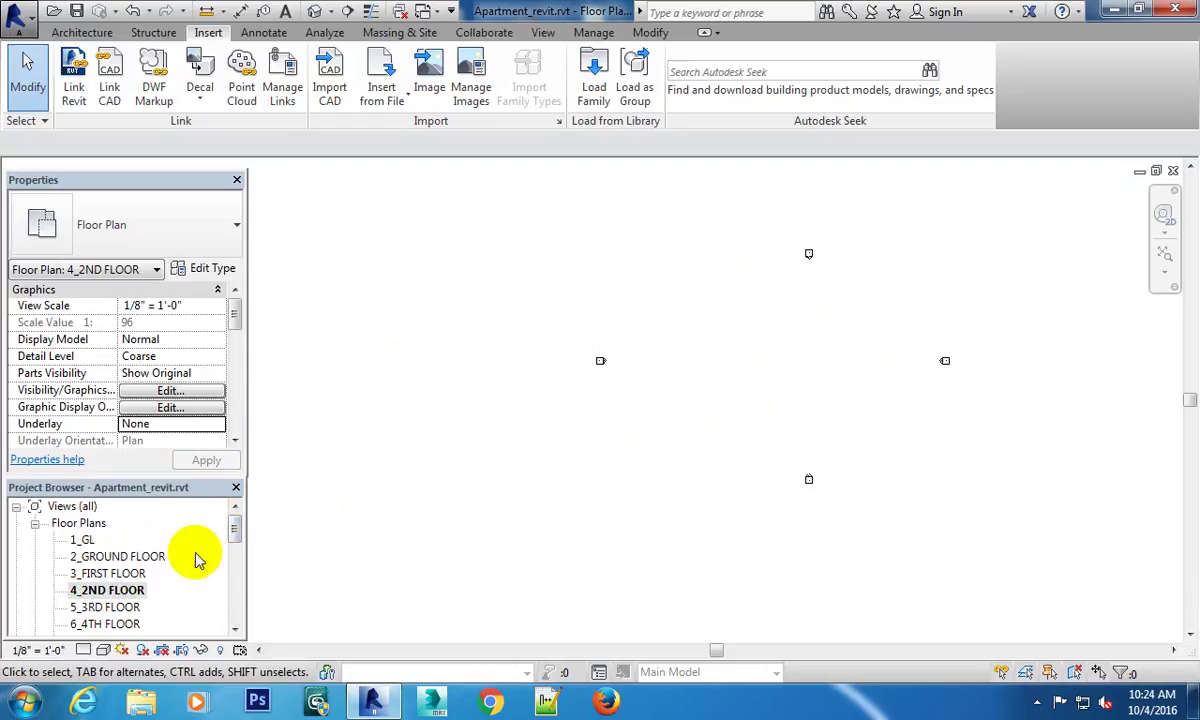
Open the 1_GL floor plan and pan and zoom across its imported CAD sheets.
double_click(80, 540)
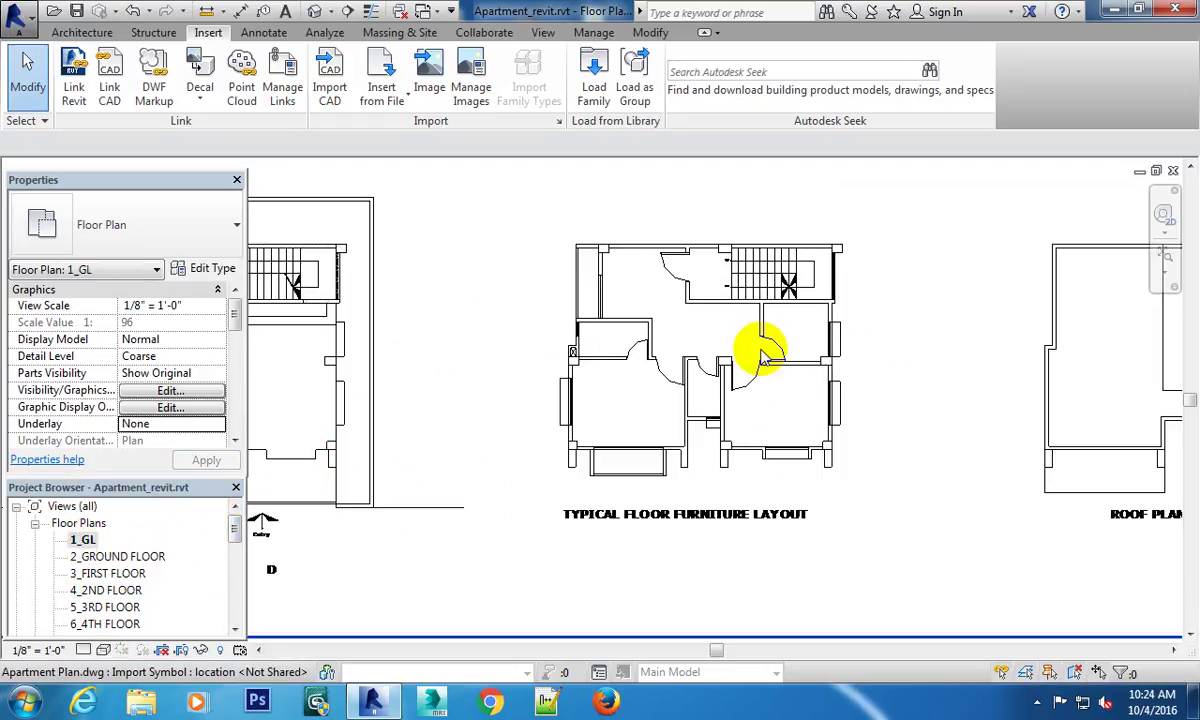
middle_drag(758, 348, 718, 343)
scroll(600, 390, down, 4)
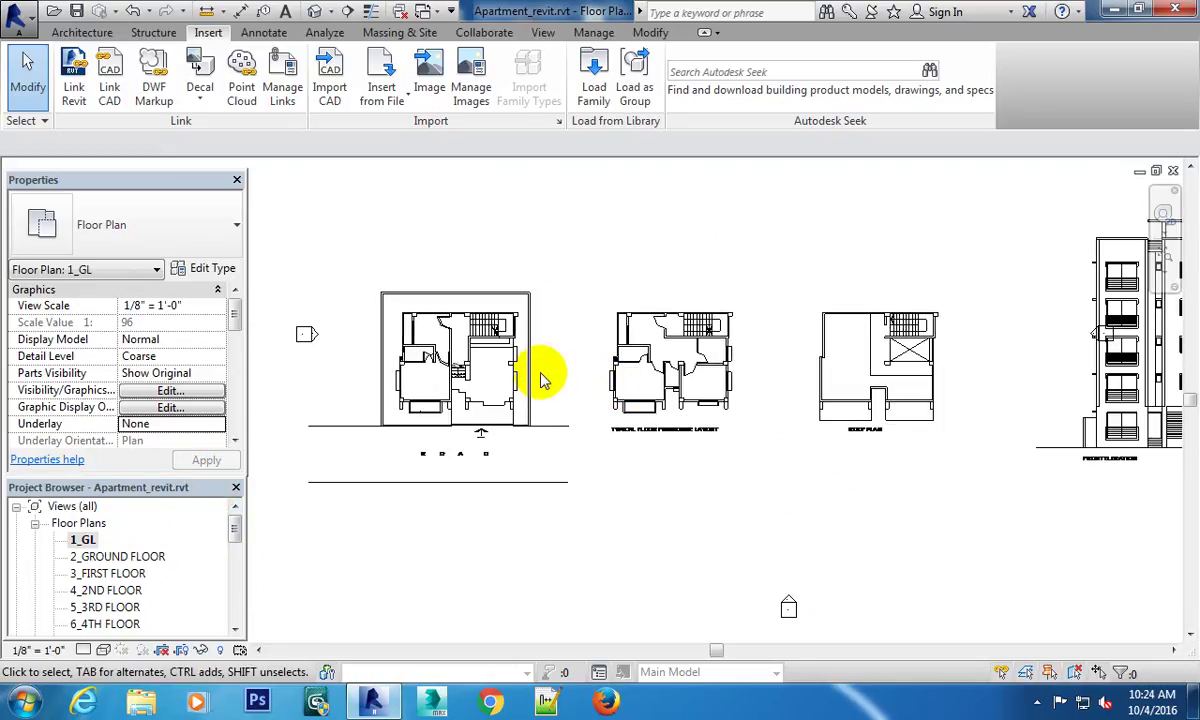
scroll(600, 395, down, 2)
scroll(640, 410, down, 2)
scroll(745, 325, up, 1)
scroll(755, 322, up, 1)
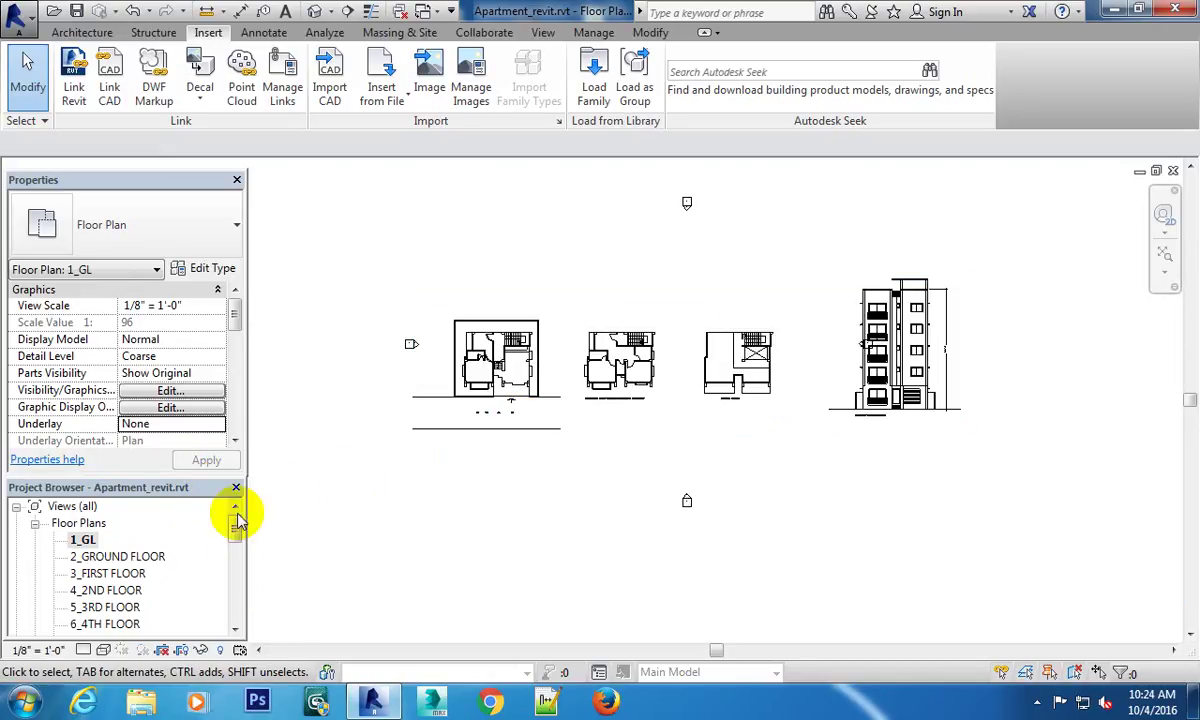
Open the 2_GROUND FLOOR plan, scroll through it, and clear the CAD import selection.
double_click(136, 558)
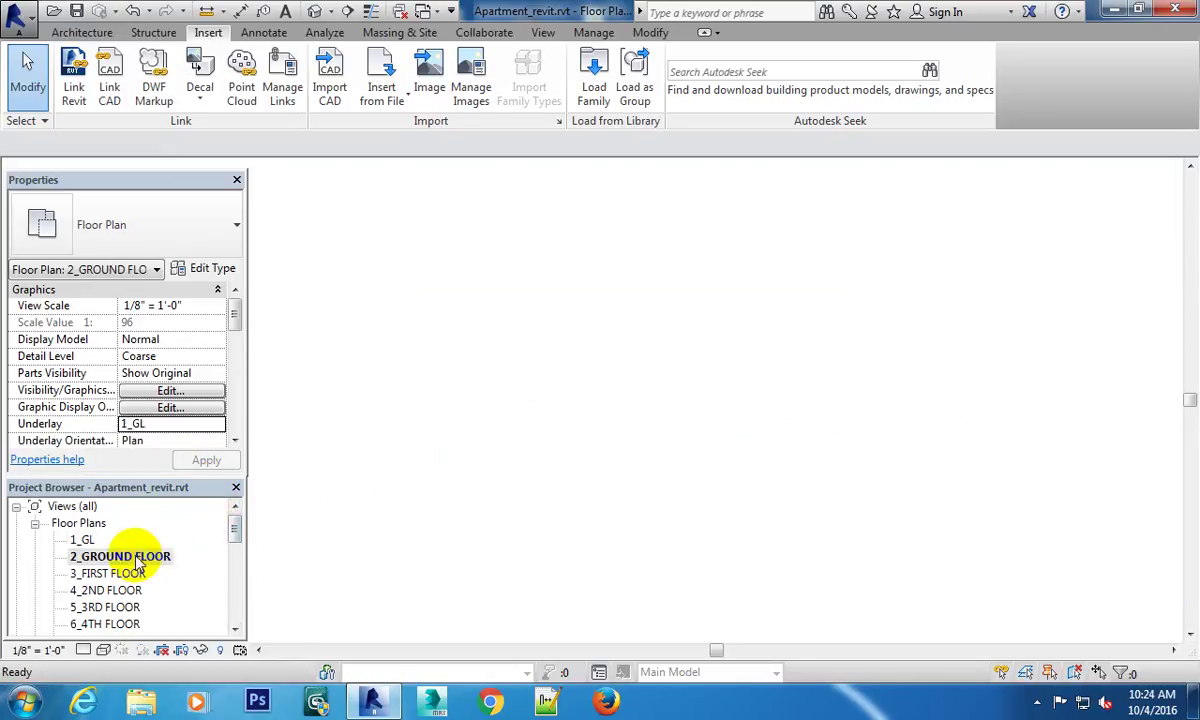
scroll(705, 330, down, 1)
scroll(740, 388, down, 2)
scroll(650, 380, down, 2)
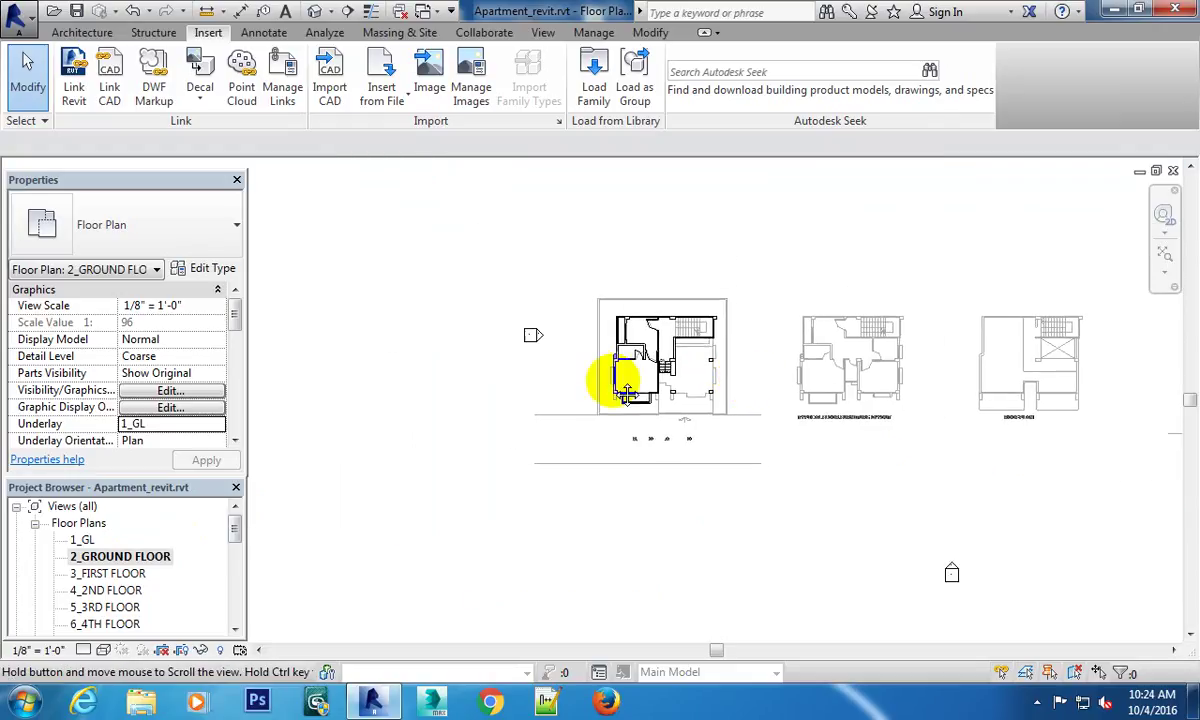
scroll(723, 321, down, 1)
scroll(735, 340, up, 1)
scroll(770, 337, up, 1)
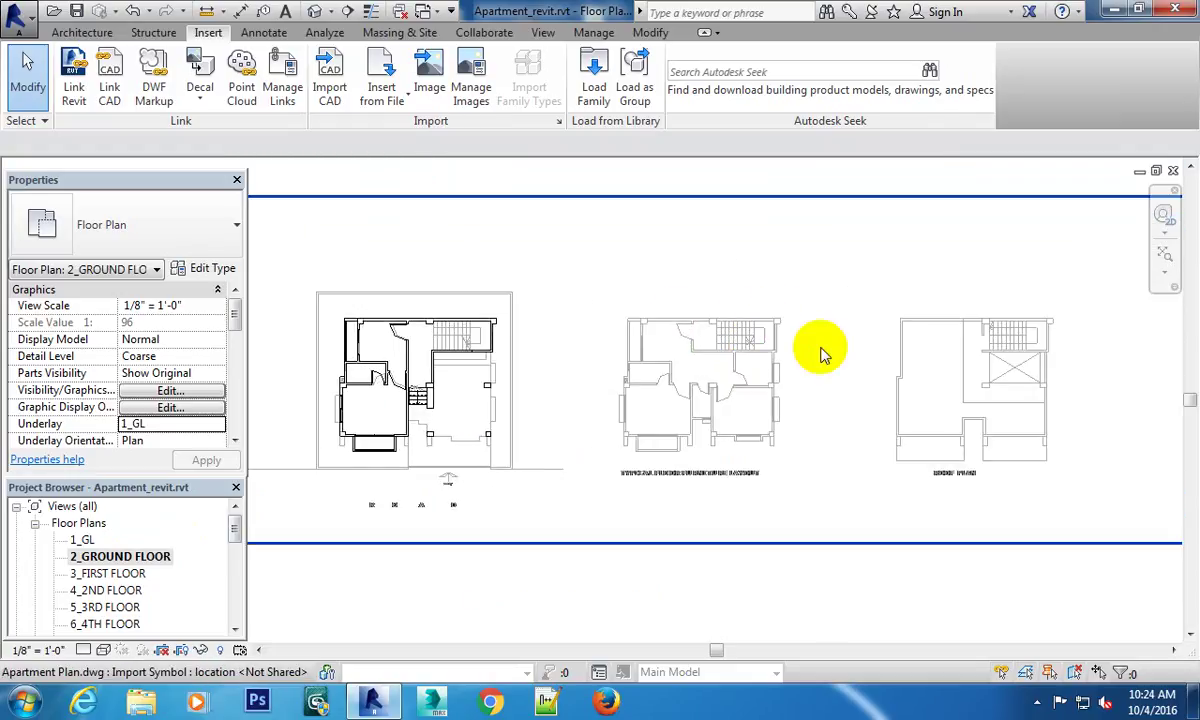
key(Escape)
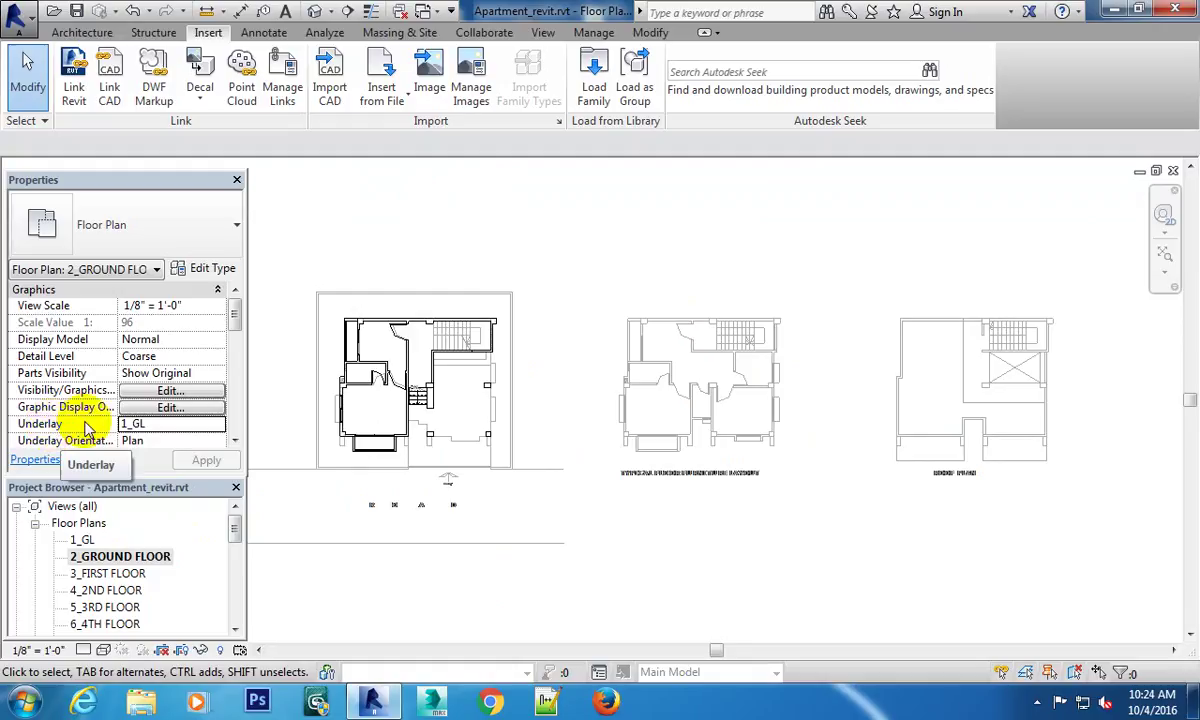
Set the 2_GROUND FLOOR underlay to None, then change it to 1_GL and apply.
click(194, 424)
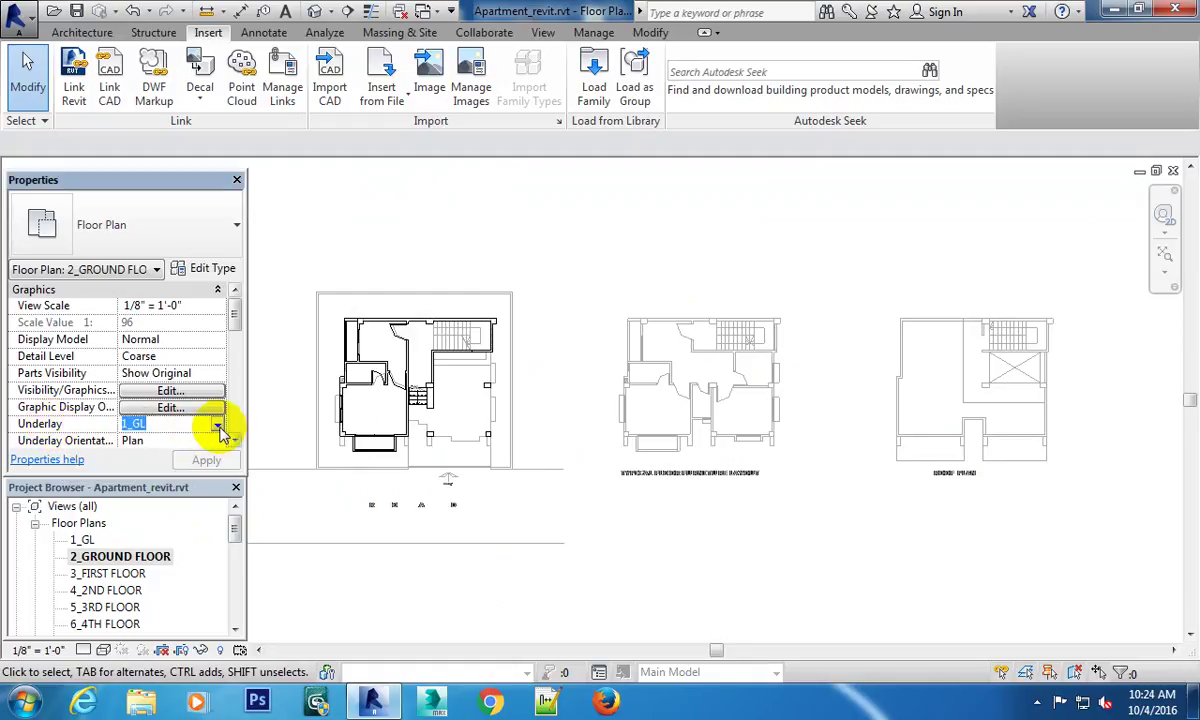
click(217, 425)
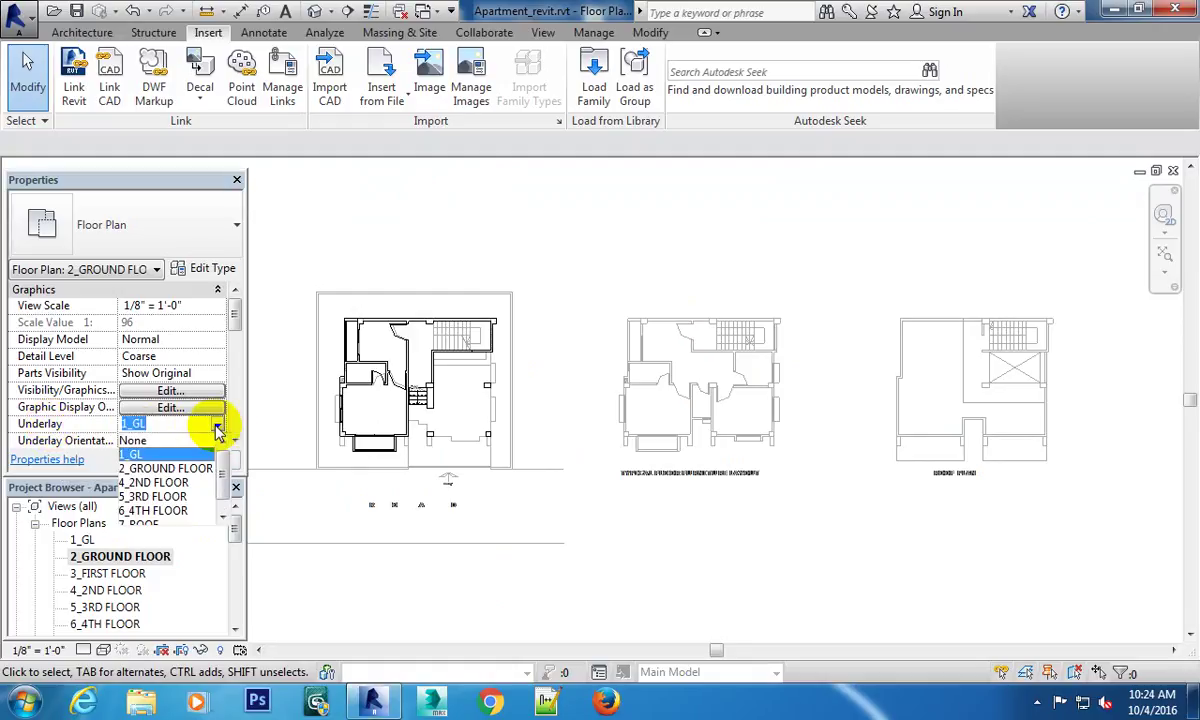
click(145, 441)
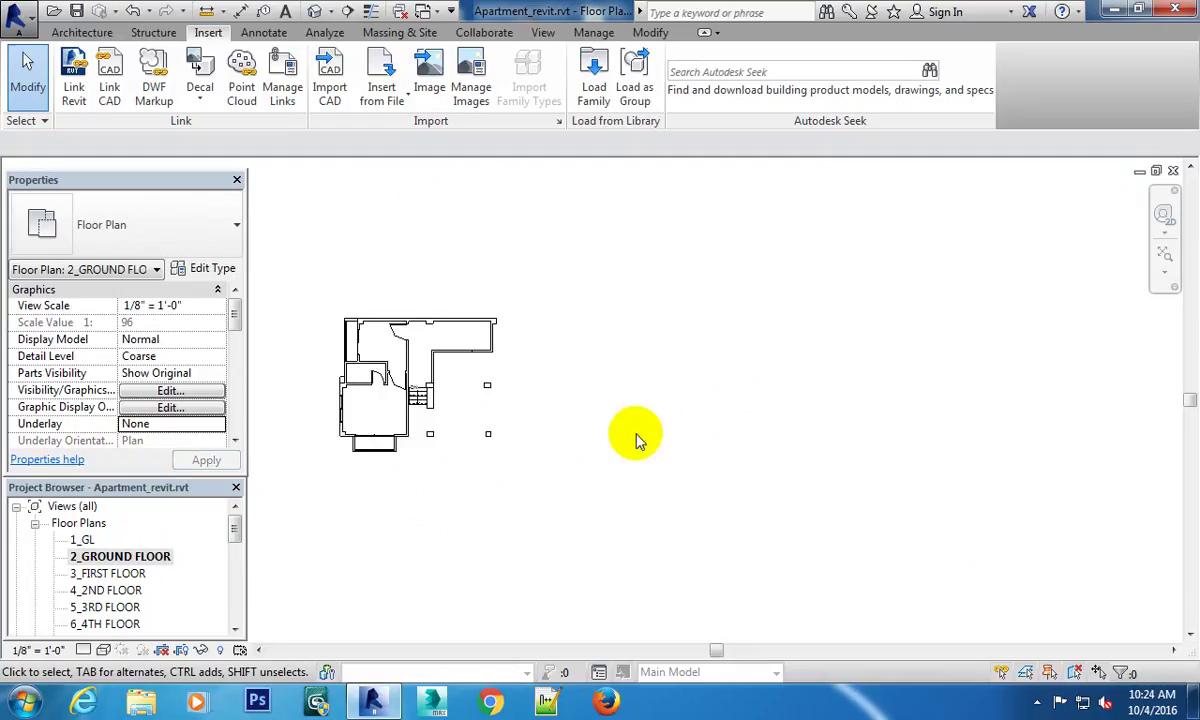
click(183, 428)
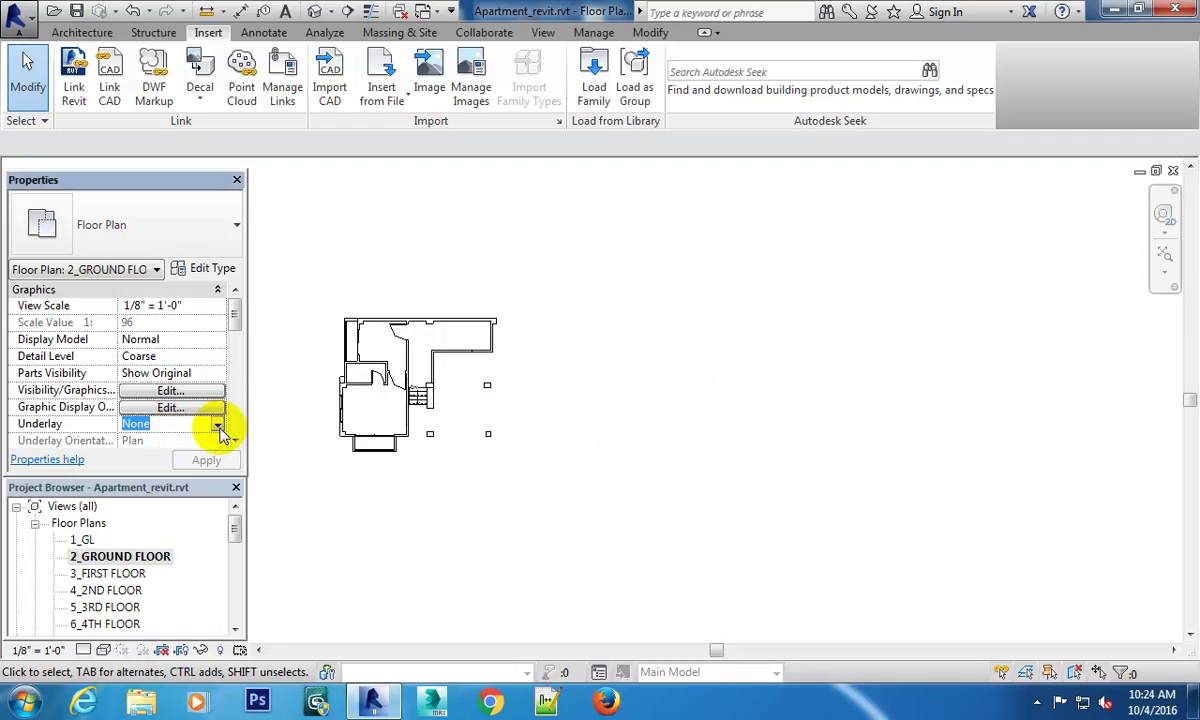
click(217, 425)
click(131, 457)
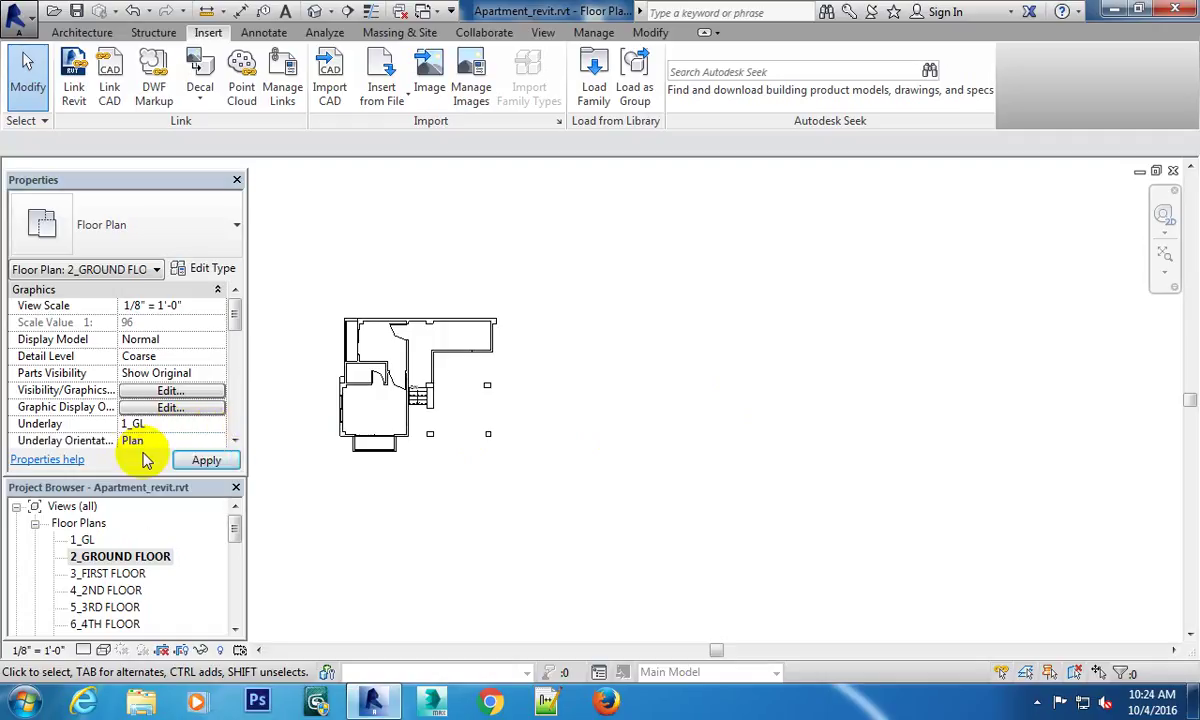
click(215, 461)
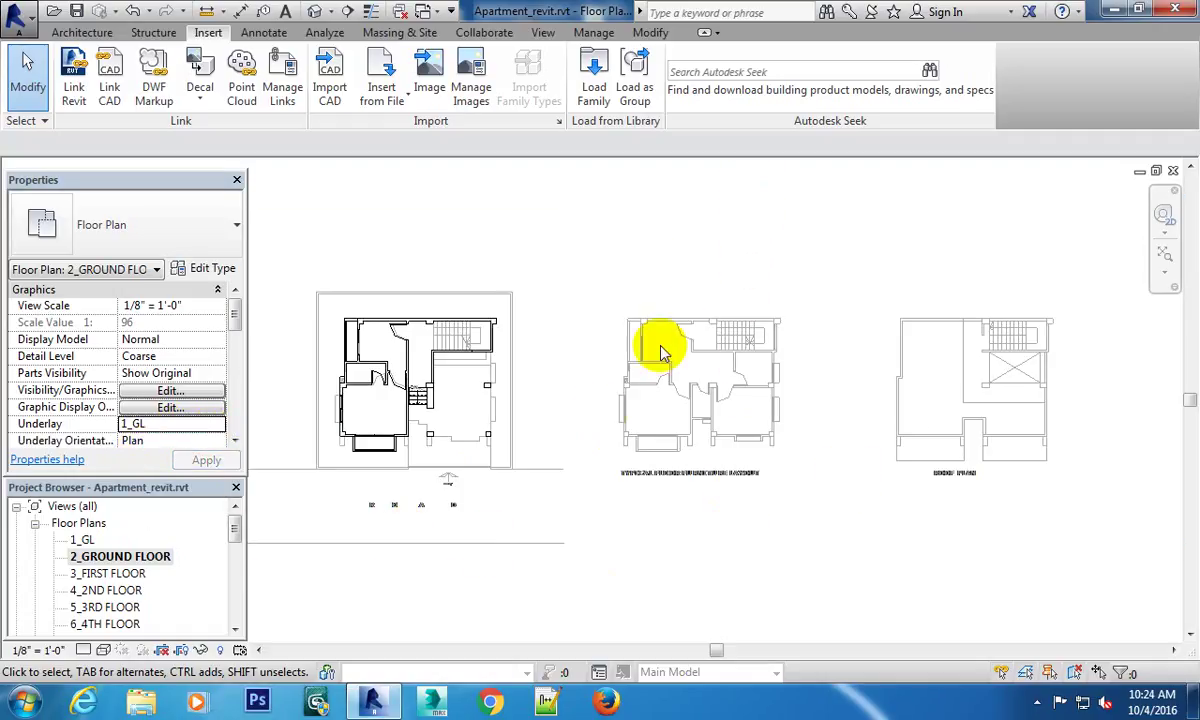
scroll(656, 343, down, 2)
Open the 4_2ND FLOOR plan, apply 1_GL as its underlay, and pan over the greyed drawings.
double_click(145, 592)
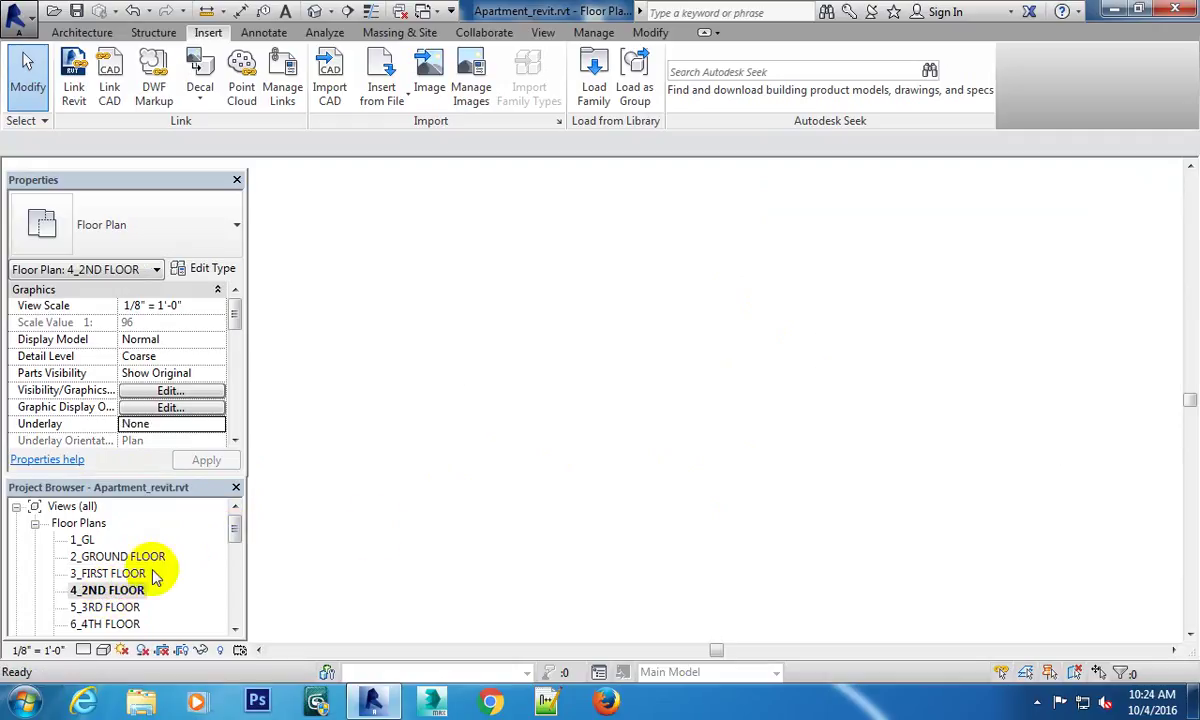
middle_drag(724, 397, 589, 418)
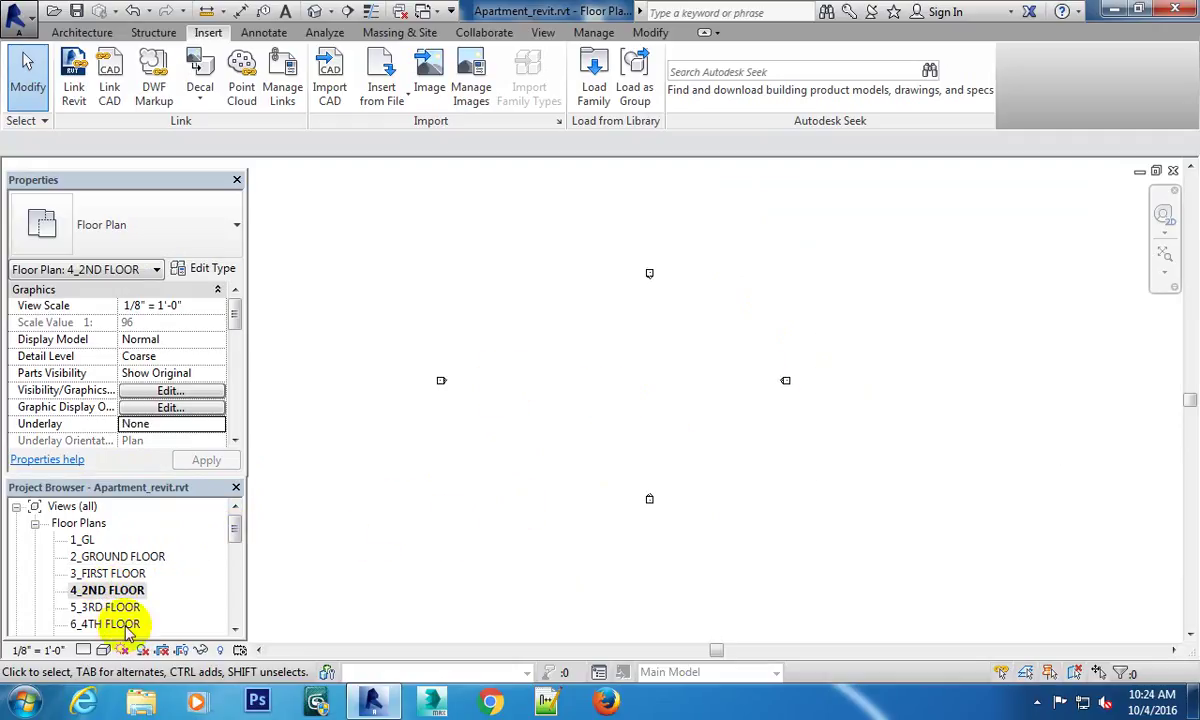
click(147, 425)
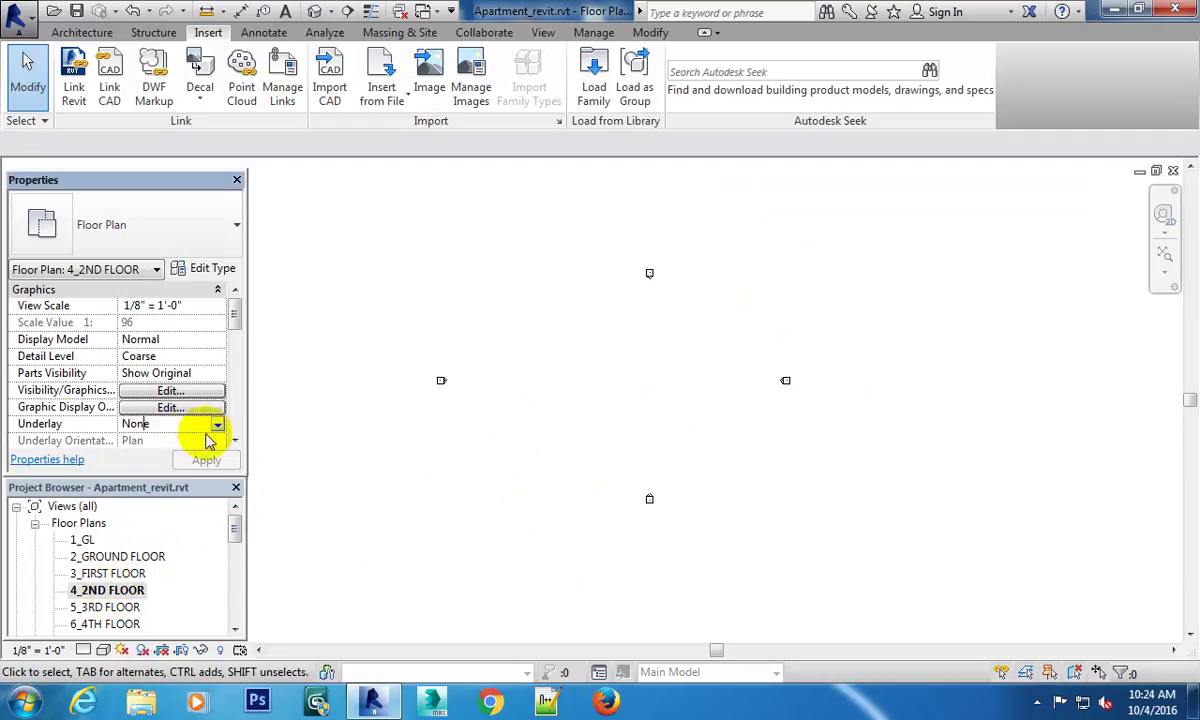
click(220, 427)
click(150, 454)
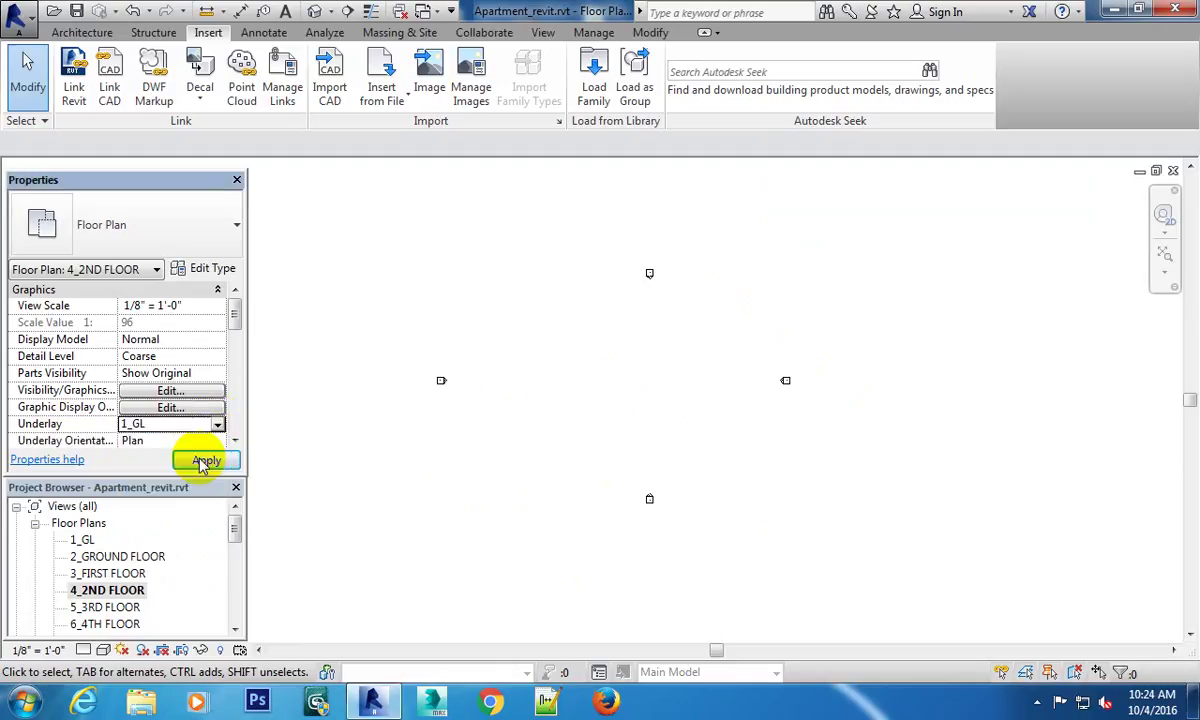
click(204, 460)
scroll(700, 442, up, 3)
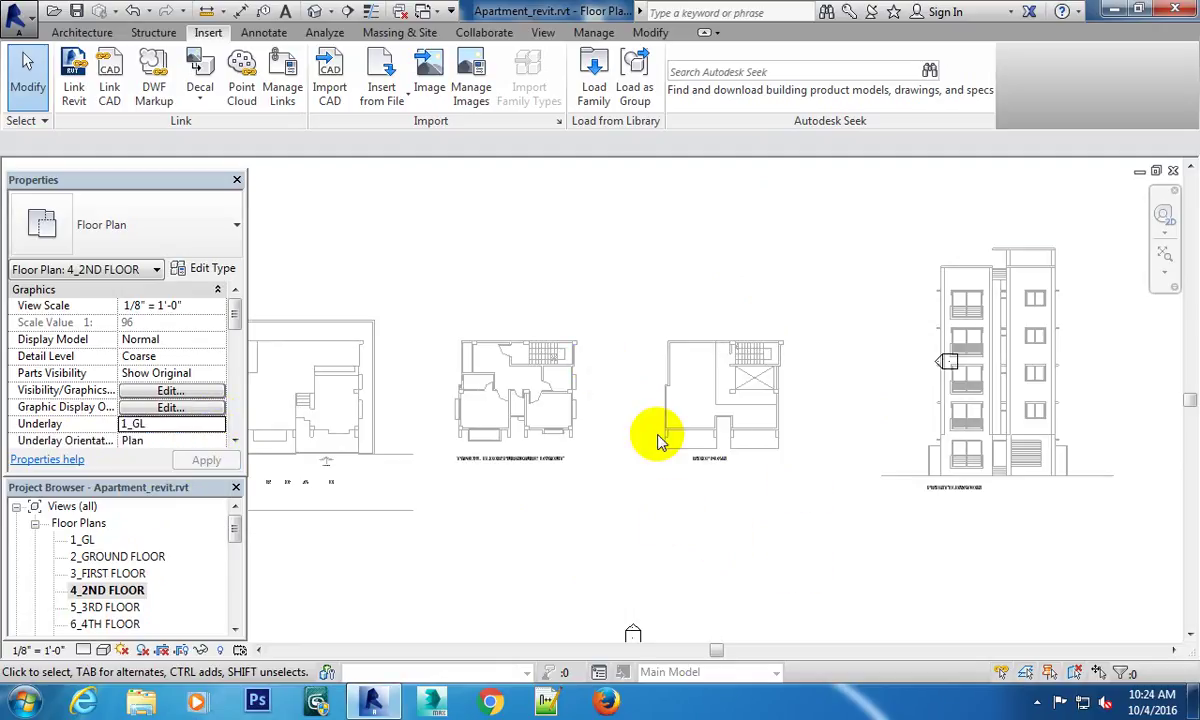
mouse_move(656, 429)
middle_down()
mouse_move(729, 389)
mouse_move(710, 402)
mouse_move(739, 304)
middle_up()
scroll(752, 410, down, 3)
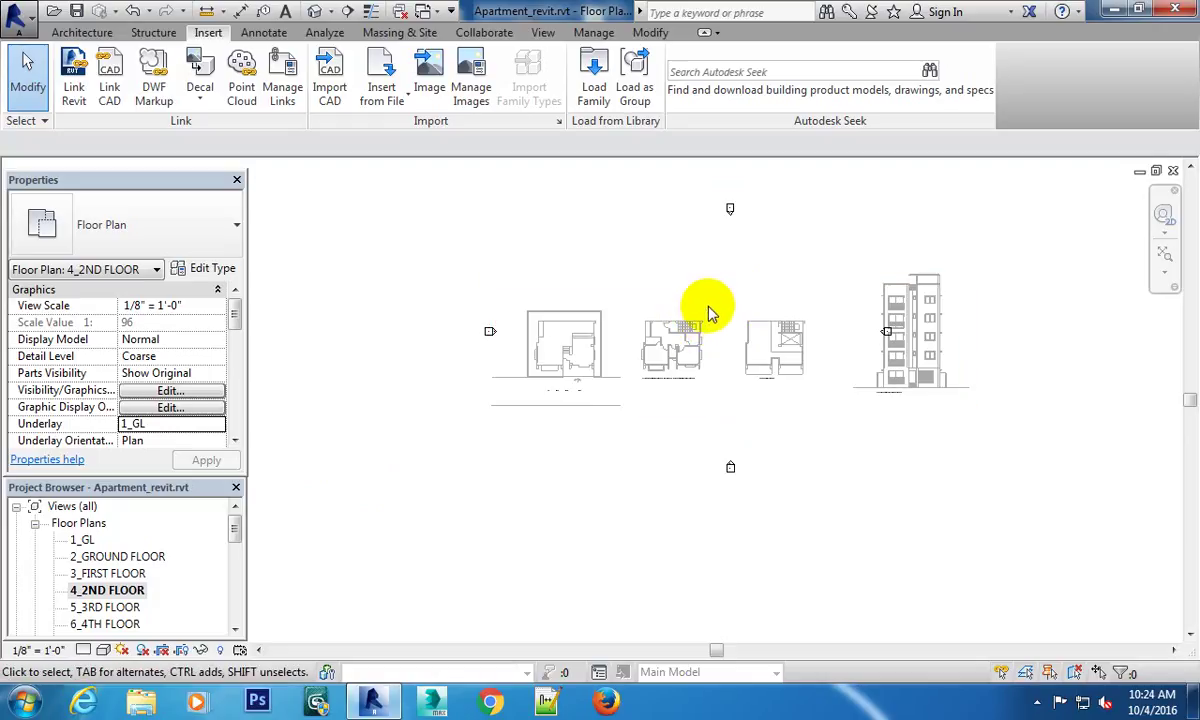
middle_drag(704, 312, 672, 376)
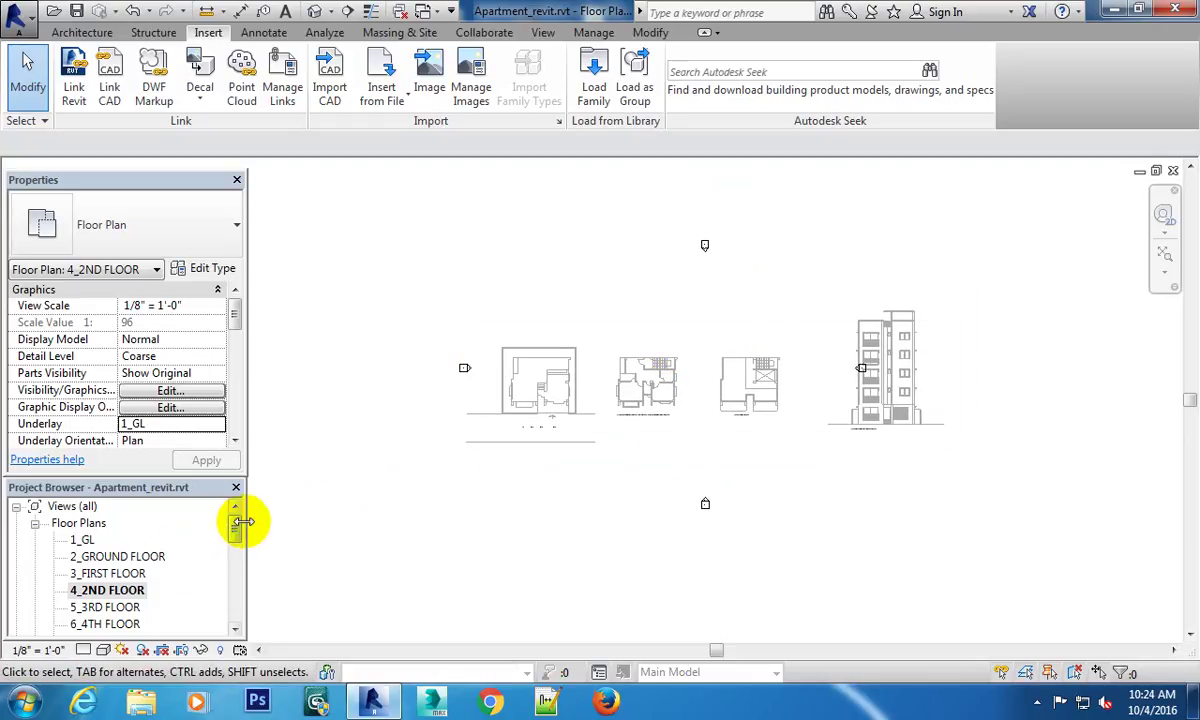
mouse_move(236, 527)
mouse_down()
mouse_move(233, 541)
mouse_move(133, 515)
mouse_up()
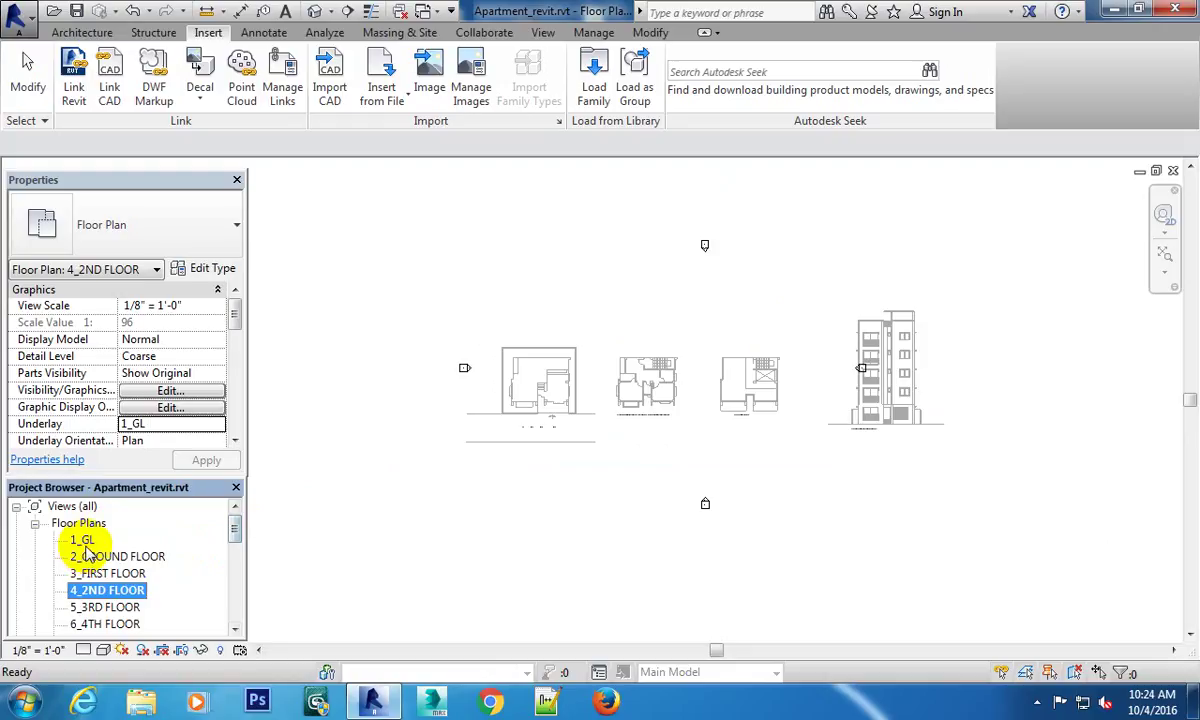
Open 3_FIRST FLOOR, try 1_GL as underlay, then revert it to None and zoom in.
double_click(110, 573)
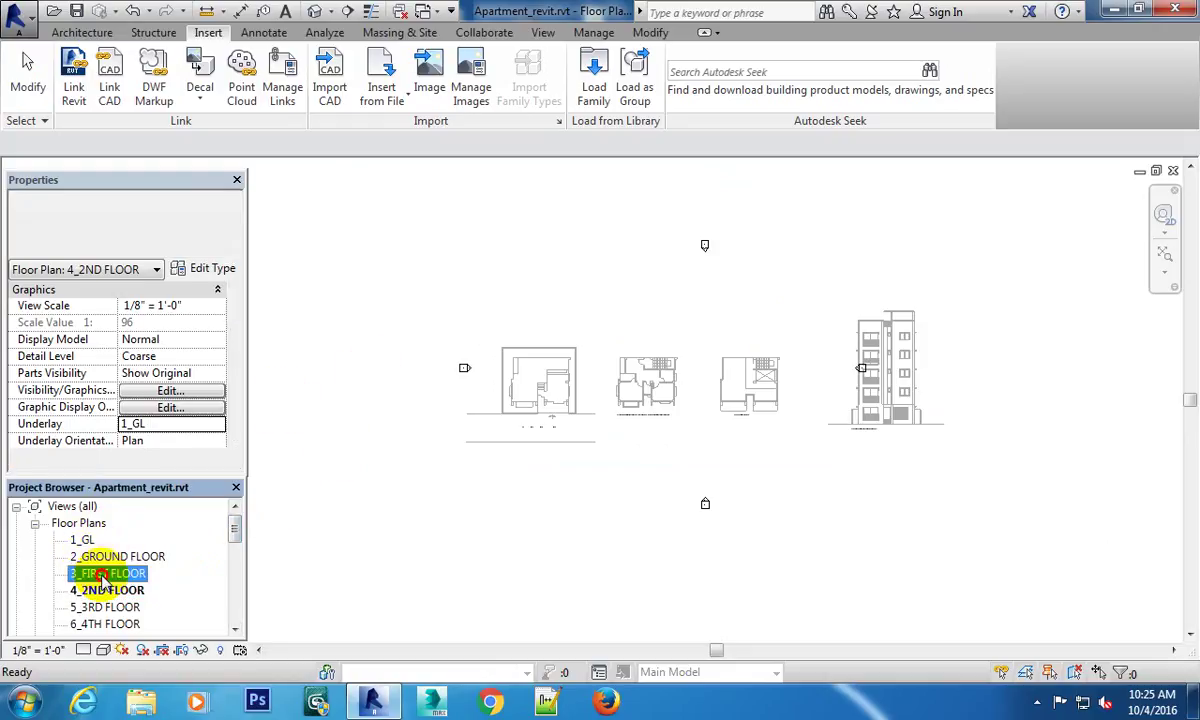
middle_drag(690, 415, 680, 415)
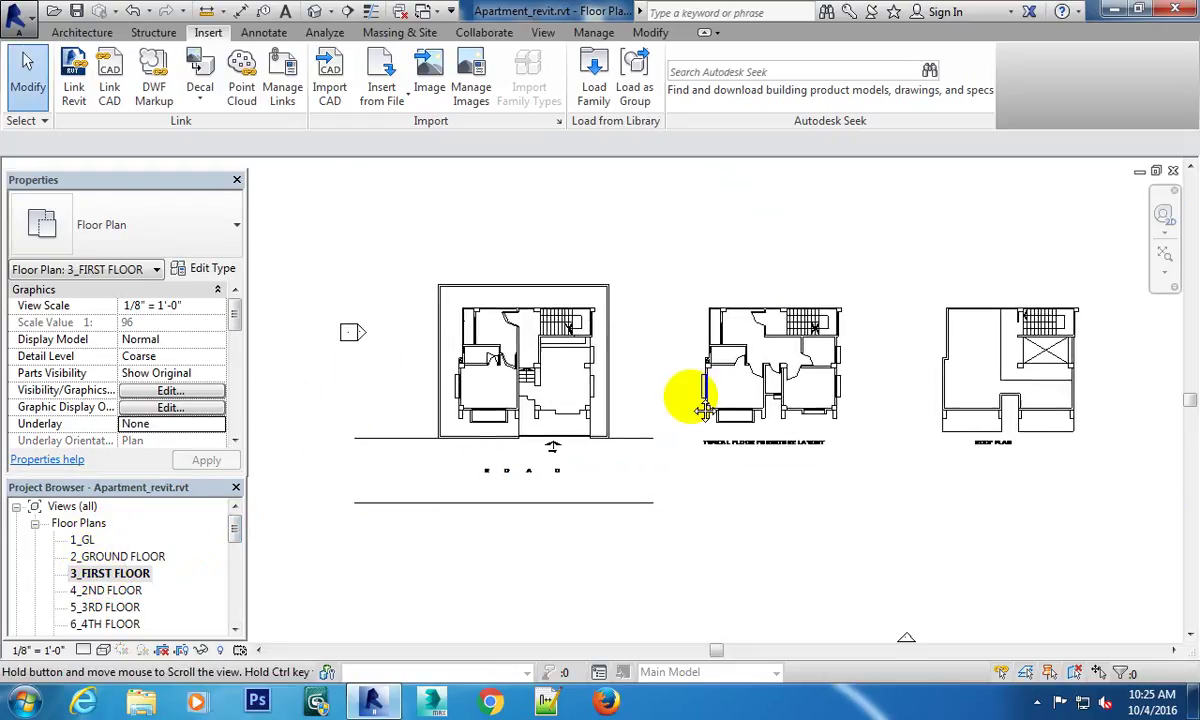
click(172, 426)
click(222, 426)
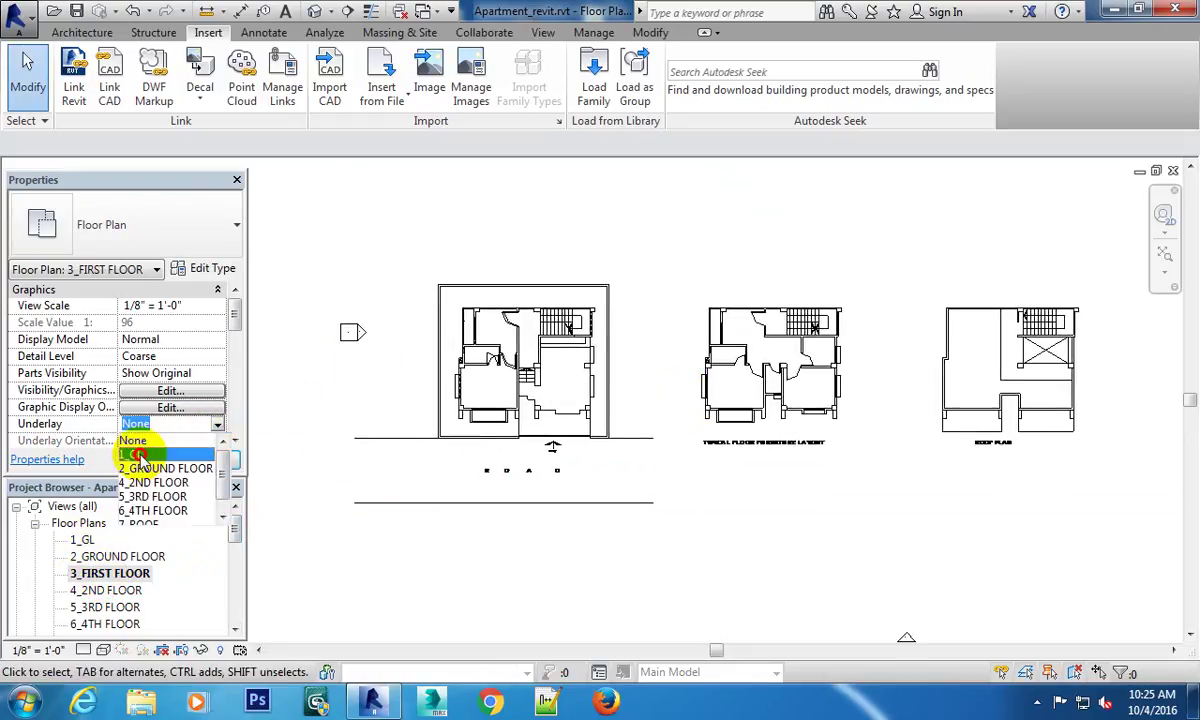
click(120, 451)
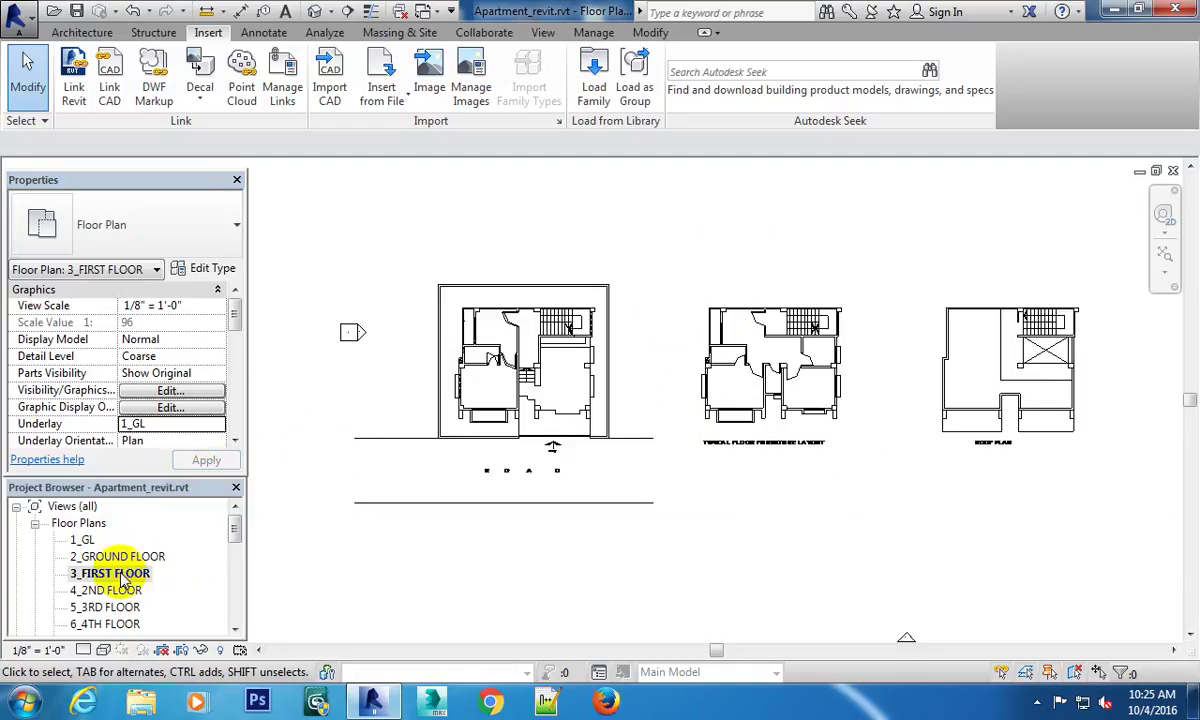
click(217, 426)
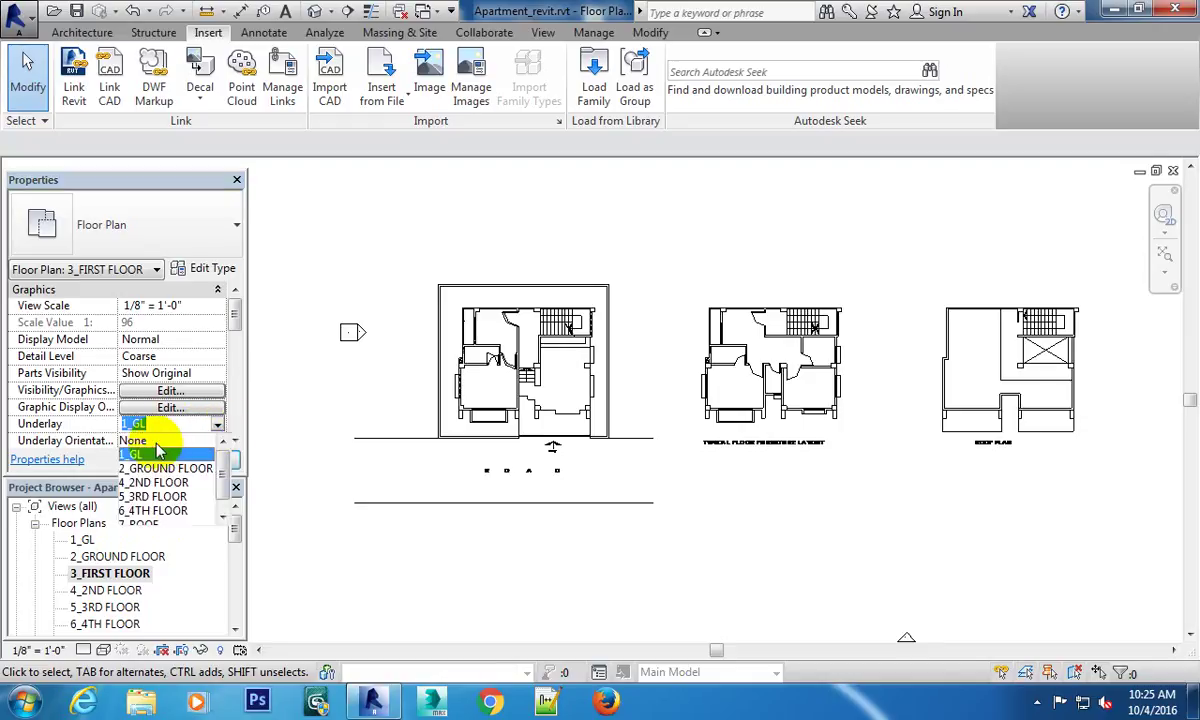
click(160, 441)
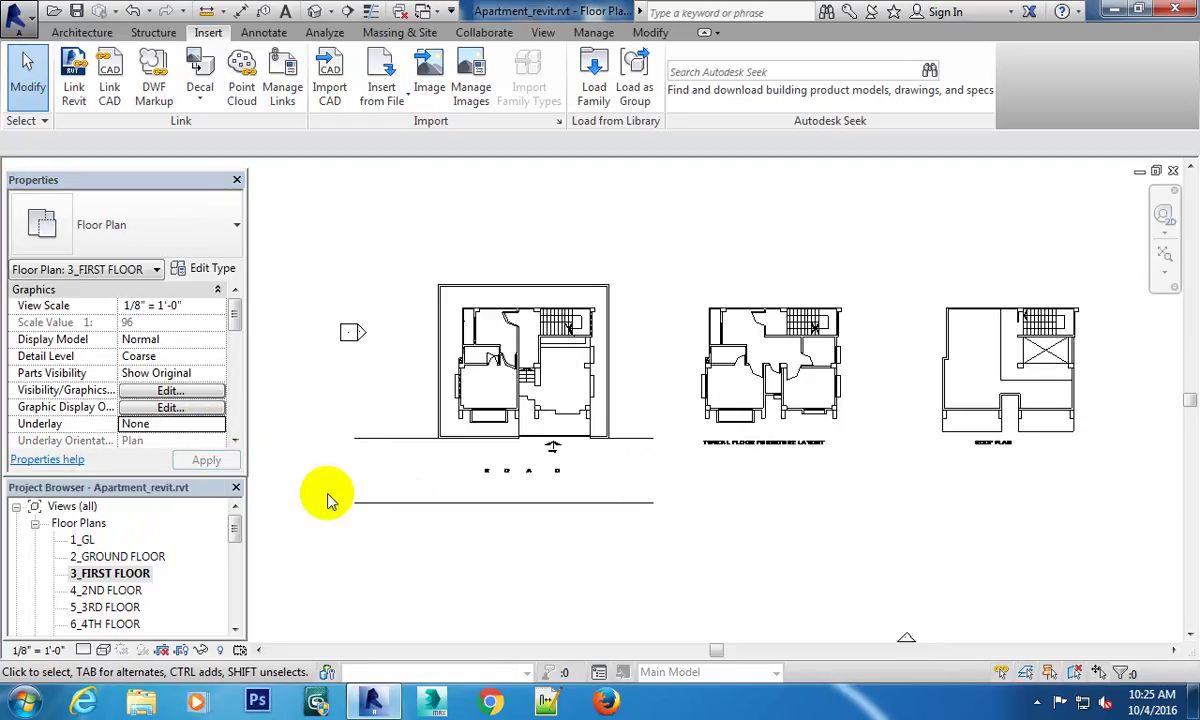
middle_drag(652, 432, 623, 396)
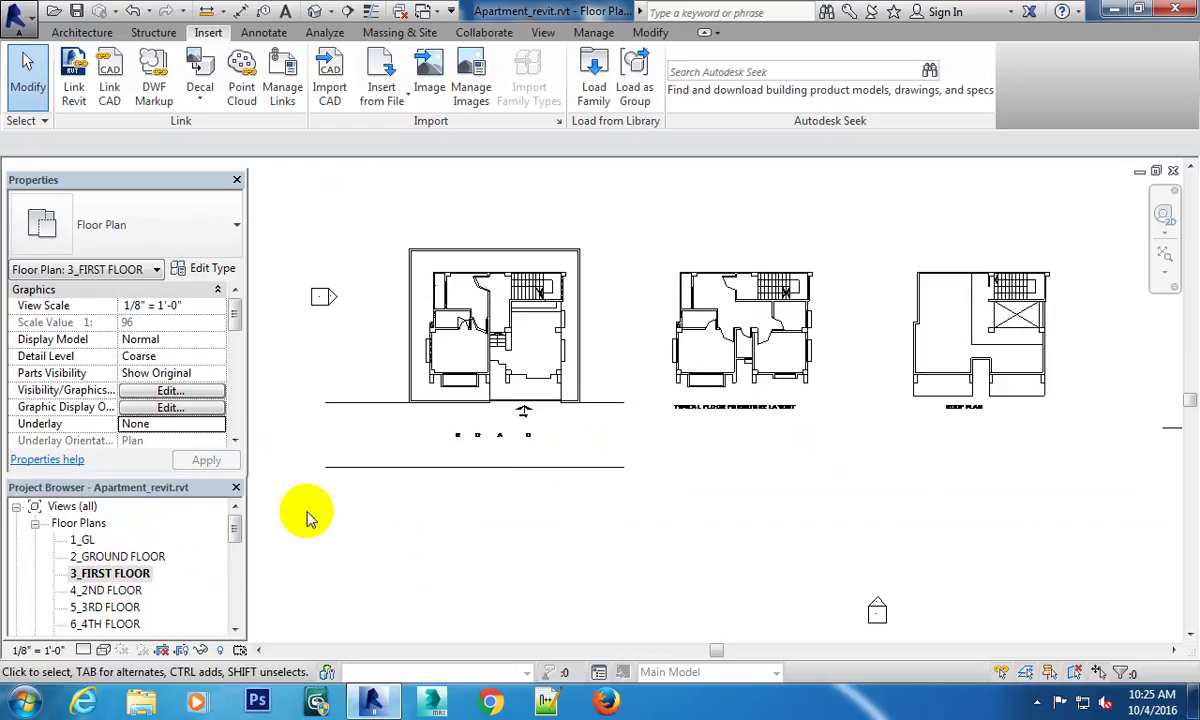
scroll(765, 330, up, 4)
scroll(765, 330, up, 2)
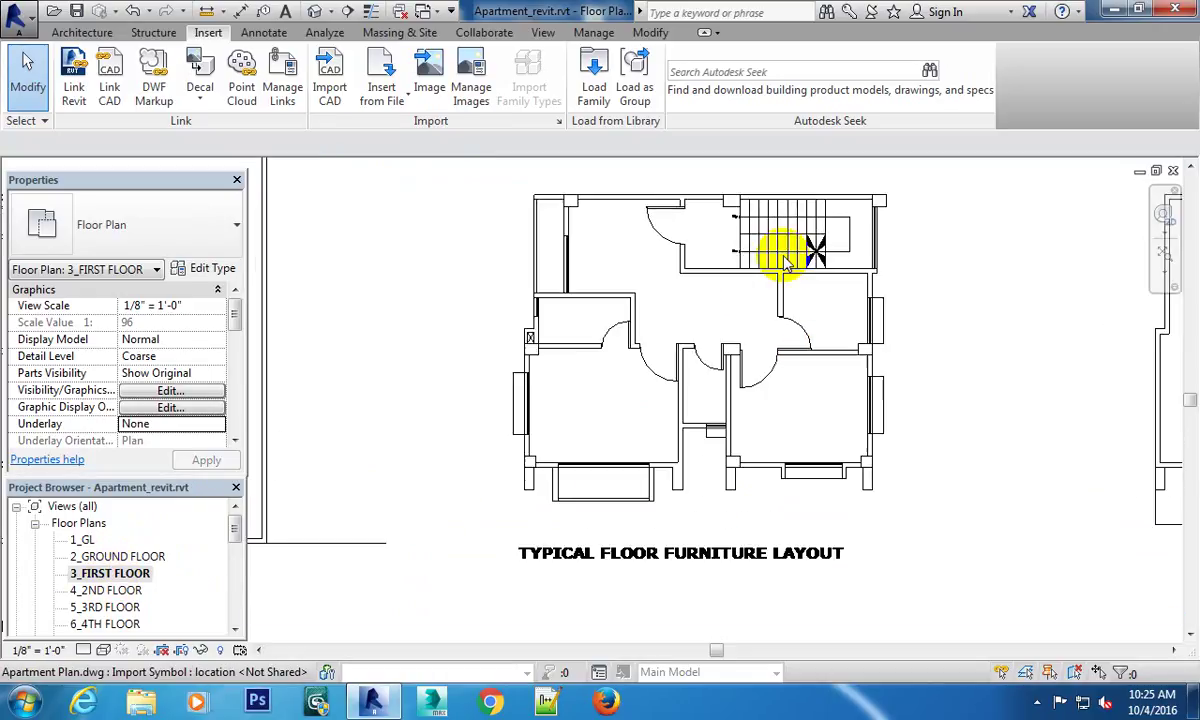
middle_drag(760, 295, 836, 299)
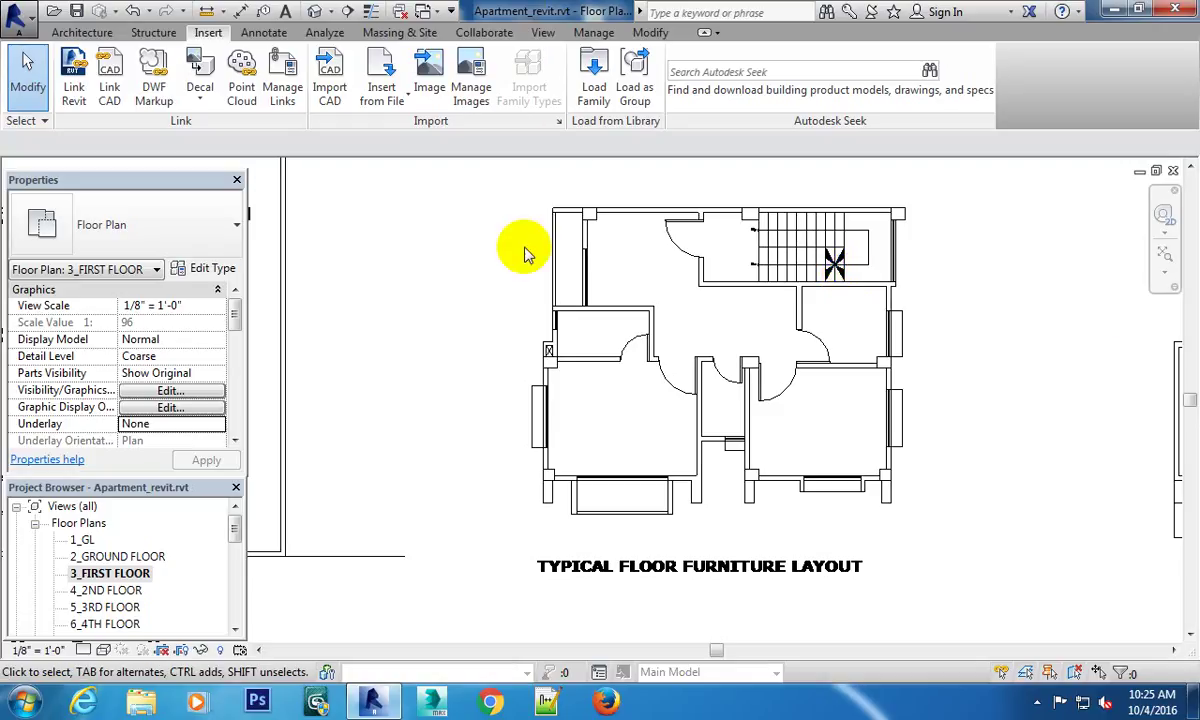
scroll(650, 372, down, 2)
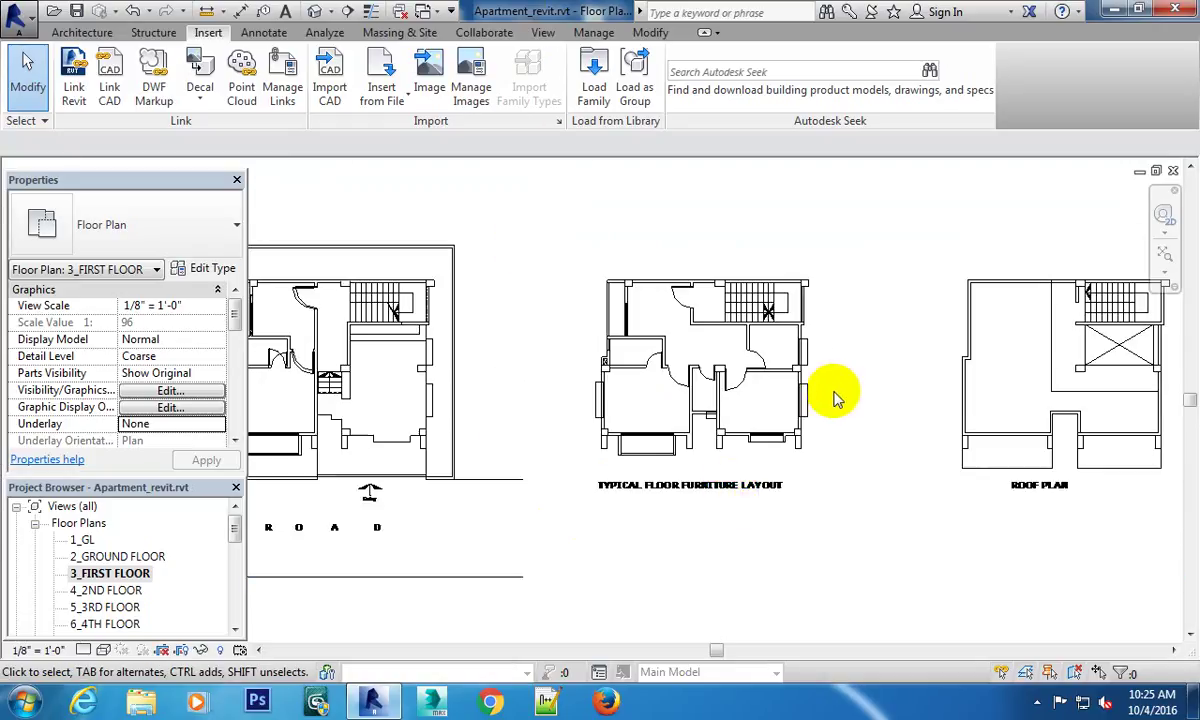
scroll(850, 396, down, 1)
scroll(703, 405, down, 2)
scroll(703, 405, up, 2)
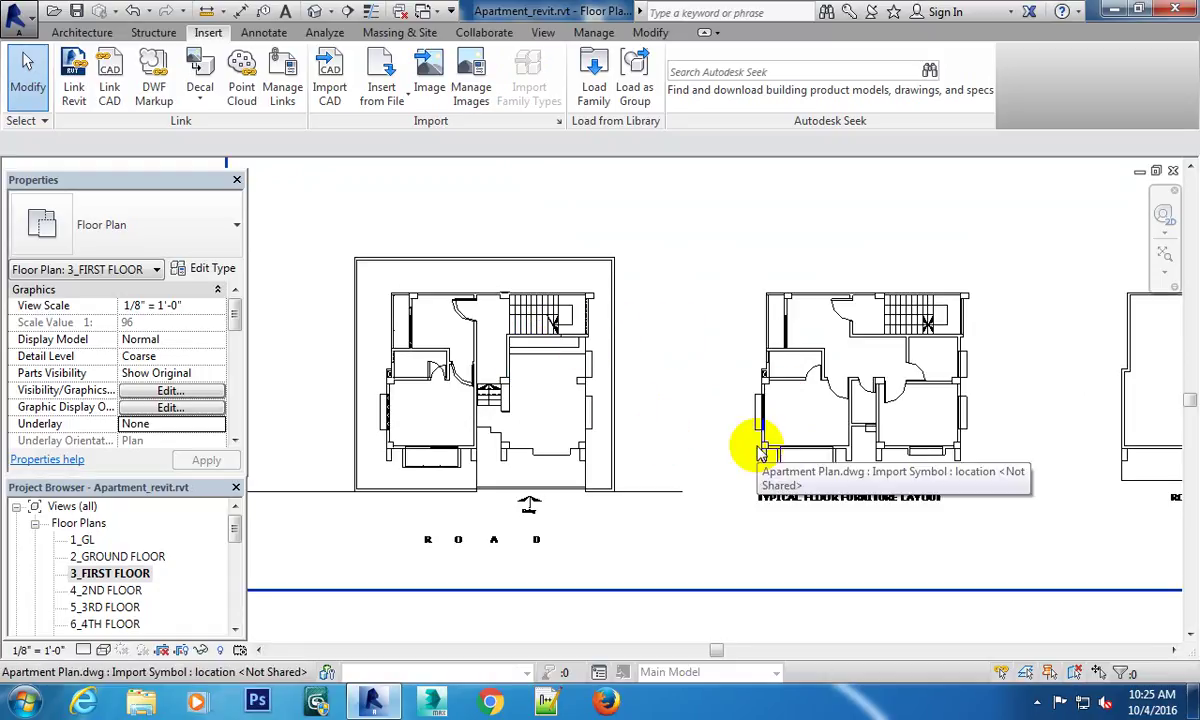
middle_drag(870, 482, 830, 327)
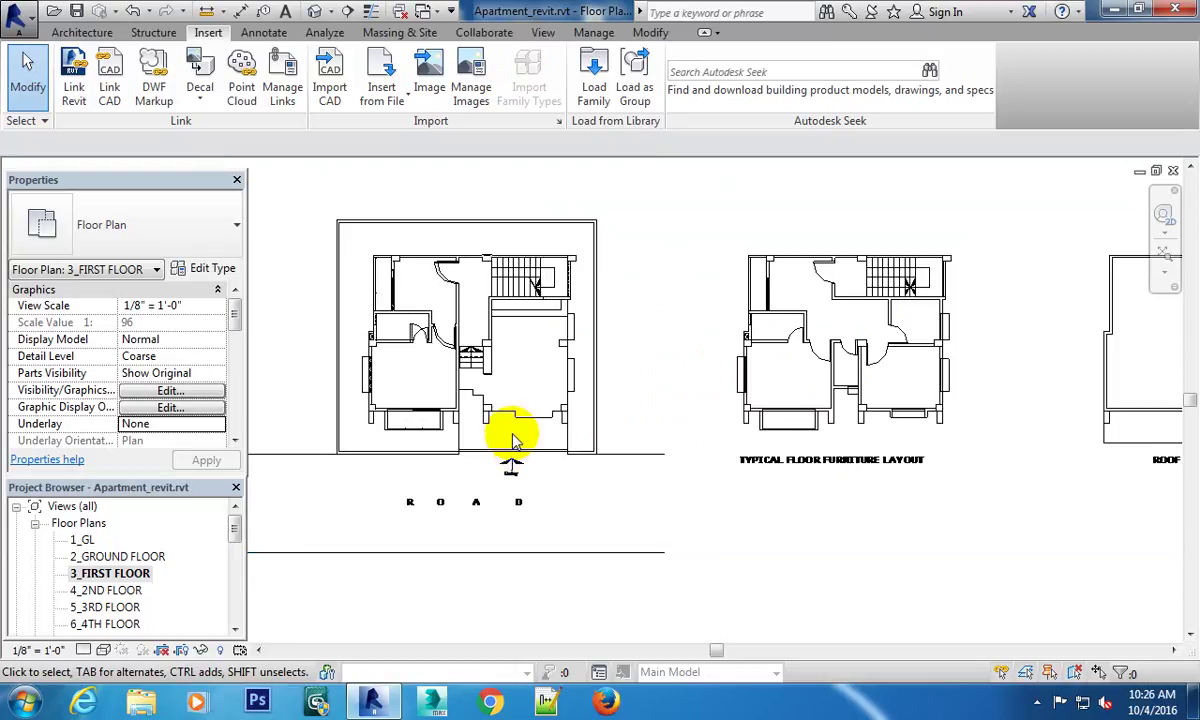
scroll(514, 428, up, 1)
middle_drag(884, 343, 617, 232)
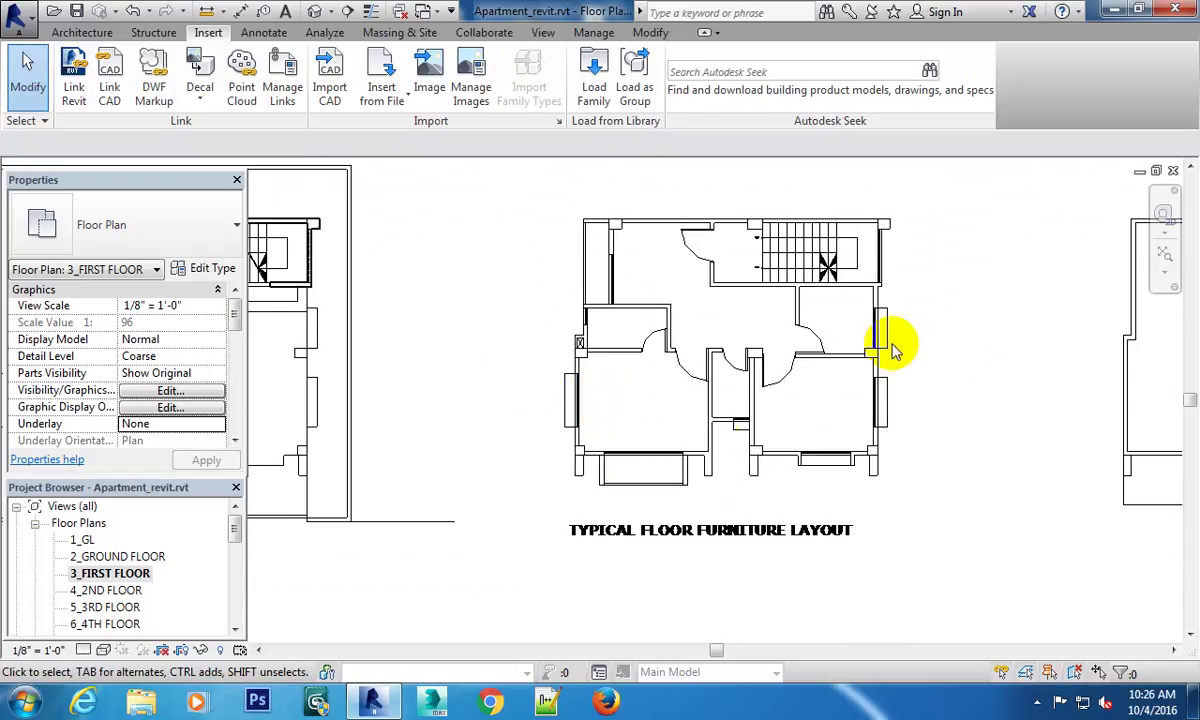
scroll(841, 447, down, 1)
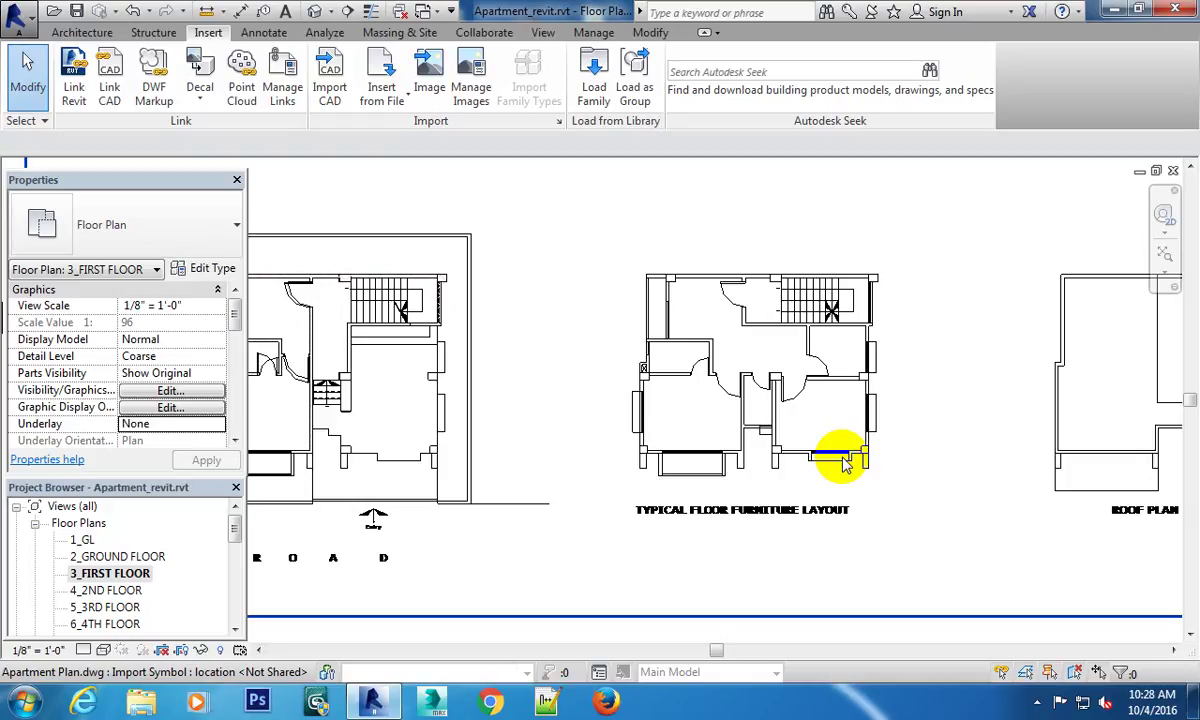
Deselect the imported DWG plan and zoom in on the drawings.
key(Escape)
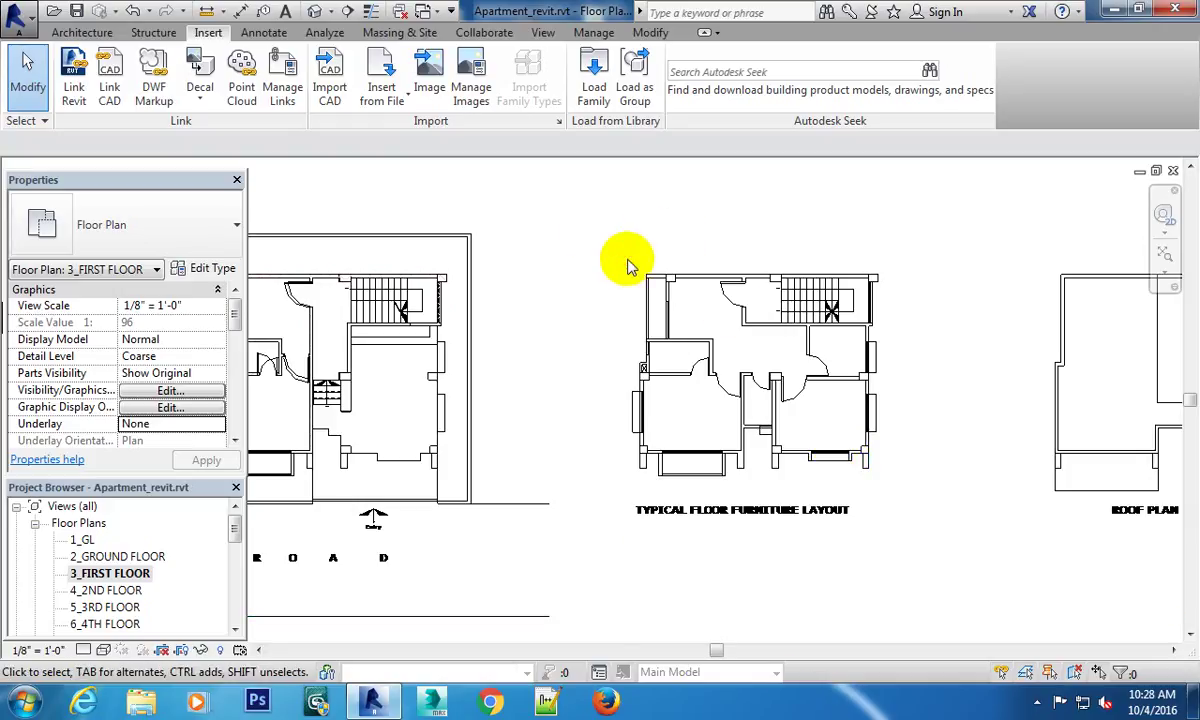
scroll(640, 275, up, 3)
scroll(718, 405, down, 3)
scroll(716, 376, up, 1)
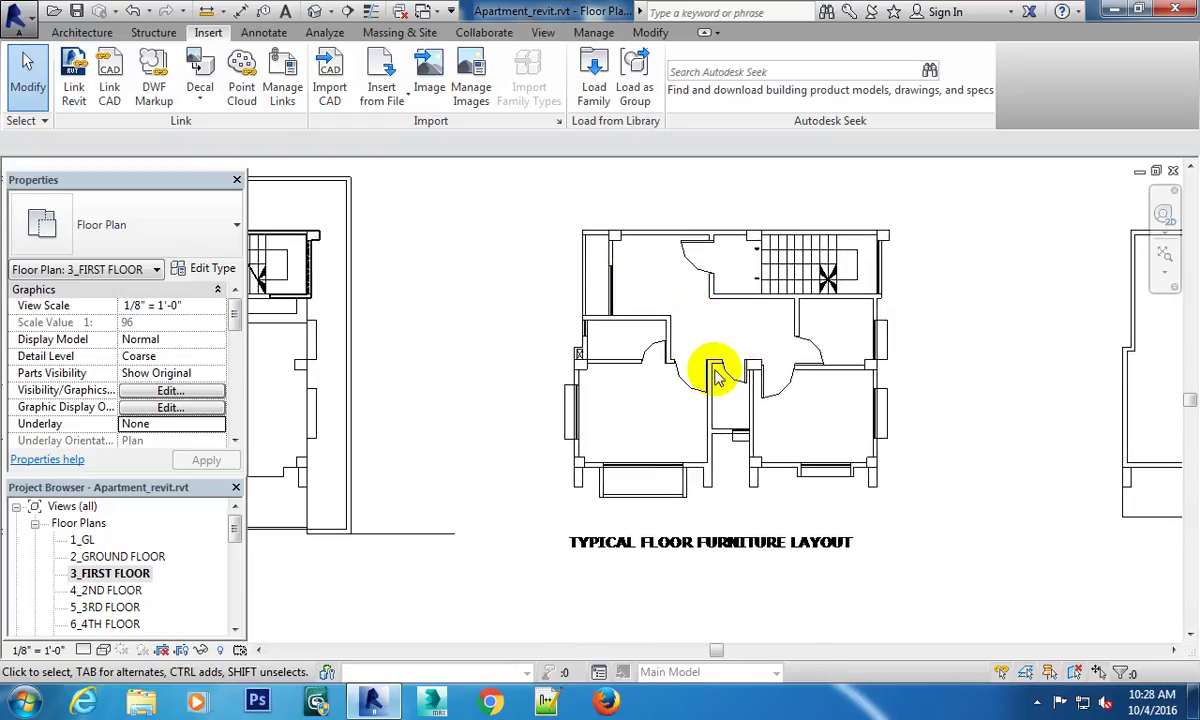
scroll(716, 376, up, 1)
mouse_move(745, 343)
middle_down()
mouse_move(754, 351)
mouse_move(745, 332)
mouse_move(793, 338)
middle_up()
scroll(760, 345, up, 1)
scroll(793, 332, up, 1)
scroll(770, 385, down, 1)
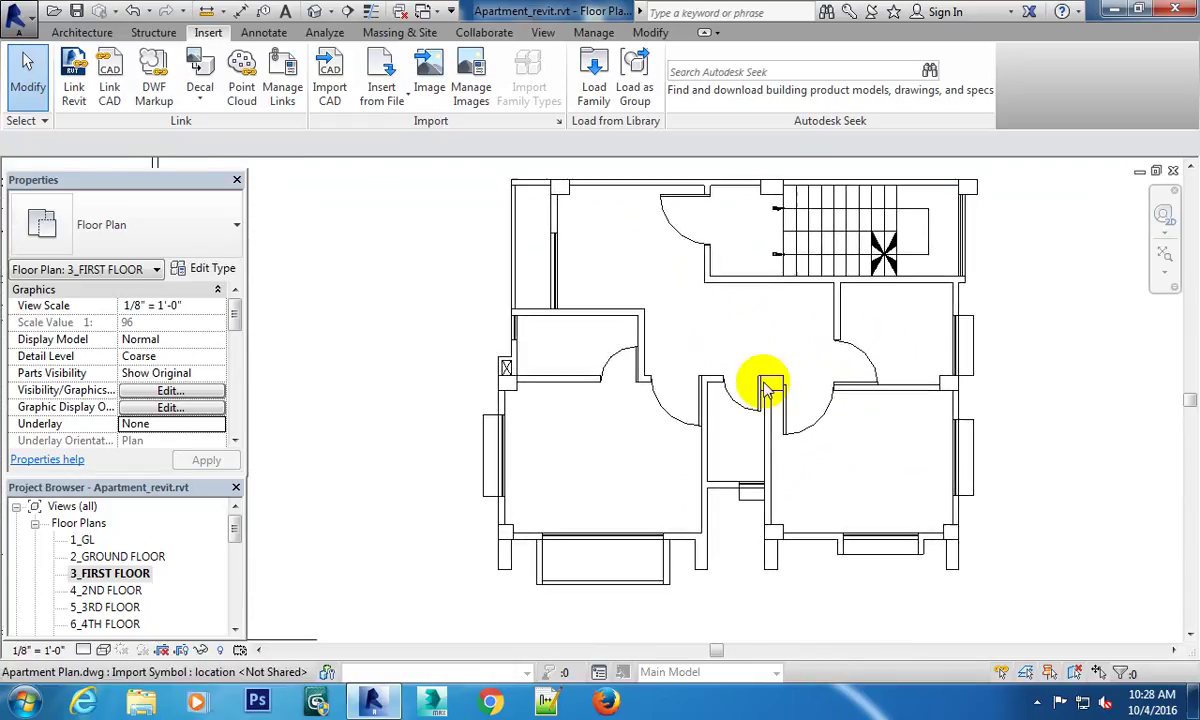
scroll(770, 390, down, 1)
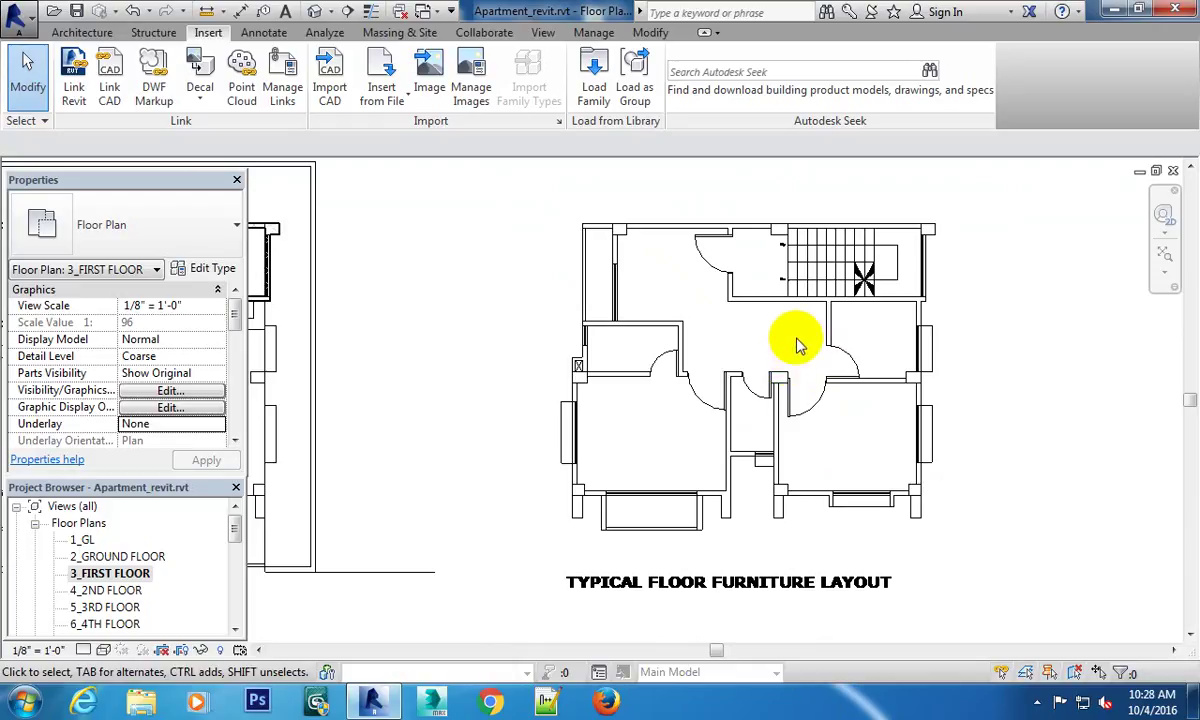
middle_drag(796, 325, 769, 348)
scroll(762, 362, up, 1)
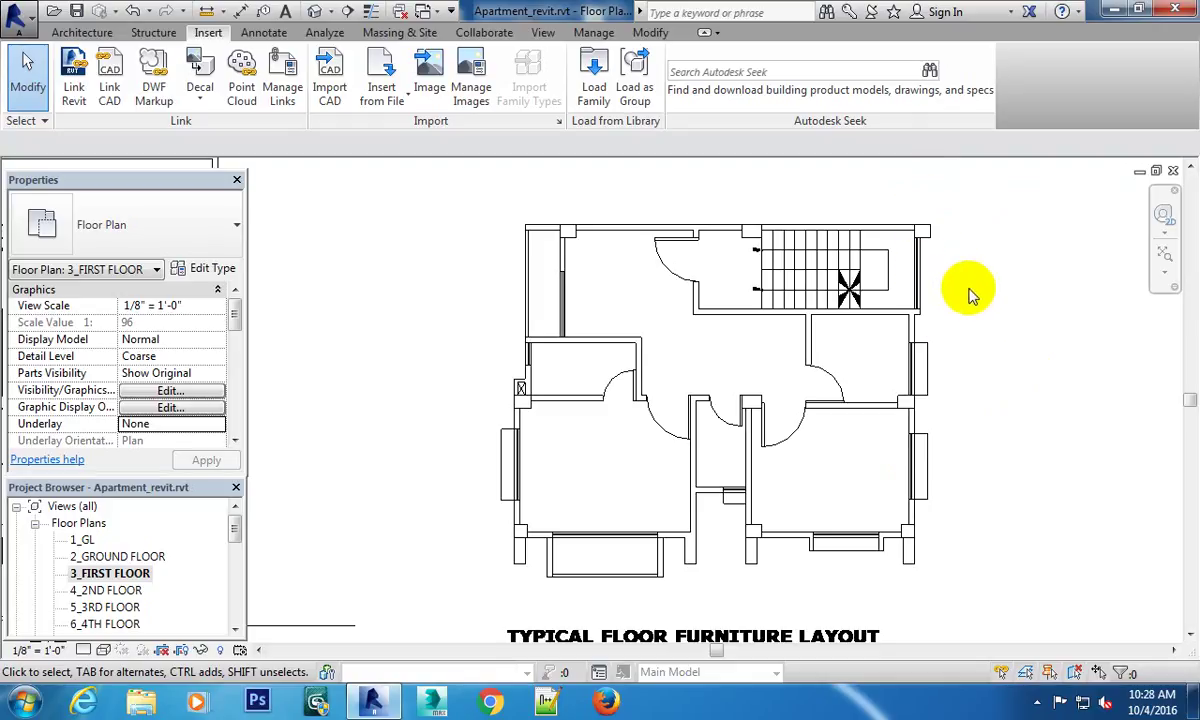
scroll(935, 243, up, 2)
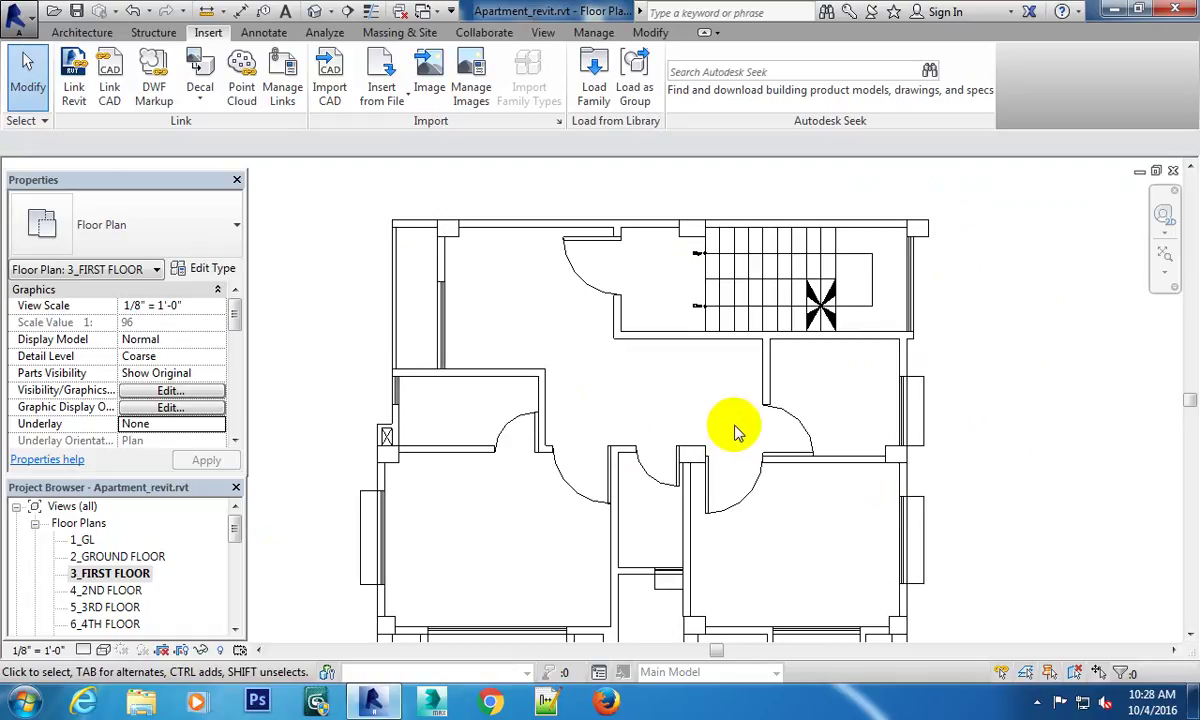
Pan across the three drawings and centre the Typical Floor Furniture Layout large in view.
middle_drag(767, 383, 769, 348)
scroll(796, 356, down, 2)
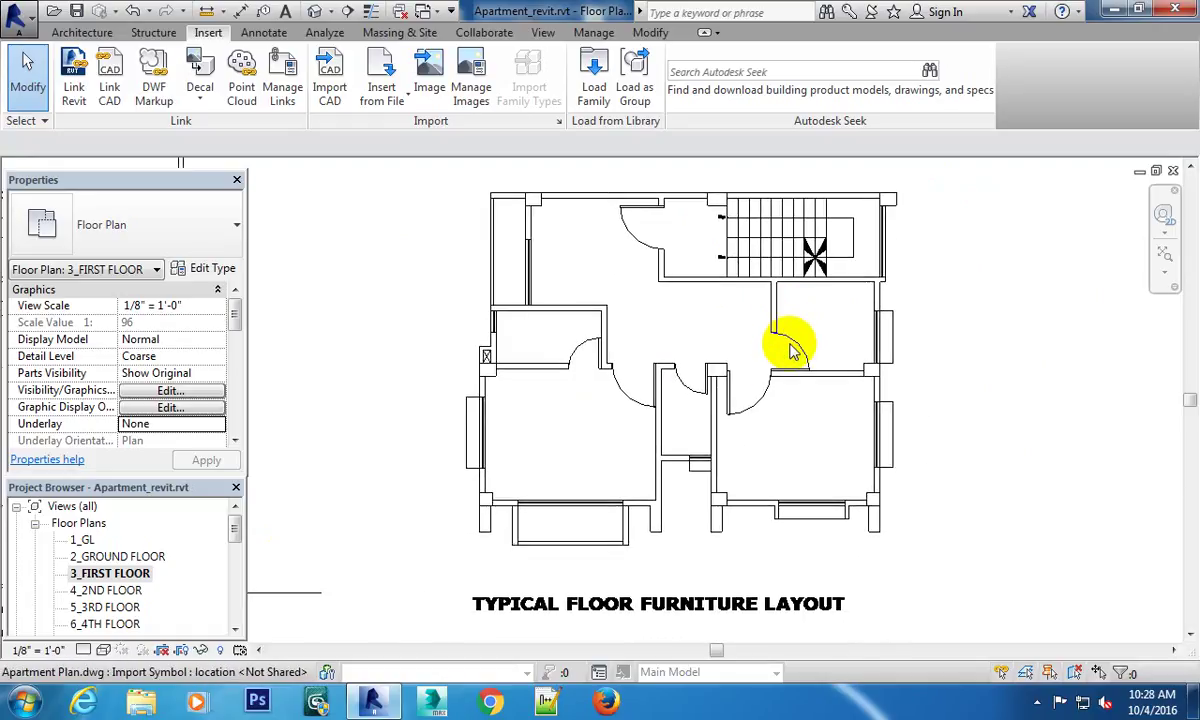
scroll(857, 418, down, 2)
scroll(857, 418, down, 3)
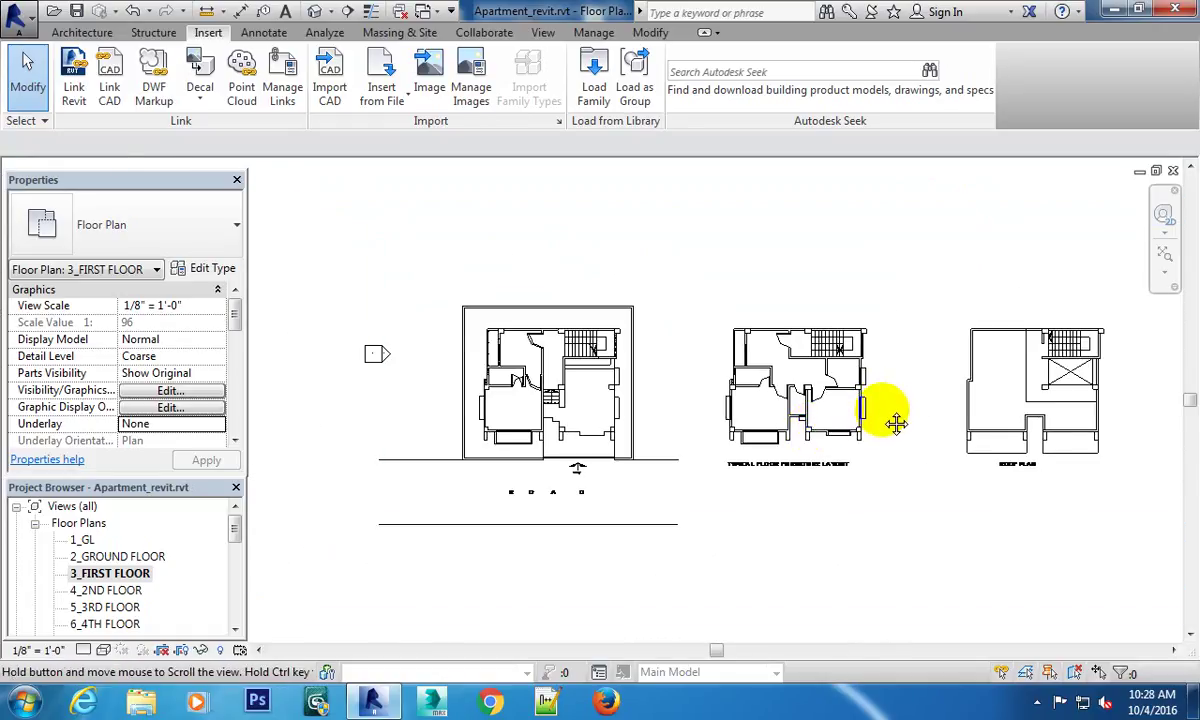
middle_drag(890, 415, 1024, 364)
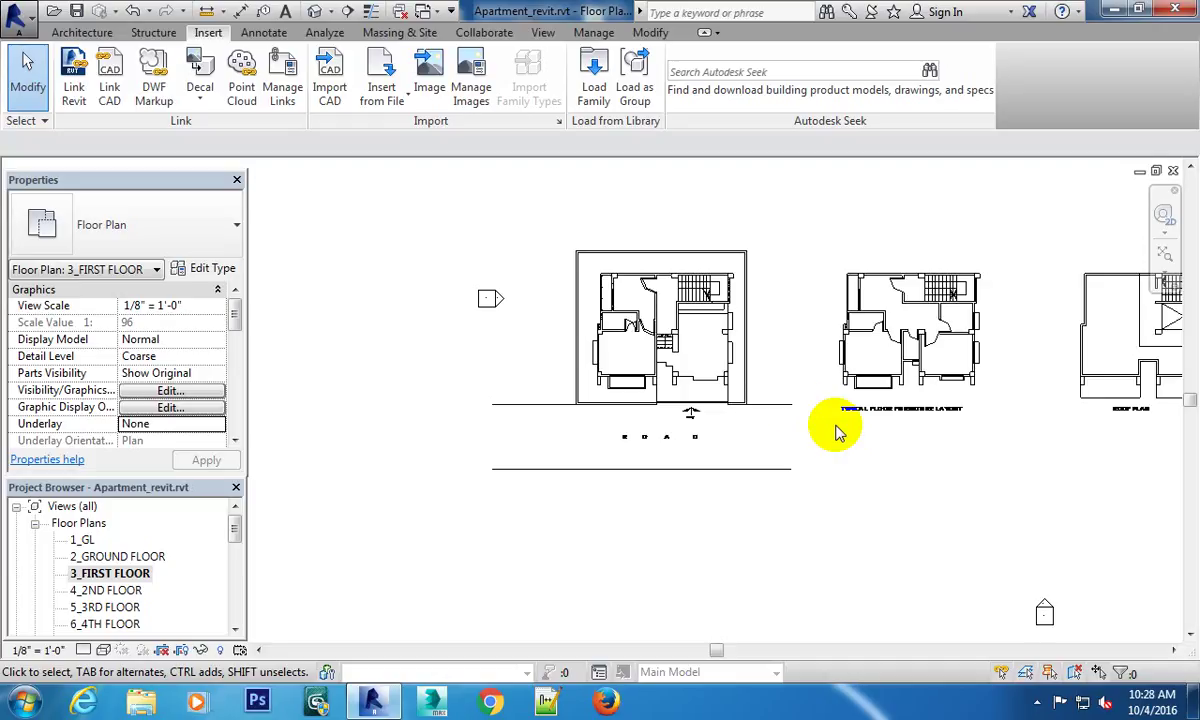
scroll(779, 347, up, 2)
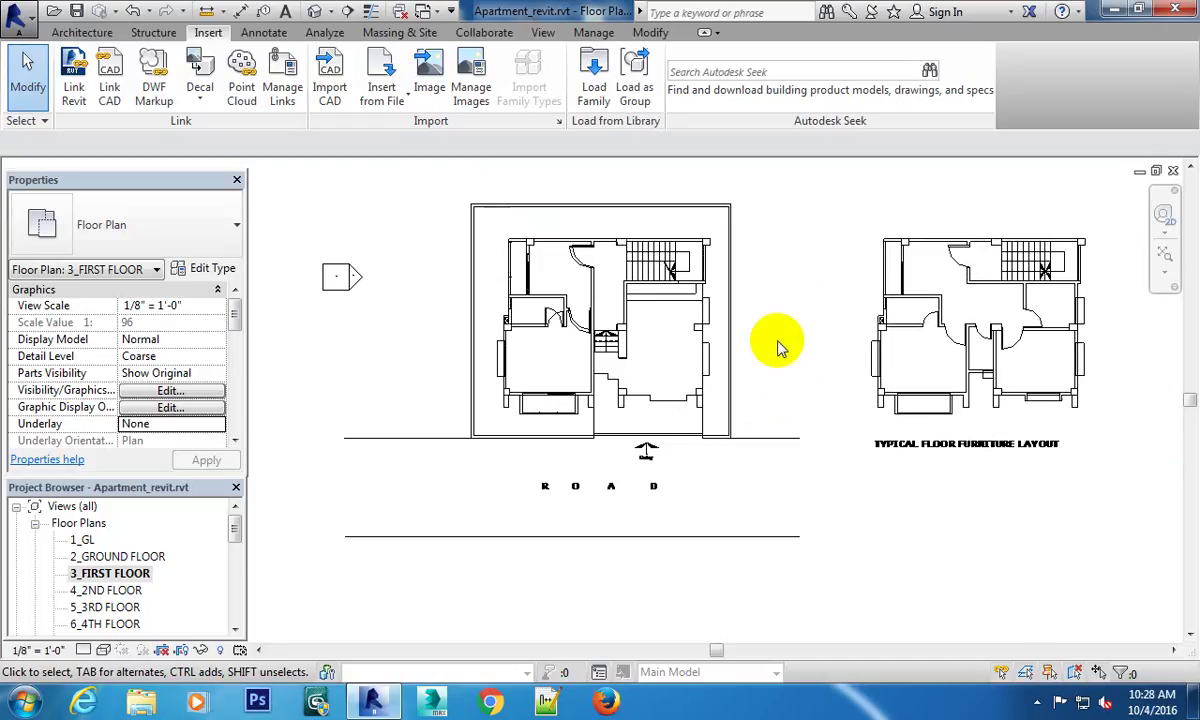
scroll(779, 347, up, 2)
middle_drag(490, 362, 530, 405)
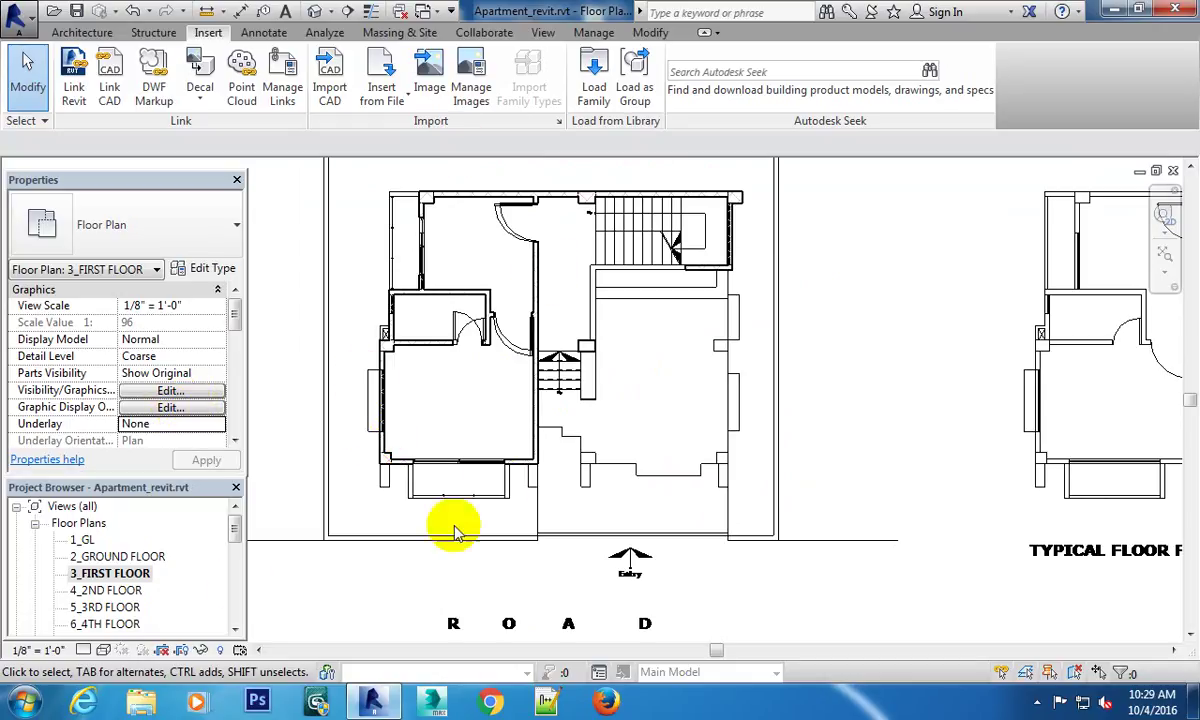
scroll(913, 395, down, 1)
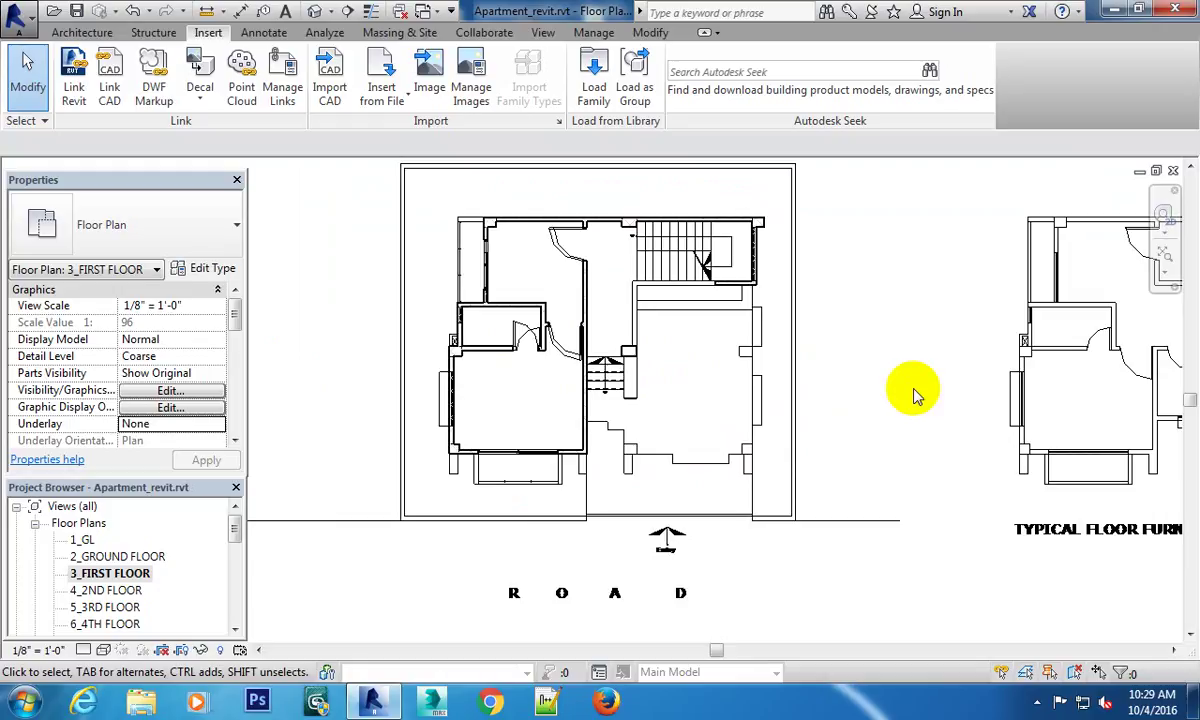
scroll(771, 482, down, 1)
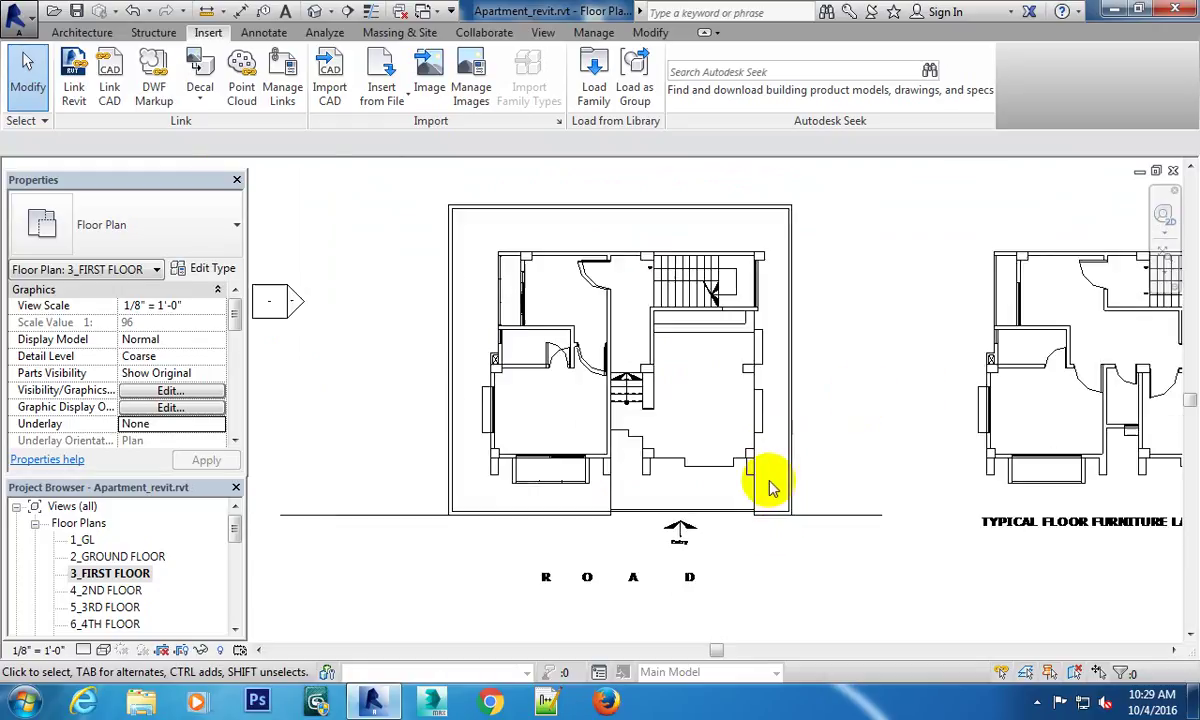
scroll(750, 362, down, 2)
scroll(643, 434, up, 2)
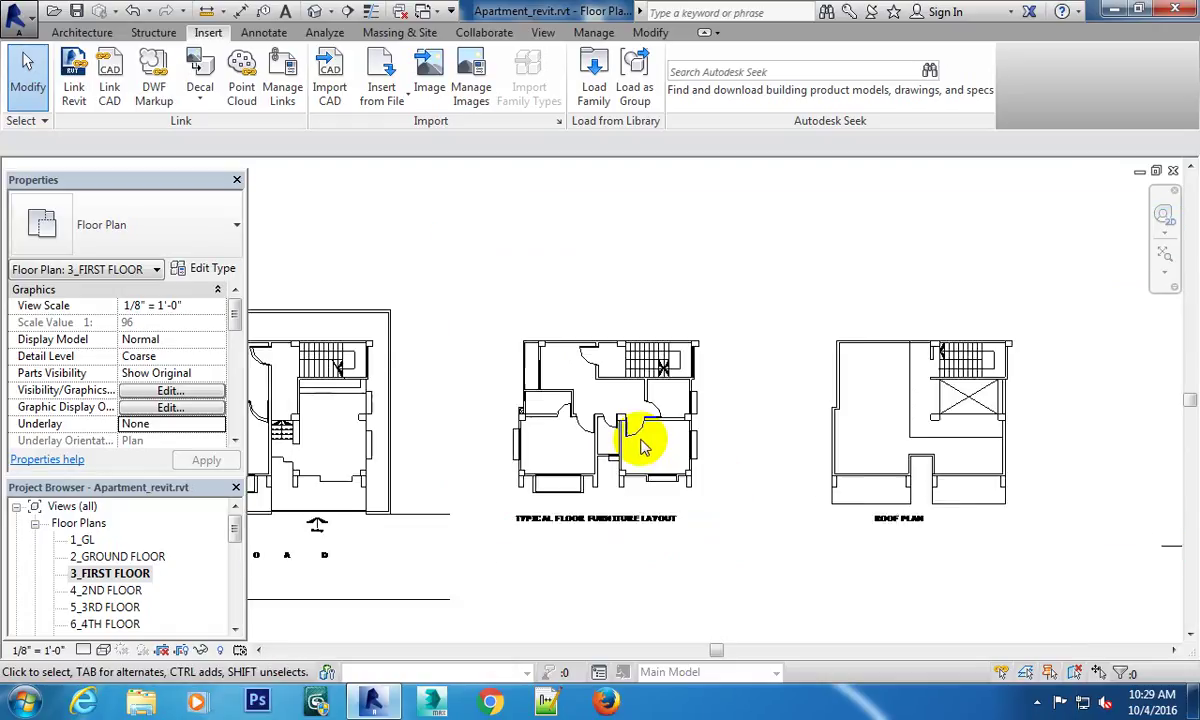
scroll(651, 434, up, 1)
scroll(697, 368, up, 1)
mouse_move(697, 368)
middle_down()
mouse_move(750, 402)
mouse_move(773, 440)
mouse_move(713, 403)
middle_up()
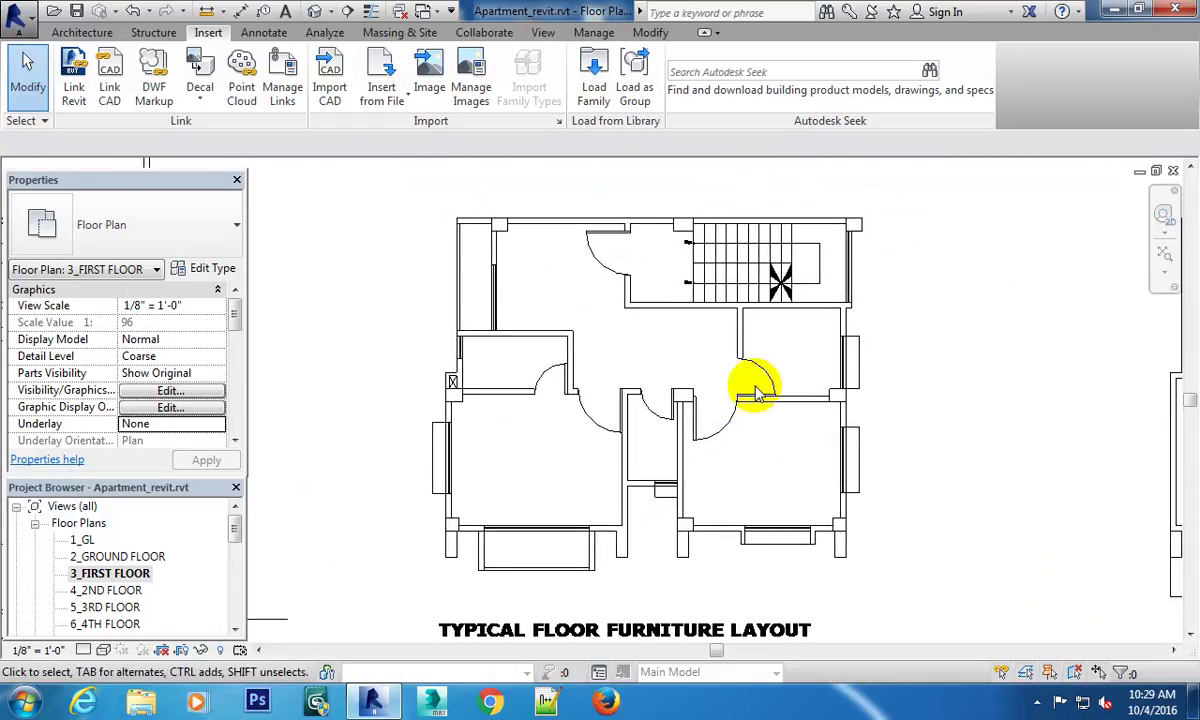
middle_drag(685, 292, 752, 336)
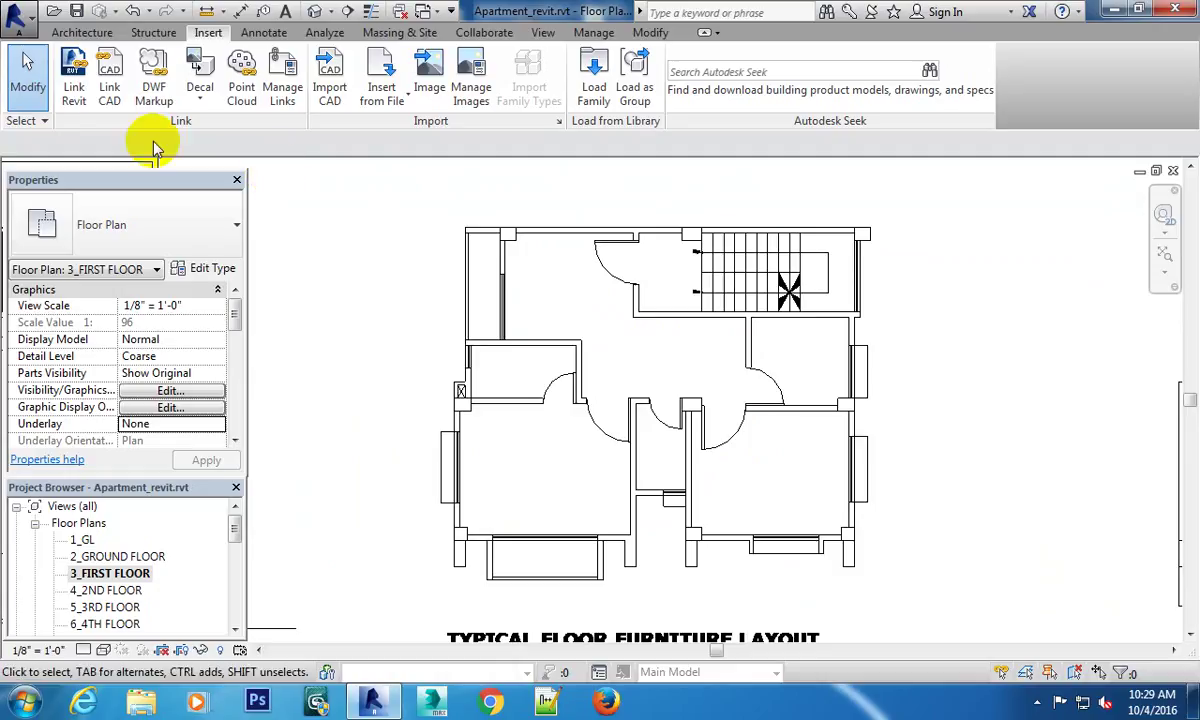
Start an architectural wall with its base constraint set to 3_FIRST FLOOR.
click(83, 33)
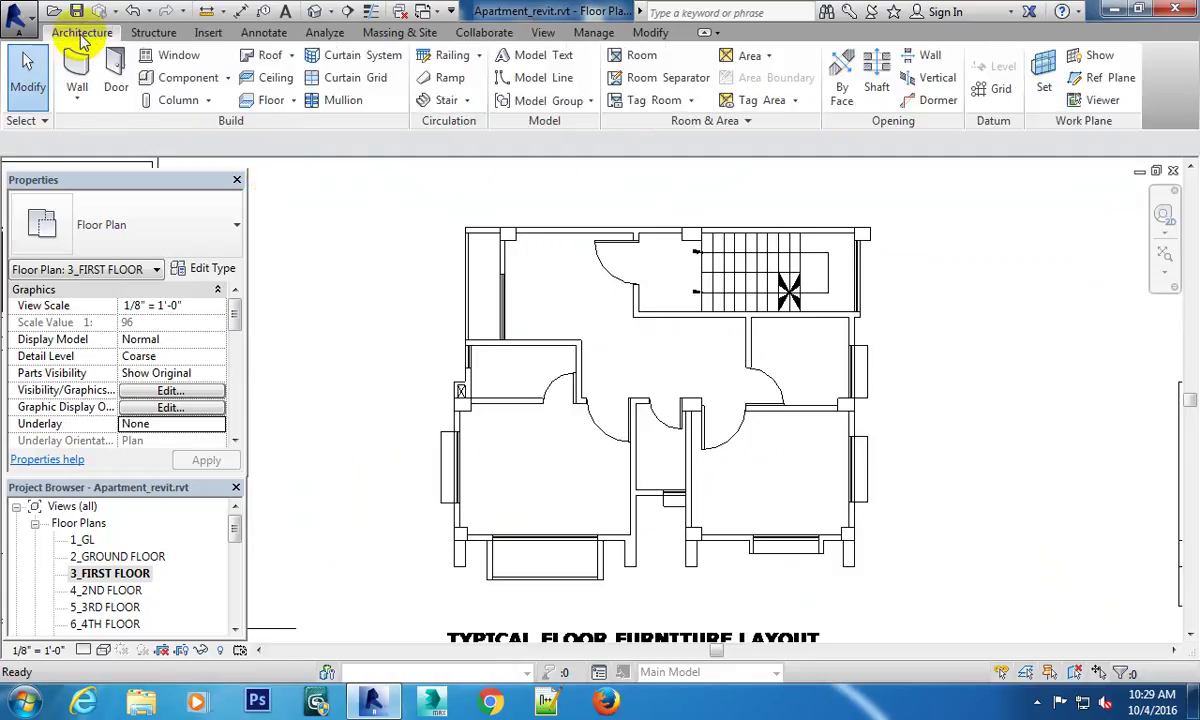
click(78, 100)
click(130, 135)
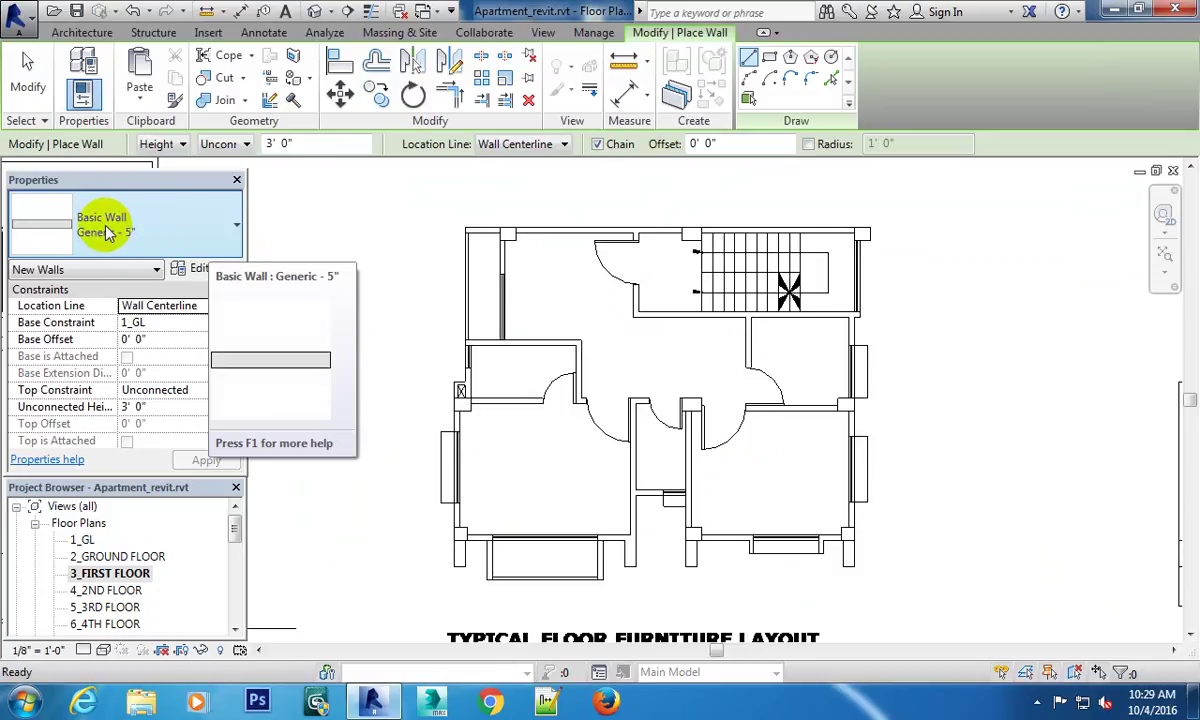
click(183, 330)
click(217, 323)
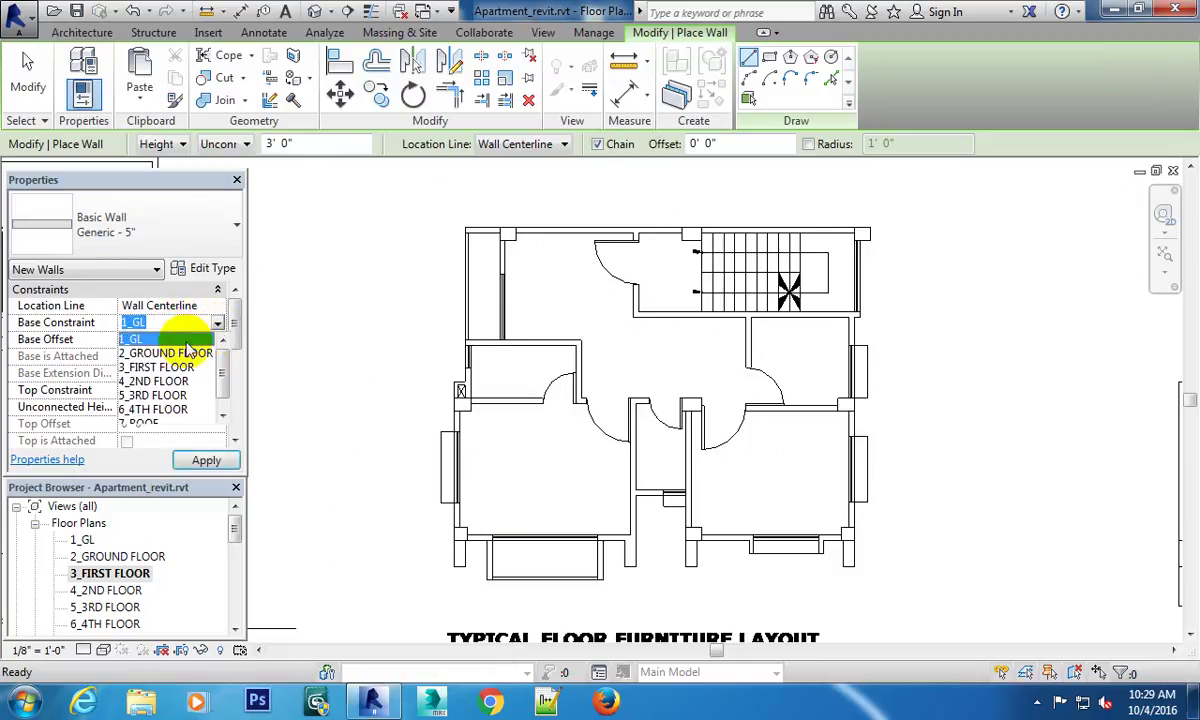
click(163, 367)
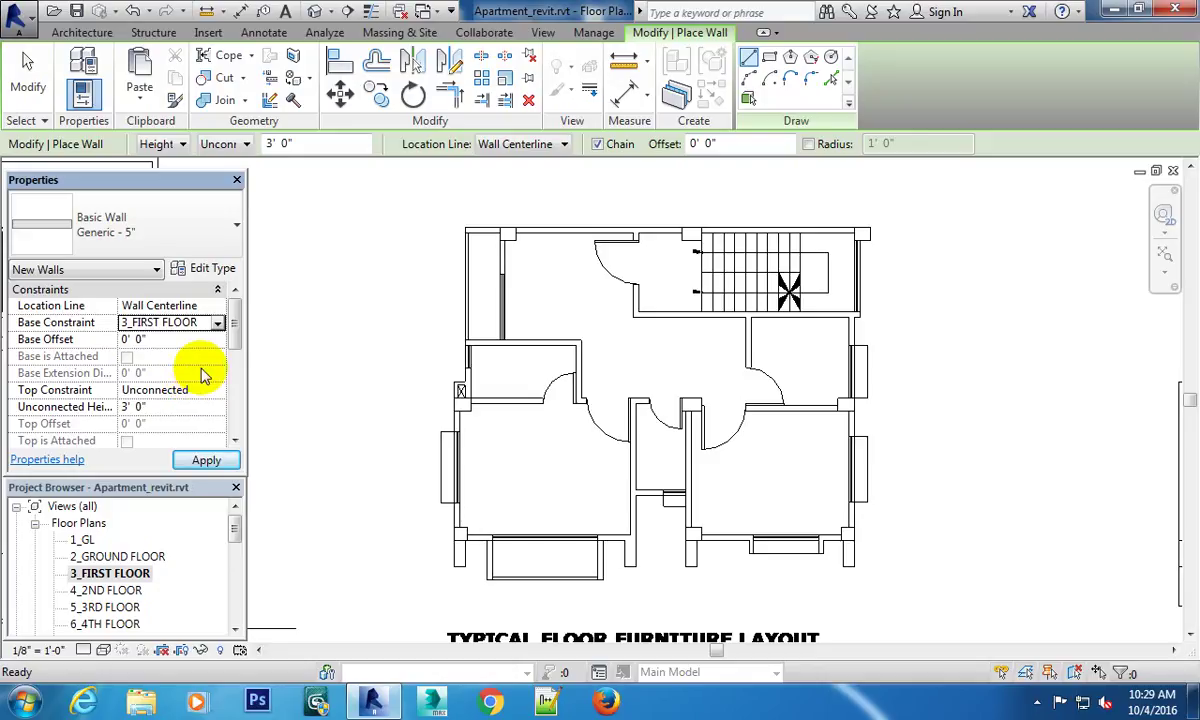
click(206, 460)
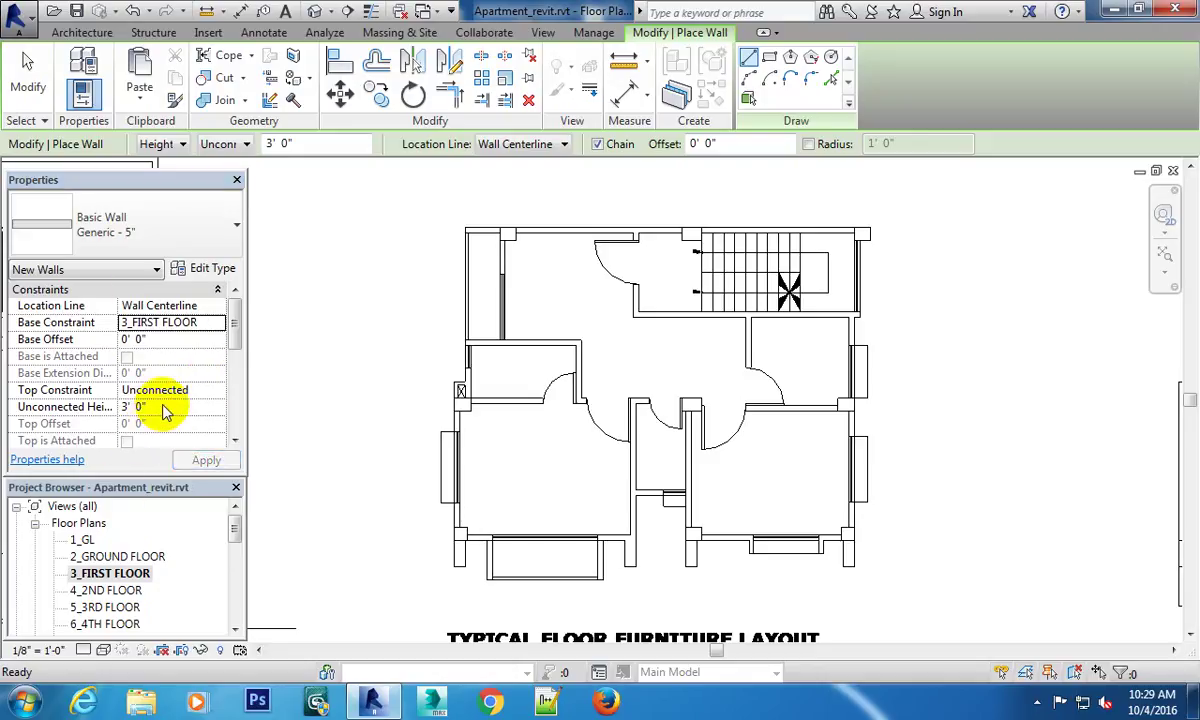
Set the wall's unconnected height to 9' 6", correcting an invalid first entry.
click(164, 407)
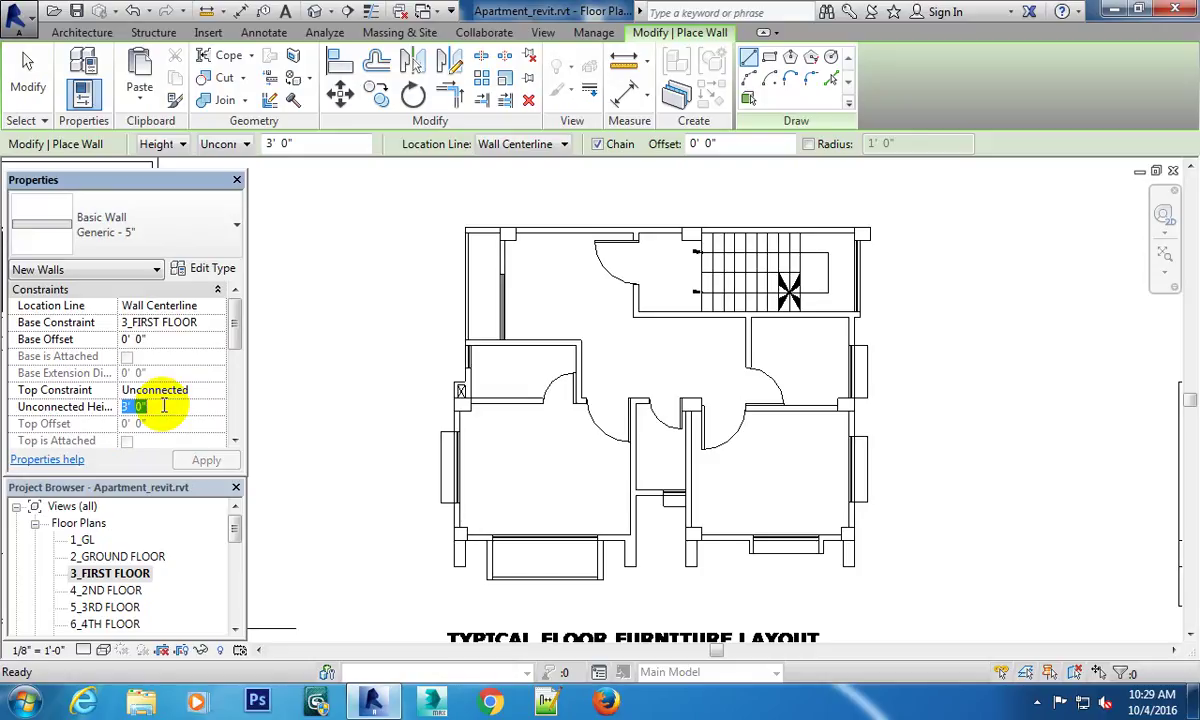
text(9'^)
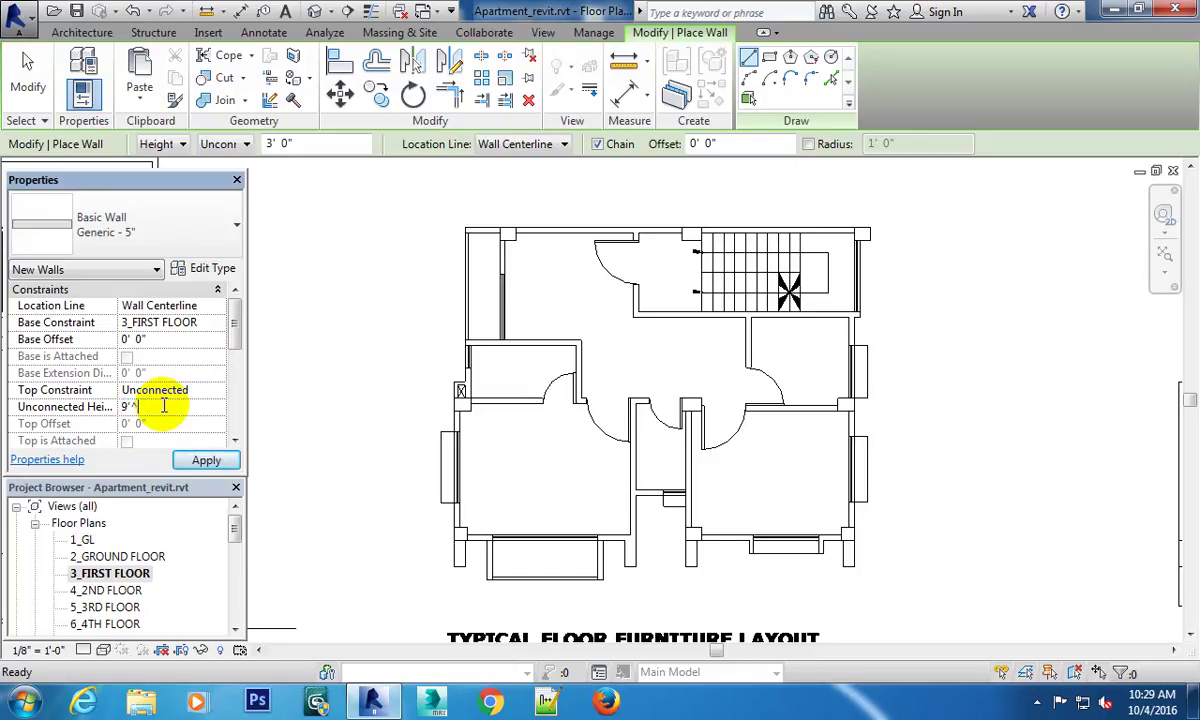
key(Return)
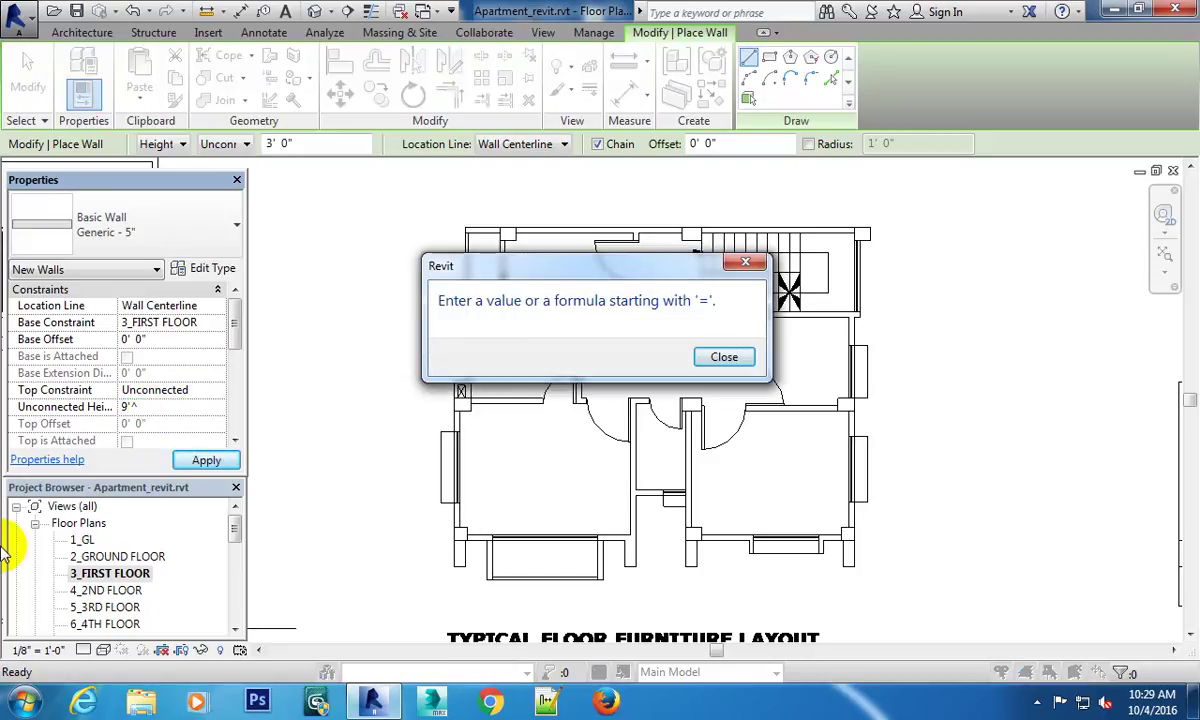
click(724, 357)
click(193, 407)
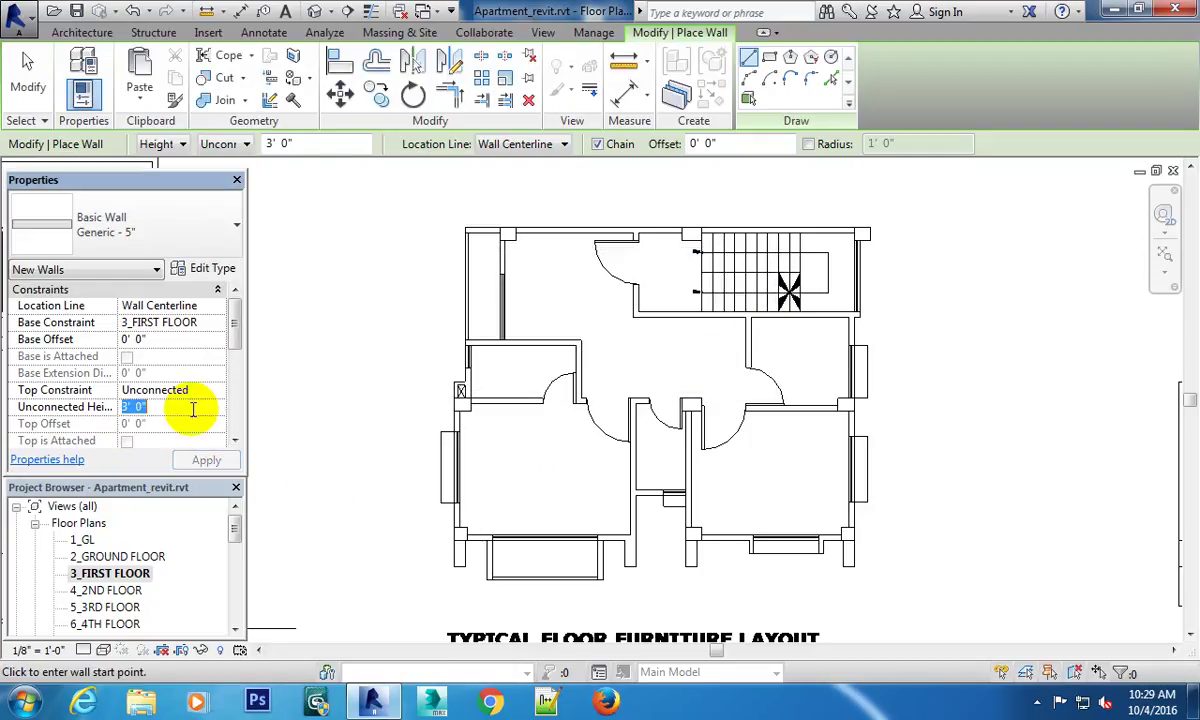
text(9)
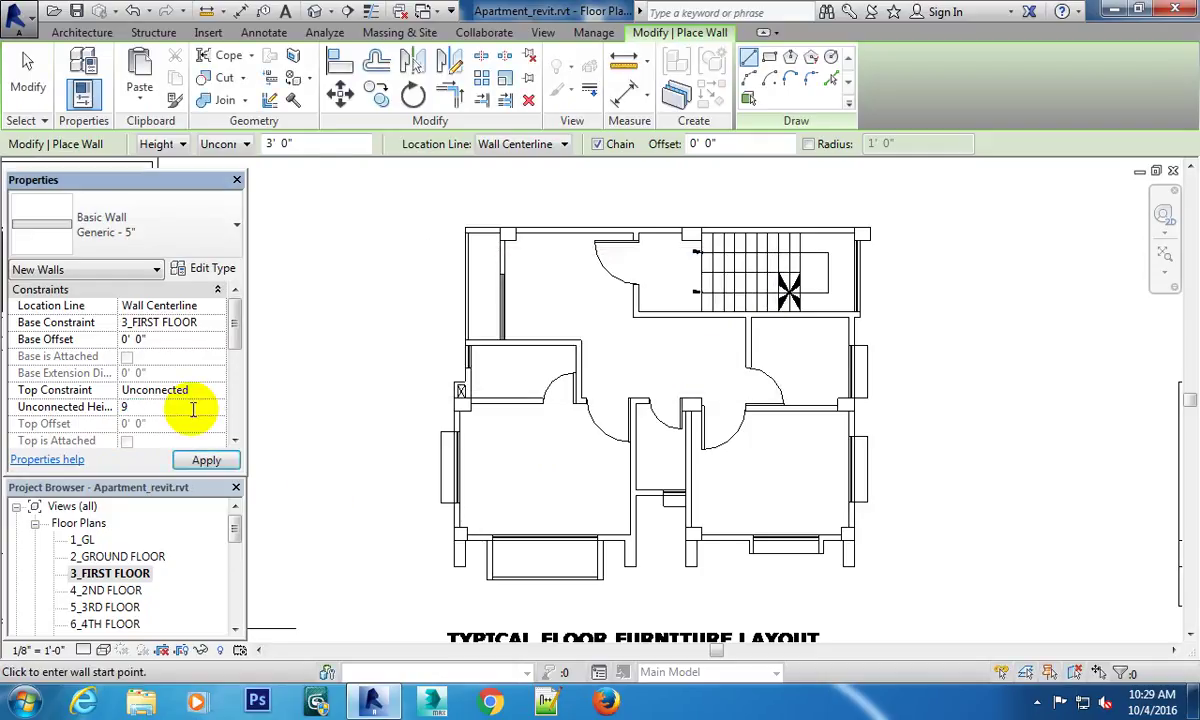
text('6)
text(")
key(Return)
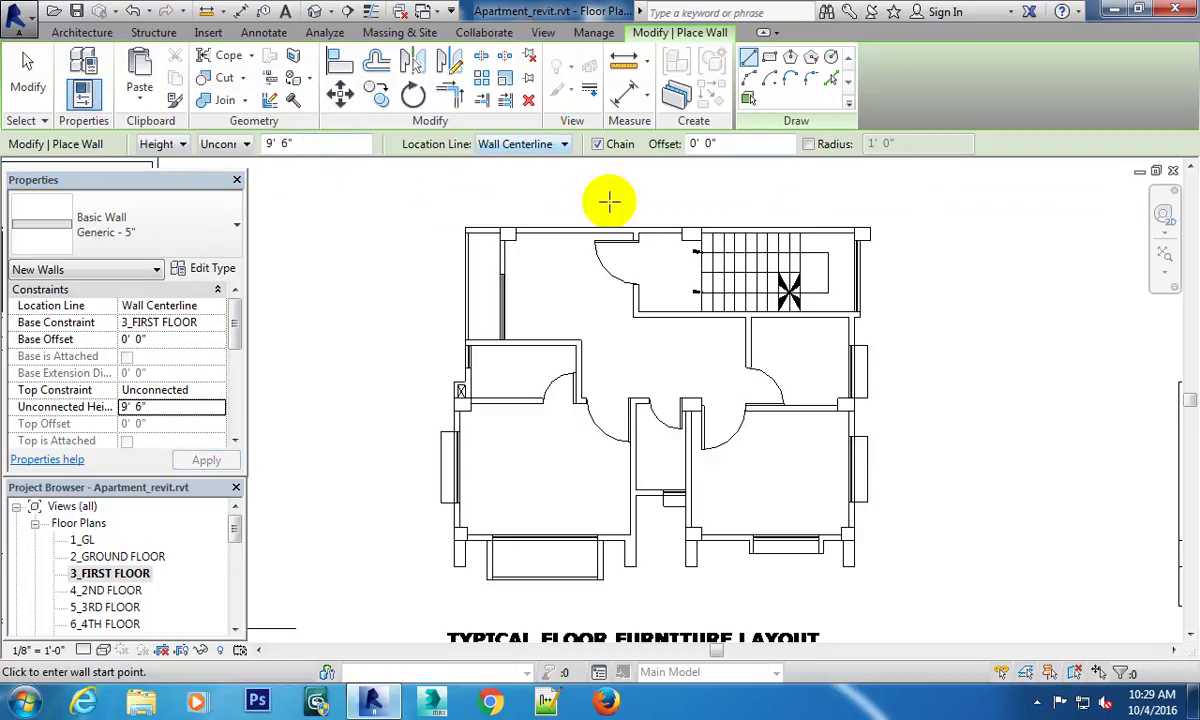
Zoom and pan to the thin wall left of the stairwell room.
middle_drag(632, 325, 638, 325)
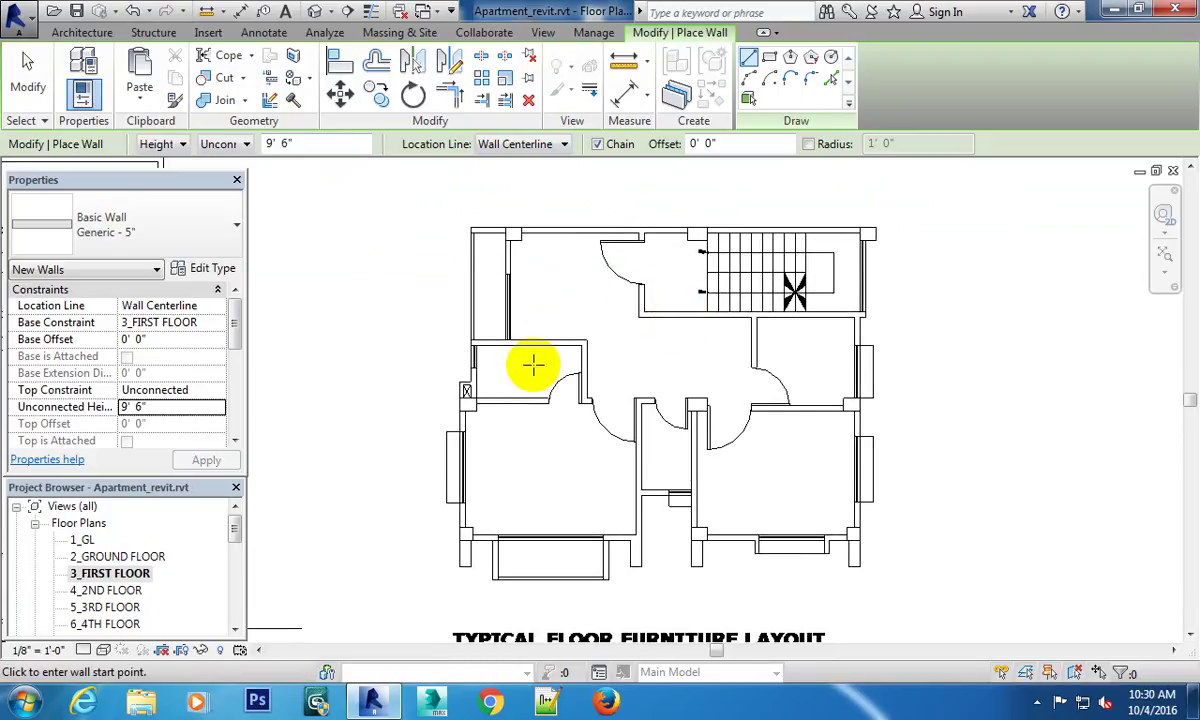
scroll(576, 338, up, 2)
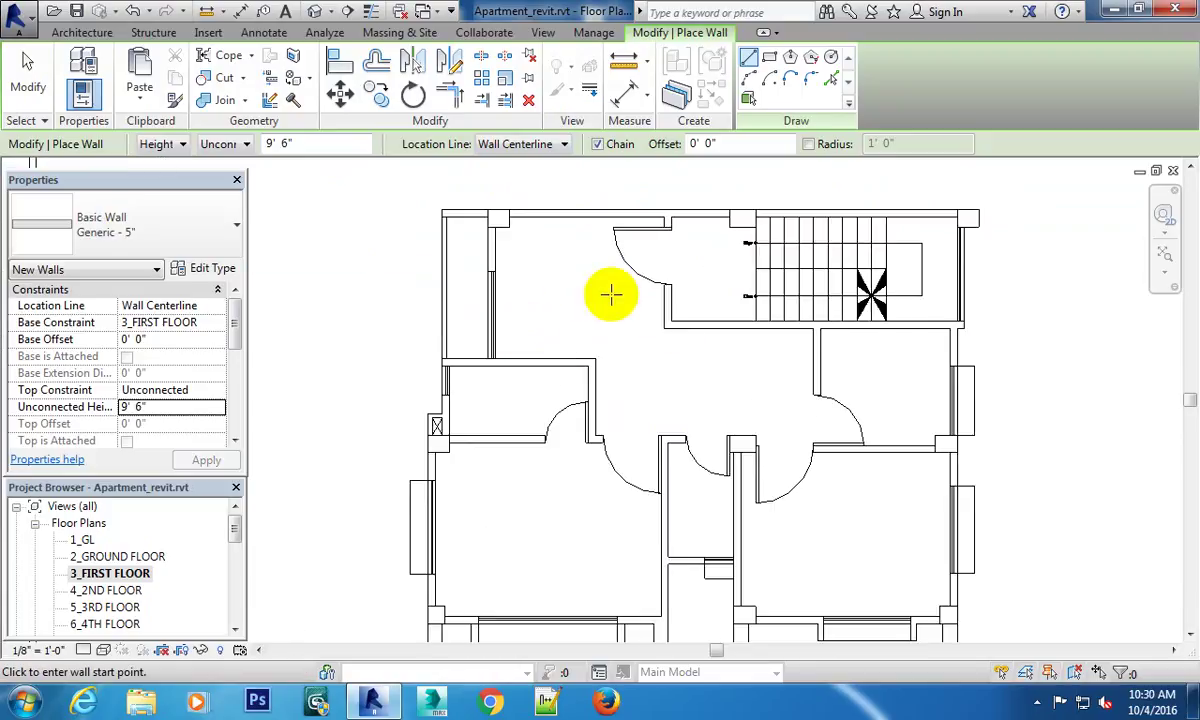
mouse_move(613, 295)
middle_down()
mouse_move(459, 395)
mouse_move(504, 410)
middle_up()
scroll(459, 395, down, 2)
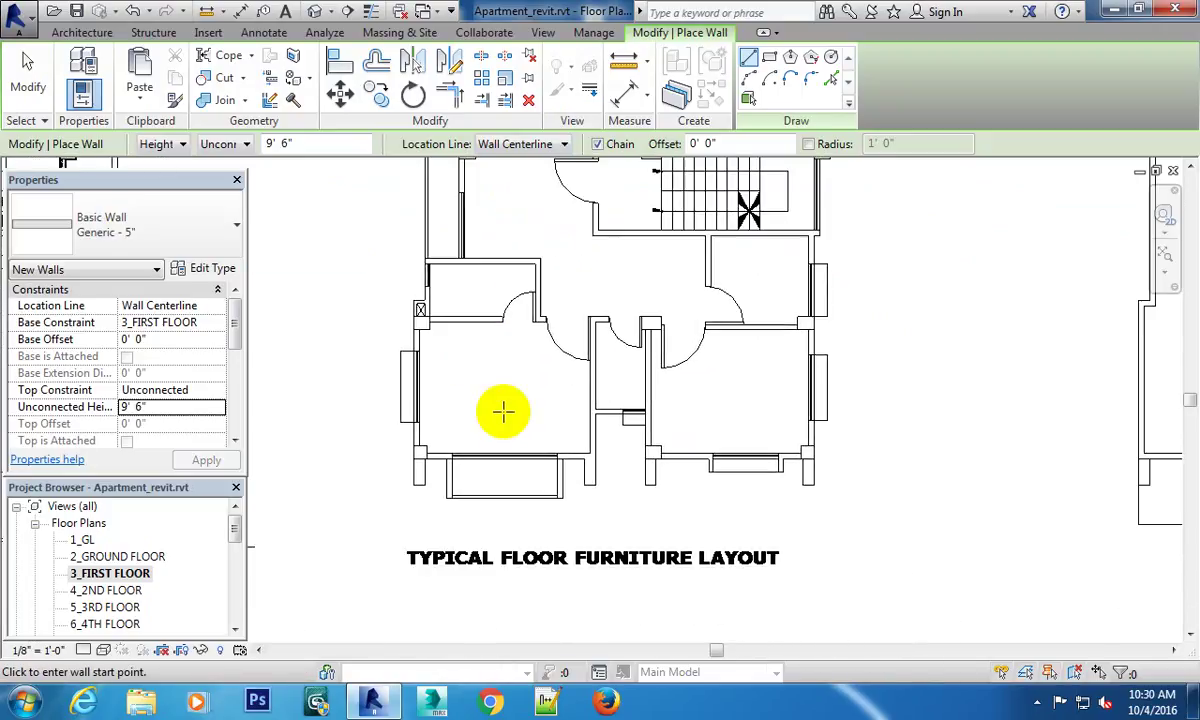
scroll(585, 387, up, 2)
mouse_move(573, 437)
middle_down()
mouse_move(621, 442)
mouse_move(571, 370)
mouse_move(632, 420)
middle_up()
scroll(557, 350, up, 1)
scroll(556, 349, up, 1)
scroll(549, 402, up, 1)
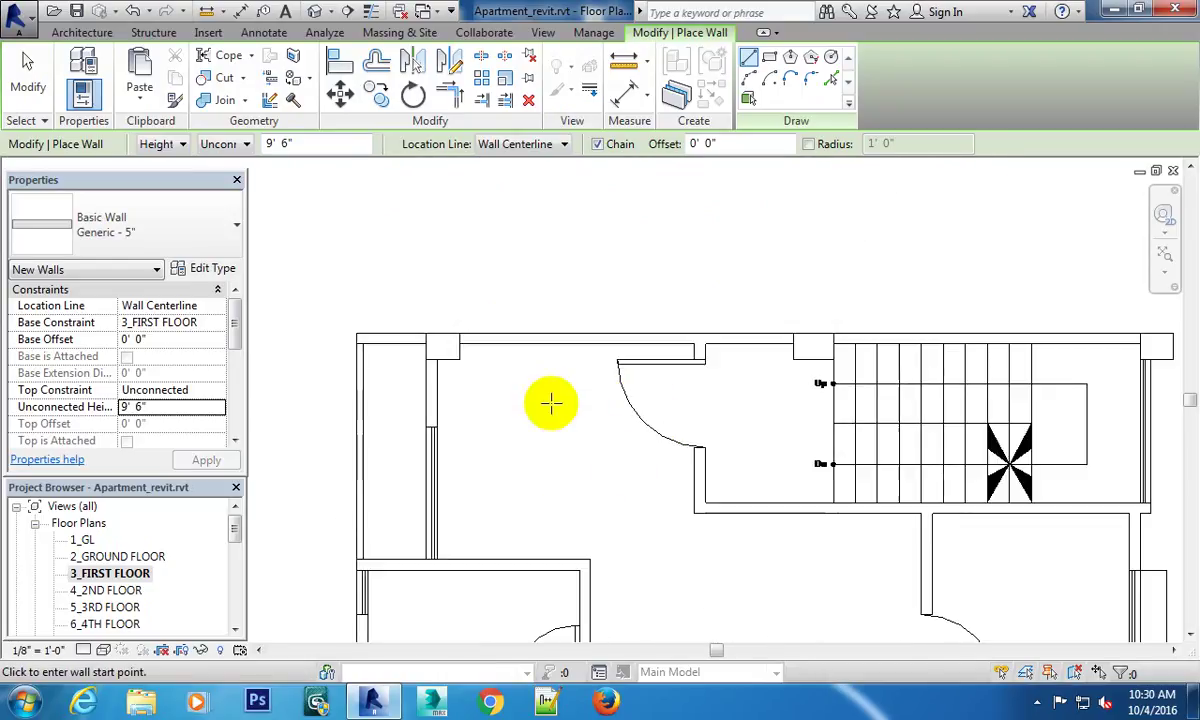
scroll(481, 384, up, 1)
middle_drag(454, 433, 458, 407)
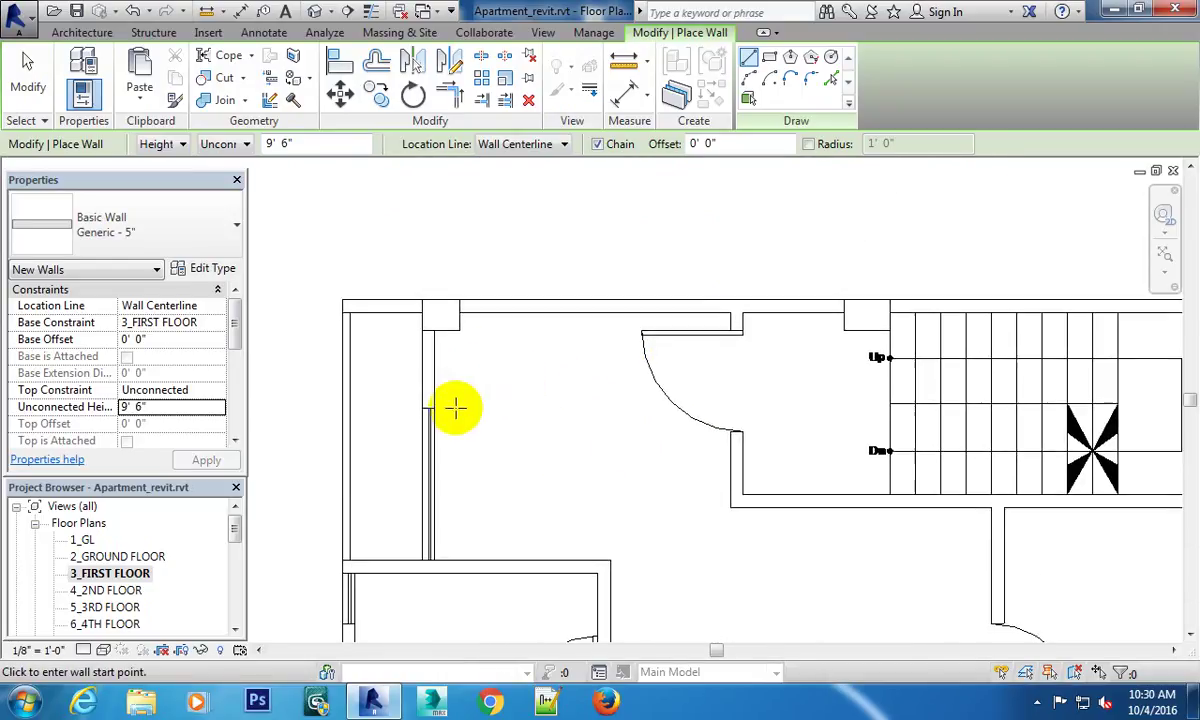
scroll(426, 535, up, 1)
scroll(428, 557, up, 2)
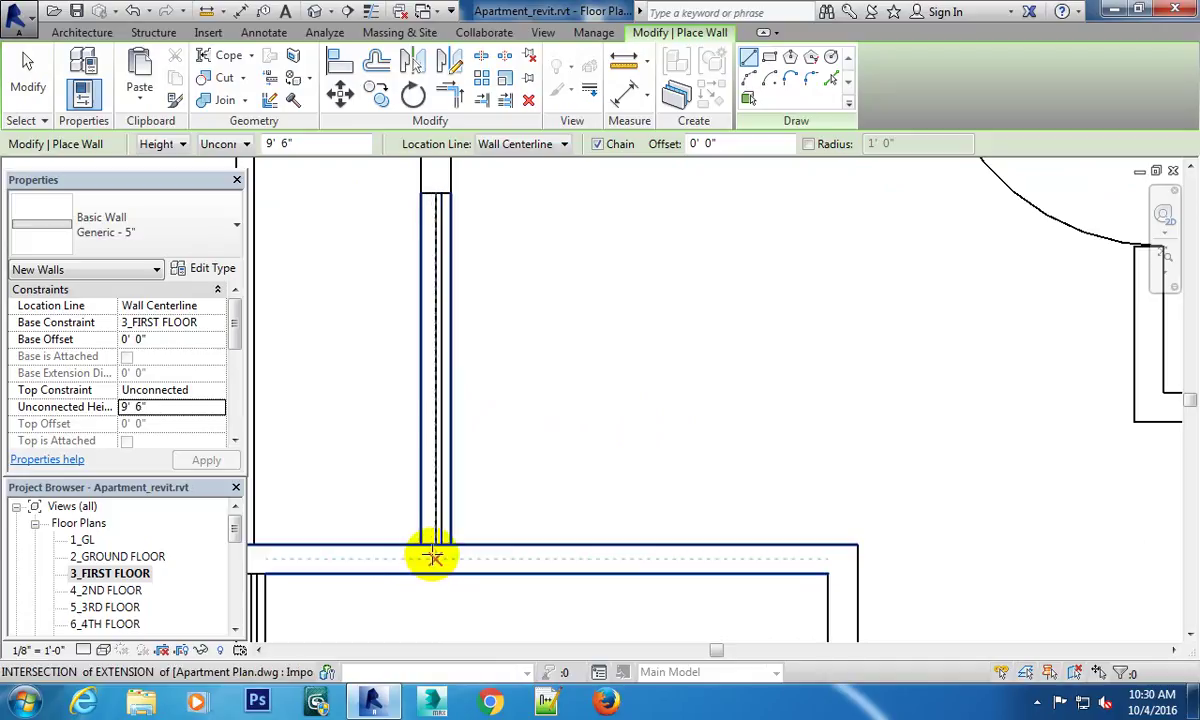
Draw a vertical wall from the lower wall intersection up to the top column, then finish.
click(432, 557)
scroll(430, 555, down, 1)
scroll(436, 470, down, 1)
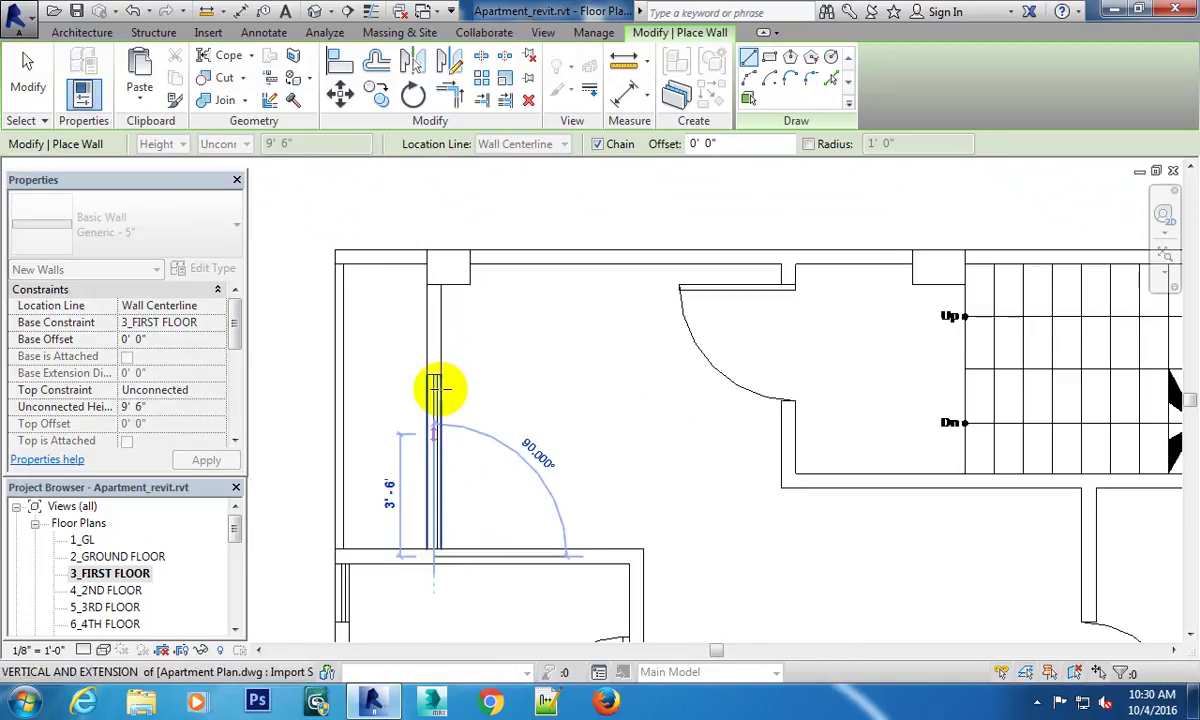
scroll(432, 305, up, 1)
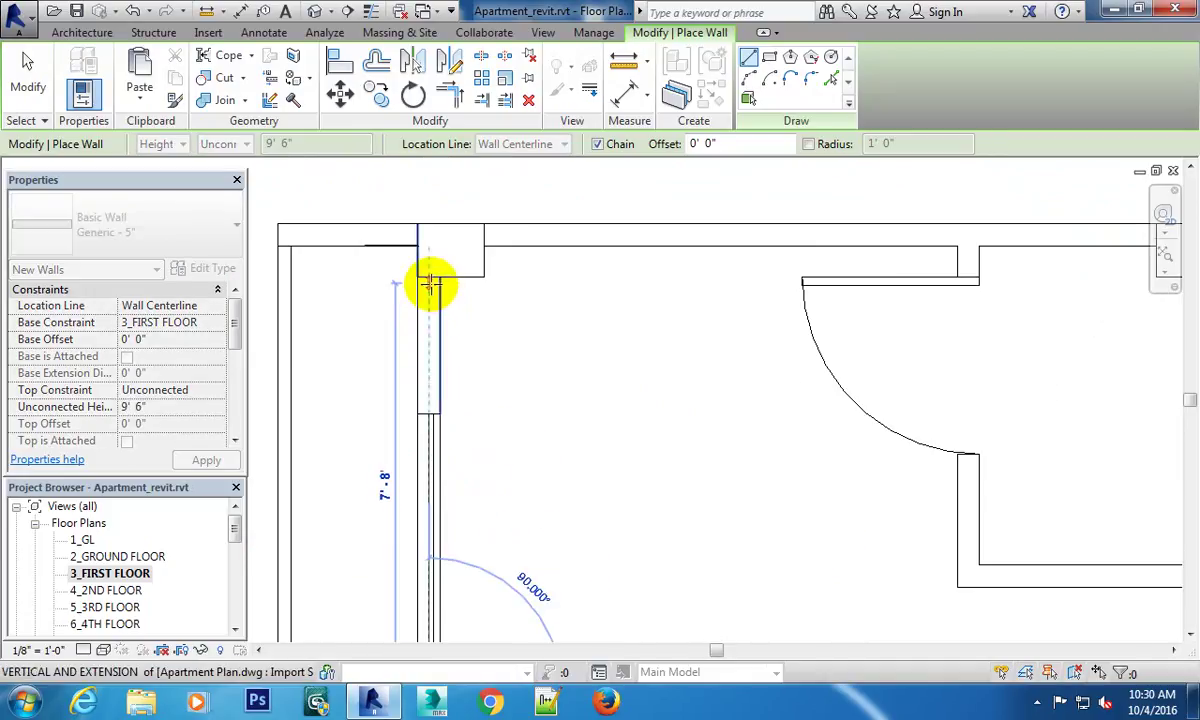
click(429, 276)
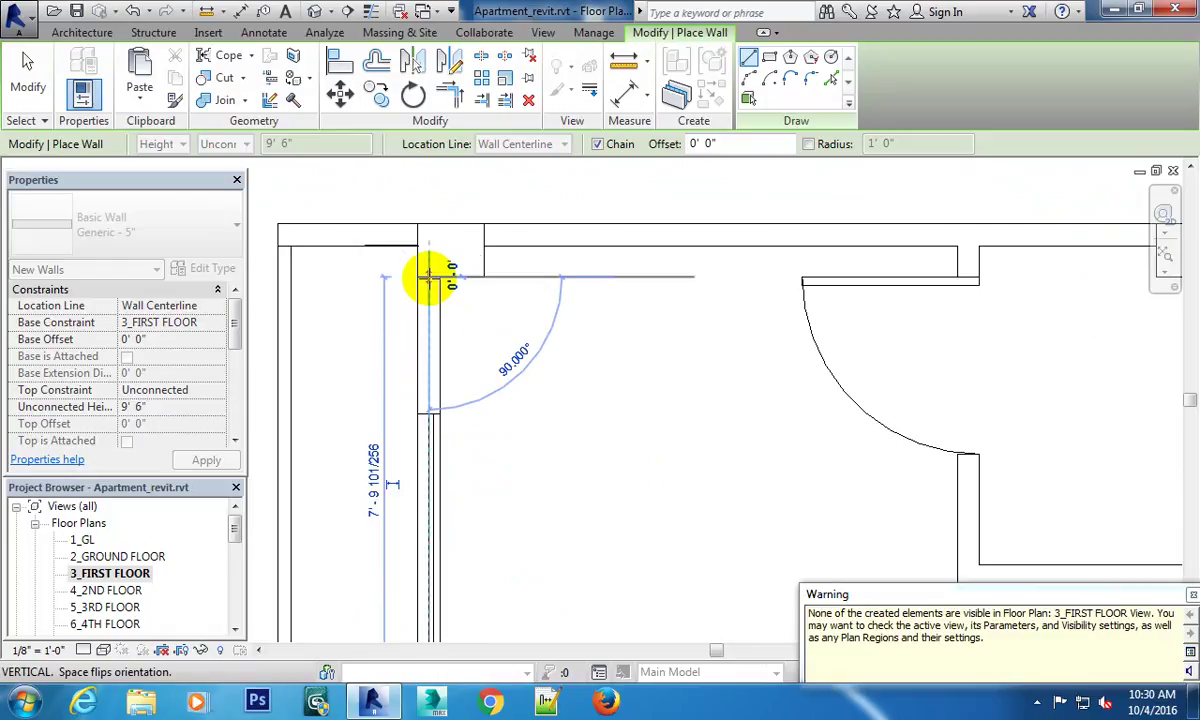
scroll(536, 380, down, 1)
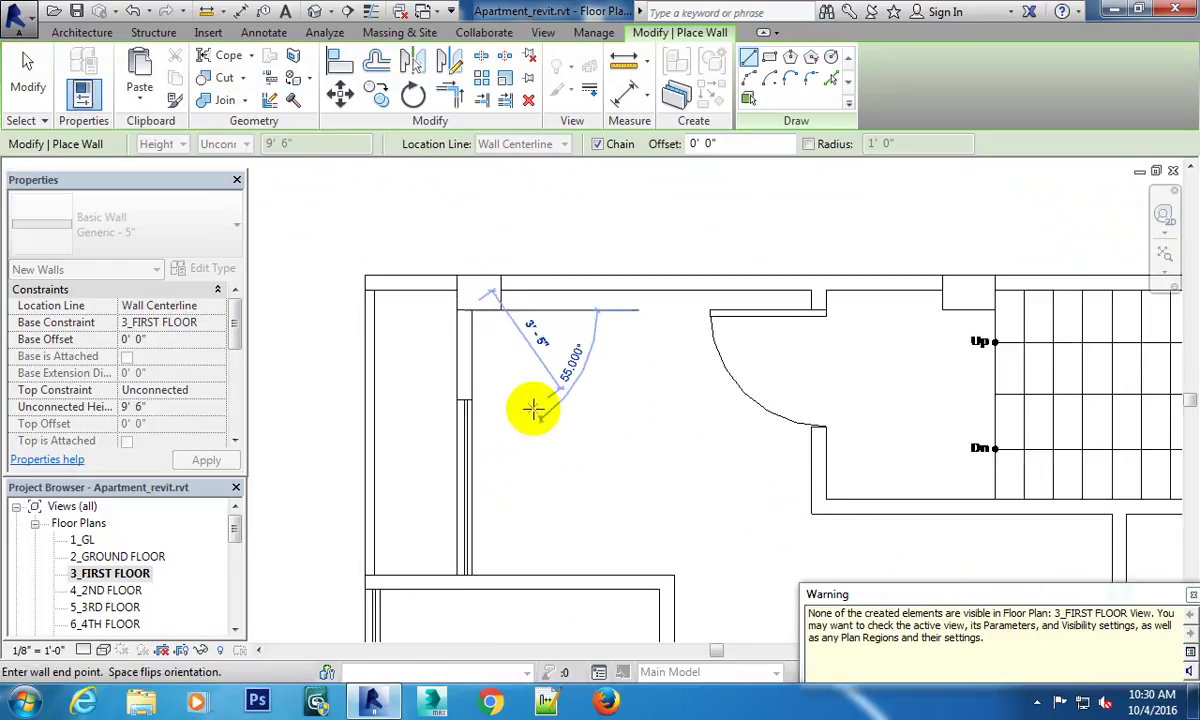
scroll(541, 372, down, 1)
scroll(530, 392, down, 1)
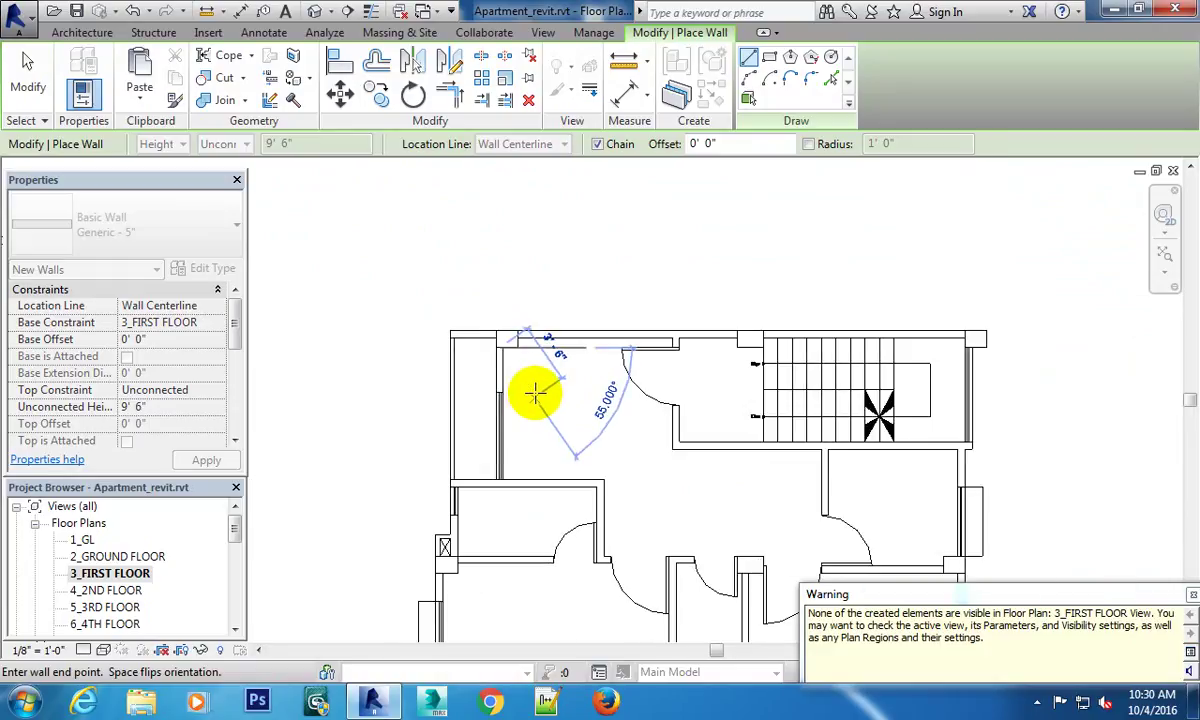
key(Escape)
key(Escape)
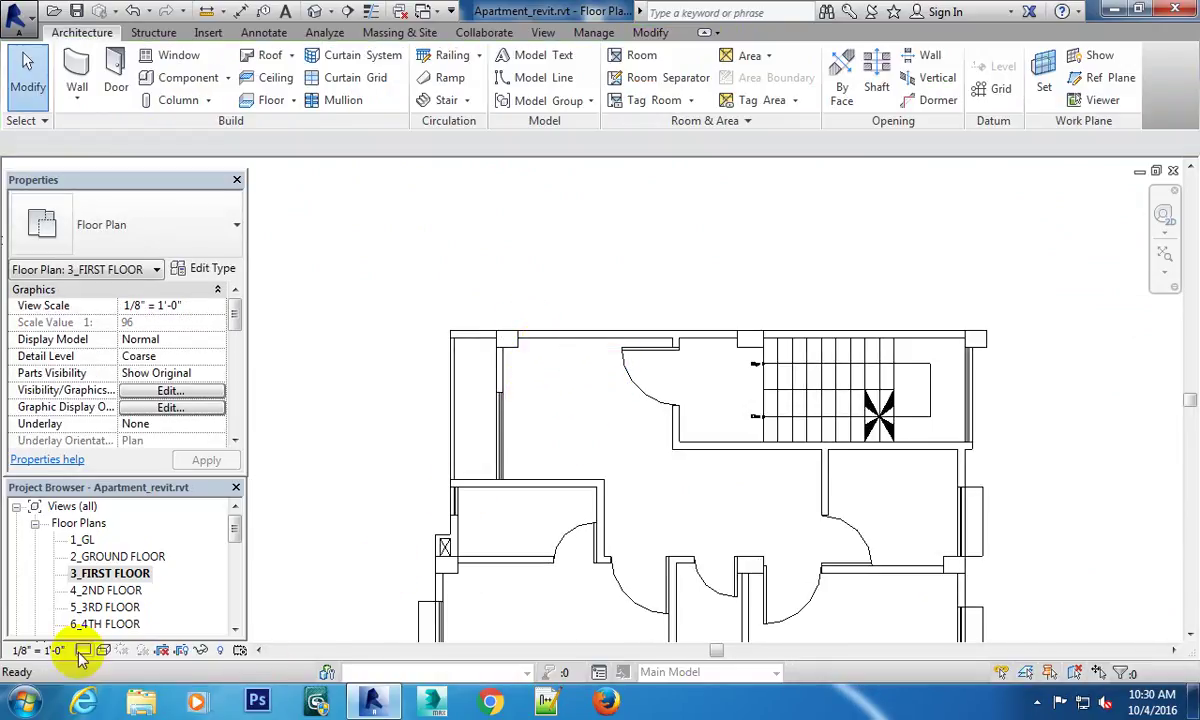
Set the first floor plan's visual style to Hidden Line.
click(106, 655)
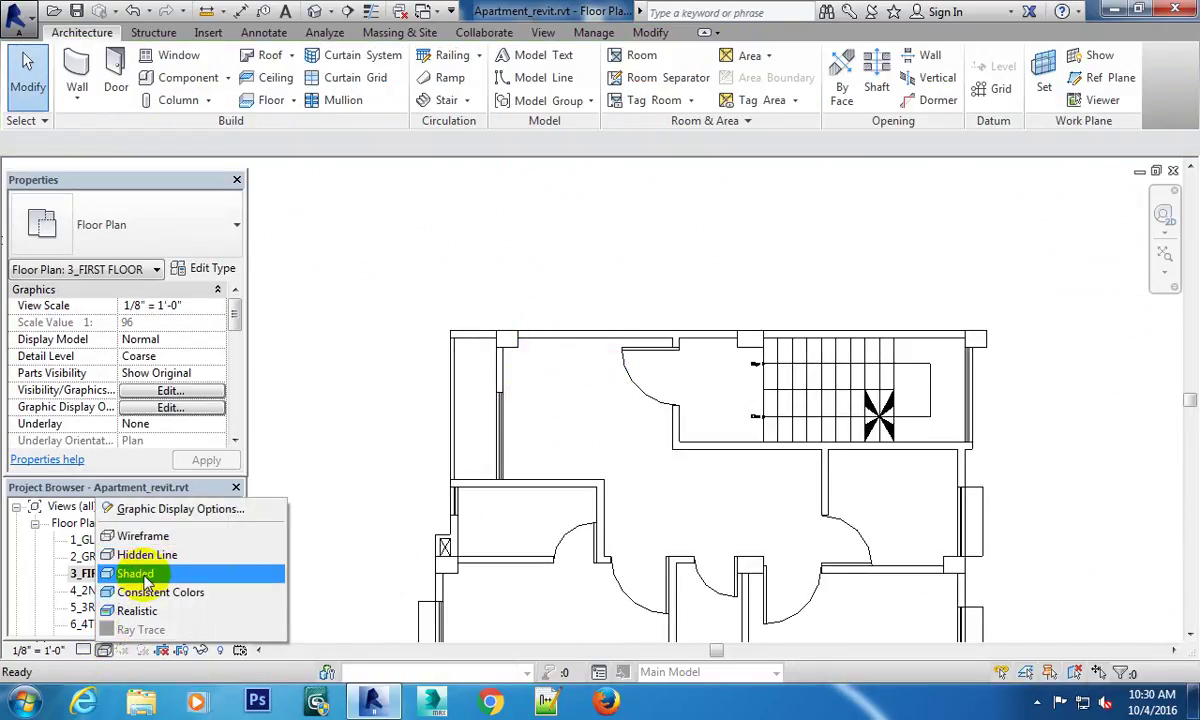
click(163, 570)
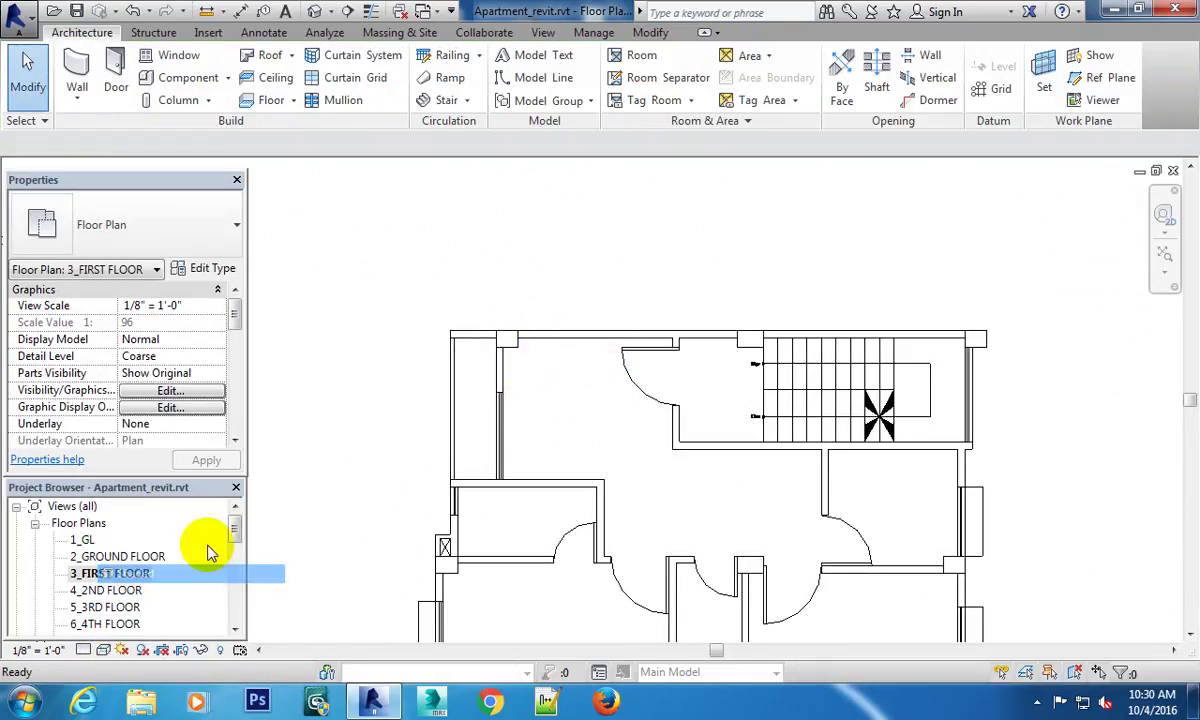
click(104, 650)
click(155, 555)
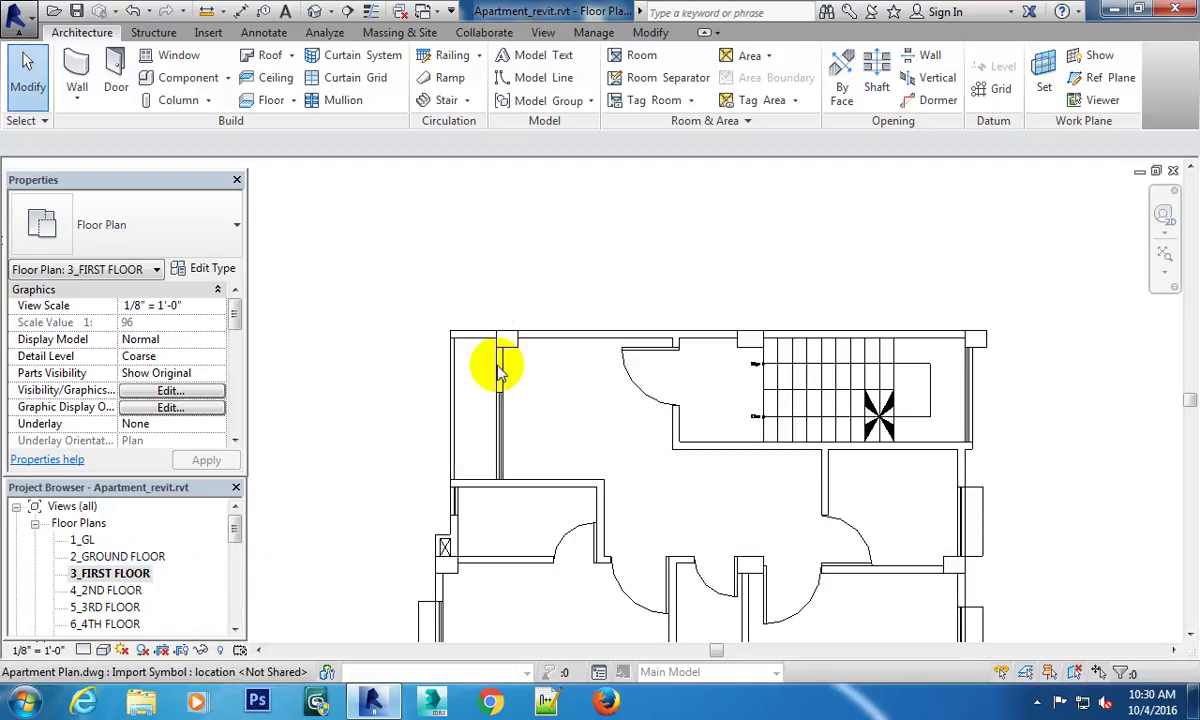
Cycle through the open views to the 4_2ND FLOOR ceiling plan.
key(ctrl+Tab)
key(ctrl+Tab)
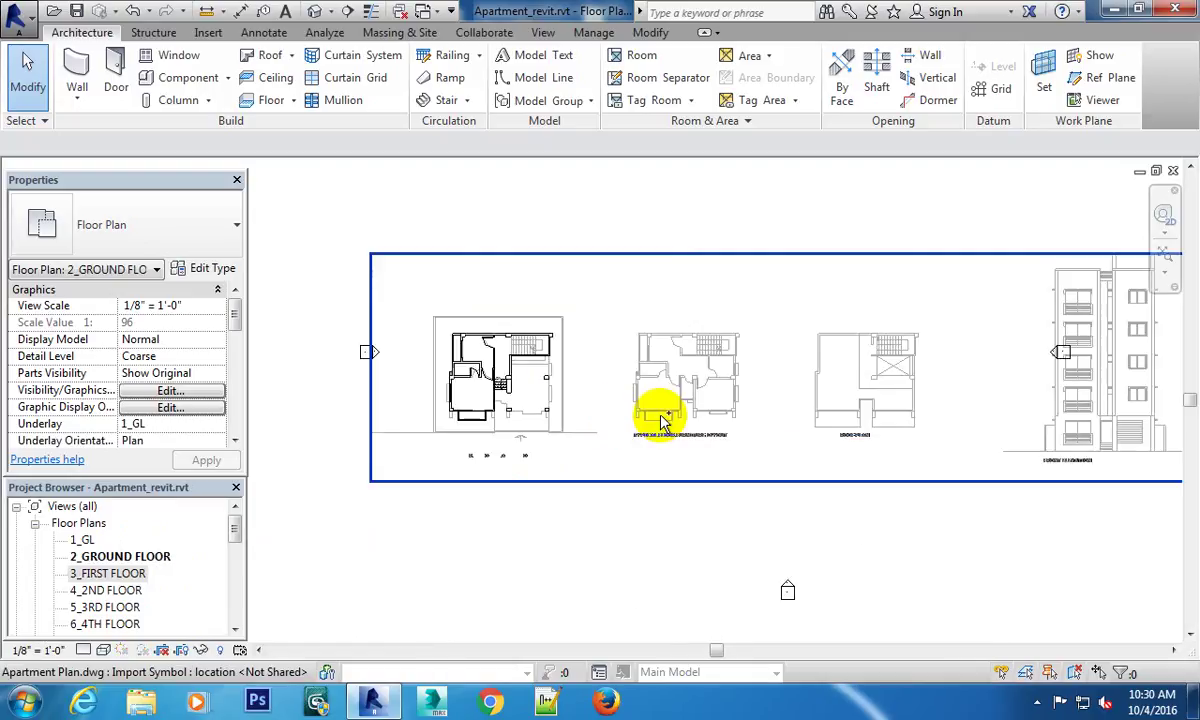
key(ctrl+Tab)
key(ctrl+Tab)
key(ctrl+Tab)
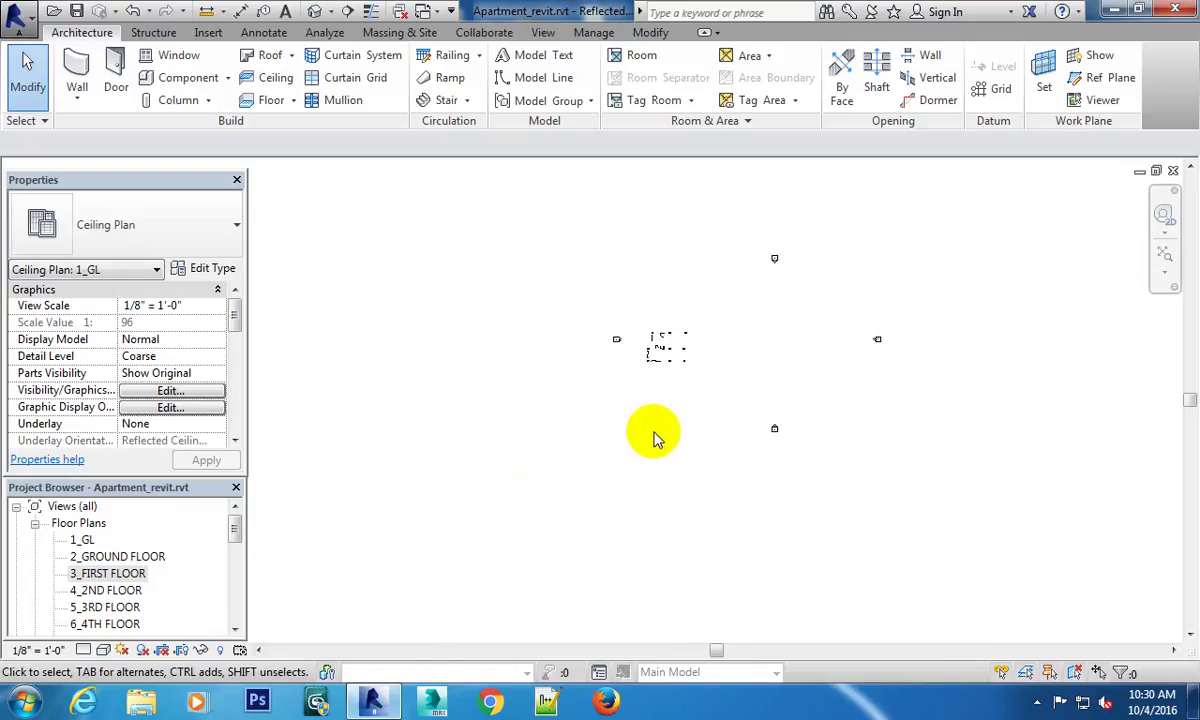
key(ctrl+Tab)
key(ctrl+Tab)
key(ctrl+Tab)
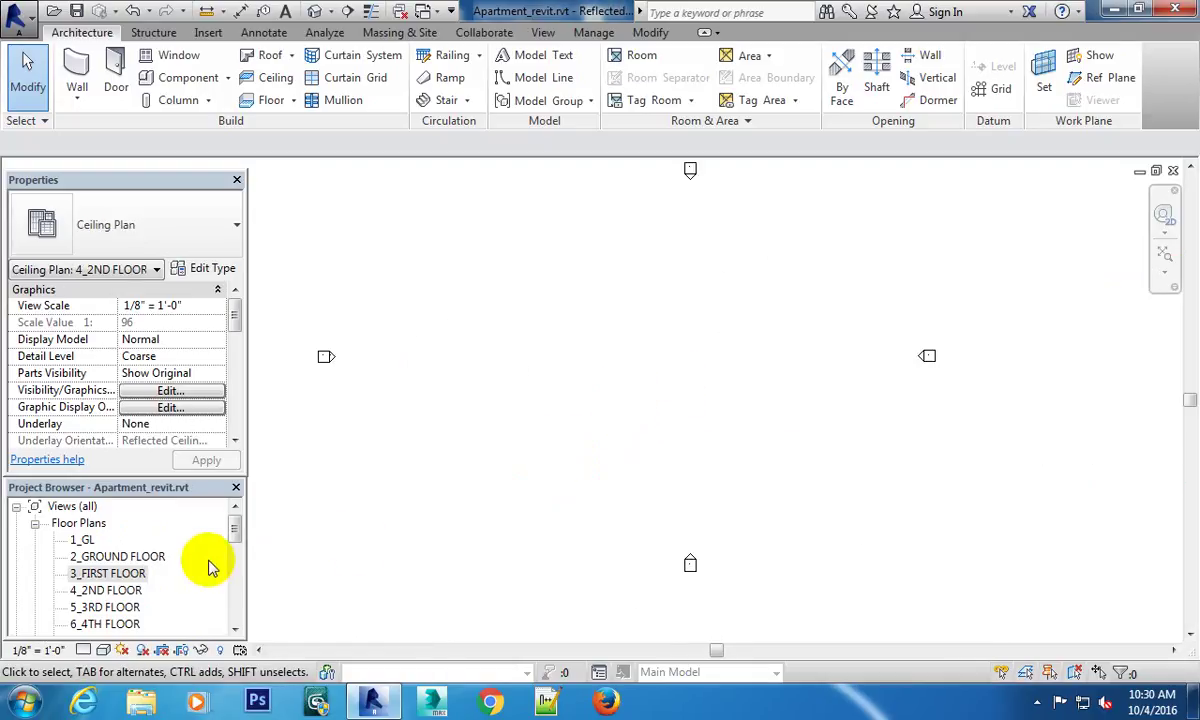
drag(238, 535, 240, 597)
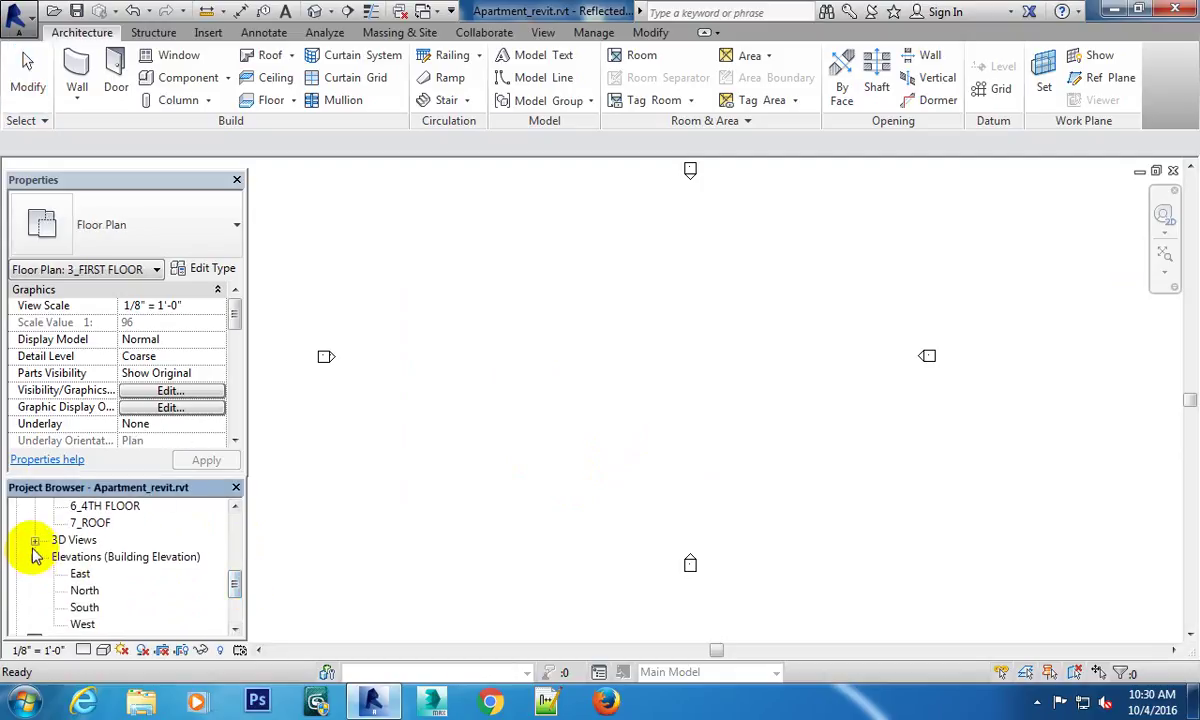
Open the default {3D} view and orbit to see the new wall floating above the imported plans.
click(35, 540)
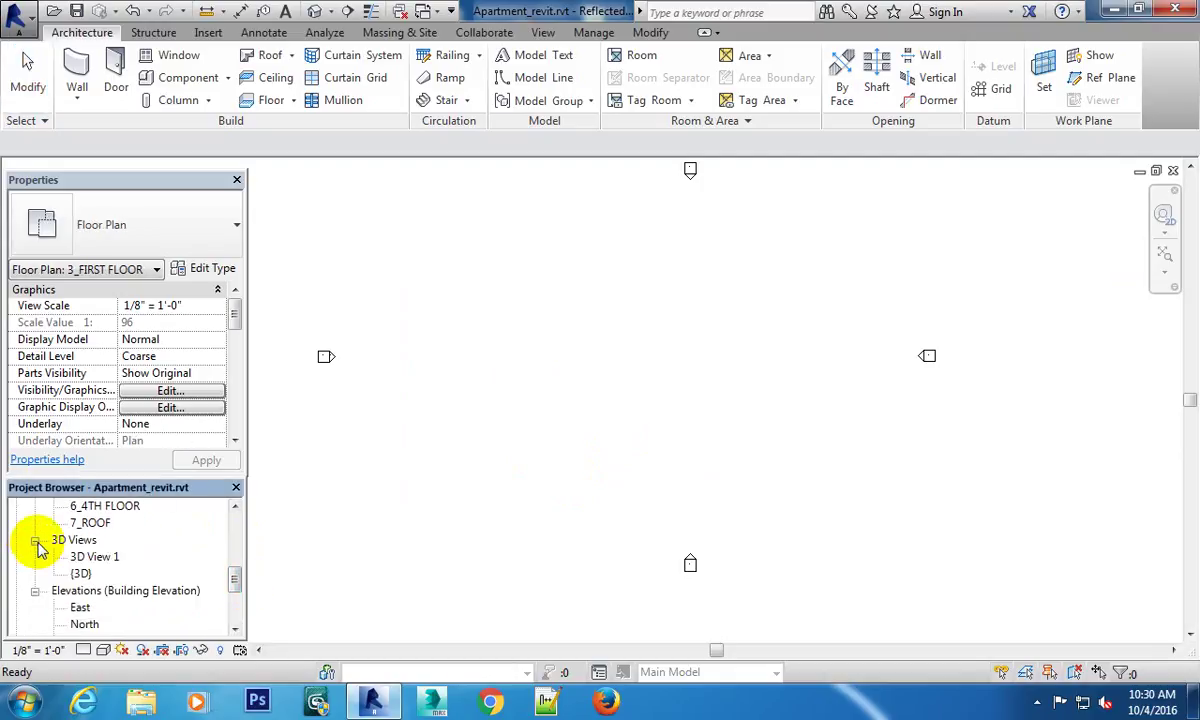
double_click(82, 574)
scroll(720, 450, up, 2)
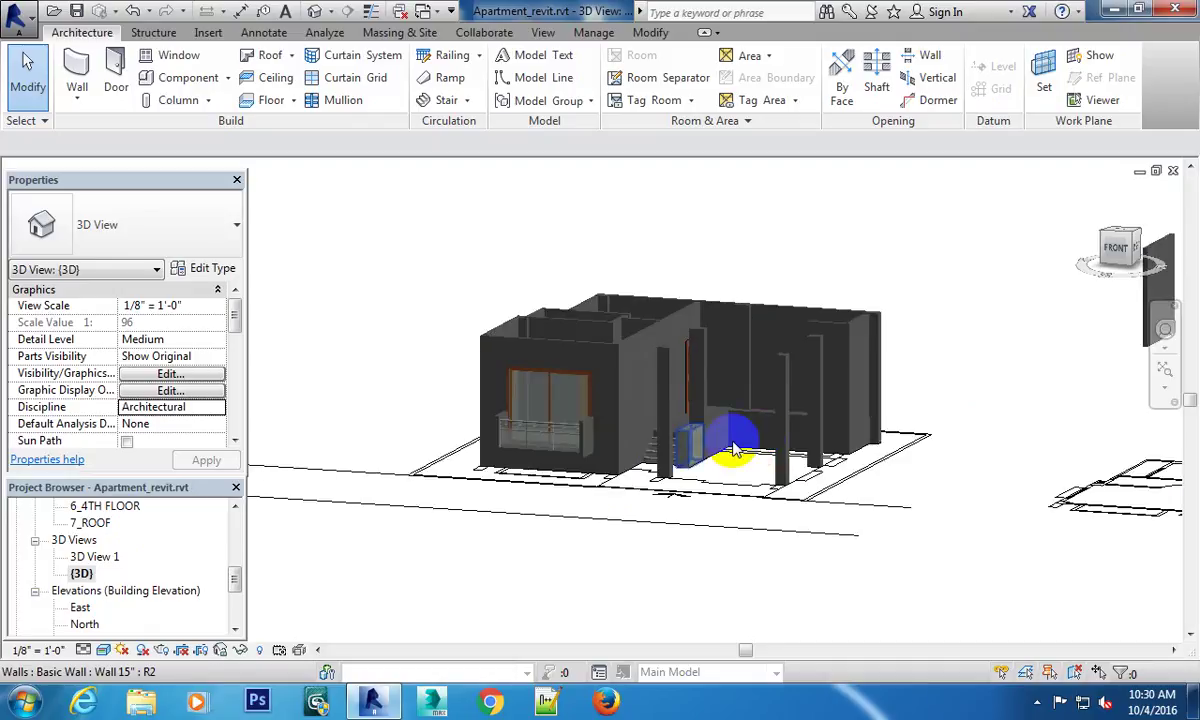
middle_drag(735, 450, 769, 437)
scroll(844, 450, up, 3)
mouse_move(651, 461)
middle_down()
mouse_move(723, 425)
mouse_move(664, 396)
mouse_move(742, 396)
middle_up()
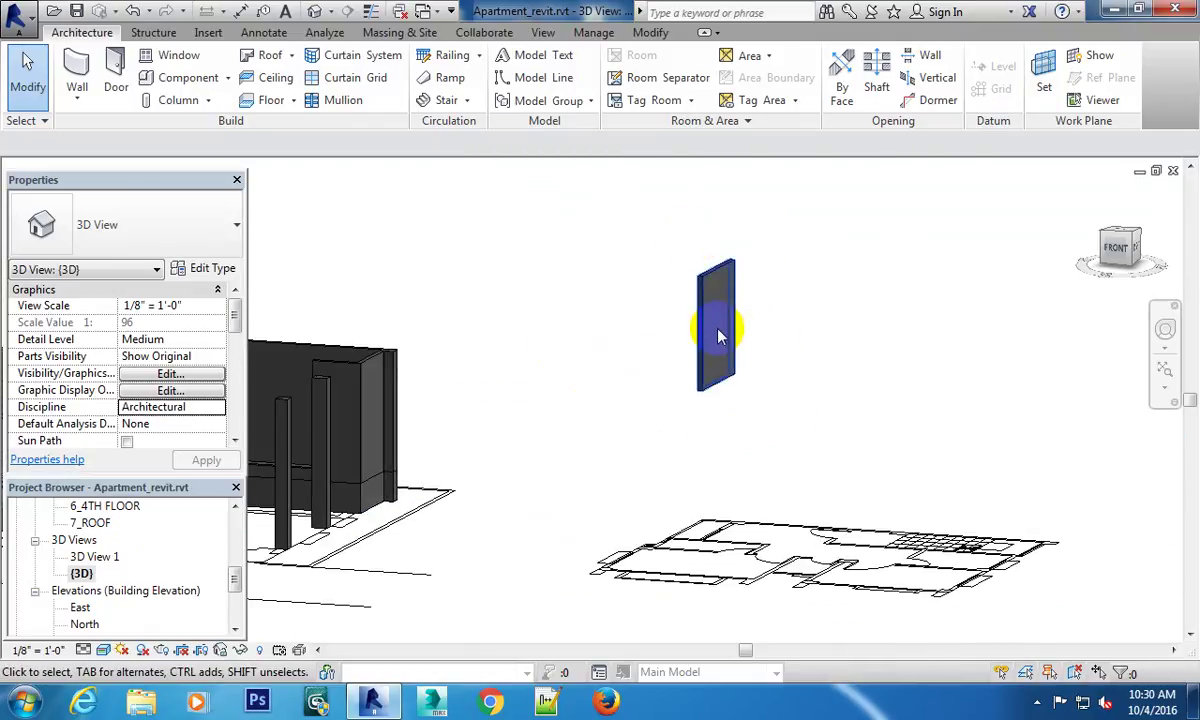
mouse_move(718, 335)
shift+middle_down()
mouse_move(675, 391)
mouse_move(768, 312)
shift+middle_up()
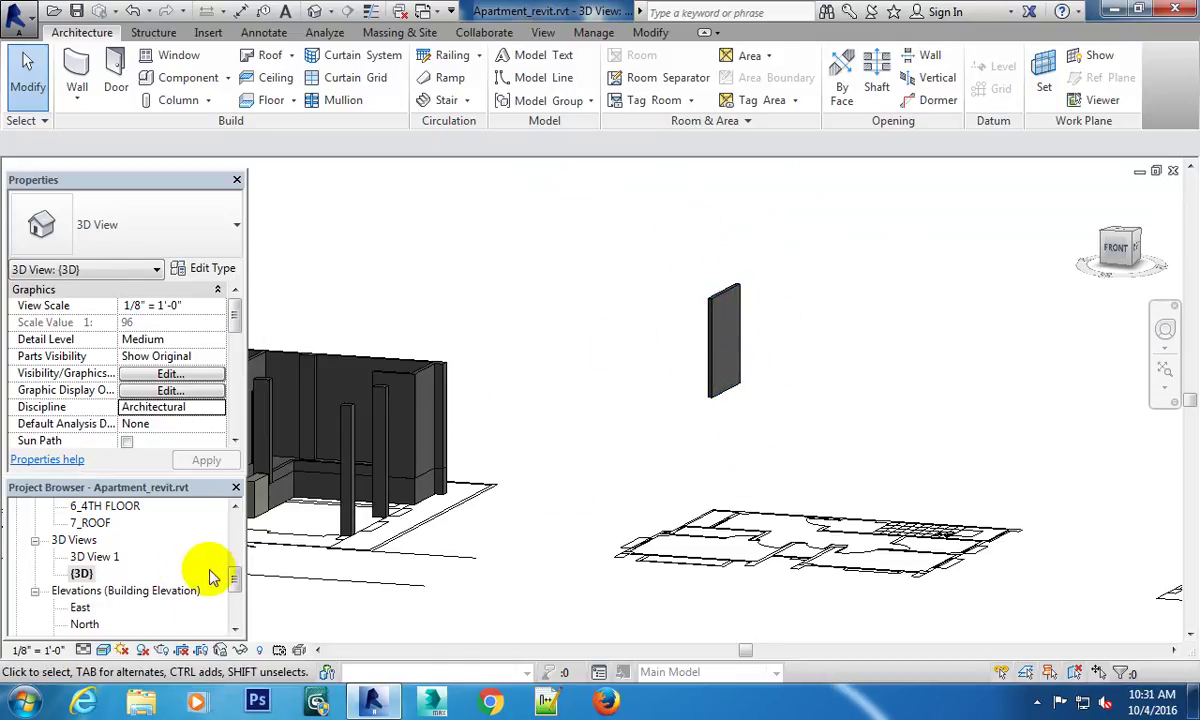
drag(235, 580, 236, 522)
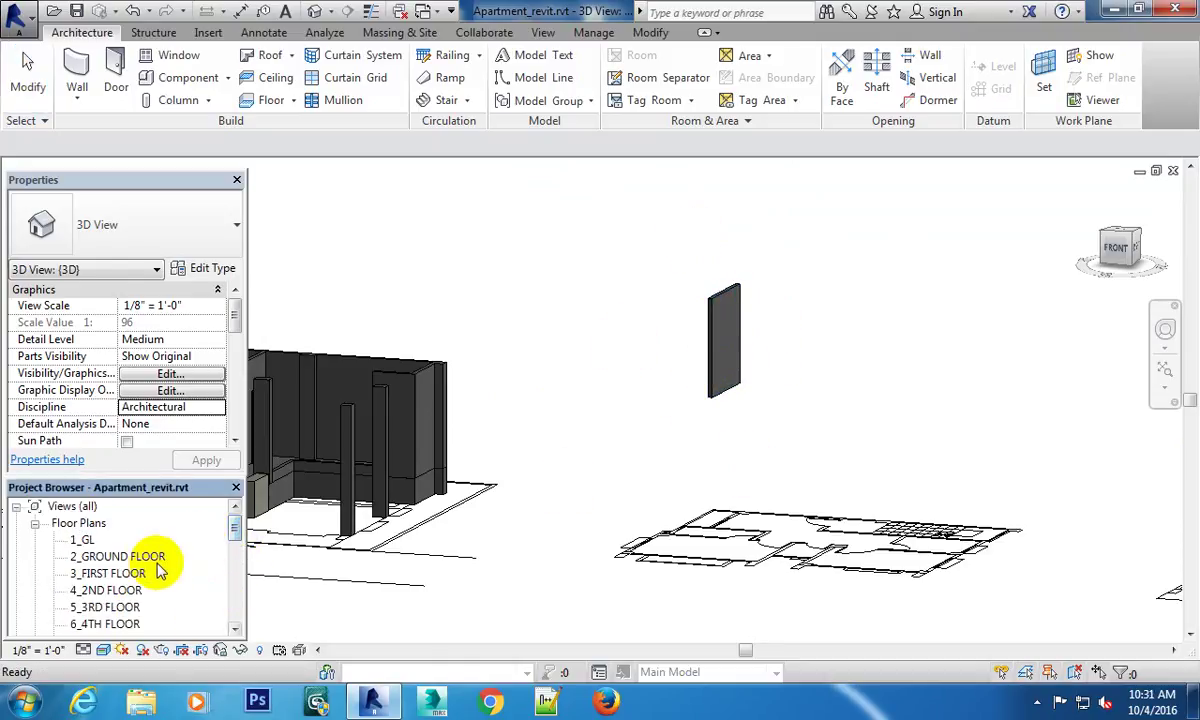
scroll(240, 540, down, 1)
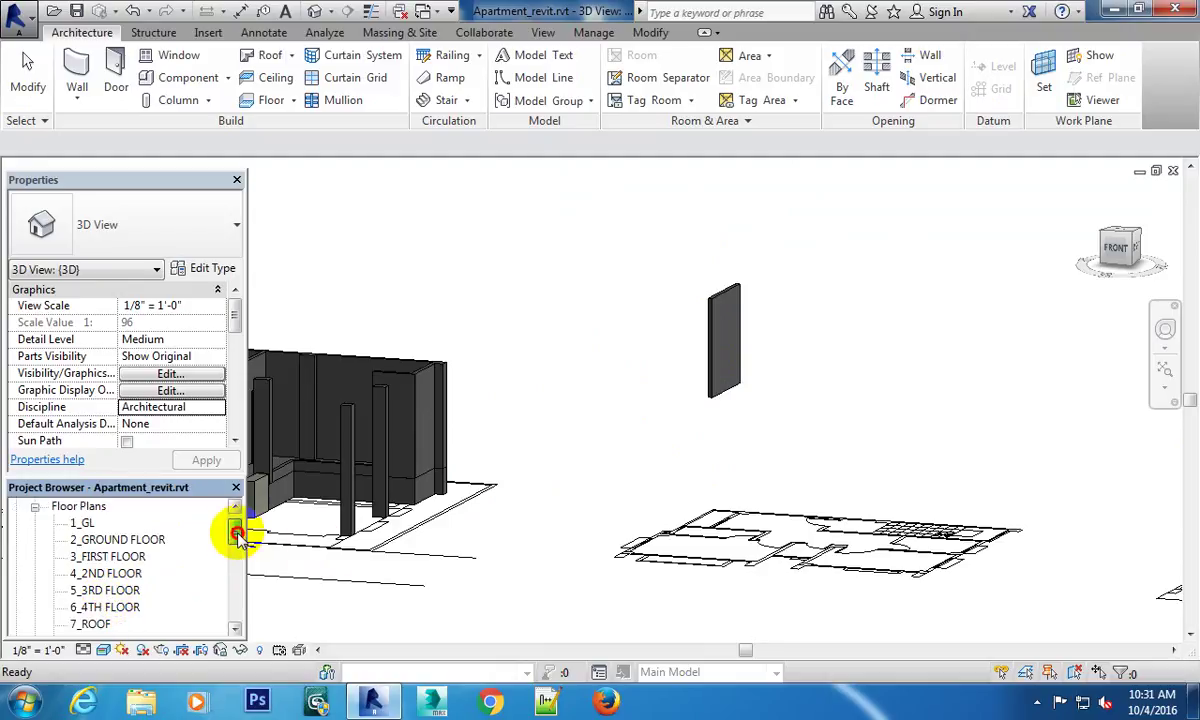
Open the 3_FIRST FLOOR plan, then the 2_GROUND FLOOR plan.
double_click(123, 559)
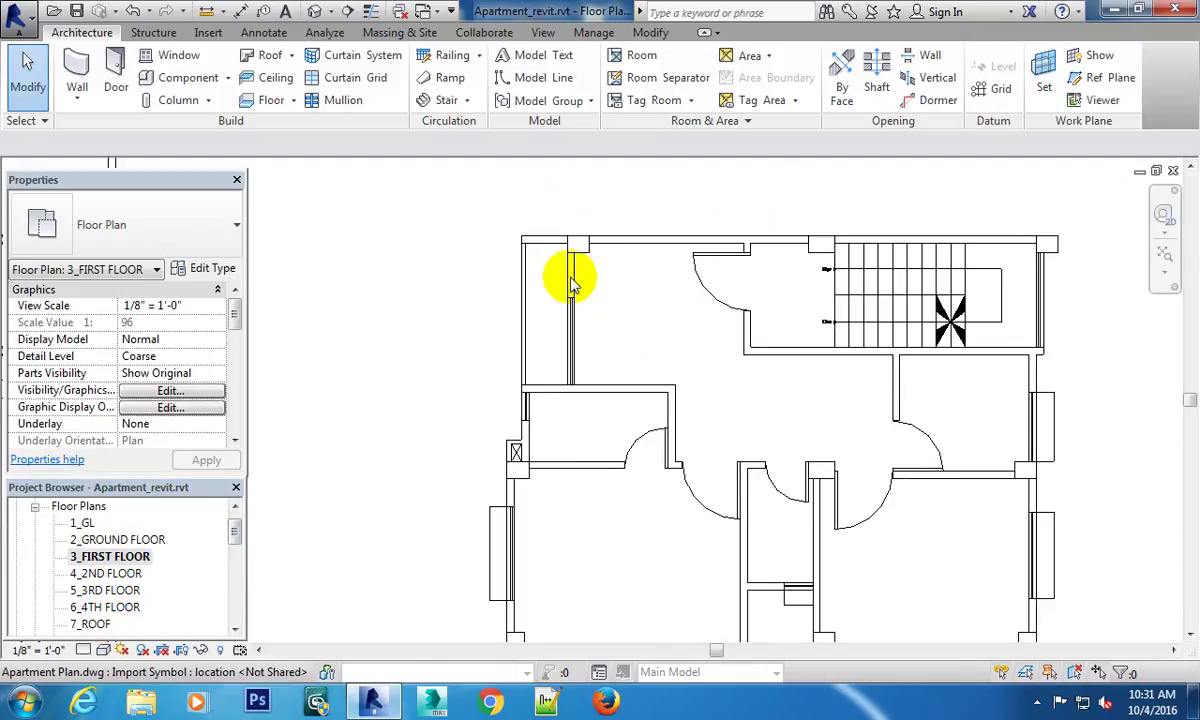
scroll(590, 275, up, 1)
scroll(640, 340, down, 1)
scroll(600, 395, down, 1)
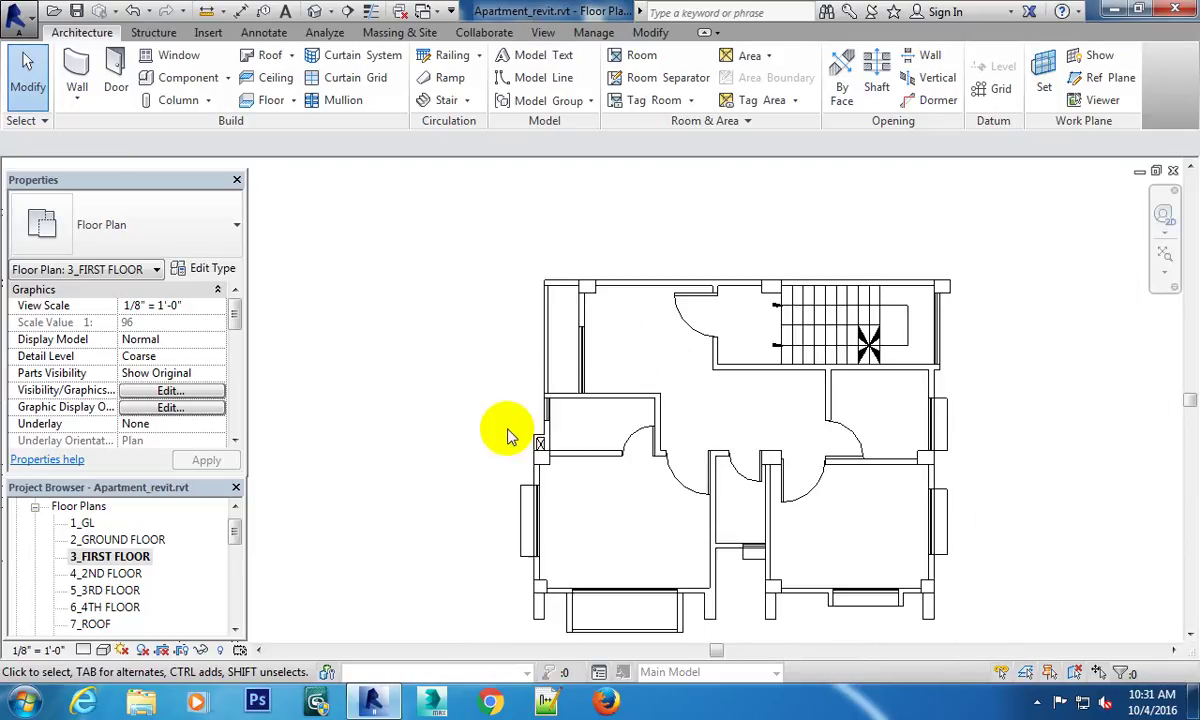
double_click(123, 539)
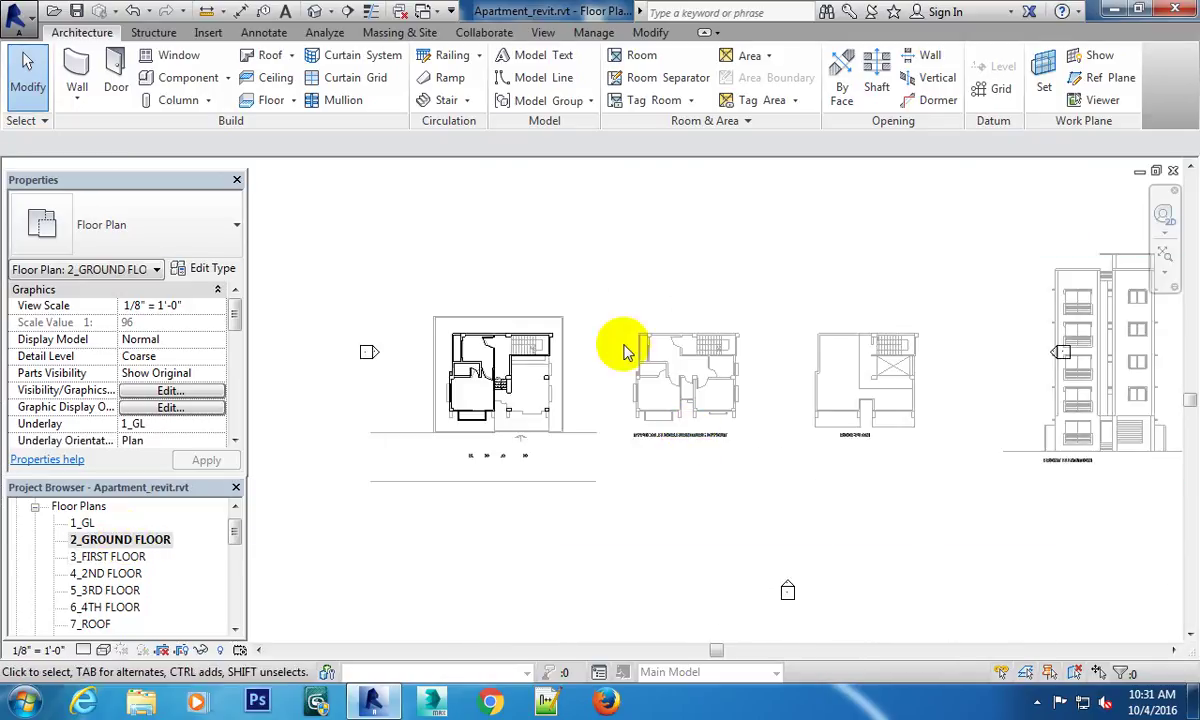
scroll(621, 348, up, 2)
Return to the 3_FIRST FLOOR plan, then cycle open views to the 6_4TH FLOOR ceiling plan.
double_click(110, 557)
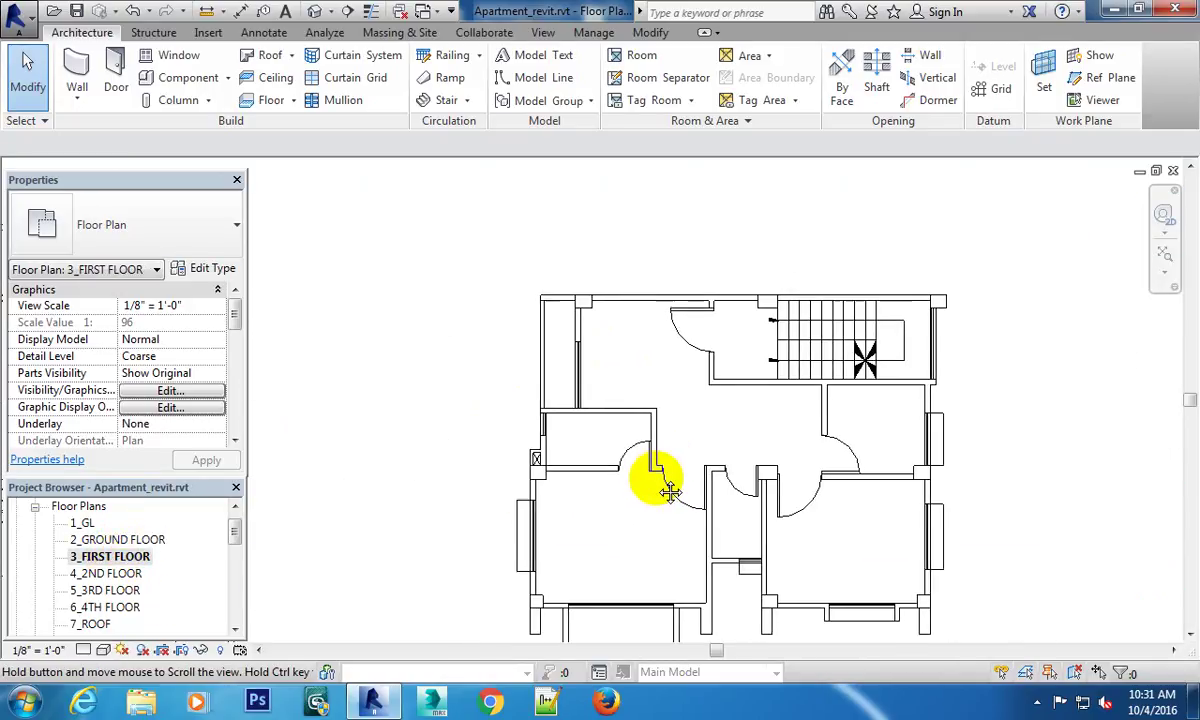
scroll(573, 375, up, 2)
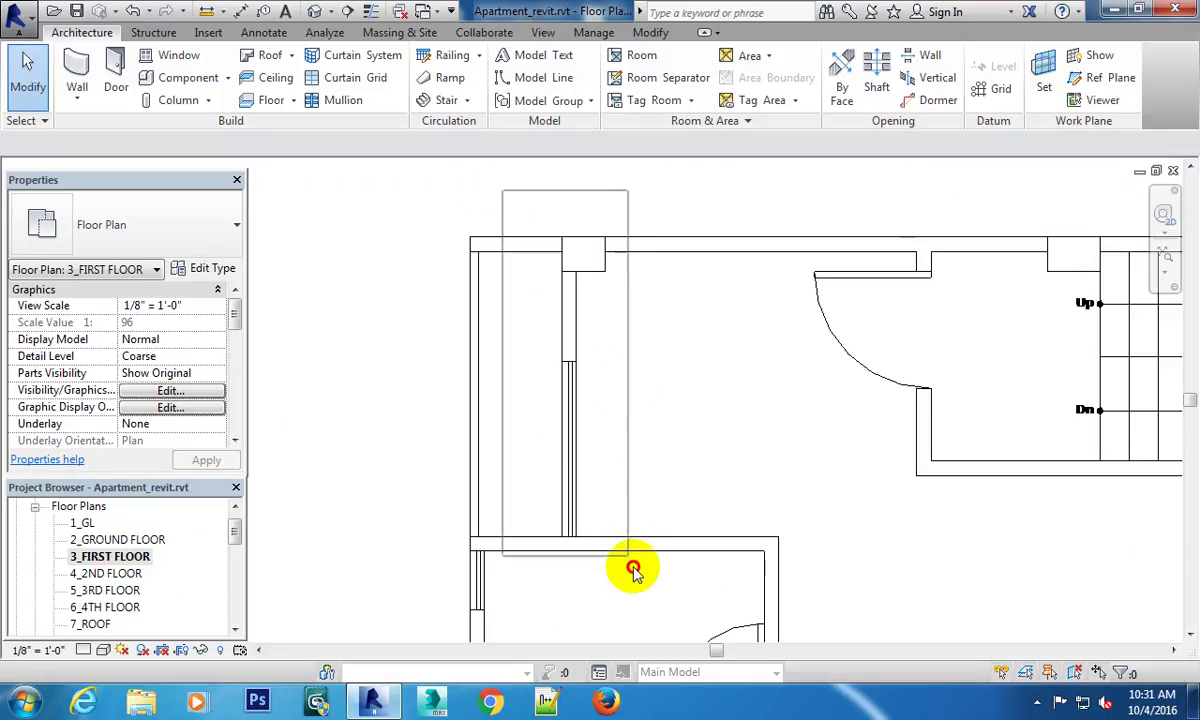
scroll(632, 600, down, 3)
scroll(710, 455, down, 2)
middle_drag(656, 367, 683, 420)
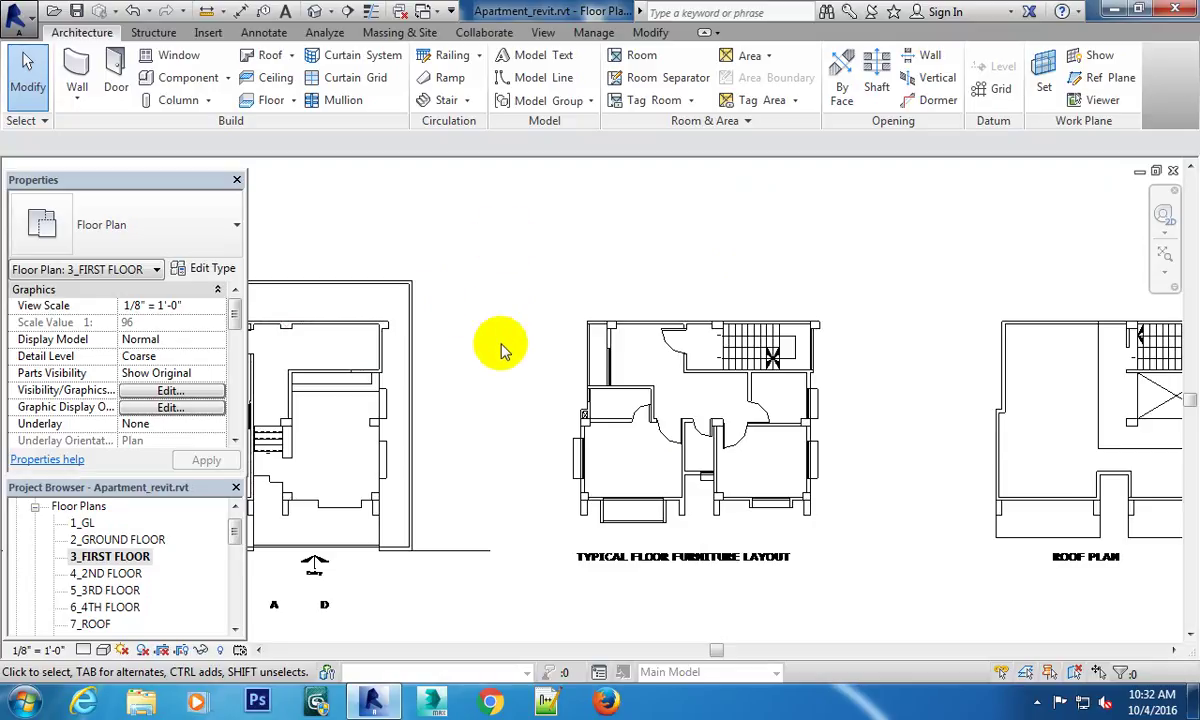
key(ctrl+Tab)
key(ctrl+Tab)
key(ctrl+Tab)
key(ctrl+Tab)
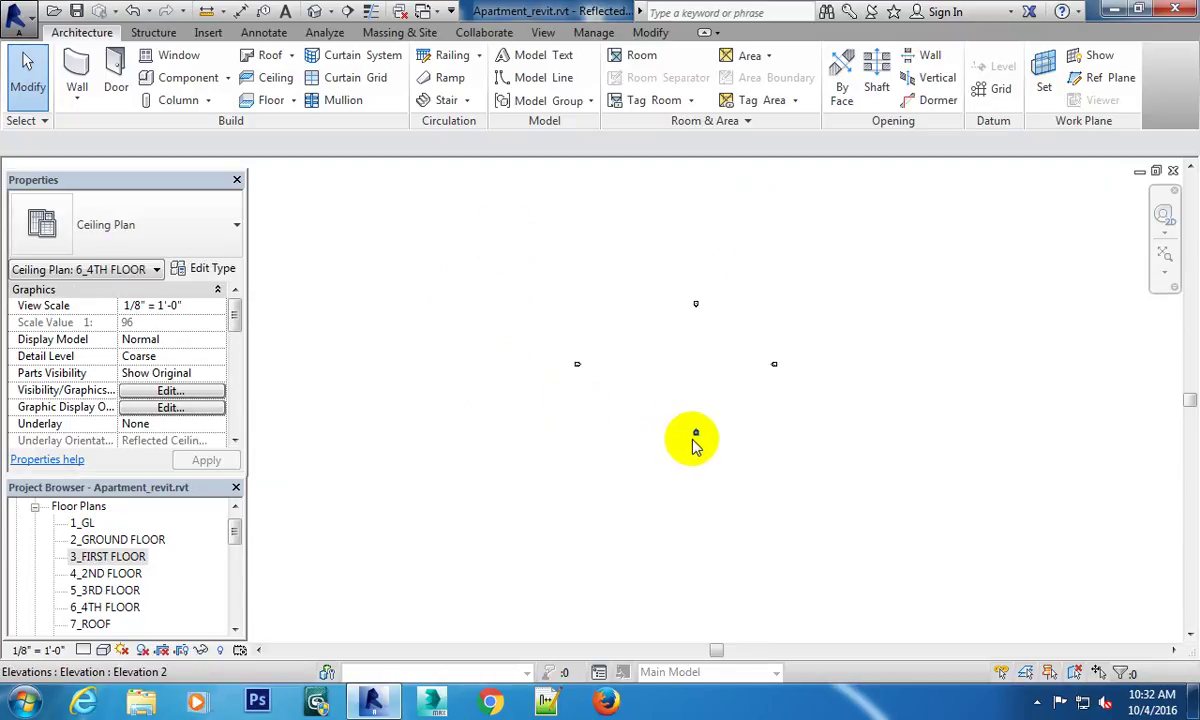
key(ctrl+Tab)
key(ctrl+Tab)
Pan and zoom the South elevation to bring the 4_2ND FLOOR level head into view.
scroll(691, 442, down, 2)
scroll(777, 429, down, 2)
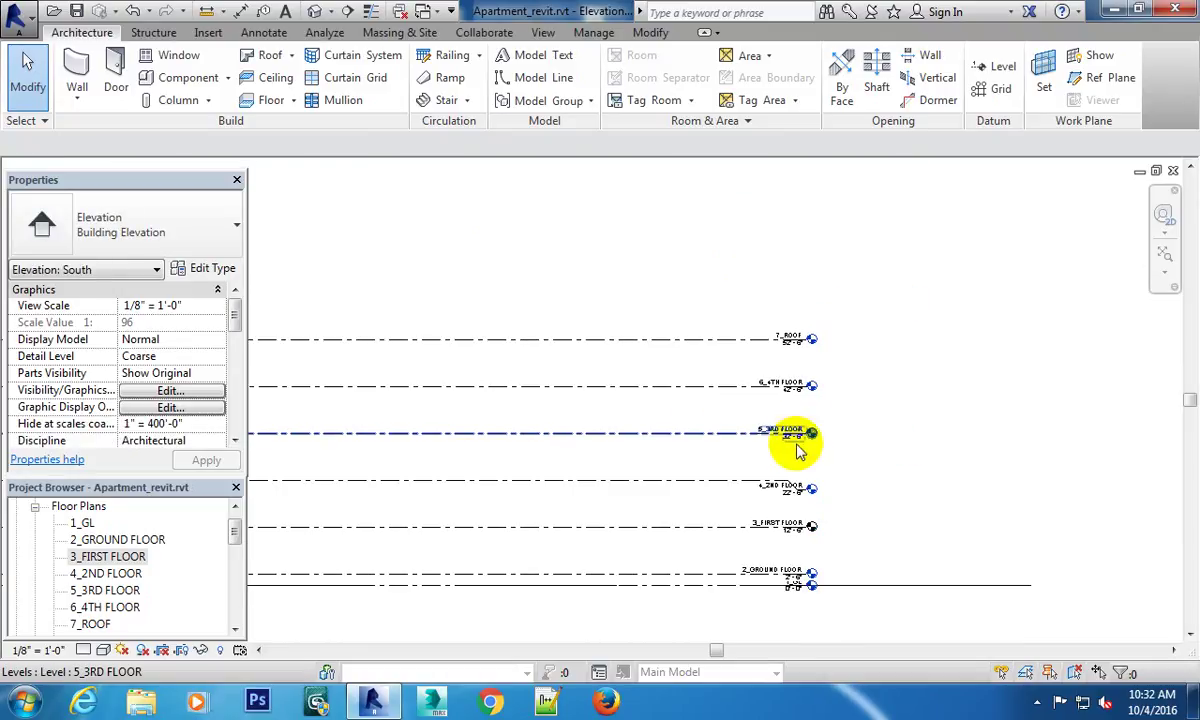
scroll(815, 380, up, 3)
scroll(817, 340, up, 1)
scroll(718, 338, down, 3)
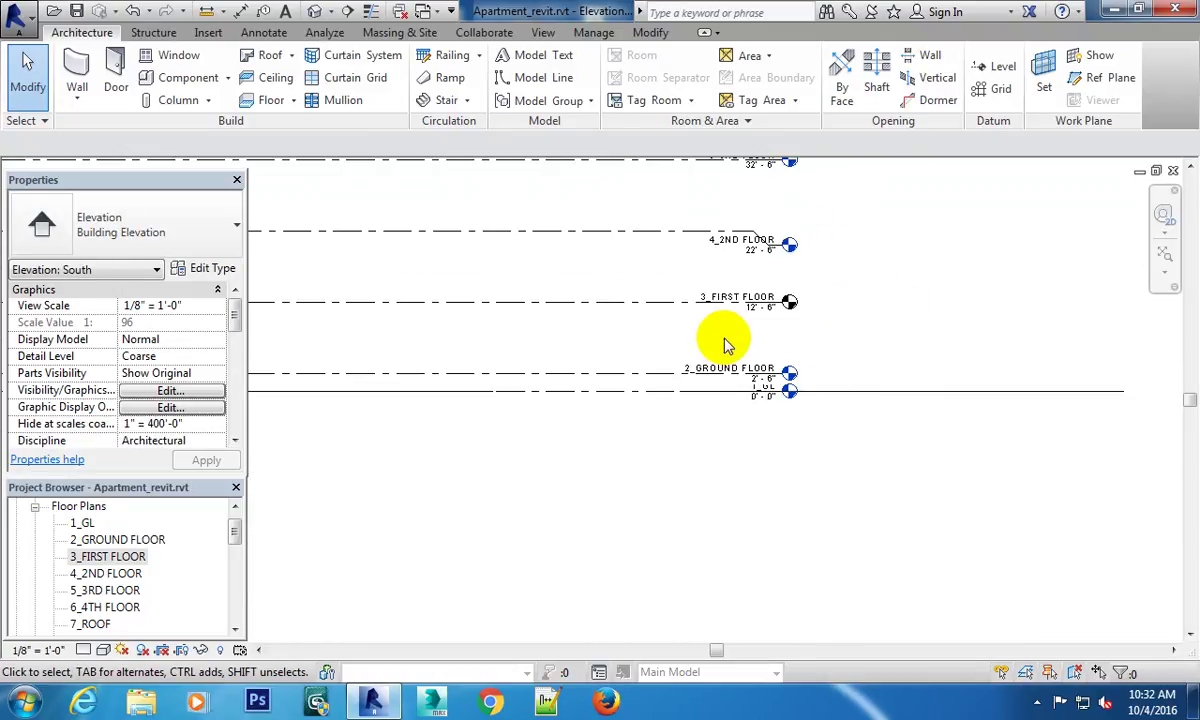
mouse_move(718, 338)
middle_down()
mouse_move(1070, 383)
mouse_move(1120, 425)
mouse_move(700, 420)
mouse_move(1120, 359)
middle_up()
scroll(690, 402, up, 2)
scroll(664, 402, down, 2)
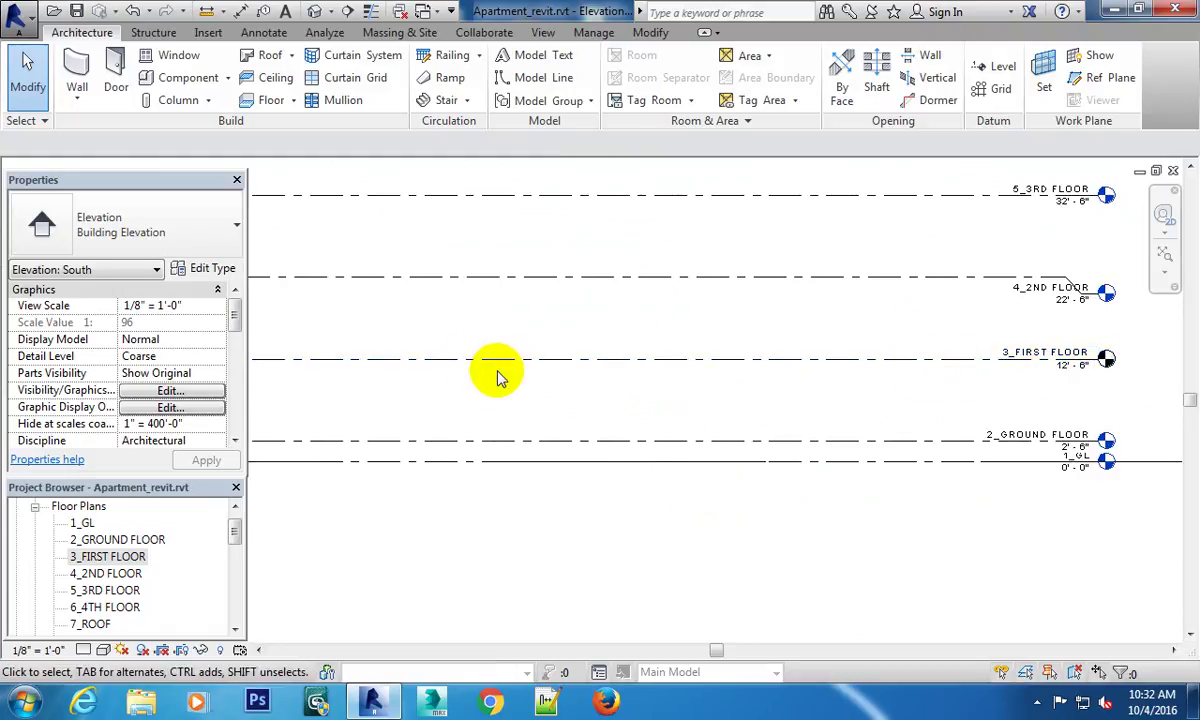
middle_drag(496, 375, 835, 368)
scroll(429, 282, up, 2)
scroll(440, 295, up, 1)
scroll(456, 308, up, 1)
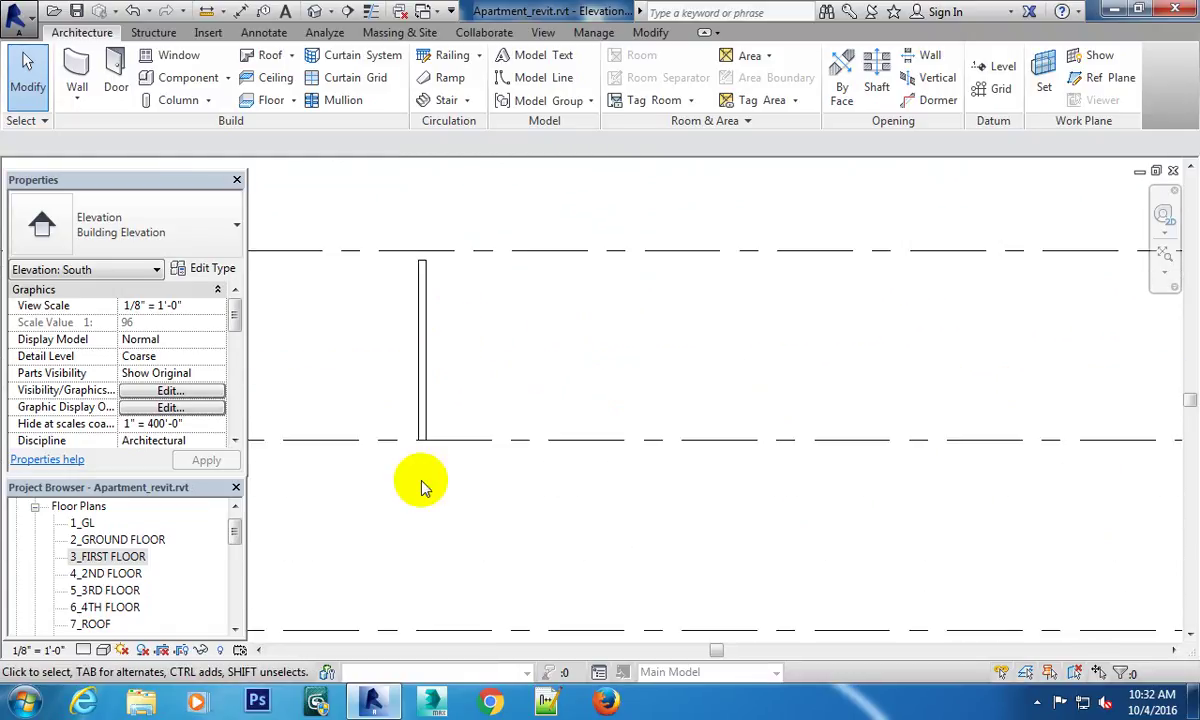
scroll(433, 278, up, 1)
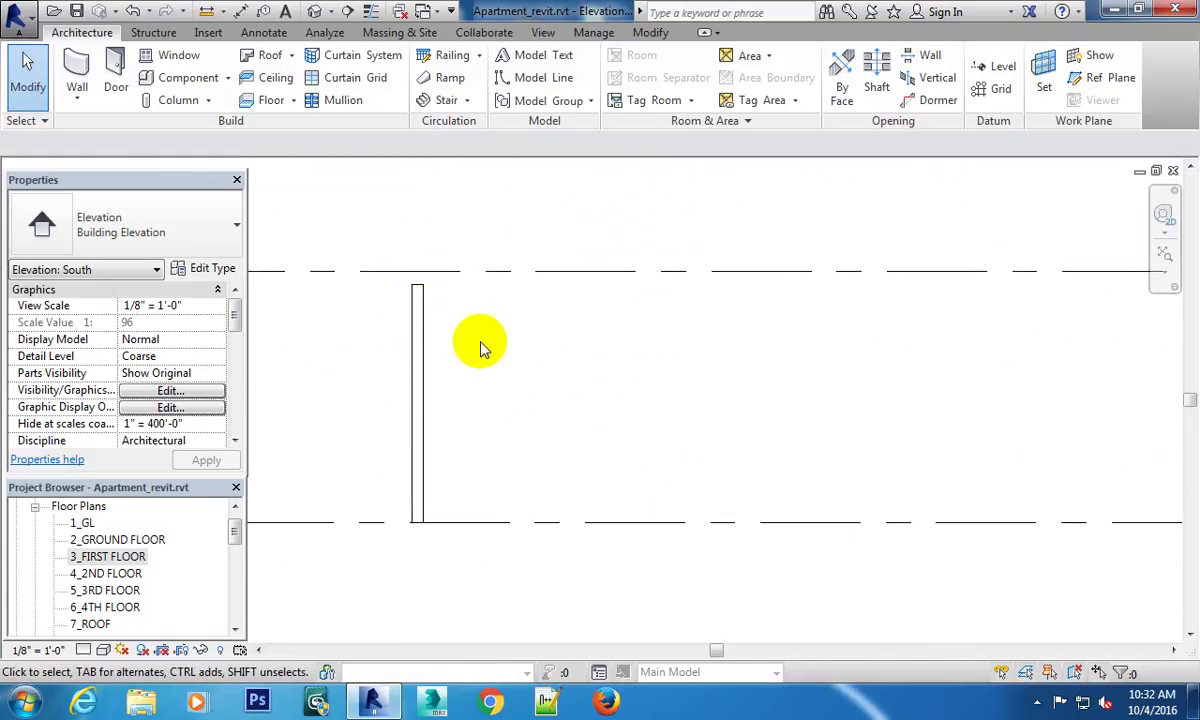
scroll(455, 322, down, 2)
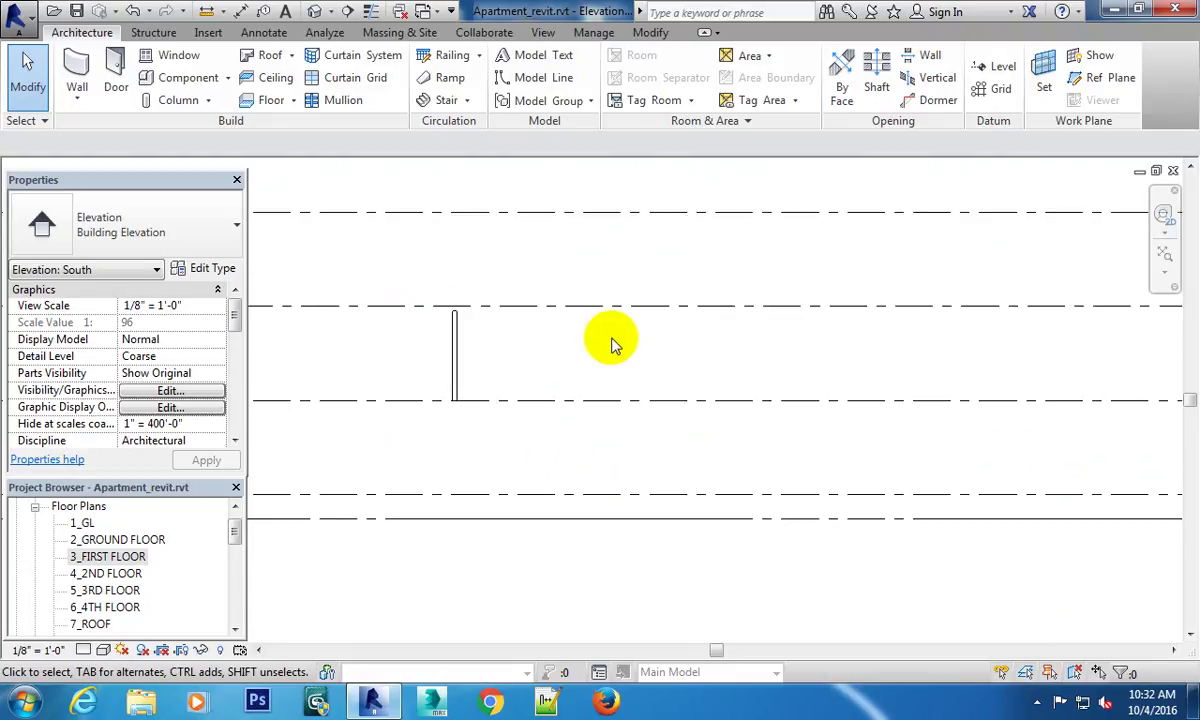
scroll(729, 367, down, 1)
middle_drag(729, 367, 691, 402)
scroll(795, 358, up, 3)
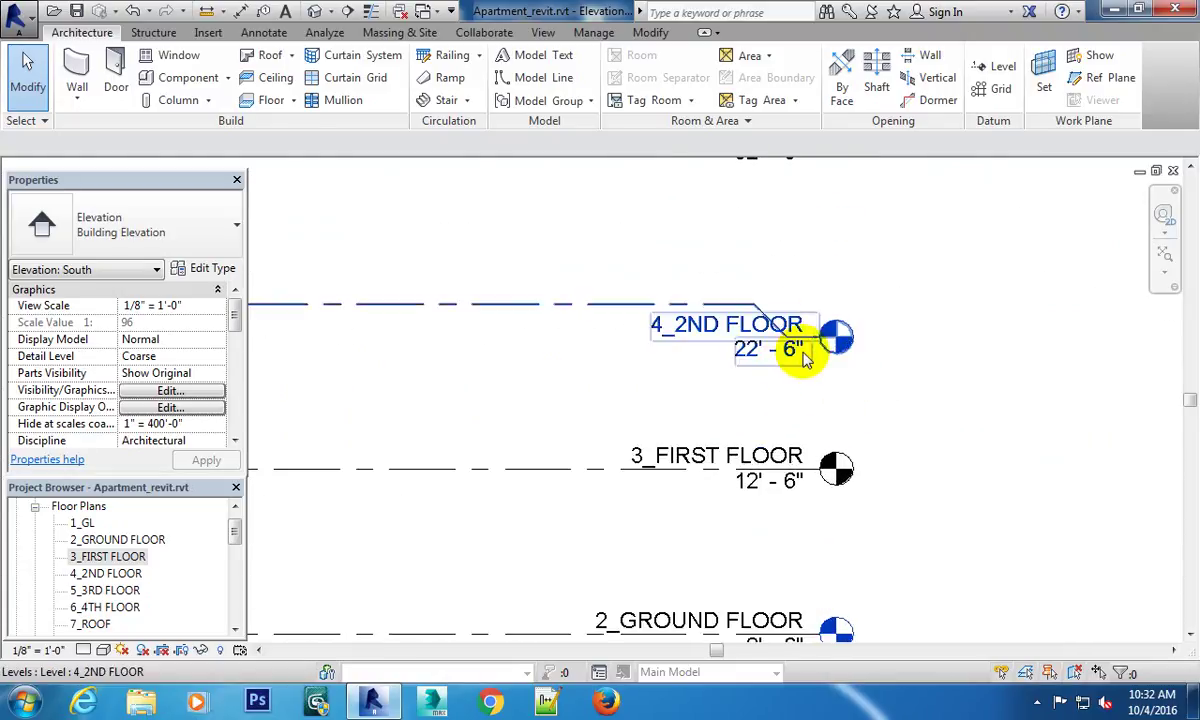
Change the 4_2ND FLOOR level elevation from 22' 6" to 22' 0".
click(758, 358)
click(768, 349)
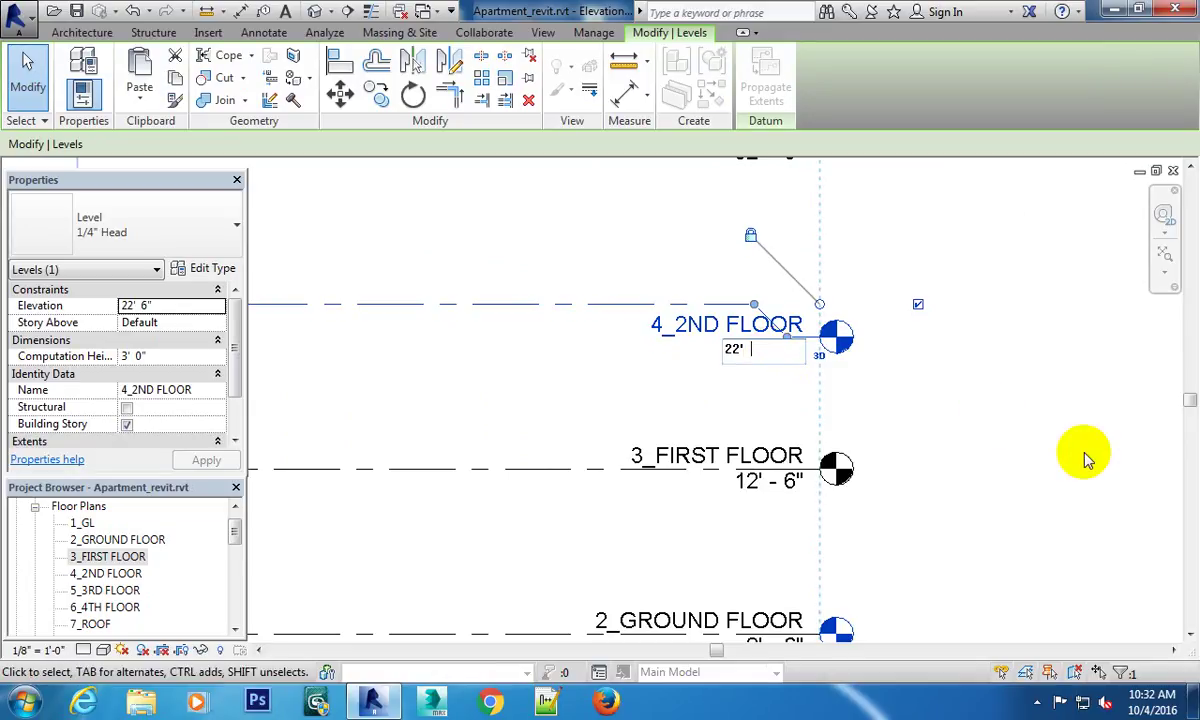
key(Return)
scroll(576, 469, down, 3)
scroll(497, 428, down, 1)
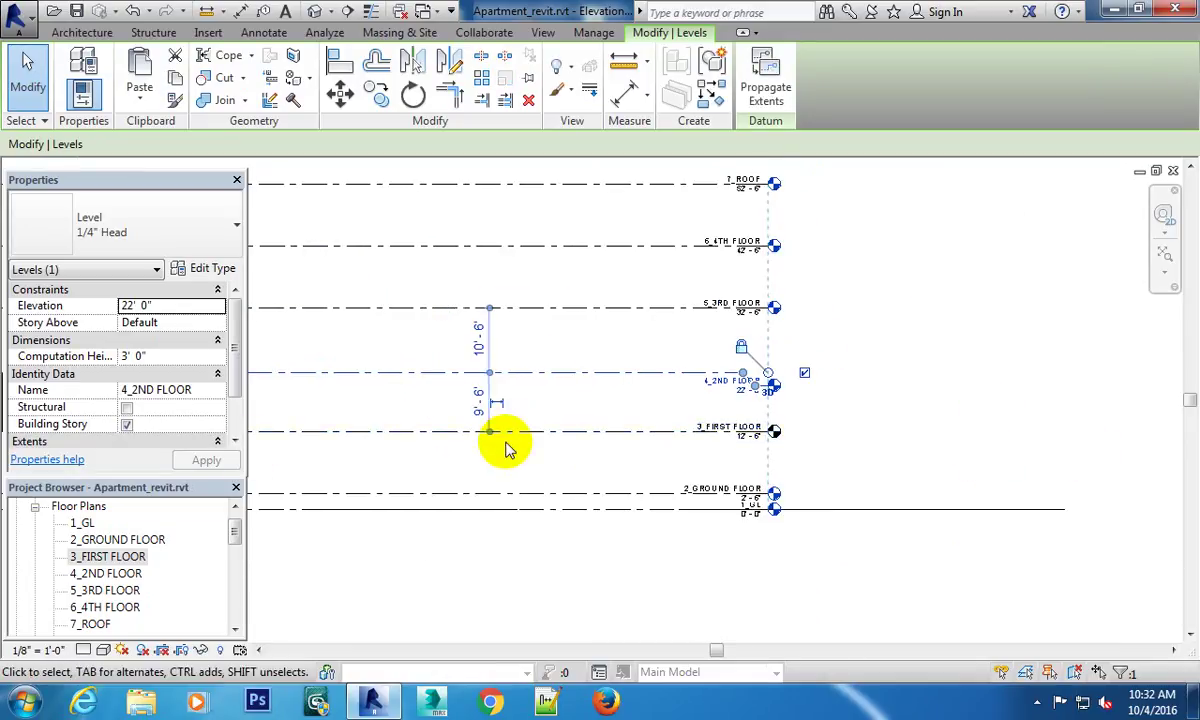
scroll(600, 430, up, 2)
scroll(605, 375, up, 1)
scroll(605, 375, up, 1)
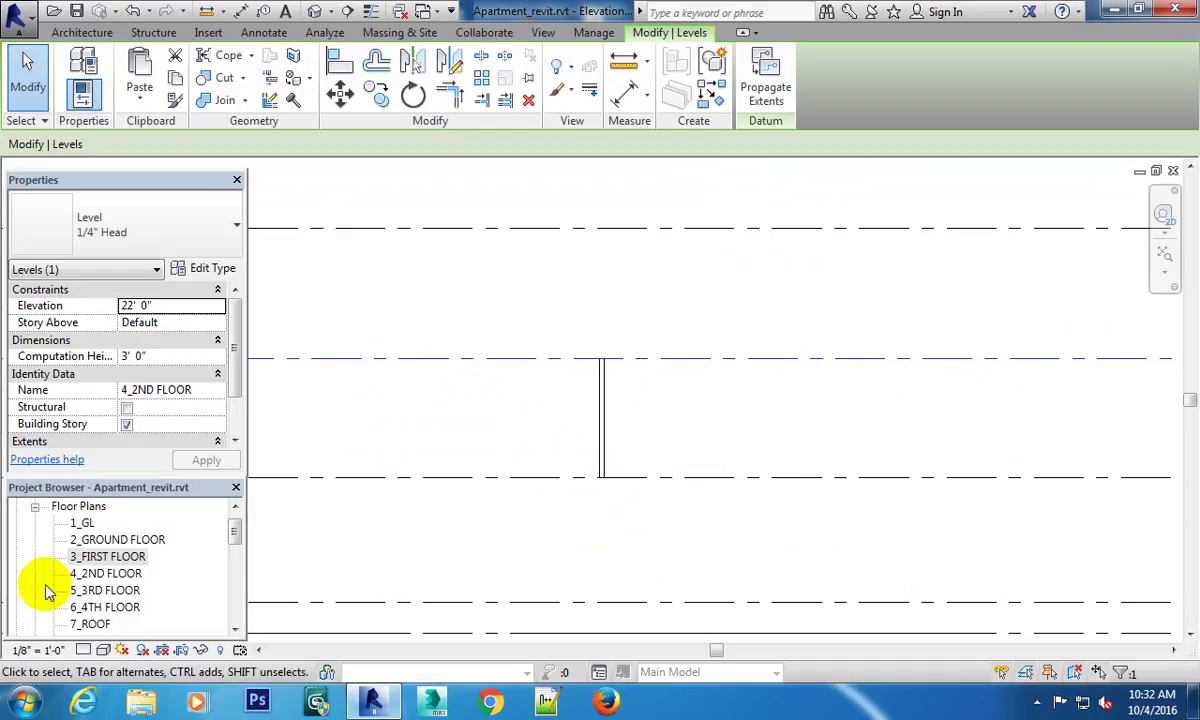
Open the 3_FIRST FLOOR plan and select, then deselect, the imported apartment drawing.
double_click(118, 566)
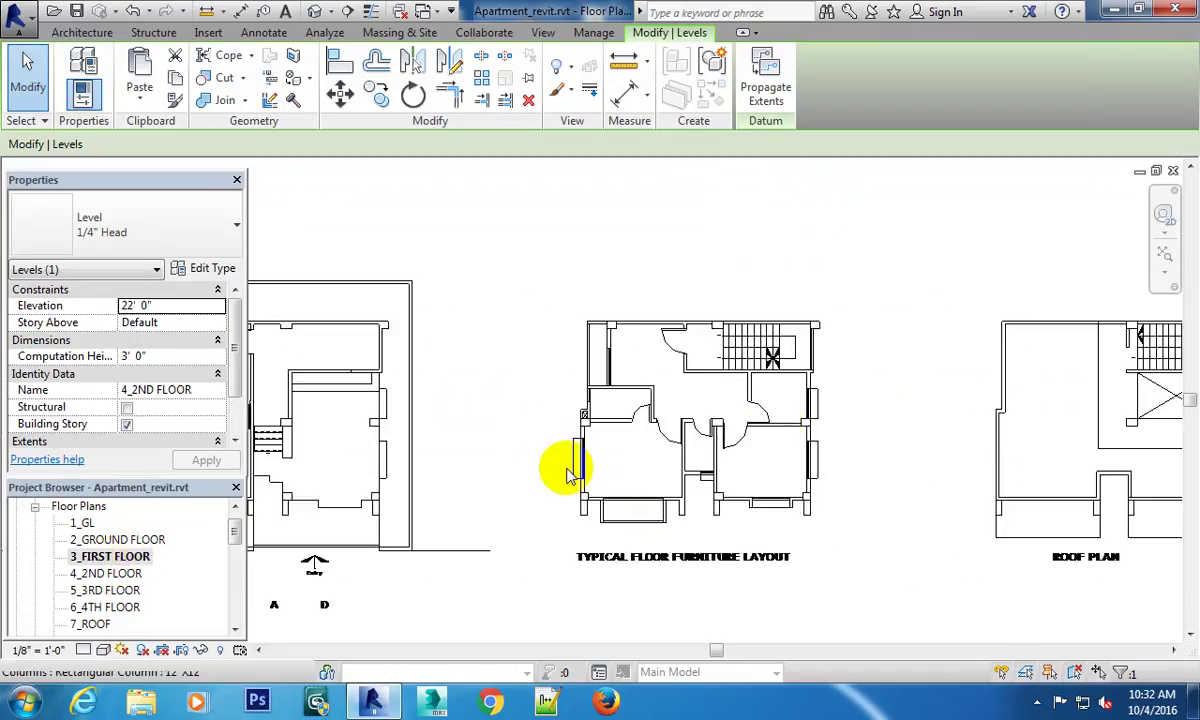
middle_drag(495, 468, 449, 367)
scroll(503, 299, up, 1)
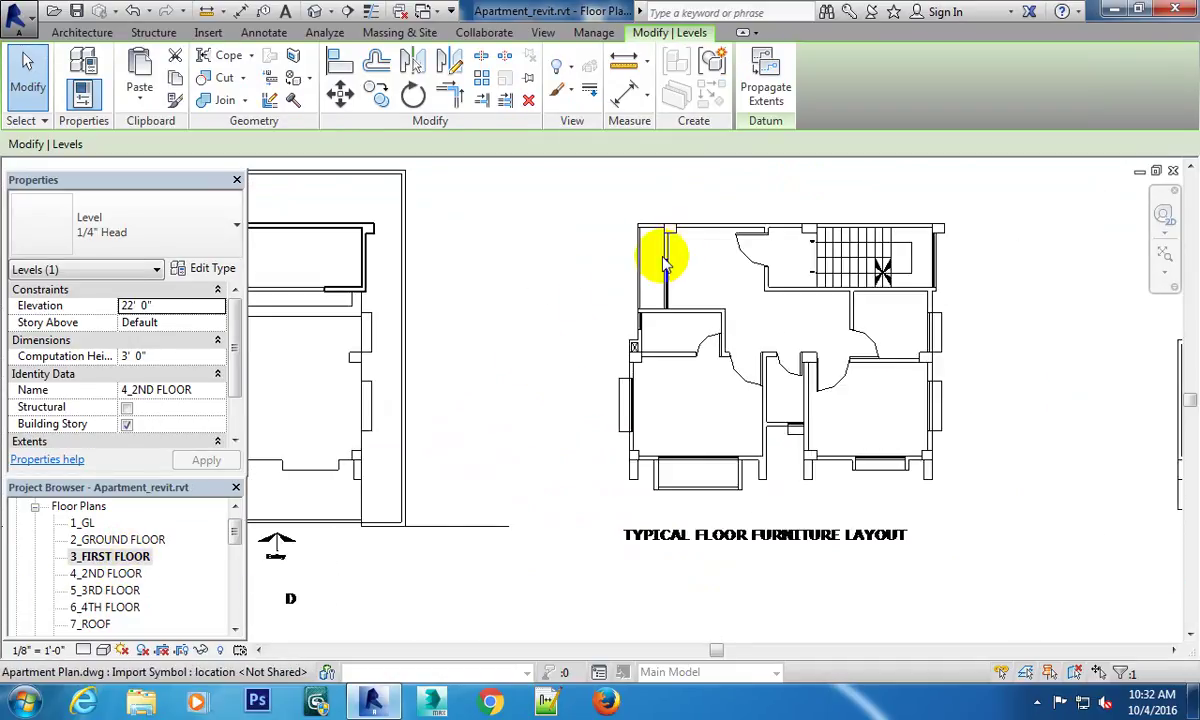
scroll(662, 262, up, 2)
scroll(688, 335, up, 2)
click(617, 333)
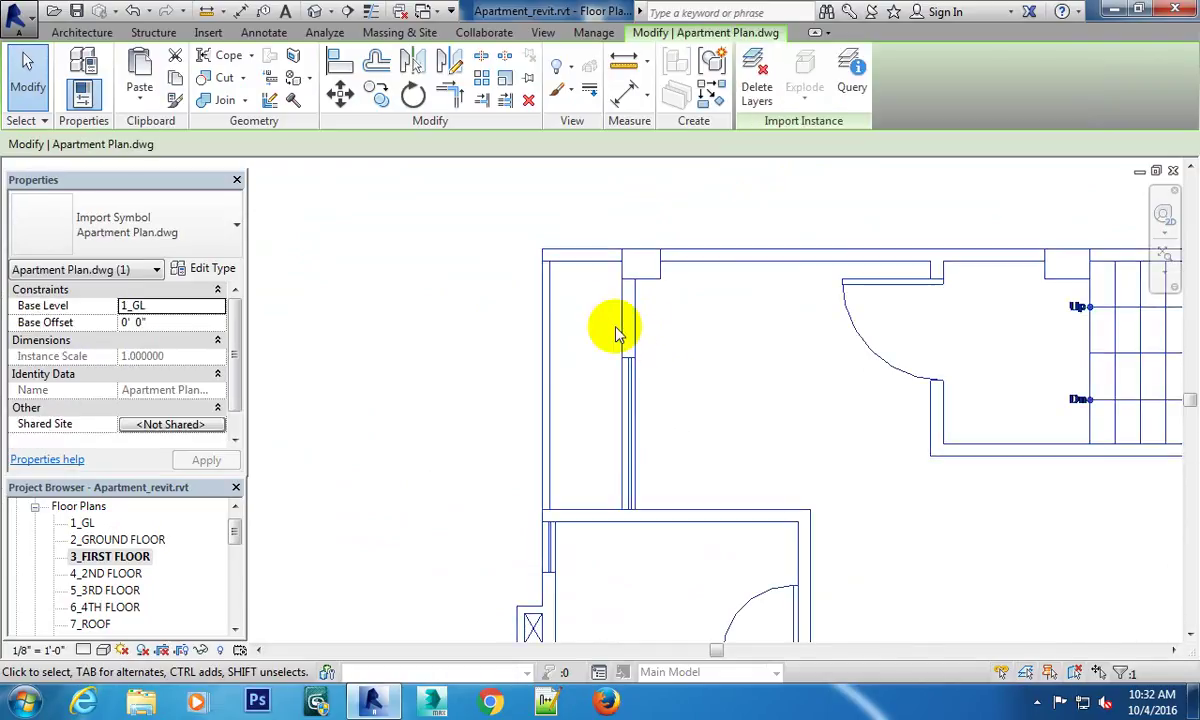
click(603, 236)
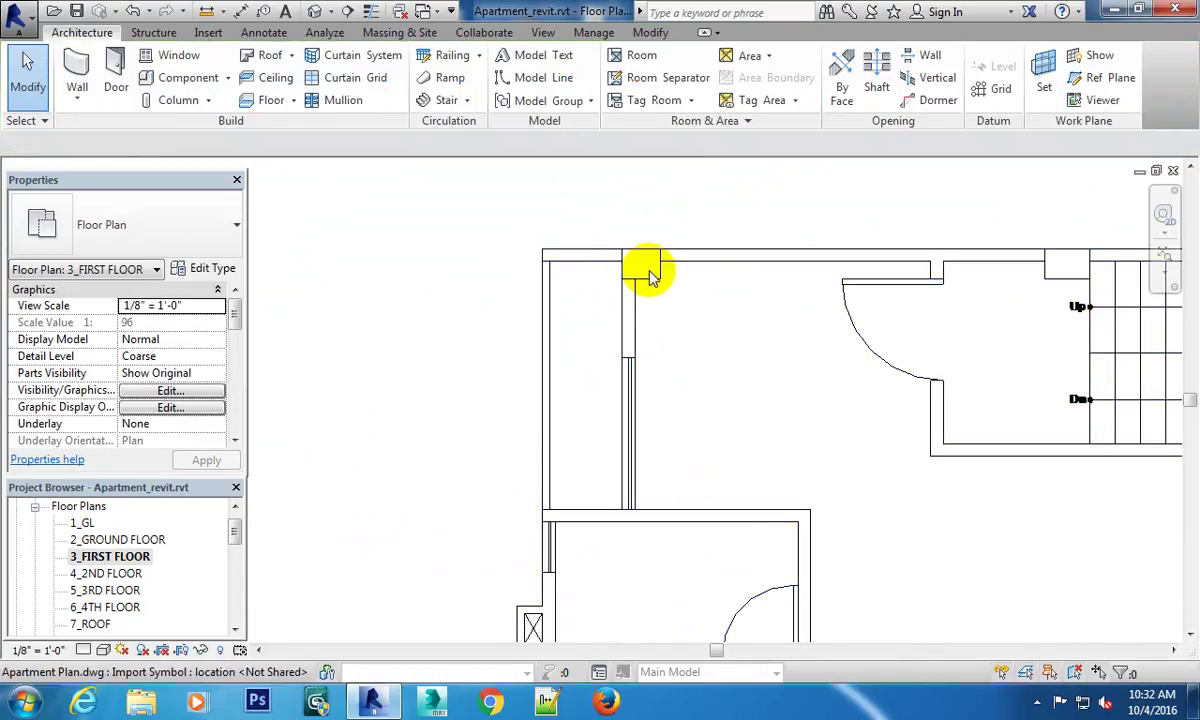
Cycle through the open views back to the 3_FIRST FLOOR plan.
key(ctrl+Tab)
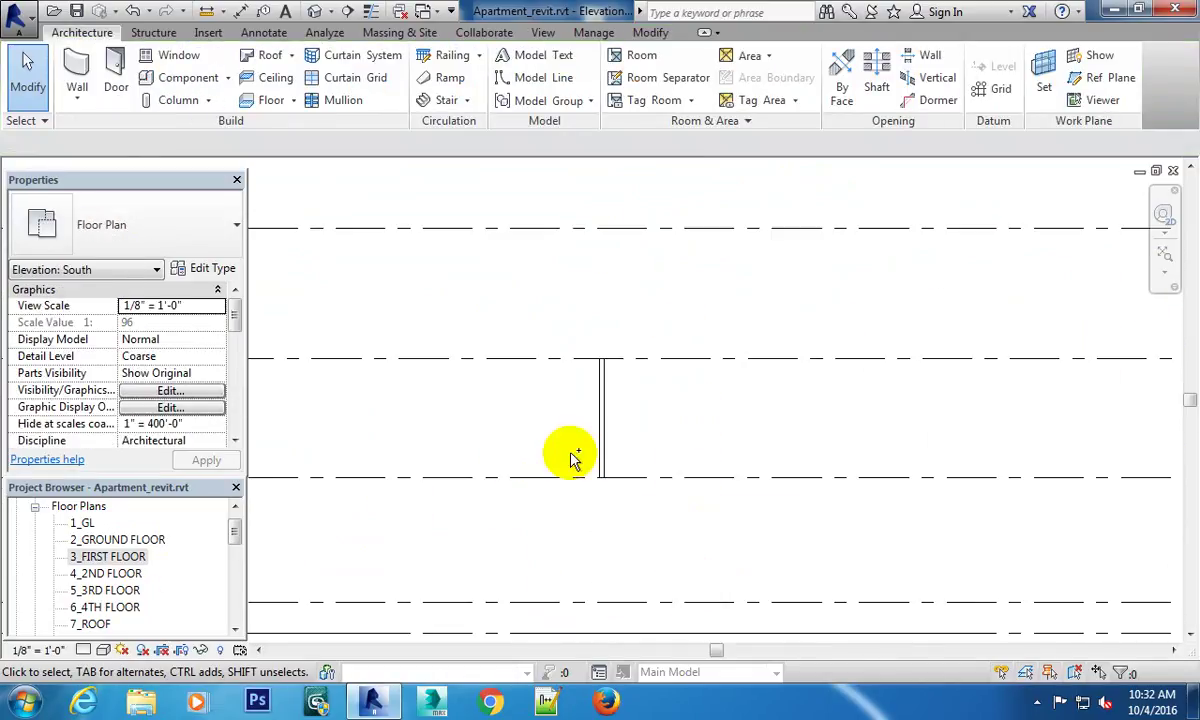
key(ctrl+Tab)
key(ctrl+Tab)
key(ctrl+Tab)
key(ctrl+Tab)
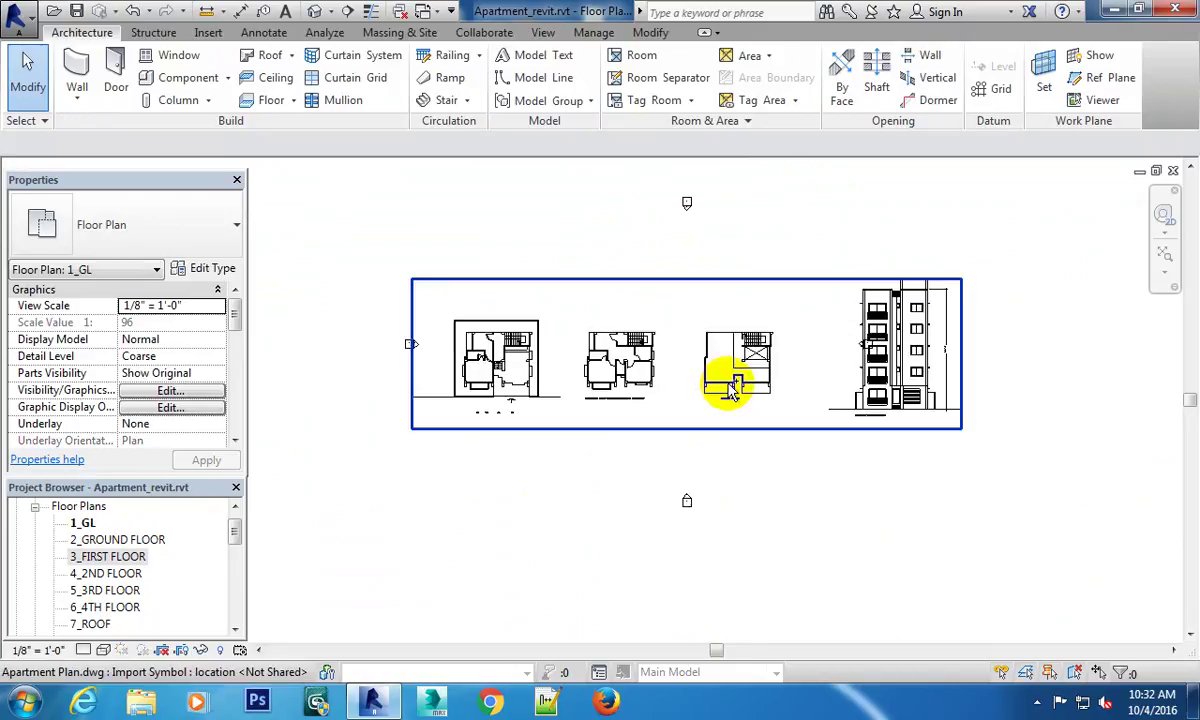
key(ctrl+Tab)
key(ctrl+Tab)
key(ctrl+Tab)
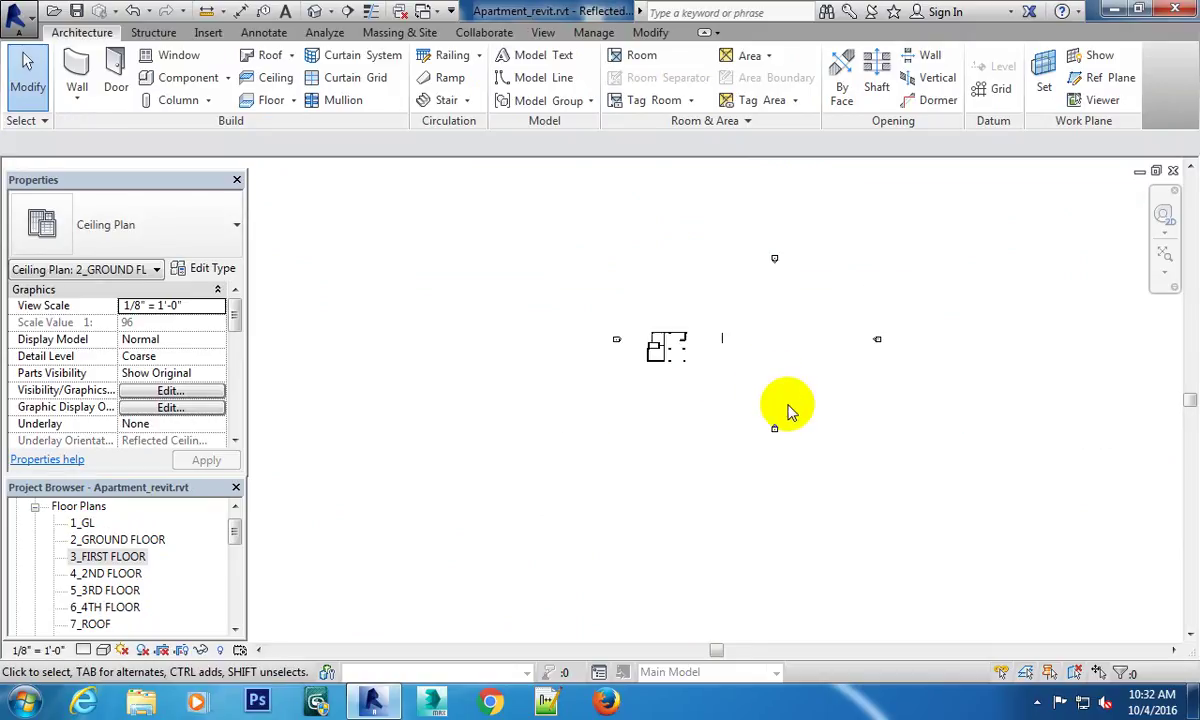
key(ctrl+Tab)
key(ctrl+Tab)
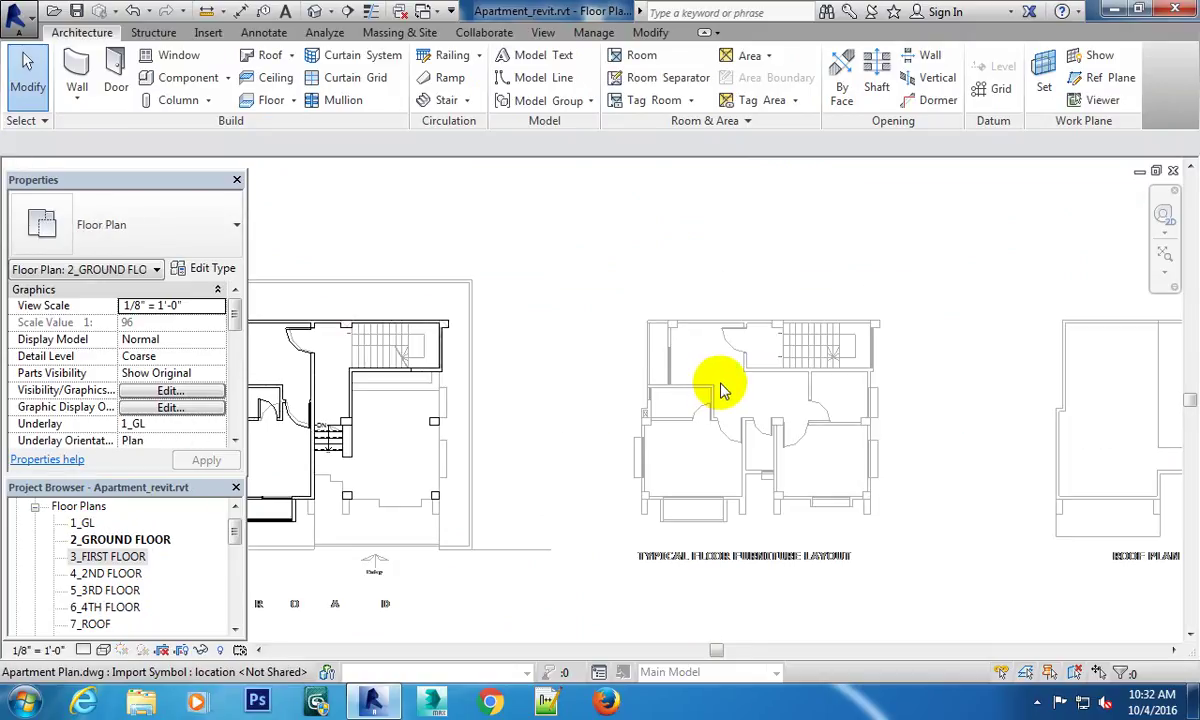
key(ctrl+Tab)
key(ctrl+Tab)
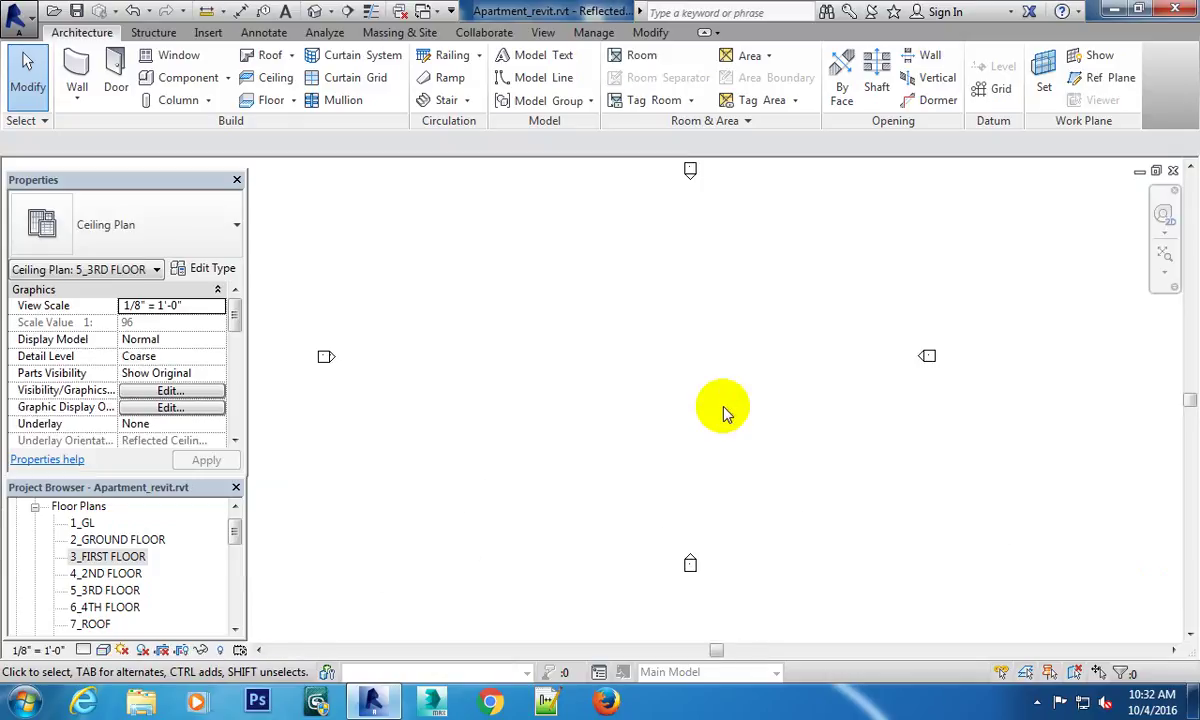
key(ctrl+Tab)
key(ctrl+Tab)
key(ctrl+Tab)
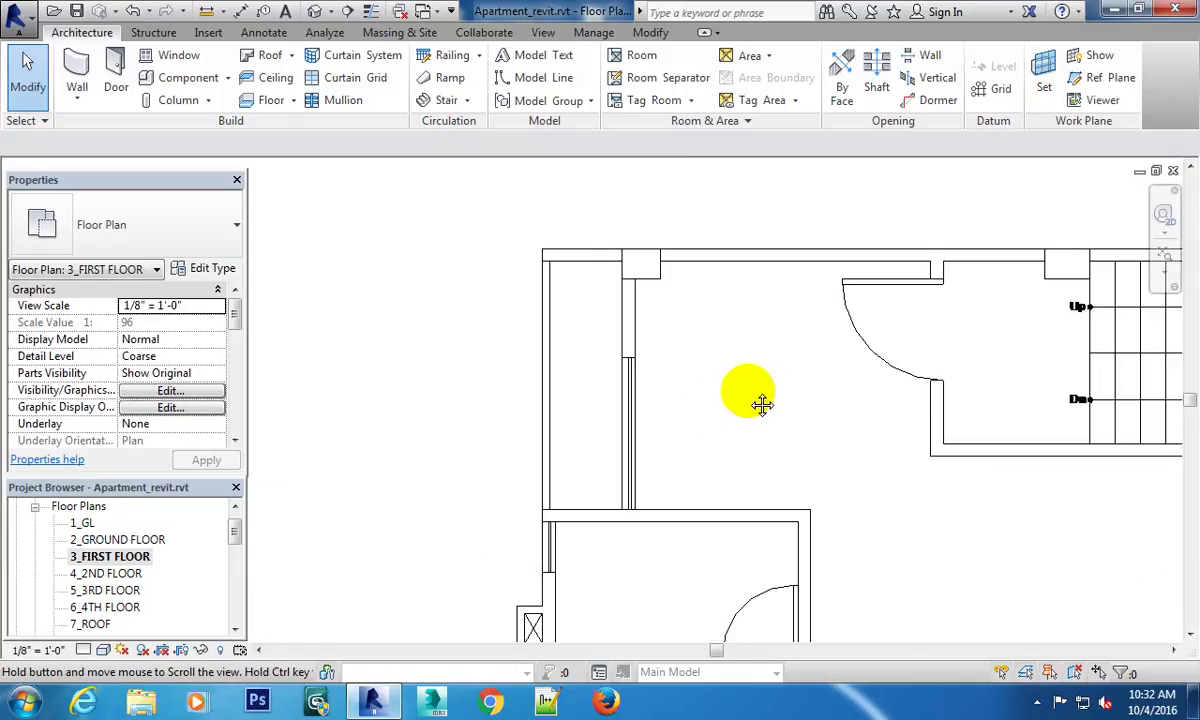
scroll(762, 404, down, 5)
drag(236, 523, 238, 593)
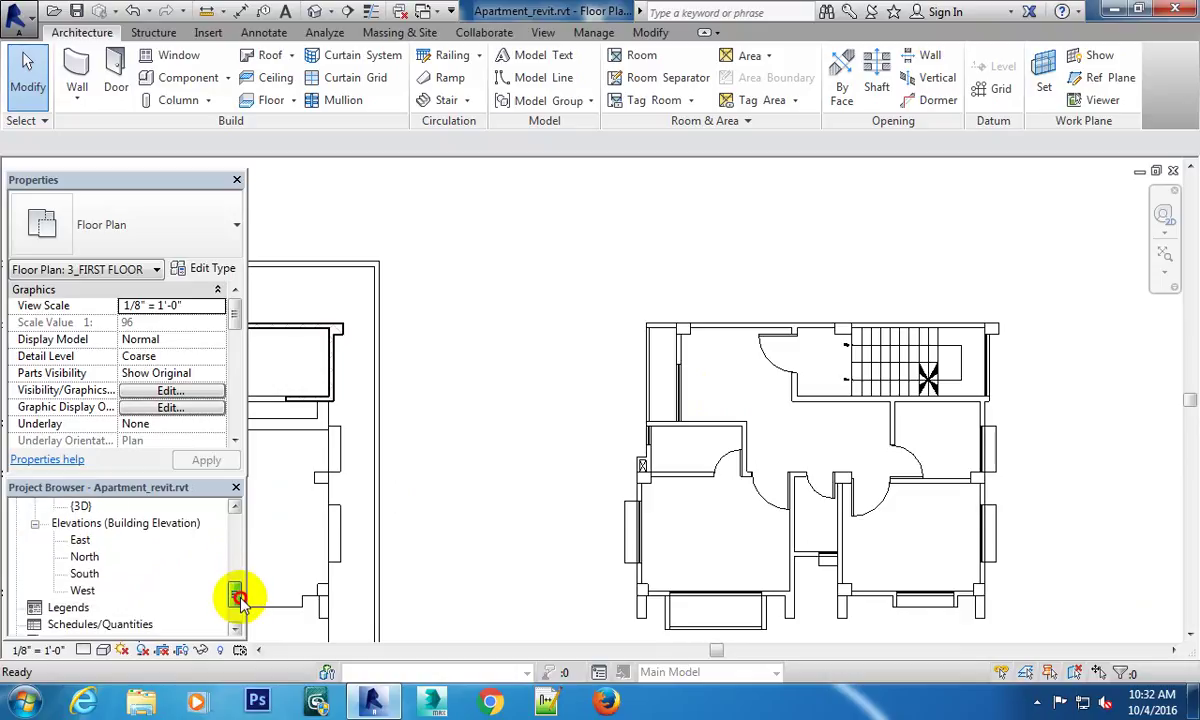
Open the South elevation and pan and zoom until the level lines are visible.
double_click(85, 573)
middle_drag(884, 460, 777, 429)
scroll(872, 418, down, 3)
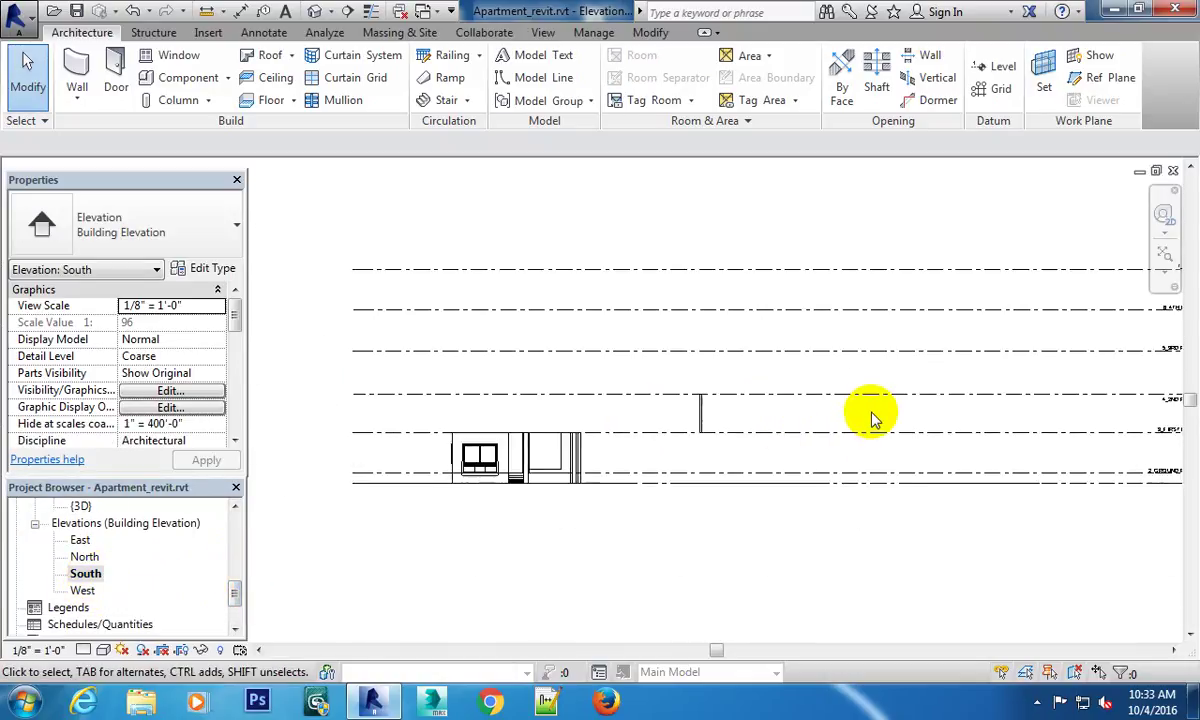
scroll(900, 410, up, 2)
scroll(777, 437, up, 3)
scroll(745, 405, up, 2)
Change the 4_2ND FLOOR level elevation to 22' 6".
click(750, 400)
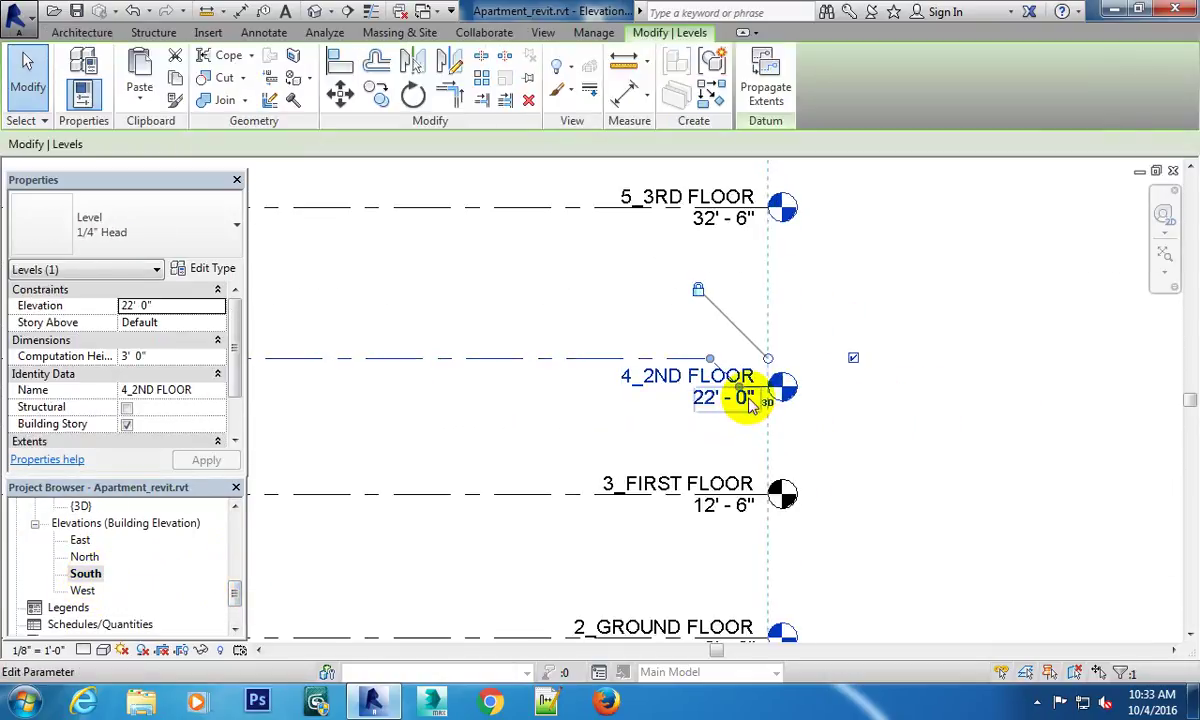
click(750, 400)
text(22' 6")
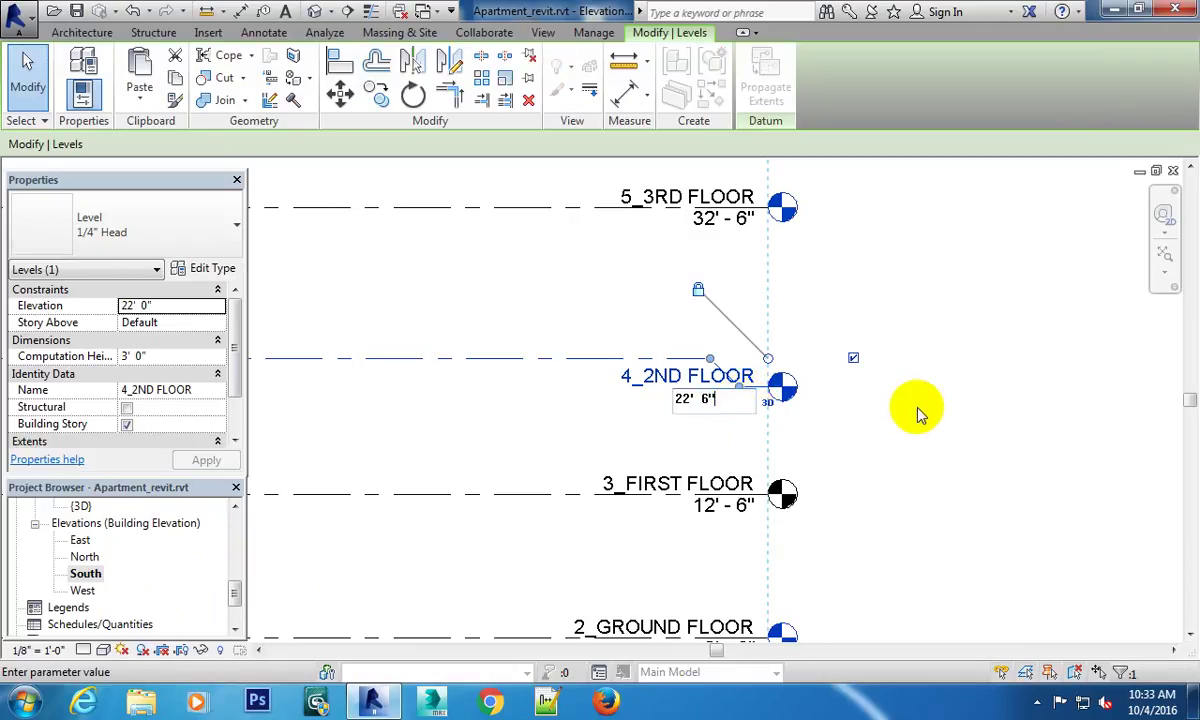
key(Return)
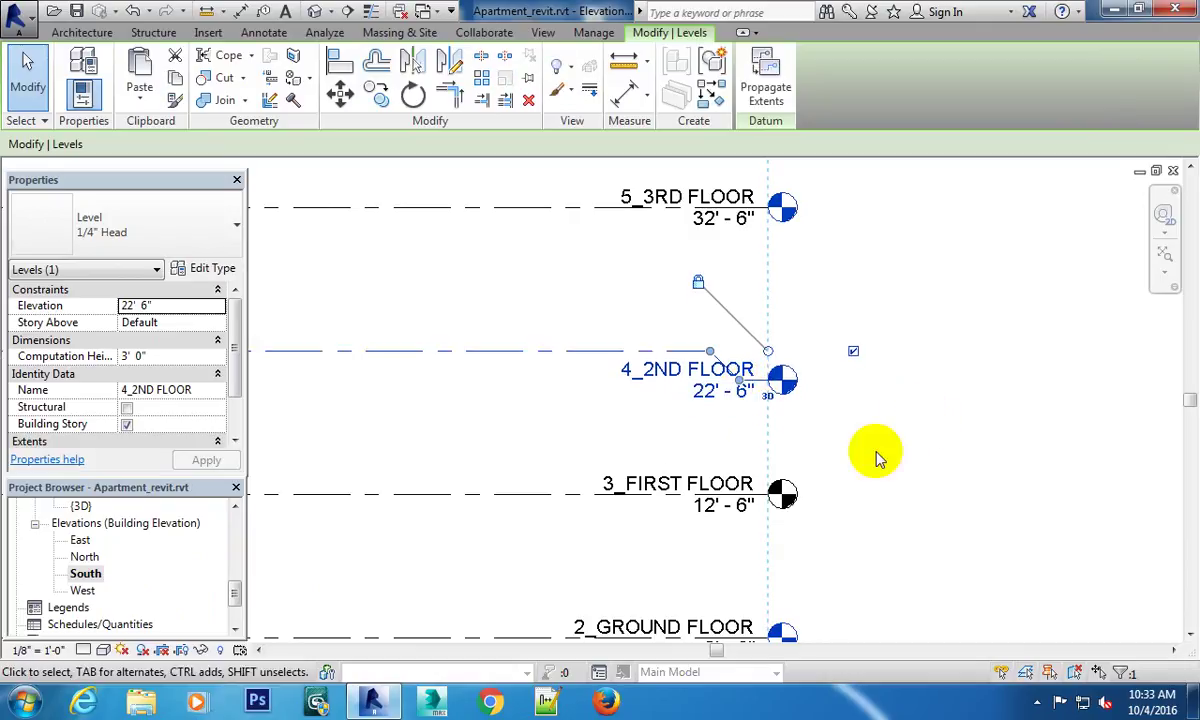
Reframe the elevation around the wall between levels, with the level heads in view.
scroll(362, 447, down, 2)
mouse_move(362, 447)
middle_down()
mouse_move(643, 407)
mouse_move(845, 405)
middle_up()
scroll(647, 420, up, 2)
scroll(600, 402, down, 1)
scroll(836, 420, up, 1)
scroll(571, 324, up, 1)
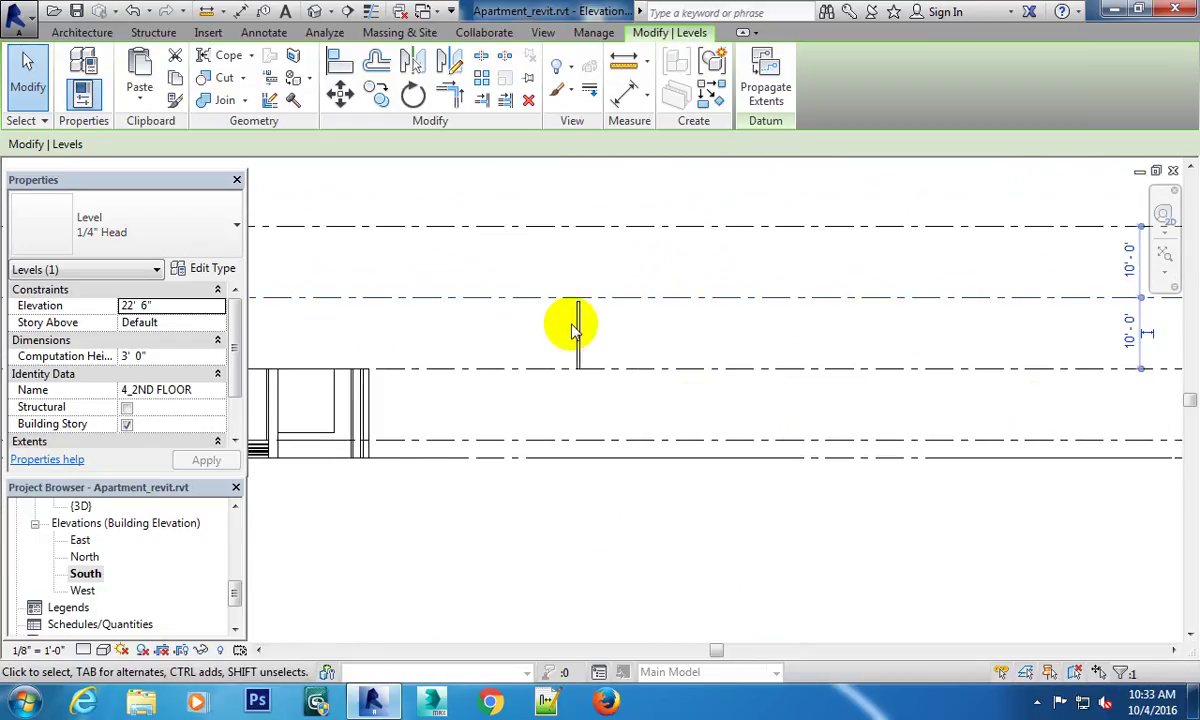
scroll(568, 348, down, 2)
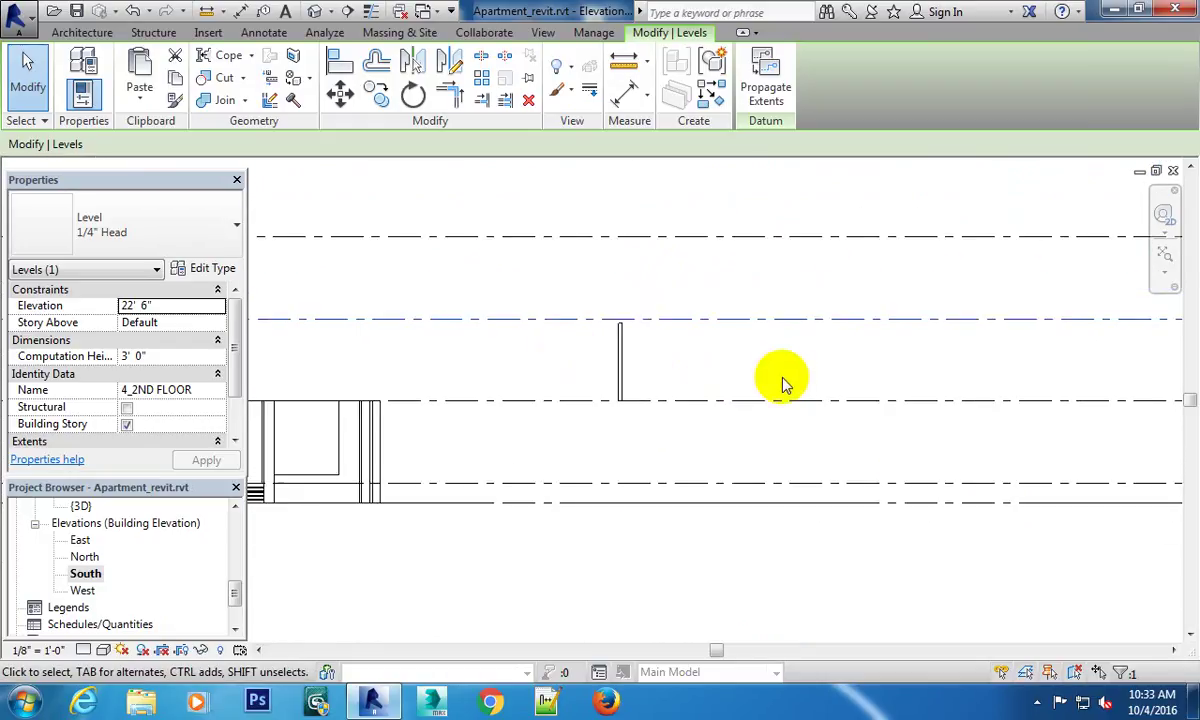
middle_drag(785, 383, 720, 400)
middle_drag(884, 402, 670, 383)
scroll(670, 383, up, 1)
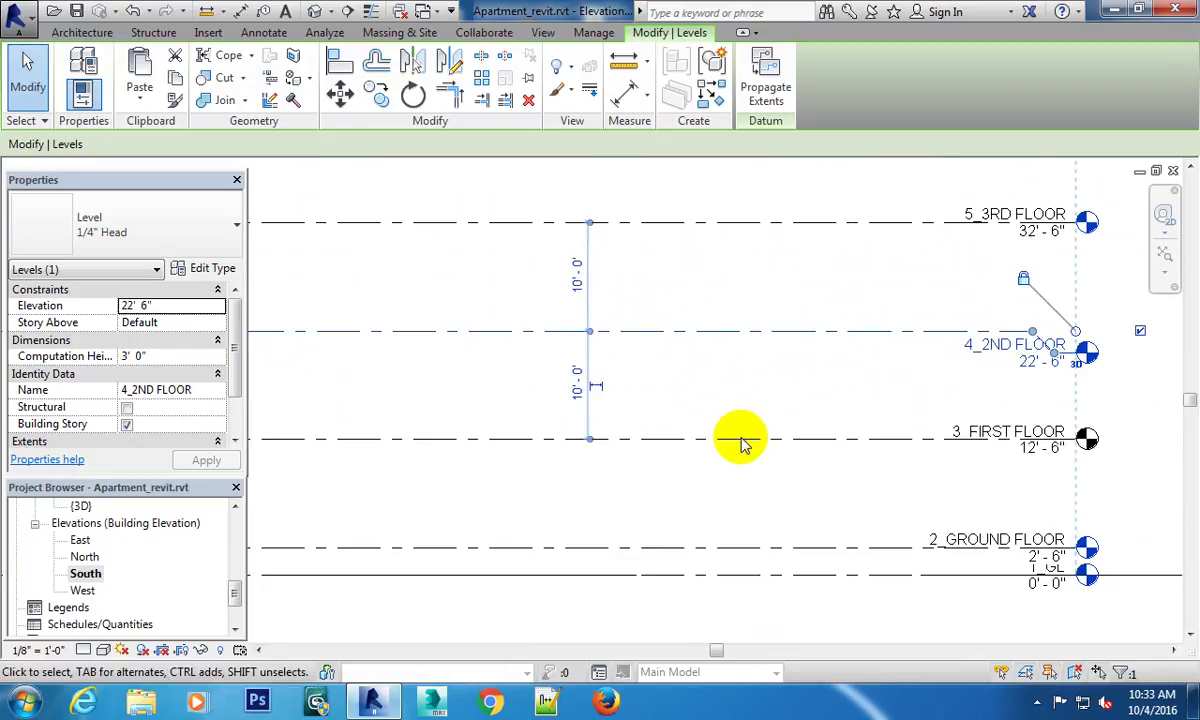
Bring the building's left side into view and select the short vertical wall.
click(884, 440)
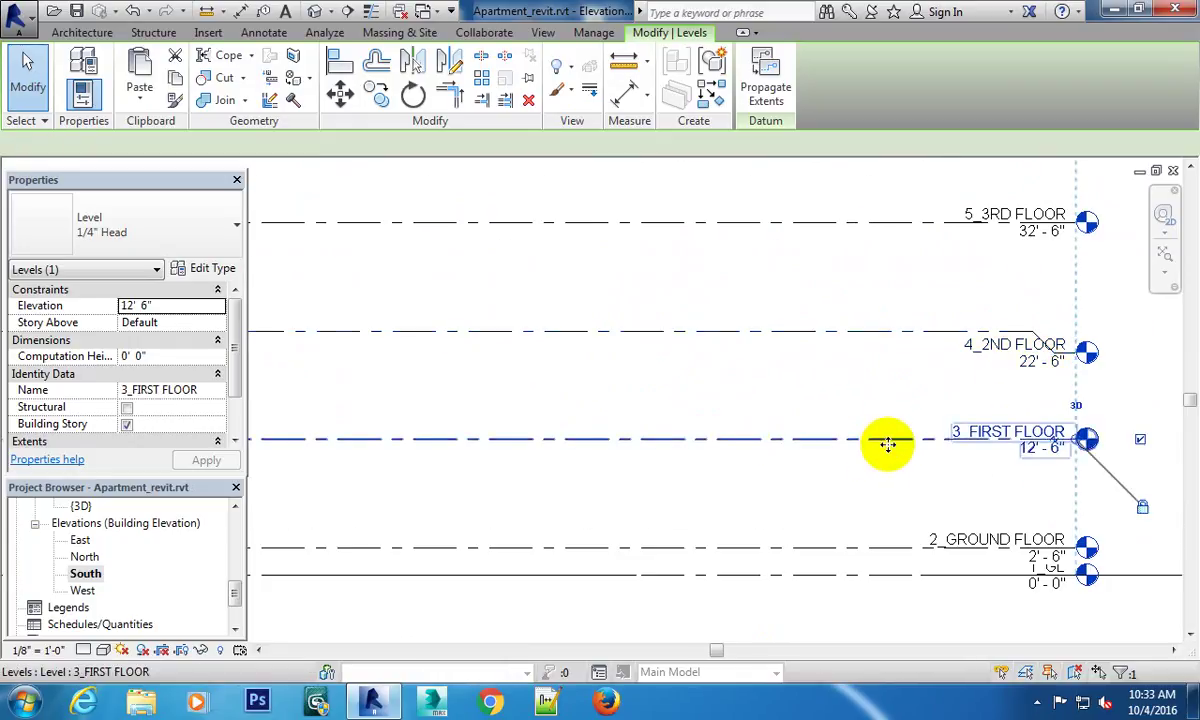
scroll(820, 460, down, 2)
middle_drag(768, 478, 1018, 428)
scroll(621, 415, down, 1)
scroll(656, 401, up, 1)
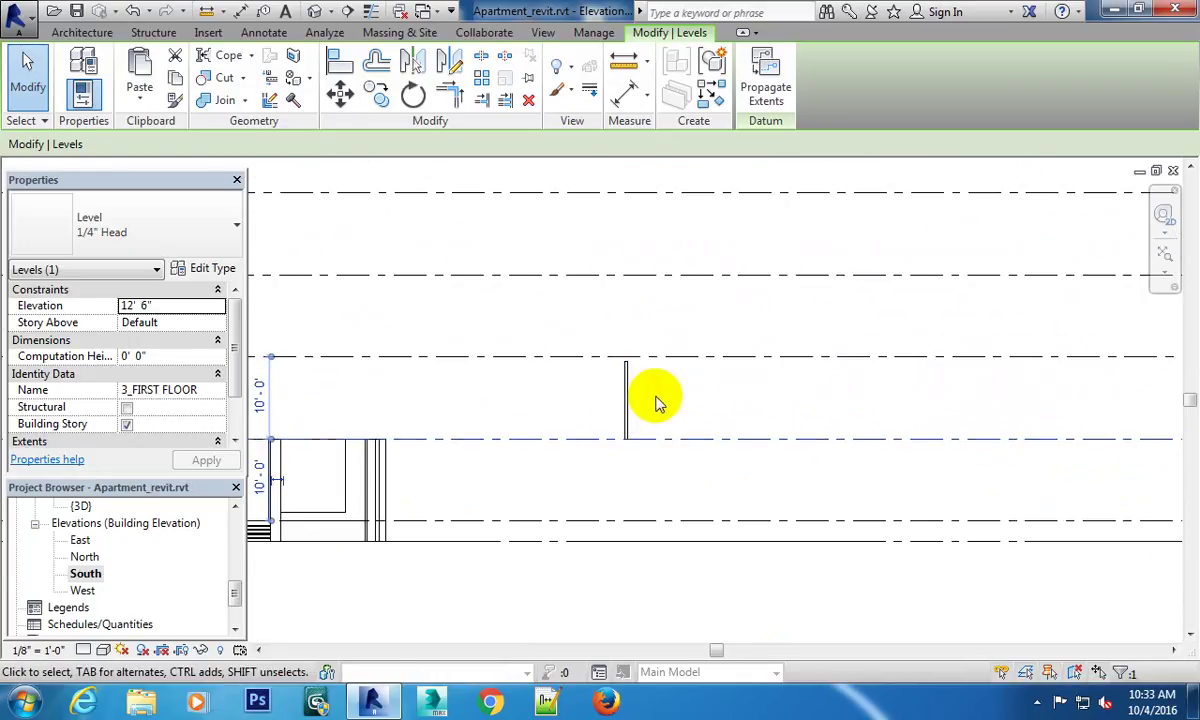
key(Escape)
click(624, 385)
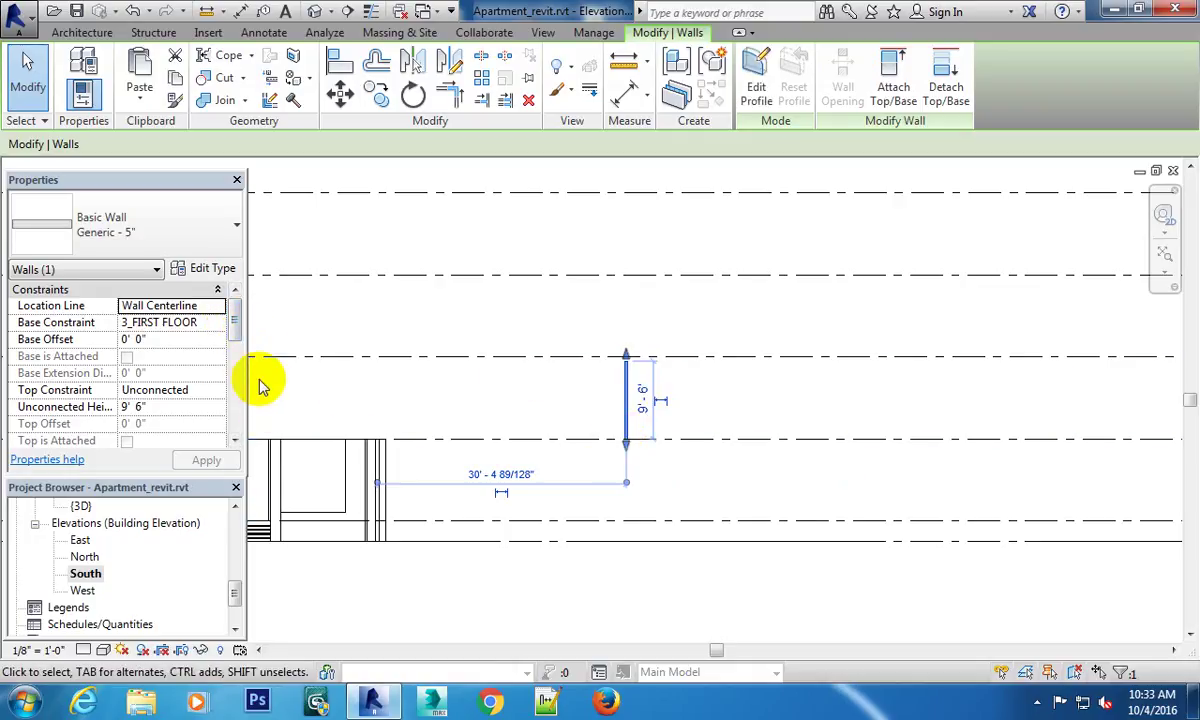
Change the wall's Unconnected Height from 9' 6" to 10' 0", then deselect it.
click(174, 410)
text(10')
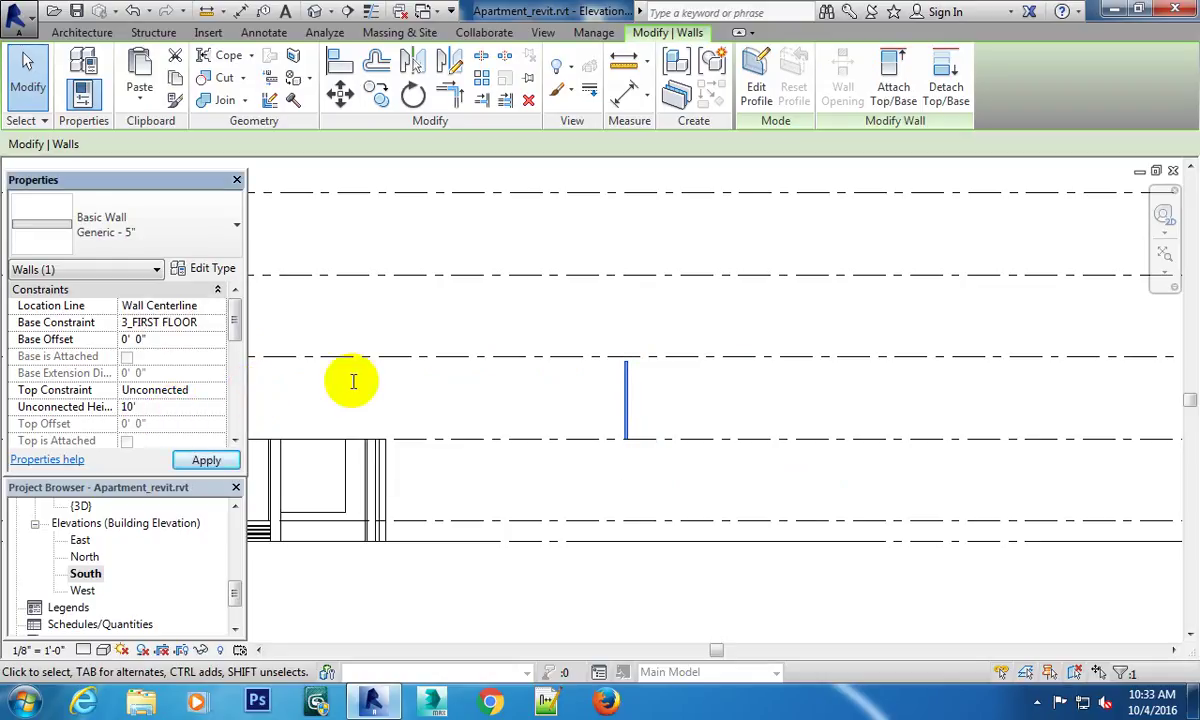
key(Return)
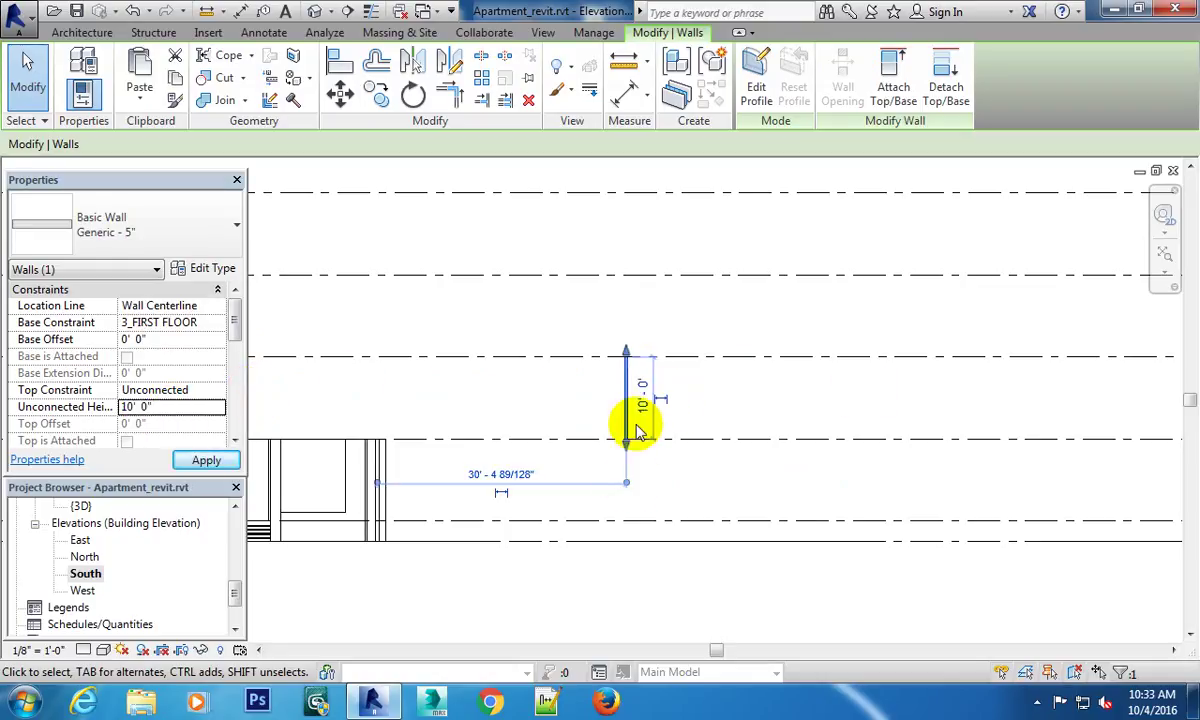
click(727, 395)
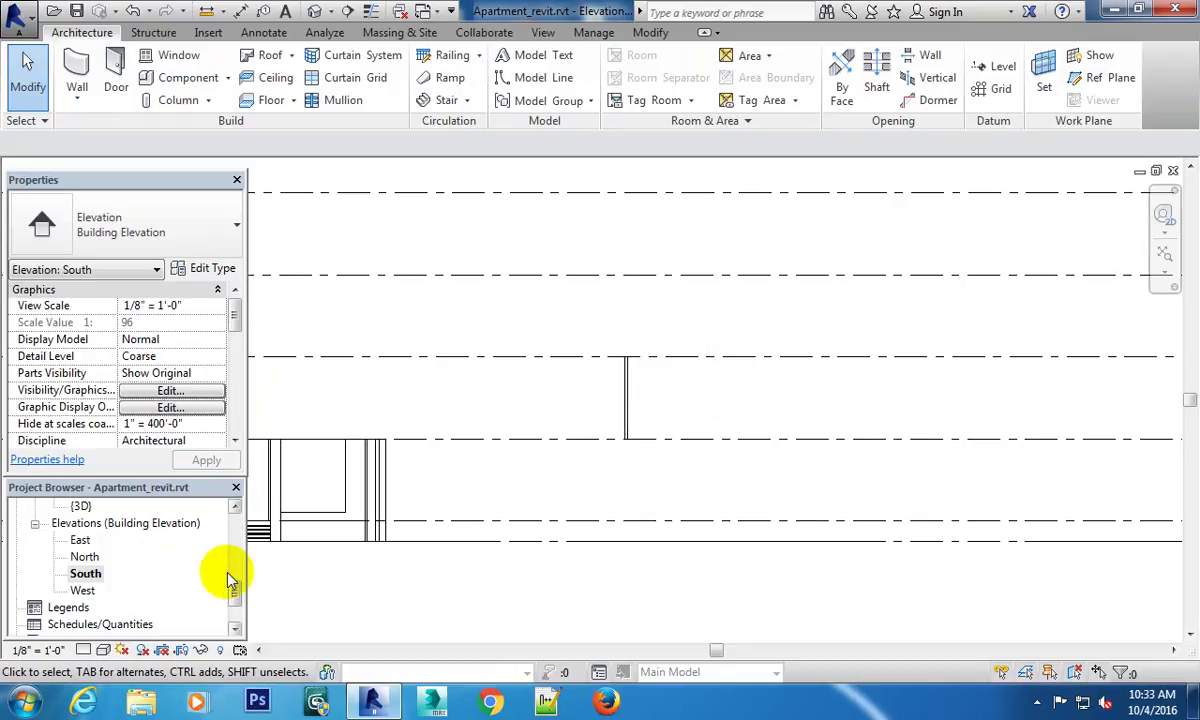
click(235, 580)
drag(235, 580, 236, 533)
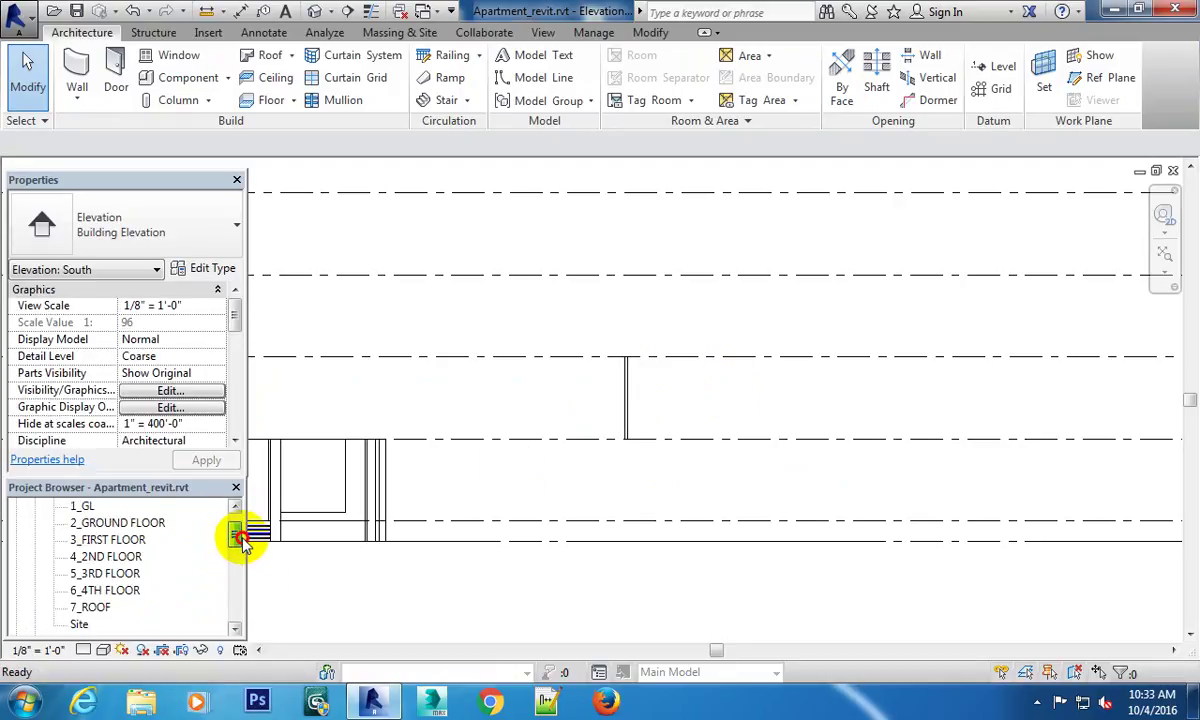
Open the 3_FIRST FLOOR floor plan from the Project Browser.
click(120, 540)
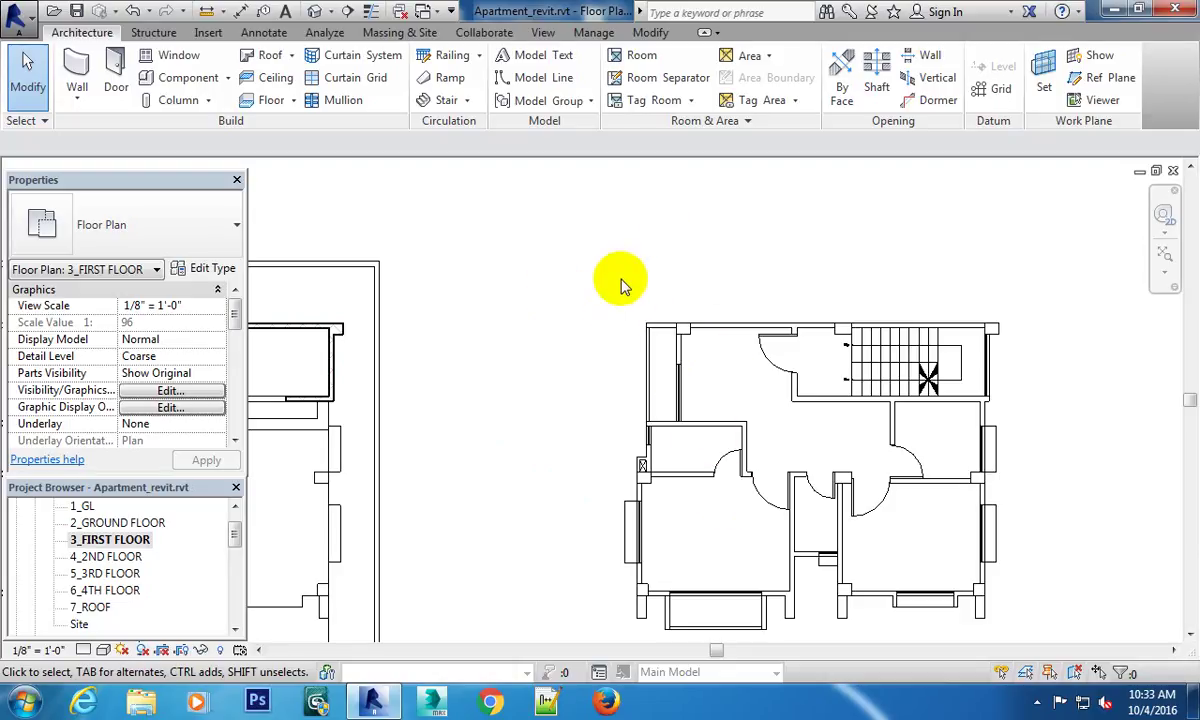
drag(571, 243, 712, 510)
drag(476, 228, 683, 496)
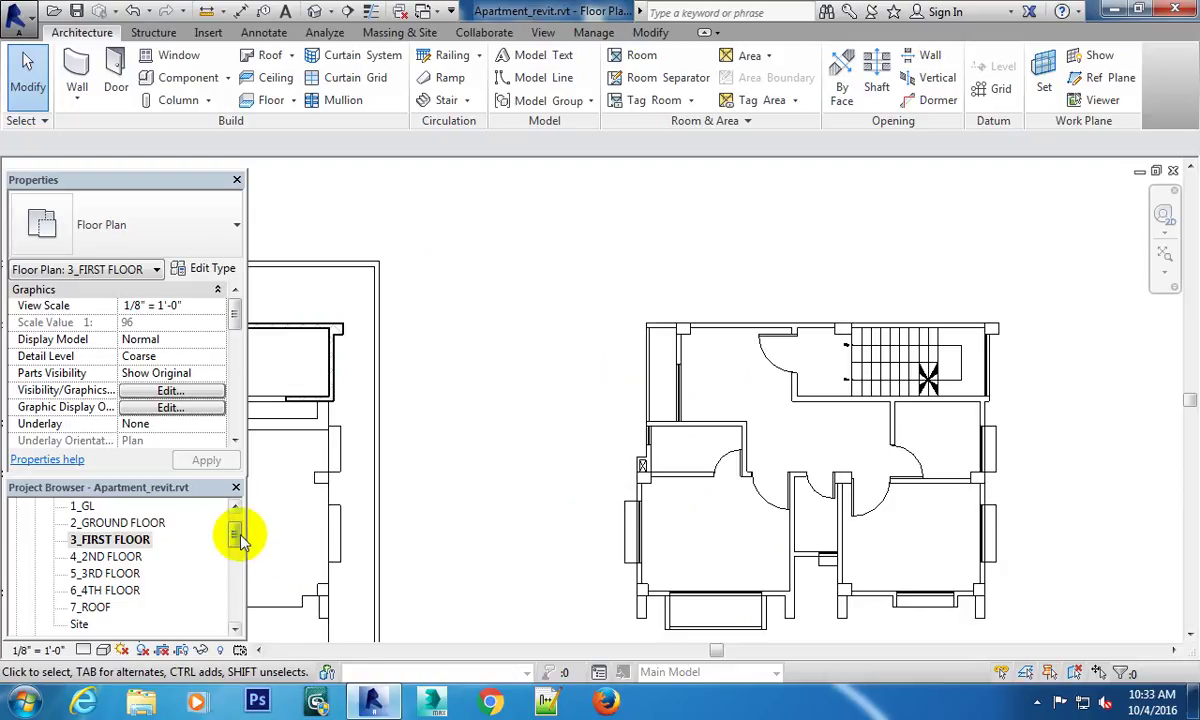
mouse_move(237, 537)
mouse_down()
mouse_move(237, 525)
mouse_move(234, 566)
mouse_move(236, 520)
mouse_move(237, 537)
mouse_up()
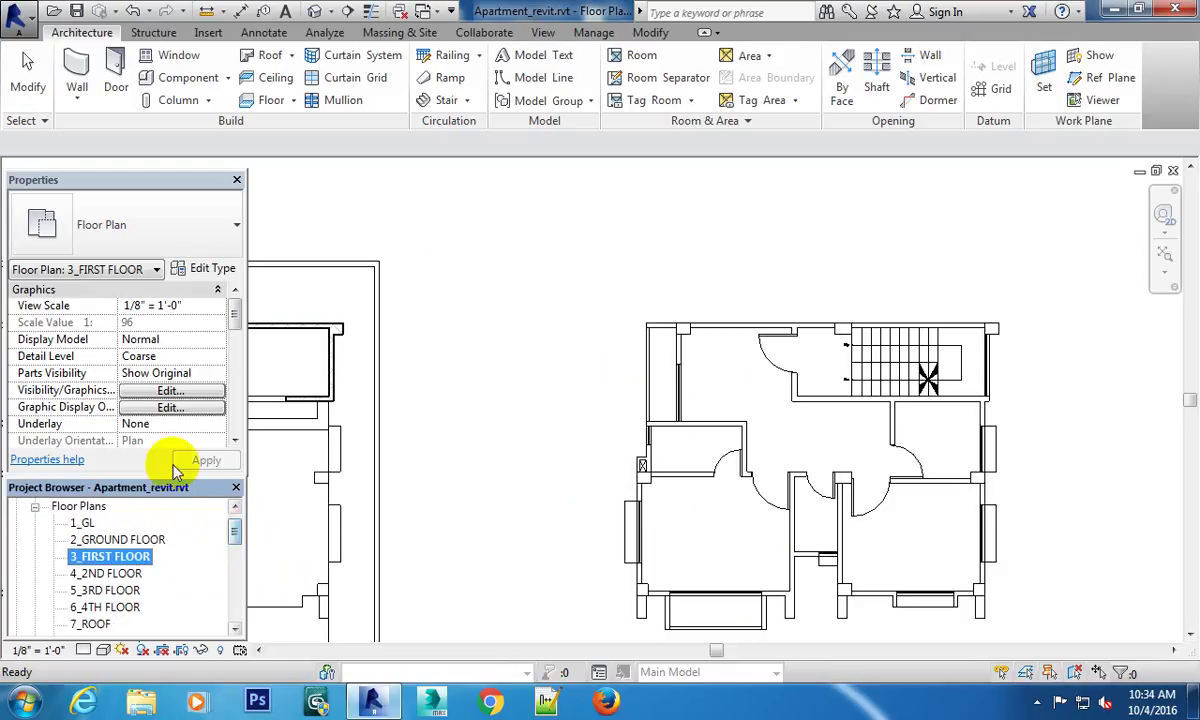
Set the plan's Underlay to 2_GROUND FLOOR and apply the change.
click(170, 407)
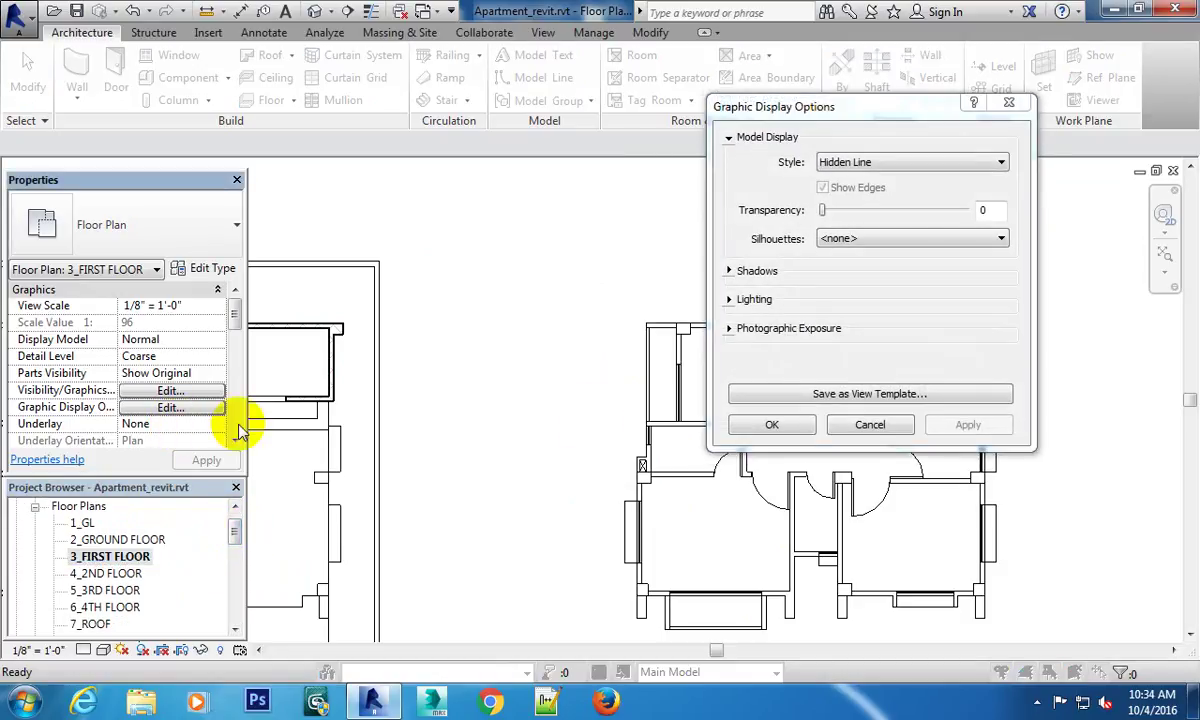
click(1010, 106)
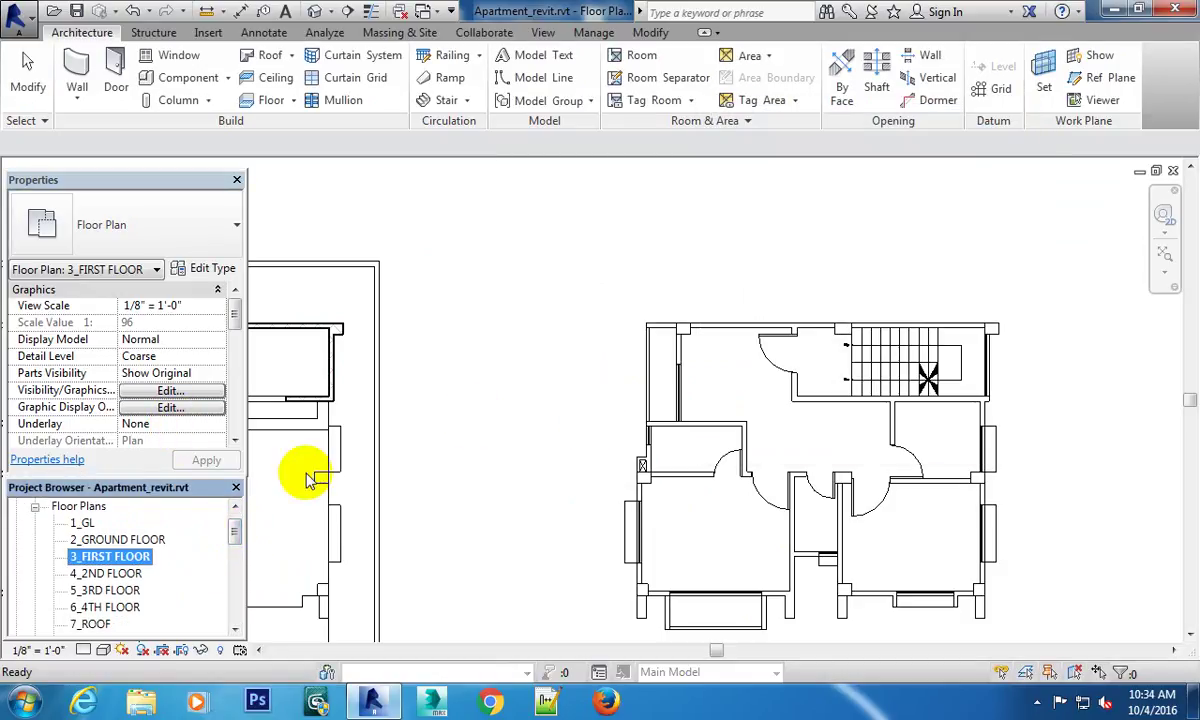
click(218, 428)
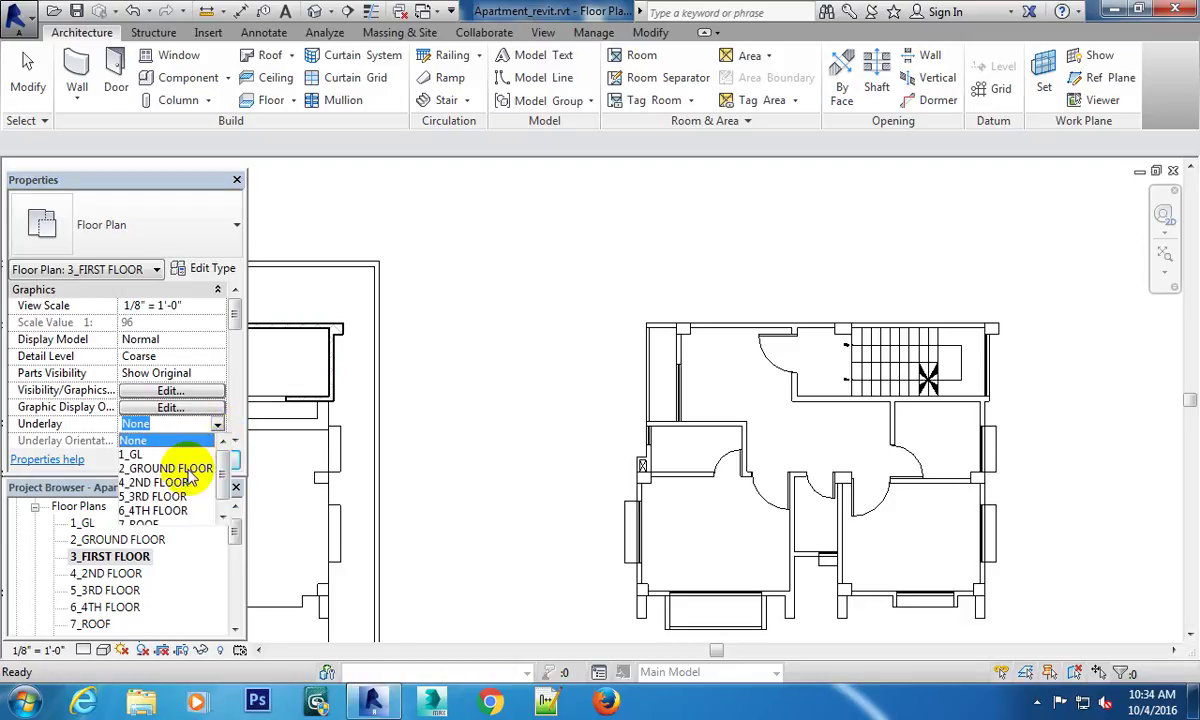
click(165, 468)
click(215, 462)
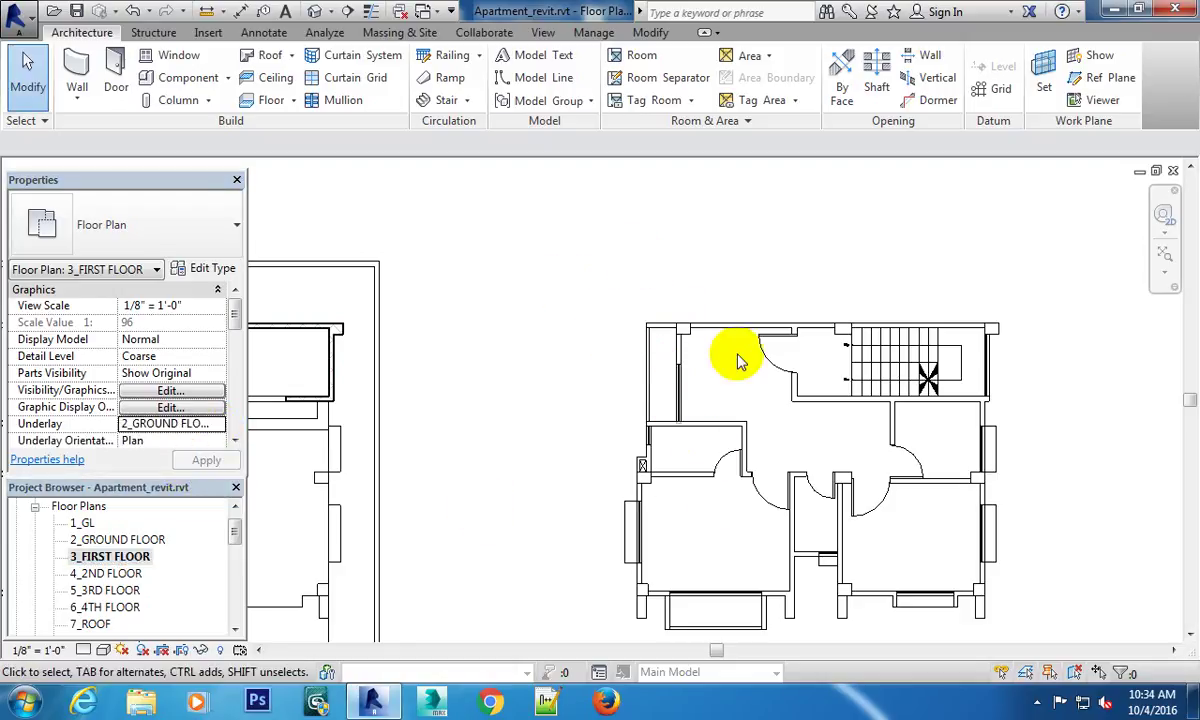
scroll(650, 330, down, 3)
scroll(700, 480, down, 2)
Select and deselect the imported apartment drawing while zooming around the plan.
click(768, 380)
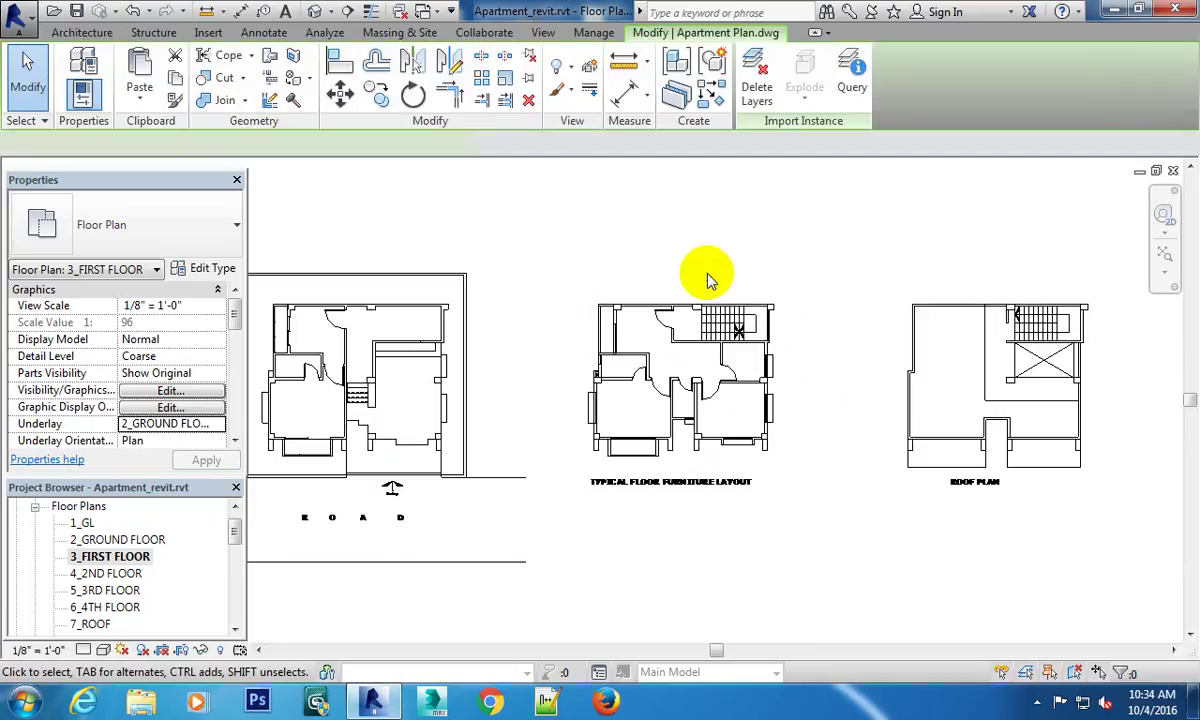
scroll(705, 470, down, 2)
click(635, 295)
scroll(560, 402, up, 2)
scroll(545, 415, up, 3)
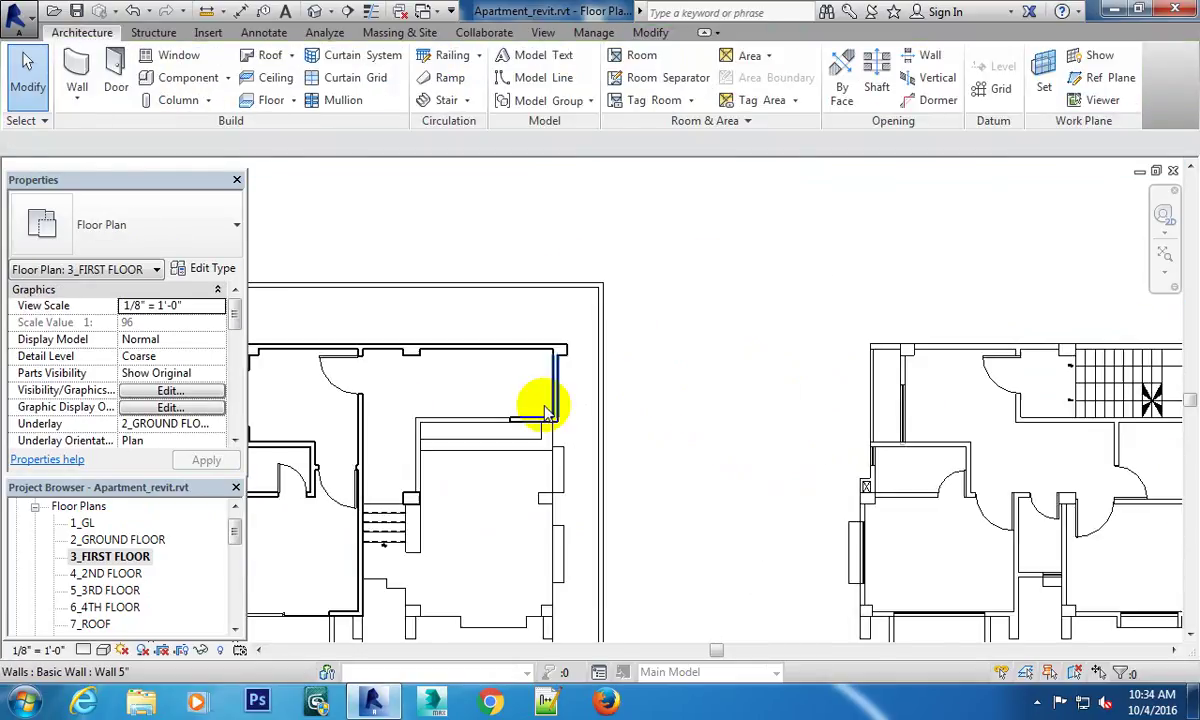
scroll(547, 395, up, 1)
scroll(553, 370, down, 2)
scroll(700, 400, down, 1)
scroll(645, 495, down, 1)
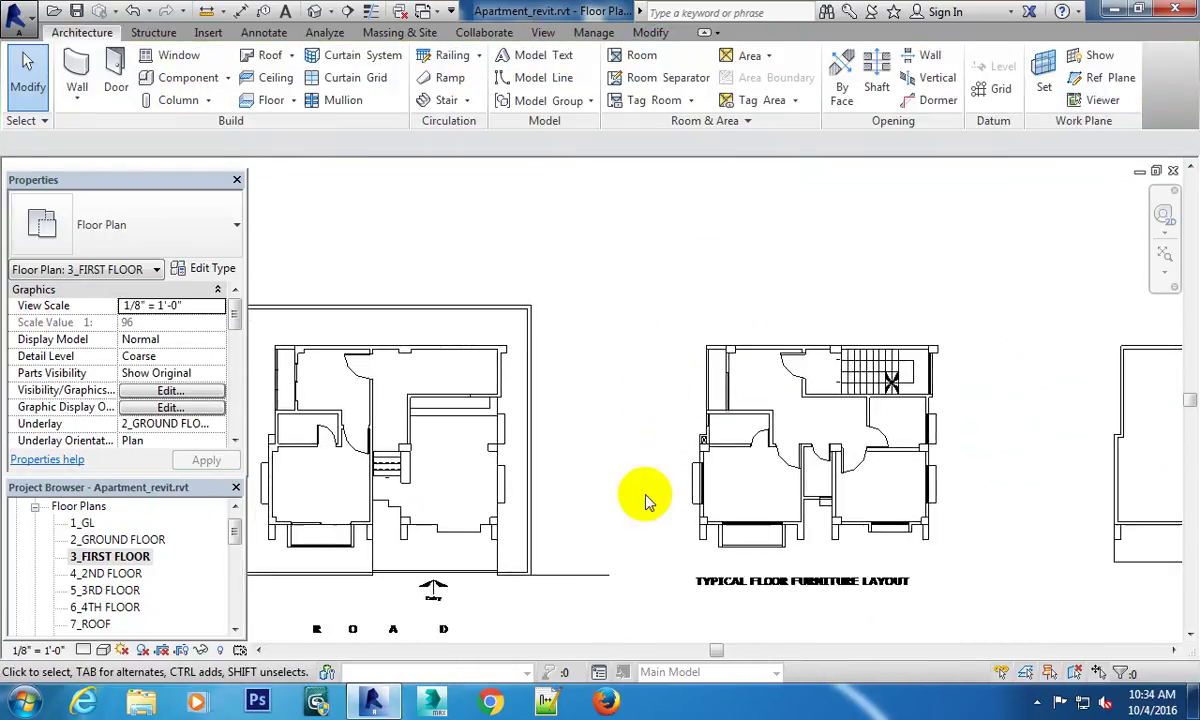
scroll(509, 394, up, 1)
scroll(528, 402, up, 1)
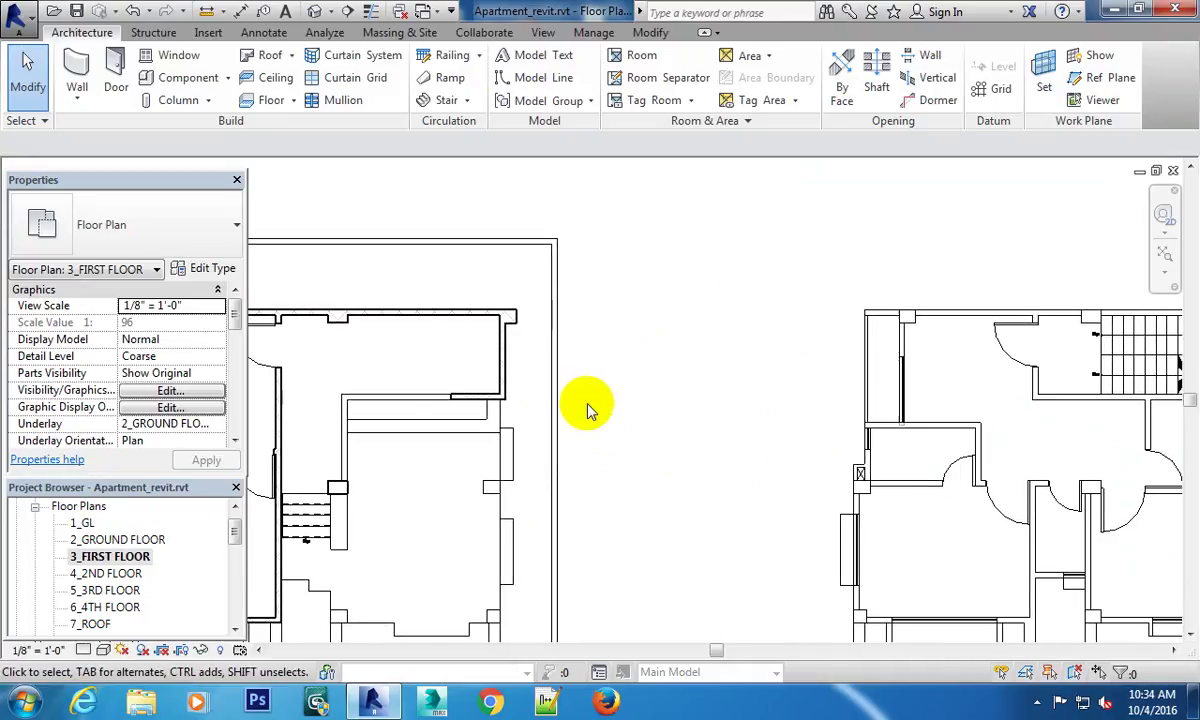
scroll(297, 568, down, 1)
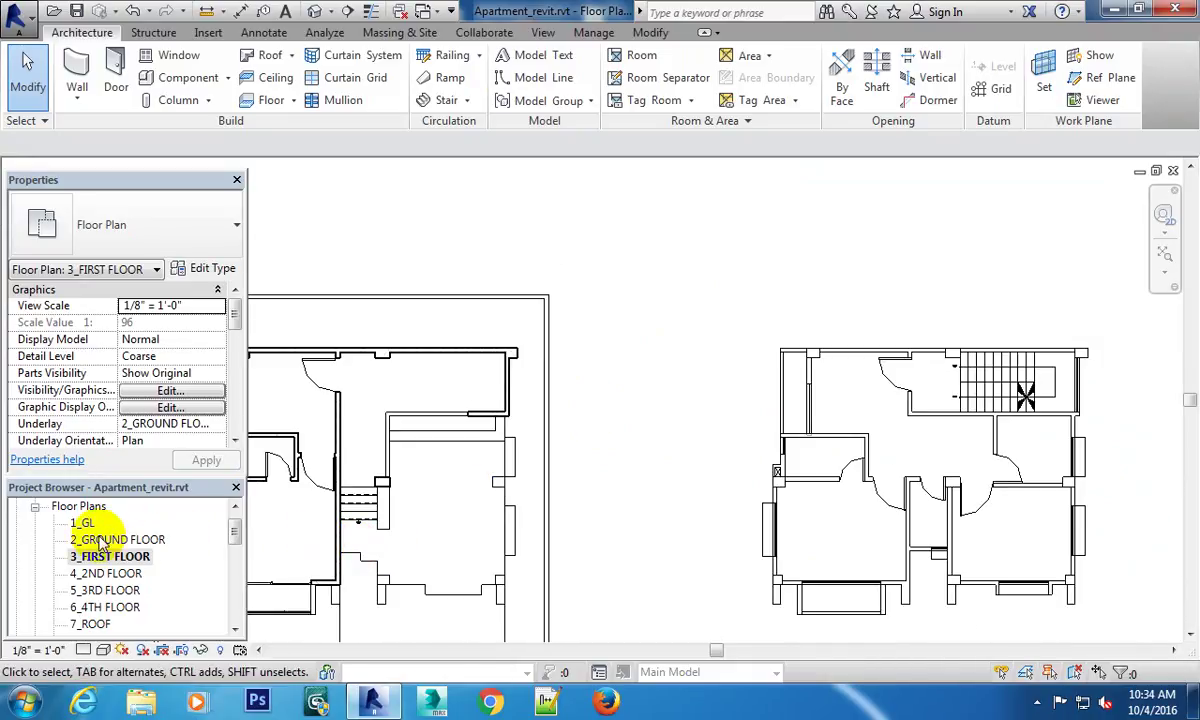
Check the traced wall on the left plan, then move toward the furniture-layout plan.
click(509, 394)
click(705, 245)
scroll(661, 377, down, 1)
middle_drag(736, 361, 728, 338)
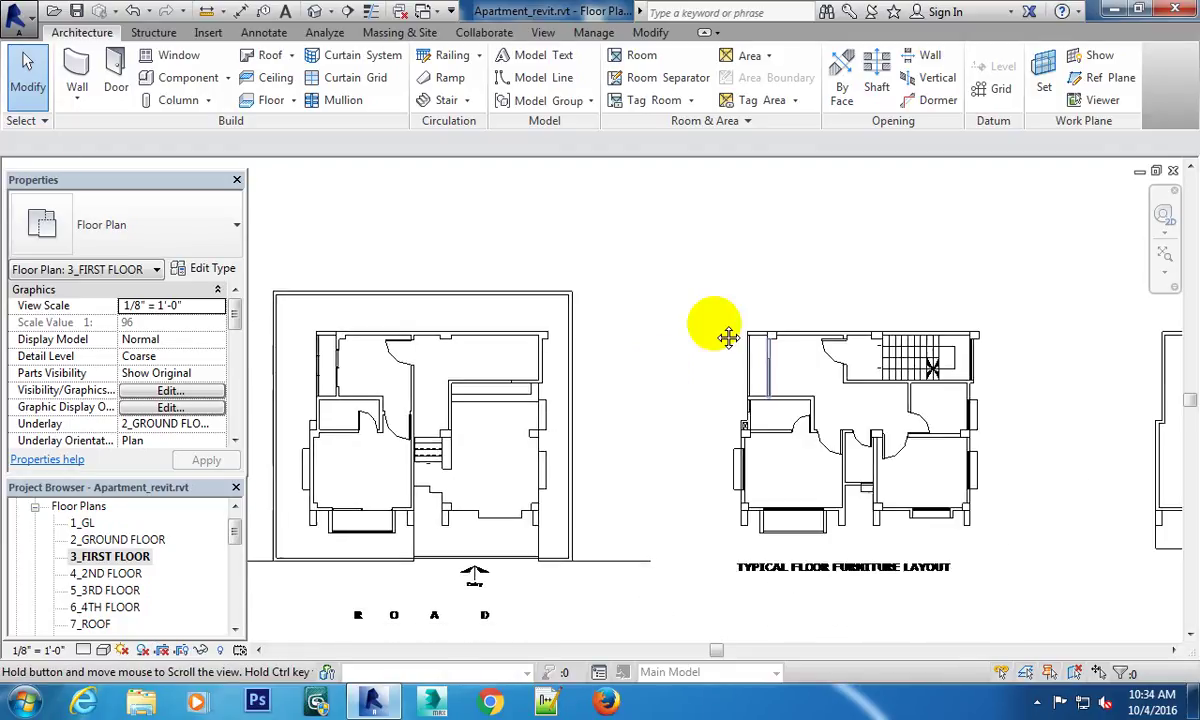
scroll(686, 388, up, 2)
scroll(550, 392, down, 3)
scroll(790, 356, up, 1)
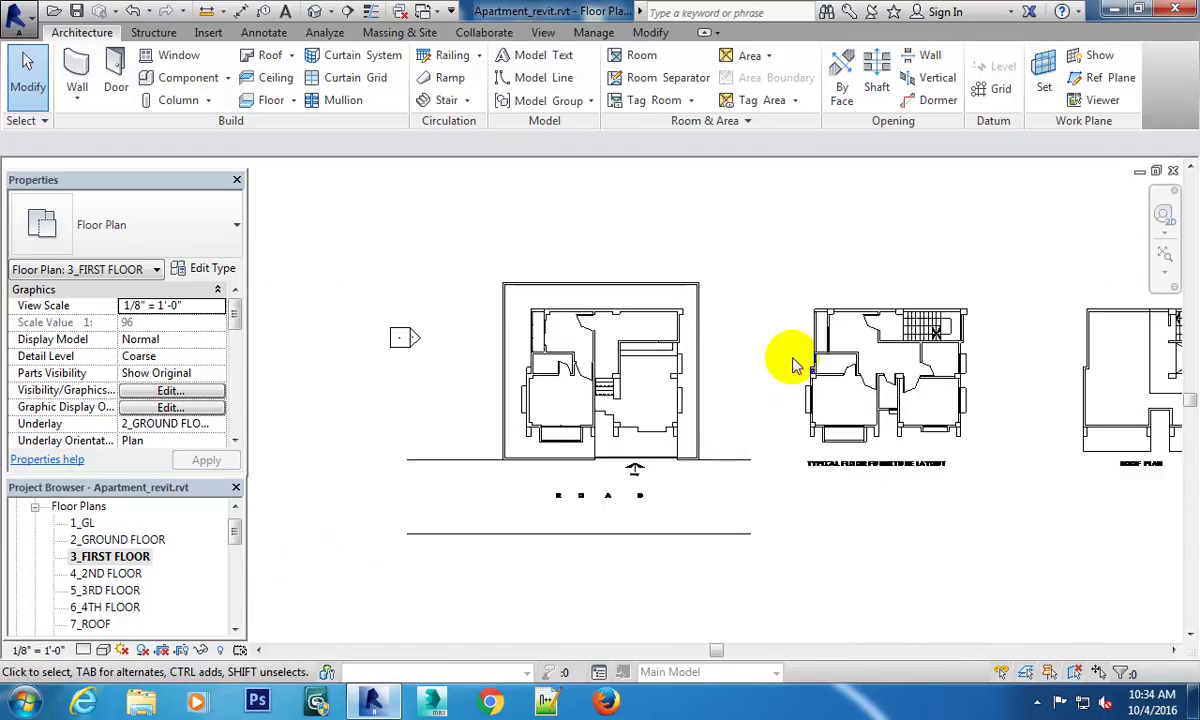
scroll(800, 290, down, 1)
scroll(817, 276, up, 1)
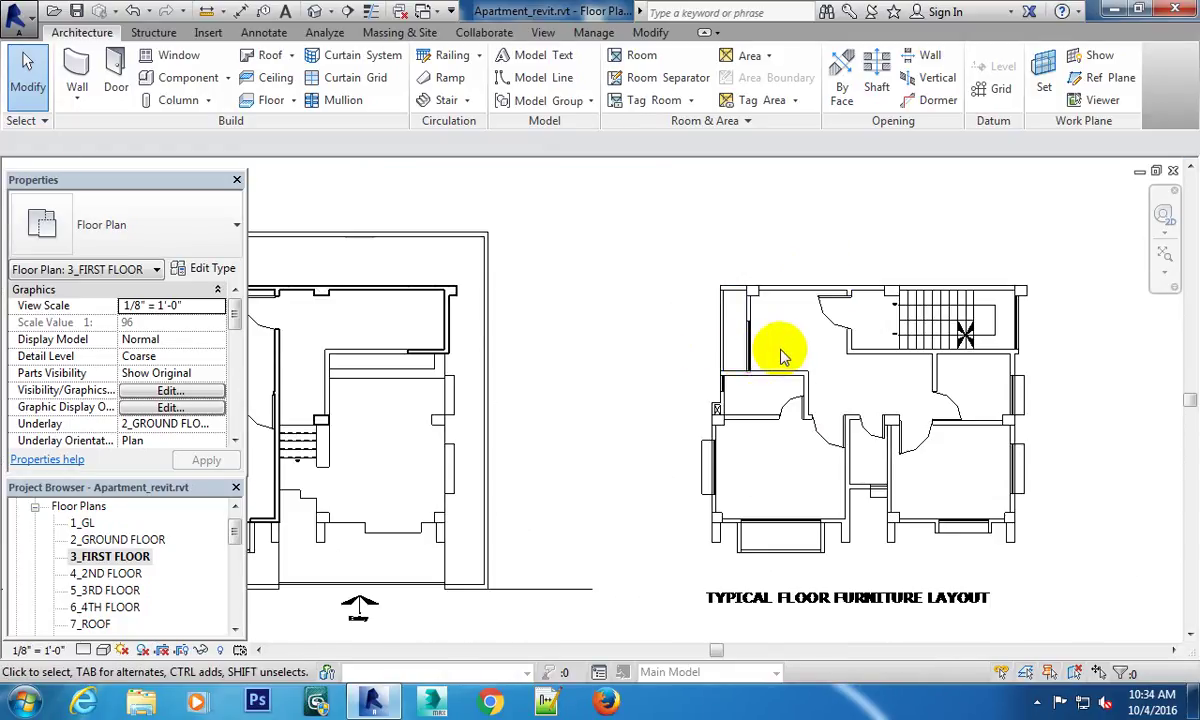
scroll(745, 335, up, 1)
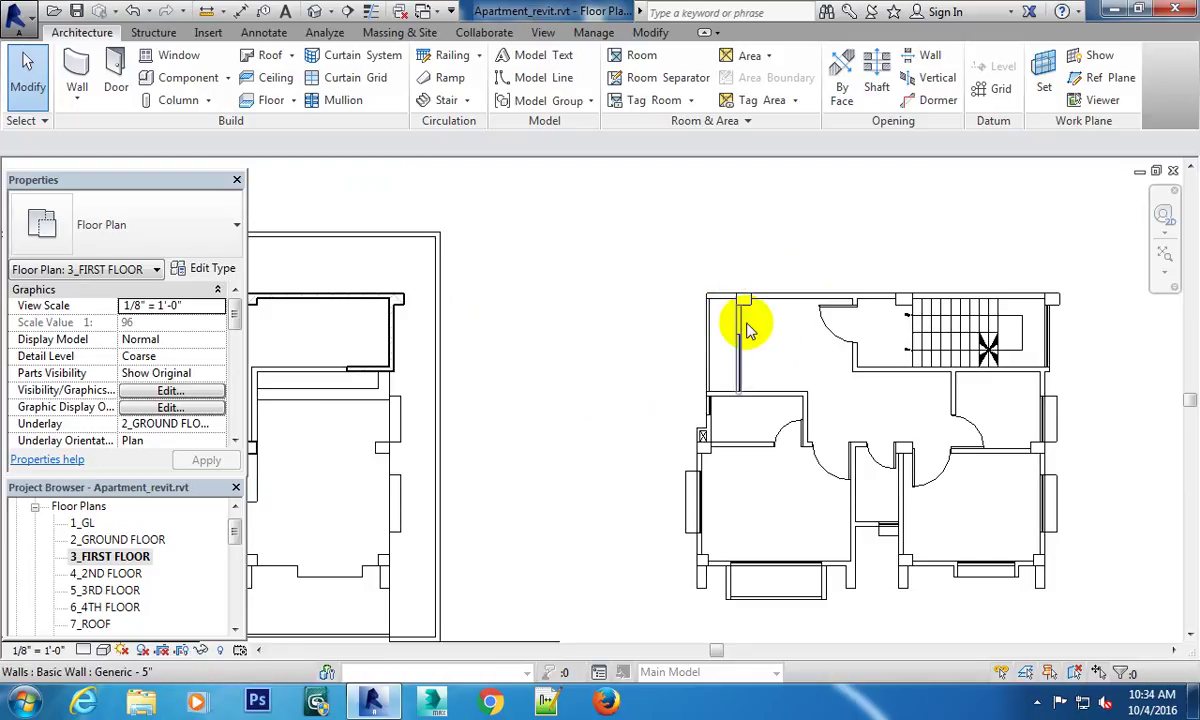
Inspect the walls beside the top-left room and left of the stair room.
click(740, 338)
scroll(745, 330, up, 1)
scroll(765, 318, up, 1)
key(Escape)
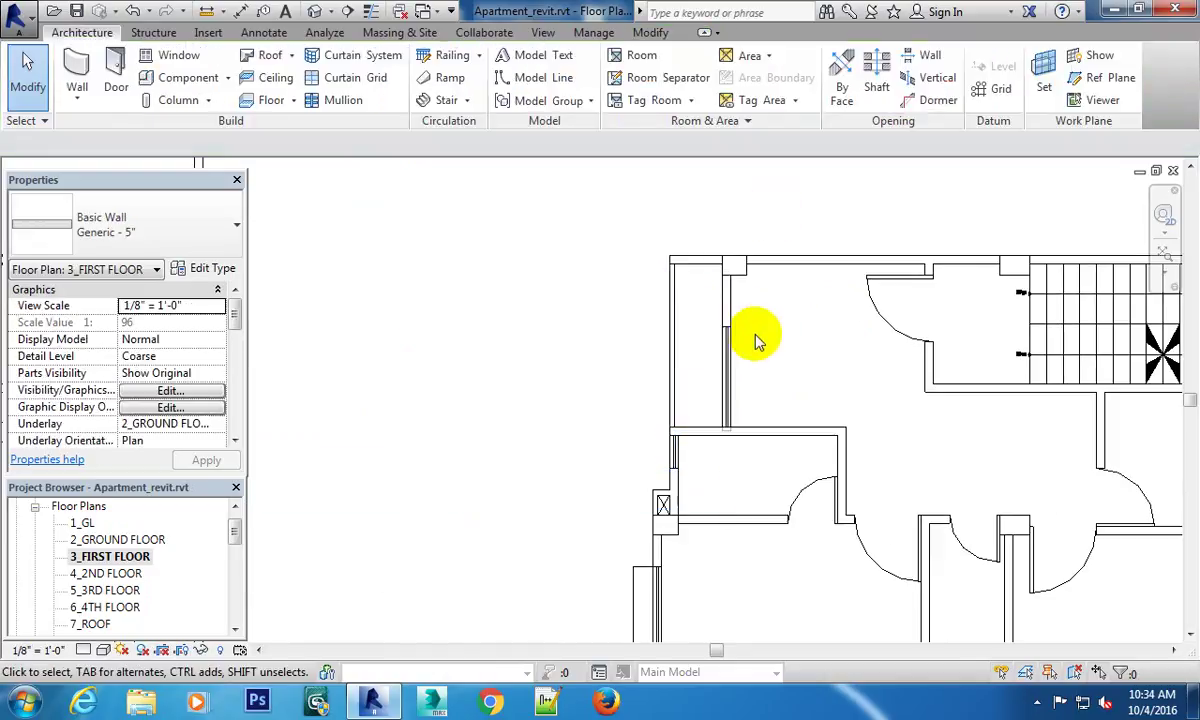
scroll(755, 400, up, 1)
middle_drag(751, 425, 747, 436)
click(700, 350)
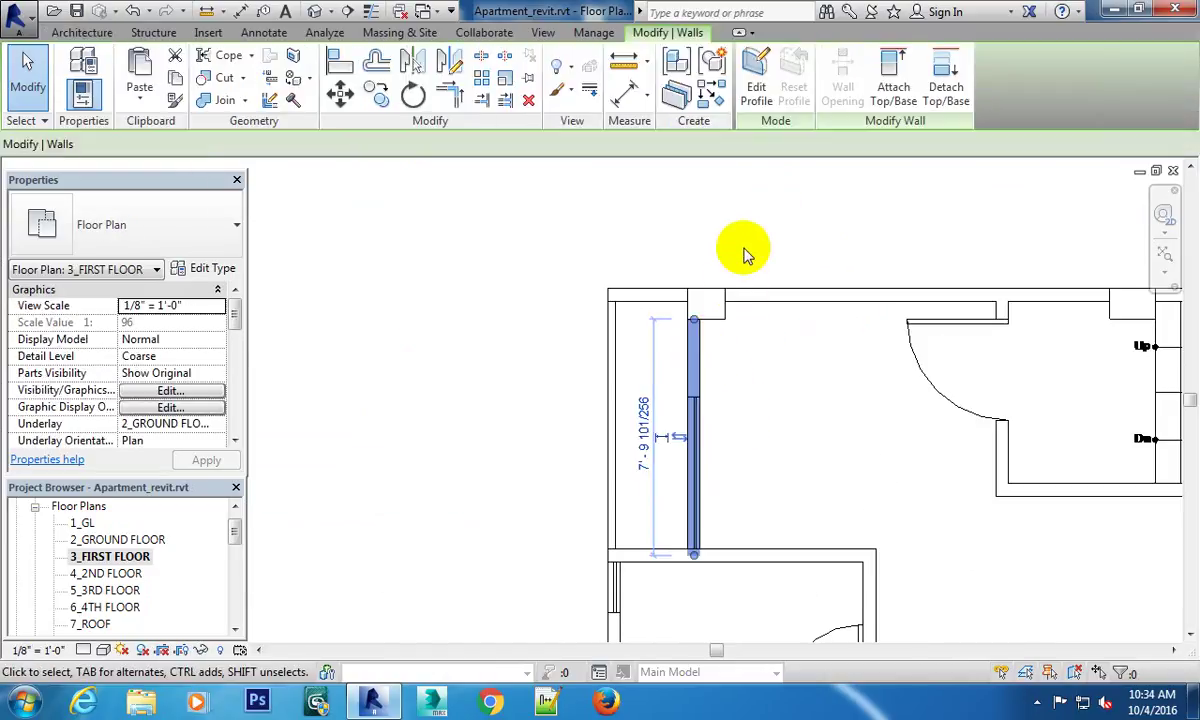
key(Escape)
Switch the plan to Shaded visual style and re-check the traced walls.
click(104, 650)
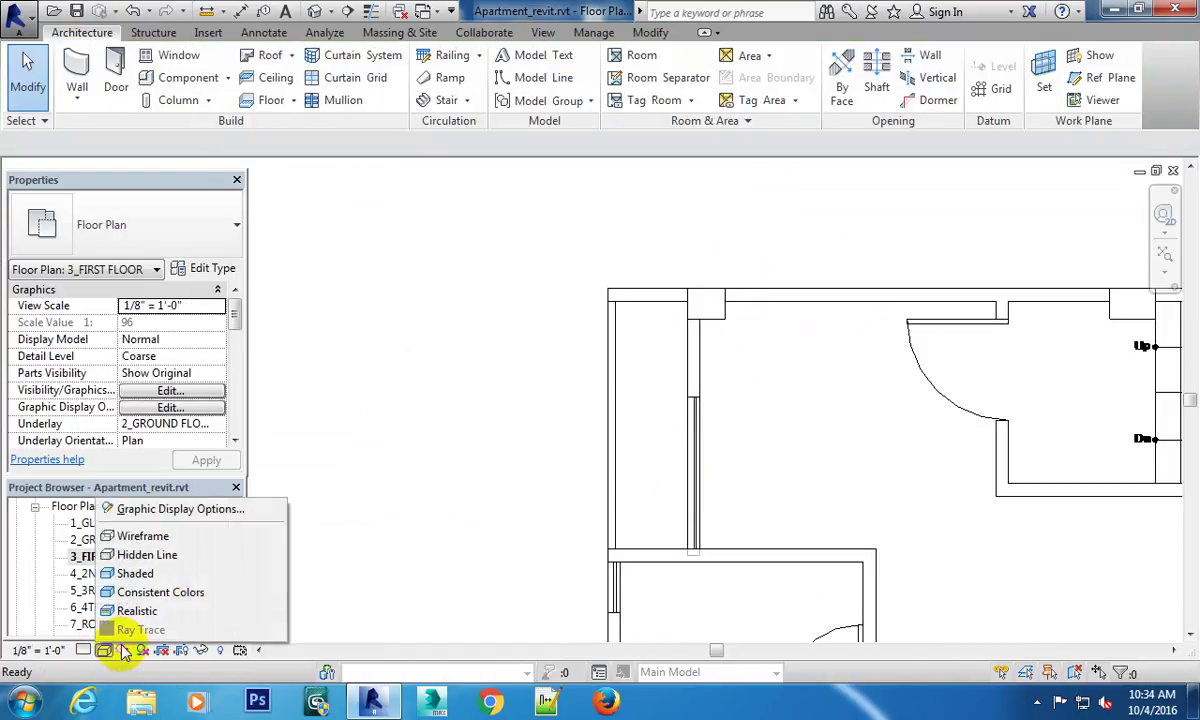
click(165, 572)
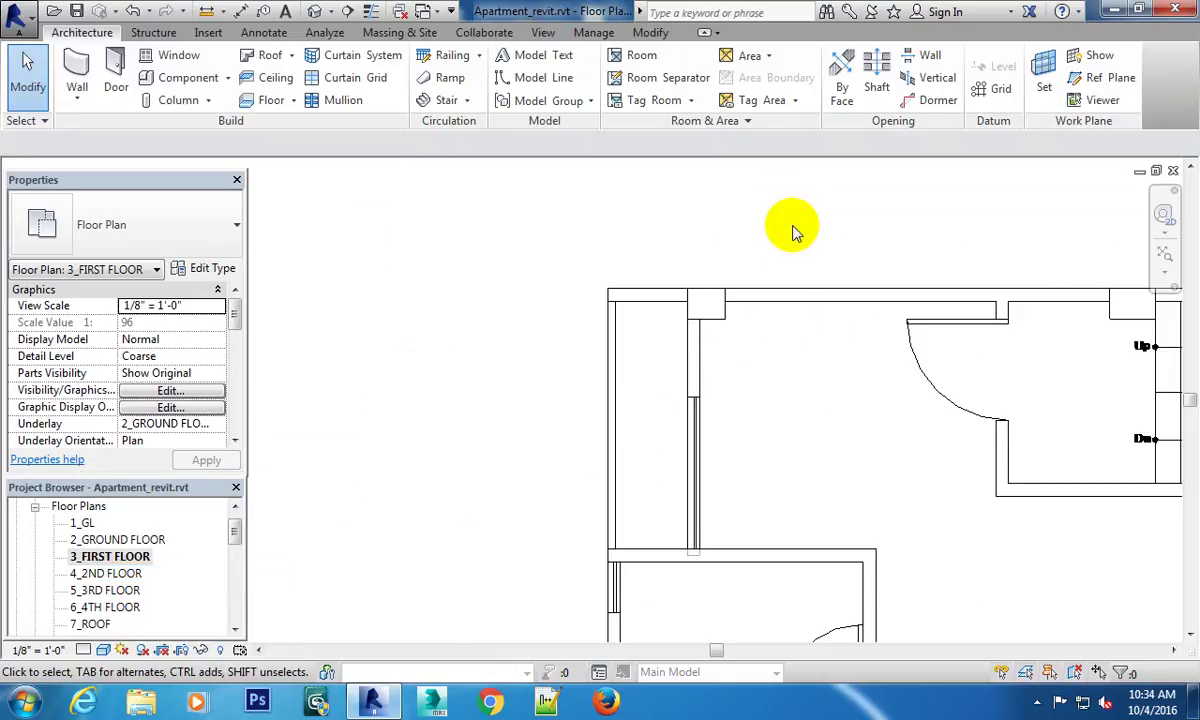
click(697, 345)
scroll(769, 423, down, 2)
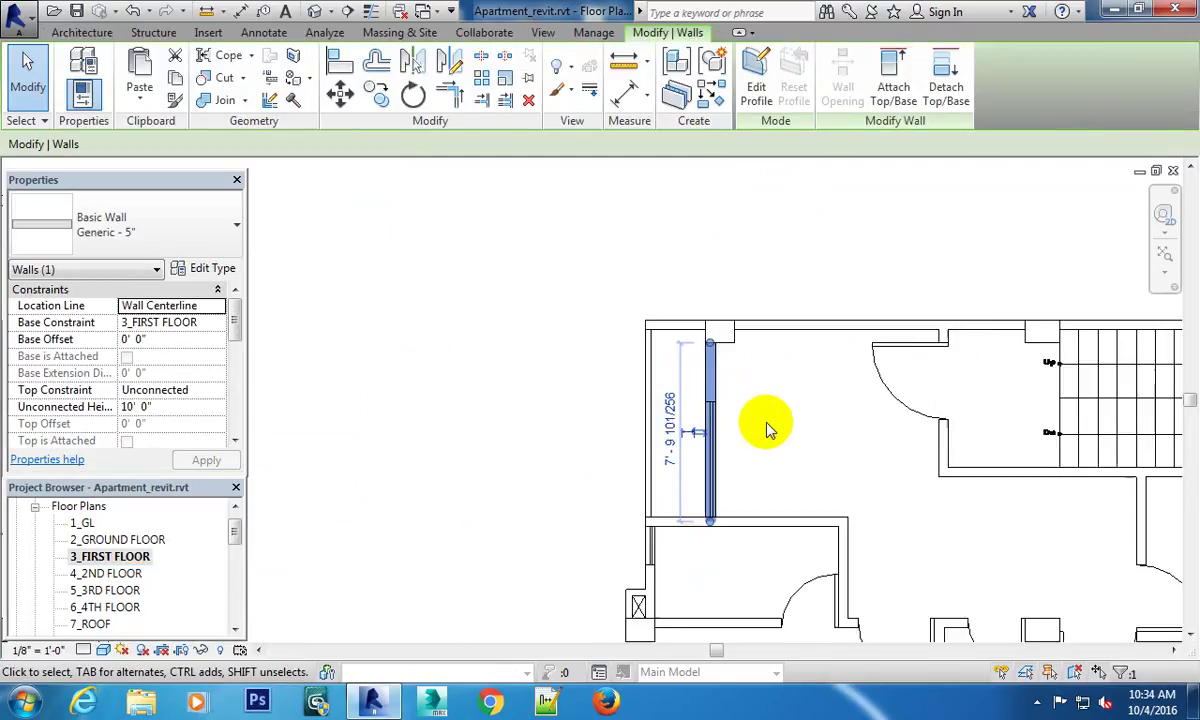
click(803, 257)
click(718, 395)
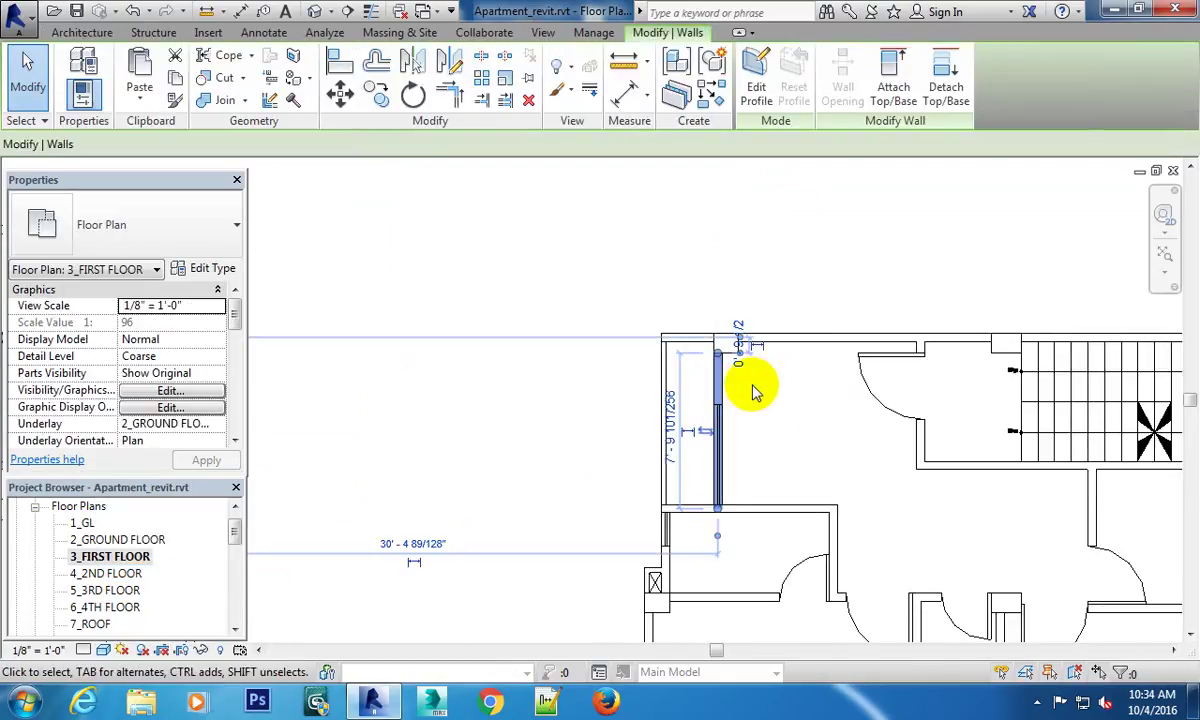
click(785, 332)
Zoom out of the plan and switch to the South elevation with Ctrl+Tab.
scroll(603, 415, down, 3)
scroll(665, 360, down, 2)
scroll(771, 442, down, 2)
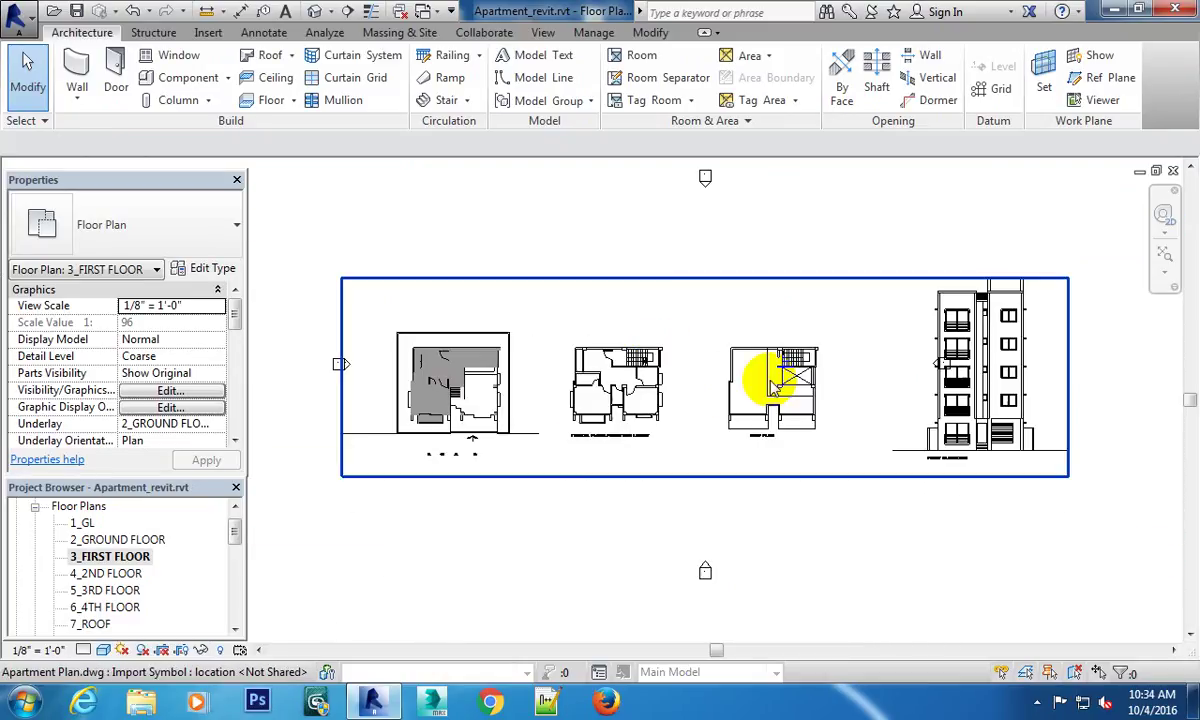
scroll(884, 335, down, 1)
scroll(965, 322, down, 1)
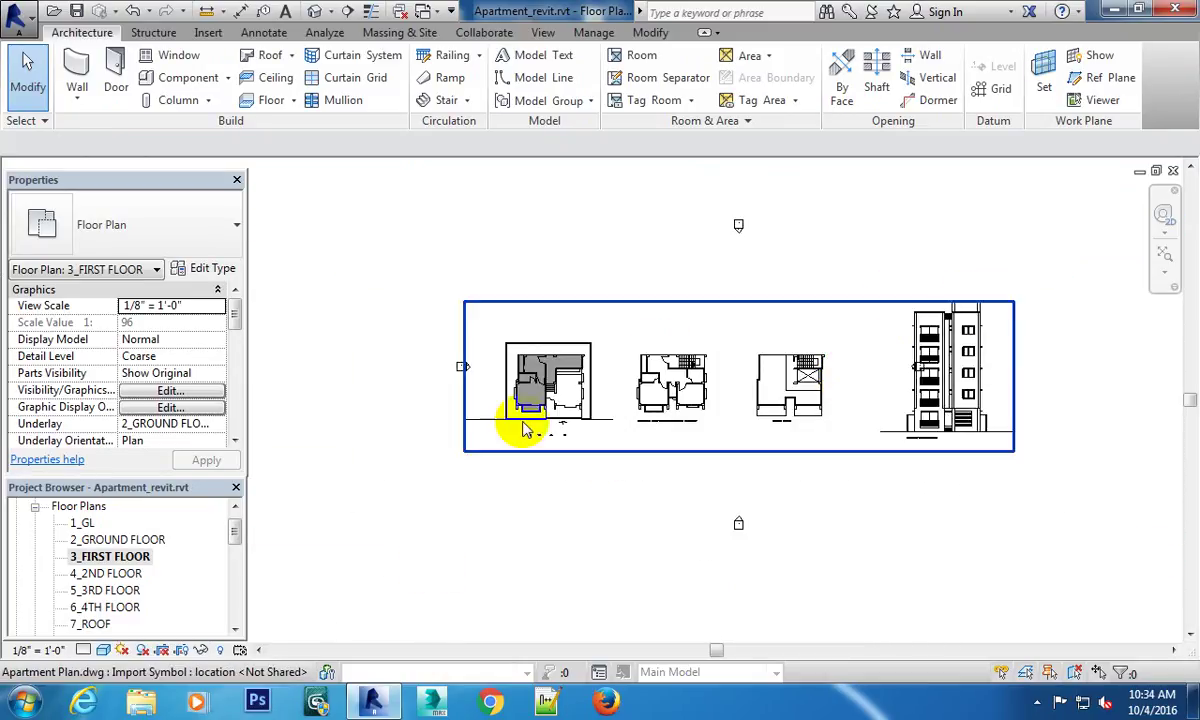
key(ctrl+Tab)
scroll(680, 428, down, 2)
Zoom to the South elevation level heads to confirm 12'-6", then reopen the 3_FIRST FLOOR plan.
scroll(780, 432, down, 2)
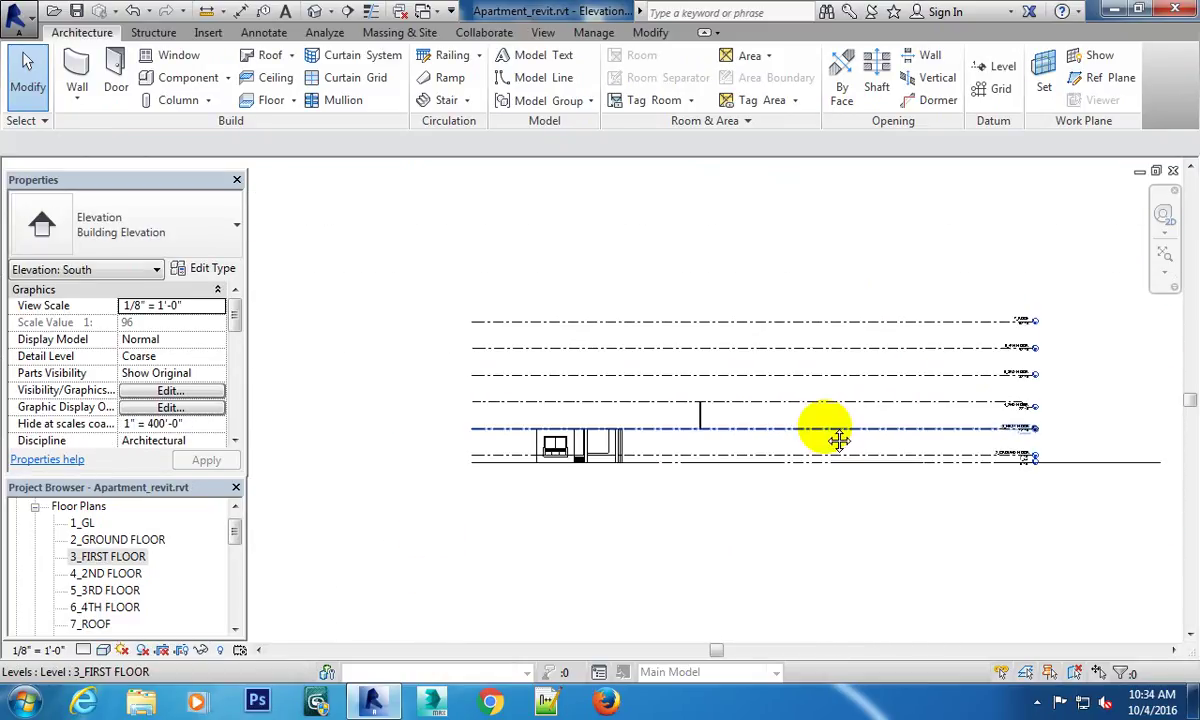
scroll(735, 443, down, 1)
scroll(735, 443, up, 2)
scroll(800, 420, up, 2)
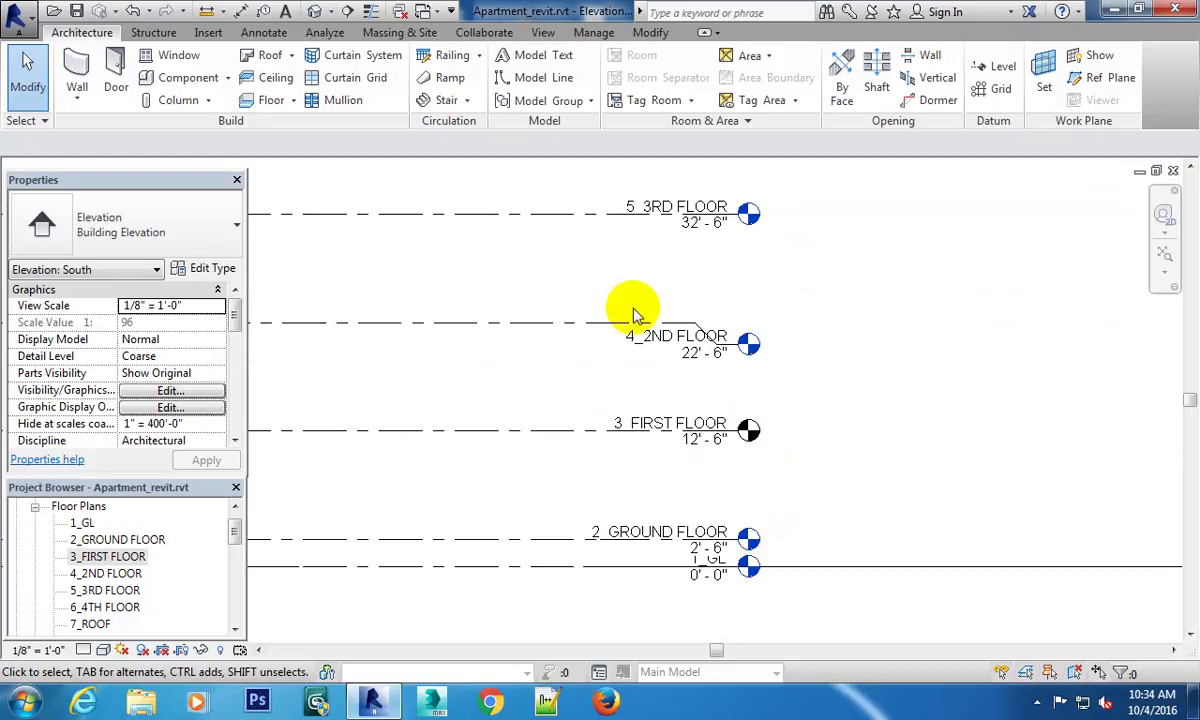
scroll(633, 315, down, 2)
mouse_move(898, 407)
middle_down()
mouse_move(852, 407)
mouse_move(893, 418)
middle_up()
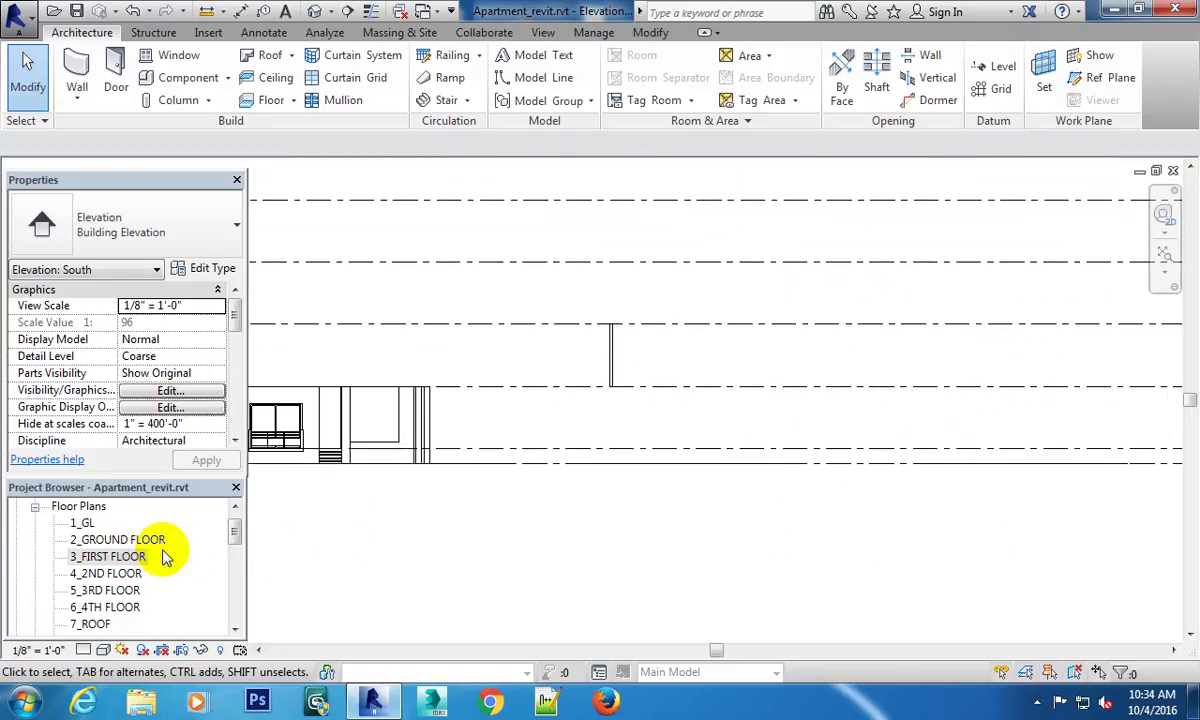
double_click(100, 563)
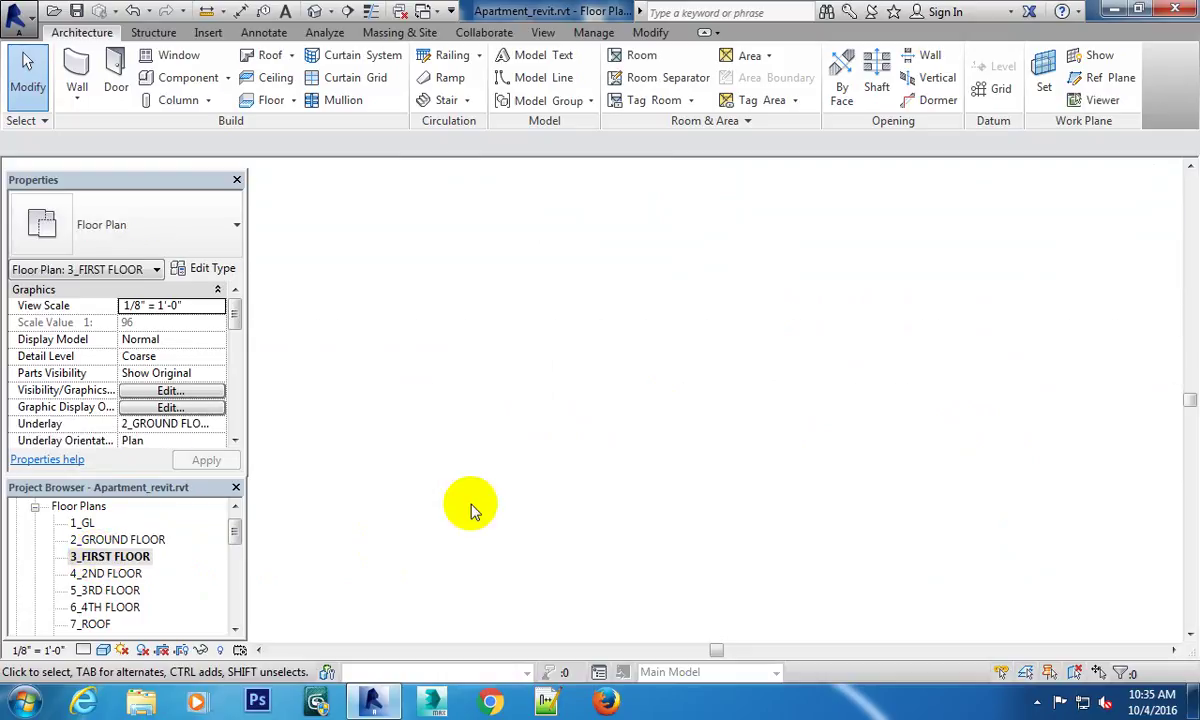
Change the 3_FIRST FLOOR plan's Underlay to 1_GL.
scroll(690, 385, down, 2)
scroll(400, 480, up, 2)
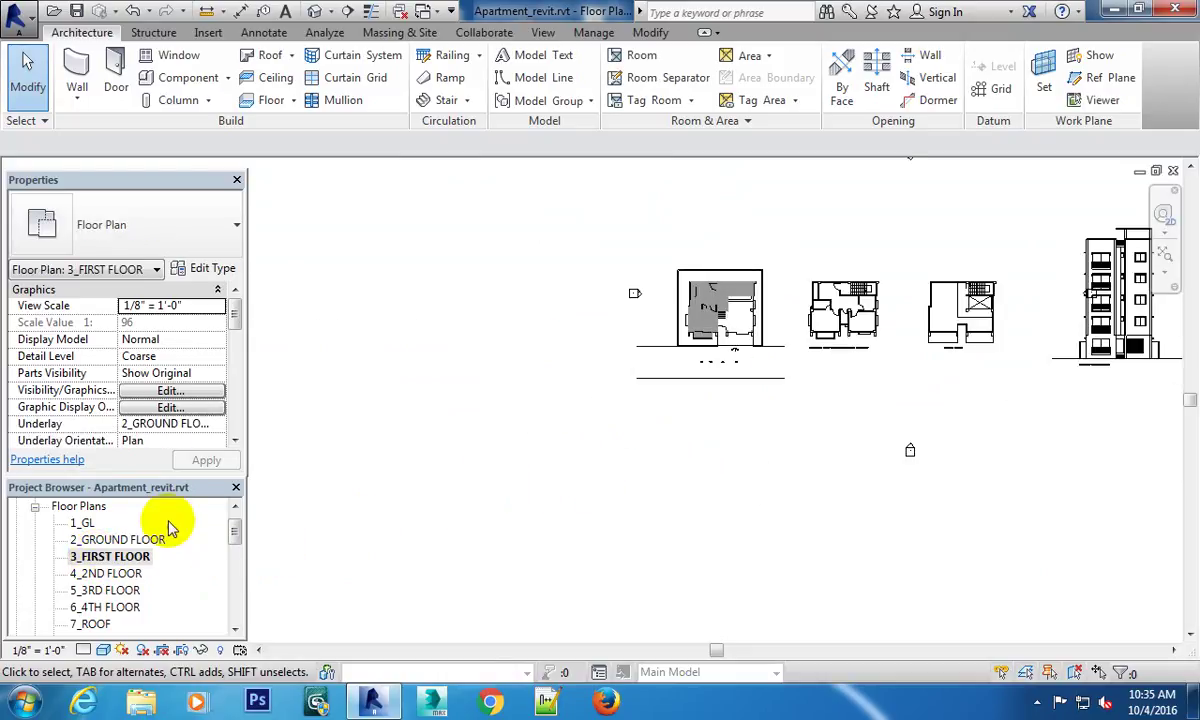
click(208, 425)
click(219, 428)
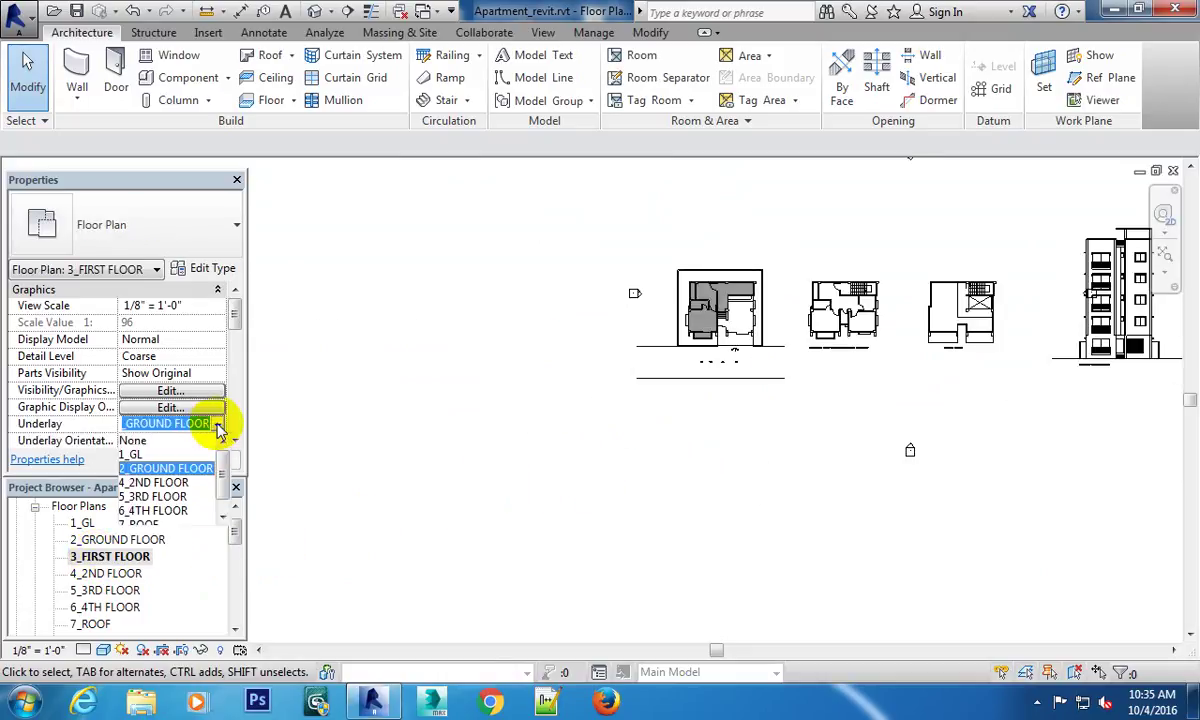
click(133, 455)
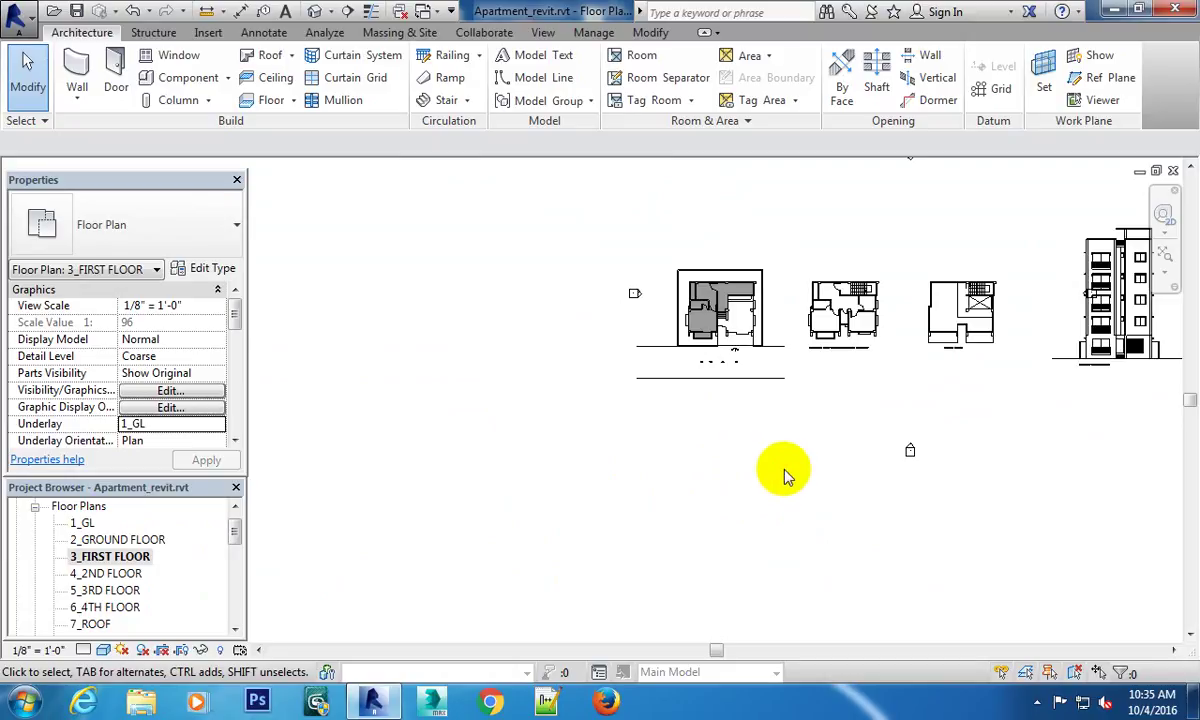
Inspect the apartment plans with the 1_GL underlay, briefly selecting the imported drawing.
middle_drag(785, 475, 670, 522)
scroll(643, 388, up, 3)
scroll(696, 313, up, 1)
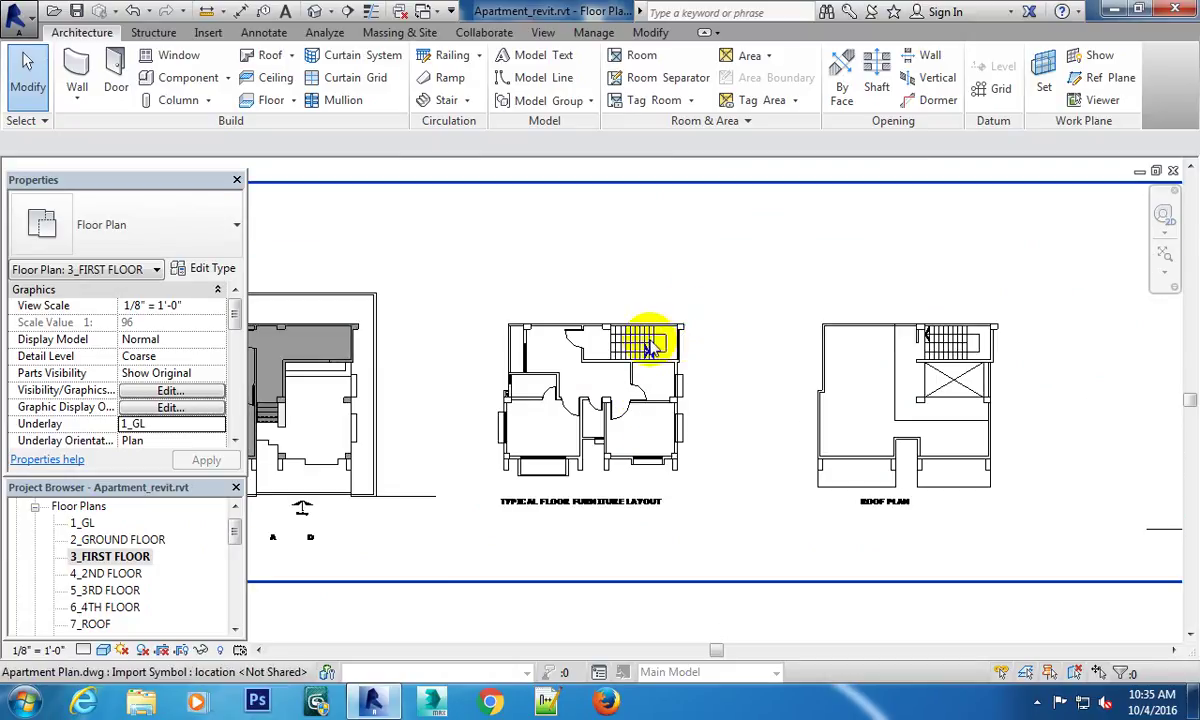
scroll(652, 347, down, 2)
scroll(423, 335, up, 2)
scroll(490, 315, up, 1)
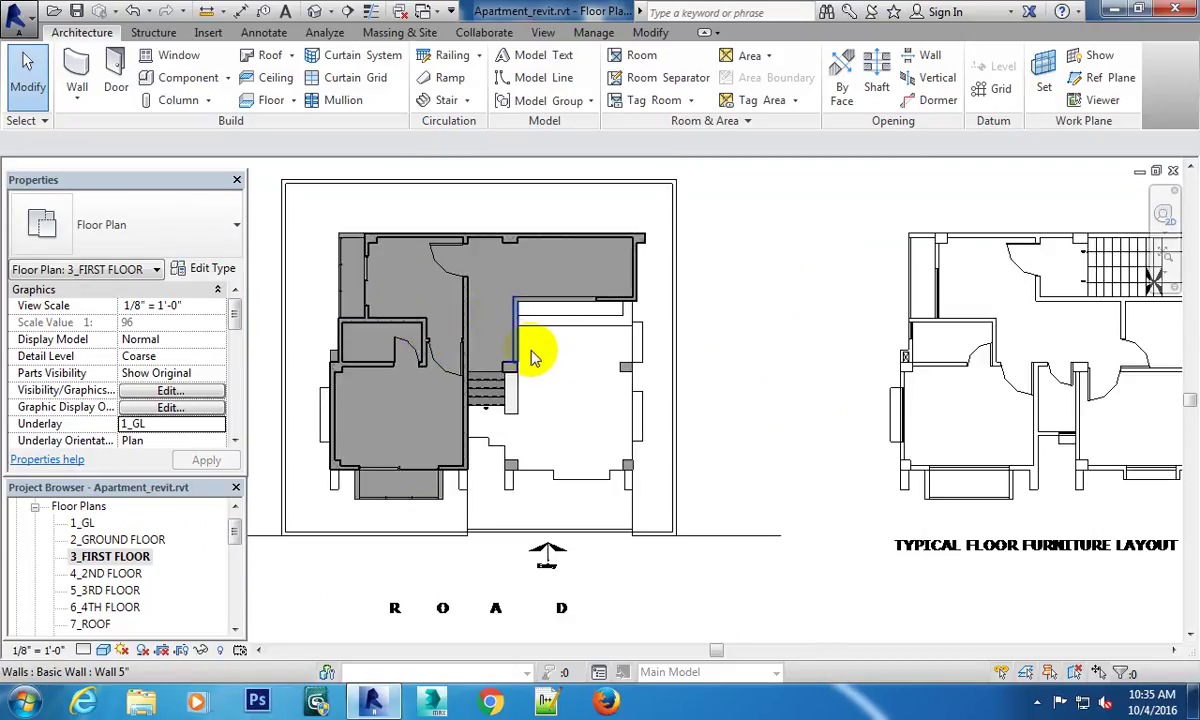
scroll(785, 402, down, 1)
middle_drag(785, 402, 635, 356)
scroll(623, 283, up, 2)
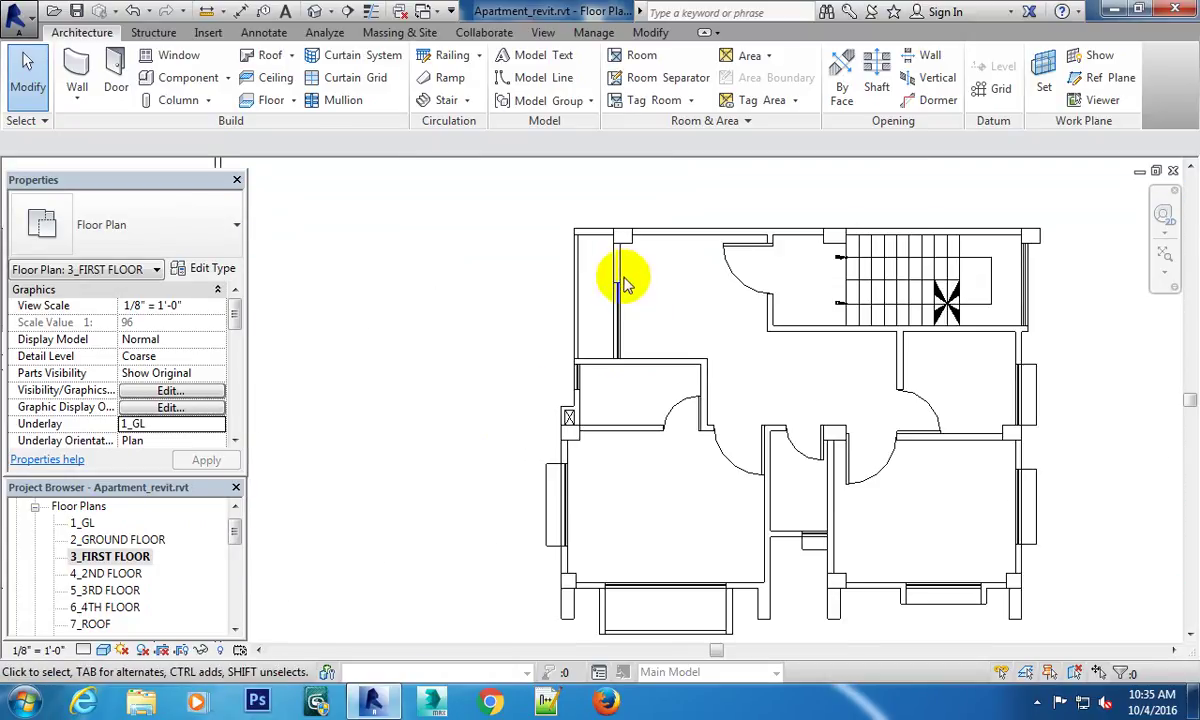
scroll(622, 265, up, 2)
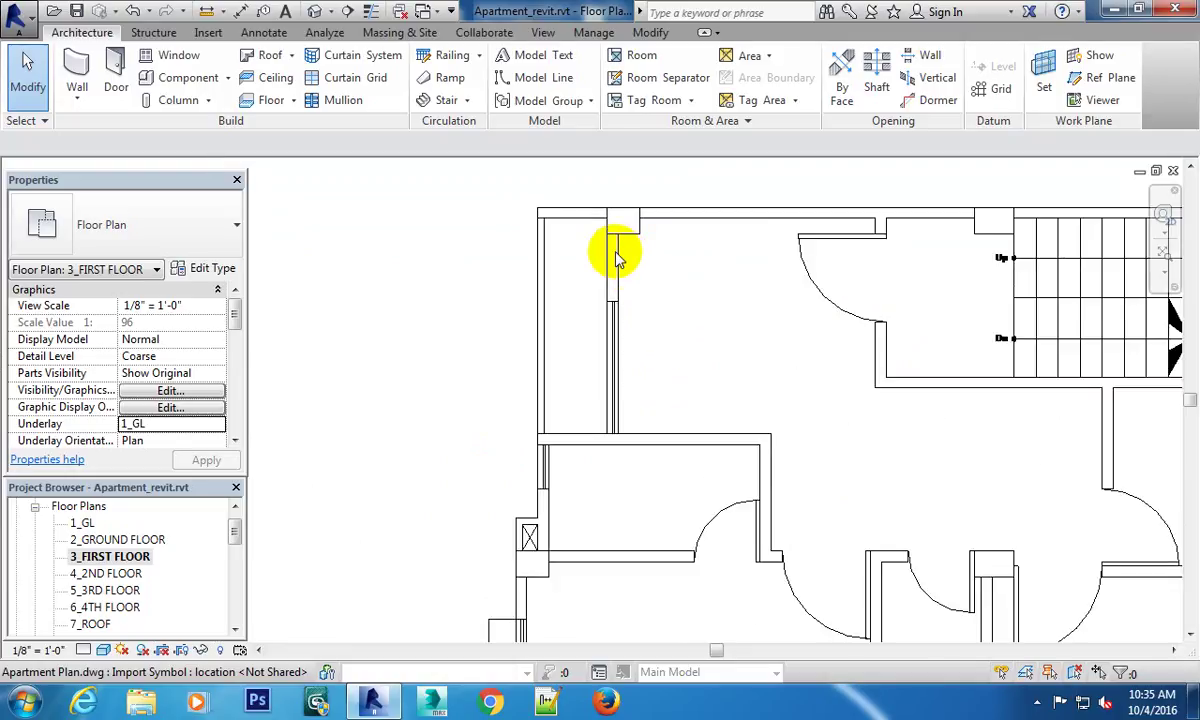
click(617, 256)
click(518, 284)
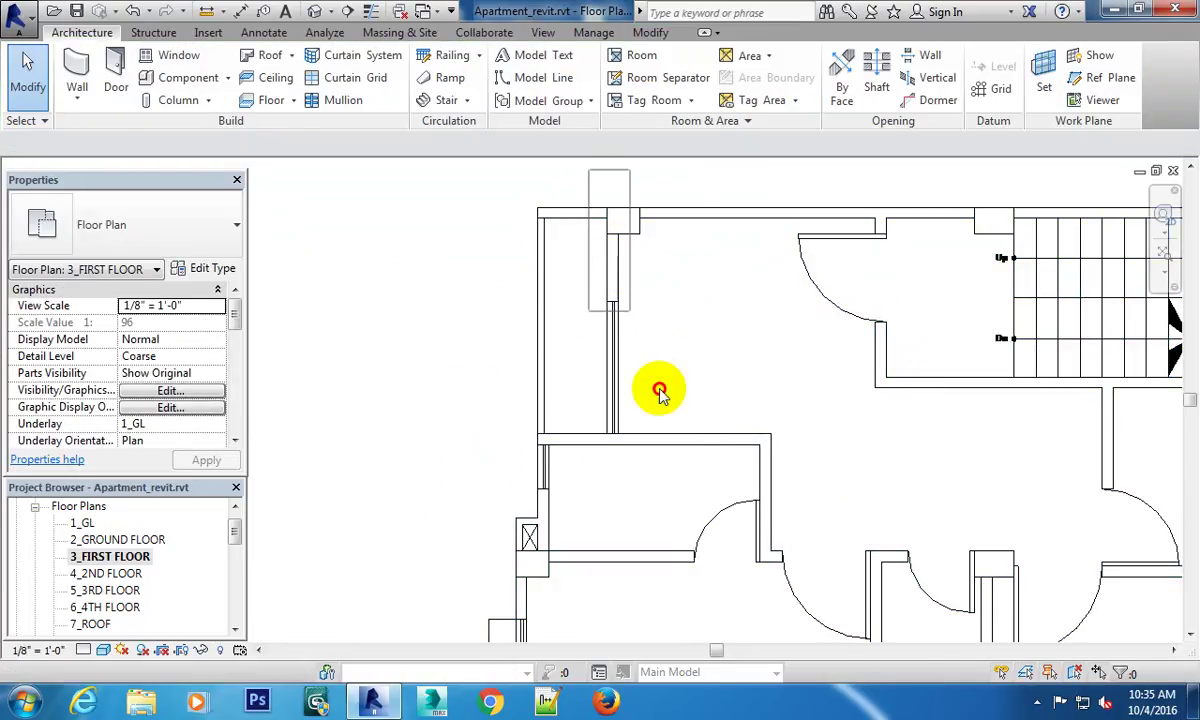
Restore the Underlay to 2_GROUND FLOOR and select the traced wall near the stairwell.
click(205, 425)
click(218, 425)
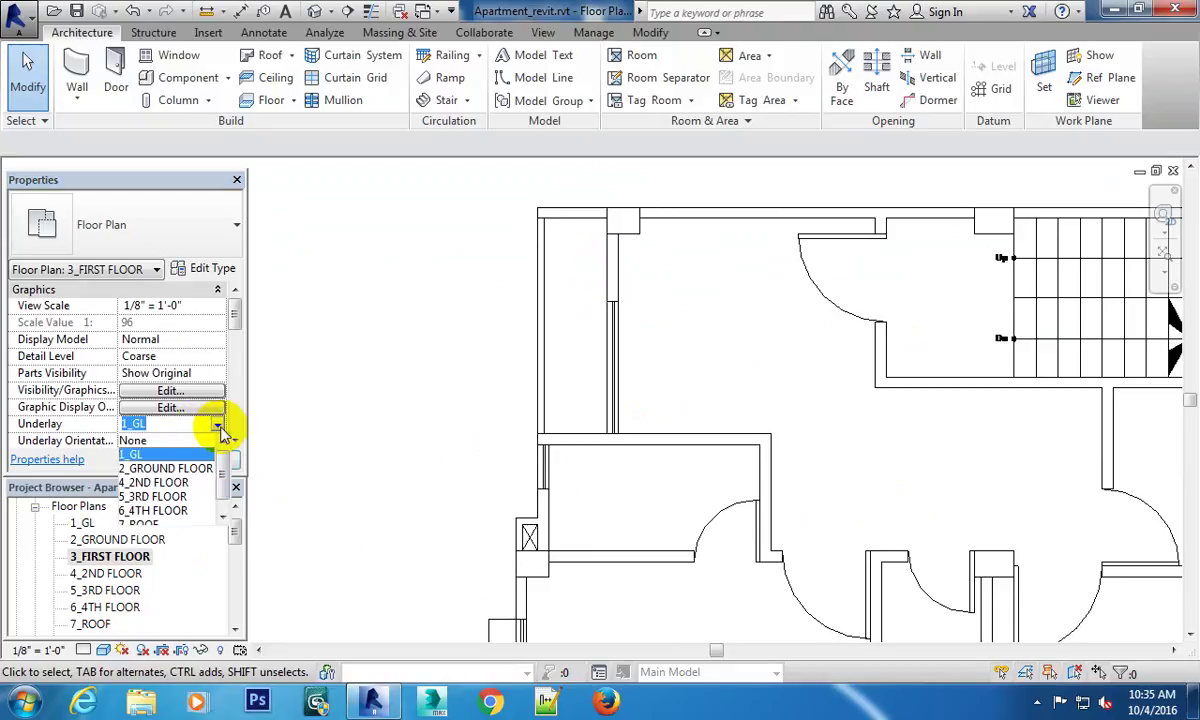
click(165, 469)
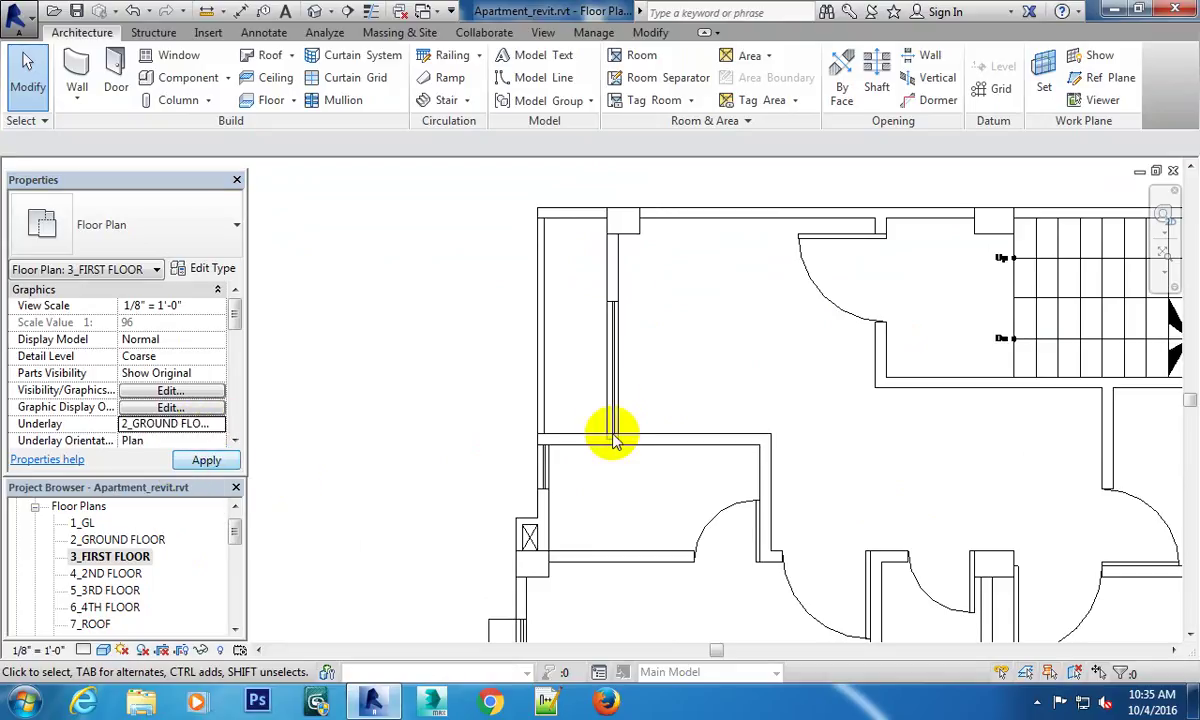
click(617, 260)
scroll(690, 400, down, 3)
scroll(700, 395, down, 2)
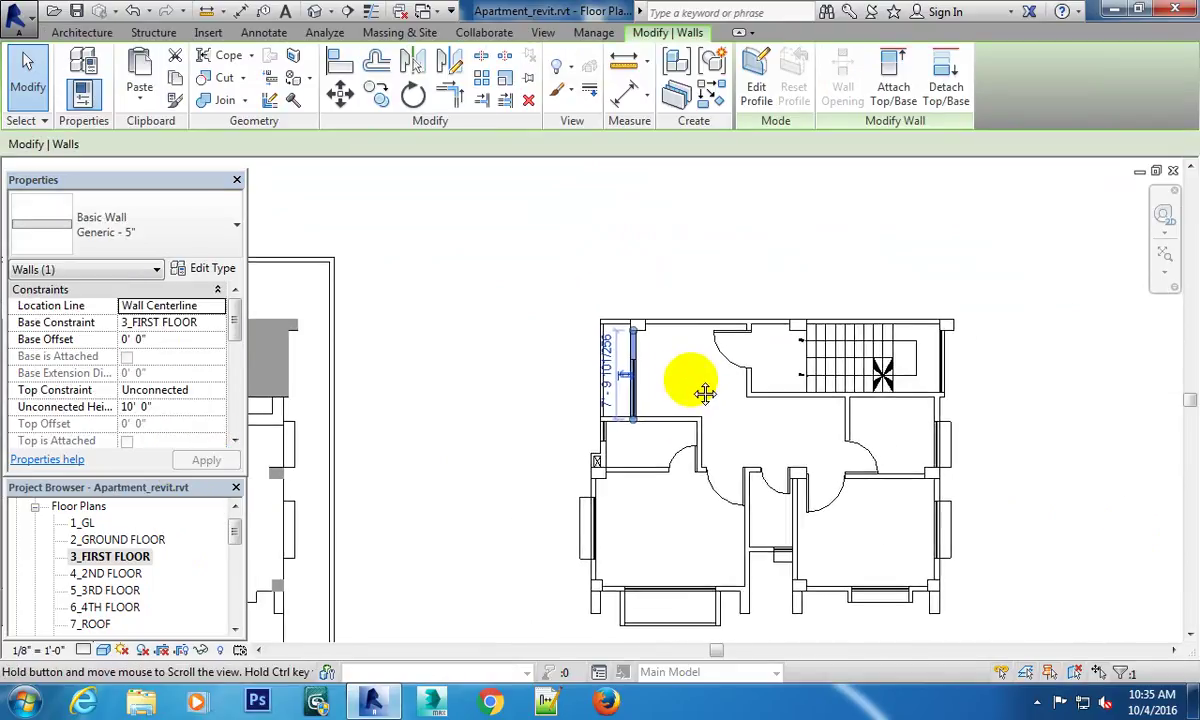
Zoom and pan around the plan, selecting the traced vertical wall to inspect it.
click(718, 254)
scroll(611, 343, up, 2)
scroll(683, 356, up, 2)
scroll(675, 340, down, 1)
scroll(675, 340, down, 4)
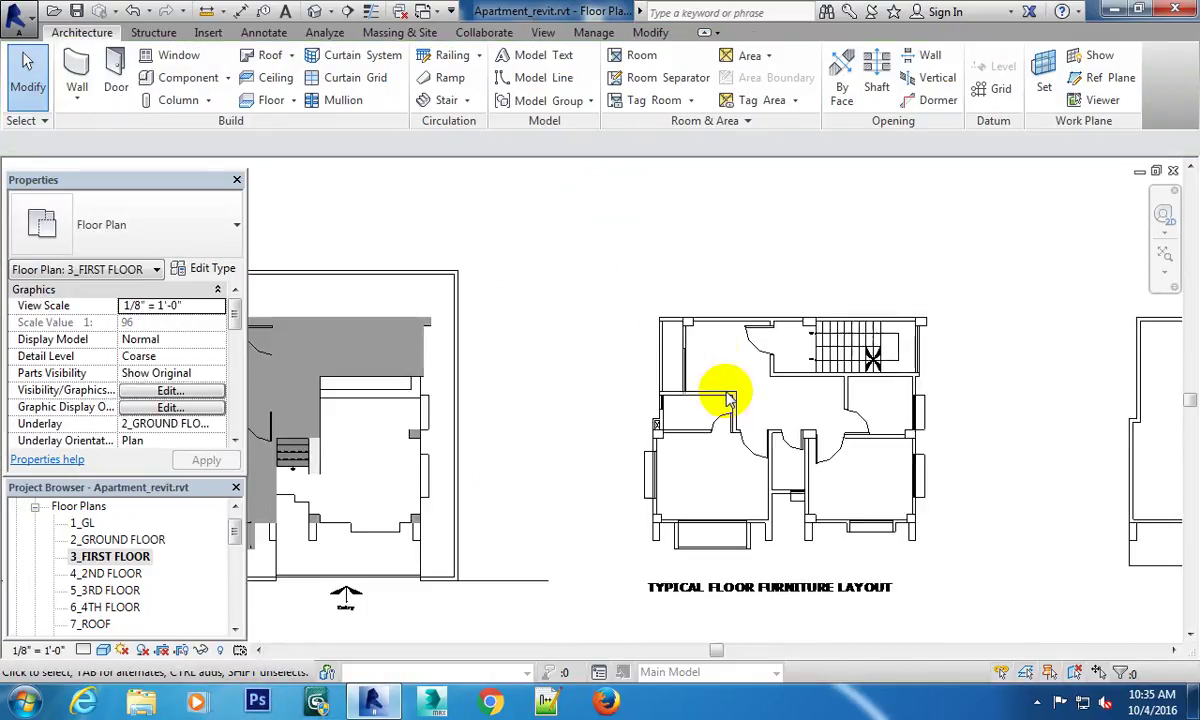
scroll(683, 391, up, 5)
middle_drag(729, 321, 709, 408)
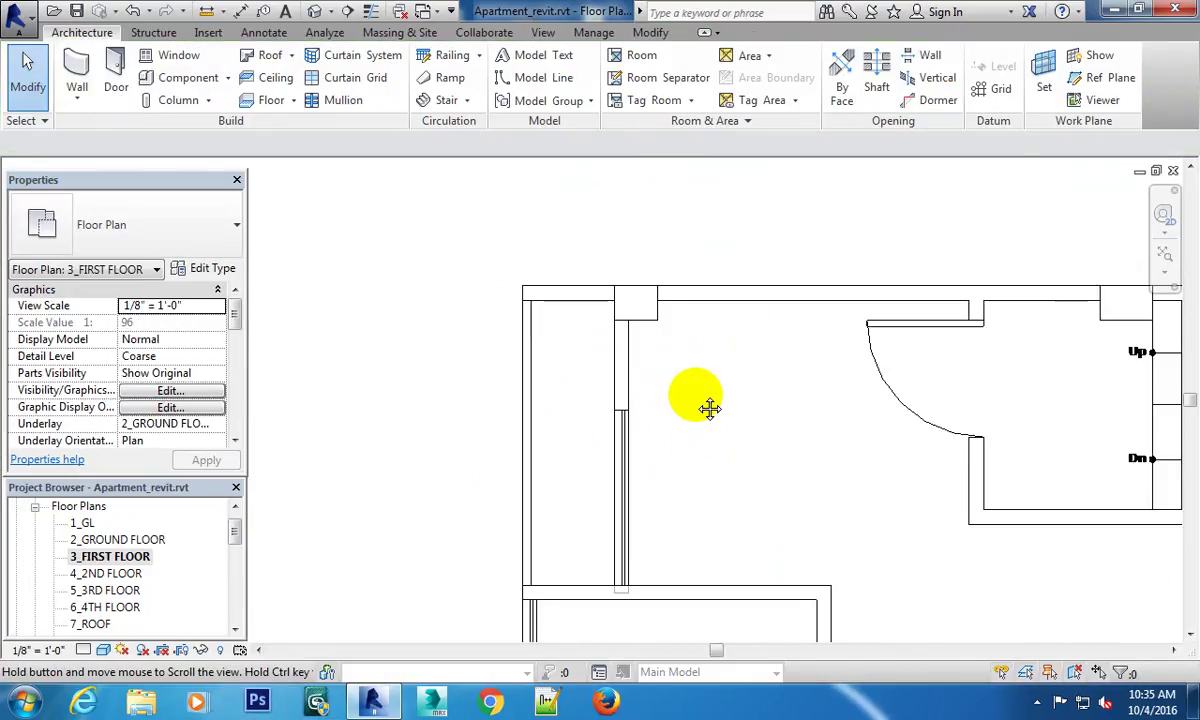
click(627, 370)
scroll(705, 402, down, 1)
scroll(572, 373, down, 2)
middle_drag(572, 373, 611, 323)
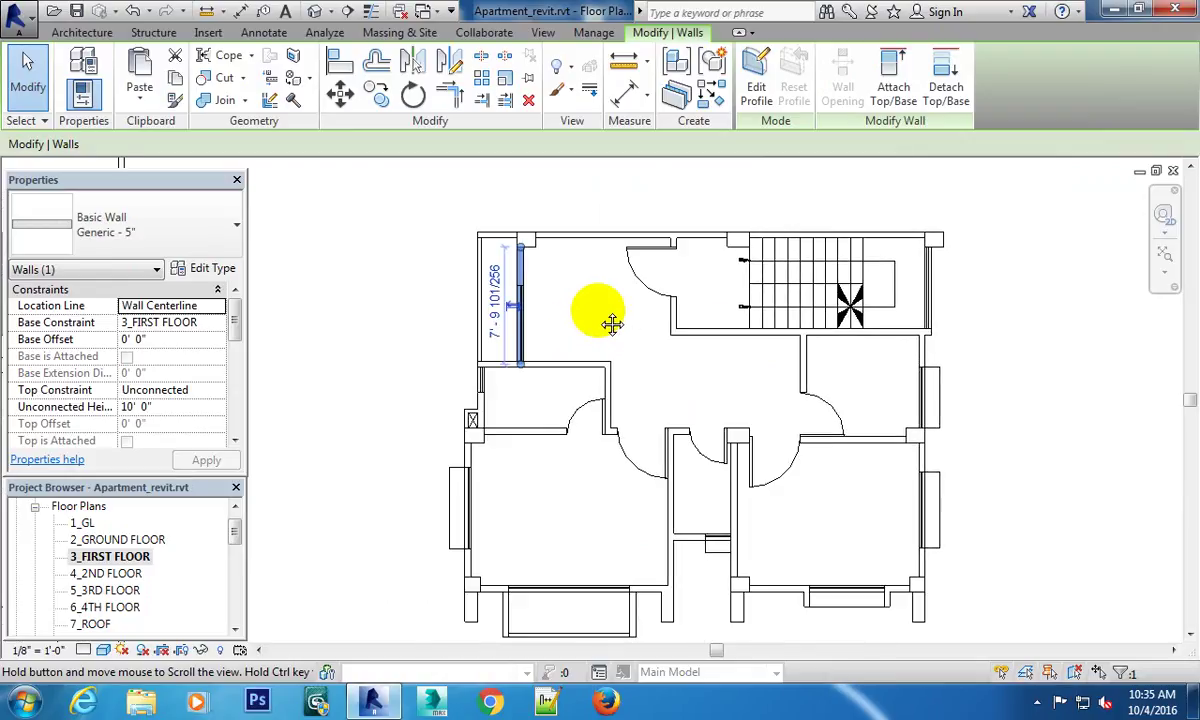
scroll(557, 316, up, 1)
click(600, 305)
scroll(584, 335, up, 1)
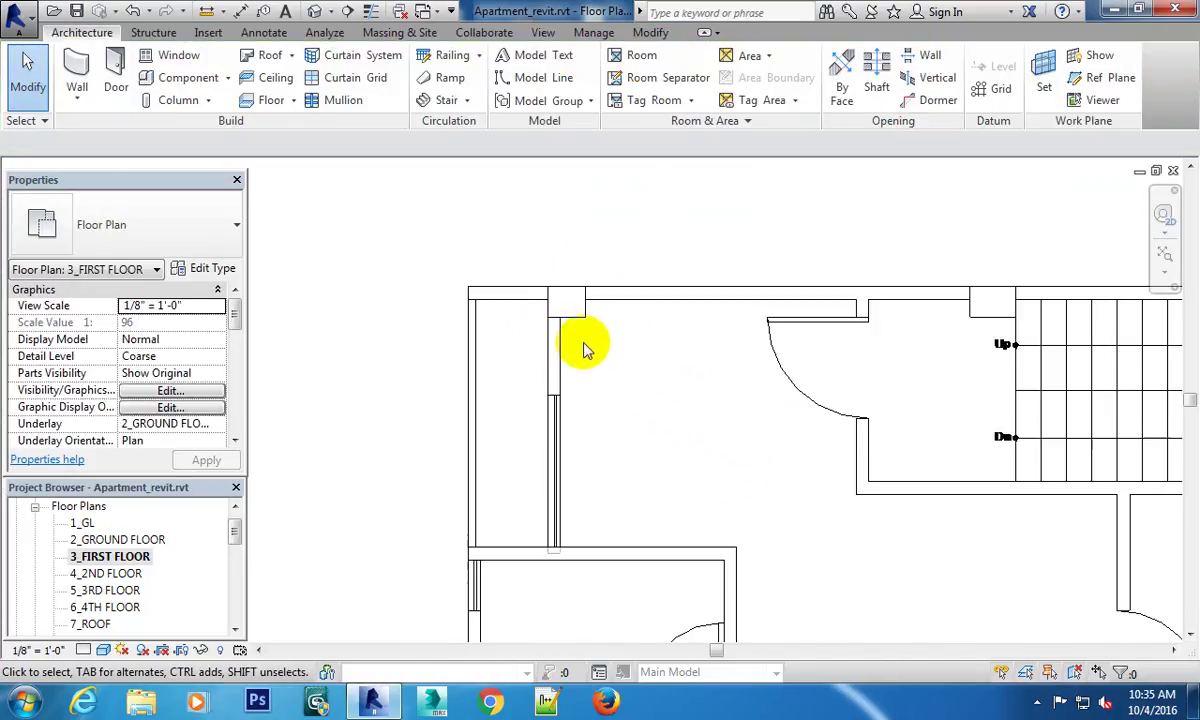
scroll(560, 340, up, 1)
click(557, 340)
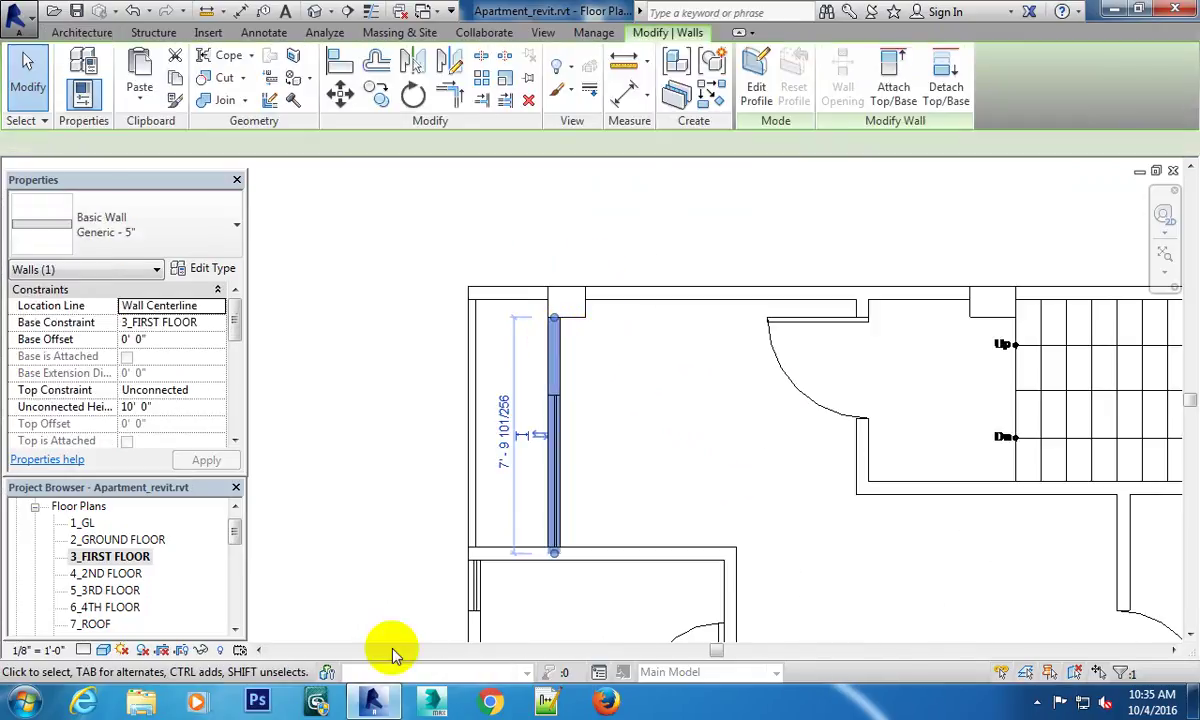
Glance at the visual style options, then recheck the vertical wall beside the room.
click(103, 650)
click(130, 613)
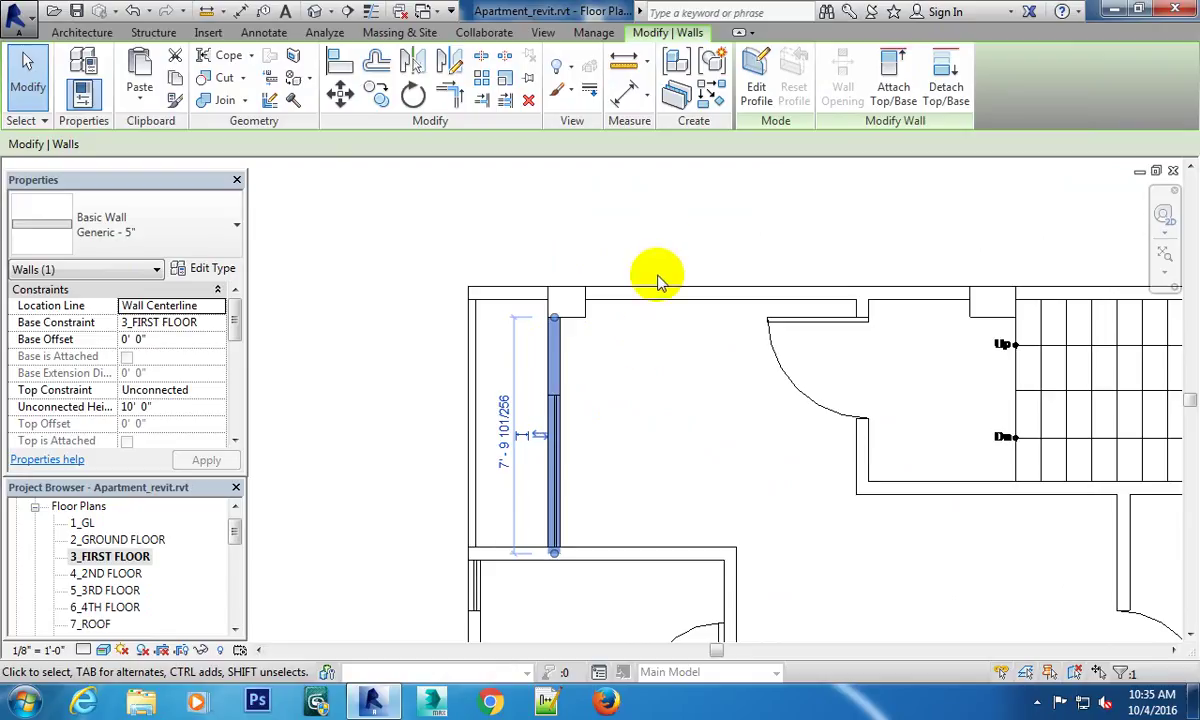
scroll(686, 390, down, 2)
click(680, 246)
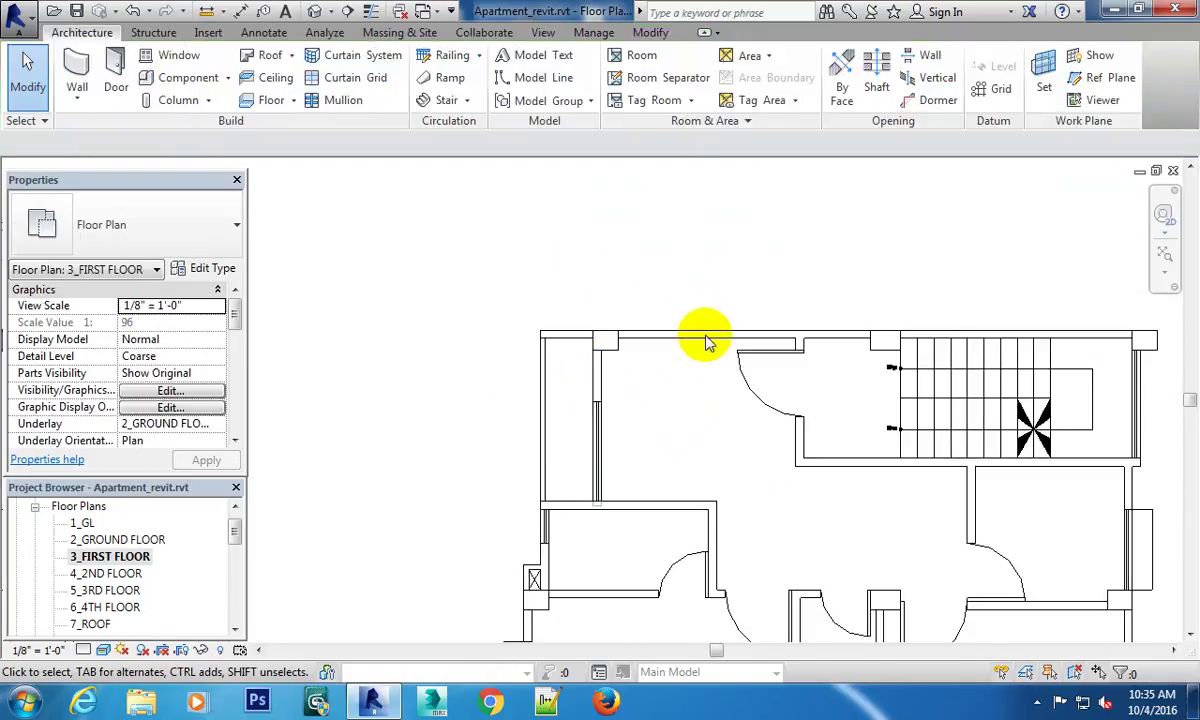
scroll(705, 360, down, 4)
scroll(705, 368, up, 3)
scroll(686, 362, up, 2)
click(677, 330)
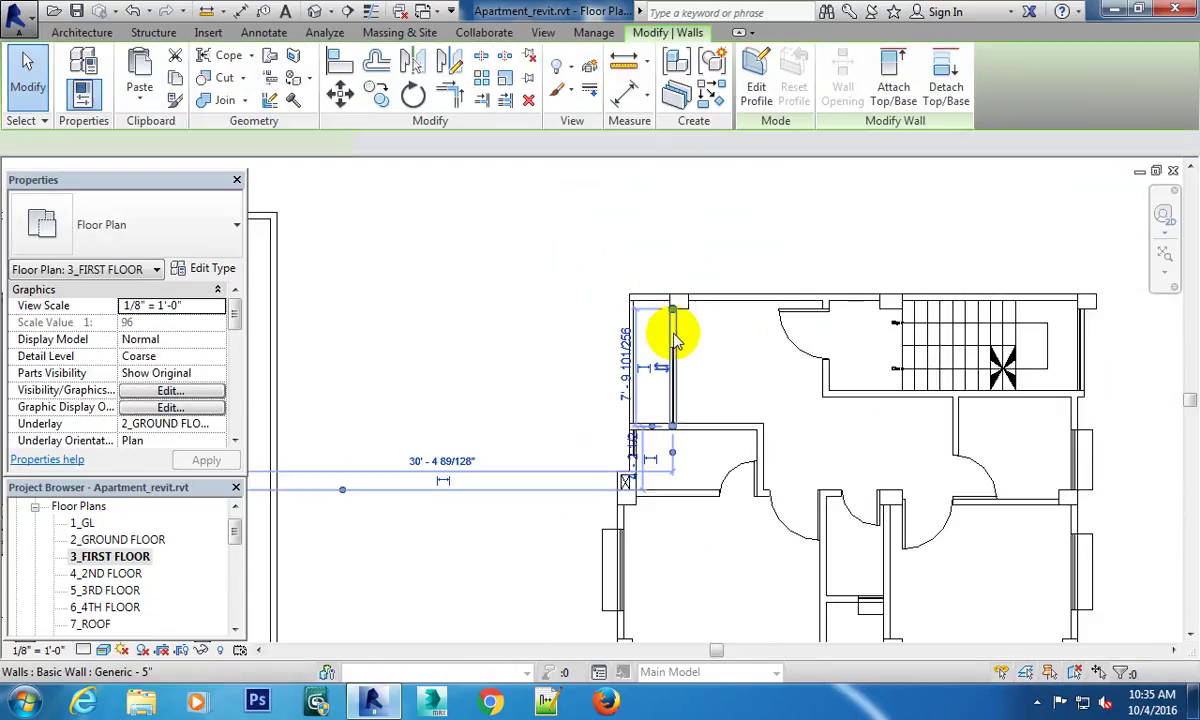
click(729, 396)
scroll(613, 362, down, 4)
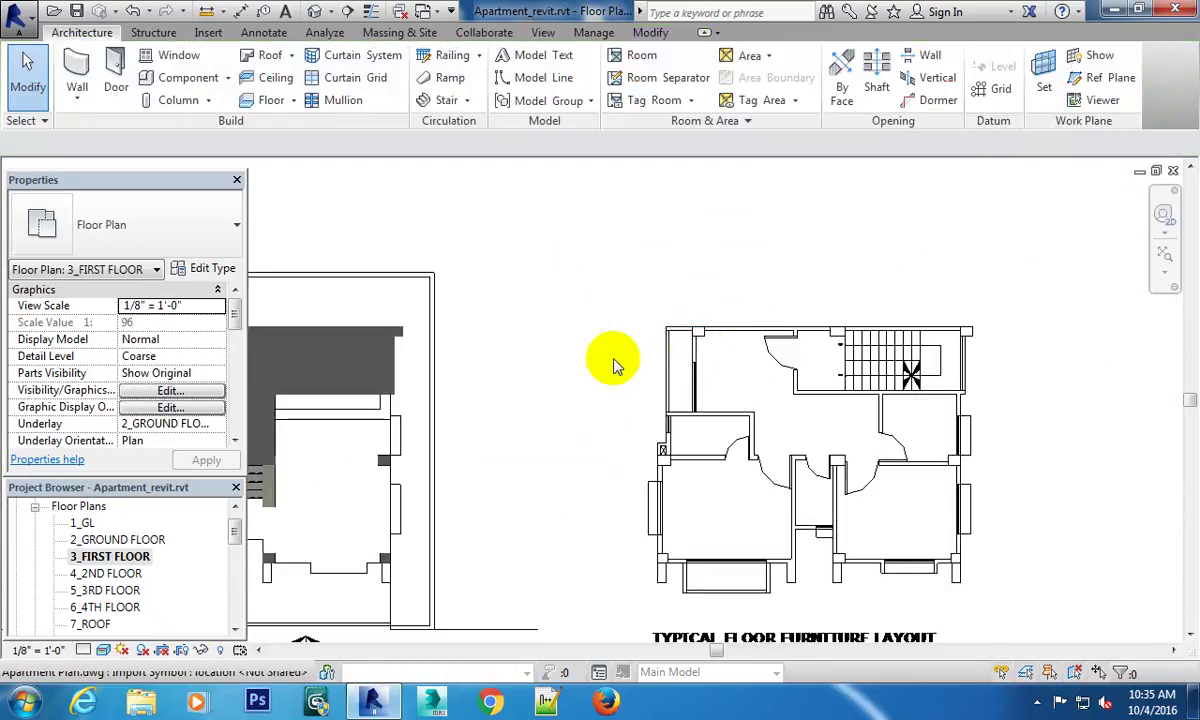
Open the 1_GL floor plan and zoom in on the stairwell area.
click(133, 541)
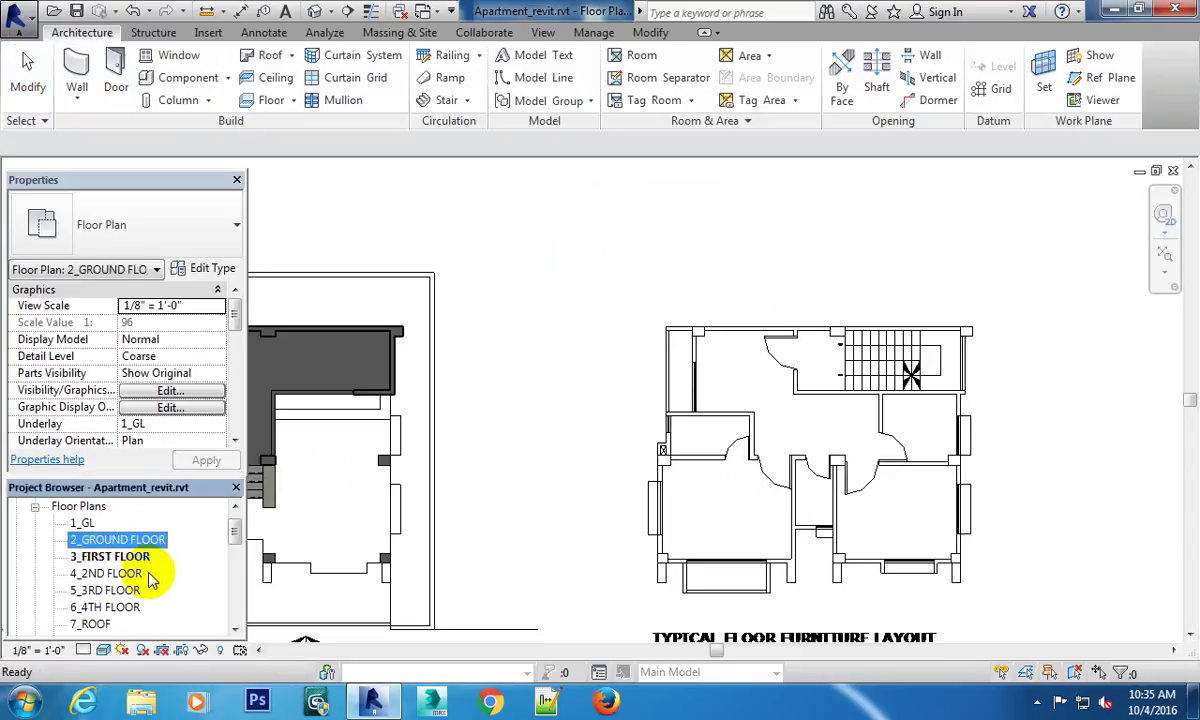
click(620, 325)
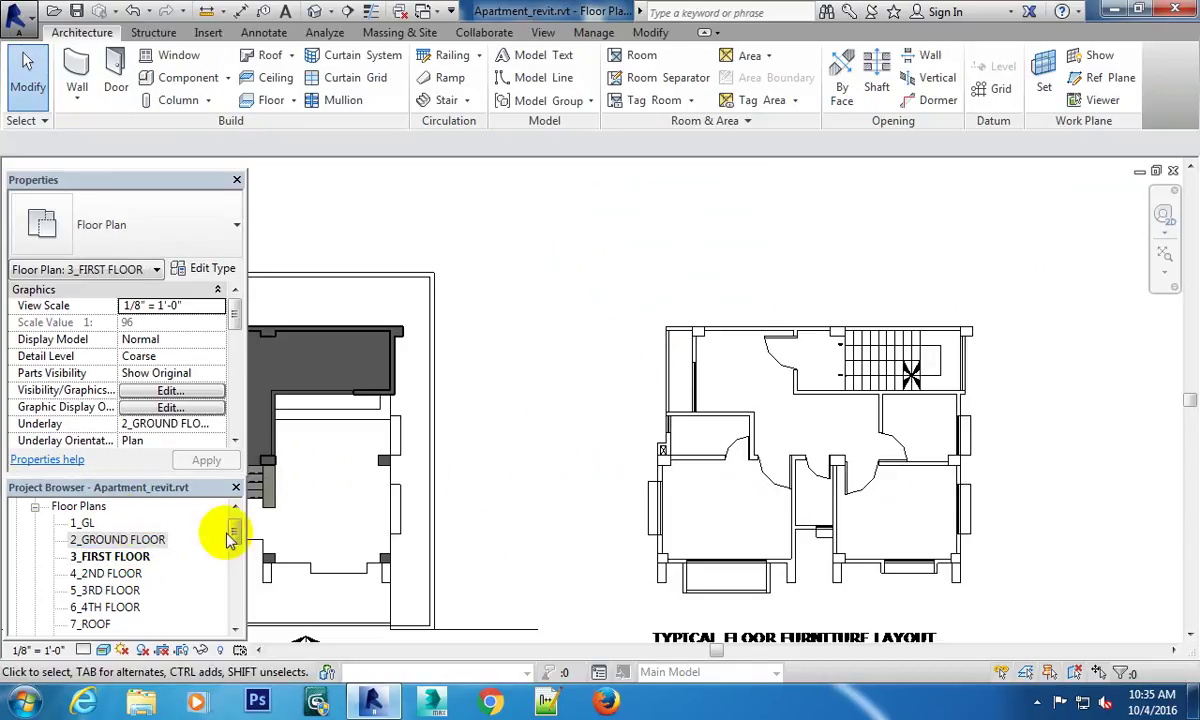
double_click(93, 524)
scroll(603, 338, up, 2)
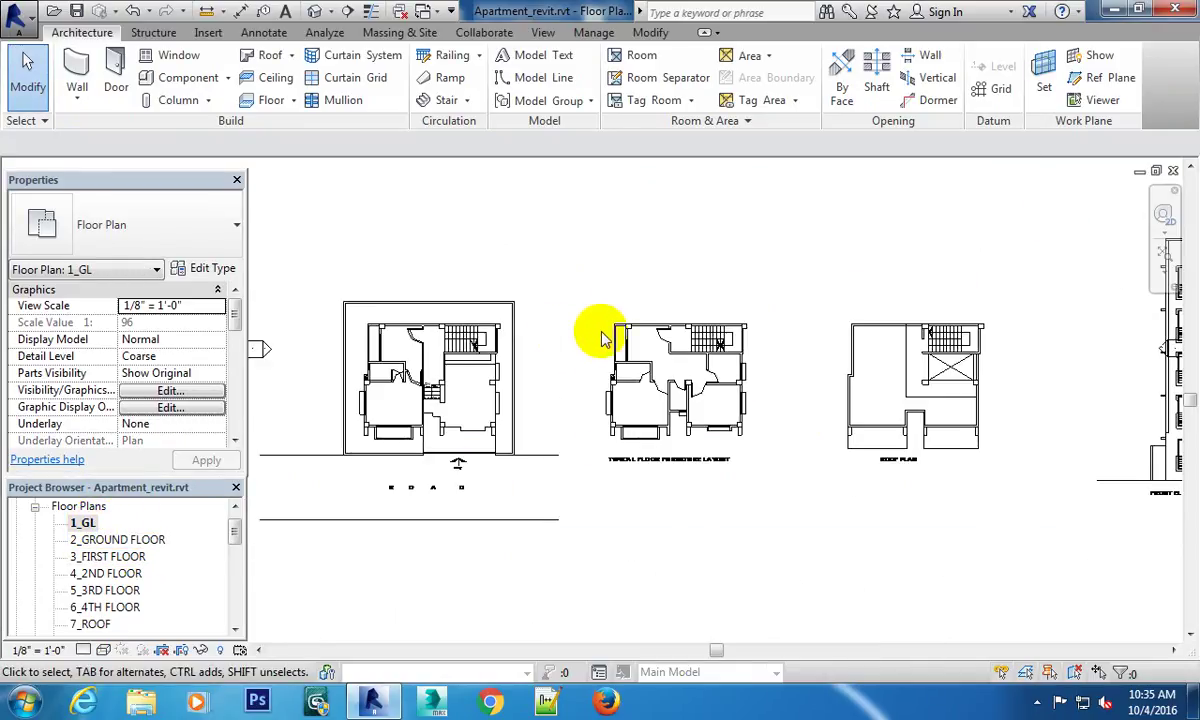
scroll(603, 338, up, 3)
scroll(670, 370, down, 1)
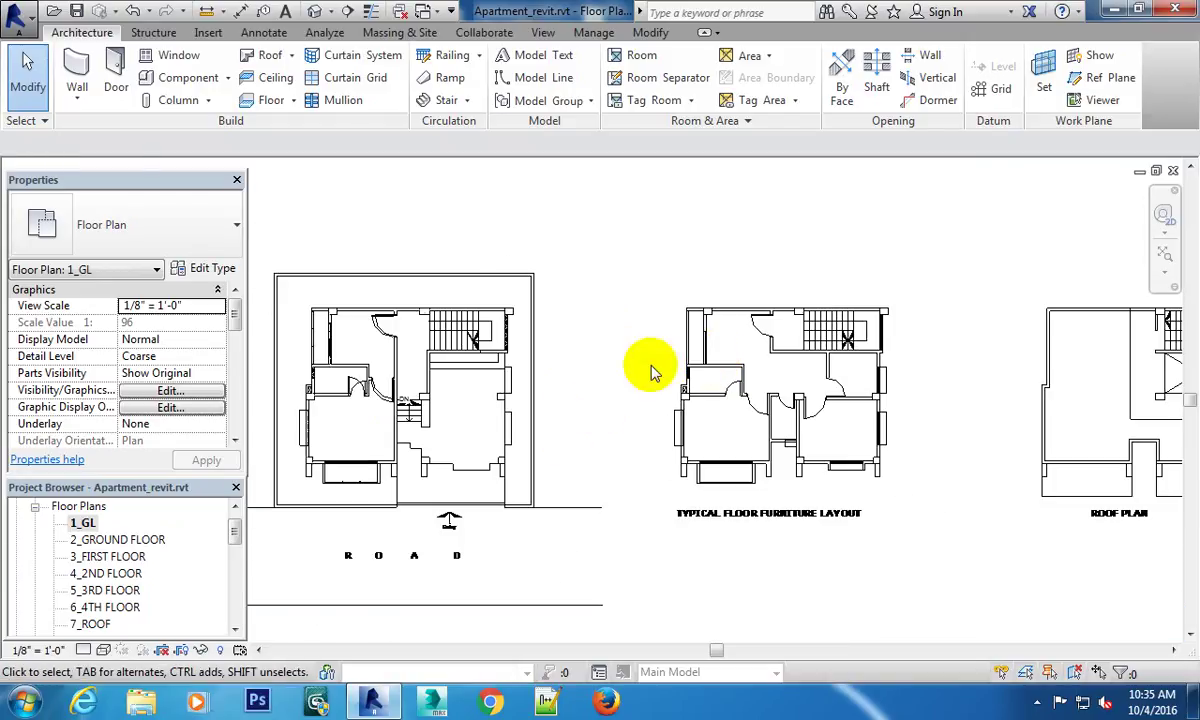
scroll(651, 372, up, 4)
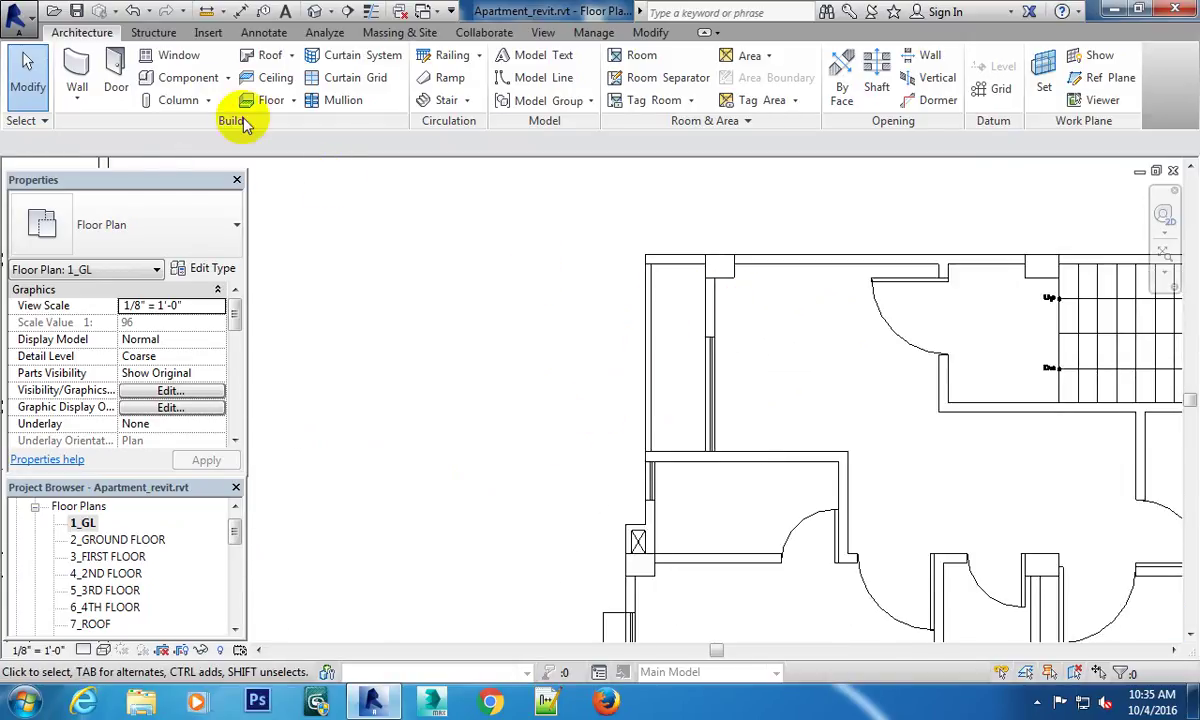
Draw a wall on 1_GL from the partition's top corner down to the lower partition.
click(78, 68)
scroll(712, 300, up, 3)
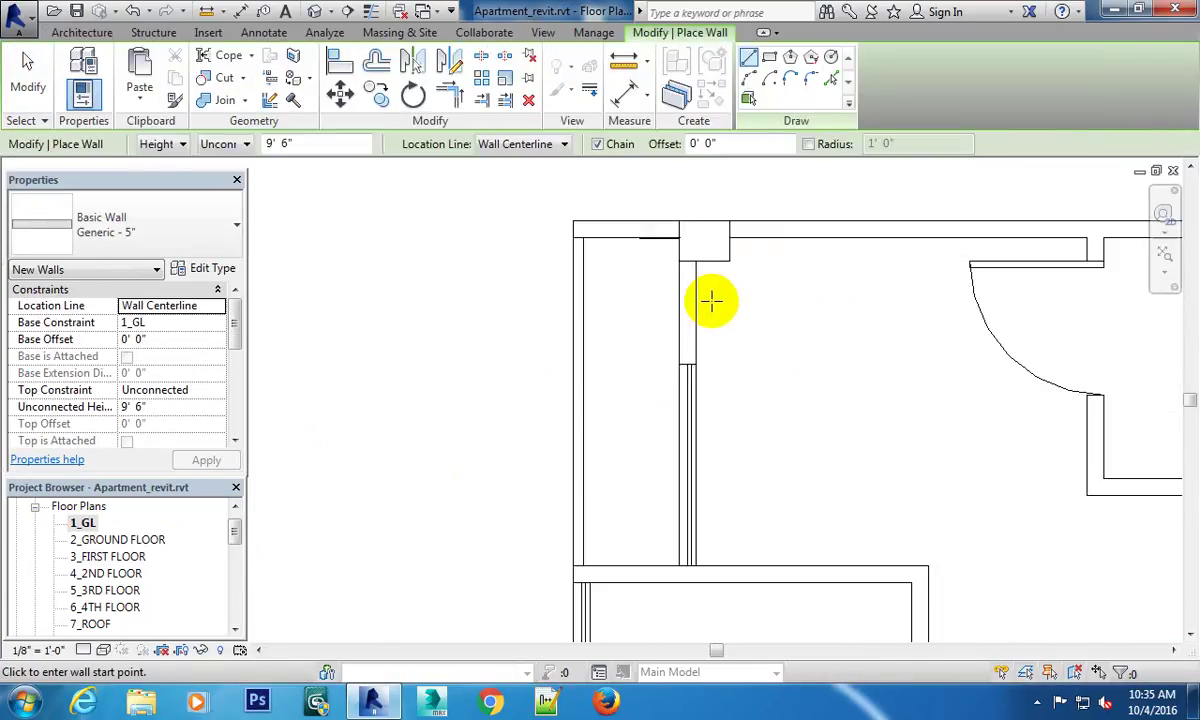
scroll(690, 270, up, 1)
click(680, 248)
scroll(670, 321, down, 3)
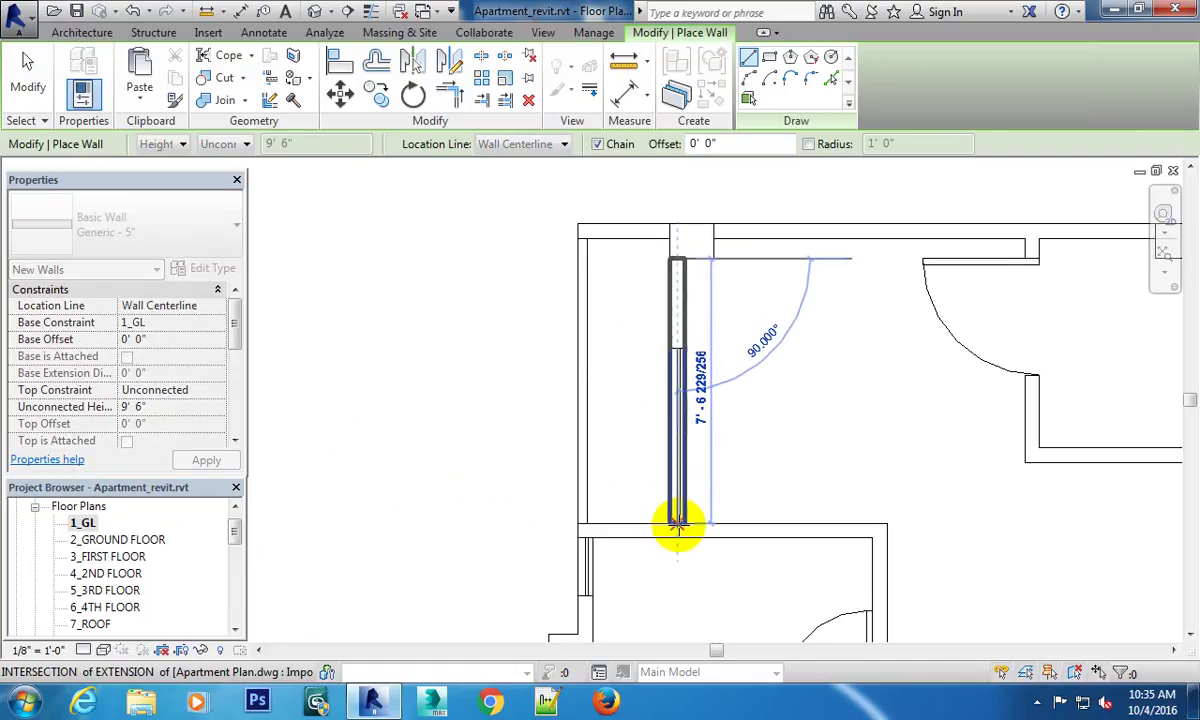
scroll(675, 520, up, 2)
scroll(673, 515, up, 1)
click(673, 513)
scroll(700, 500, down, 2)
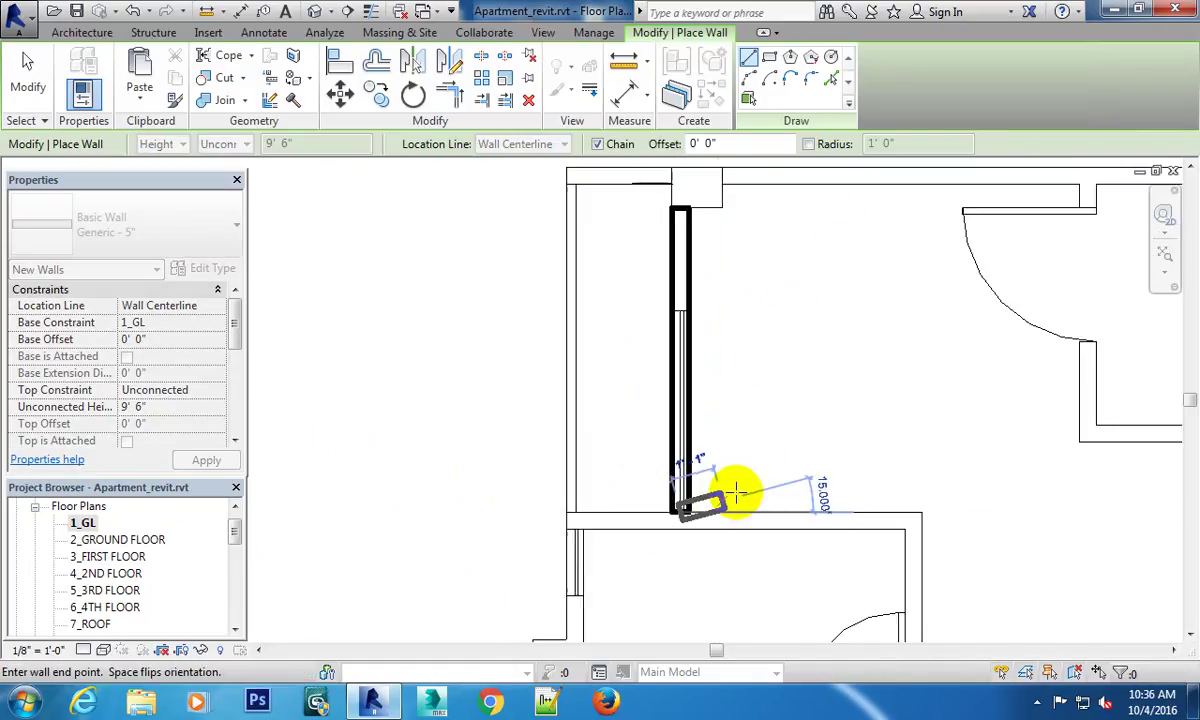
key(Escape)
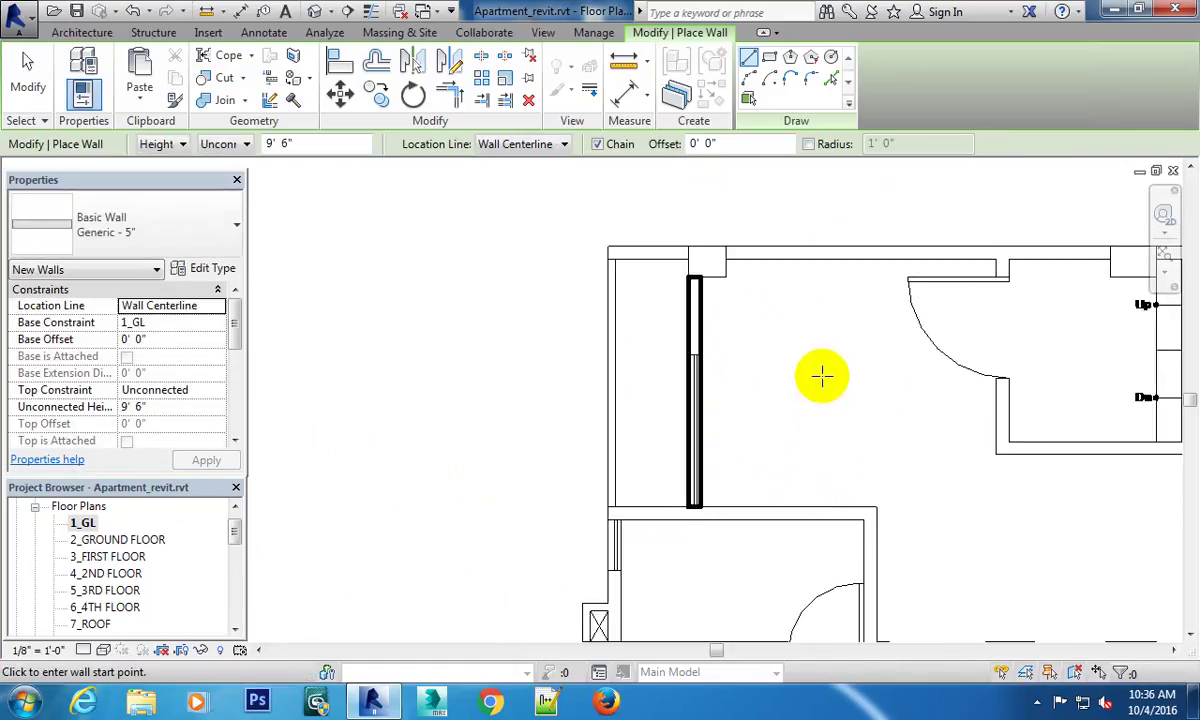
scroll(715, 396, down, 3)
scroll(705, 400, up, 3)
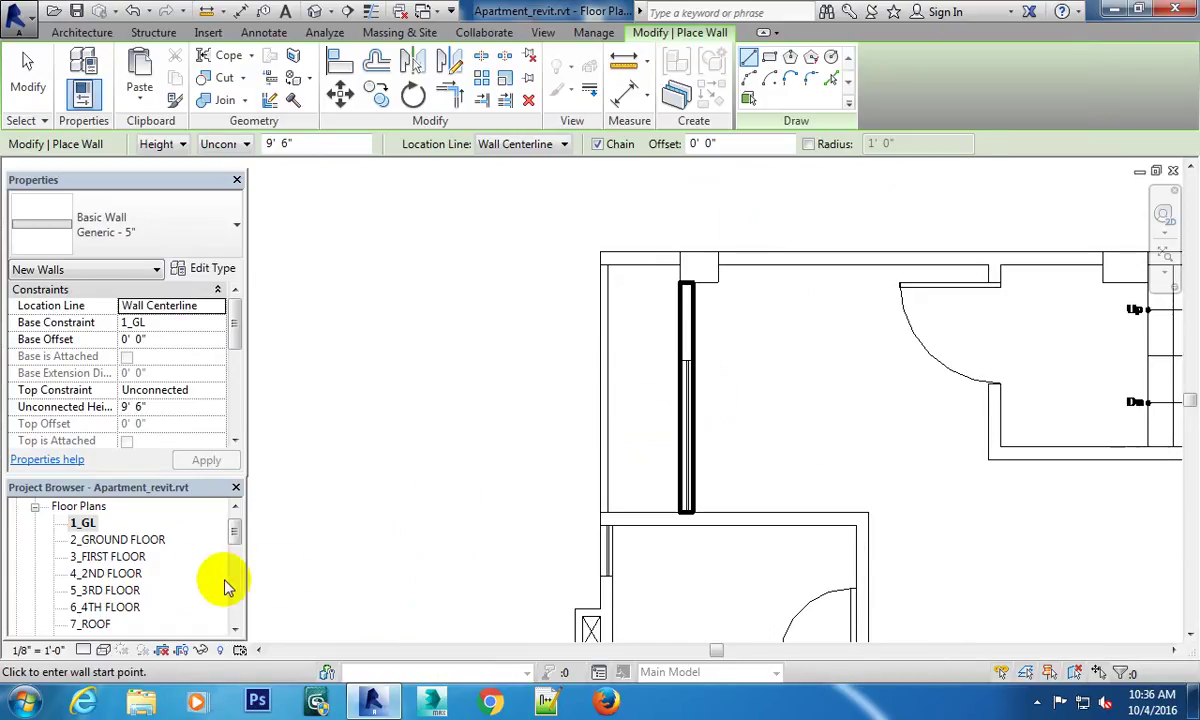
key(Escape)
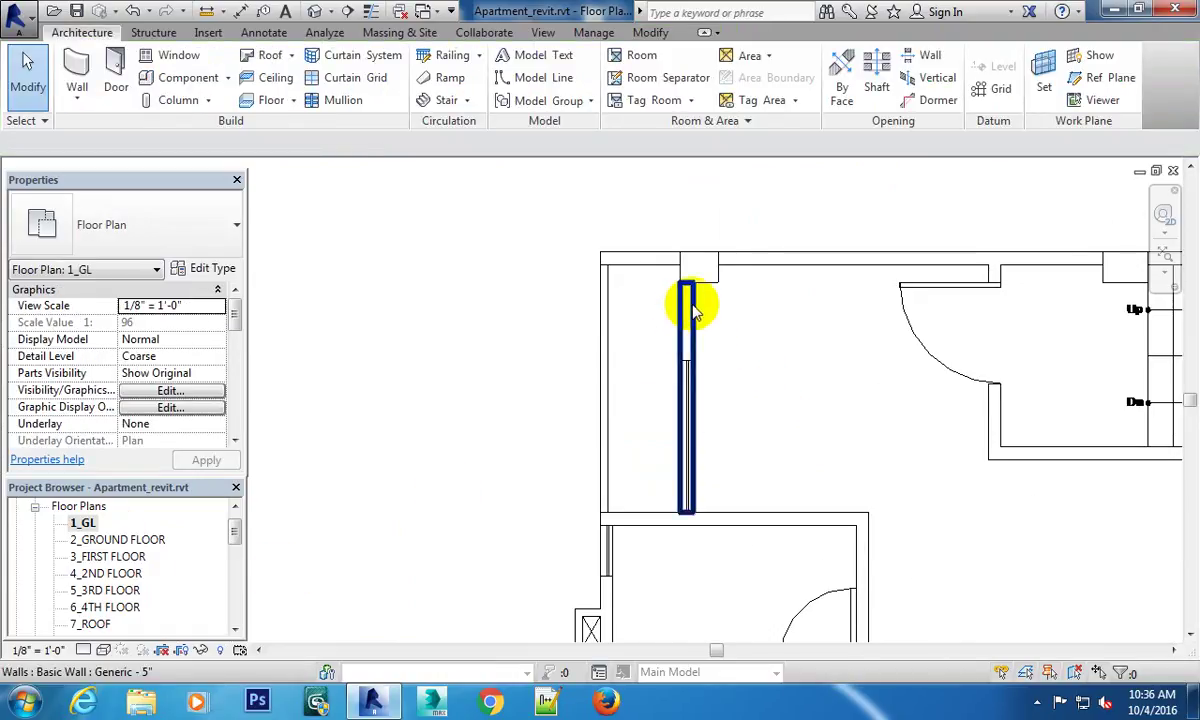
Check the new wall, then switch to the 3_FIRST FLOOR plan.
click(695, 312)
click(656, 455)
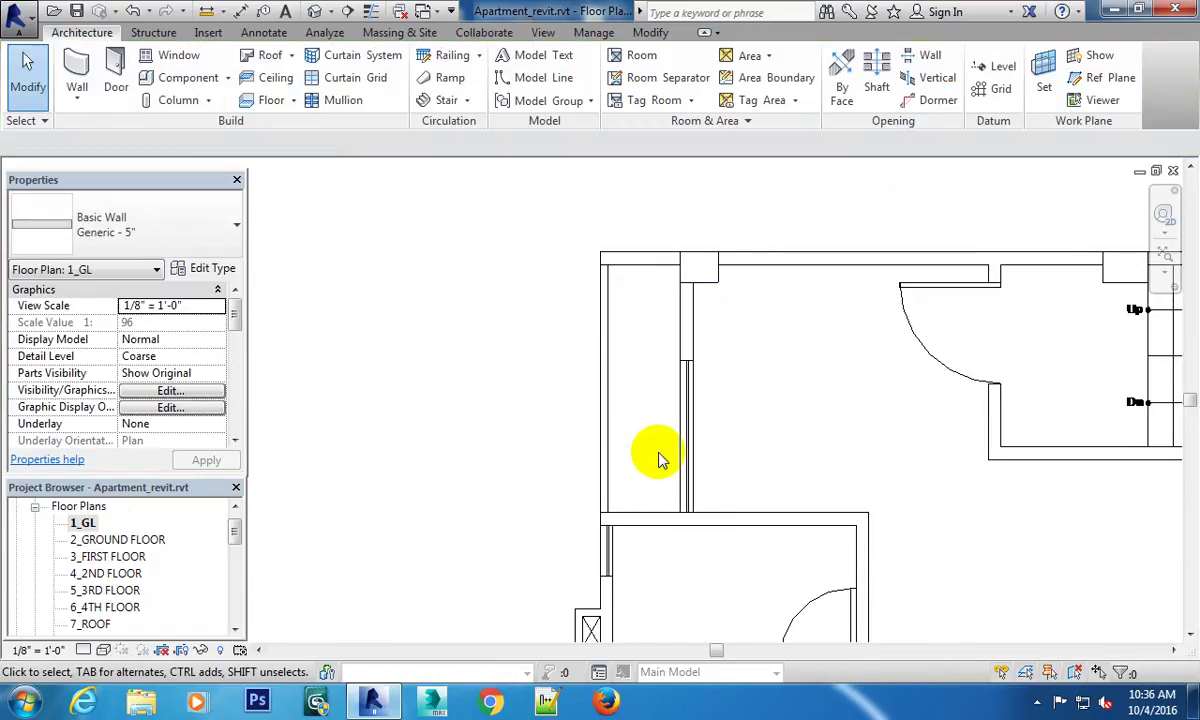
double_click(98, 558)
scroll(718, 361, up, 3)
scroll(718, 361, up, 2)
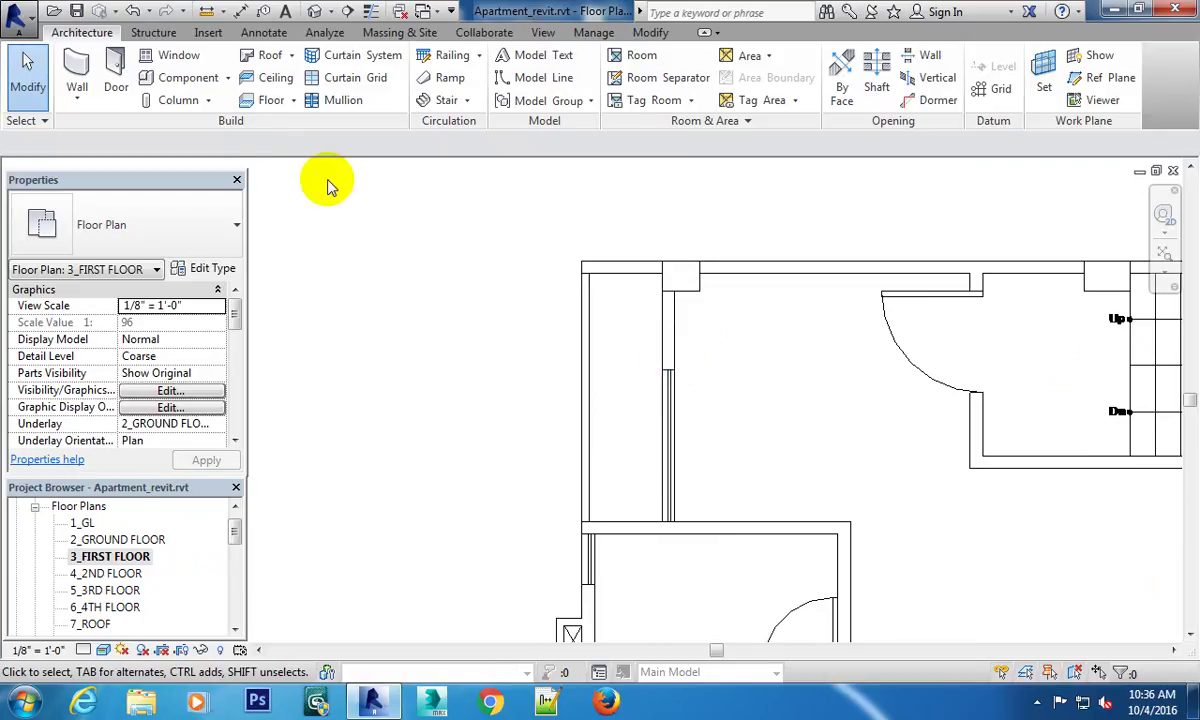
click(77, 72)
scroll(662, 298, up, 2)
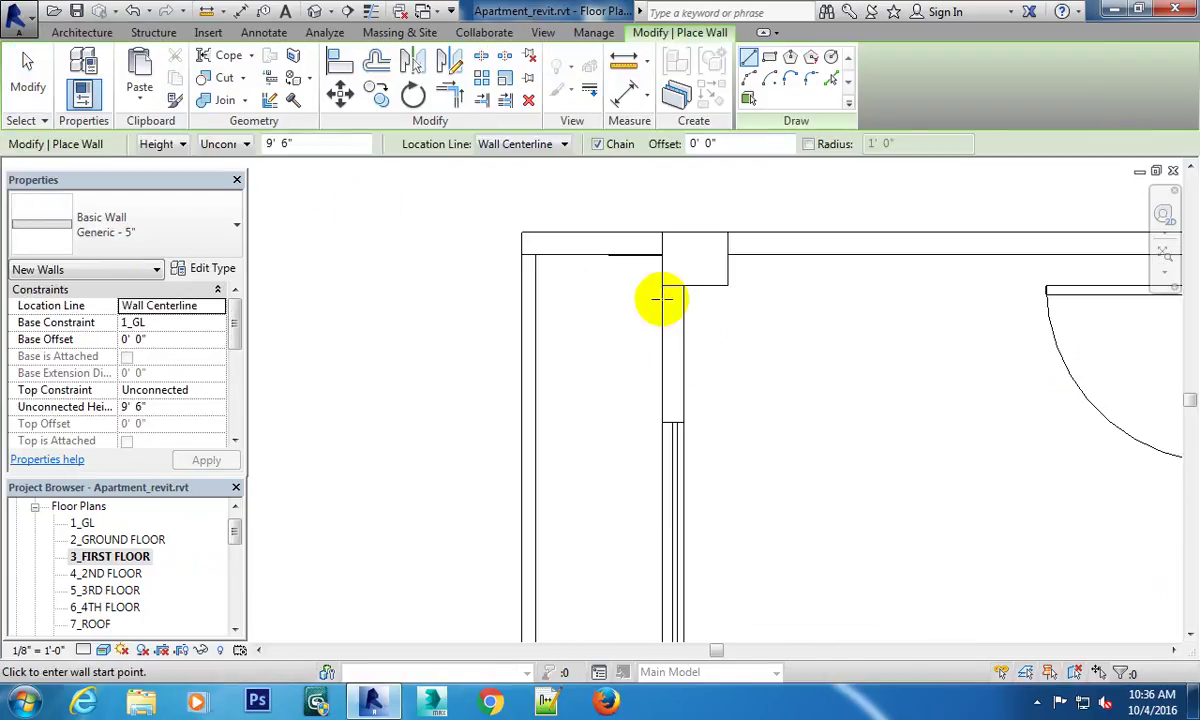
click(670, 287)
scroll(665, 370, up, 1)
middle_drag(665, 370, 657, 423)
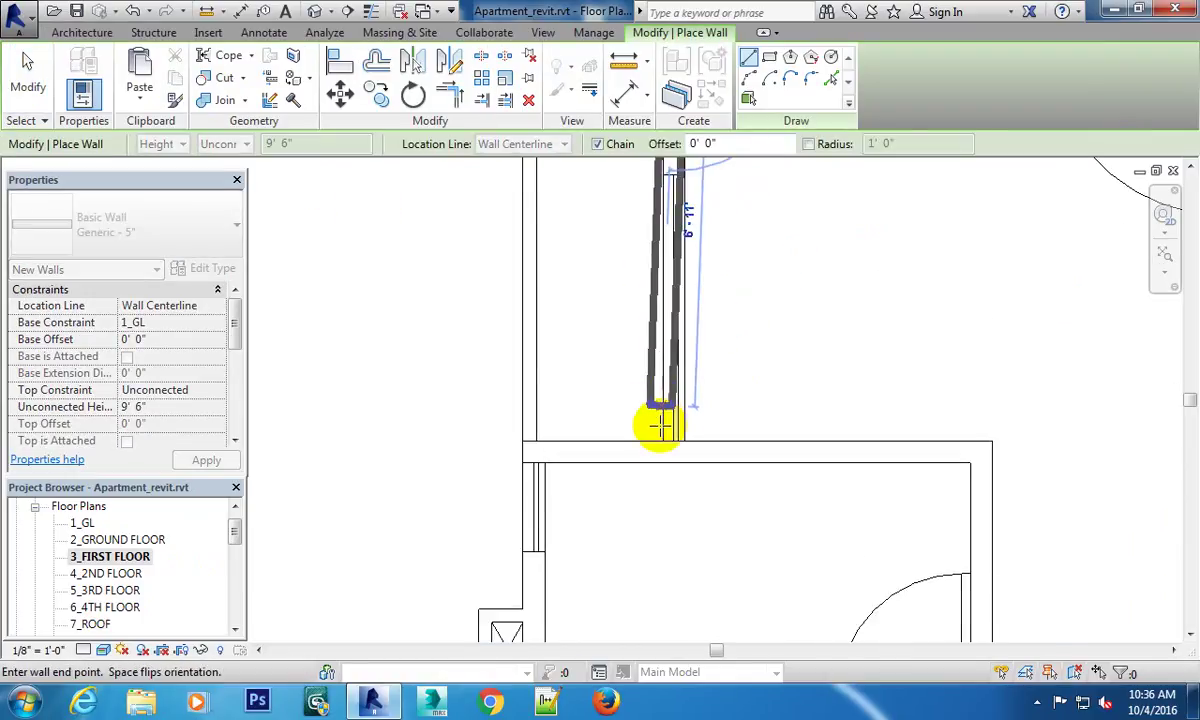
click(678, 447)
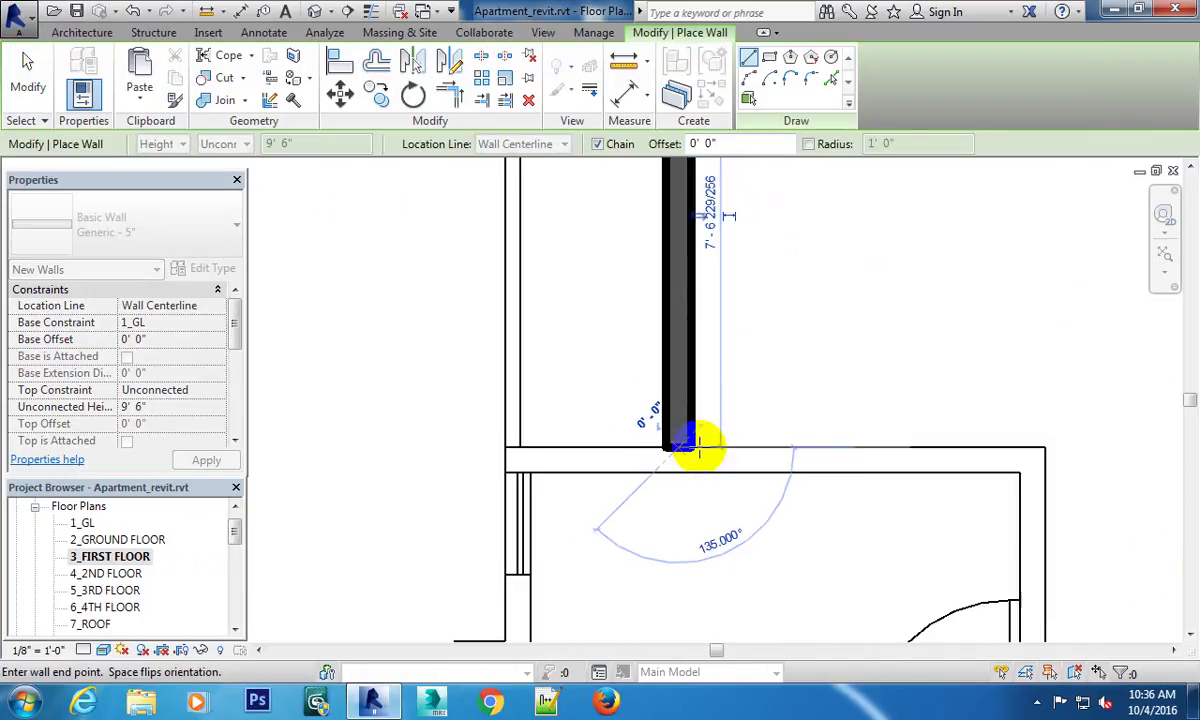
scroll(777, 428, down, 3)
key(Escape)
key(Escape)
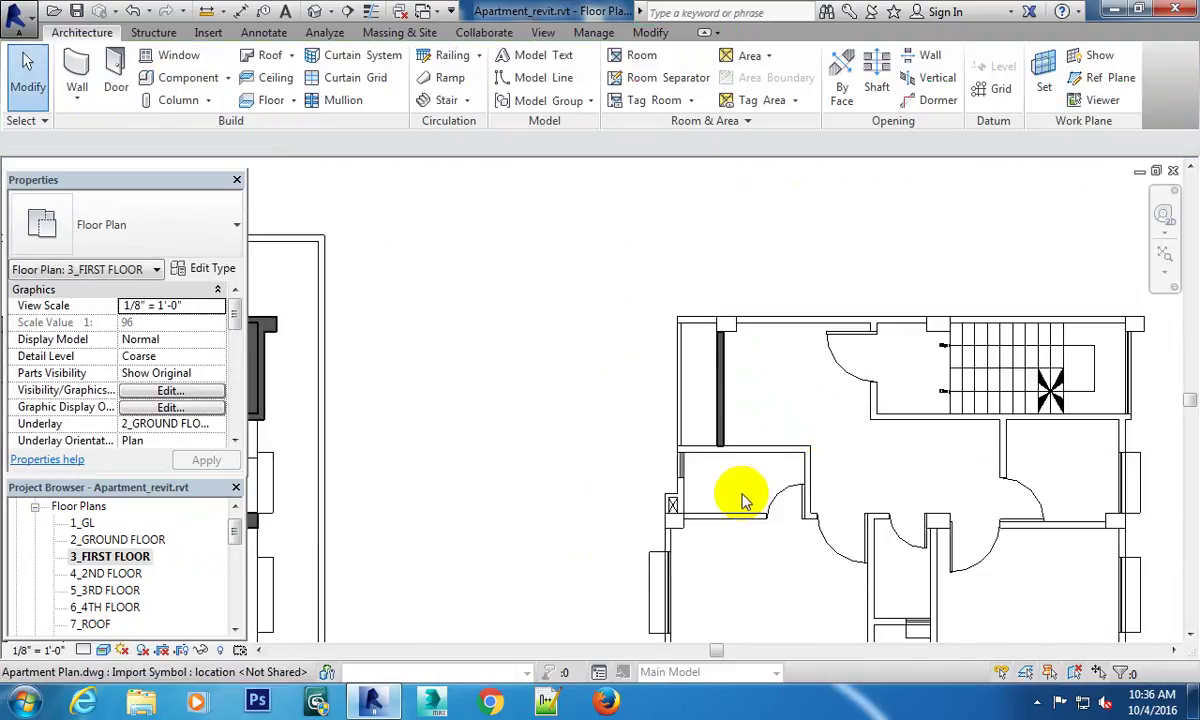
scroll(700, 375, up, 1)
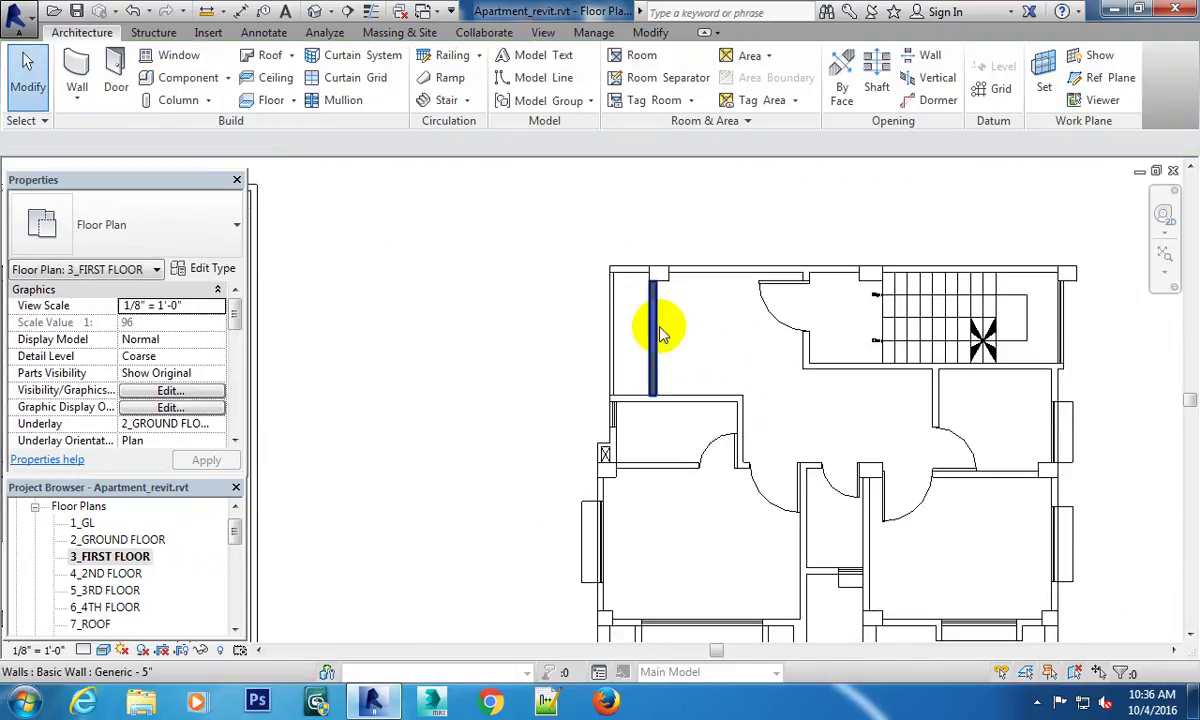
click(652, 328)
key(Delete)
scroll(668, 326, up, 2)
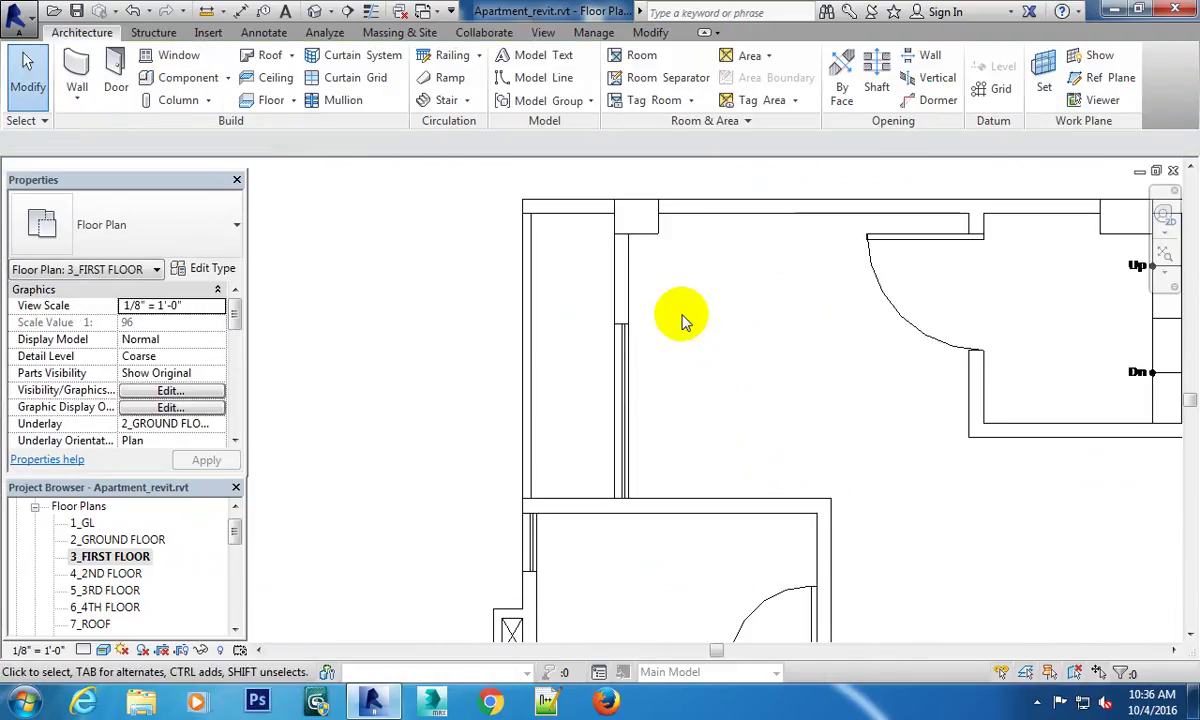
middle_drag(678, 336, 678, 358)
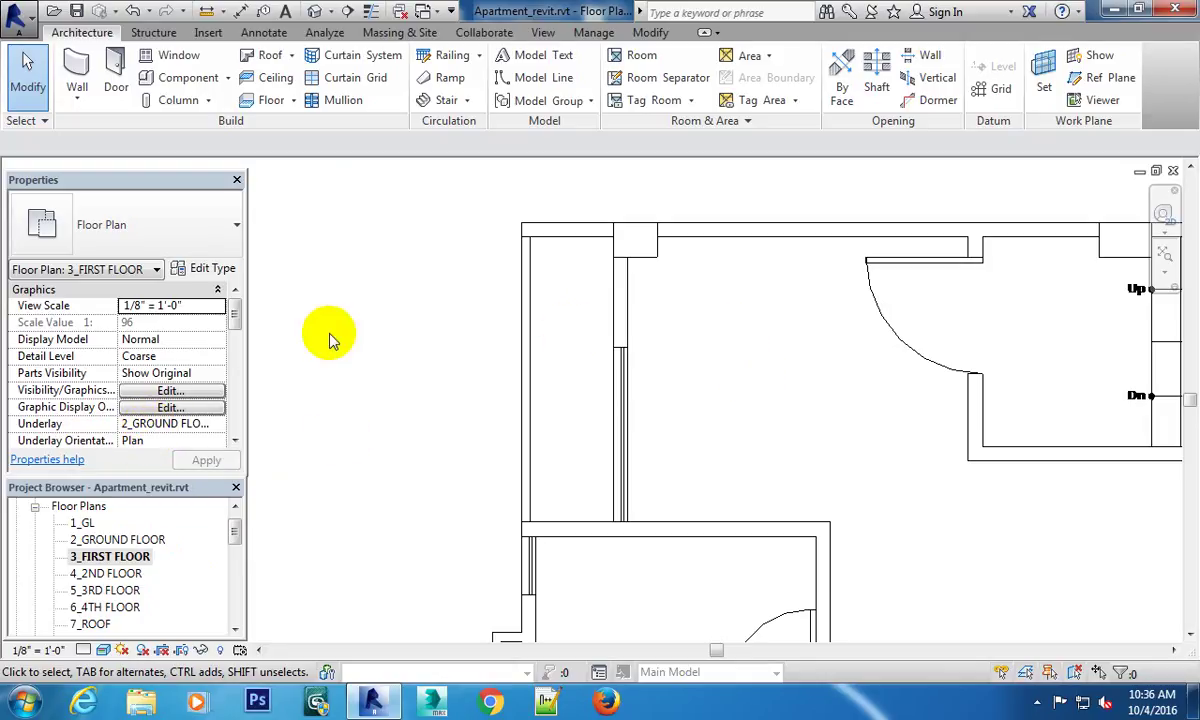
Draw a vertical wall down the stairwell-side partition, plus a horizontal segment to the outer left wall.
click(78, 68)
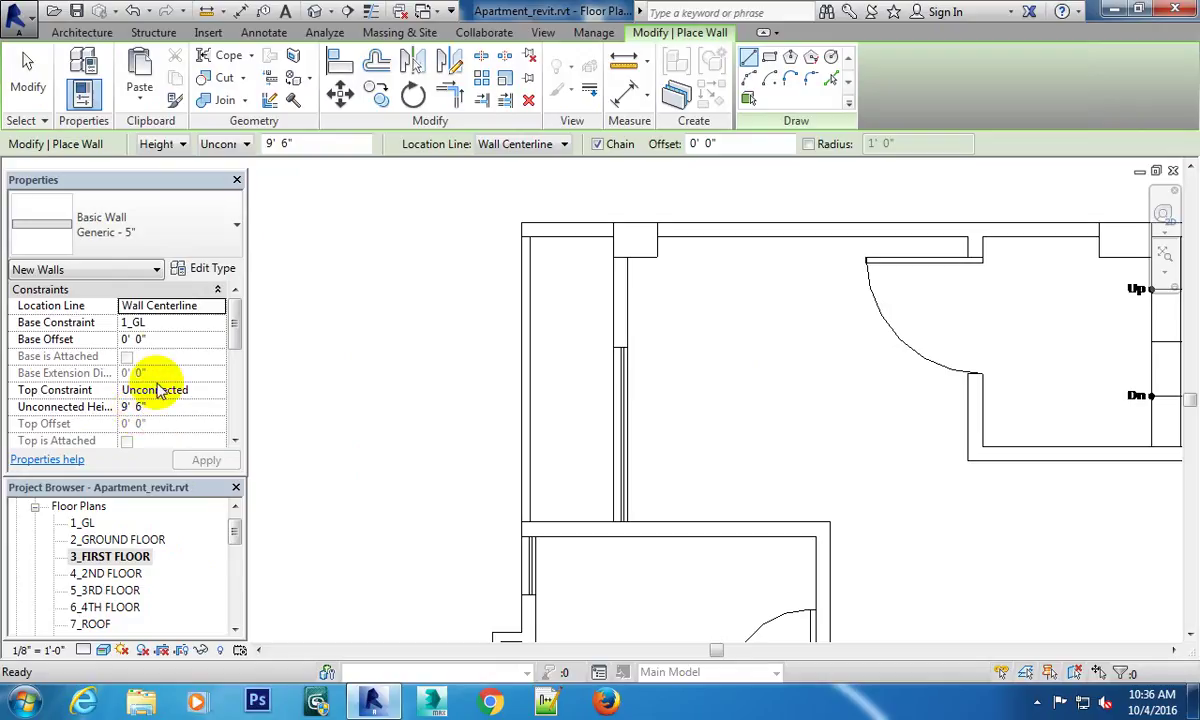
scroll(690, 300, up, 1)
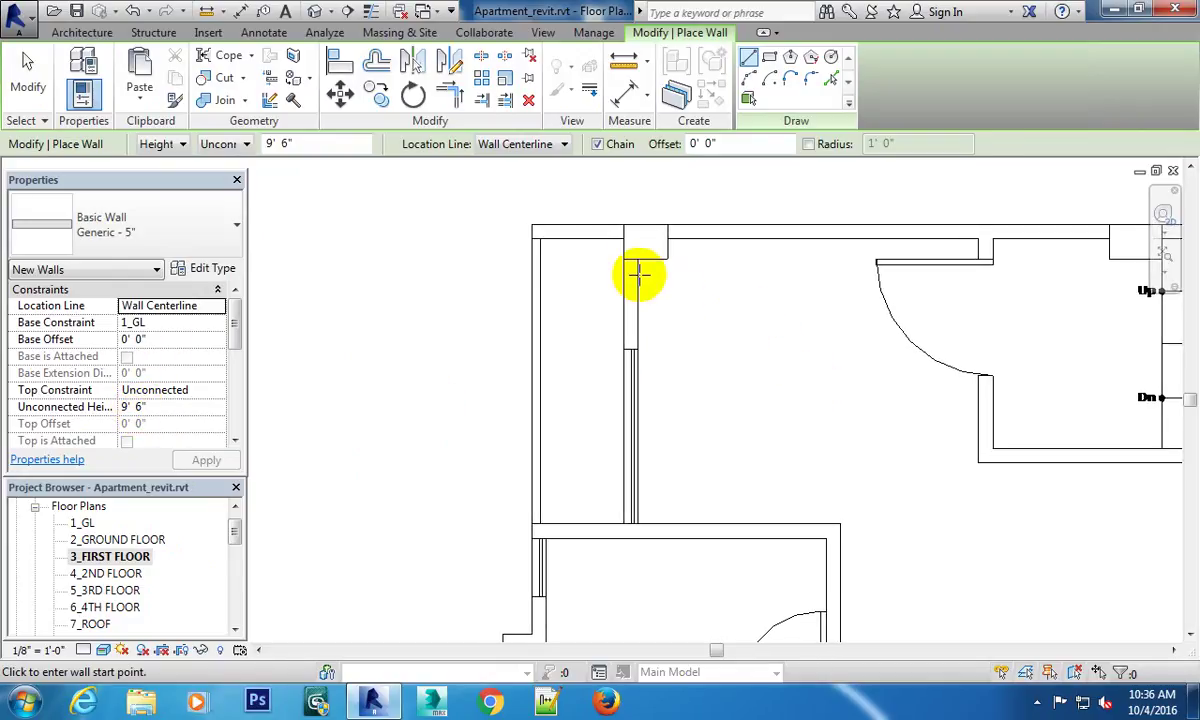
scroll(630, 260, up, 1)
click(625, 250)
middle_drag(595, 455, 621, 428)
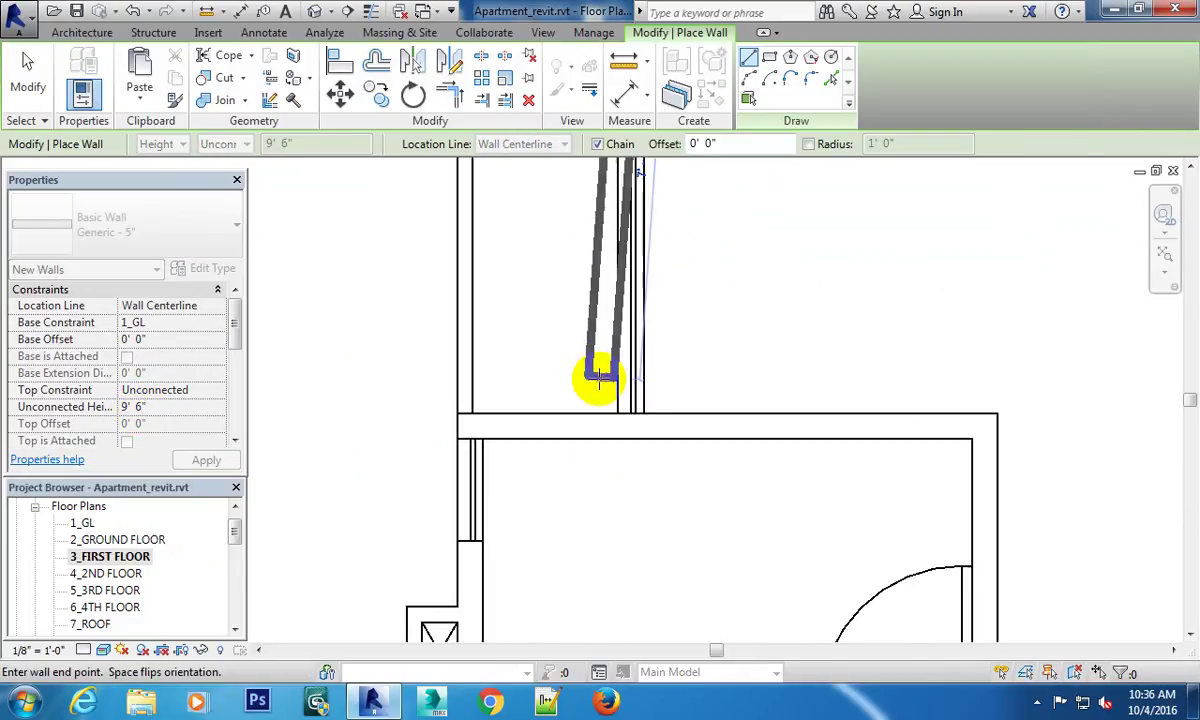
click(637, 439)
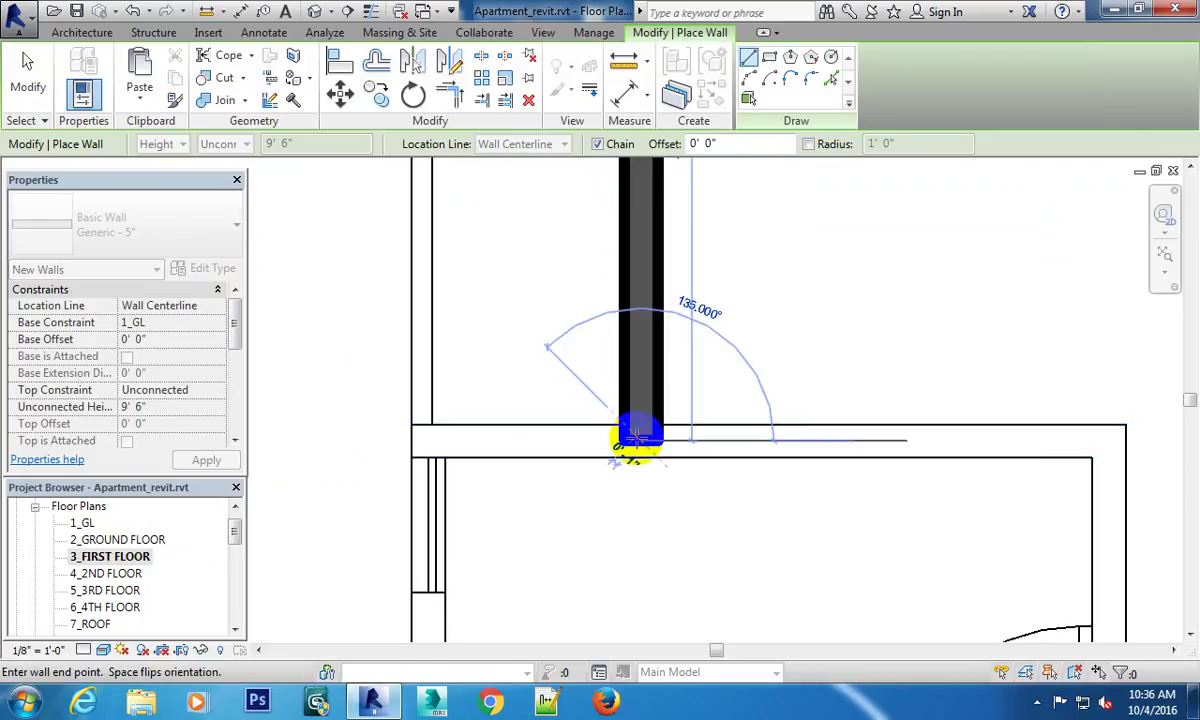
click(408, 437)
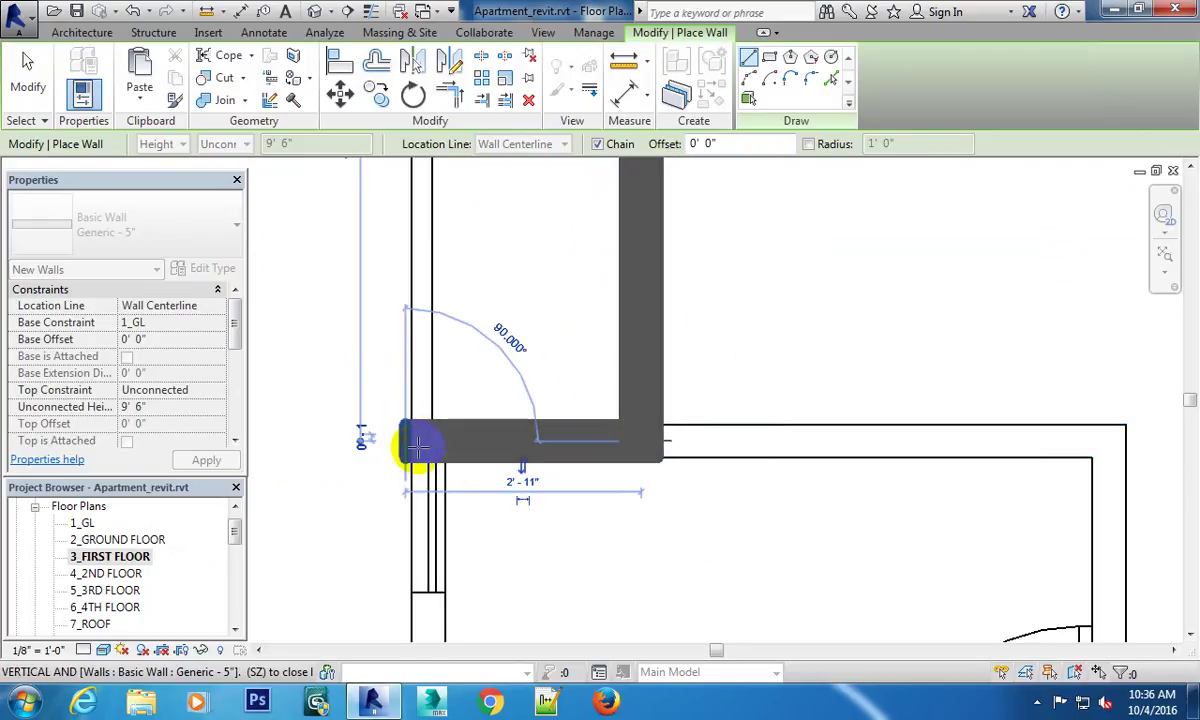
key(Escape)
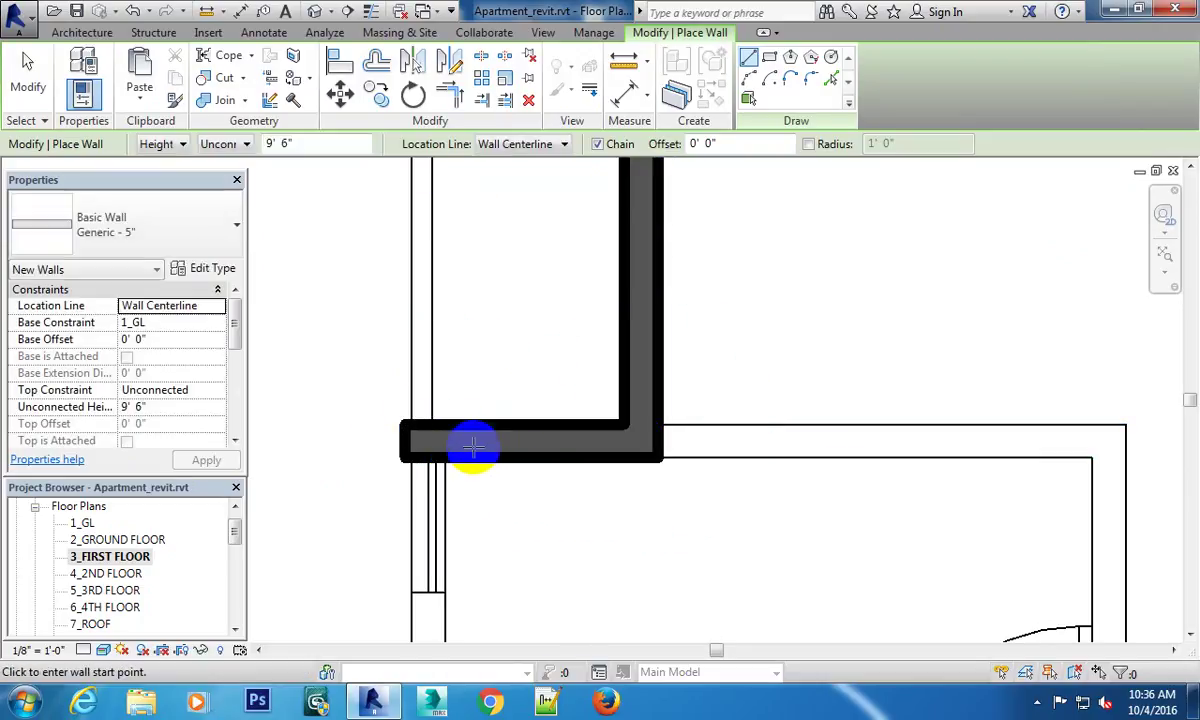
key(Escape)
Undo the horizontal wall, check the vertical Generic - 5" wall, and pan to the stairwell.
key(ctrl+z)
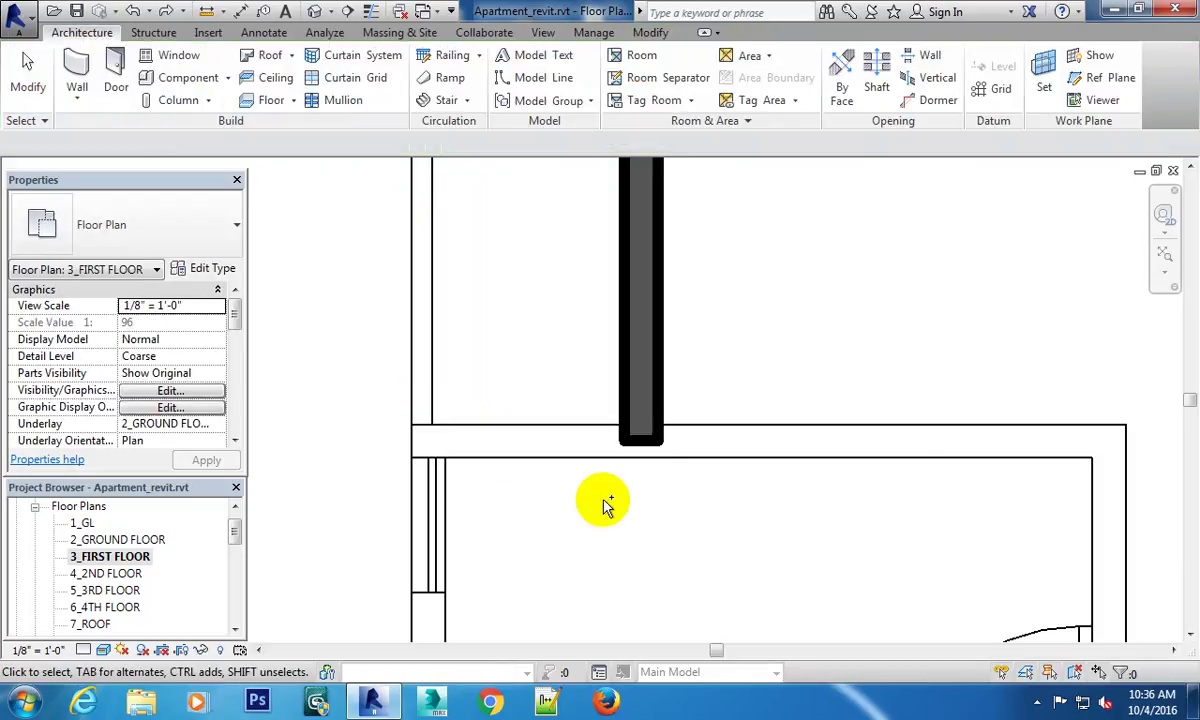
scroll(660, 450, down, 1)
click(655, 383)
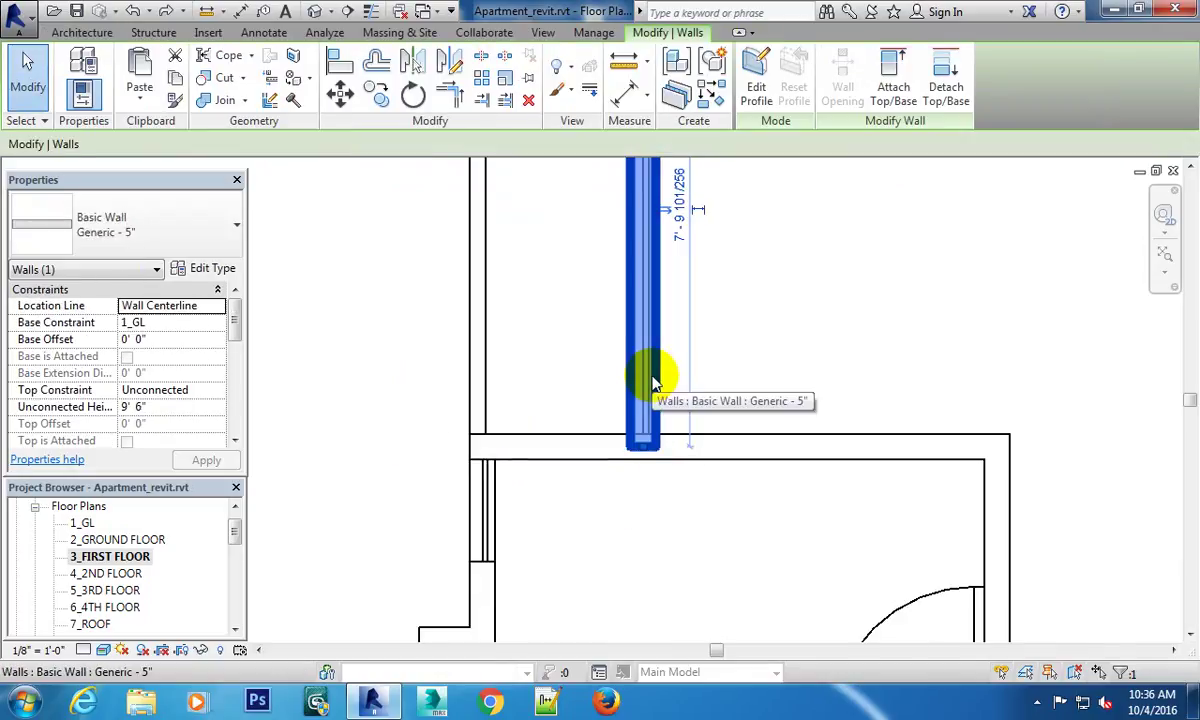
click(677, 380)
scroll(700, 360, down, 2)
scroll(651, 432, down, 1)
middle_drag(651, 432, 621, 364)
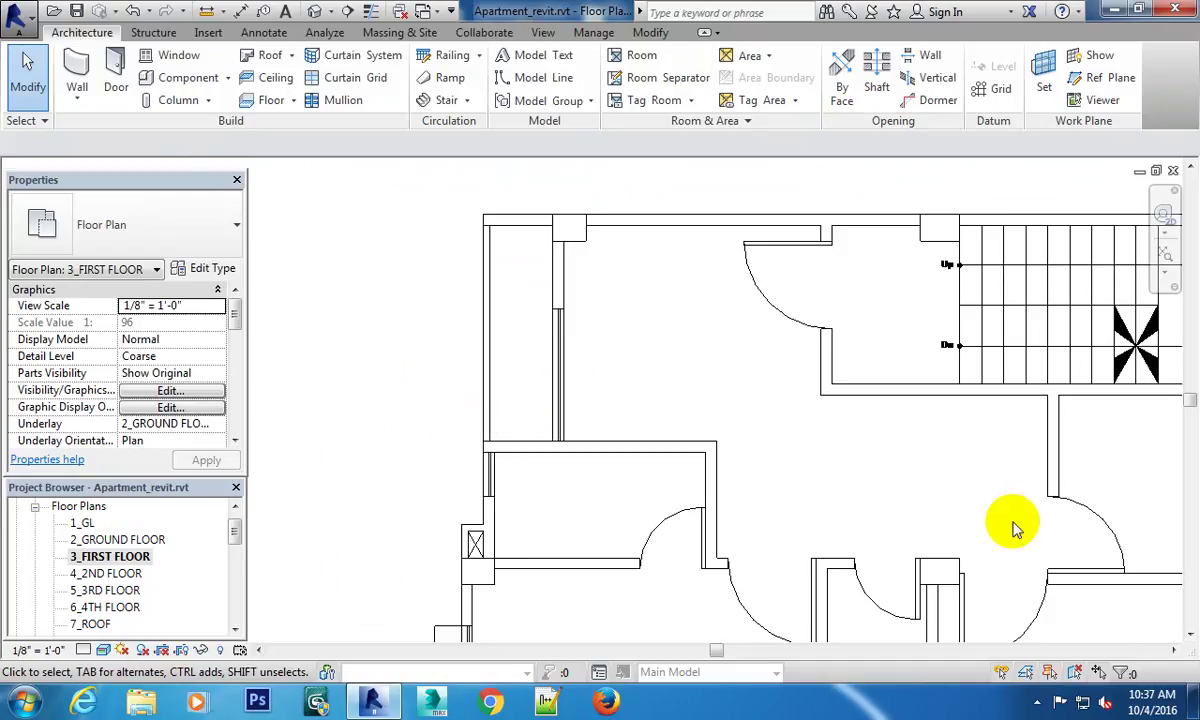
Draw a short wall from the intersection left of the stairs up to the upper intersection.
scroll(670, 356, down, 2)
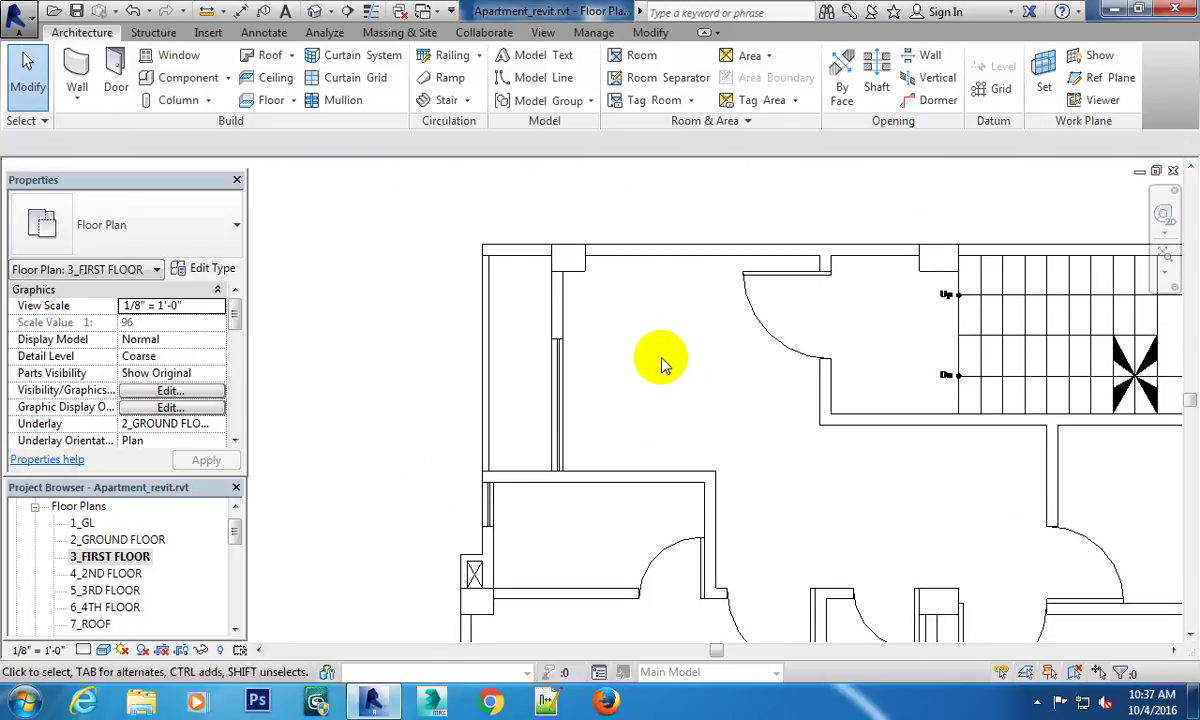
middle_drag(657, 356, 595, 357)
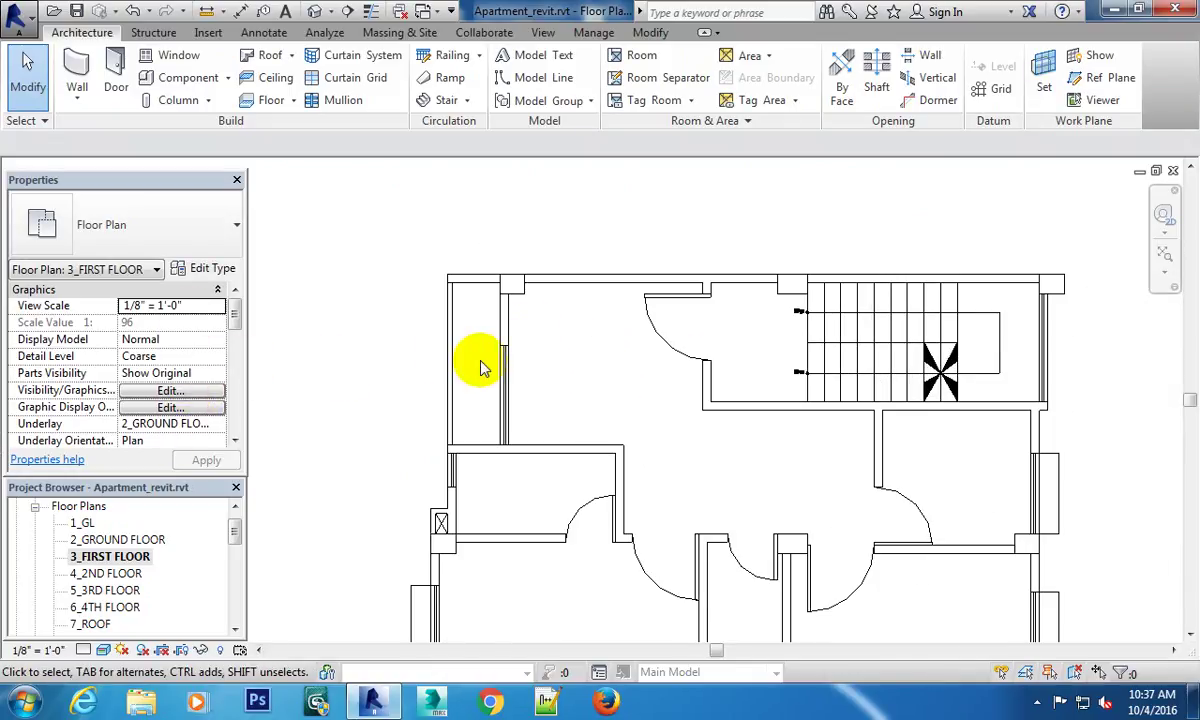
click(77, 75)
scroll(619, 295, up, 2)
scroll(855, 307, up, 1)
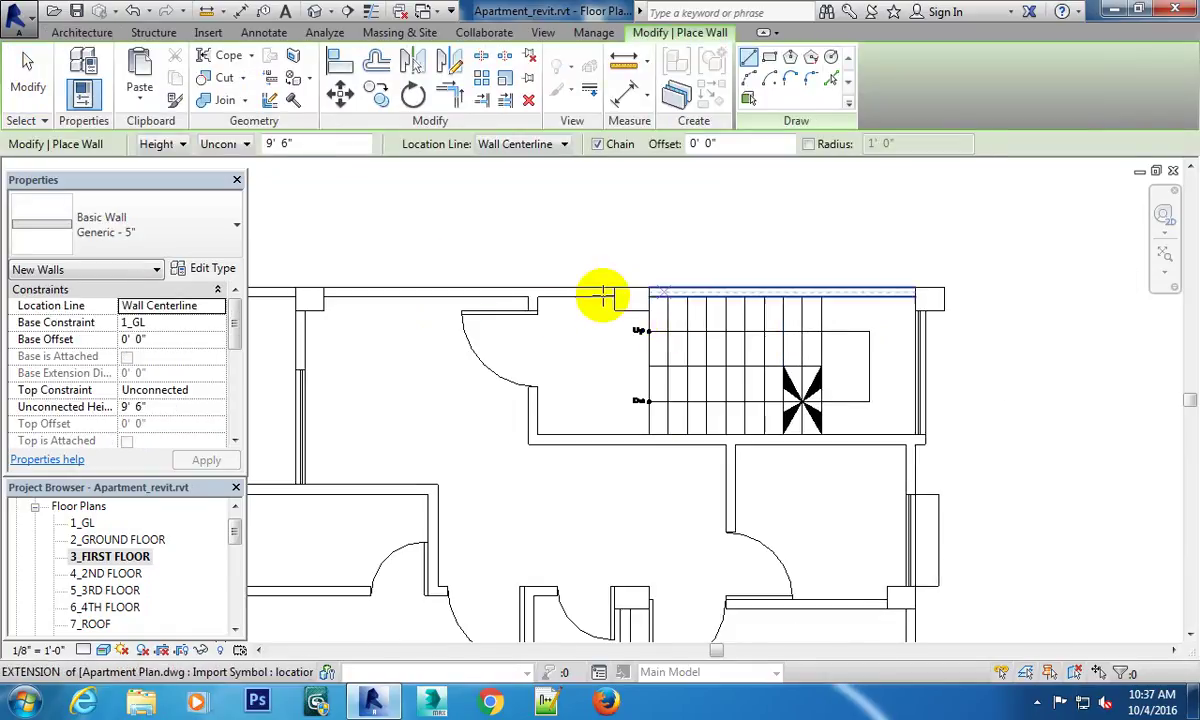
scroll(691, 407, up, 2)
scroll(571, 507, up, 3)
scroll(567, 478, up, 2)
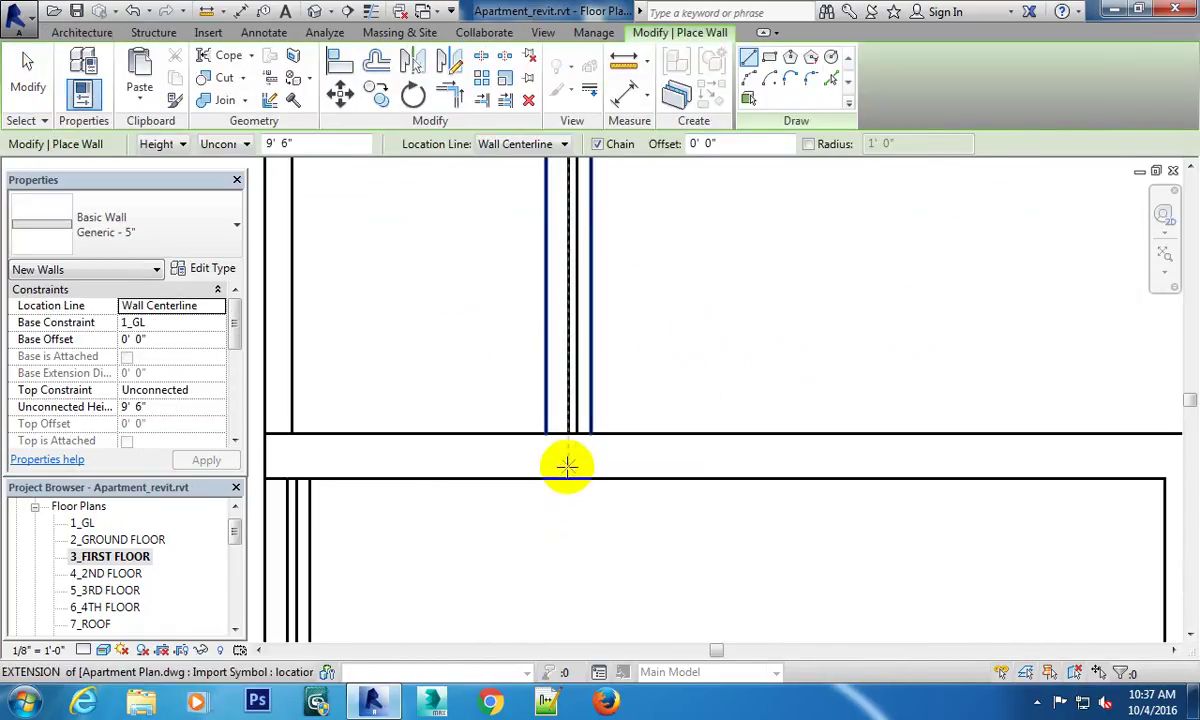
click(568, 428)
scroll(569, 428, down, 3)
scroll(580, 390, down, 3)
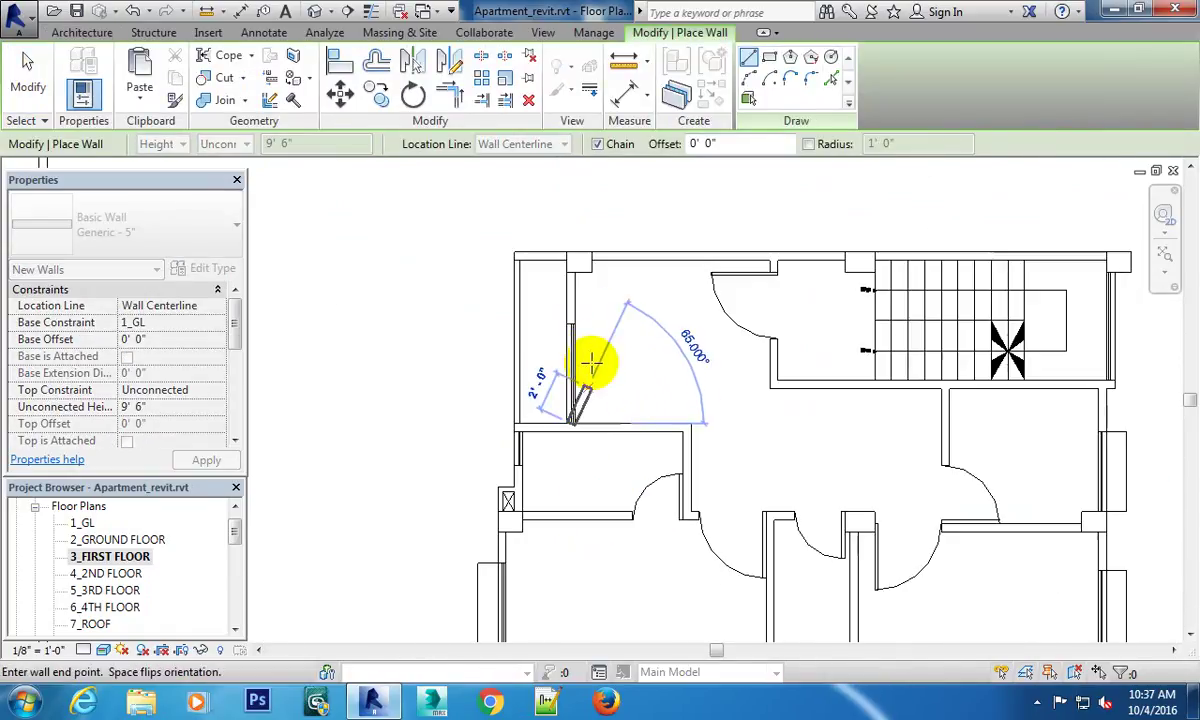
scroll(555, 380, up, 2)
scroll(545, 392, up, 1)
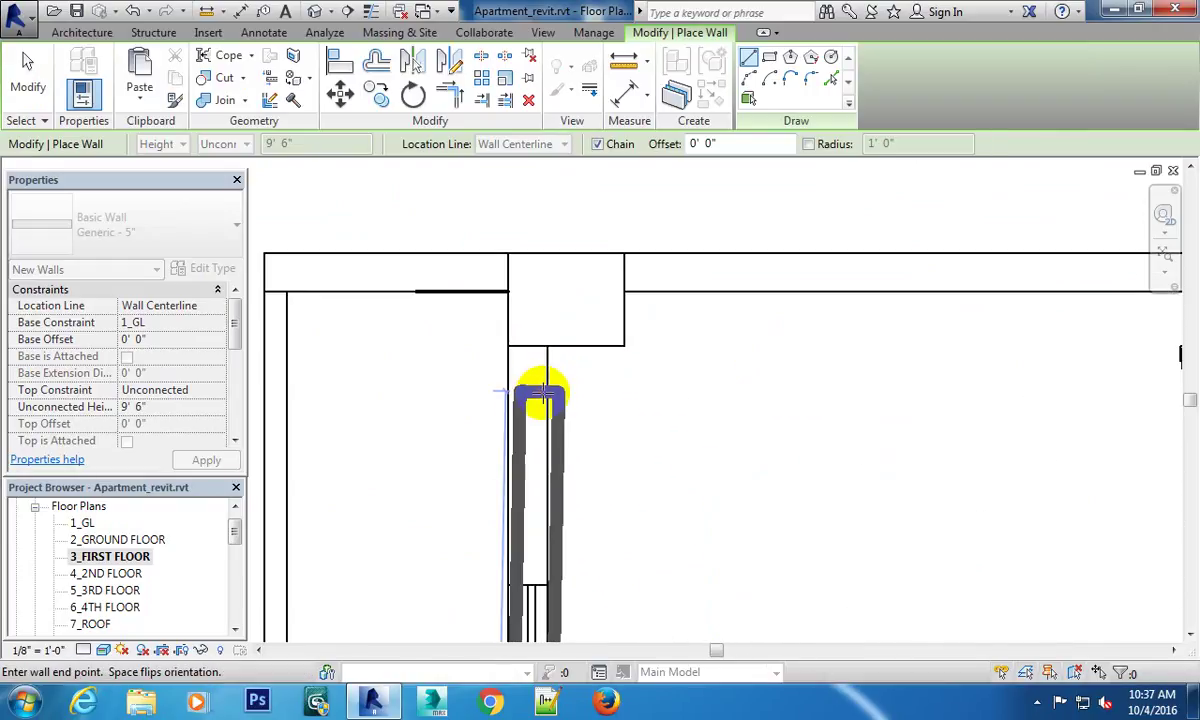
click(528, 345)
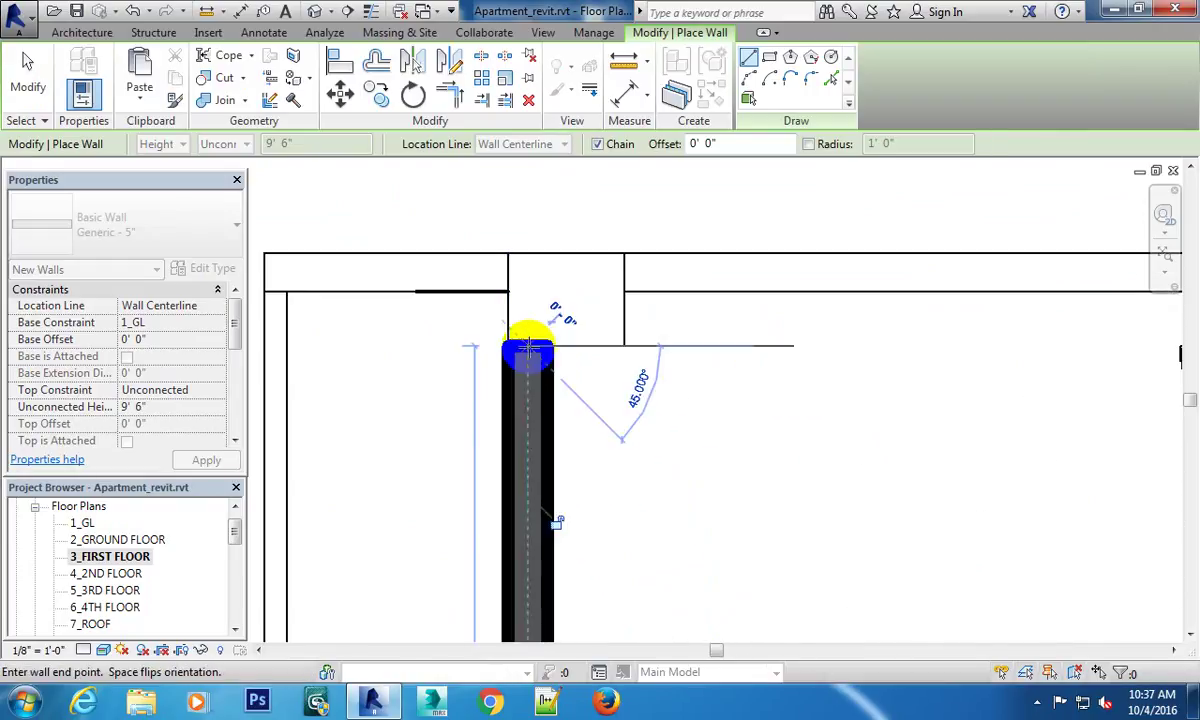
scroll(540, 350, down, 2)
key(Escape)
Trace a wall along the top outer wall to the corner beside the stairs.
middle_drag(666, 391, 477, 351)
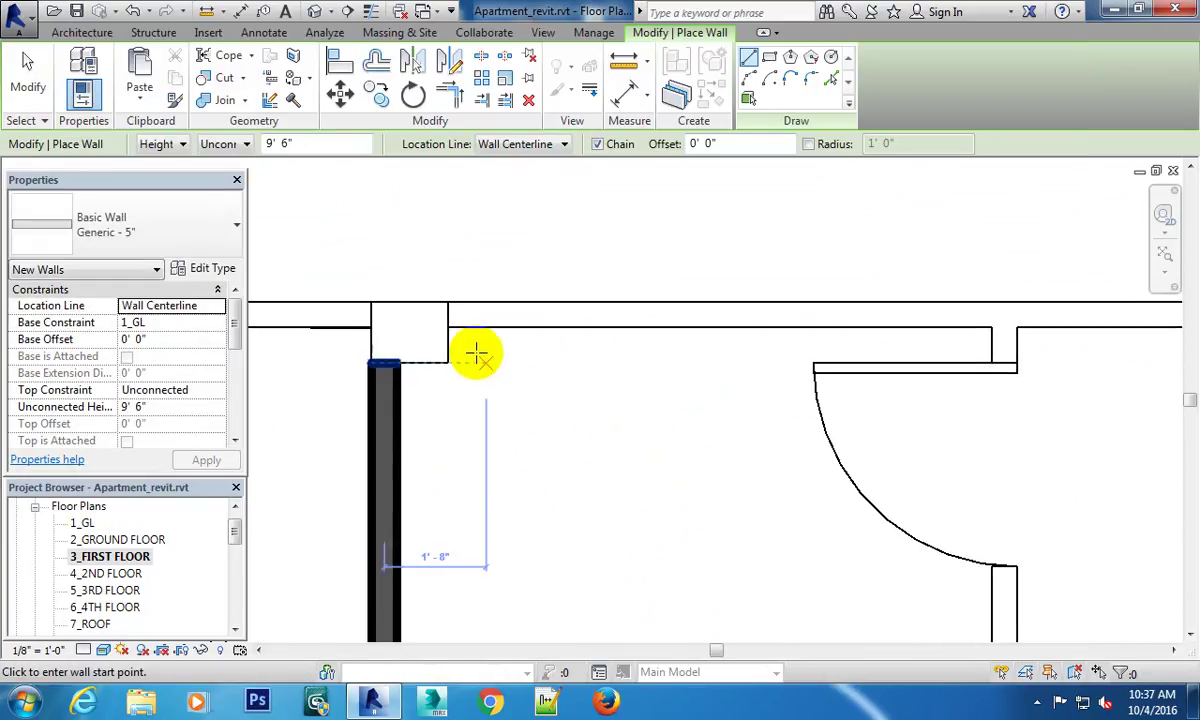
scroll(490, 318, up, 2)
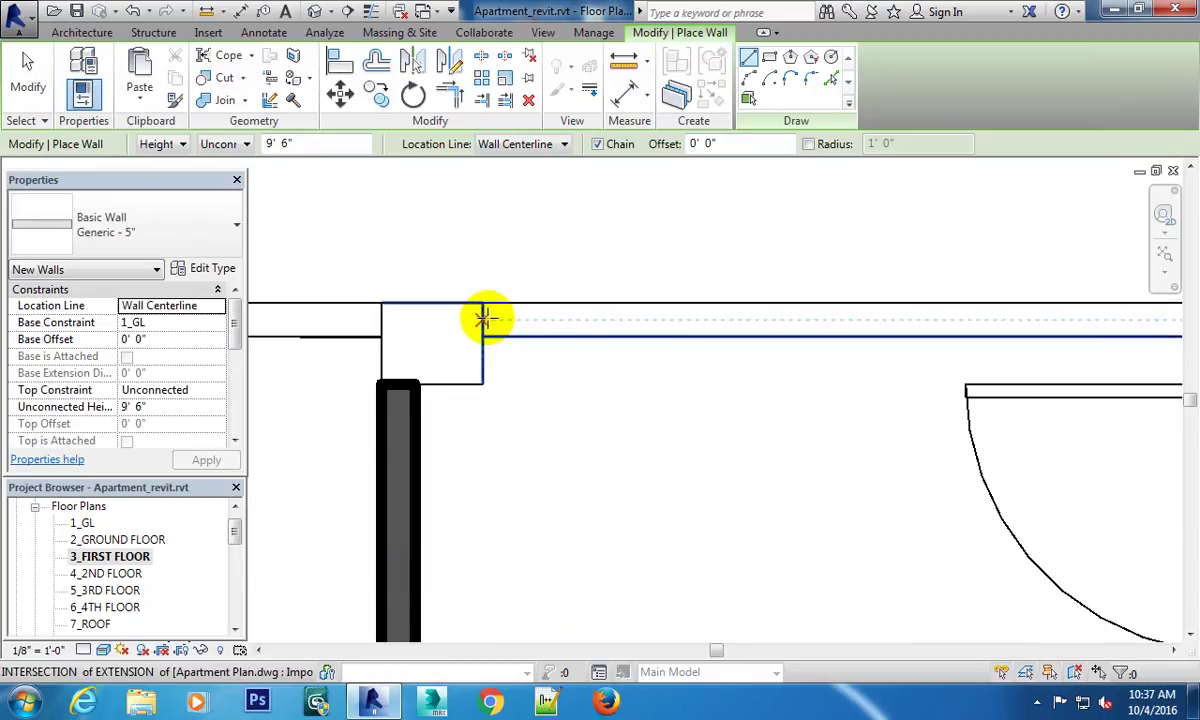
click(487, 321)
scroll(611, 354, down, 2)
mouse_move(611, 354)
middle_down()
mouse_move(484, 372)
mouse_move(320, 368)
middle_up()
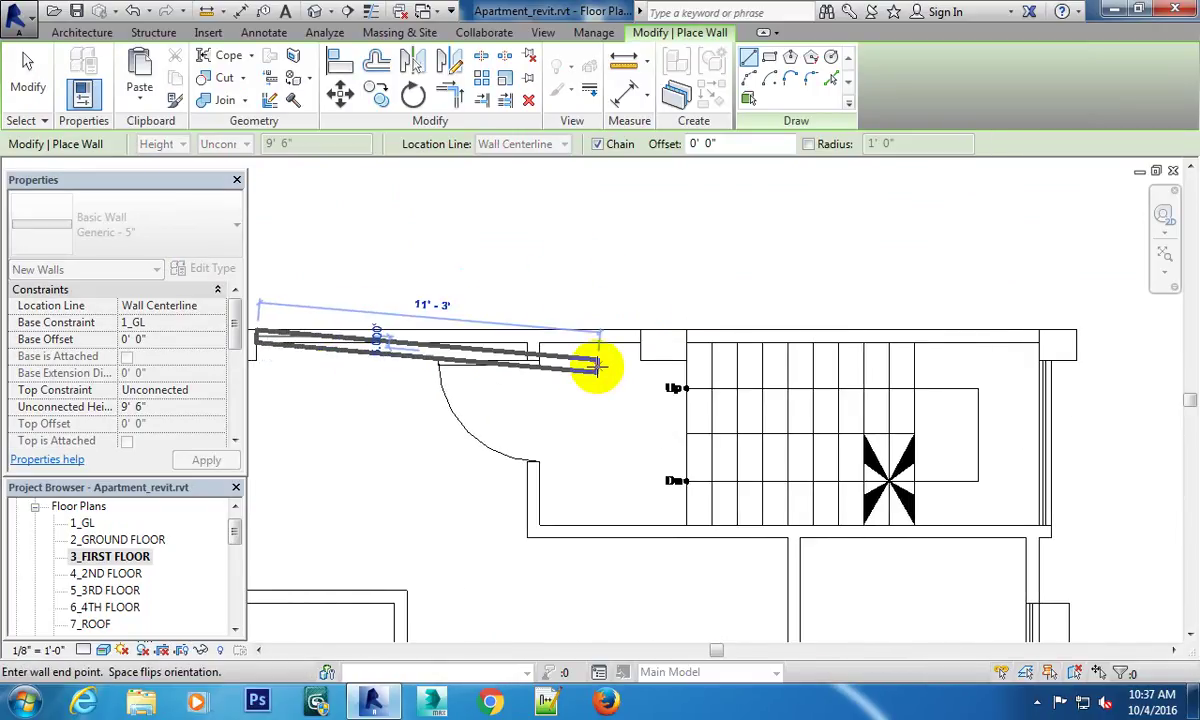
scroll(620, 380, down, 1)
middle_drag(651, 397, 833, 394)
scroll(670, 349, up, 1)
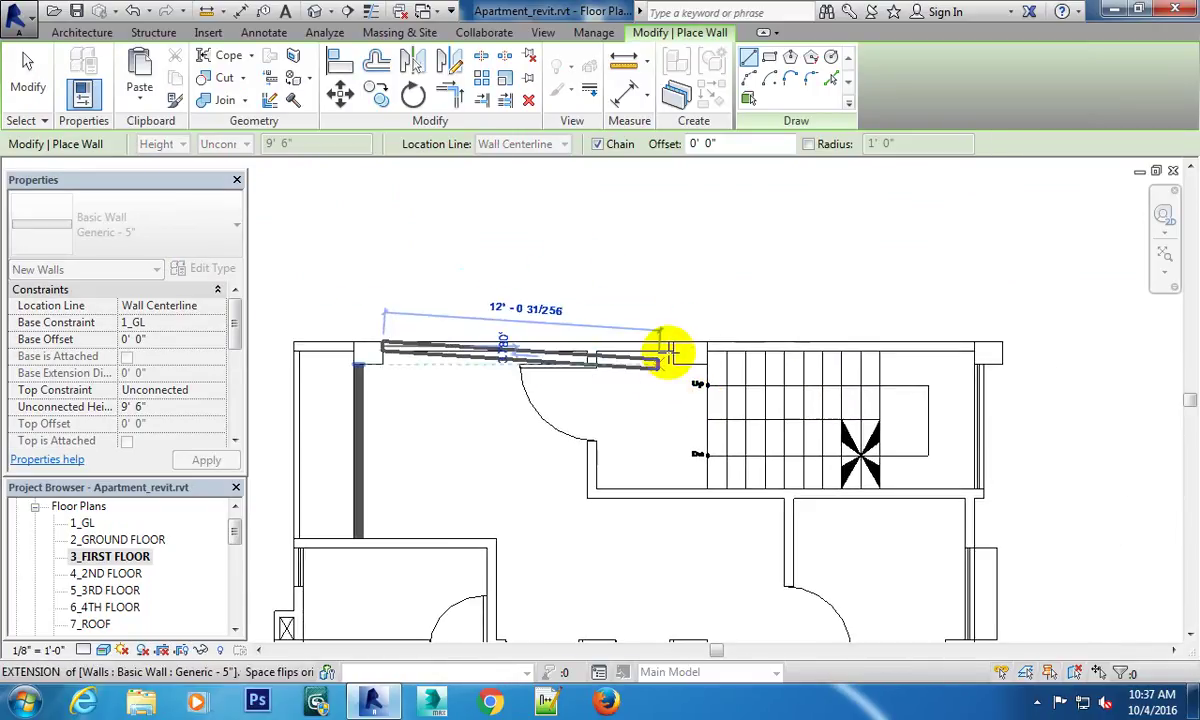
scroll(702, 367, up, 1)
scroll(660, 347, up, 2)
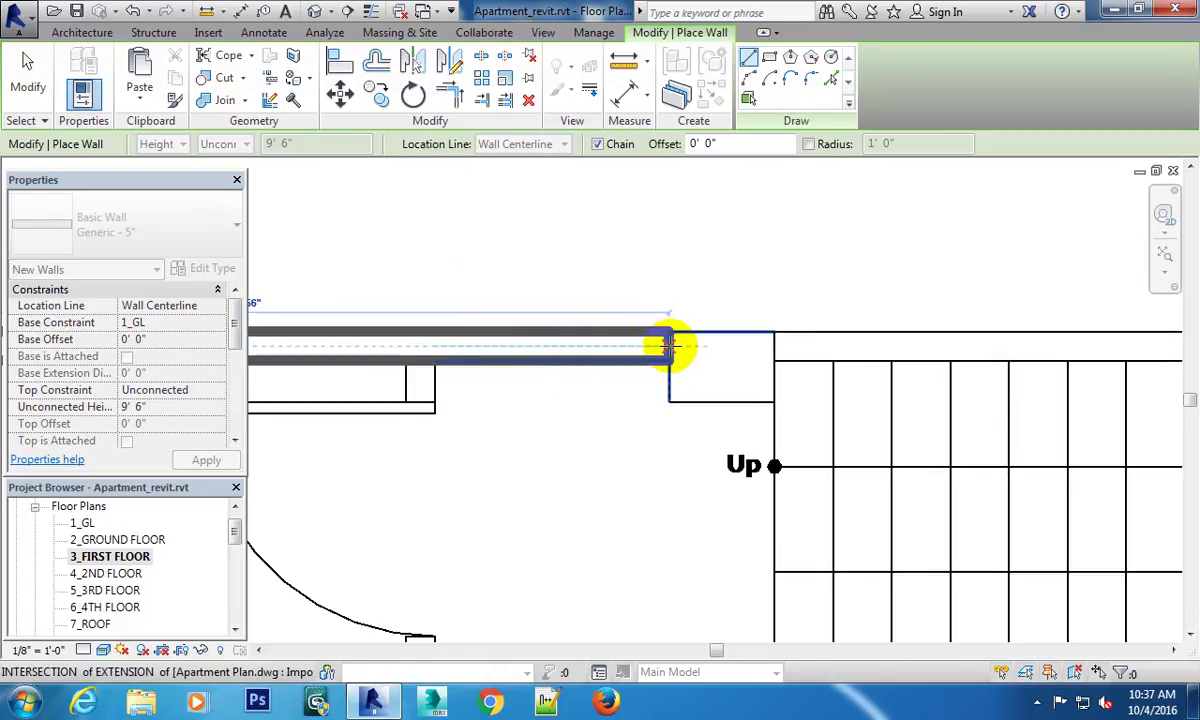
click(662, 345)
scroll(667, 345, down, 2)
key(Escape)
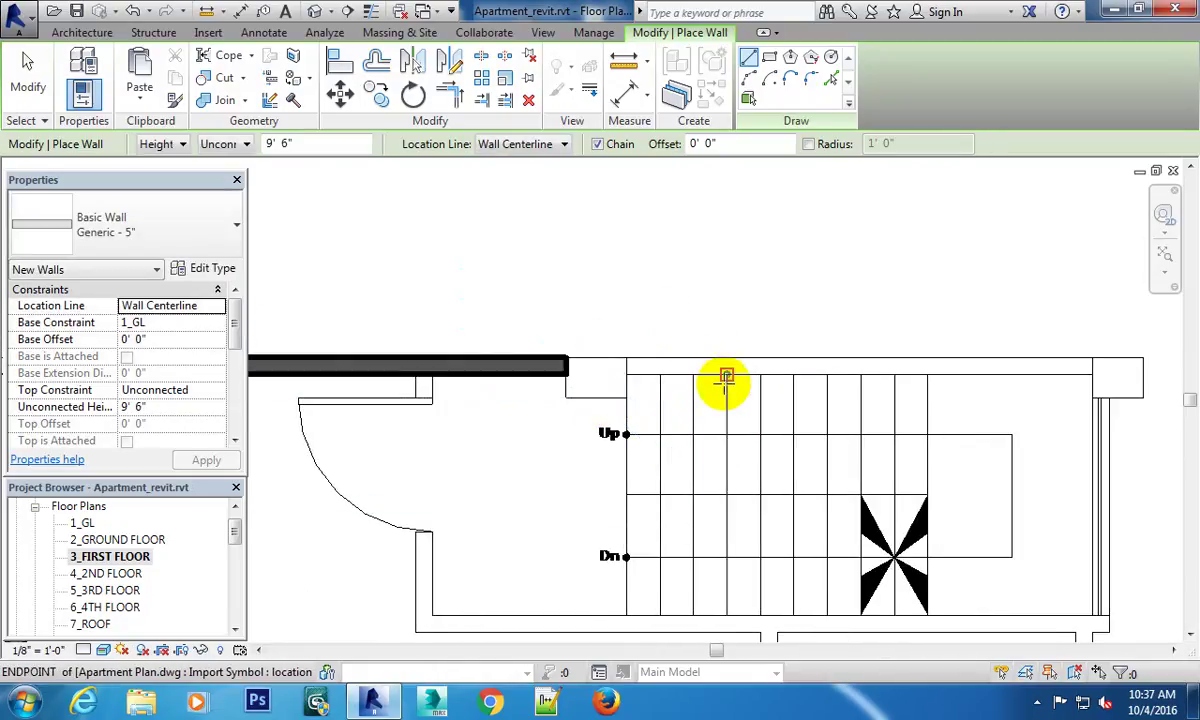
Draw a wall across the stairwell's top from its upper-left to upper-right corner.
scroll(517, 383, up, 2)
scroll(447, 364, up, 2)
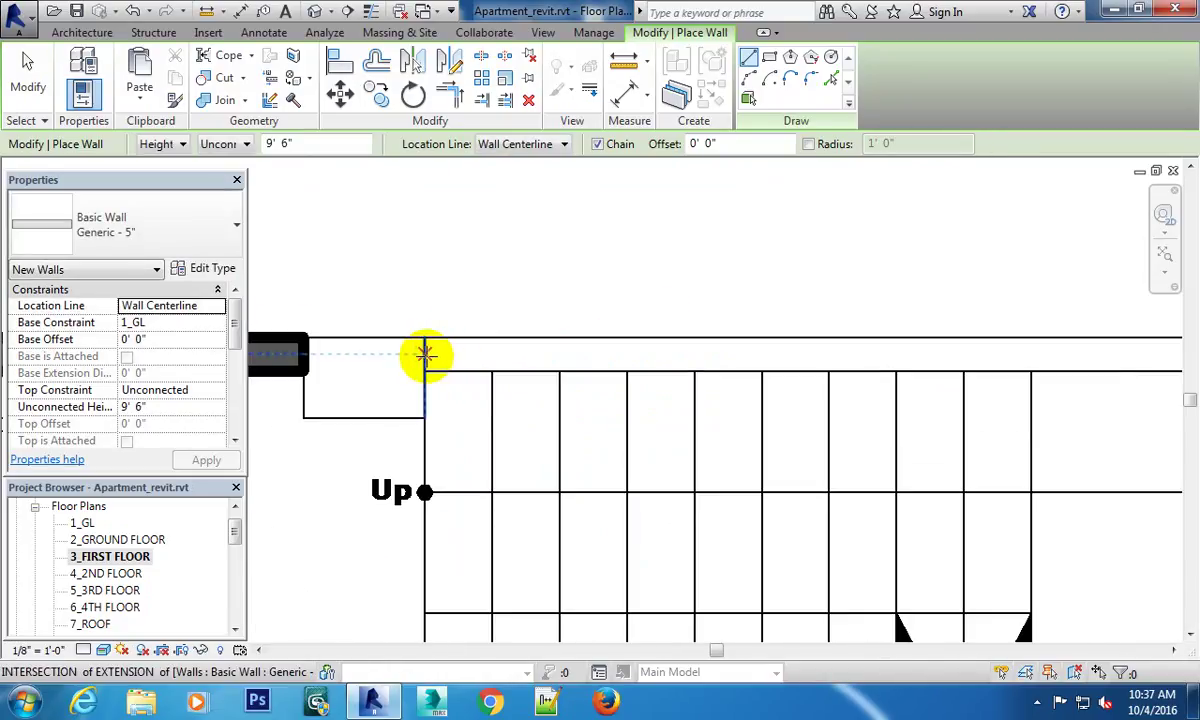
click(425, 355)
scroll(450, 360, down, 2)
scroll(800, 362, up, 2)
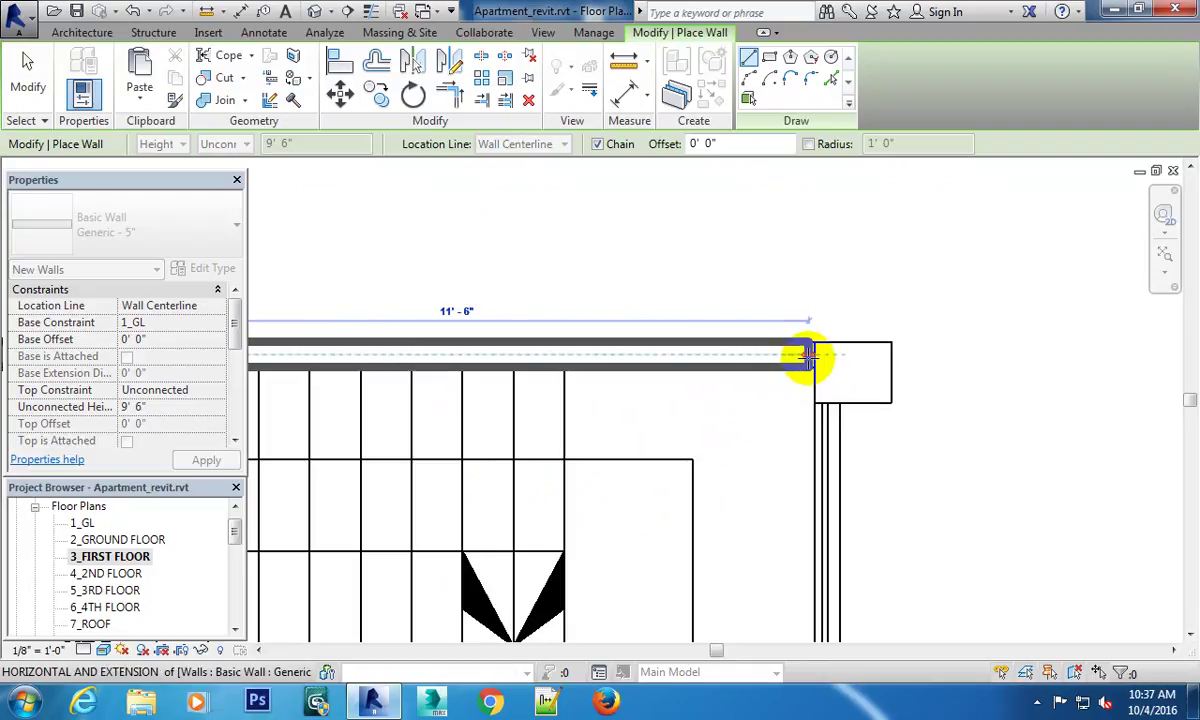
click(815, 355)
scroll(820, 360, down, 2)
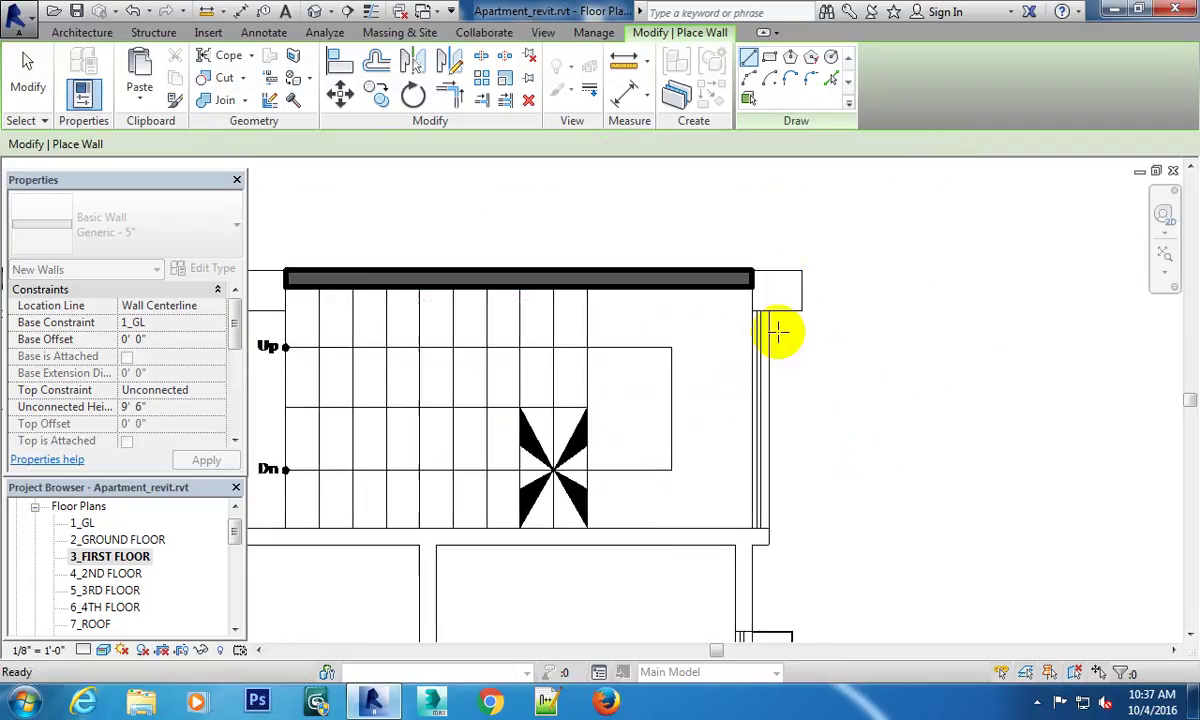
key(Escape)
Draw the stairwell's right wall from its upper corner down to its lower corner.
scroll(760, 325, up, 2)
scroll(742, 318, up, 1)
click(759, 300)
scroll(759, 300, down, 2)
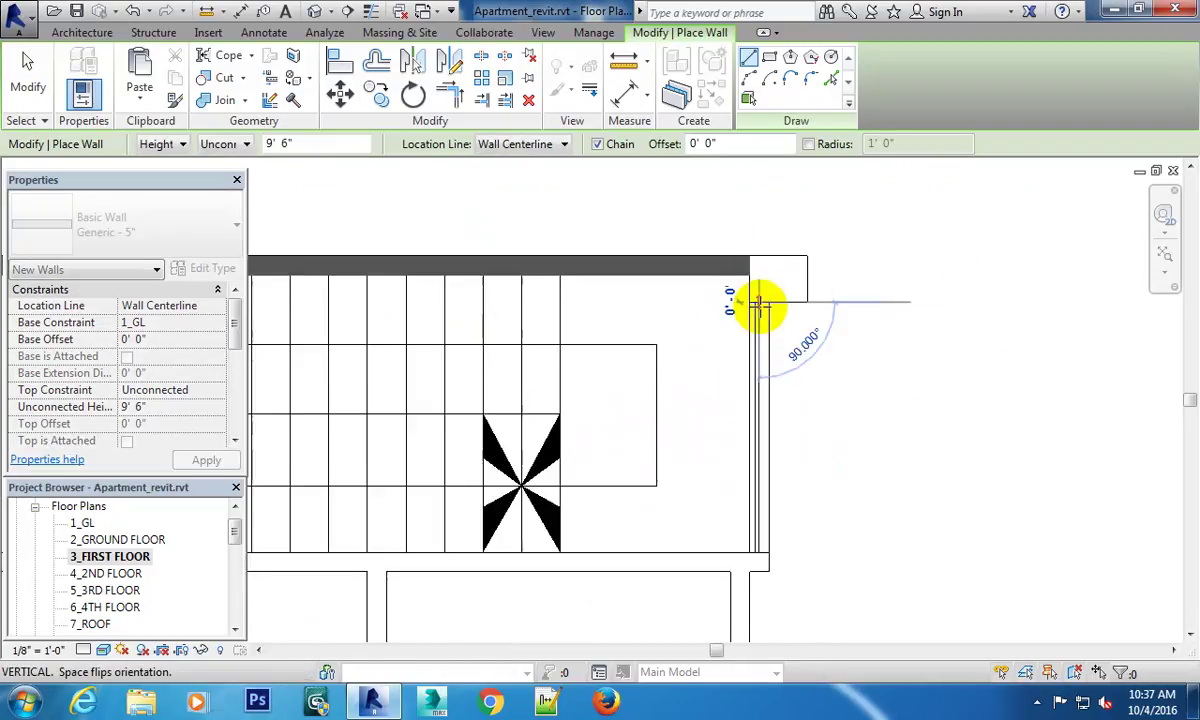
scroll(758, 505, up, 2)
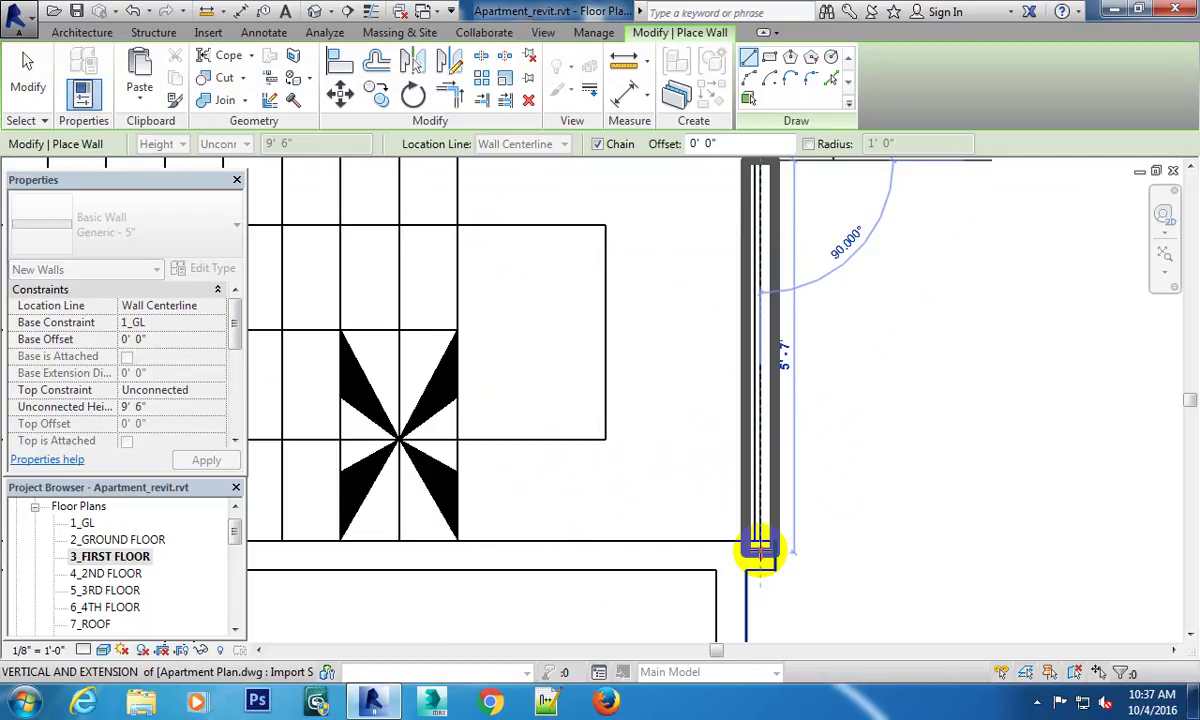
click(759, 549)
scroll(737, 549, down, 2)
Continue the chain along the stairwell's bottom edge and up its left side to the upper wall.
middle_drag(737, 549, 943, 482)
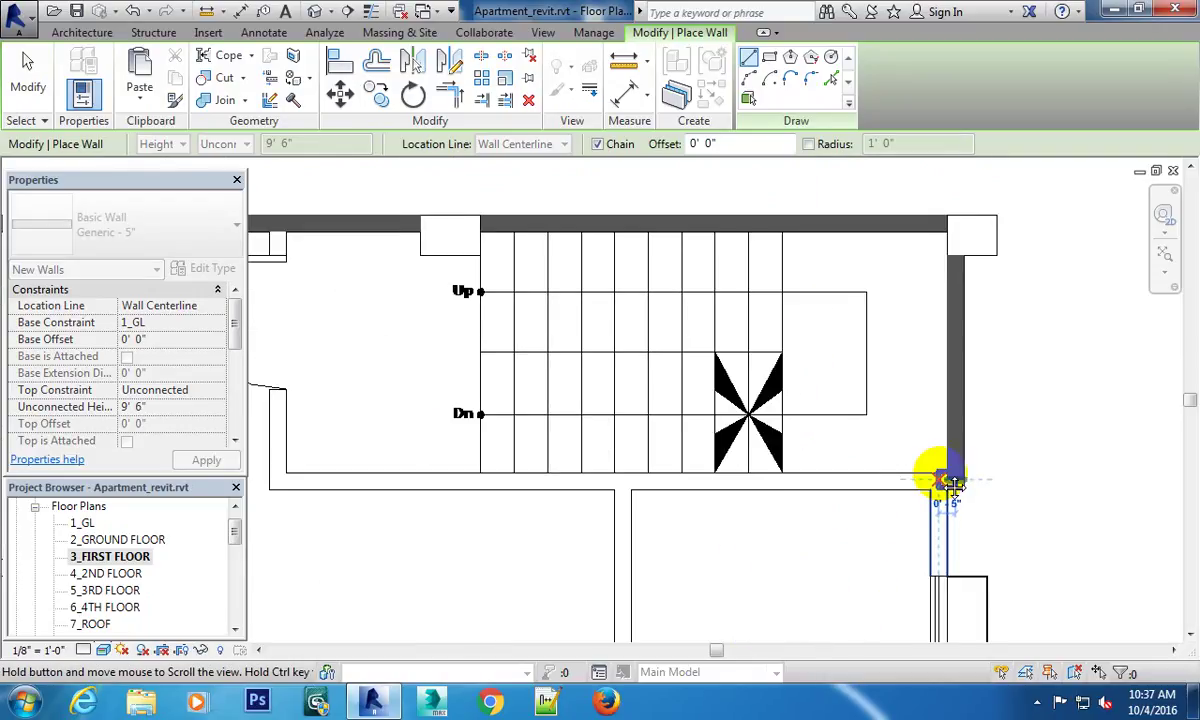
scroll(777, 477, down, 1)
middle_drag(777, 477, 943, 483)
scroll(678, 450, up, 1)
scroll(624, 461, up, 2)
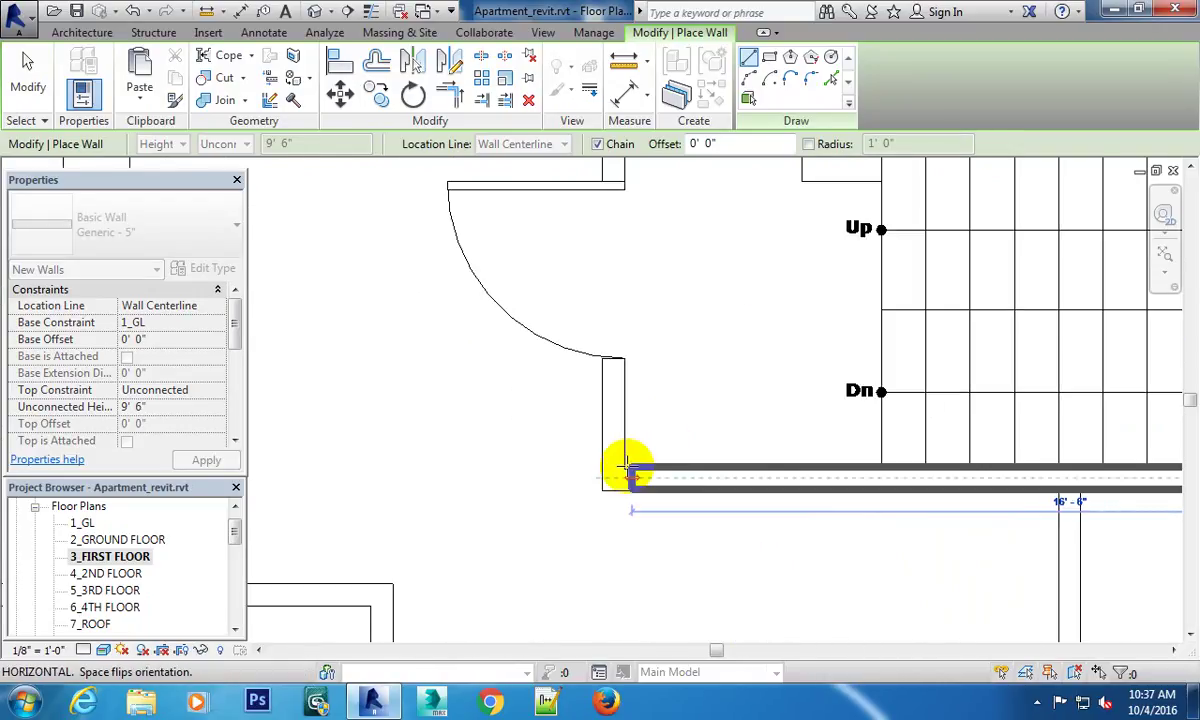
click(620, 477)
middle_drag(617, 405, 630, 605)
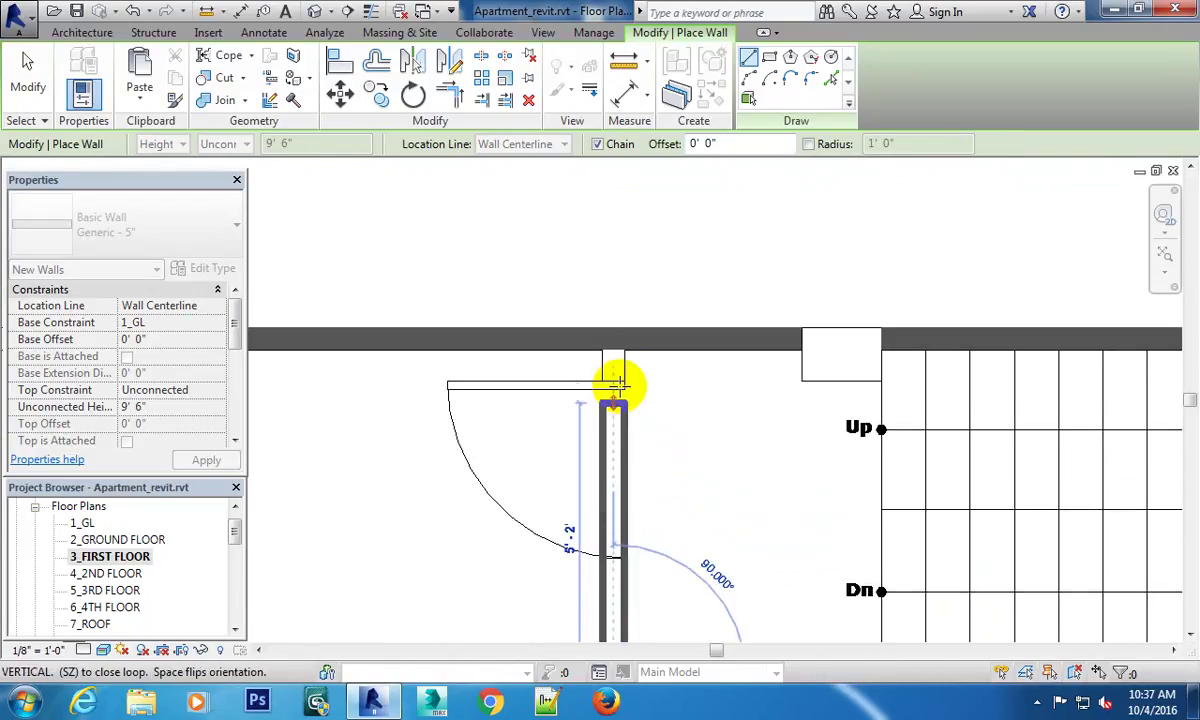
click(617, 345)
scroll(694, 442, down, 2)
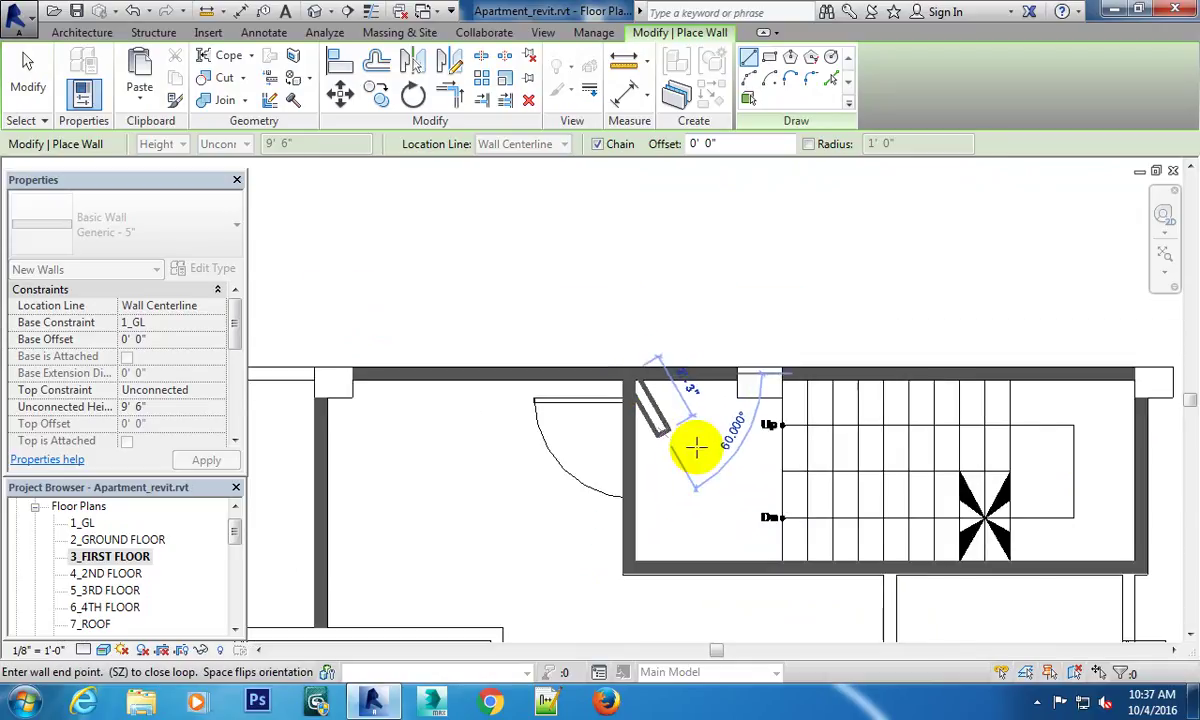
key(Escape)
Draw a wall from the stairwell's lower-right corner down to the room's lower-right corner.
scroll(790, 415, up, 2)
scroll(755, 430, up, 2)
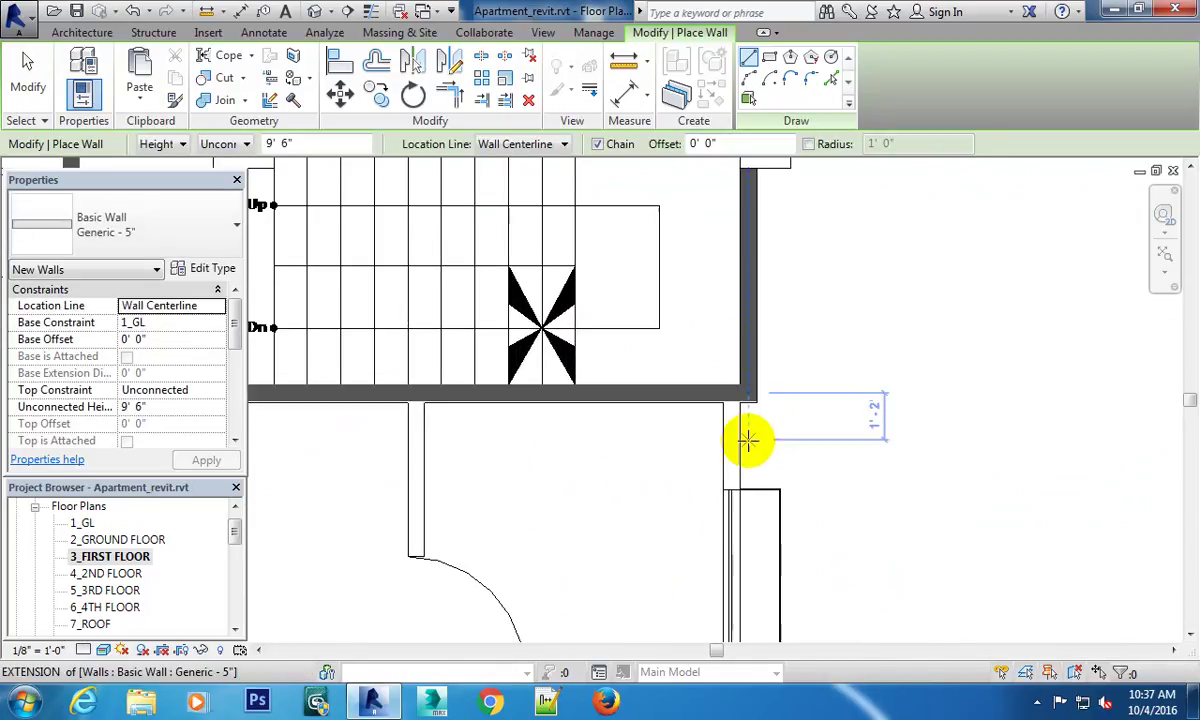
scroll(765, 395, up, 2)
scroll(775, 320, up, 1)
scroll(770, 295, down, 1)
scroll(790, 292, down, 1)
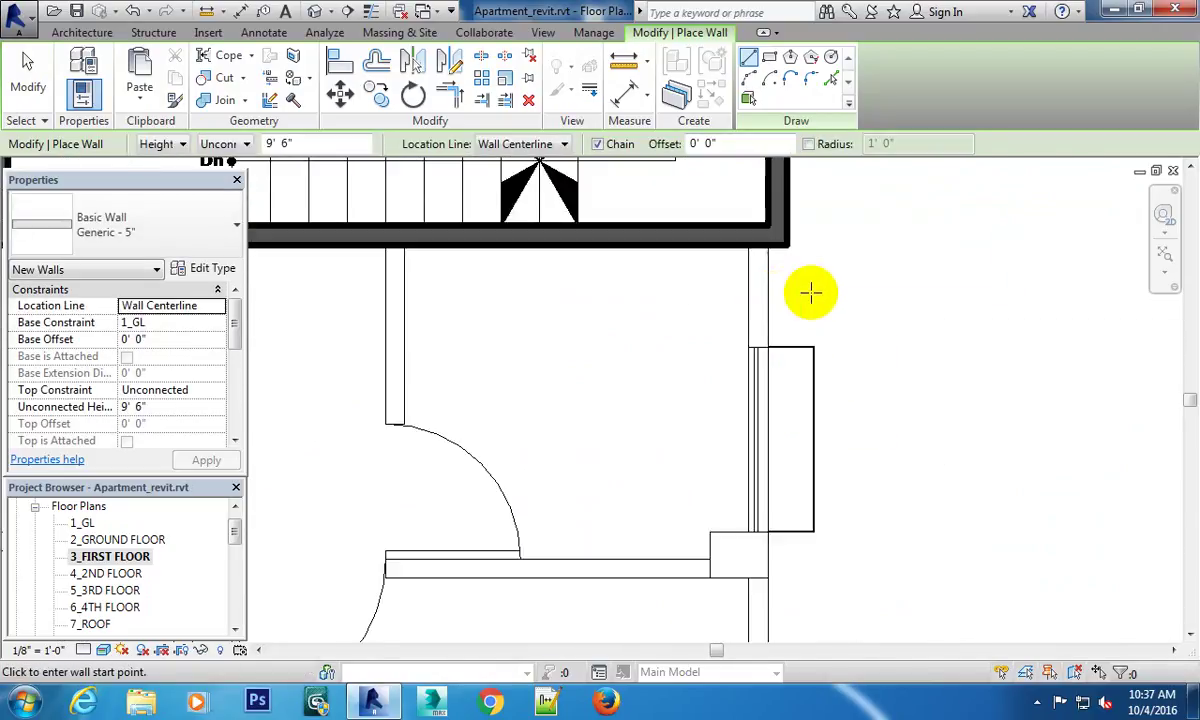
scroll(830, 305, down, 1)
scroll(870, 325, down, 1)
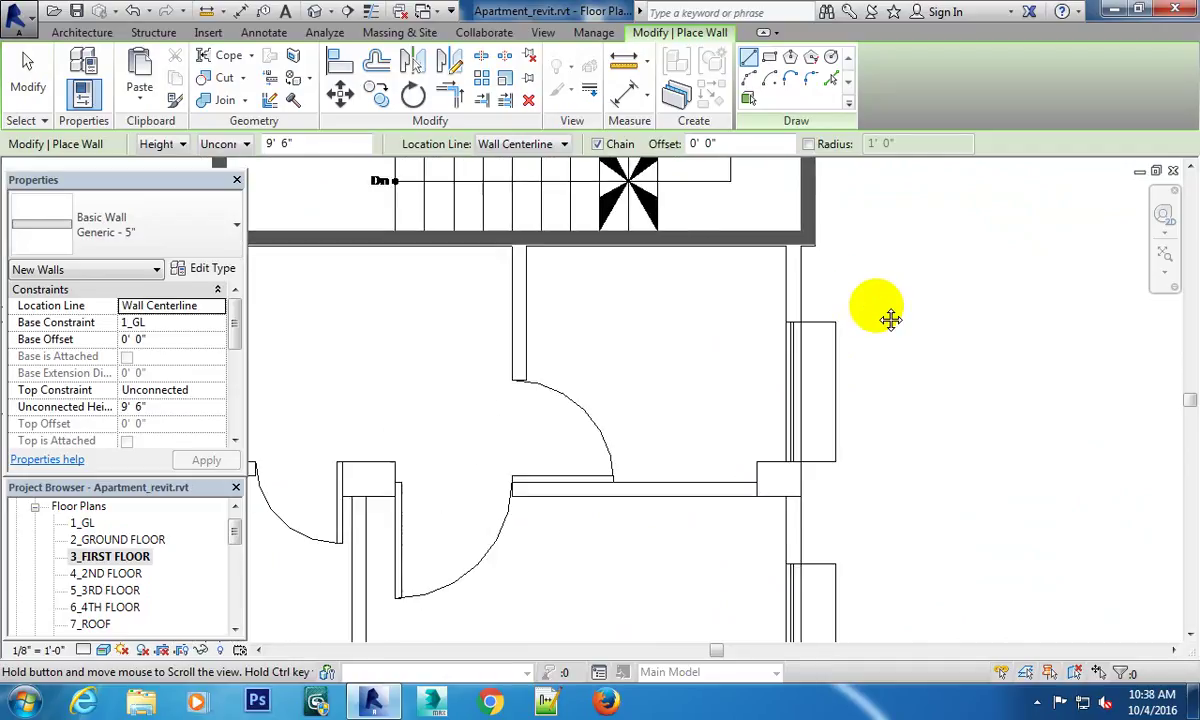
scroll(889, 280, down, 1)
scroll(900, 300, down, 2)
middle_drag(908, 347, 862, 329)
scroll(792, 257, up, 2)
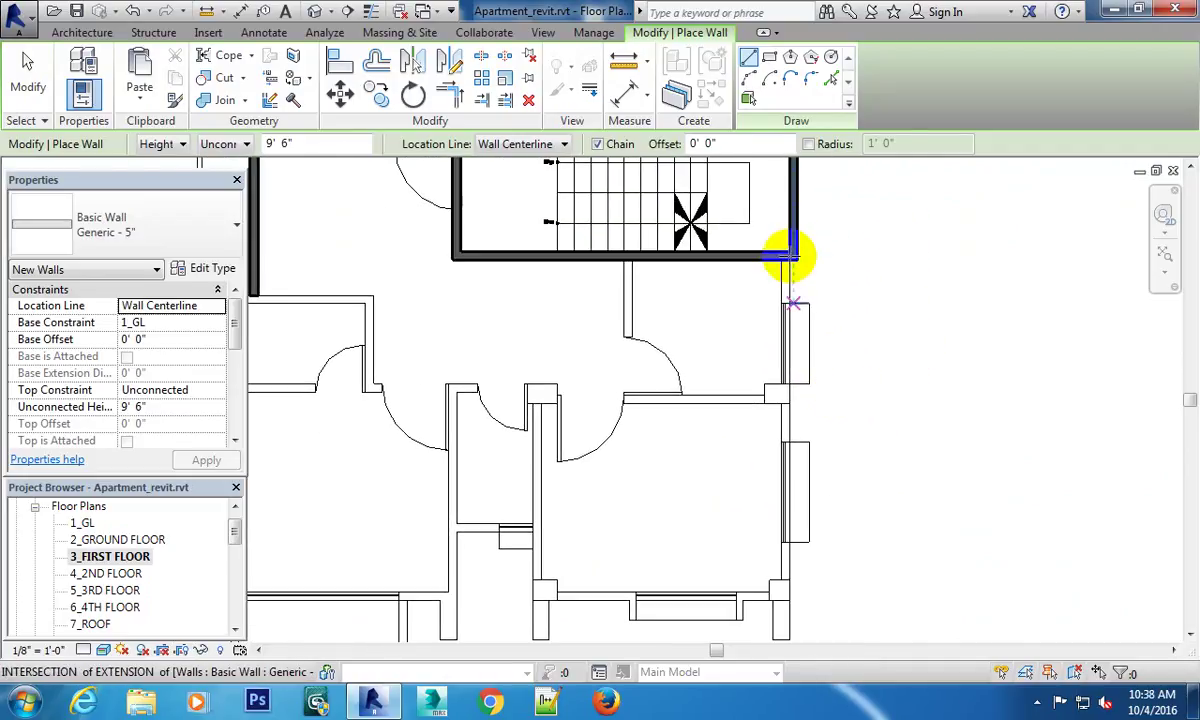
scroll(792, 249, up, 1)
scroll(785, 316, up, 1)
click(778, 284)
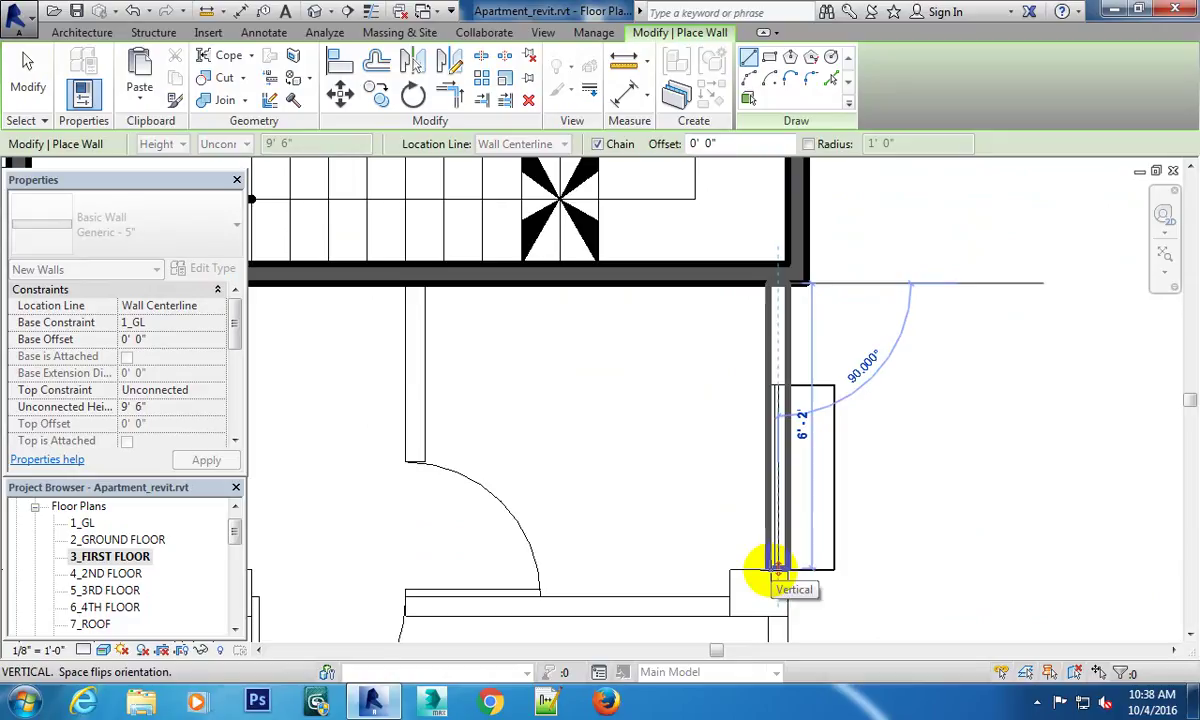
scroll(778, 574, down, 1)
middle_drag(778, 574, 775, 268)
scroll(775, 415, down, 1)
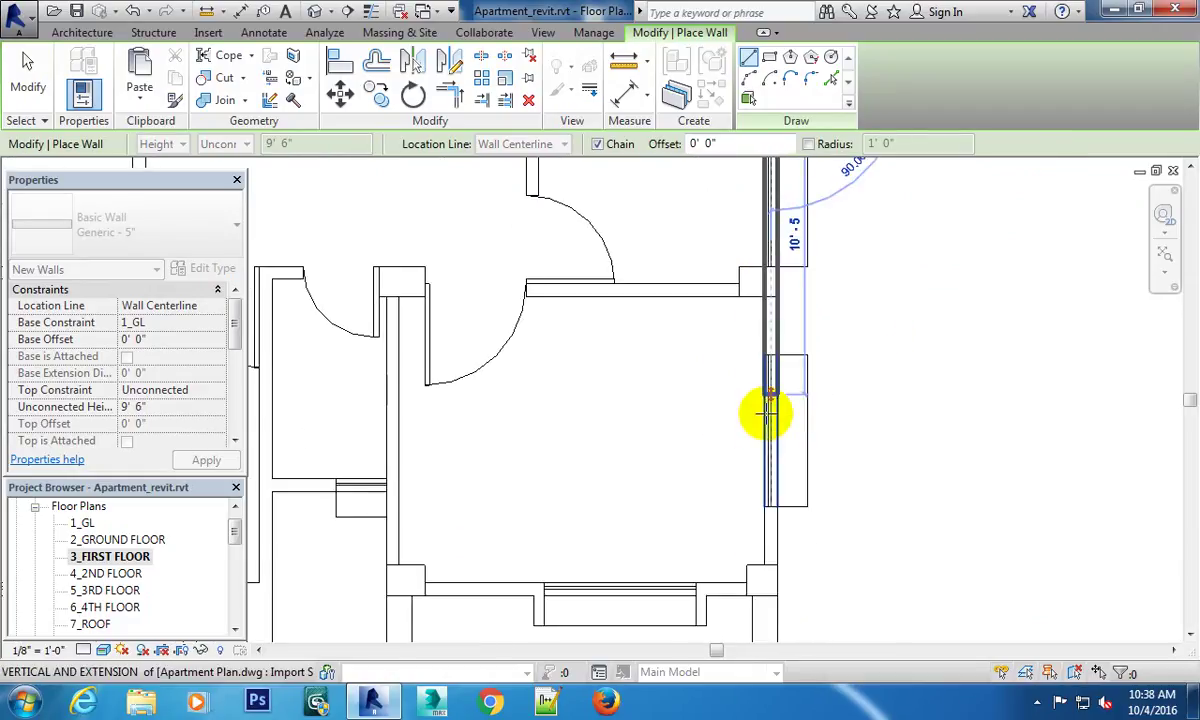
mouse_move(775, 415)
middle_down()
mouse_move(797, 407)
mouse_move(785, 383)
middle_up()
scroll(785, 383, up, 1)
scroll(778, 400, up, 1)
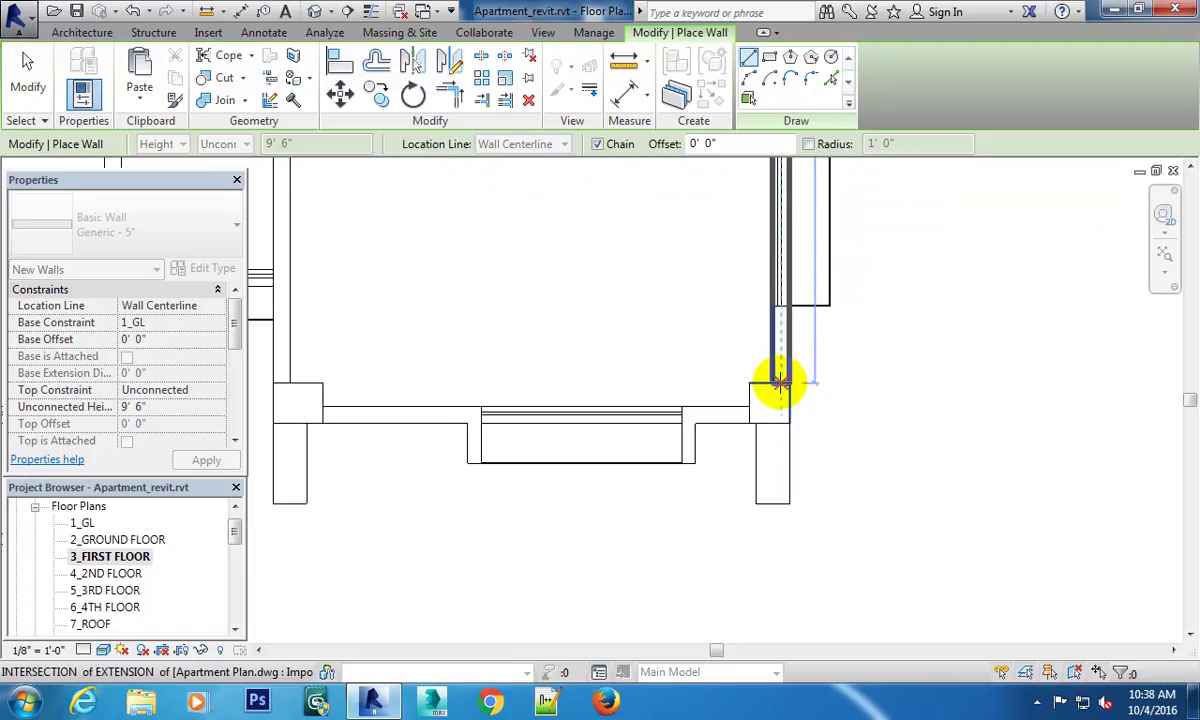
click(780, 383)
scroll(785, 400, down, 2)
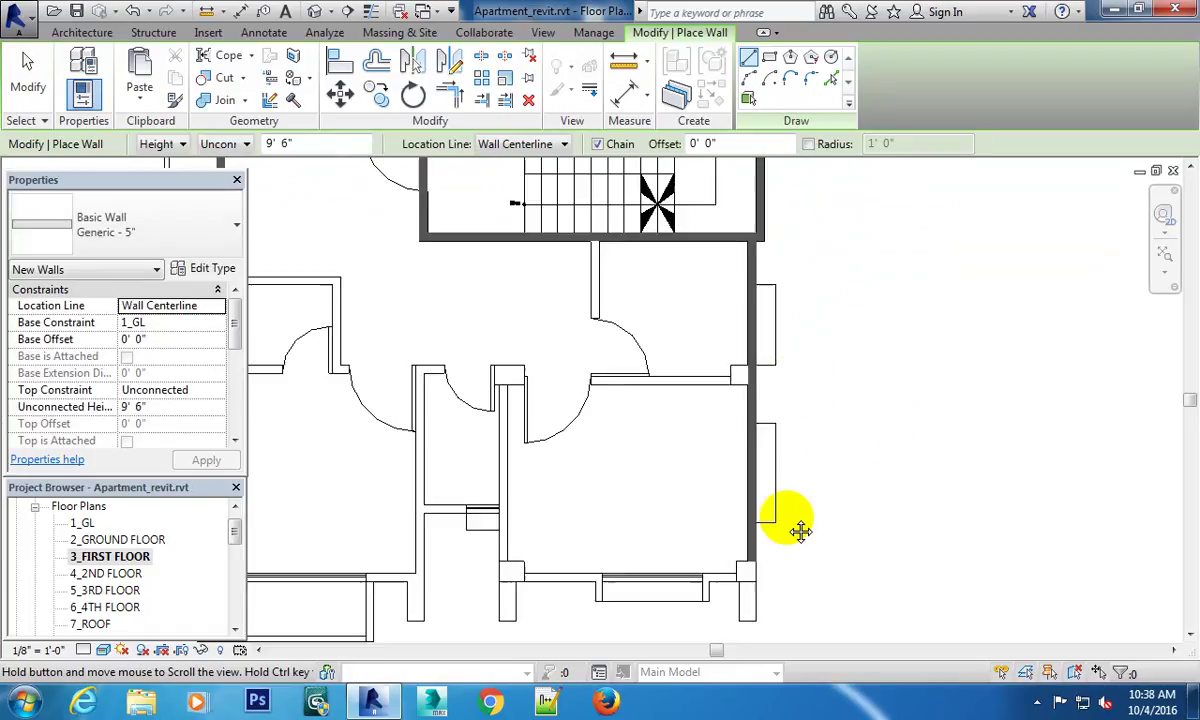
scroll(762, 370, up, 1)
scroll(760, 370, up, 2)
key(Escape)
key(Escape)
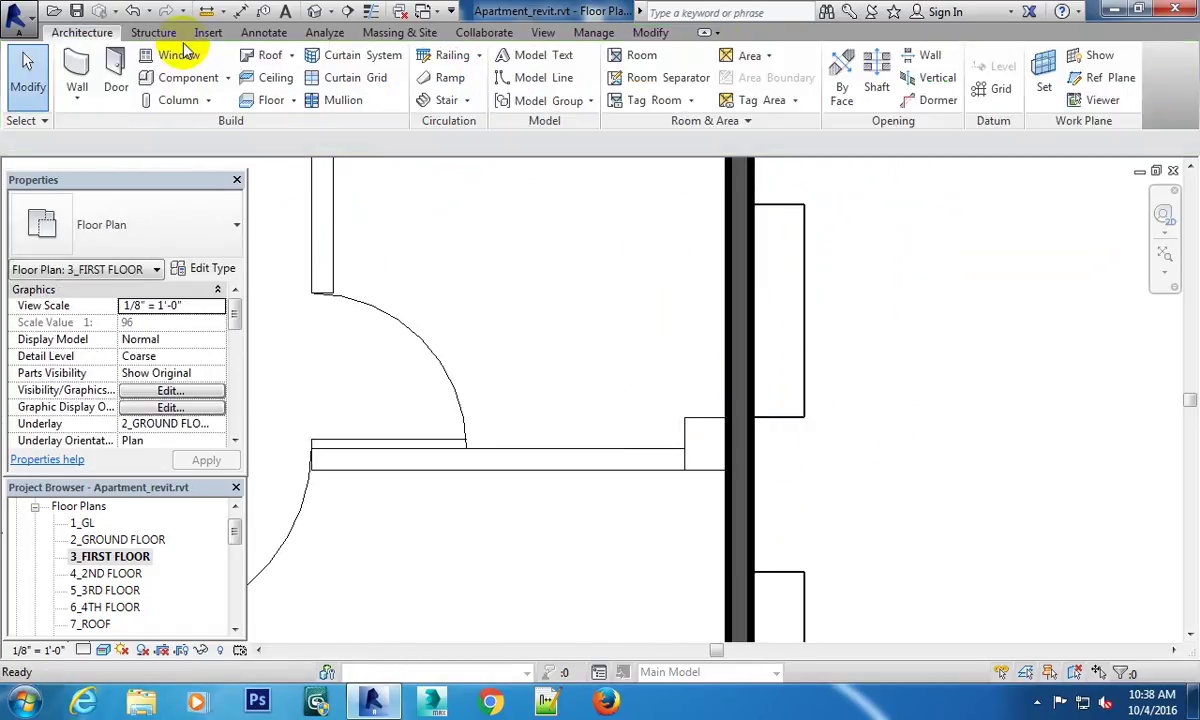
click(158, 32)
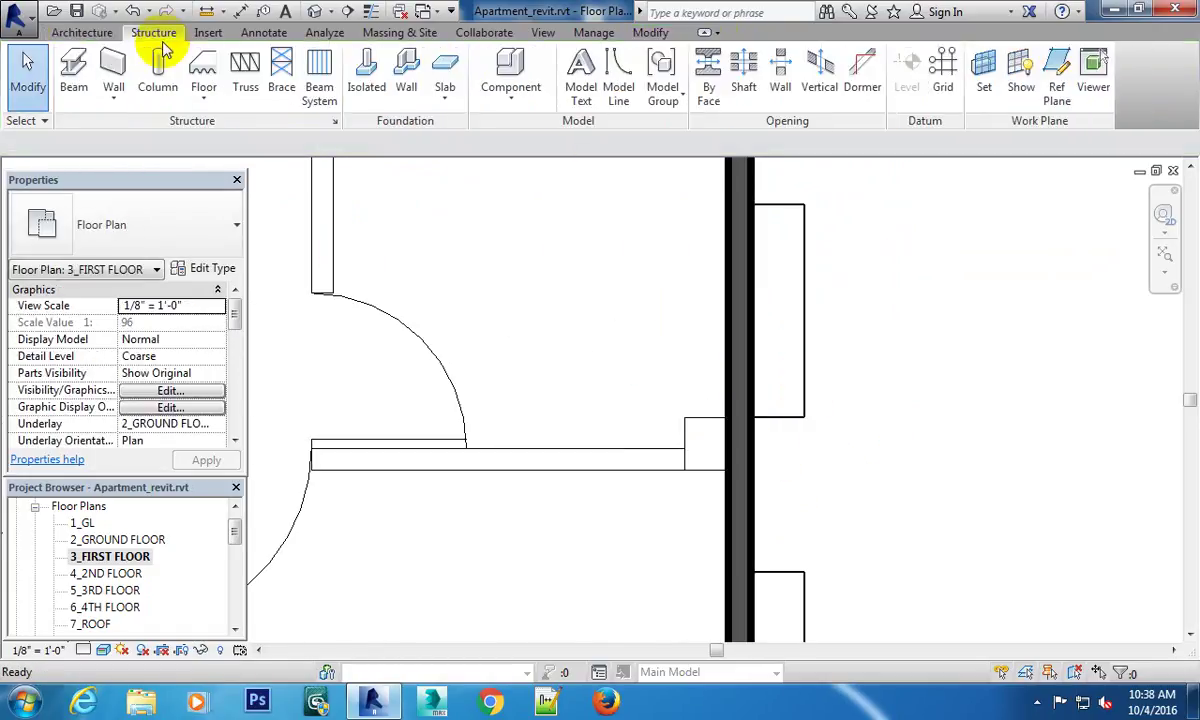
click(82, 32)
click(210, 100)
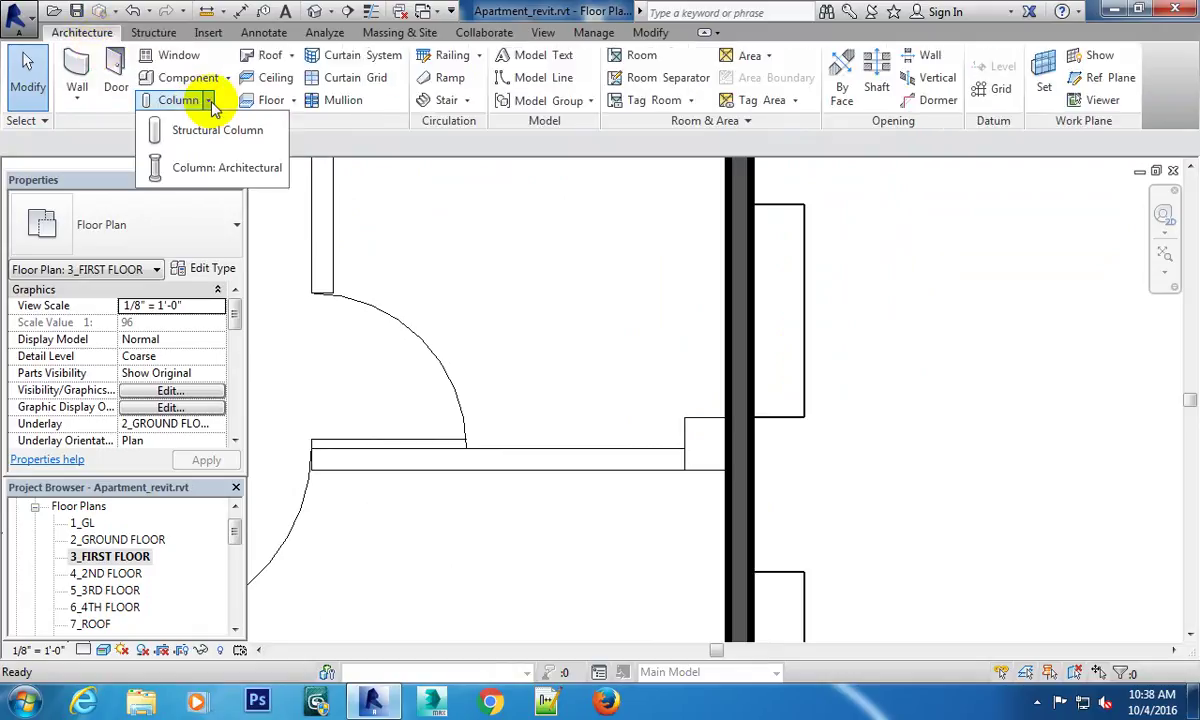
click(230, 162)
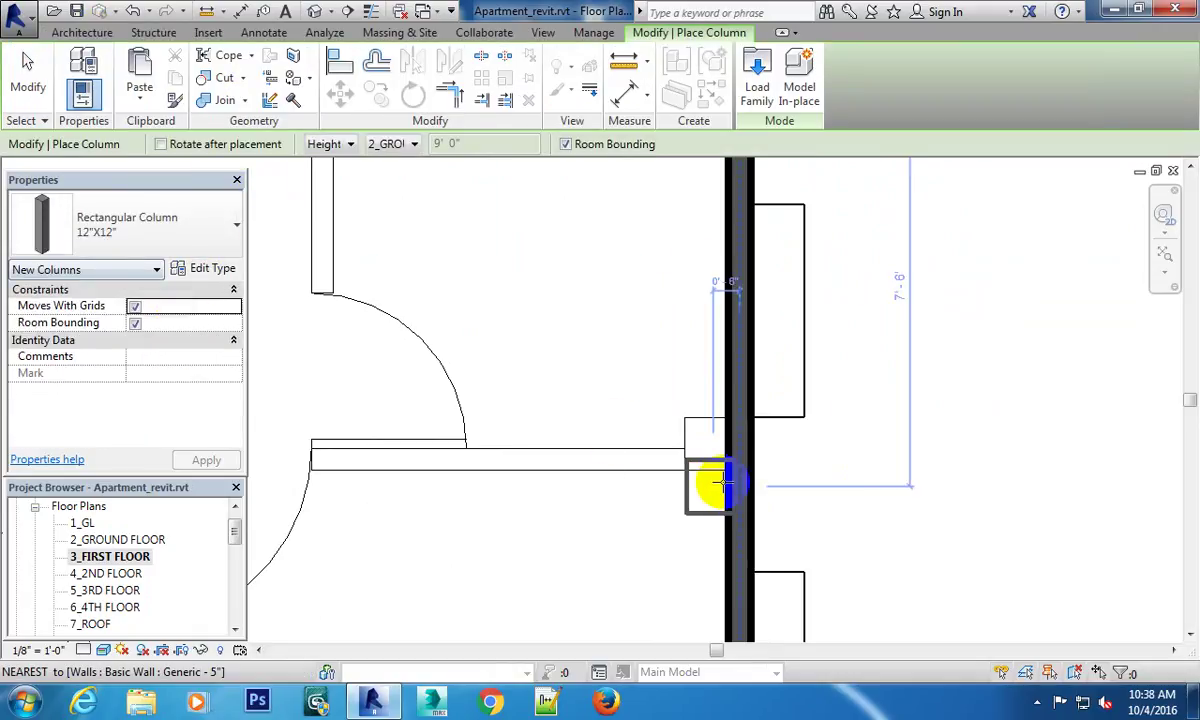
click(722, 440)
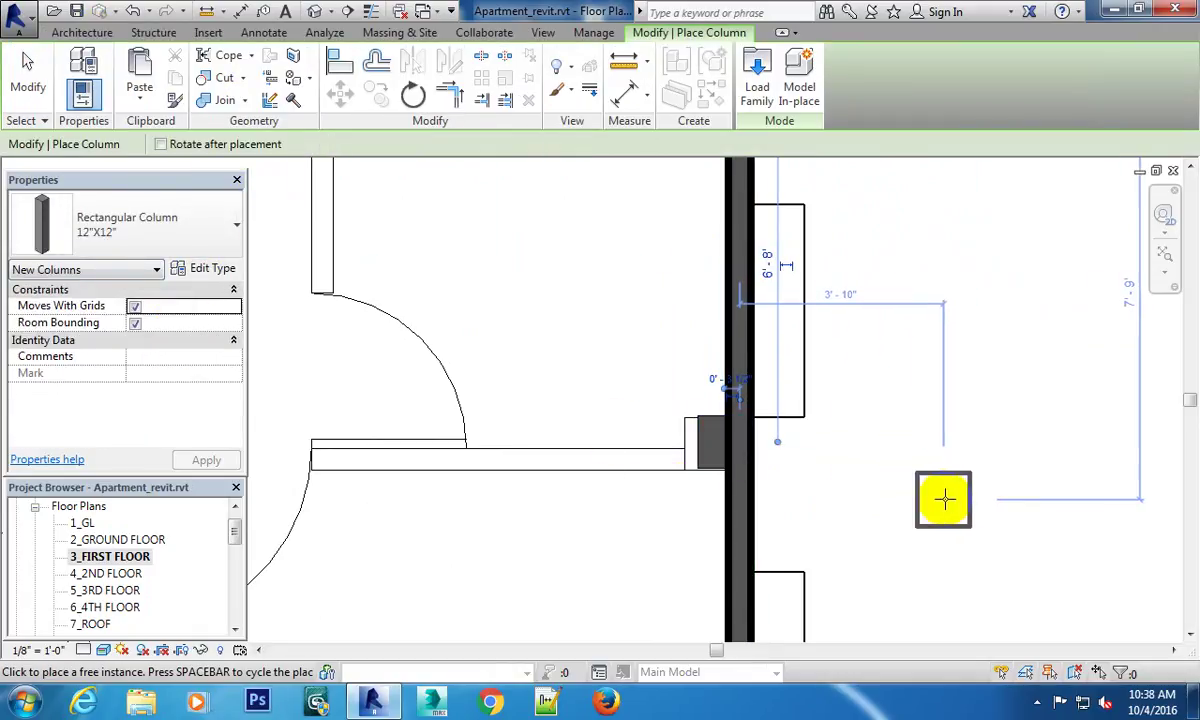
scroll(722, 455, up, 3)
scroll(722, 455, up, 1)
key(Escape)
key(Escape)
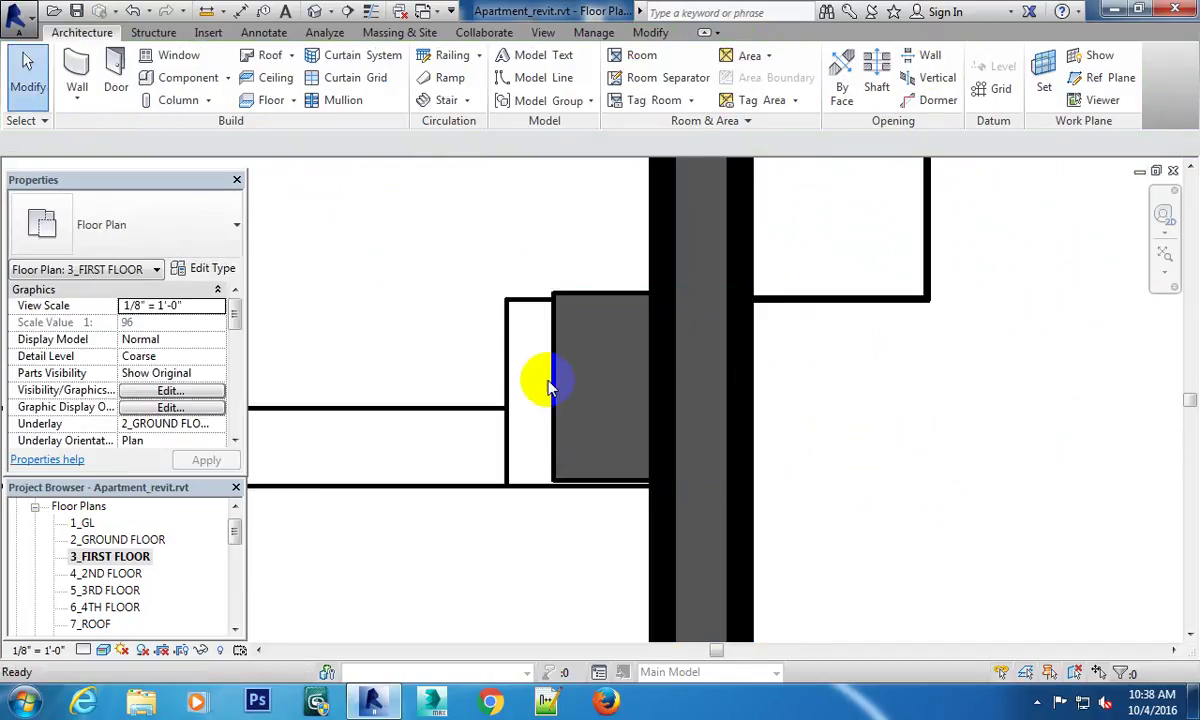
click(548, 376)
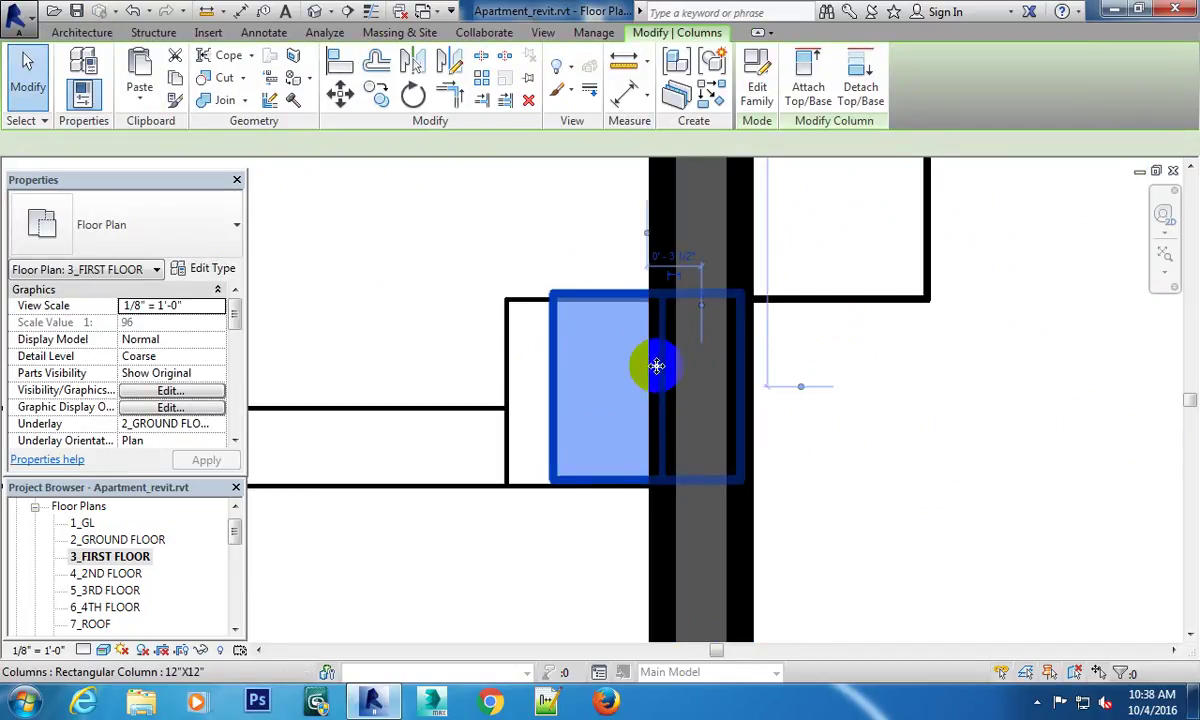
scroll(654, 365, down, 1)
key(Delete)
scroll(655, 366, down, 1)
scroll(673, 359, down, 1)
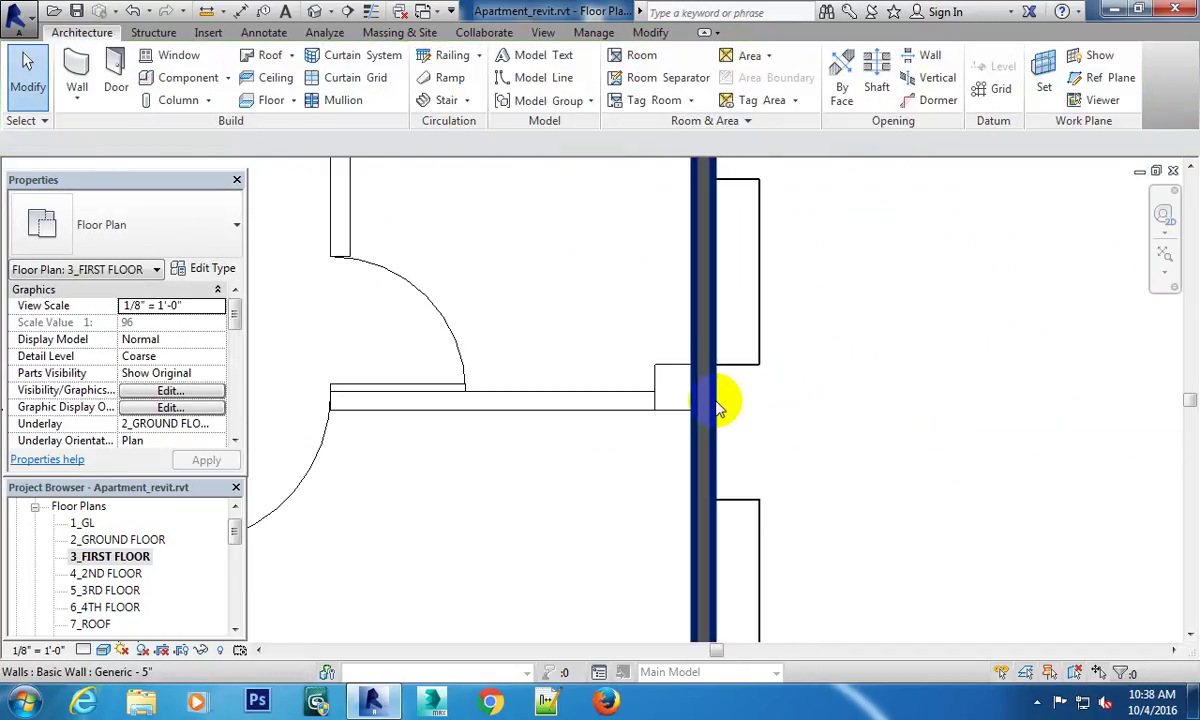
click(715, 403)
click(785, 383)
scroll(804, 407, down, 1)
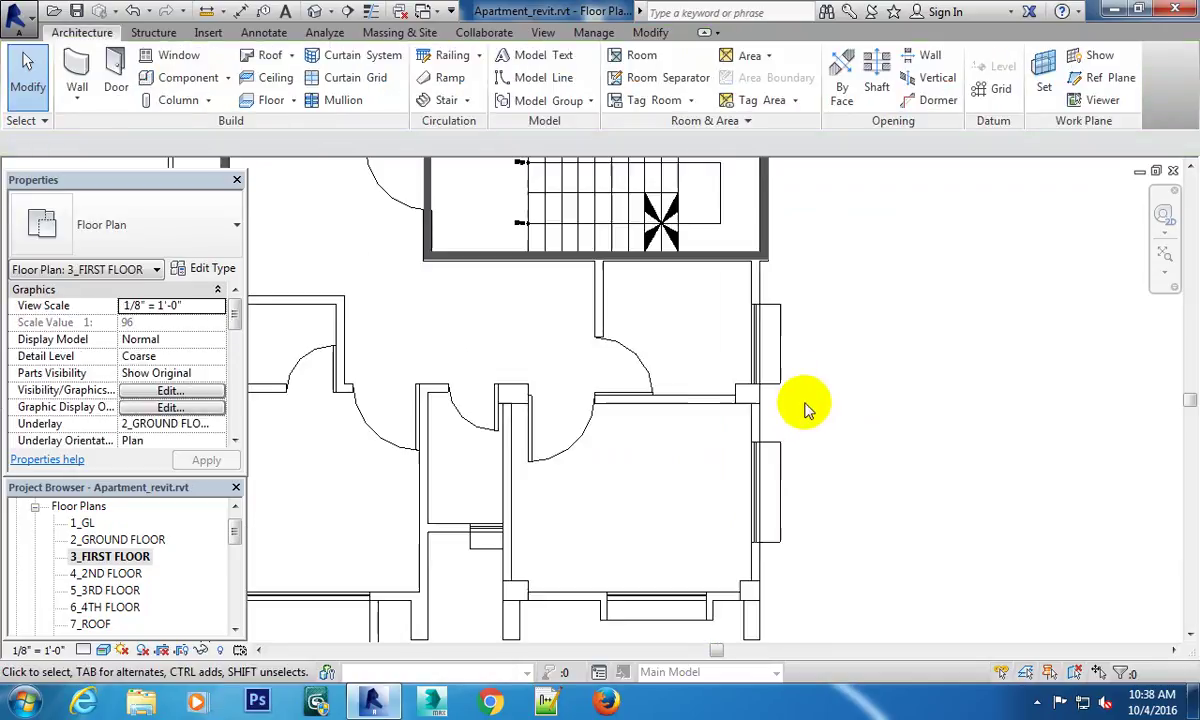
scroll(838, 383, down, 1)
middle_drag(838, 383, 760, 330)
scroll(753, 316, up, 2)
scroll(750, 316, up, 1)
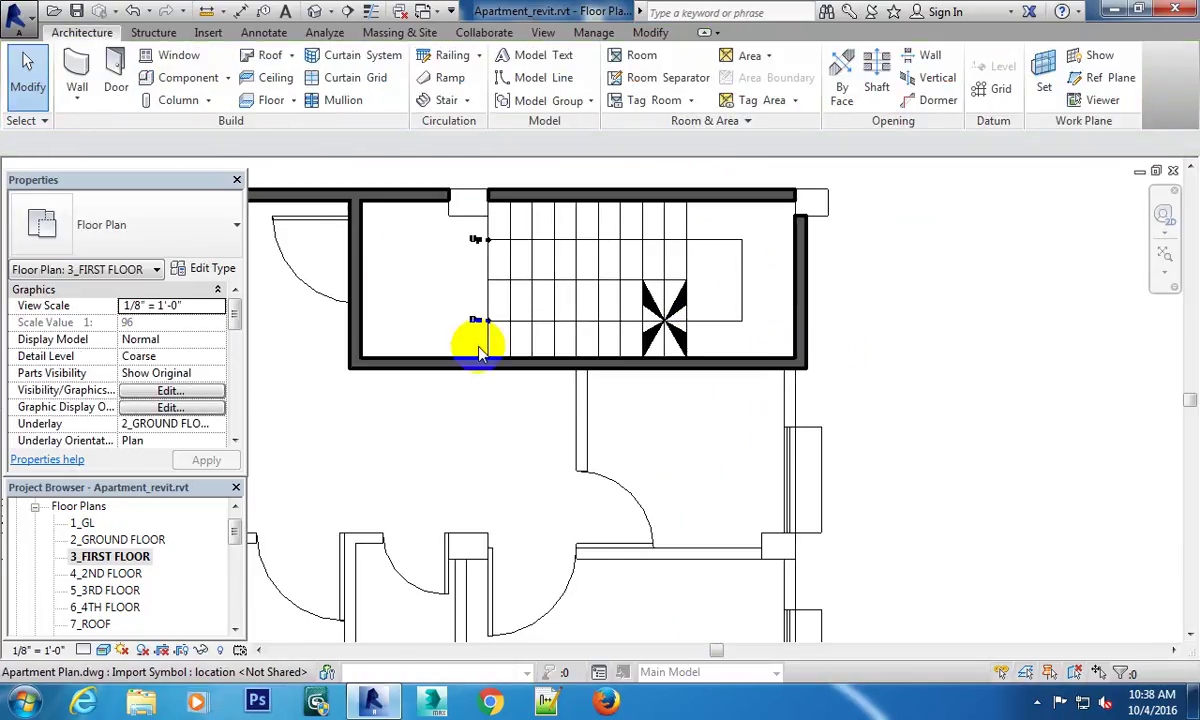
Draw a wall from the stairwell's lower-right corner down to the partition by the door.
click(75, 70)
middle_drag(789, 367, 752, 318)
scroll(752, 318, up, 2)
scroll(734, 338, up, 2)
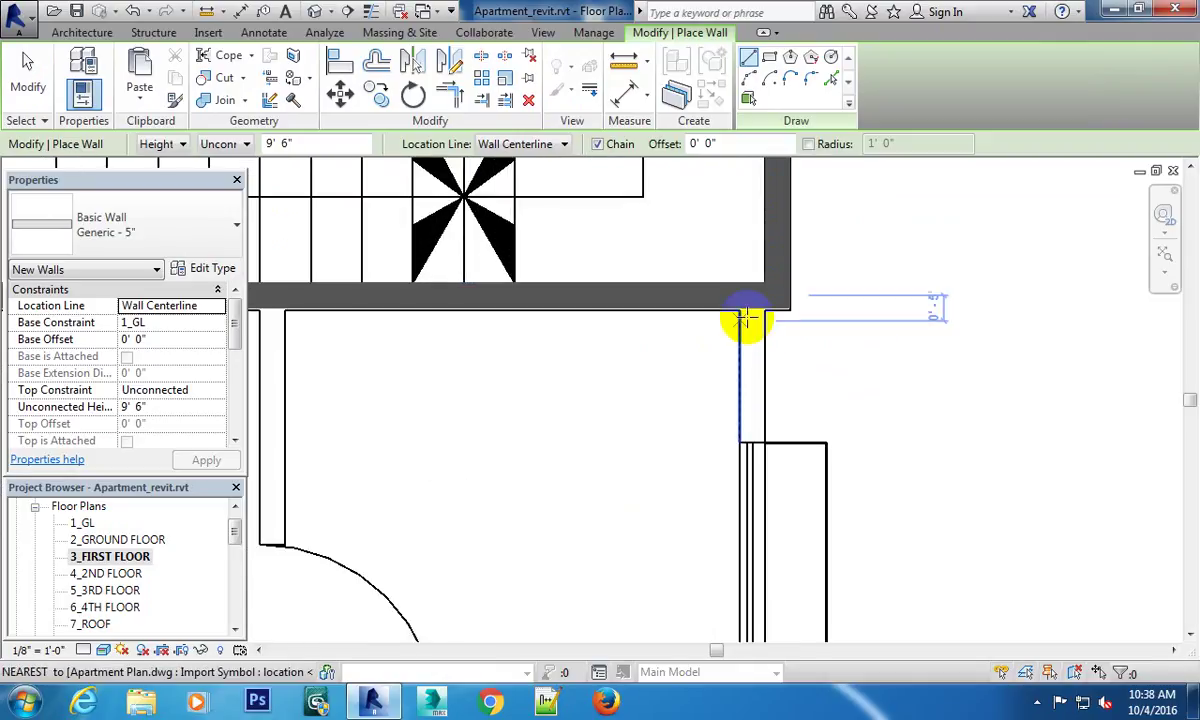
click(758, 310)
middle_drag(765, 483, 729, 383)
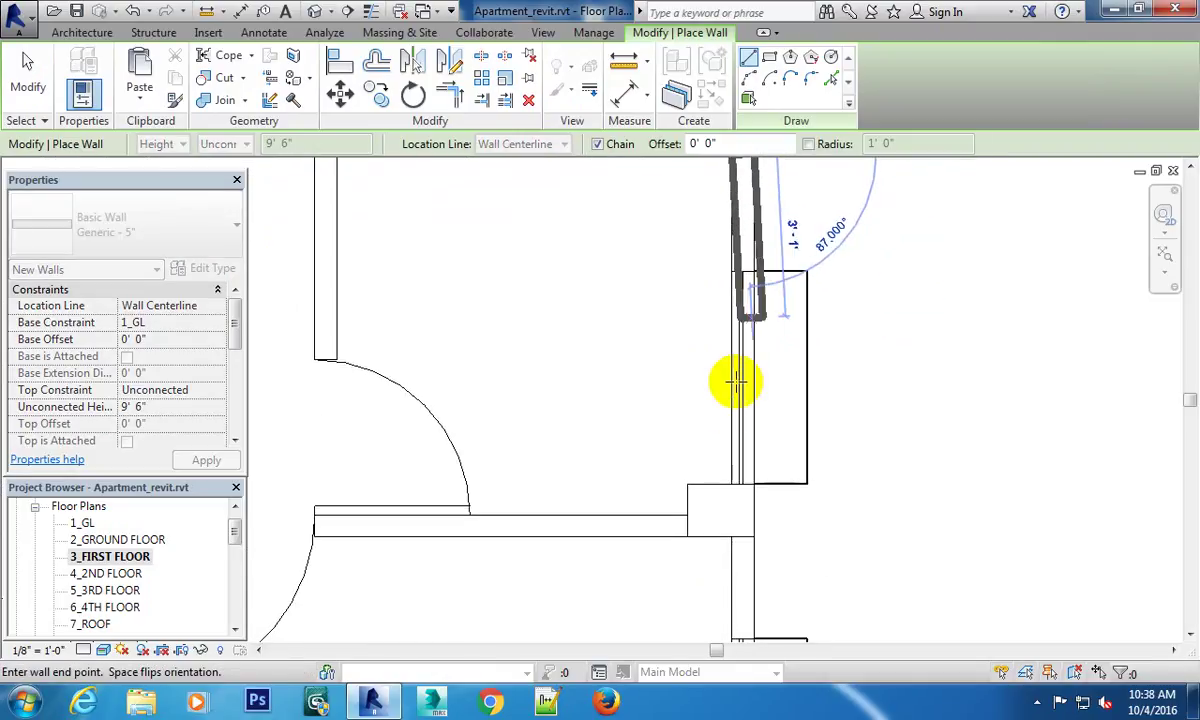
click(743, 495)
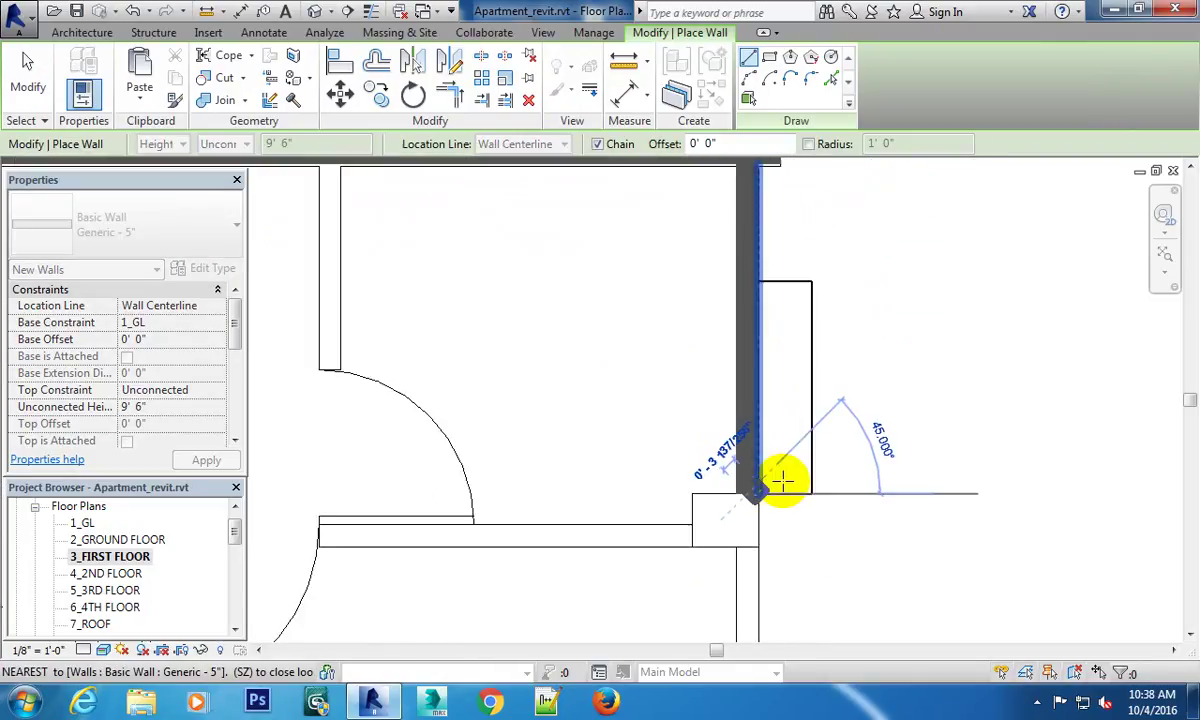
key(Escape)
Review the new walls across the apartment plan, then exit the Wall tool.
scroll(790, 485, down, 3)
middle_drag(826, 338, 855, 477)
scroll(844, 437, down, 2)
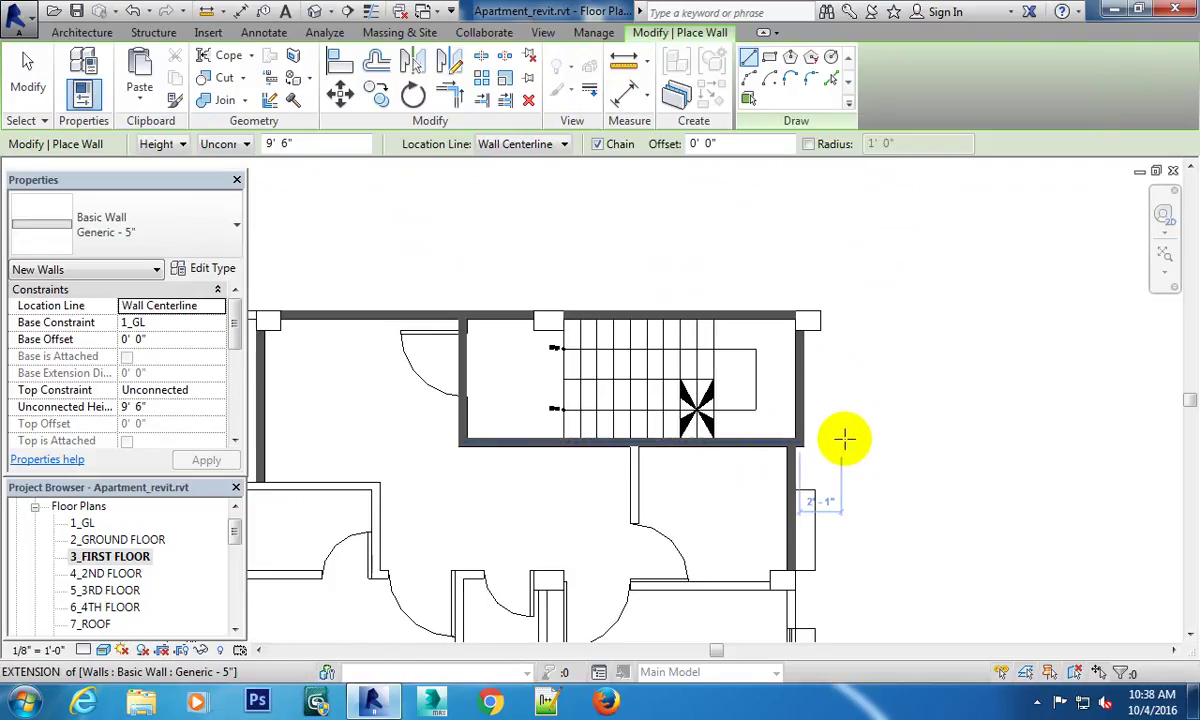
mouse_move(884, 402)
middle_down()
mouse_move(895, 352)
mouse_move(864, 333)
middle_up()
scroll(895, 352, down, 2)
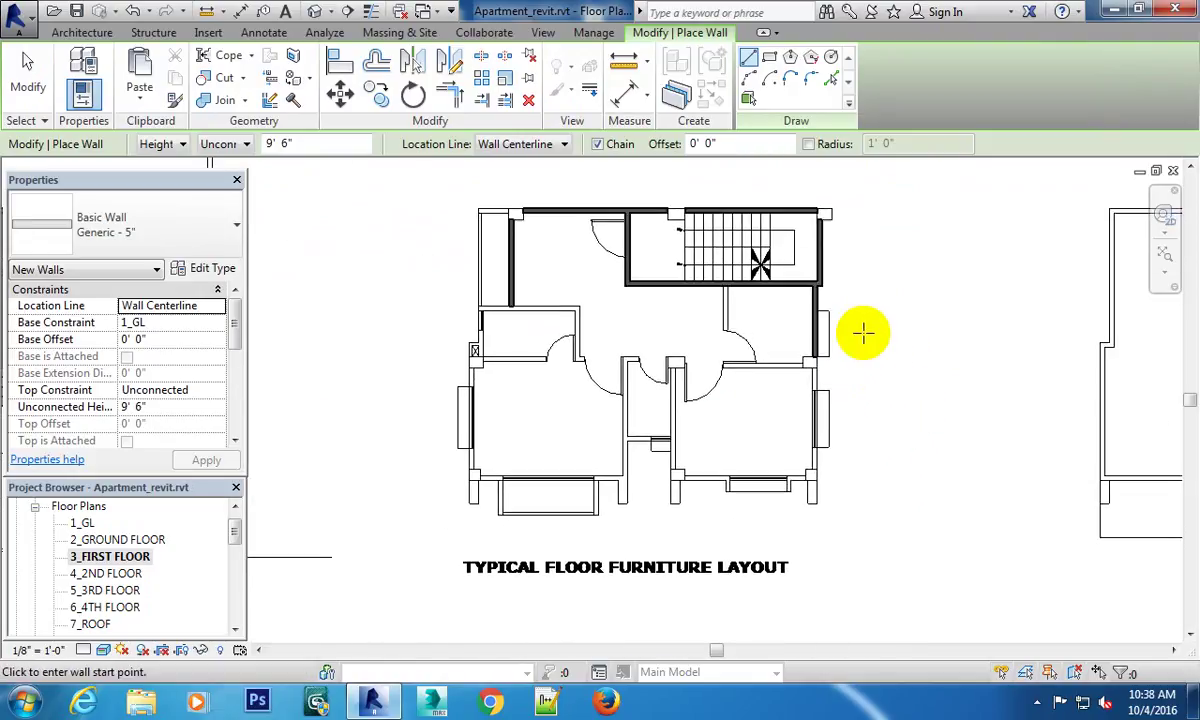
scroll(815, 177, up, 3)
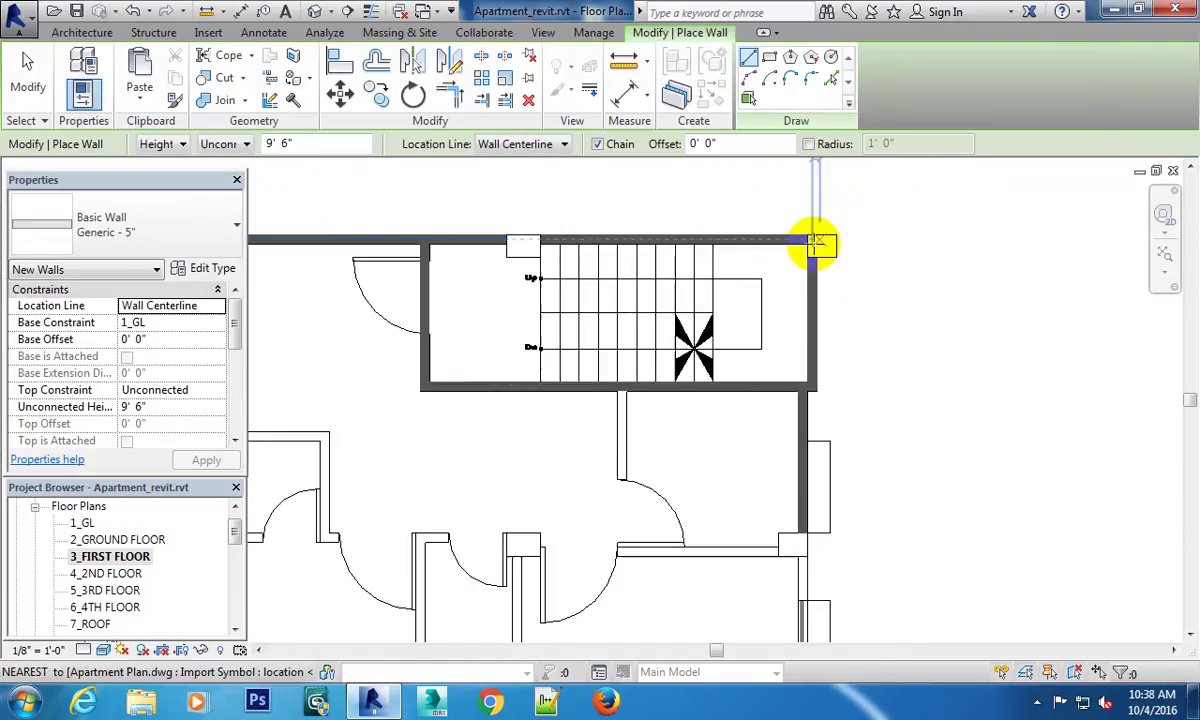
scroll(820, 241, up, 2)
scroll(820, 268, up, 1)
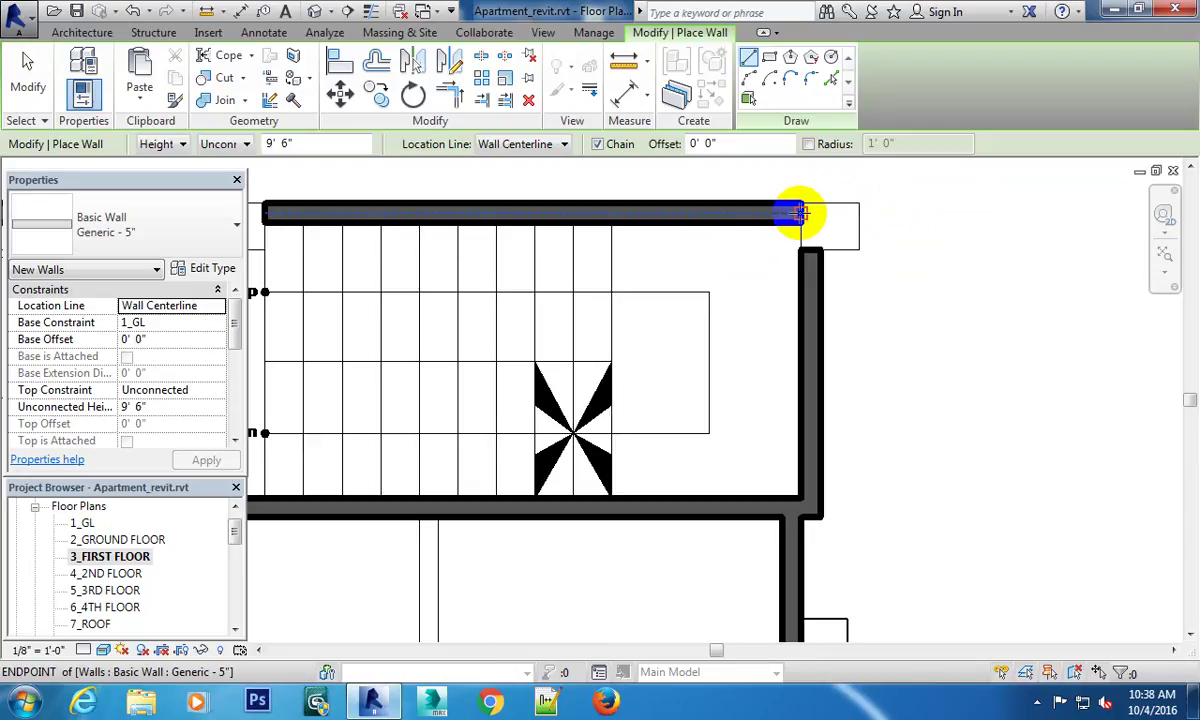
scroll(838, 283, down, 1)
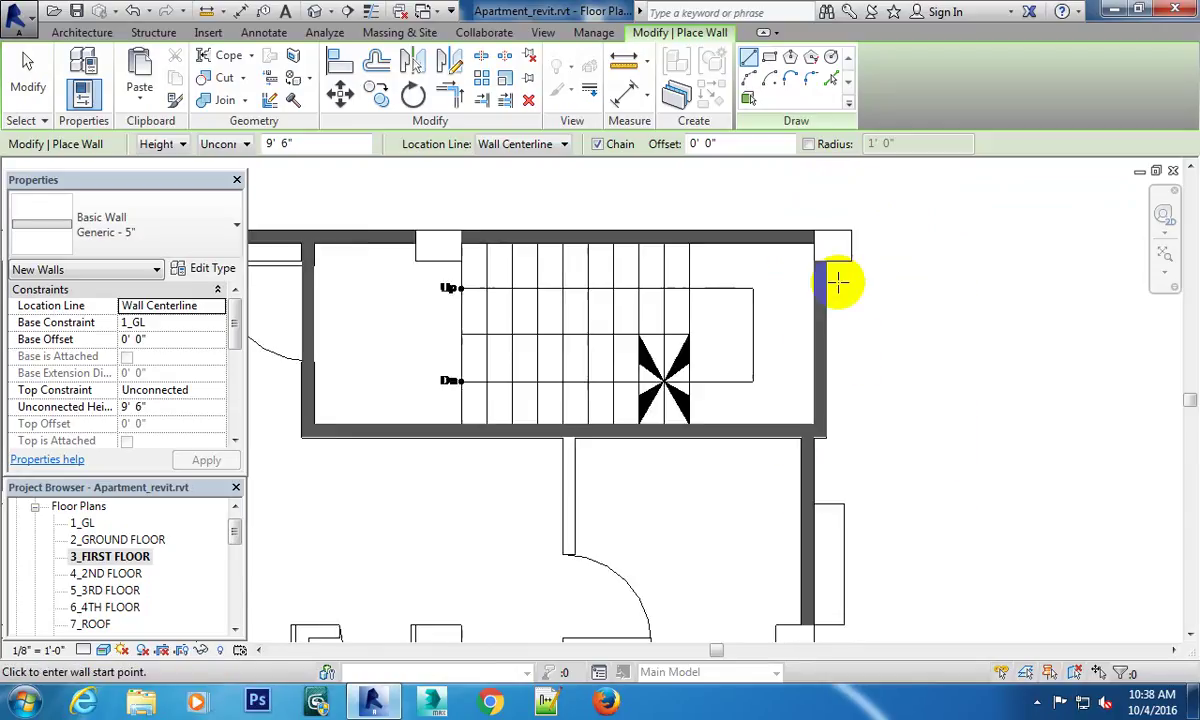
middle_drag(777, 396, 1007, 418)
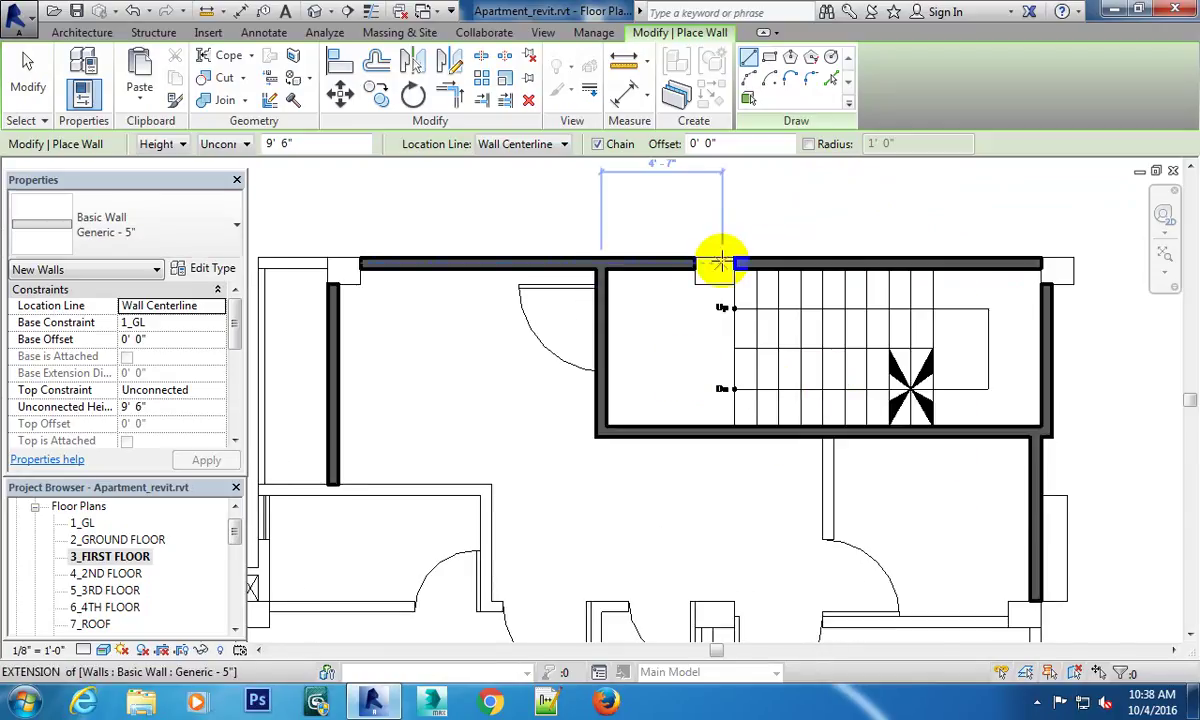
scroll(562, 348, down, 1)
scroll(500, 313, up, 1)
scroll(613, 273, up, 1)
scroll(613, 273, up, 1)
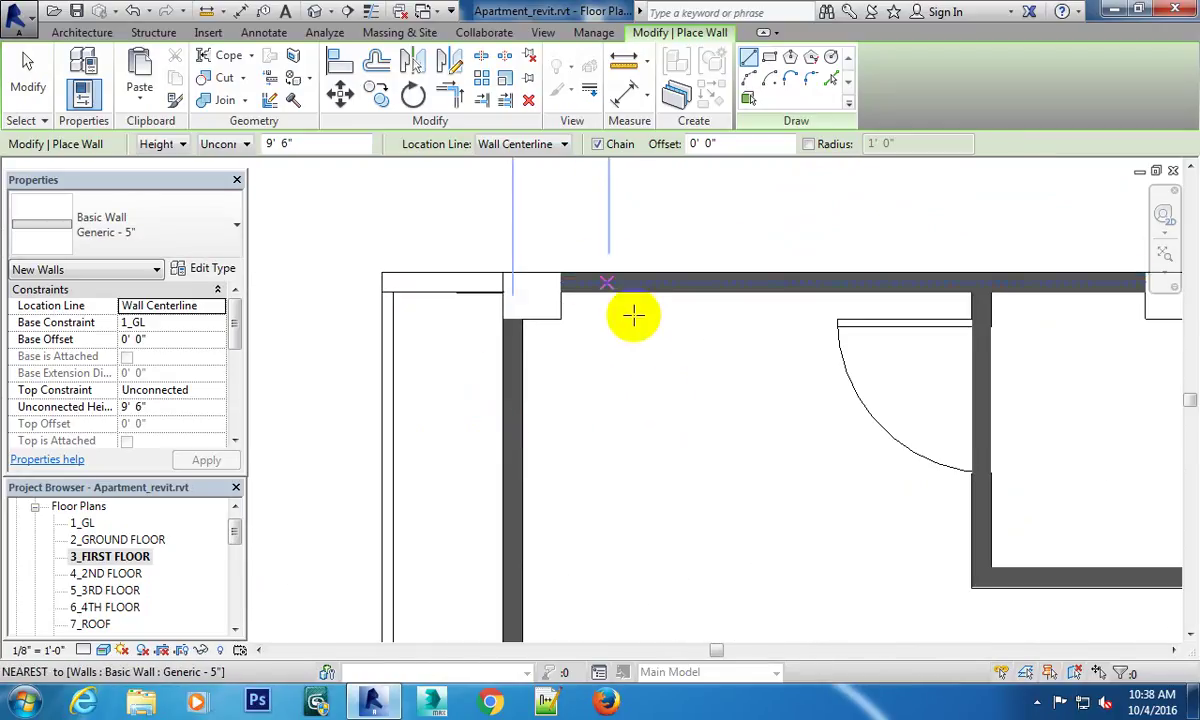
scroll(633, 316, down, 2)
middle_drag(755, 428, 485, 327)
key(Escape)
key(Escape)
middle_drag(954, 458, 705, 357)
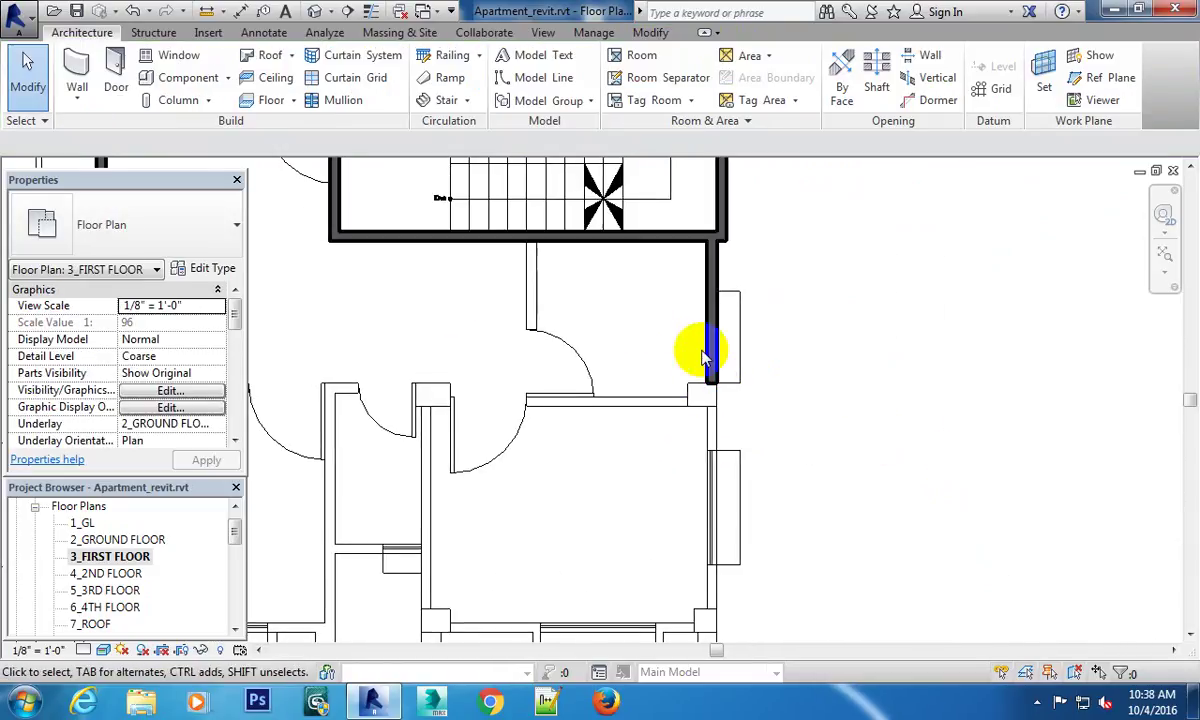
scroll(670, 430, down, 1)
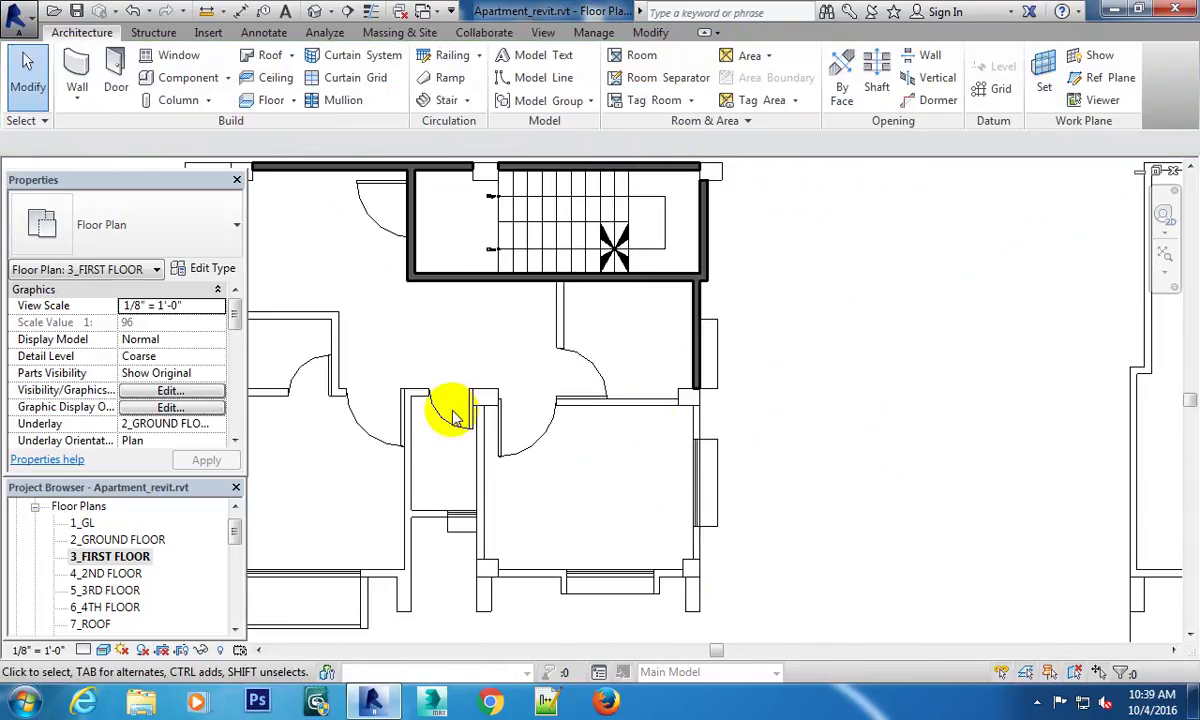
scroll(546, 423, down, 2)
middle_drag(461, 364, 691, 375)
scroll(588, 383, up, 4)
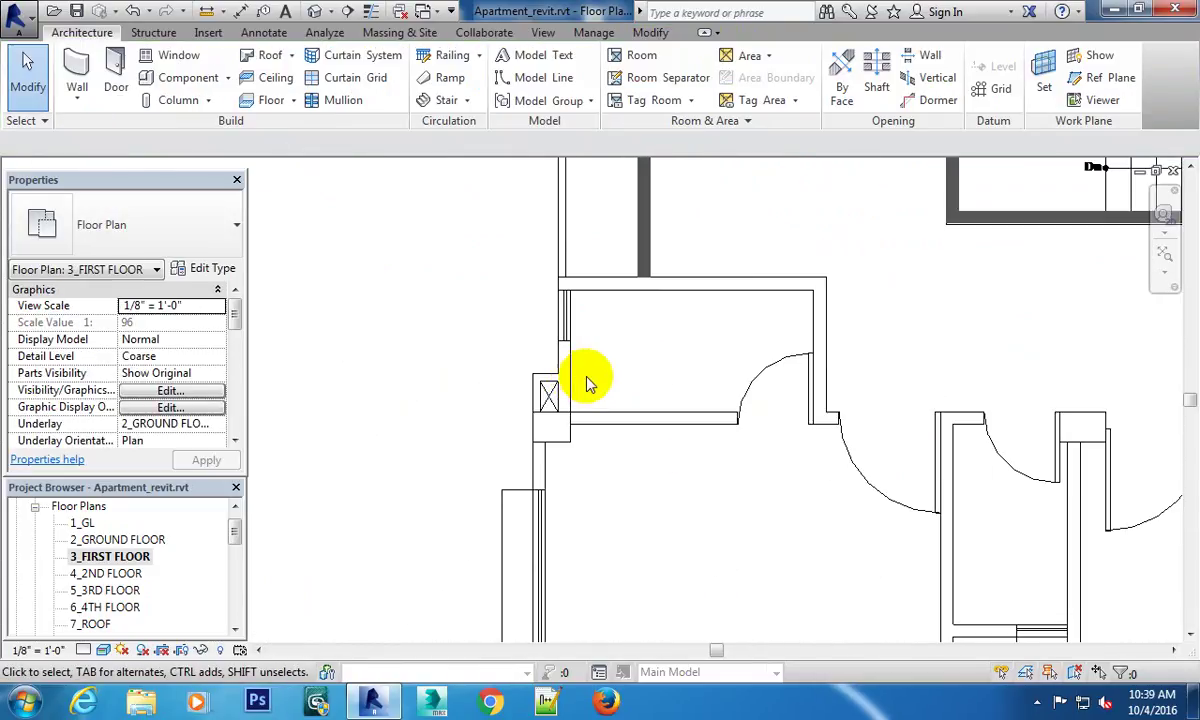
mouse_move(588, 383)
middle_down()
mouse_move(611, 316)
mouse_move(587, 423)
middle_up()
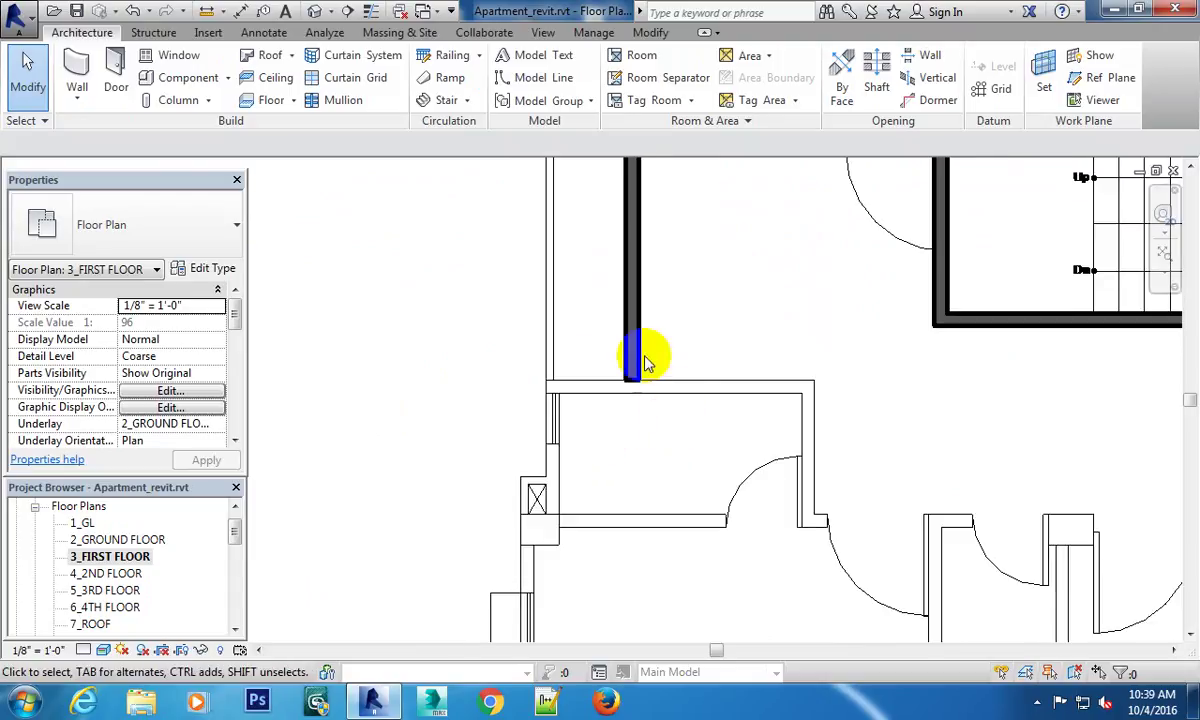
middle_drag(645, 362, 664, 407)
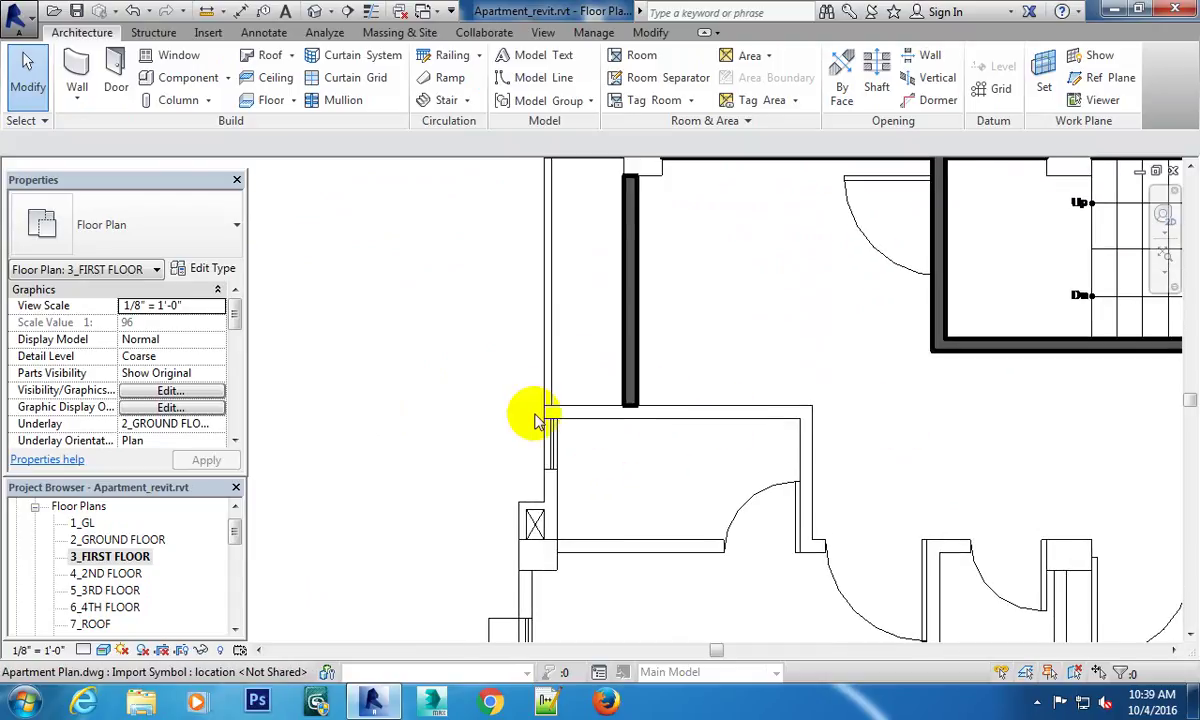
scroll(611, 407, down, 1)
middle_drag(670, 295, 651, 343)
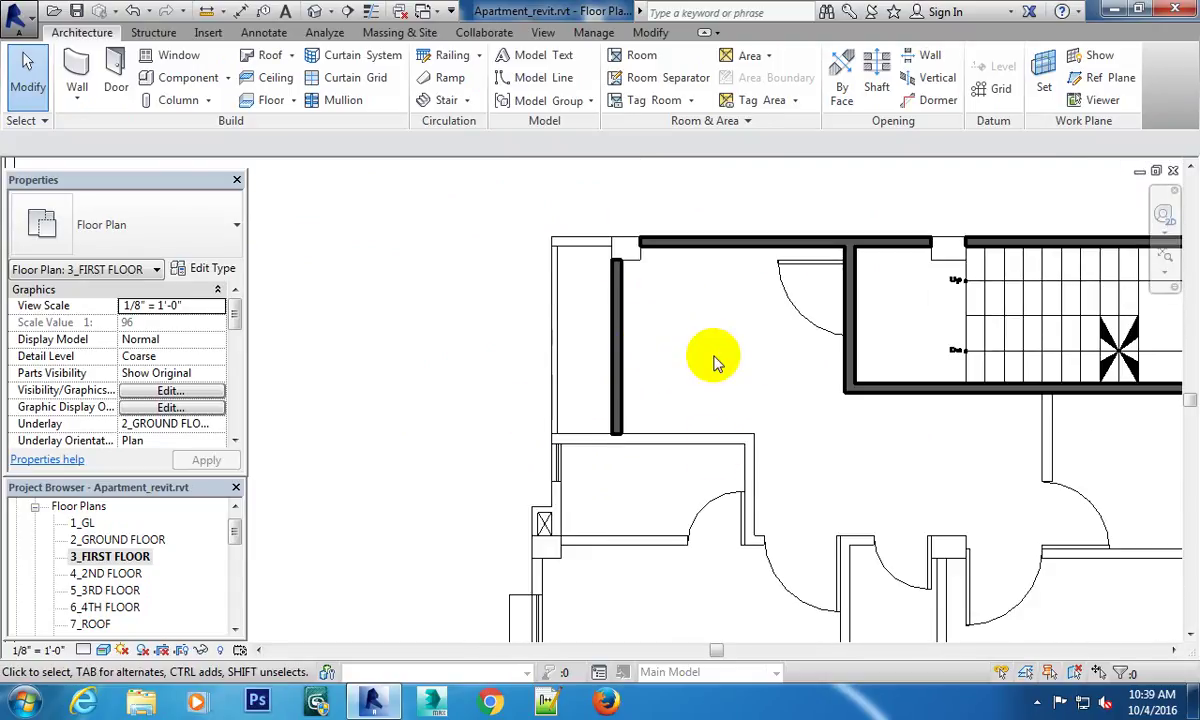
scroll(771, 490, down, 2)
scroll(536, 410, up, 1)
scroll(624, 421, up, 2)
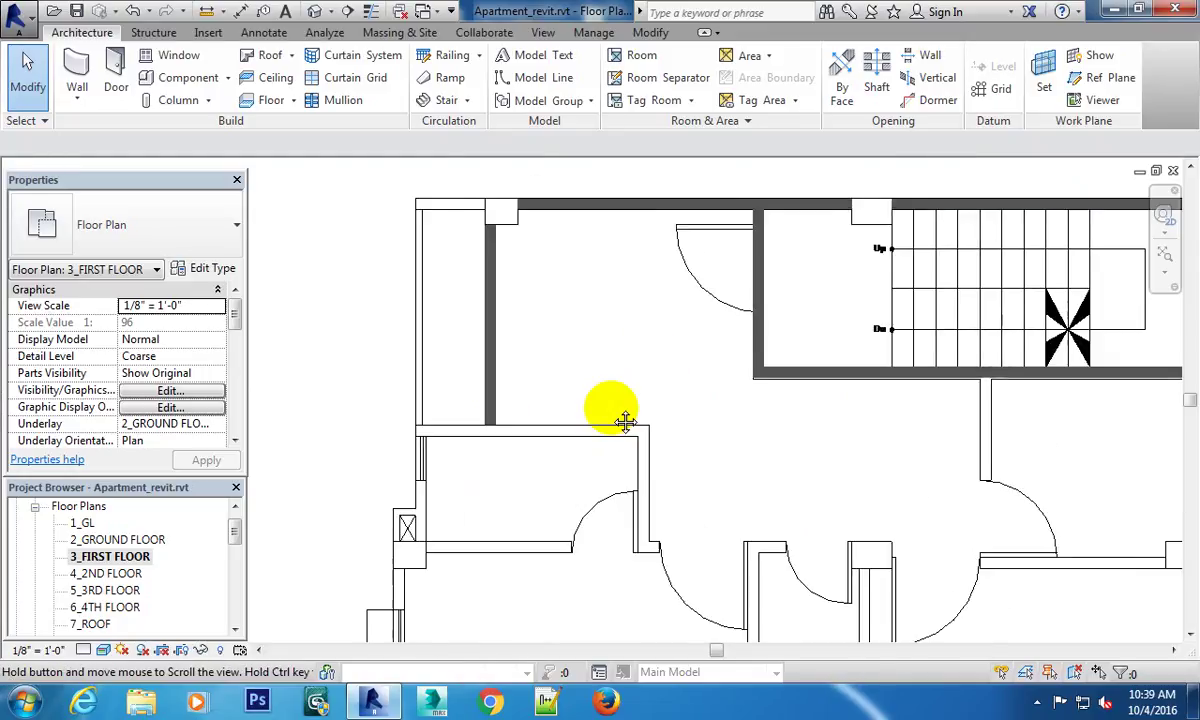
scroll(624, 421, down, 1)
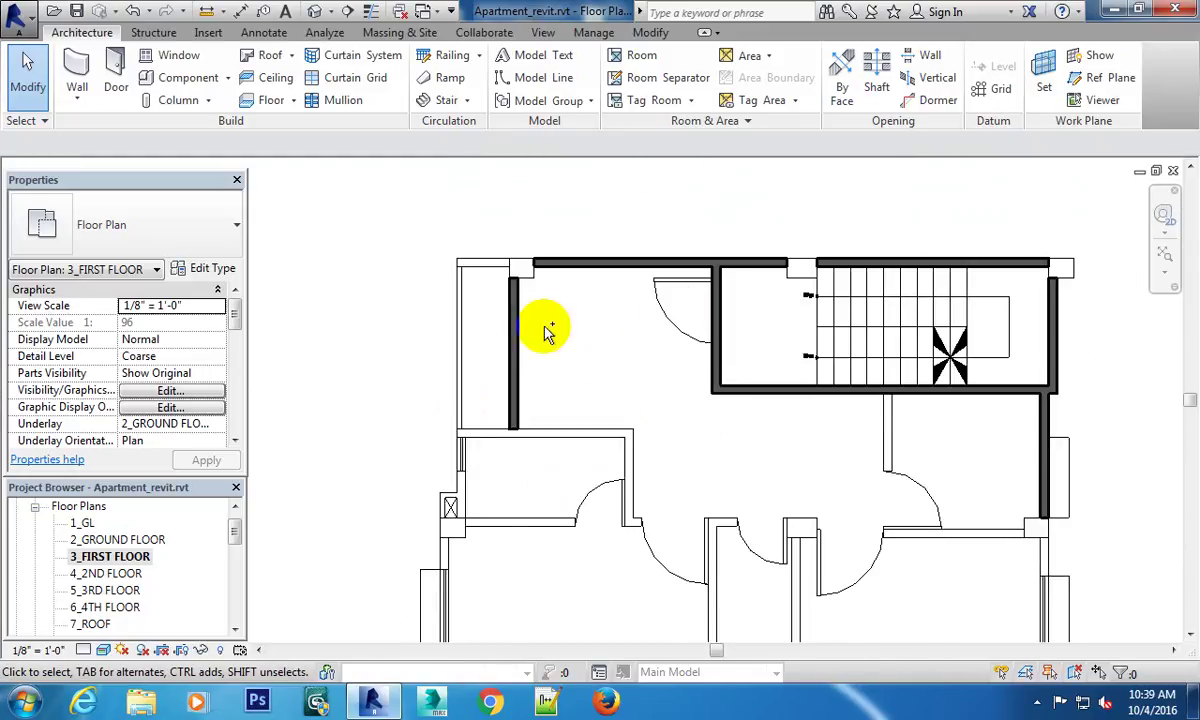
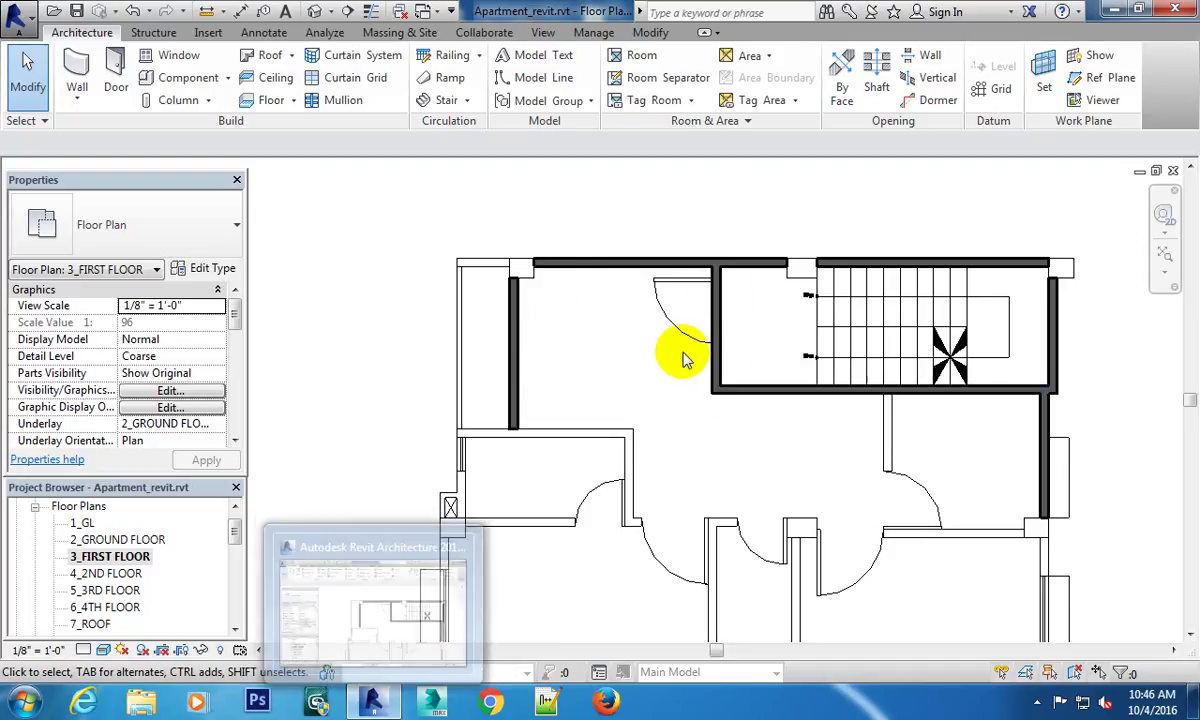
Draw a vertical wall from the stair wall down to the corner, then a bottom wall to the right wall.
middle_drag(683, 356, 613, 284)
scroll(852, 308, up, 3)
scroll(822, 327, up, 2)
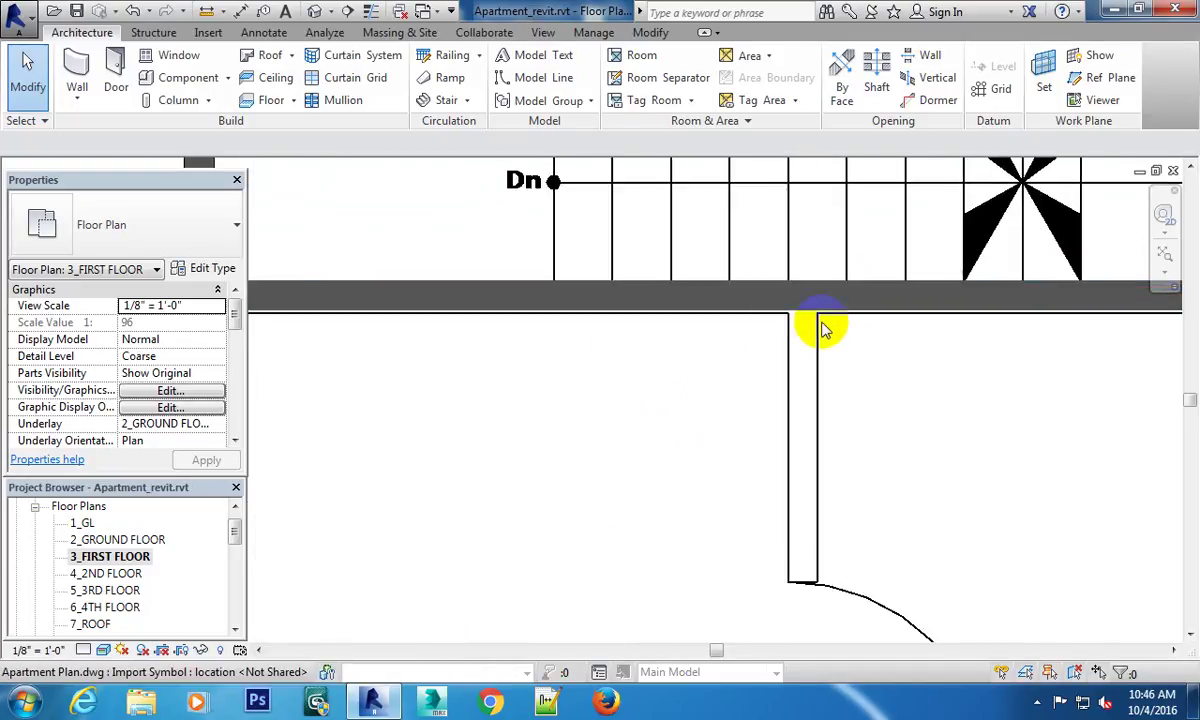
click(75, 65)
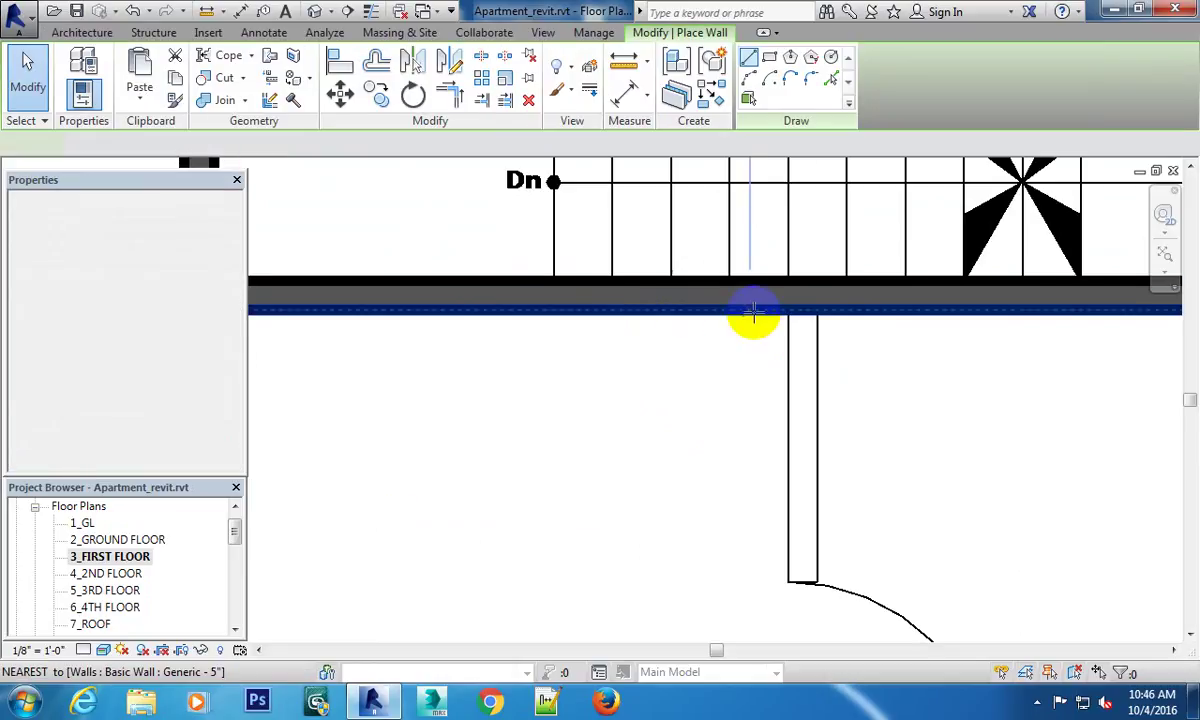
scroll(860, 360, up, 1)
scroll(805, 249, up, 1)
scroll(785, 290, down, 1)
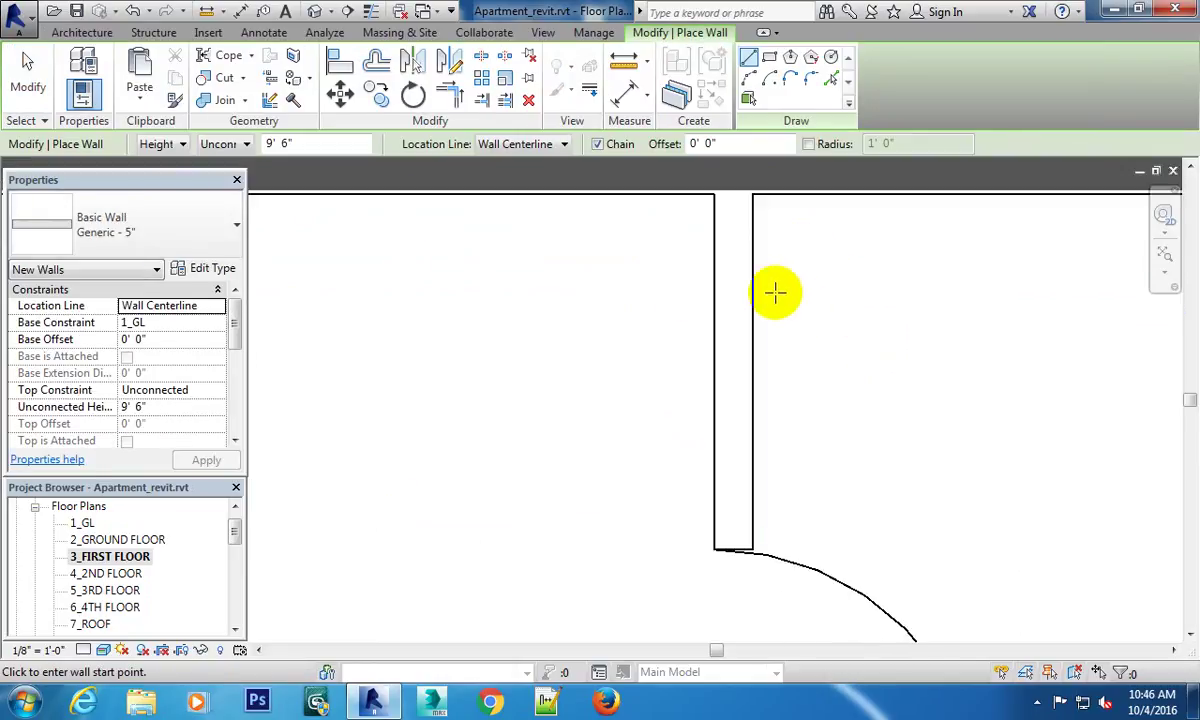
scroll(770, 330, down, 3)
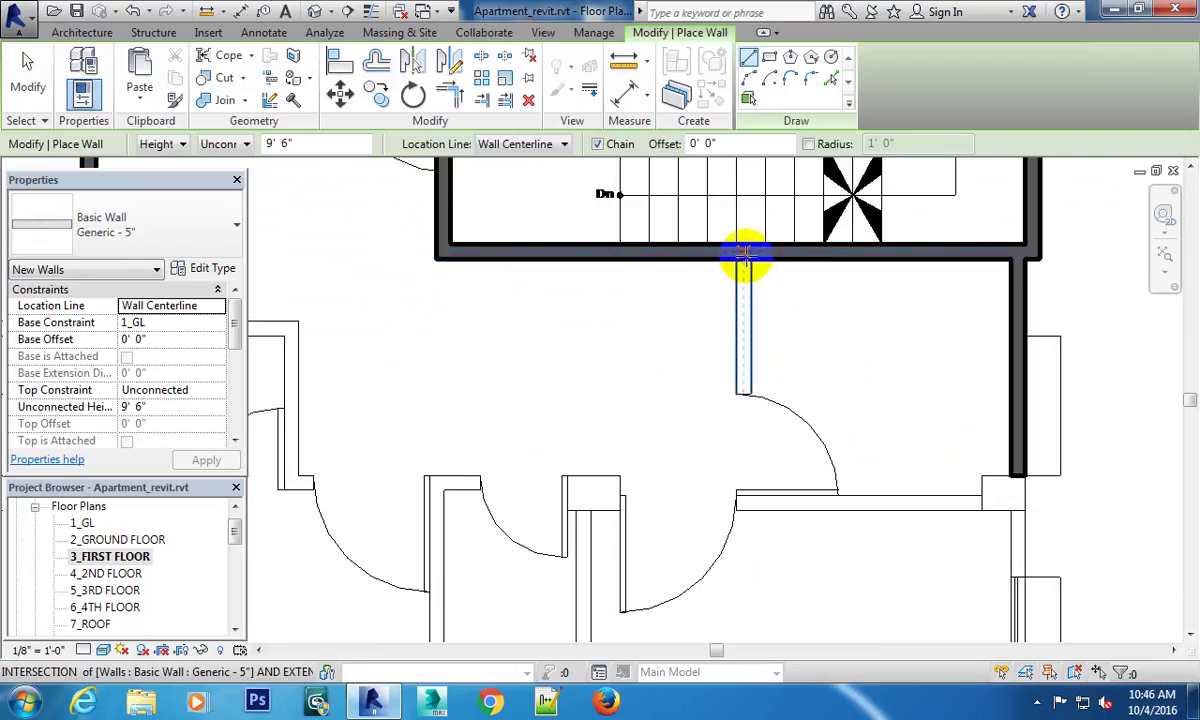
click(745, 253)
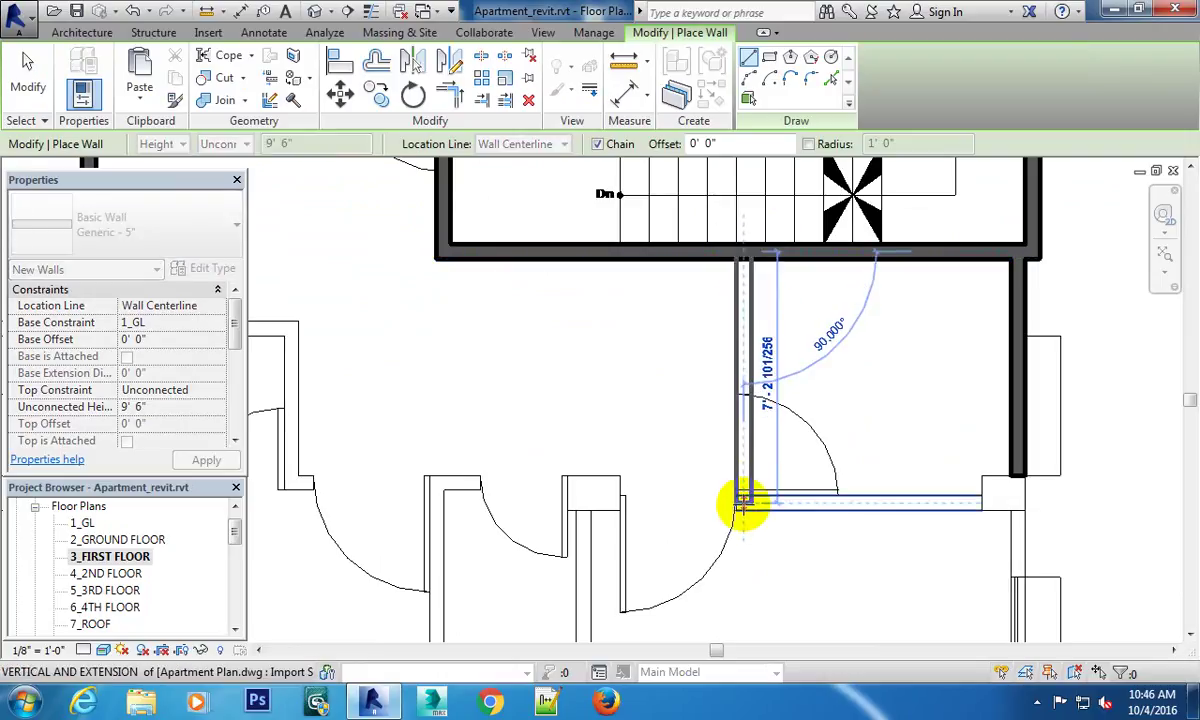
click(742, 503)
click(984, 503)
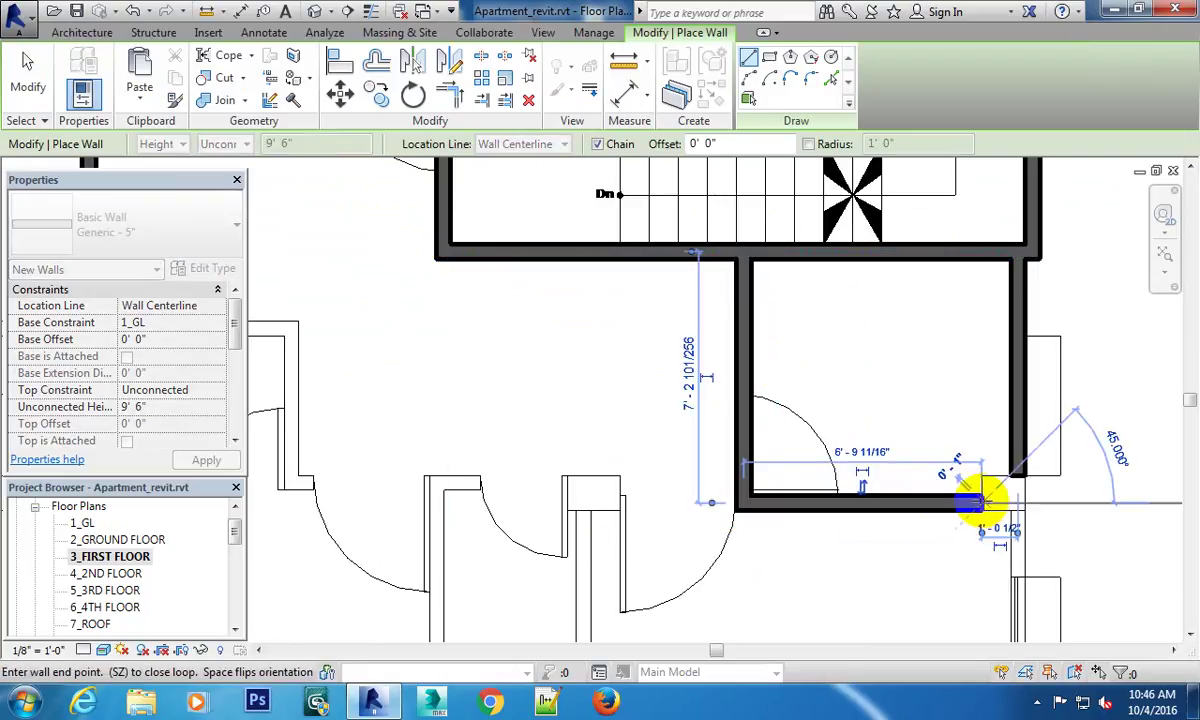
key(Escape)
Exit wall placement and pan down to the room below.
middle_drag(928, 477, 846, 326)
key(Escape)
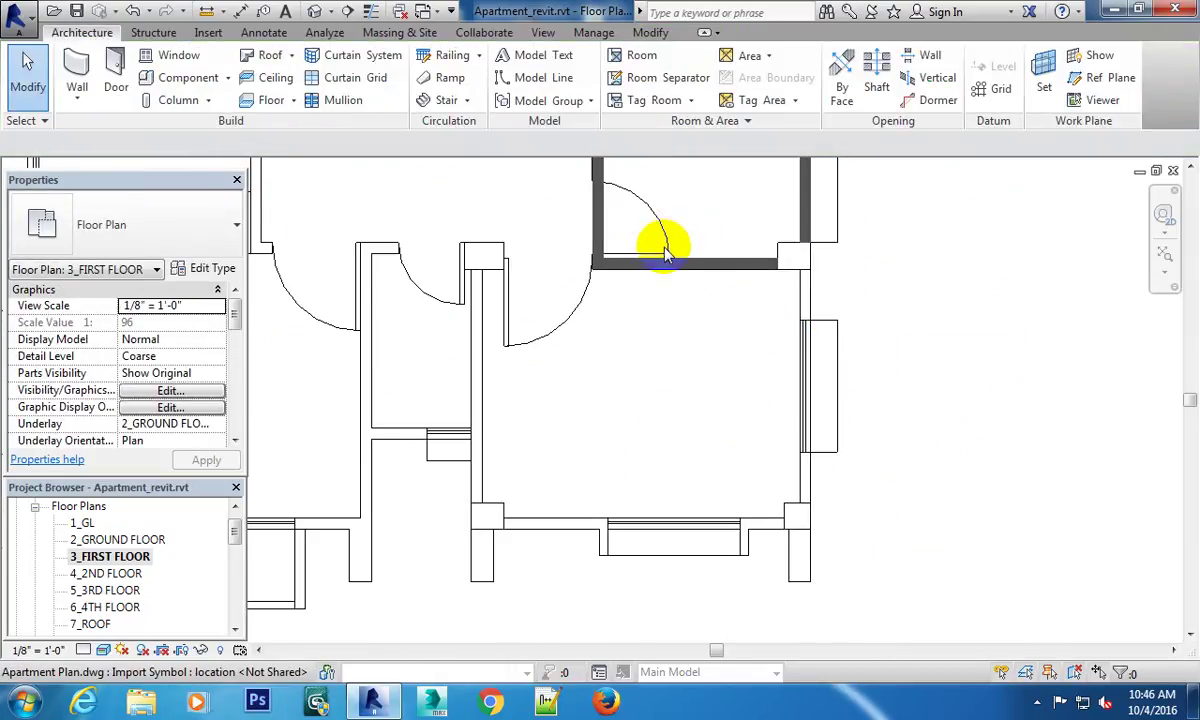
scroll(664, 250, down, 2)
scroll(672, 295, up, 2)
scroll(678, 270, down, 1)
middle_drag(745, 295, 755, 322)
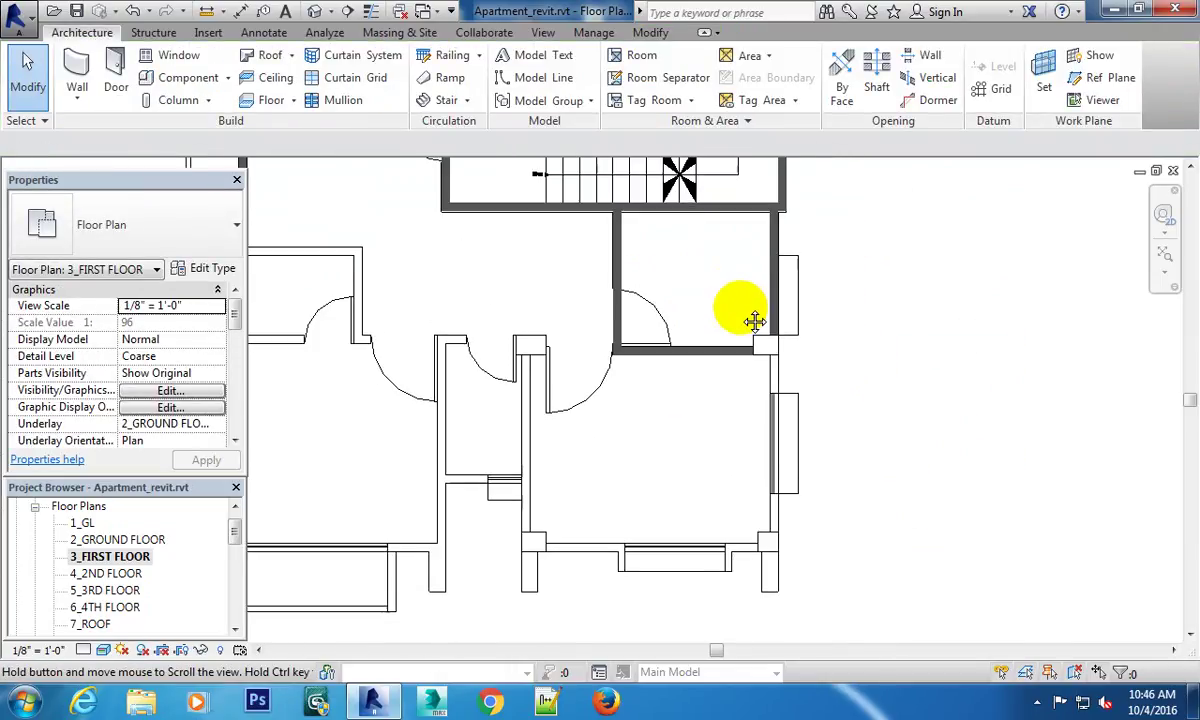
Draw the room's right wall from its upper-right corner down to the bottom corner.
click(78, 62)
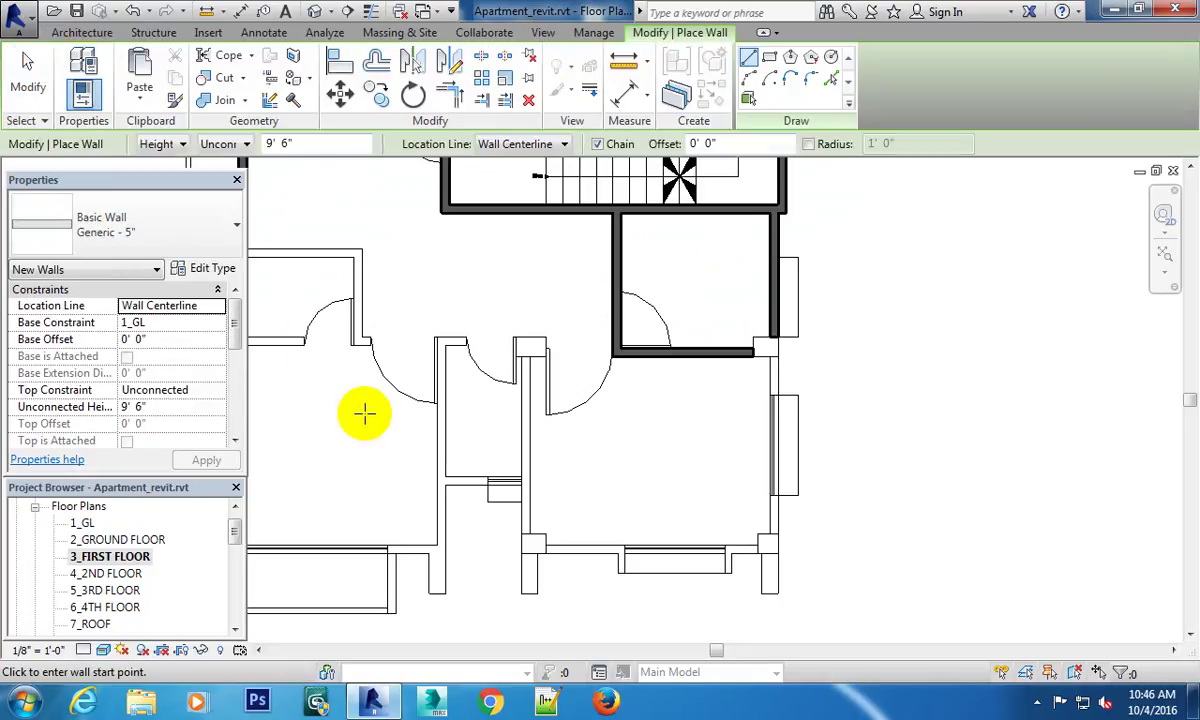
scroll(840, 310, up, 1)
scroll(823, 271, up, 1)
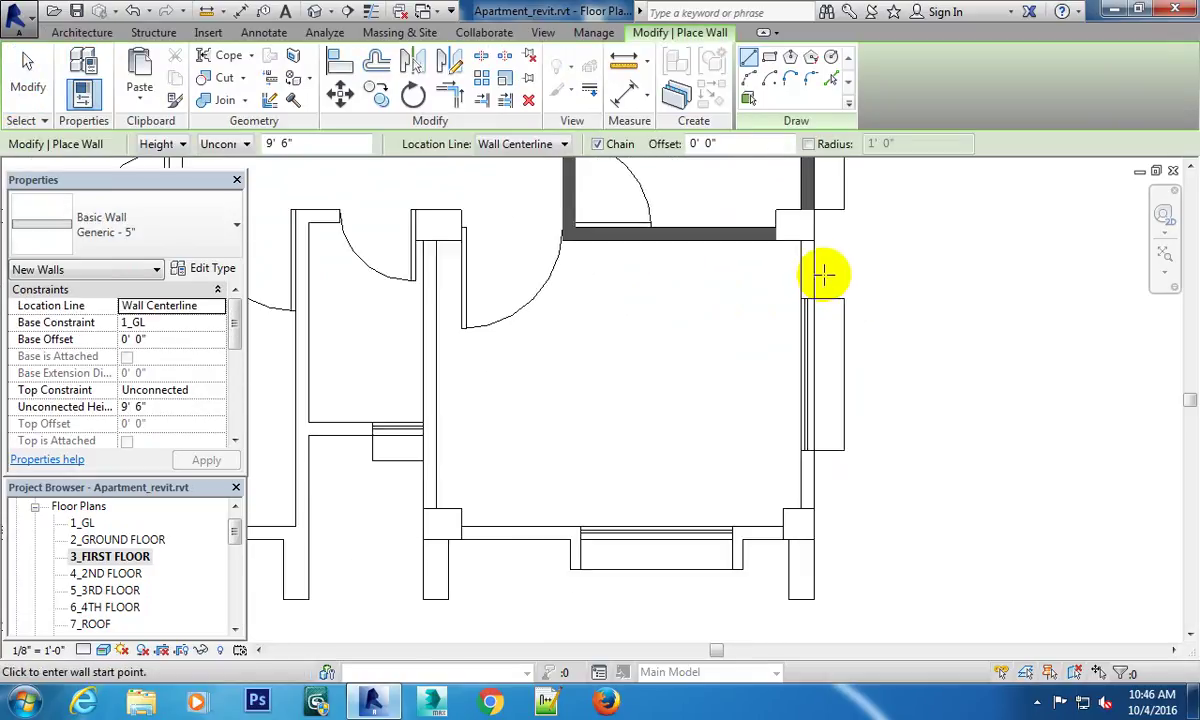
scroll(813, 258, up, 1)
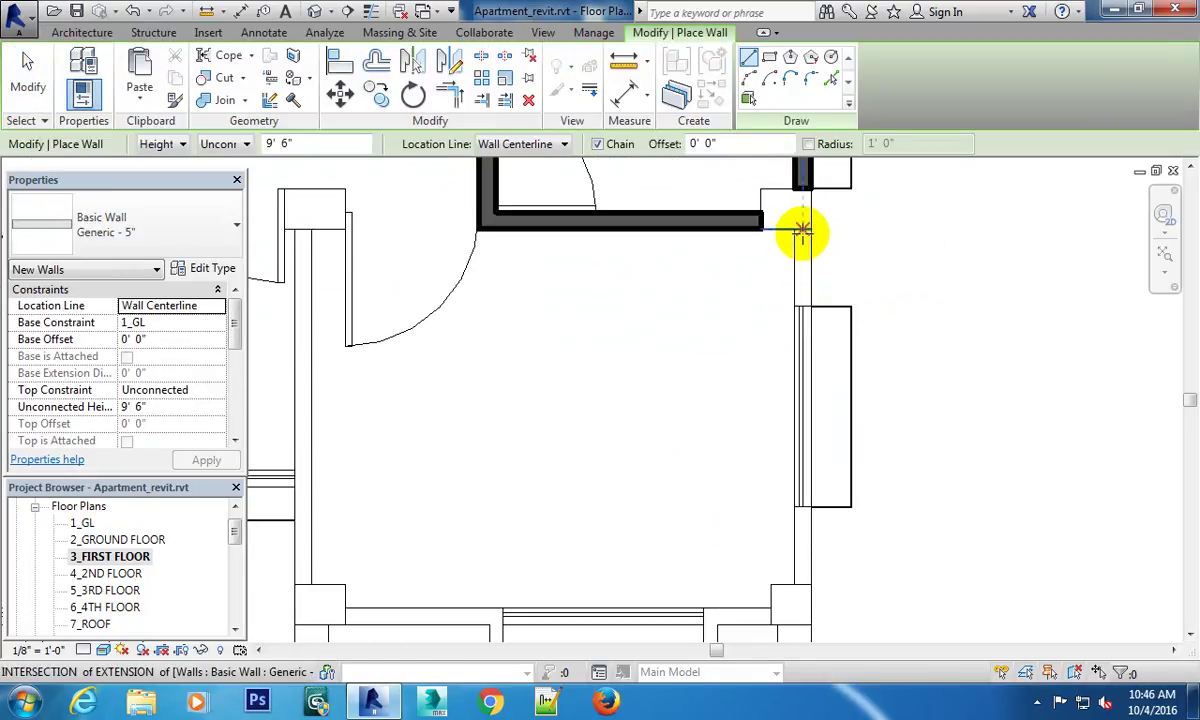
click(800, 231)
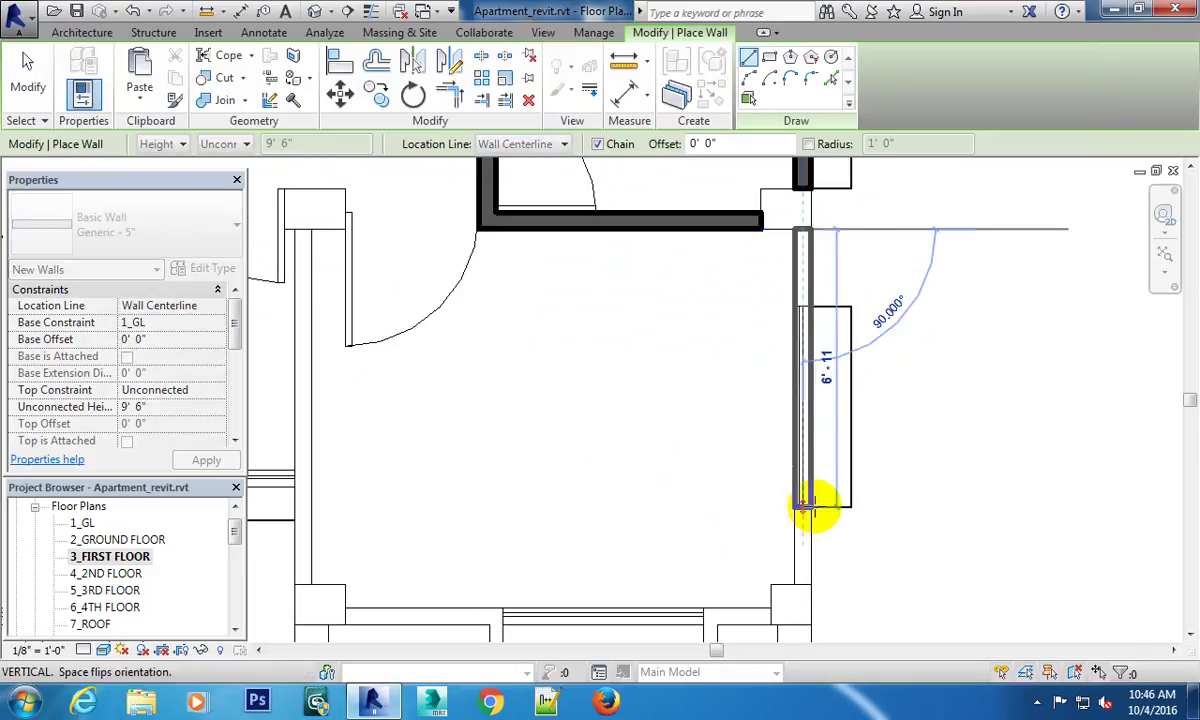
middle_drag(817, 495, 815, 335)
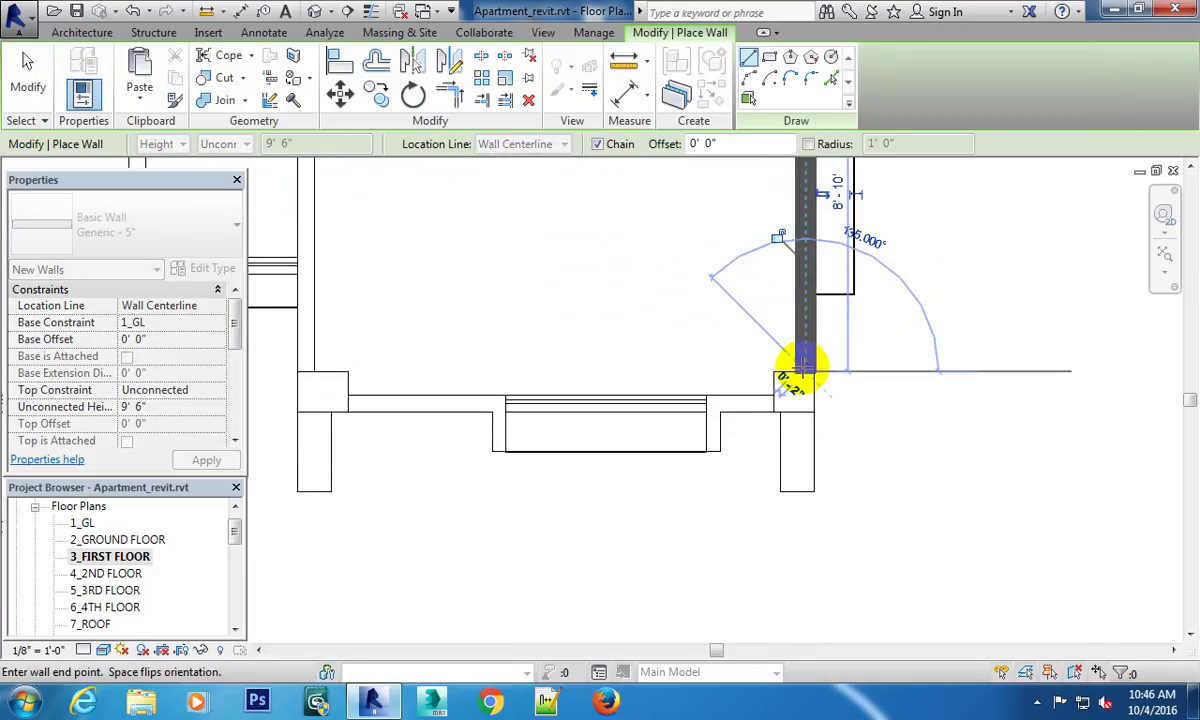
click(800, 368)
scroll(937, 461, up, 2)
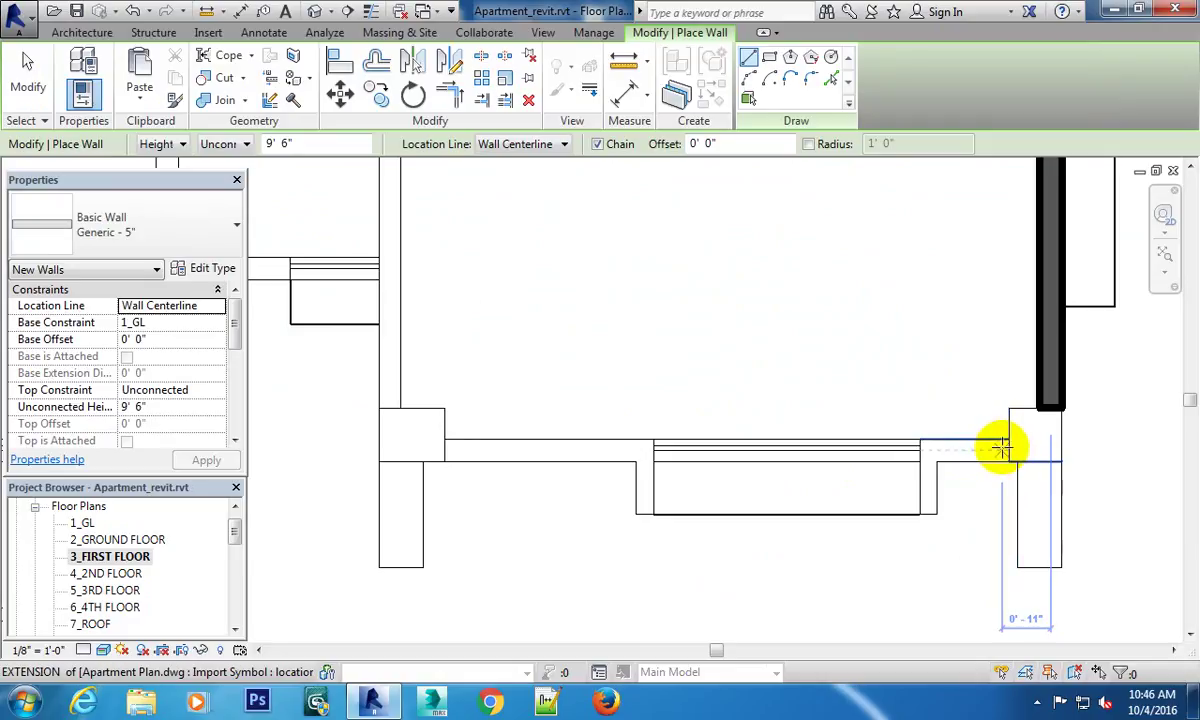
Trace the bottom wall from the right intersection across to the left intersection.
click(1002, 449)
key(Escape)
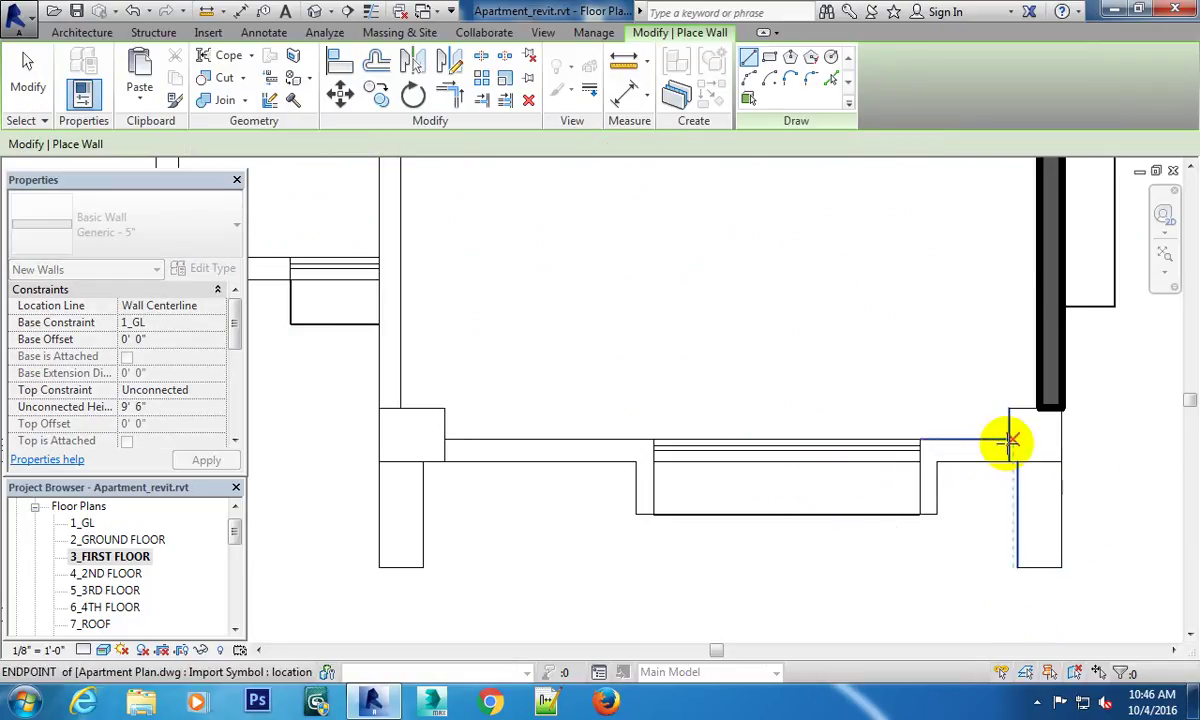
click(1012, 450)
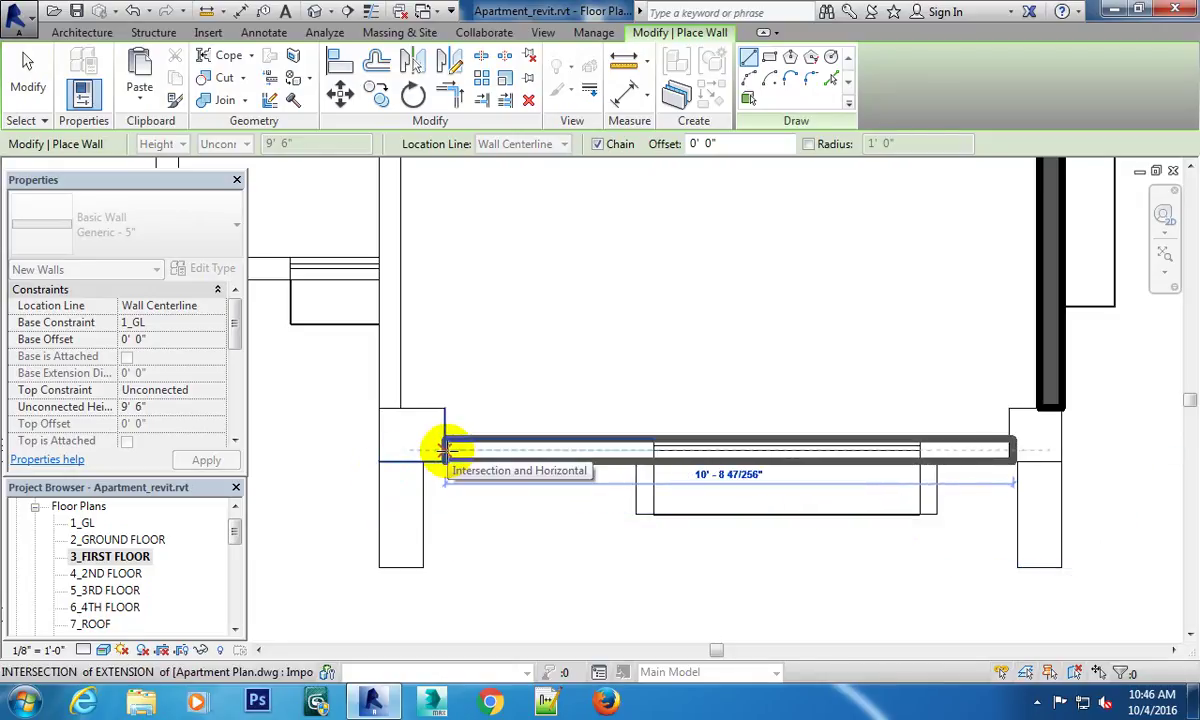
click(447, 450)
key(Escape)
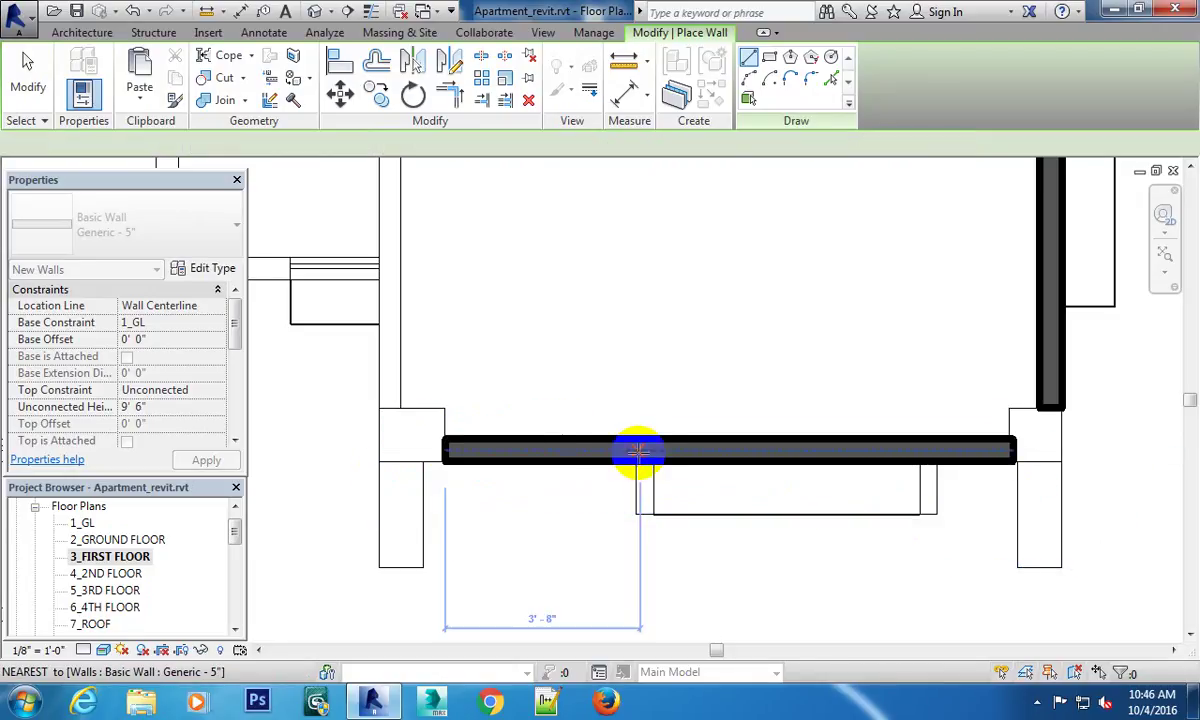
Draw the left wall from the bottom intersection up to the door jamb.
scroll(557, 386, down, 1)
mouse_move(557, 386)
middle_down()
mouse_move(643, 402)
mouse_move(619, 498)
middle_up()
scroll(632, 364, down, 1)
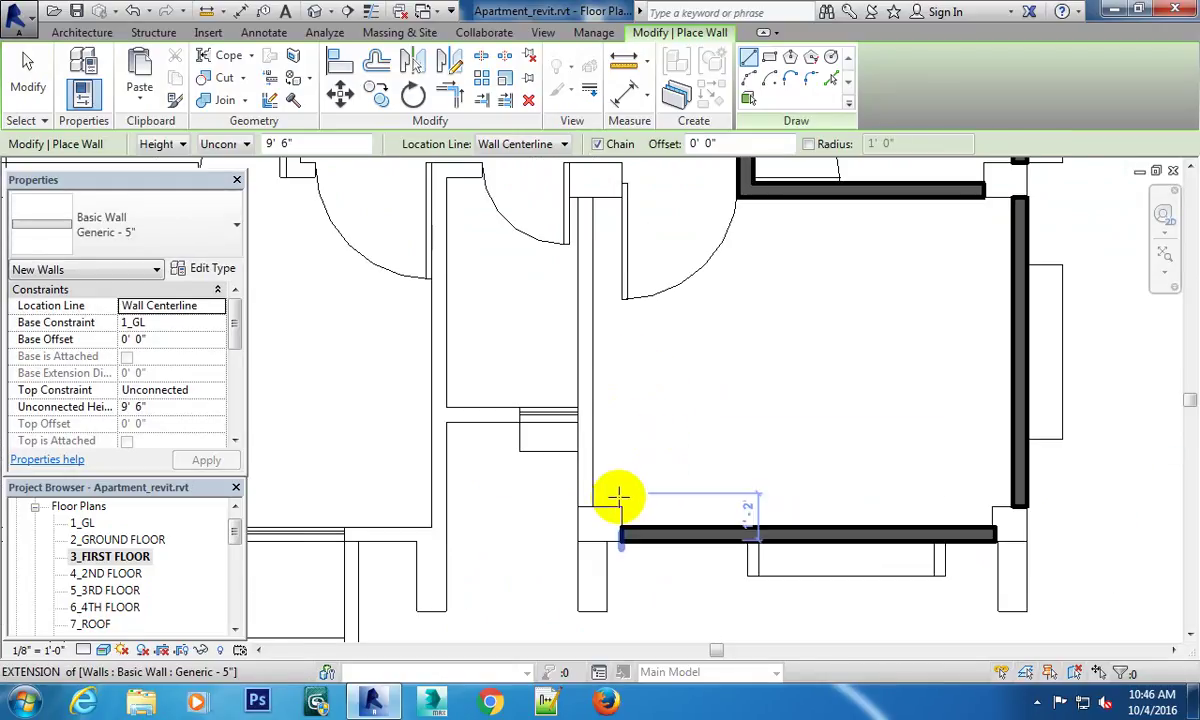
scroll(619, 498, up, 2)
click(568, 503)
scroll(568, 503, down, 2)
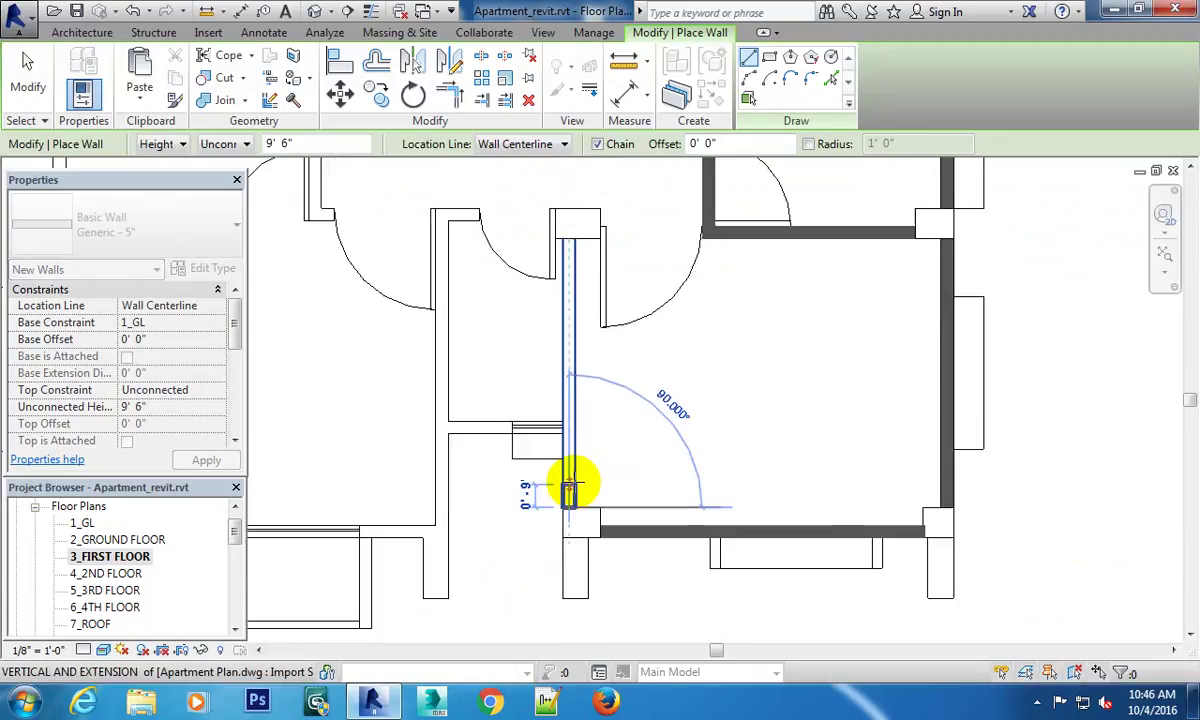
scroll(578, 313, up, 2)
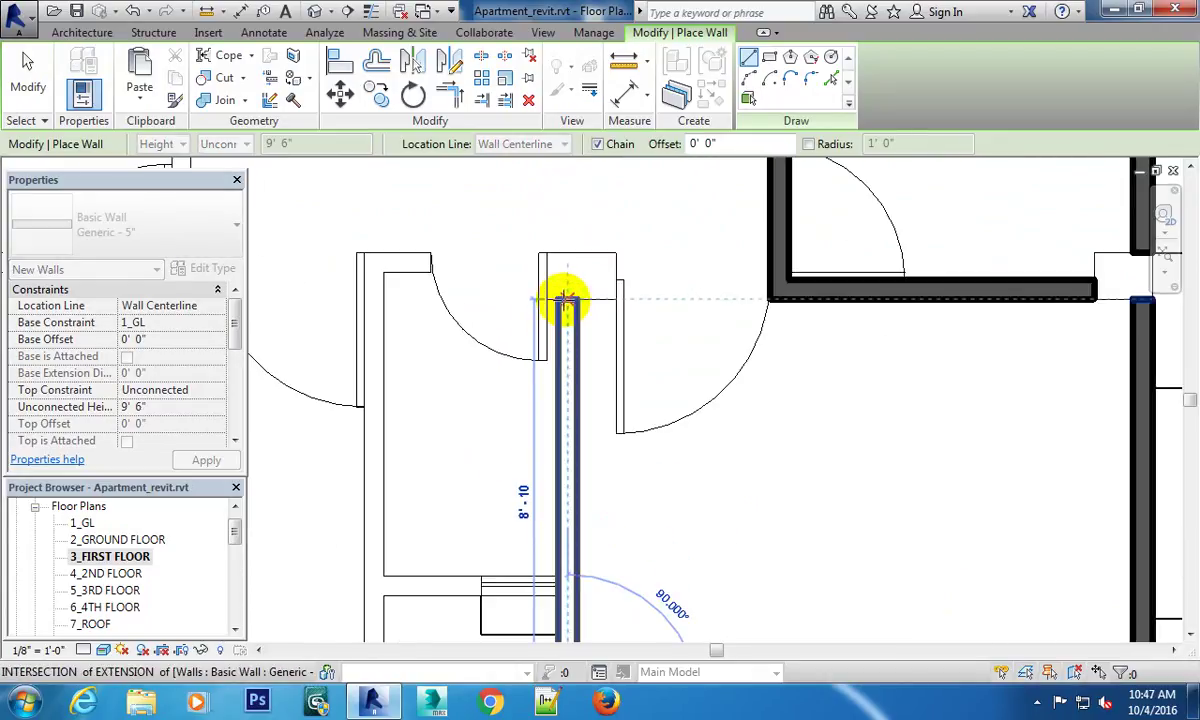
click(566, 300)
key(Escape)
scroll(750, 249, down, 2)
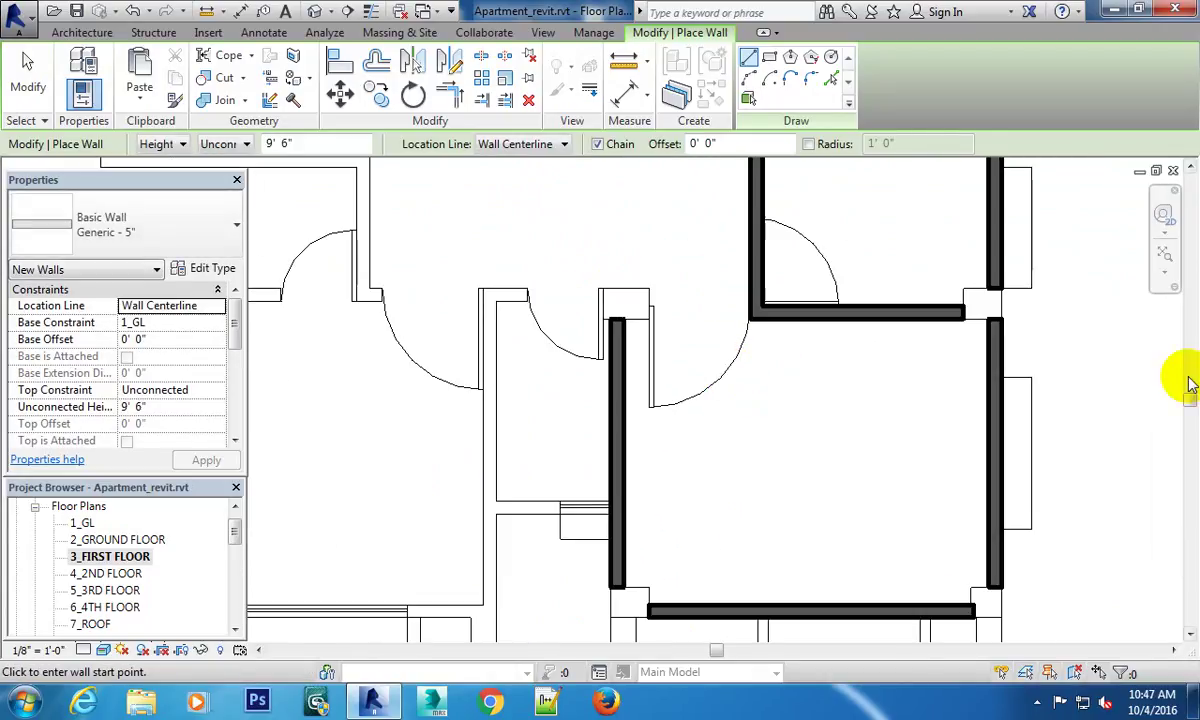
scroll(626, 291, up, 2)
scroll(626, 291, down, 2)
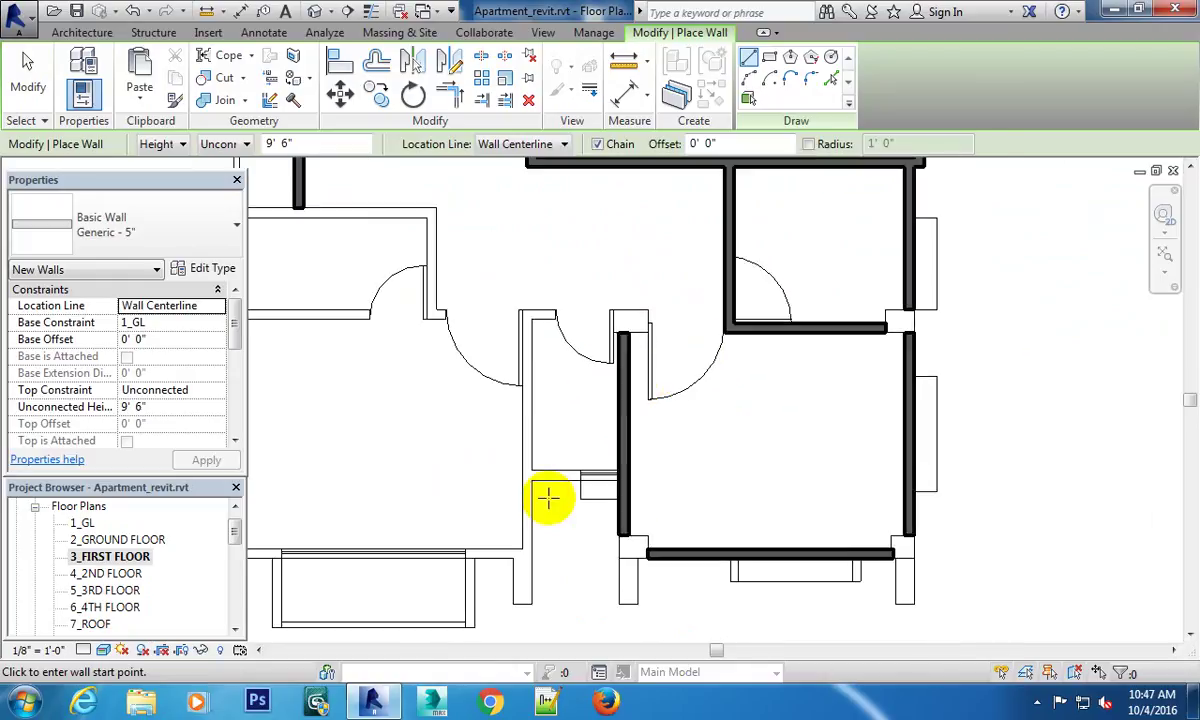
scroll(541, 394, down, 2)
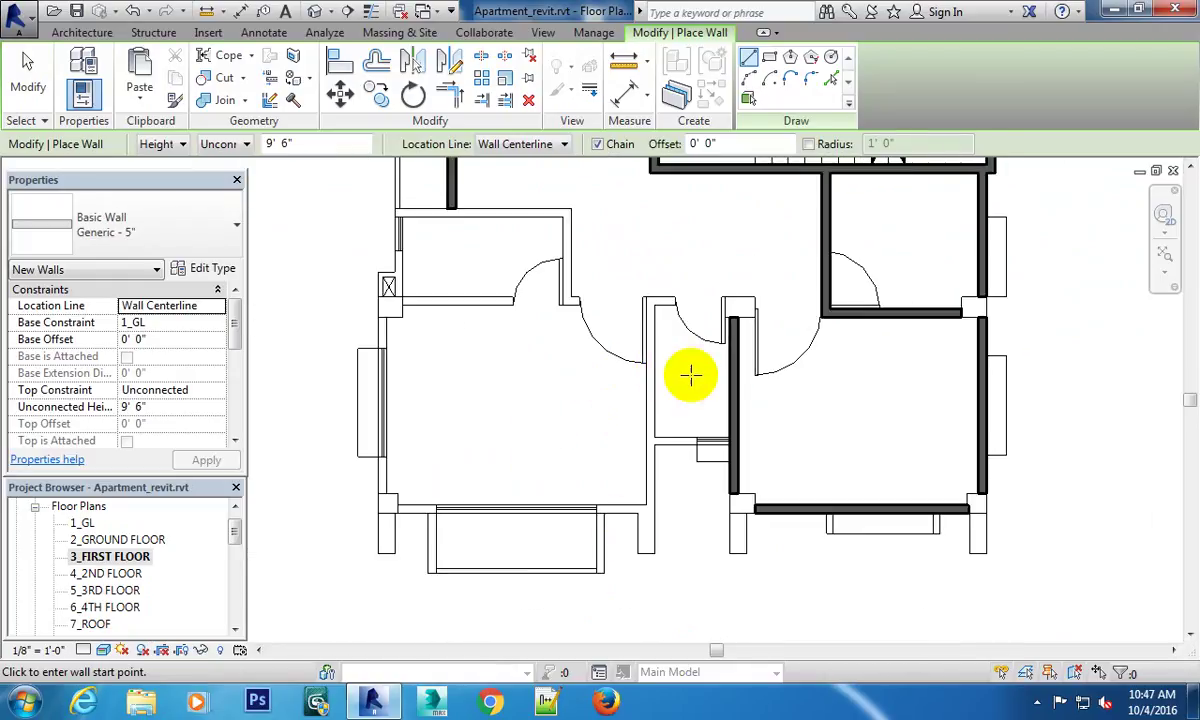
scroll(675, 430, up, 2)
Draw a short horizontal wall from the closet intersection, then a vertical wall up below the door jamb.
middle_drag(675, 430, 683, 422)
mouse_move(718, 380)
middle_down()
mouse_move(745, 465)
mouse_move(604, 432)
mouse_move(670, 303)
mouse_move(718, 423)
middle_up()
scroll(745, 455, up, 3)
scroll(604, 432, up, 2)
scroll(763, 424, up, 2)
click(791, 403)
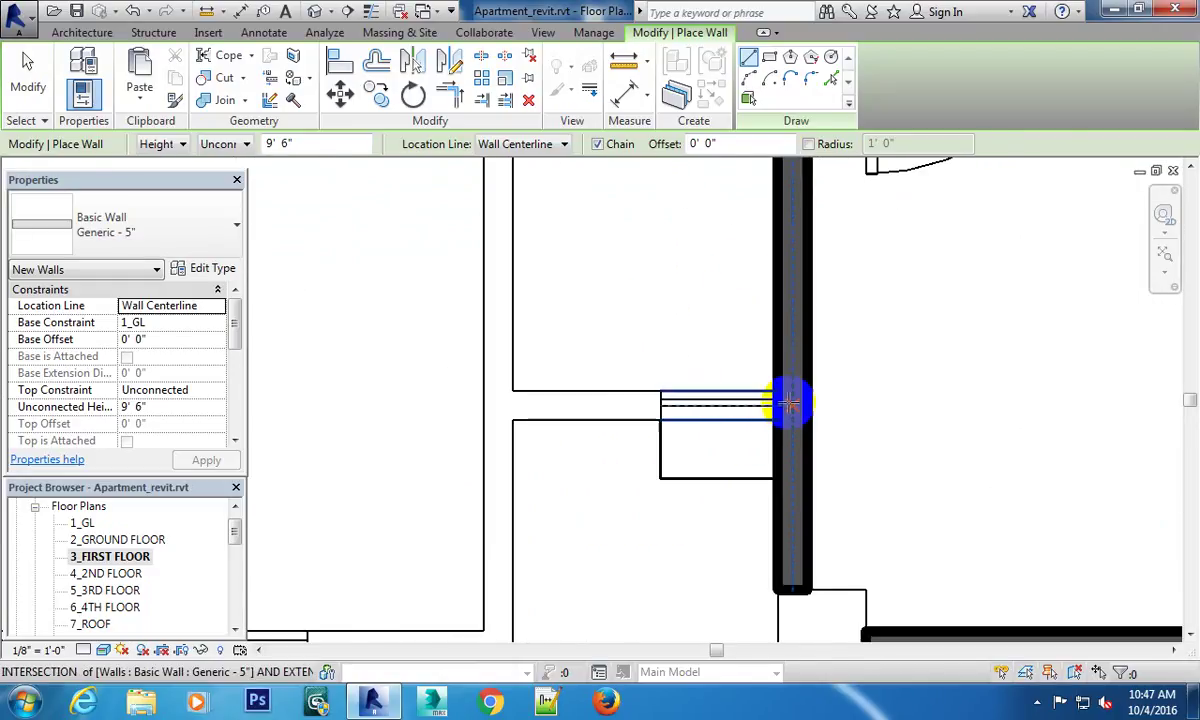
click(499, 401)
scroll(504, 370, down, 2)
middle_drag(504, 370, 512, 509)
scroll(504, 437, up, 2)
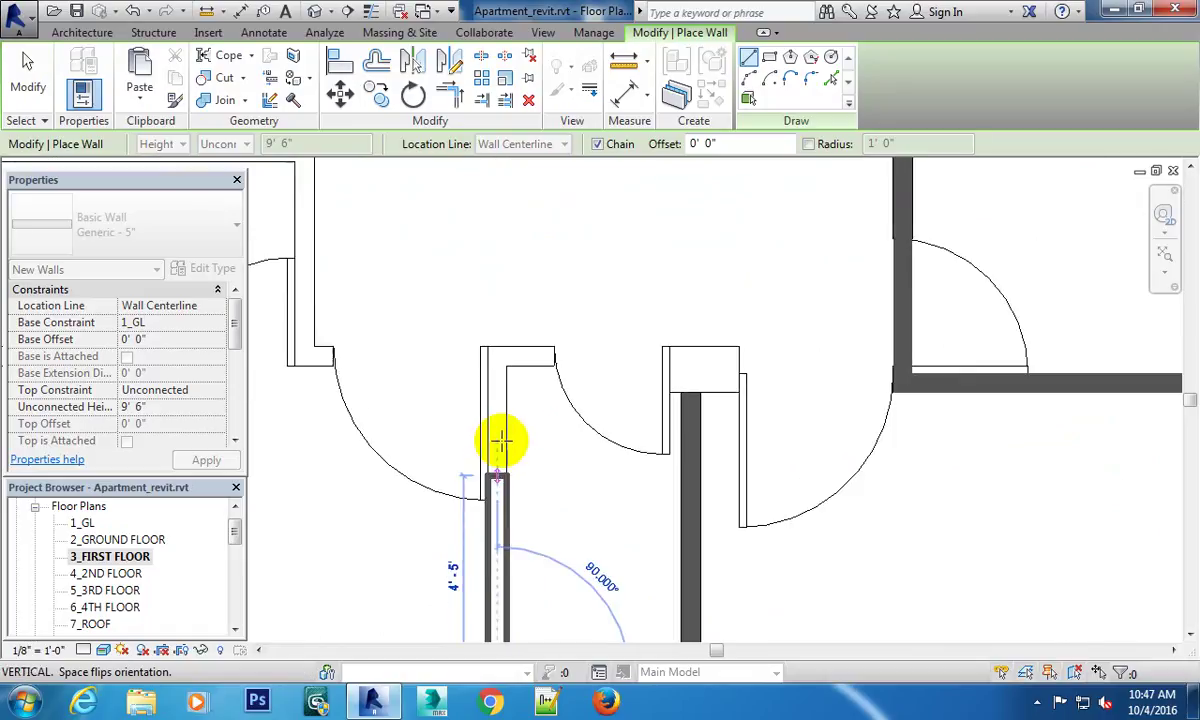
scroll(508, 370, up, 2)
click(497, 340)
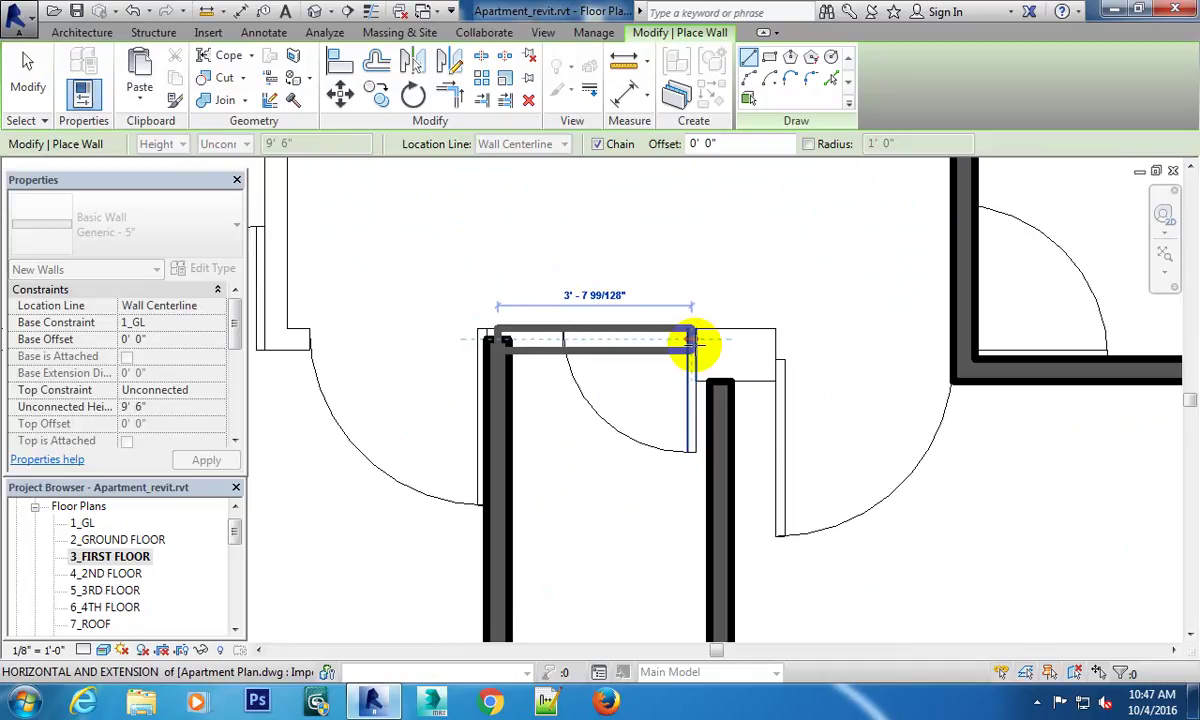
Continue with a short top wall to the jamb and finish the chain at the corner.
scroll(690, 340, up, 3)
scroll(700, 335, up, 3)
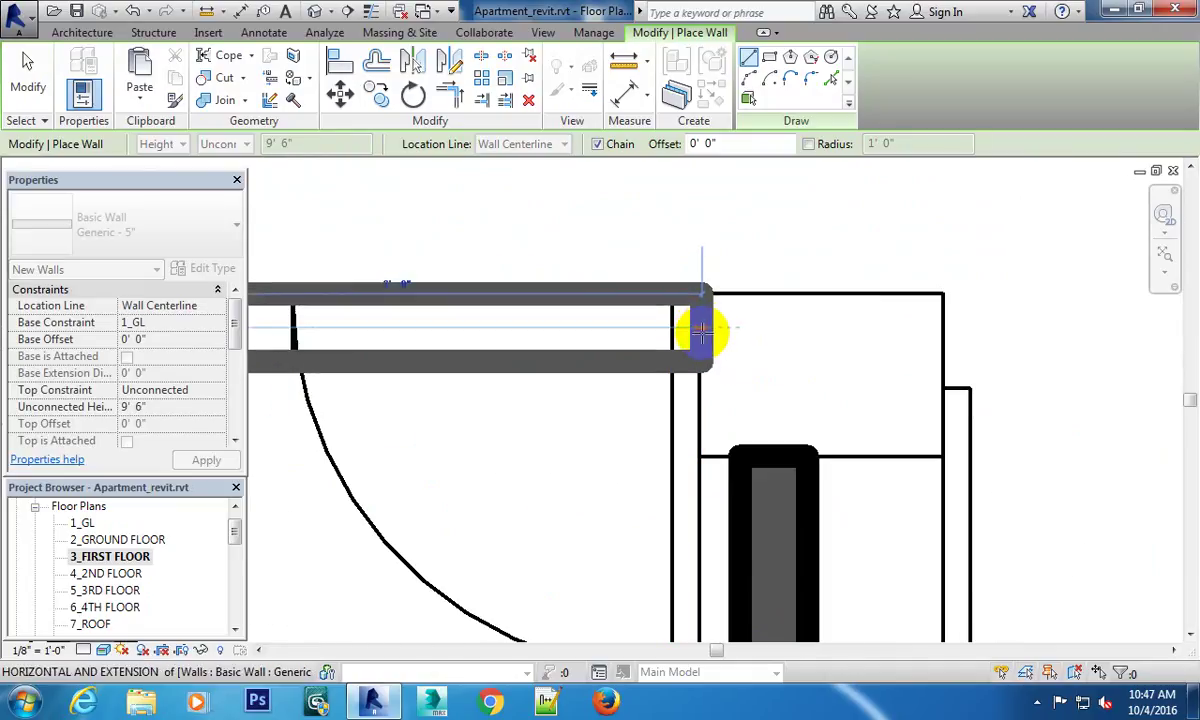
click(702, 333)
scroll(715, 420, down, 3)
scroll(695, 510, down, 2)
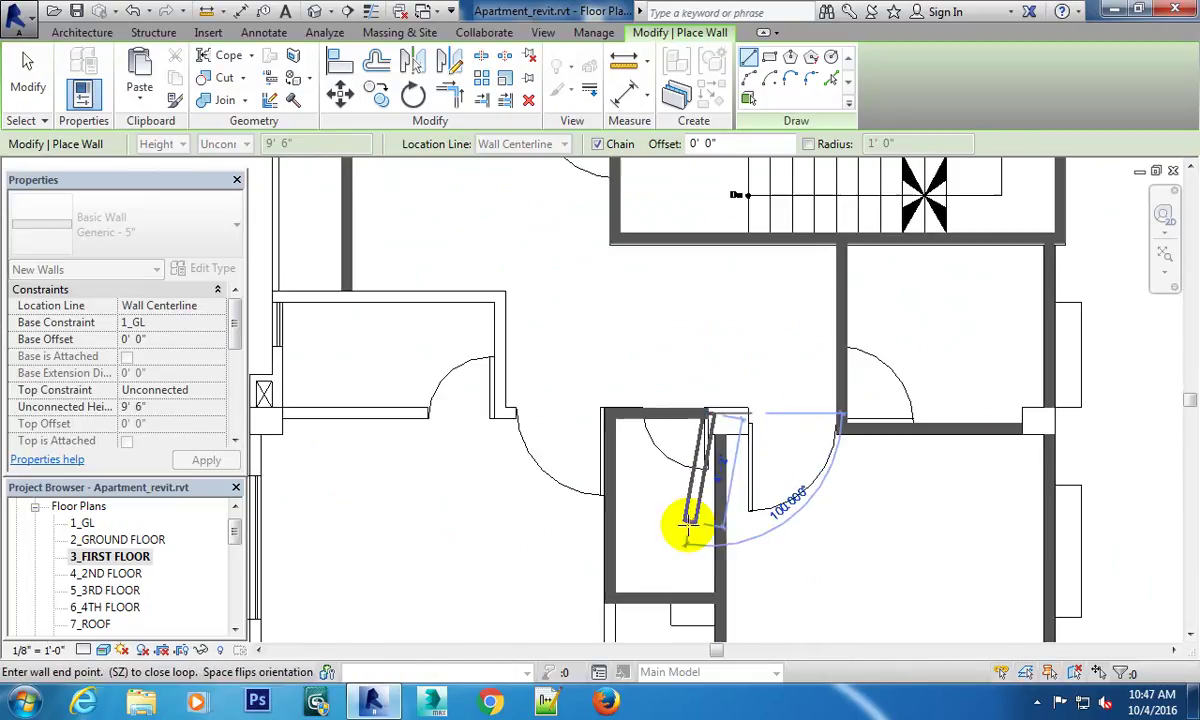
middle_drag(691, 522, 717, 312)
scroll(670, 375, up, 2)
scroll(723, 375, up, 1)
scroll(635, 455, up, 2)
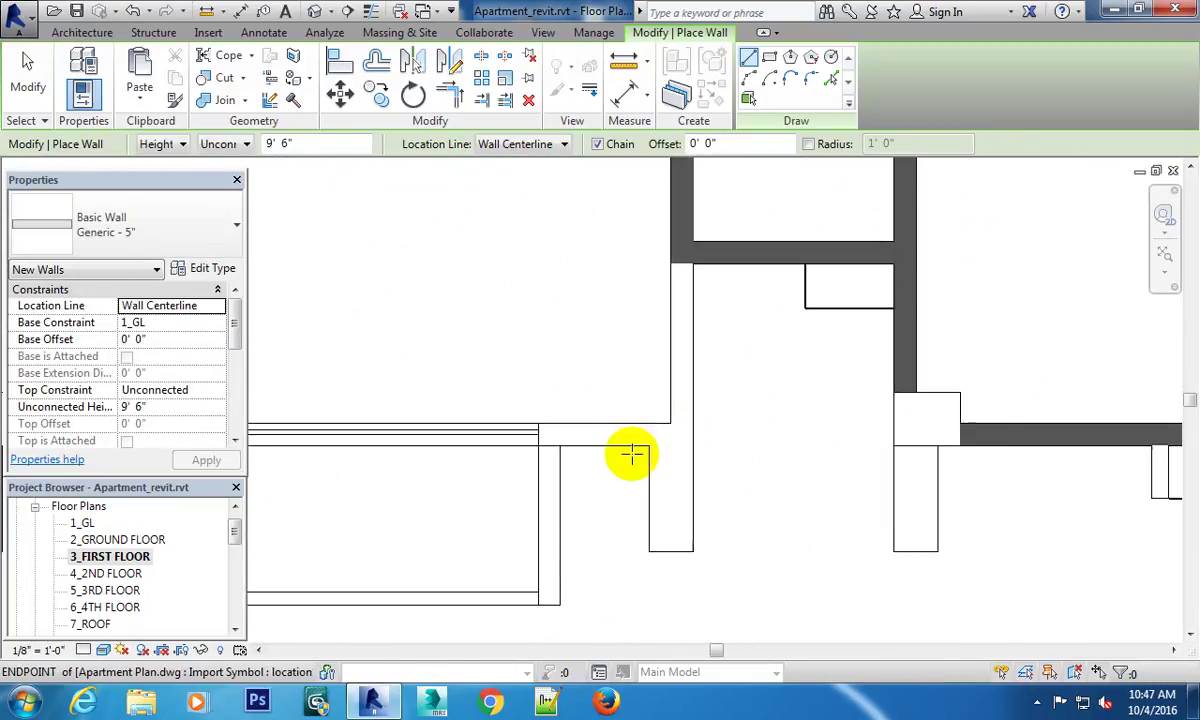
scroll(560, 463, up, 2)
click(524, 432)
key(Escape)
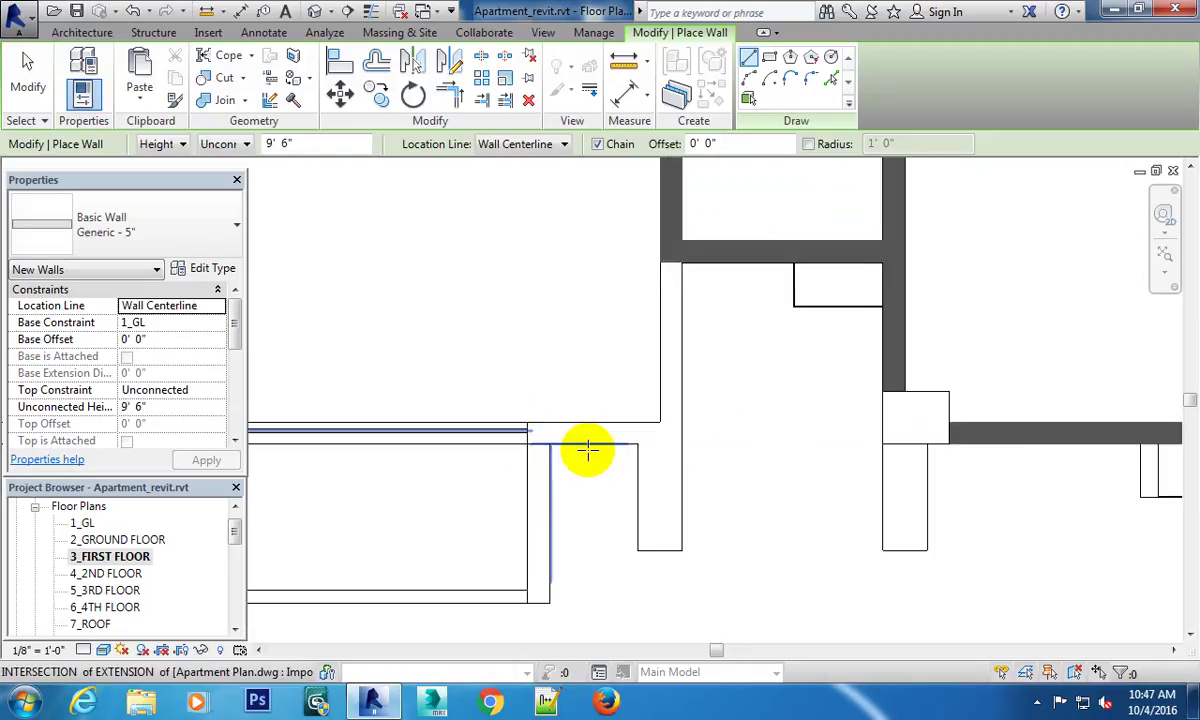
Add a vertical wall from the wall intersection down to the lower wall line.
middle_drag(584, 450, 670, 477)
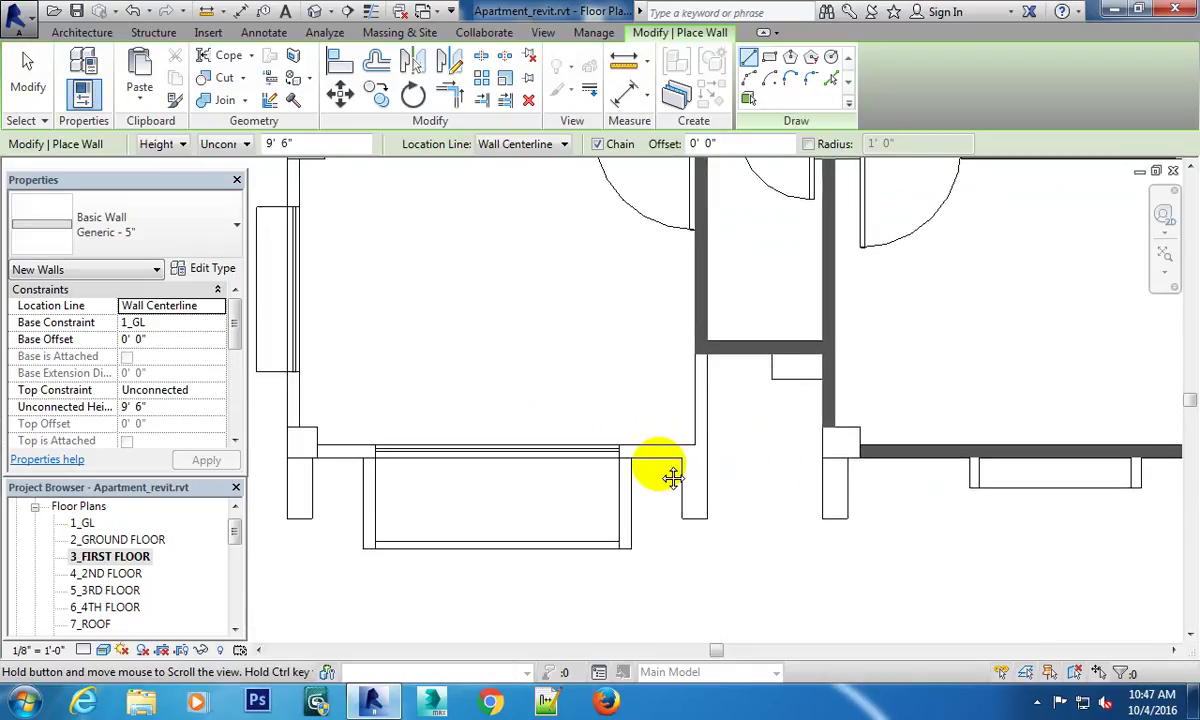
click(692, 348)
middle_drag(697, 509, 741, 415)
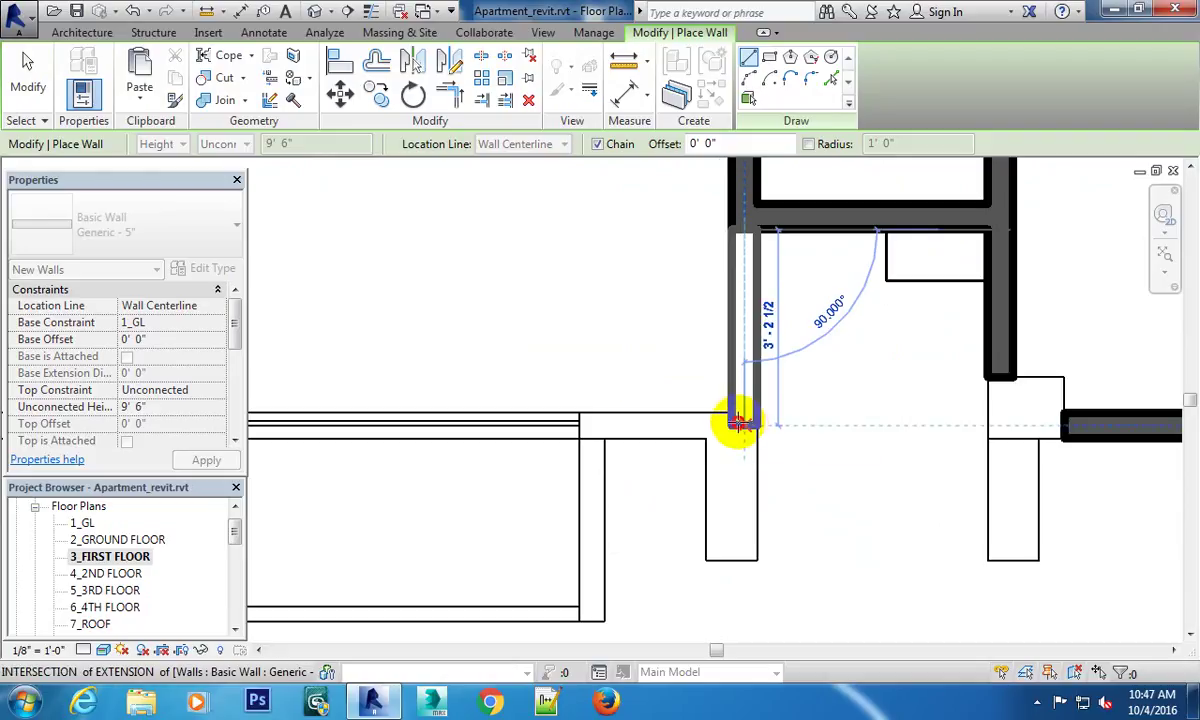
scroll(700, 430, down, 3)
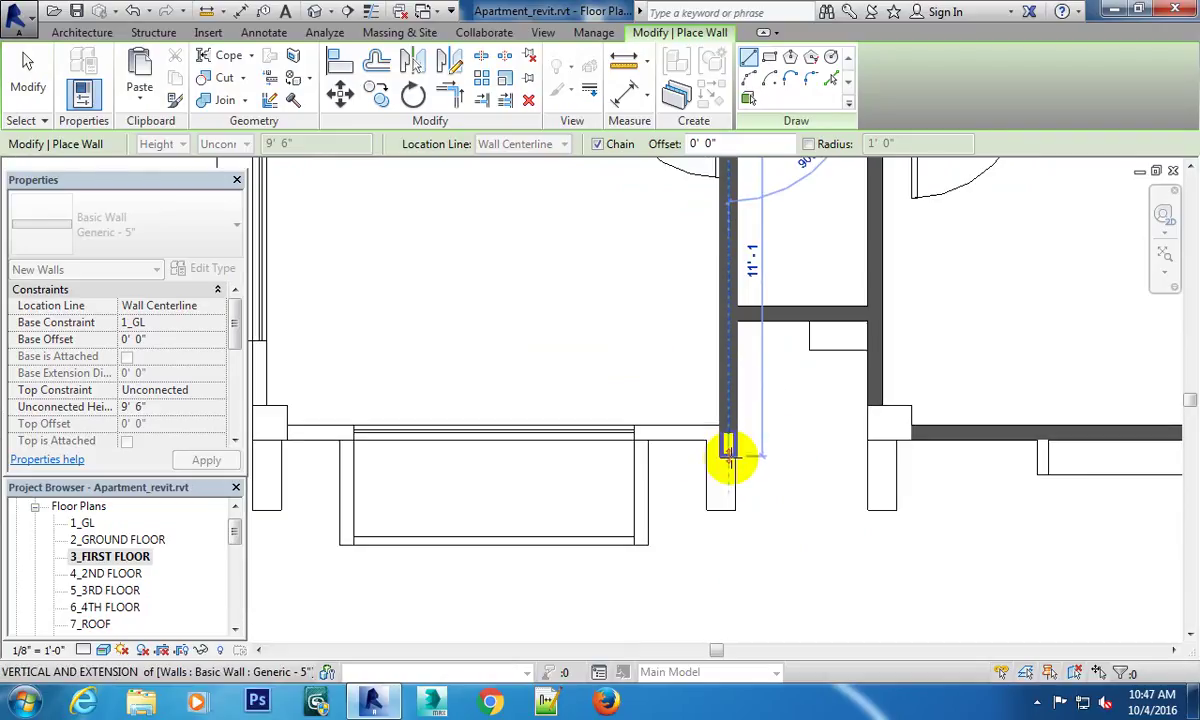
click(730, 455)
key(Escape)
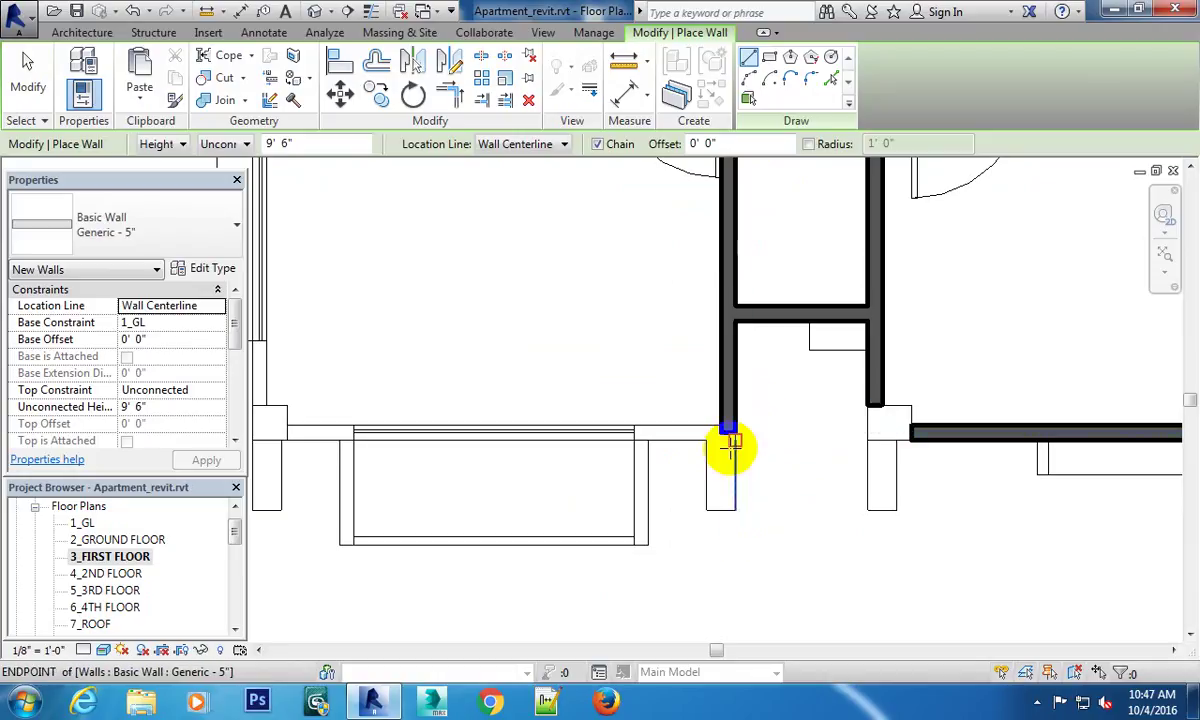
Start a wall at the top intersection, then cancel the misplaced segment.
scroll(698, 458, down, 1)
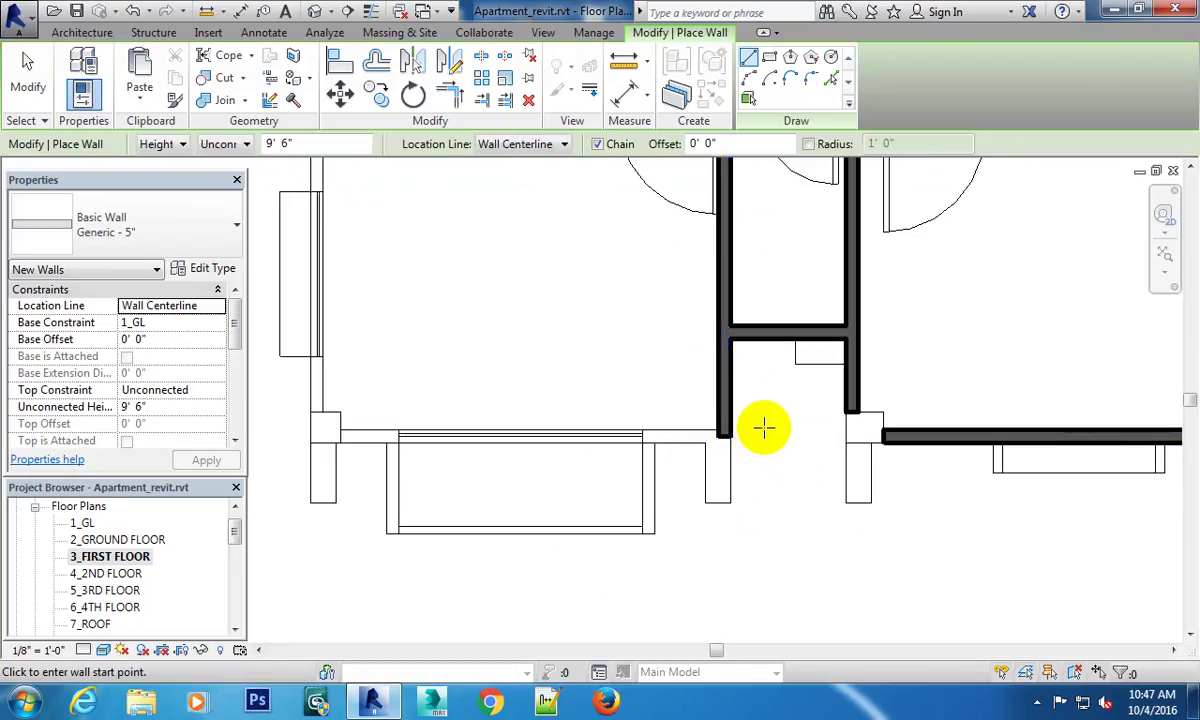
scroll(763, 428, up, 2)
middle_drag(764, 402, 723, 313)
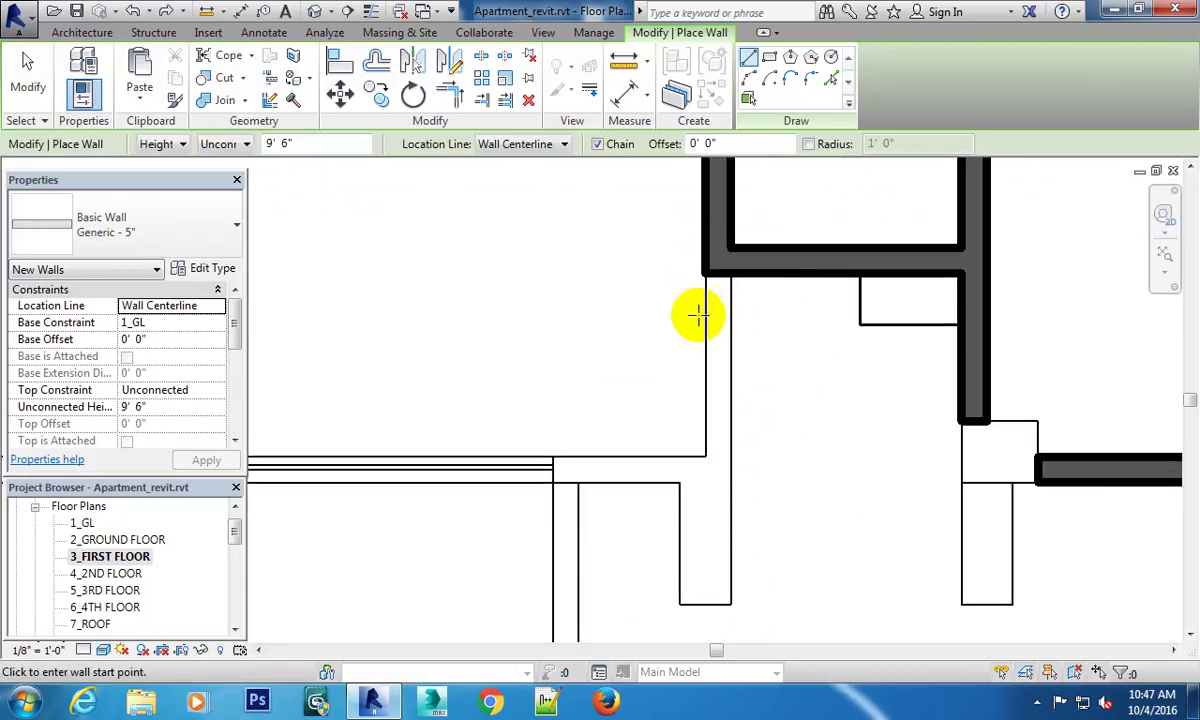
key(Escape)
click(74, 72)
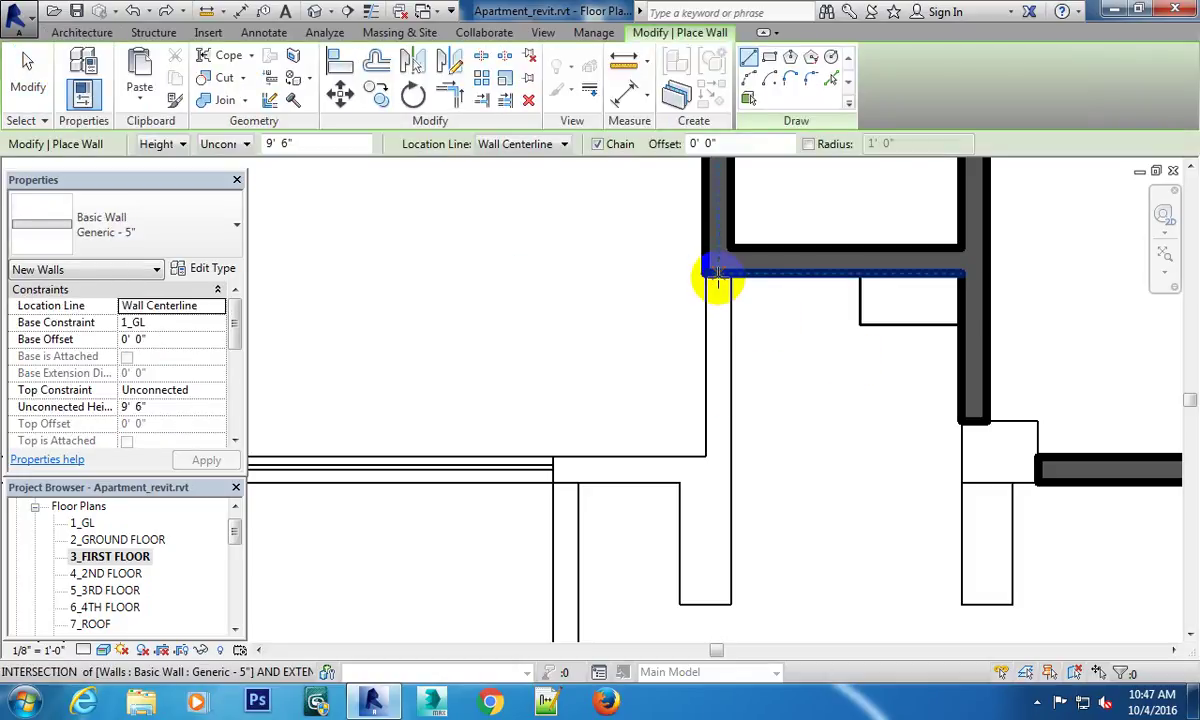
click(717, 276)
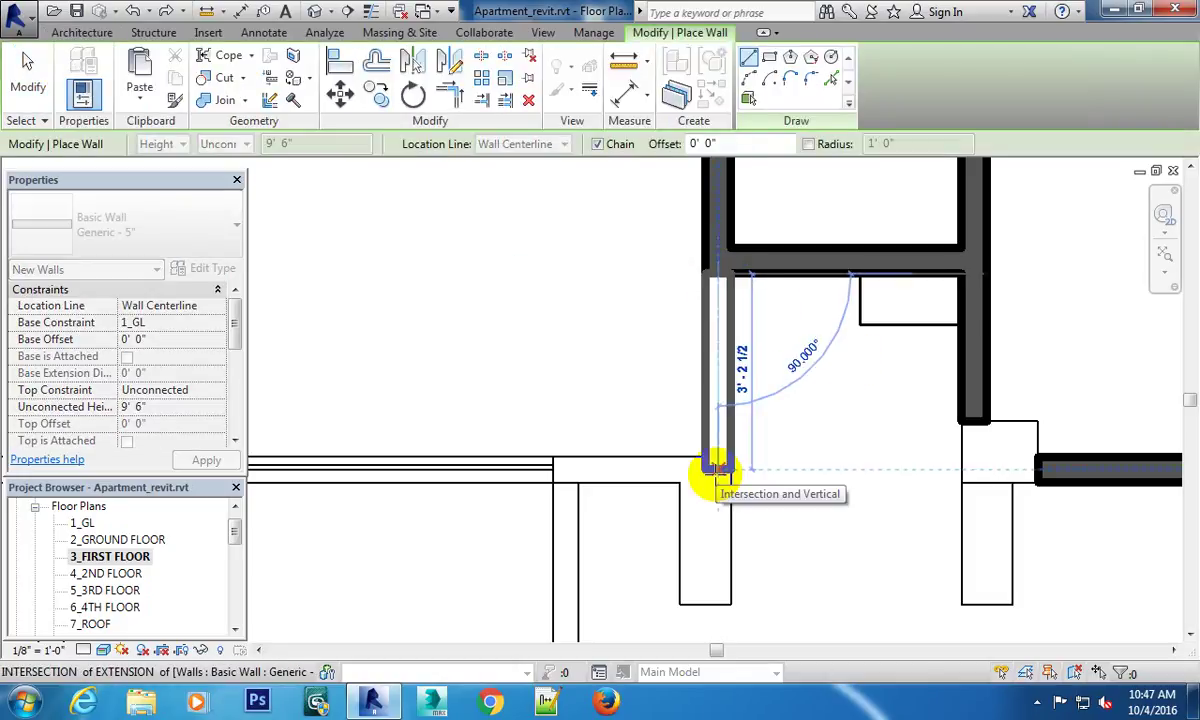
scroll(575, 483, down, 2)
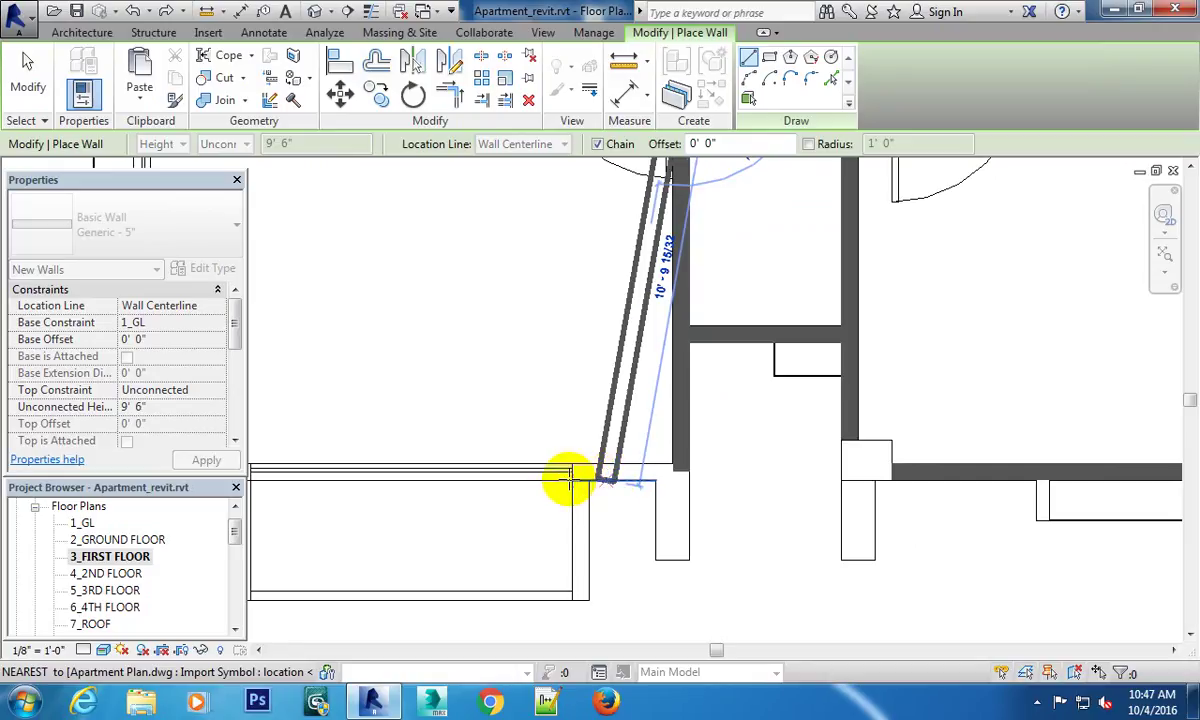
scroll(570, 450, down, 1)
middle_drag(571, 423, 627, 477)
scroll(612, 268, up, 2)
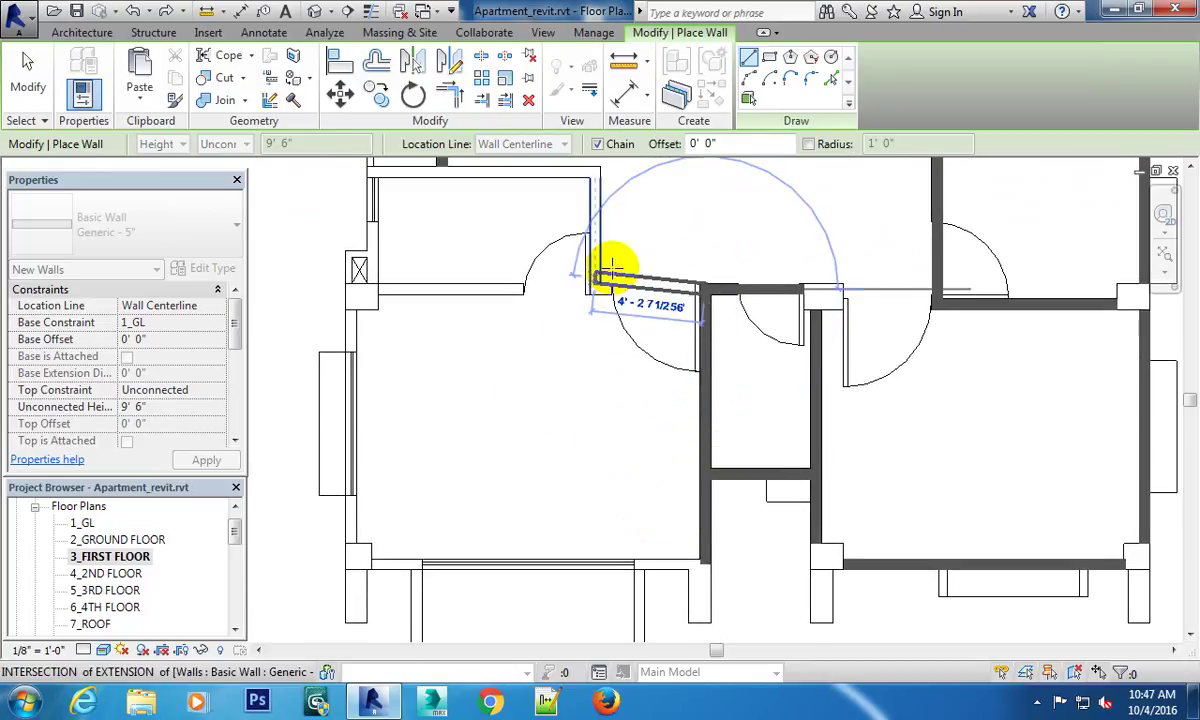
key(Escape)
Draw a wall from the lower-left window corner across to the existing wall corner.
scroll(477, 468, up, 2)
scroll(415, 478, up, 2)
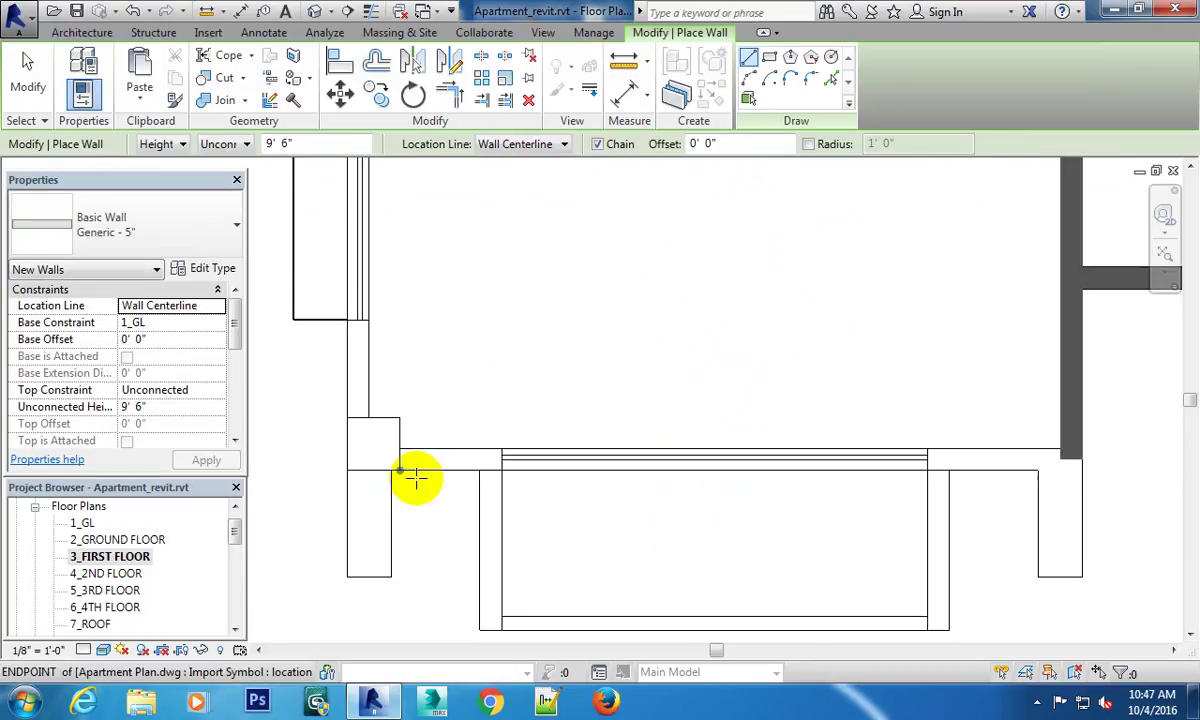
scroll(416, 478, up, 1)
click(398, 457)
scroll(402, 465, down, 2)
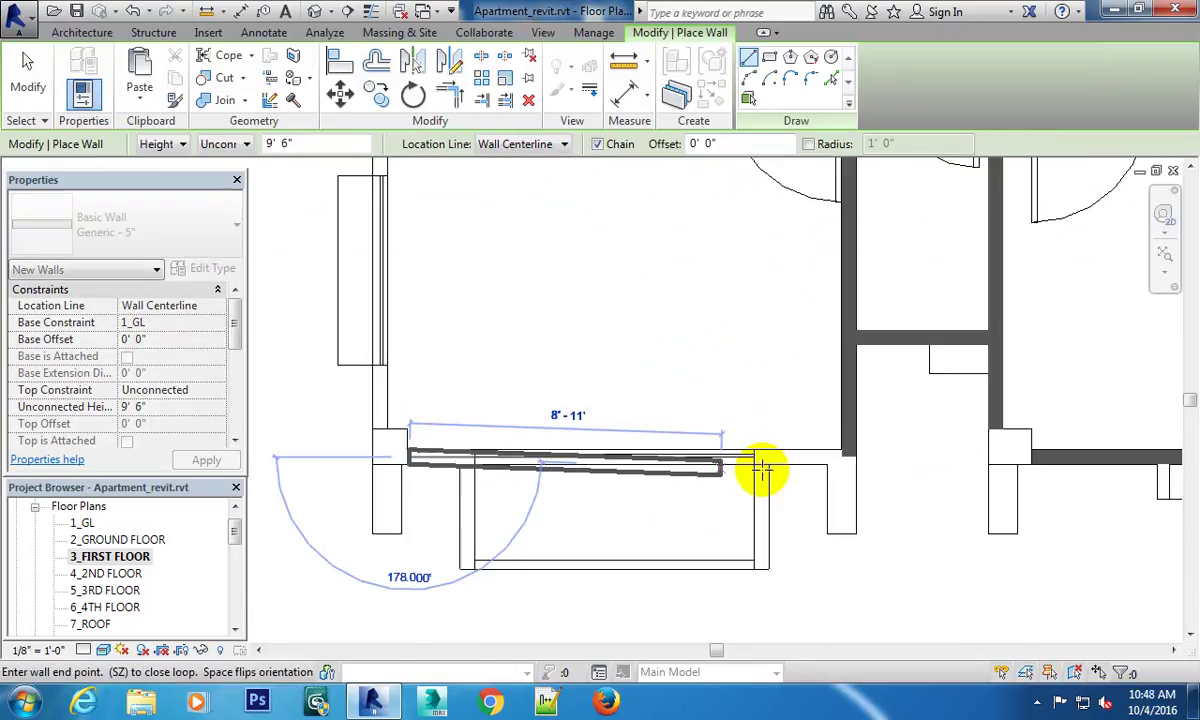
scroll(848, 450, up, 2)
click(848, 448)
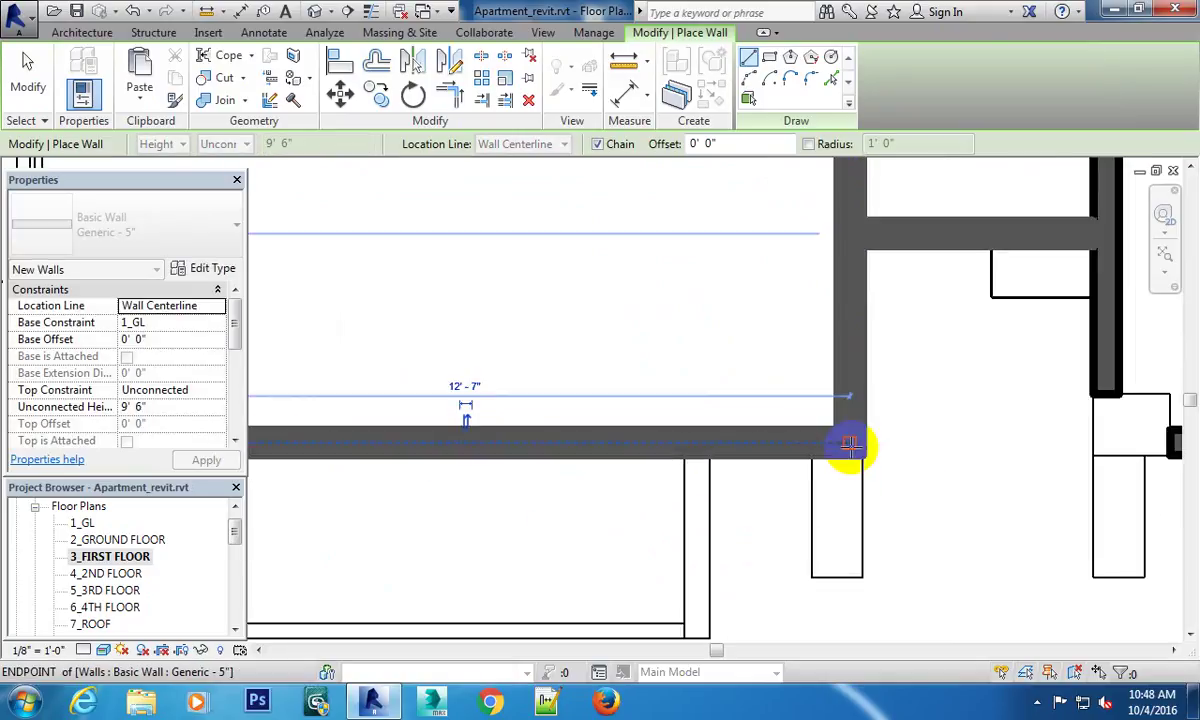
key(Escape)
scroll(870, 480, down, 1)
key(Escape)
Pan and zoom to frame the small central room and the left room.
scroll(862, 488, down, 2)
scroll(862, 482, down, 2)
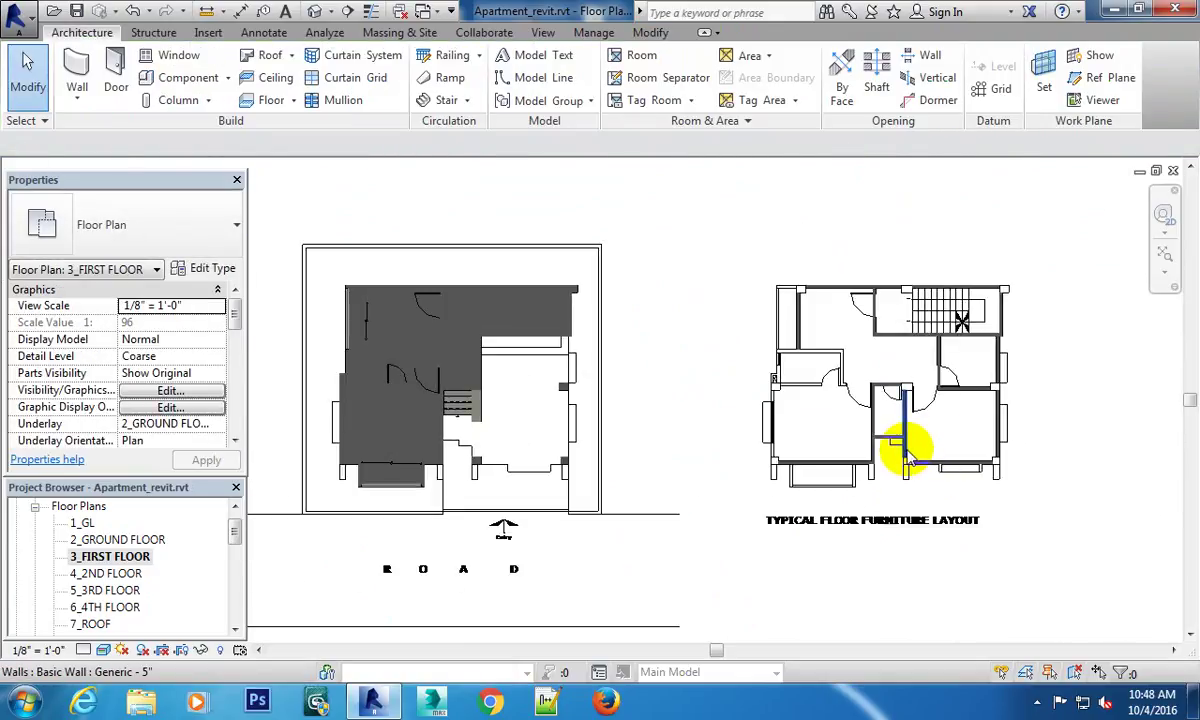
middle_drag(897, 455, 763, 460)
scroll(866, 418, up, 3)
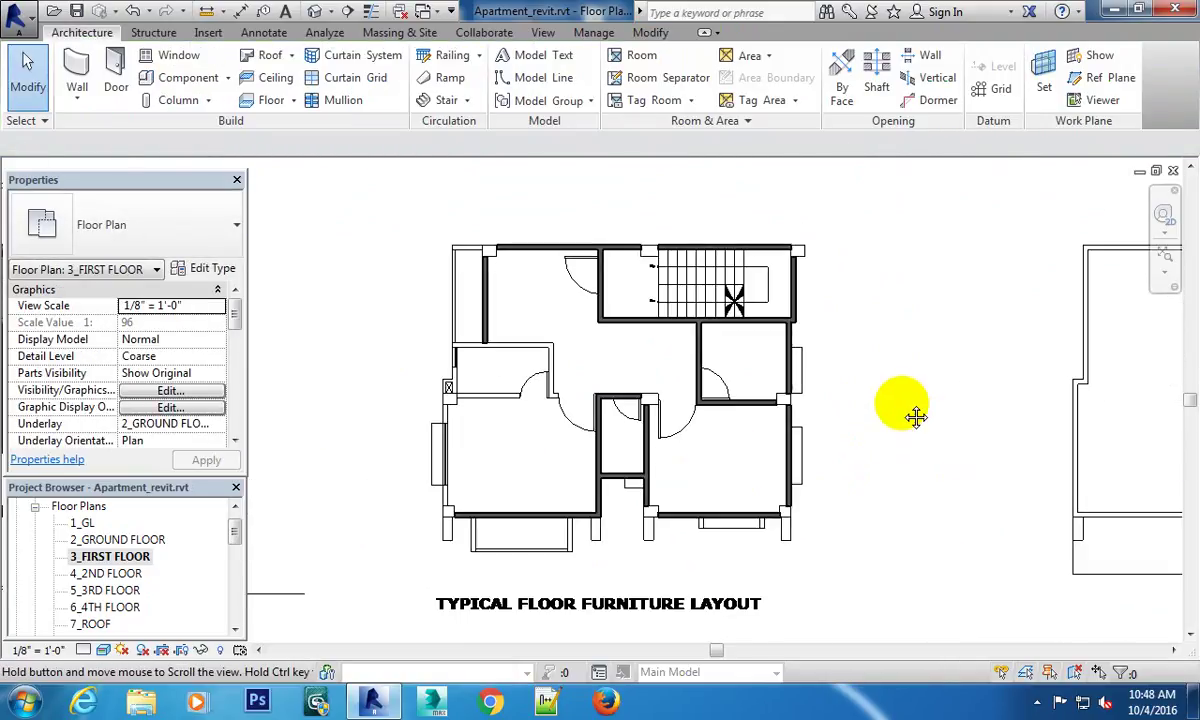
middle_drag(916, 415, 924, 413)
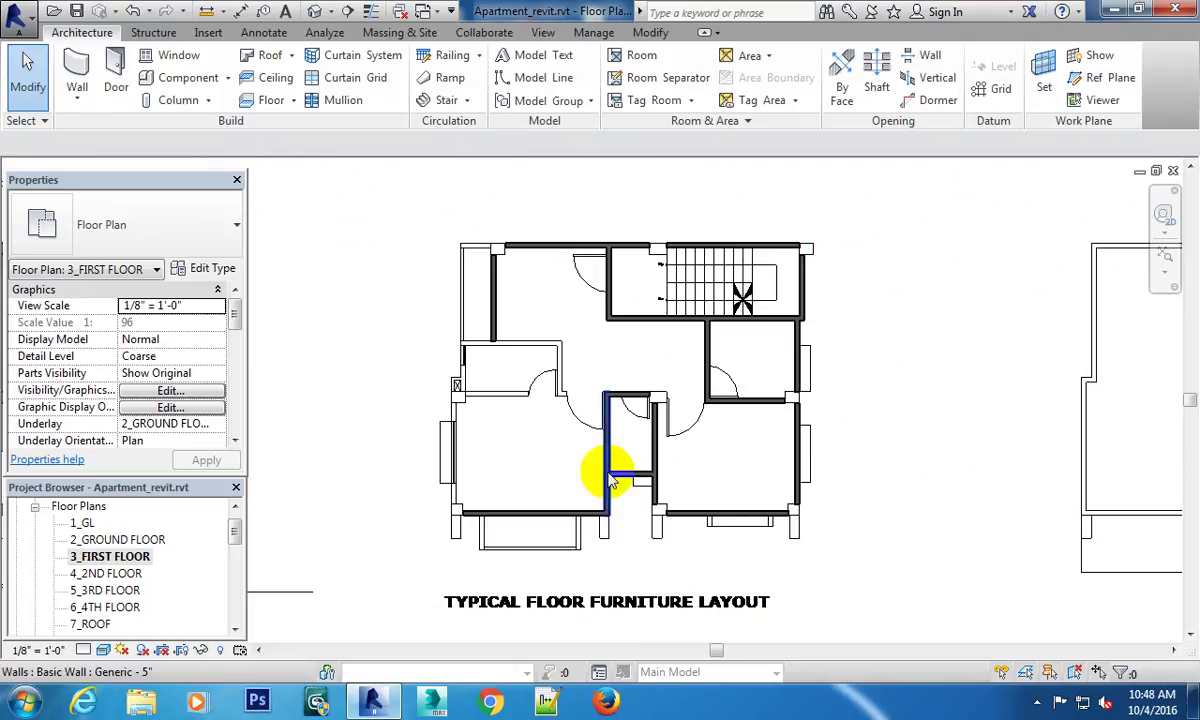
scroll(648, 460, up, 2)
middle_drag(638, 461, 748, 440)
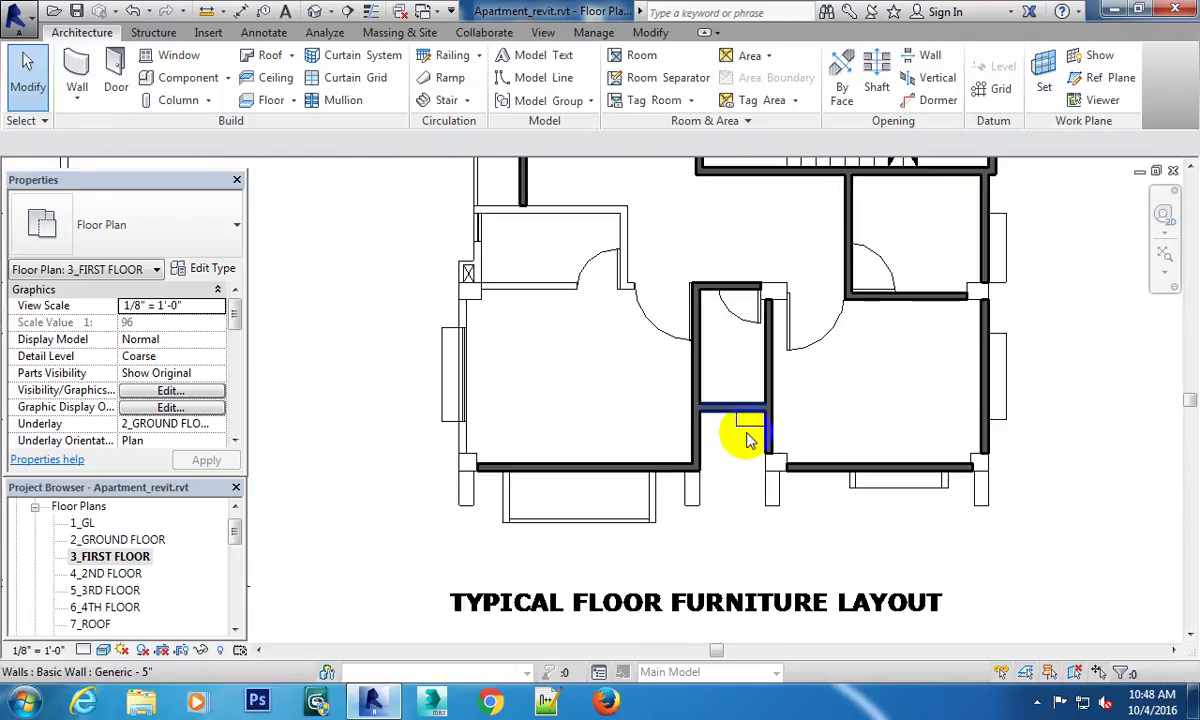
scroll(492, 474, up, 4)
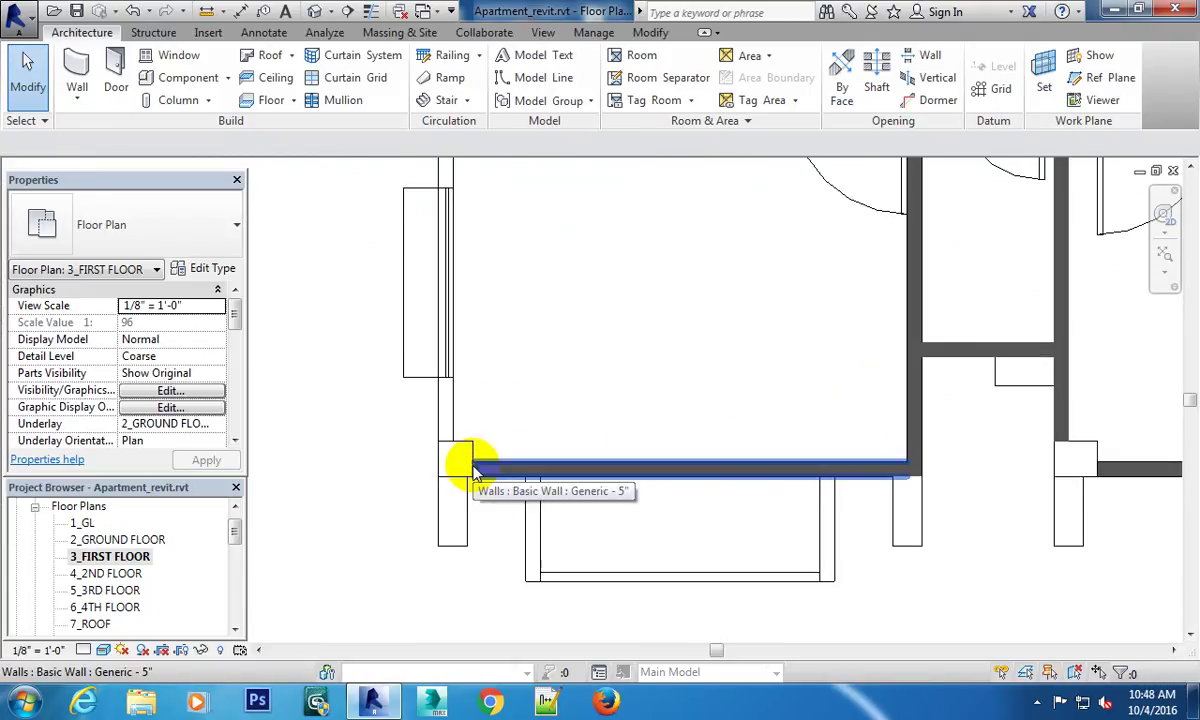
middle_drag(461, 461, 536, 421)
scroll(536, 421, down, 2)
mouse_move(643, 514)
middle_down()
mouse_move(663, 491)
mouse_move(662, 461)
middle_up()
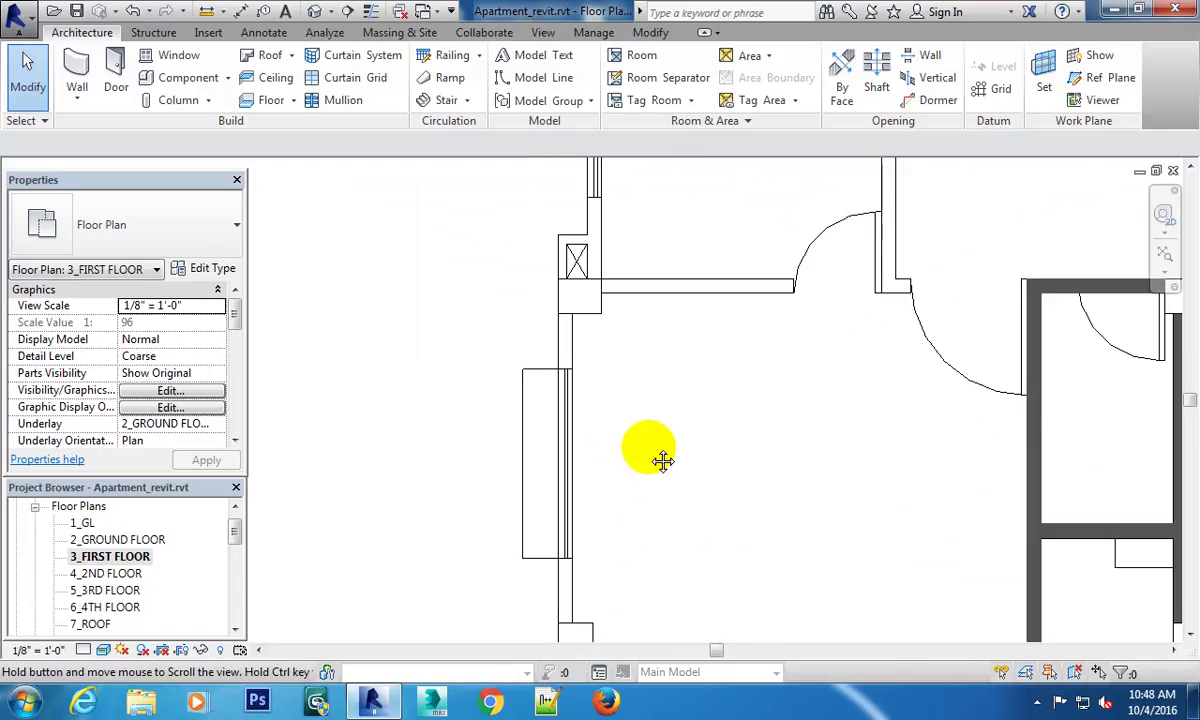
scroll(662, 461, up, 1)
Place a vertical wall ending at the wall intersection.
click(77, 72)
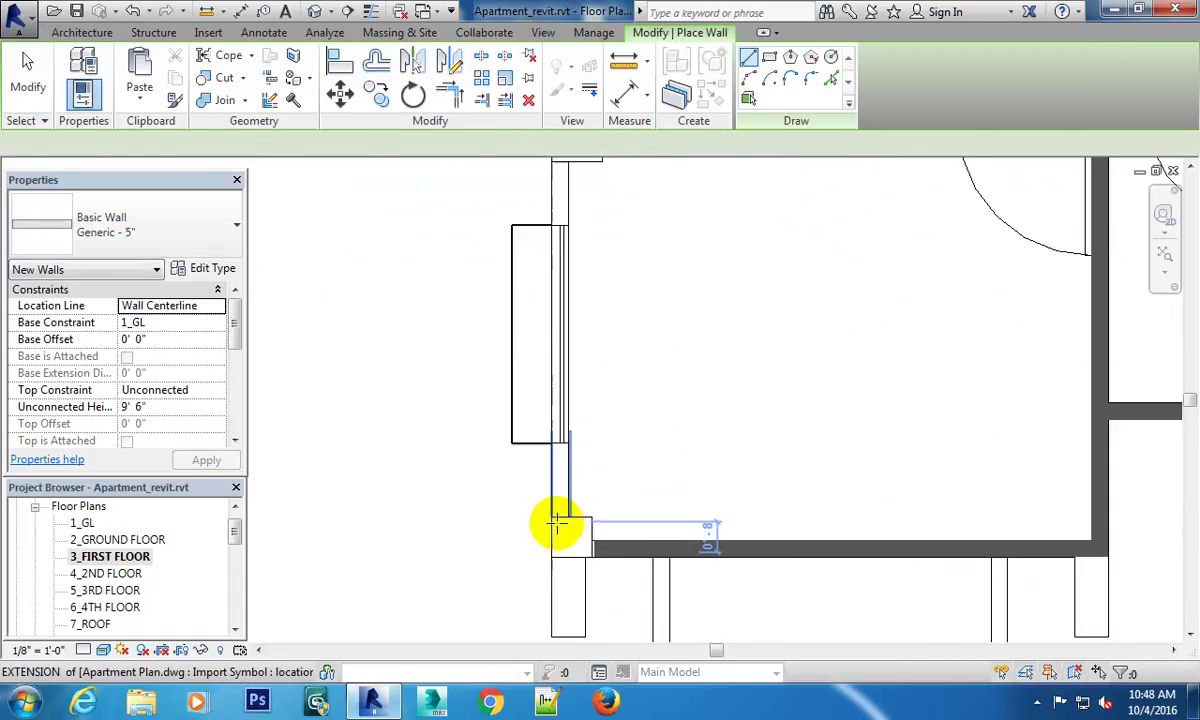
scroll(557, 519, up, 2)
scroll(561, 512, down, 2)
mouse_move(587, 415)
middle_down()
mouse_move(555, 568)
mouse_move(520, 425)
middle_up()
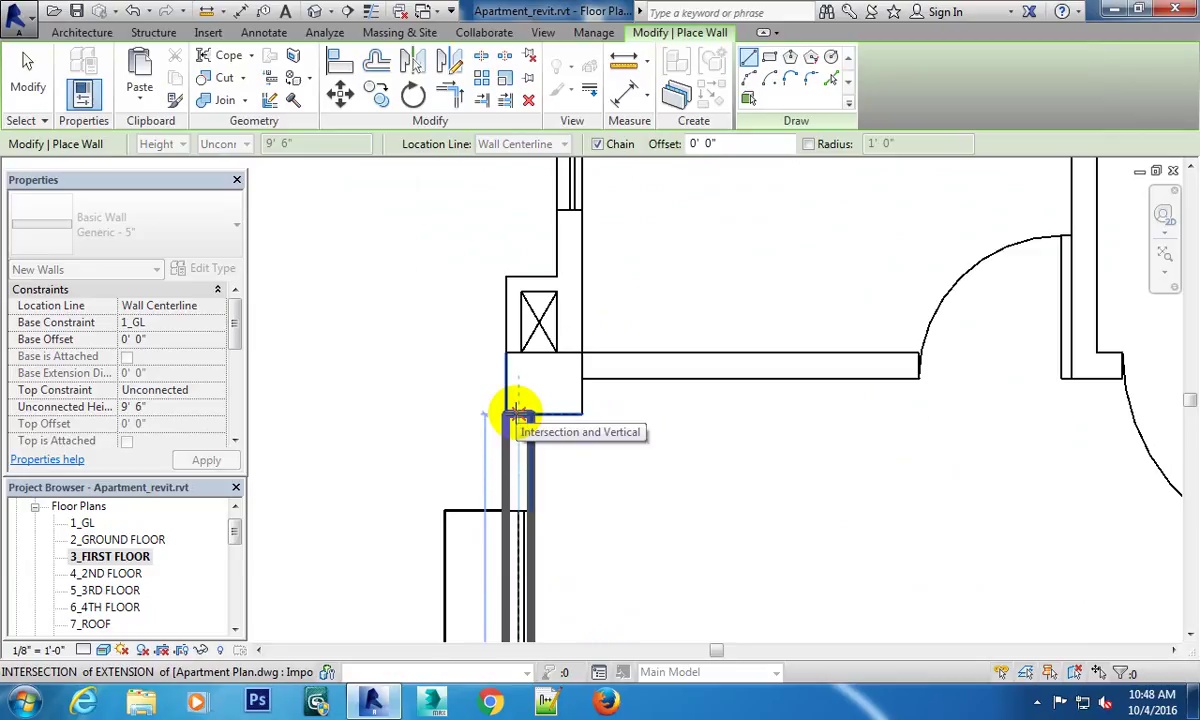
click(517, 412)
key(Escape)
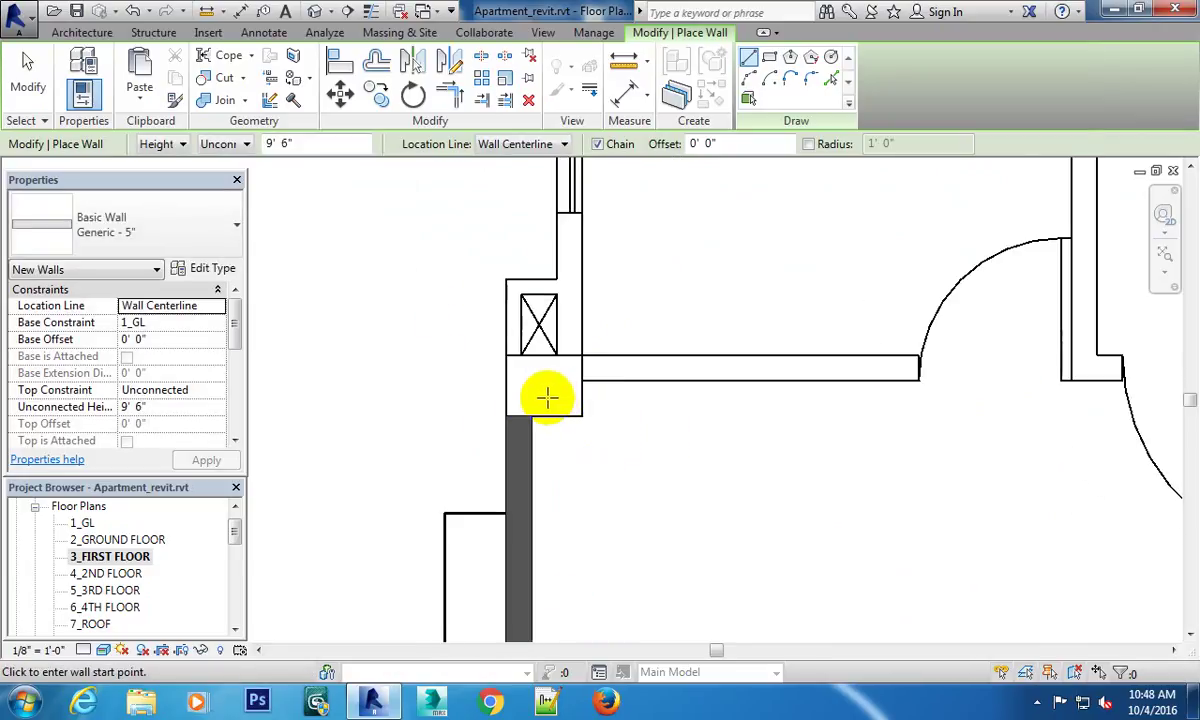
Draw the 12'-4" wall along the room's bottom edge from the right wall to the left corner.
mouse_move(613, 354)
middle_down()
mouse_move(584, 498)
mouse_move(568, 472)
middle_up()
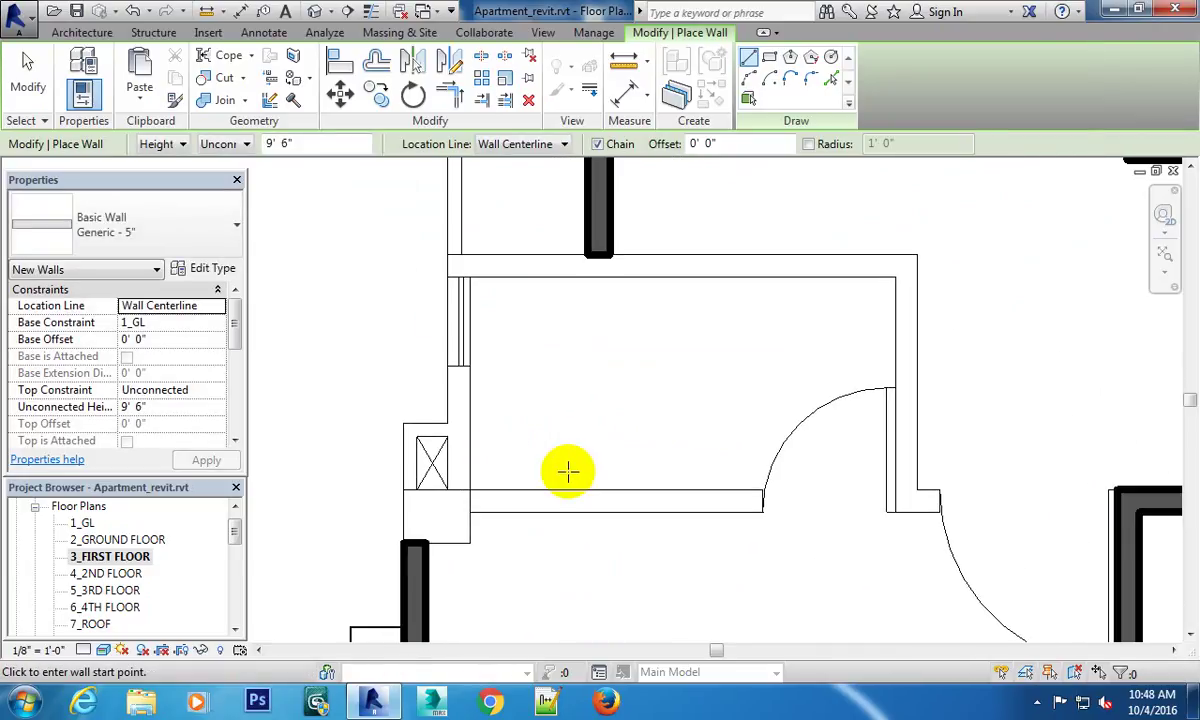
click(938, 500)
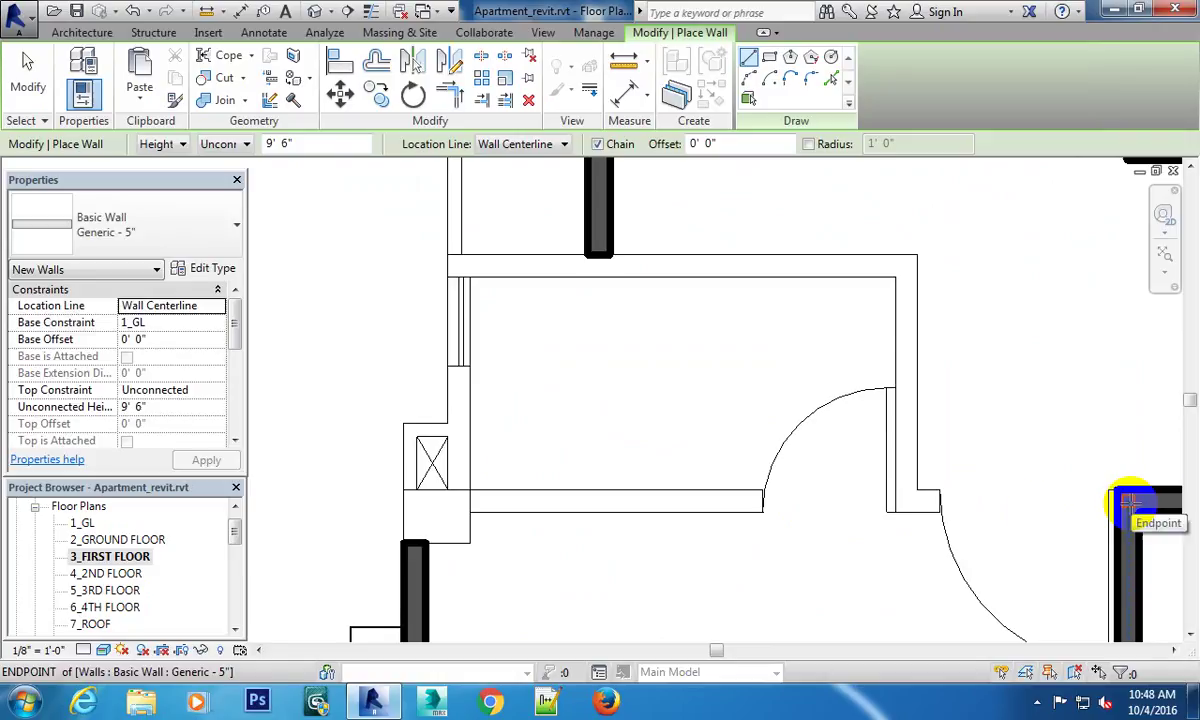
click(1128, 500)
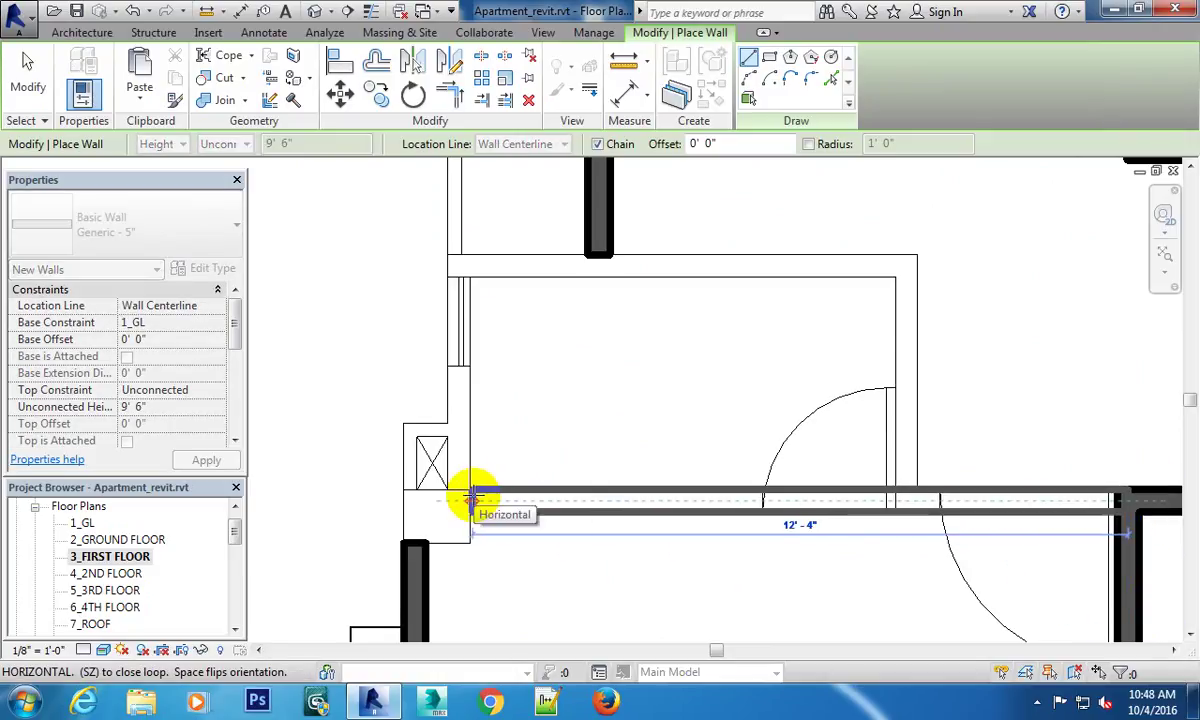
scroll(472, 498, up, 3)
scroll(471, 497, up, 3)
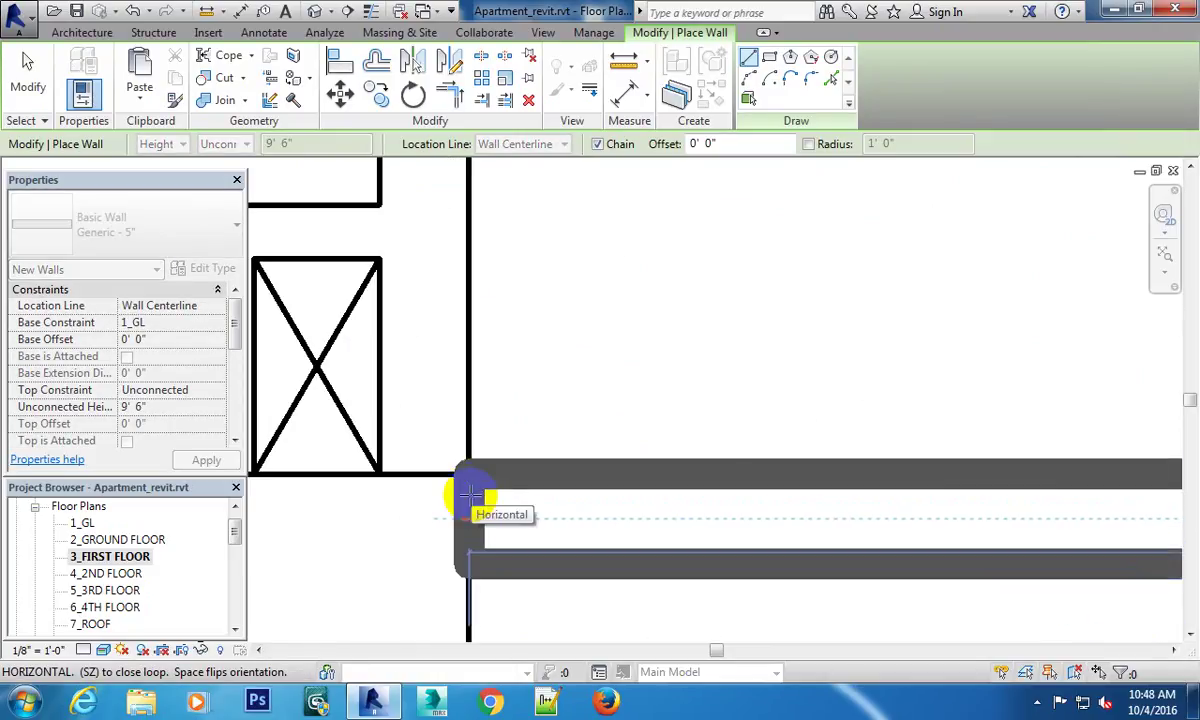
click(472, 497)
Begin a jamb wall from the bottom-edge junction and follow it downward.
scroll(482, 496, down, 3)
scroll(600, 505, down, 2)
middle_drag(611, 509, 667, 463)
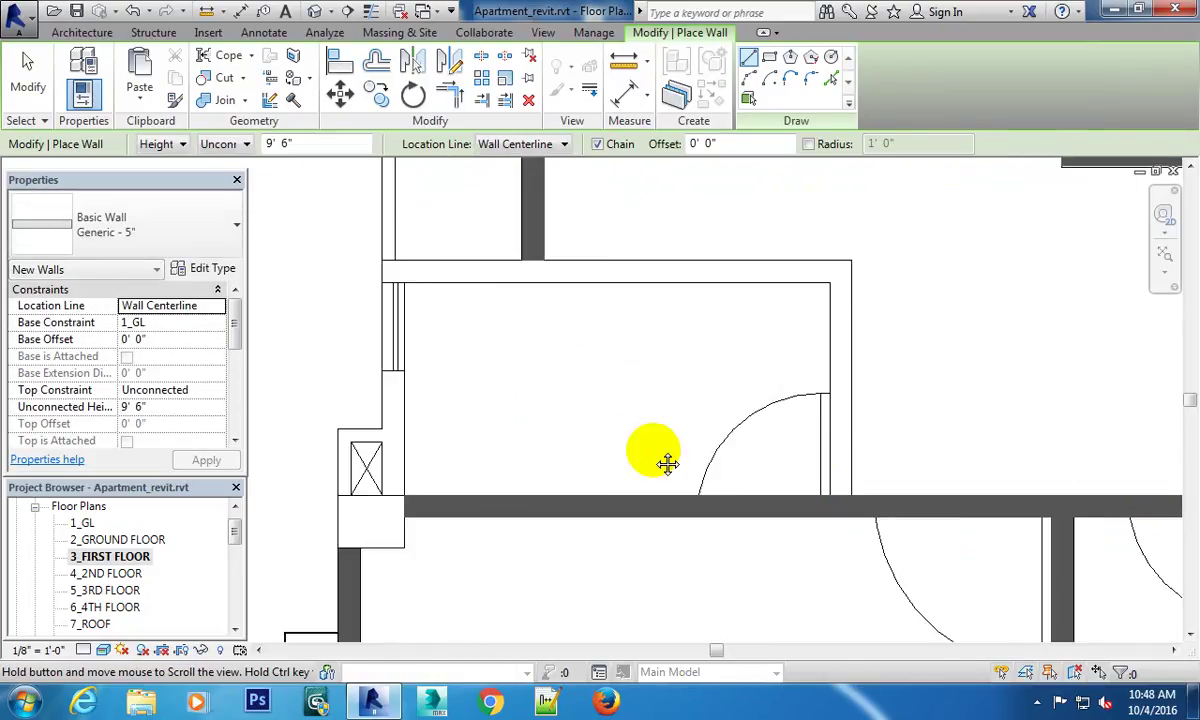
scroll(729, 477, down, 1)
scroll(718, 496, up, 3)
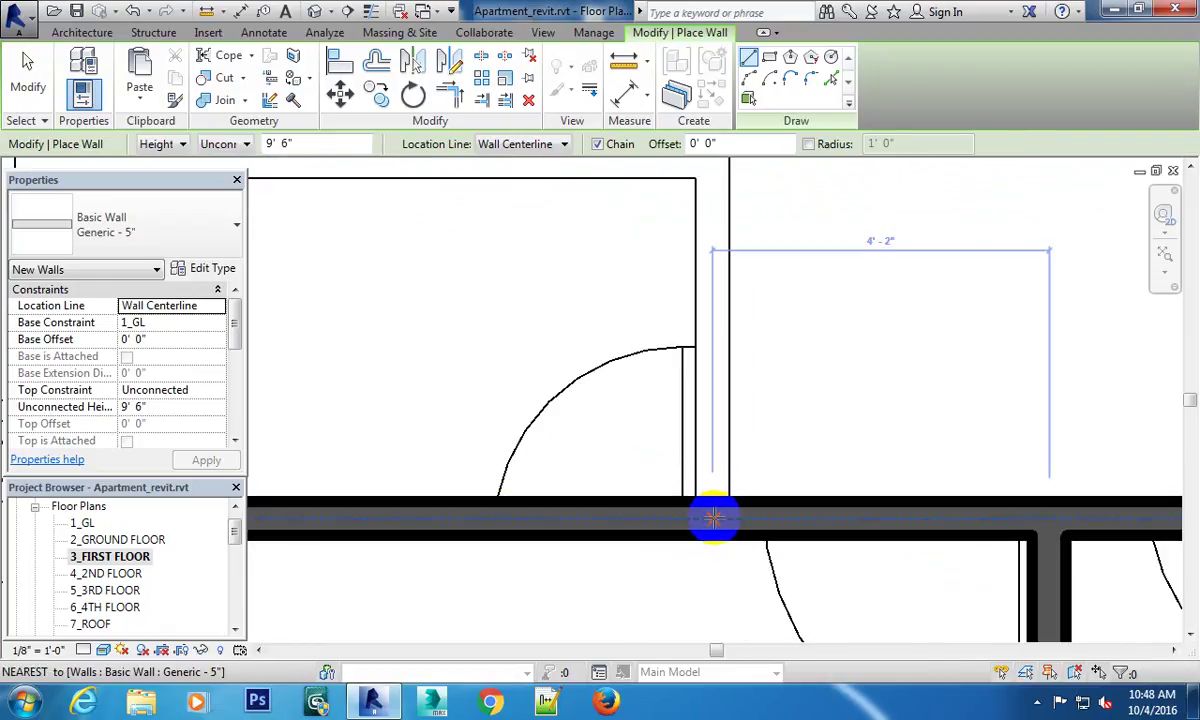
click(713, 518)
scroll(710, 415, down, 1)
middle_drag(710, 415, 857, 571)
scroll(838, 490, up, 1)
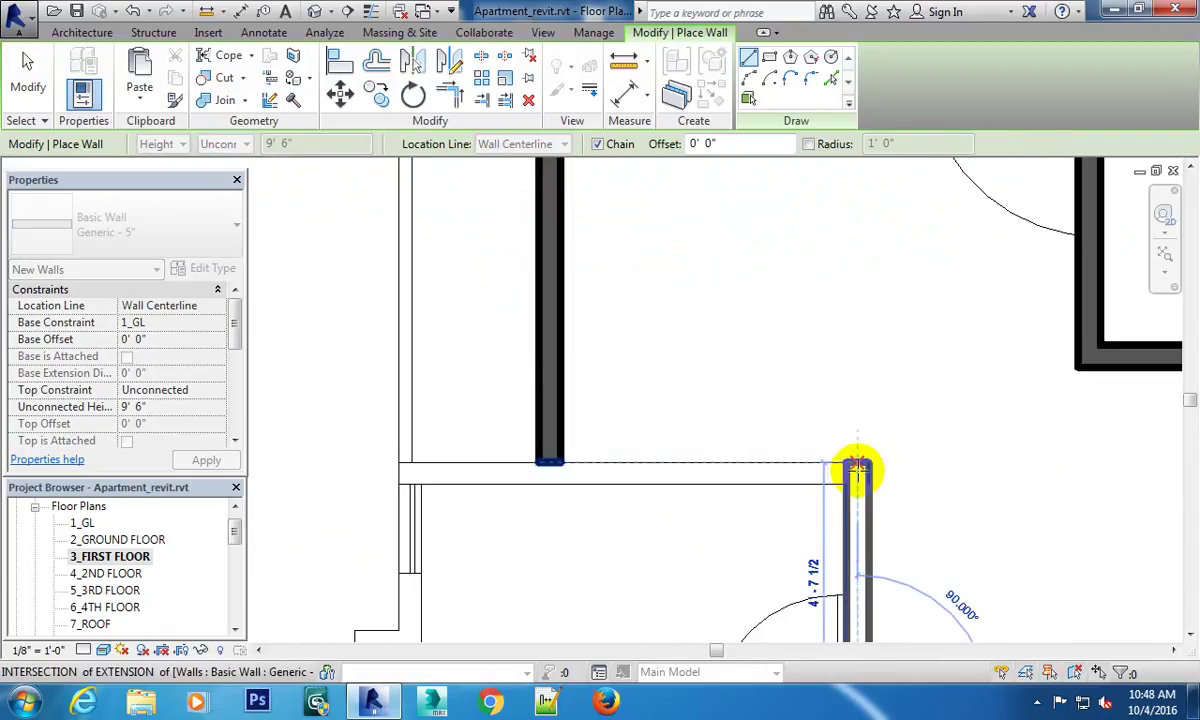
Finish the current wall chain, ending walls at the corner, left junction and bottom junction.
click(857, 470)
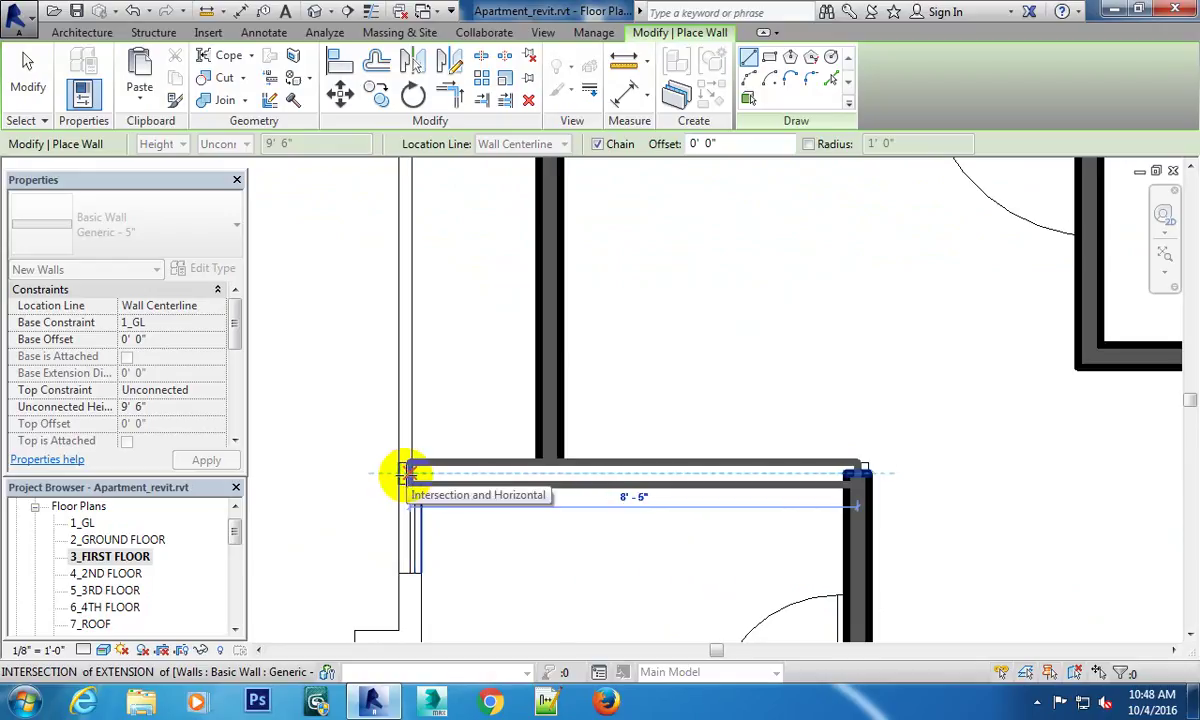
click(407, 473)
middle_drag(402, 477, 509, 308)
scroll(509, 340, up, 2)
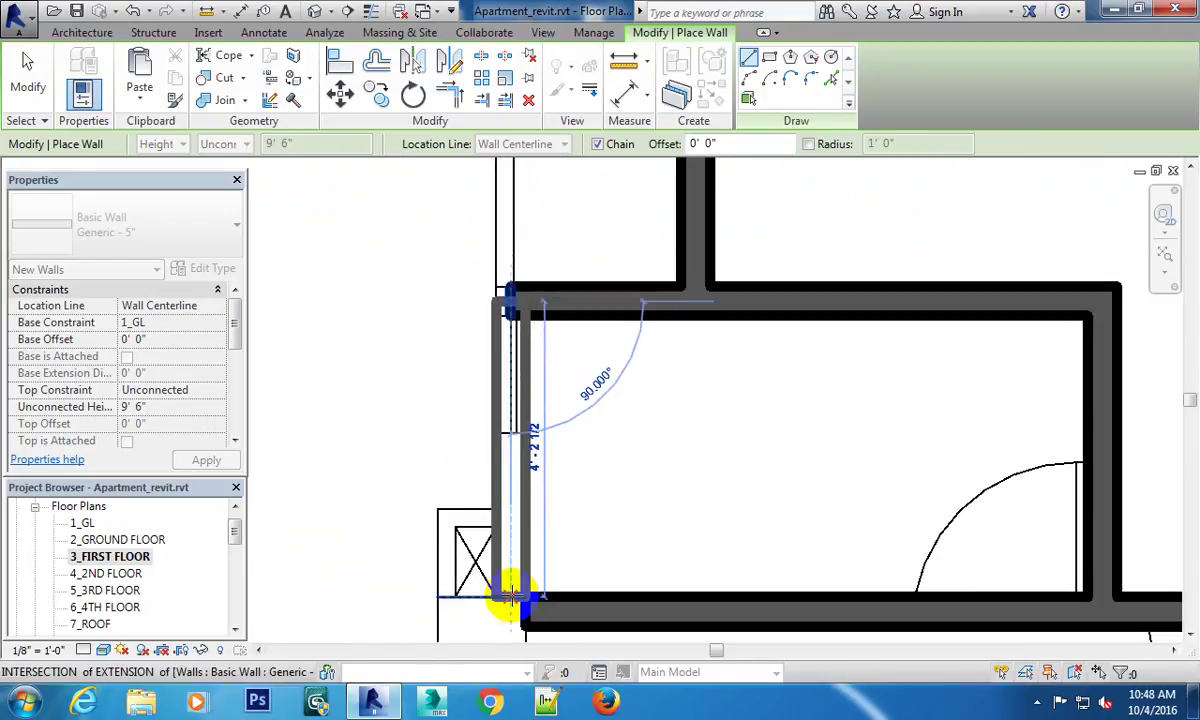
middle_drag(525, 610, 510, 485)
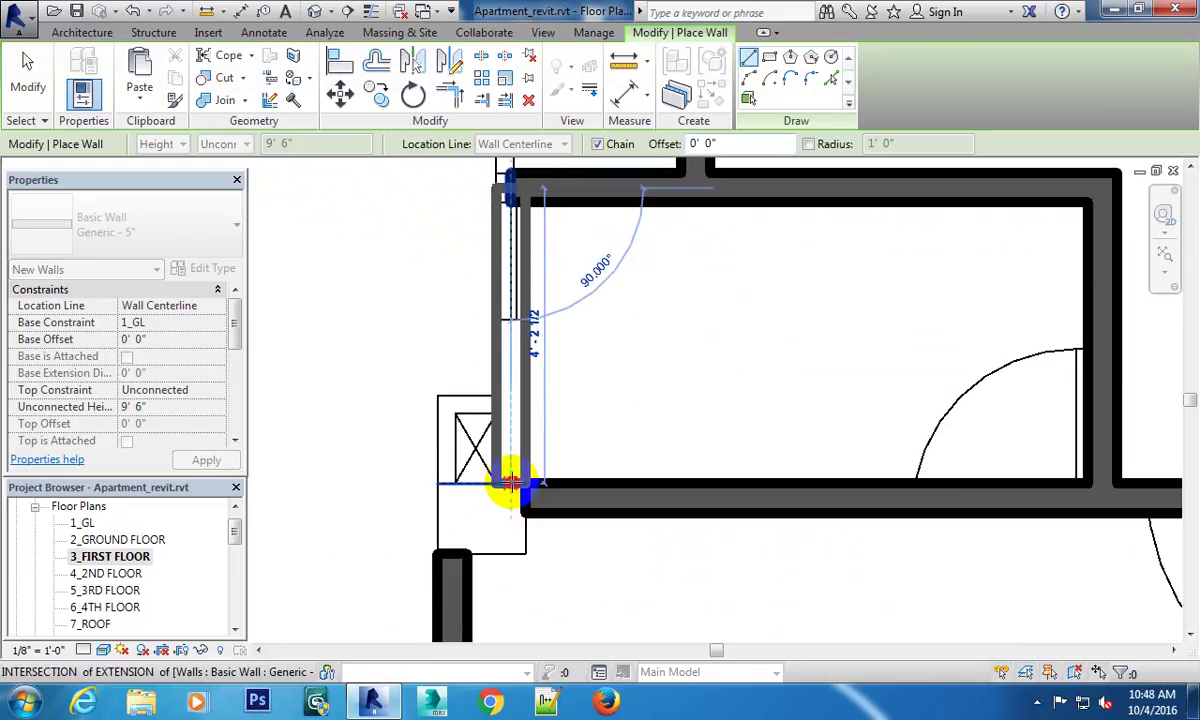
click(510, 485)
scroll(549, 503, down, 3)
key(Escape)
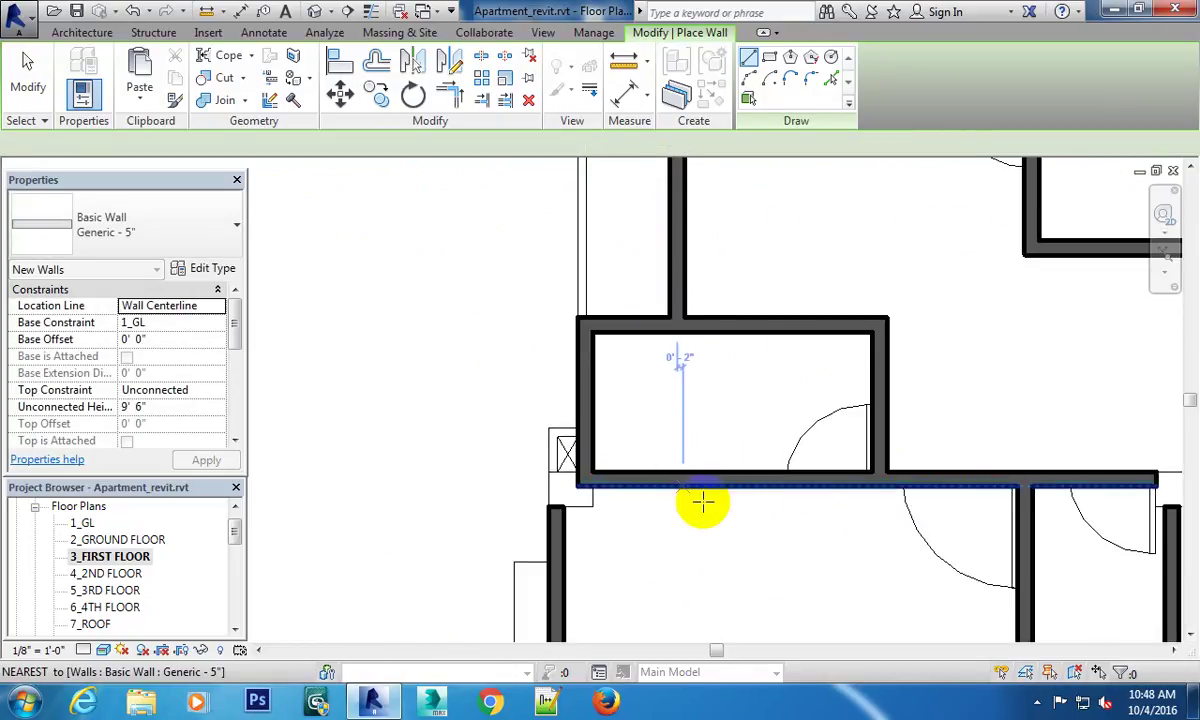
Exit wall placement and pan the plan to the small room's left side.
scroll(596, 484, up, 2)
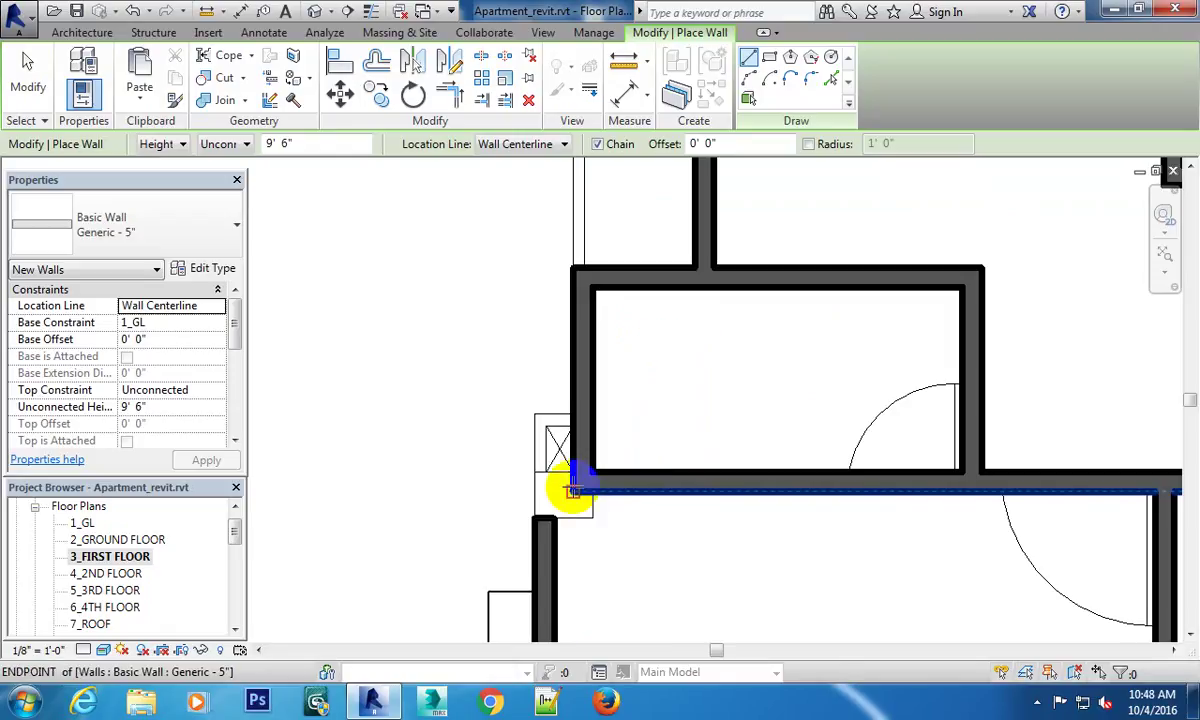
scroll(570, 484, up, 3)
scroll(654, 505, down, 2)
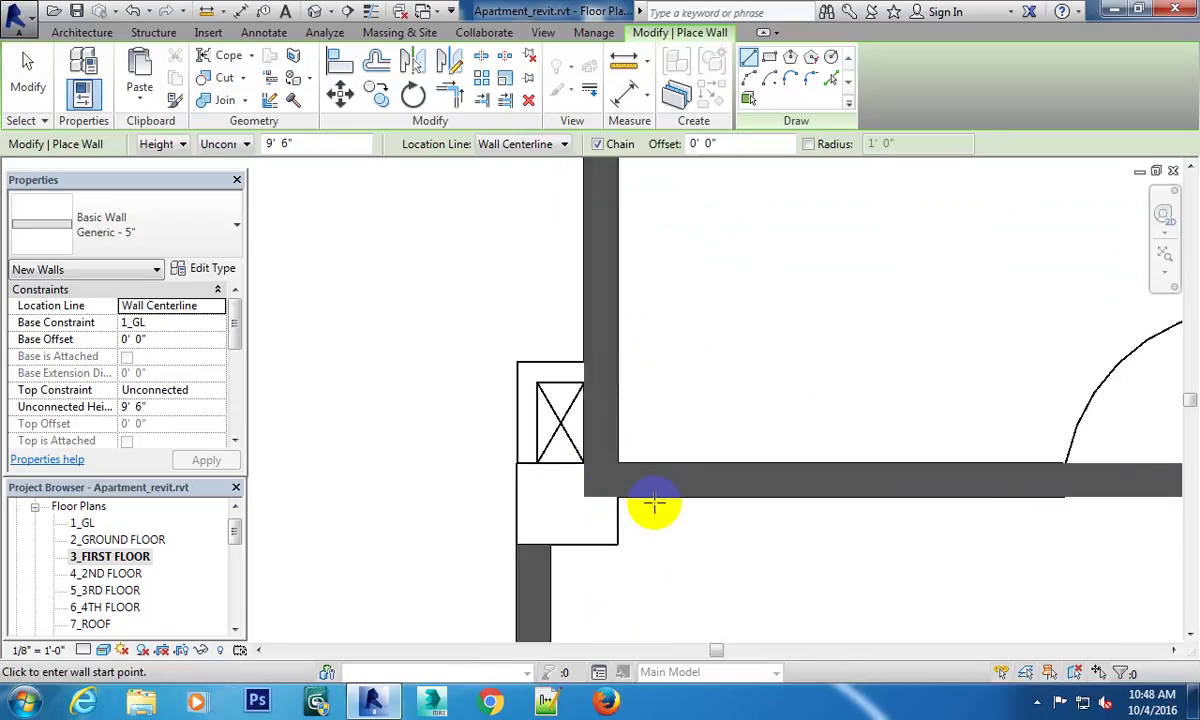
scroll(658, 506, down, 1)
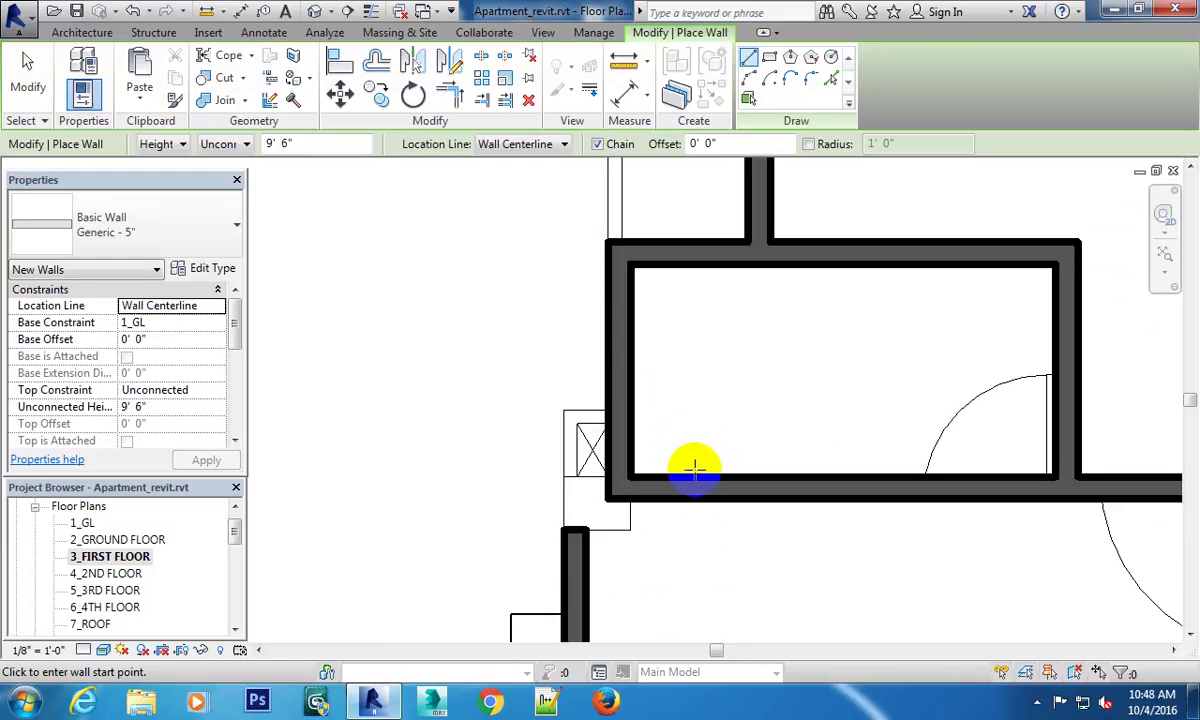
scroll(696, 452, up, 1)
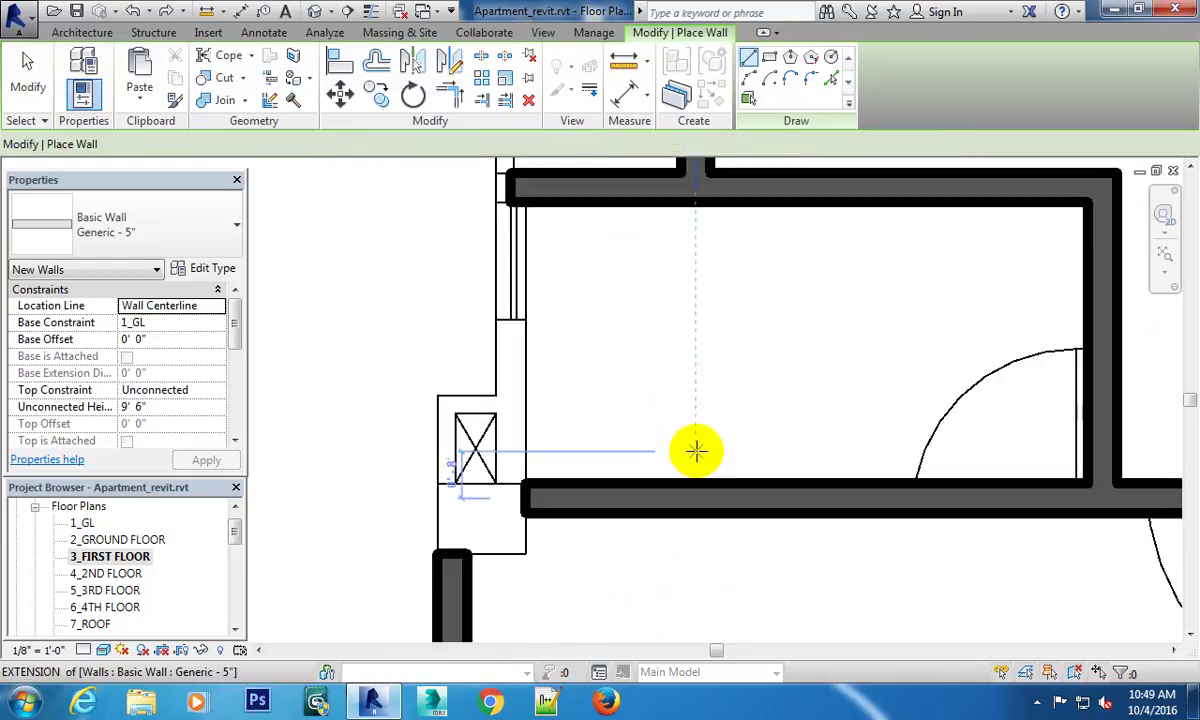
key(Escape)
middle_drag(642, 448, 662, 505)
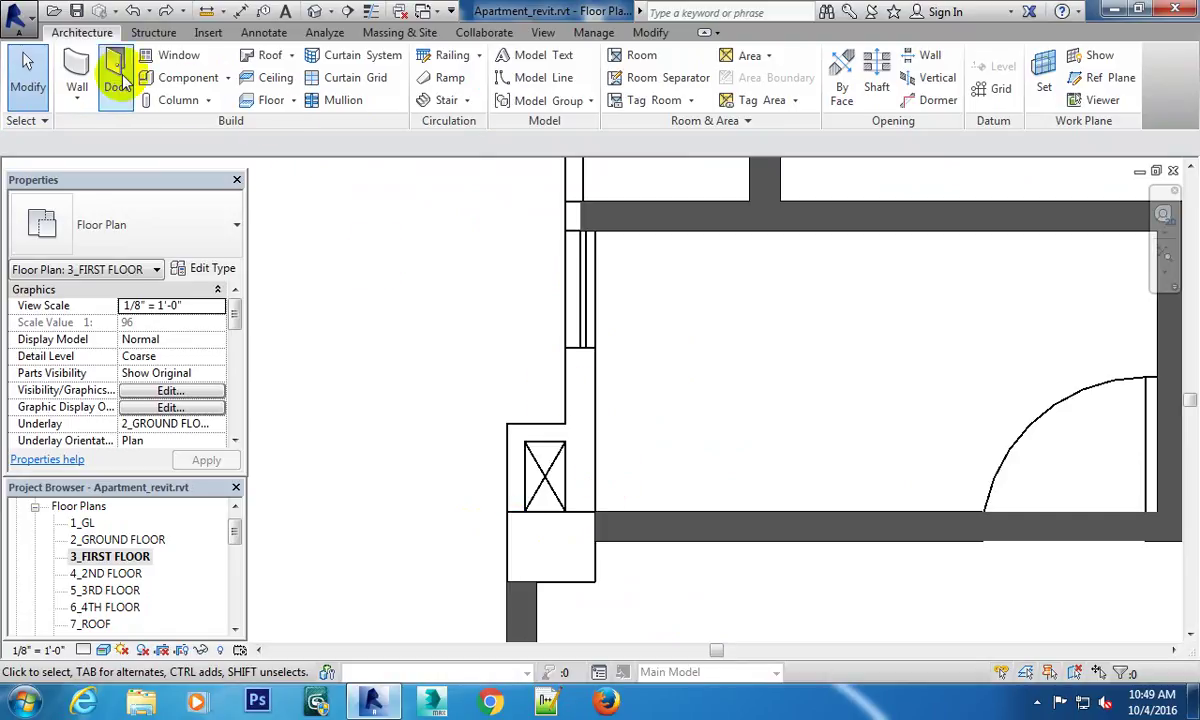
Draw a Generic 5" wall from the lower-left intersection up to the room's top-left corner.
click(78, 68)
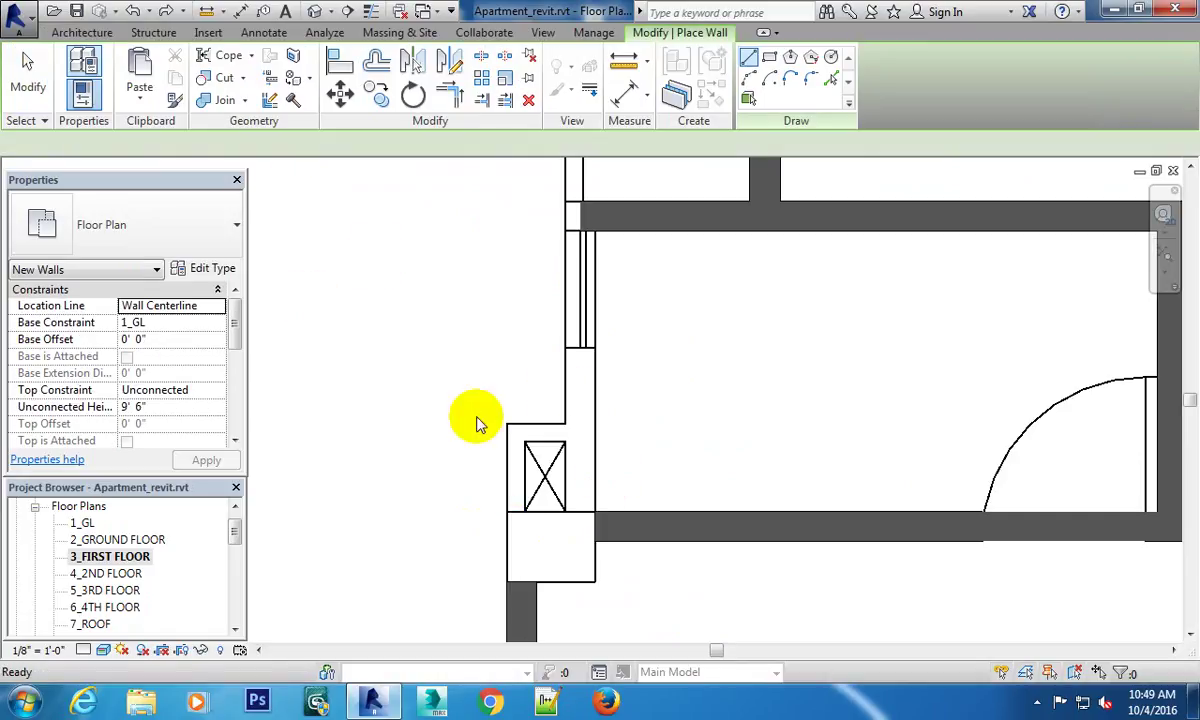
click(580, 510)
middle_drag(563, 383, 568, 420)
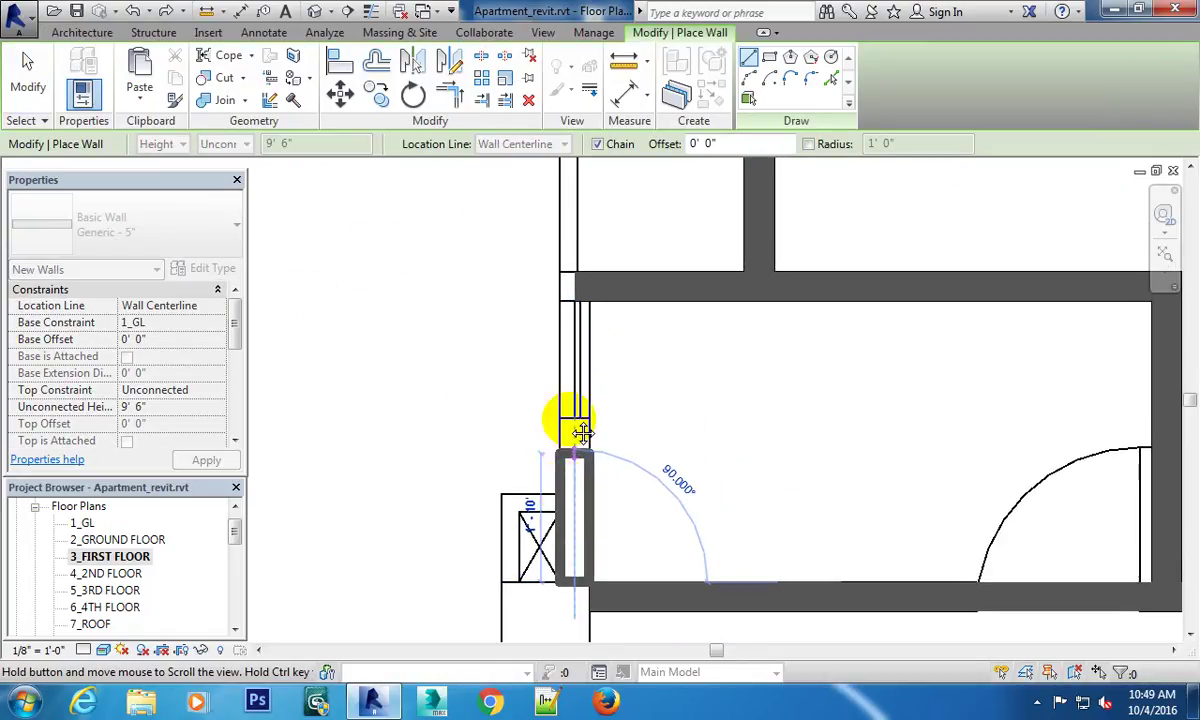
click(563, 285)
key(Escape)
scroll(769, 452, down, 1)
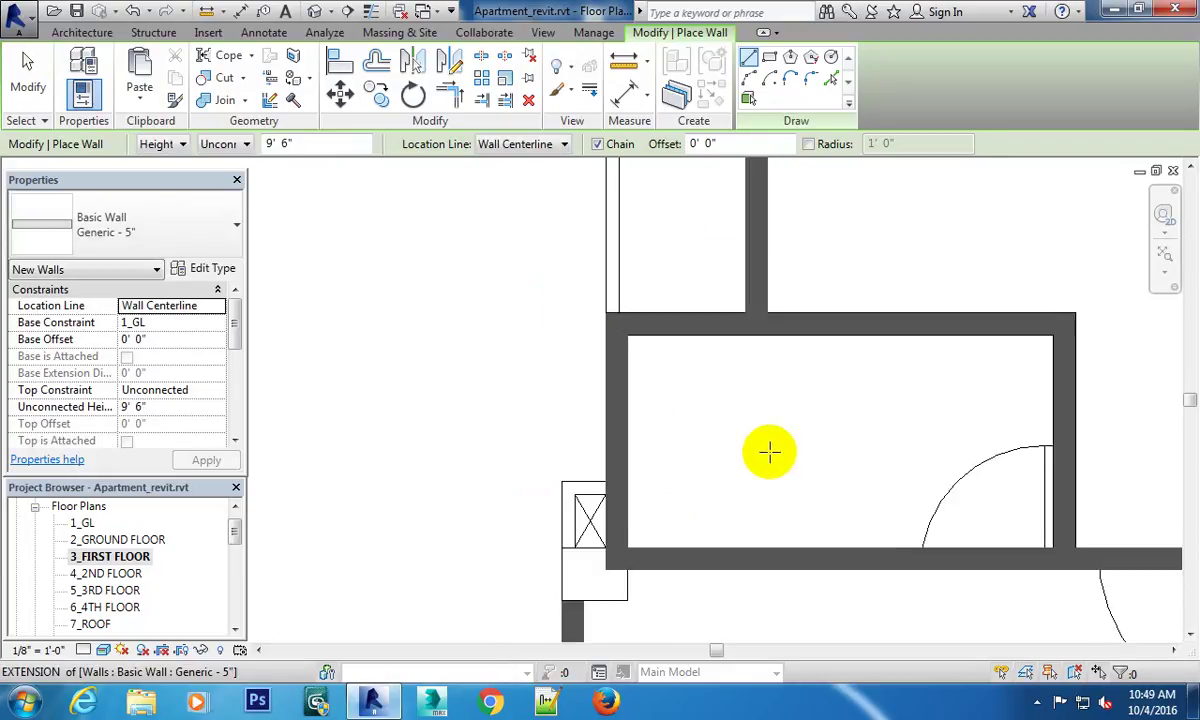
middle_drag(769, 452, 733, 417)
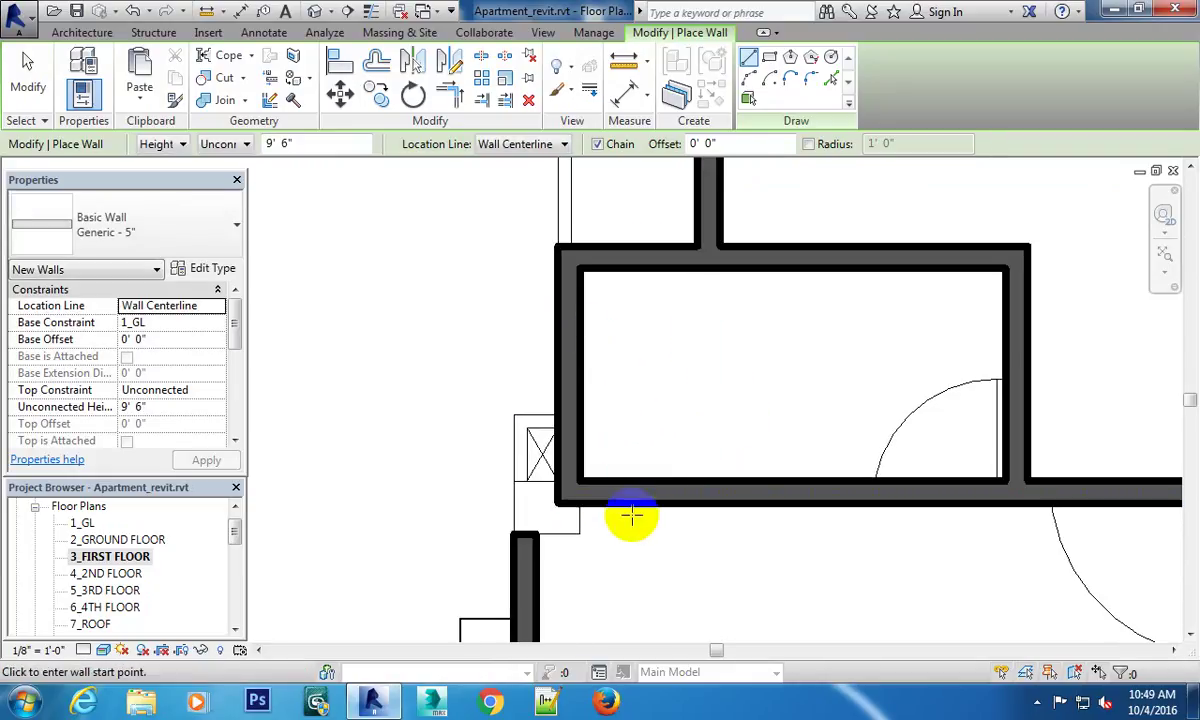
scroll(608, 487, up, 1)
scroll(664, 415, up, 1)
scroll(630, 412, up, 1)
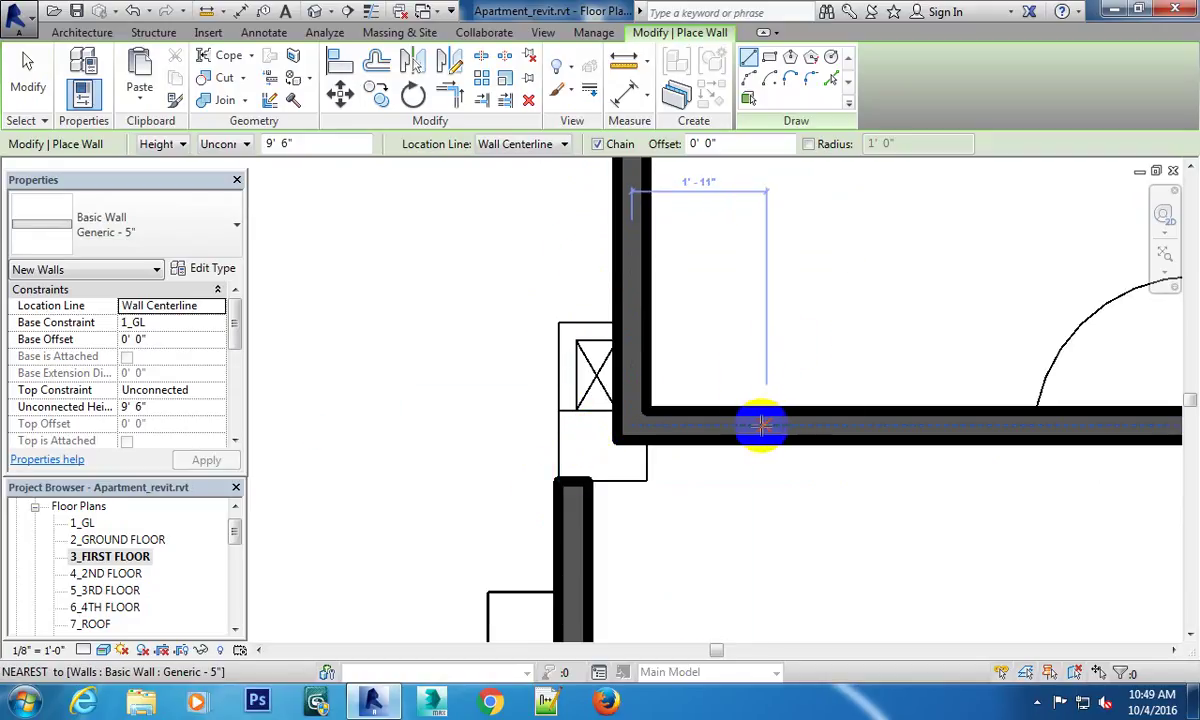
scroll(762, 425, down, 3)
scroll(745, 380, down, 2)
scroll(943, 415, up, 2)
middle_drag(943, 415, 655, 407)
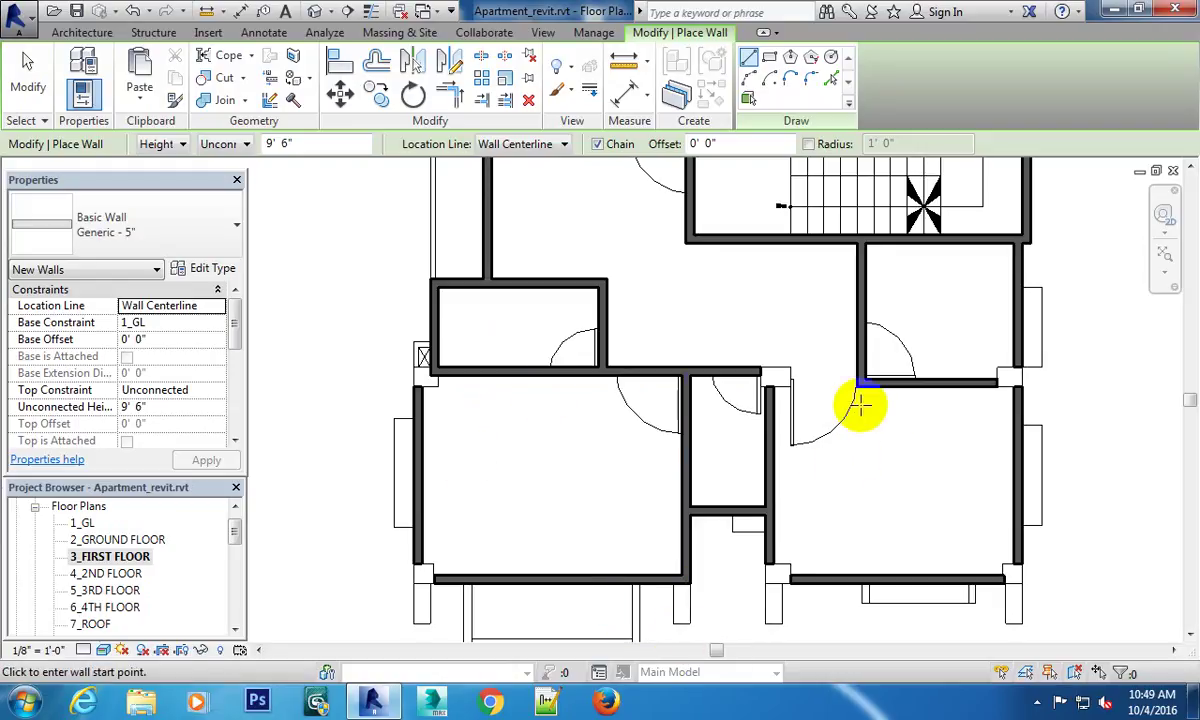
Extend the right-side wall to the junction below the stair room.
scroll(900, 405, down, 2)
middle_drag(938, 407, 729, 340)
scroll(690, 375, up, 5)
scroll(690, 375, up, 1)
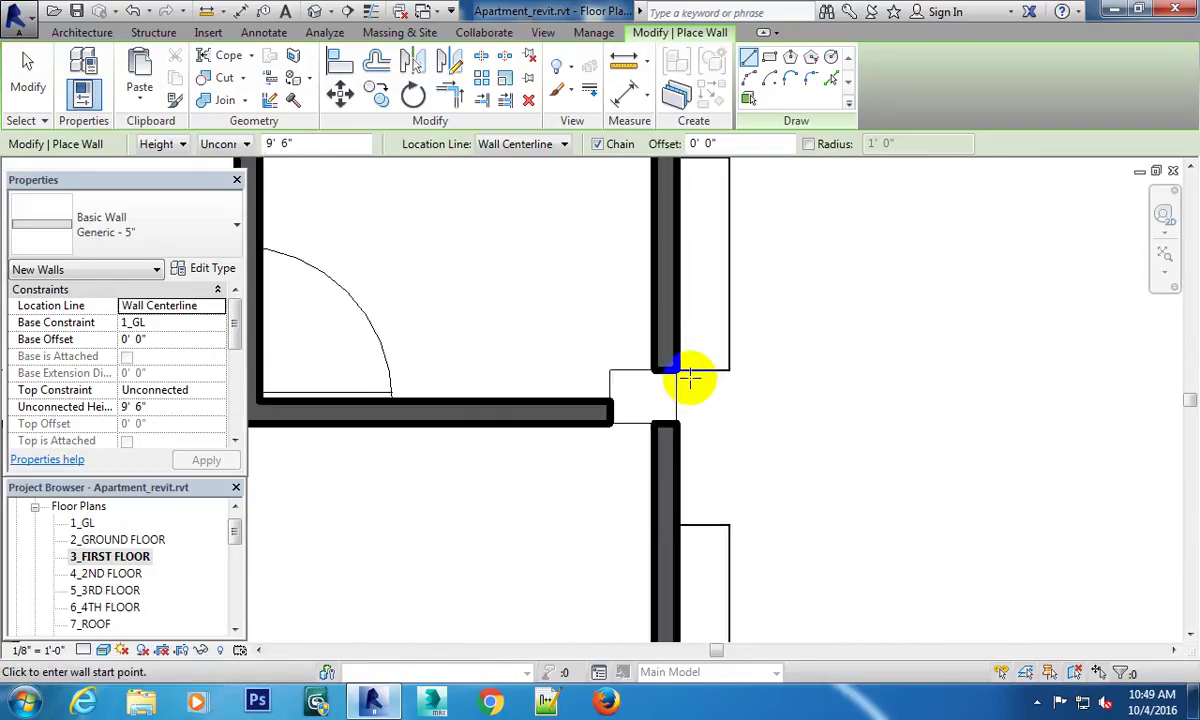
scroll(700, 400, down, 1)
scroll(624, 445, down, 1)
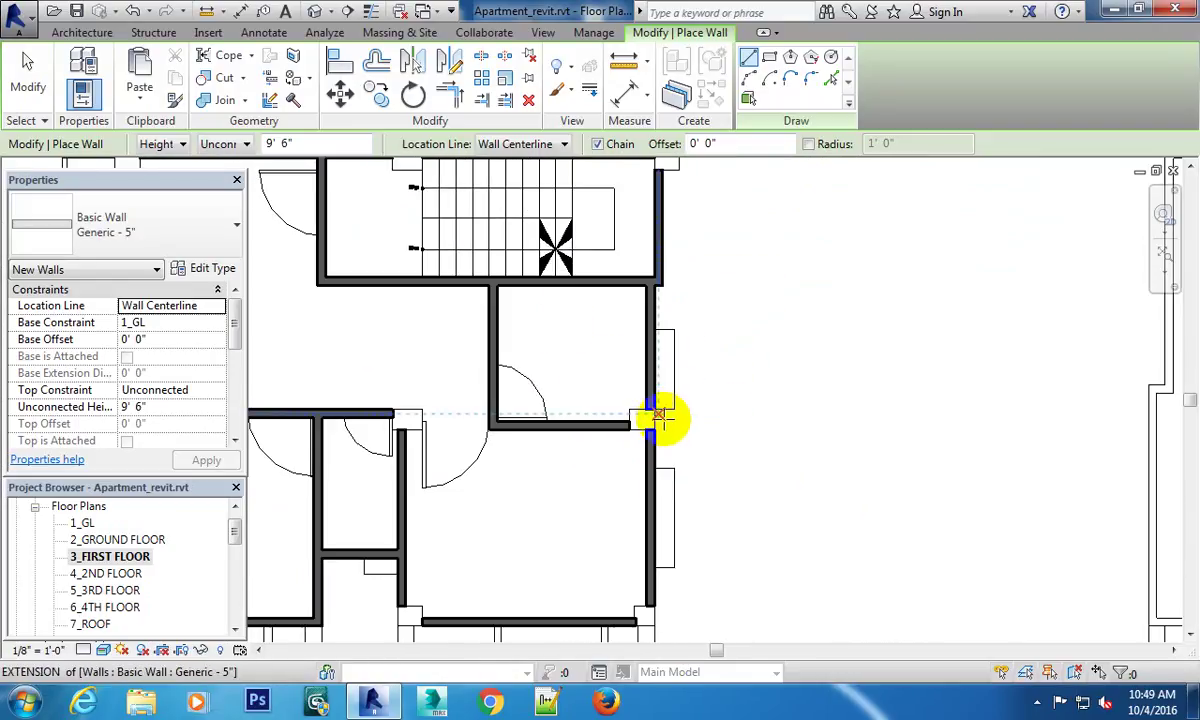
scroll(660, 412, up, 4)
click(653, 412)
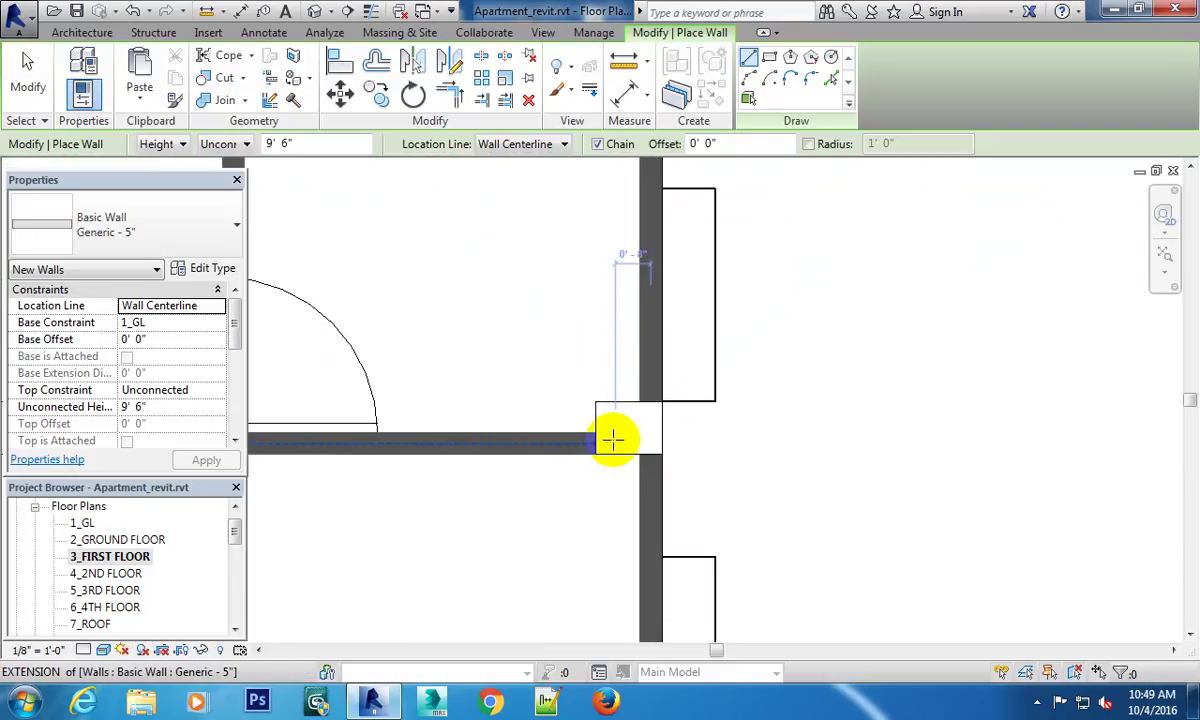
Zoom out to review the stairs, surrounding rooms and whole typical floor layout.
scroll(613, 437, up, 2)
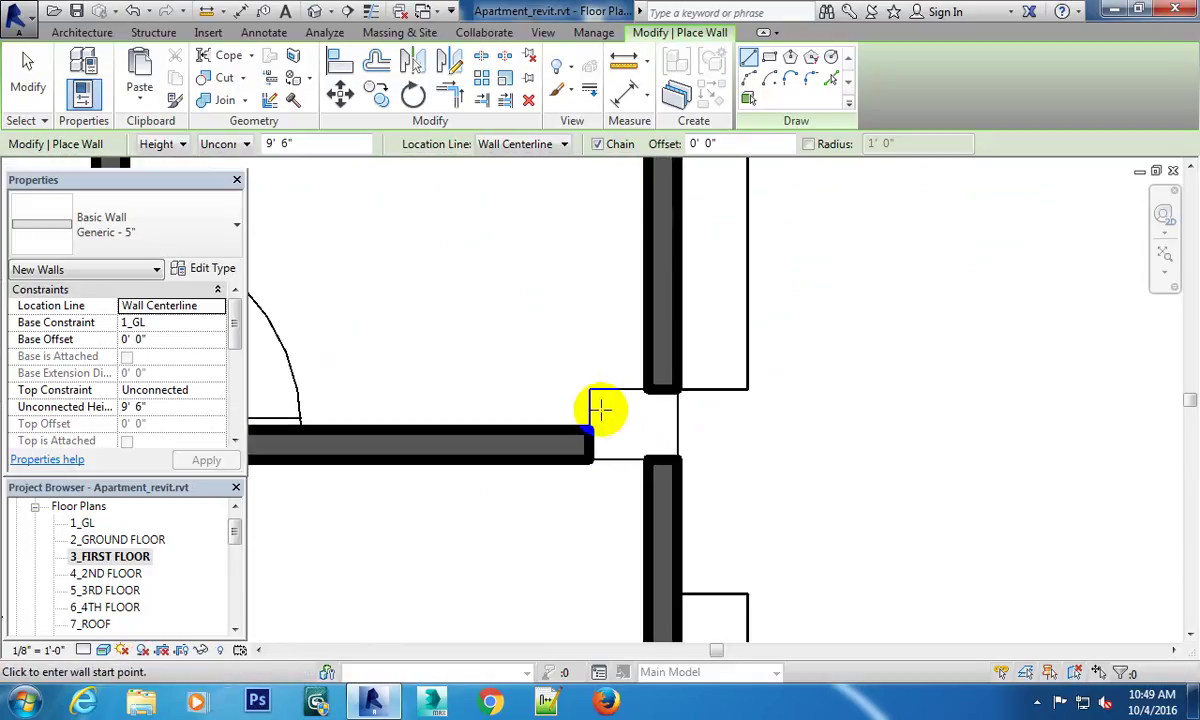
scroll(700, 460, down, 2)
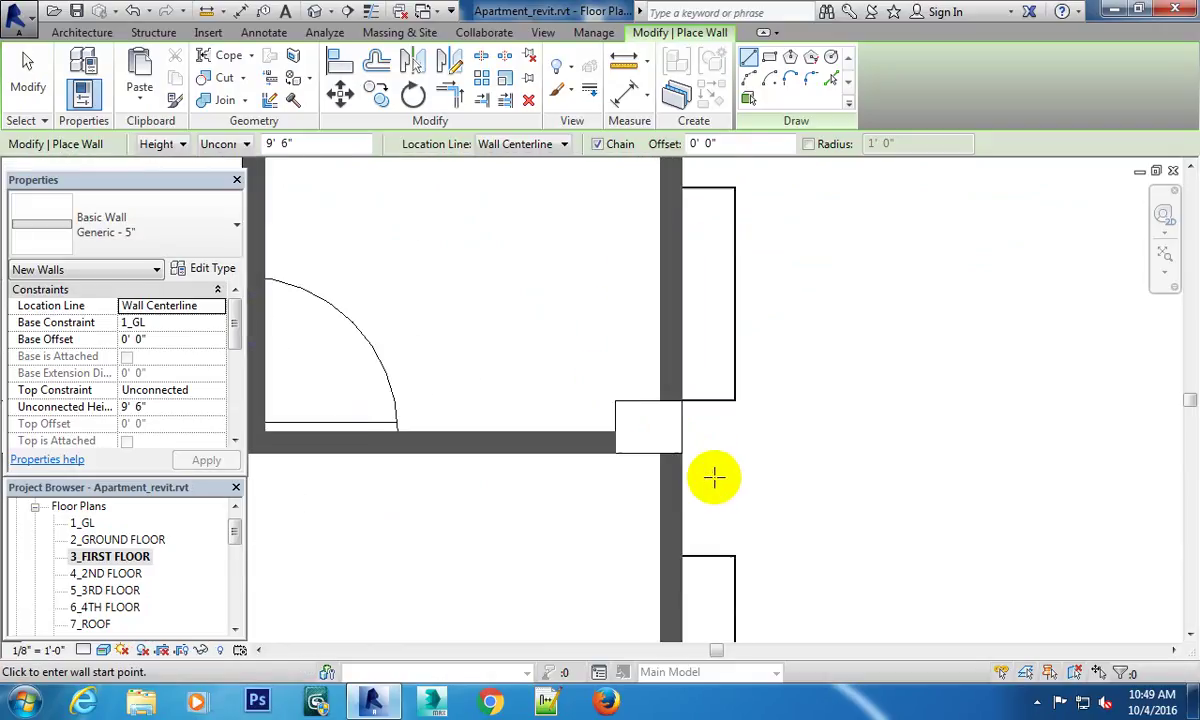
scroll(730, 505, down, 2)
scroll(812, 480, down, 2)
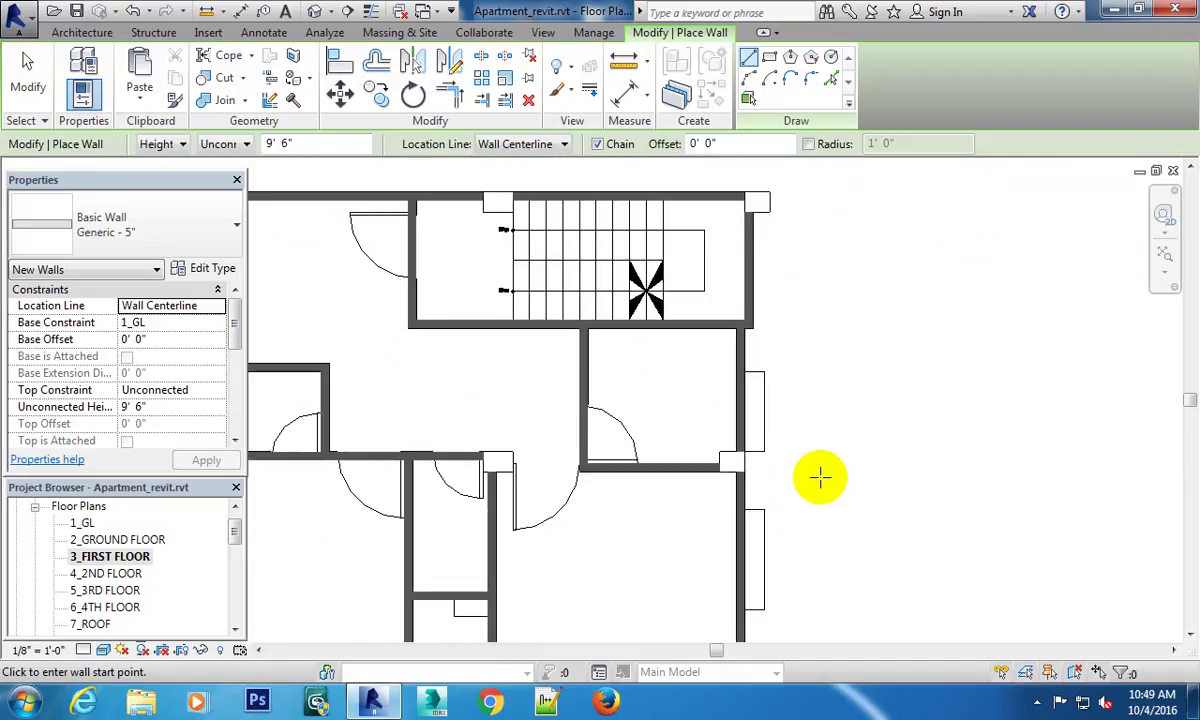
middle_drag(817, 477, 895, 257)
scroll(696, 555, down, 1)
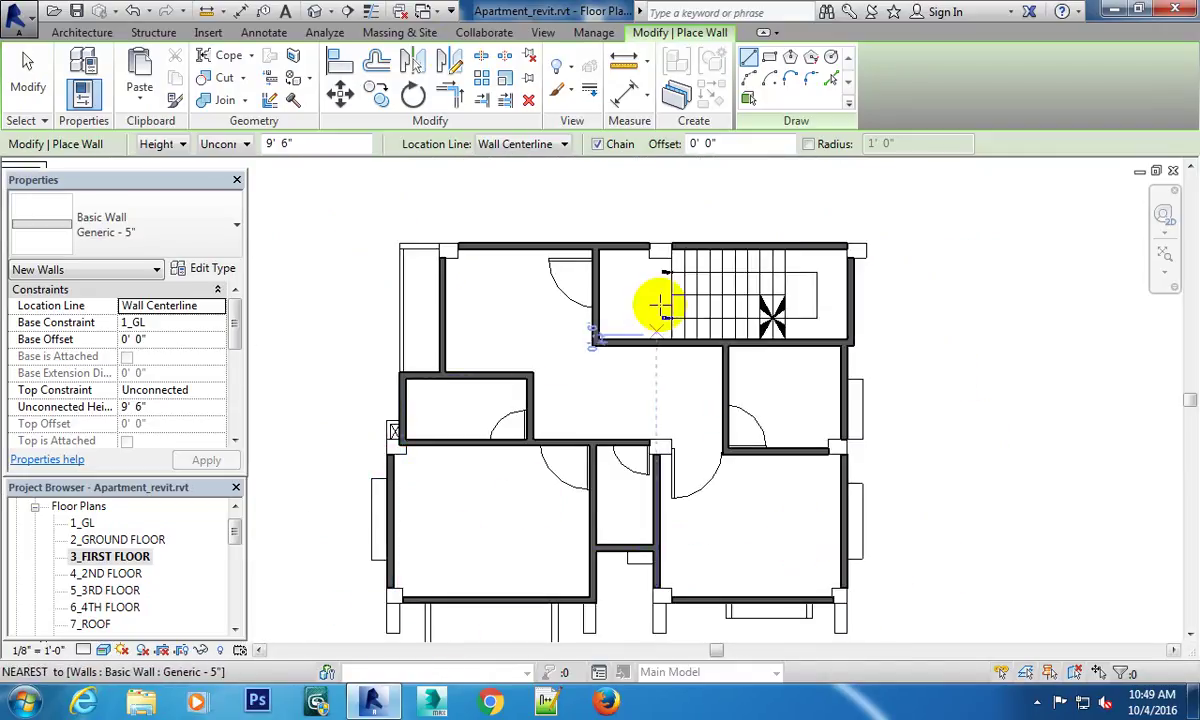
scroll(664, 305, up, 1)
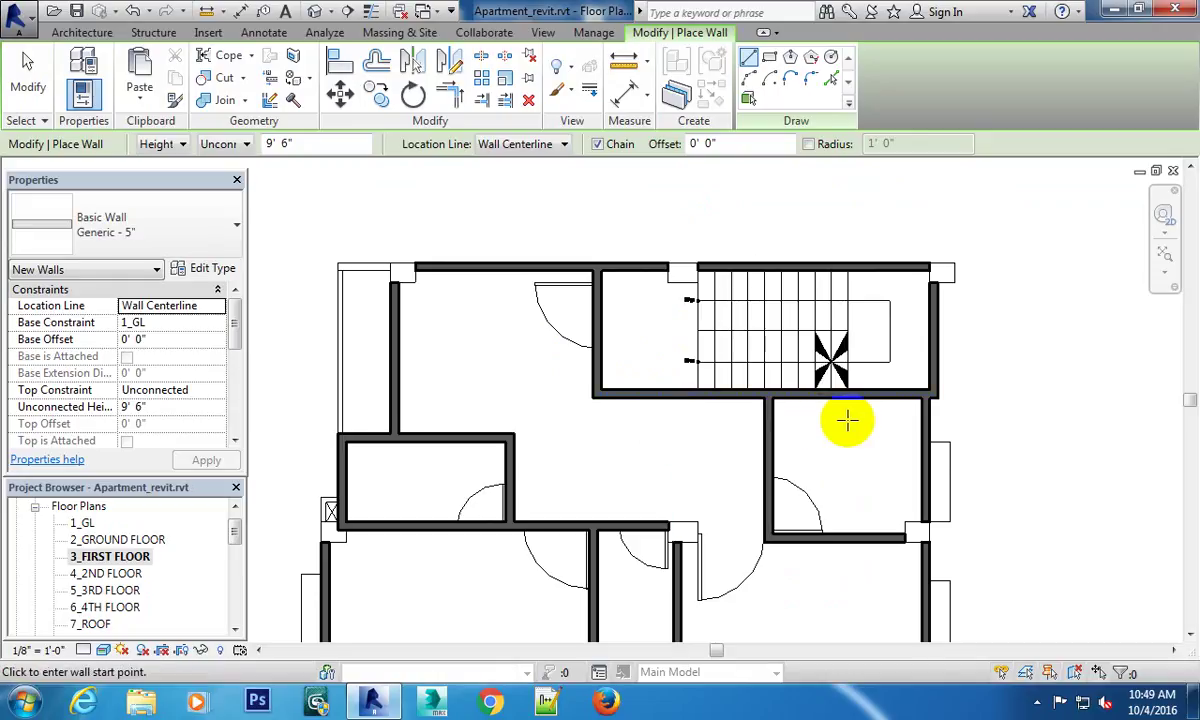
scroll(847, 421, down, 1)
middle_drag(871, 482, 833, 348)
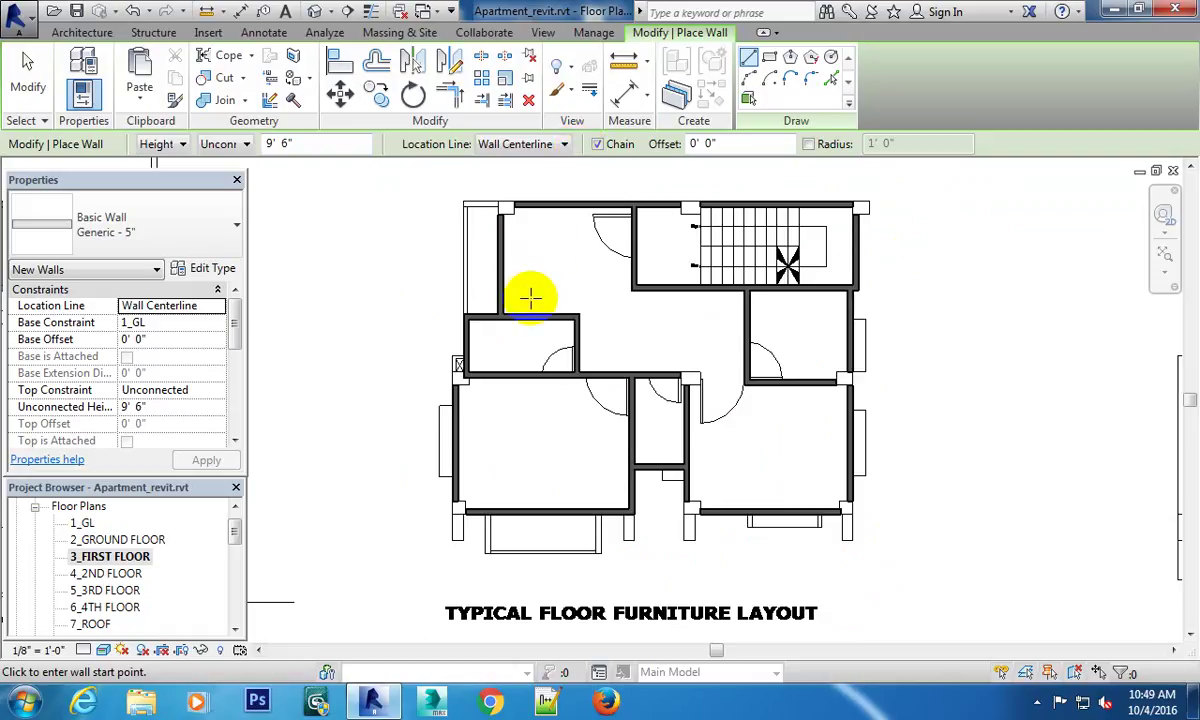
Recentre on the stairs and upper rooms, then end wall placement.
scroll(708, 372, up, 3)
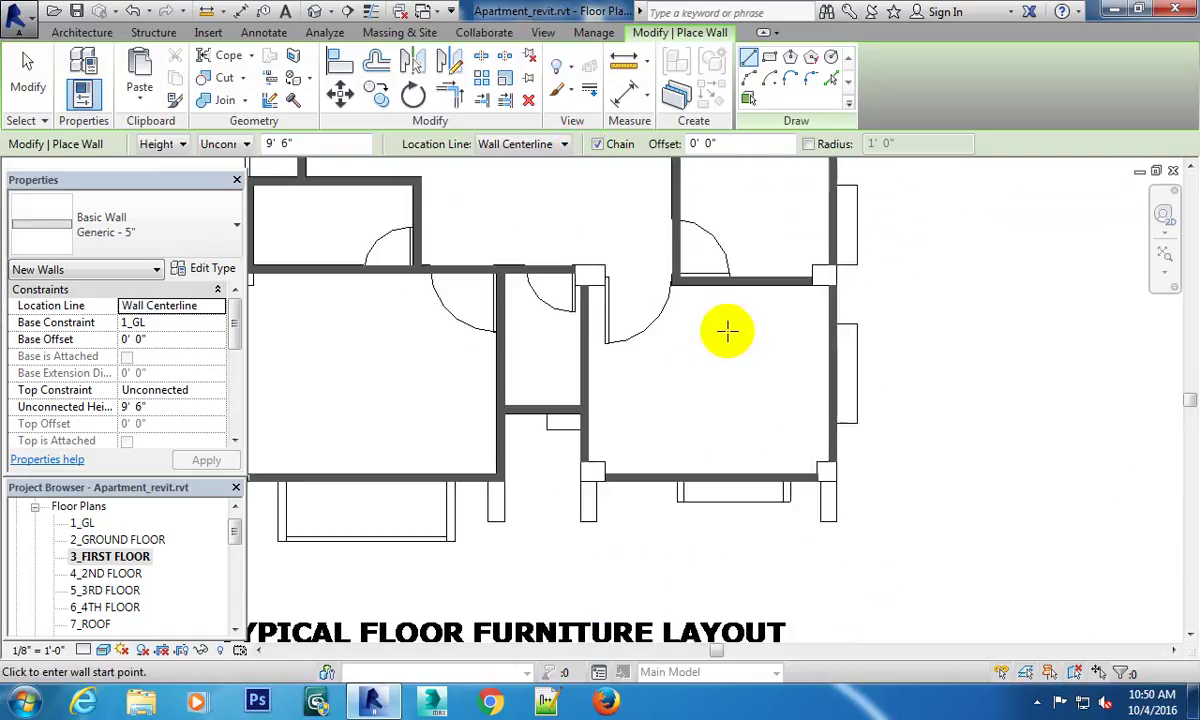
mouse_move(726, 332)
middle_down()
mouse_move(694, 474)
mouse_move(710, 404)
middle_up()
scroll(653, 475, down, 2)
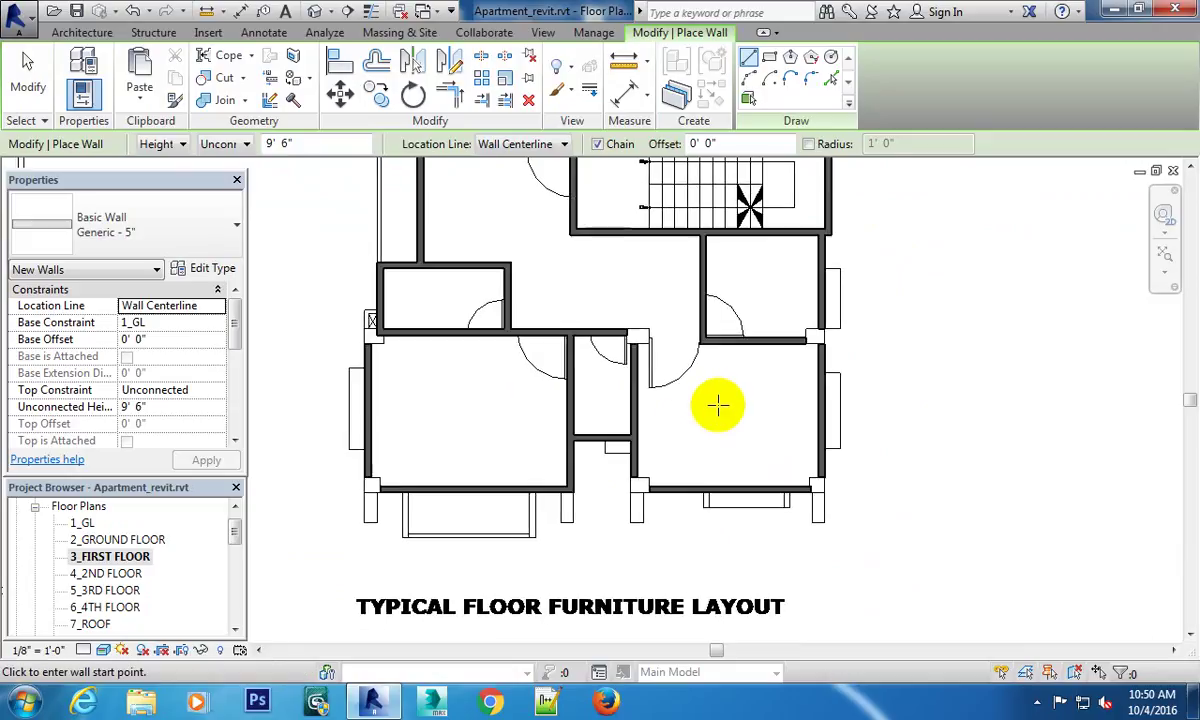
scroll(710, 404, up, 2)
scroll(688, 421, down, 2)
mouse_move(613, 421)
middle_down()
mouse_move(683, 447)
mouse_move(694, 581)
middle_up()
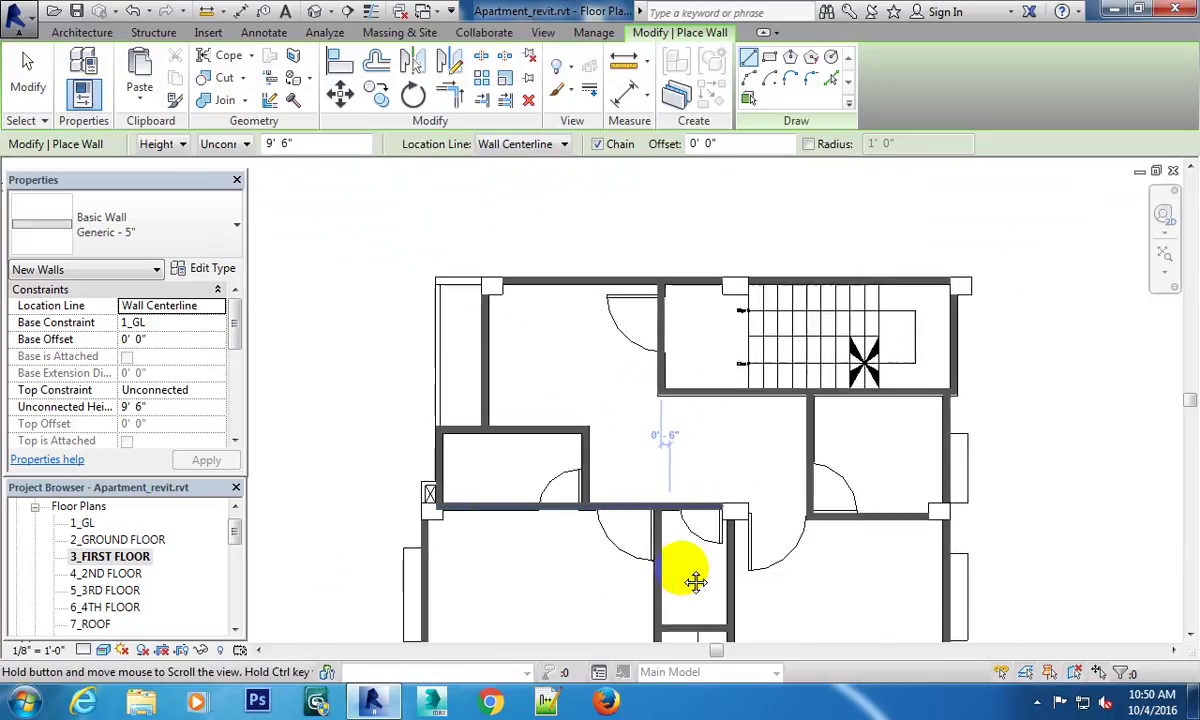
mouse_move(611, 343)
middle_down()
mouse_move(732, 366)
mouse_move(613, 300)
middle_up()
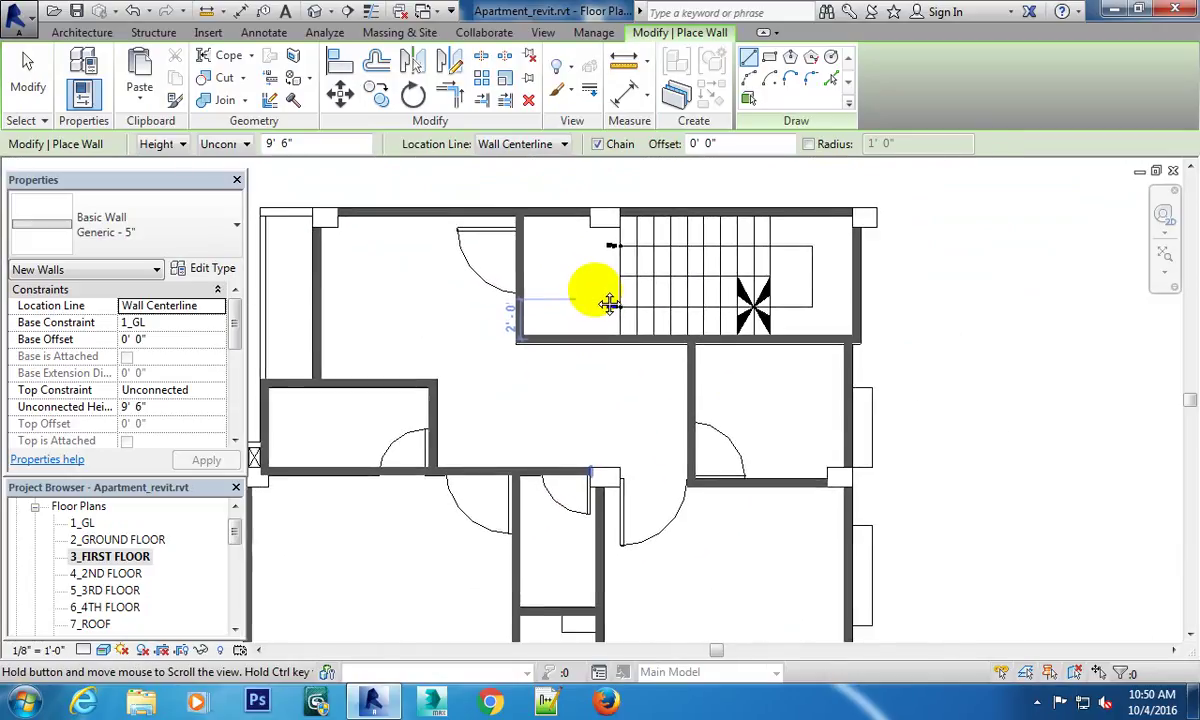
scroll(629, 311, up, 2)
scroll(621, 356, up, 2)
scroll(622, 410, up, 2)
key(Escape)
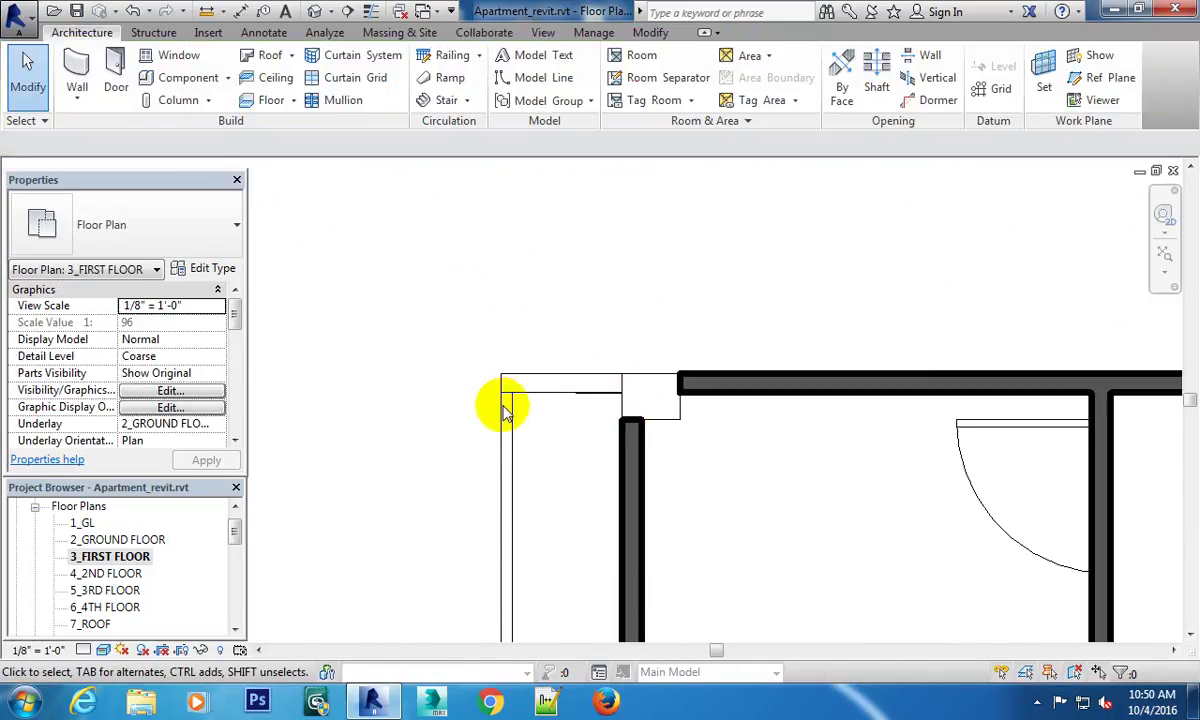
Start the Wall tool with the Generic - 5" type at 3' 0" unconnected height.
click(75, 65)
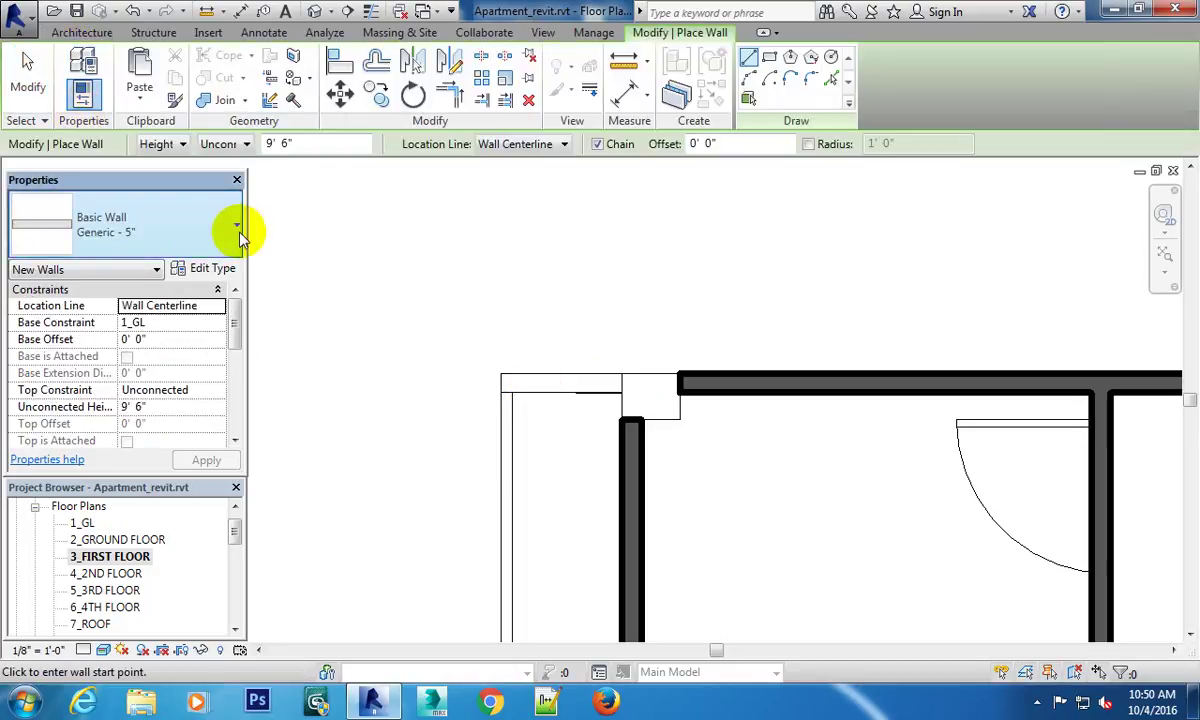
click(238, 228)
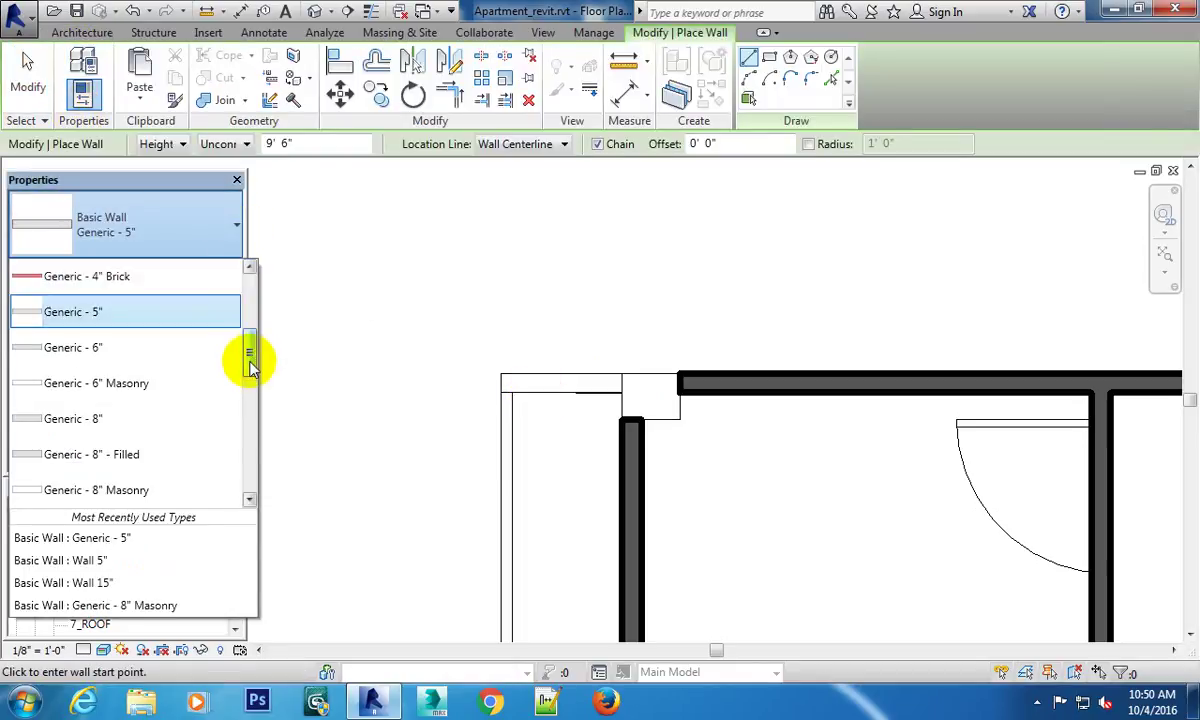
click(117, 310)
text(3)
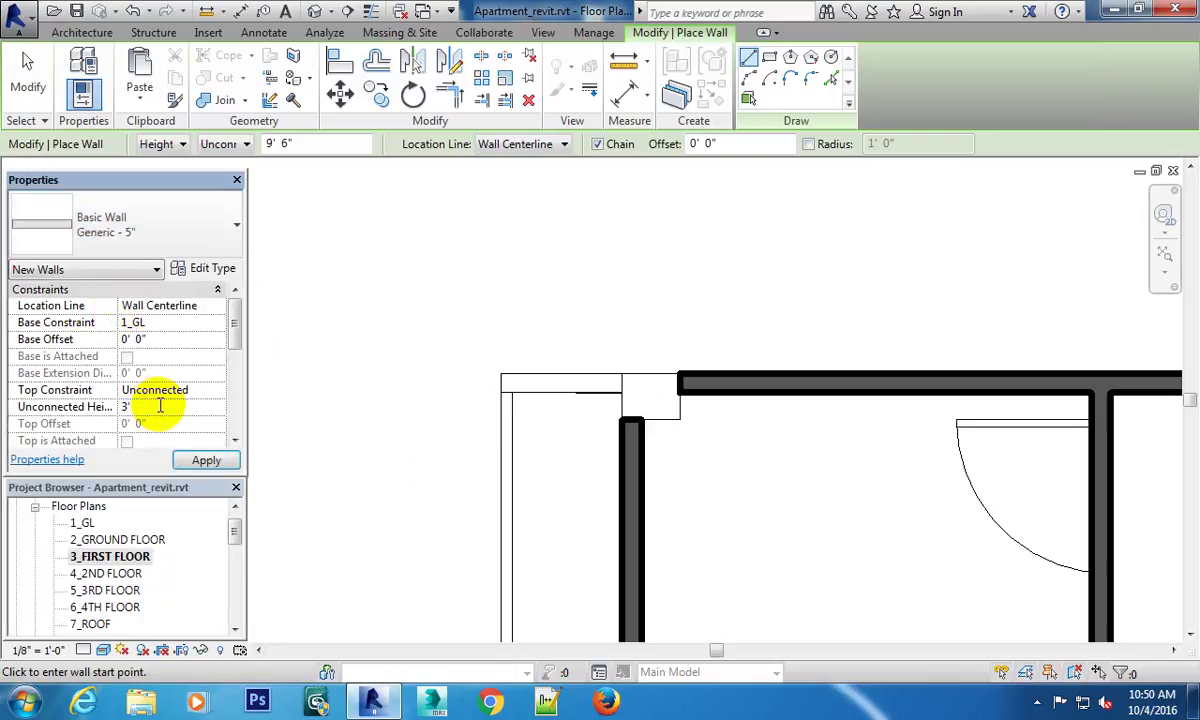
key(Return)
scroll(621, 393, up, 2)
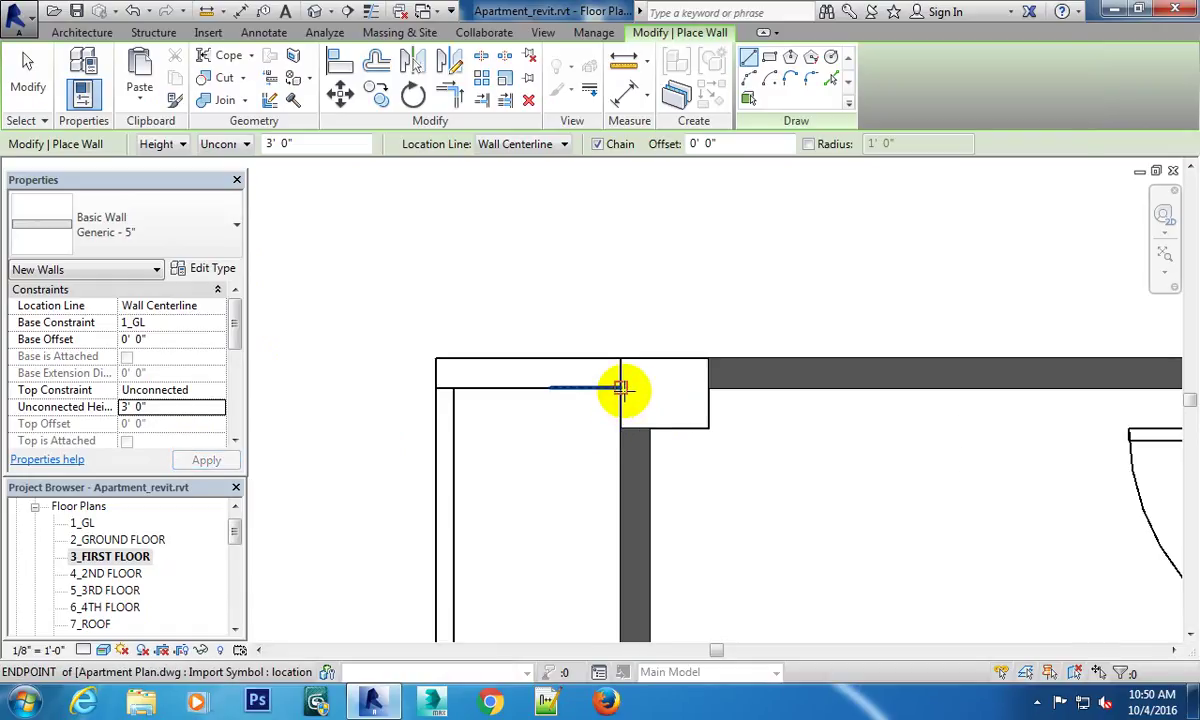
click(437, 372)
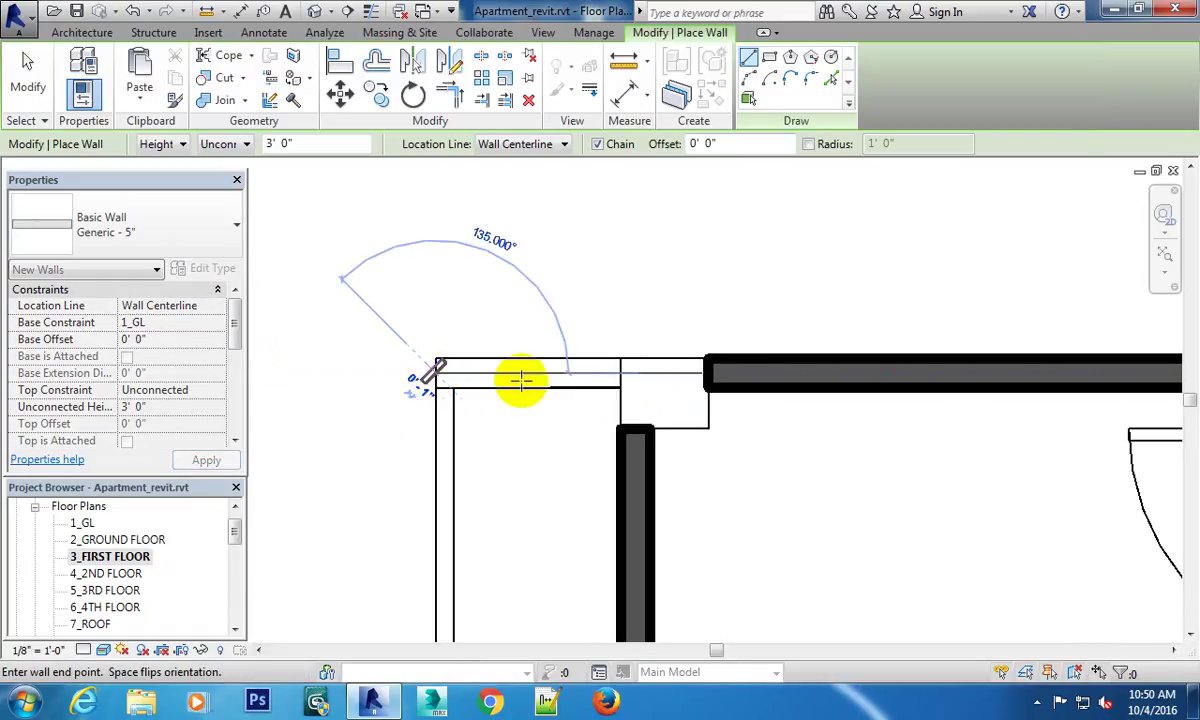
scroll(683, 410, down, 2)
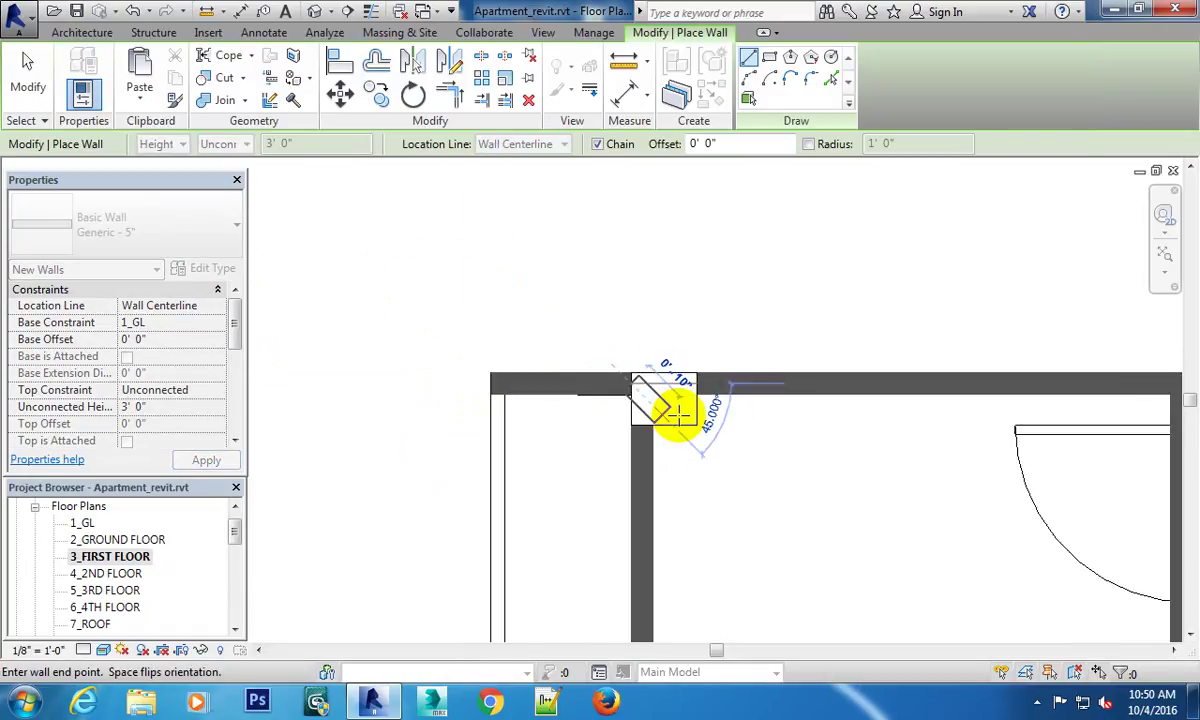
key(Escape)
Draw two vertical walls from the balcony's bottom-left and bottom-right corners up to the main wall.
middle_drag(702, 442, 682, 352)
scroll(603, 441, up, 2)
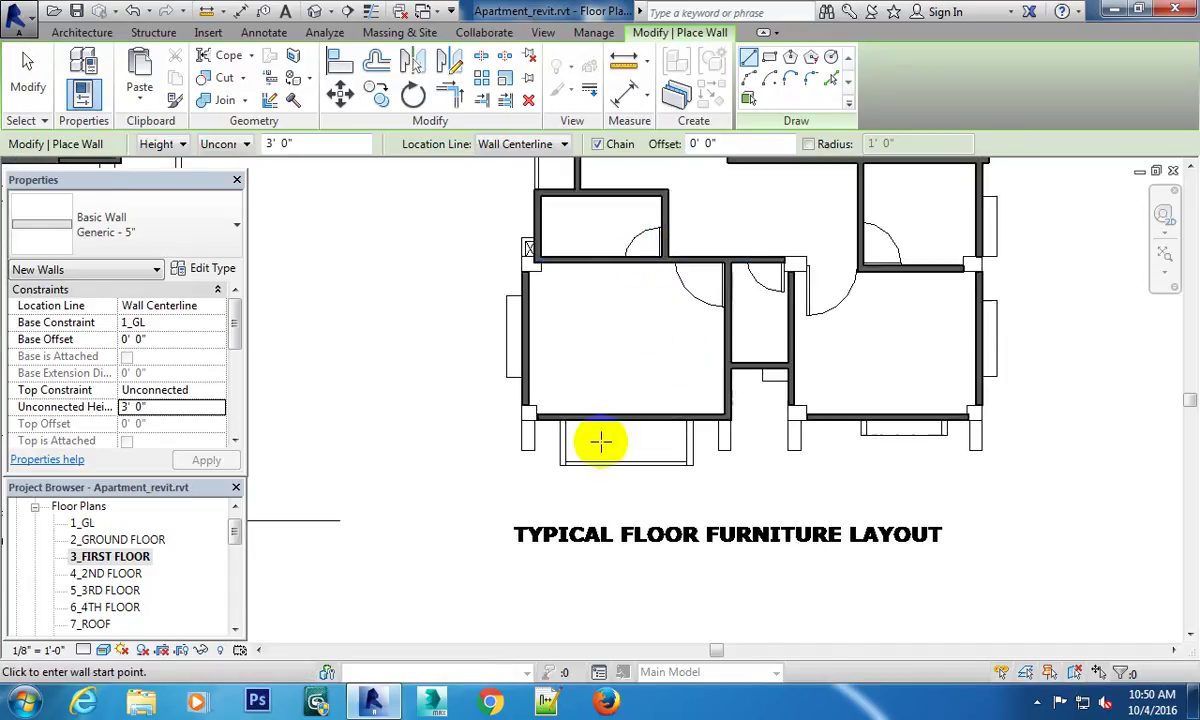
scroll(600, 450, up, 2)
scroll(580, 465, up, 2)
scroll(565, 485, up, 1)
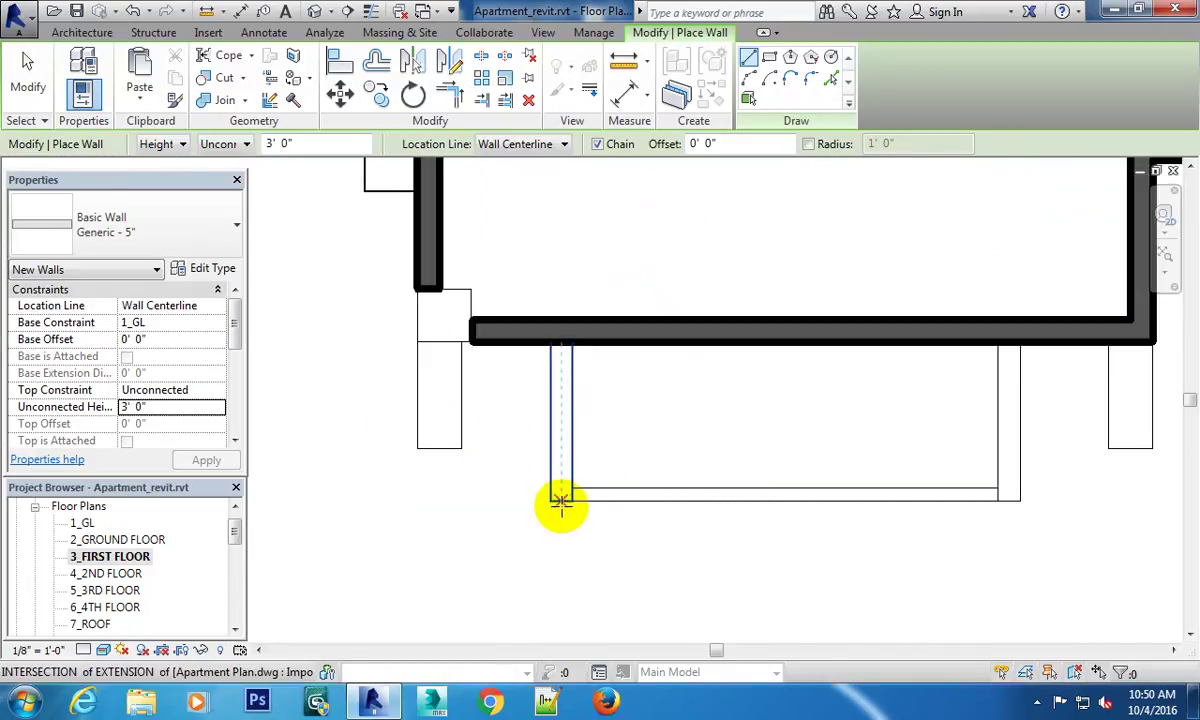
click(561, 502)
click(556, 343)
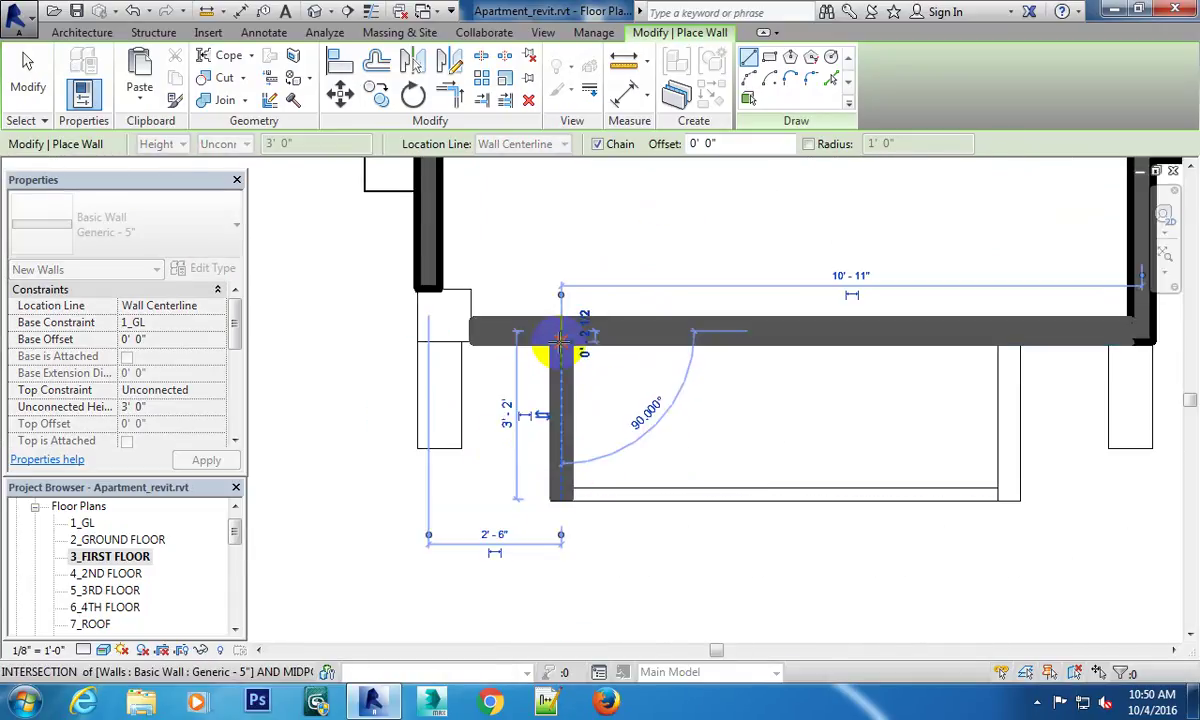
key(Escape)
middle_drag(780, 400, 504, 395)
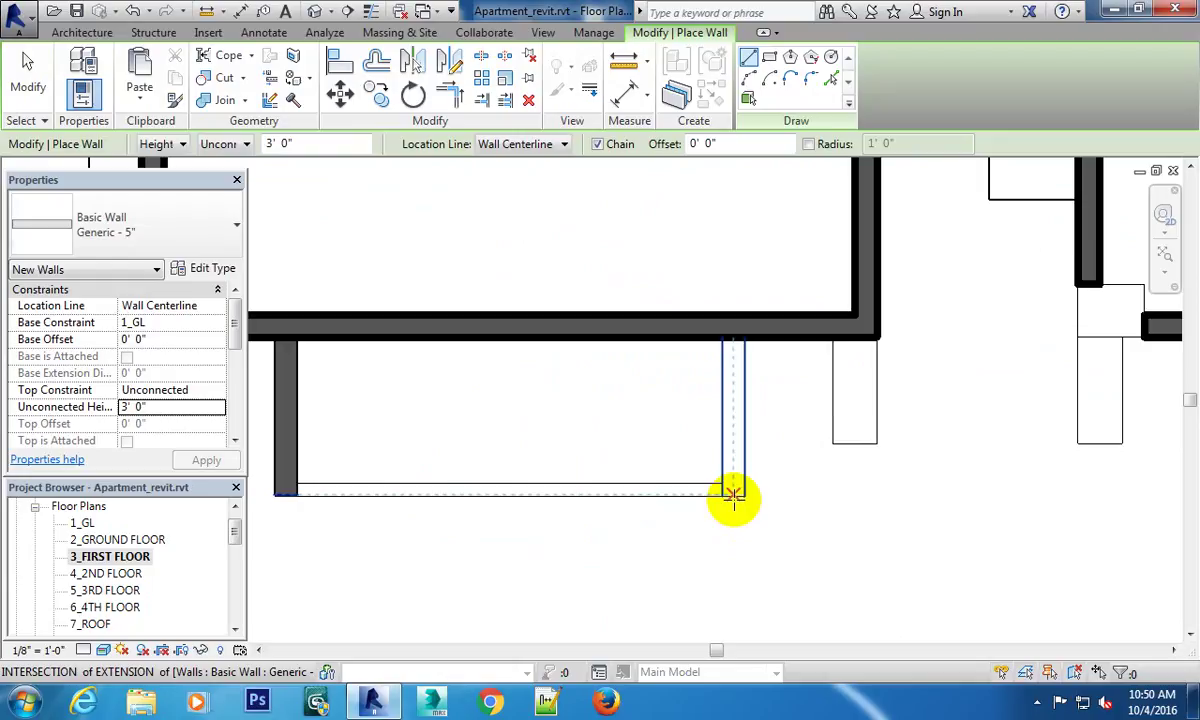
click(733, 494)
click(733, 338)
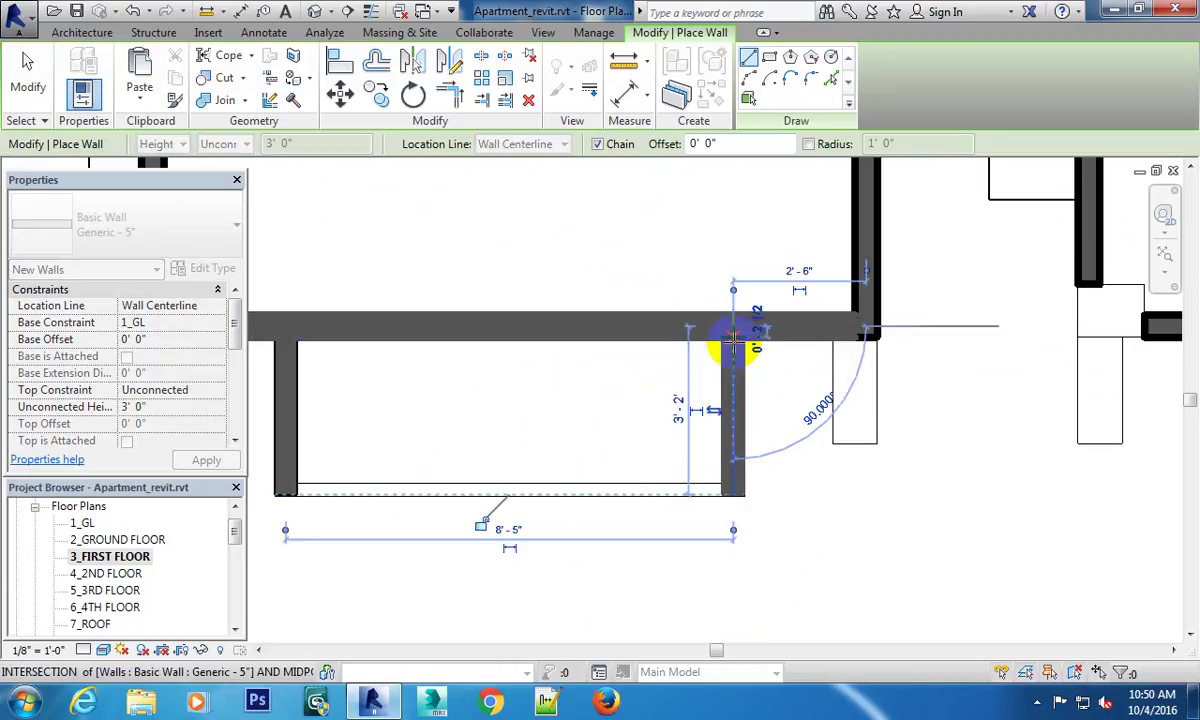
key(Escape)
scroll(763, 343, up, 3)
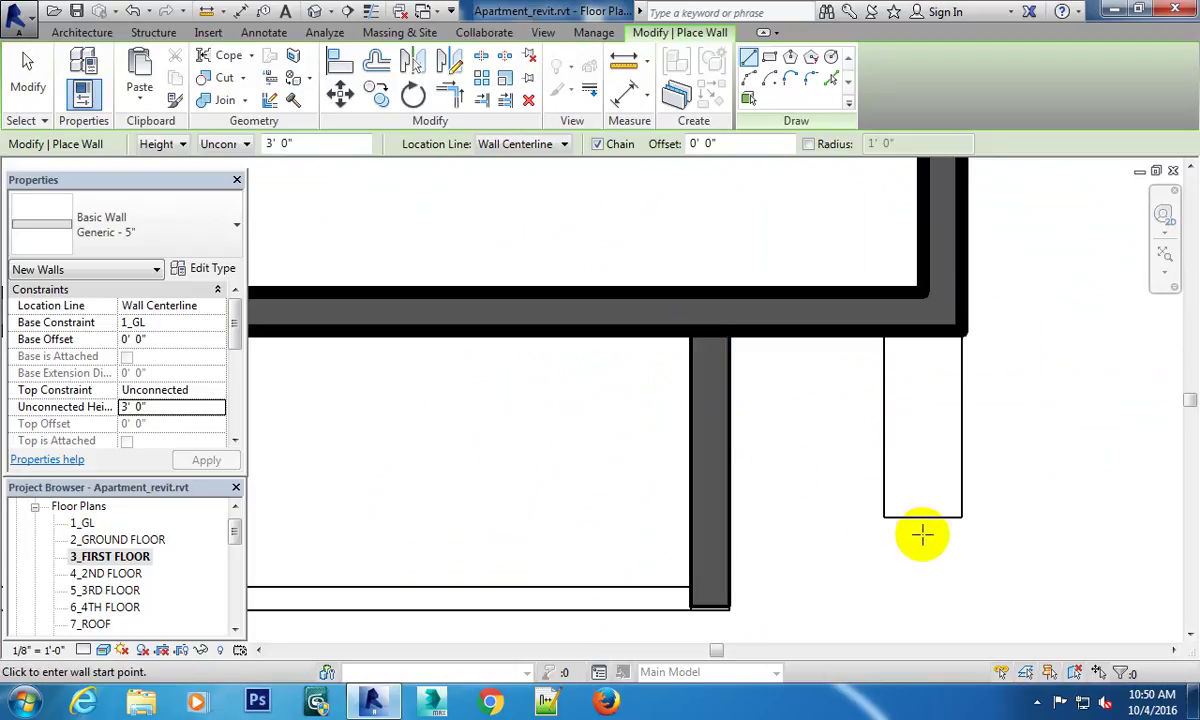
Zoom and pan across to the front elevation in the imported DWG.
scroll(775, 463, down, 3)
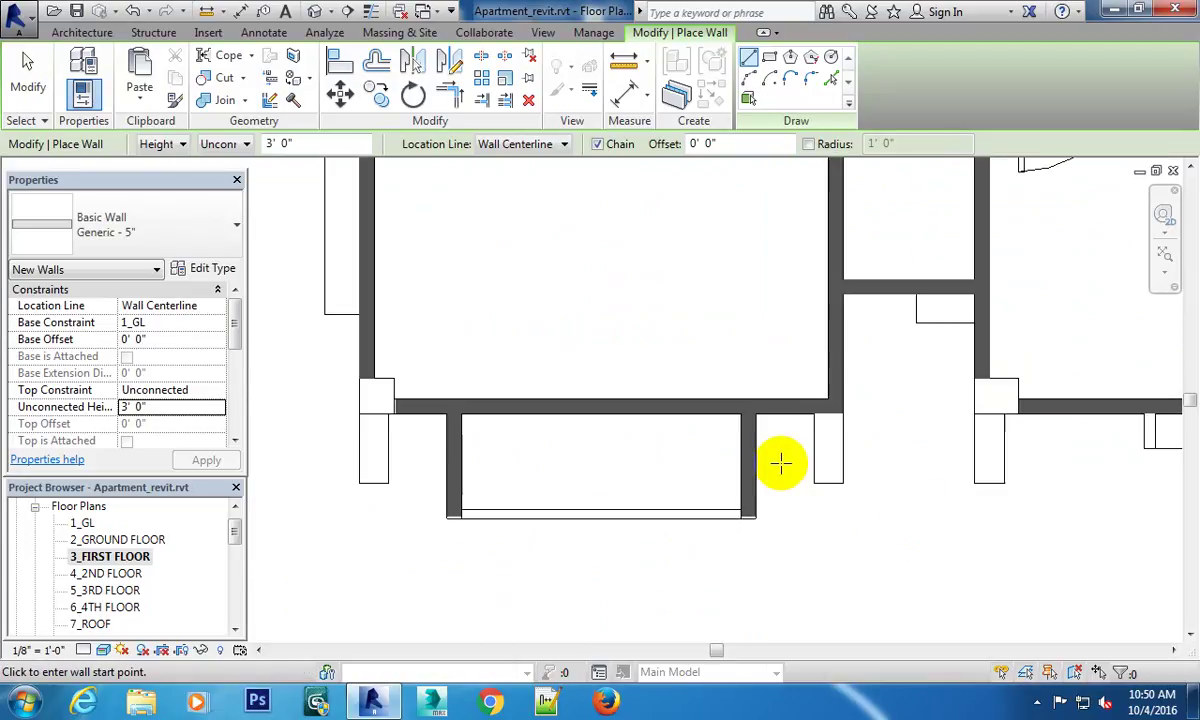
scroll(779, 505, down, 2)
scroll(770, 500, down, 2)
scroll(833, 463, up, 3)
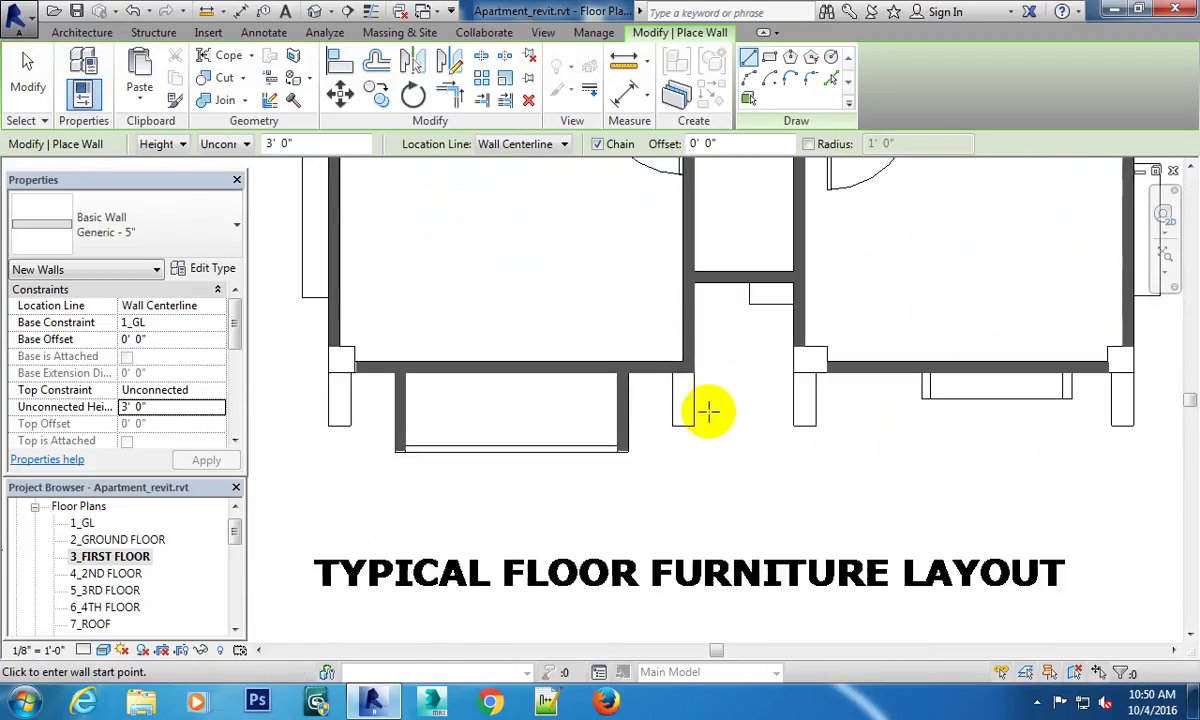
scroll(704, 410, up, 3)
scroll(678, 415, down, 3)
scroll(544, 420, up, 1)
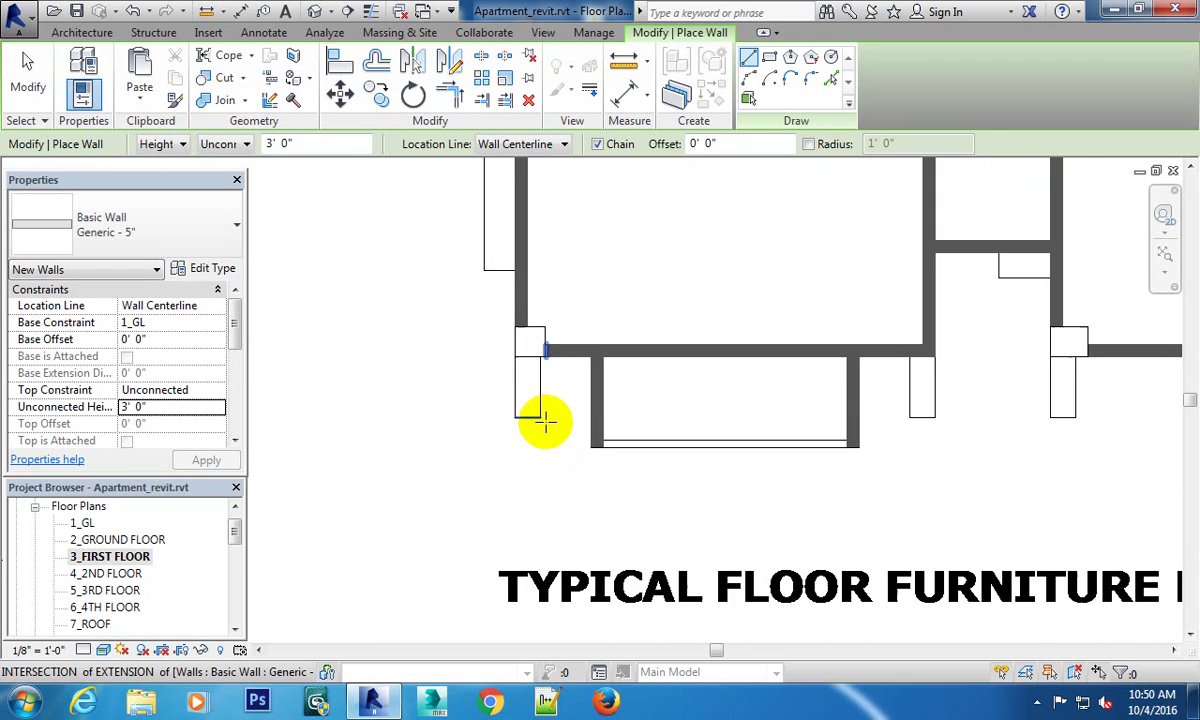
scroll(539, 408, up, 1)
scroll(535, 388, up, 2)
scroll(530, 392, down, 2)
scroll(522, 396, down, 2)
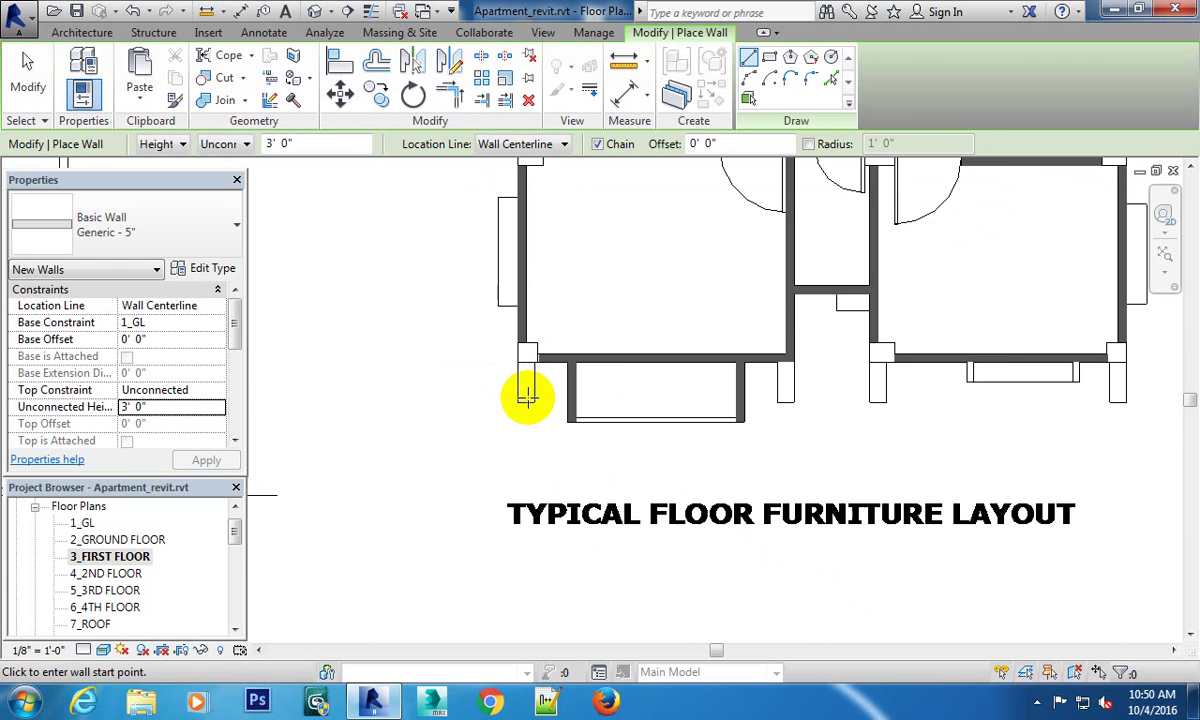
scroll(522, 396, down, 1)
scroll(760, 395, down, 2)
scroll(790, 385, down, 2)
middle_drag(817, 375, 643, 383)
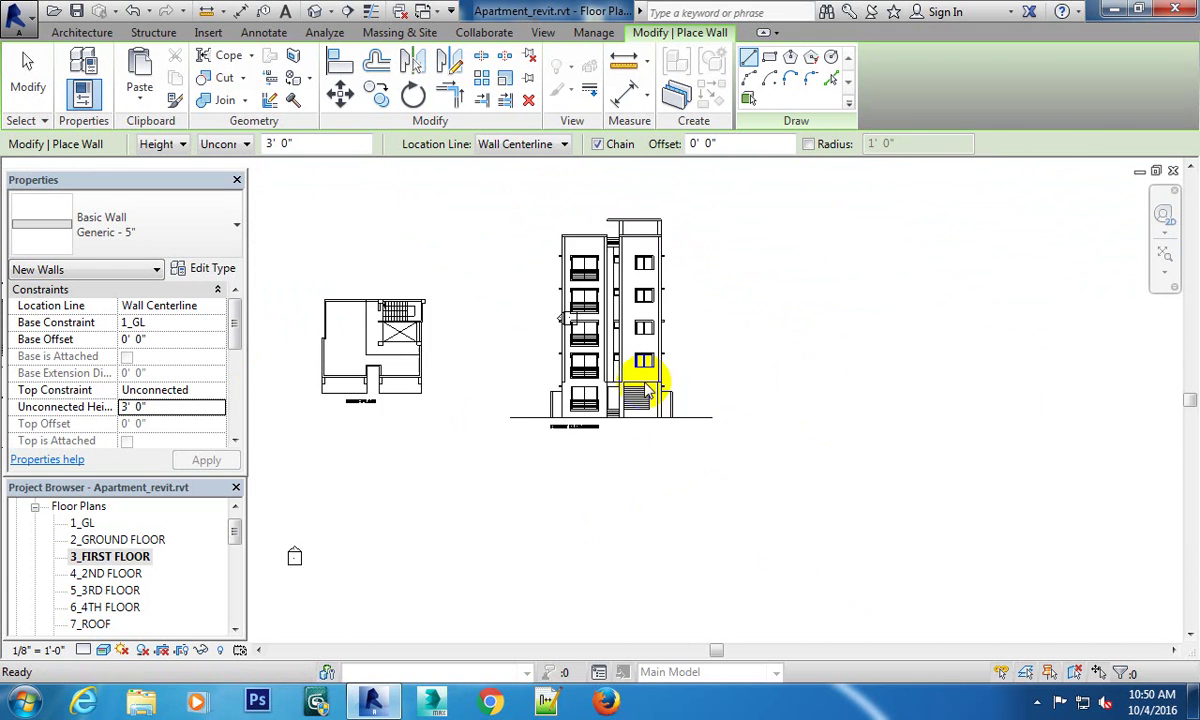
scroll(557, 410, up, 2)
scroll(650, 405, up, 2)
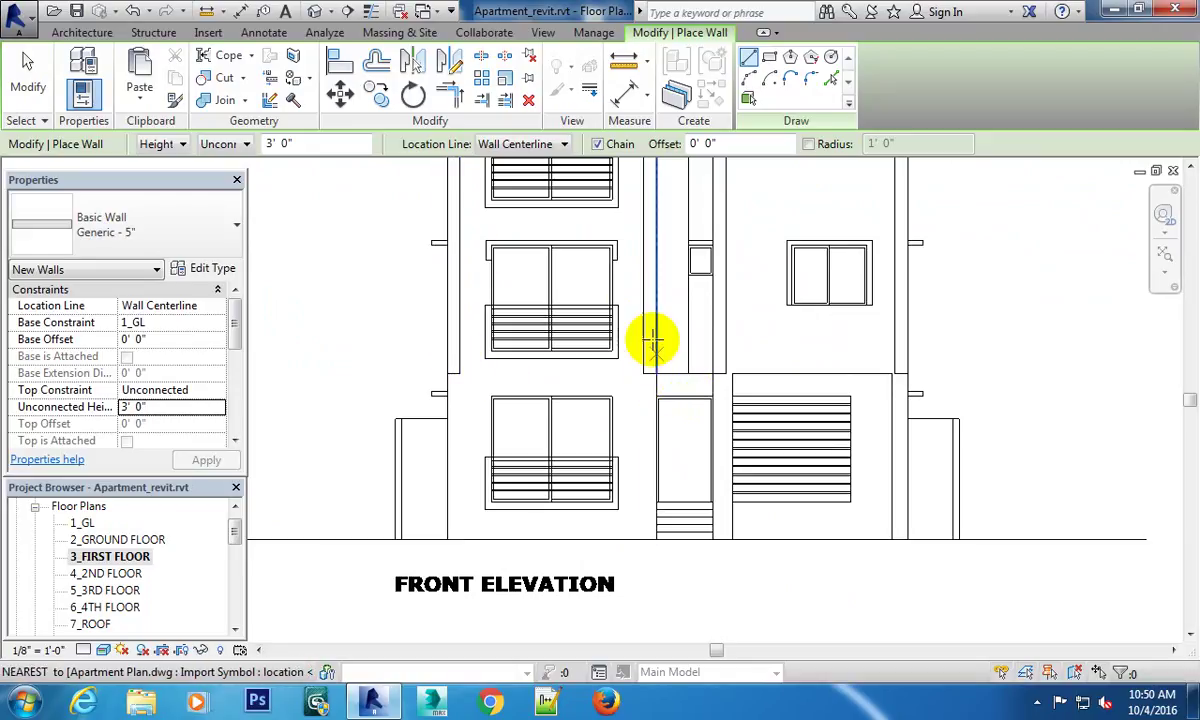
Frame the whole building elevation, then exit the Place Wall tool.
scroll(484, 331, down, 3)
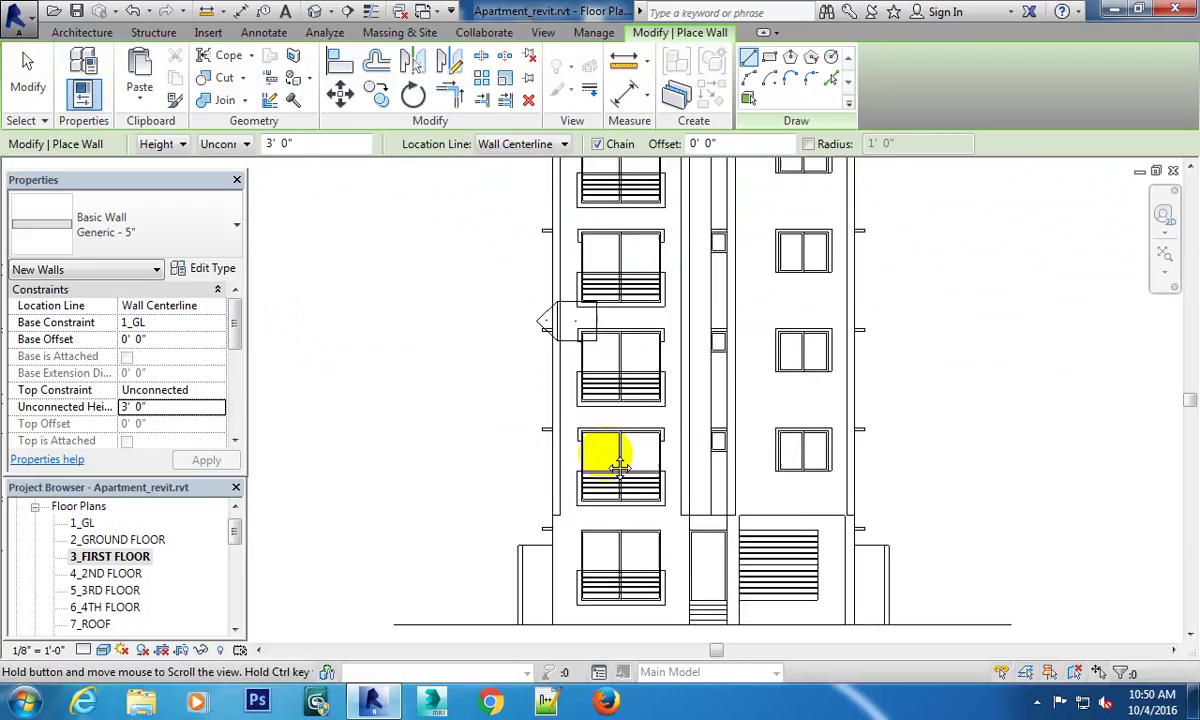
middle_drag(611, 455, 582, 517)
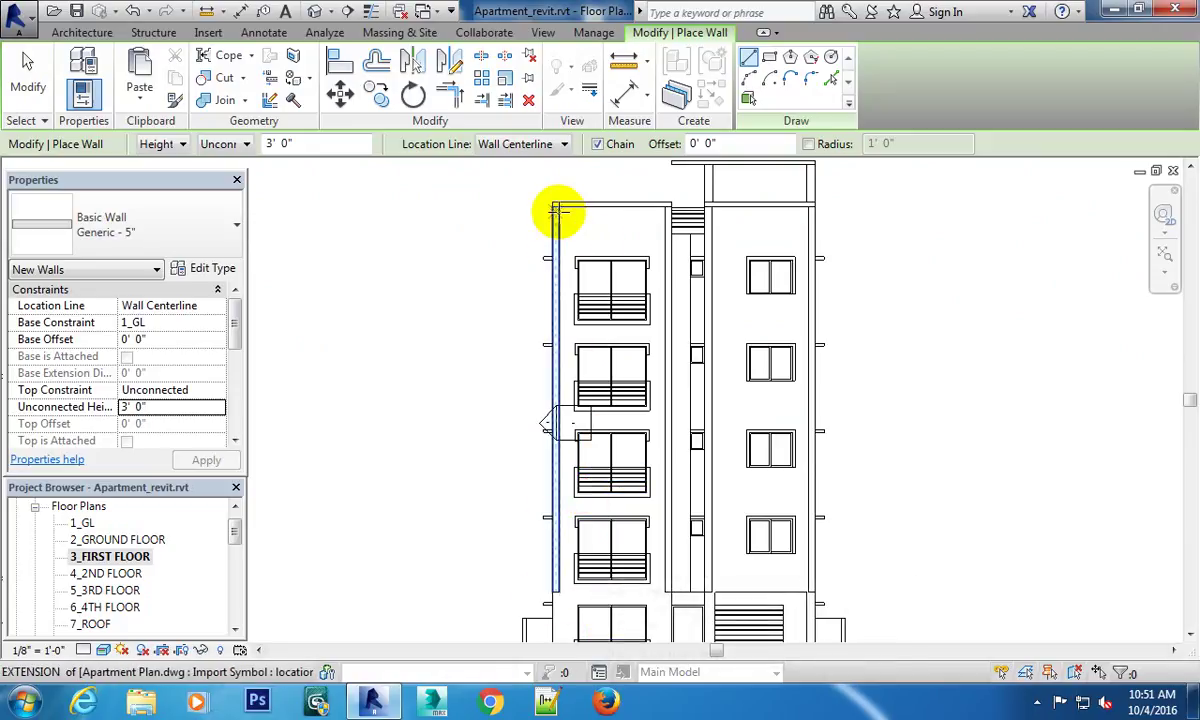
scroll(761, 279, down, 2)
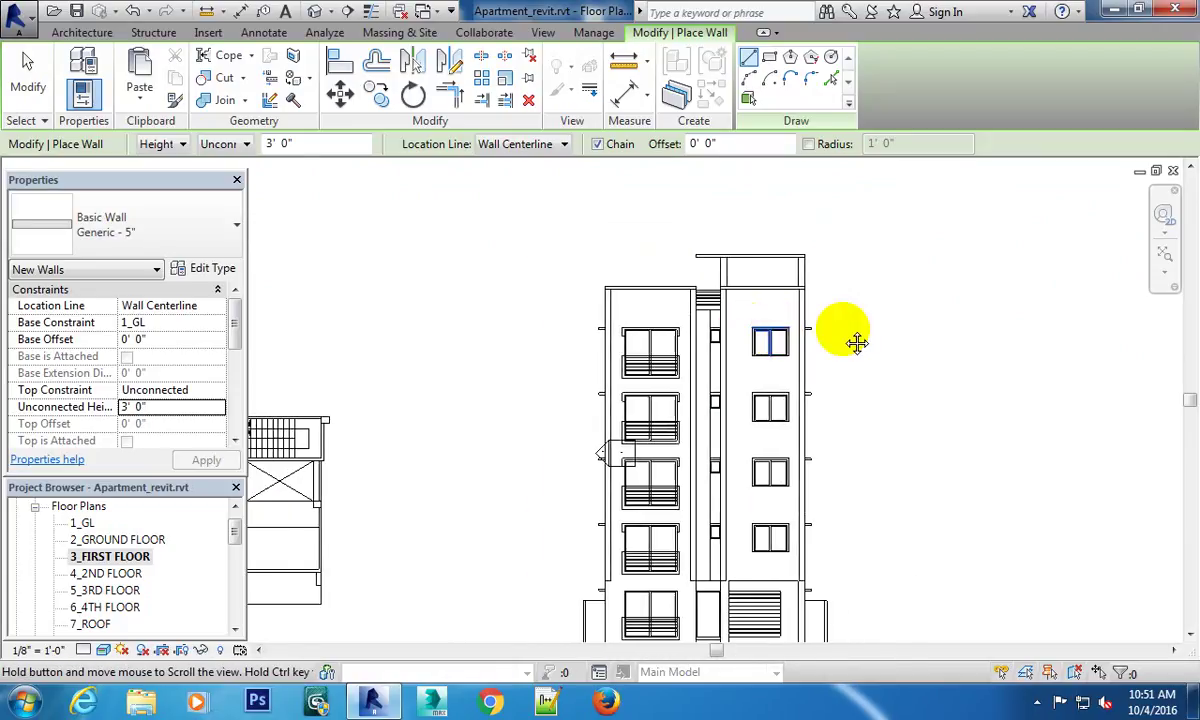
middle_drag(857, 343, 905, 290)
scroll(905, 290, up, 2)
scroll(836, 300, up, 2)
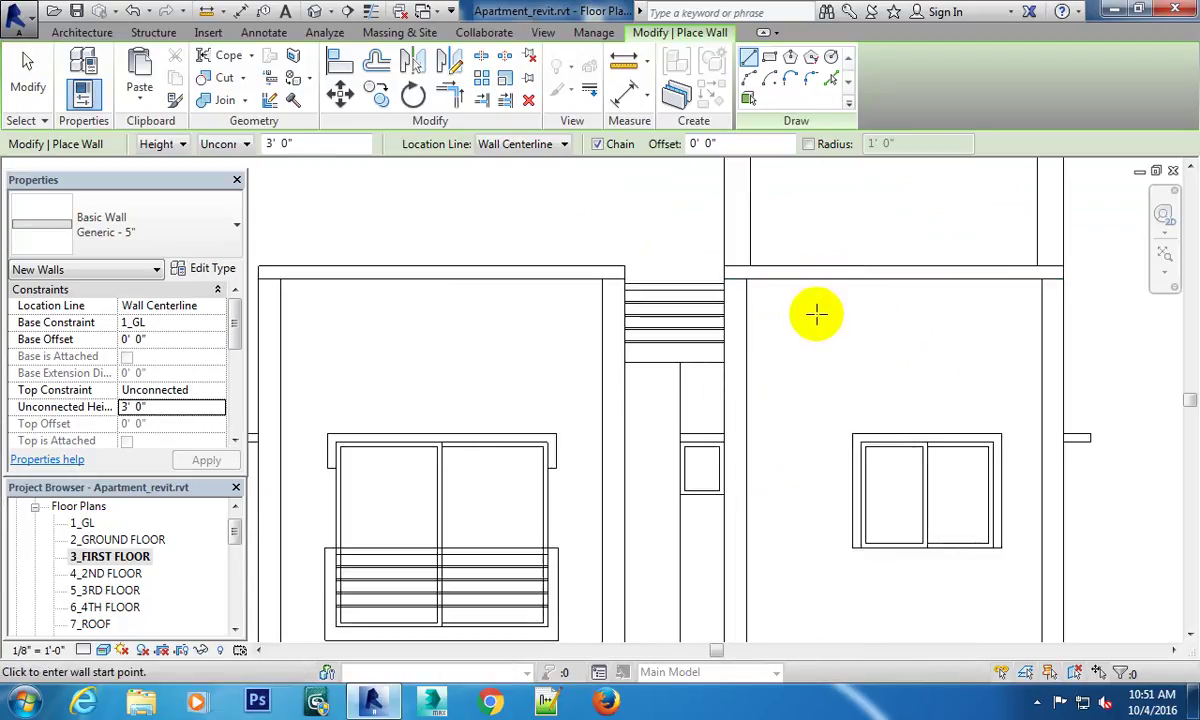
scroll(830, 330, down, 1)
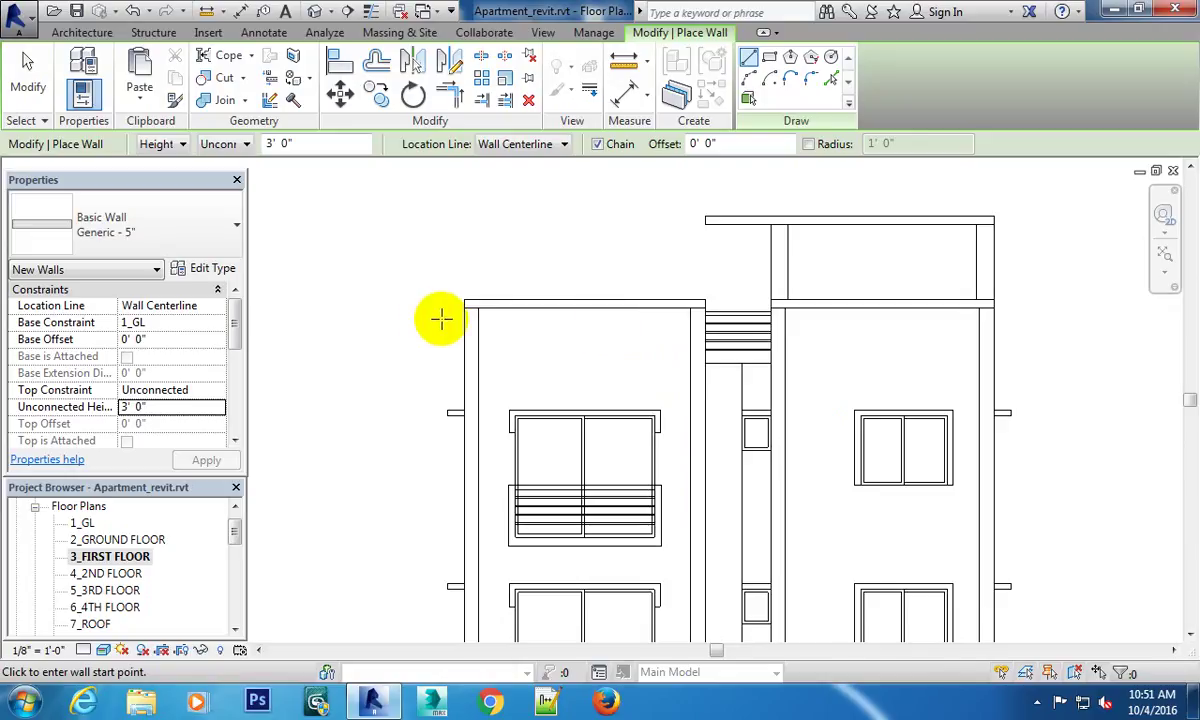
scroll(441, 318, up, 2)
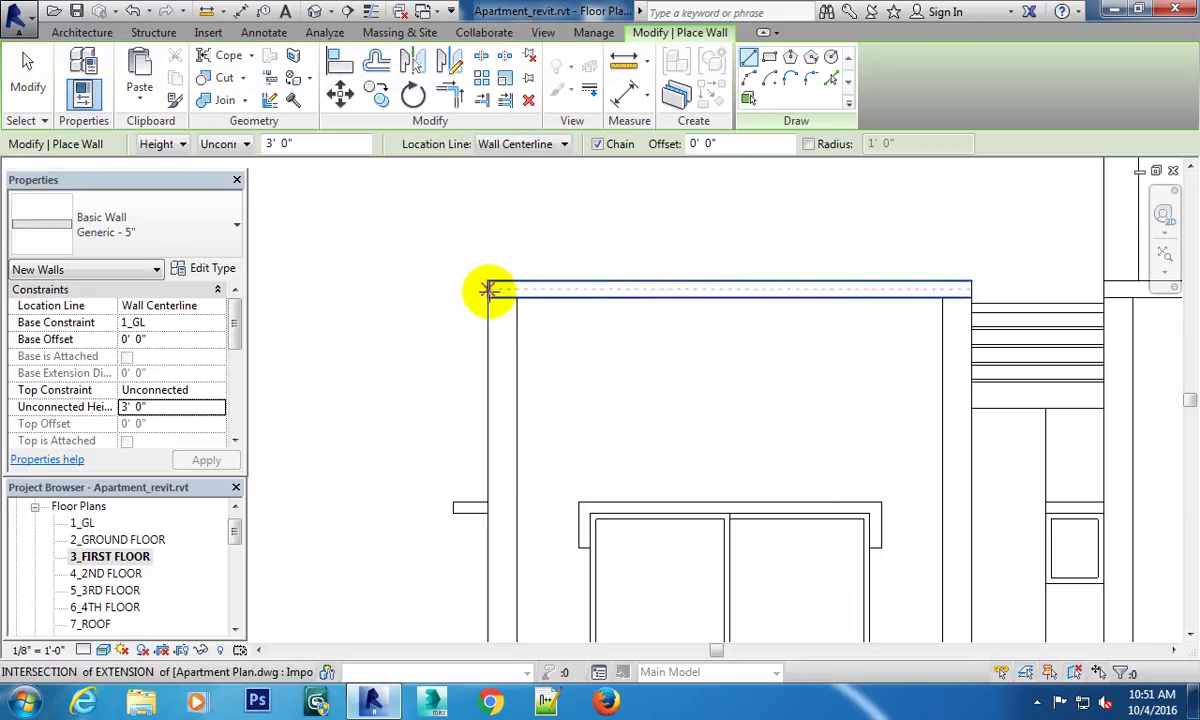
scroll(643, 421, down, 4)
scroll(681, 318, down, 2)
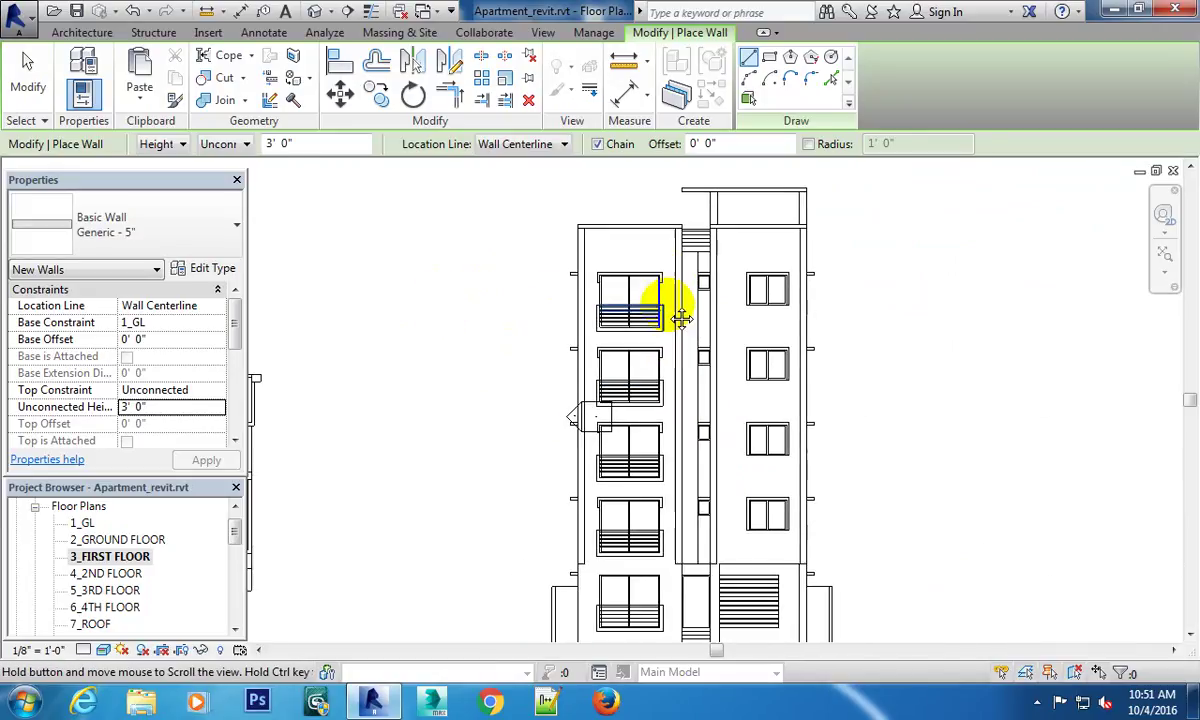
scroll(668, 410, down, 1)
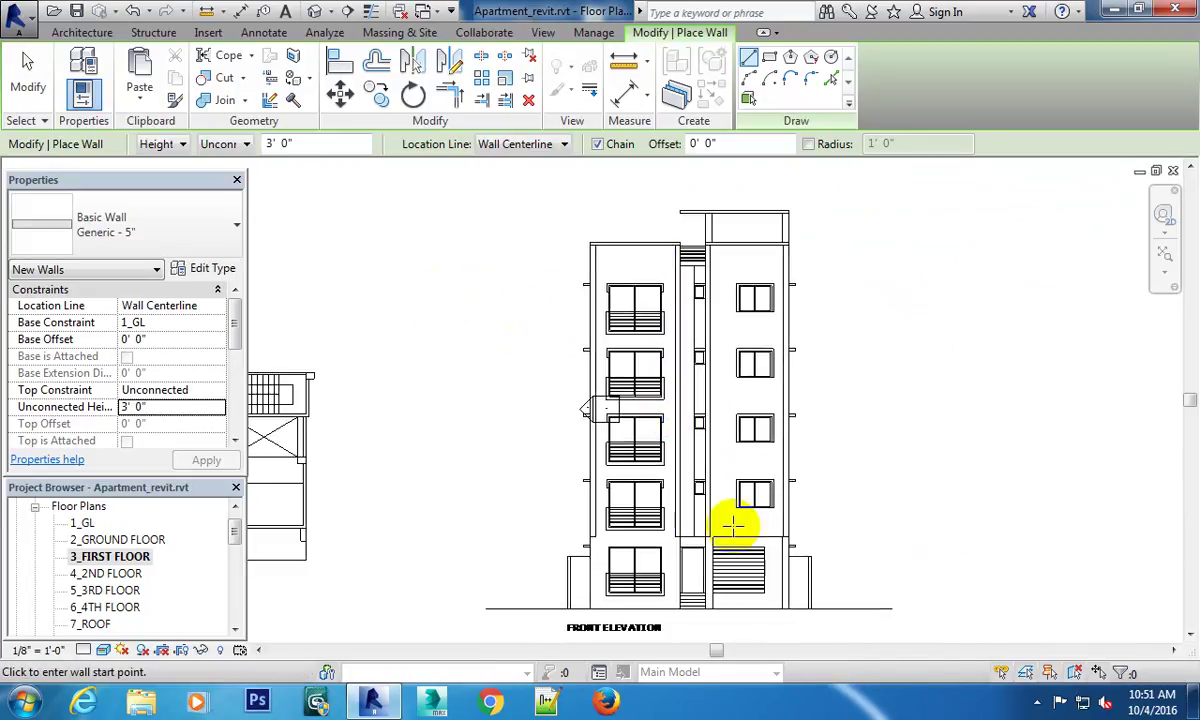
scroll(640, 430, up, 1)
middle_drag(640, 430, 643, 410)
key(Escape)
key(Escape)
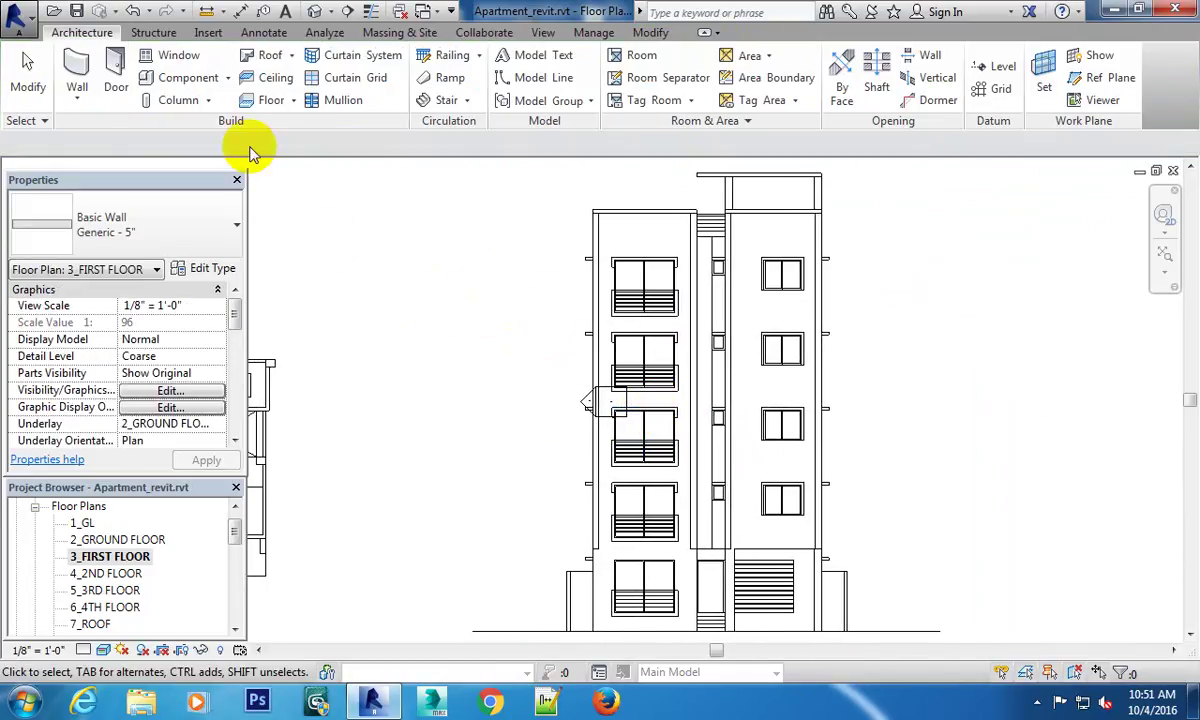
Start an aligned dimension, picking the building's top edge on the front elevation.
click(241, 12)
scroll(600, 560, up, 1)
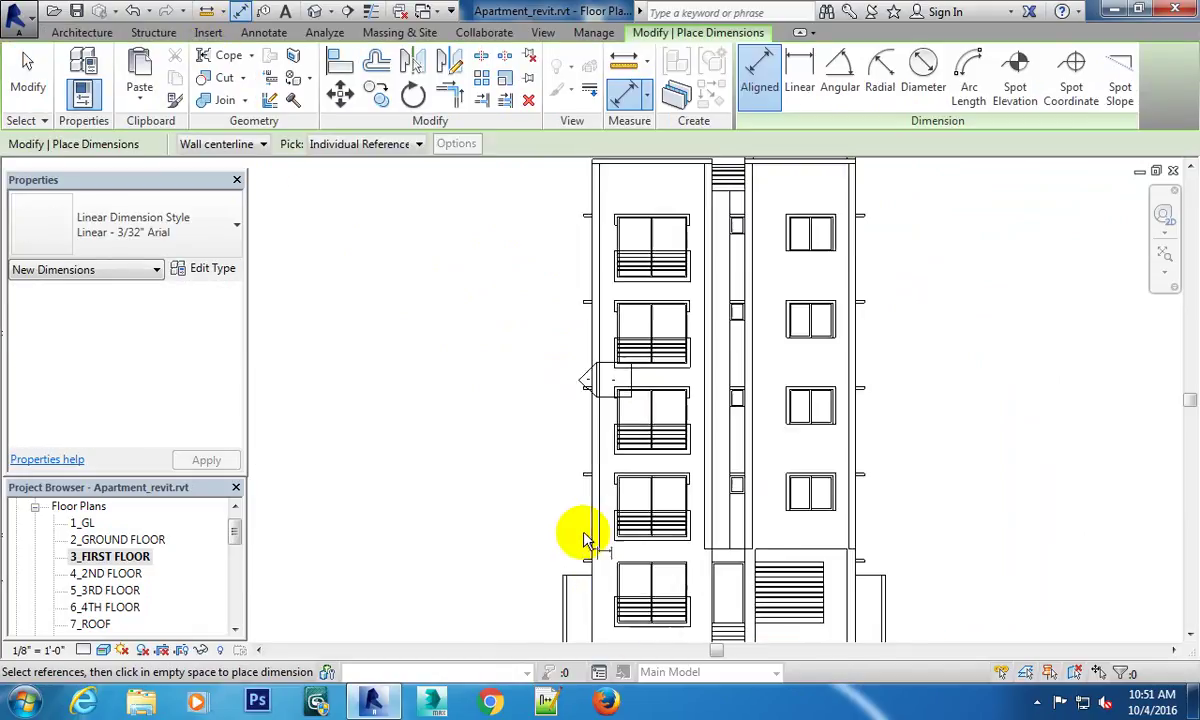
scroll(588, 550, up, 3)
scroll(615, 560, up, 2)
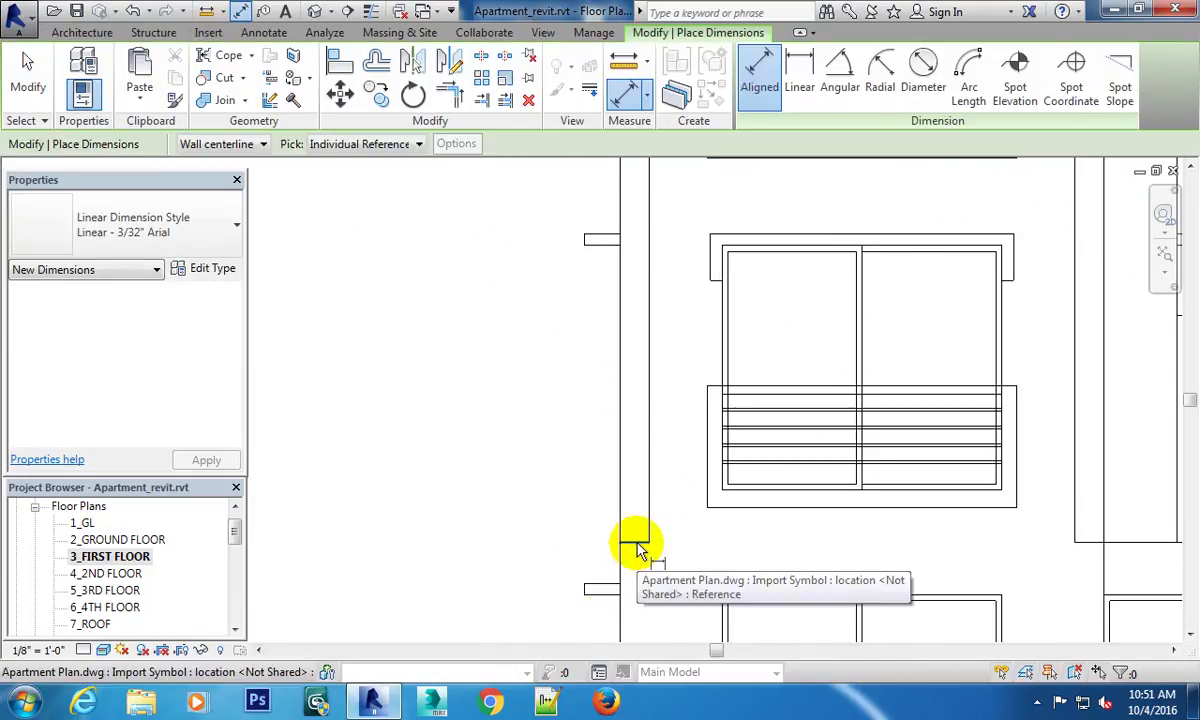
scroll(628, 540, down, 2)
scroll(630, 450, down, 2)
scroll(635, 450, down, 2)
scroll(616, 430, up, 2)
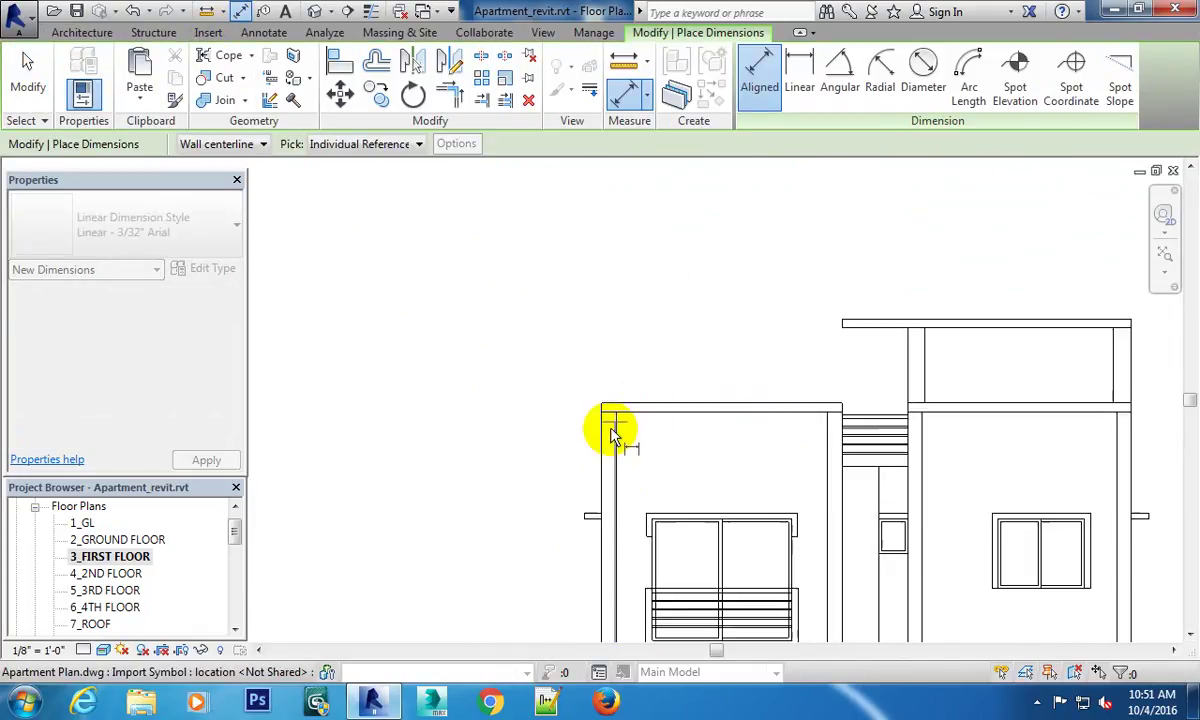
scroll(610, 428, up, 2)
click(614, 403)
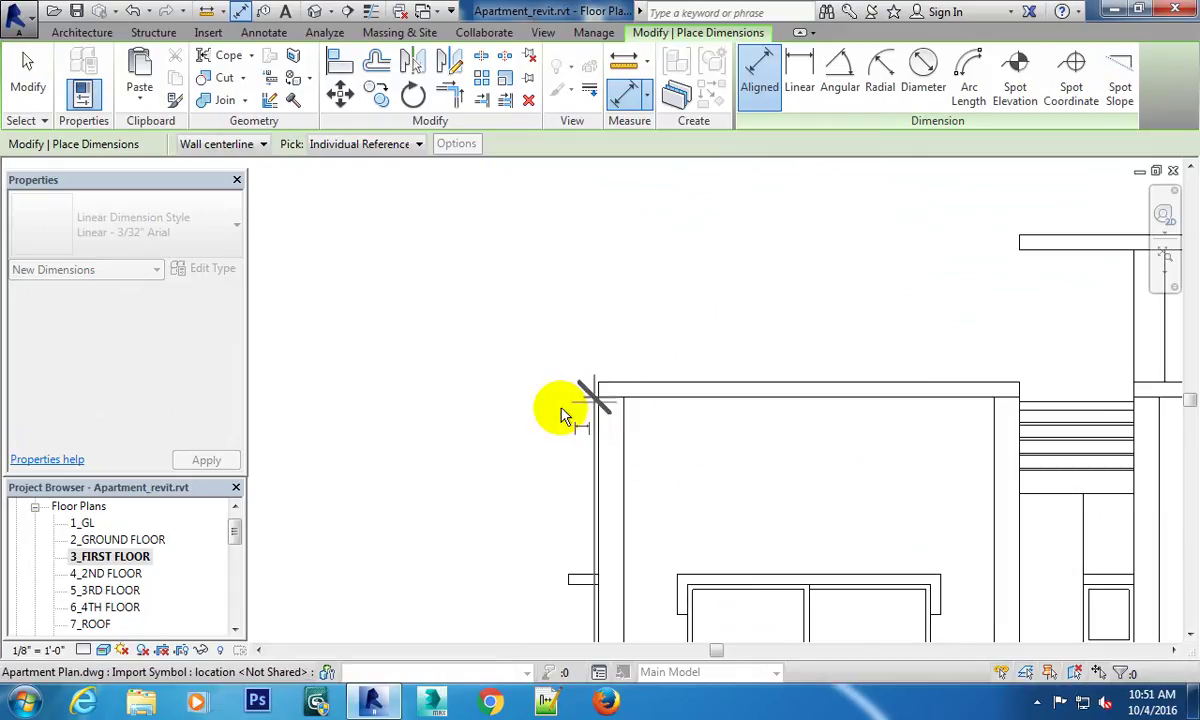
Complete the 44'-8" height dimension, then switch back to the 1_GL floor plan.
scroll(540, 400, down, 2)
scroll(590, 405, up, 2)
scroll(590, 405, up, 3)
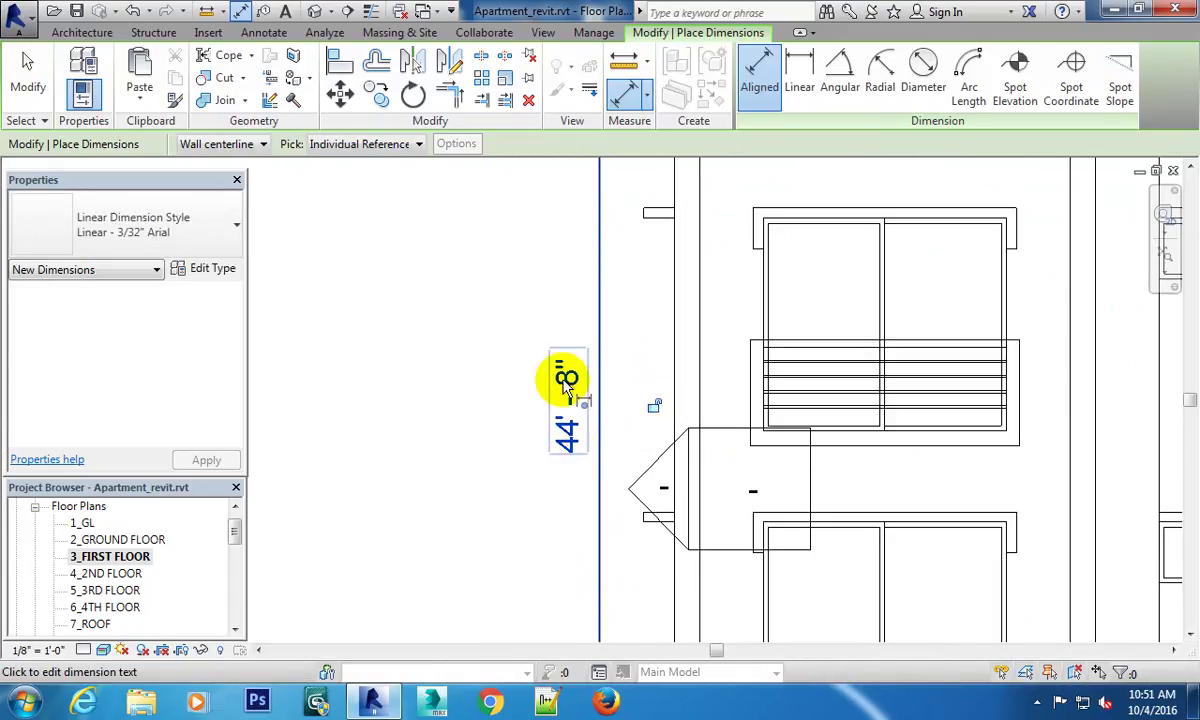
scroll(568, 378, down, 2)
scroll(620, 410, down, 2)
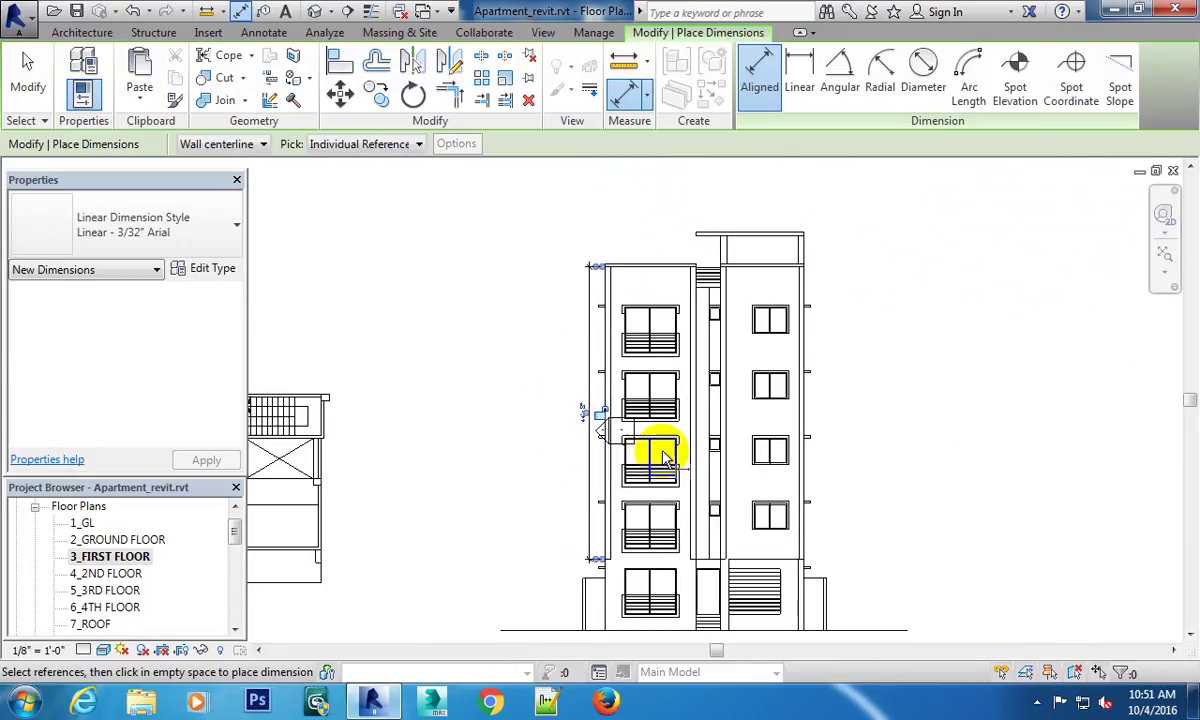
scroll(628, 470, up, 1)
scroll(630, 350, up, 1)
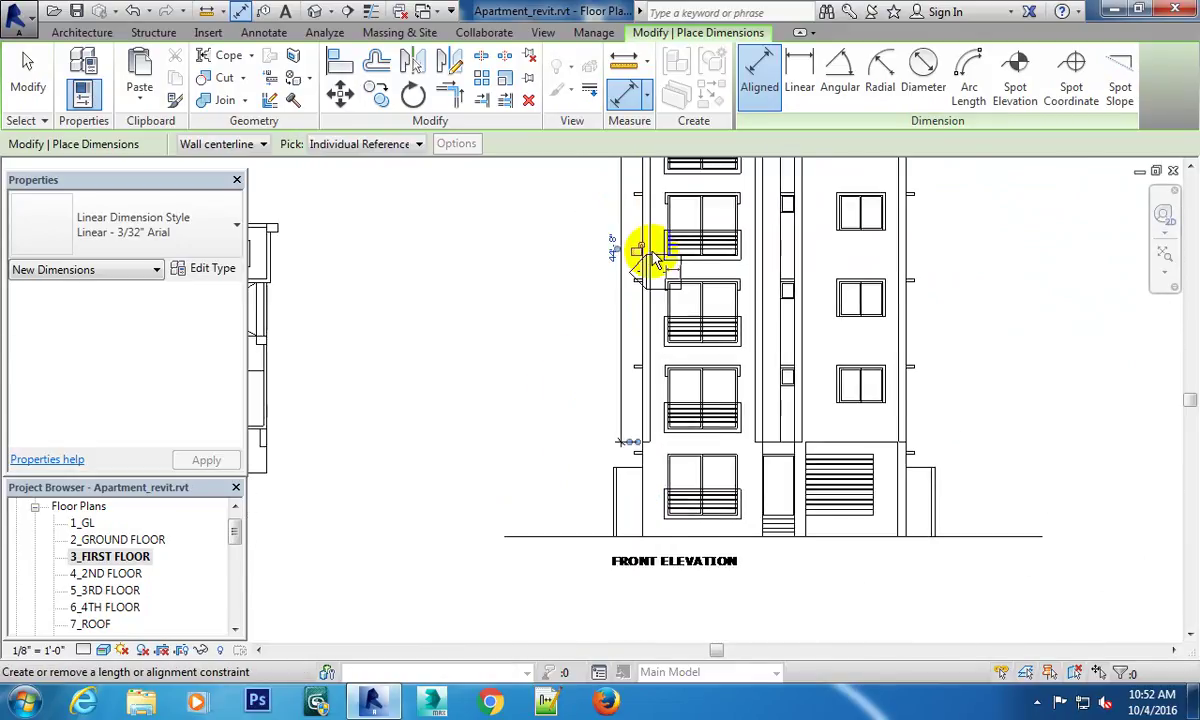
middle_drag(643, 254, 643, 303)
middle_drag(643, 470, 640, 400)
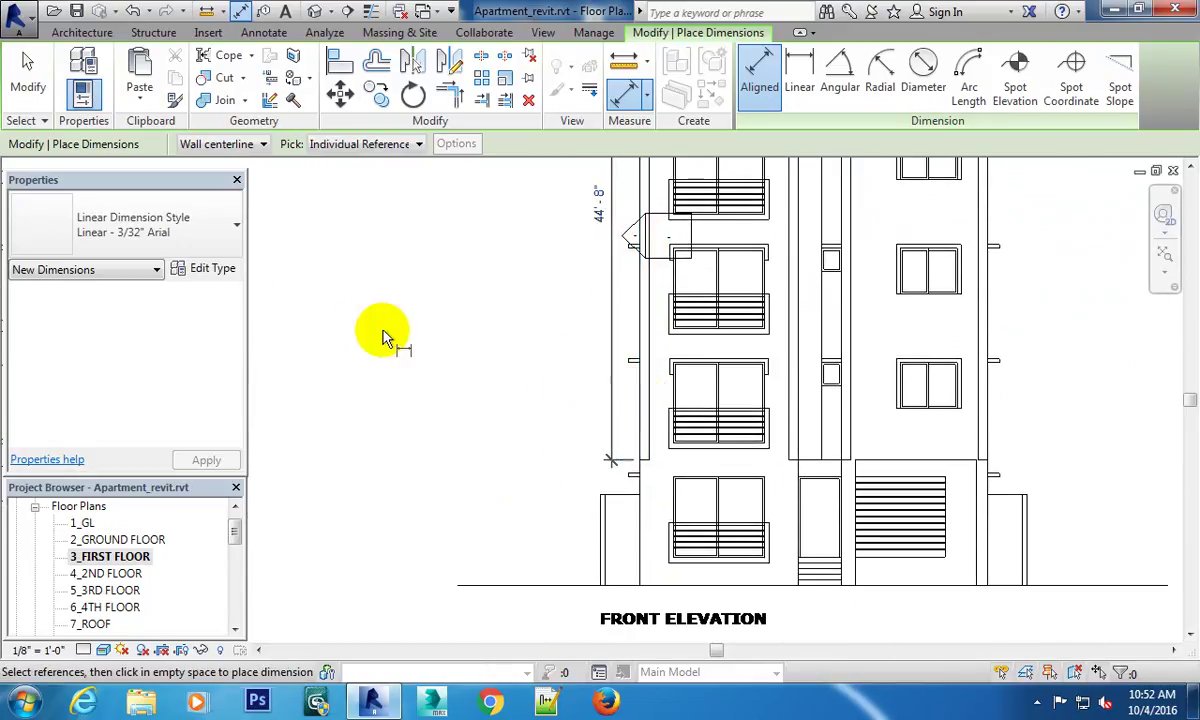
key(Escape)
key(Escape)
key(ctrl+Tab)
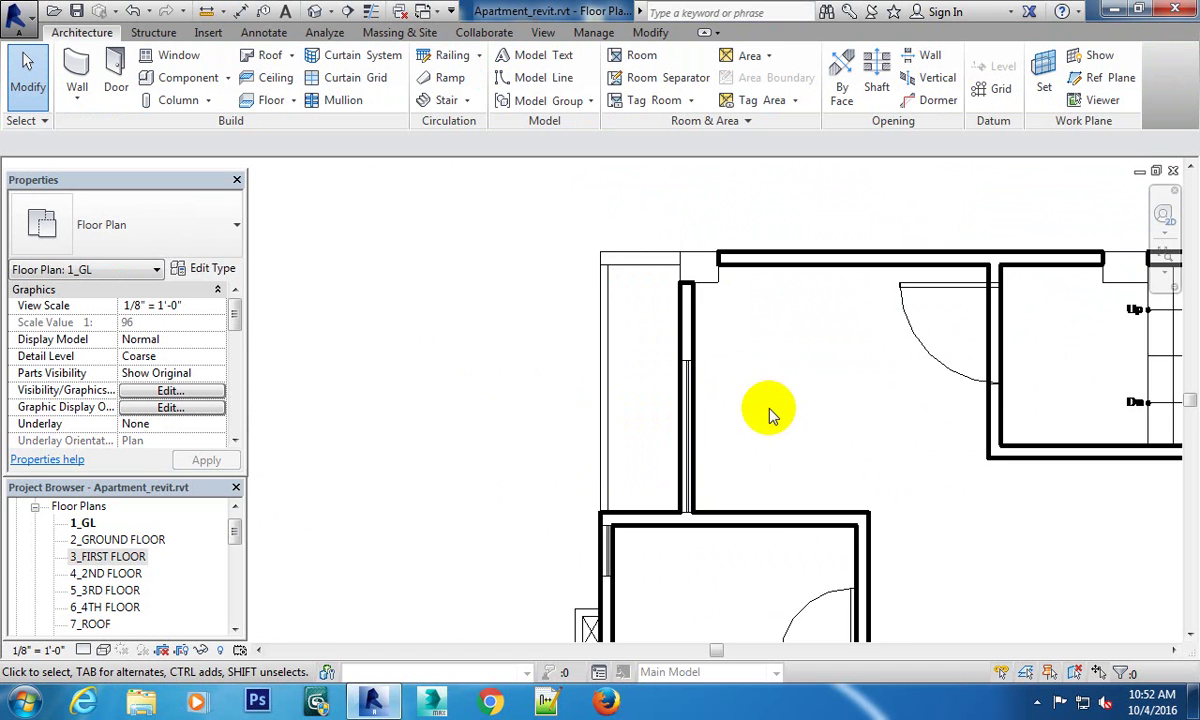
Open the 3_FIRST FLOOR plan and frame the bottom balcony with its two short low walls.
scroll(775, 400, down, 2)
scroll(852, 442, down, 1)
click(89, 558)
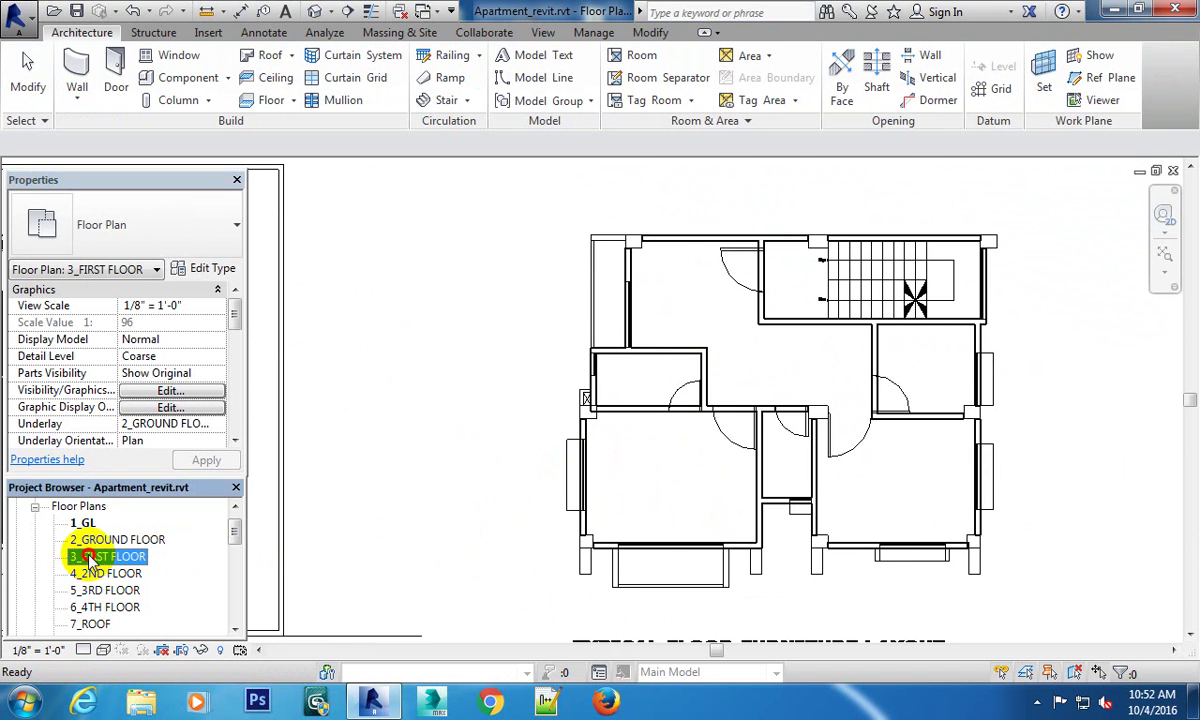
double_click(89, 558)
scroll(732, 491, down, 2)
scroll(584, 434, down, 2)
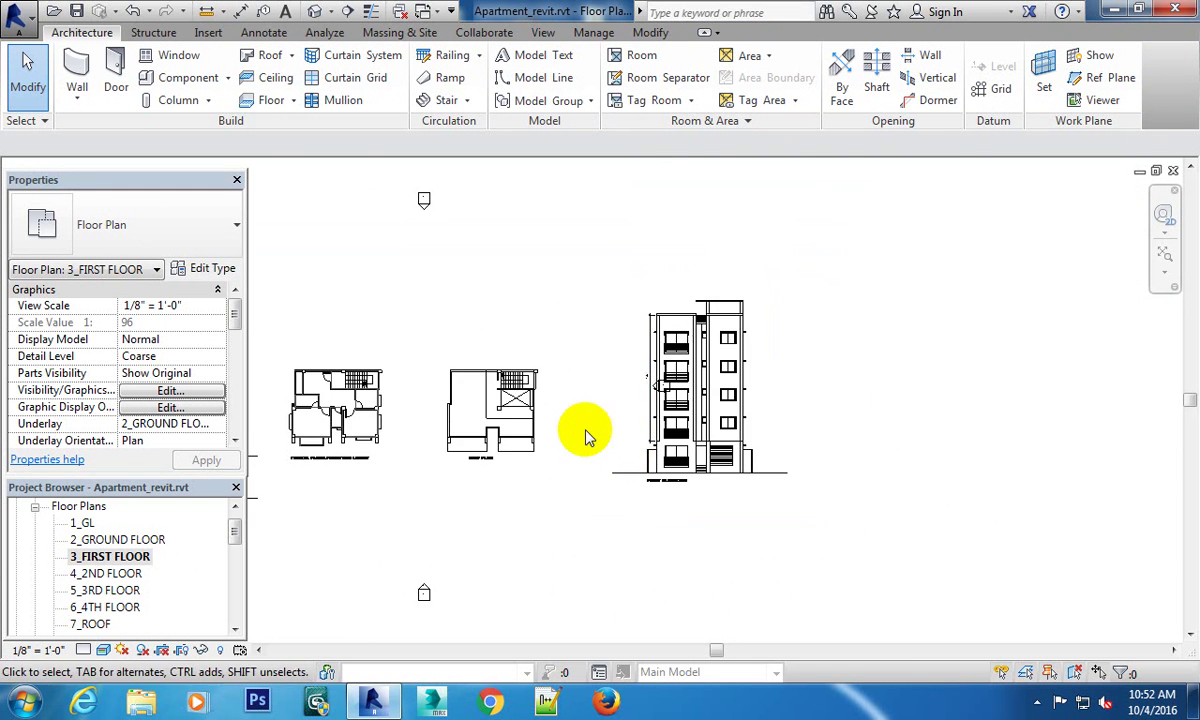
scroll(461, 428, up, 3)
scroll(522, 450, up, 2)
scroll(554, 415, up, 2)
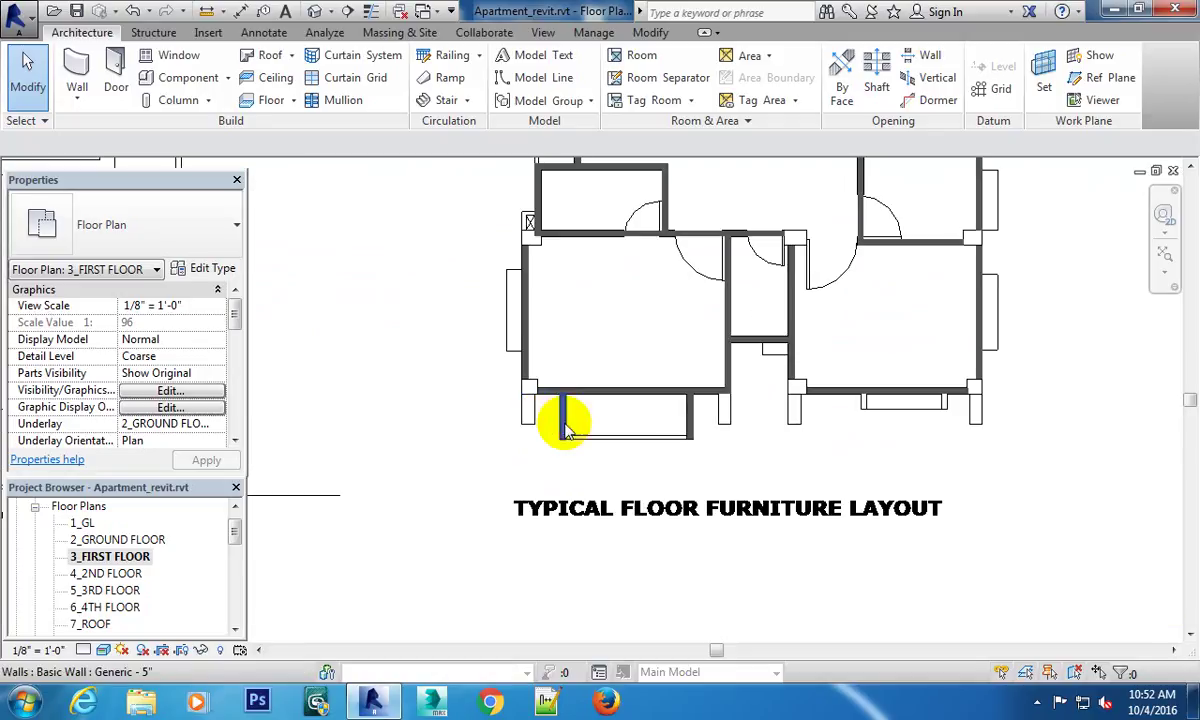
scroll(620, 425, up, 1)
scroll(900, 420, up, 2)
middle_drag(956, 431, 783, 405)
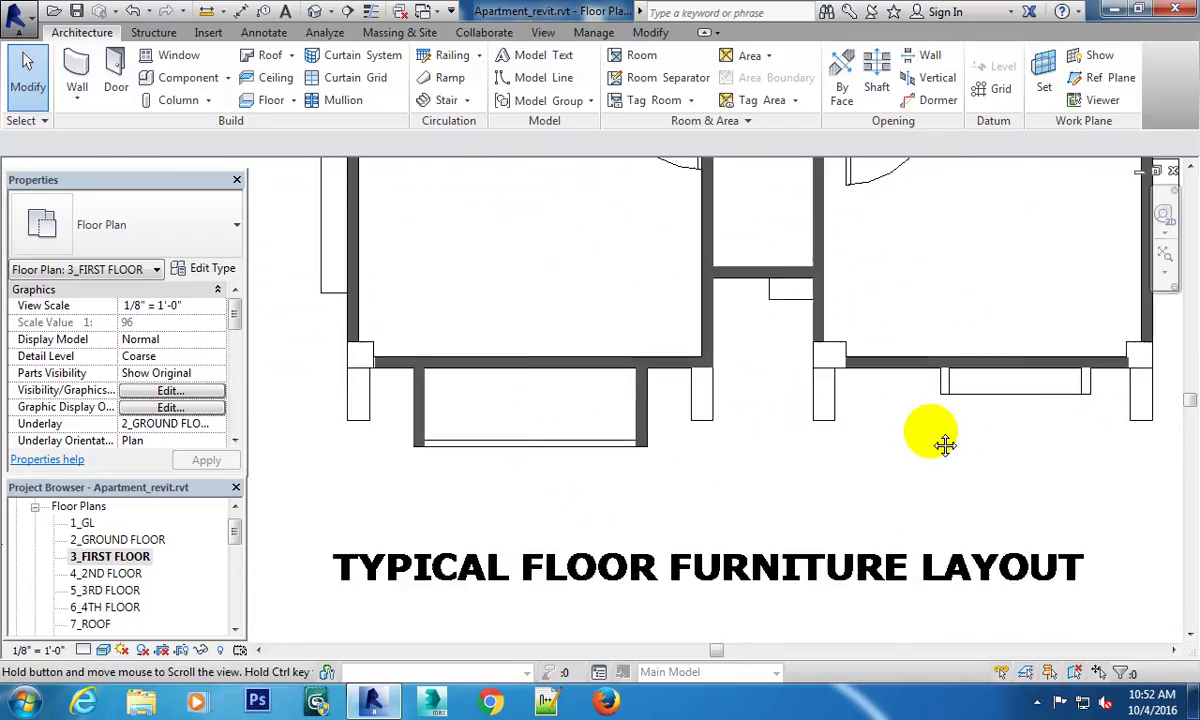
scroll(471, 415, up, 3)
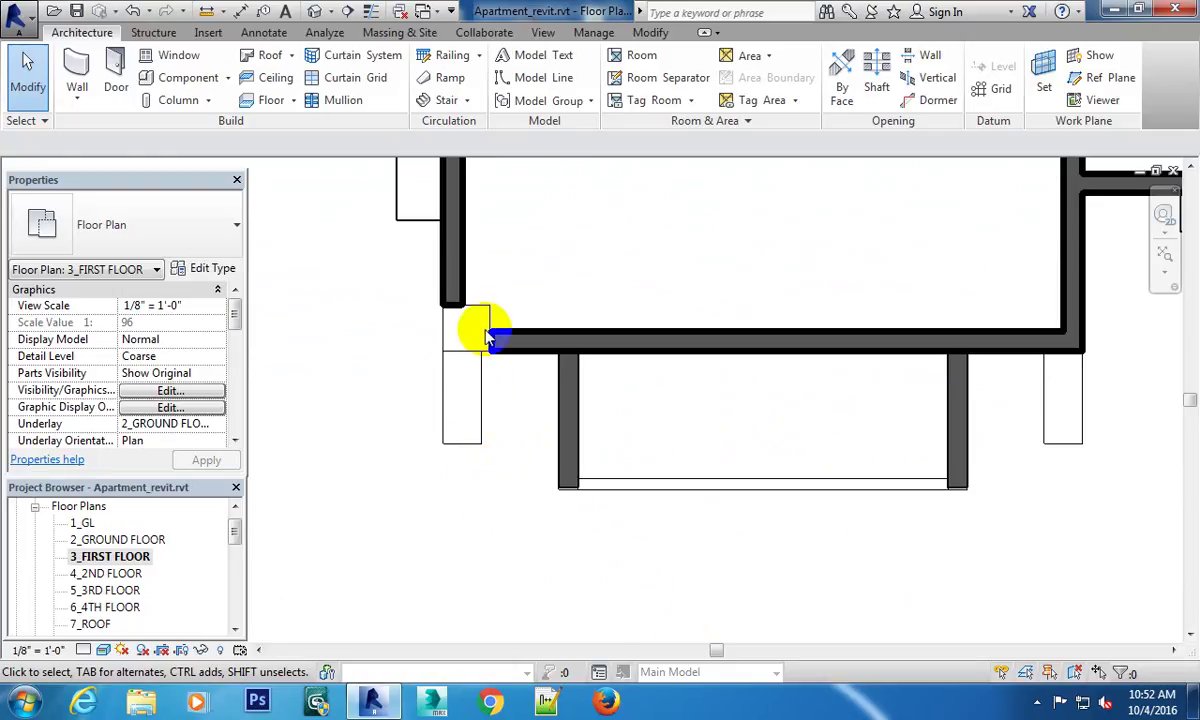
scroll(485, 340, up, 1)
scroll(486, 355, down, 1)
scroll(487, 380, down, 1)
scroll(490, 400, up, 1)
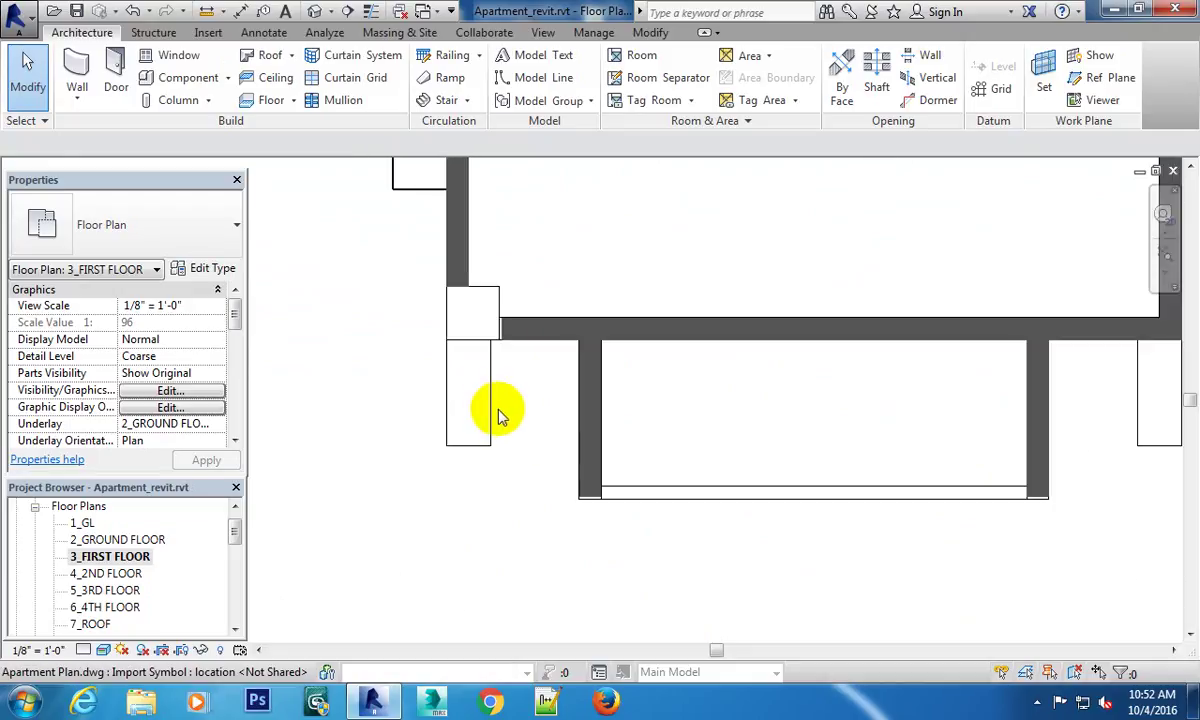
scroll(500, 385, down, 1)
scroll(530, 300, down, 1)
scroll(570, 340, down, 1)
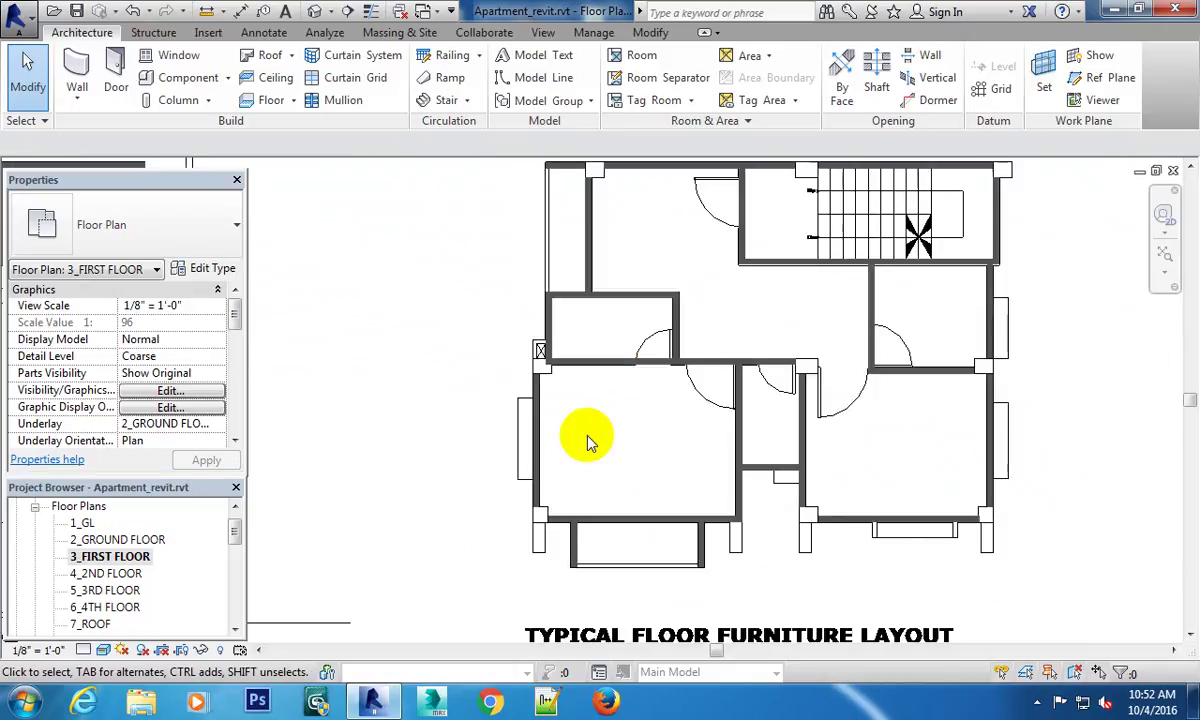
middle_drag(688, 452, 625, 455)
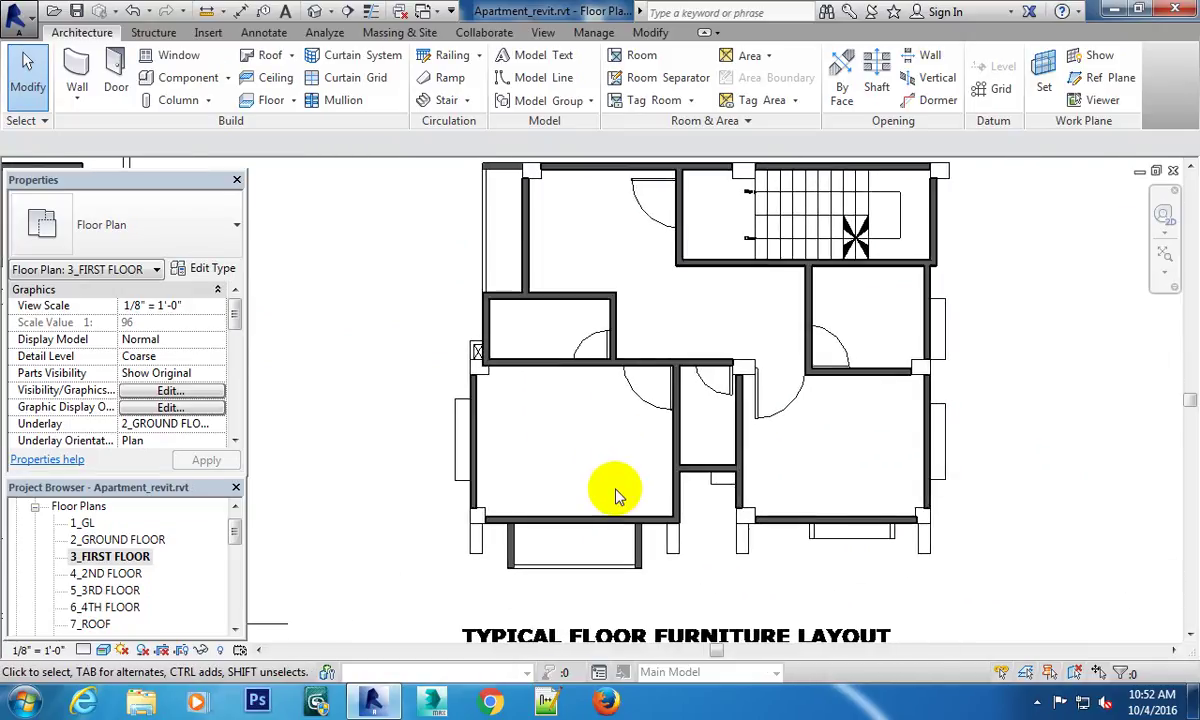
scroll(815, 540, up, 2)
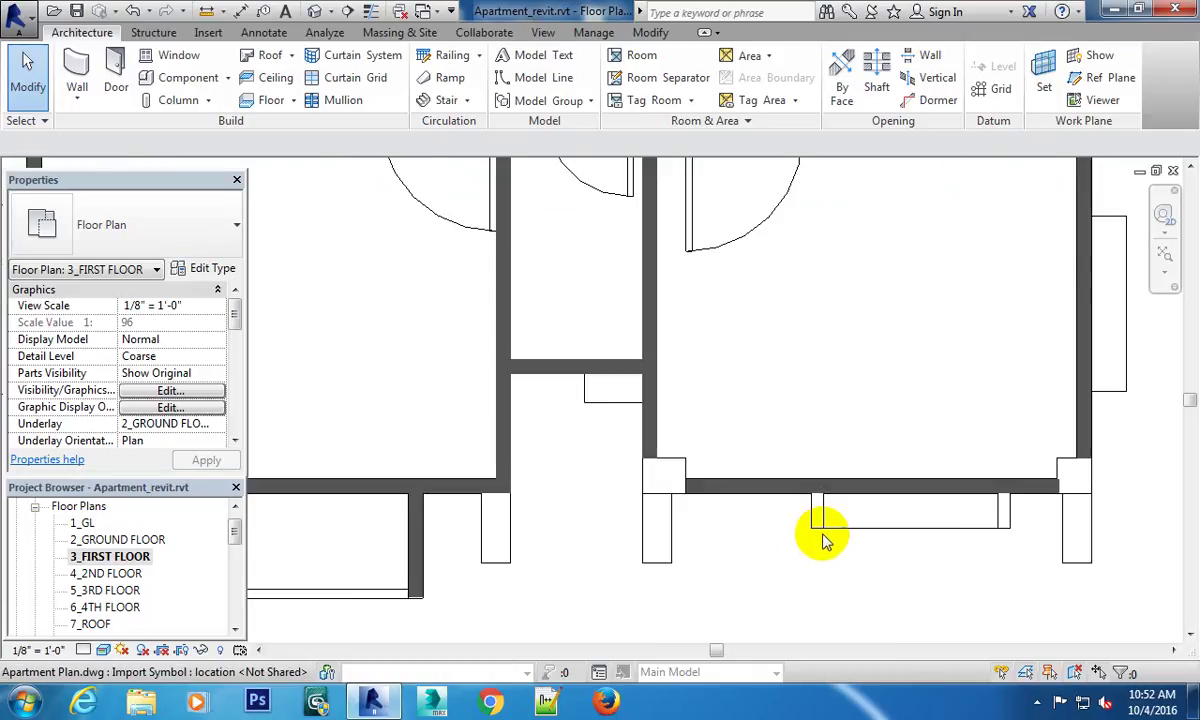
scroll(924, 396, down, 1)
scroll(705, 408, up, 1)
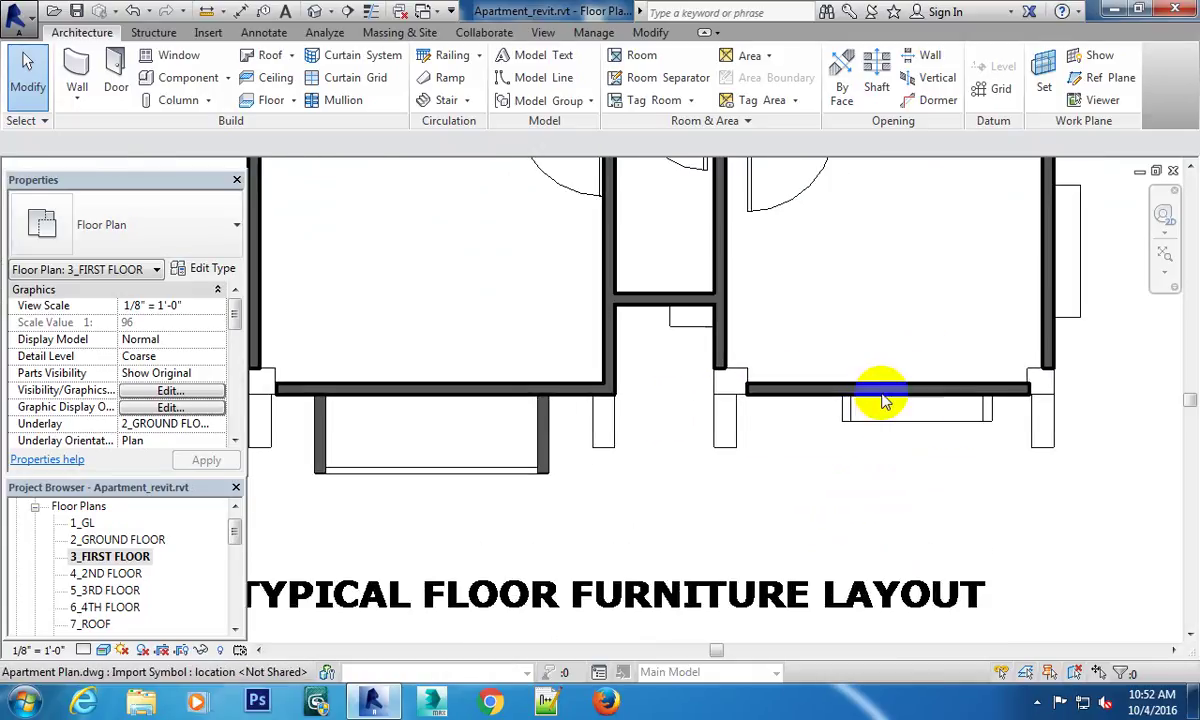
middle_drag(927, 392, 884, 402)
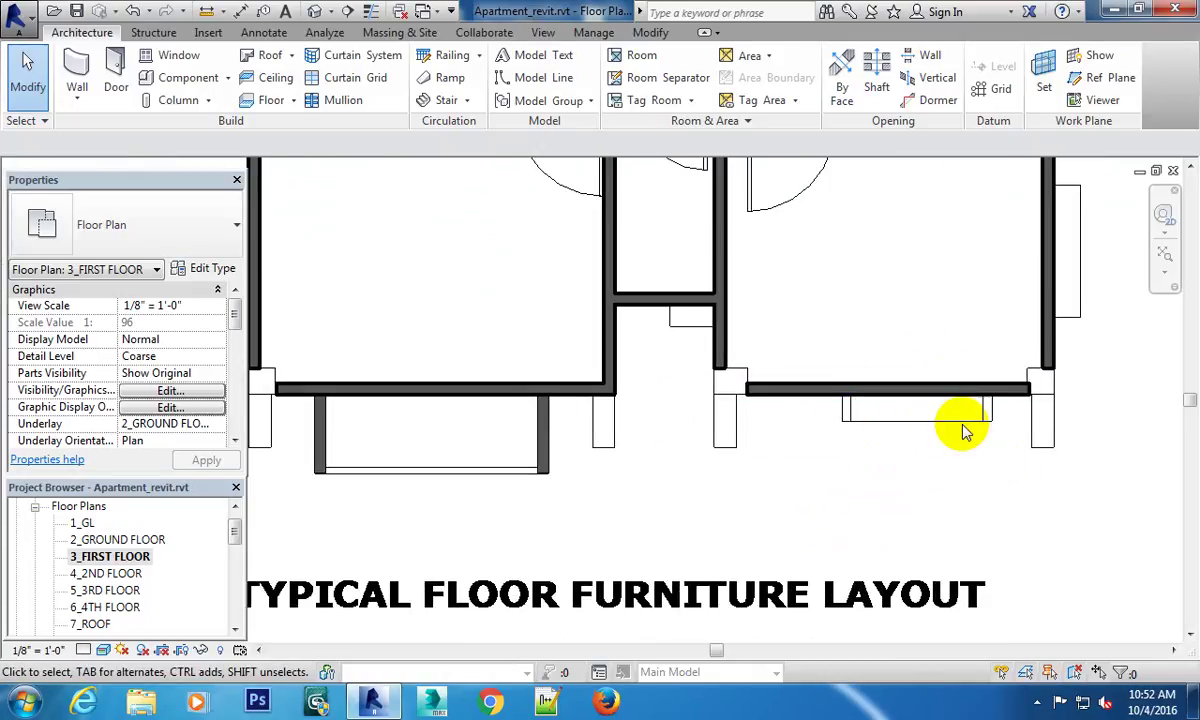
scroll(963, 432, down, 2)
scroll(650, 428, up, 2)
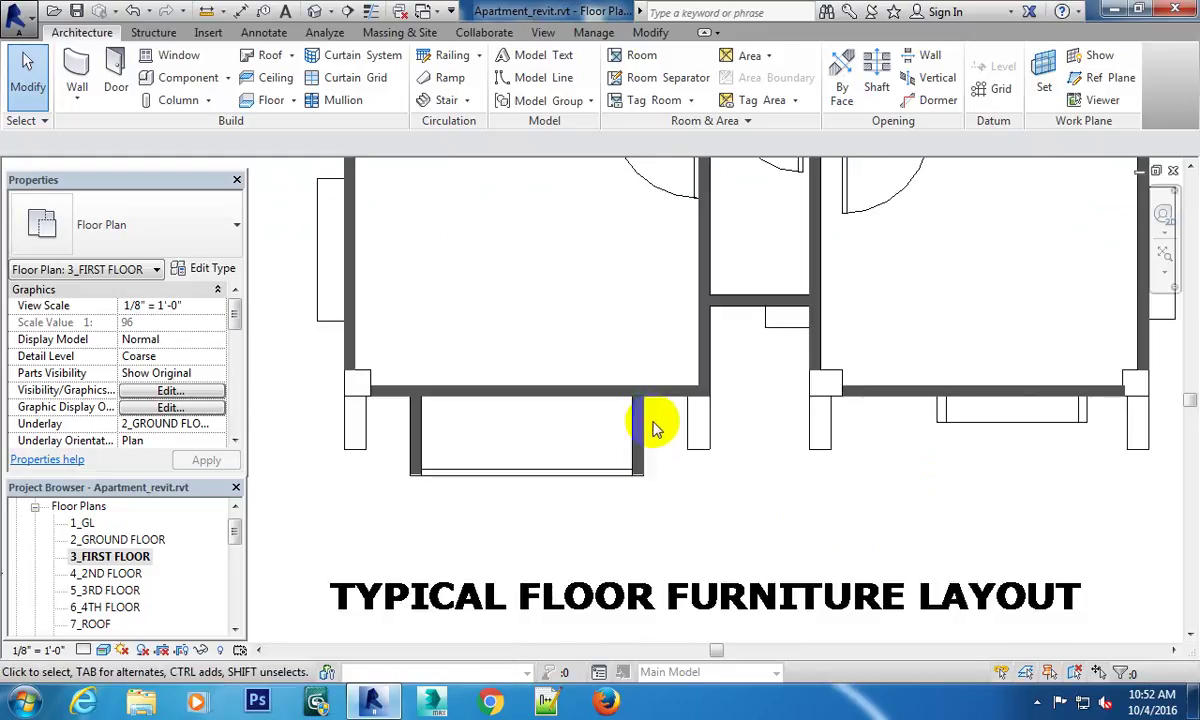
scroll(652, 428, down, 2)
scroll(830, 434, up, 1)
scroll(870, 418, up, 1)
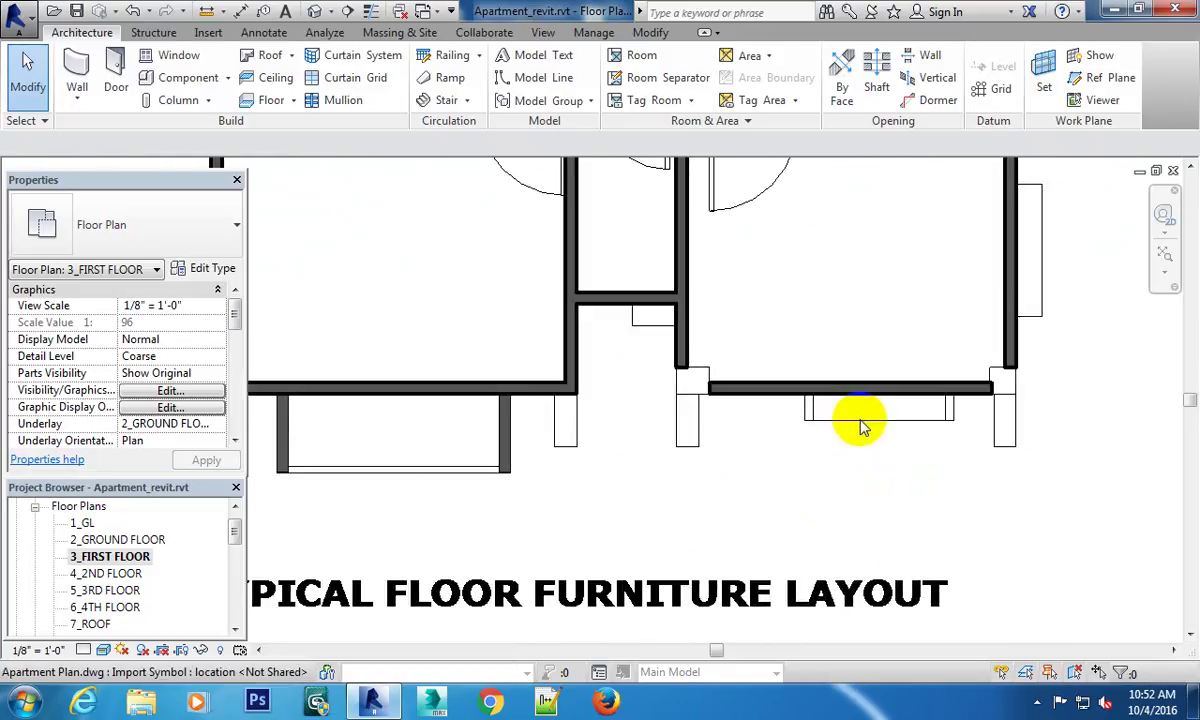
scroll(691, 482, down, 2)
middle_drag(838, 375, 425, 380)
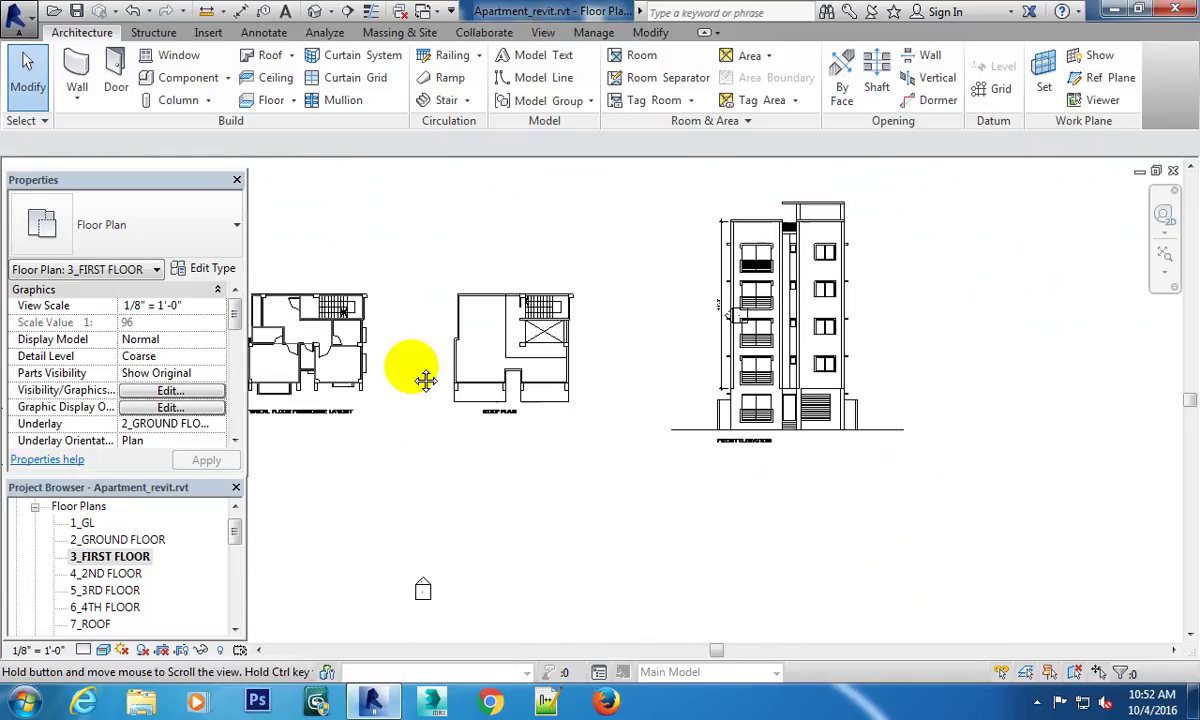
scroll(830, 348, up, 1)
scroll(804, 397, up, 2)
scroll(911, 356, up, 1)
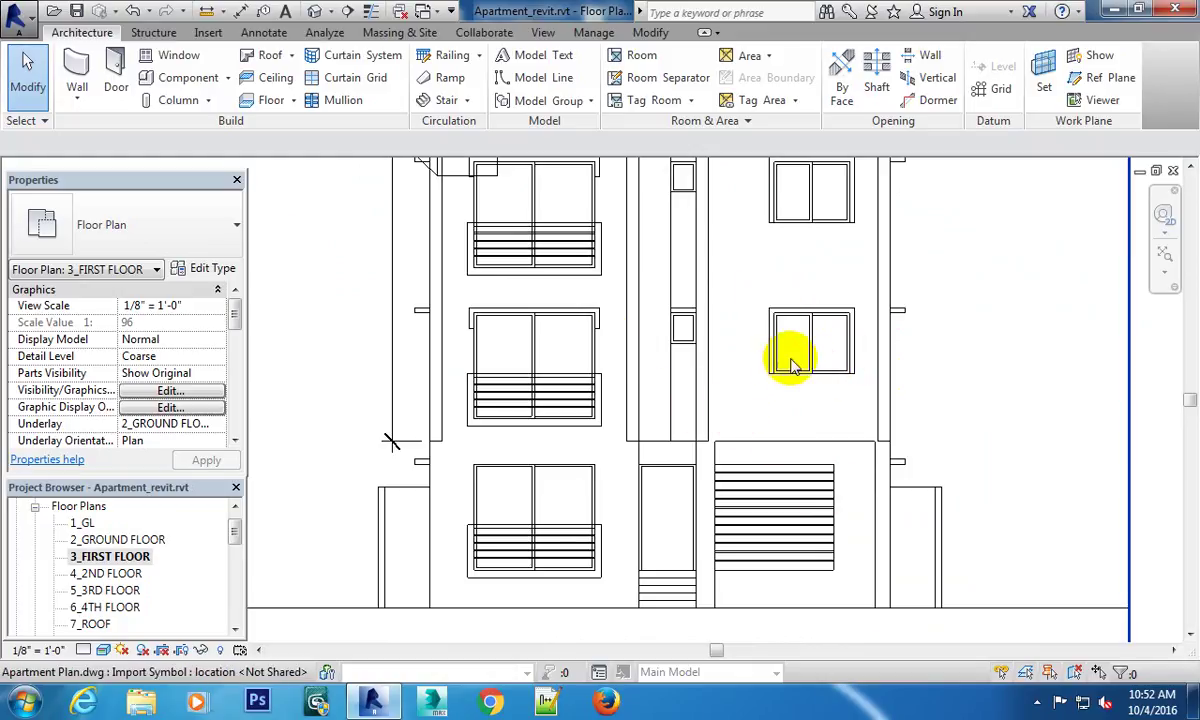
scroll(589, 356, up, 1)
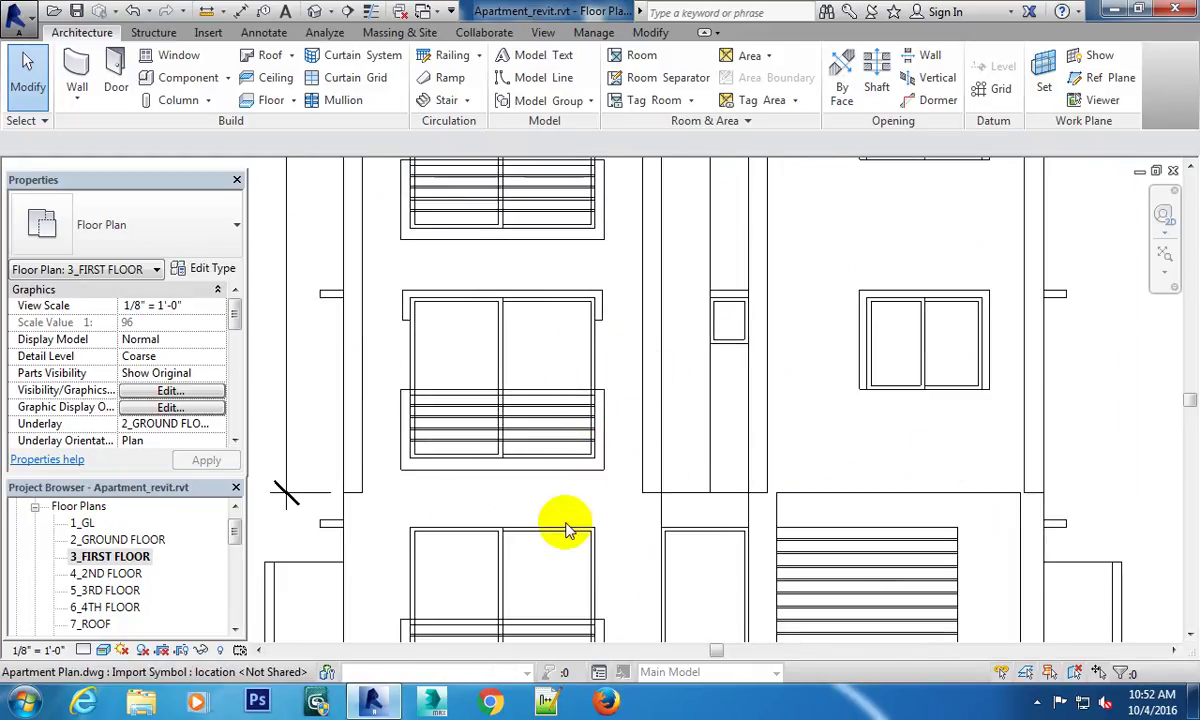
scroll(527, 385, down, 3)
scroll(870, 437, down, 1)
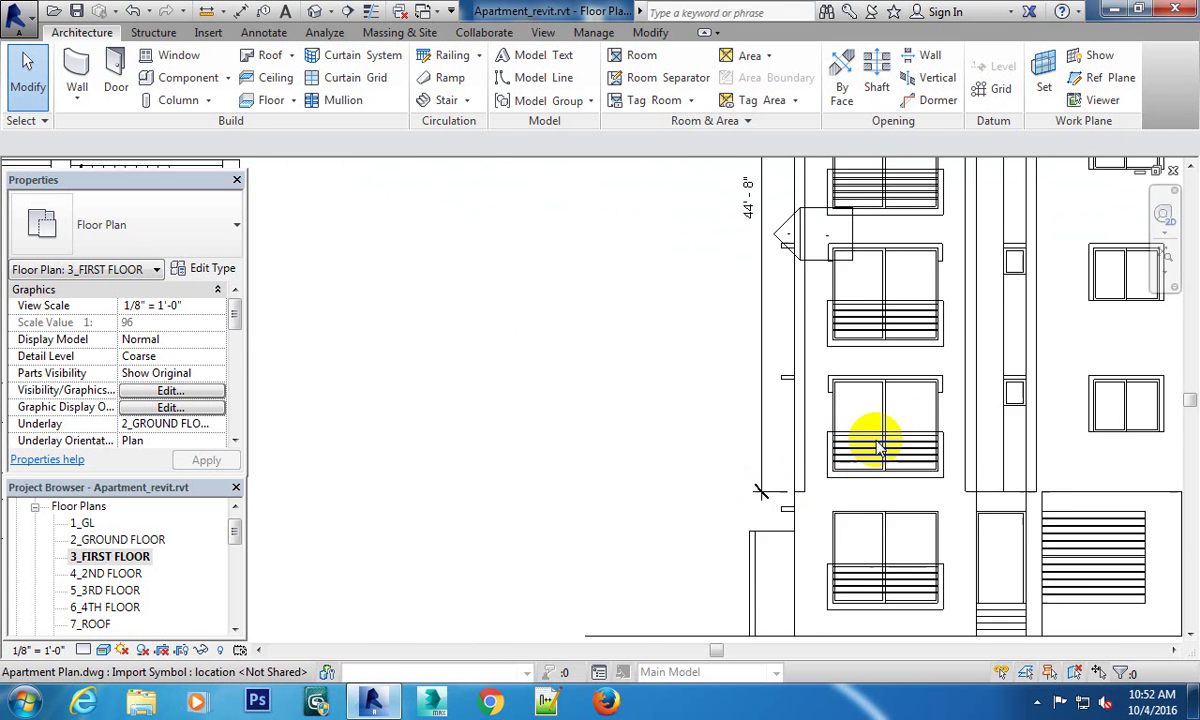
scroll(852, 455, down, 1)
middle_drag(672, 480, 830, 380)
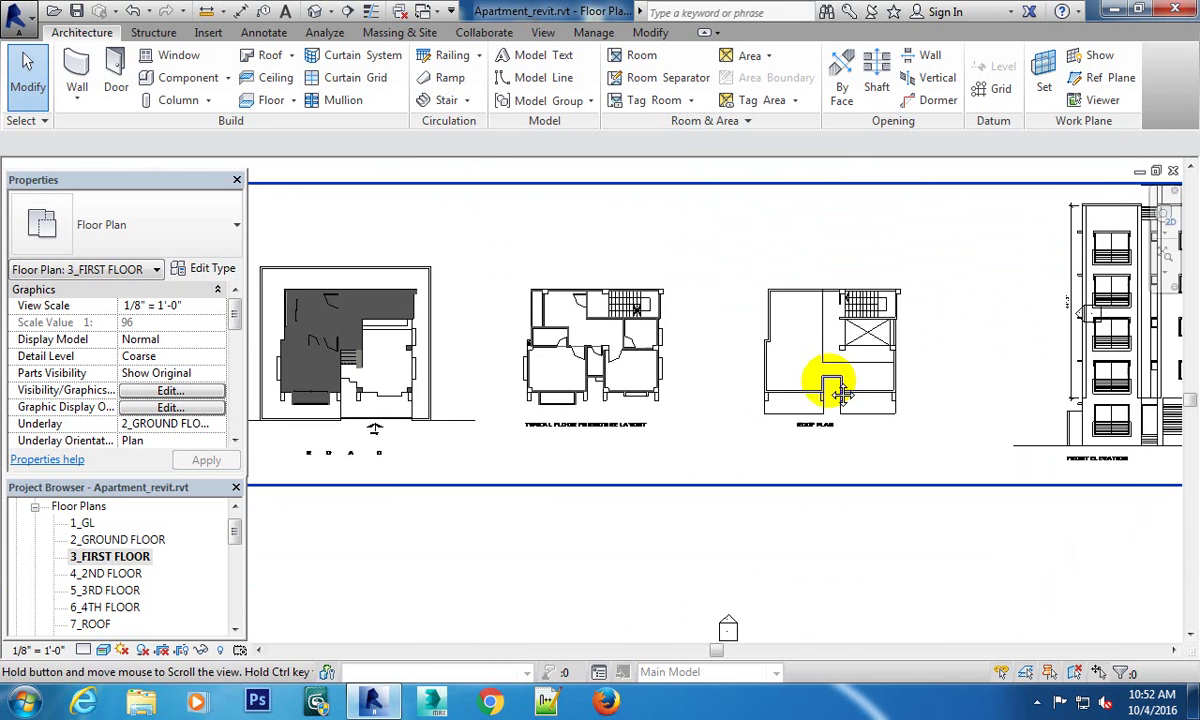
scroll(495, 402, up, 2)
scroll(469, 460, up, 1)
scroll(595, 420, up, 1)
scroll(597, 420, up, 1)
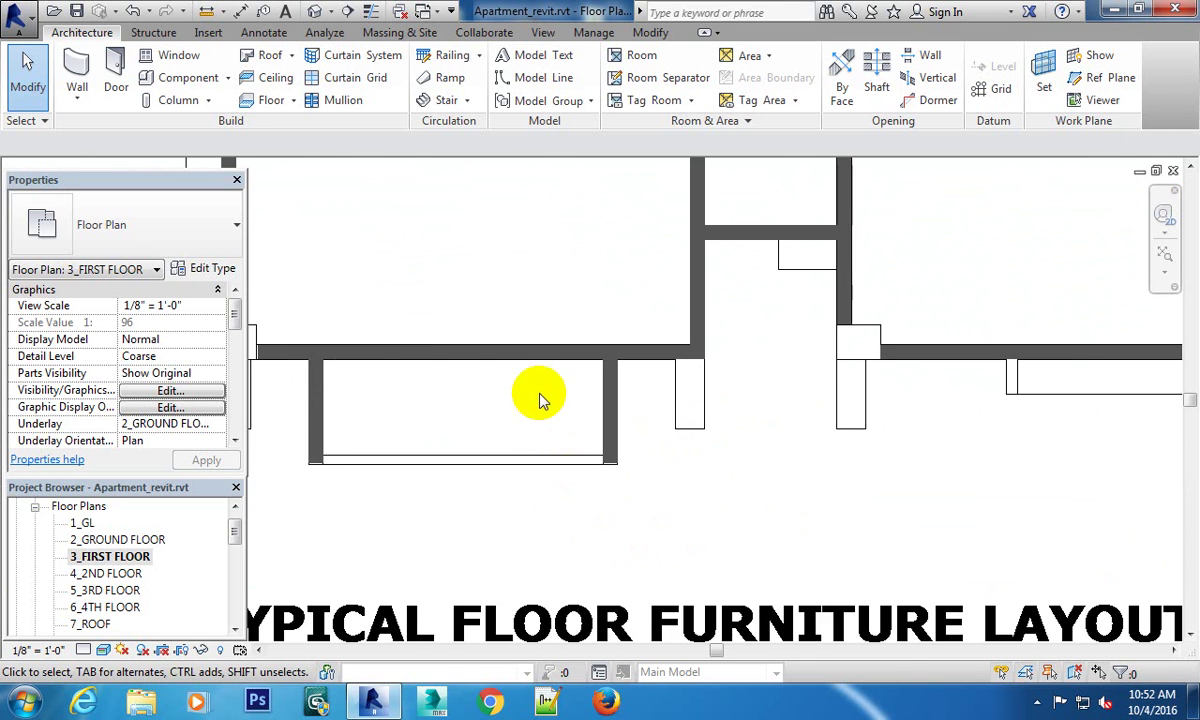
scroll(758, 402, up, 1)
middle_drag(758, 402, 729, 402)
scroll(657, 405, up, 2)
scroll(657, 405, down, 3)
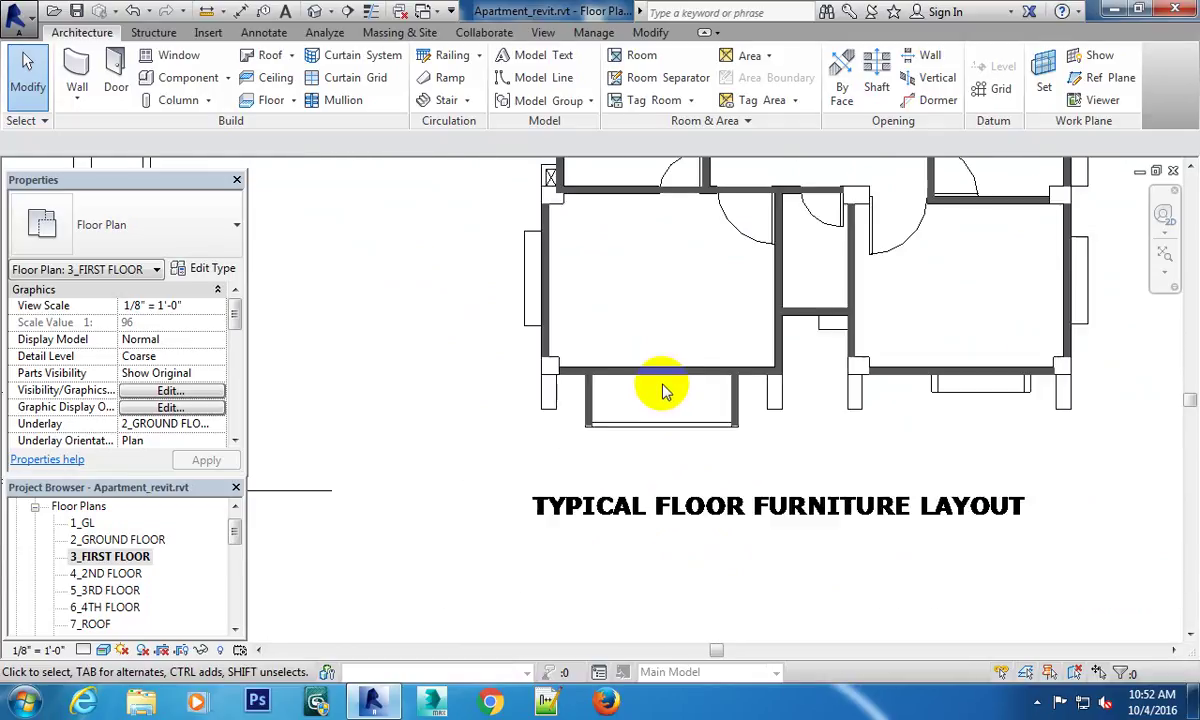
scroll(640, 400, down, 1)
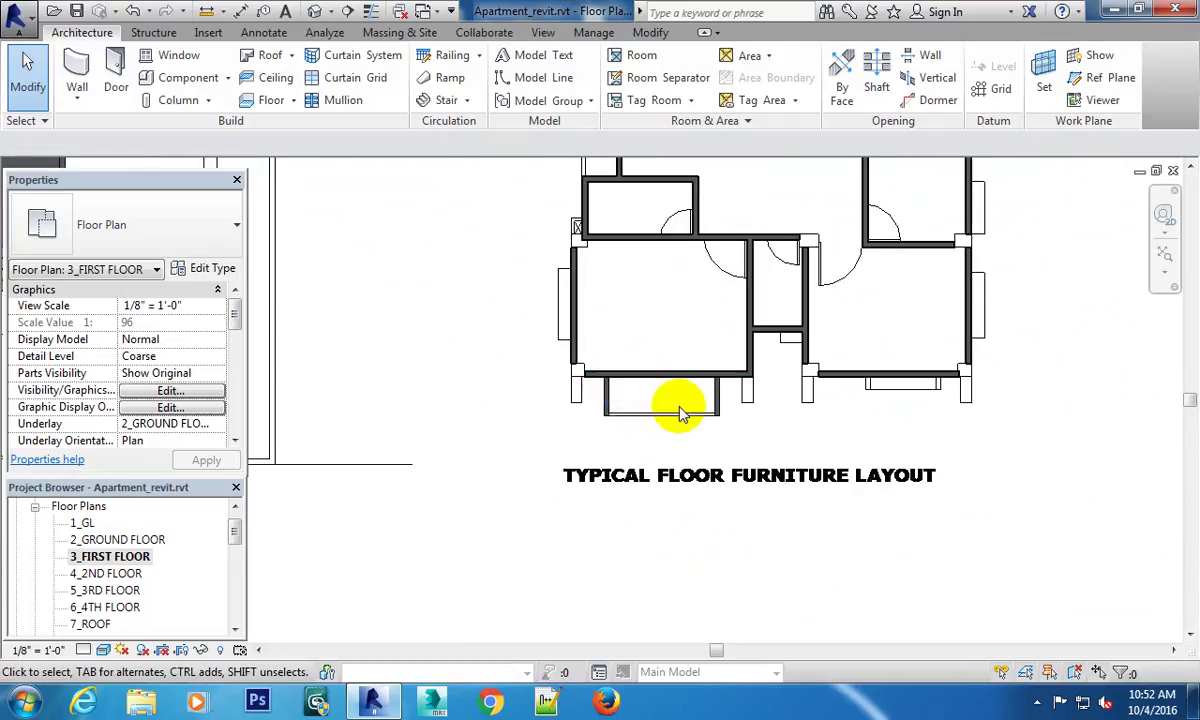
scroll(665, 388, down, 2)
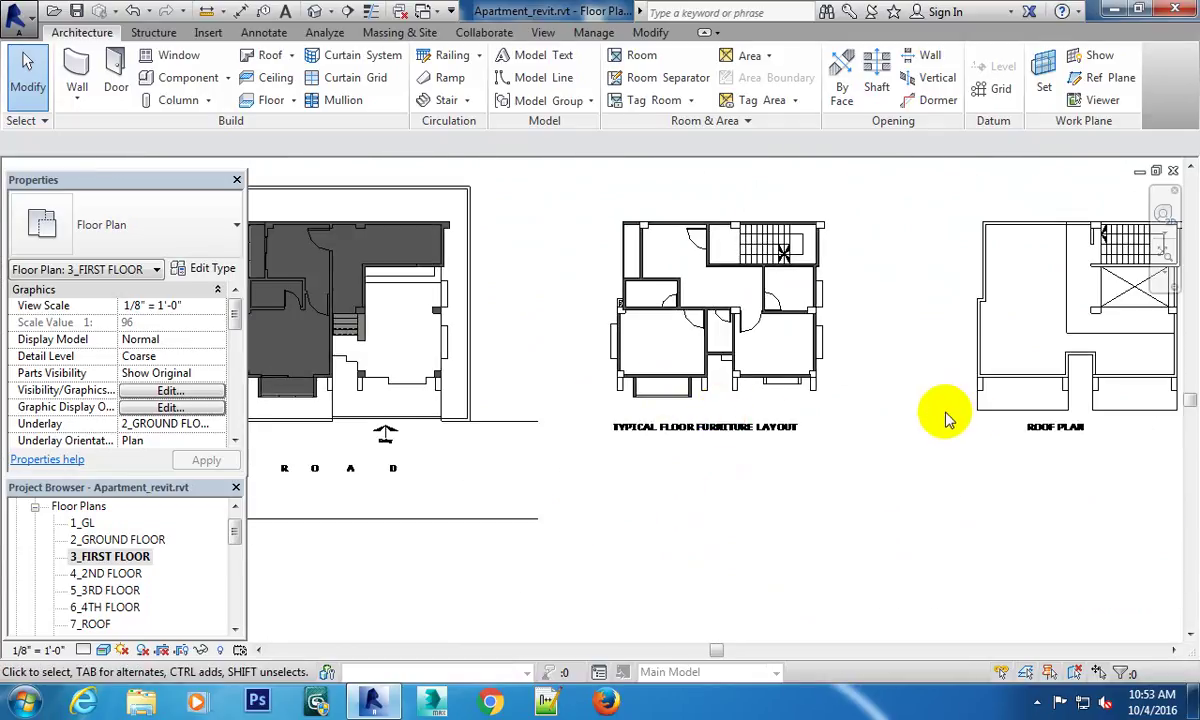
scroll(656, 396, up, 2)
scroll(640, 380, up, 1)
scroll(631, 368, up, 1)
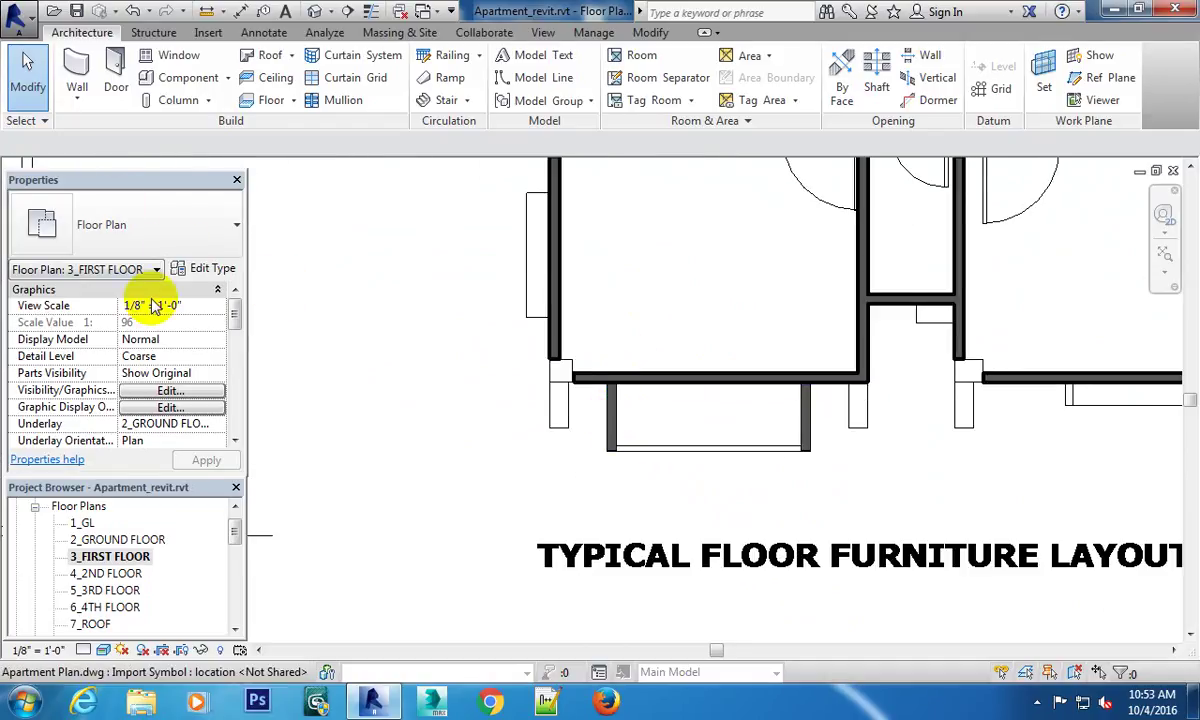
click(75, 68)
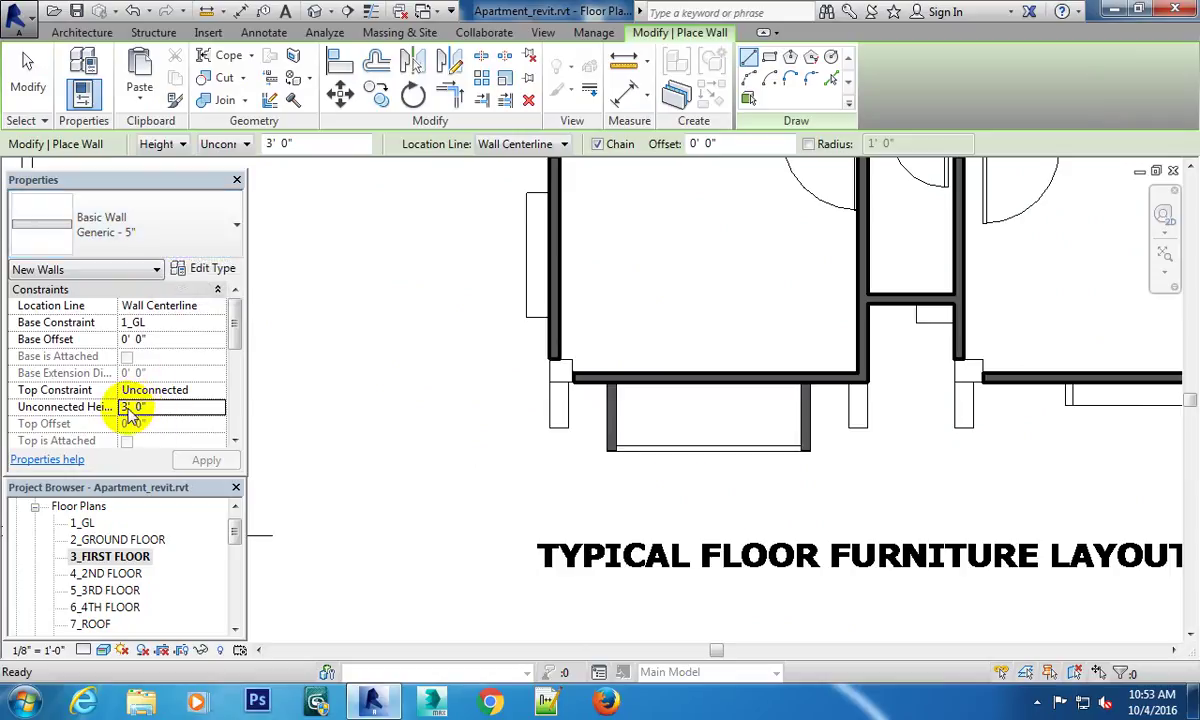
key(Escape)
key(Escape)
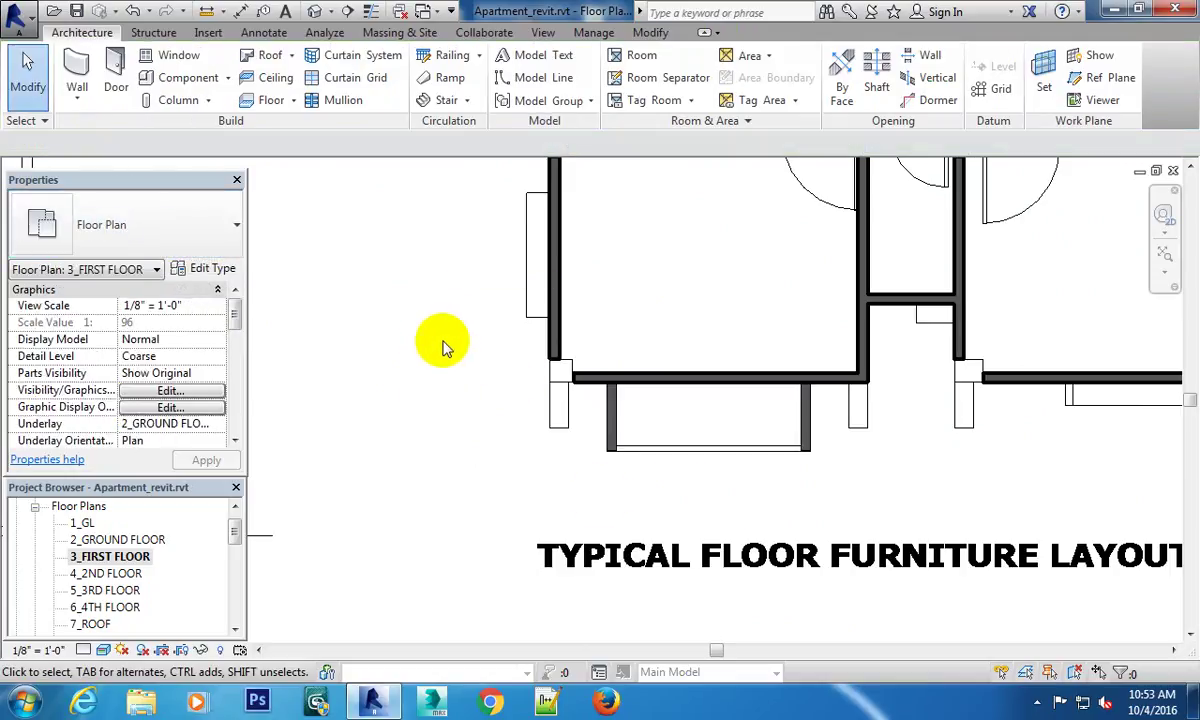
scroll(650, 388, down, 3)
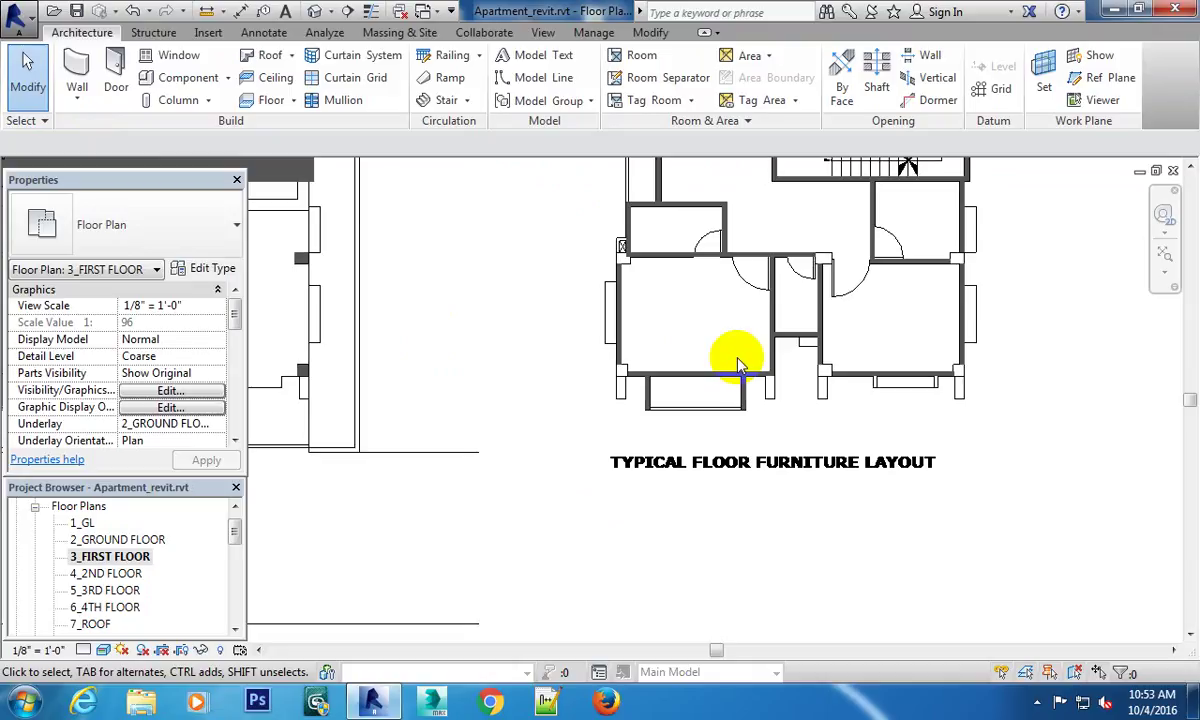
middle_drag(820, 316, 739, 471)
scroll(739, 471, up, 2)
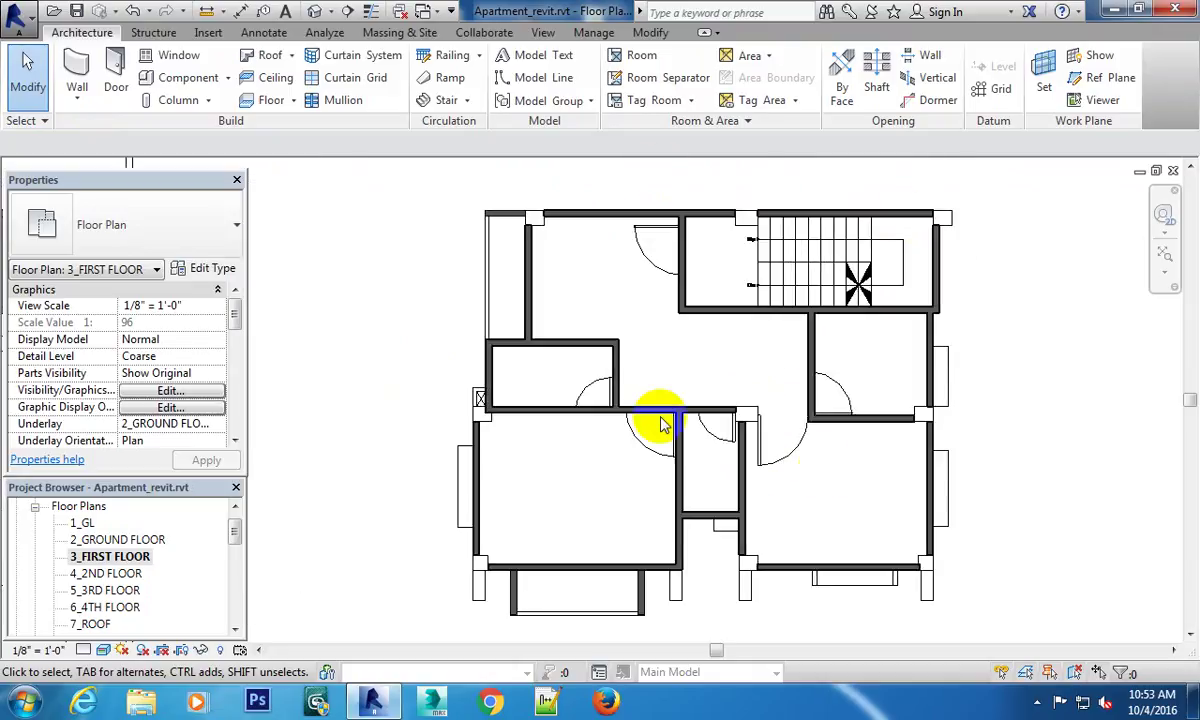
mouse_move(744, 420)
middle_down()
mouse_move(836, 238)
mouse_move(818, 395)
middle_up()
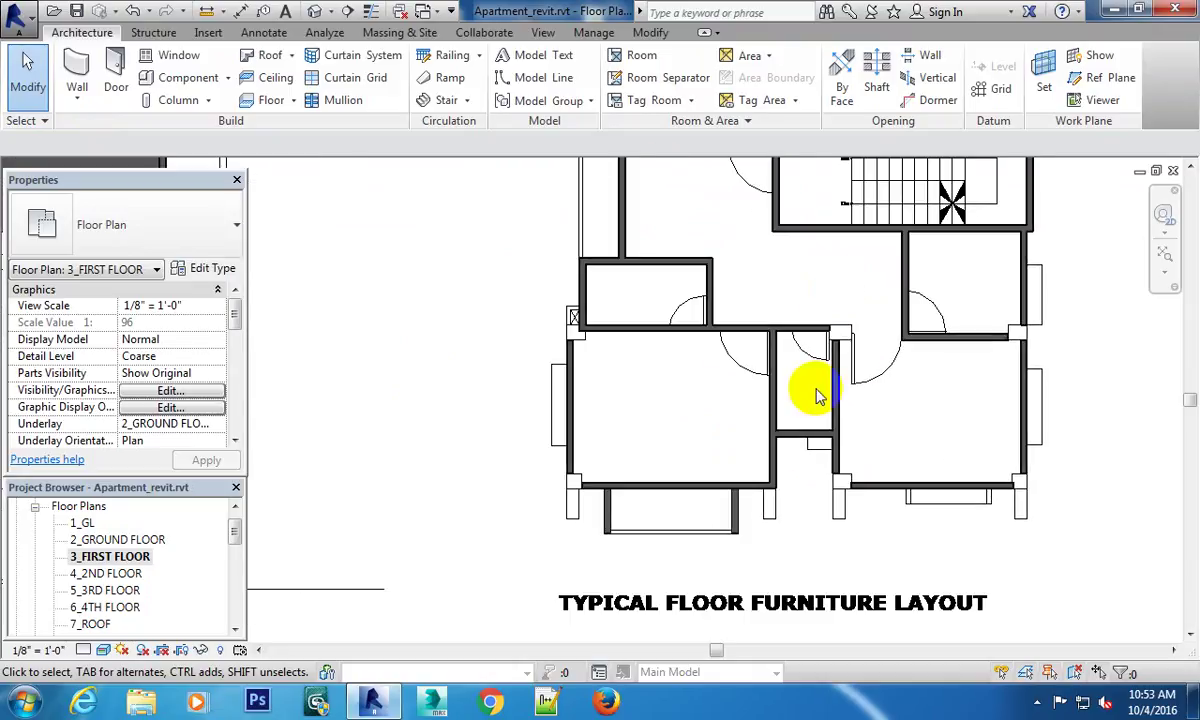
scroll(800, 390, up, 2)
scroll(811, 348, up, 3)
scroll(750, 327, down, 3)
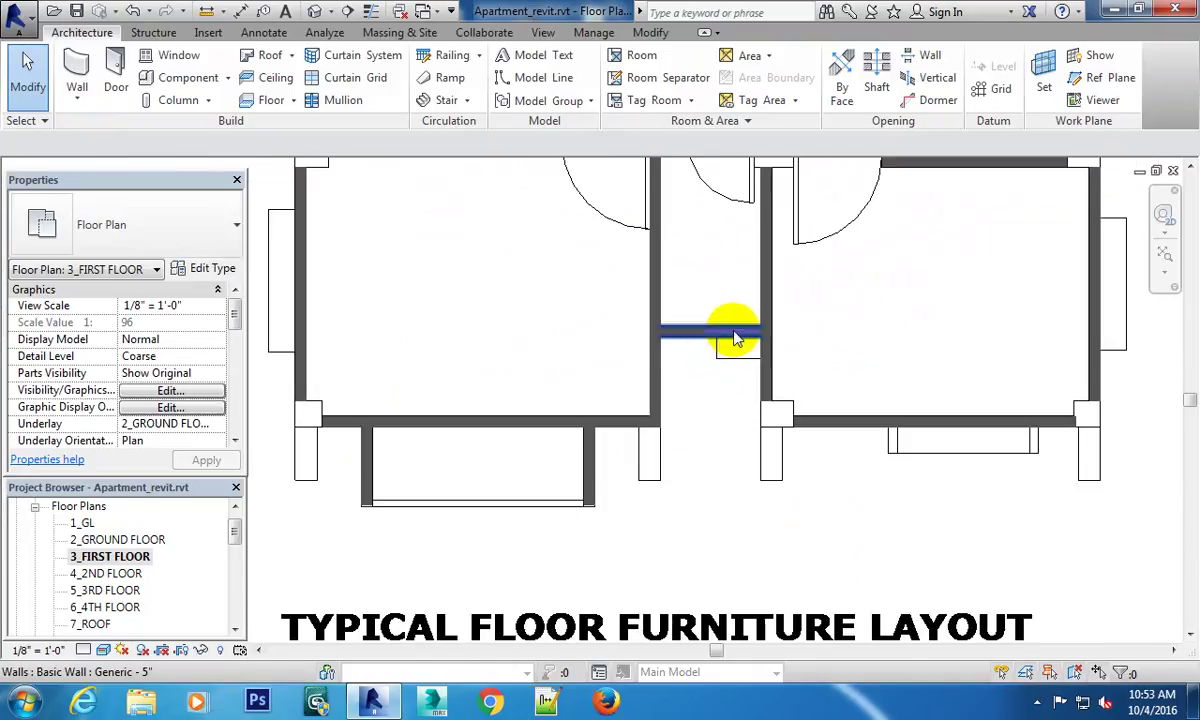
scroll(733, 338, down, 3)
middle_drag(683, 348, 622, 447)
scroll(622, 447, up, 3)
middle_drag(622, 322, 680, 452)
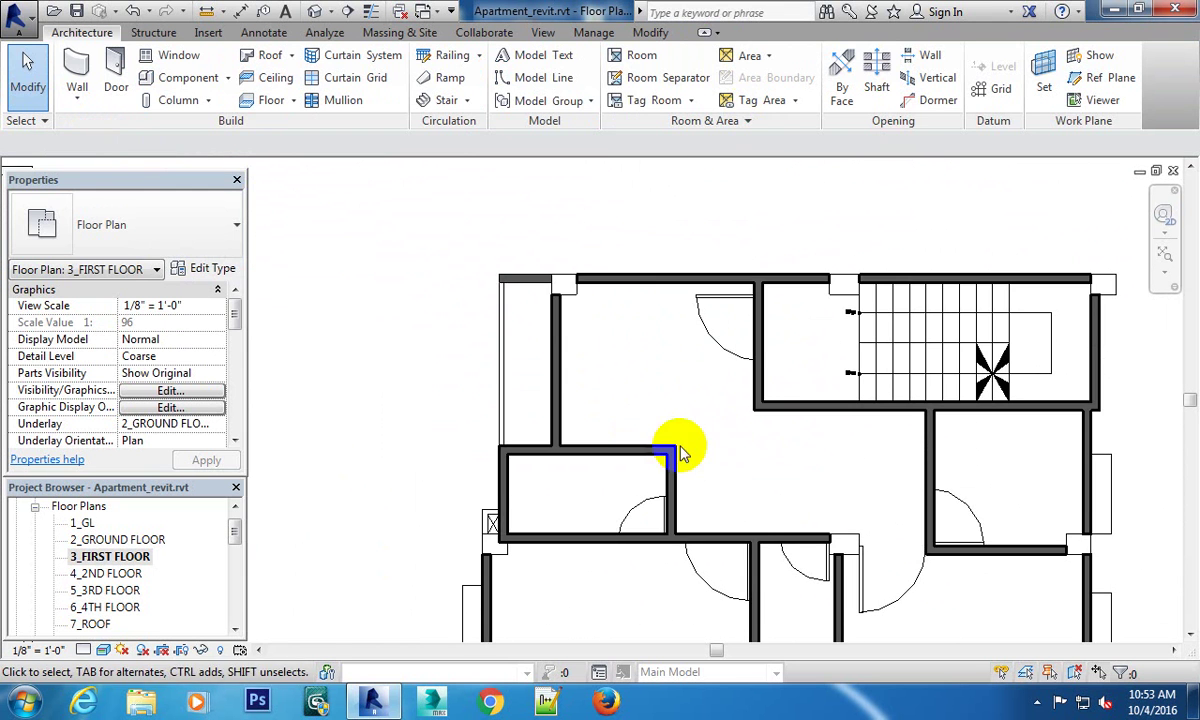
scroll(752, 452, down, 3)
middle_drag(758, 420, 862, 348)
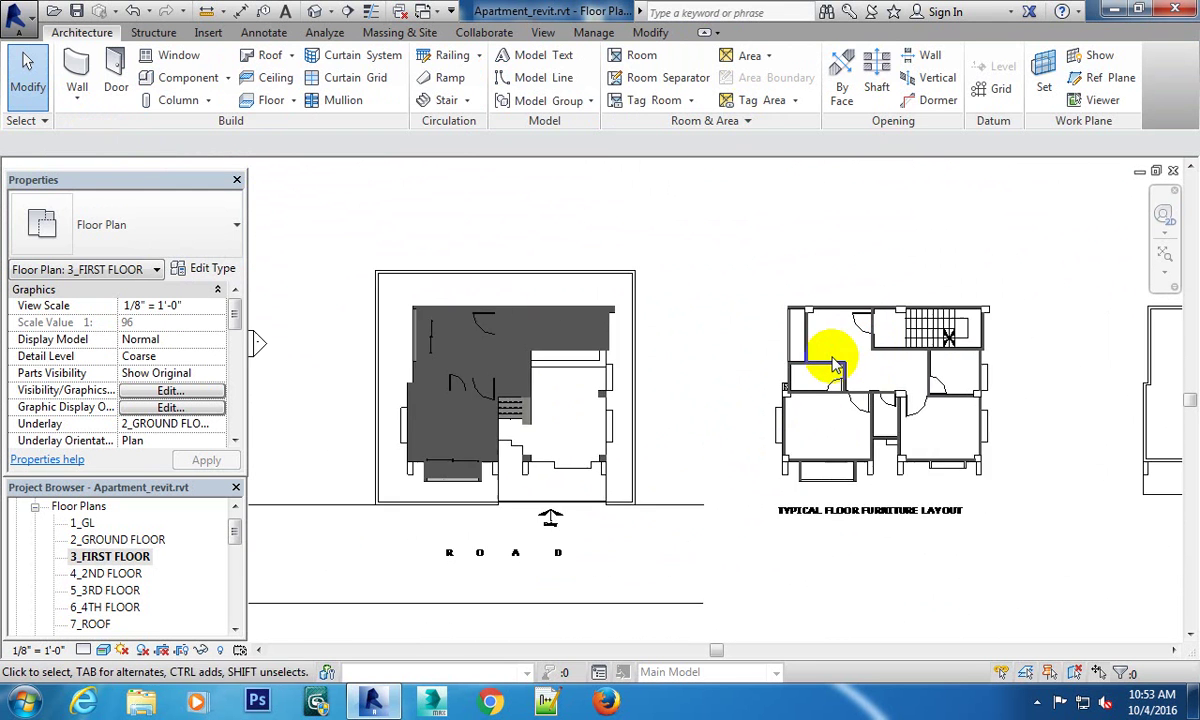
scroll(852, 378, up, 2)
scroll(697, 407, up, 2)
middle_drag(697, 407, 683, 429)
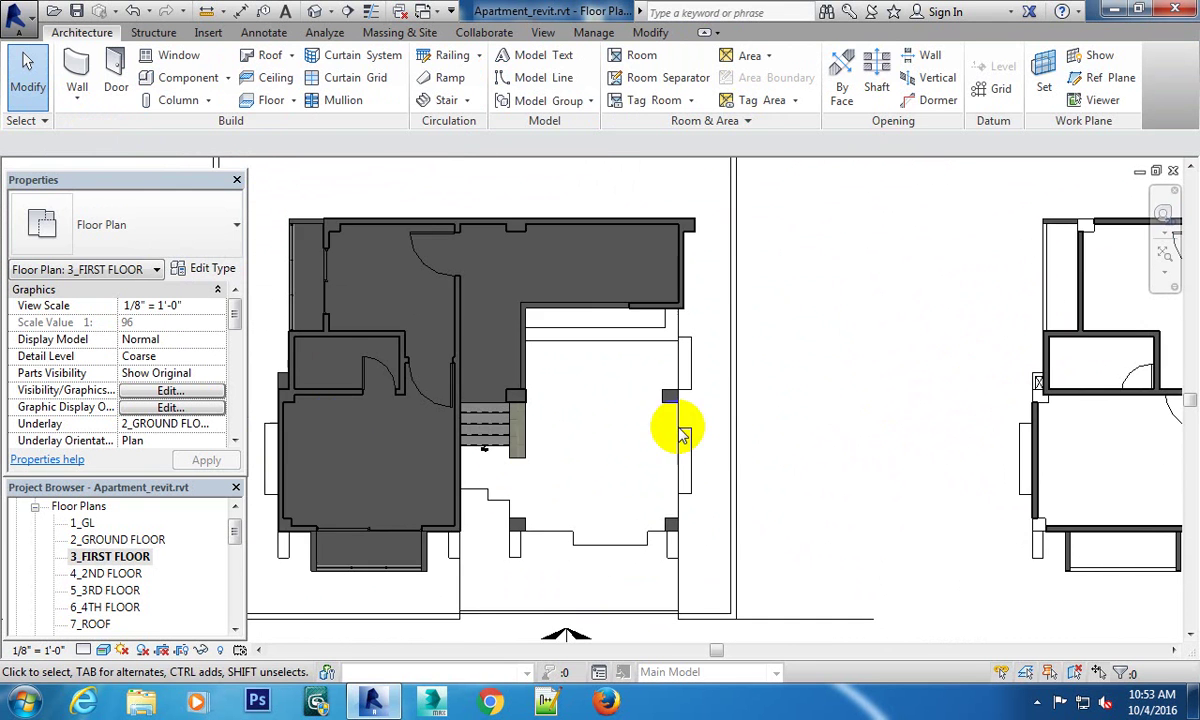
scroll(336, 418, up, 2)
scroll(336, 418, down, 3)
click(418, 369)
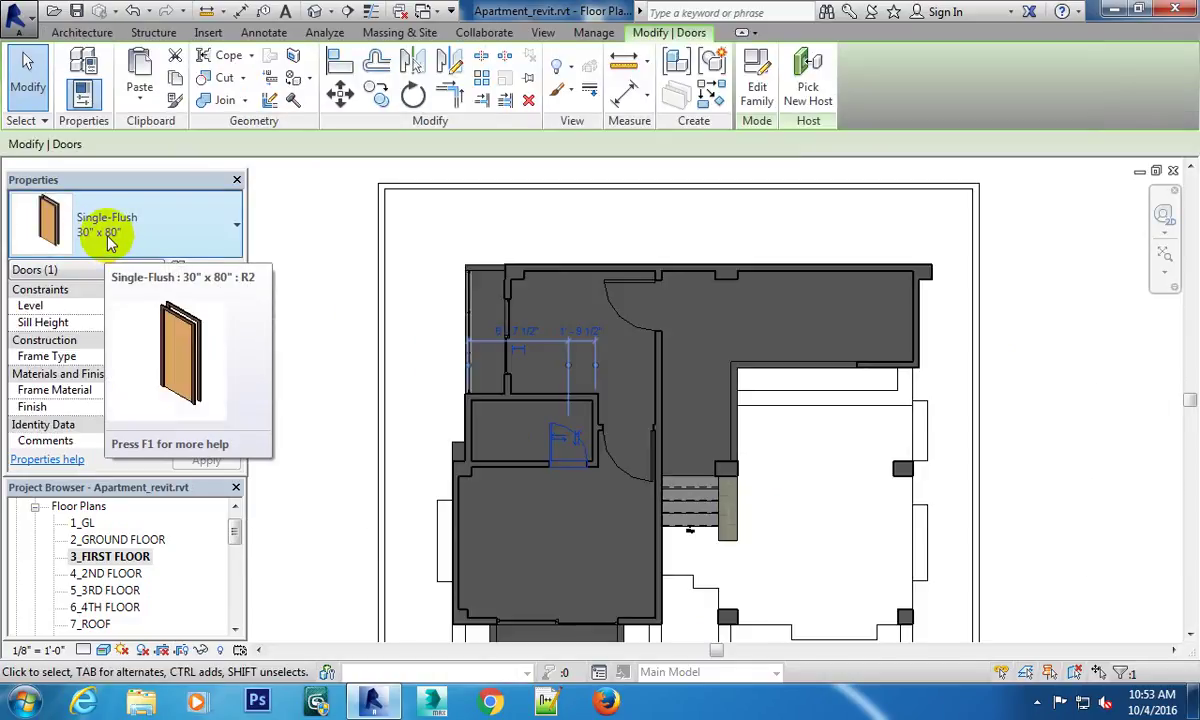
scroll(750, 470, down, 2)
scroll(308, 367, down, 1)
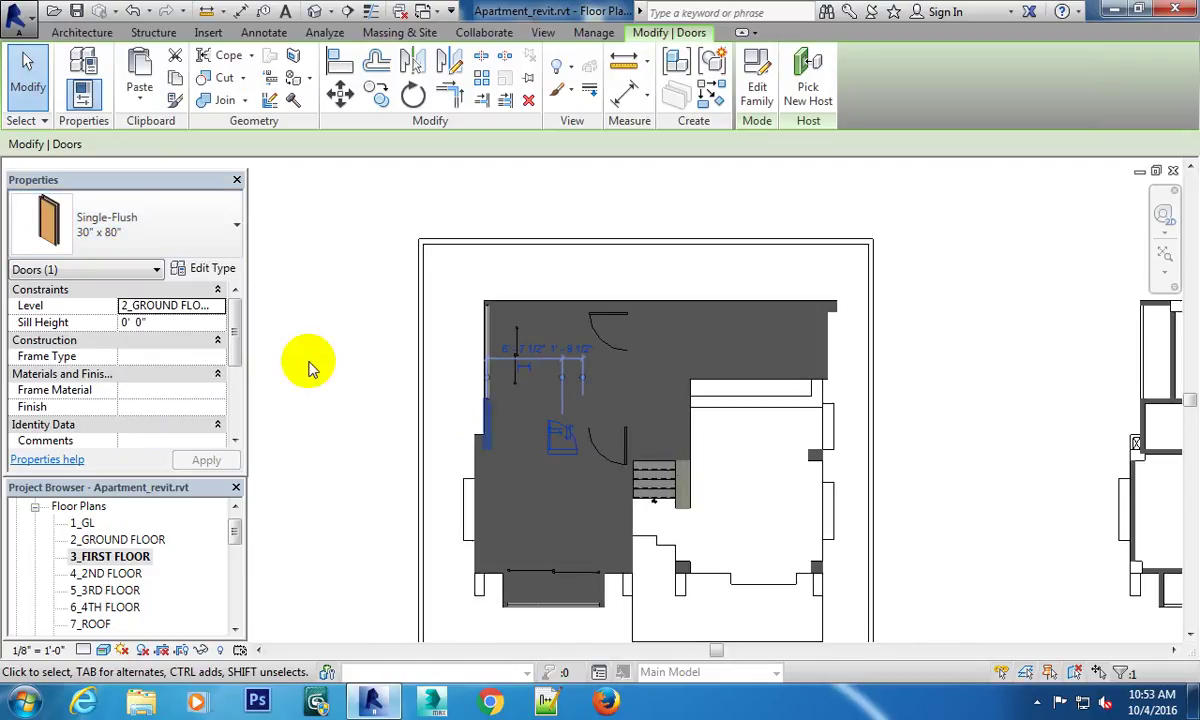
scroll(925, 429, down, 1)
middle_drag(925, 429, 590, 395)
click(590, 395)
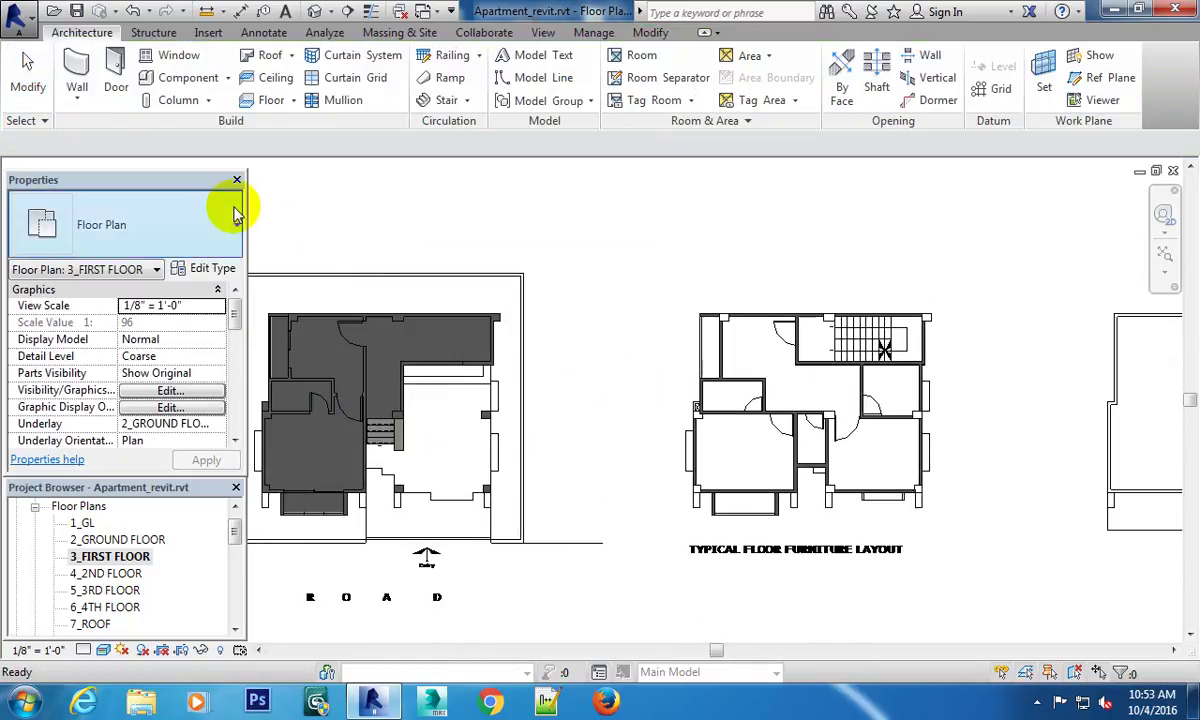
Place a door in the wall beside the stair.
click(116, 76)
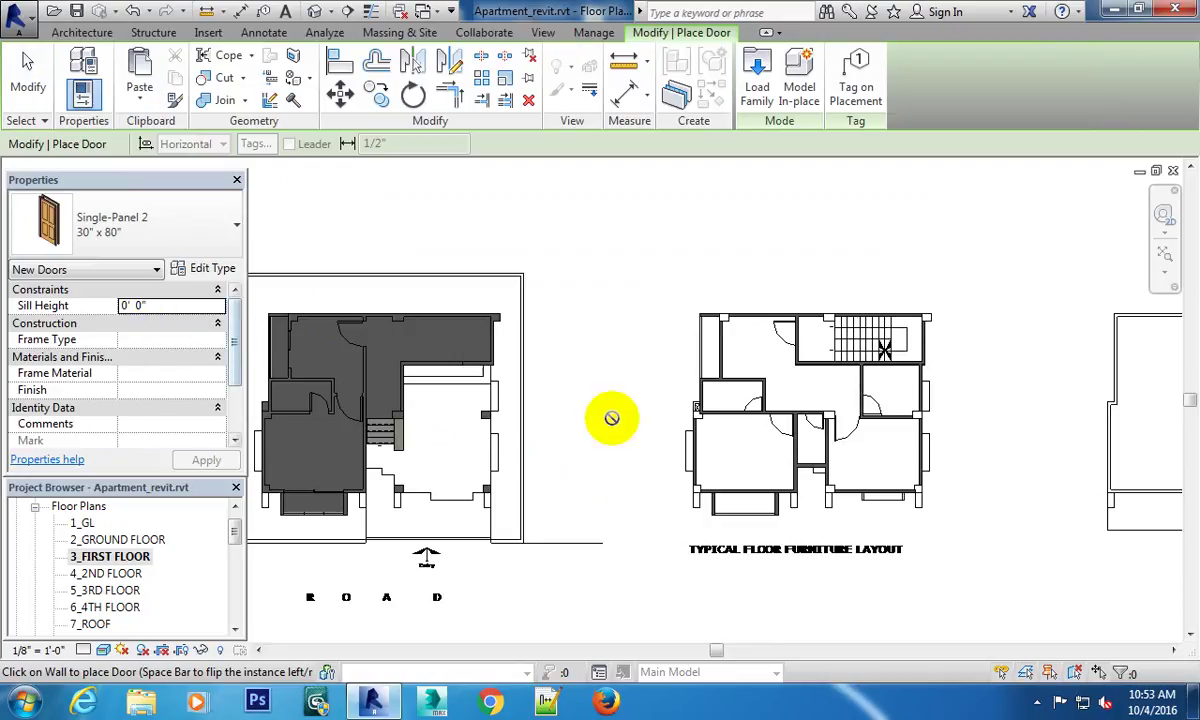
scroll(702, 423, up, 2)
scroll(769, 415, up, 2)
scroll(723, 426, up, 1)
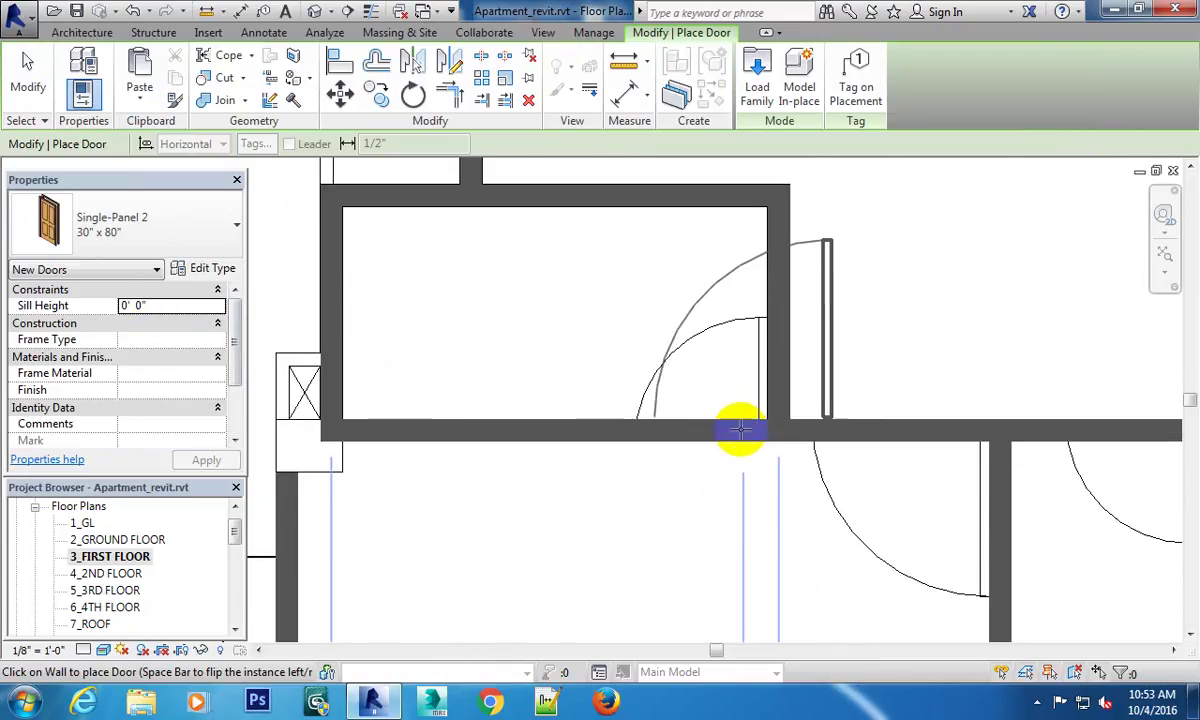
scroll(723, 410, down, 2)
scroll(771, 405, down, 2)
scroll(742, 380, up, 2)
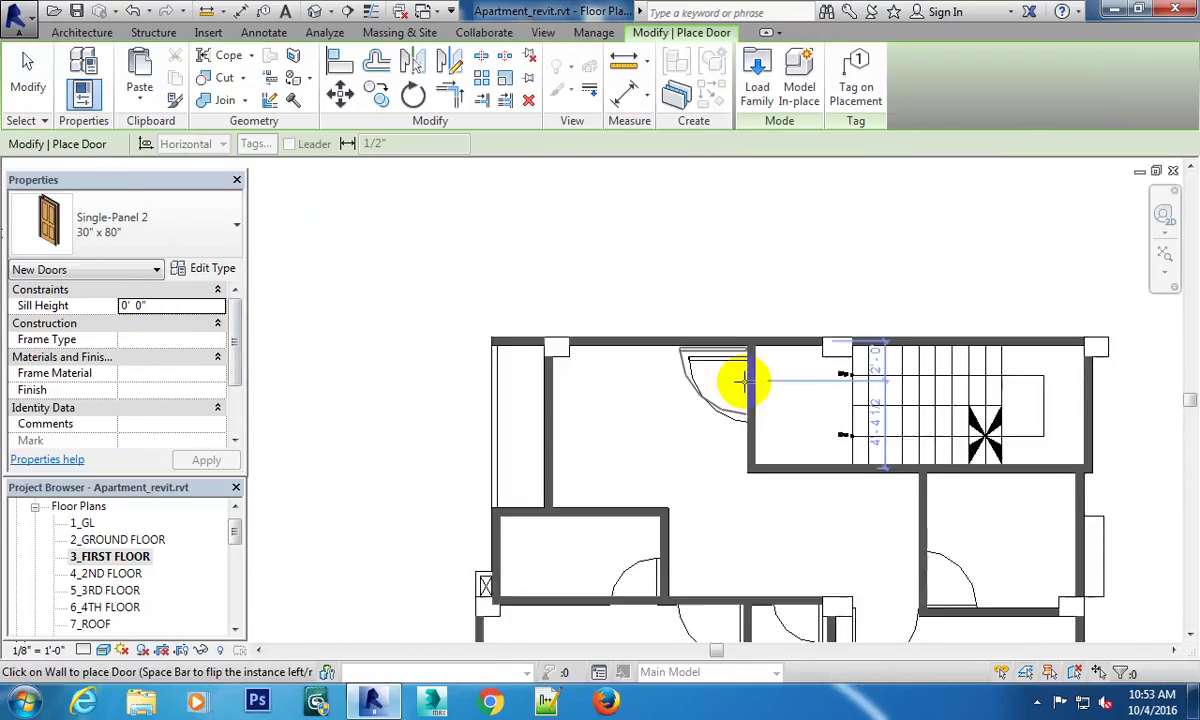
scroll(742, 380, up, 2)
scroll(752, 388, up, 1)
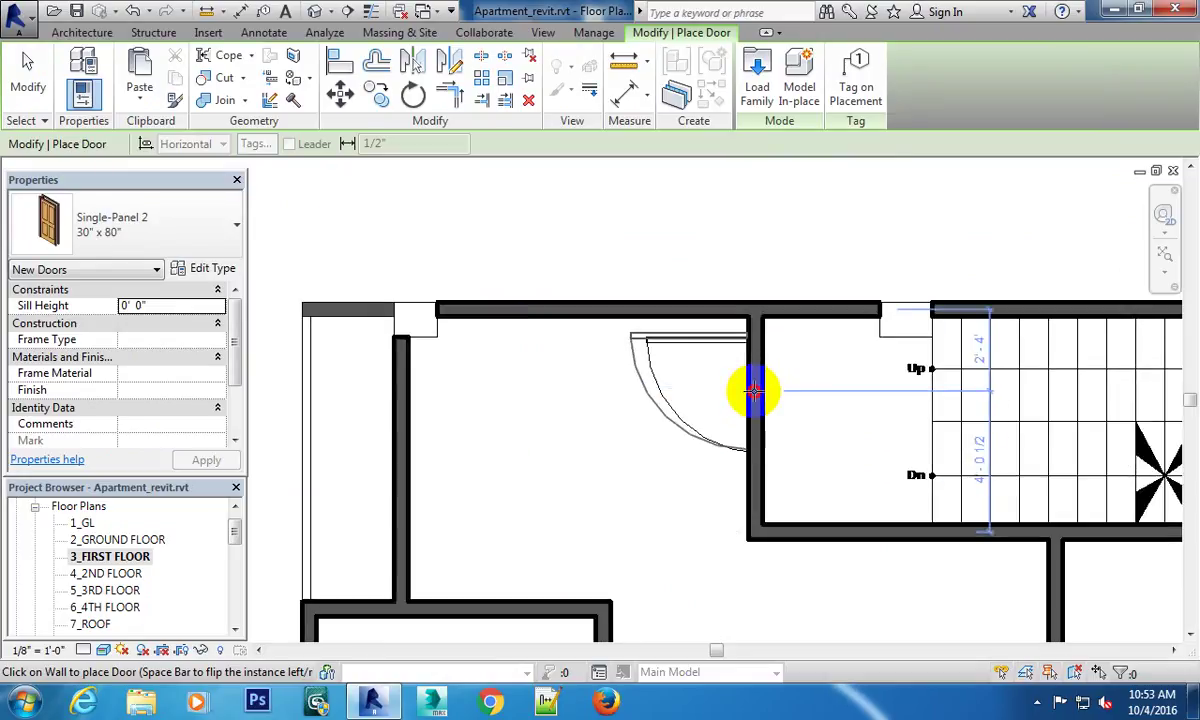
click(754, 390)
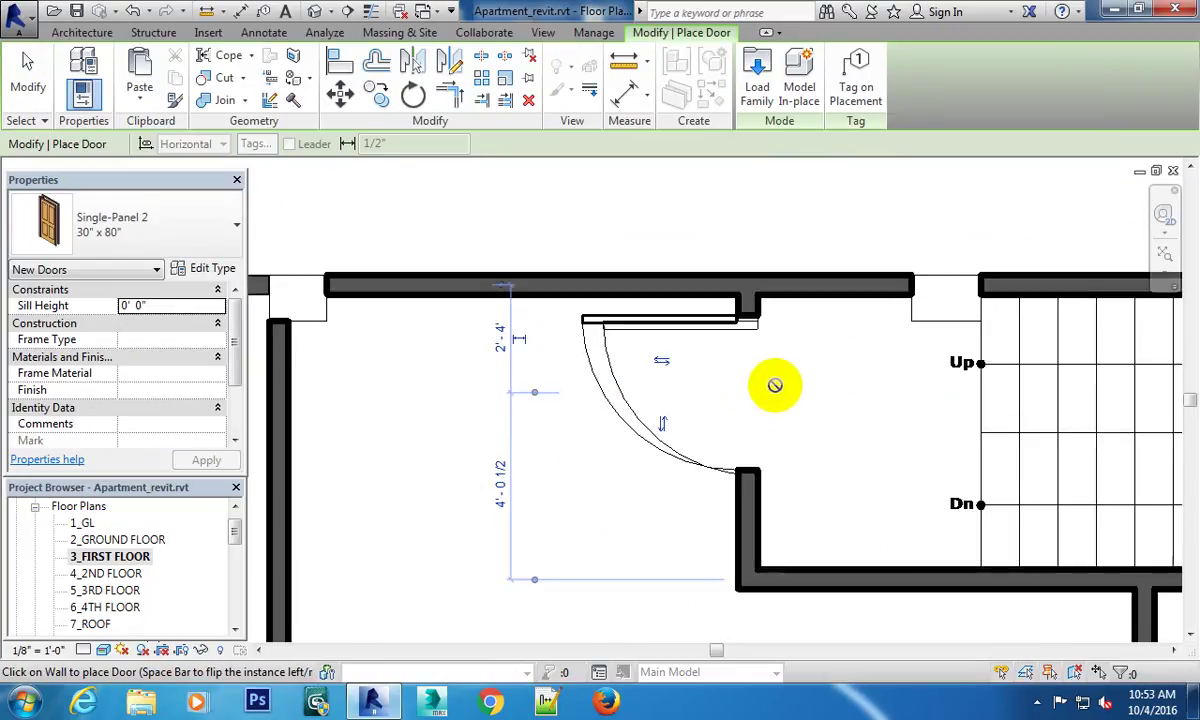
scroll(750, 358, up, 3)
Nudge the stair-side door down and back up along its wall, then deselect it.
key(Escape)
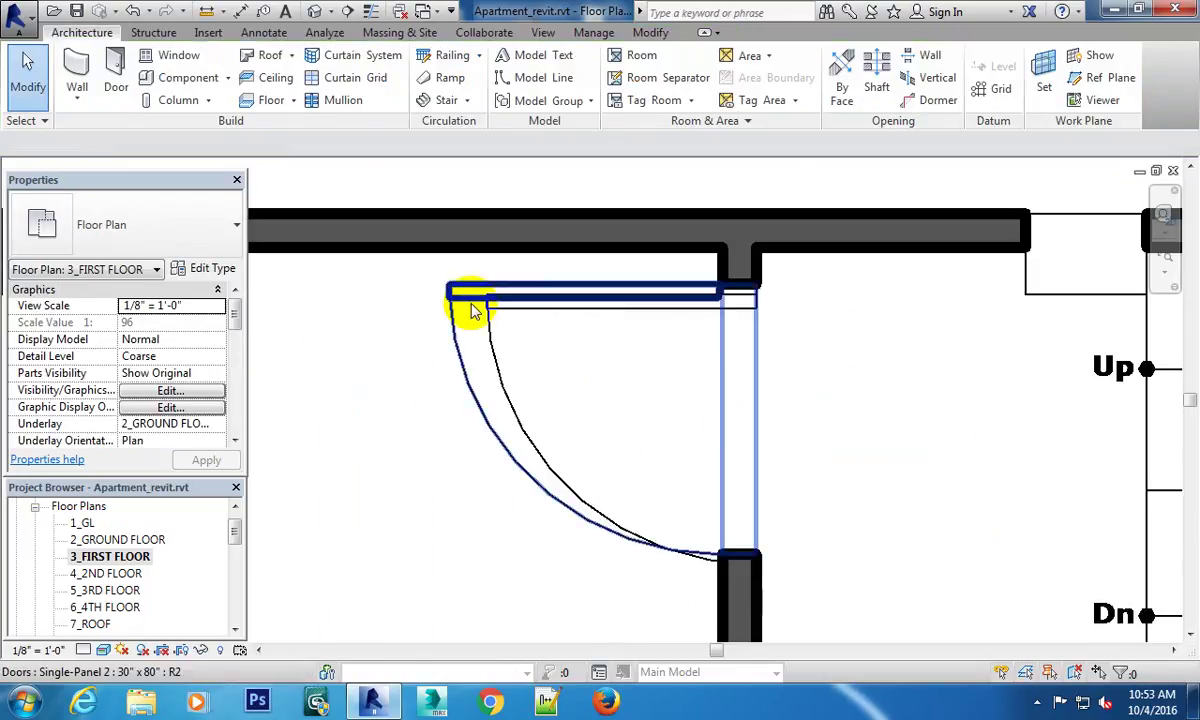
click(475, 302)
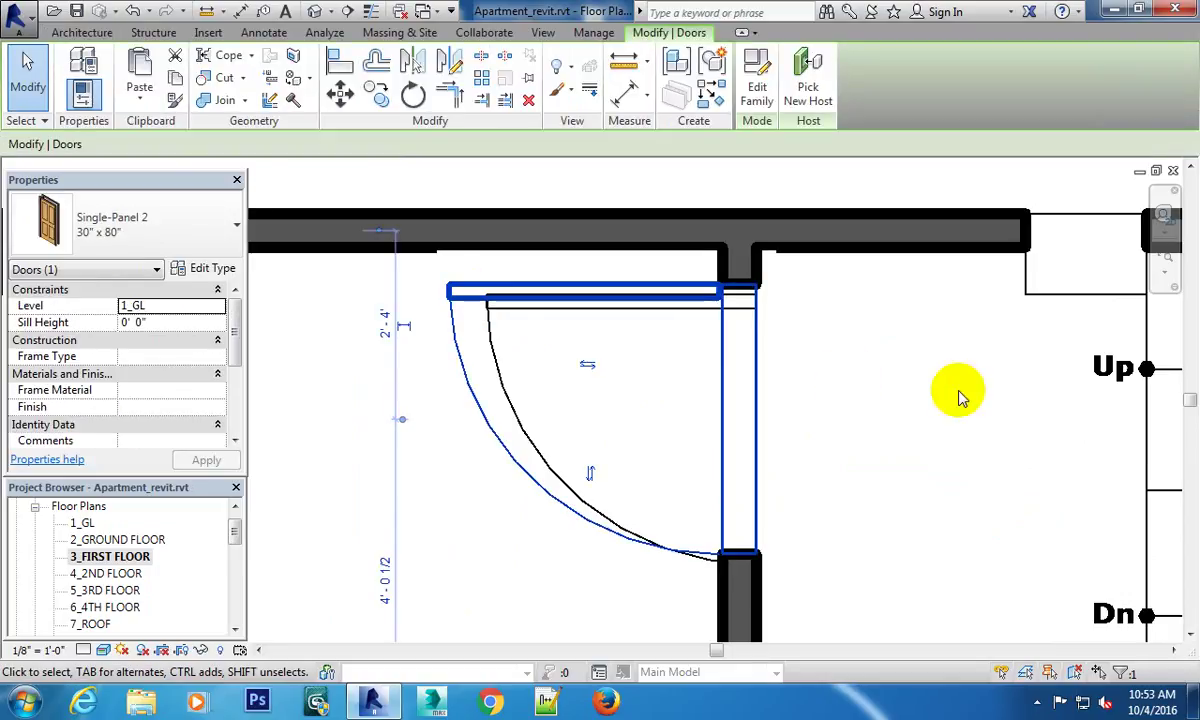
key(Down)
key(Down)
key(Down)
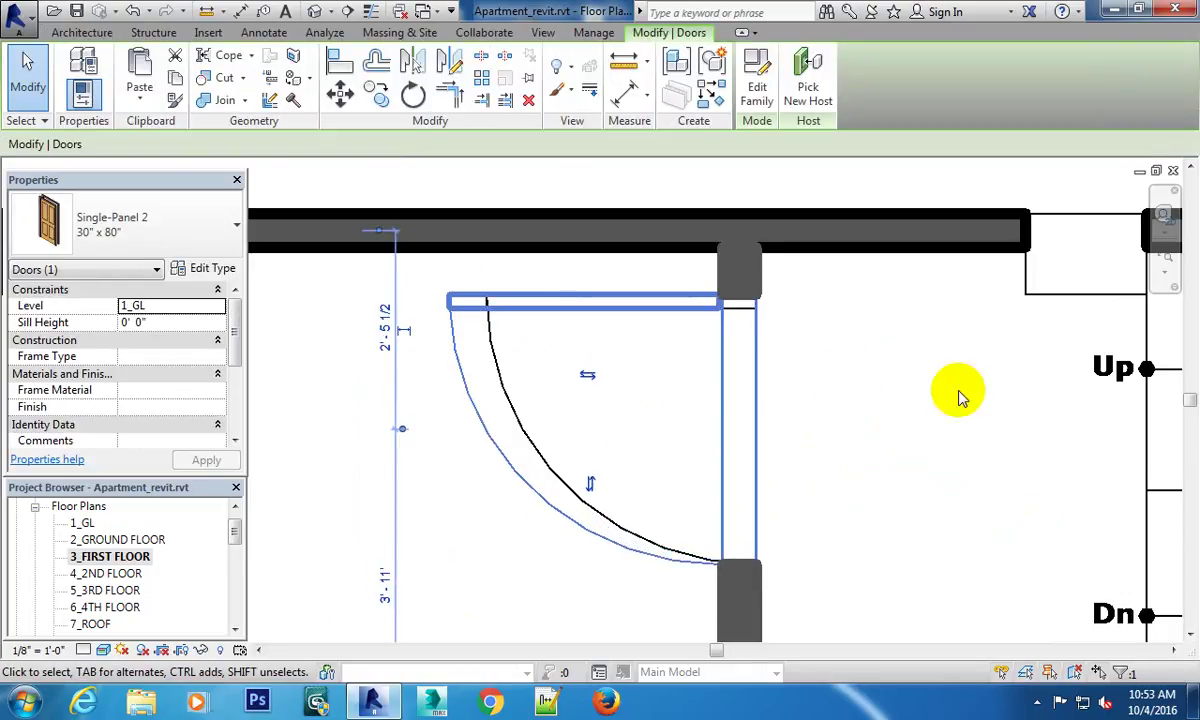
key(Up)
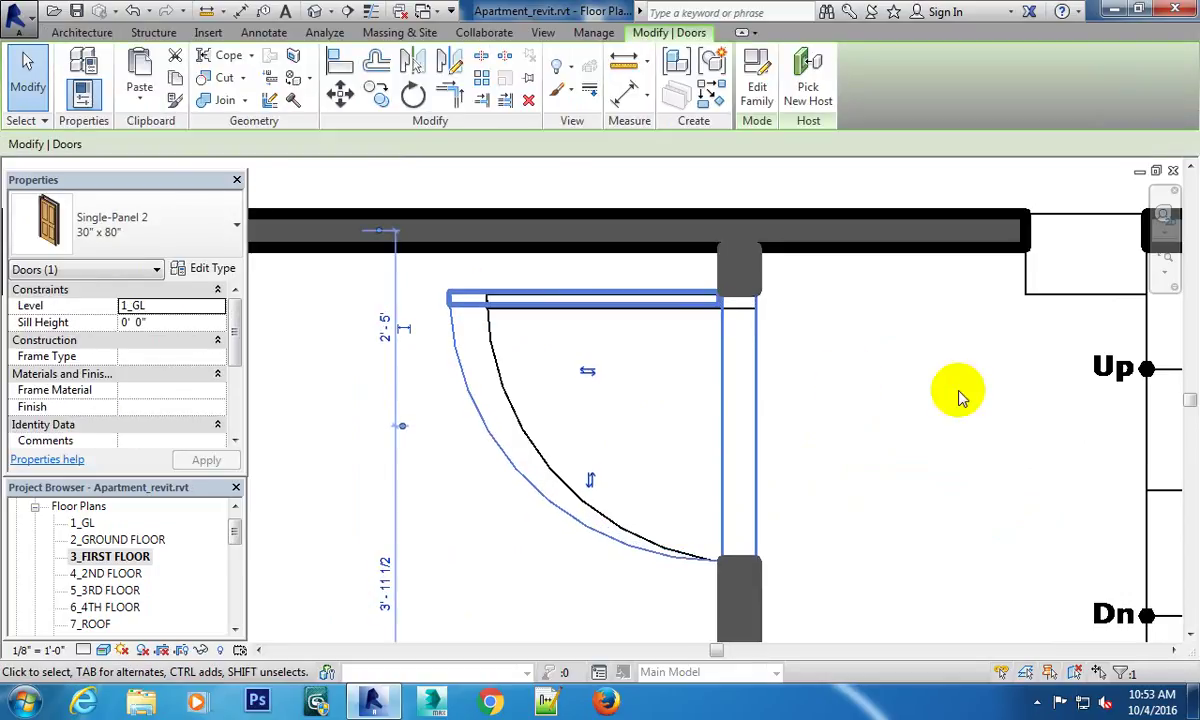
key(Down)
key(Down)
key(Down)
key(Down)
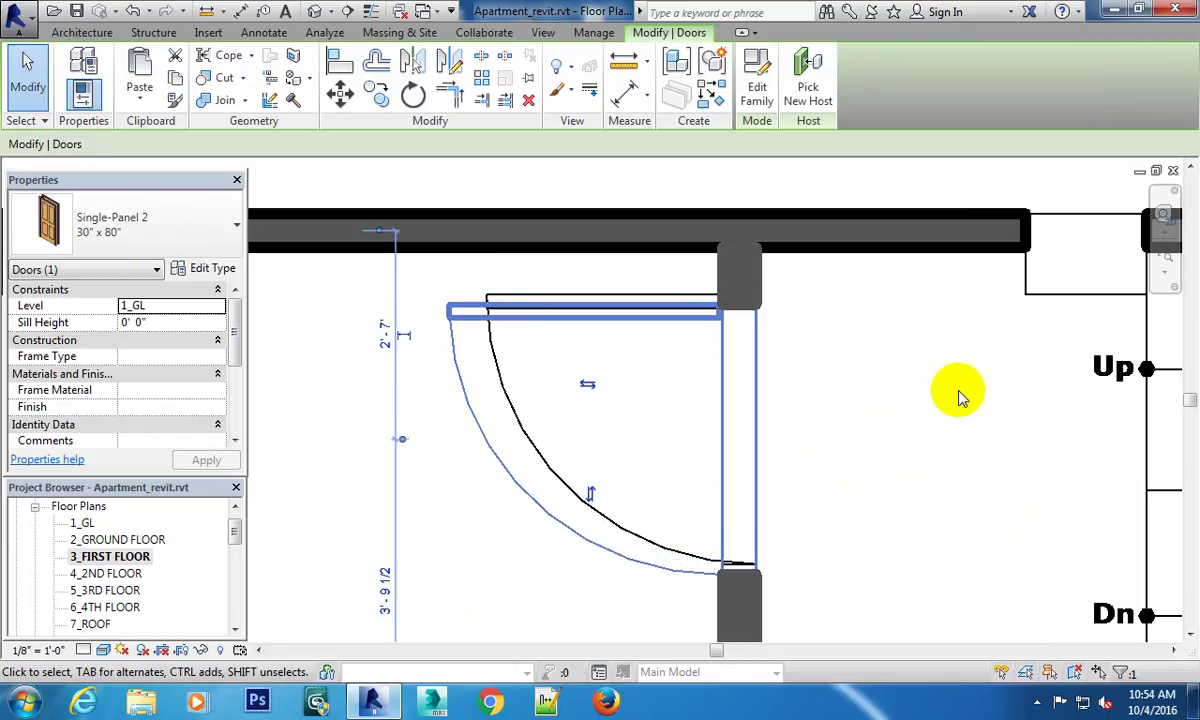
key(Up)
key(Up)
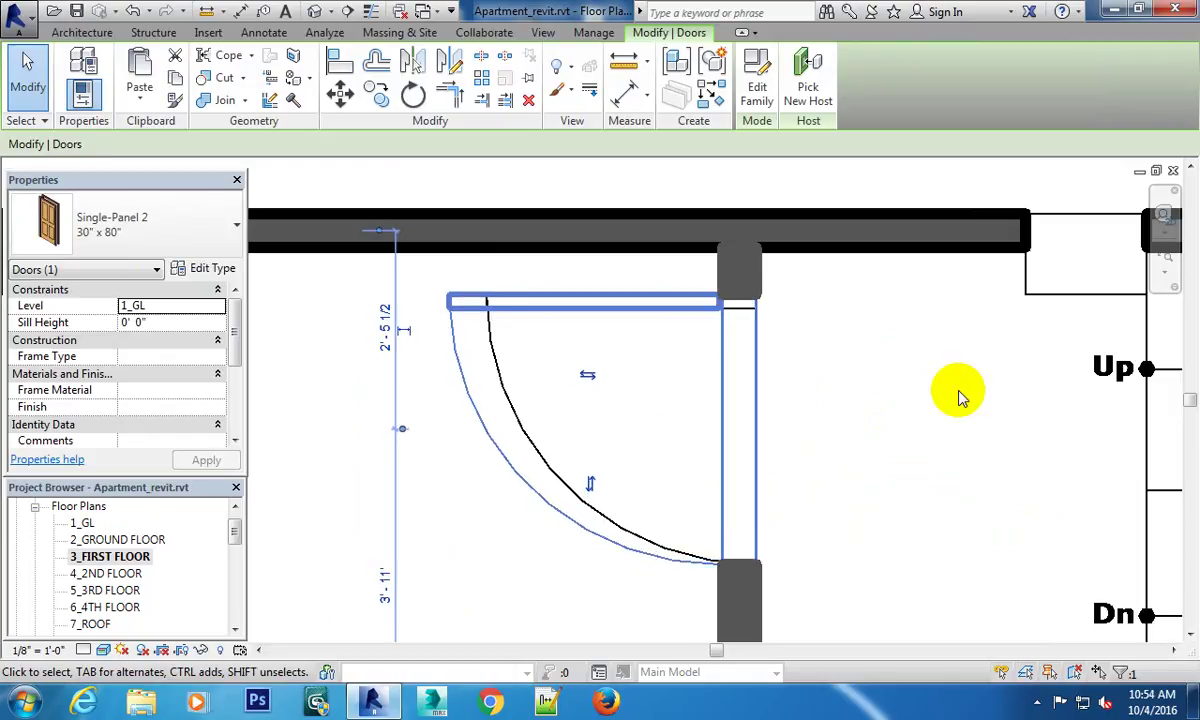
click(872, 426)
Inspect the imported Apartment Plan.dwg and an existing door in the left building.
scroll(872, 426, down, 3)
scroll(777, 389, down, 2)
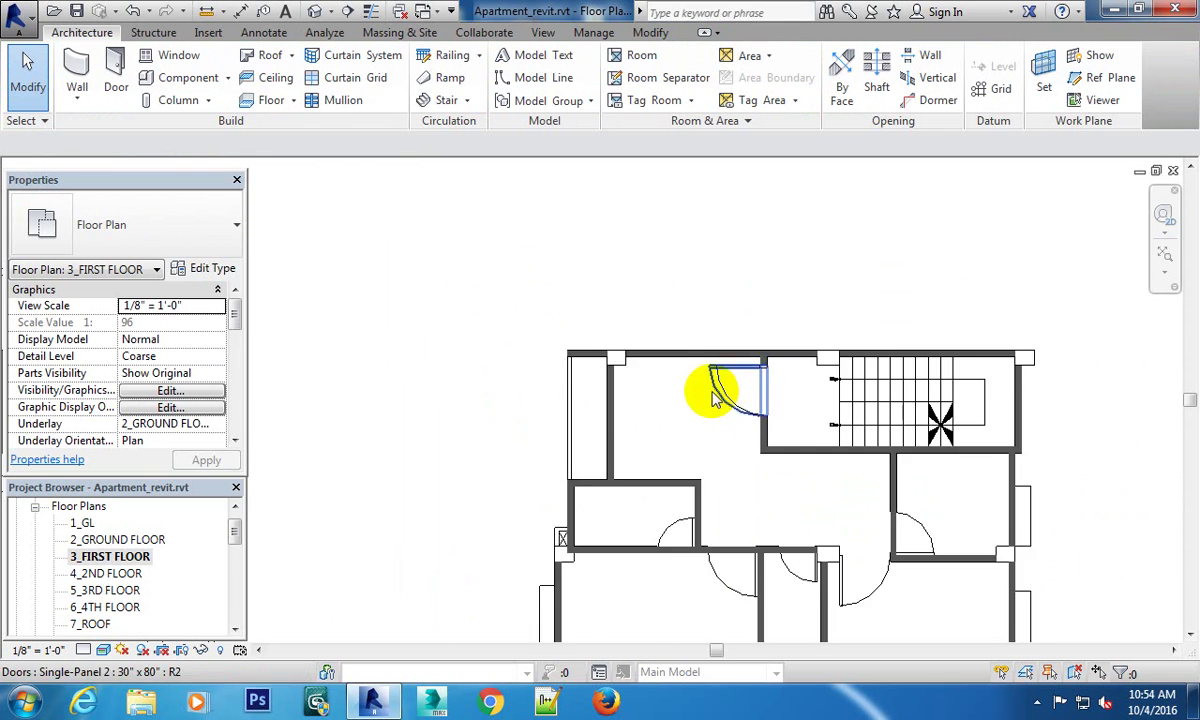
scroll(702, 393, down, 2)
scroll(691, 415, up, 4)
click(671, 377)
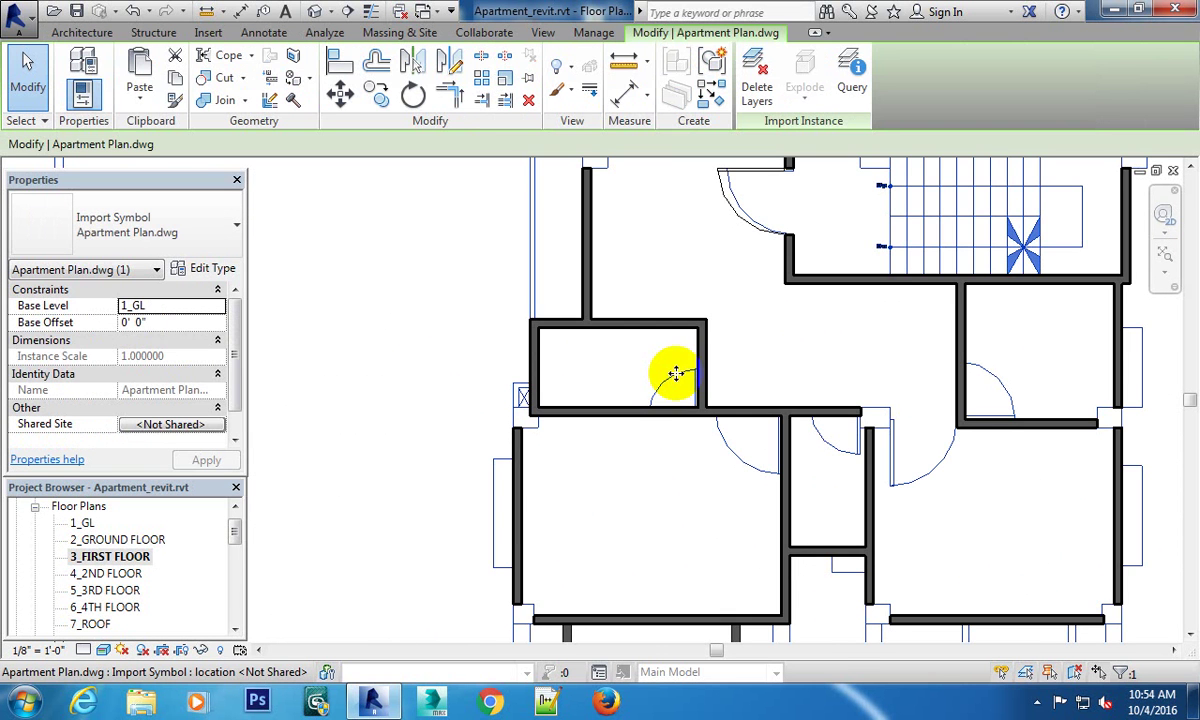
scroll(648, 430, down, 4)
scroll(415, 394, up, 3)
scroll(375, 393, up, 2)
click(375, 393)
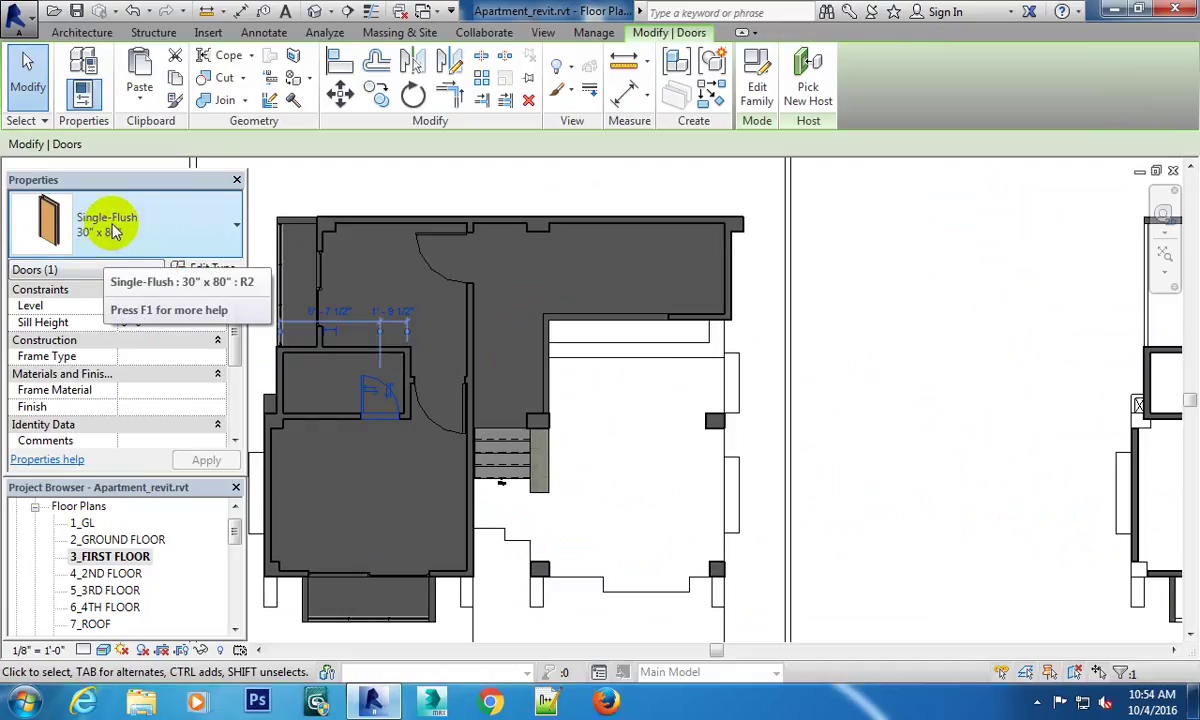
click(803, 375)
scroll(750, 372, down, 3)
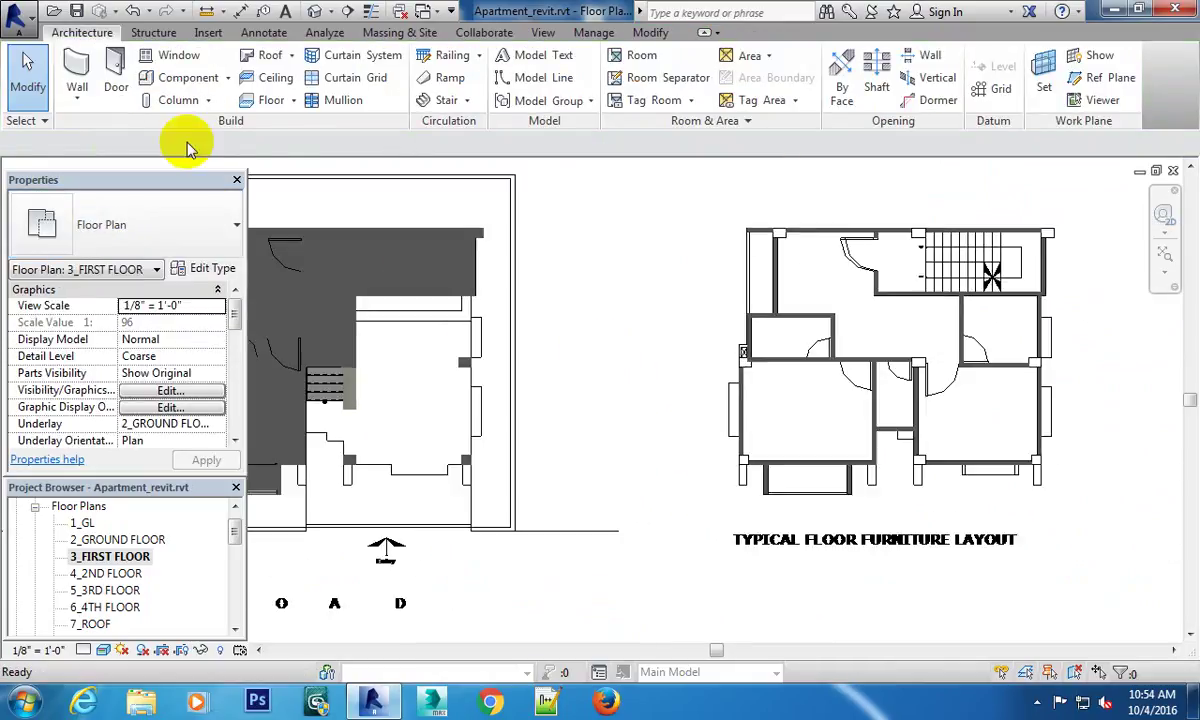
Check the door type list, then place a Single-Flush door in the small room's wall.
click(116, 75)
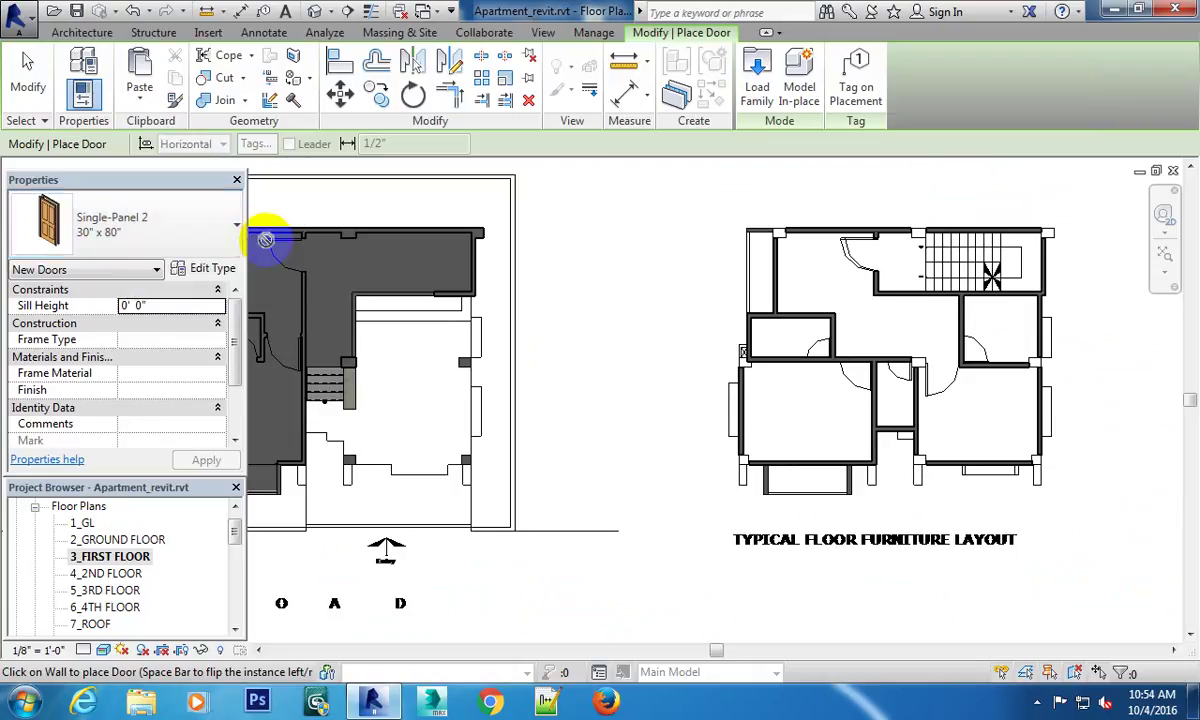
click(233, 235)
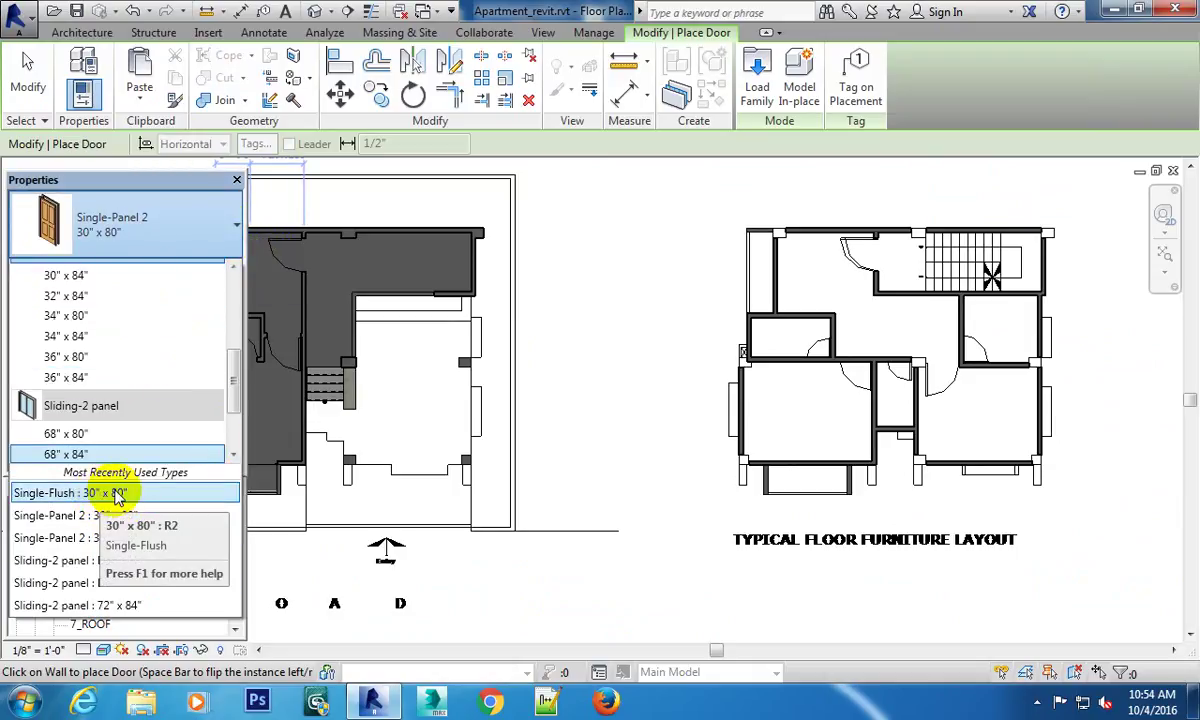
key(Escape)
key(Escape)
scroll(787, 411, up, 3)
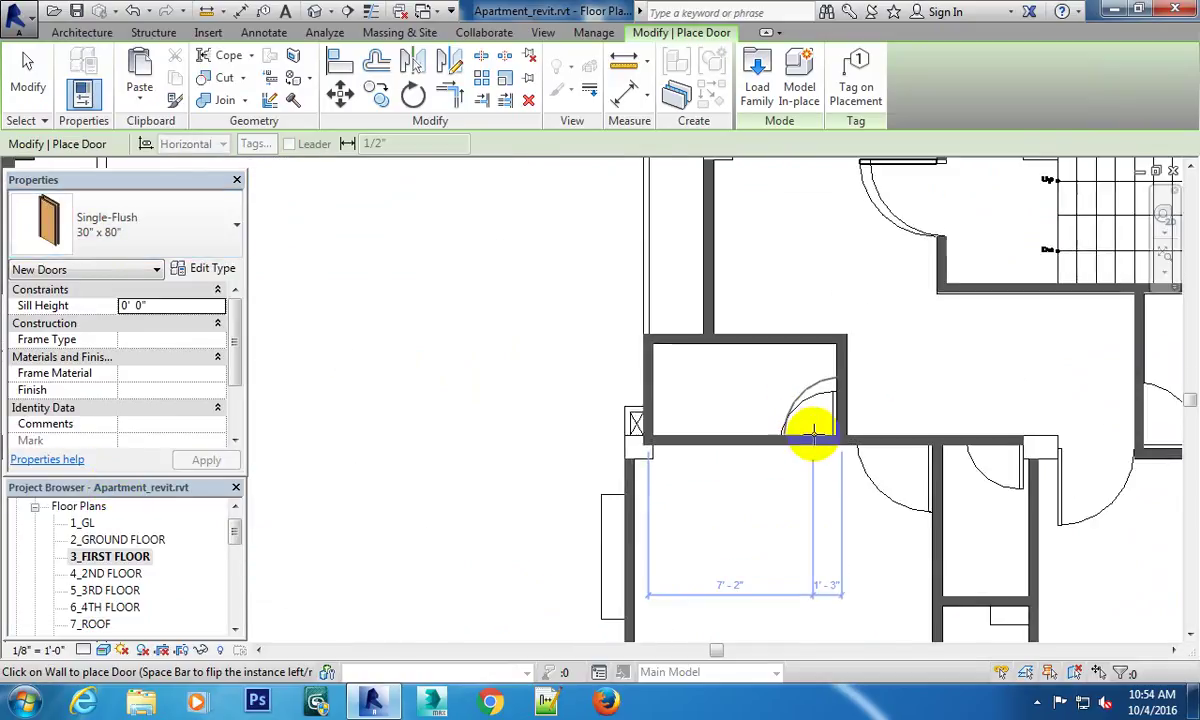
scroll(811, 436, up, 2)
scroll(813, 442, up, 1)
click(820, 443)
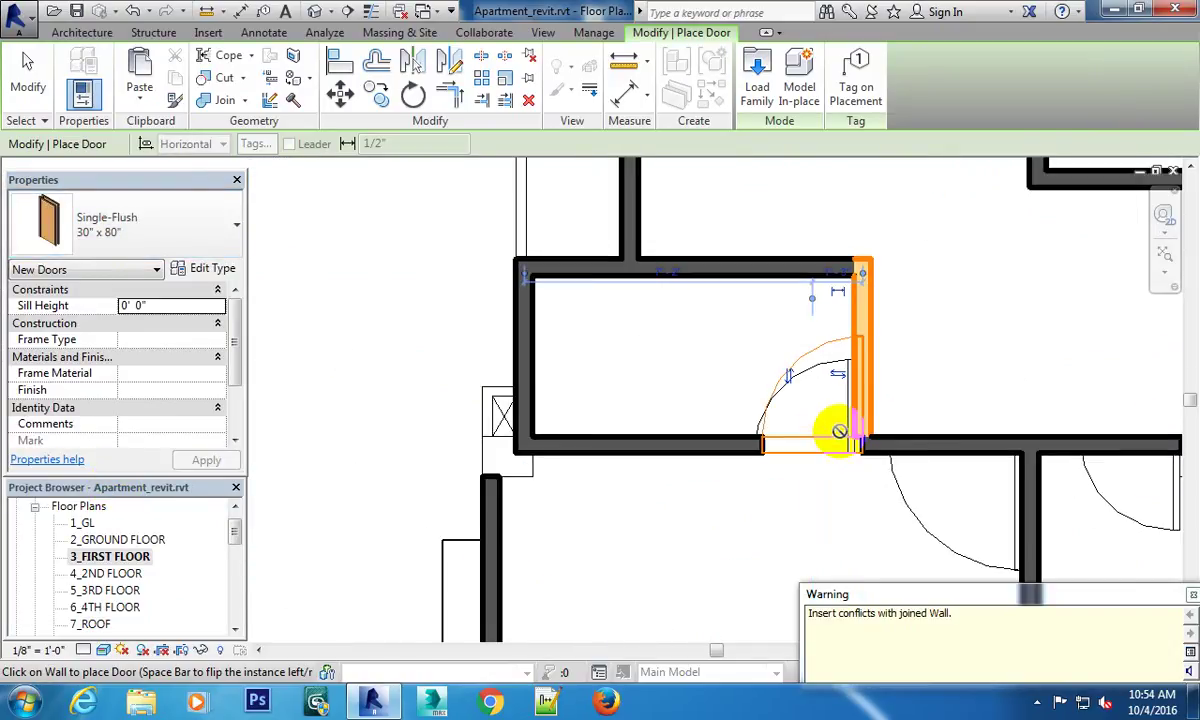
scroll(940, 426, up, 1)
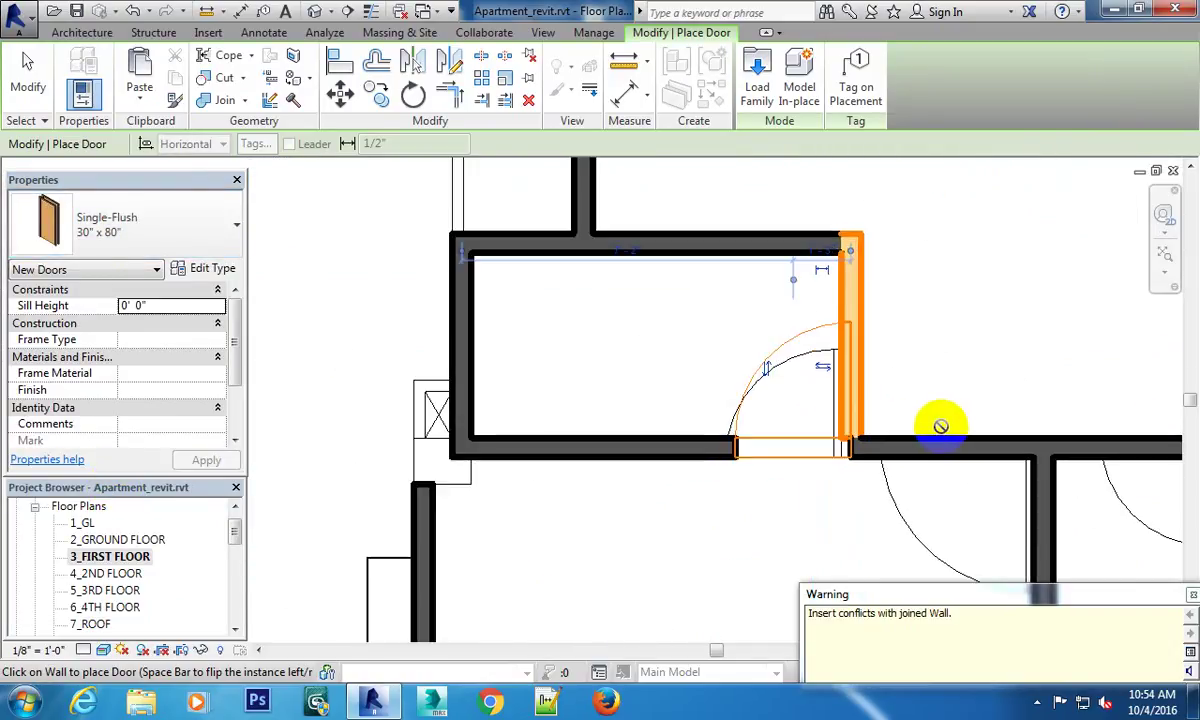
Shift the small room's Single-Flush 30" x 80" door two nudges left, clearing the joined wall.
key(Escape)
key(Escape)
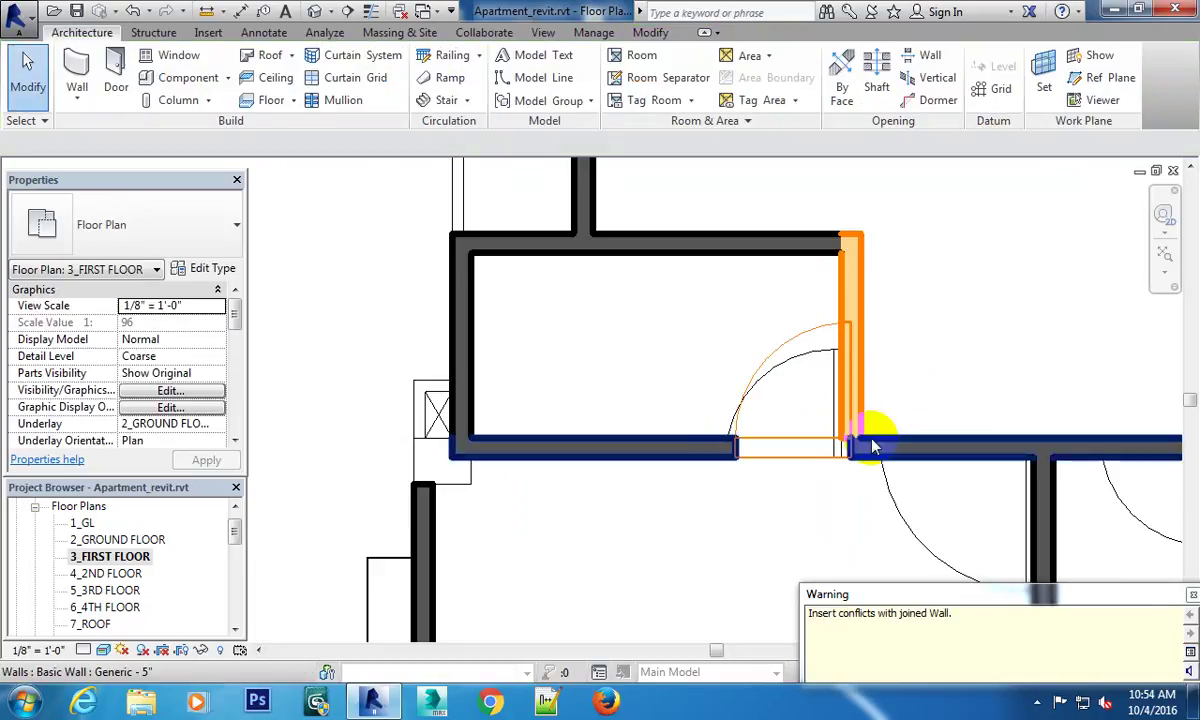
click(816, 337)
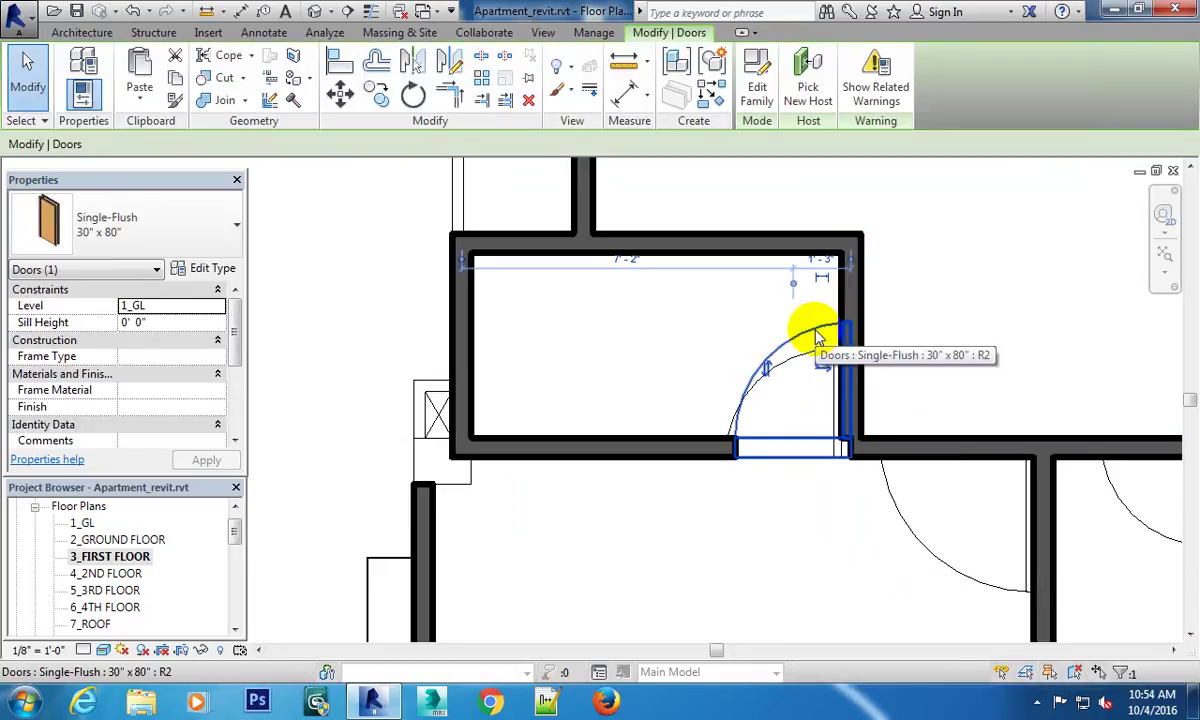
key(Left)
key(Left)
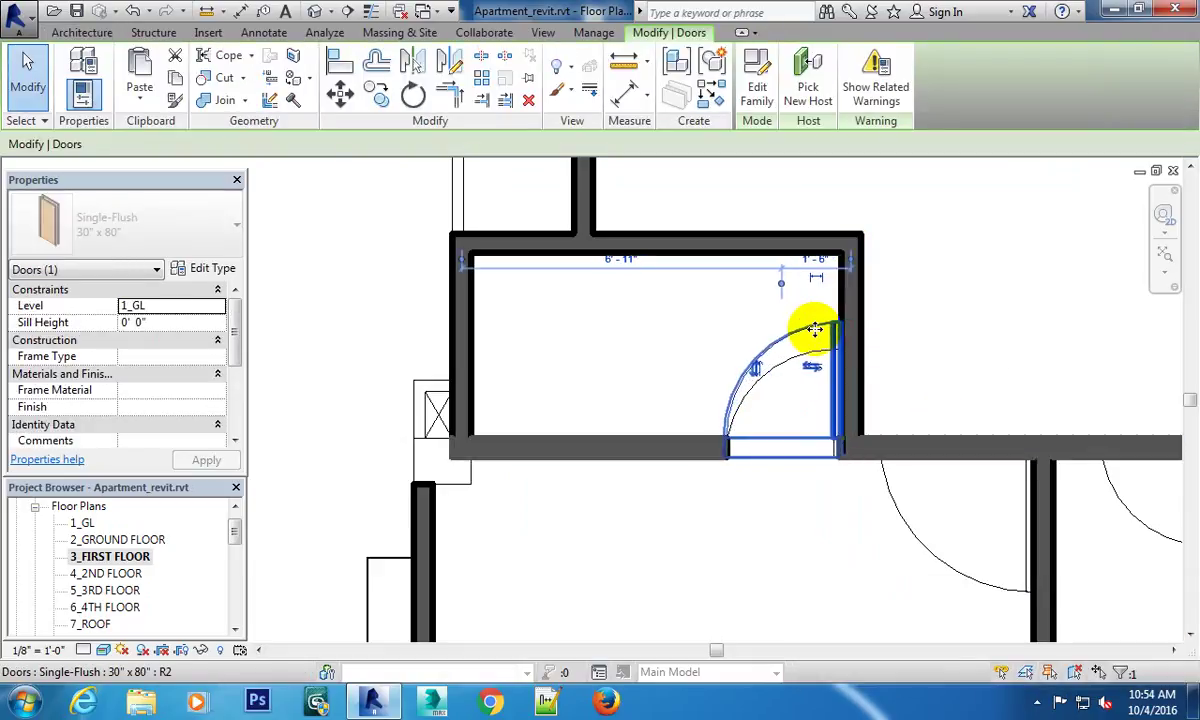
key(Left)
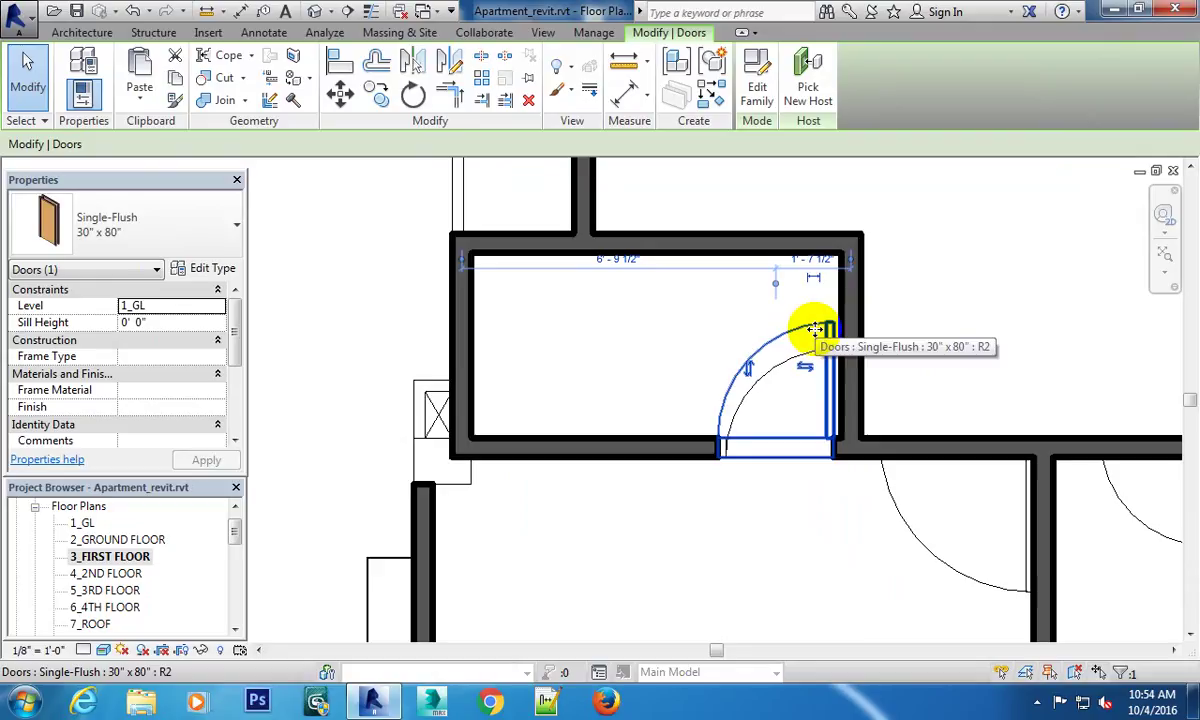
click(943, 308)
scroll(856, 310, down, 3)
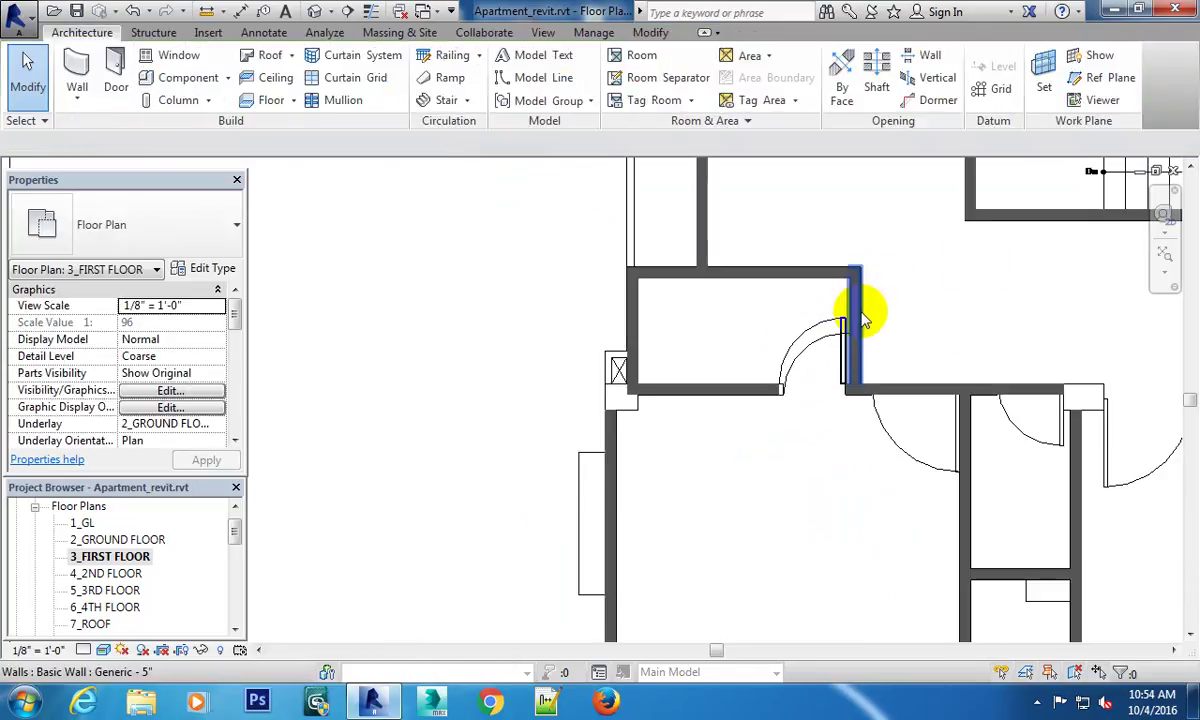
scroll(852, 332, up, 2)
scroll(852, 348, up, 2)
scroll(840, 340, down, 5)
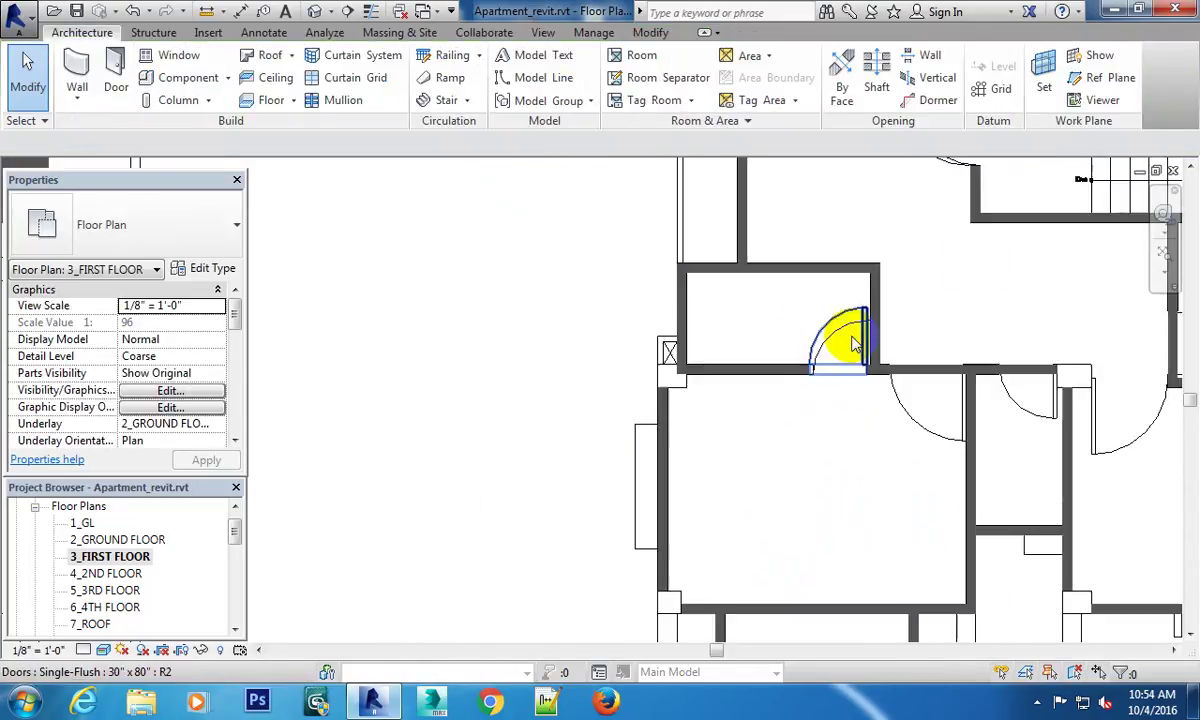
scroll(843, 362, down, 2)
scroll(710, 407, down, 1)
scroll(801, 482, up, 3)
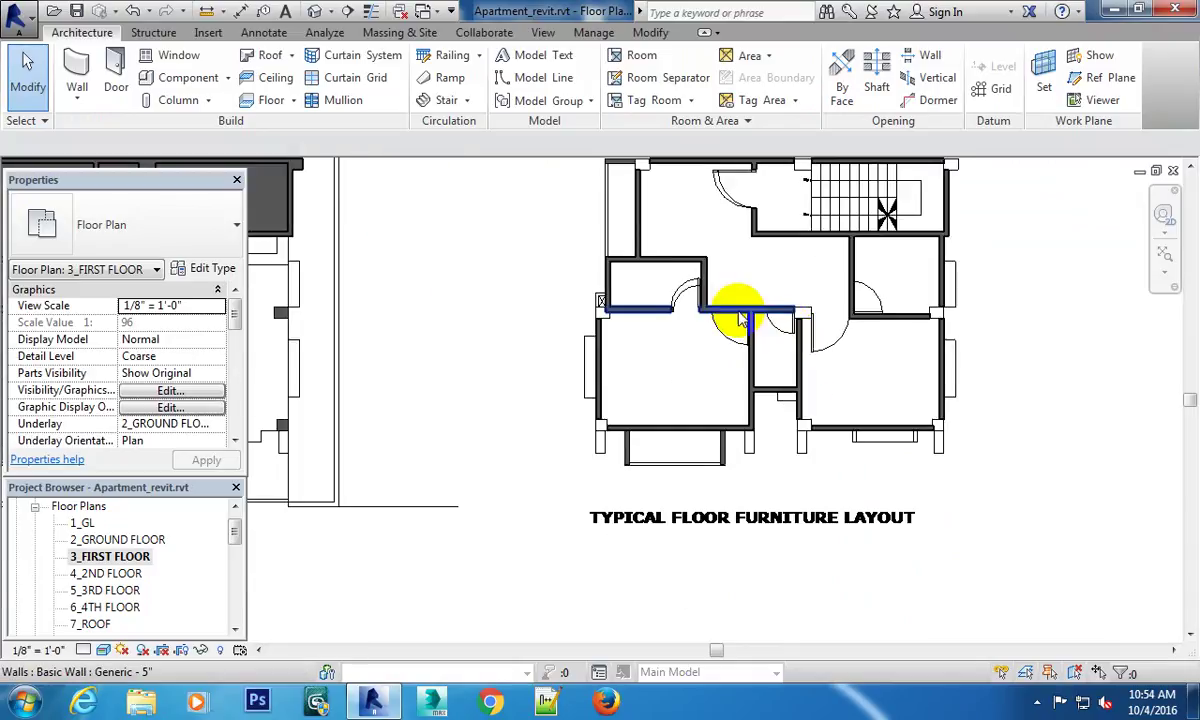
scroll(742, 303, up, 2)
middle_drag(911, 380, 857, 415)
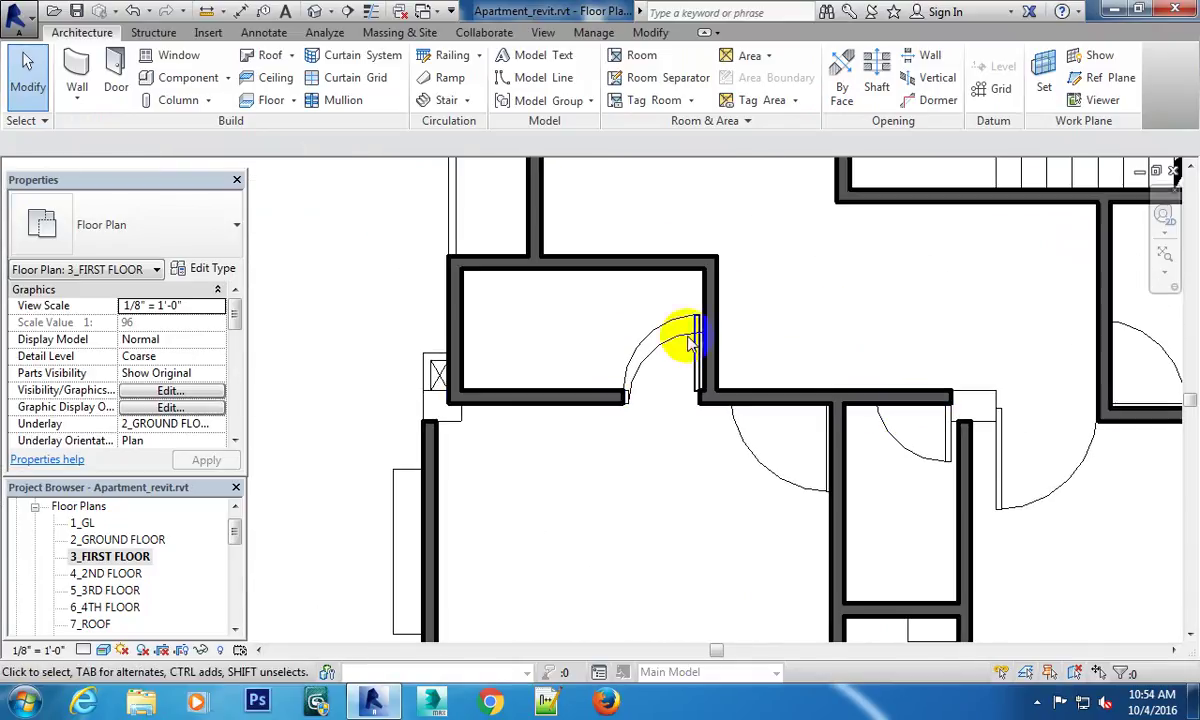
Place a 30" x 80" Single-Flush door in the corridor head wall, flip its hinge and facing, nudge it right.
click(116, 75)
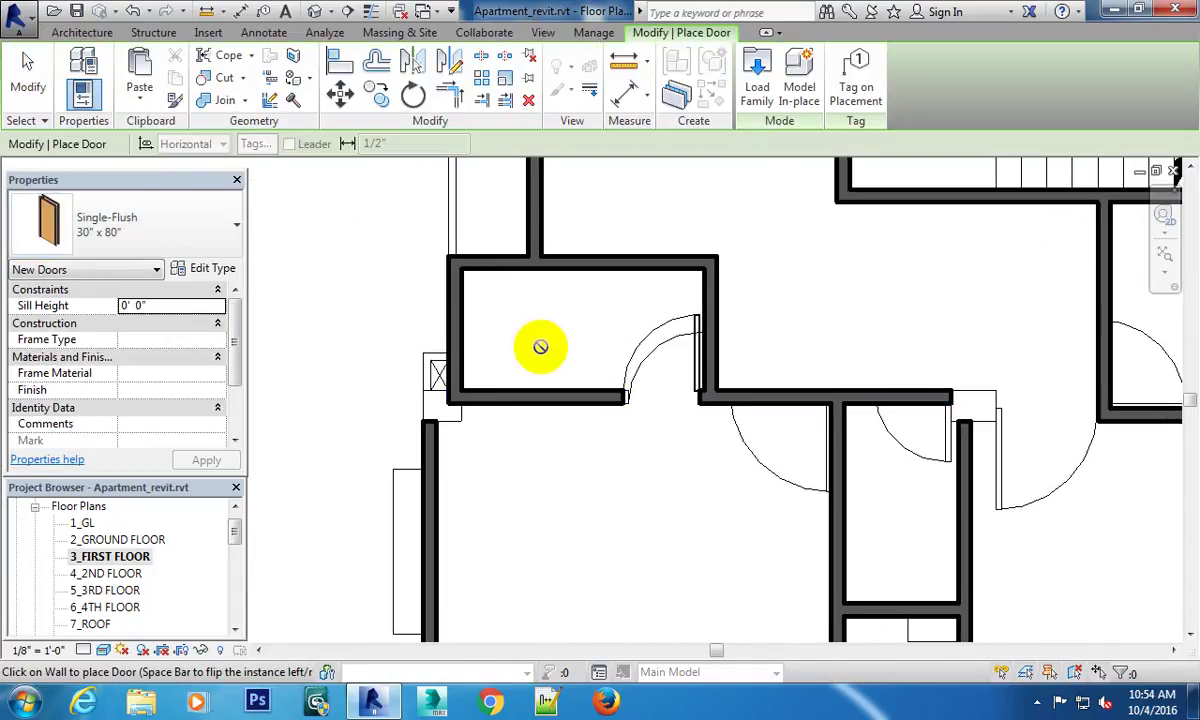
click(895, 400)
scroll(893, 402, up, 2)
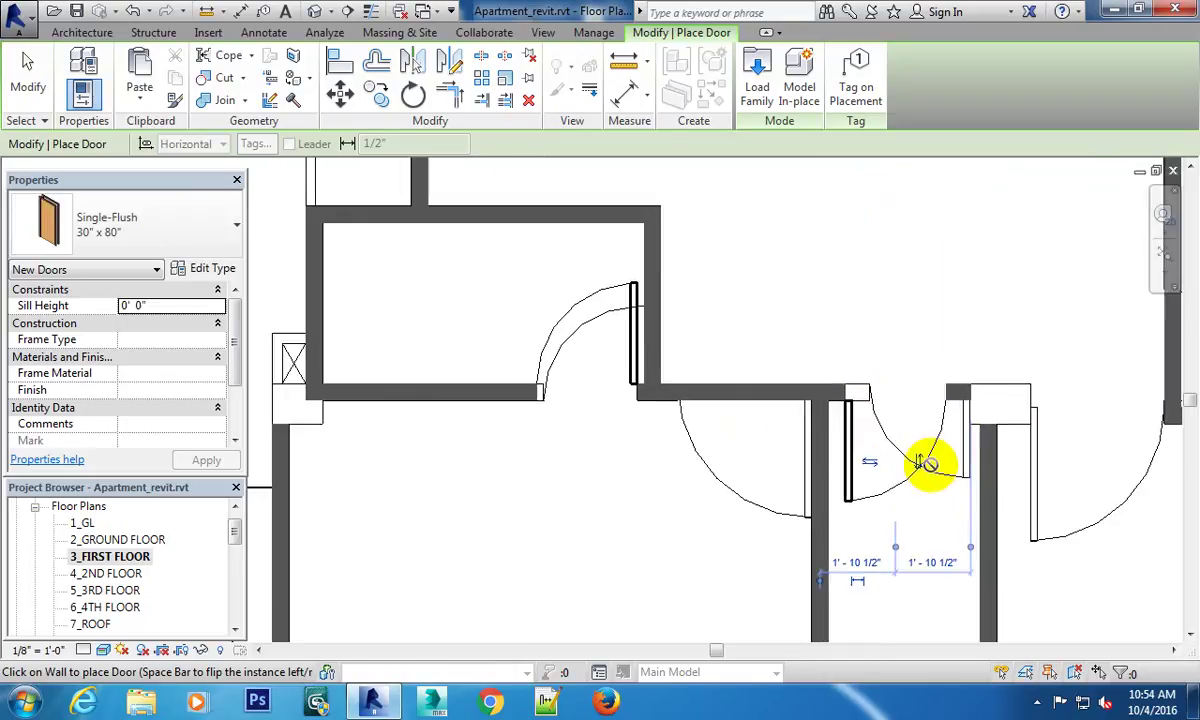
key(Escape)
key(Escape)
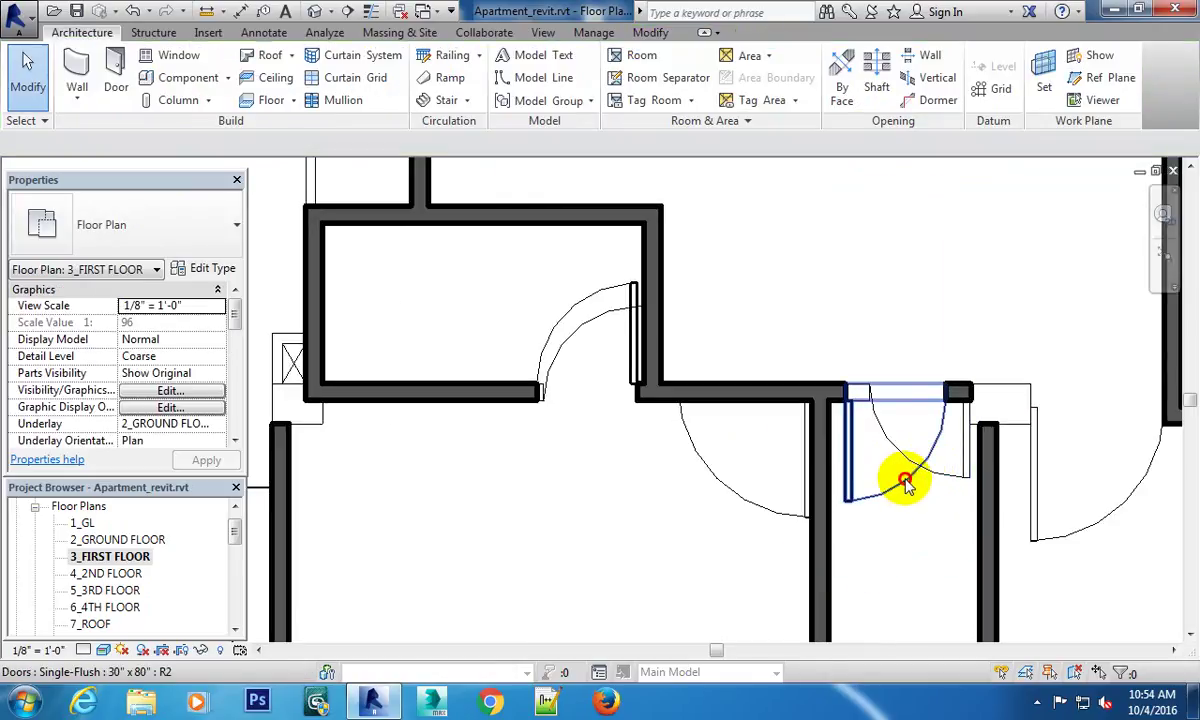
click(883, 472)
click(880, 468)
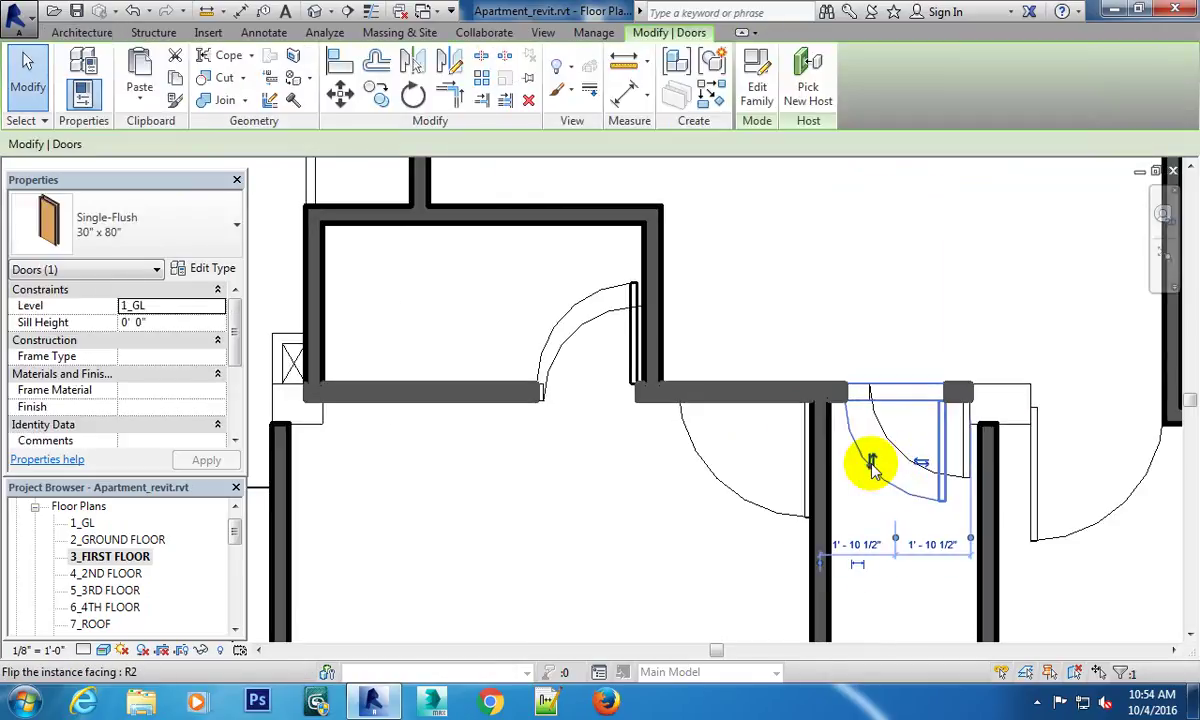
click(872, 462)
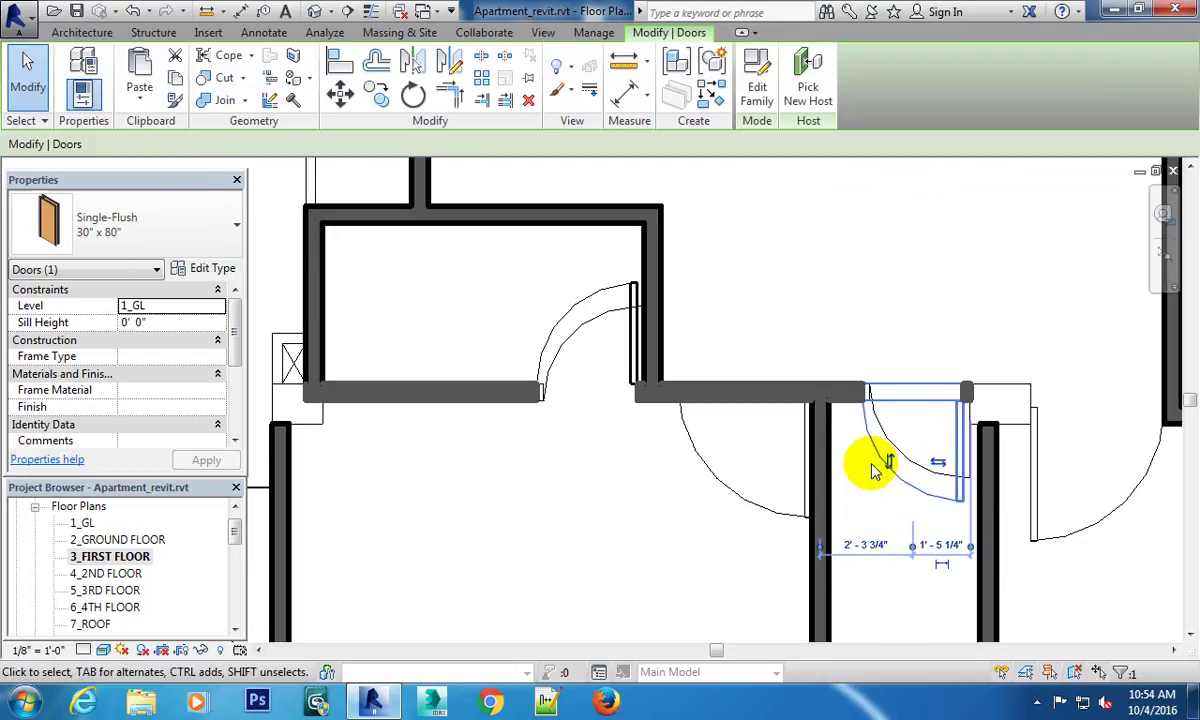
drag(873, 471, 871, 463)
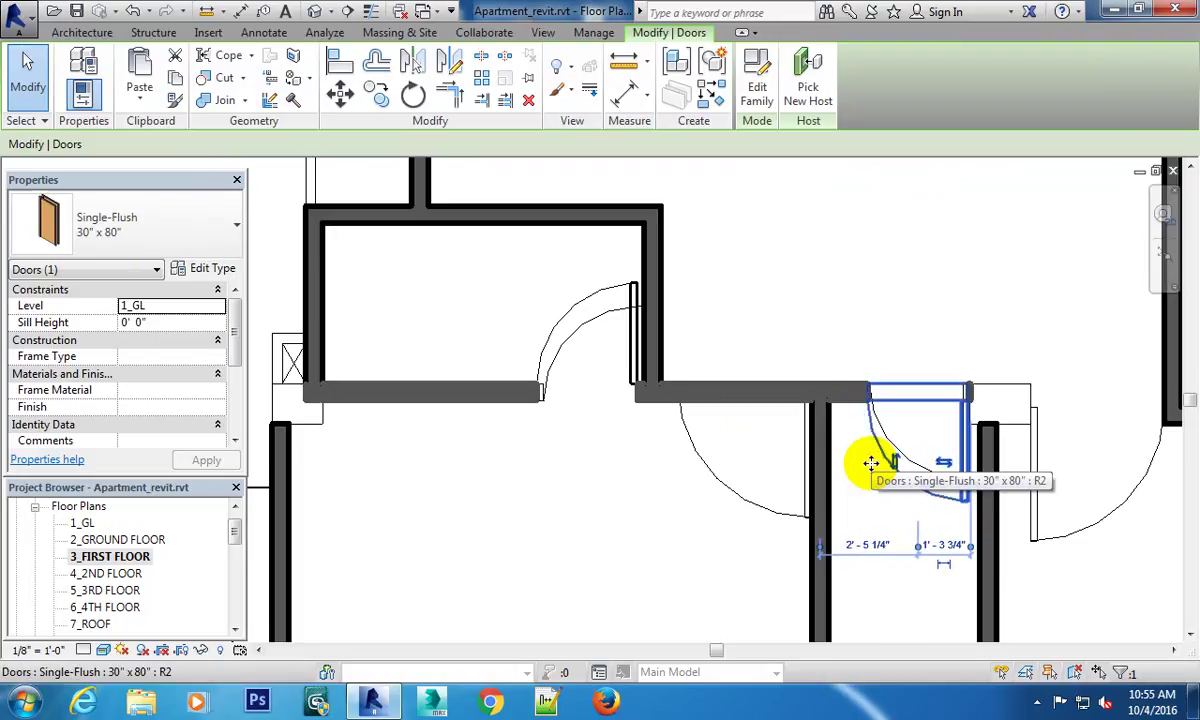
key(Escape)
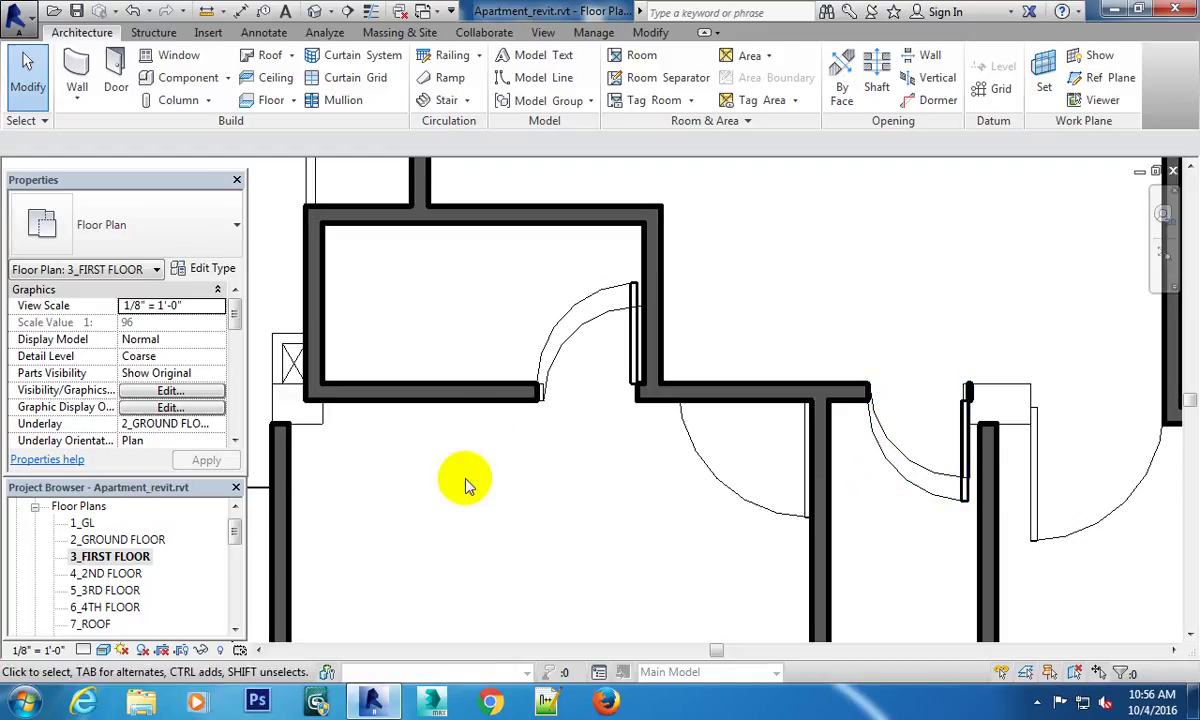
scroll(846, 225, down, 2)
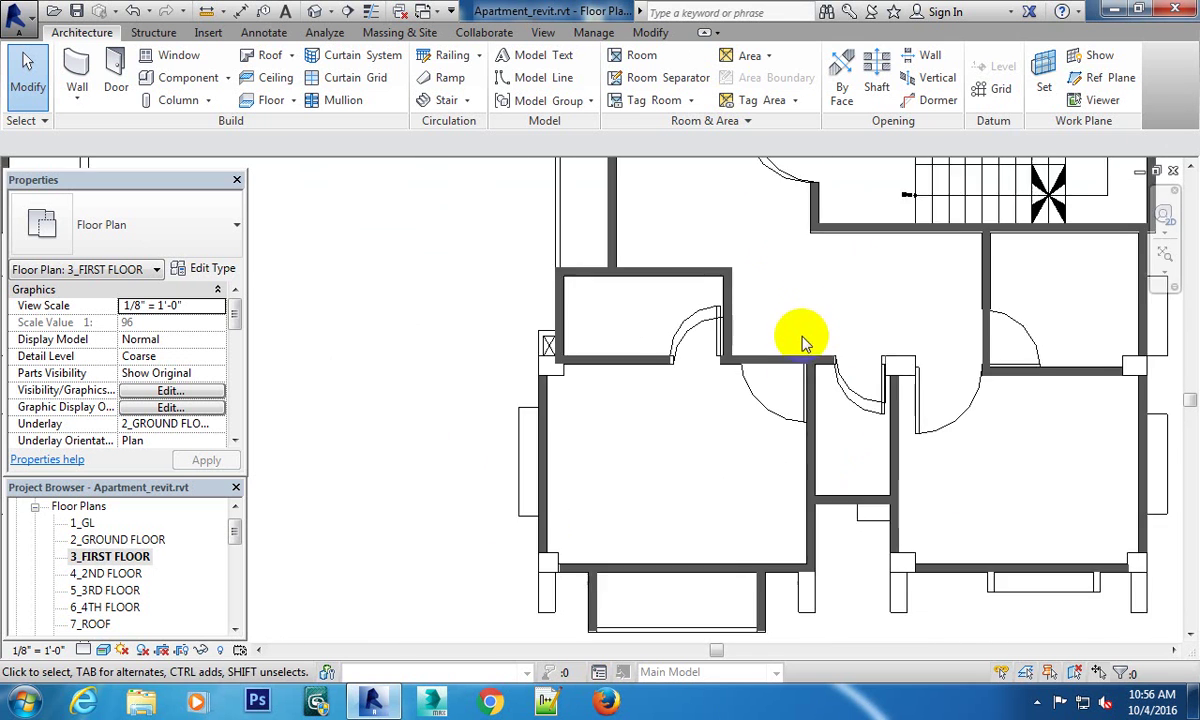
scroll(804, 340, down, 2)
scroll(857, 402, down, 2)
scroll(650, 437, up, 2)
middle_drag(704, 447, 787, 509)
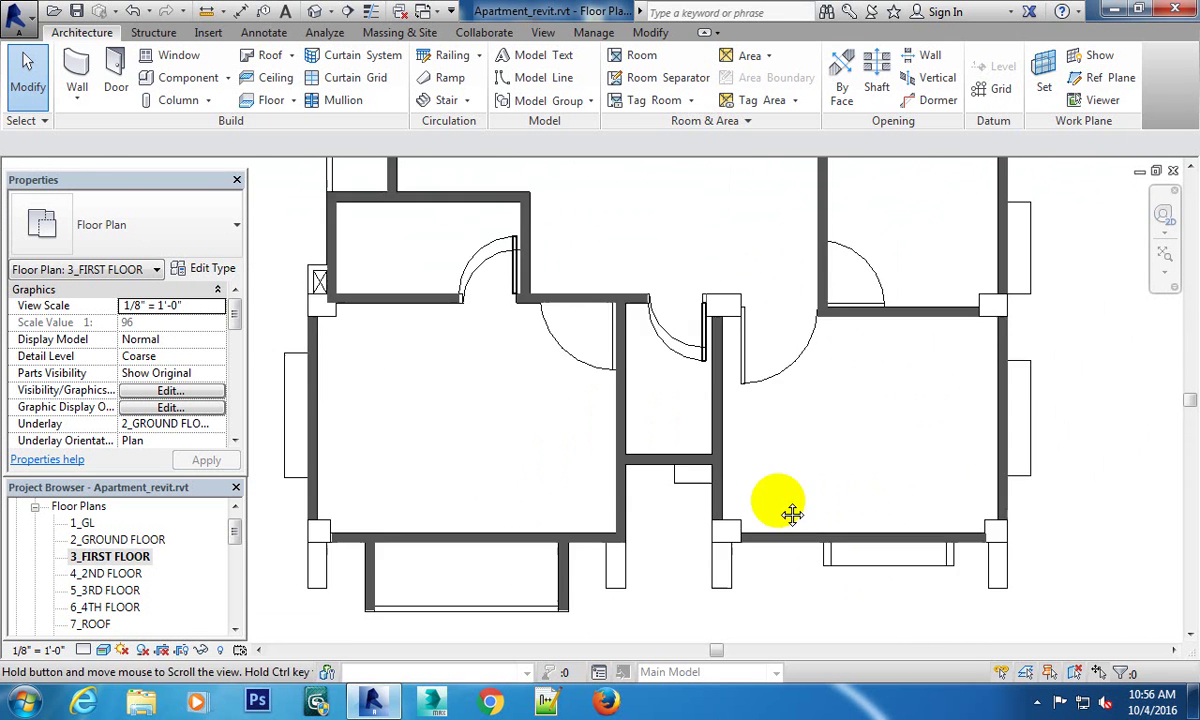
scroll(672, 303, up, 2)
scroll(800, 428, down, 1)
middle_drag(800, 428, 549, 460)
scroll(503, 423, up, 1)
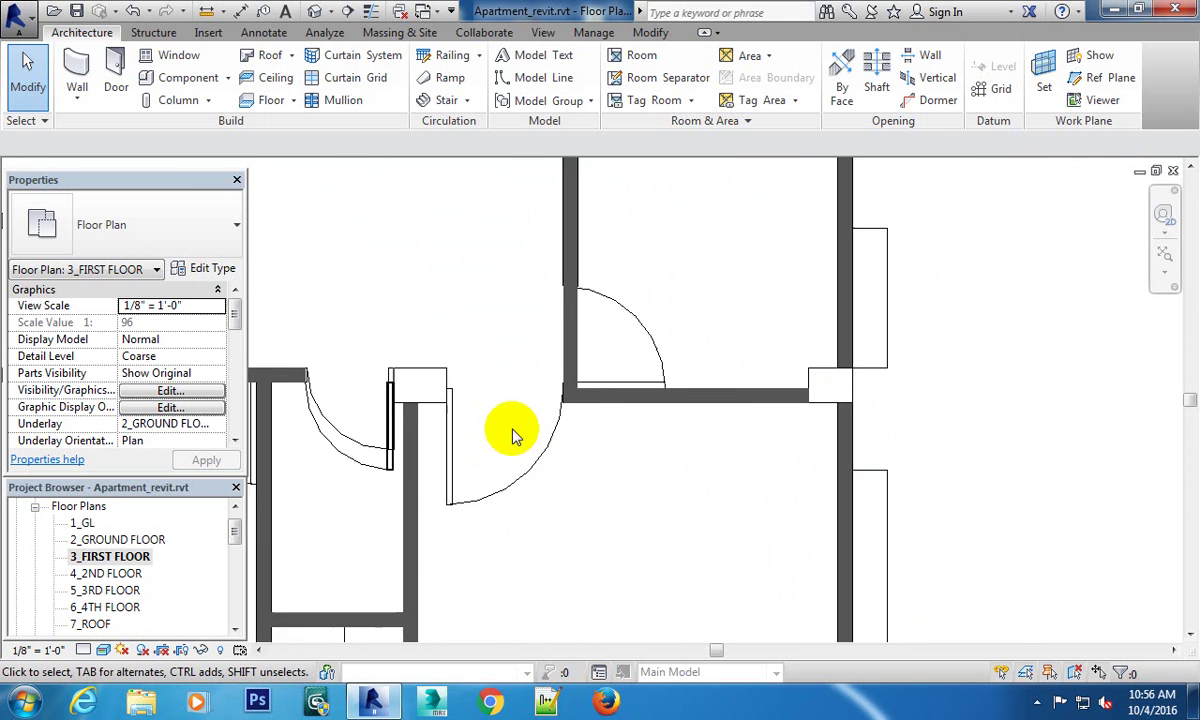
scroll(482, 402, up, 1)
scroll(558, 395, up, 2)
middle_drag(558, 395, 606, 416)
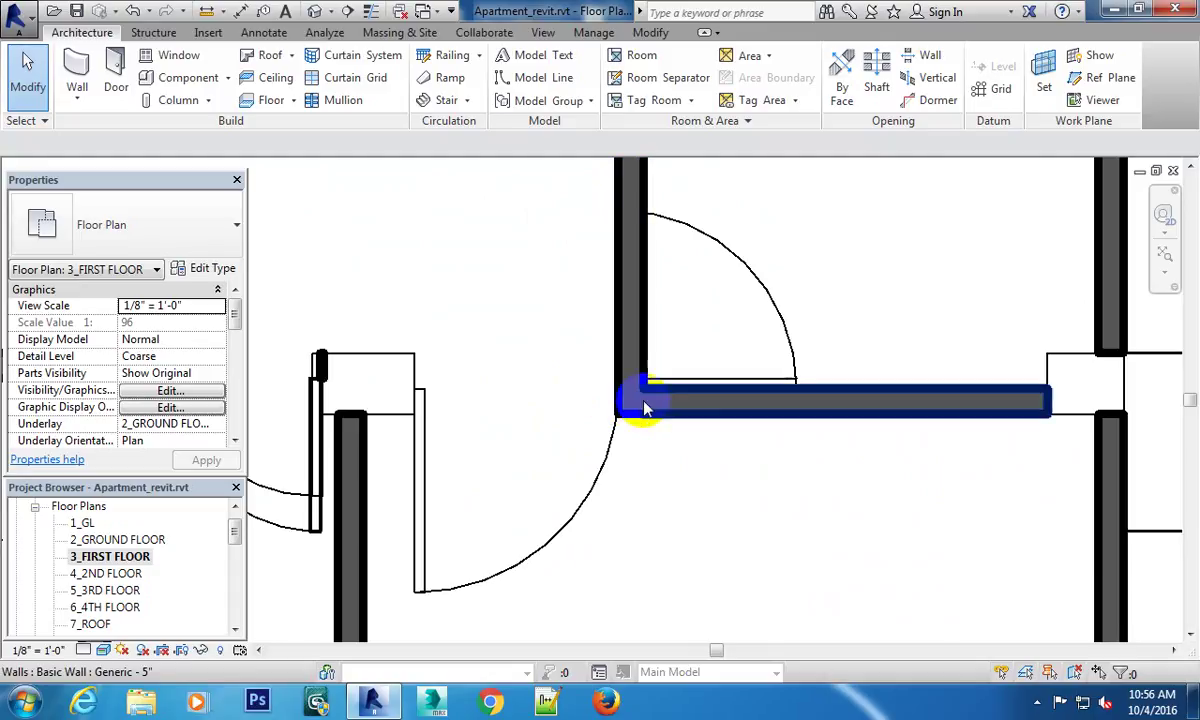
click(80, 58)
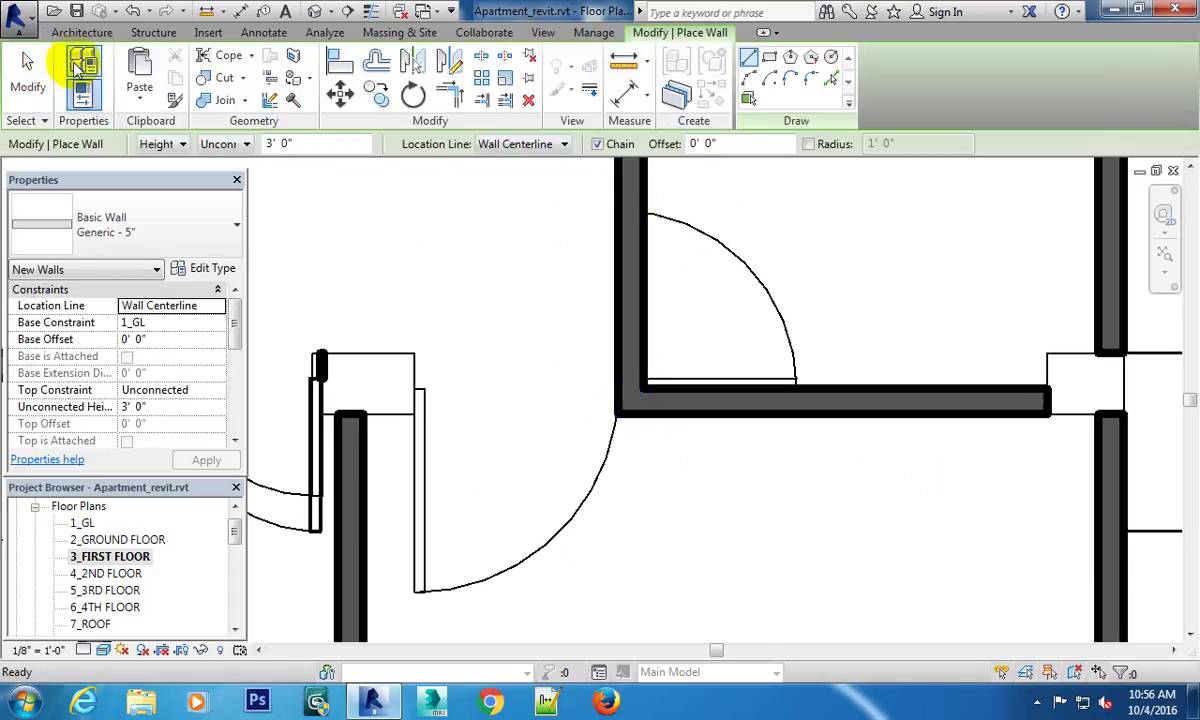
click(175, 406)
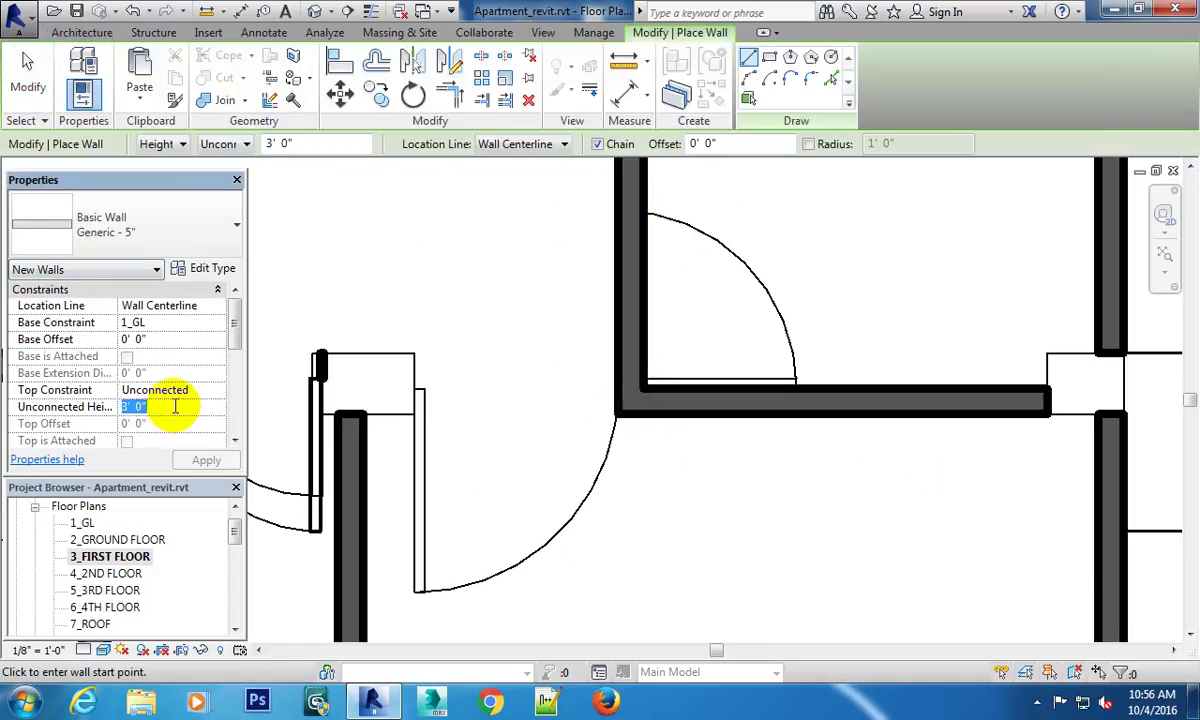
text(9'6)
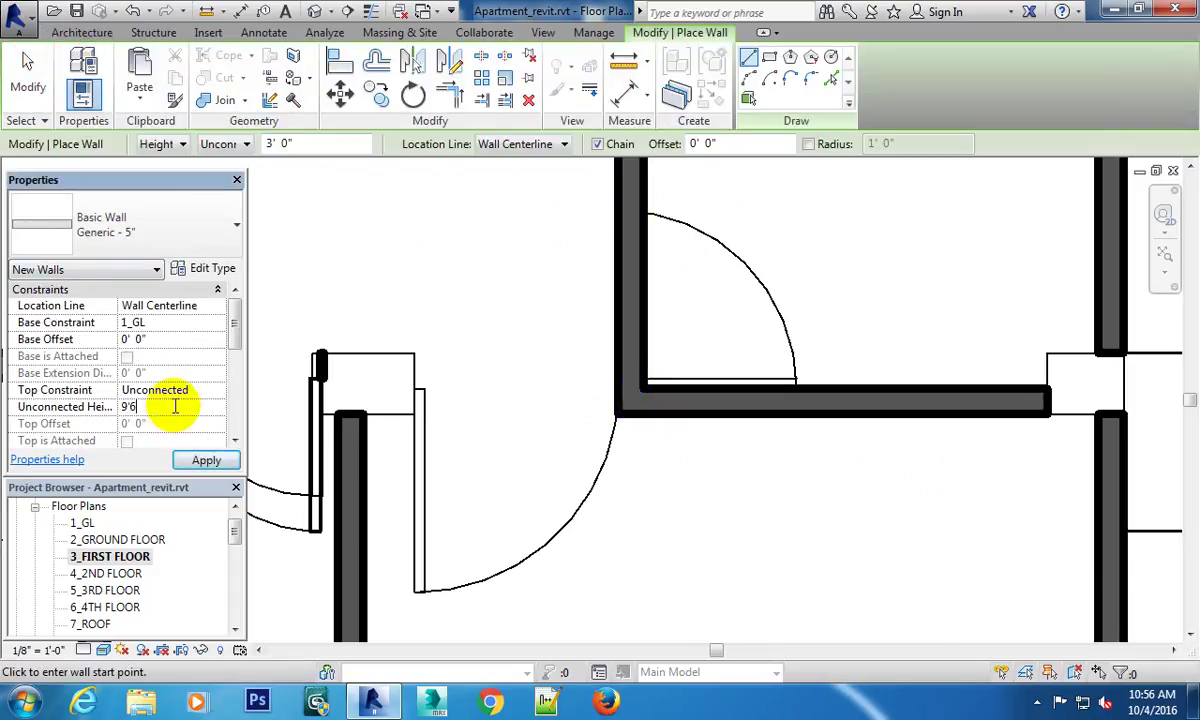
click(633, 400)
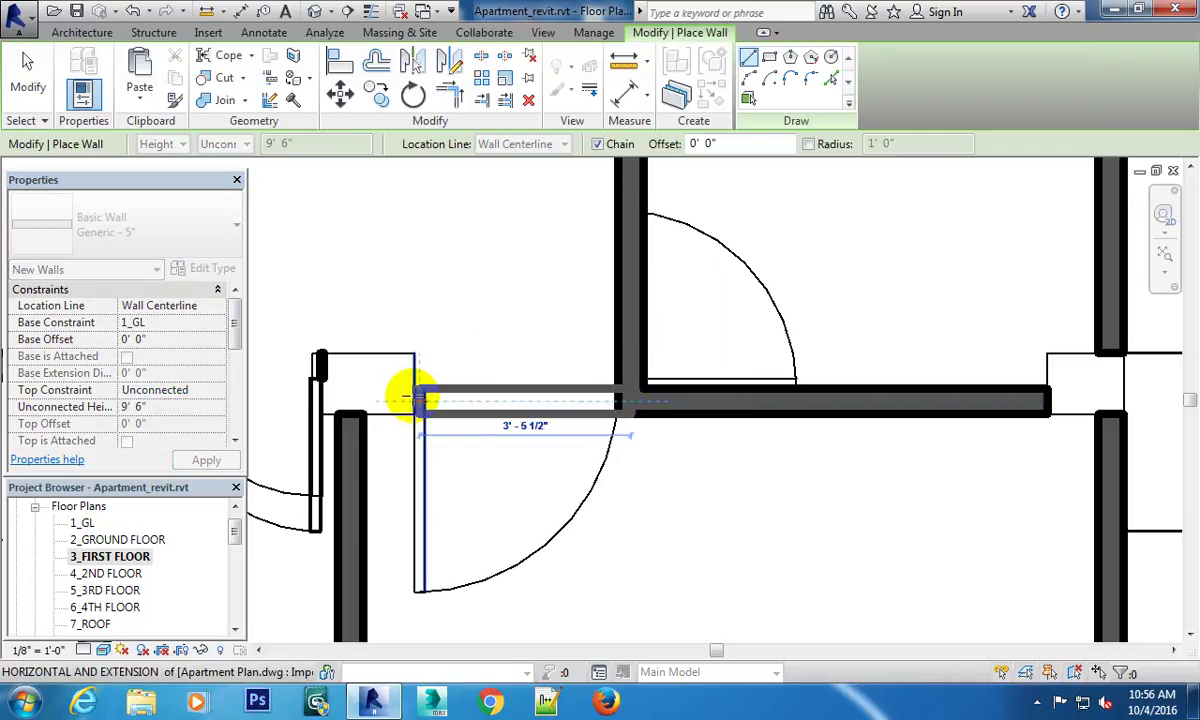
scroll(420, 400, up, 5)
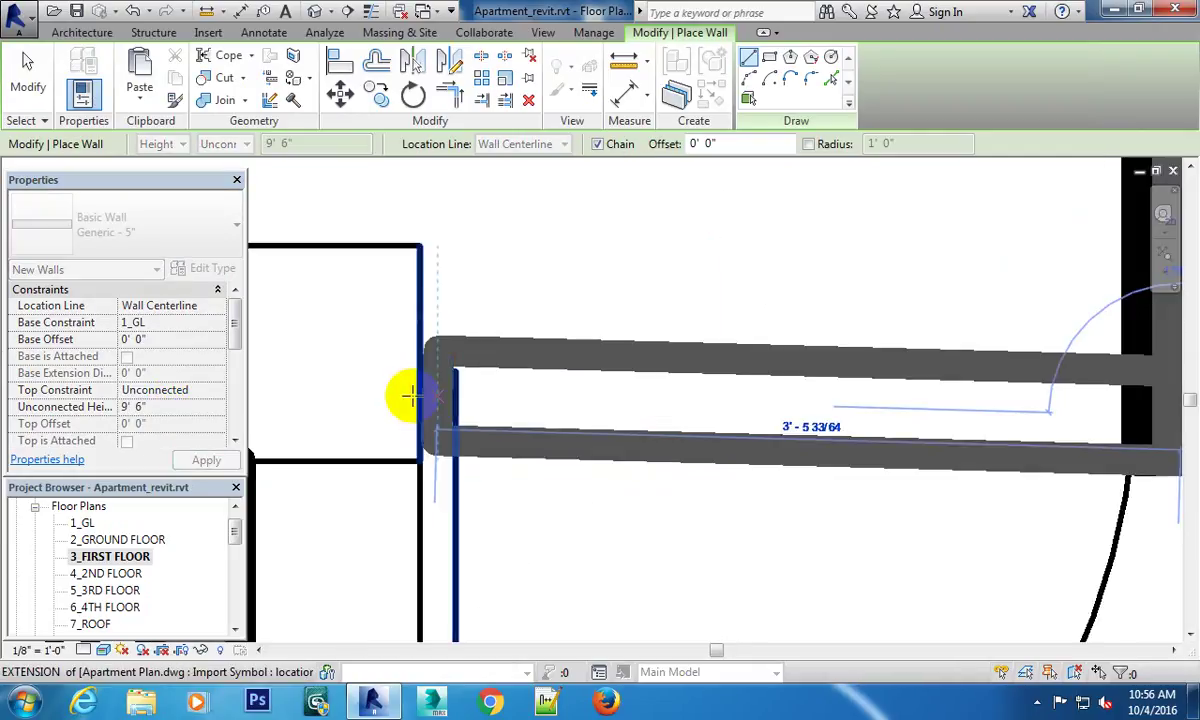
scroll(420, 400, down, 4)
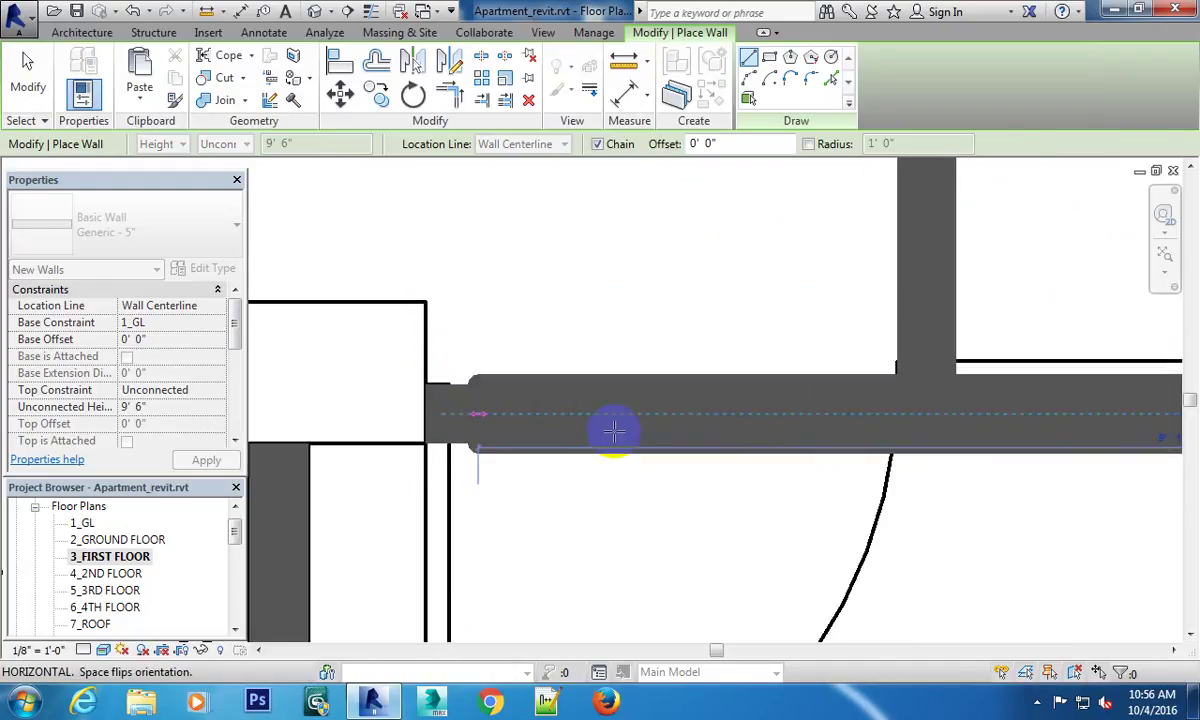
scroll(610, 490, down, 2)
key(Escape)
scroll(683, 436, down, 2)
key(Escape)
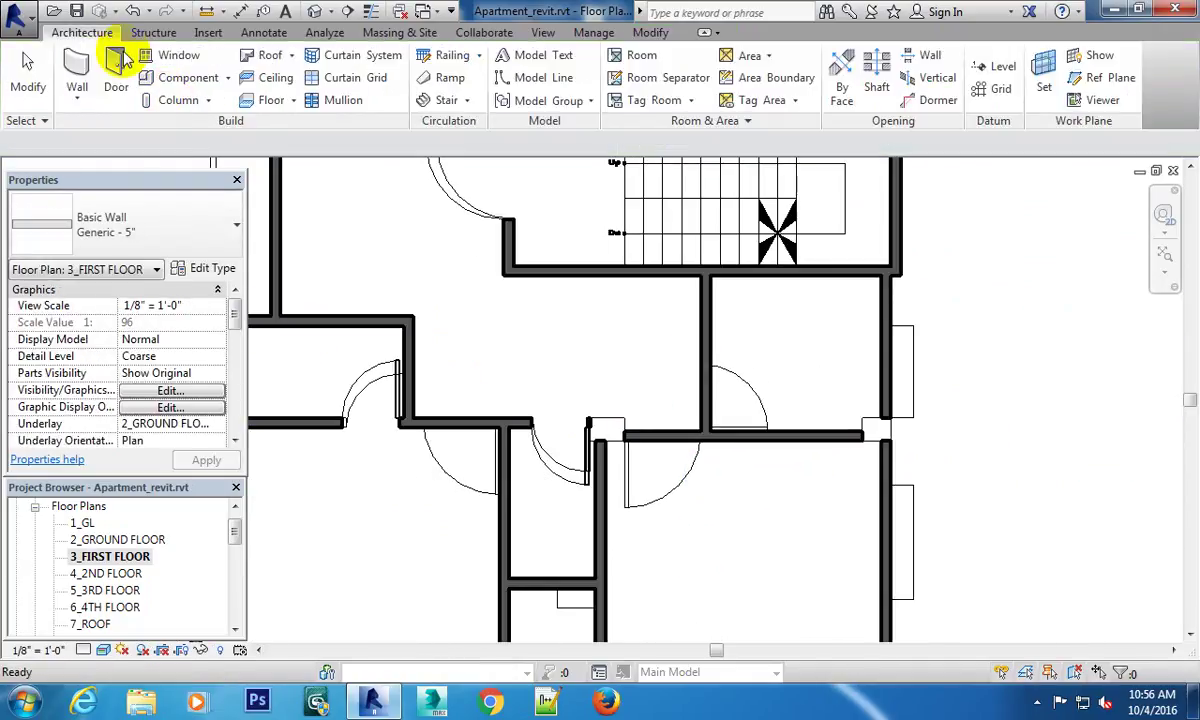
Try the 30" x 80" Single-Panel 2 door type, then exit and deselect.
click(118, 86)
click(188, 235)
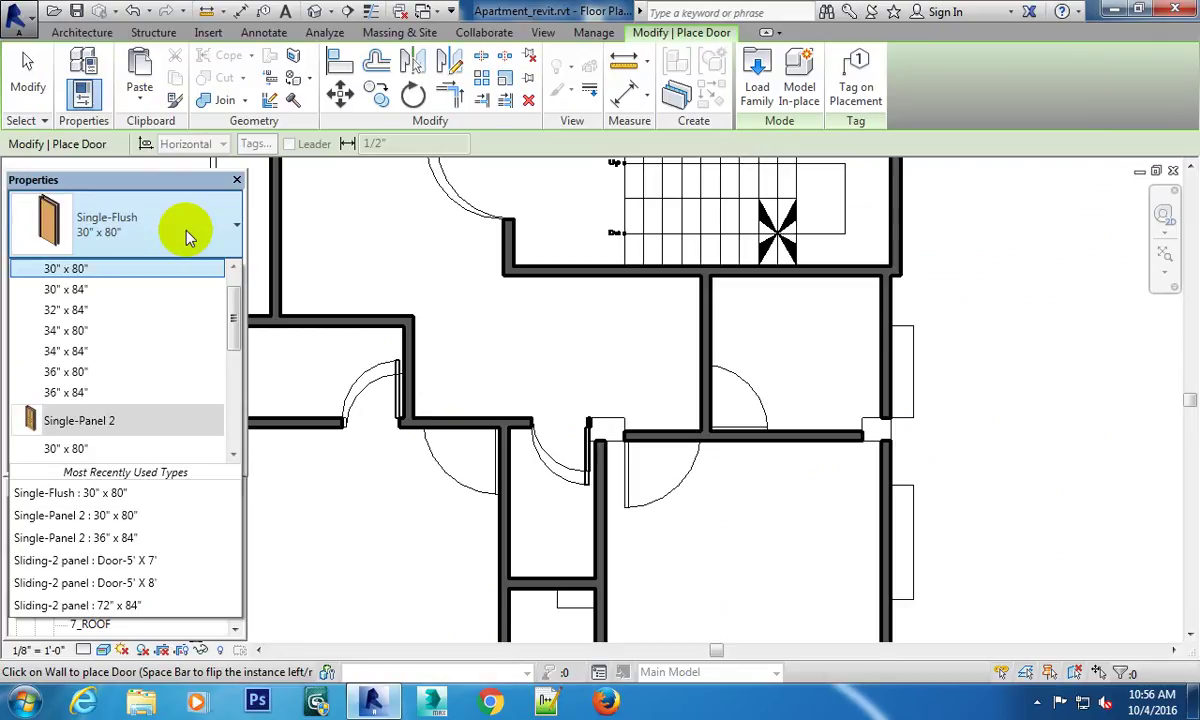
click(88, 452)
scroll(584, 407, down, 3)
scroll(557, 332, down, 1)
key(Escape)
key(Escape)
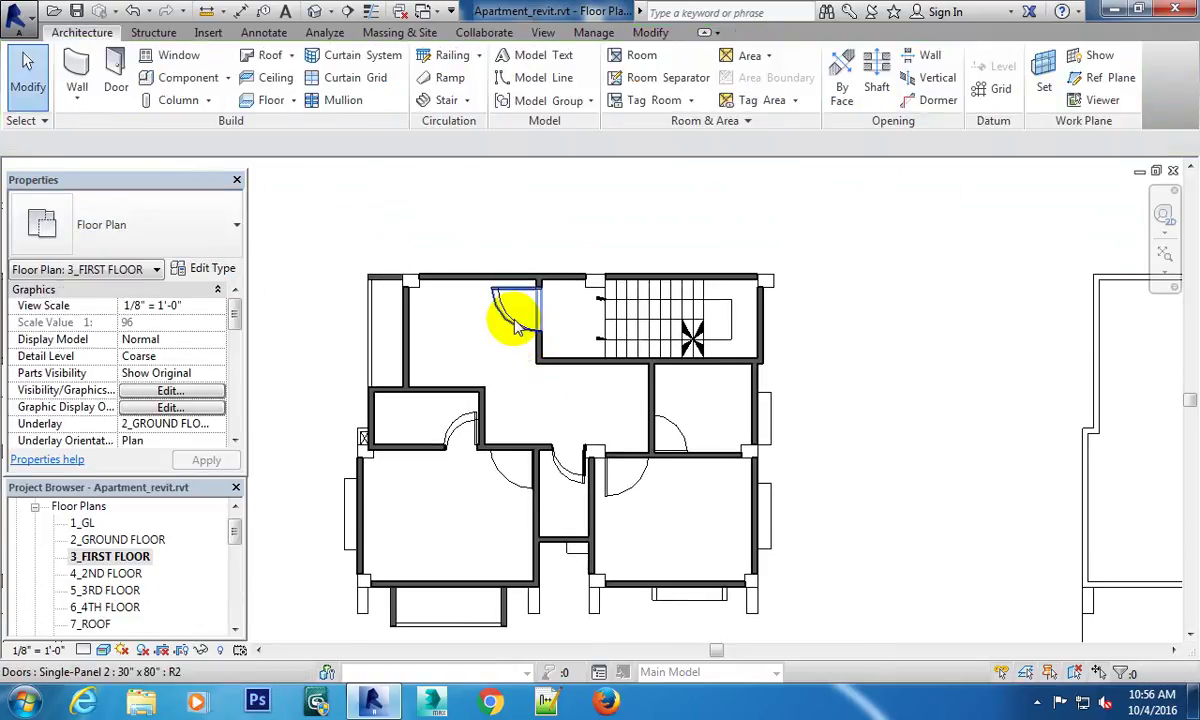
click(515, 325)
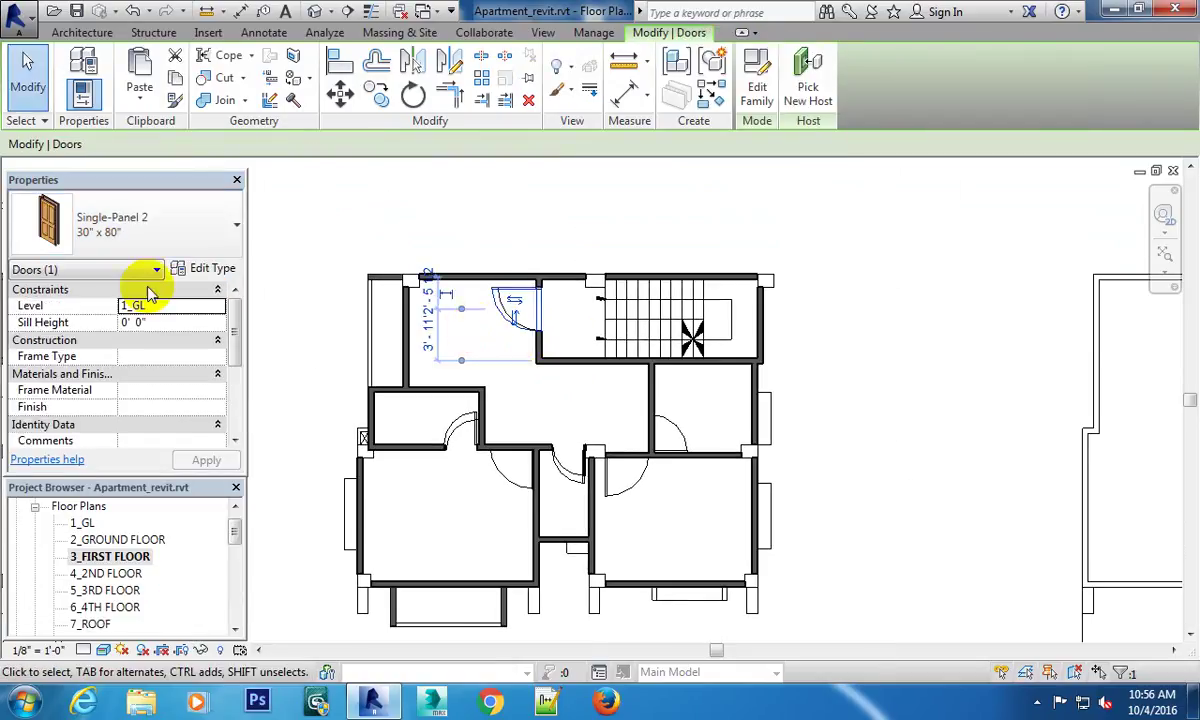
click(500, 475)
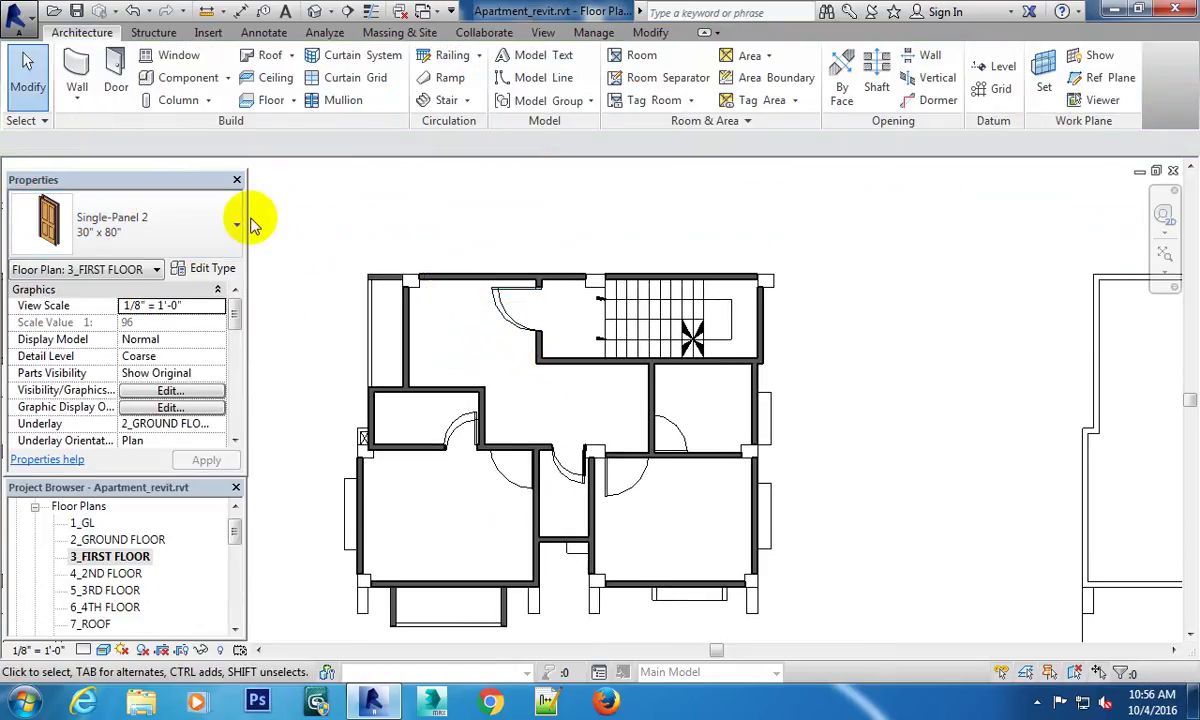
Place a Single-Panel 2 36" x 84" door in the corridor wall and shift it slightly left.
click(117, 86)
click(230, 224)
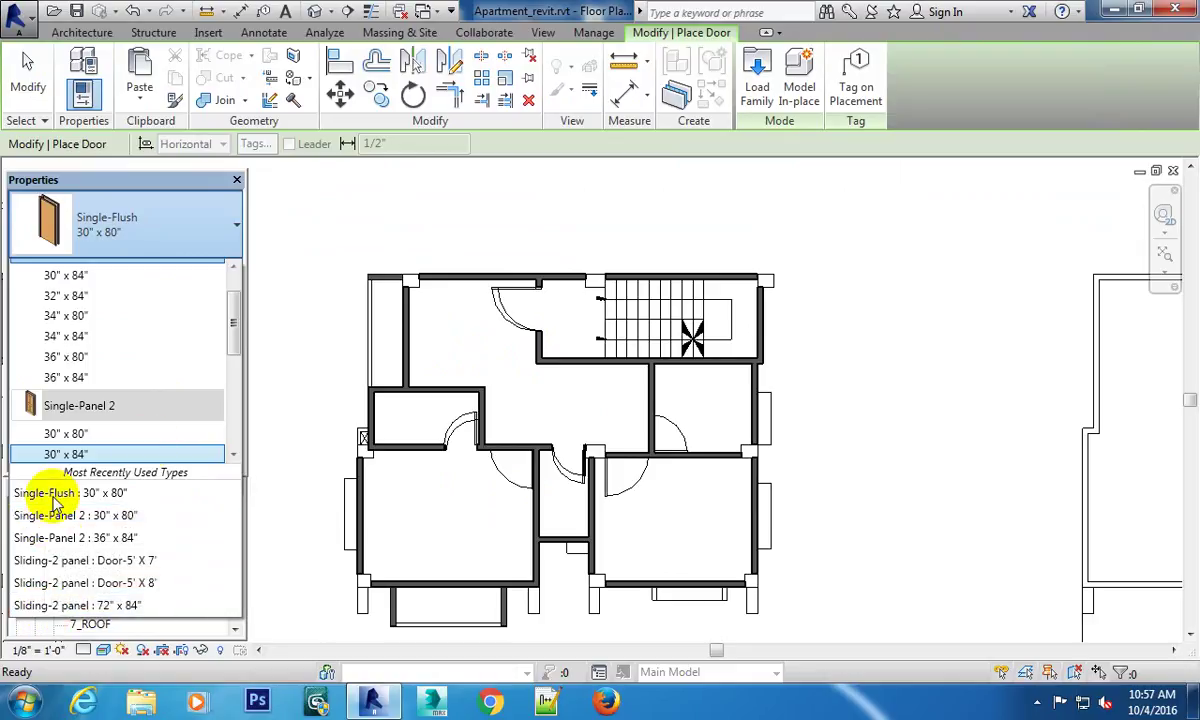
click(115, 538)
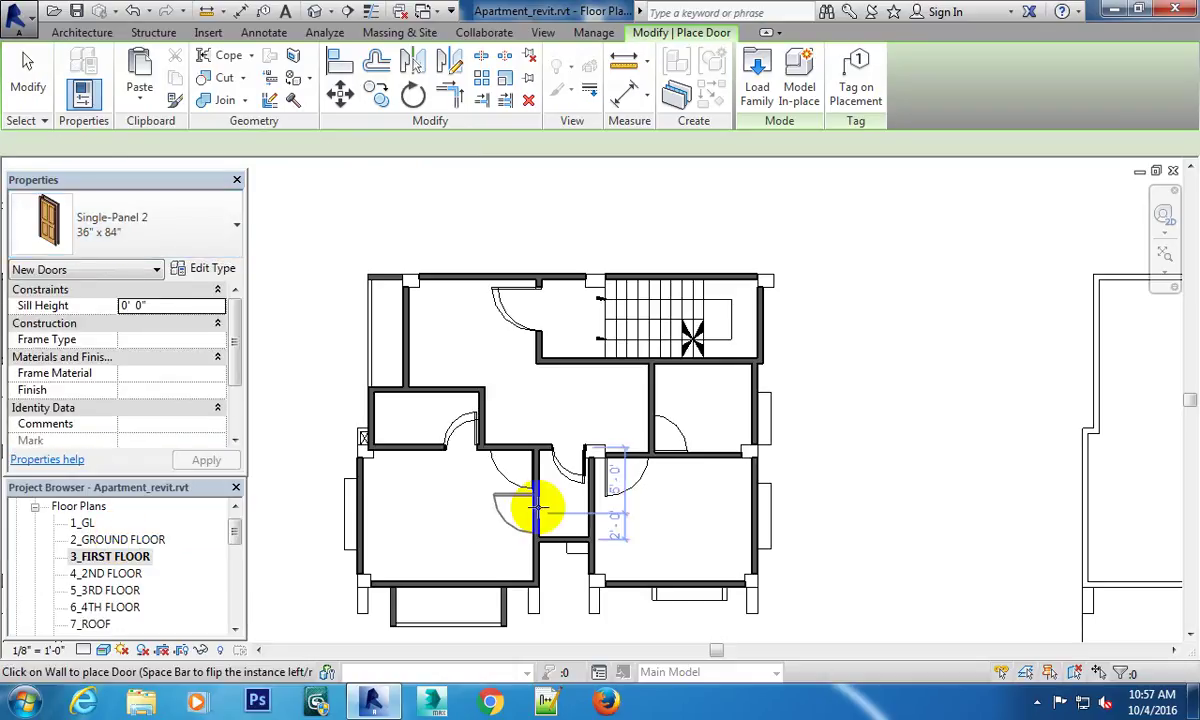
scroll(640, 480, up, 3)
scroll(645, 463, up, 2)
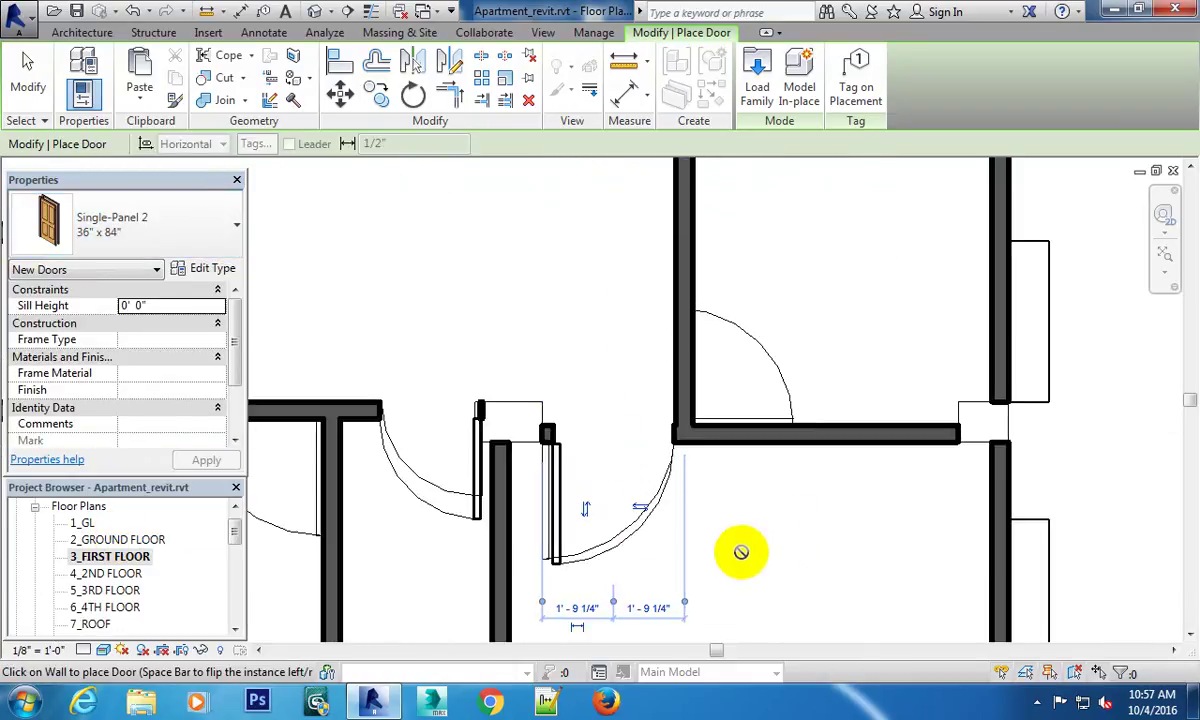
scroll(777, 506, up, 1)
click(643, 514)
key(Escape)
click(624, 487)
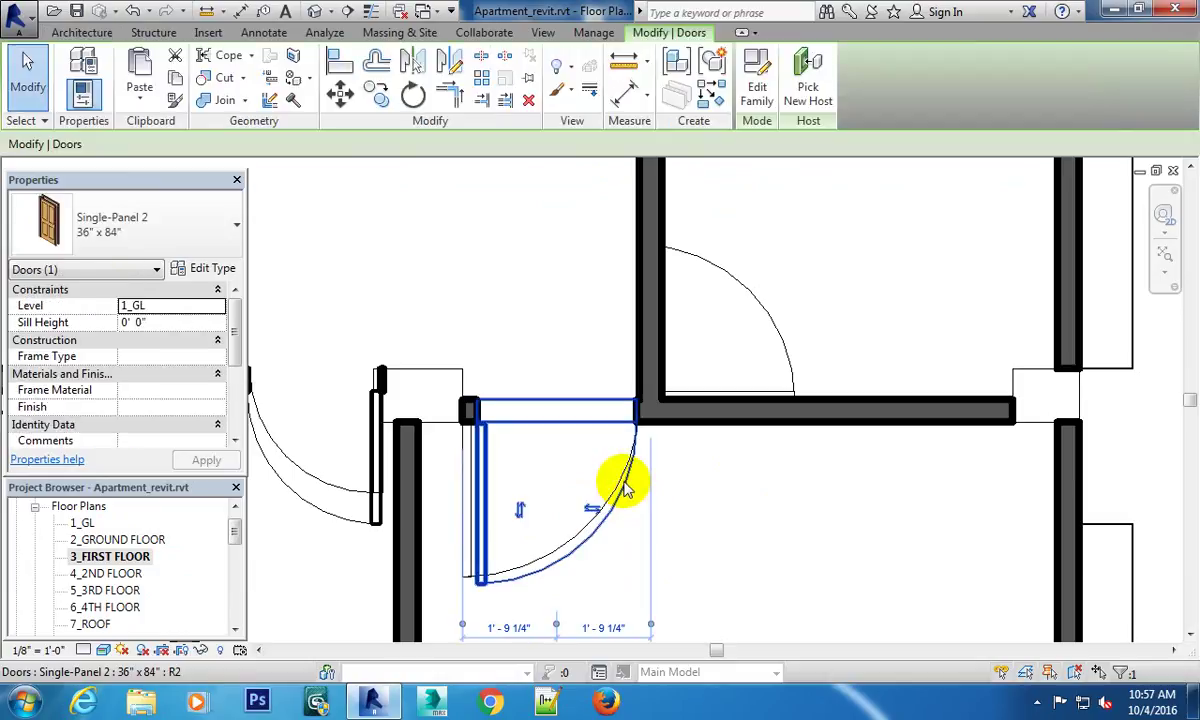
drag(624, 487, 621, 481)
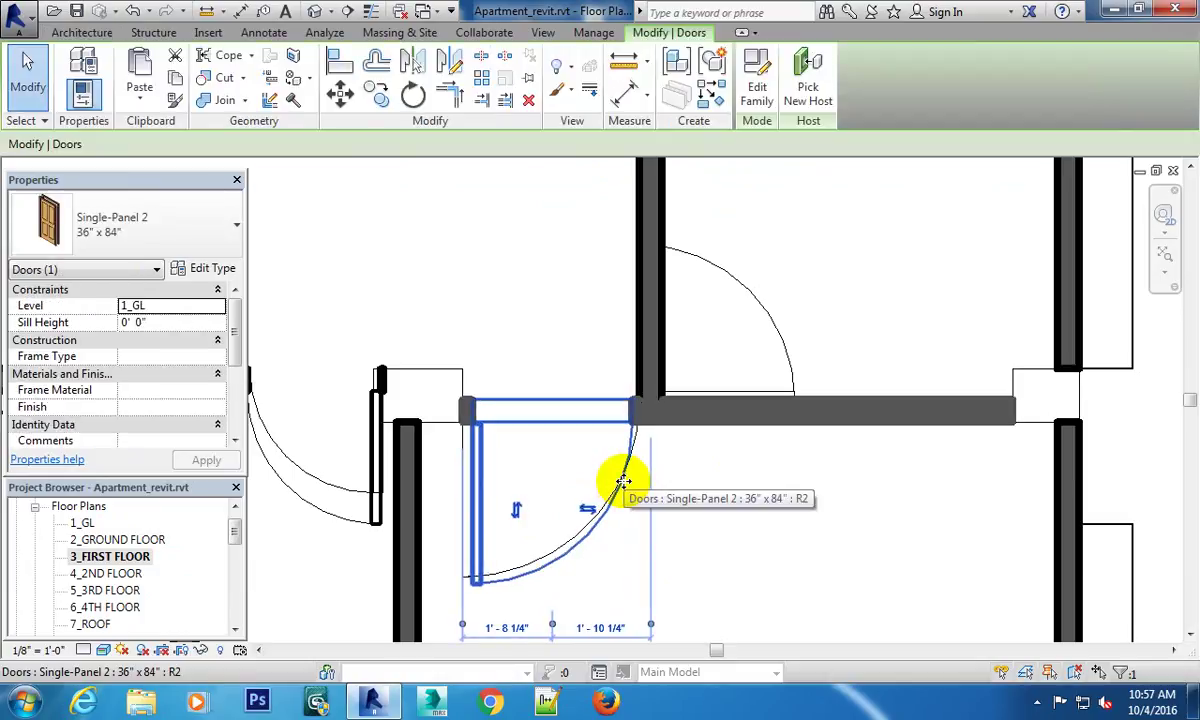
click(611, 375)
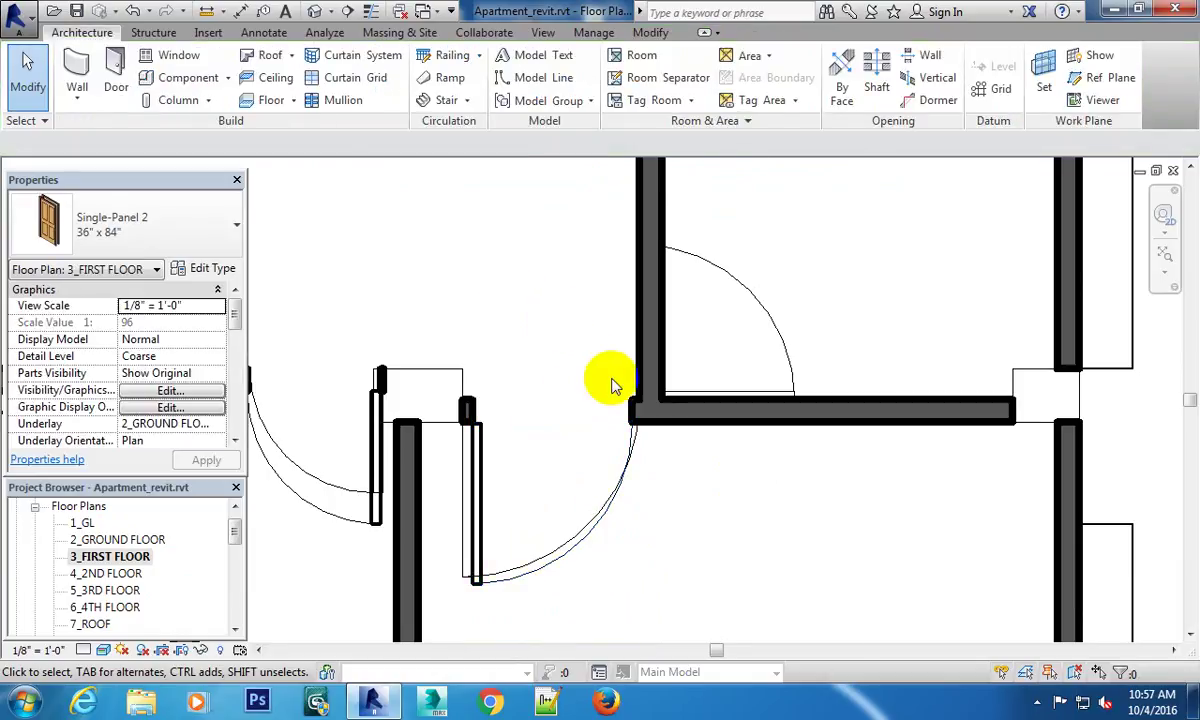
scroll(450, 375, up, 2)
scroll(530, 408, up, 1)
scroll(530, 408, down, 4)
scroll(383, 338, down, 1)
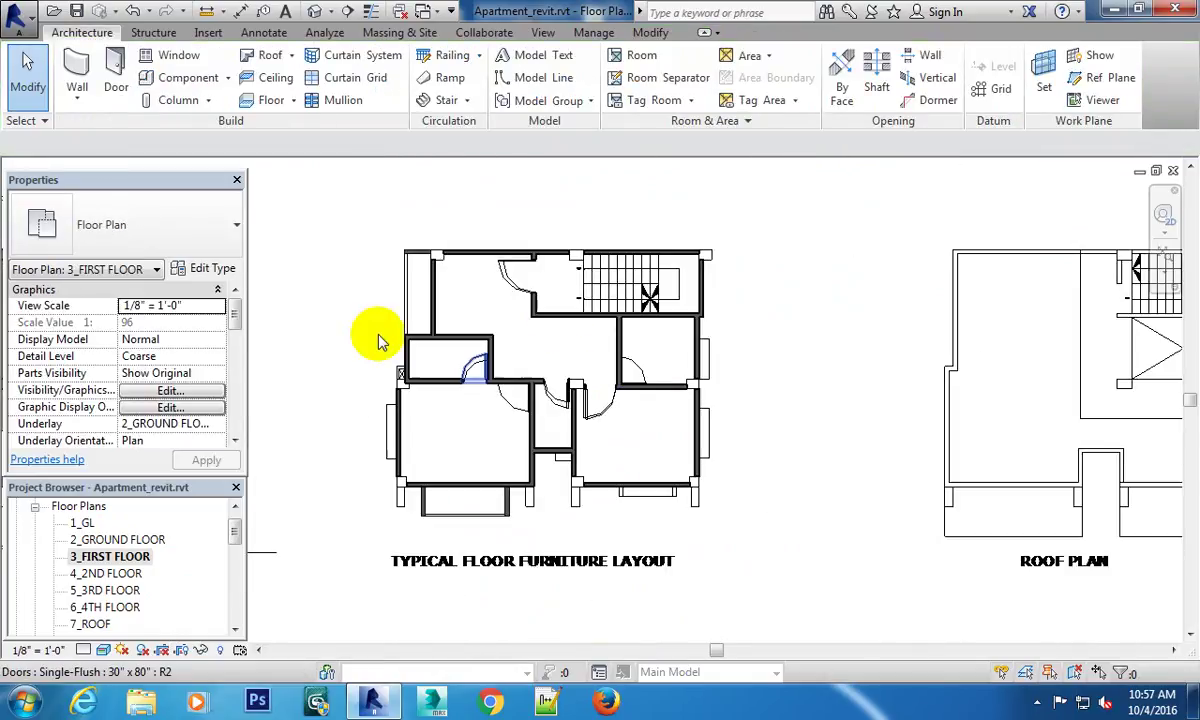
middle_drag(477, 268, 617, 302)
scroll(600, 455, up, 2)
scroll(608, 455, up, 1)
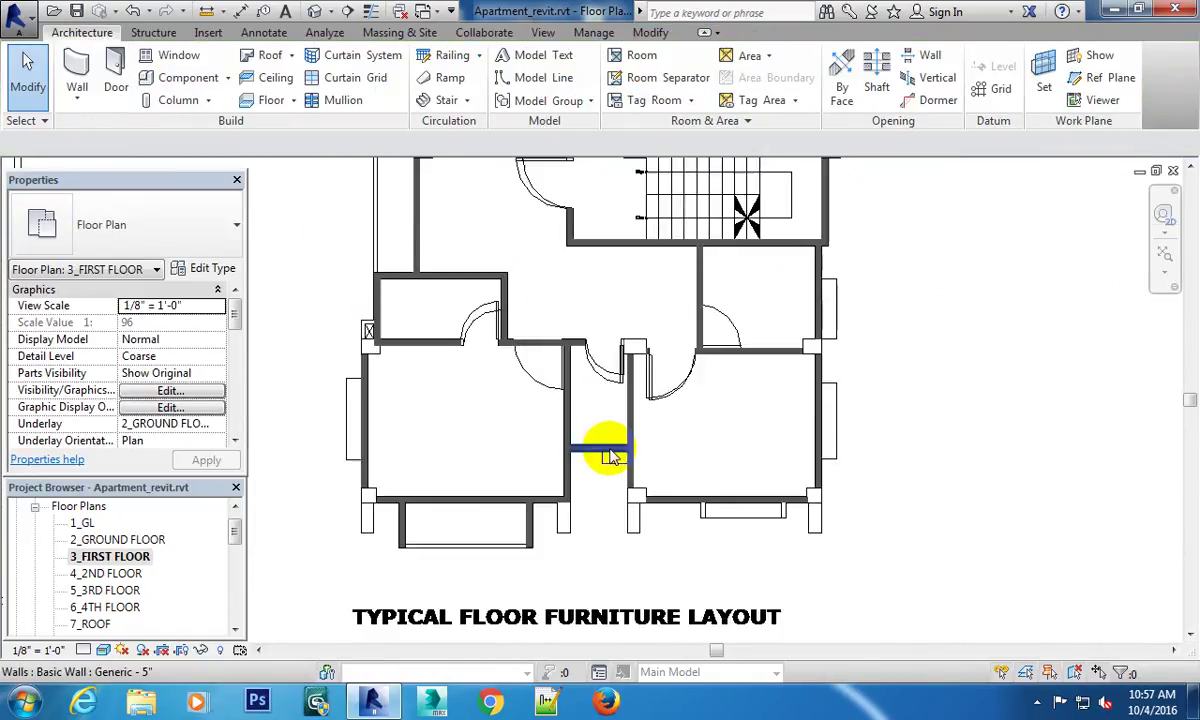
middle_drag(608, 455, 688, 343)
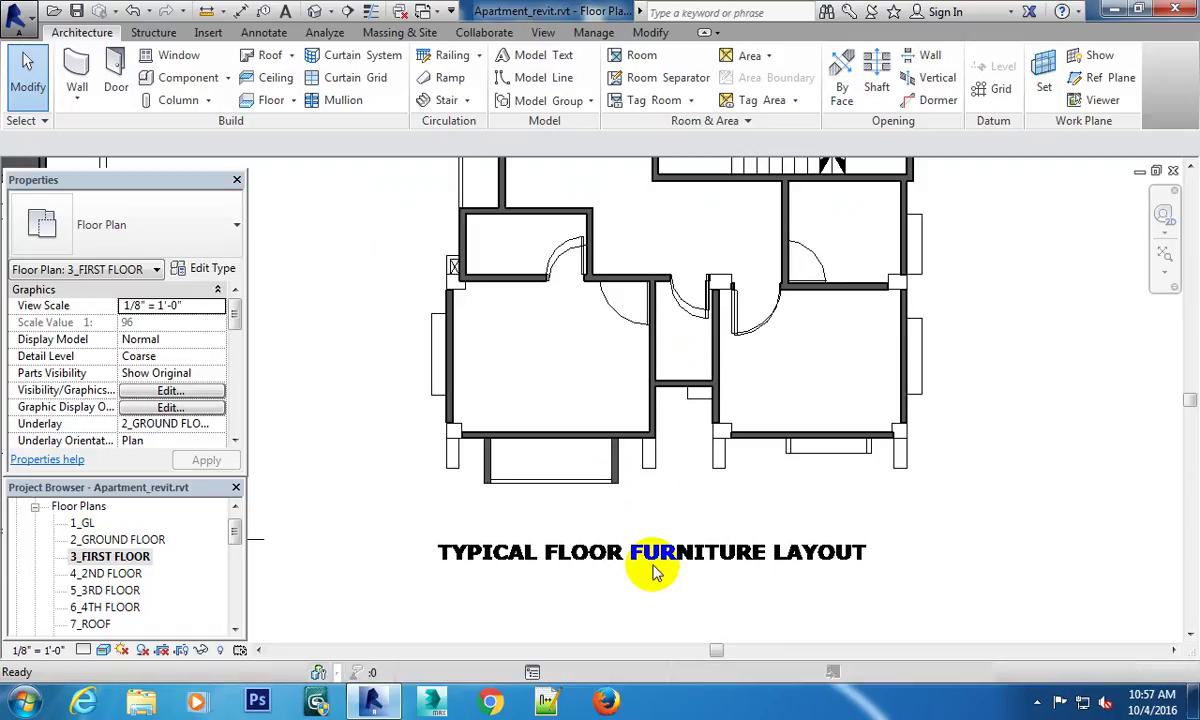
mouse_move(615, 262)
middle_down()
mouse_move(611, 348)
mouse_move(560, 465)
middle_up()
scroll(600, 470, up, 1)
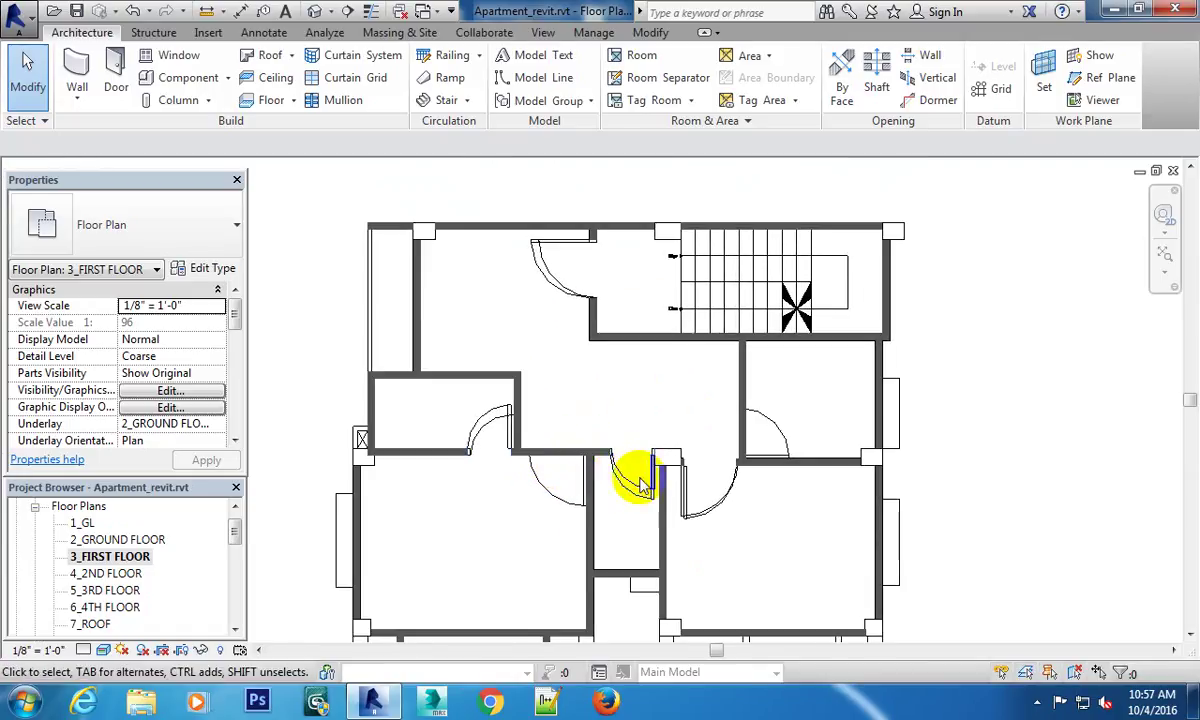
middle_drag(635, 477, 710, 335)
scroll(690, 360, down, 2)
middle_drag(662, 389, 660, 368)
scroll(504, 308, up, 2)
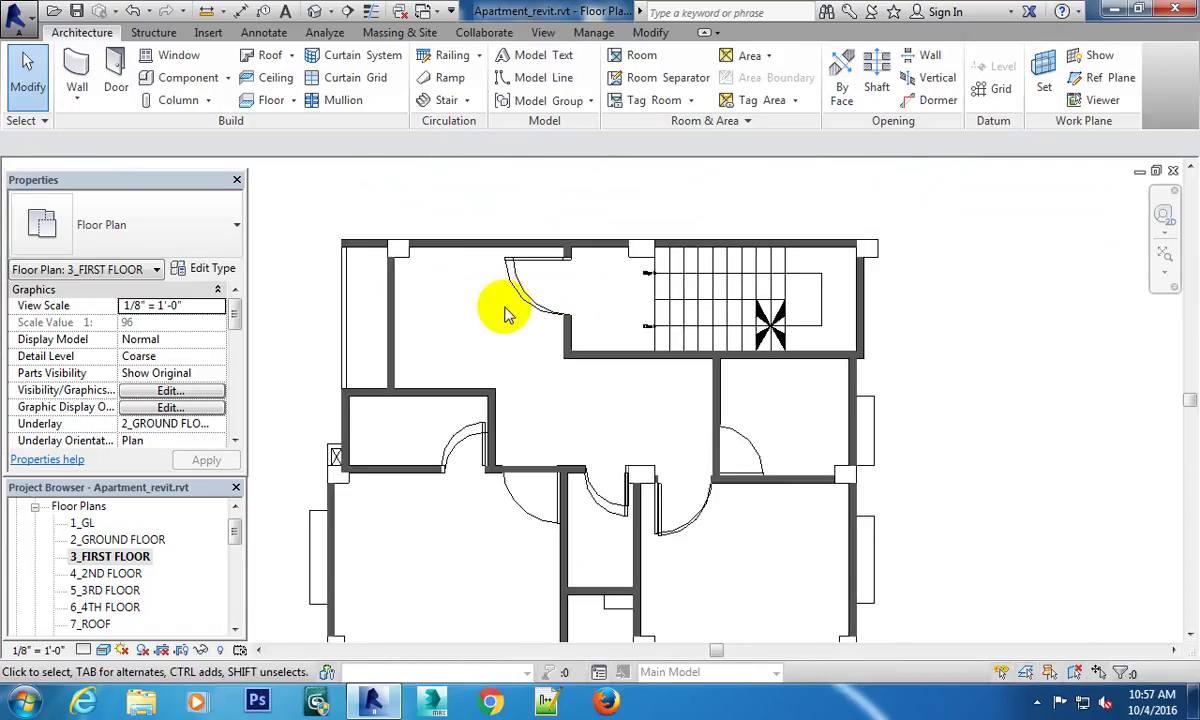
scroll(469, 370, down, 1)
scroll(603, 381, down, 1)
scroll(730, 487, down, 1)
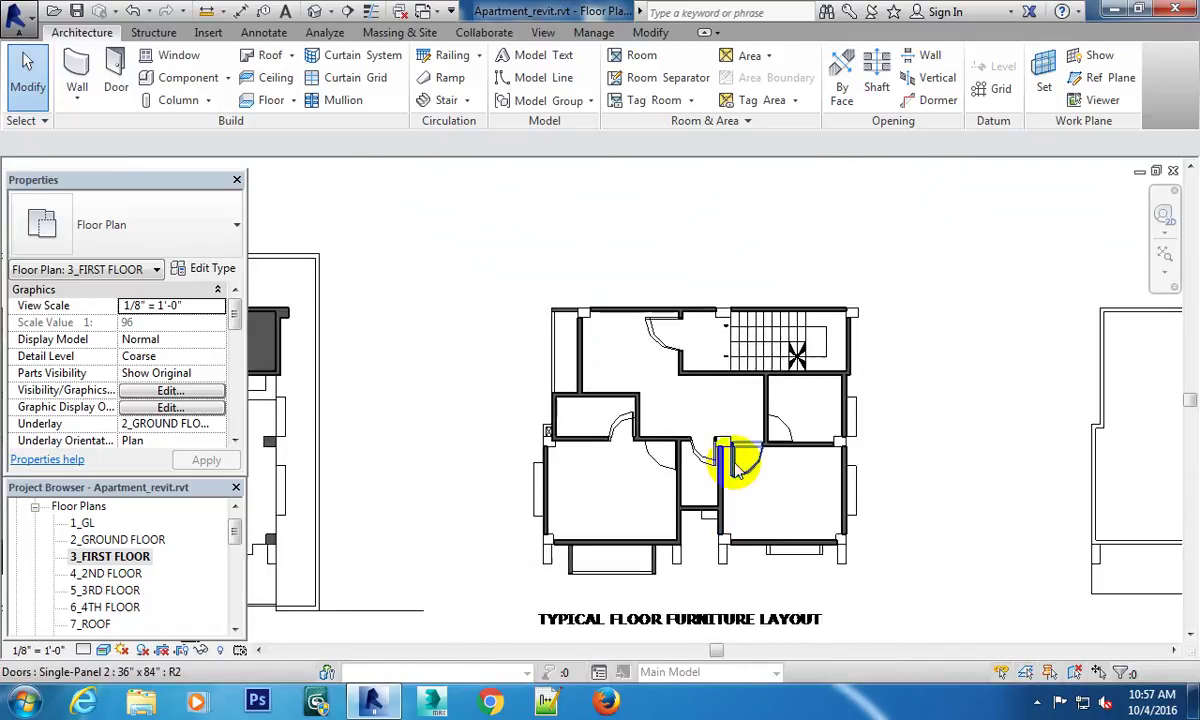
scroll(643, 468, down, 1)
scroll(763, 370, up, 2)
scroll(758, 377, up, 1)
scroll(758, 377, up, 1)
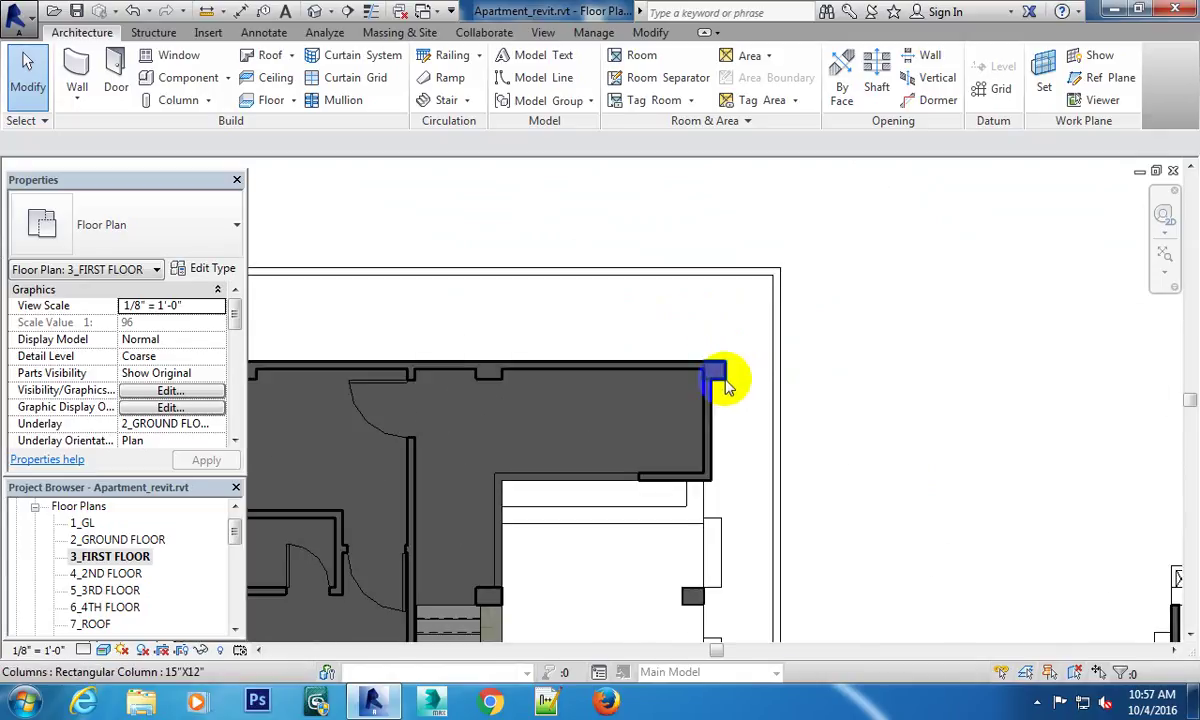
click(716, 372)
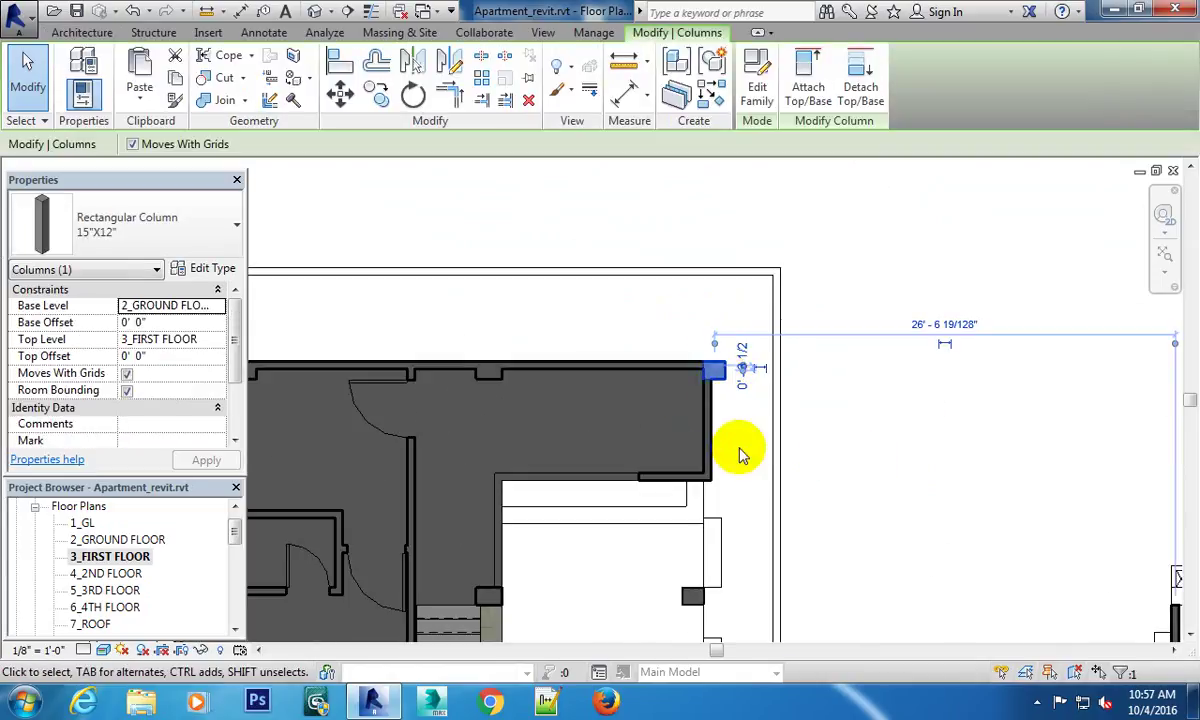
scroll(697, 378, down, 1)
scroll(702, 395, down, 2)
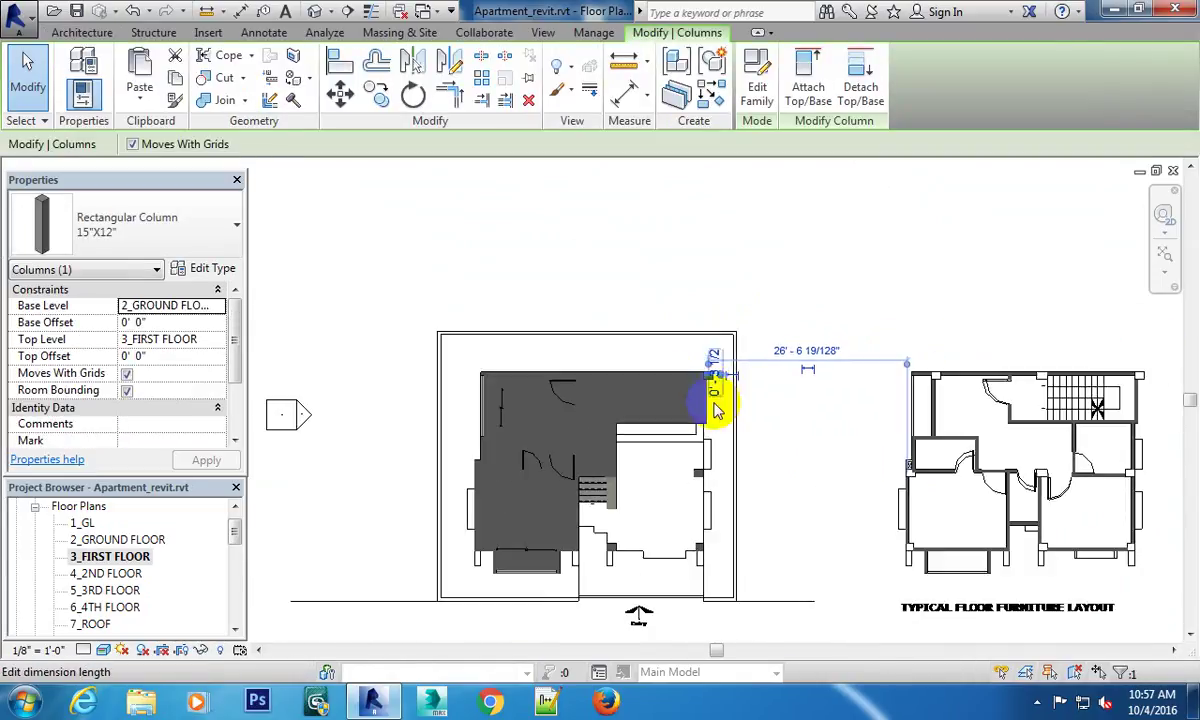
scroll(698, 420, up, 1)
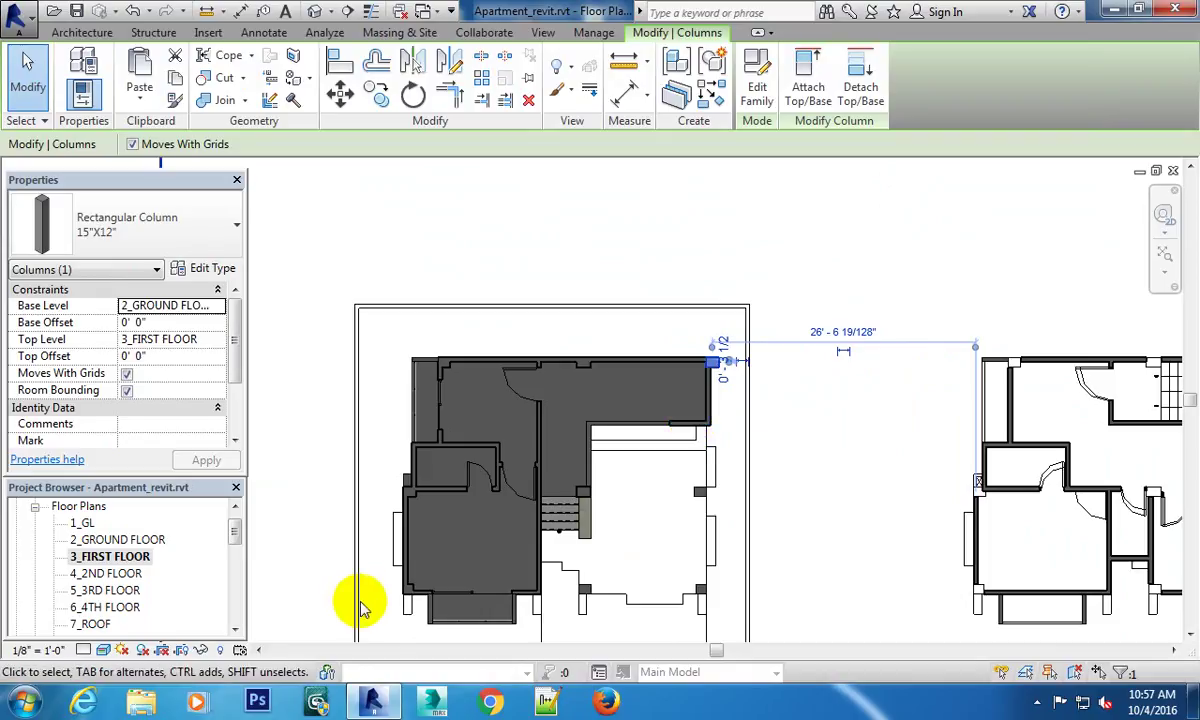
key(Escape)
drag(236, 530, 236, 600)
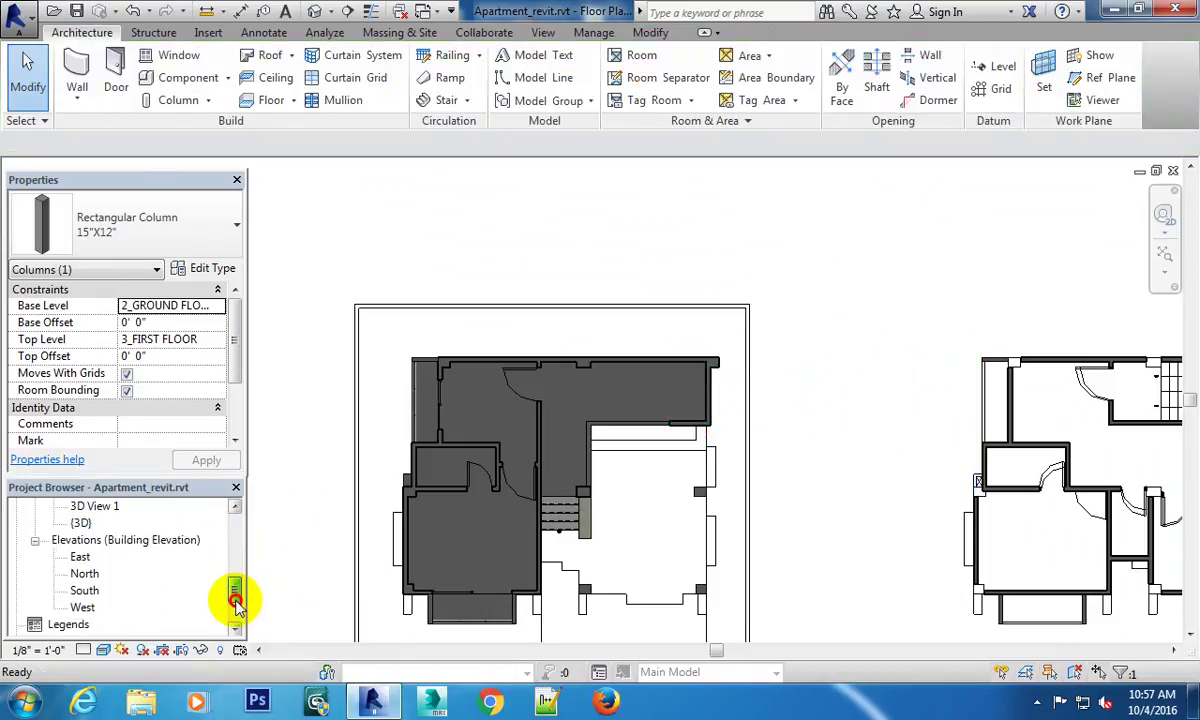
double_click(85, 523)
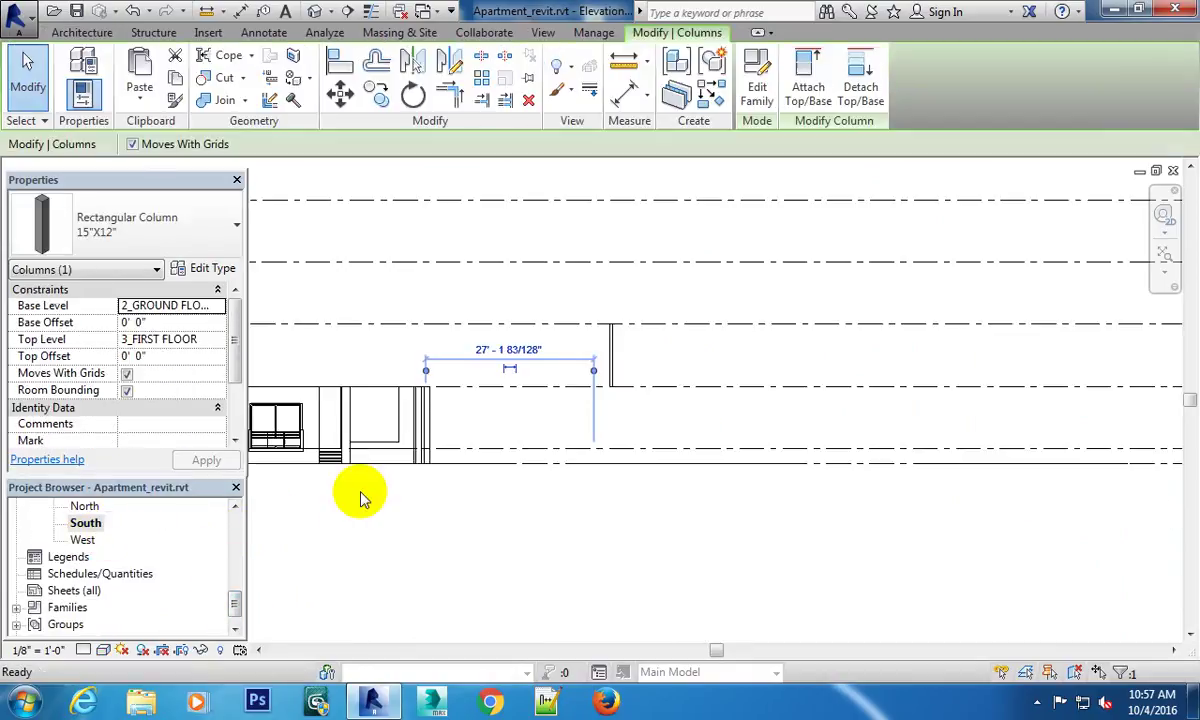
click(696, 420)
middle_drag(720, 428, 1080, 453)
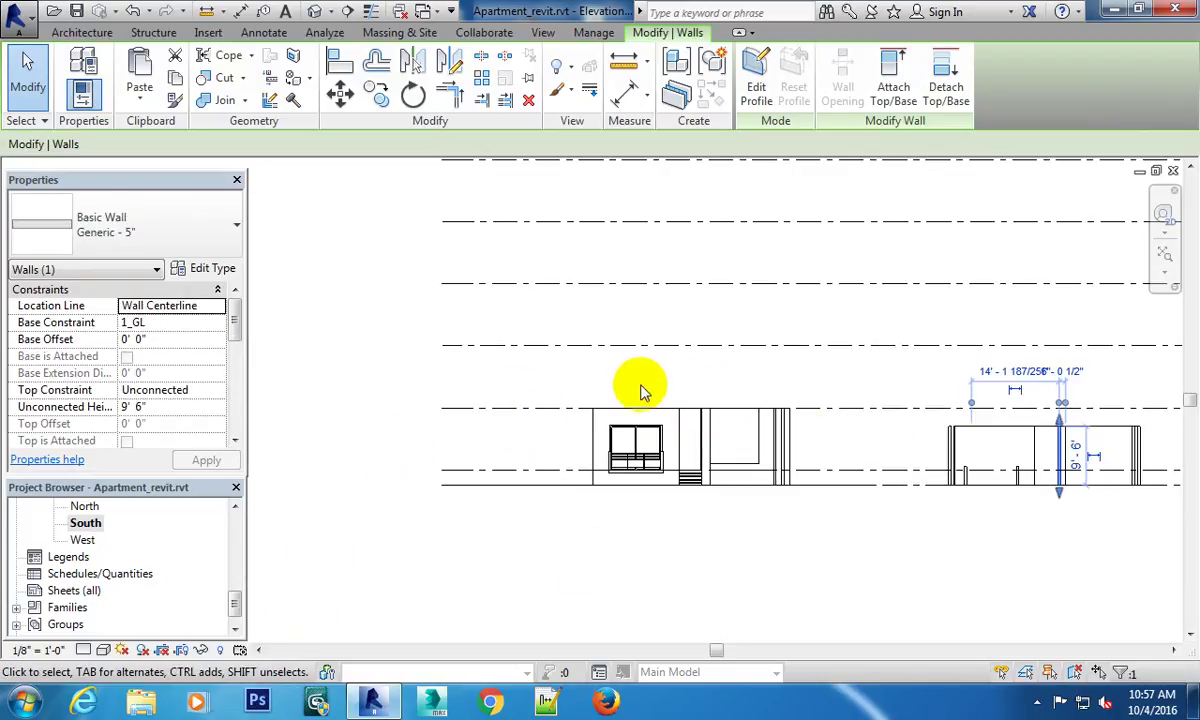
drag(236, 607, 233, 527)
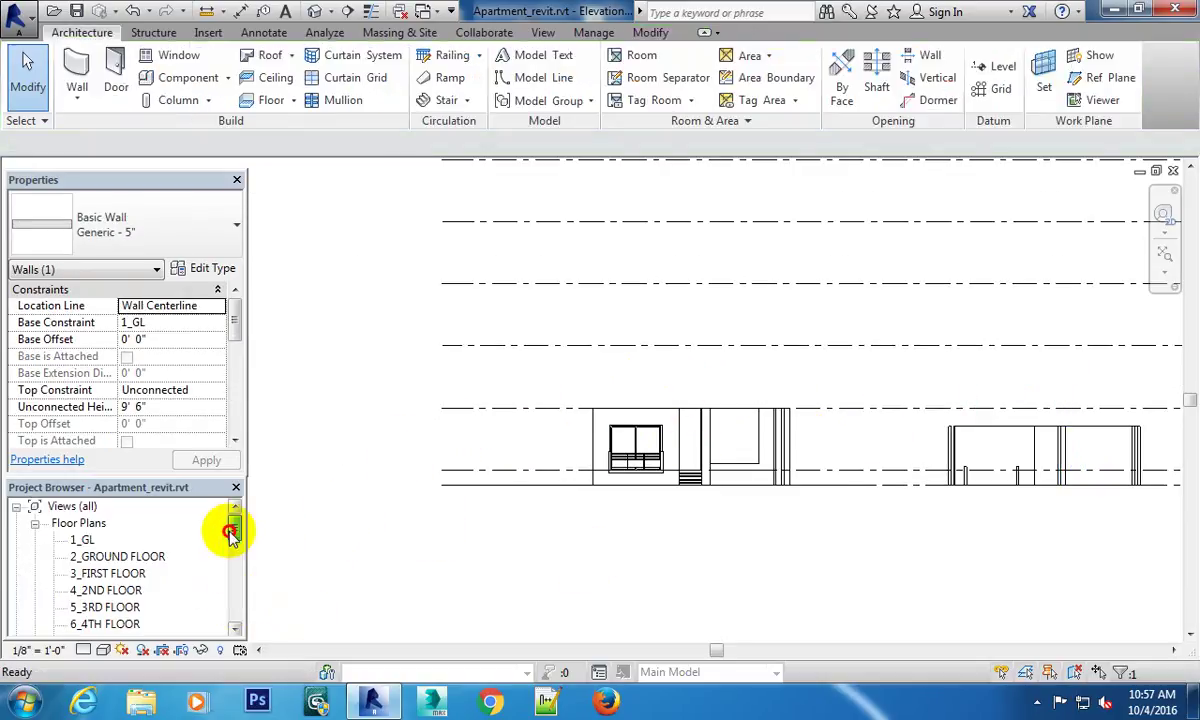
Reopen the 3_FIRST FLOOR plan and clear the current selection.
double_click(113, 574)
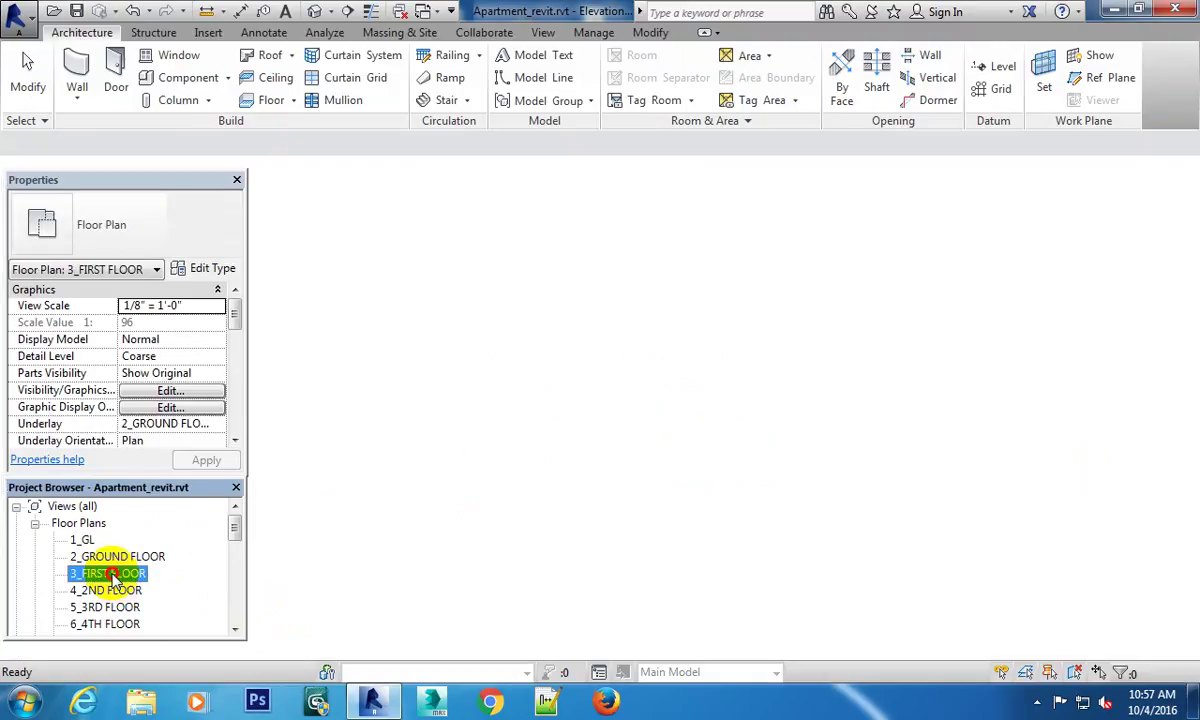
click(550, 390)
click(600, 400)
scroll(403, 385, up, 3)
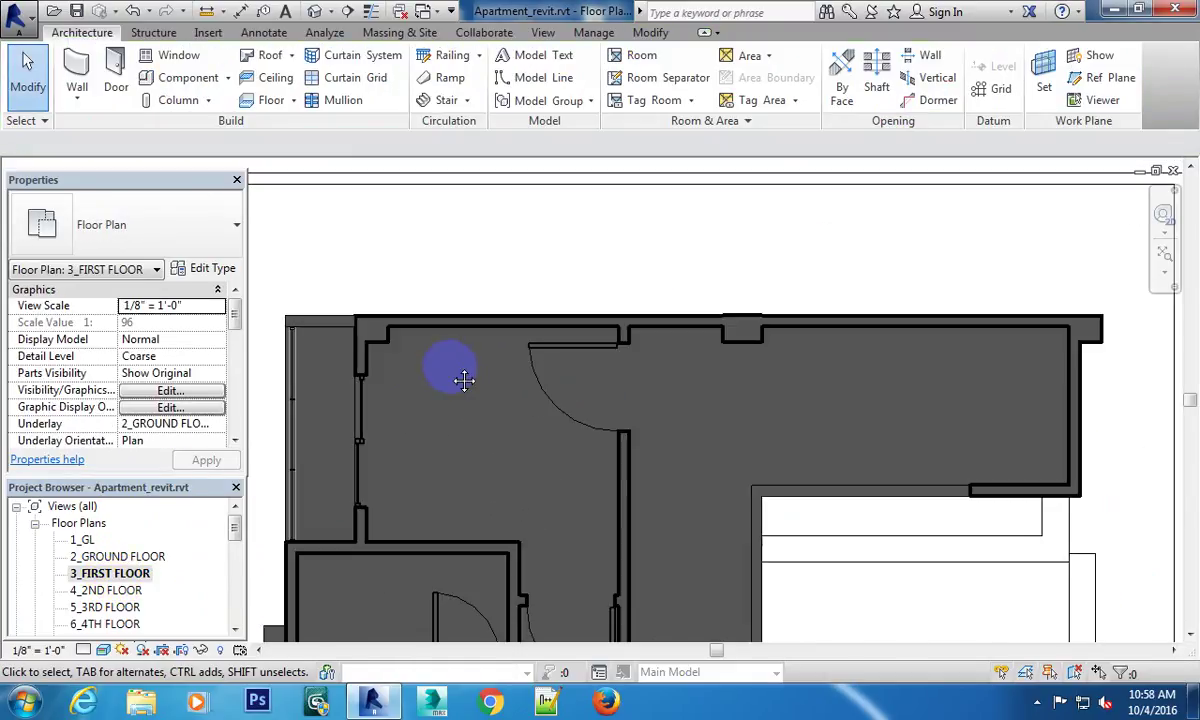
scroll(638, 345, down, 2)
scroll(605, 360, up, 2)
Select the top-wall corner columns plus the columns by the right wall and stairs.
click(615, 418)
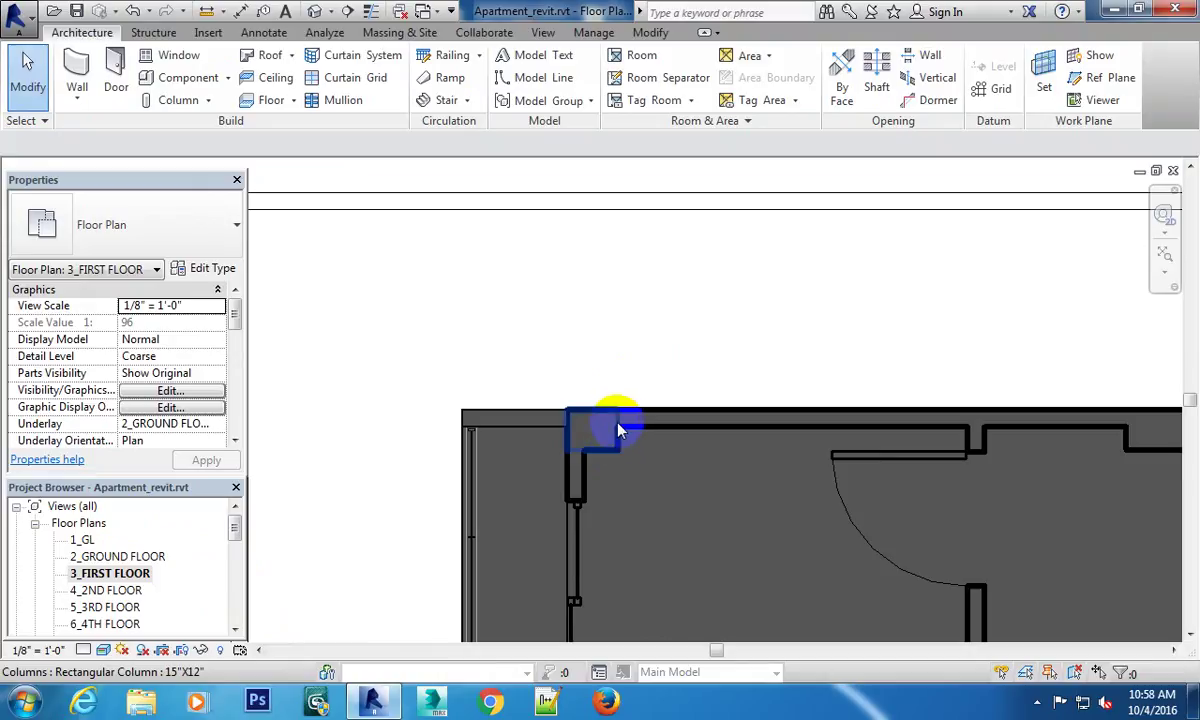
scroll(745, 463, down, 3)
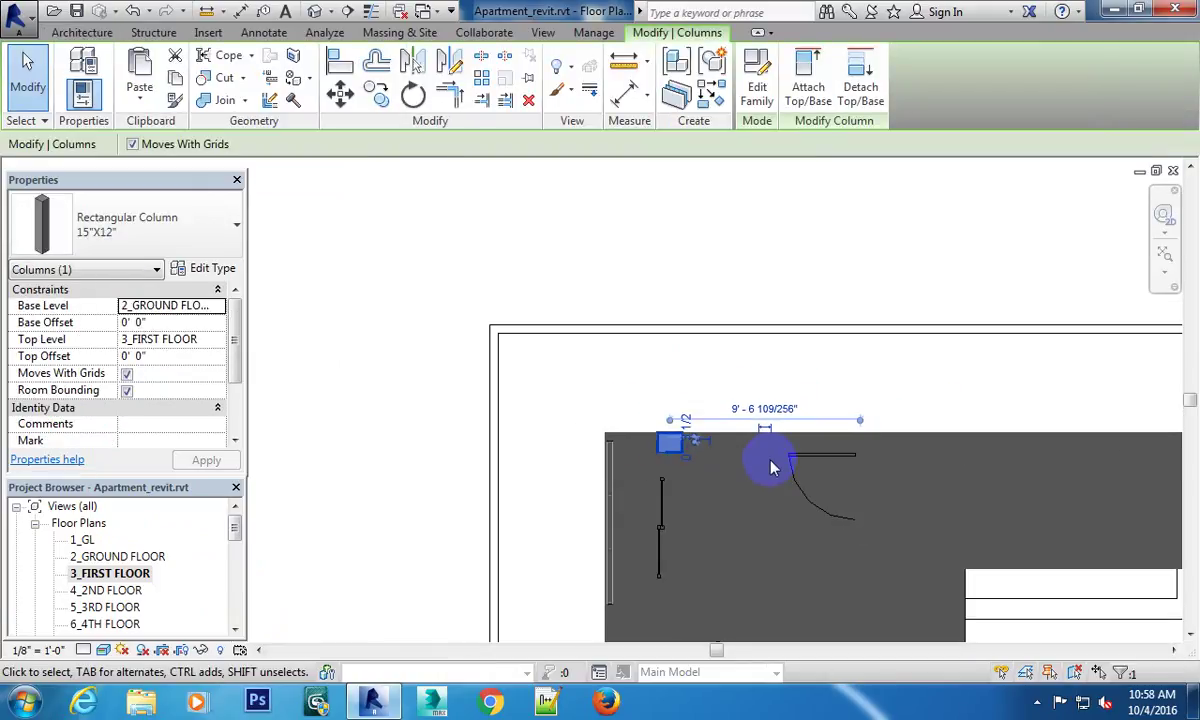
scroll(742, 375, up, 1)
scroll(707, 372, up, 1)
scroll(695, 365, up, 1)
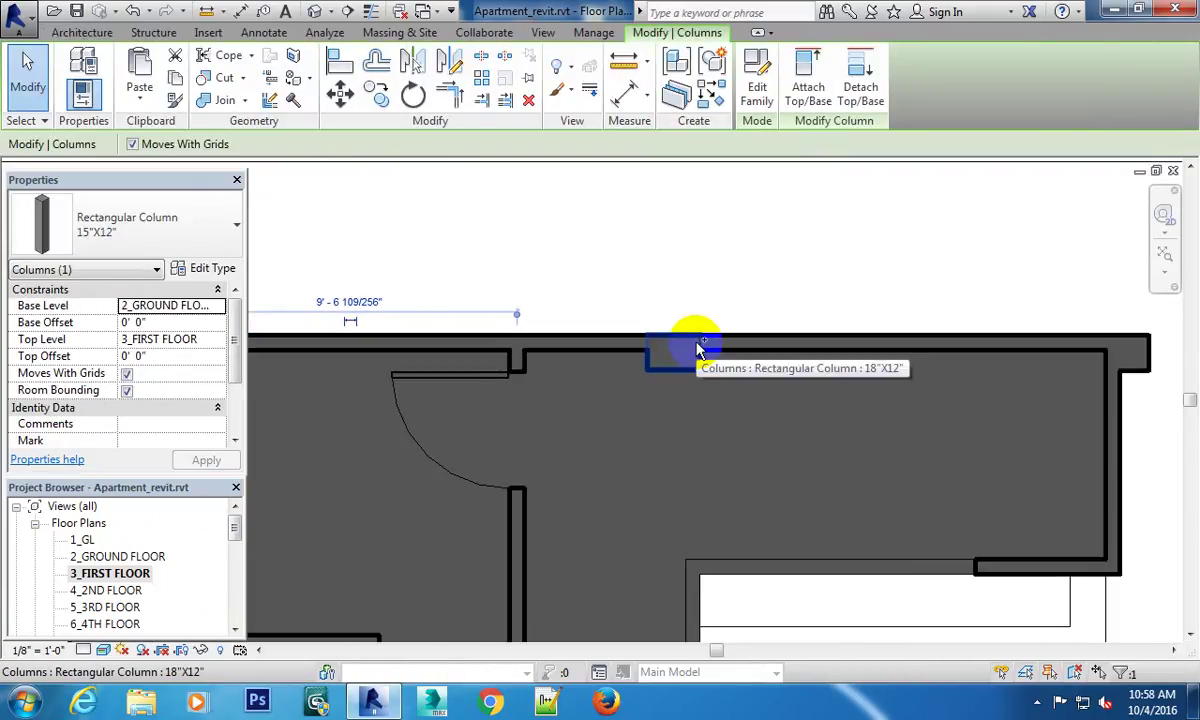
ctrl+click(700, 350)
middle_drag(775, 402, 630, 405)
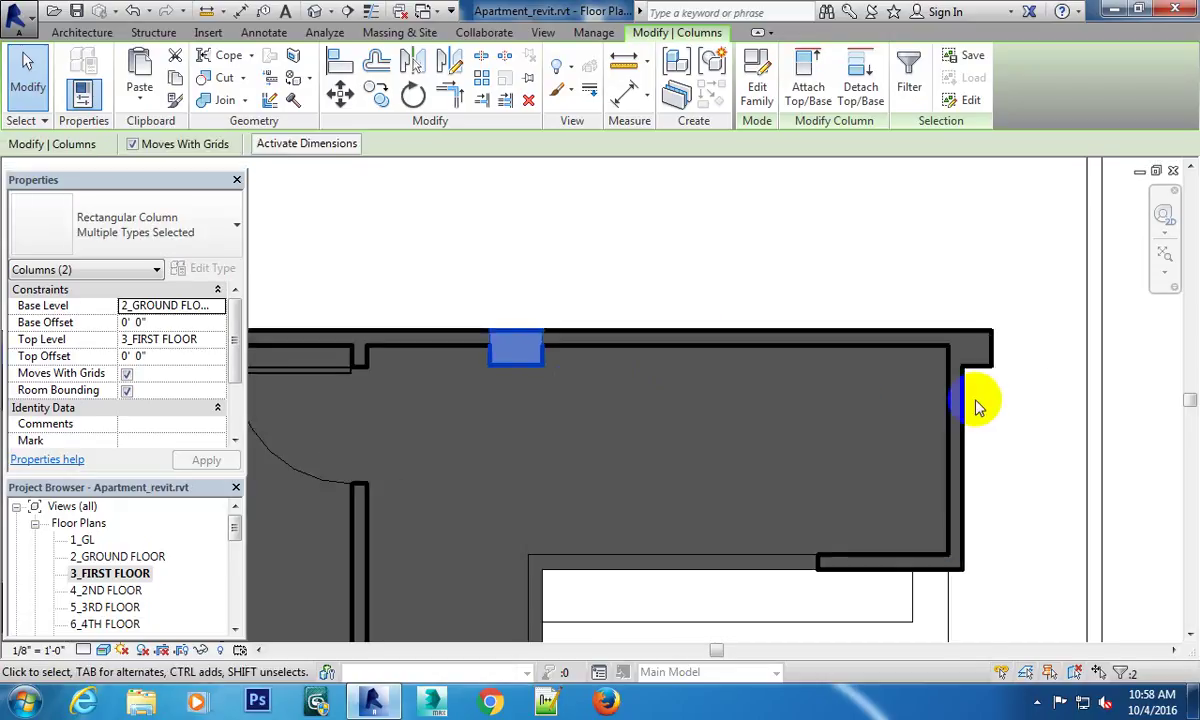
ctrl+click(990, 350)
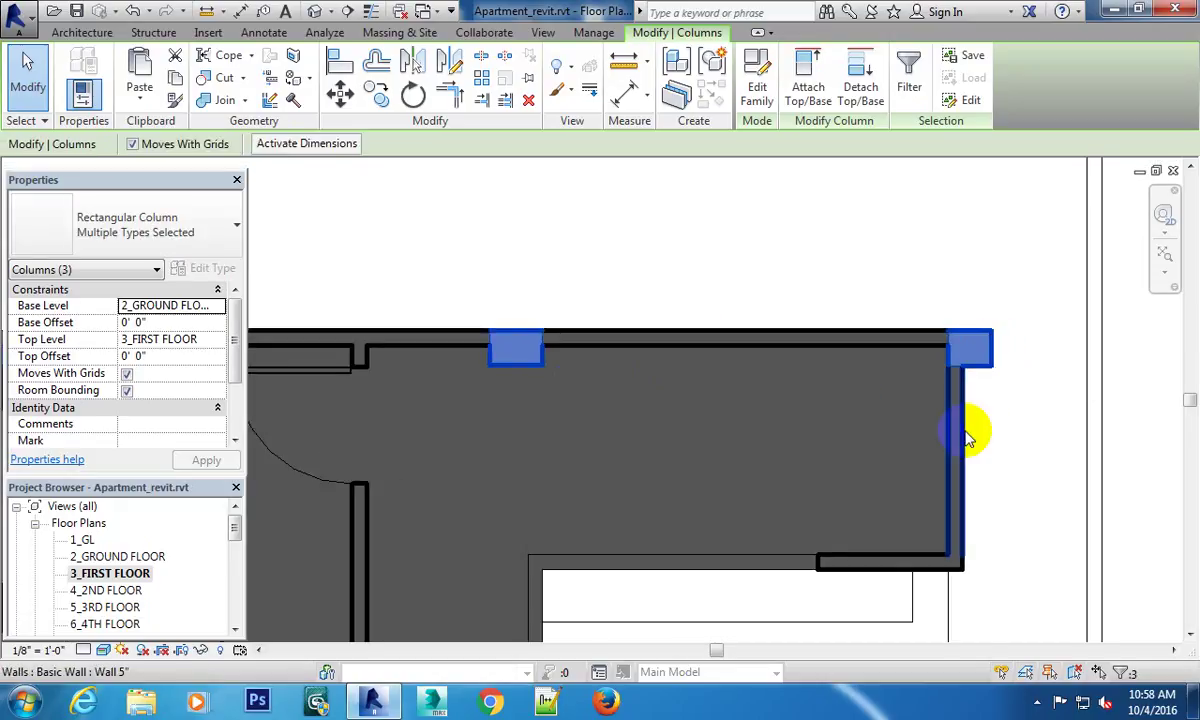
middle_drag(978, 429, 755, 455)
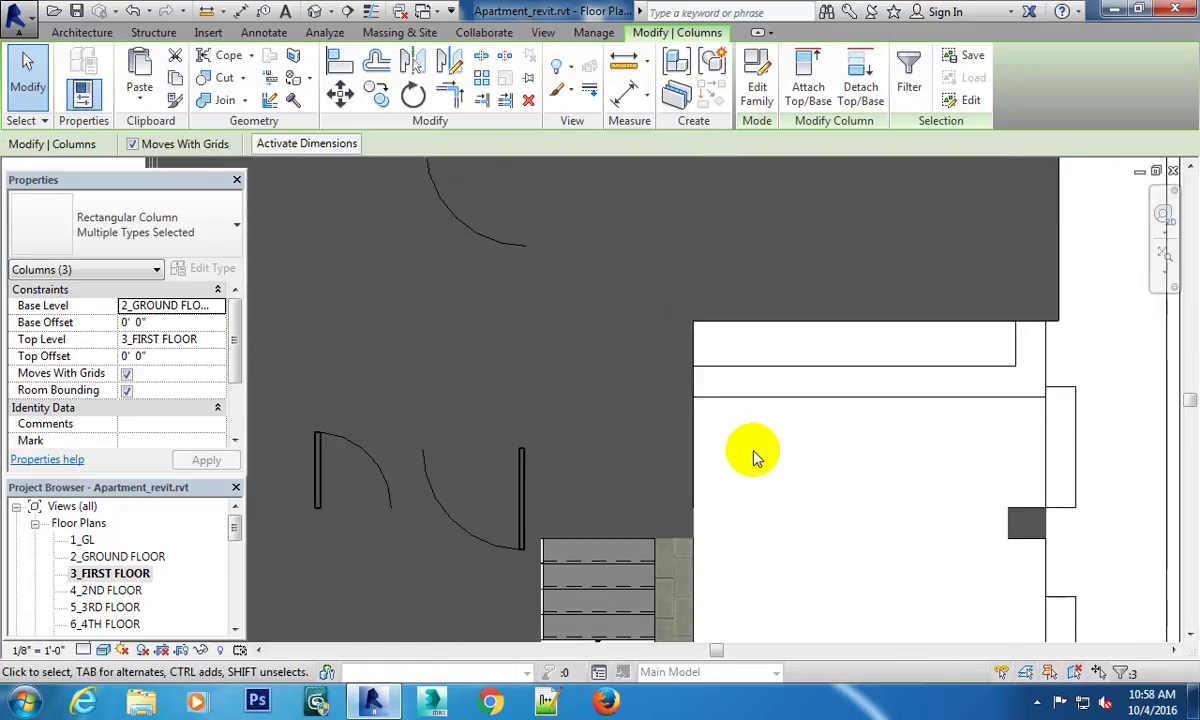
scroll(705, 437, down, 2)
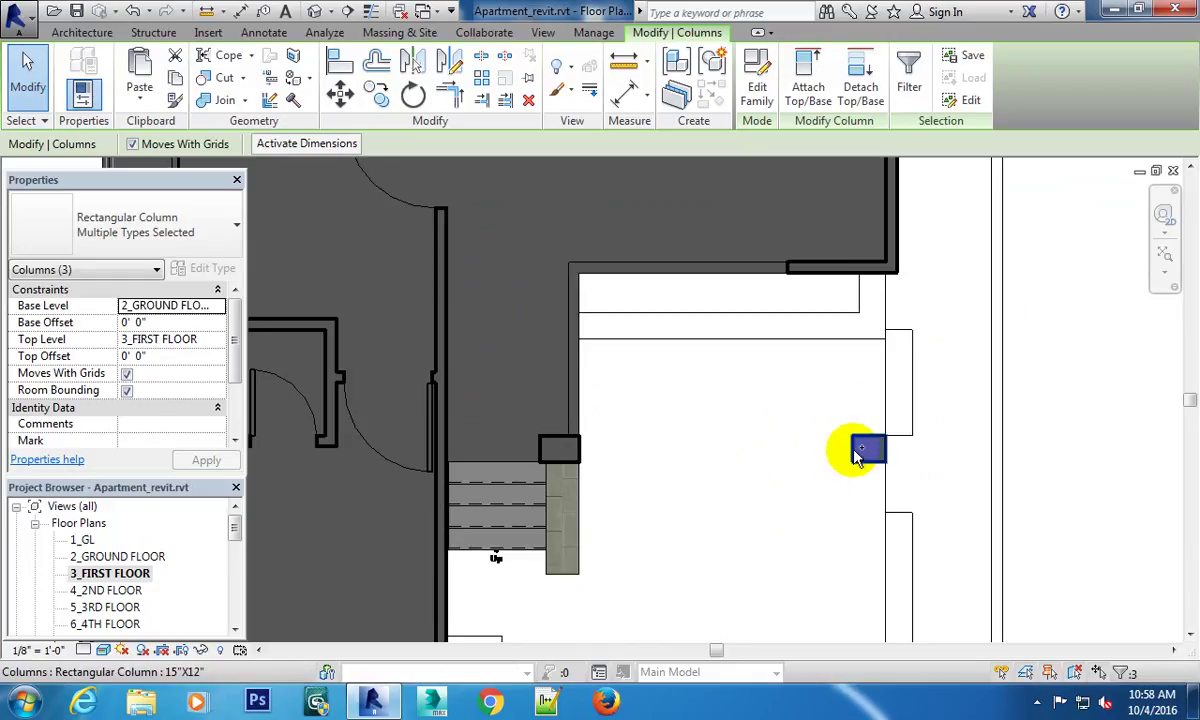
ctrl+click(548, 447)
ctrl+click(546, 447)
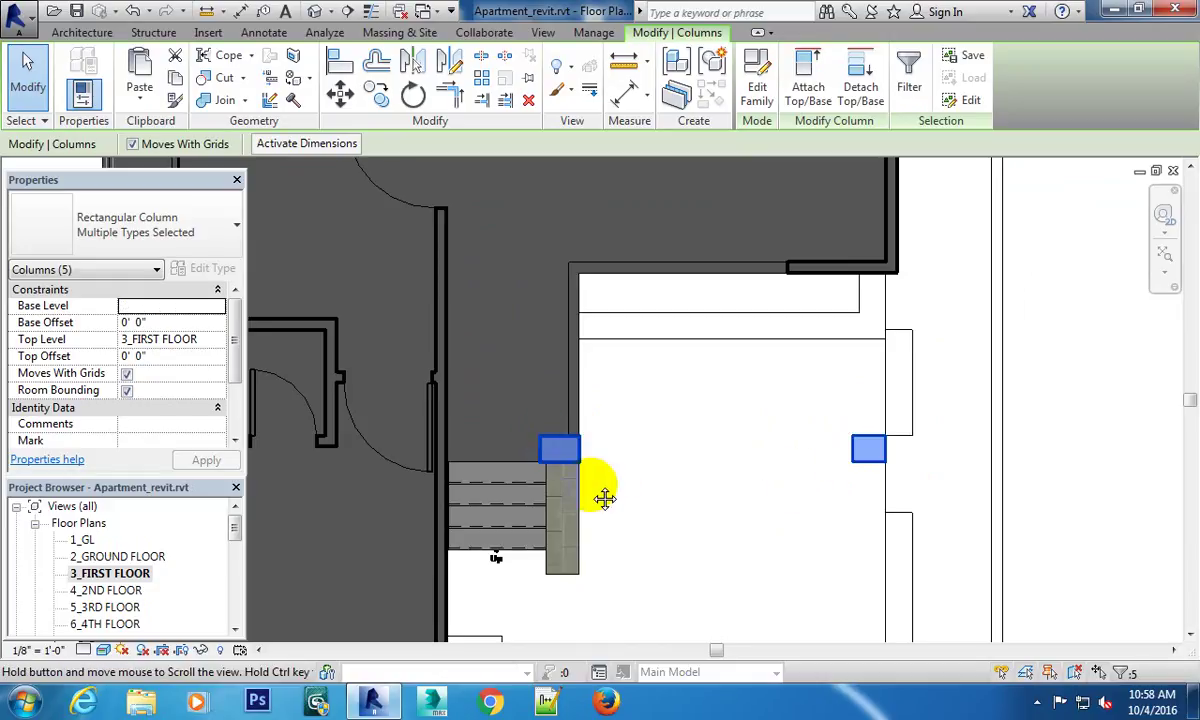
Add the front-step, right-hand, front-corner and last columns to reach nine, then zoom out.
middle_drag(603, 498, 621, 400)
ctrl+click(664, 418)
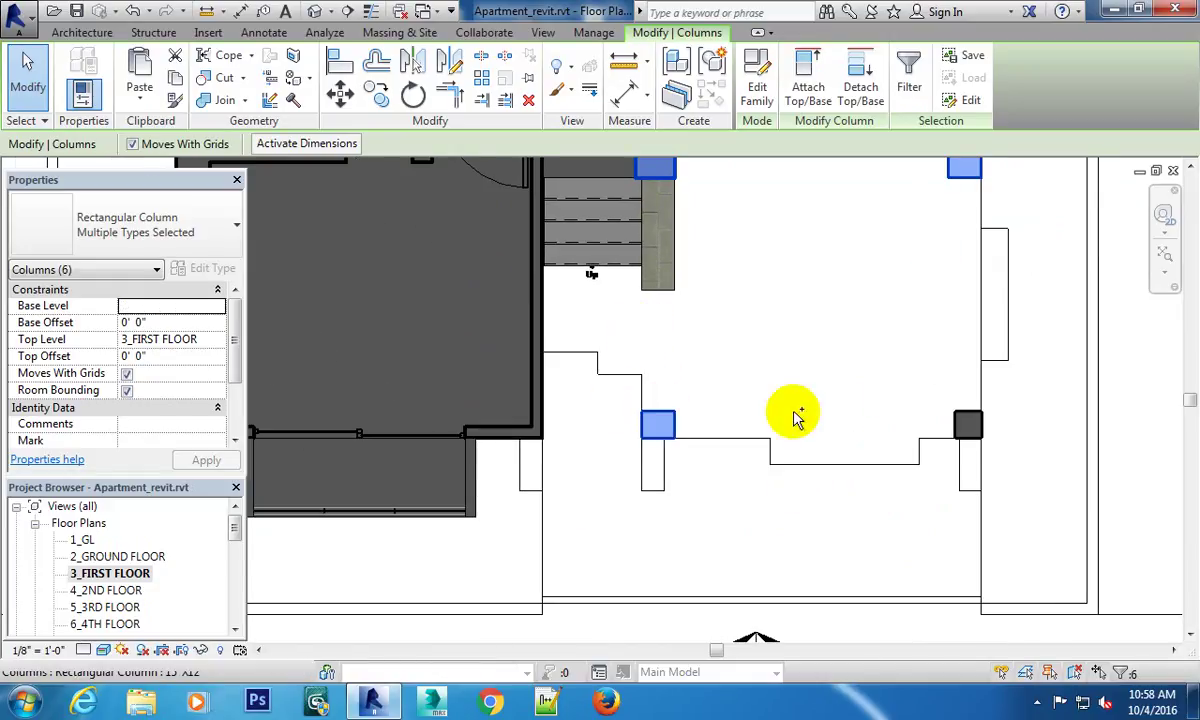
ctrl+click(962, 422)
middle_drag(804, 428, 781, 458)
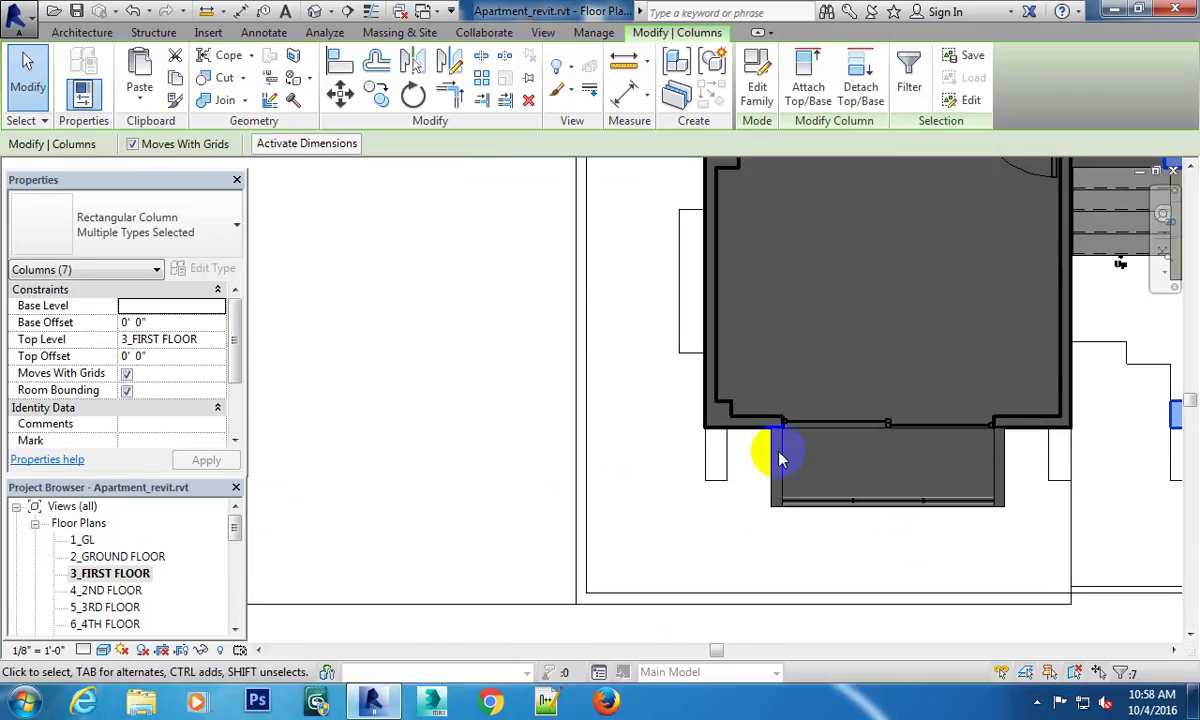
ctrl+click(735, 410)
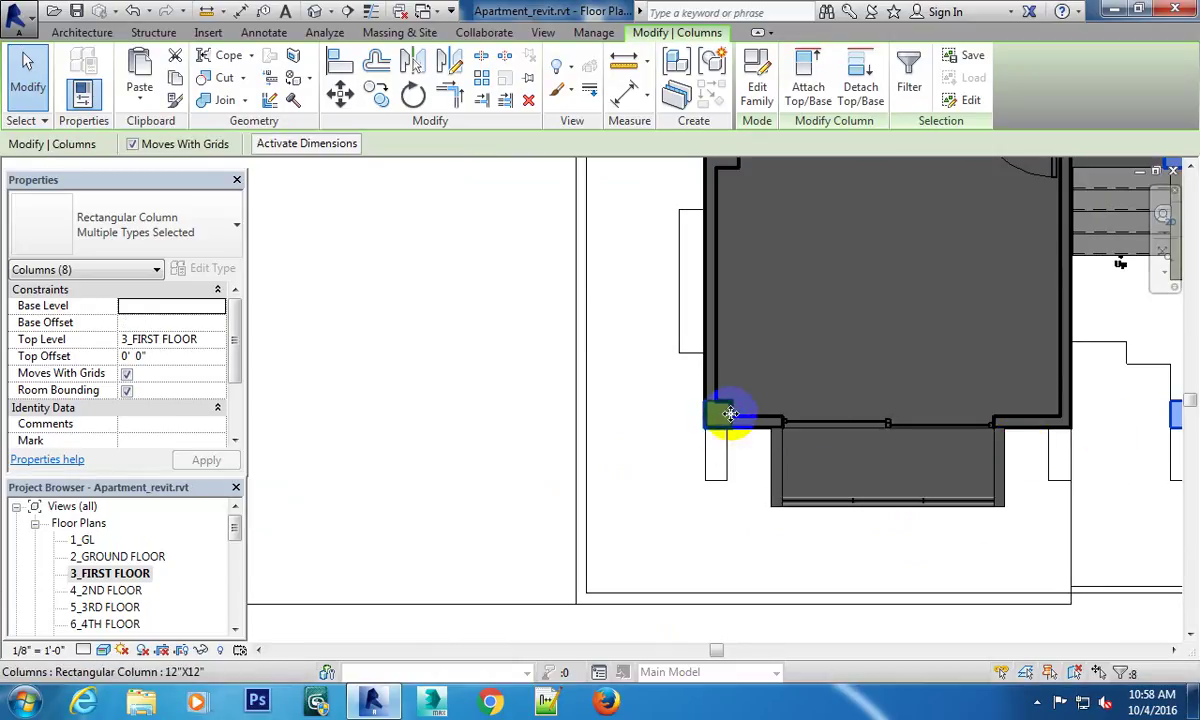
middle_drag(735, 410, 670, 516)
ctrl+click(690, 425)
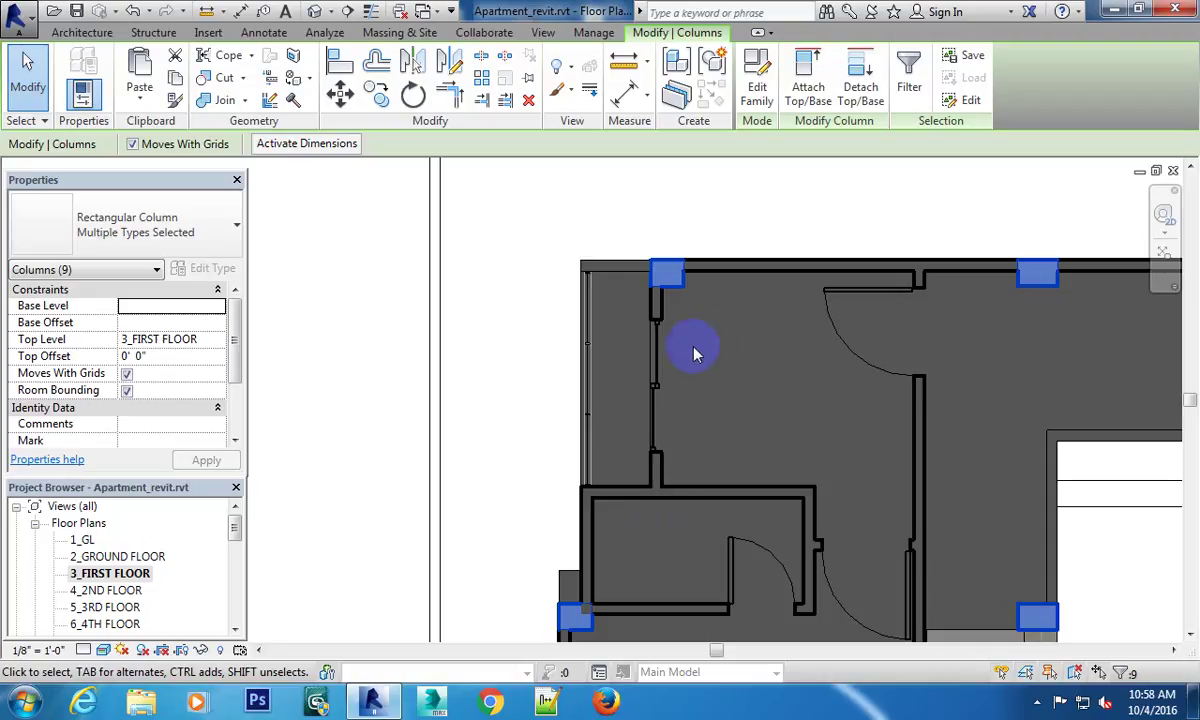
scroll(695, 352, down, 1)
scroll(766, 431, down, 2)
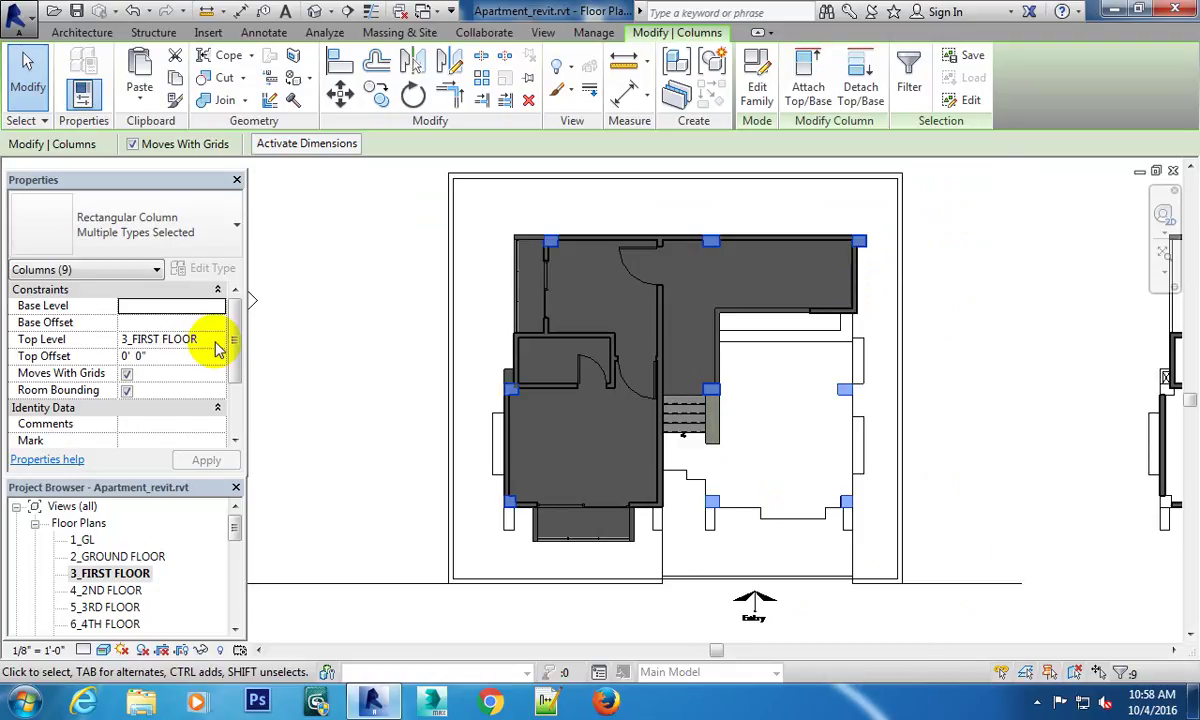
Change the selected columns' Top Level from 3_FIRST FLOOR to 6_4TH FLOOR in Properties.
click(218, 345)
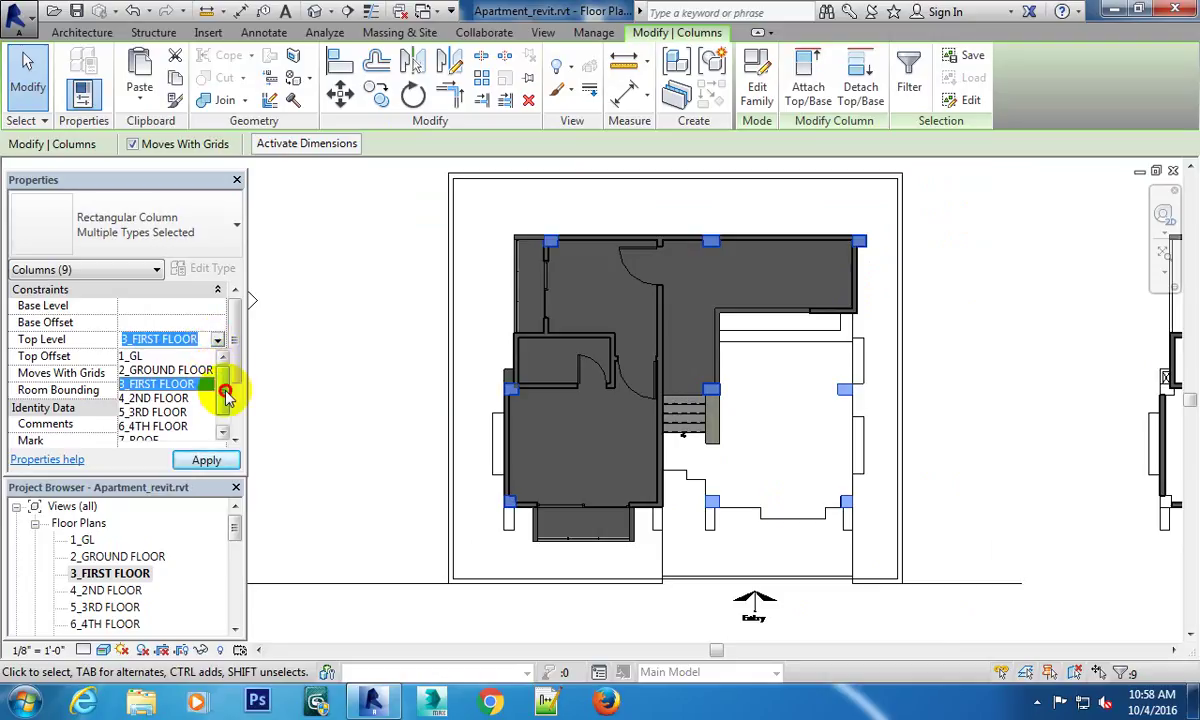
drag(226, 397, 226, 405)
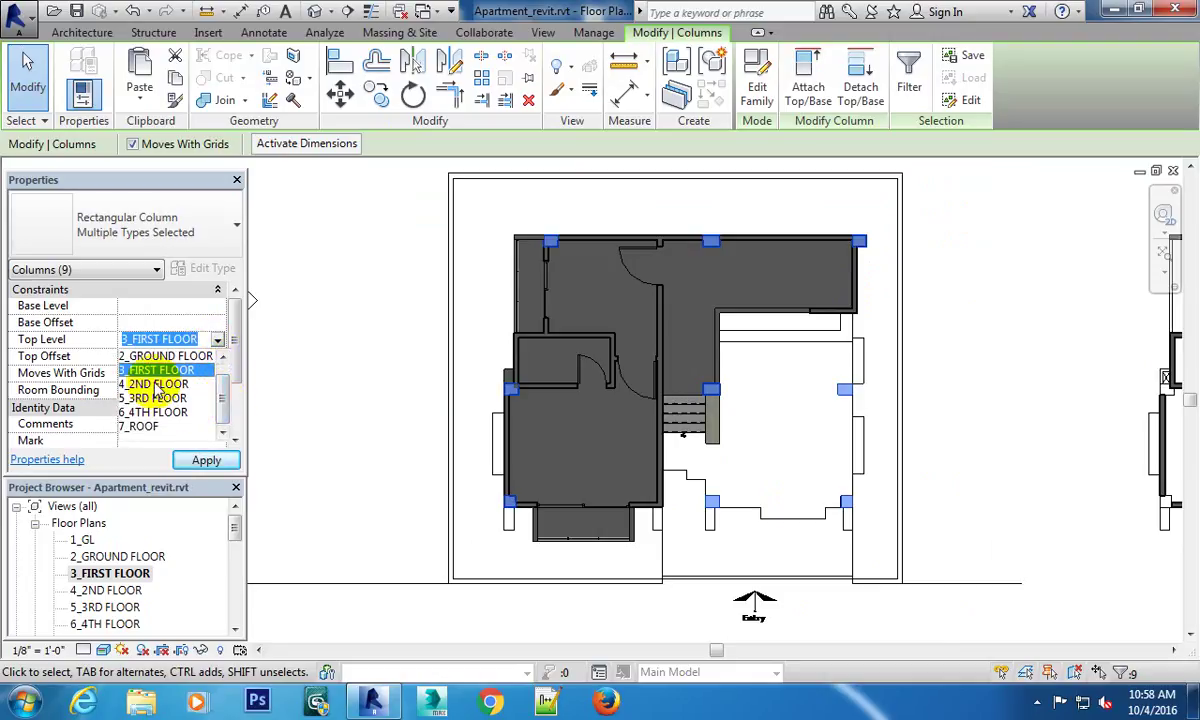
click(160, 413)
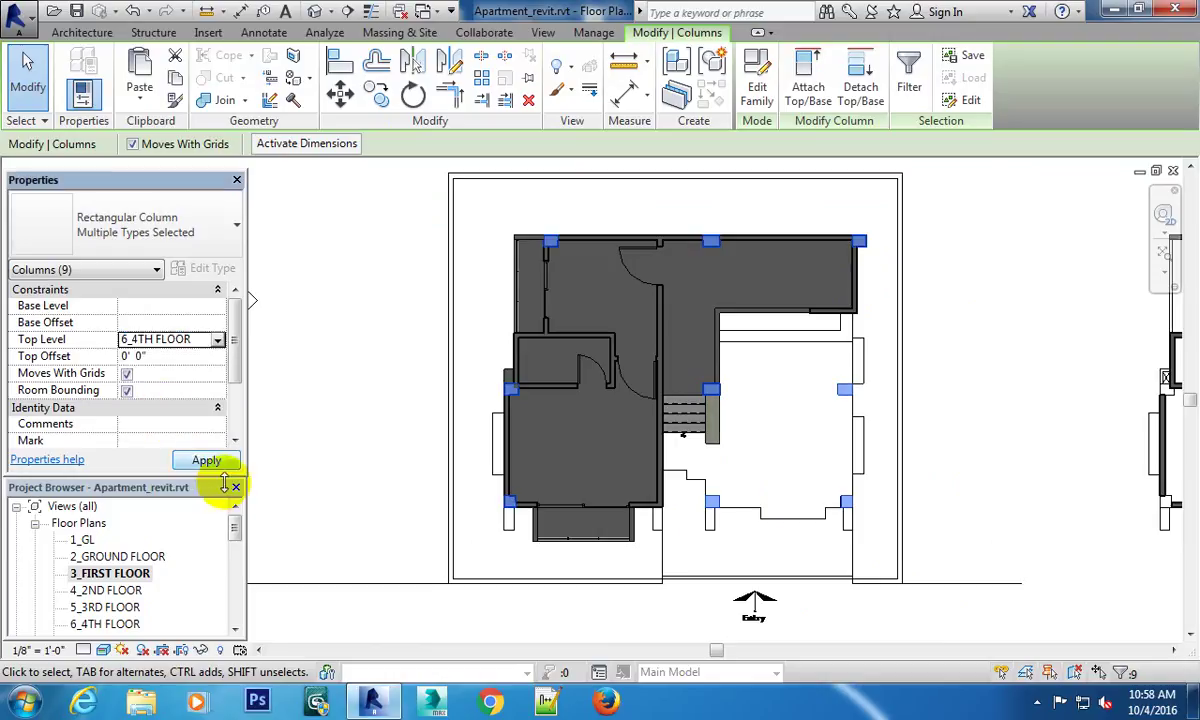
click(993, 447)
scroll(960, 450, down, 2)
scroll(937, 450, down, 2)
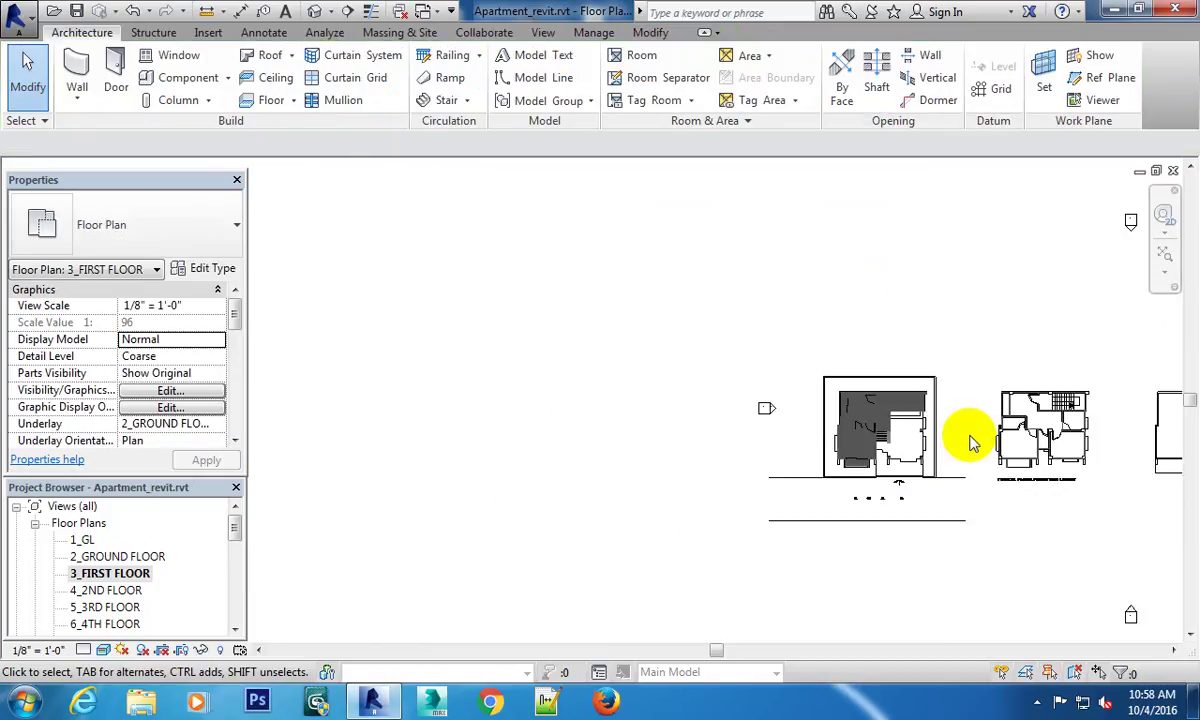
scroll(969, 437, down, 2)
scroll(770, 460, up, 1)
scroll(621, 442, up, 2)
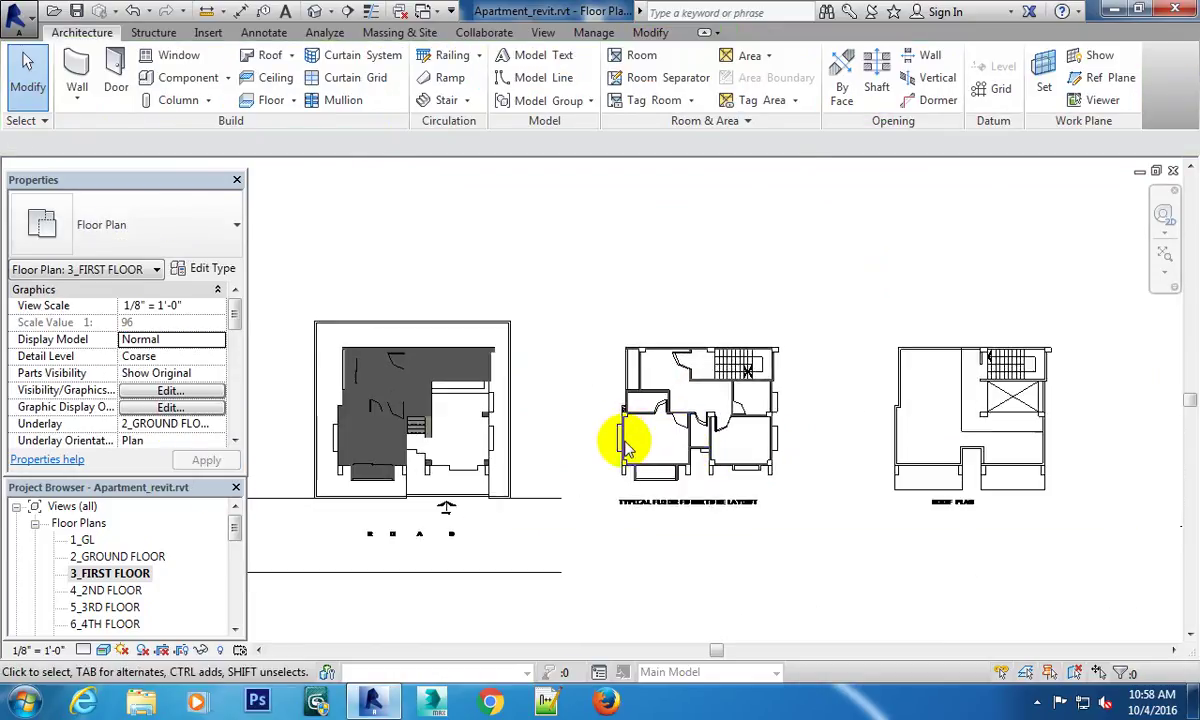
scroll(811, 402, up, 2)
scroll(735, 465, up, 2)
scroll(770, 467, down, 1)
scroll(740, 490, down, 1)
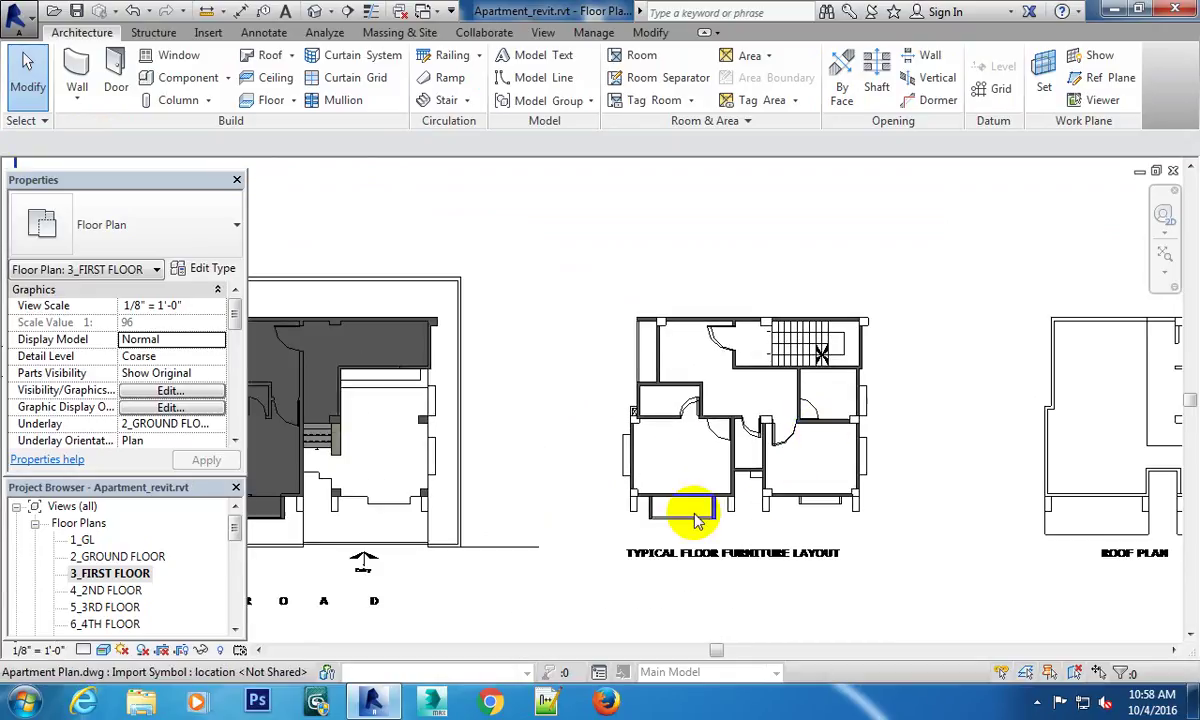
scroll(675, 383, up, 1)
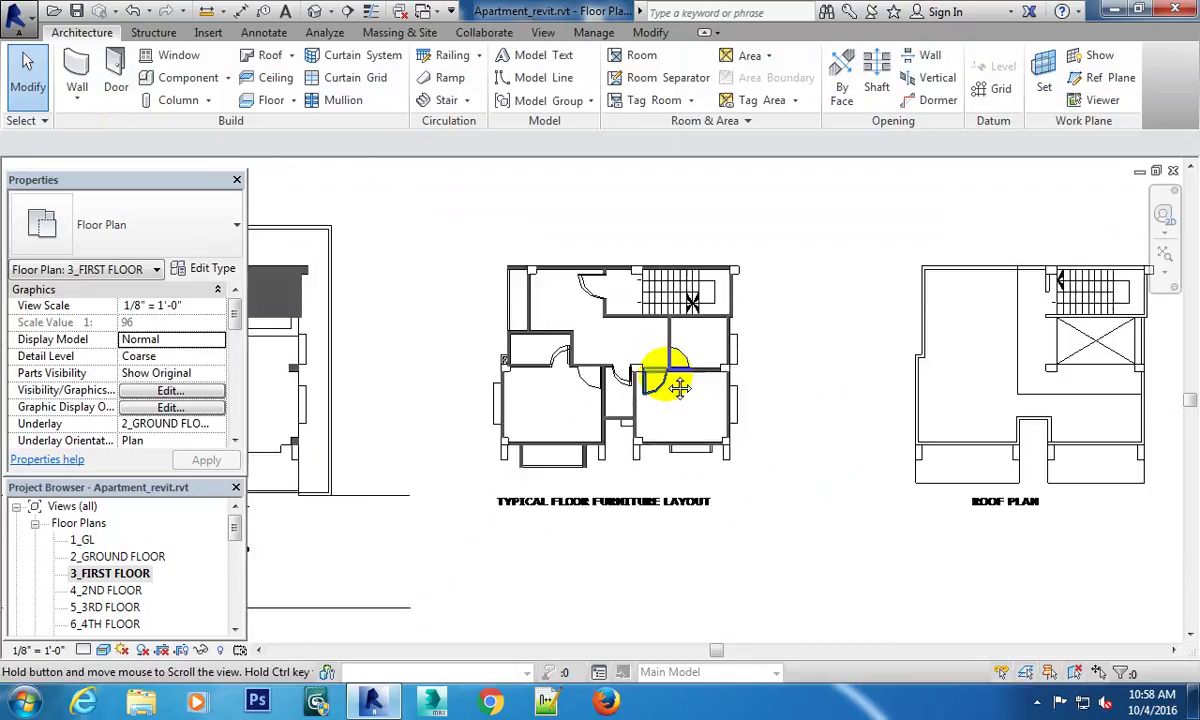
scroll(710, 423, up, 2)
scroll(727, 493, up, 2)
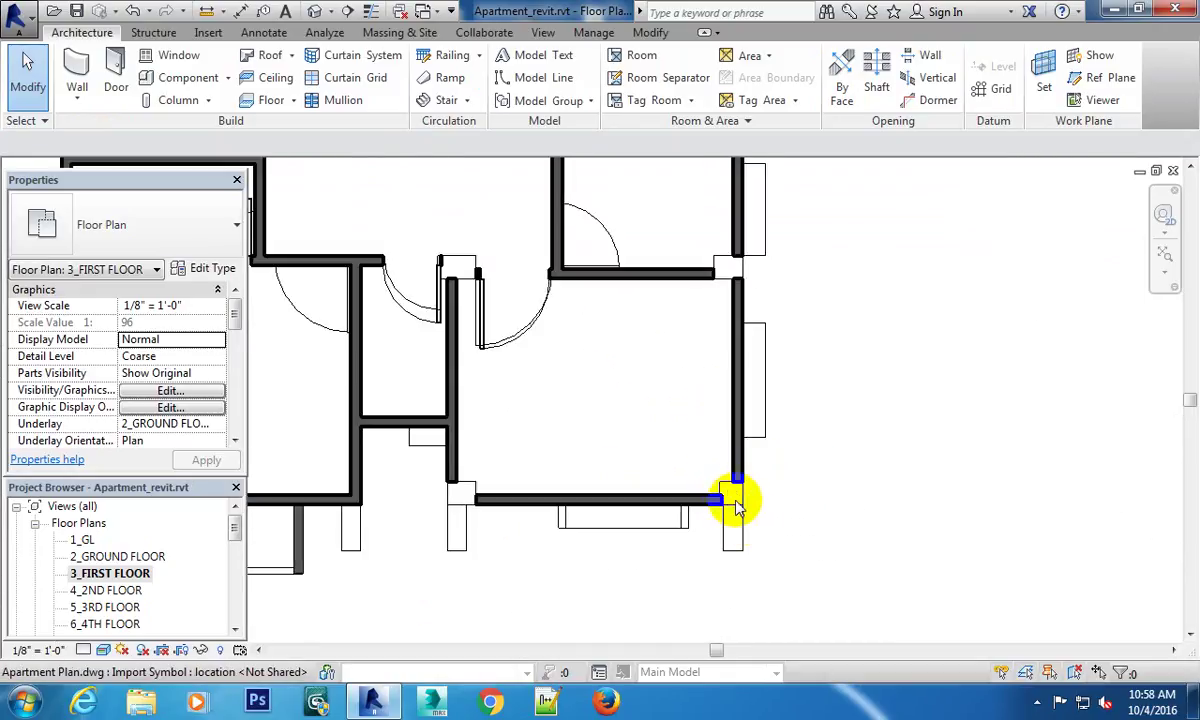
scroll(735, 508, down, 2)
scroll(755, 471, down, 1)
scroll(737, 402, up, 3)
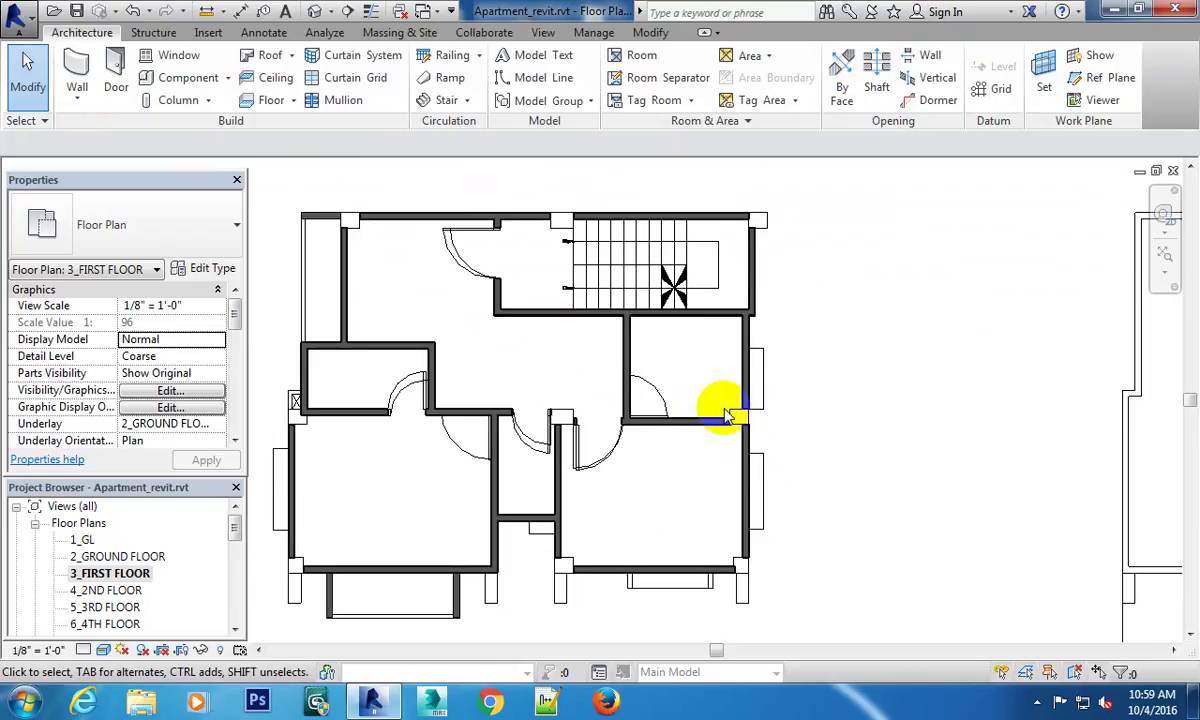
scroll(810, 410, down, 3)
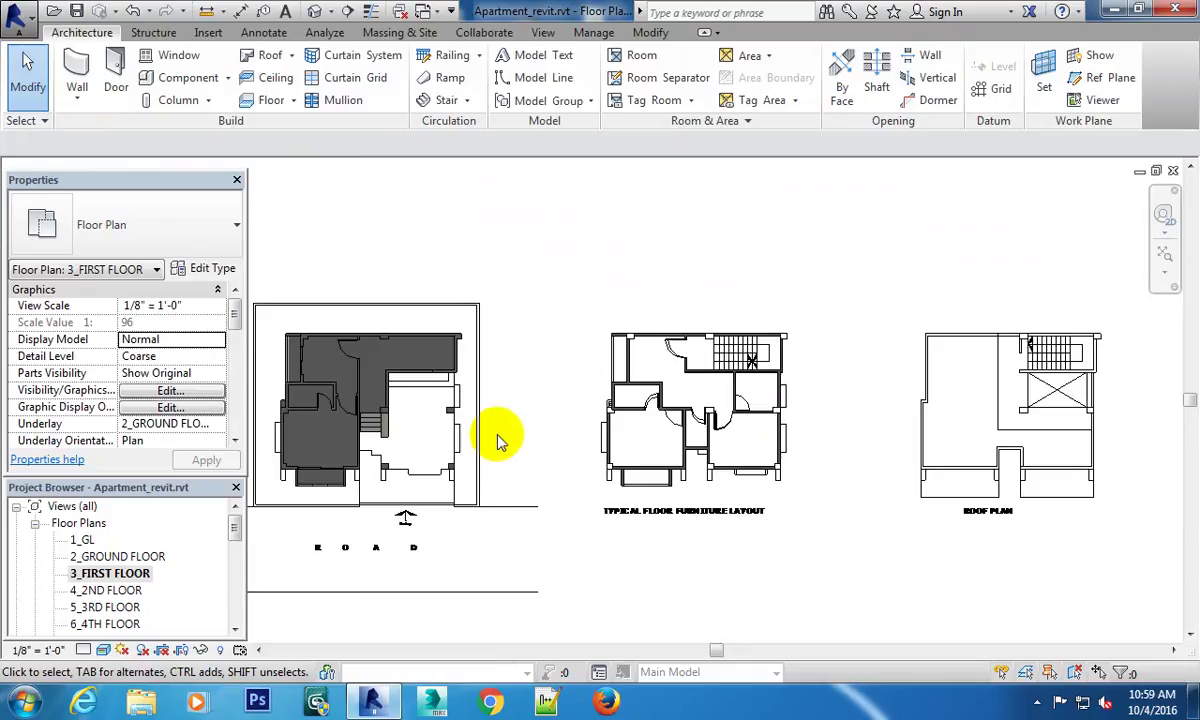
scroll(595, 397, up, 1)
scroll(528, 410, up, 2)
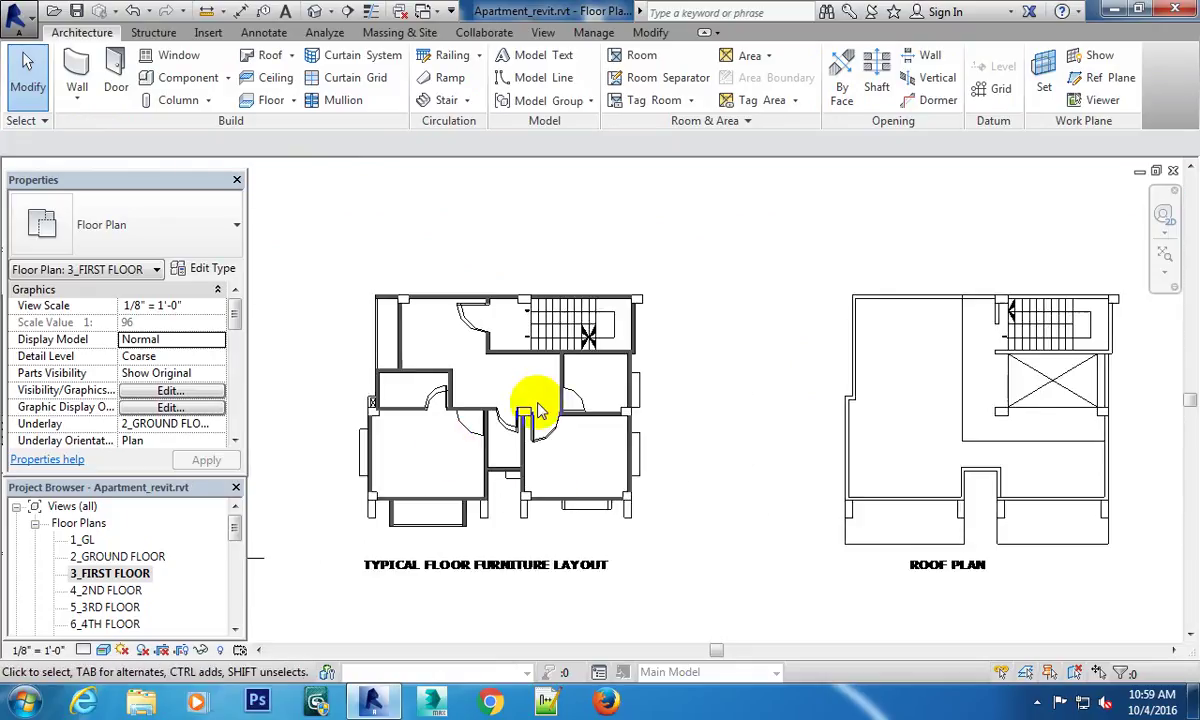
scroll(447, 462, up, 1)
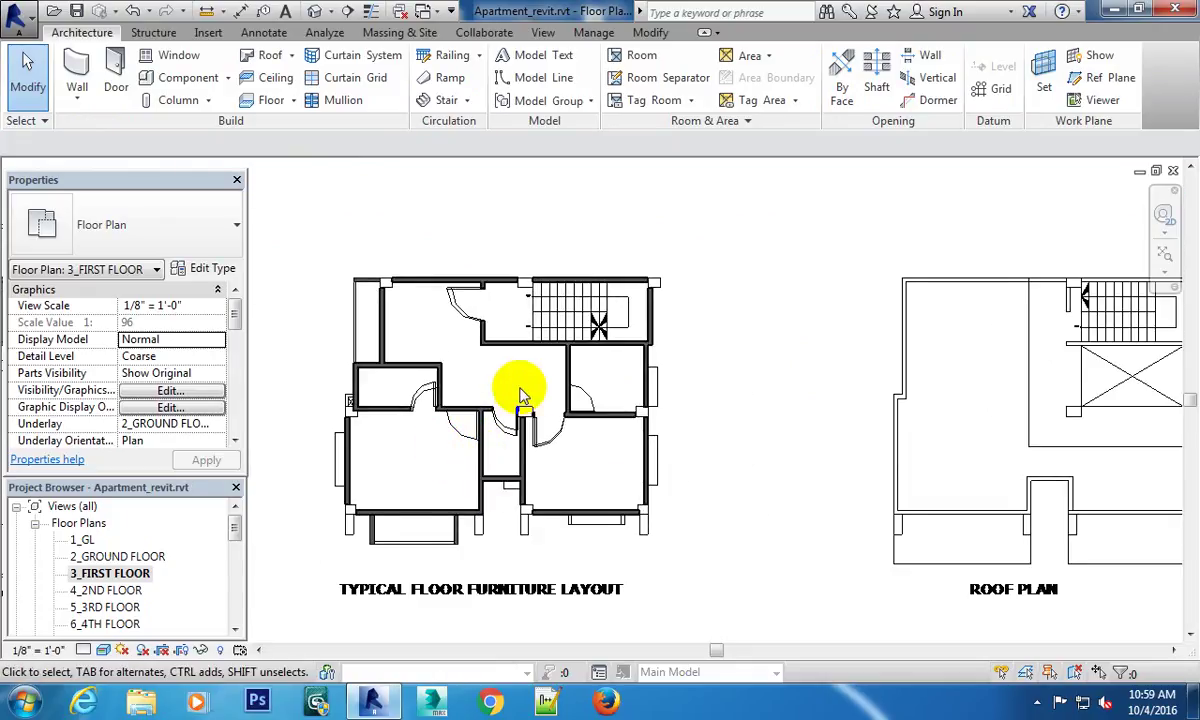
middle_drag(522, 396, 779, 340)
scroll(742, 428, down, 2)
scroll(520, 340, up, 1)
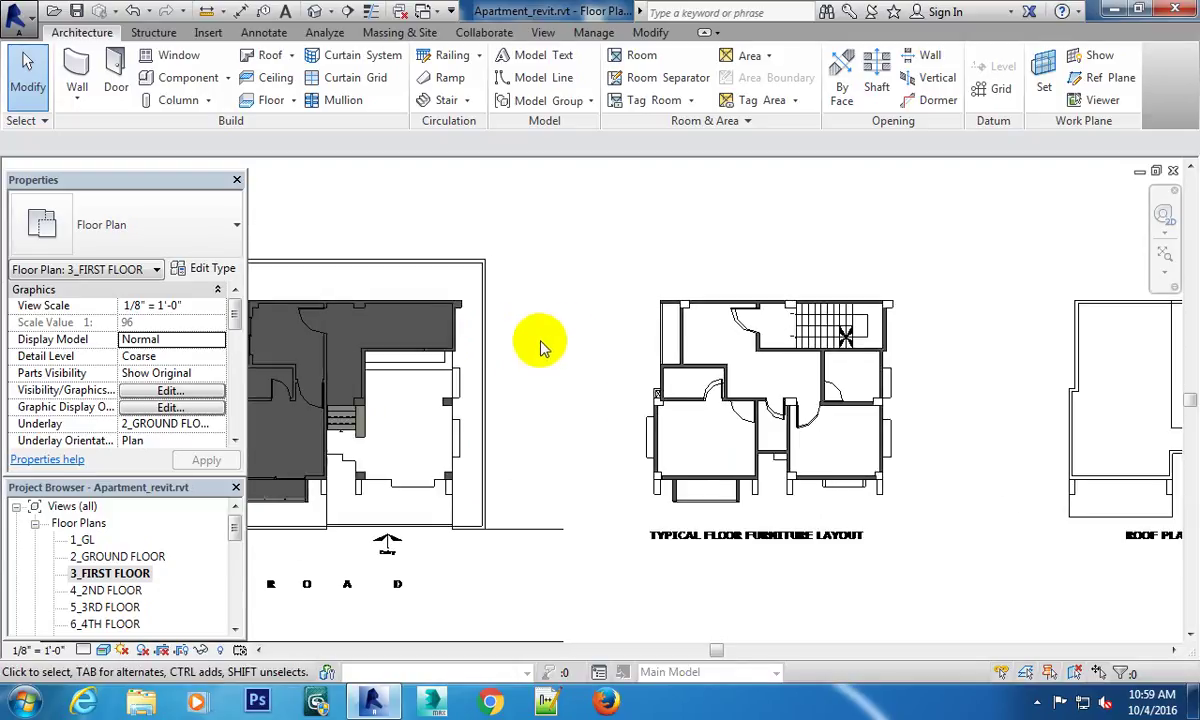
scroll(560, 340, up, 1)
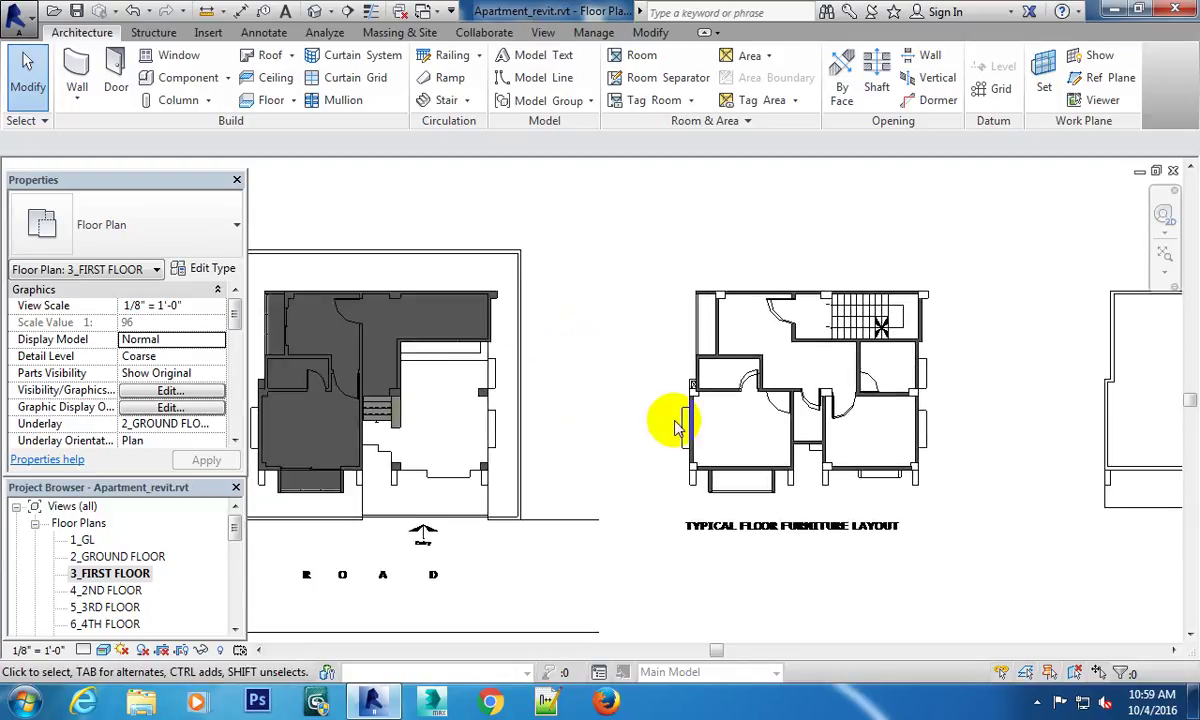
middle_drag(598, 378, 634, 389)
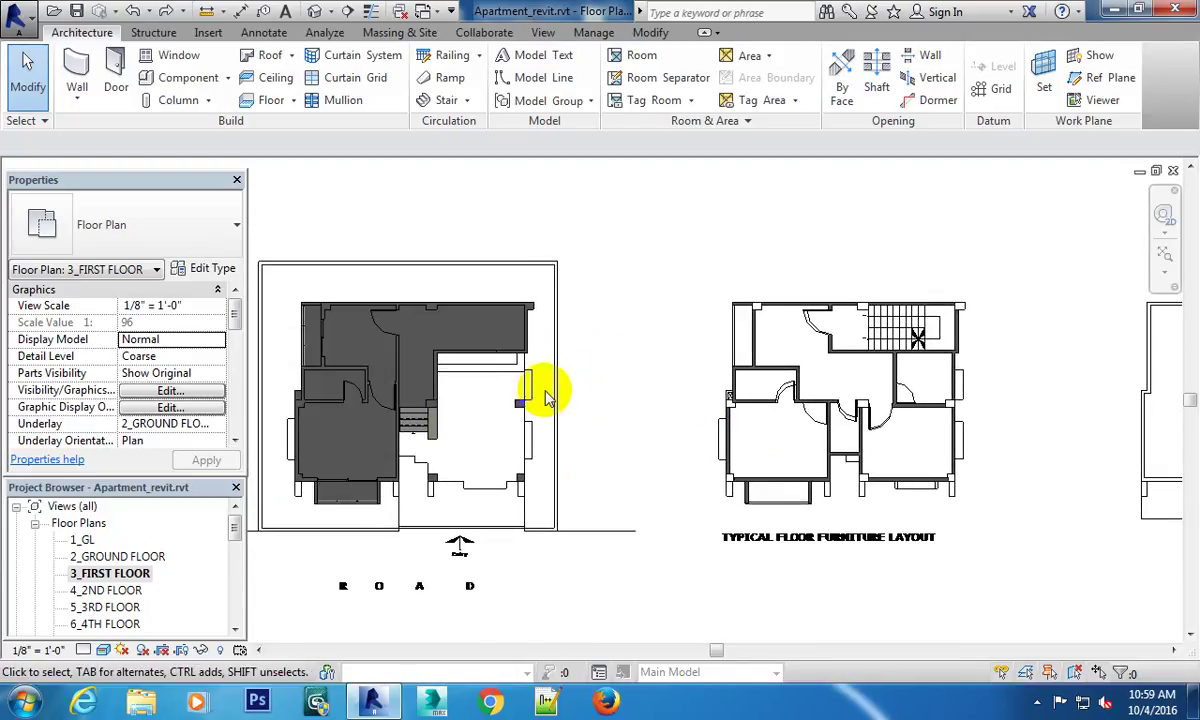
middle_drag(608, 345, 641, 321)
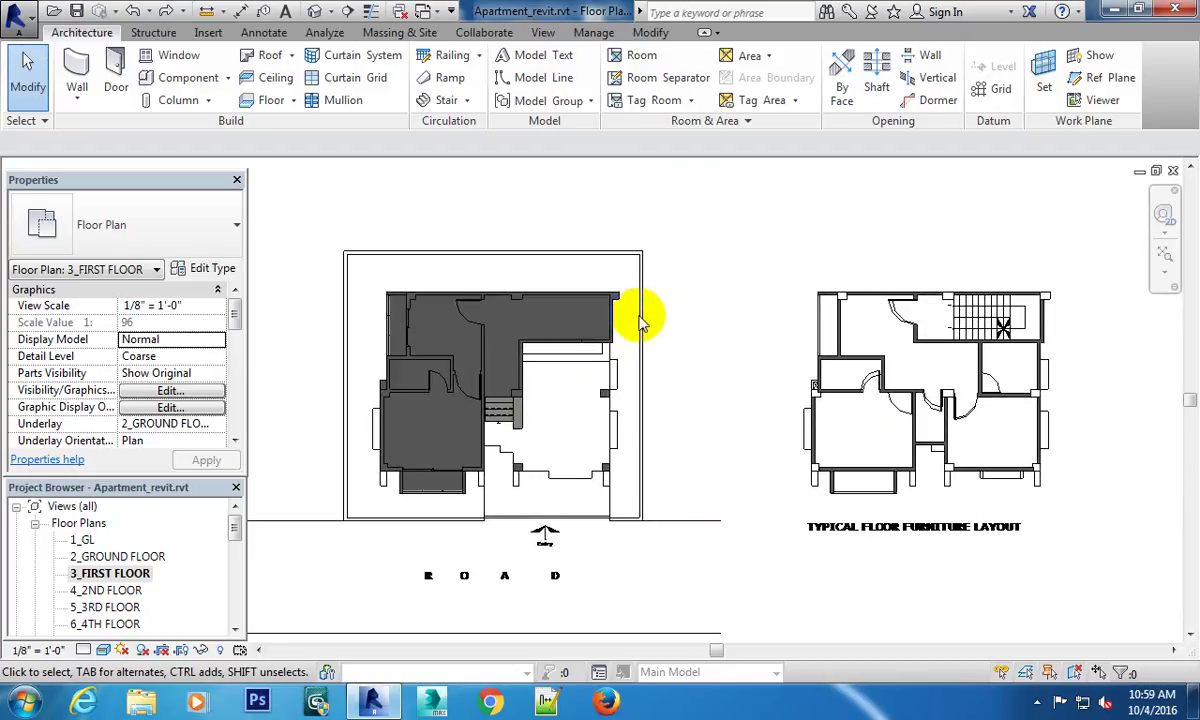
Select the top-wall, top-right, top-left and left-wall columns of the first-floor plan.
click(620, 302)
scroll(535, 300, up, 3)
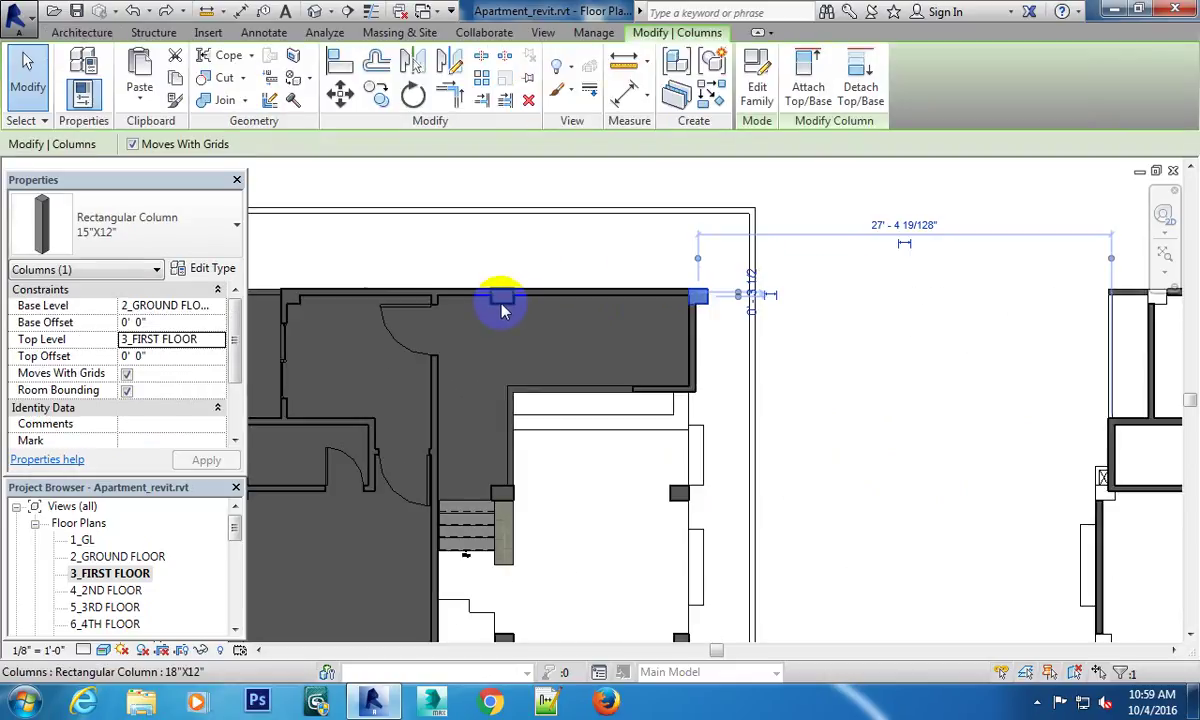
ctrl+click(503, 300)
middle_drag(505, 372, 777, 407)
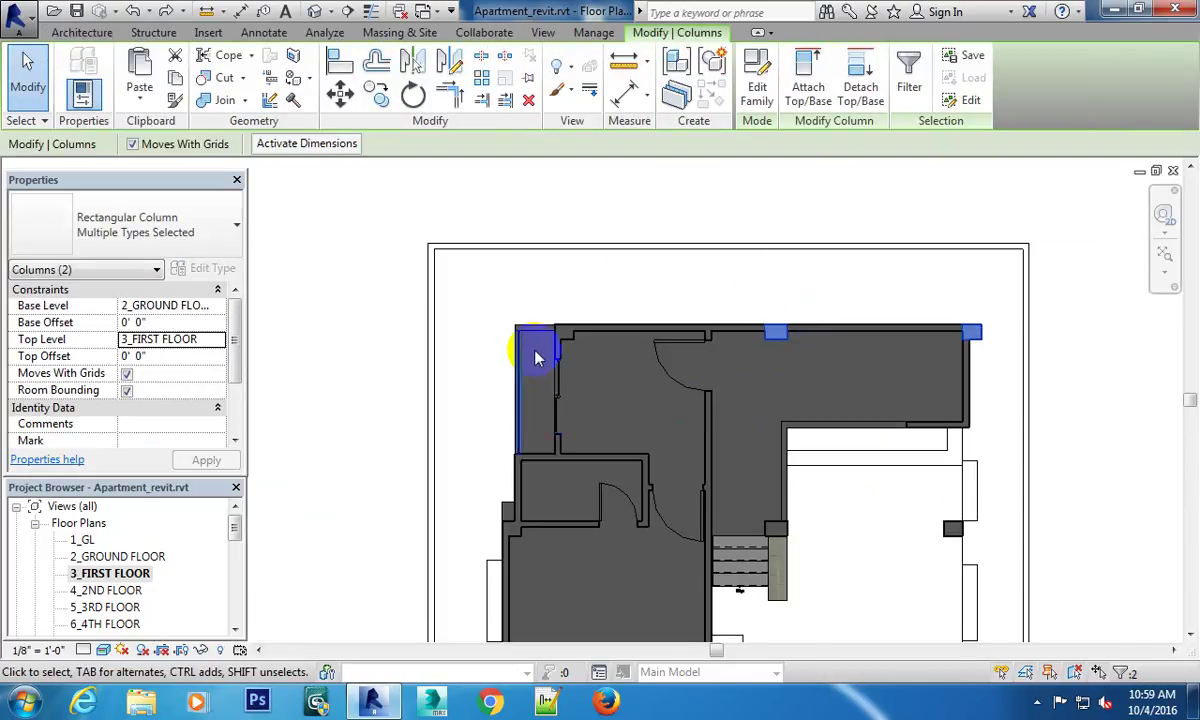
ctrl+click(575, 347)
middle_drag(605, 480, 567, 323)
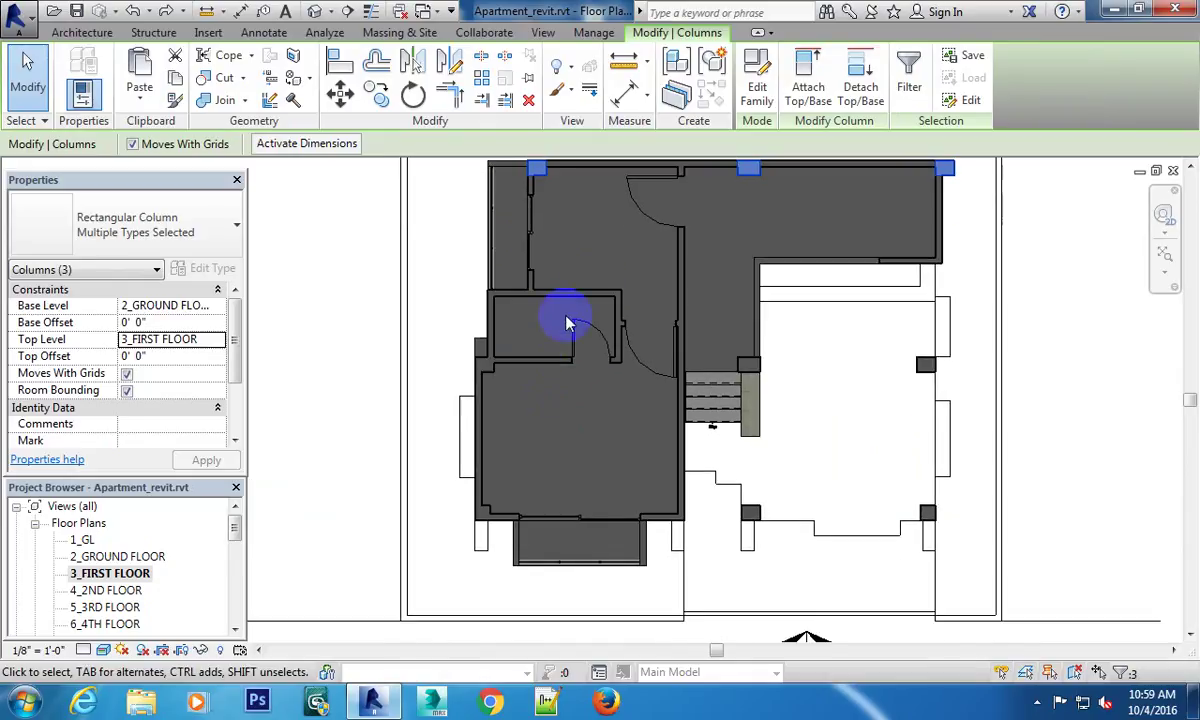
ctrl+click(493, 372)
middle_drag(492, 514, 487, 396)
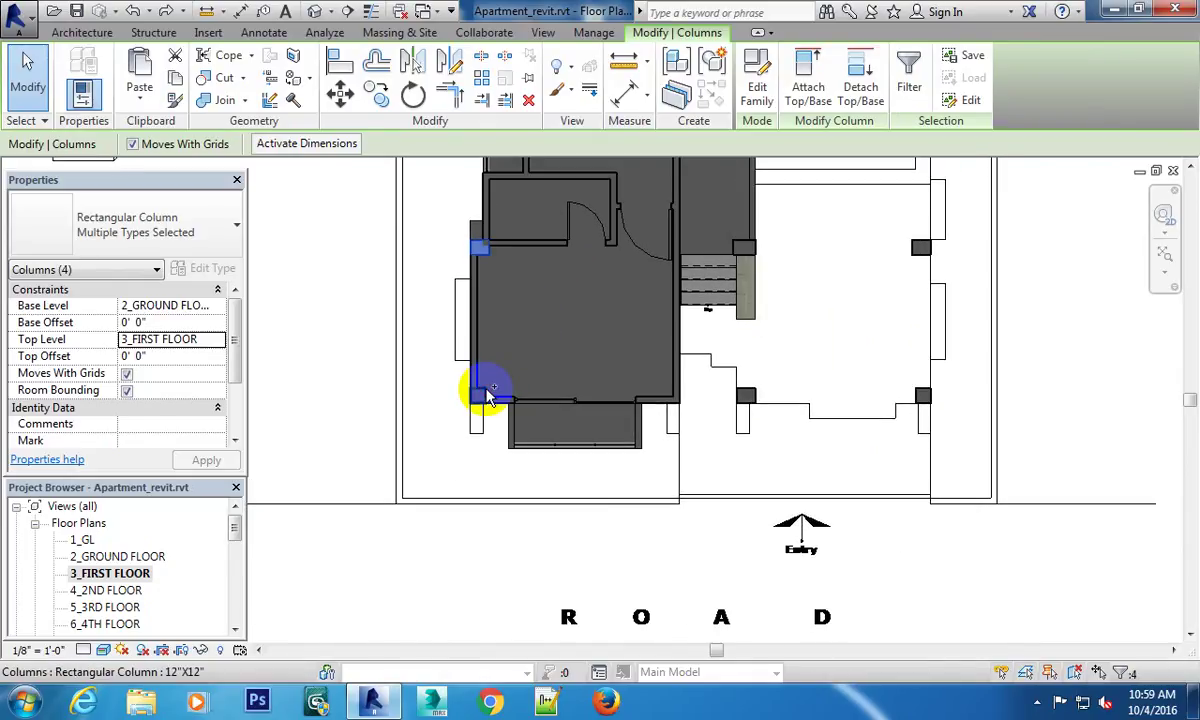
Add the bottom-left, entrance, bottom-right and staircase columns so all nine are selected.
ctrl+click(748, 397)
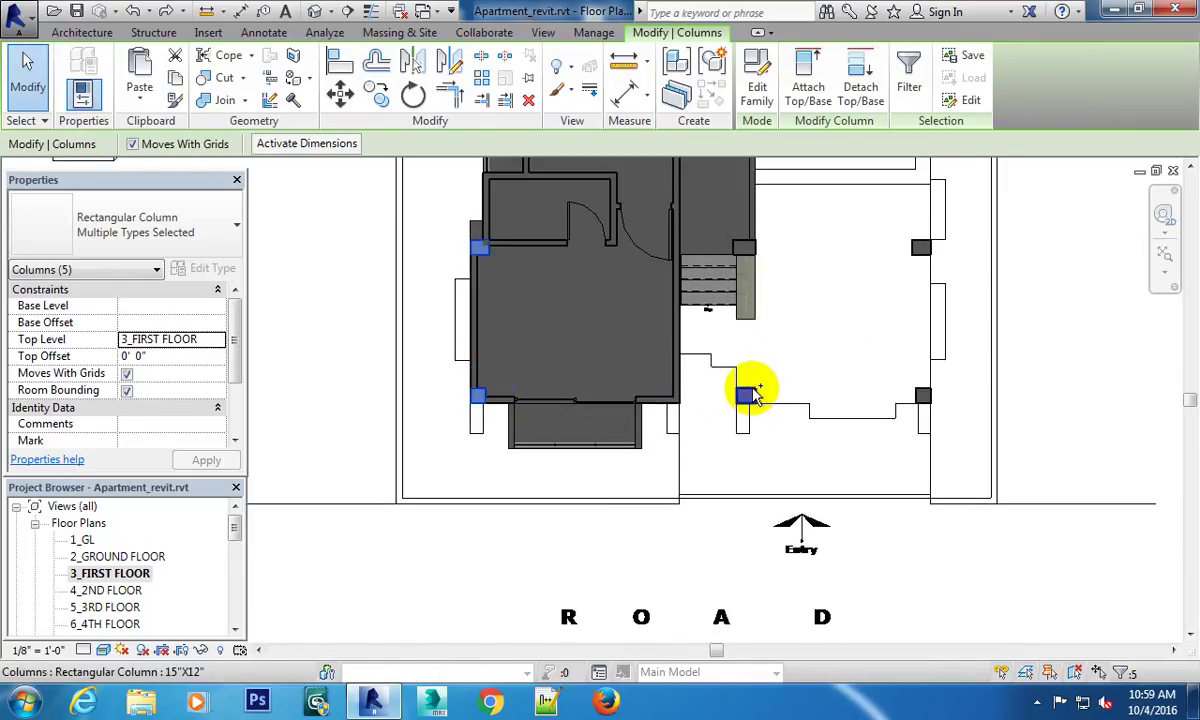
ctrl+click(750, 396)
middle_drag(723, 415, 693, 462)
ctrl+click(731, 451)
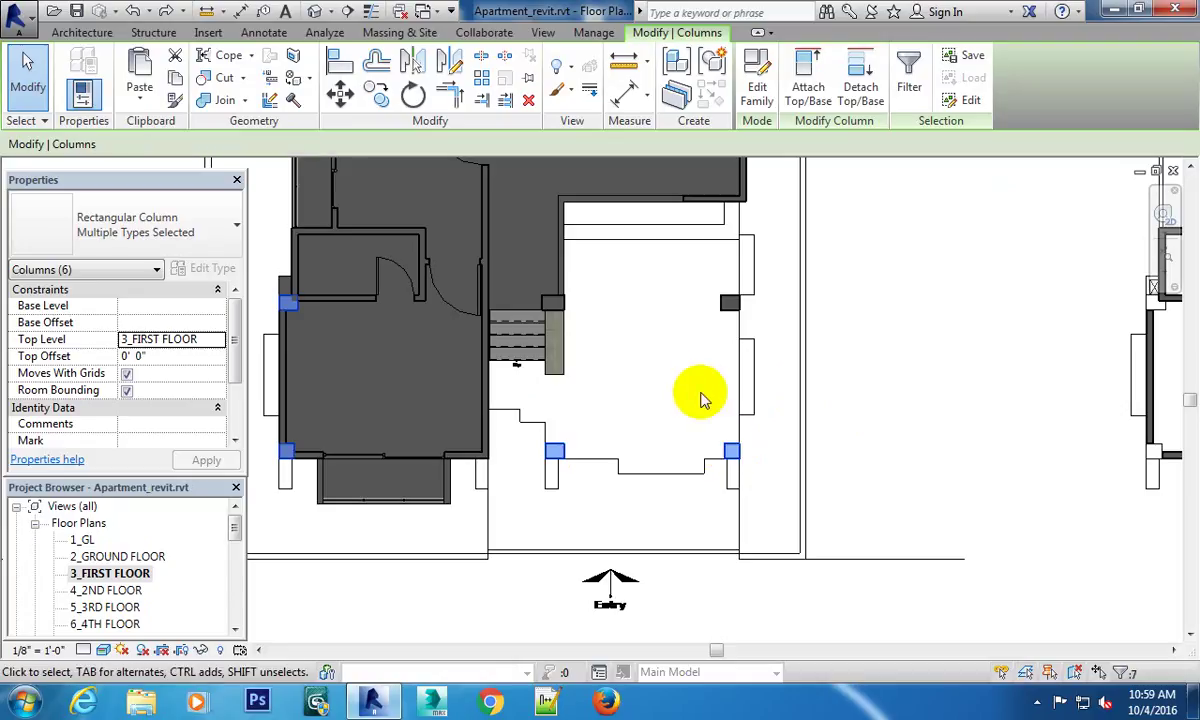
middle_drag(699, 396, 699, 529)
ctrl+click(548, 475)
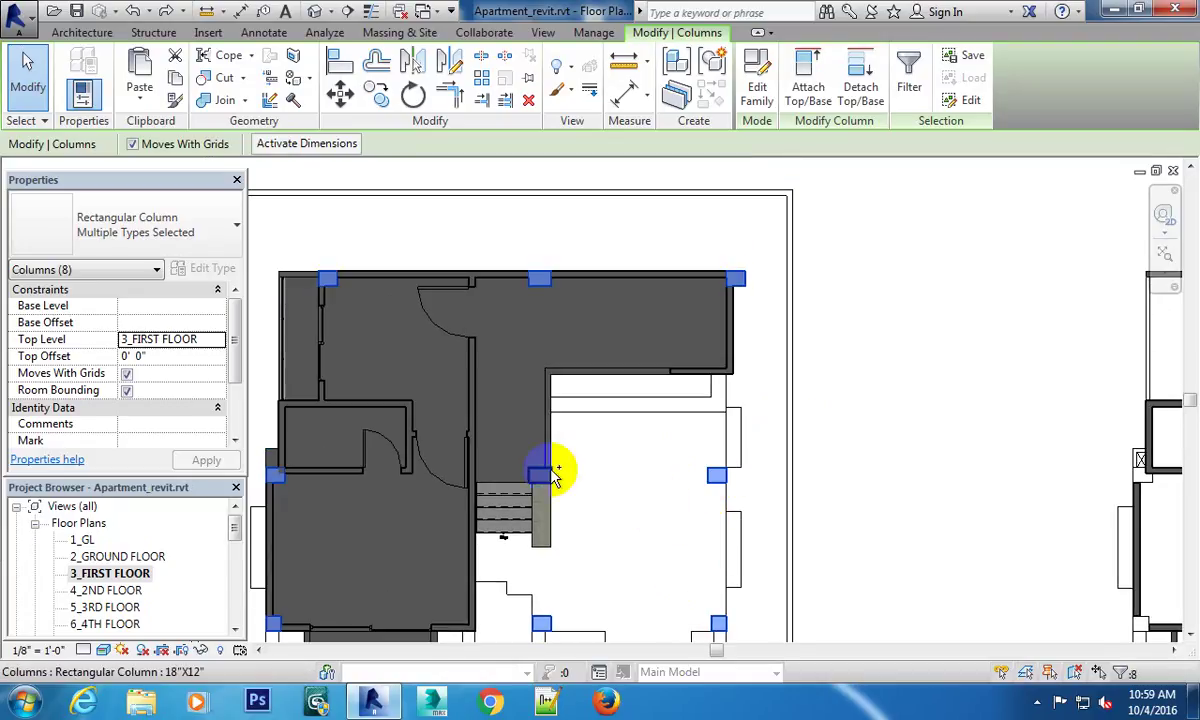
ctrl+click(541, 476)
scroll(656, 442, down, 3)
middle_drag(758, 498, 755, 477)
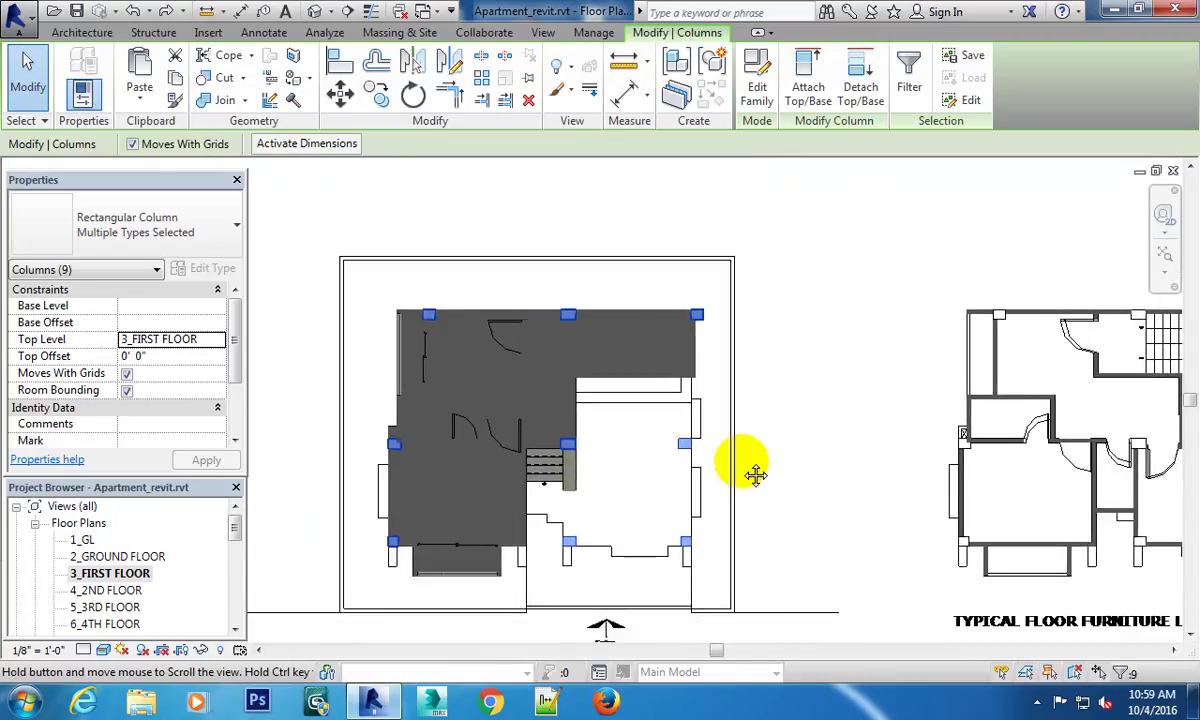
scroll(697, 398, down, 1)
Start moving the nine columns with the base point at the column corner.
click(380, 100)
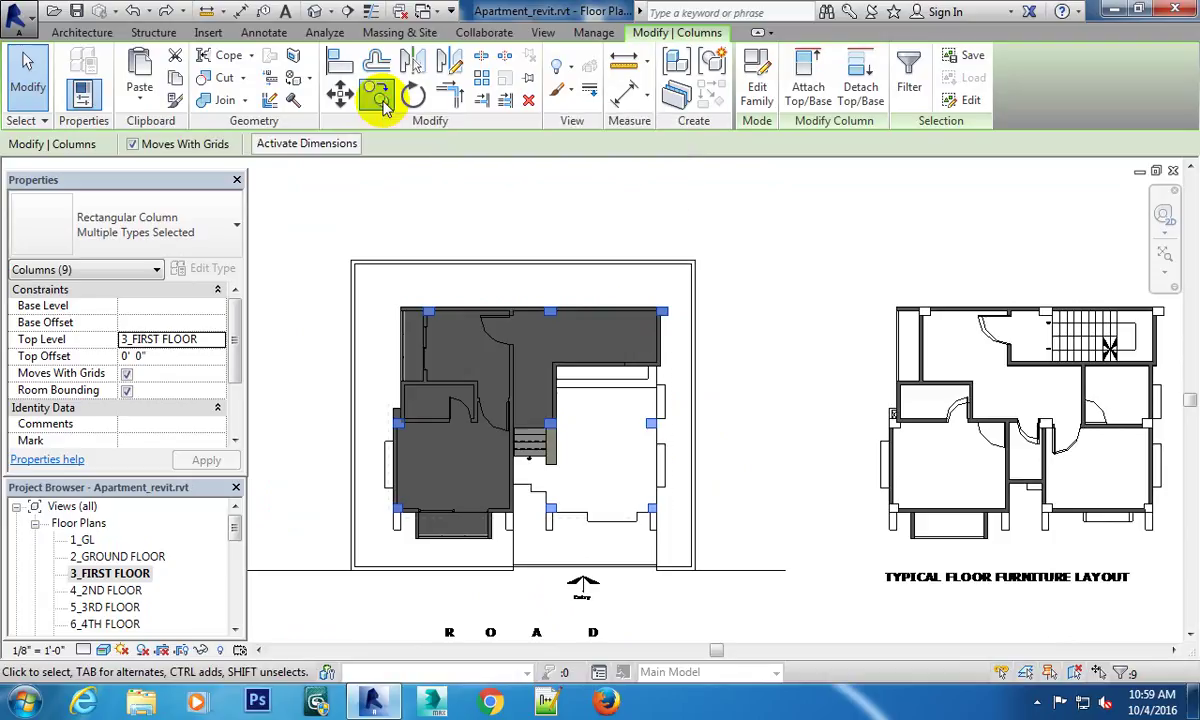
scroll(624, 370, up, 2)
scroll(622, 385, up, 1)
scroll(623, 390, up, 2)
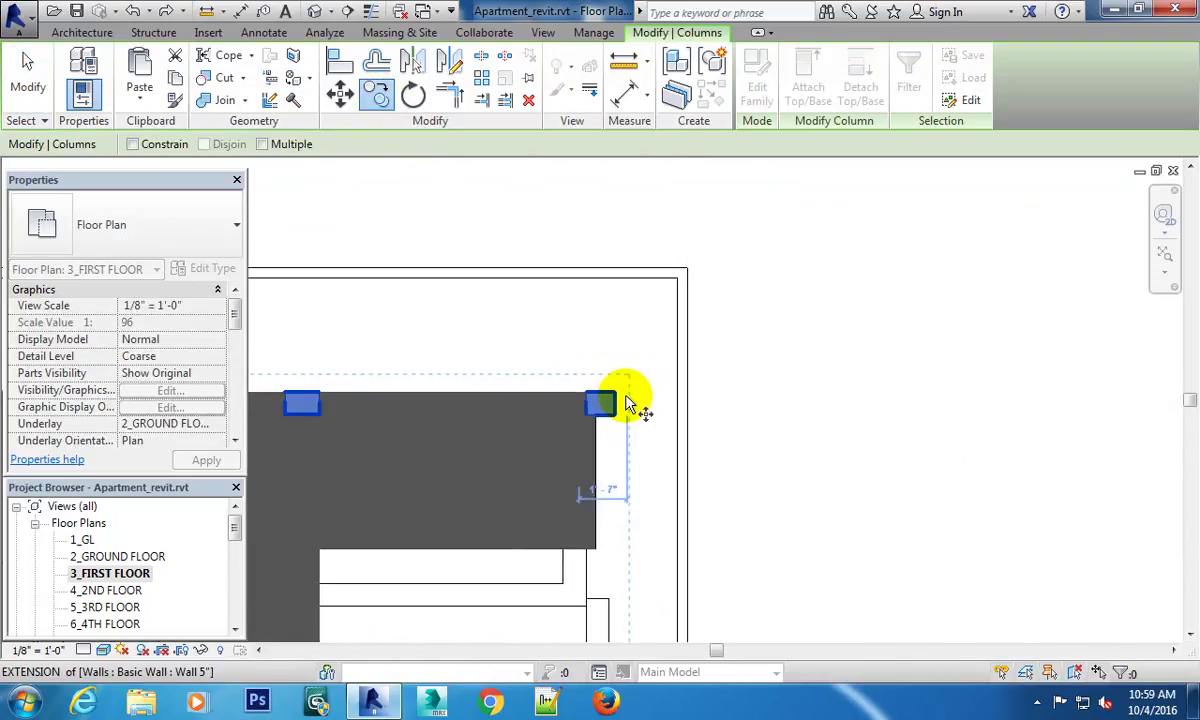
scroll(620, 400, up, 1)
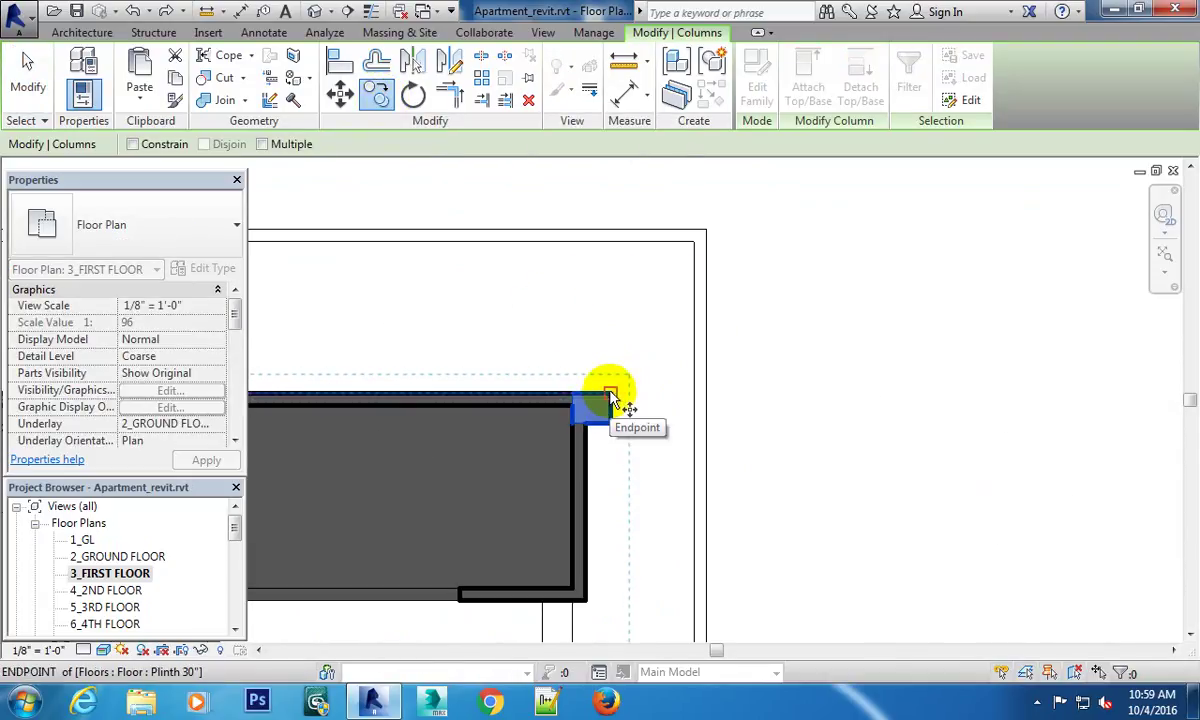
click(610, 395)
Pan across the plans toward the open space above the typical floor layout.
scroll(606, 394, down, 3)
scroll(605, 394, down, 2)
middle_drag(605, 394, 423, 370)
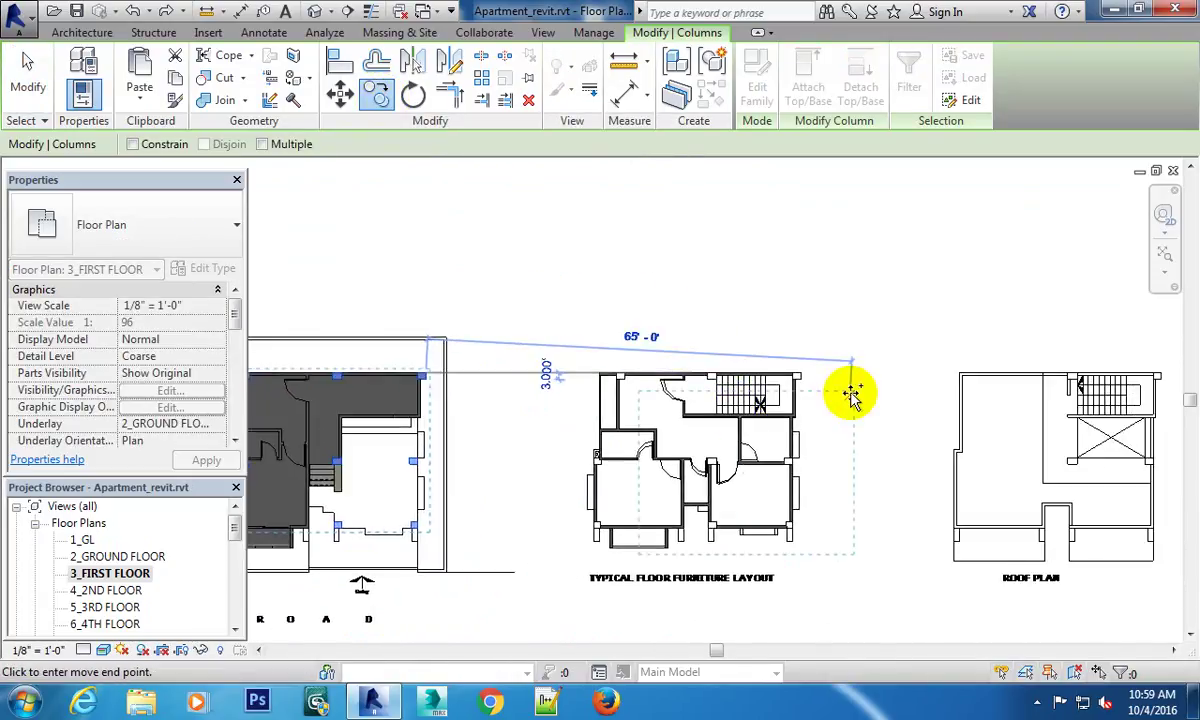
scroll(851, 395, up, 2)
scroll(840, 375, up, 1)
scroll(845, 370, down, 3)
scroll(812, 394, down, 2)
middle_drag(812, 394, 786, 575)
mouse_move(745, 420)
middle_down()
mouse_move(774, 375)
mouse_move(761, 303)
middle_up()
scroll(754, 305, up, 1)
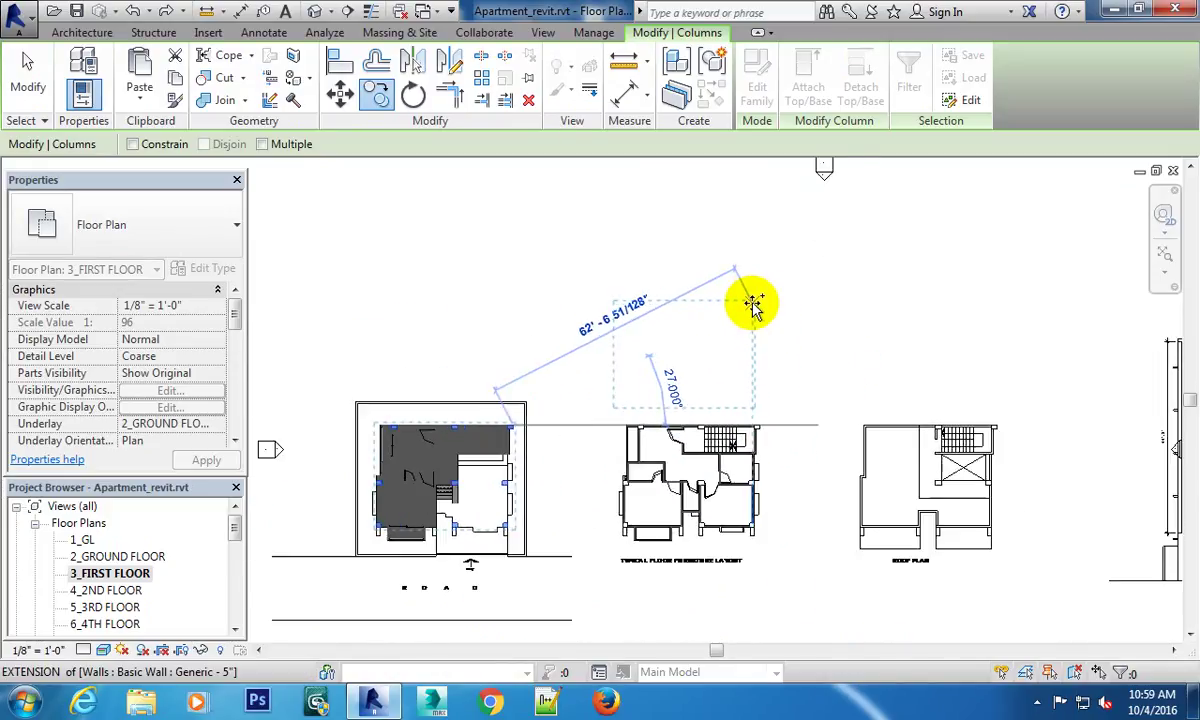
scroll(753, 305, up, 1)
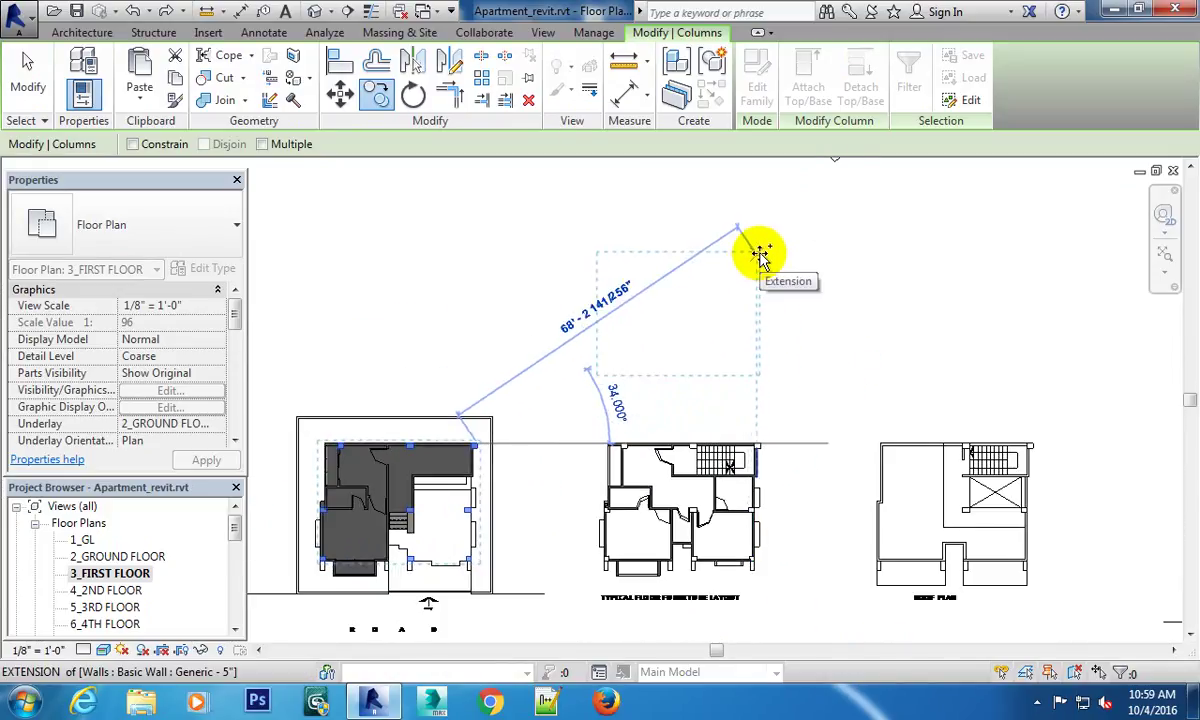
click(760, 252)
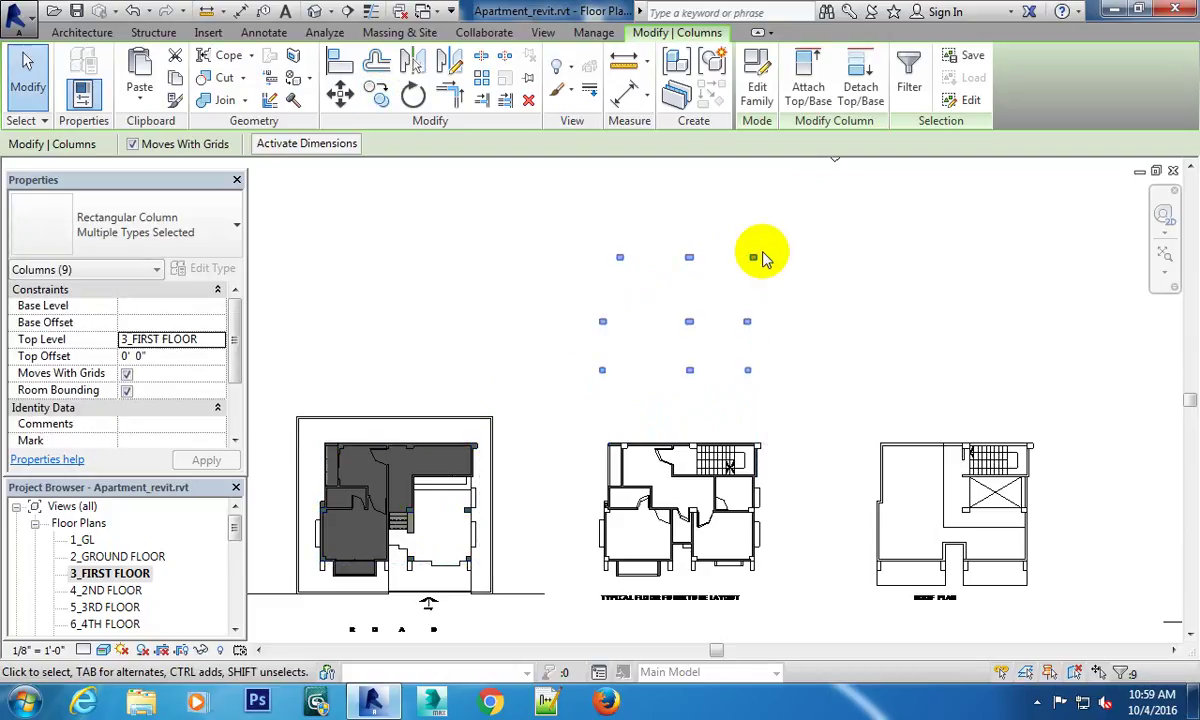
key(Escape)
drag(538, 218, 832, 402)
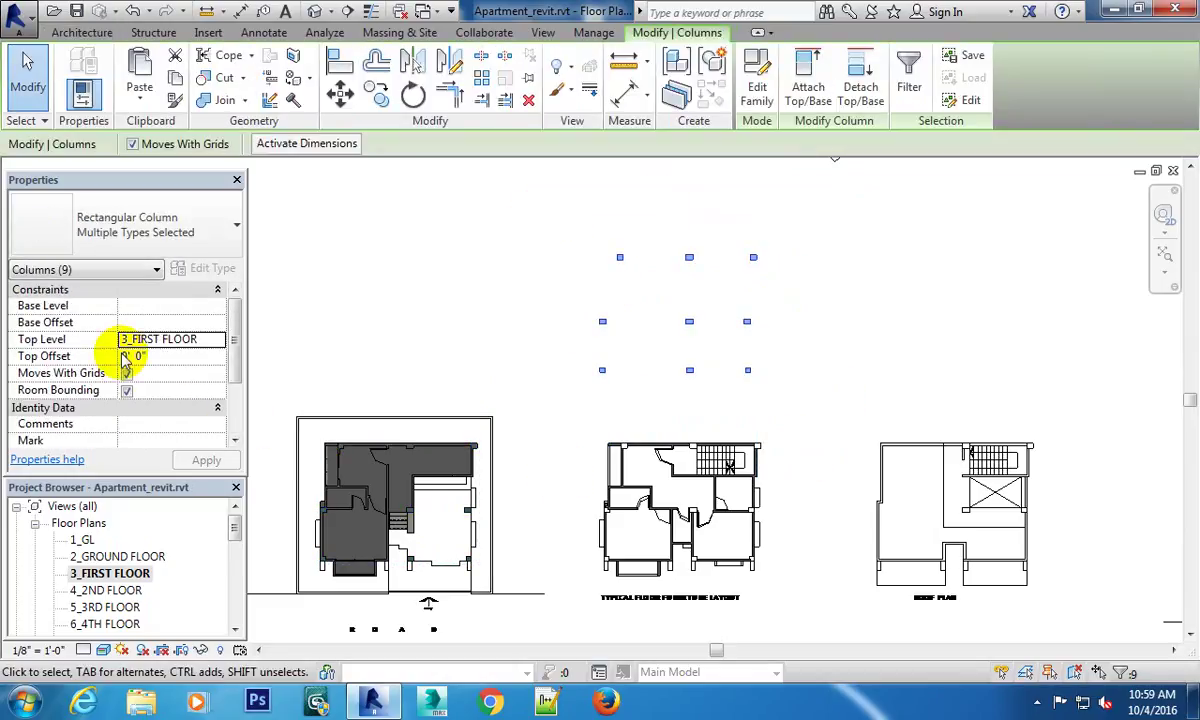
click(189, 322)
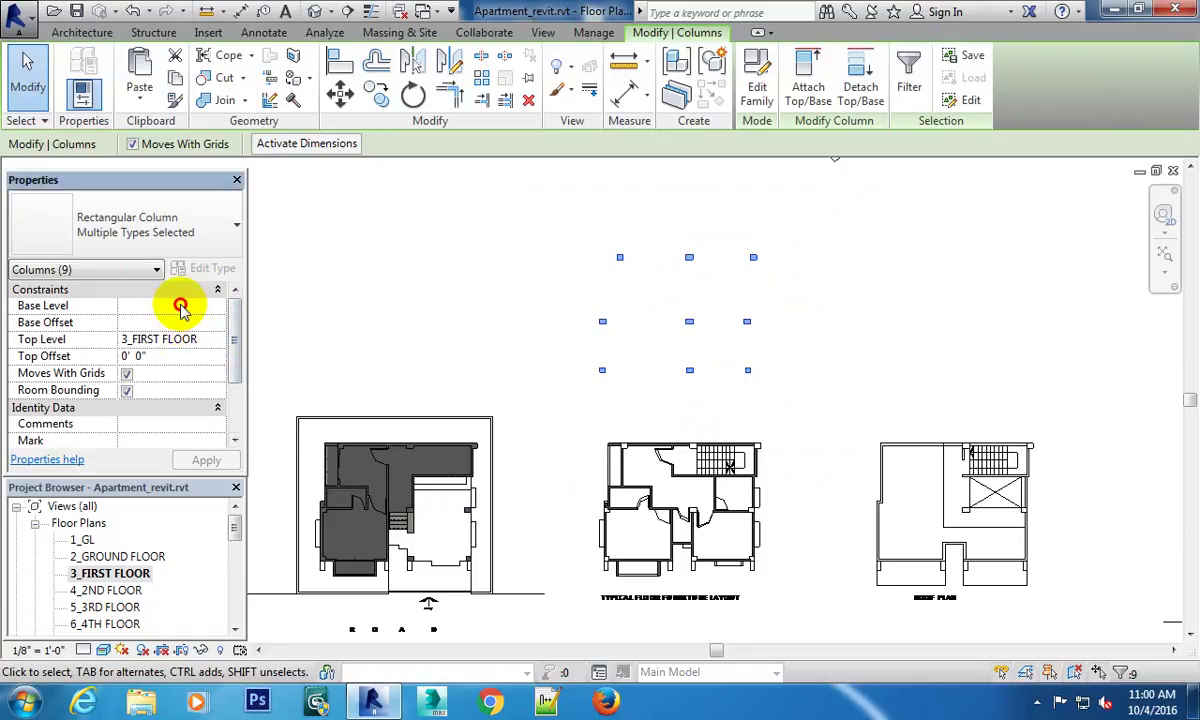
click(218, 309)
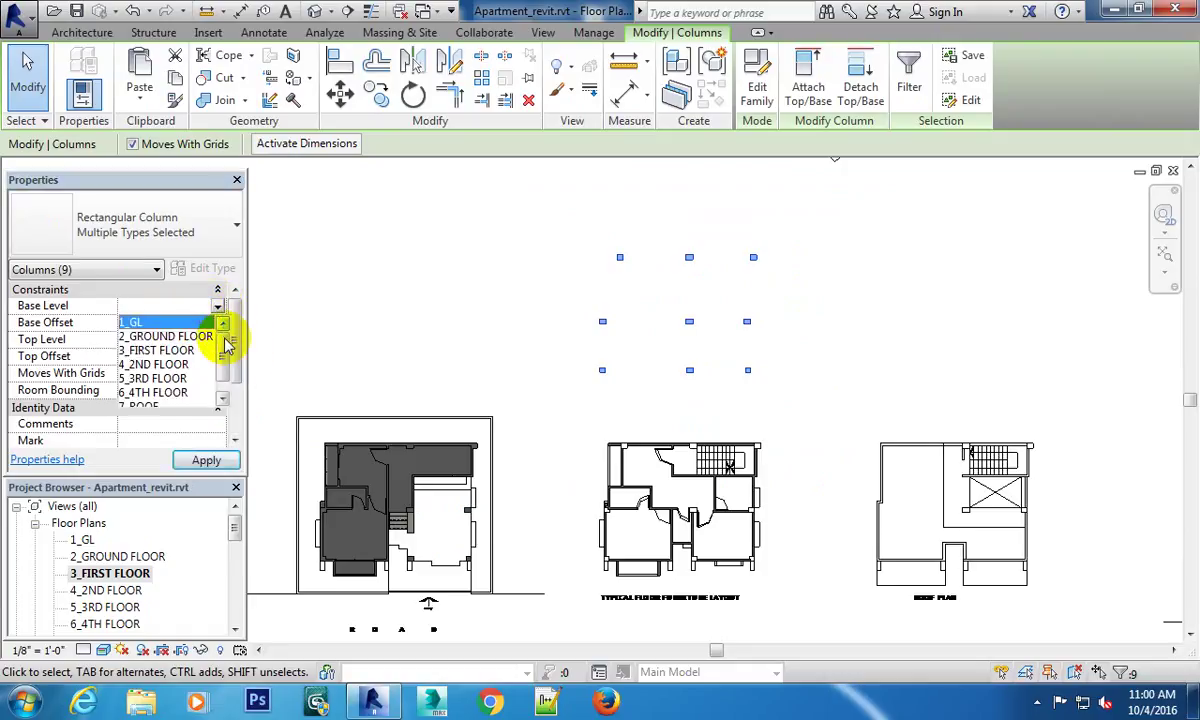
click(165, 351)
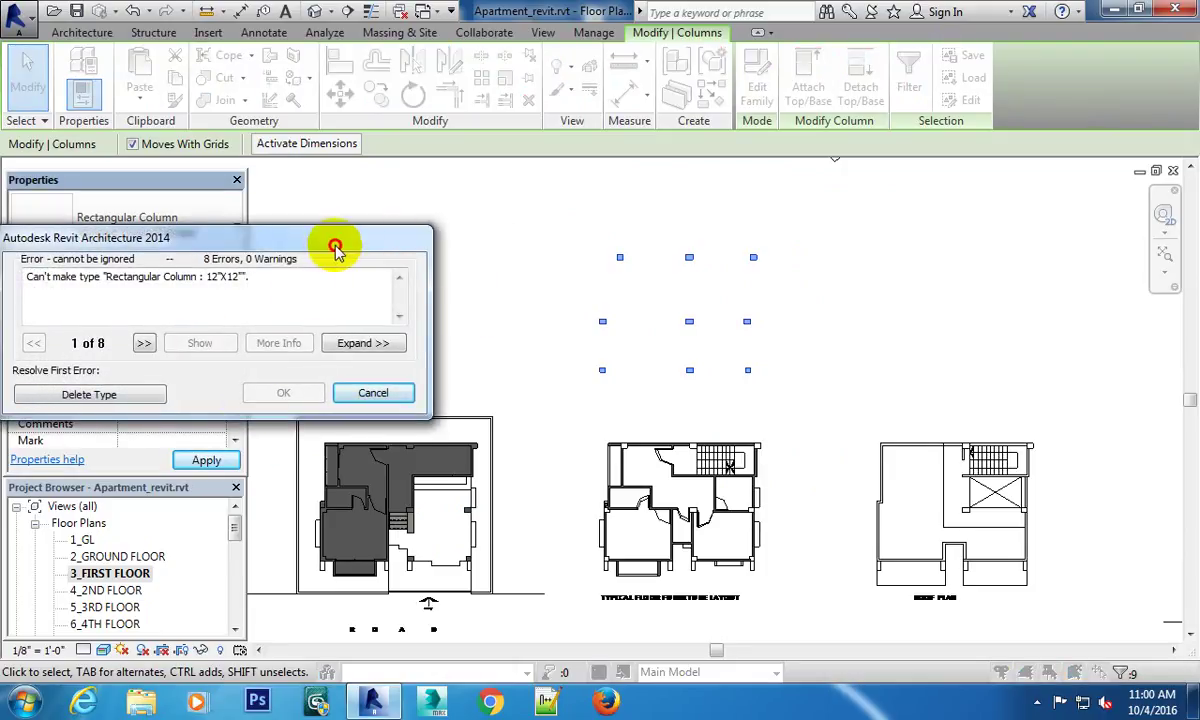
drag(335, 240, 401, 240)
click(440, 394)
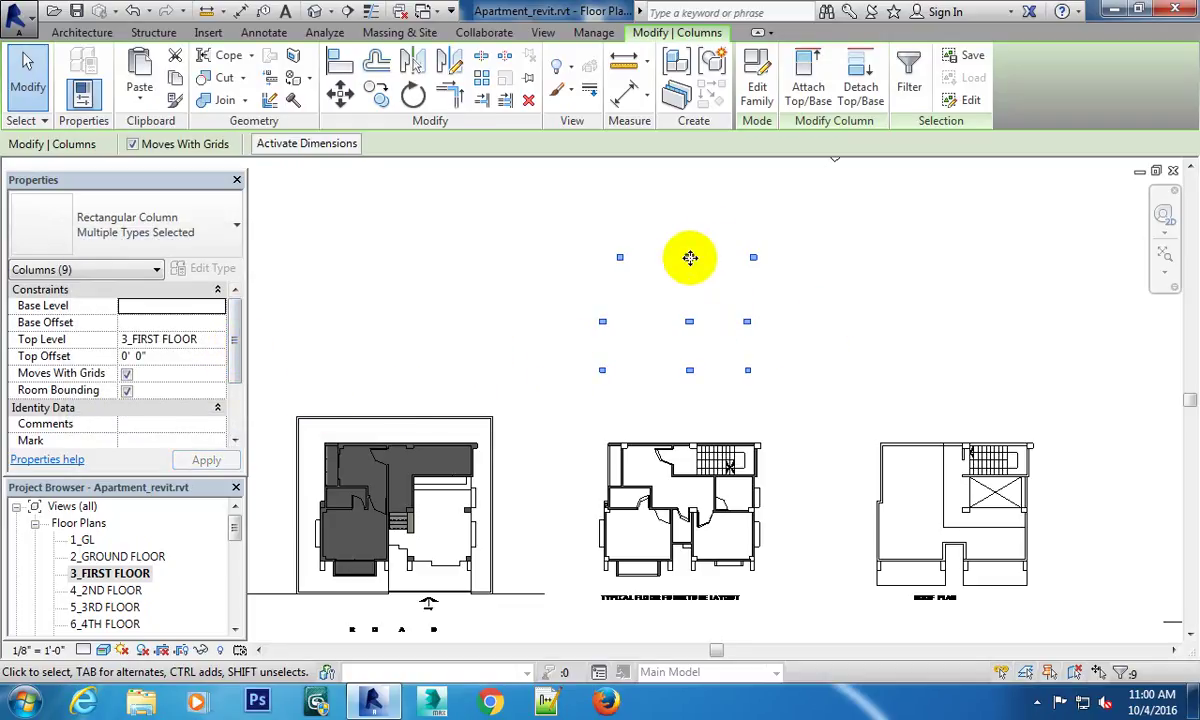
Clear the selection and box-select the nine columns.
click(740, 318)
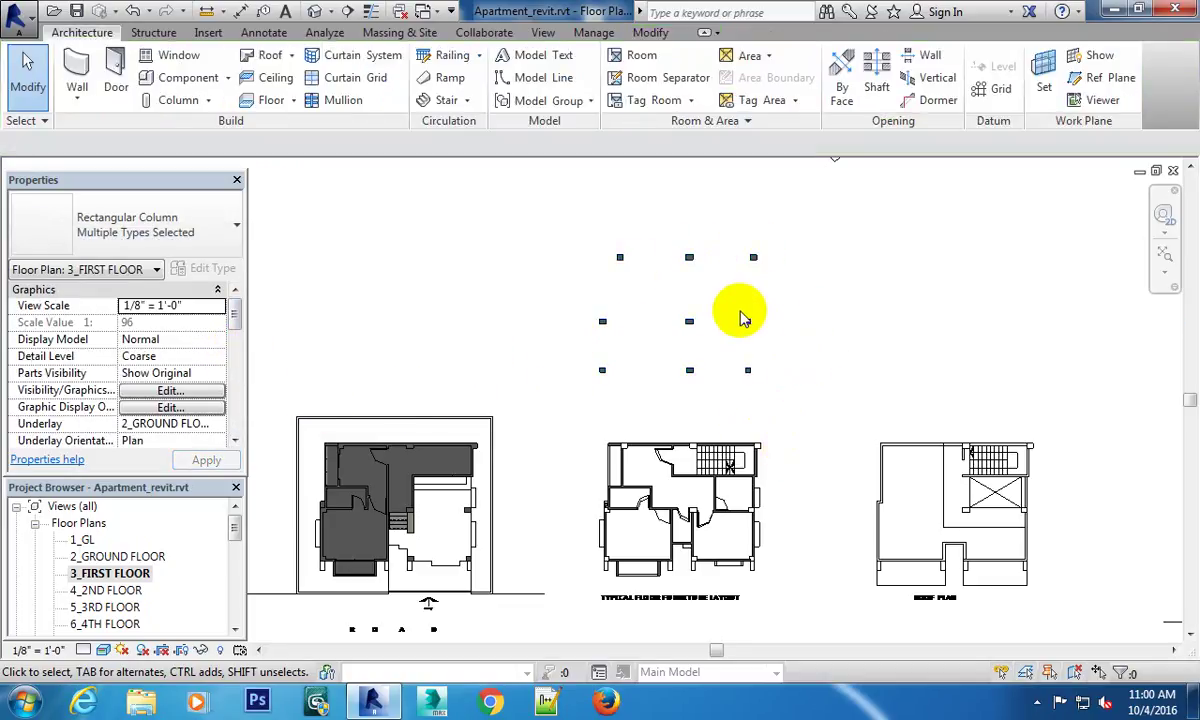
drag(525, 215, 805, 405)
scroll(760, 300, up, 1)
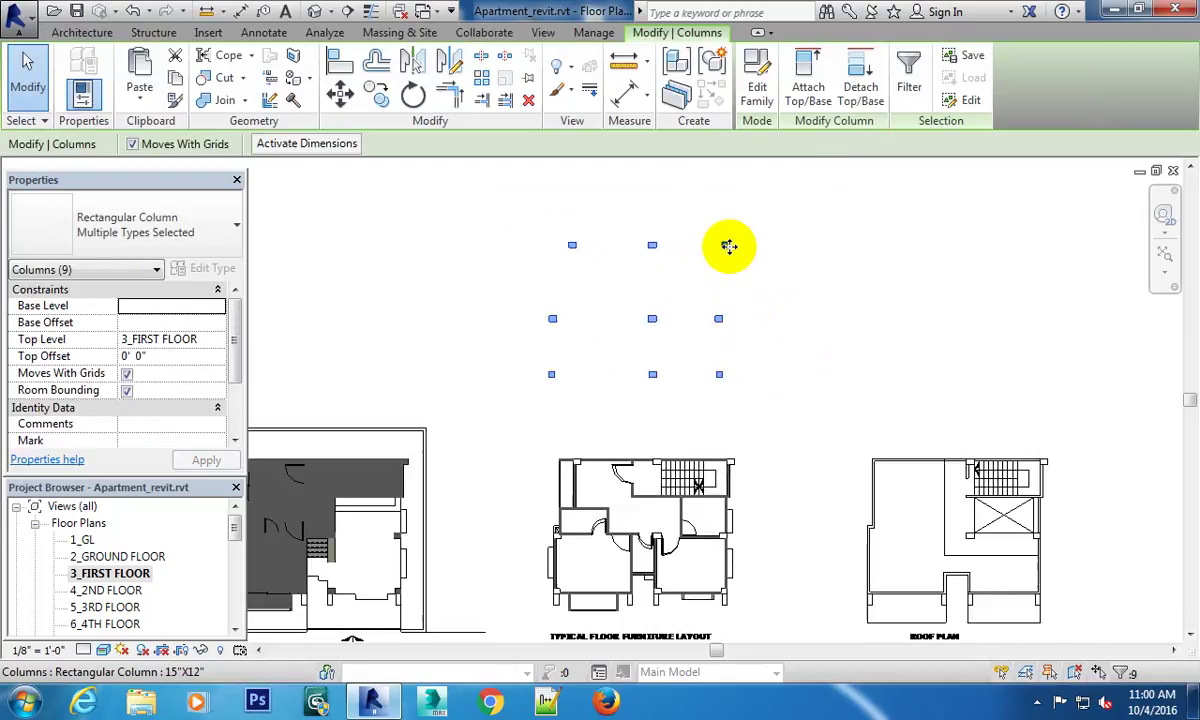
scroll(729, 246, up, 3)
Move the columns from the top-right column corner onto the typical layout's top-right wall corner.
click(340, 94)
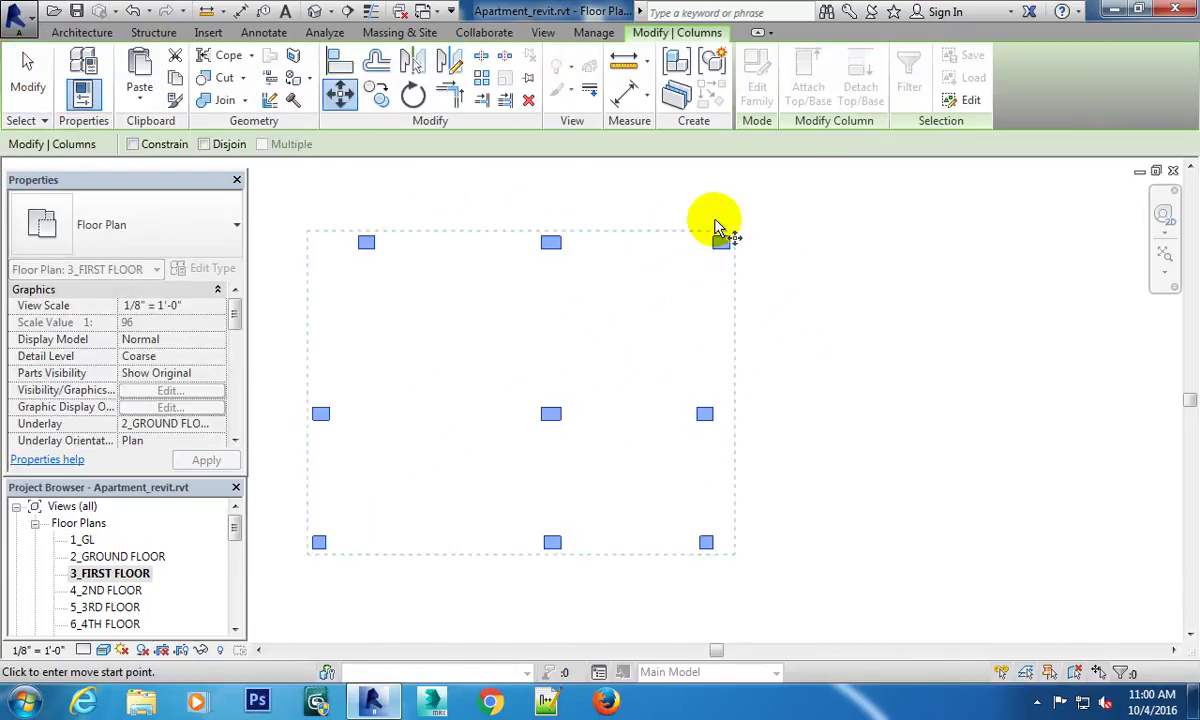
click(727, 242)
scroll(691, 268, down, 3)
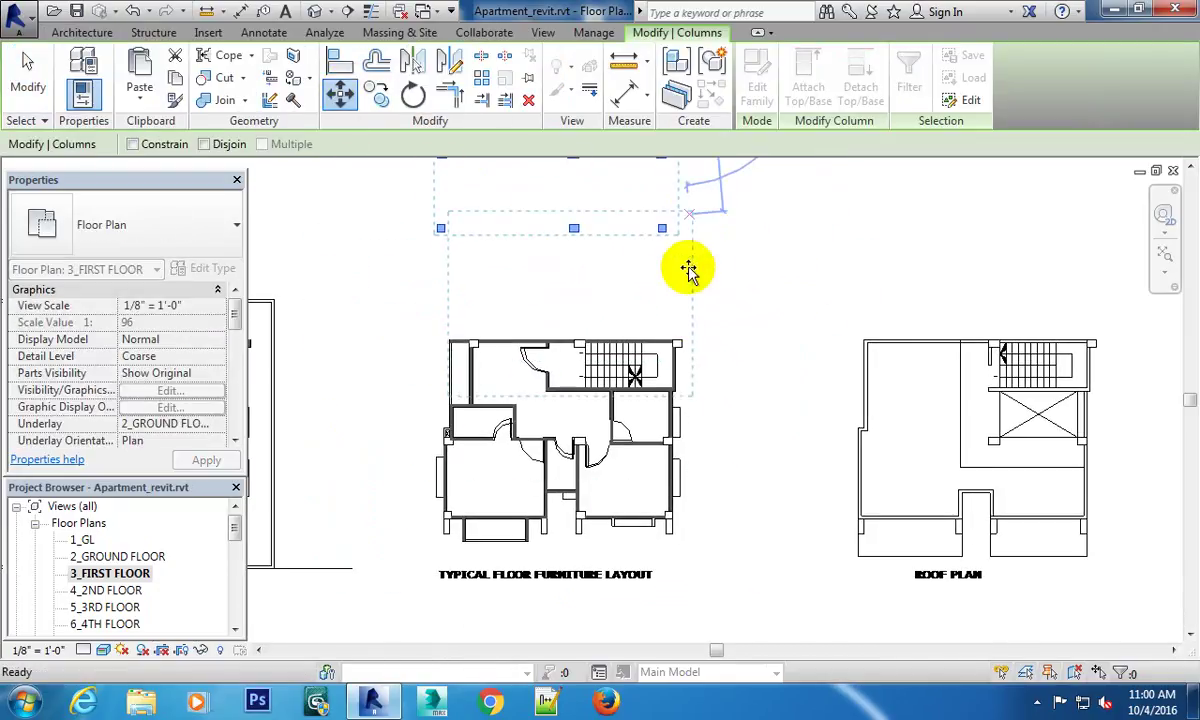
scroll(680, 353, up, 3)
scroll(684, 343, up, 1)
scroll(684, 343, up, 3)
scroll(686, 300, up, 2)
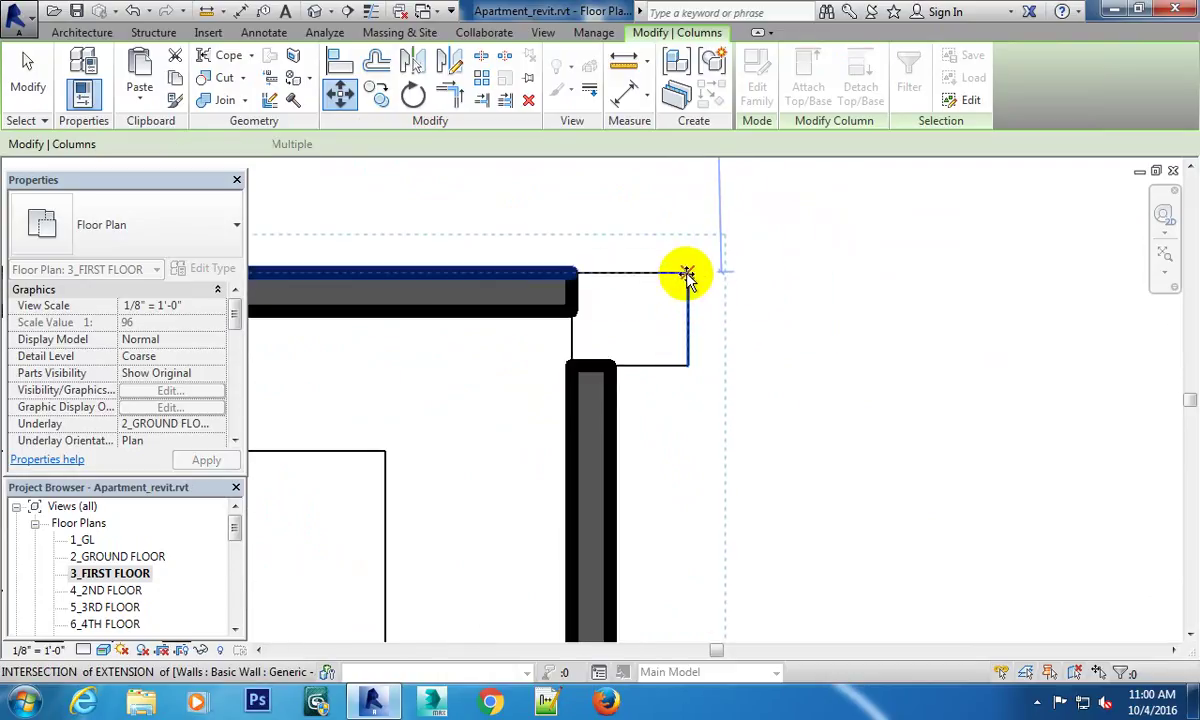
click(686, 276)
scroll(810, 398, down, 3)
scroll(838, 422, down, 3)
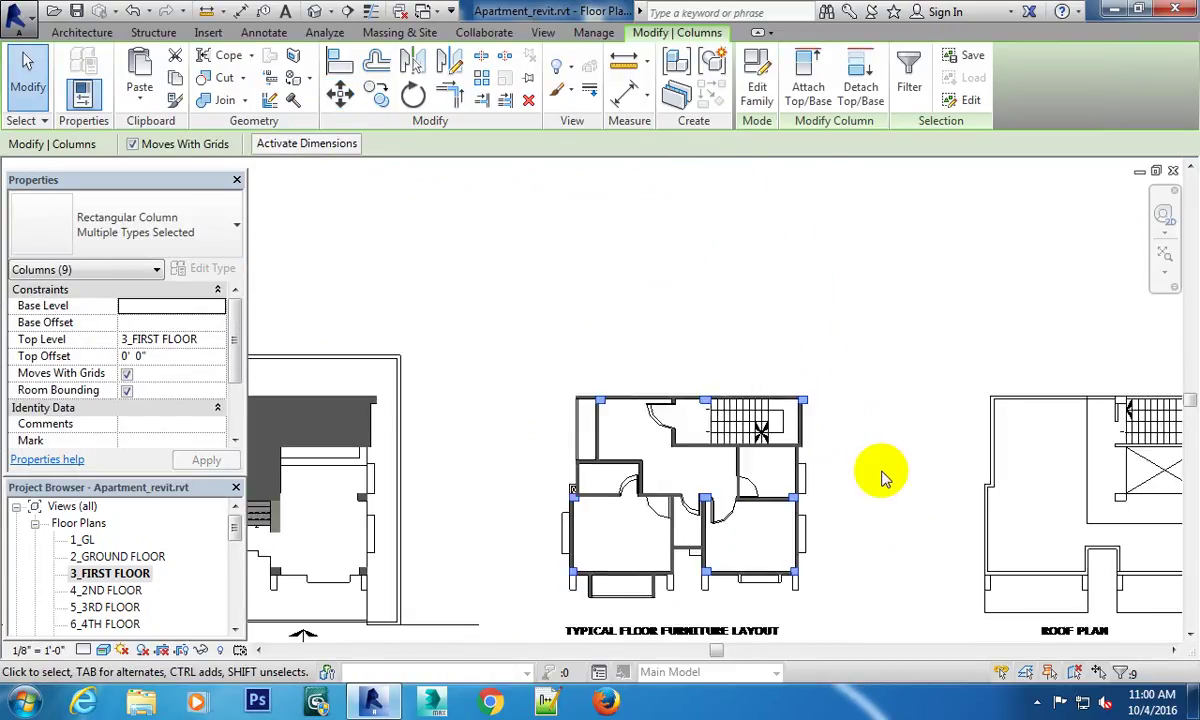
scroll(632, 380, up, 4)
scroll(714, 400, down, 1)
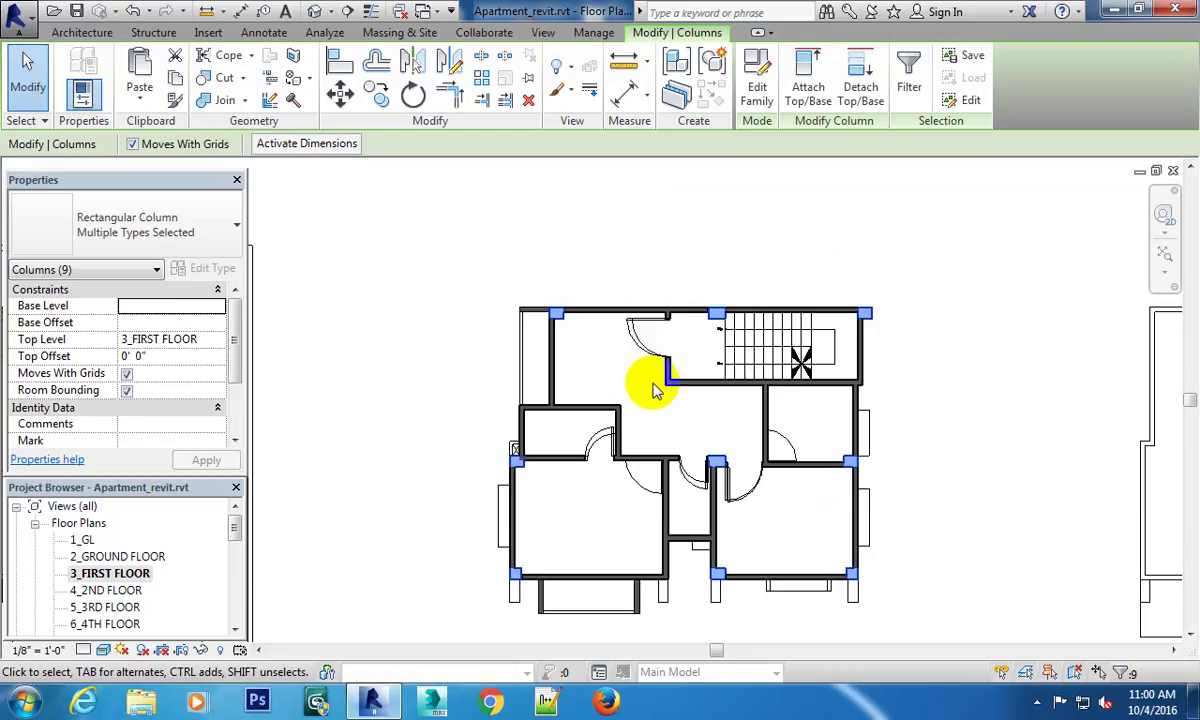
scroll(651, 383, up, 1)
Deselect the columns, switch to the {3D} view with Ctrl+Tab, and orbit over the building.
click(610, 250)
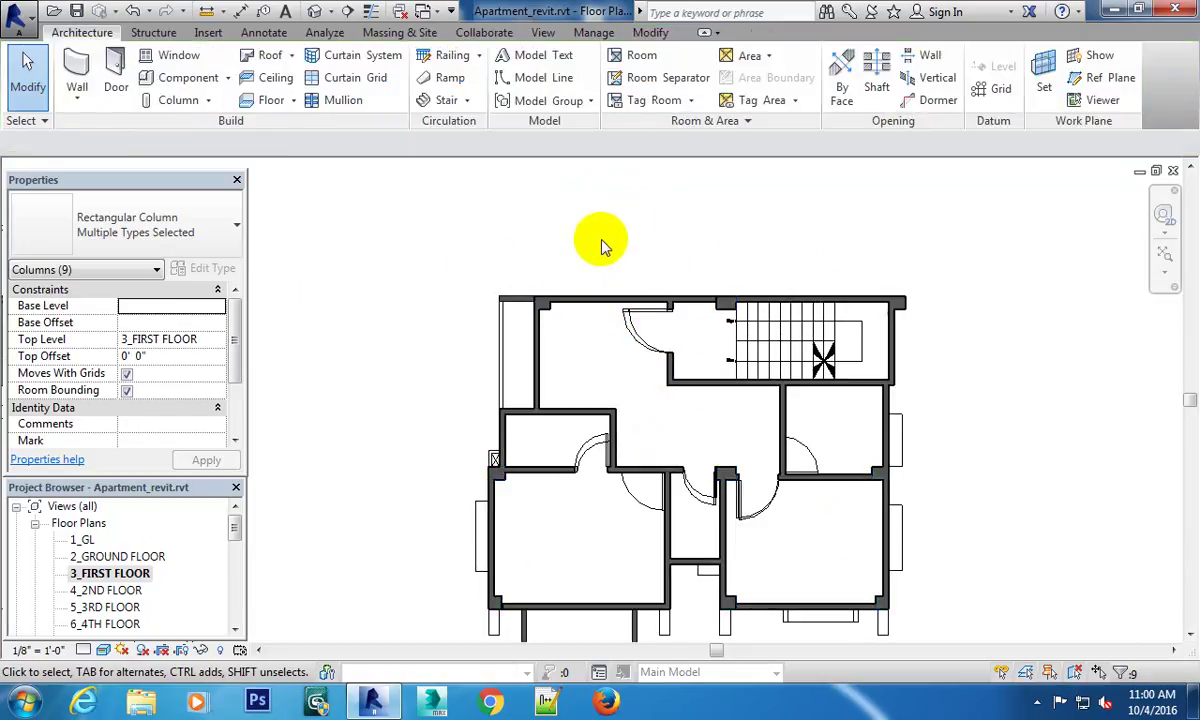
scroll(620, 400, down, 3)
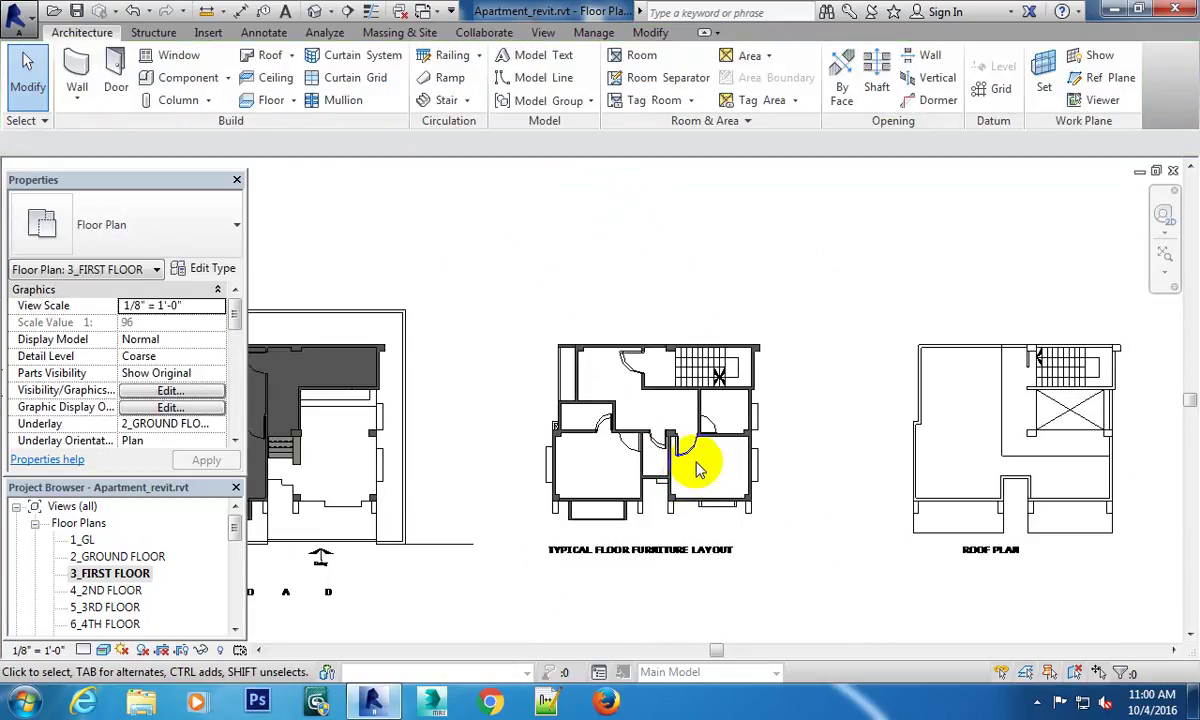
key(ctrl+Tab)
key(ctrl+Tab)
key(ctrl+Tab)
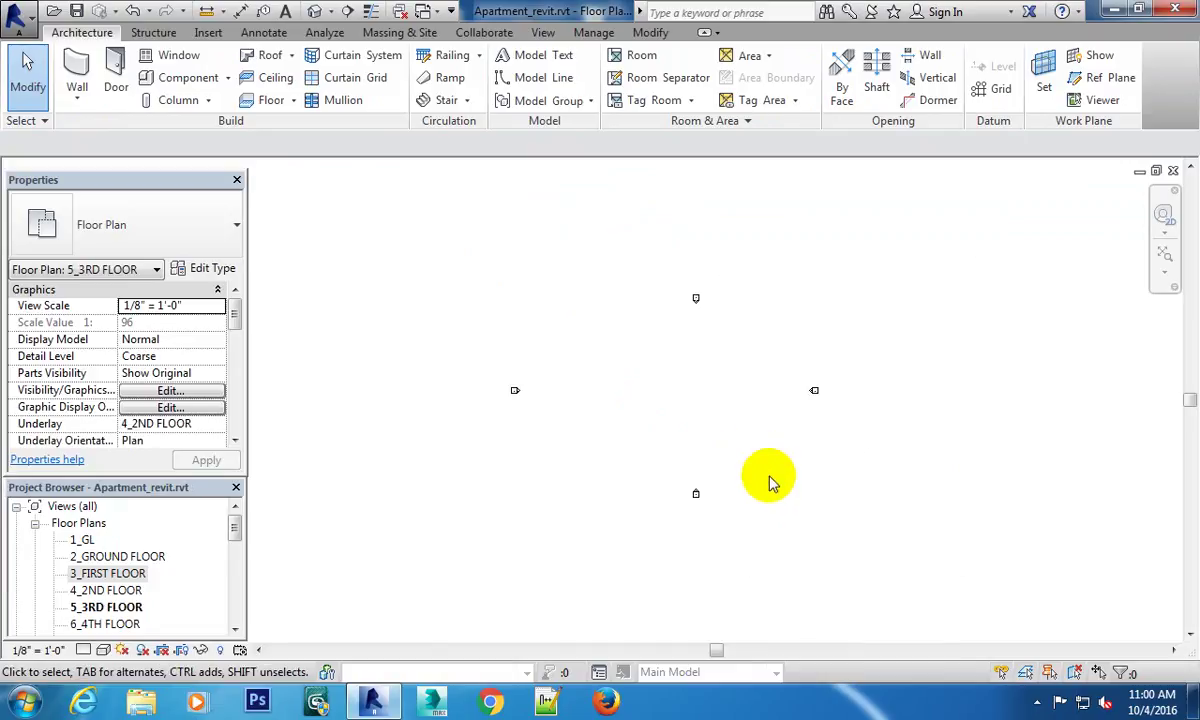
key(ctrl+Tab)
key(ctrl+Tab)
key(ctrl+Tab)
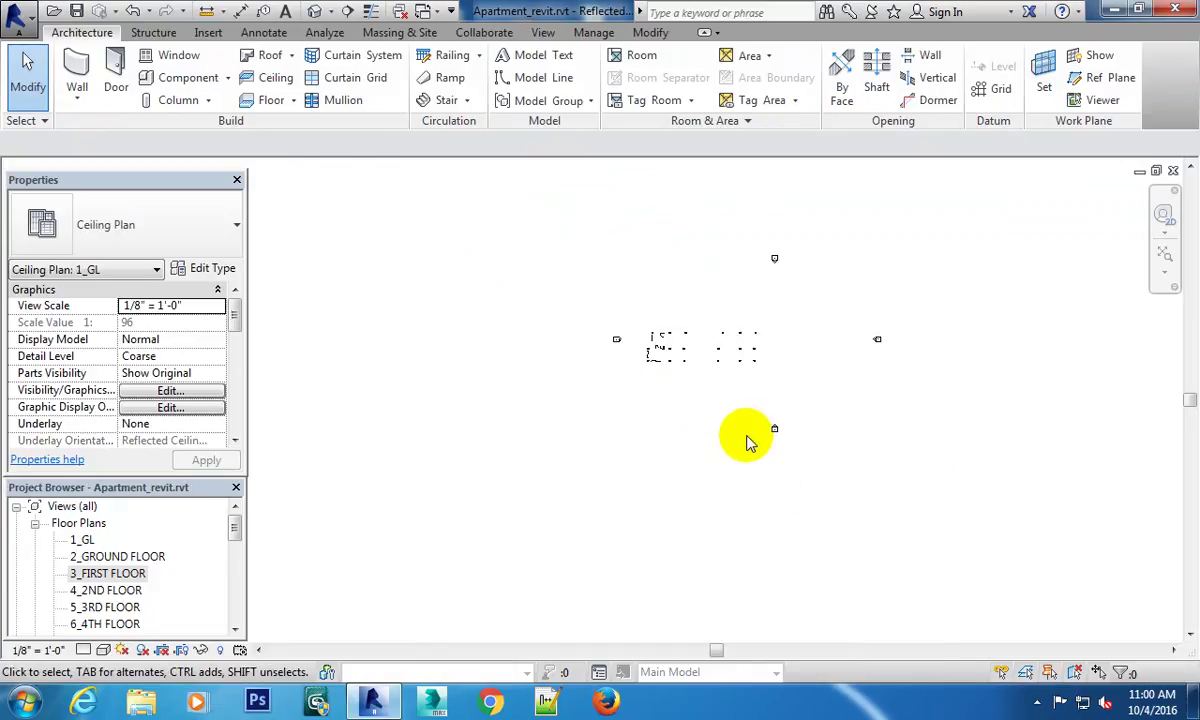
key(ctrl+Tab)
key(ctrl+Tab)
key(ctrl+Tab)
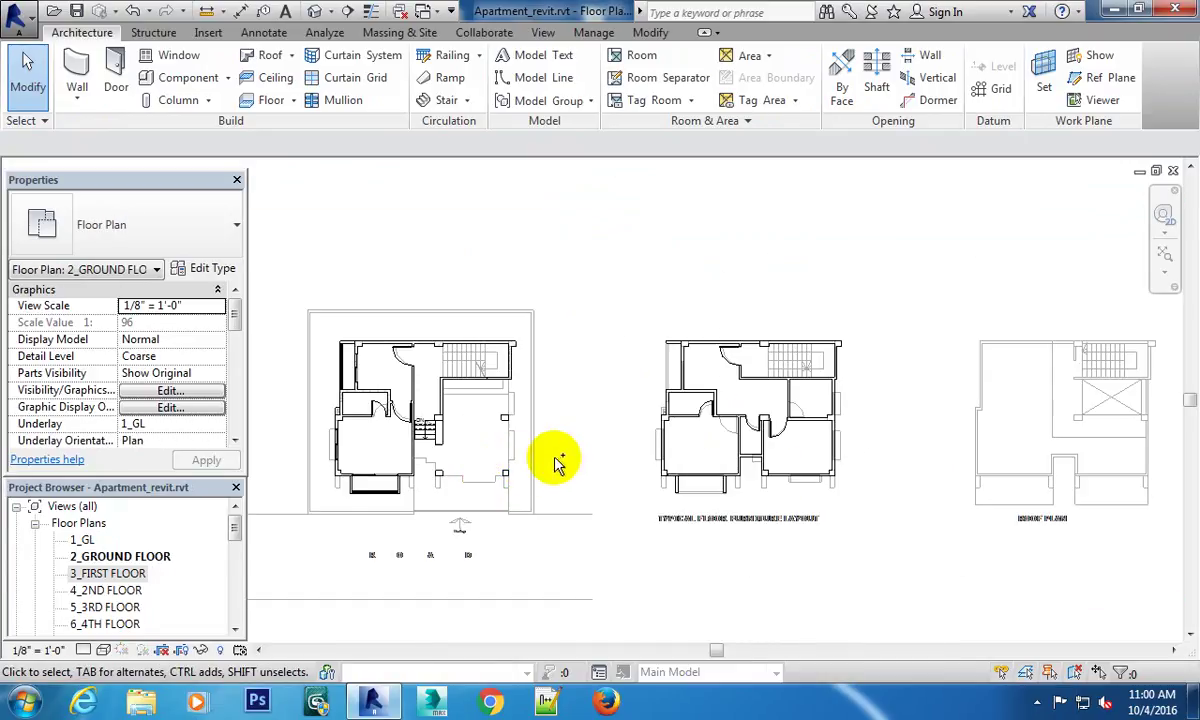
key(ctrl+Tab)
mouse_move(770, 515)
shift+middle_down()
mouse_move(704, 407)
mouse_move(659, 455)
mouse_move(705, 450)
shift+middle_up()
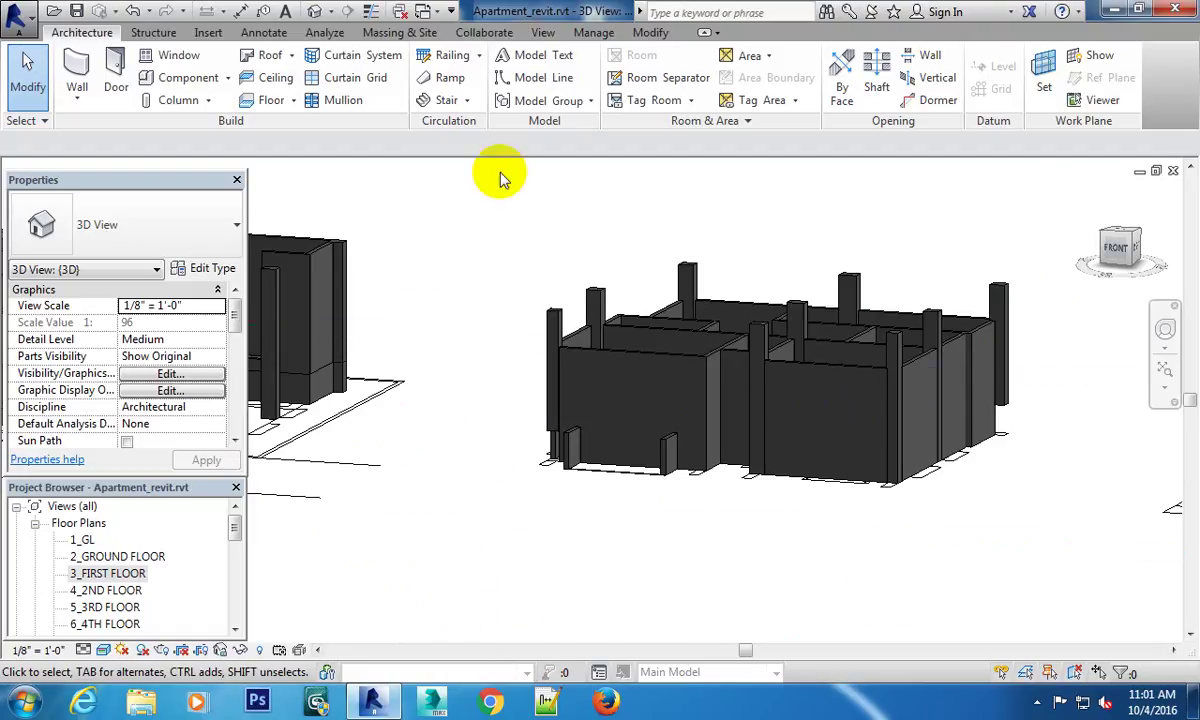
Check the nine columns from a low front angle, then view the walls and doors from above.
mouse_move(496, 177)
shift+middle_down()
mouse_move(787, 312)
mouse_move(852, 273)
shift+middle_up()
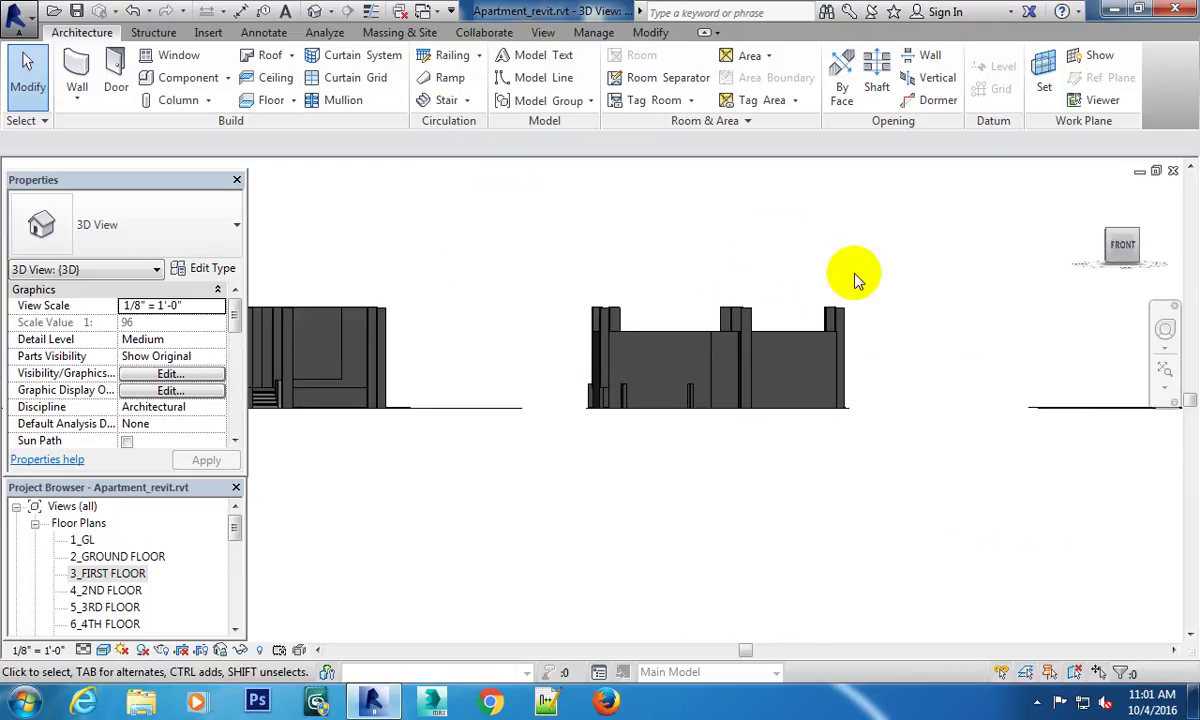
drag(943, 276, 565, 318)
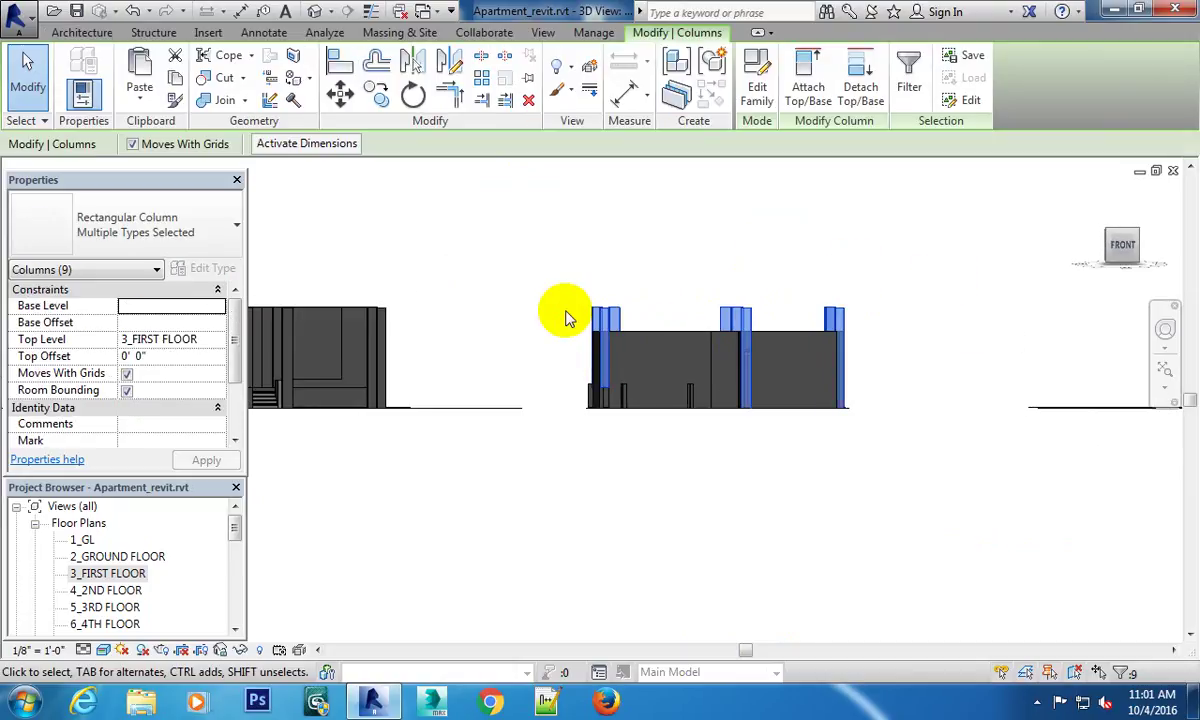
click(565, 318)
mouse_move(611, 450)
shift+middle_down()
mouse_move(731, 375)
mouse_move(710, 482)
mouse_move(589, 367)
mouse_move(838, 415)
mouse_move(825, 537)
mouse_move(645, 428)
mouse_move(622, 486)
mouse_move(758, 483)
mouse_move(812, 443)
mouse_move(790, 514)
mouse_move(763, 442)
shift+middle_up()
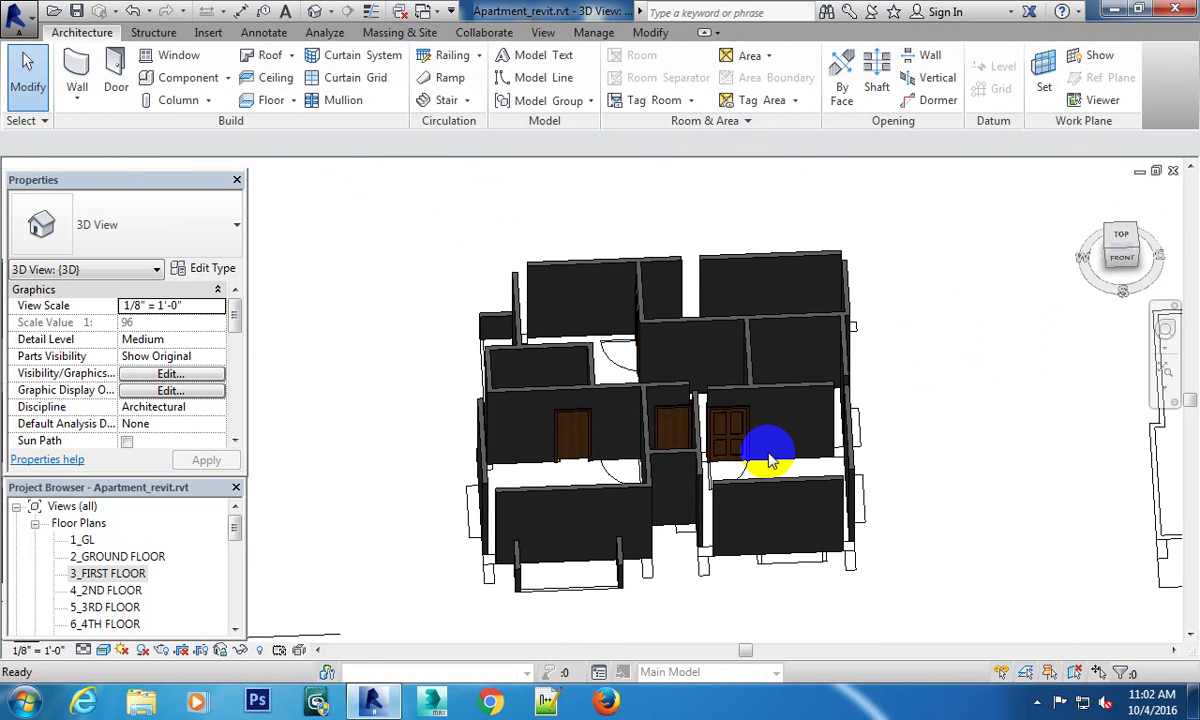
middle_drag(718, 430, 690, 360)
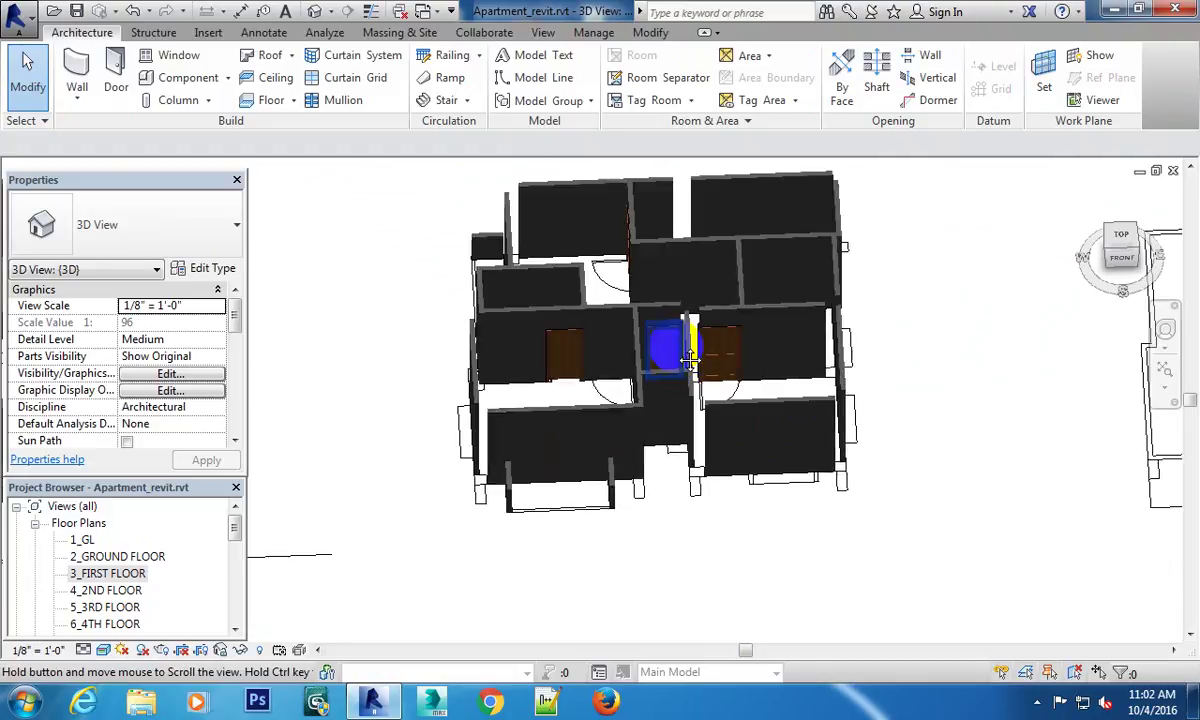